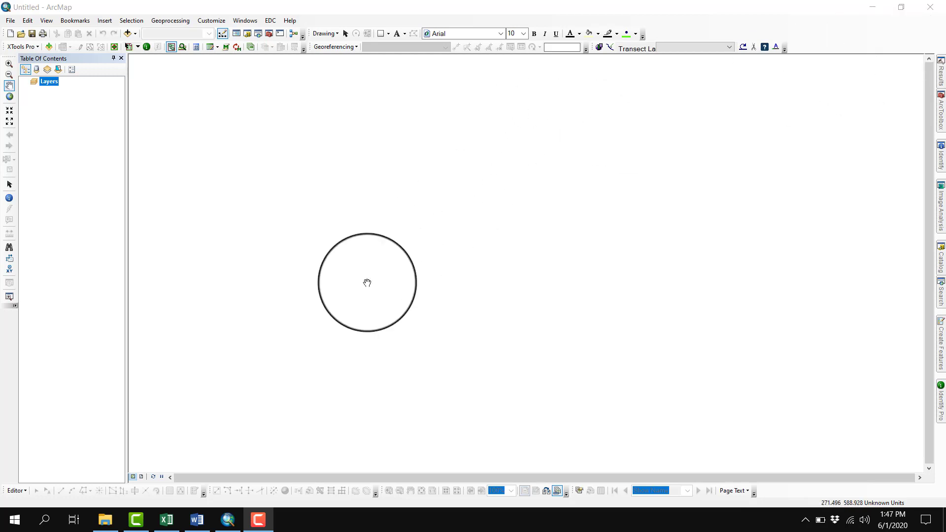
# Switch to the Data Latihan.xls workbook in Excel and compare its Wisata Diving and Rumput Laut sheets
pyautogui.click(166, 520)
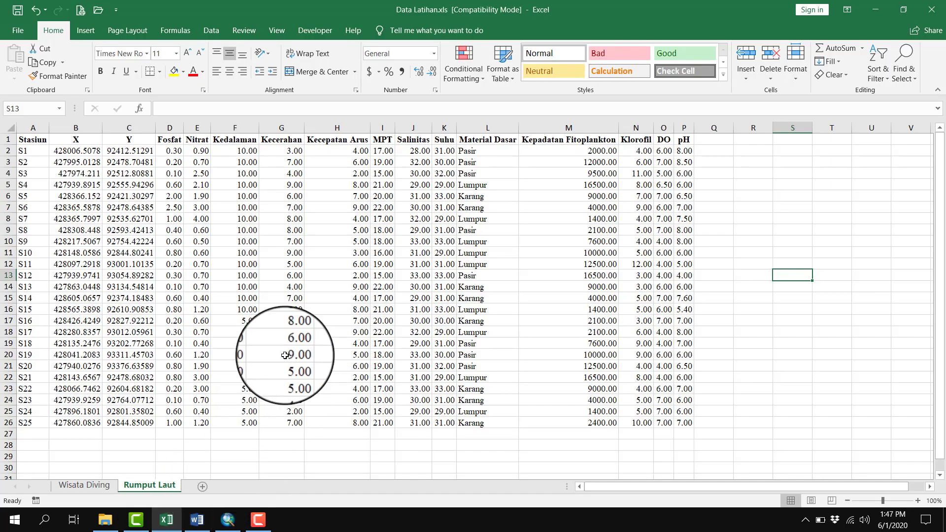
pyautogui.click(97, 489)
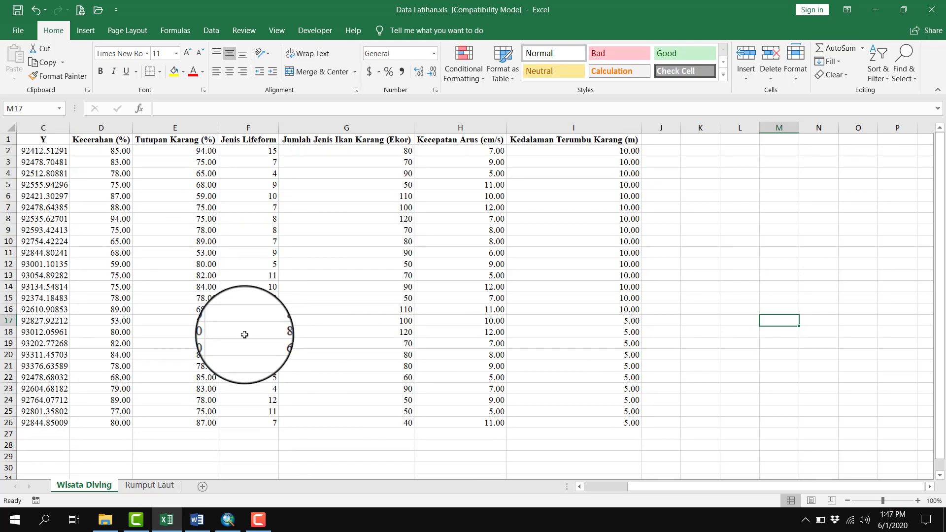
pyautogui.click(139, 489)
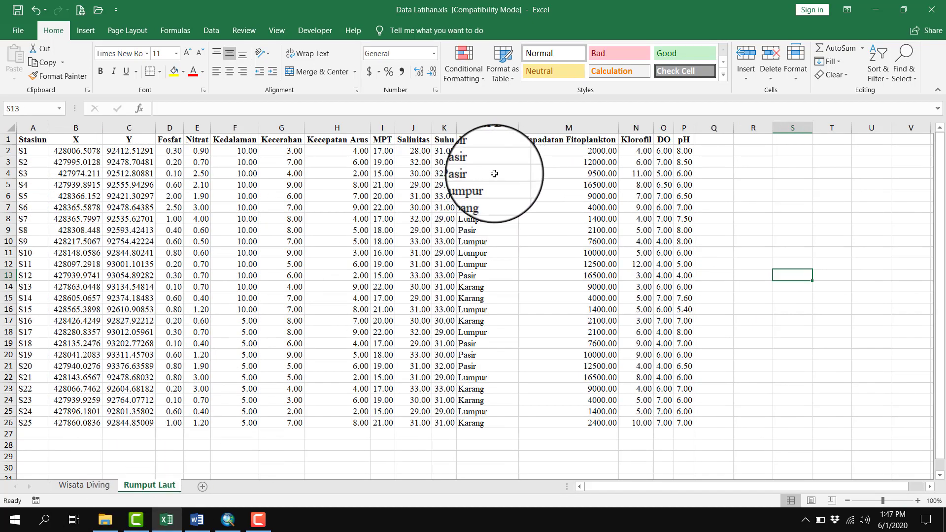
pyautogui.click(112, 486)
pyautogui.click(150, 486)
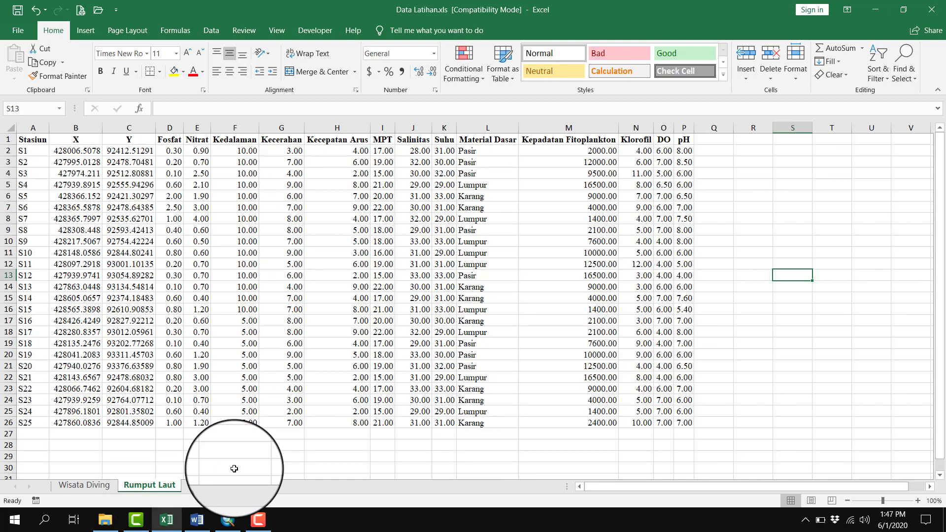
# Examine the X and Y station coordinates and the water parameter columns in the Rumput Laut sheet
pyautogui.moveTo(75, 151); pyautogui.dragTo(125, 423)
pyautogui.click(231, 219)
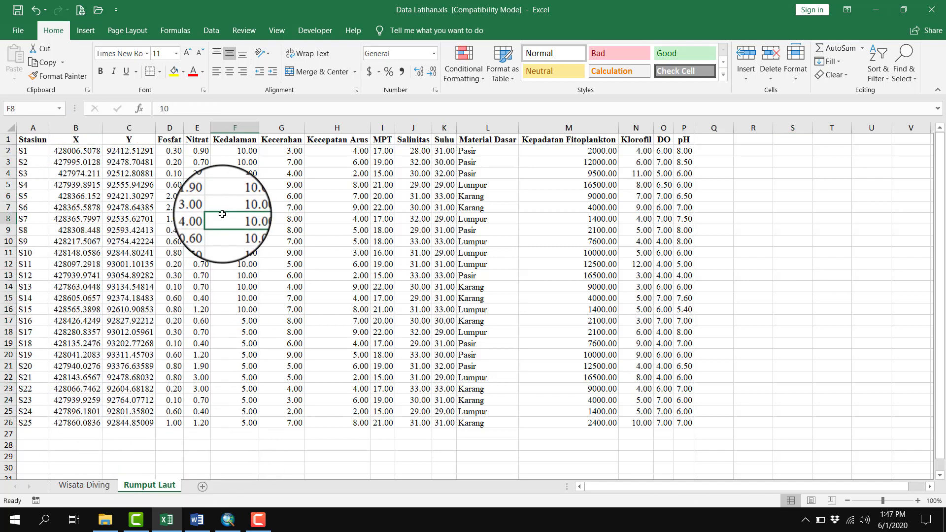
pyautogui.moveTo(71, 163); pyautogui.dragTo(129, 433)
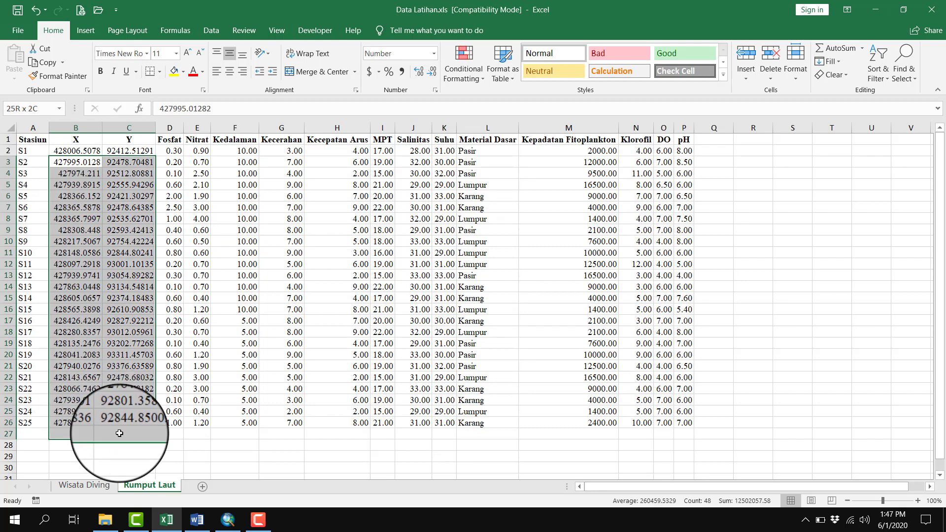
pyautogui.click(340, 240)
pyautogui.click(684, 163)
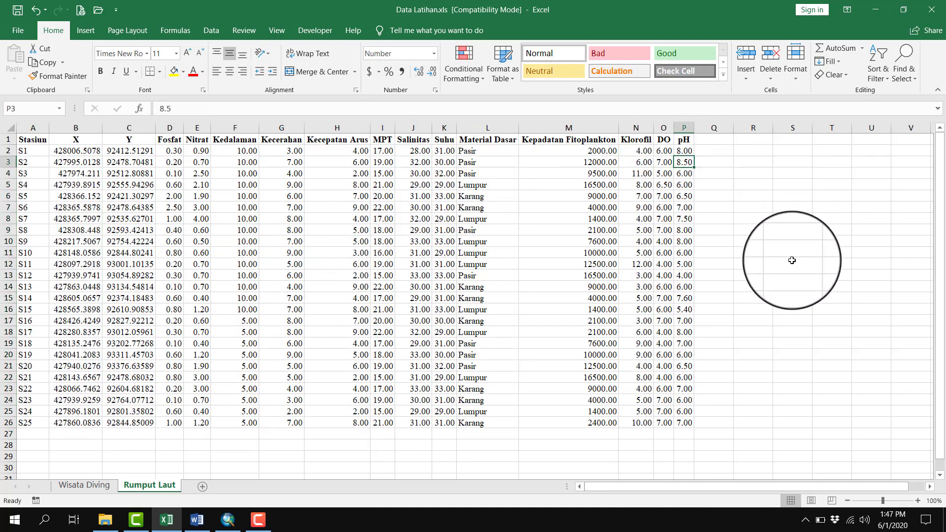
pyautogui.click(792, 264)
pyautogui.moveTo(197, 139); pyautogui.dragTo(655, 383)
pyautogui.click(789, 274)
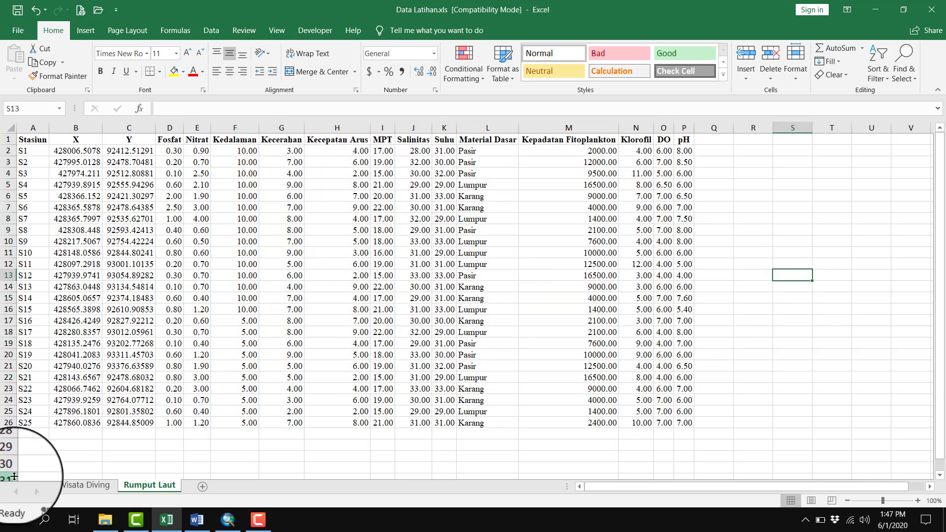
# Review the Wisata Diving sheet from the station and coordinate columns through to Kedalaman Terumbu Karang (m)
pyautogui.click(95, 488)
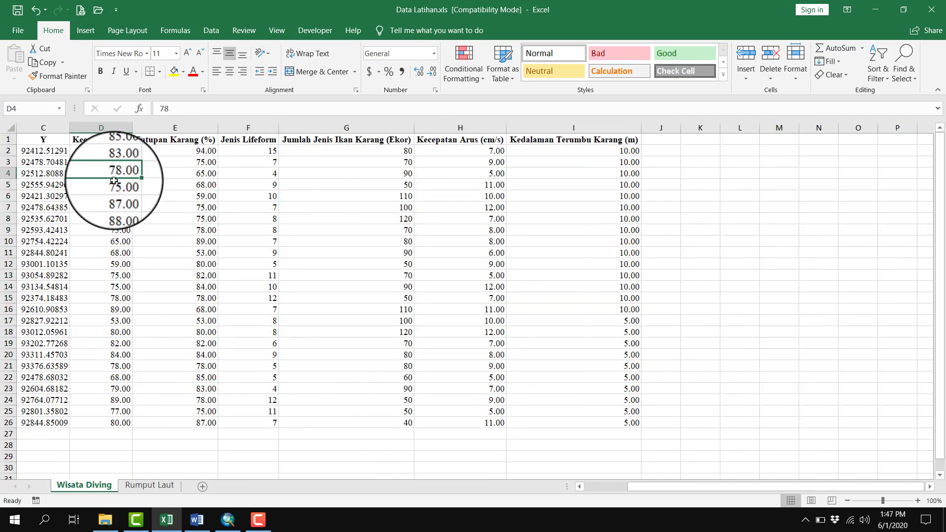
pyautogui.moveTo(101, 173); pyautogui.dragTo(175, 196)
pyautogui.hscroll(-2, 631, 482)
pyautogui.click(672, 343)
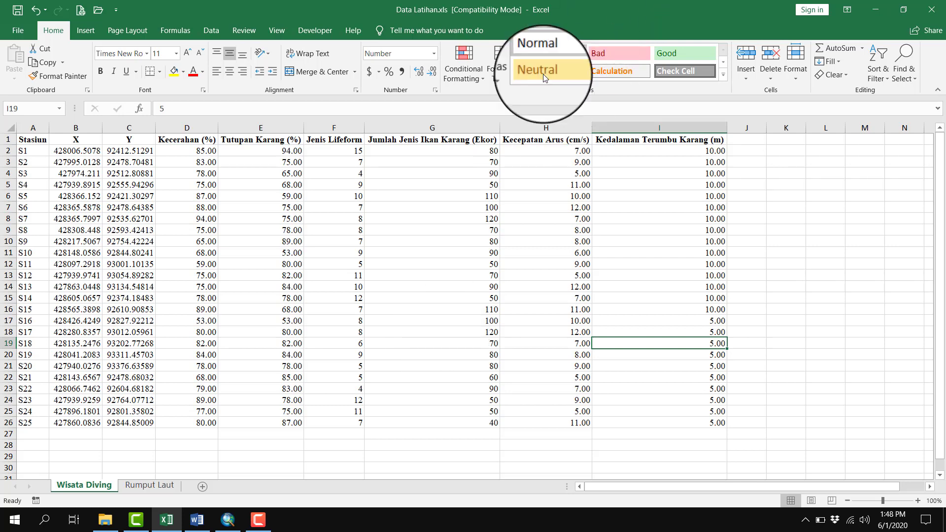
# Switch to the Word document Tabel Sistem Penilaian Kesesuaian Kawasan and examine its suitability scoring tables and the IKK formula
pyautogui.click(197, 520)
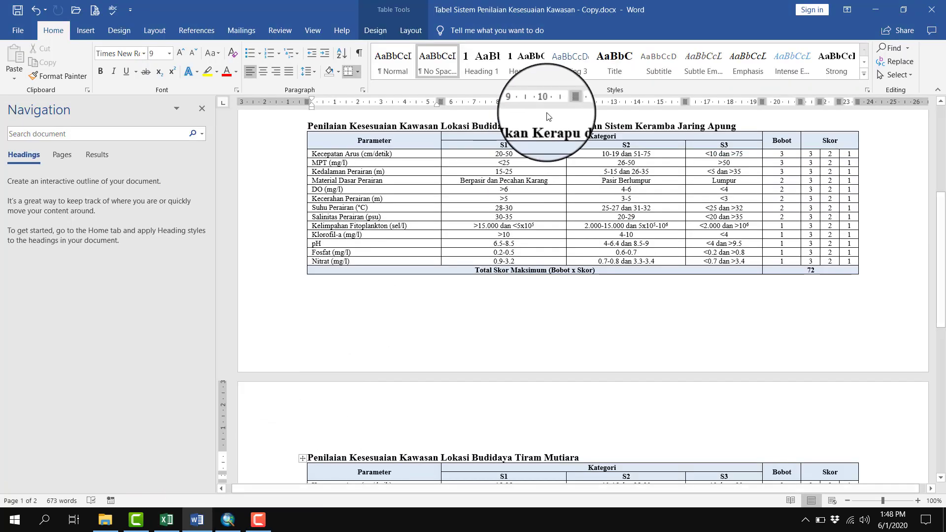
pyautogui.scroll(7, 588, 252)
pyautogui.scroll(-8, 587, 252)
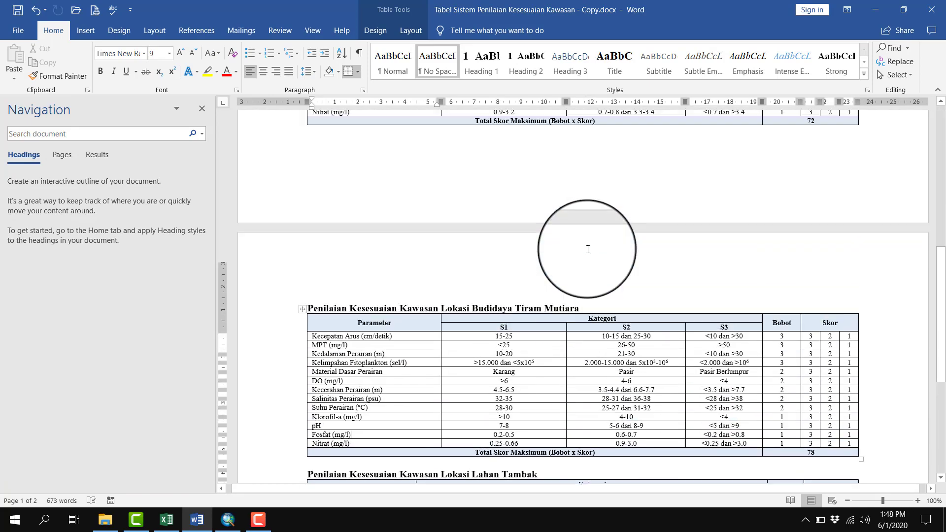
pyautogui.scroll(7, 588, 250)
pyautogui.scroll(-8, 588, 250)
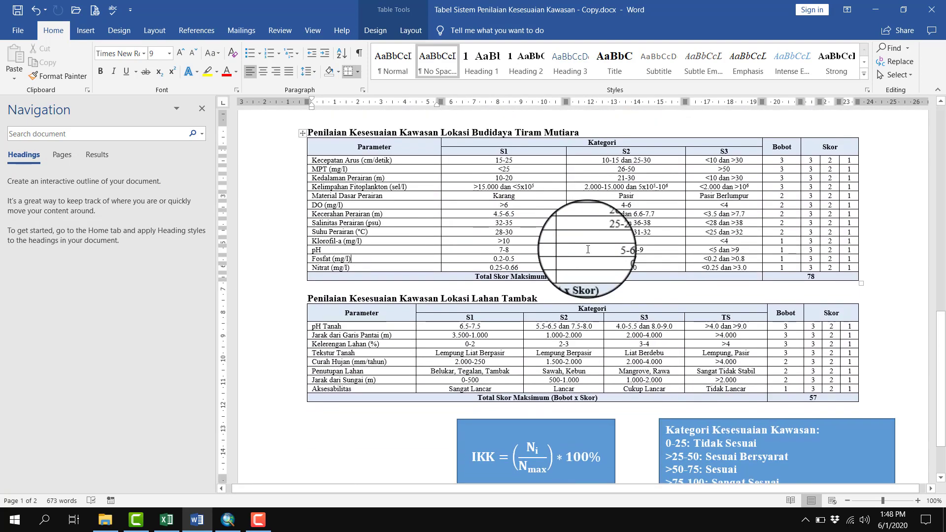
pyautogui.scroll(10, 588, 249)
pyautogui.scroll(-4, 589, 250)
pyautogui.scroll(4, 590, 251)
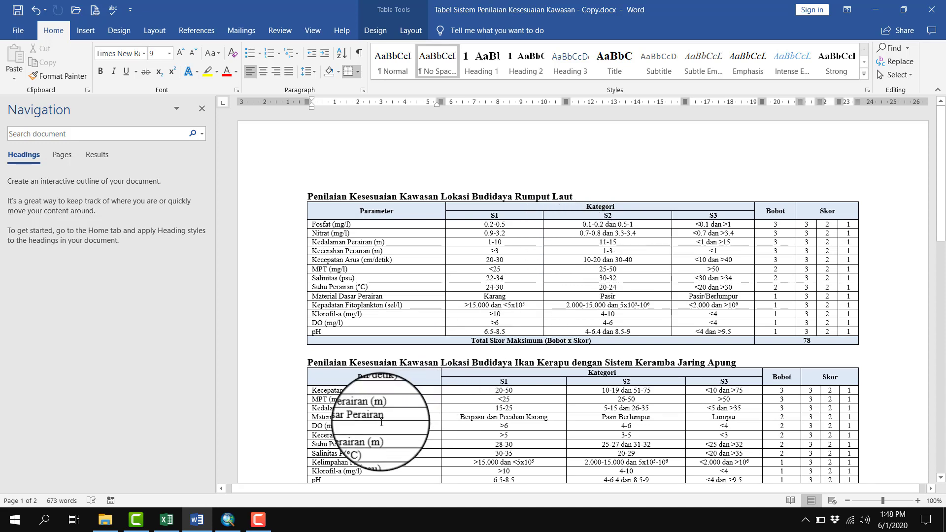
# Return to the Wisata Diving sheet in Excel and check its parameter headings and station coordinates against the diving suitability criteria
pyautogui.click(166, 520)
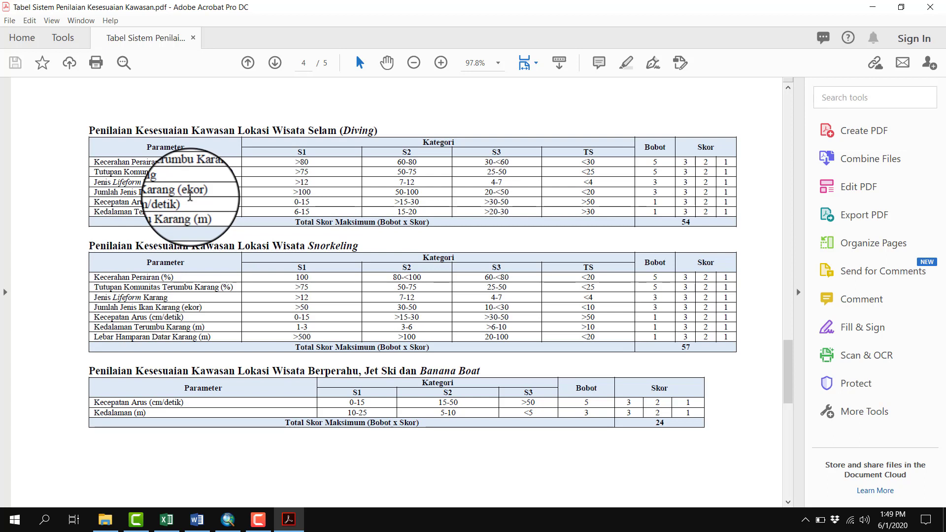
pyautogui.click(166, 520)
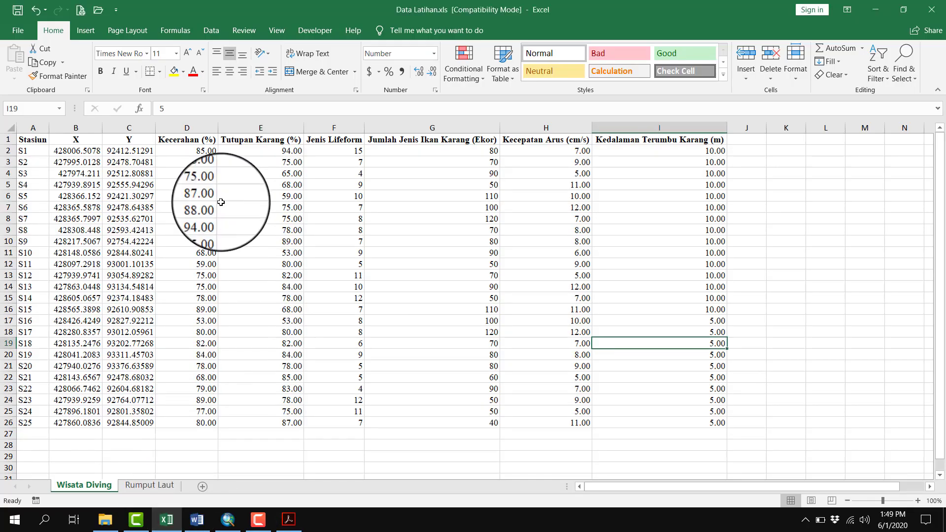
pyautogui.moveTo(192, 139); pyautogui.dragTo(616, 142)
pyautogui.click(634, 186)
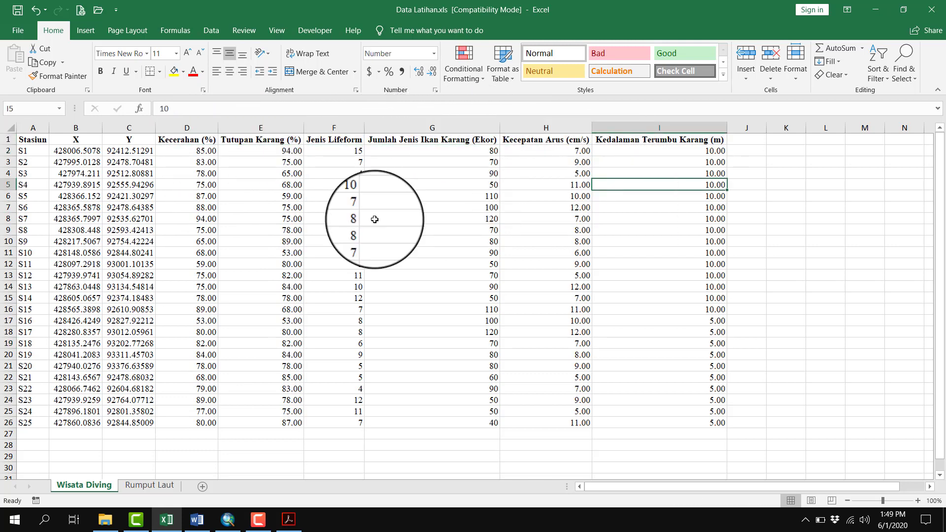
pyautogui.click(118, 150)
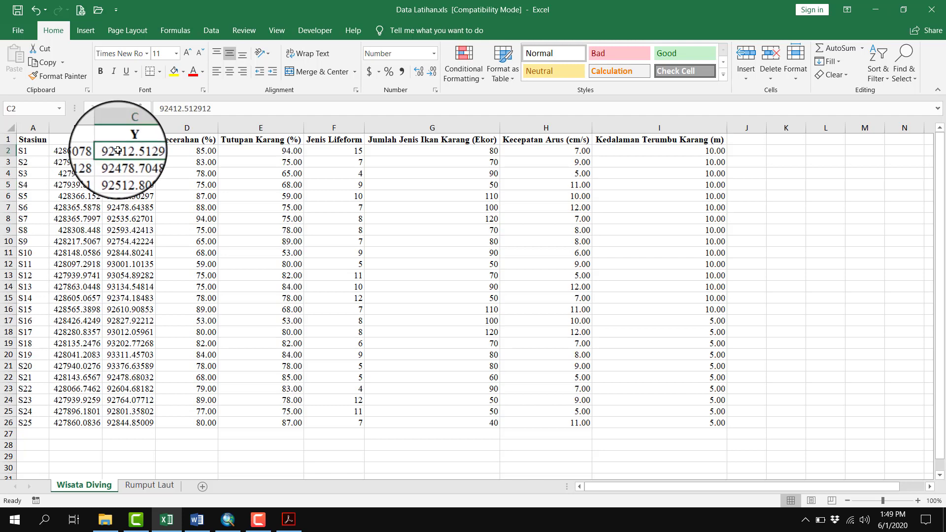
pyautogui.click(230, 308)
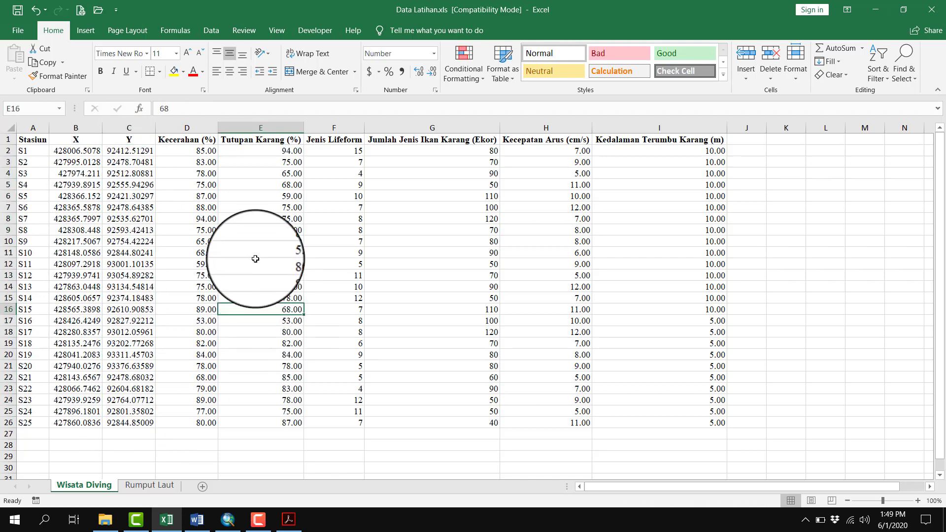
# Examine the measured values of all stations from Kecerahan (%) through Kedalaman Terumbu Karang (m) in the Wisata Diving sheet
pyautogui.moveTo(197, 151); pyautogui.dragTo(715, 423)
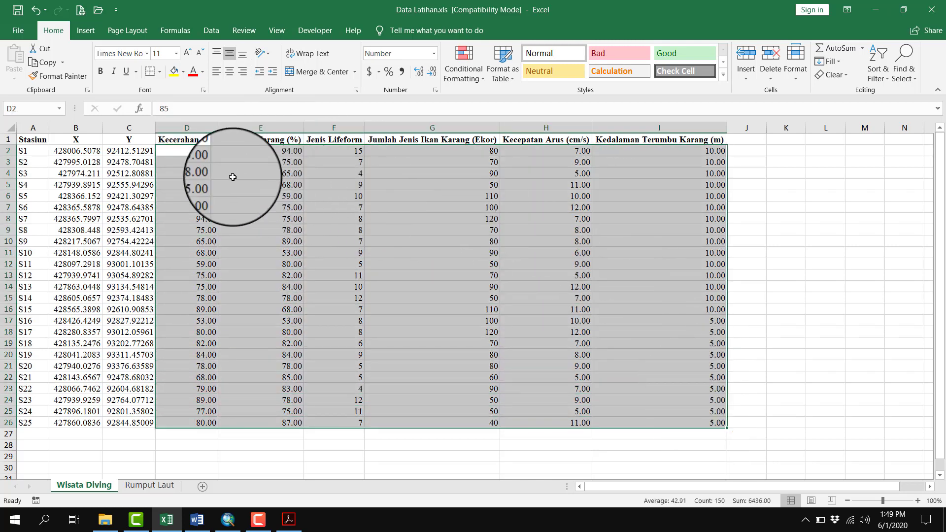
pyautogui.moveTo(197, 163); pyautogui.dragTo(672, 412)
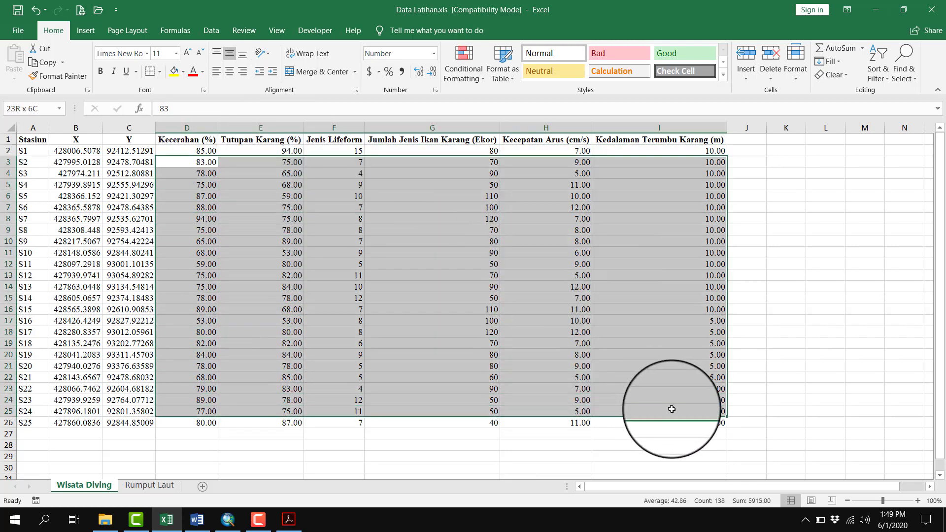
pyautogui.click(217, 149)
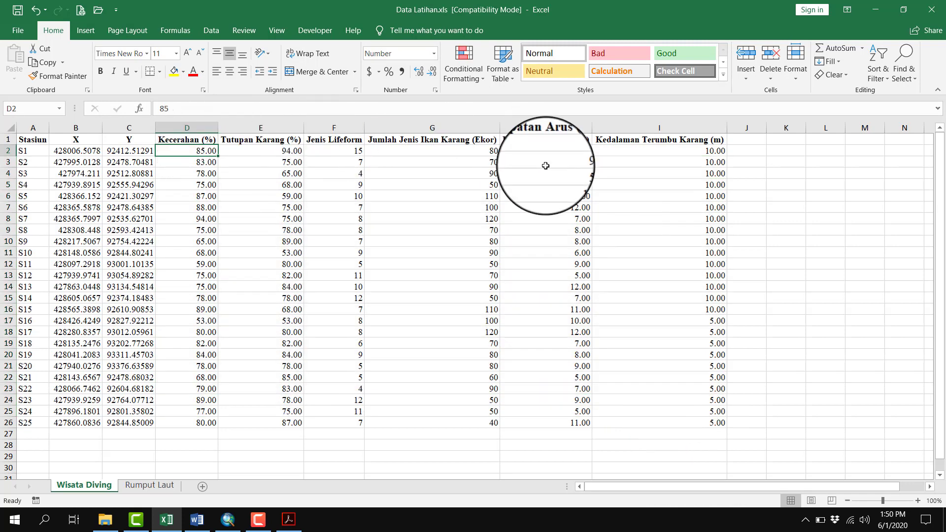
pyautogui.click(262, 151)
pyautogui.click(549, 154)
pyautogui.click(676, 163)
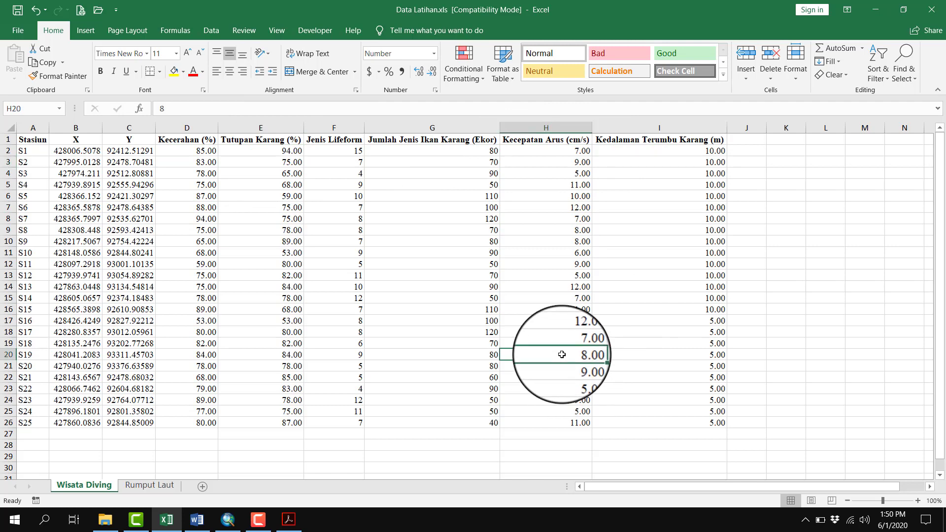
pyautogui.moveTo(207, 152); pyautogui.dragTo(728, 413)
pyautogui.click(786, 287)
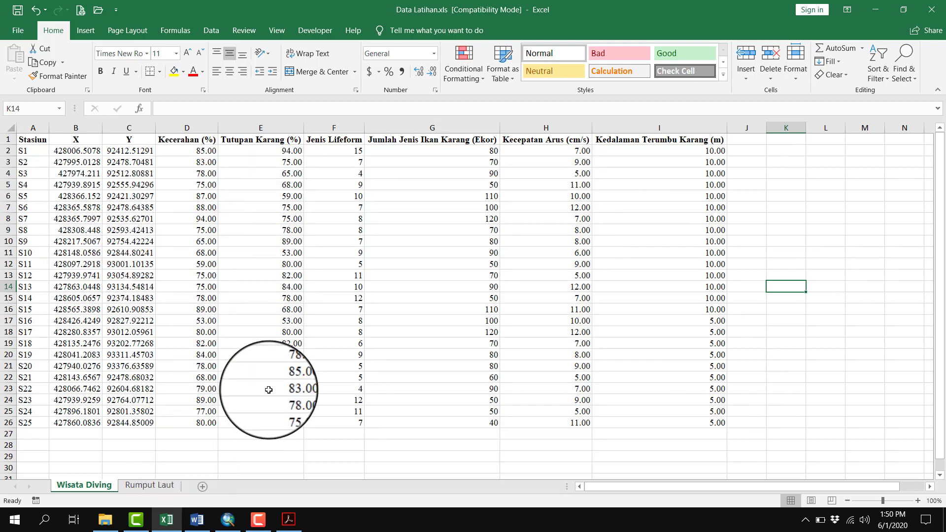
# Create a new blank workbook and save it to the Desktop as "Analis Kesesuaian Kawasan" in Excel Workbook (*.xlsx) format
pyautogui.hotkey('ctrl', 'n')
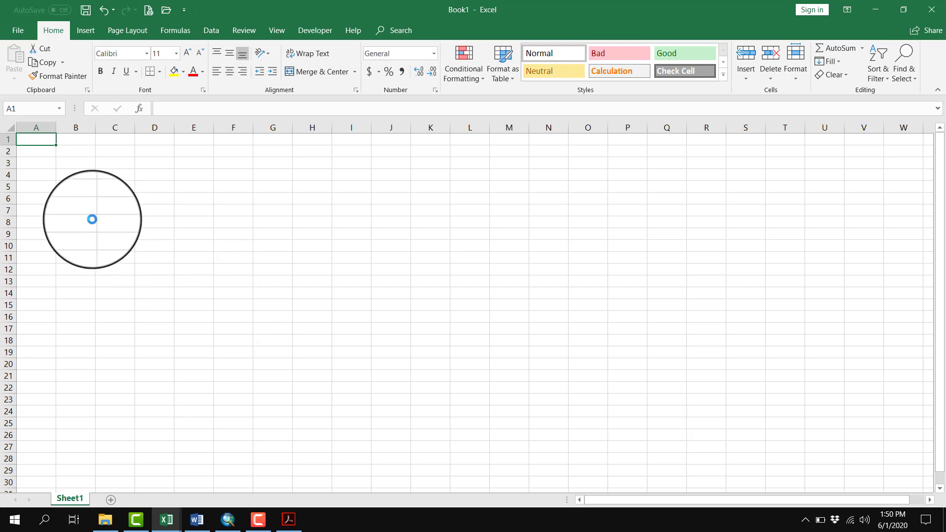
pyautogui.hotkey('ctrl', 's')
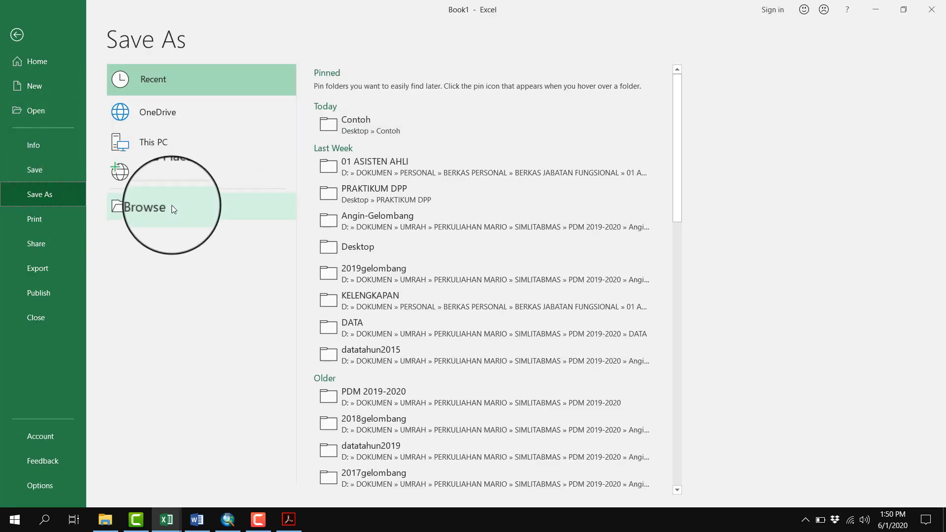
pyautogui.click(172, 206)
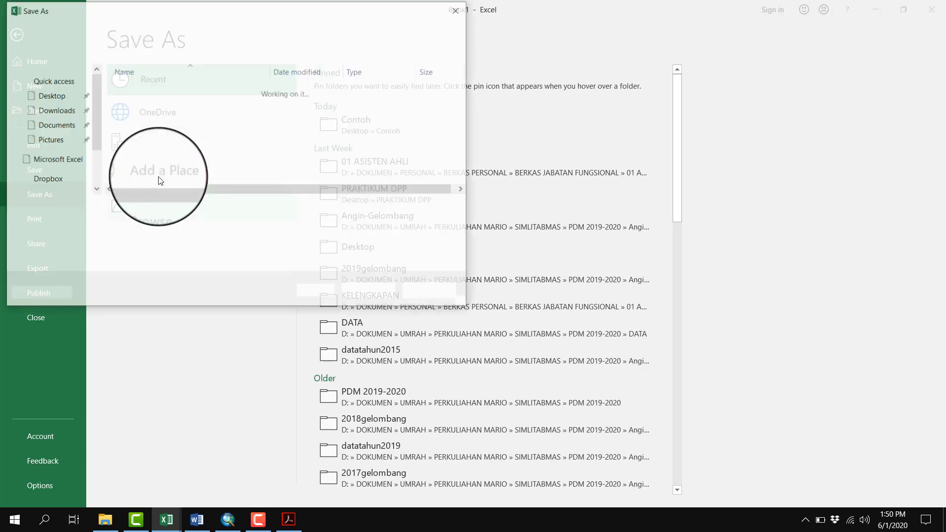
pyautogui.click(49, 105)
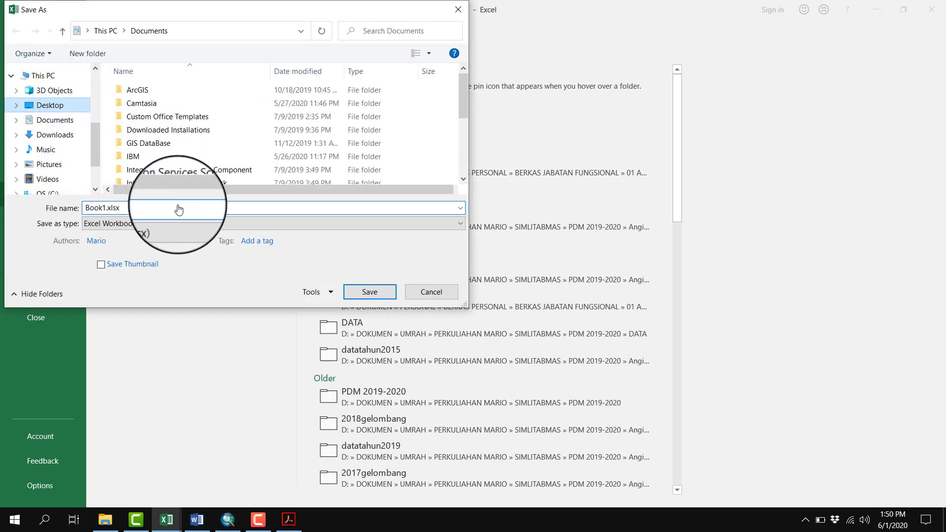
pyautogui.write('Anali')
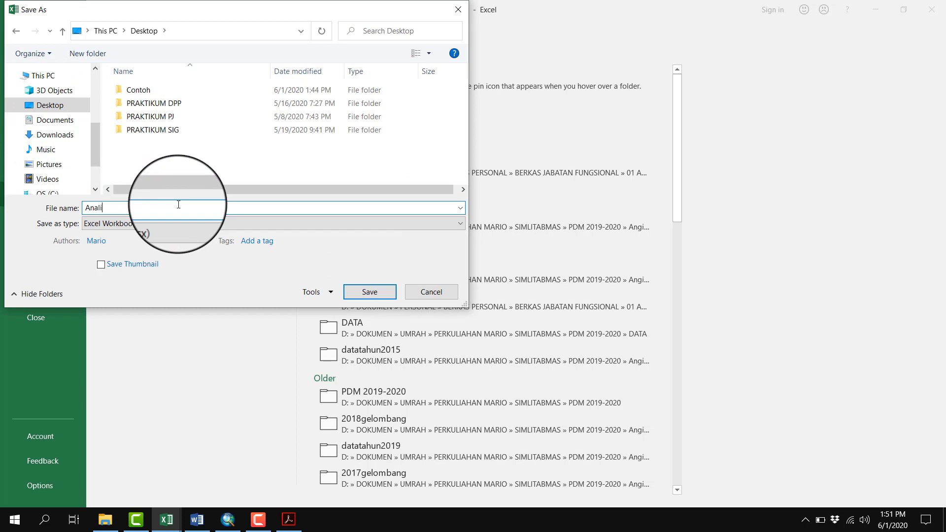
pyautogui.write('s Kesesuaian Kawasan')
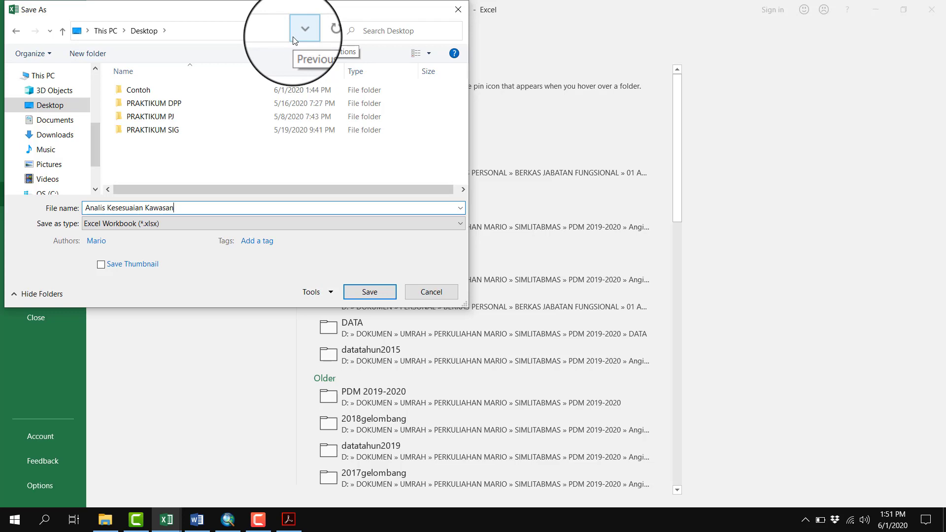
pyautogui.press('Return')
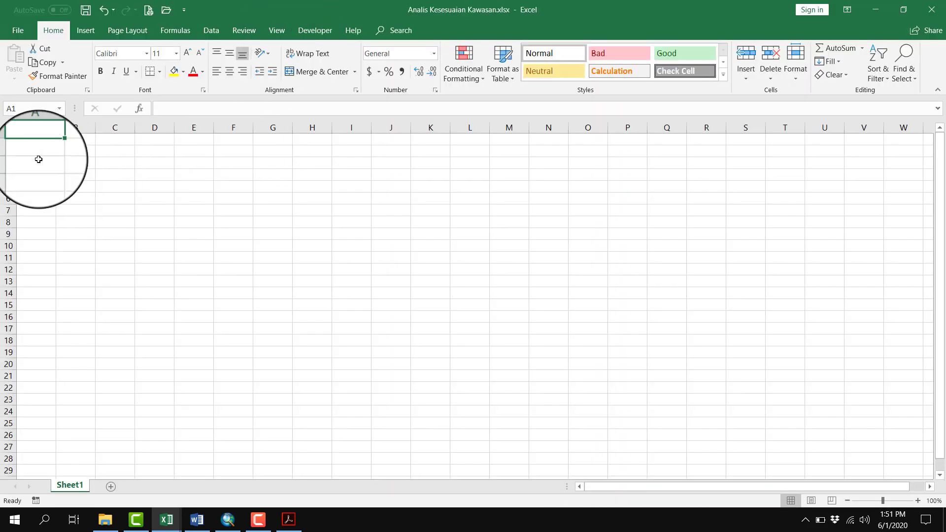
# Set the font of the whole sheet in the new workbook to Times New Roman
pyautogui.click(14, 130)
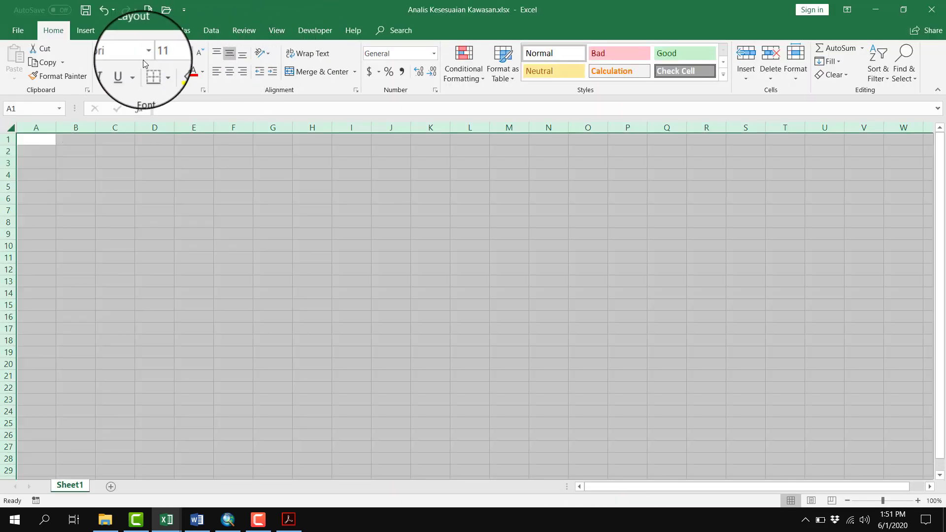
pyautogui.click(130, 53)
pyautogui.press('Return')
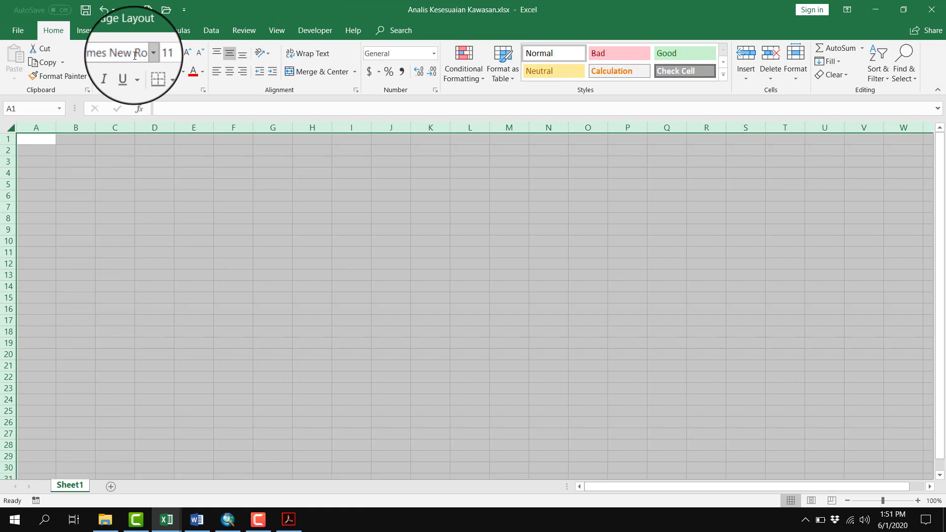
pyautogui.click(183, 271)
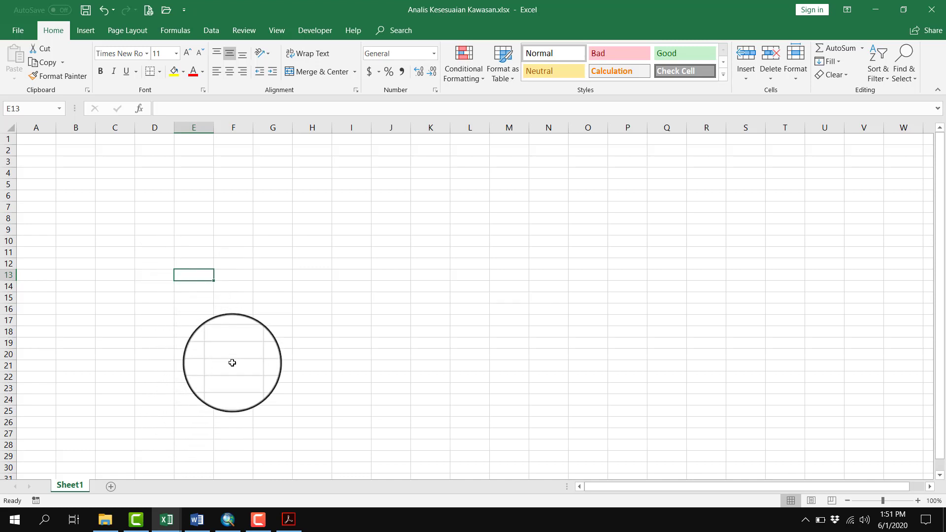
# Copy the parameter headings Kecerahan (%) through Kedalaman Terumbu Karang (m) from the Wisata Diving sheet of Data Latihan and return to Analis Kesesuaian Kawasan
pyautogui.hotkey('alt', 'Tab')
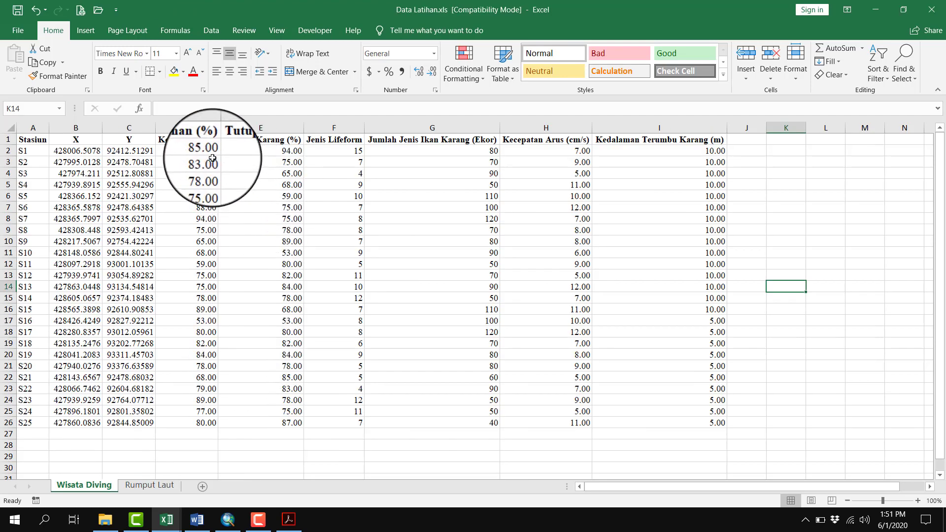
pyautogui.click(199, 139)
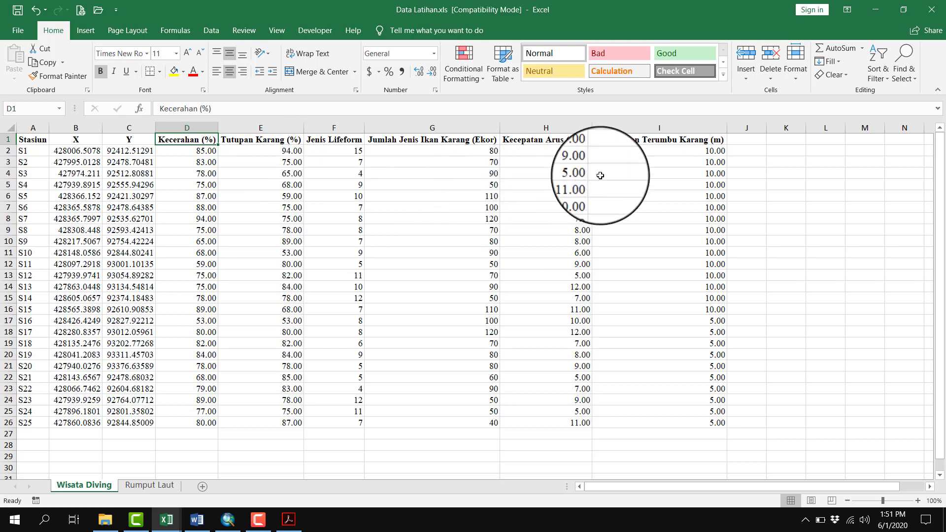
pyautogui.keyDown('shift'); pyautogui.click(672, 140); pyautogui.keyUp('shift')
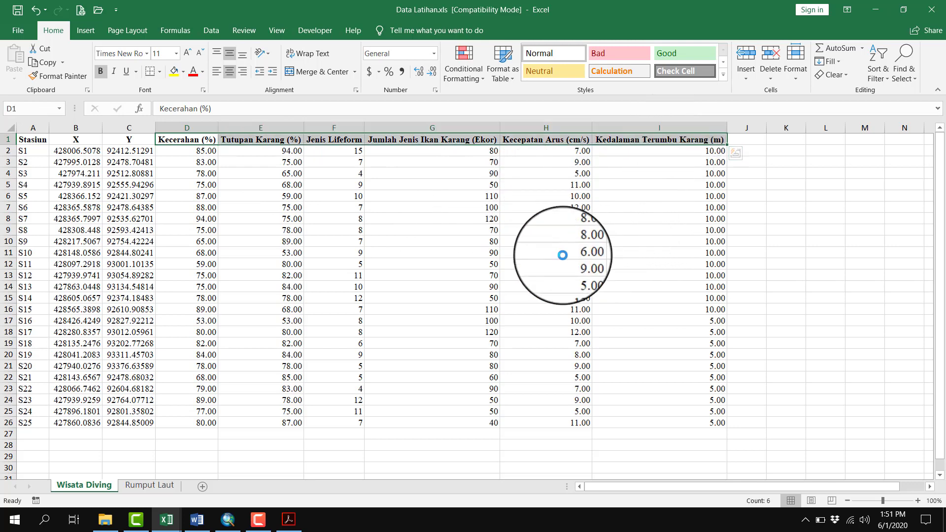
pyautogui.hotkey('ctrl', 'c')
pyautogui.click(356, 248)
pyautogui.hotkey('ctrl', 'Tab')
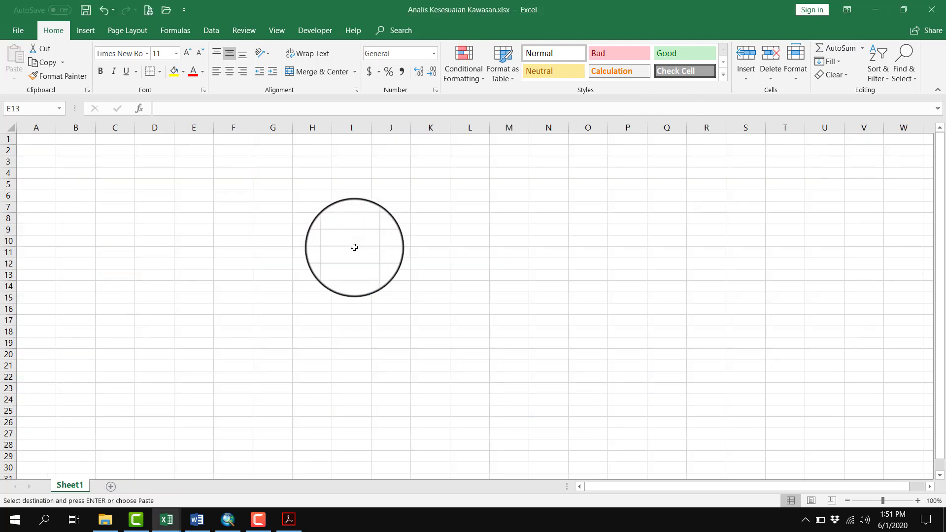
# Paste the copied headings as transposed values starting at A2 and fit column A to its contents
pyautogui.rightClick(49, 150)
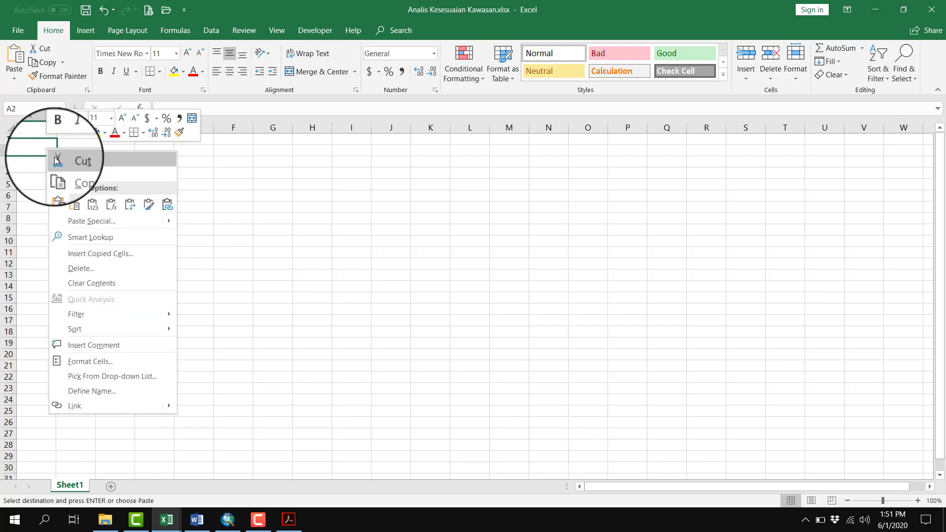
pyautogui.click(80, 220)
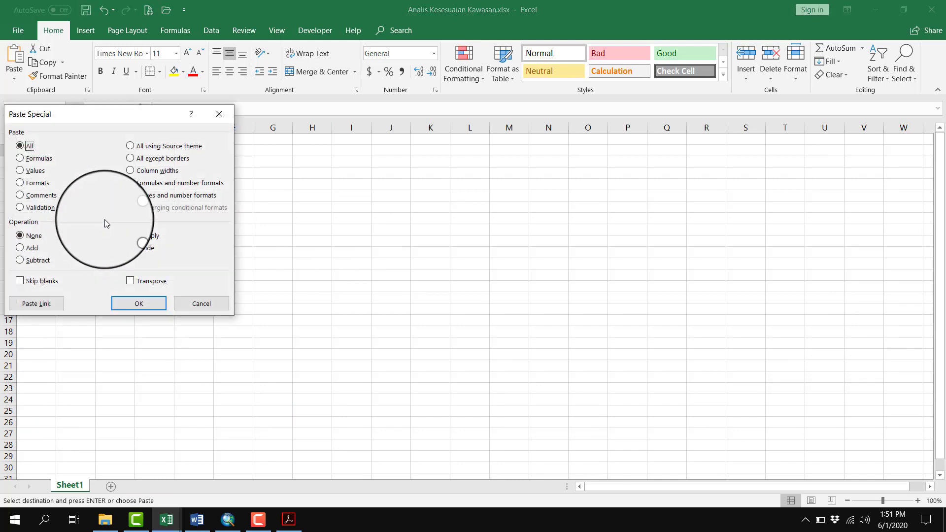
pyautogui.click(30, 170)
pyautogui.click(142, 285)
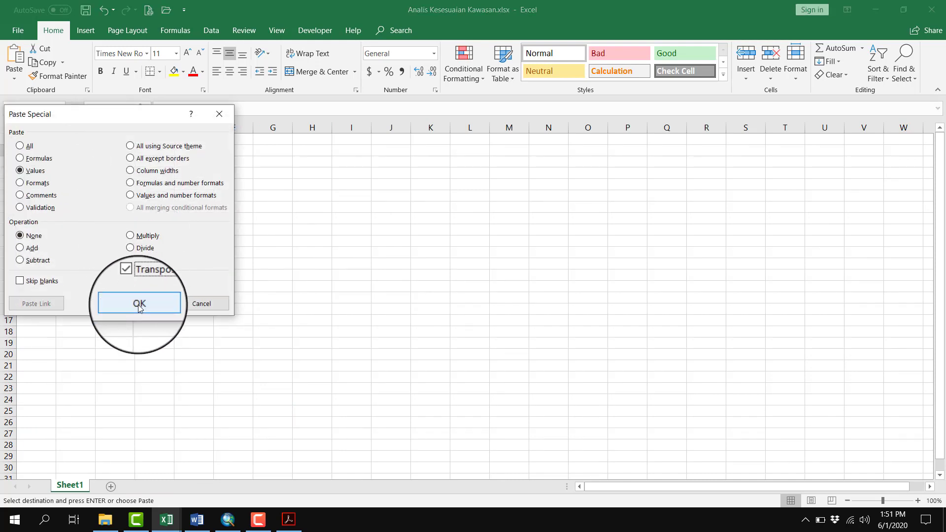
pyautogui.click(140, 304)
pyautogui.doubleClick(57, 128)
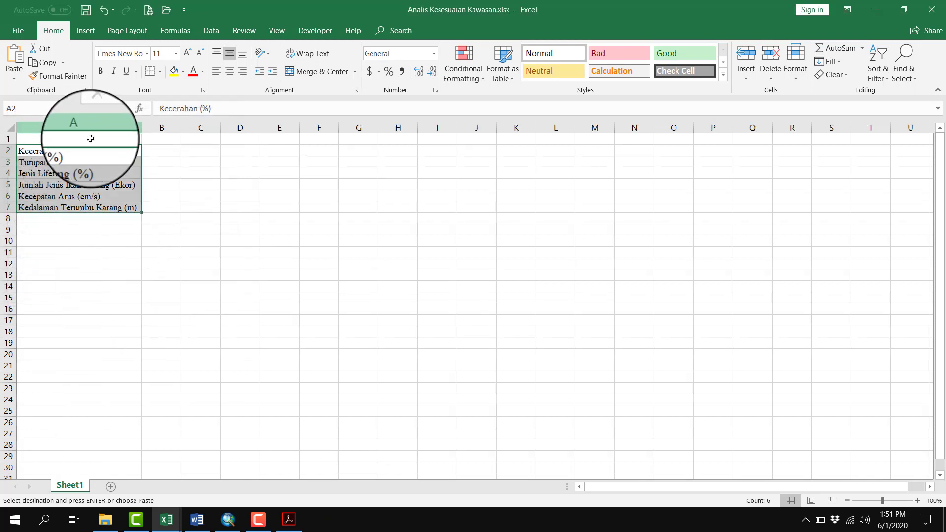
pyautogui.click(182, 205)
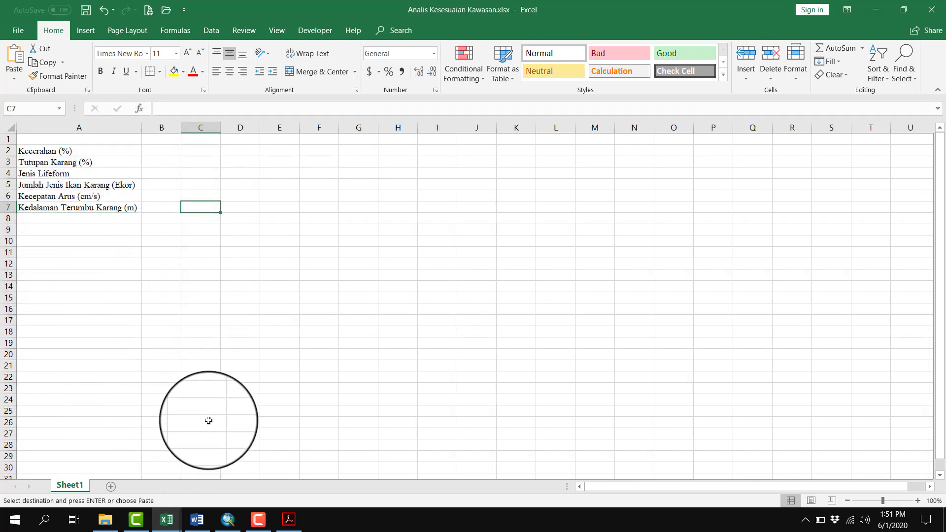
# Copy the station labels S1 to S25 from Data Latihan and paste them as transposed values starting at B1 of the analysis workbook
pyautogui.hotkey('alt', 'Tab')
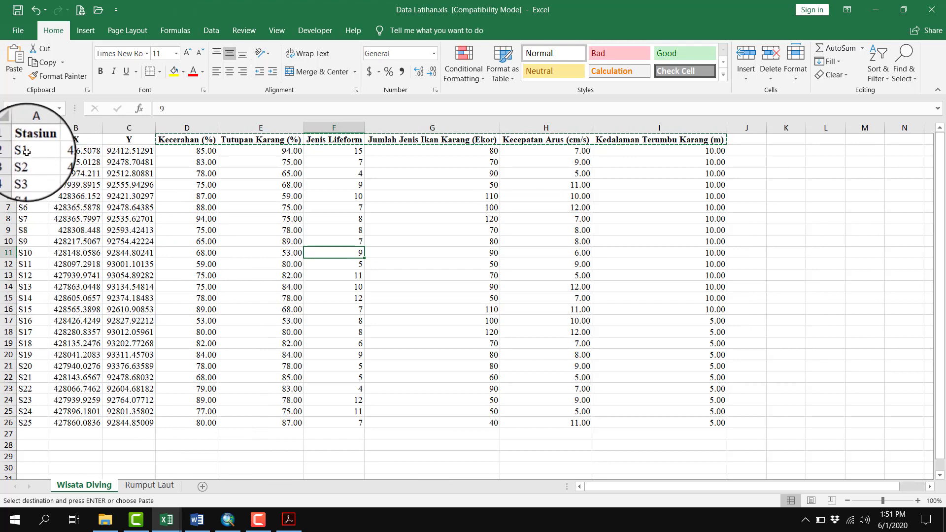
pyautogui.moveTo(25, 151); pyautogui.dragTo(55, 425)
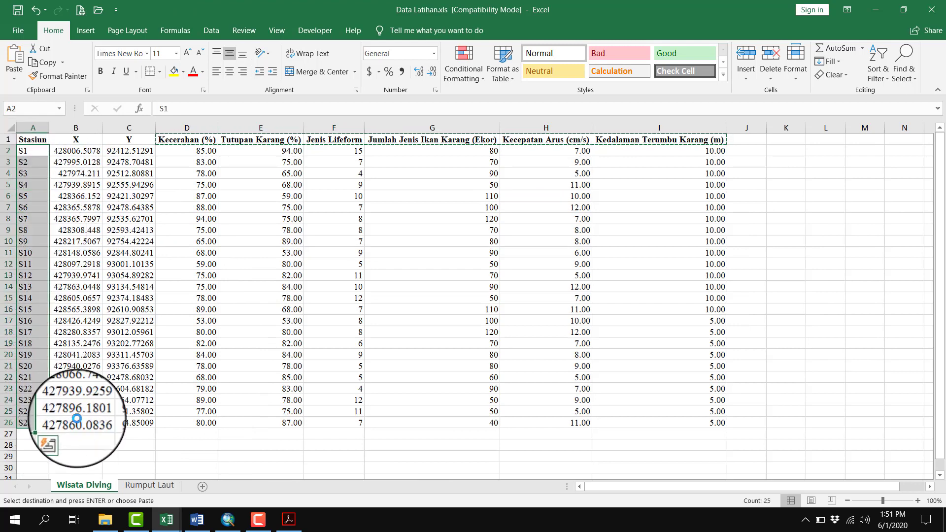
pyautogui.hotkey('ctrl', 'c')
pyautogui.hotkey('alt', 'Tab')
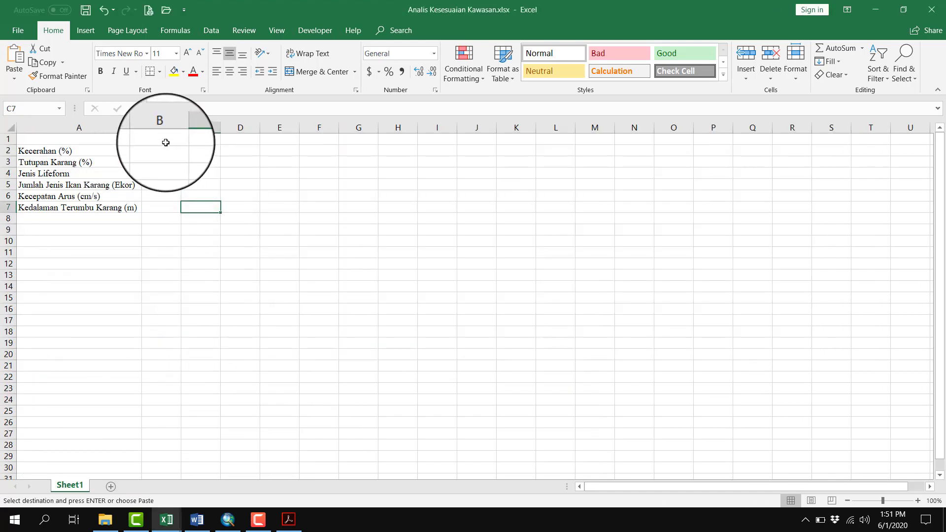
pyautogui.rightClick(165, 141)
pyautogui.click(211, 214)
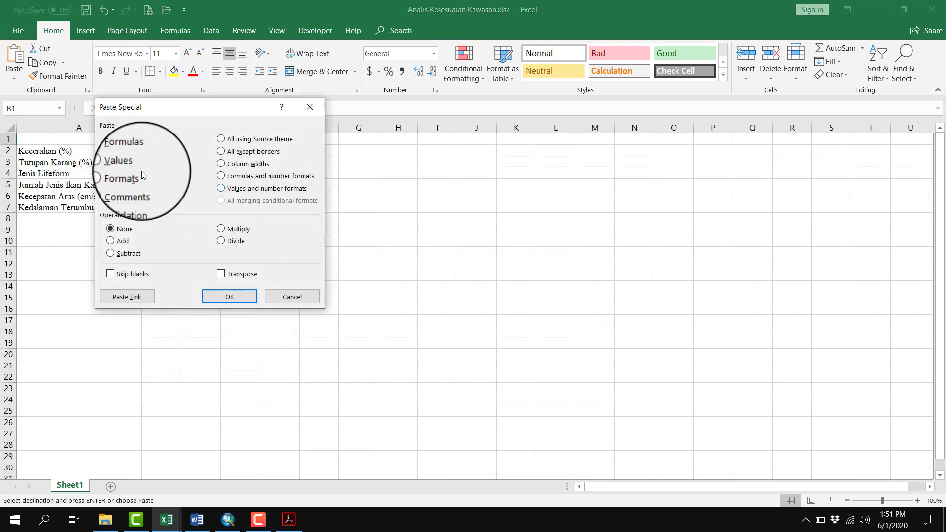
pyautogui.click(129, 165)
pyautogui.click(220, 274)
pyautogui.click(229, 296)
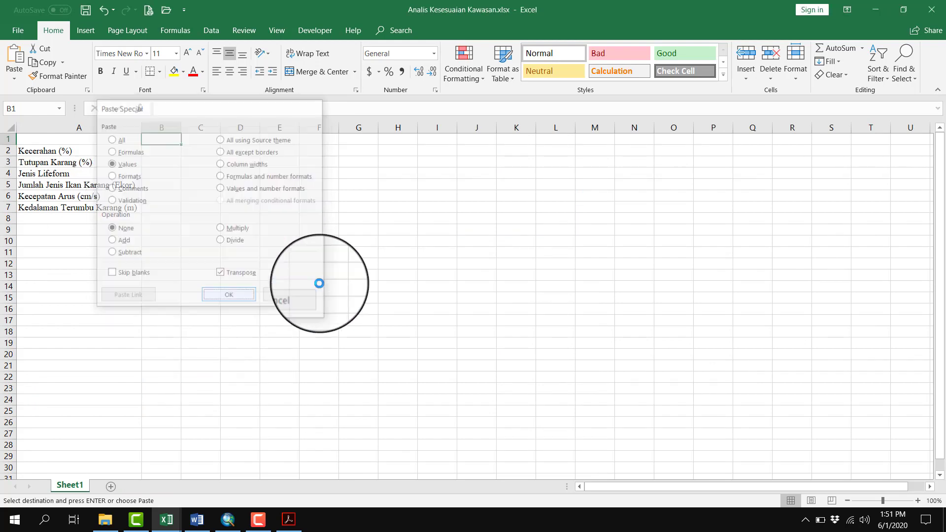
pyautogui.click(397, 268)
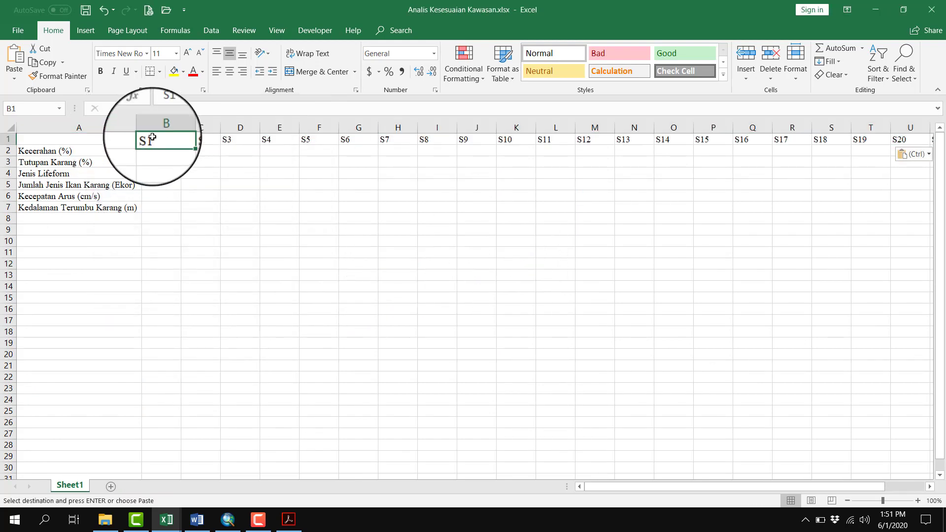
# Center the station labels S1 to S25 horizontally in row 1
pyautogui.hotkey('ctrl', 'shift', 'Right')
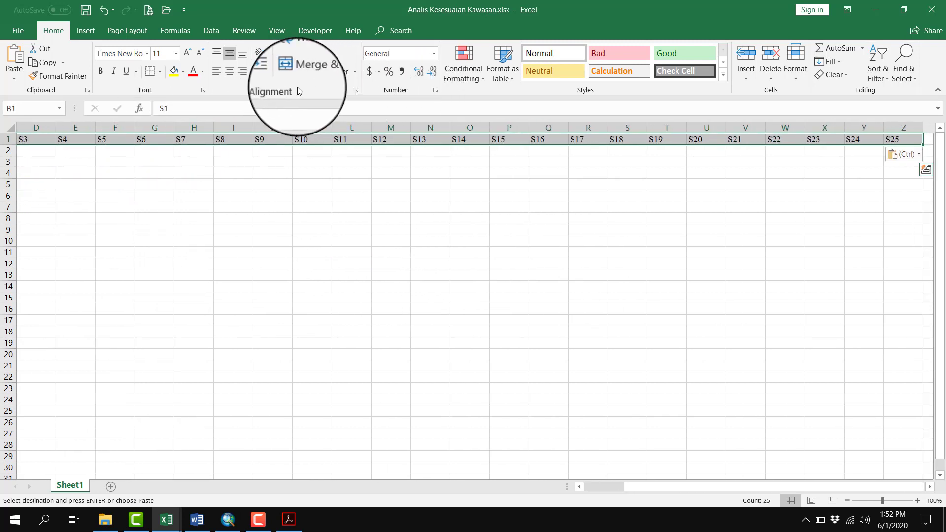
pyautogui.click(228, 75)
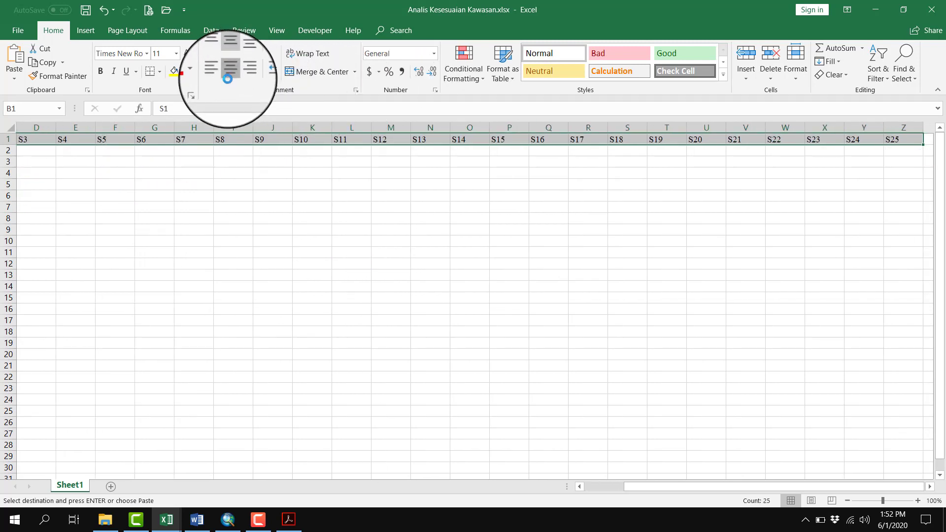
pyautogui.hscroll(-2, 253, 180)
pyautogui.click(161, 152)
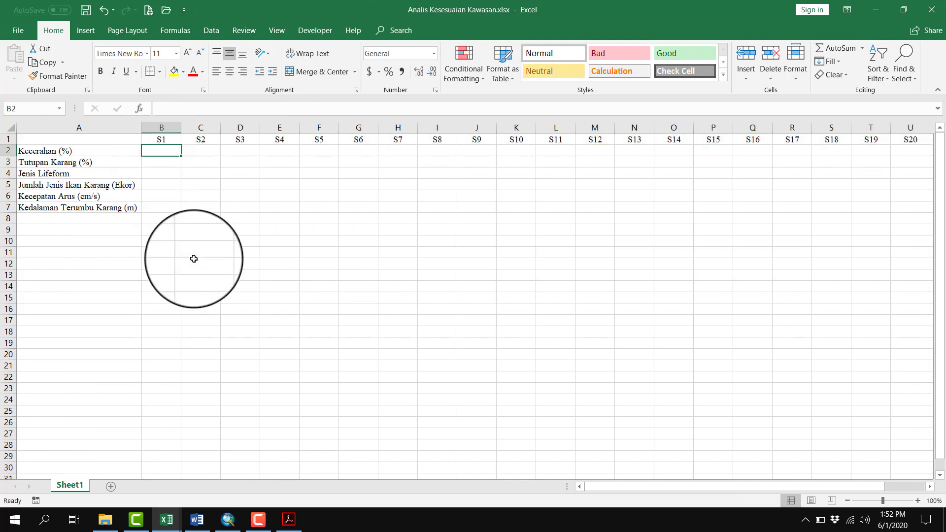
# Copy all Kecerahan (%) values from Data Latihan and paste them as transposed values starting at B2 of the analysis workbook
pyautogui.hotkey('alt', 'Tab')
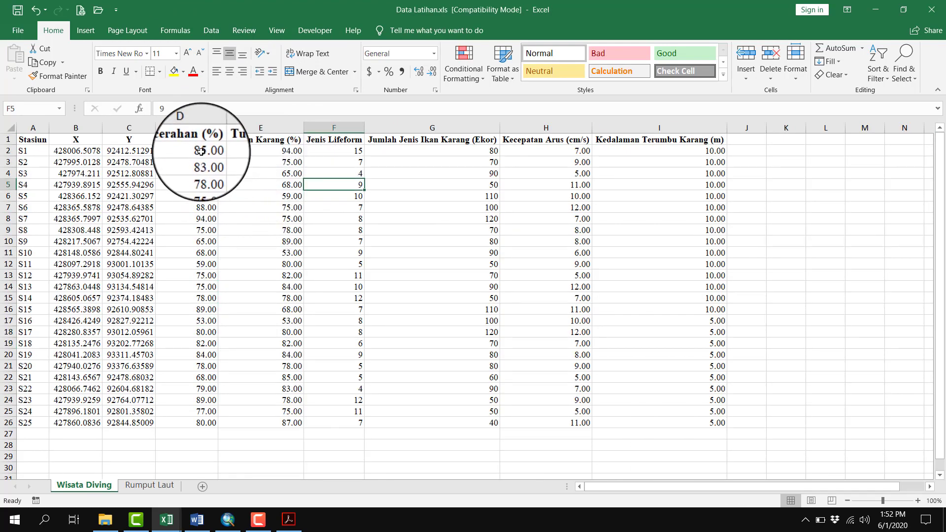
pyautogui.moveTo(200, 152); pyautogui.dragTo(207, 423)
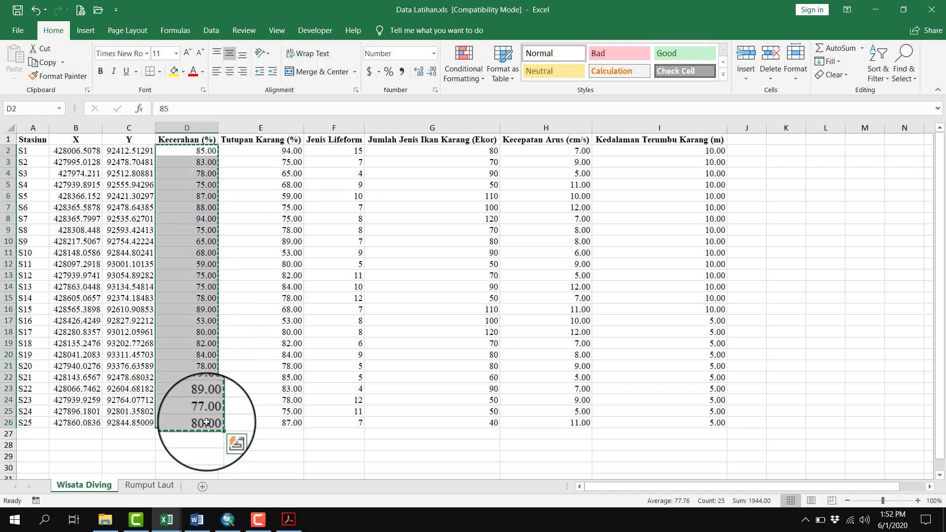
pyautogui.hotkey('alt', 'Tab')
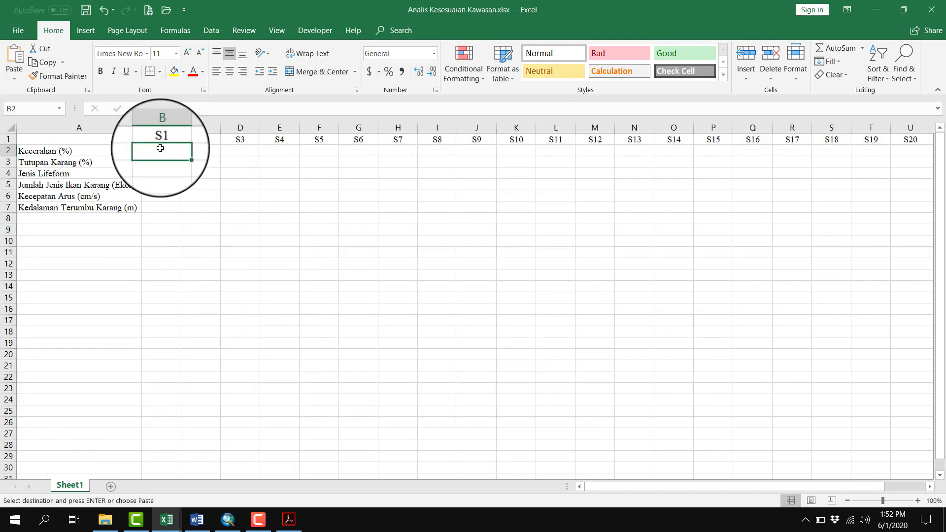
pyautogui.rightClick(160, 148)
pyautogui.click(201, 219)
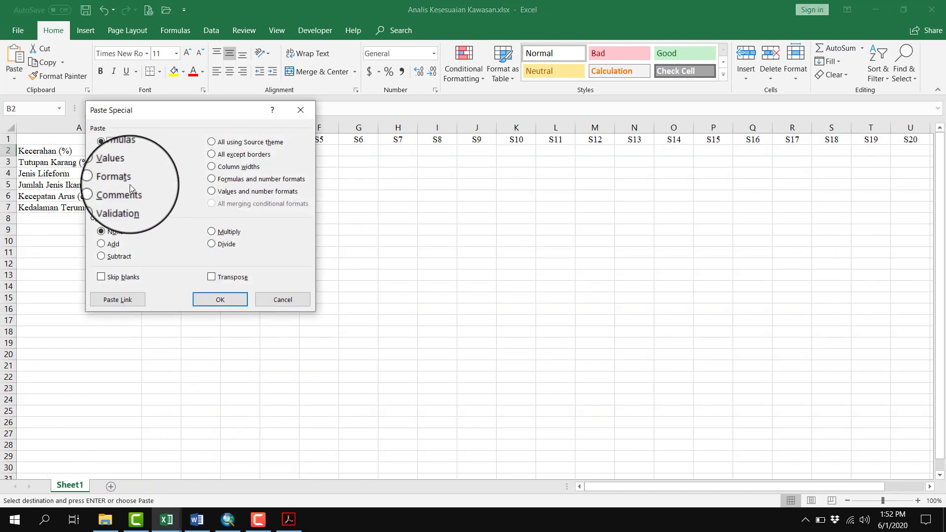
pyautogui.click(220, 301)
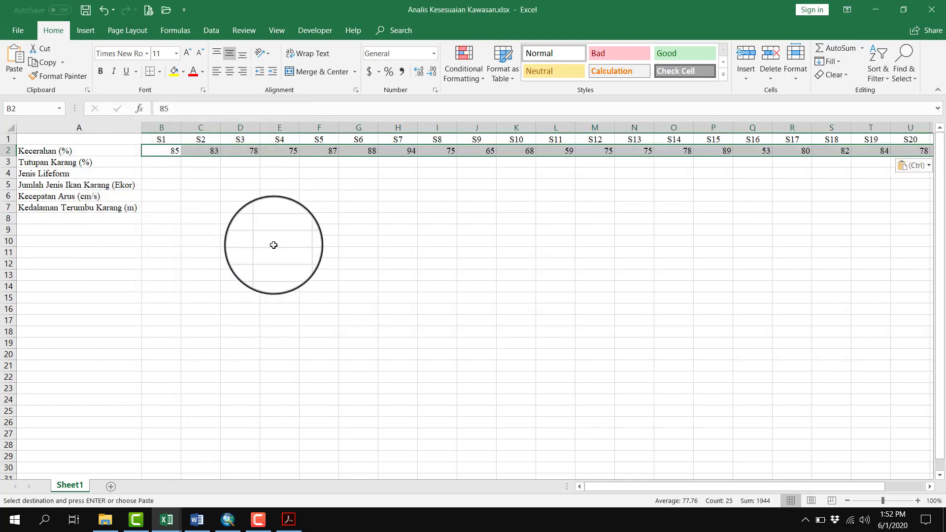
pyautogui.click(273, 245)
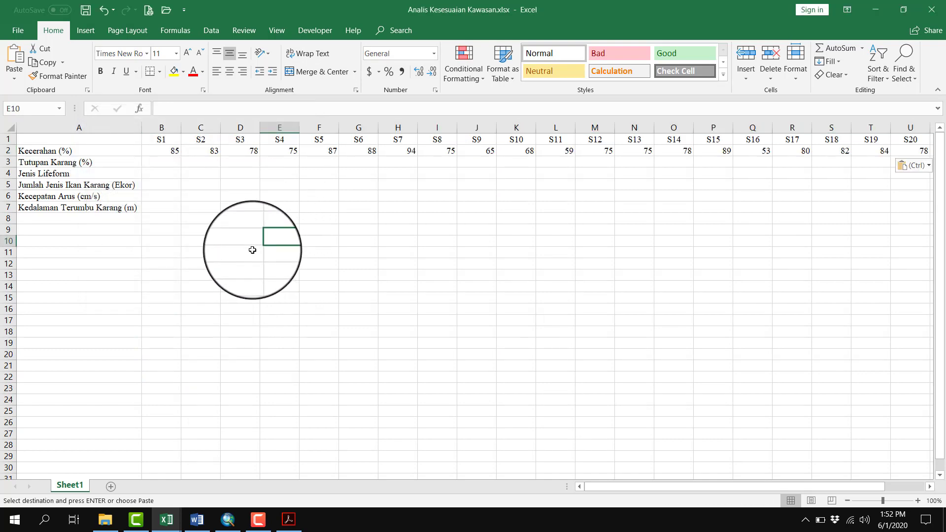
# Copy the Data Latihan values E2:I26, Tutupan Karang (%) through Kedalaman Terumbu Karang (m), and return to the analysis workbook
pyautogui.click(191, 473)
pyautogui.click(274, 149)
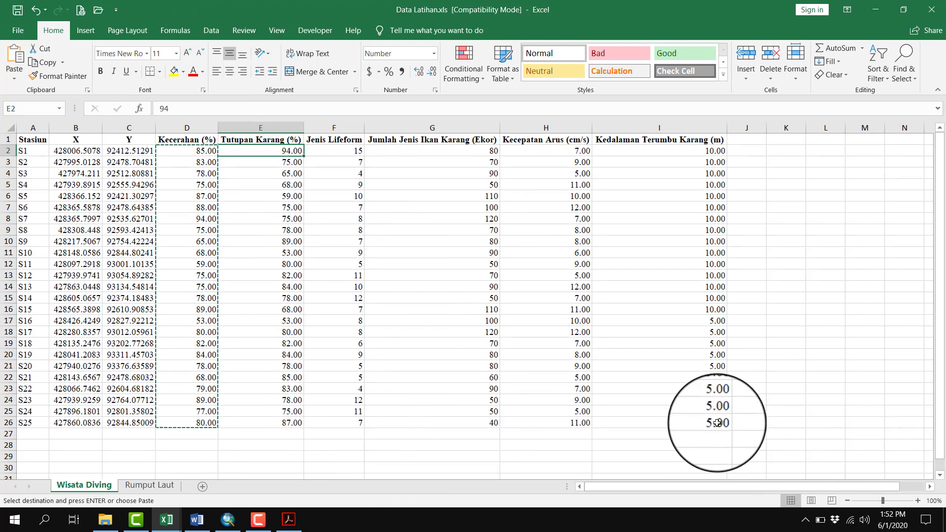
pyautogui.keyDown('shift'); pyautogui.click(697, 425); pyautogui.keyUp('shift')
pyautogui.hotkey('ctrl', 'c')
pyautogui.hotkey('alt', 'Tab')
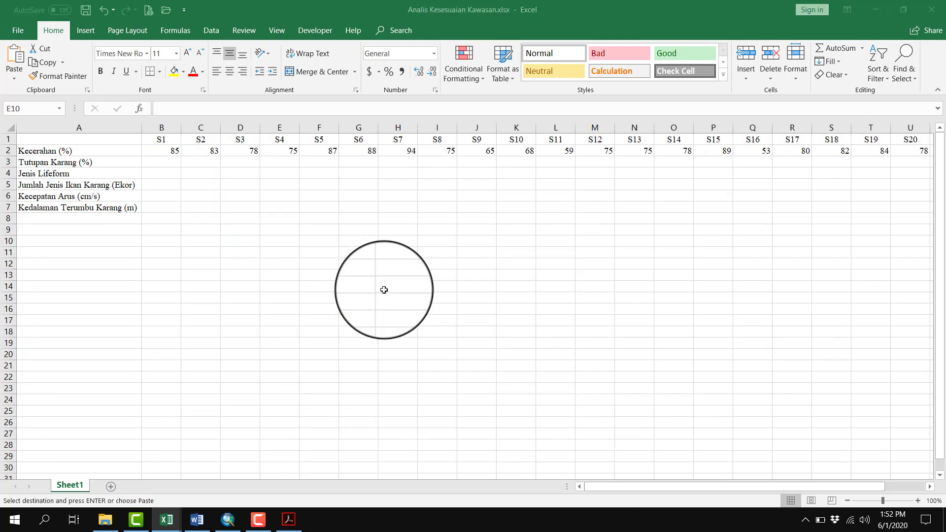
# Paste the copied measurements as transposed values into rows 3 to 7, starting at B3
pyautogui.moveTo(163, 163); pyautogui.dragTo(161, 205)
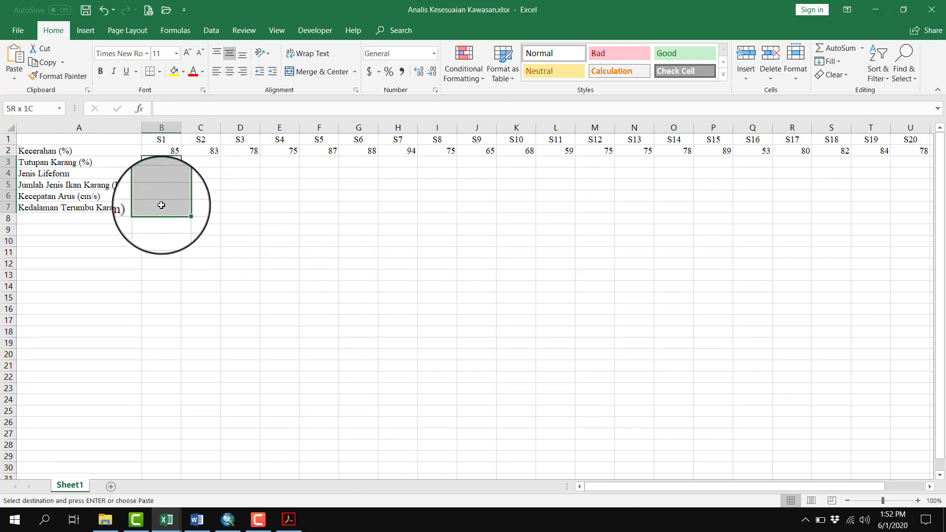
pyautogui.rightClick(161, 205)
pyautogui.click(213, 271)
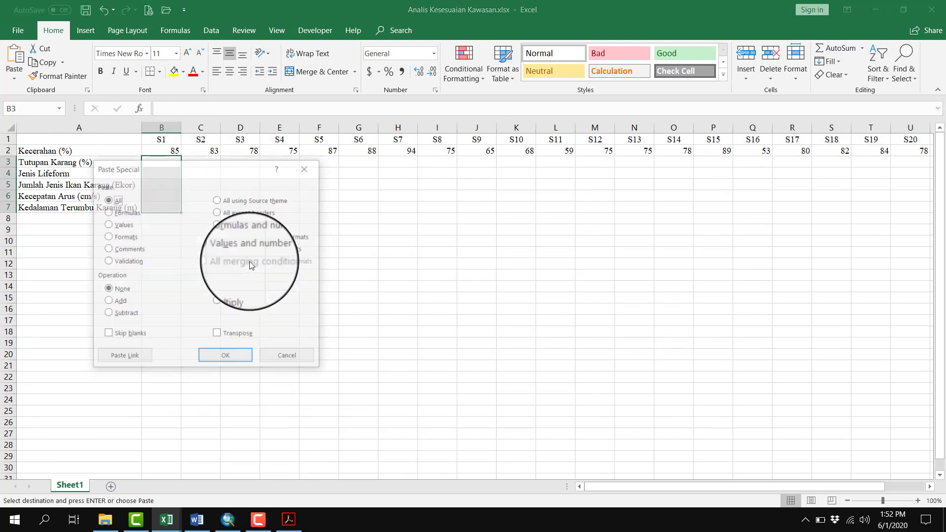
pyautogui.click(108, 224)
pyautogui.click(218, 335)
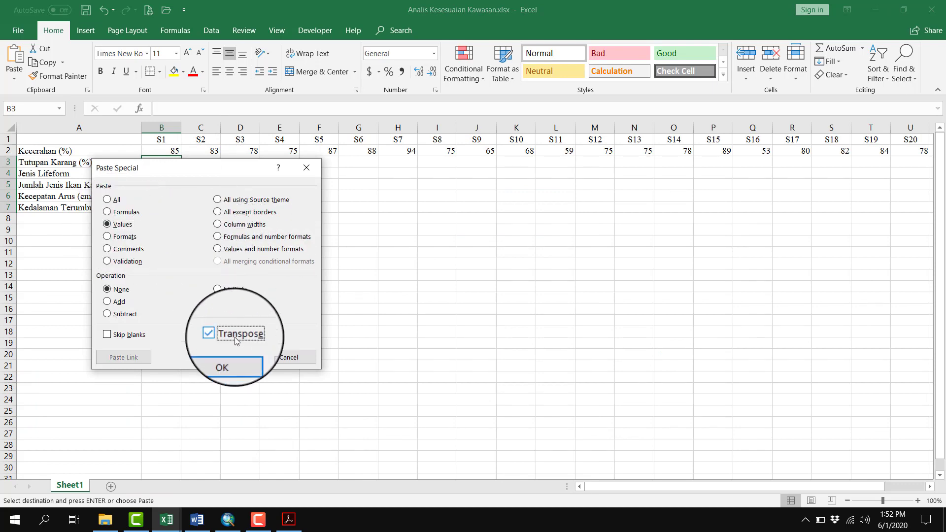
pyautogui.click(231, 357)
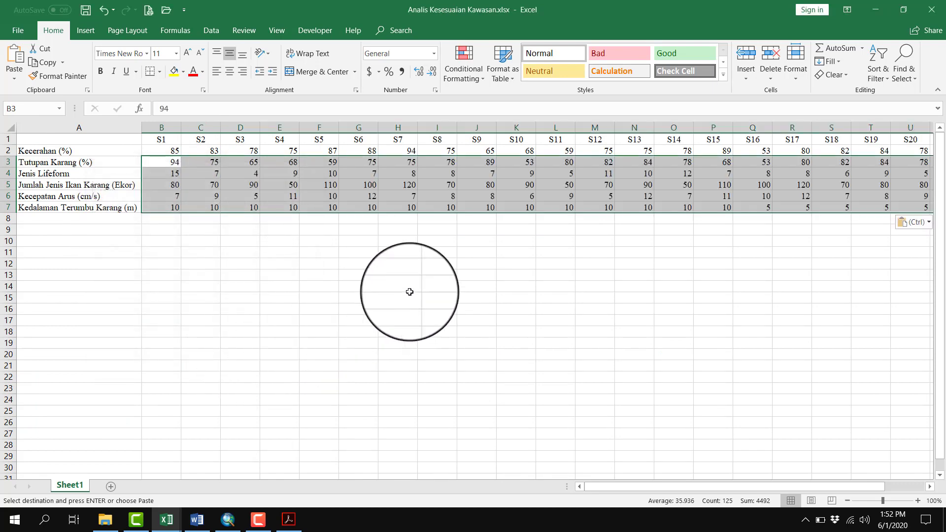
# Format all station measurements in B2:Z7 to show two decimal places, and select cell A1
pyautogui.click(162, 152)
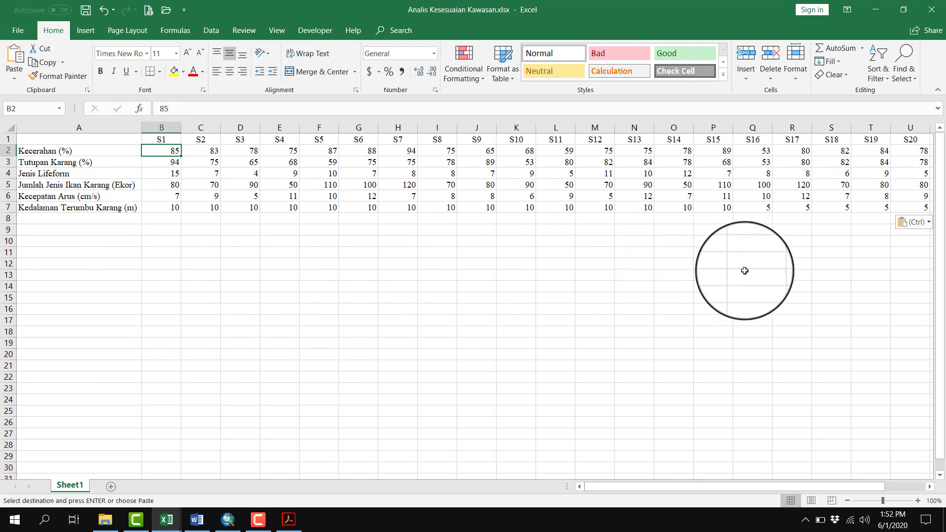
pyautogui.hotkey('ctrl', 'shift', 'Right')
pyautogui.hotkey('ctrl', 'shift', 'Down')
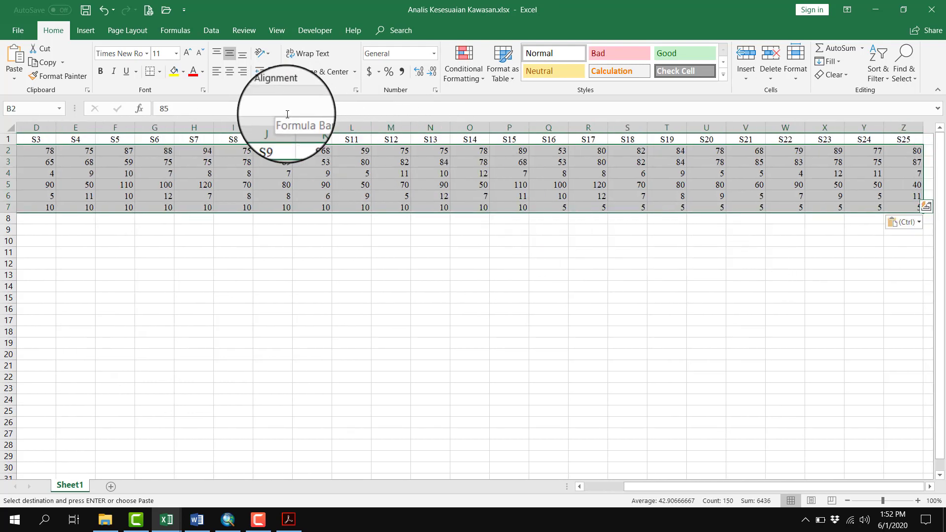
pyautogui.click(415, 75)
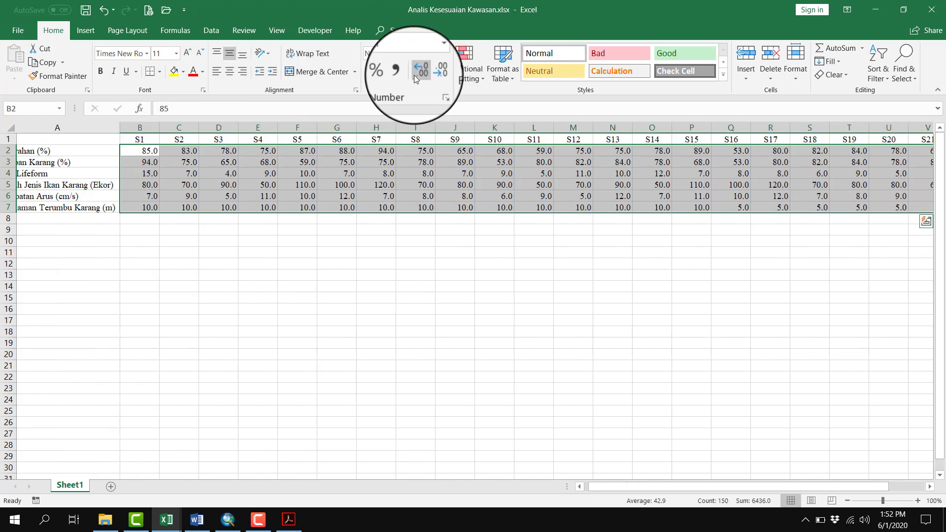
pyautogui.click(414, 76)
pyautogui.click(367, 207)
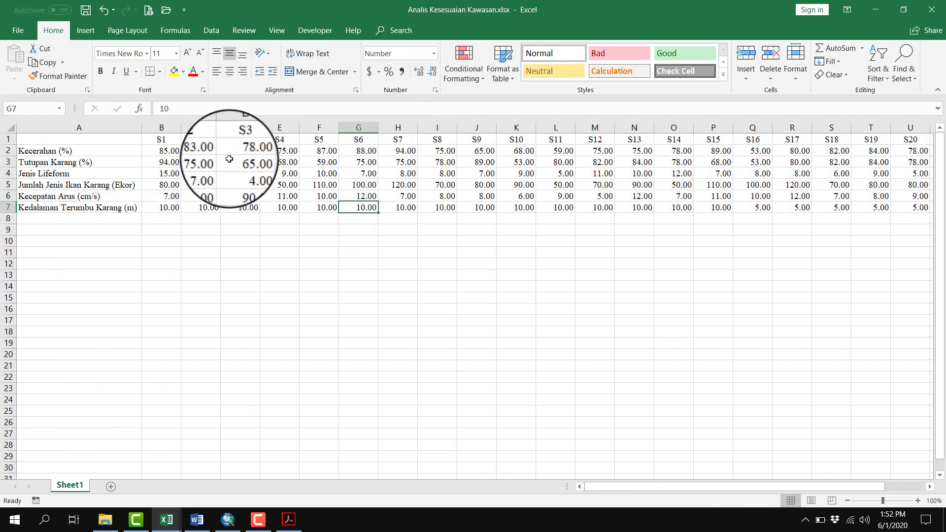
pyautogui.click(131, 141)
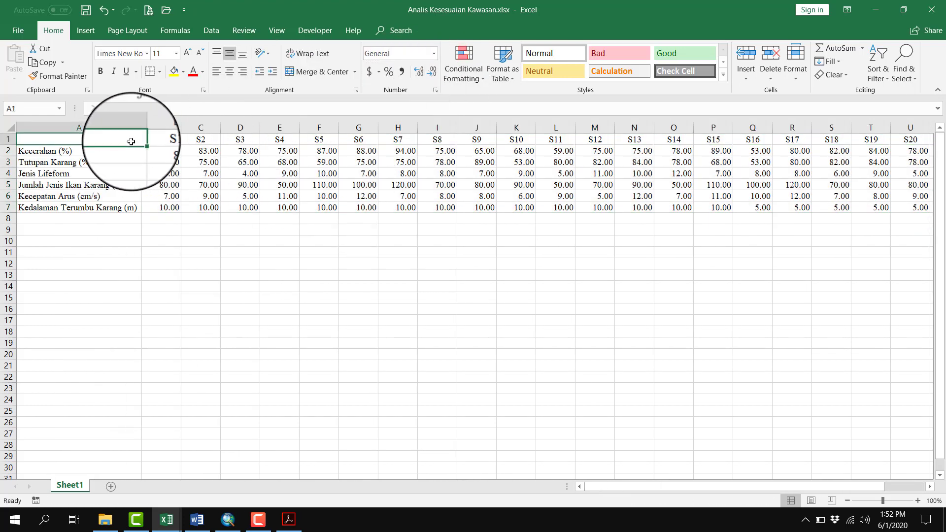
# Enter the heading Parameter in A1 and insert a blank row above the header row
pyautogui.write('PAra')
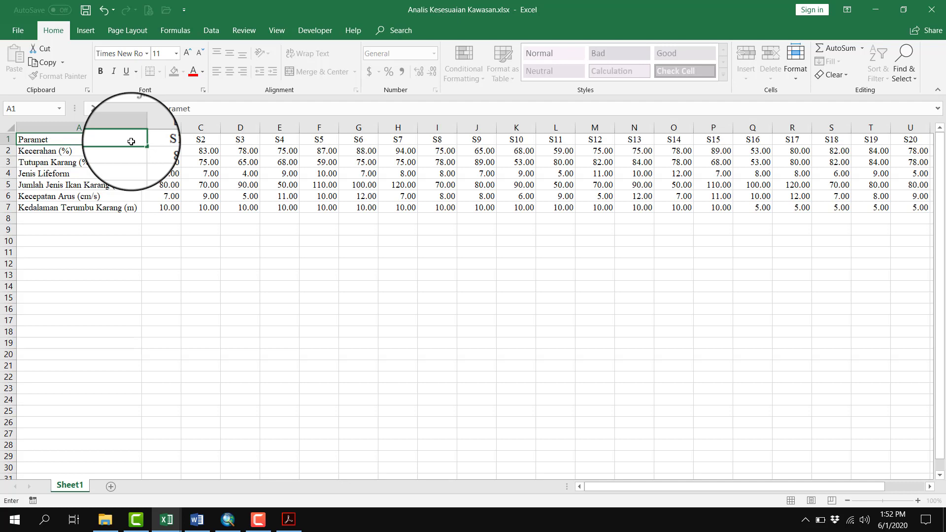
pyautogui.press('Tab')
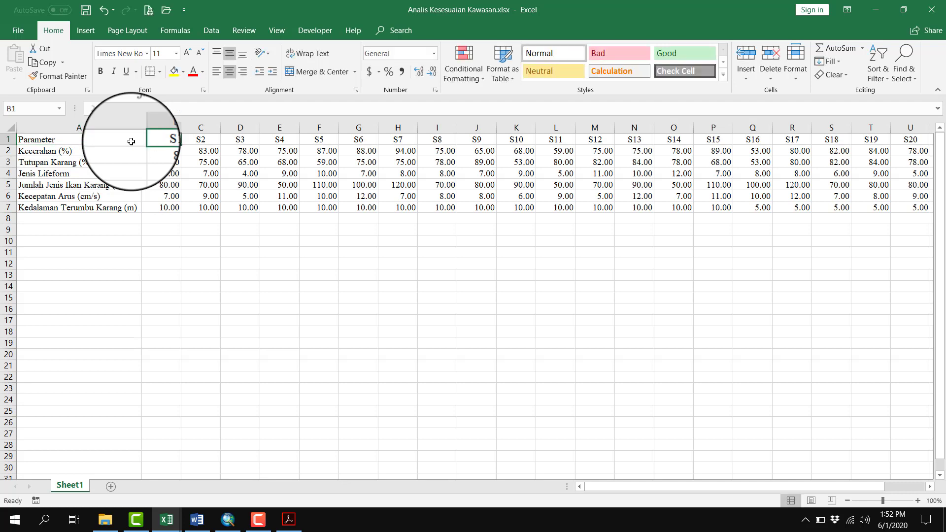
pyautogui.click(8, 140)
pyautogui.click(746, 54)
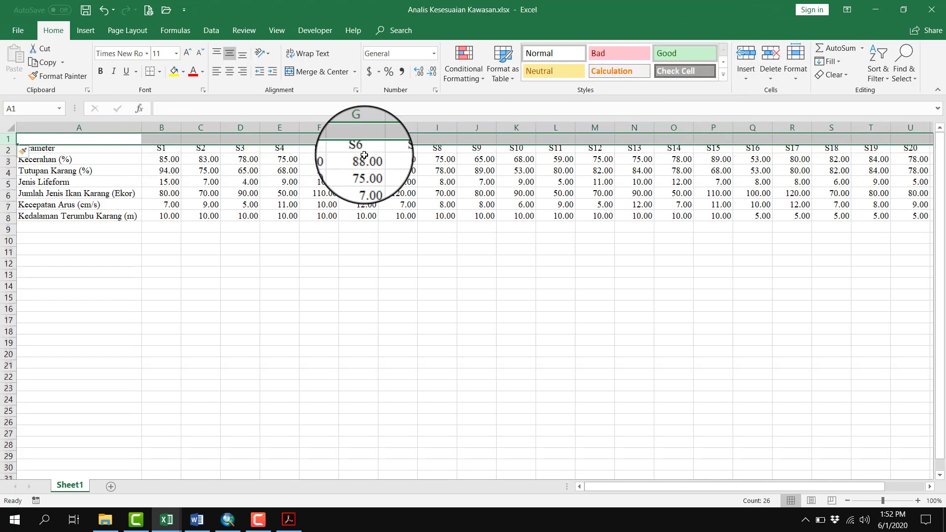
# Enter the heading Stasiun in B1 and merge and center it across B1:Z1 above the station codes
pyautogui.click(164, 138)
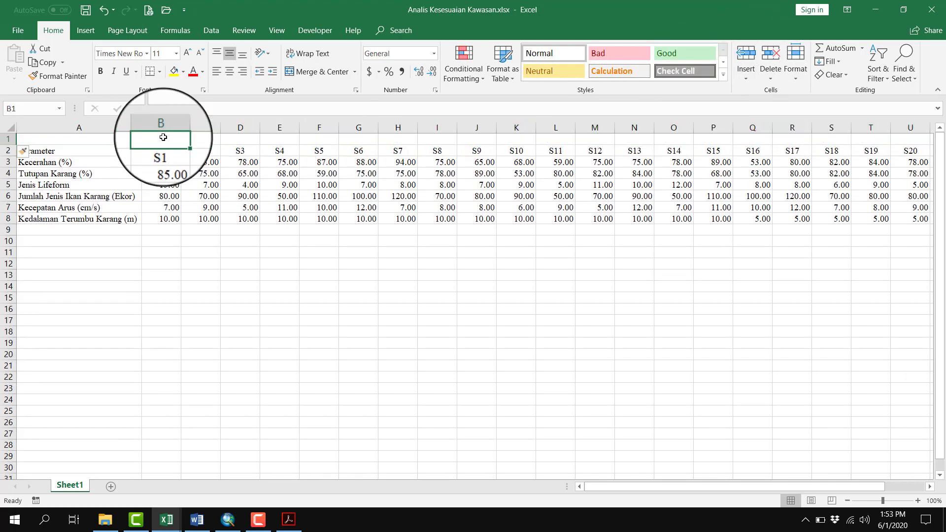
pyautogui.write('Stasiun')
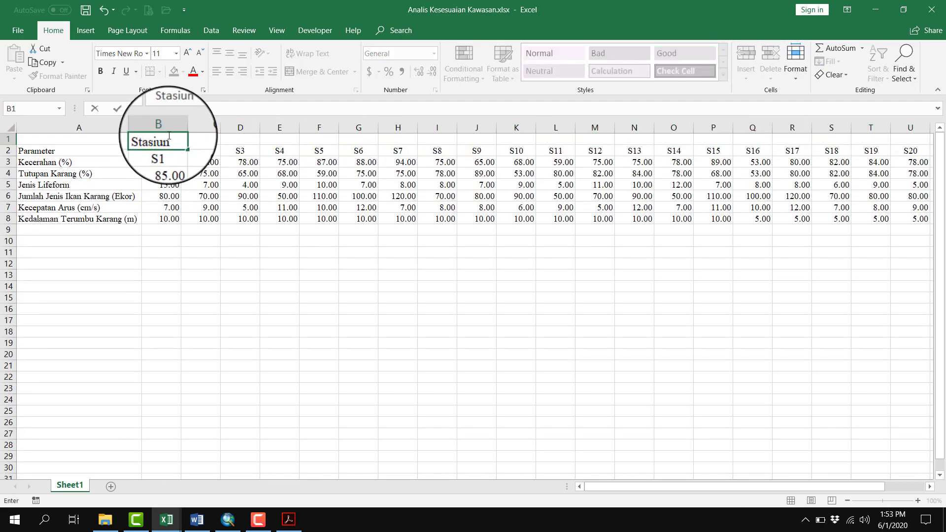
pyautogui.hotkey('ctrl', 'Return')
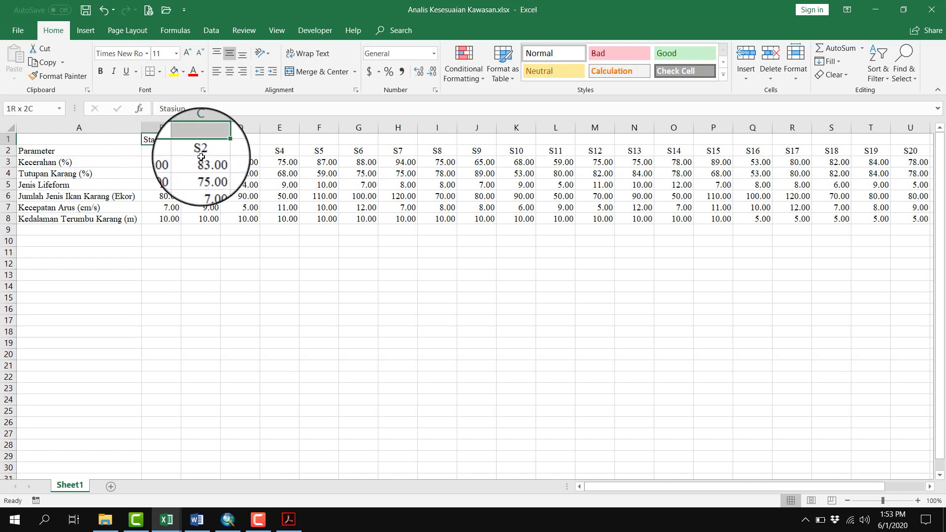
pyautogui.moveTo(201, 139); pyautogui.dragTo(927, 139)
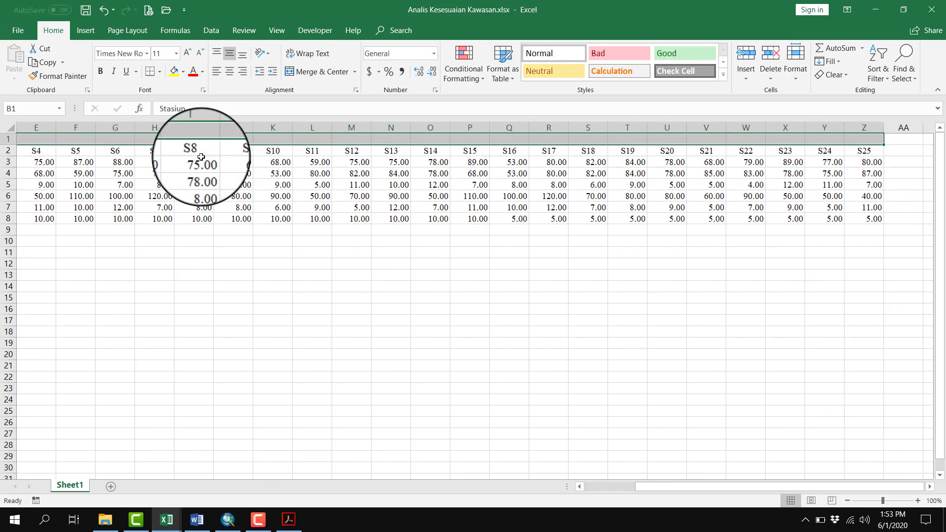
pyautogui.click(318, 72)
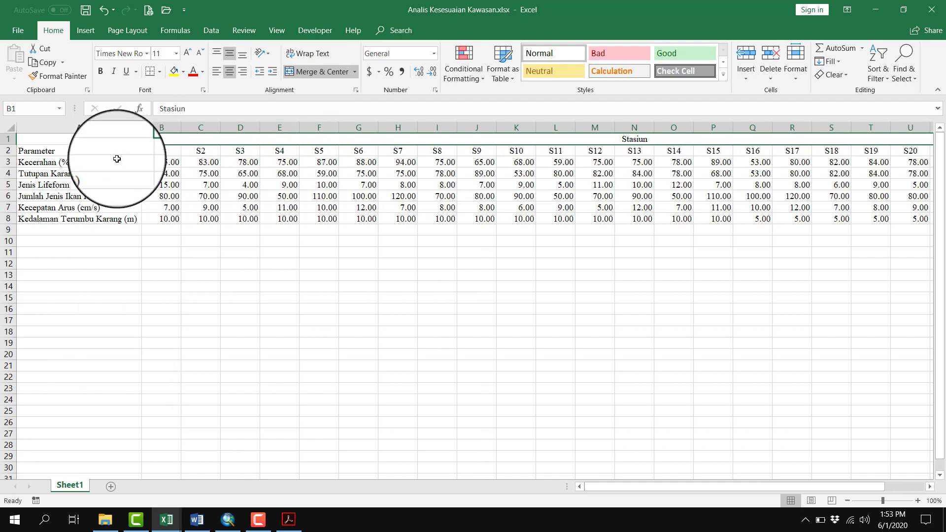
# Merge and center the Parameter heading over A1:A2, and make the two header rows bold
pyautogui.moveTo(86, 139); pyautogui.dragTo(88, 150)
pyautogui.click(318, 71)
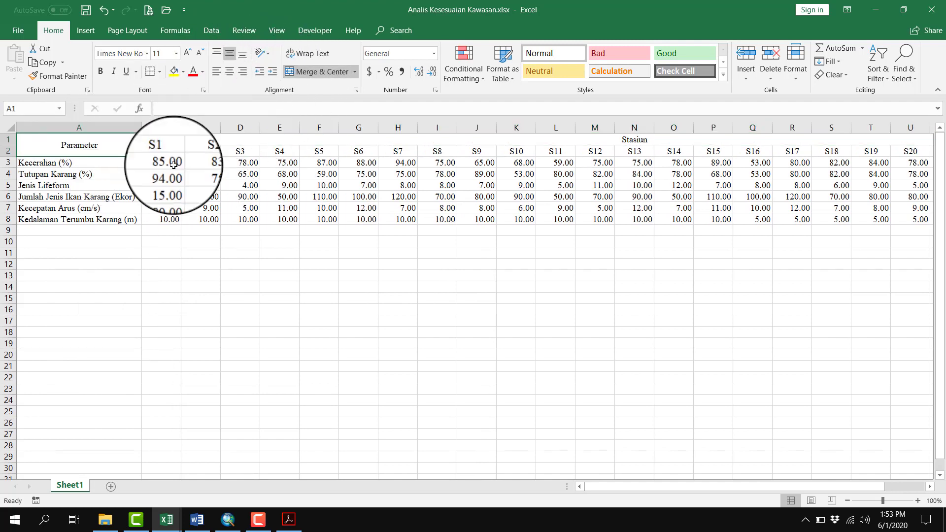
pyautogui.hotkey('ctrl', 'shift', 'Right')
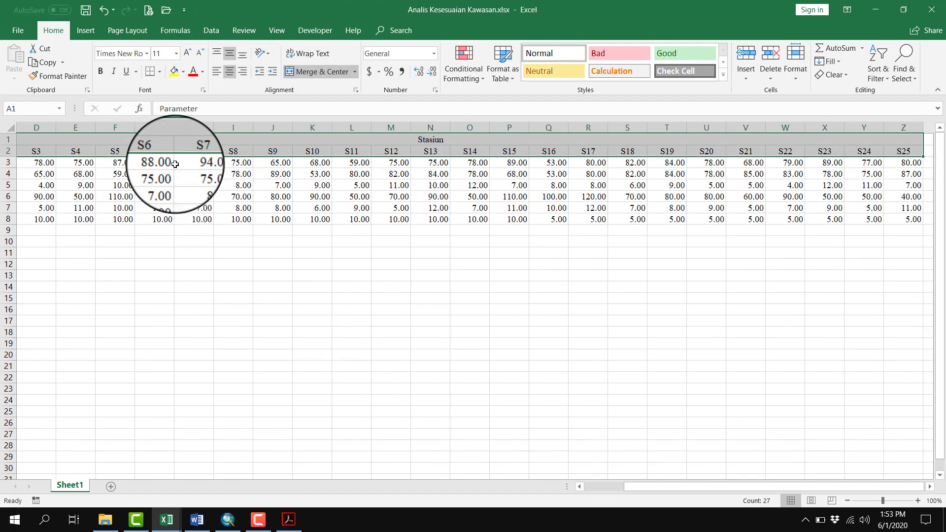
pyautogui.hscroll(-2, 175, 164)
# AutoFit the column widths across the whole sheet
pyautogui.click(10, 128)
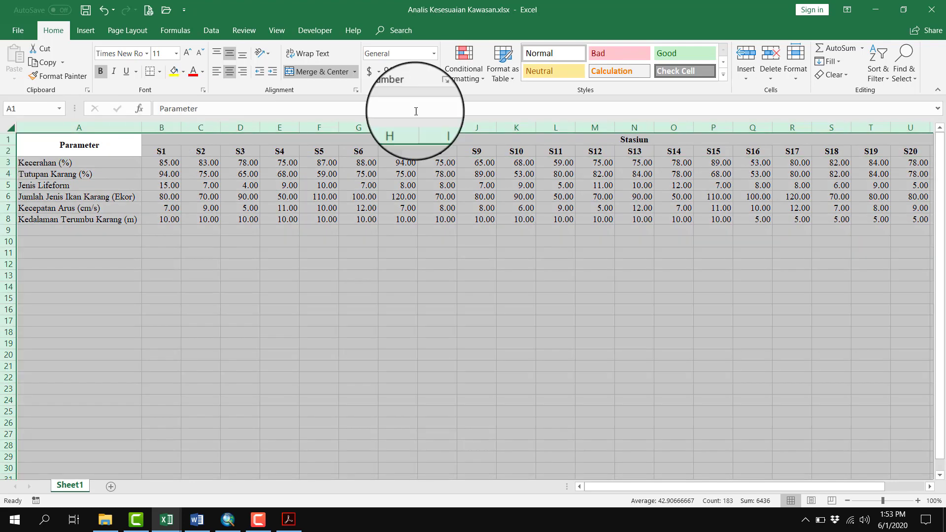
pyautogui.click(796, 61)
pyautogui.click(835, 161)
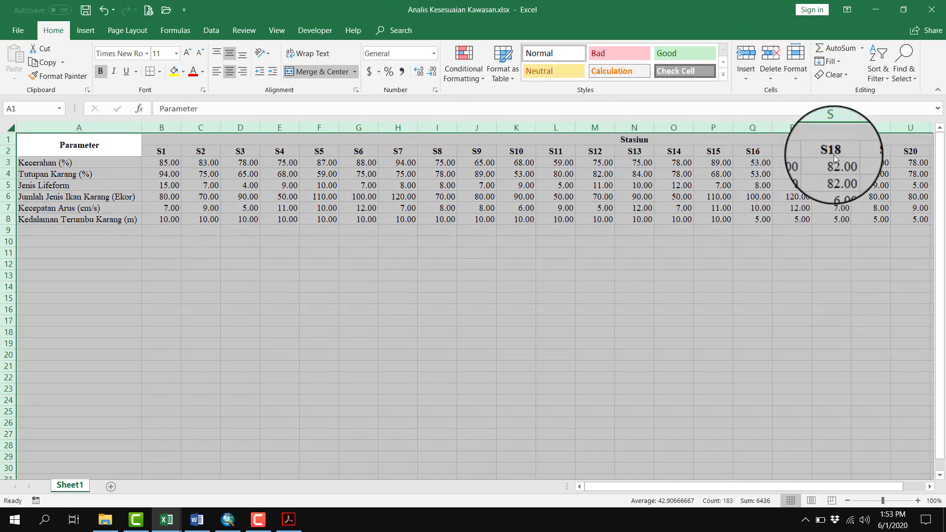
pyautogui.click(649, 252)
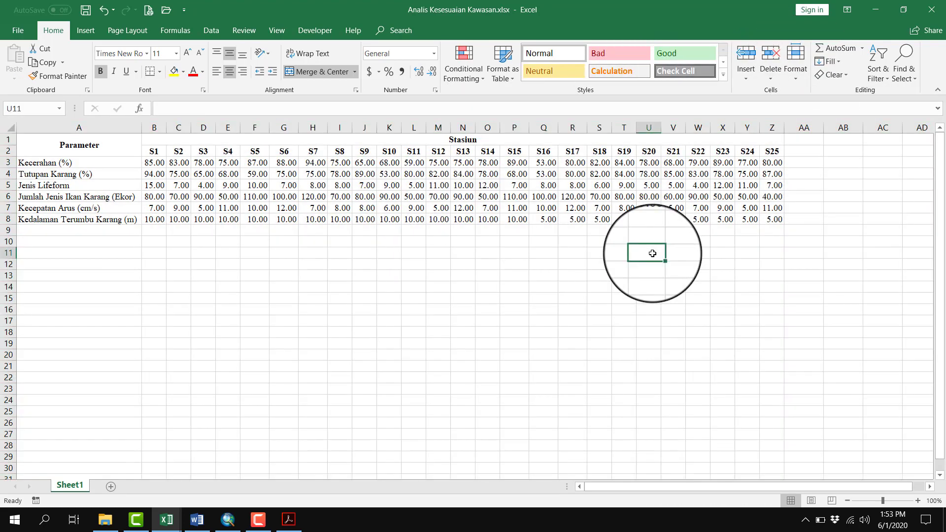
# Apply all borders to the data table A1:Z8 and undo them
pyautogui.hotkey('ctrl', 'a')
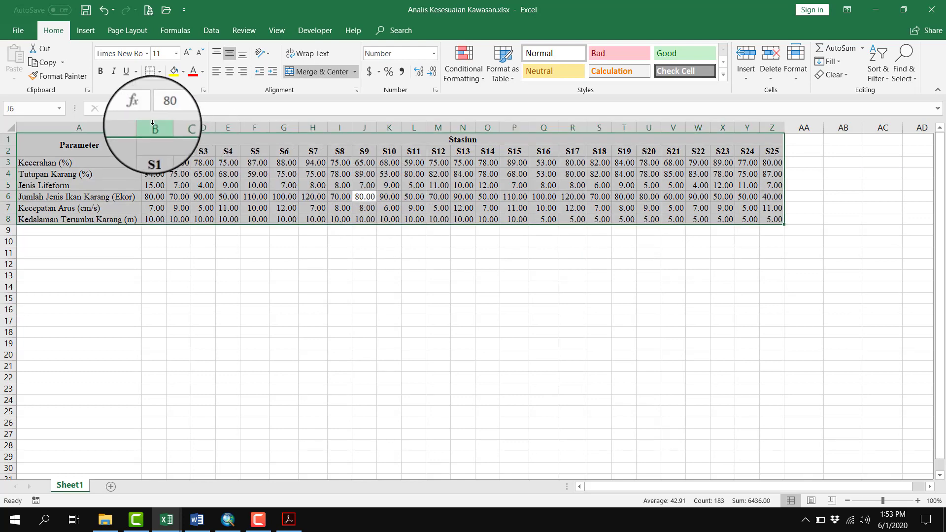
pyautogui.click(160, 71)
pyautogui.click(181, 176)
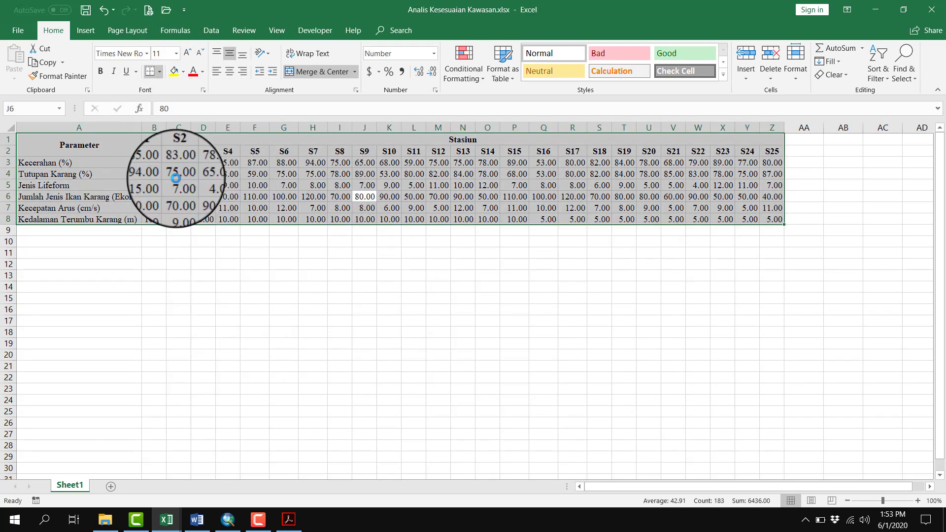
pyautogui.click(364, 298)
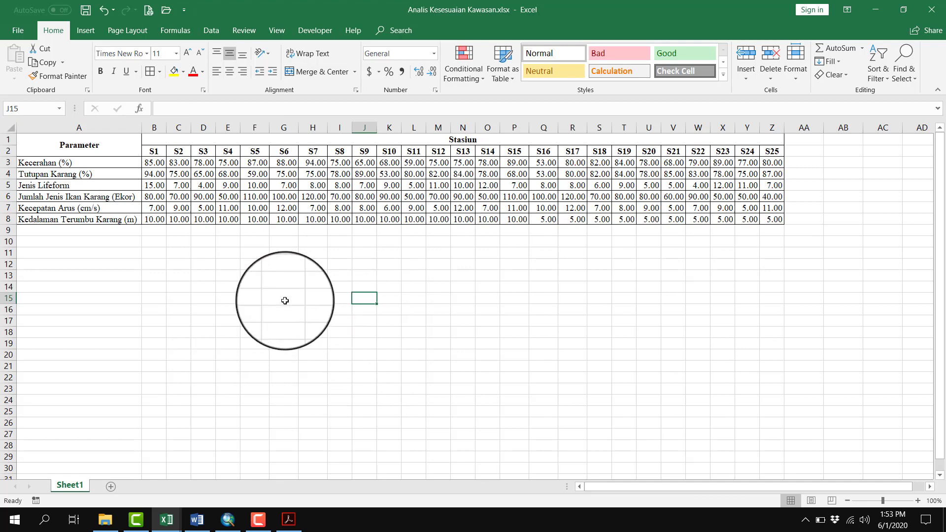
pyautogui.hotkey('ctrl', 'z')
# Copy the Parameter heading and parameter names in A1:A8 and paste them at A10 to start a second table
pyautogui.click(97, 145)
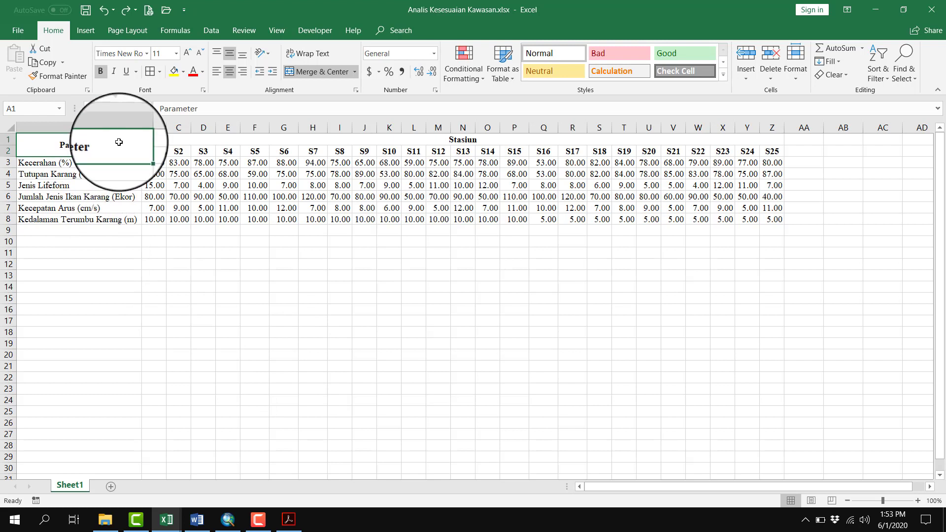
pyautogui.moveTo(122, 148); pyautogui.dragTo(129, 219)
pyautogui.hotkey('ctrl', 'c')
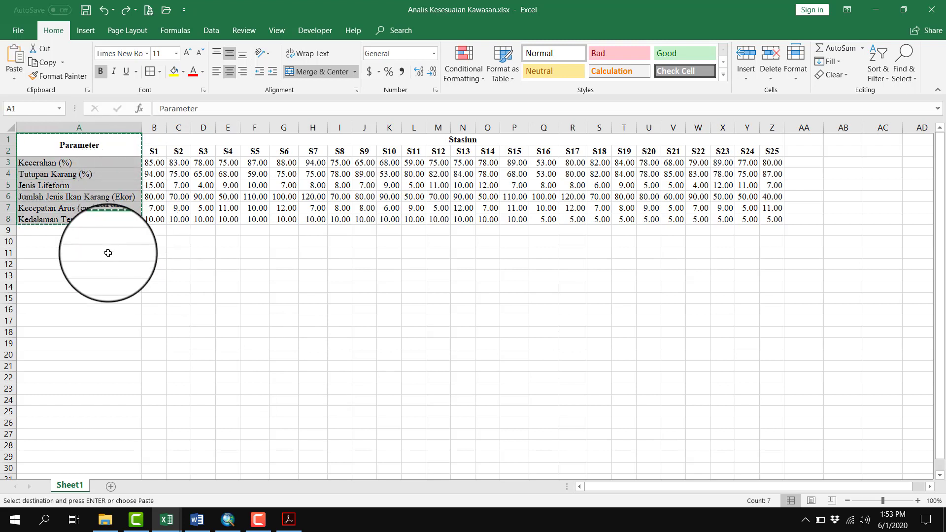
pyautogui.click(110, 242)
pyautogui.hotkey('ctrl', 'v')
pyautogui.press('Escape')
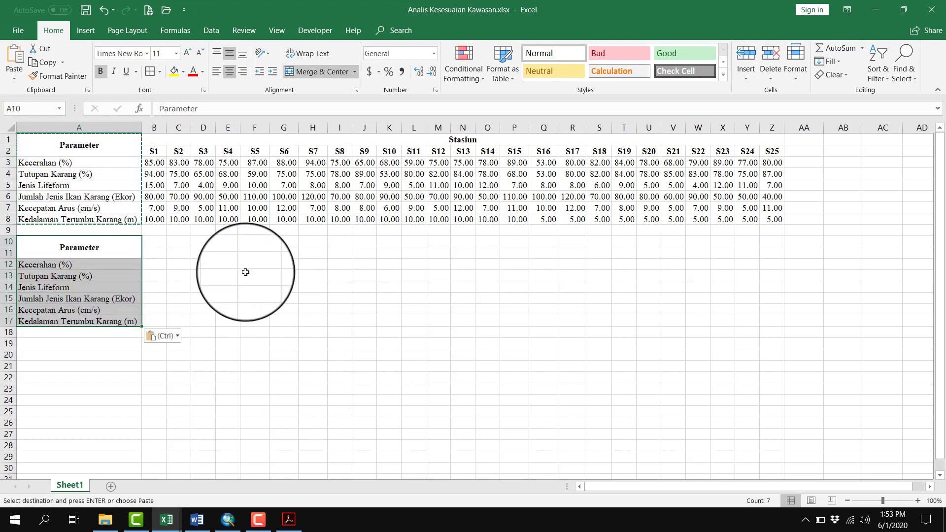
# Copy the Stasiun heading and station codes in B1:Z2 and paste them at B10 in the second table
pyautogui.moveTo(217, 140); pyautogui.dragTo(218, 148)
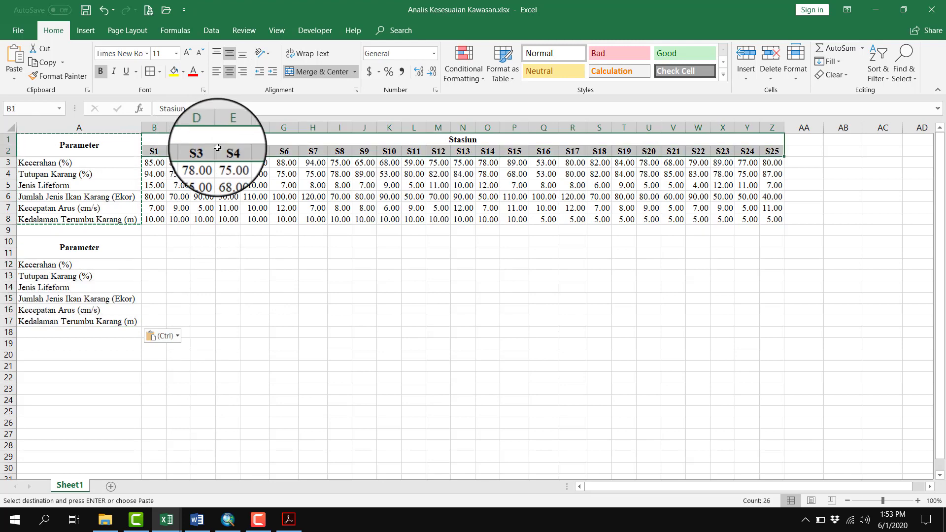
pyautogui.hotkey('ctrl', 'c')
pyautogui.click(157, 241)
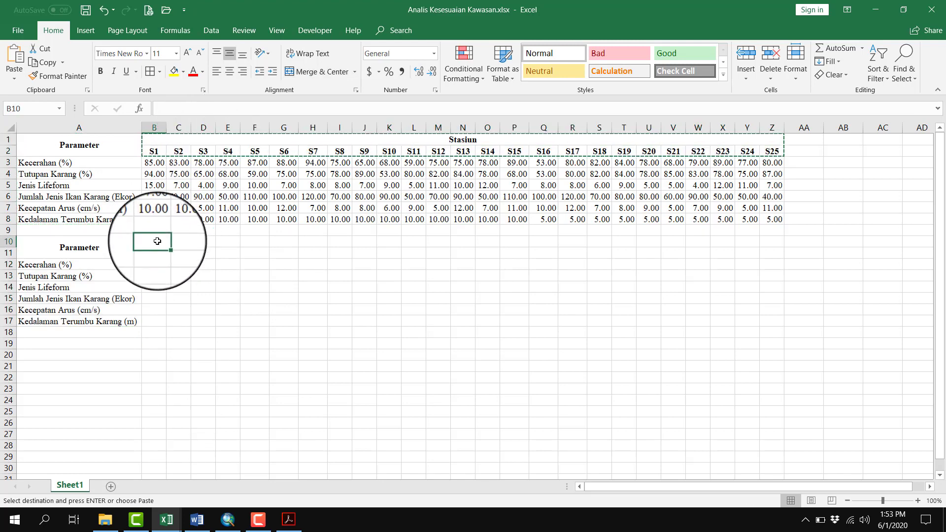
pyautogui.hotkey('ctrl', 'v')
pyautogui.click(158, 265)
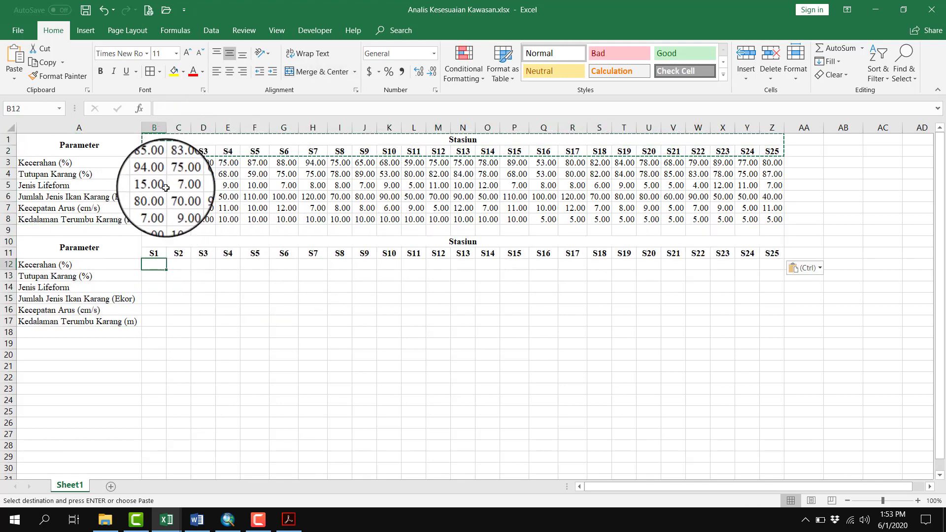
pyautogui.click(159, 163)
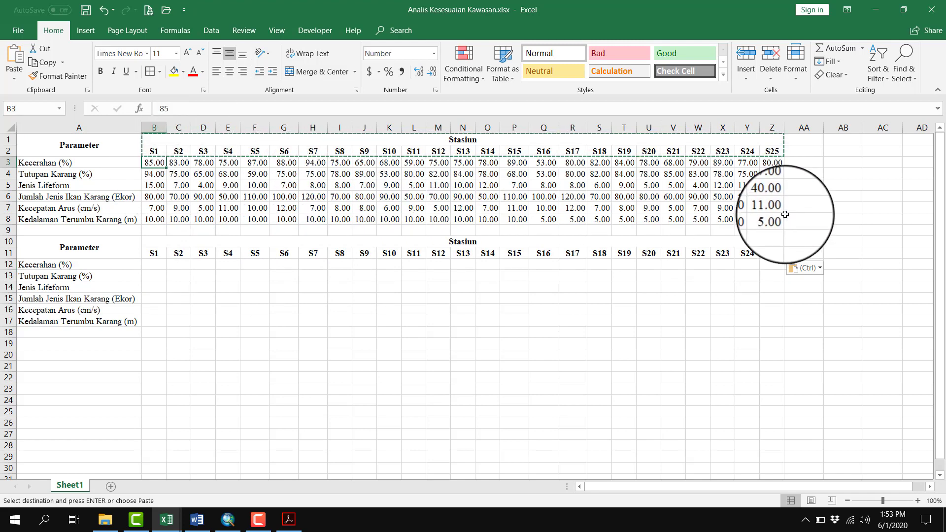
pyautogui.keyDown('shift'); pyautogui.click(772, 219); pyautogui.keyUp('shift')
pyautogui.click(155, 164)
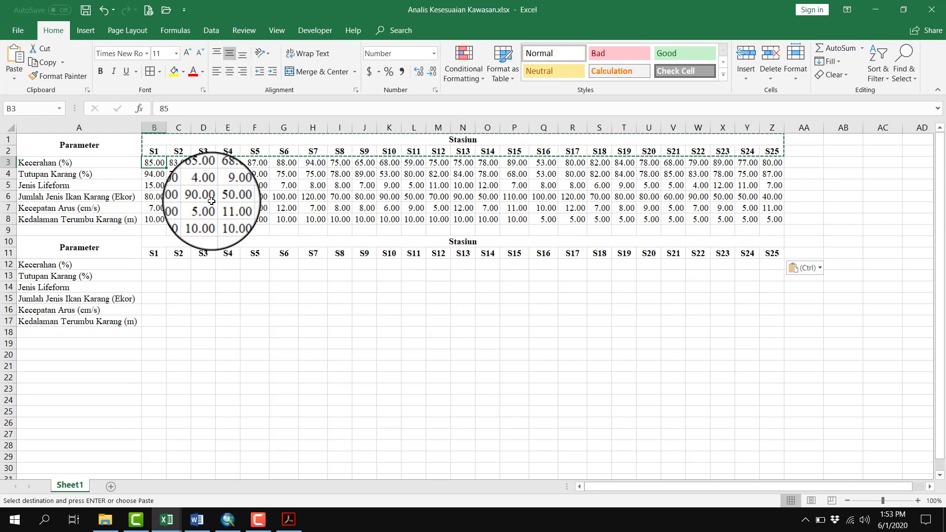
# Add a bold Bobot heading in AA10, merged and centered over AA10:AA11, beside the second table's last station
pyautogui.click(804, 243)
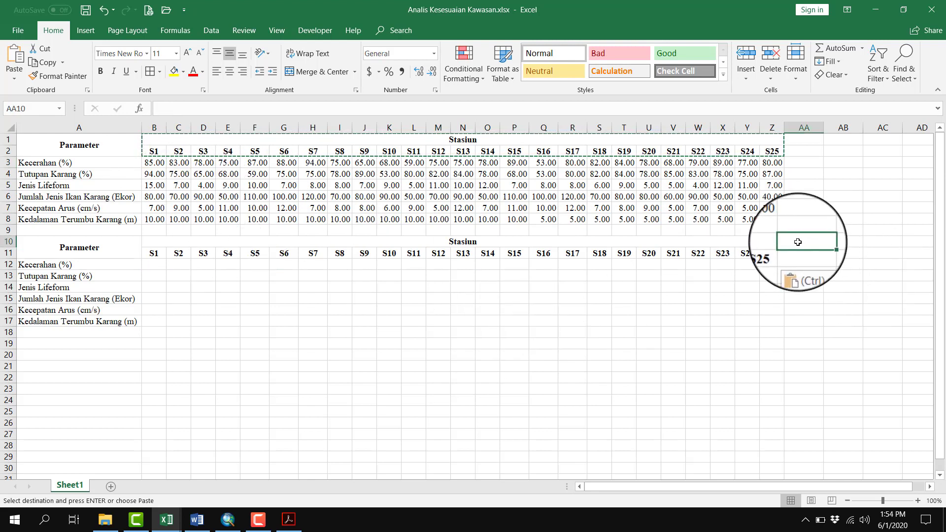
pyautogui.write('Bobot')
pyautogui.press('Tab')
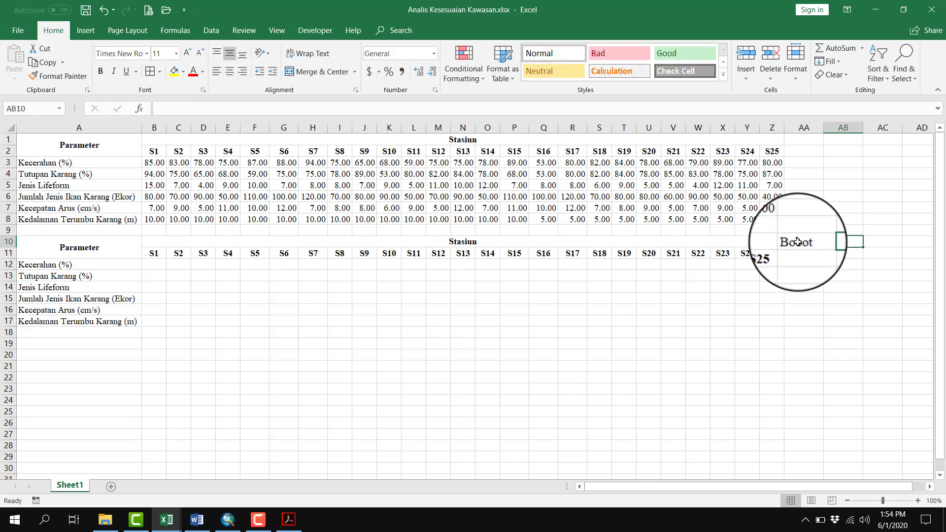
pyautogui.moveTo(798, 241); pyautogui.dragTo(801, 254)
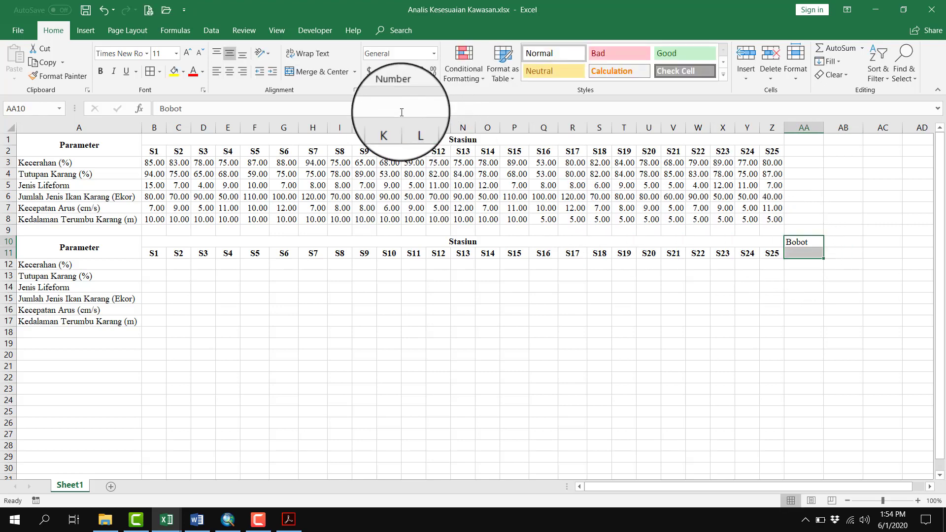
pyautogui.click(335, 74)
pyautogui.click(101, 72)
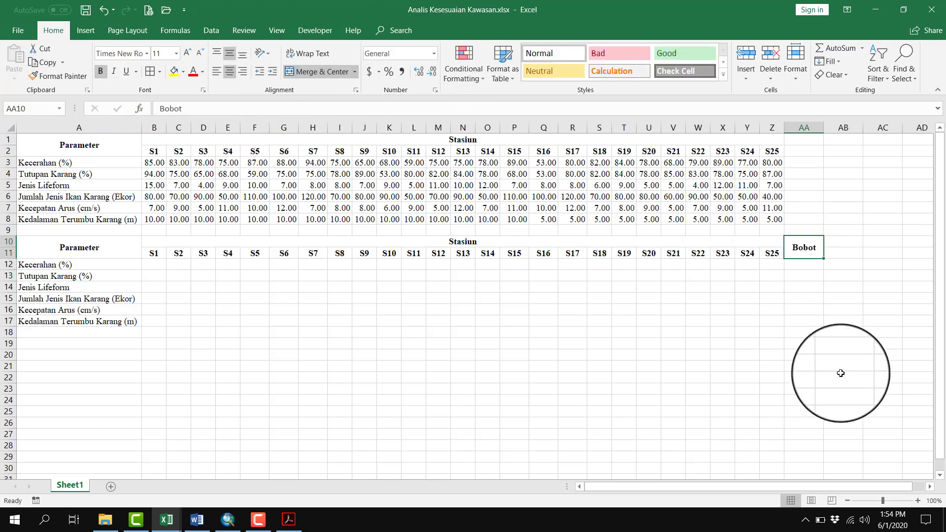
# Select AA12, switch to Tabel Sistem Penilaian Kesesuaian Kawasan.pdf in Adobe Acrobat, and examine the Bobot column of the diving suitability table
pyautogui.click(800, 264)
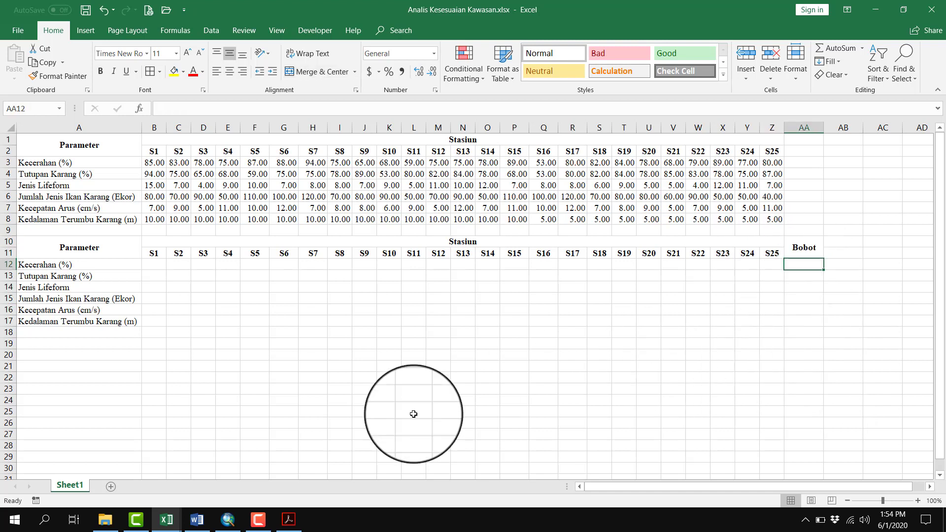
pyautogui.click(258, 519)
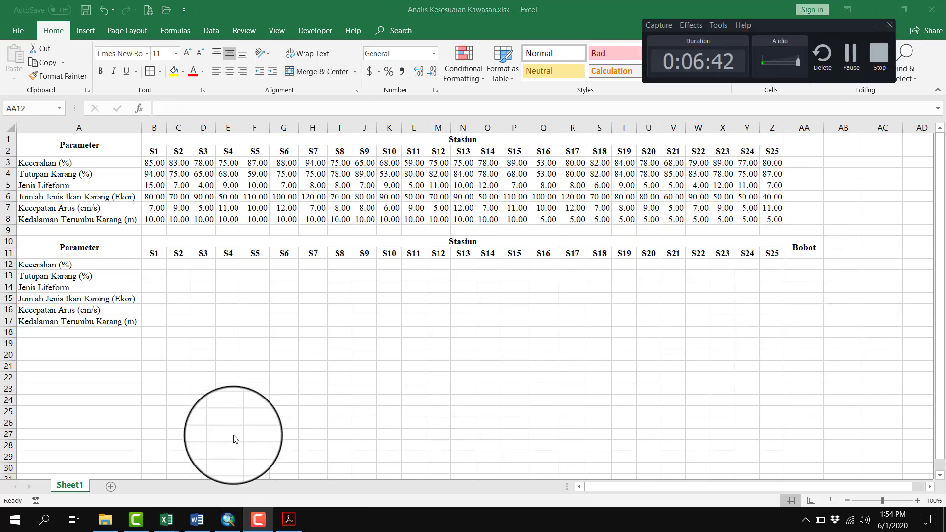
pyautogui.click(258, 520)
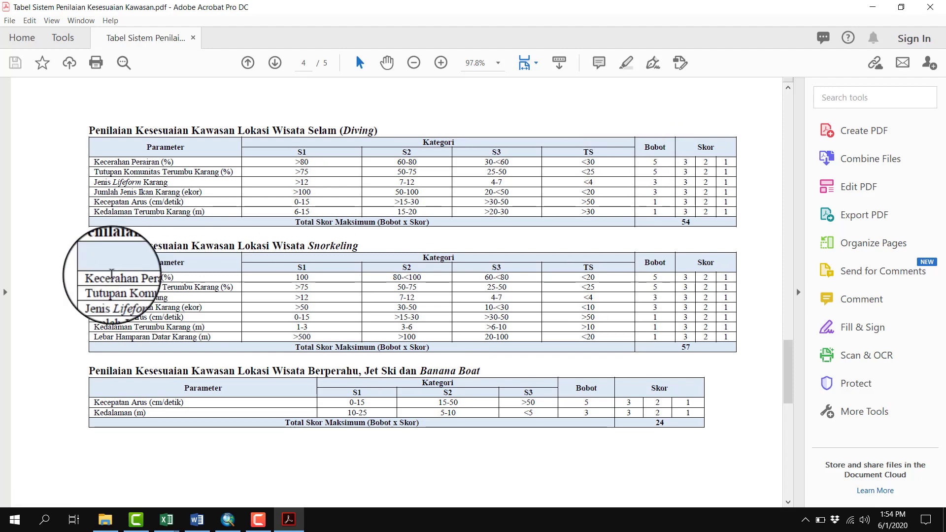
pyautogui.scroll(3, 652, 179)
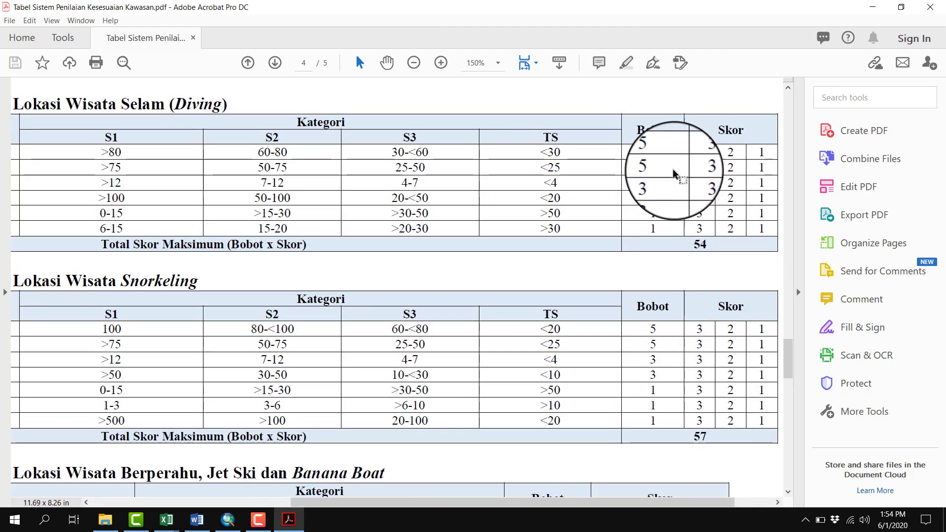
pyautogui.moveTo(622, 506); pyautogui.dragTo(562, 503)
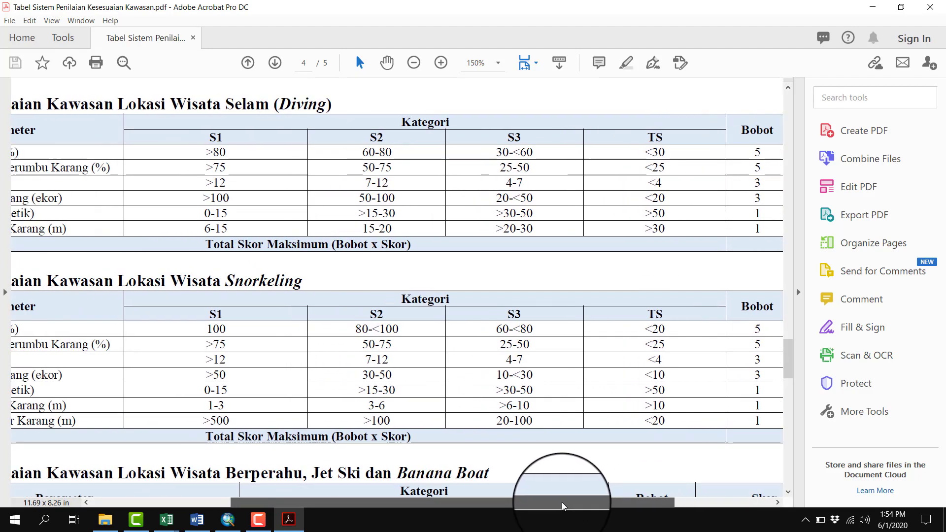
pyautogui.scroll(-1, 542, 405)
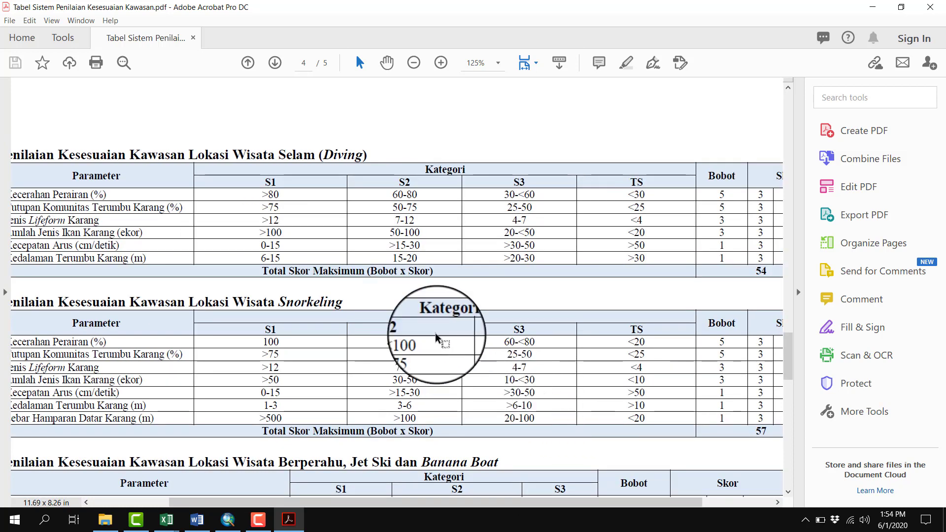
pyautogui.scroll(-2, 555, 417)
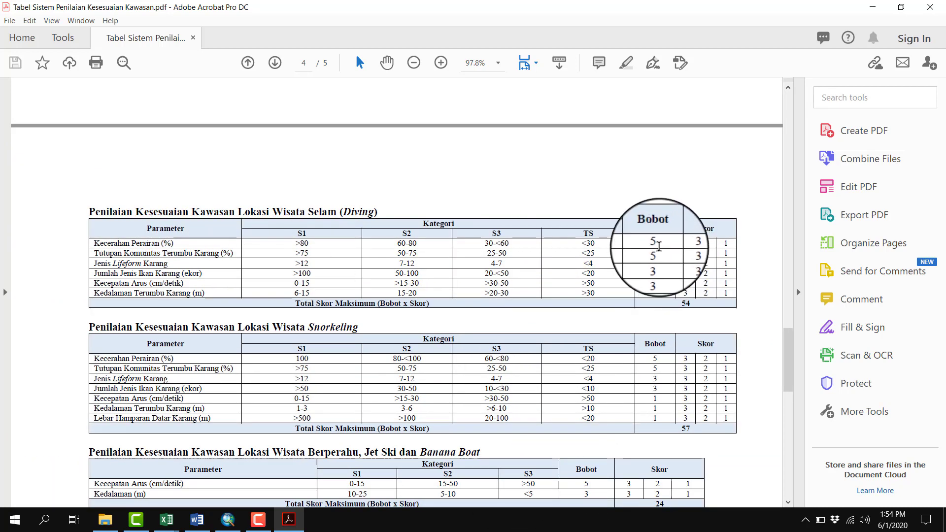
# Enter the Bobot weights 5, 5, 3 and 3 in AA12:AA15, following the diving table in the Adobe Acrobat PDF
pyautogui.hotkey('alt', 'Tab')
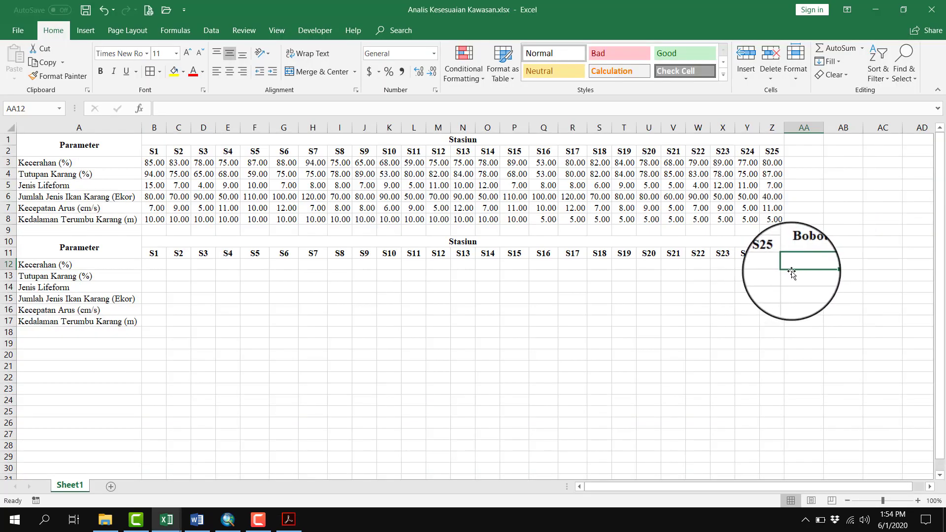
pyautogui.write('5')
pyautogui.hotkey('alt', 'Tab')
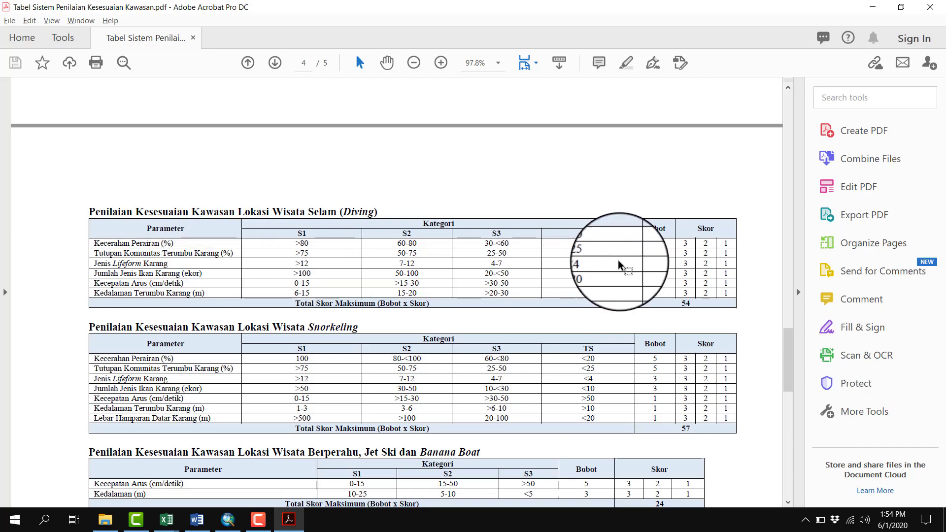
pyautogui.hotkey('alt', 'Tab')
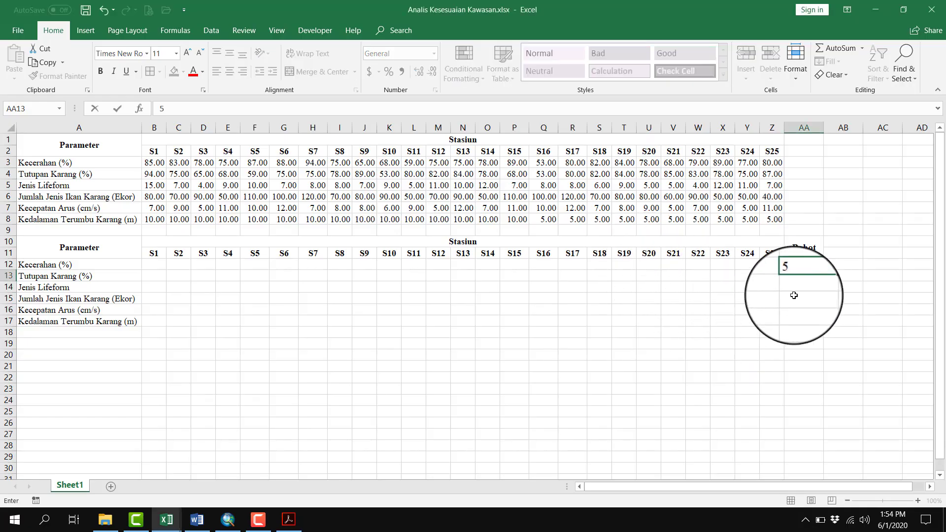
pyautogui.hotkey('alt', 'Tab')
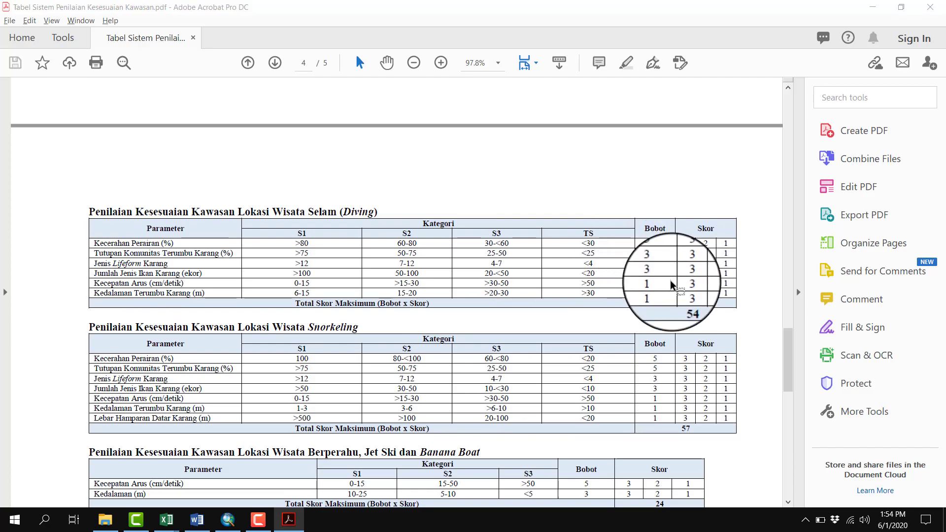
pyautogui.hotkey('alt', 'Tab')
pyautogui.write('3')
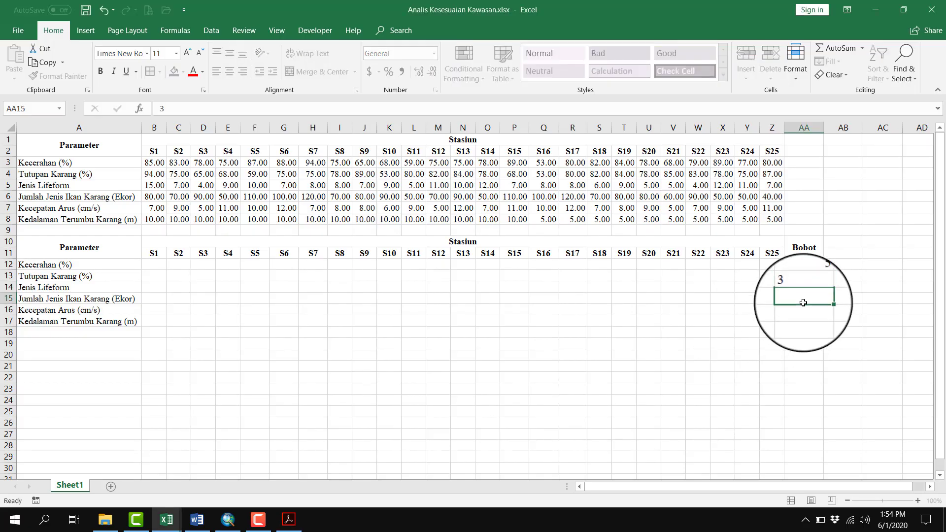
pyautogui.press('Return')
pyautogui.write('3')
pyautogui.press('Return')
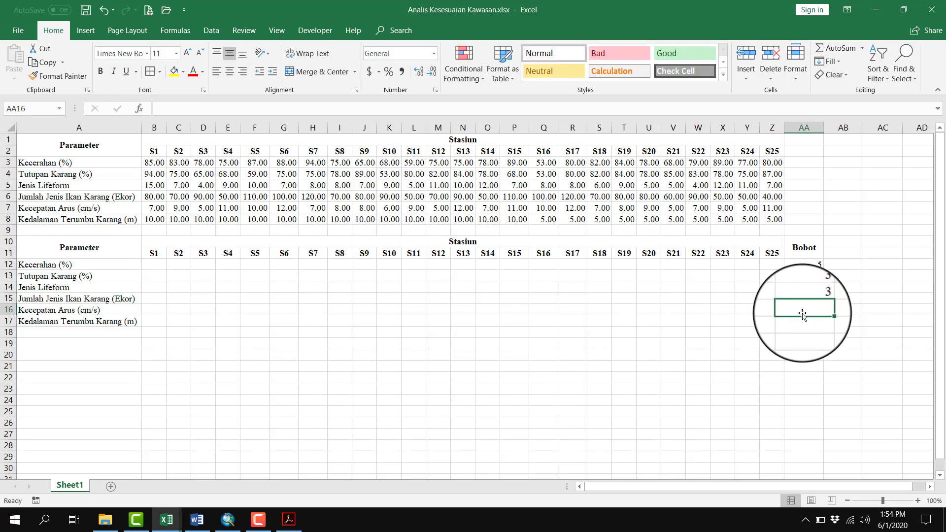
# Enter the Bobot weight 1 for Kecepatan Arus and Kedalaman Terumbu Karang in AA16:AA17, and narrow column AA
pyautogui.hotkey('alt', 'Tab')
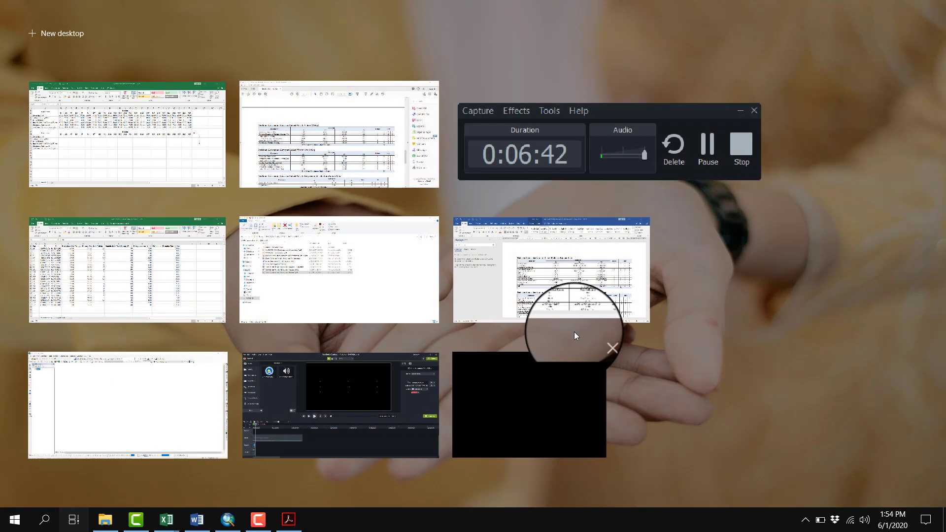
pyautogui.press('super')
pyautogui.press('super')
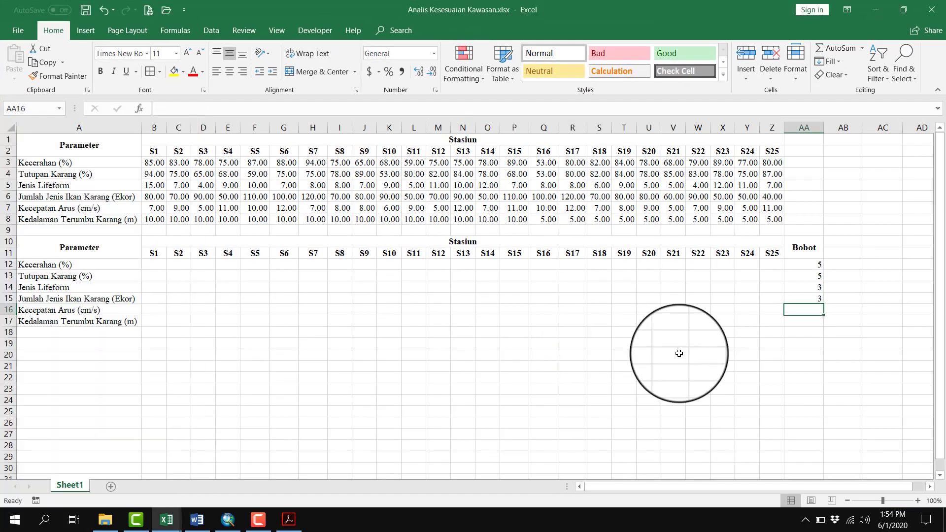
pyautogui.hotkey('alt', 'Tab')
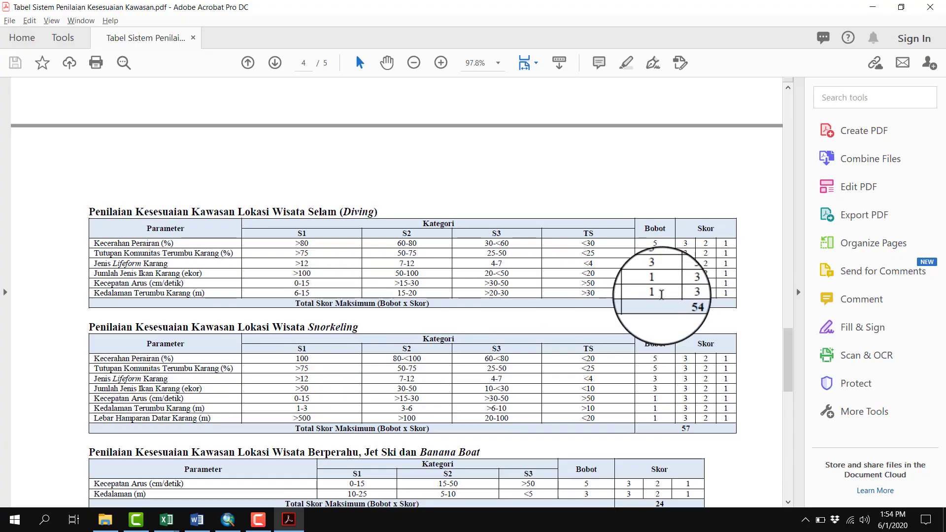
pyautogui.hotkey('alt', 'Tab')
pyautogui.write('1')
pyautogui.press('Return')
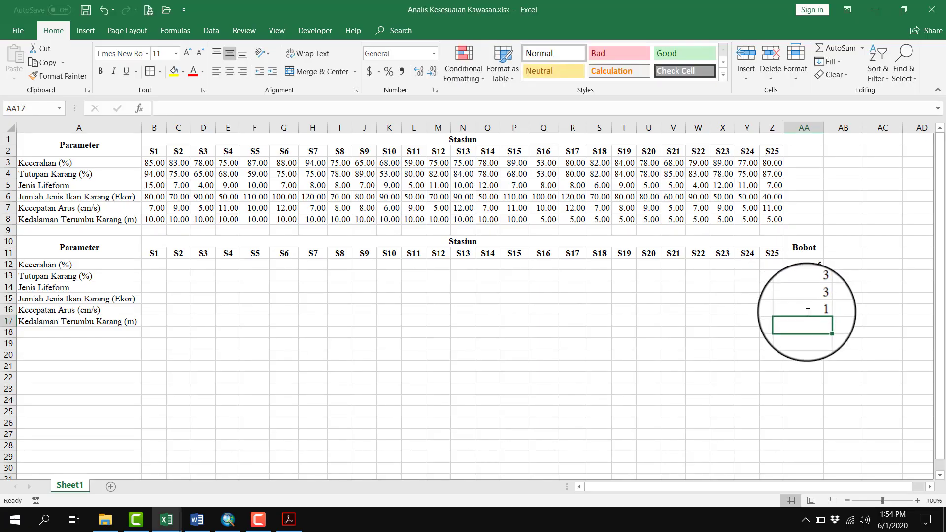
pyautogui.write('1')
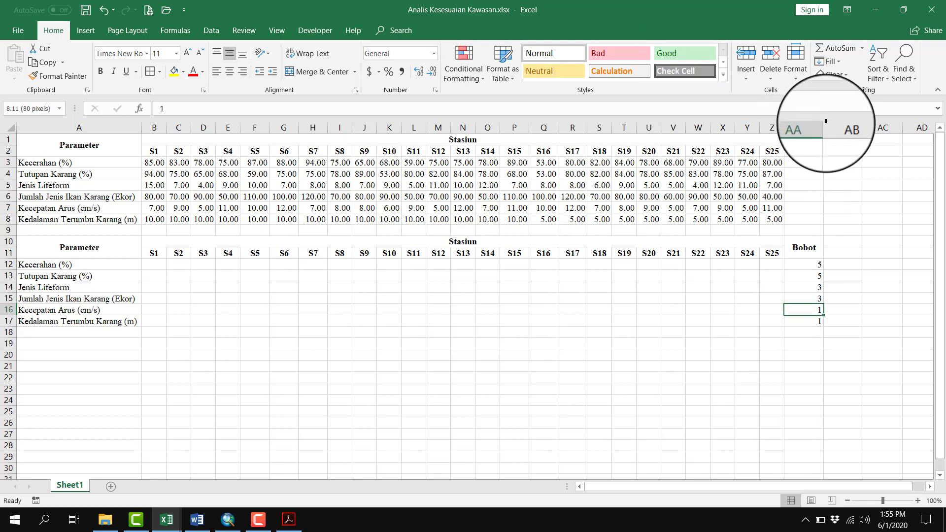
pyautogui.moveTo(826, 121); pyautogui.dragTo(813, 122)
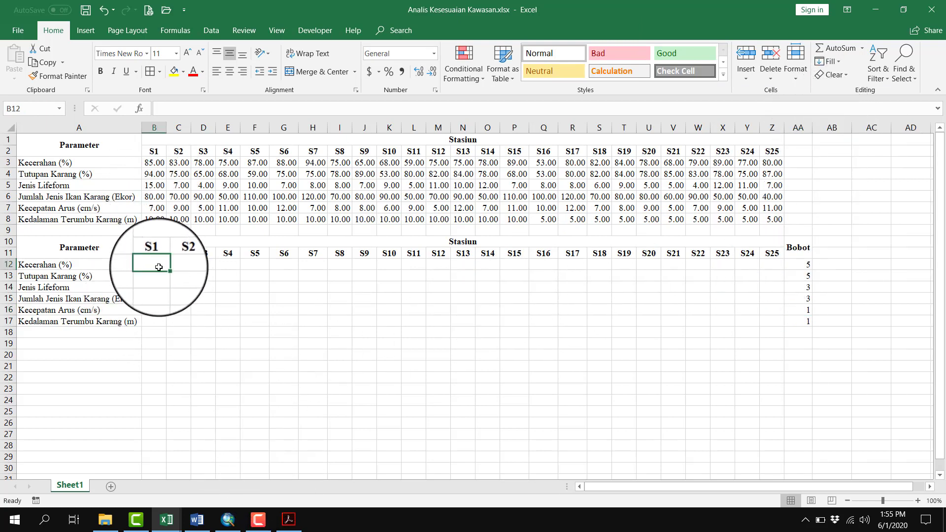
# Examine the Kecerahan data in row 3 and compare it with the diving category ranges and scores in the Adobe Acrobat PDF
pyautogui.moveTo(159, 267); pyautogui.dragTo(768, 312)
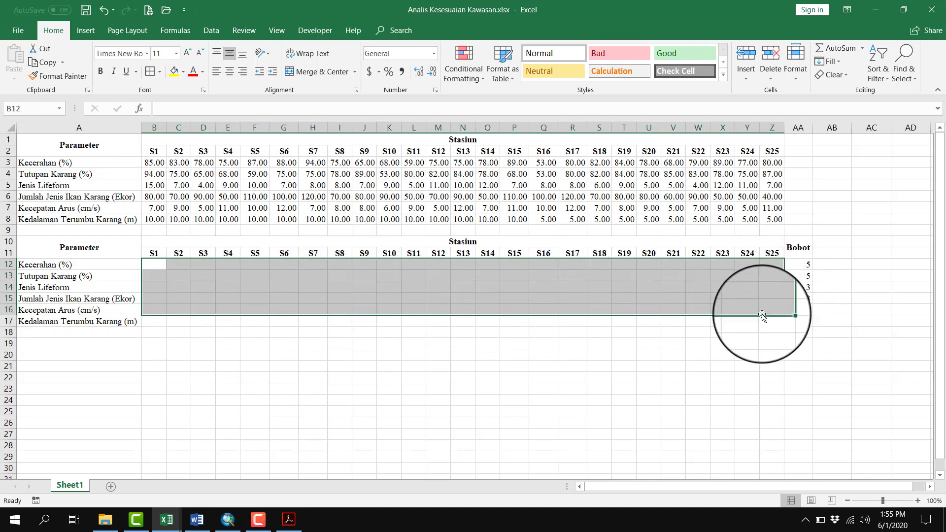
pyautogui.click(544, 366)
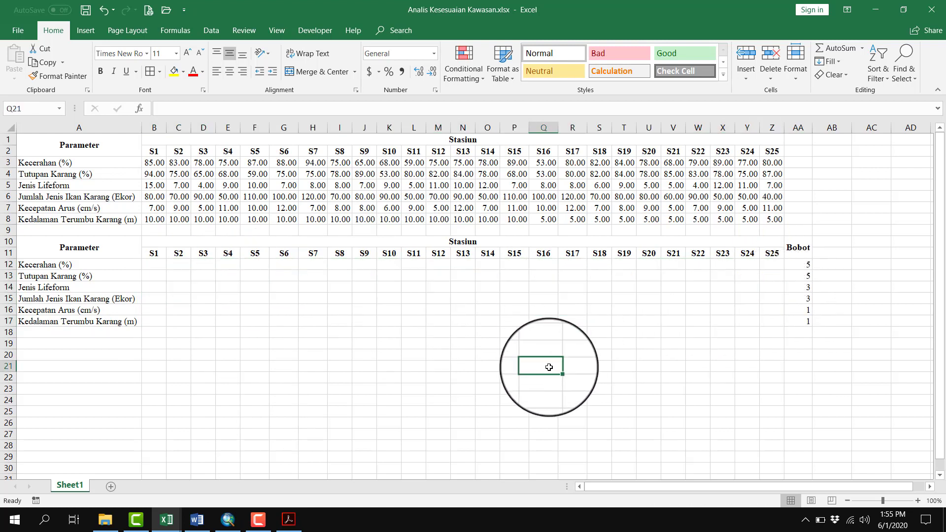
pyautogui.click(8, 162)
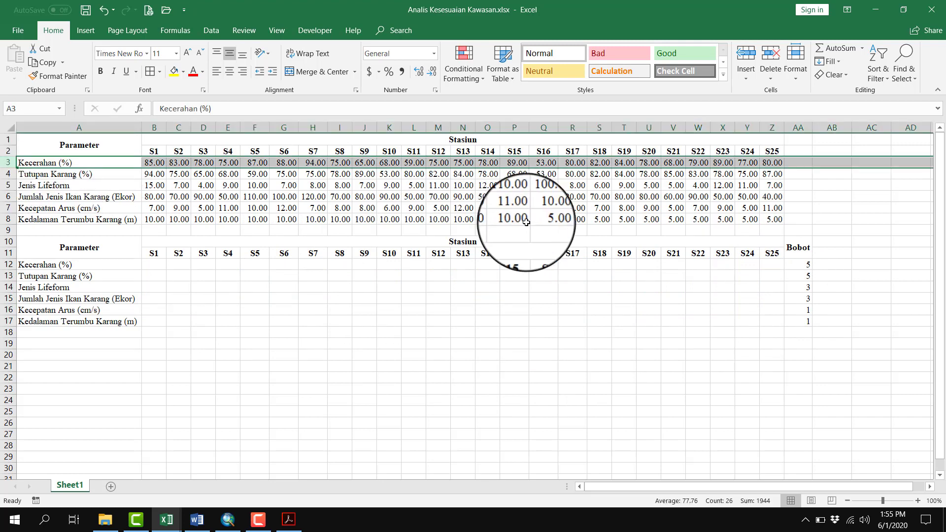
pyautogui.click(154, 164)
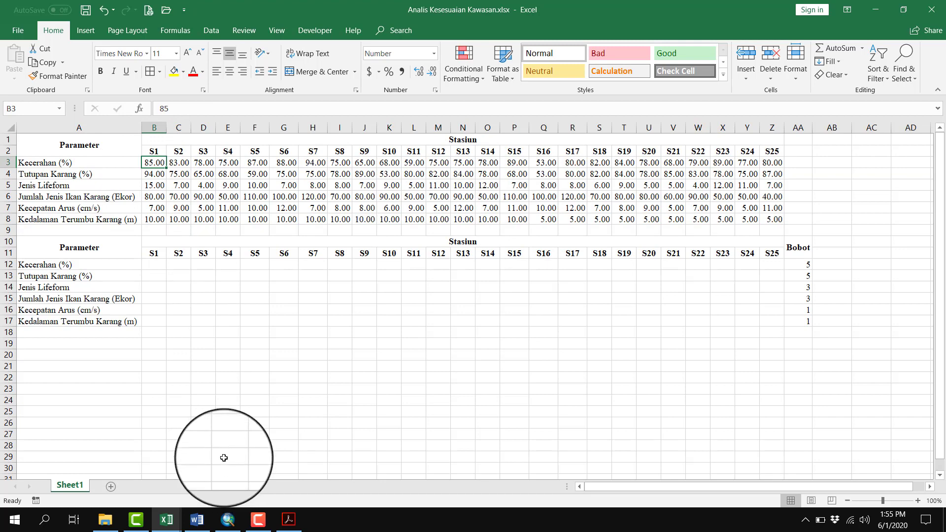
pyautogui.click(266, 524)
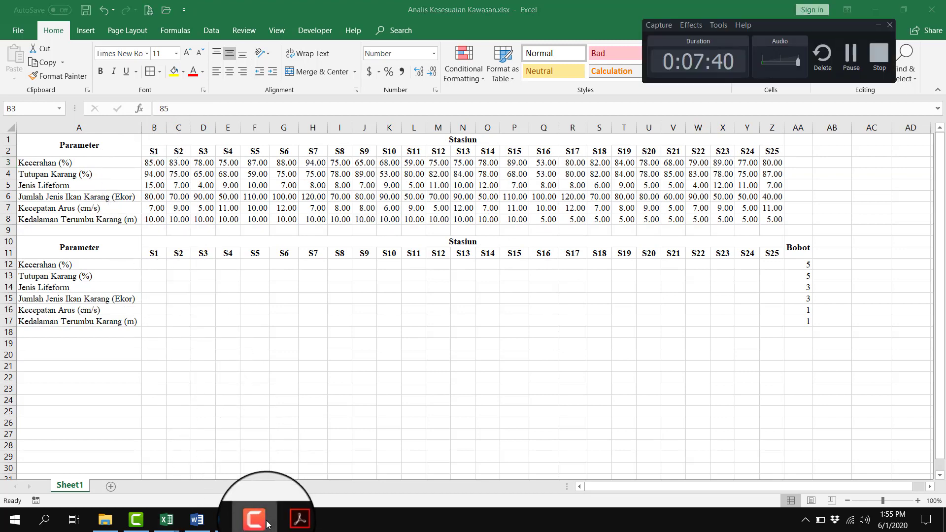
pyautogui.click(289, 525)
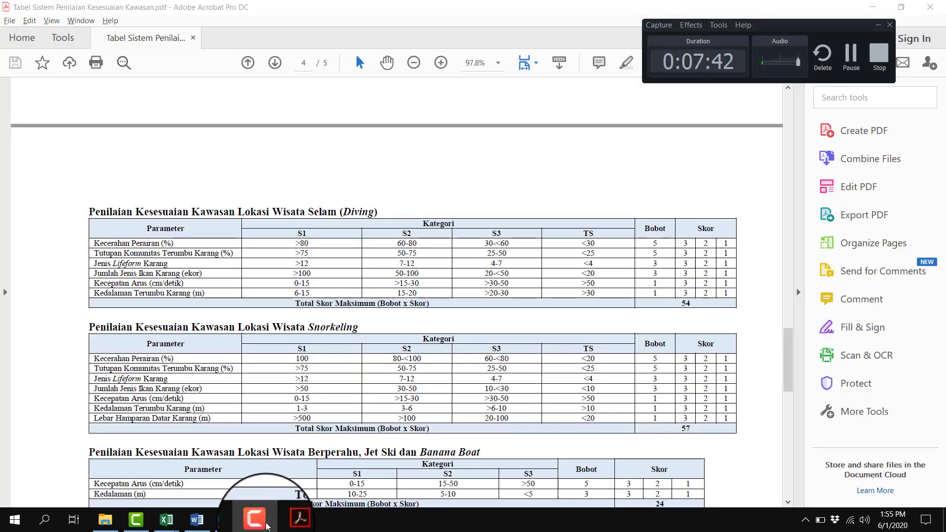
pyautogui.click(266, 525)
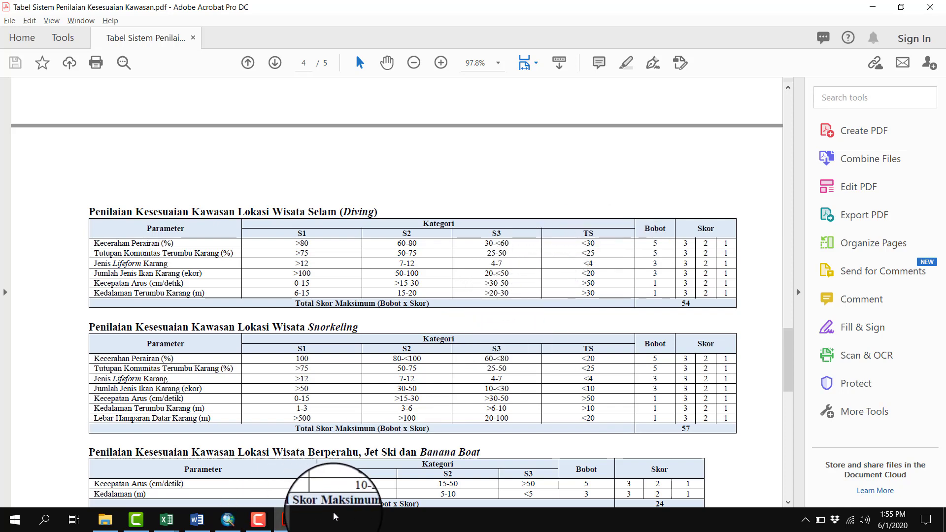
pyautogui.moveTo(165, 526)
pyautogui.click(232, 464)
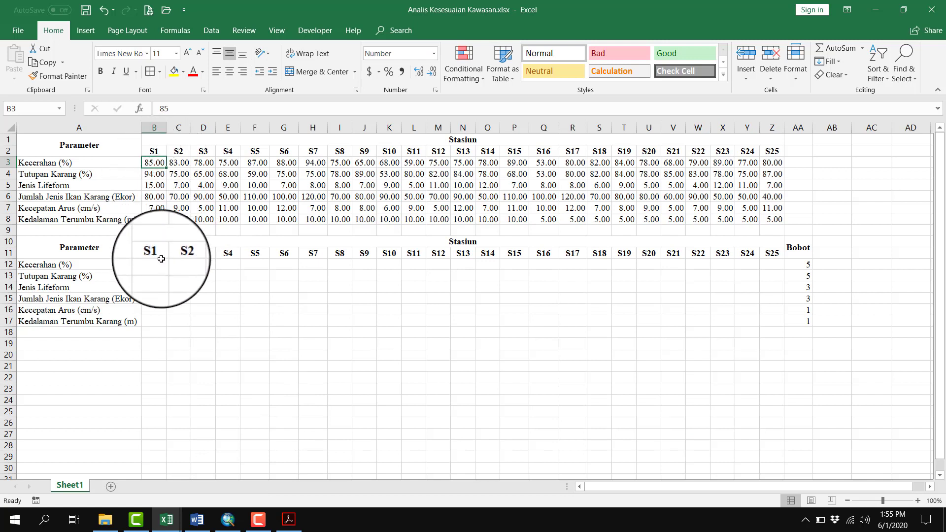
pyautogui.click(288, 520)
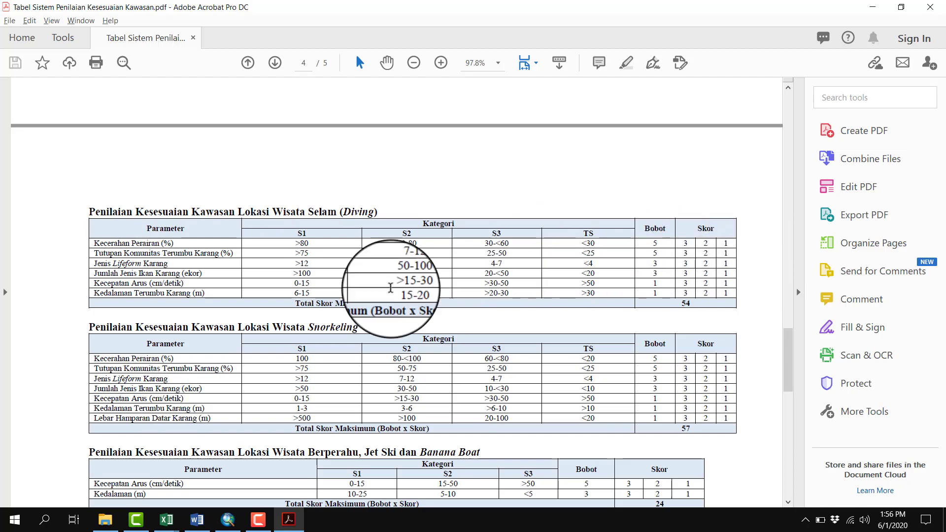
# Back in the Excel workbook, enter the Kecerahan score 3 for stations S1 and S2 in B12:C12, checking against the PDF's diving ranges
pyautogui.hotkey('alt', 'Tab')
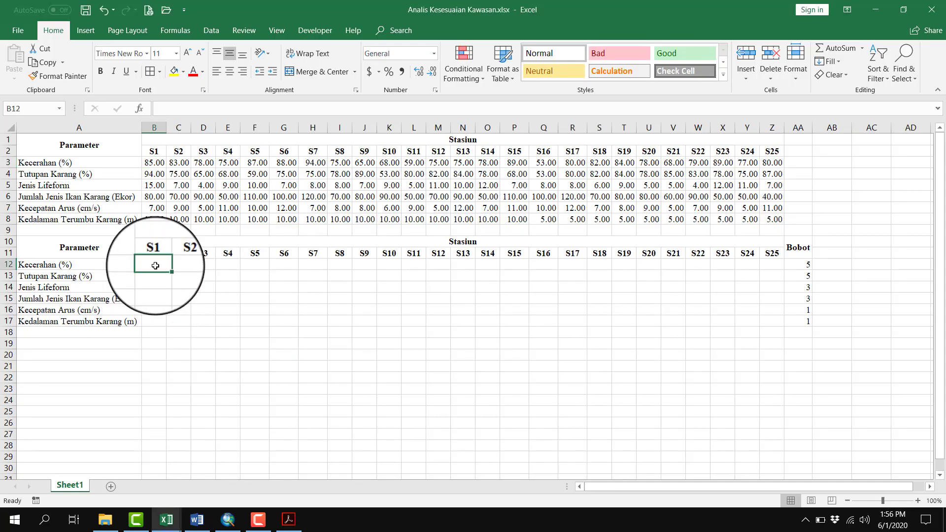
pyautogui.press('Tab')
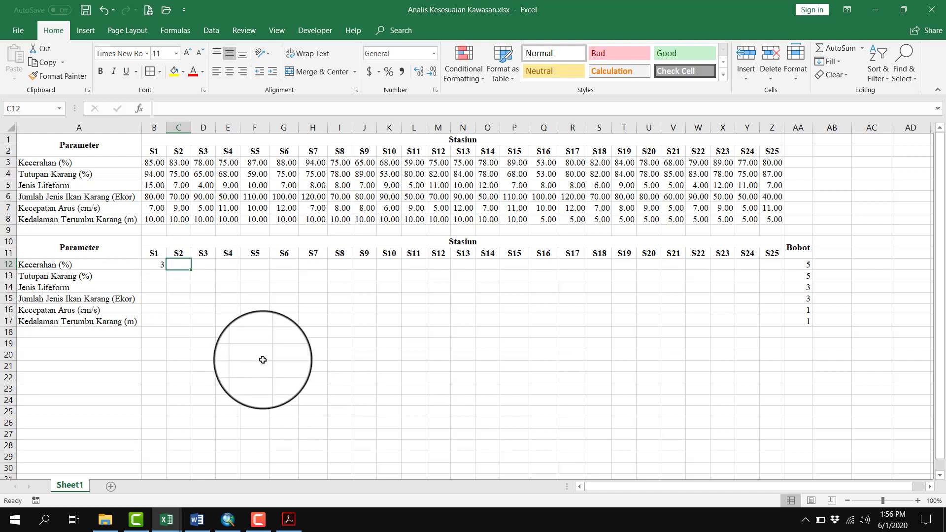
pyautogui.hotkey('alt', 'Tab')
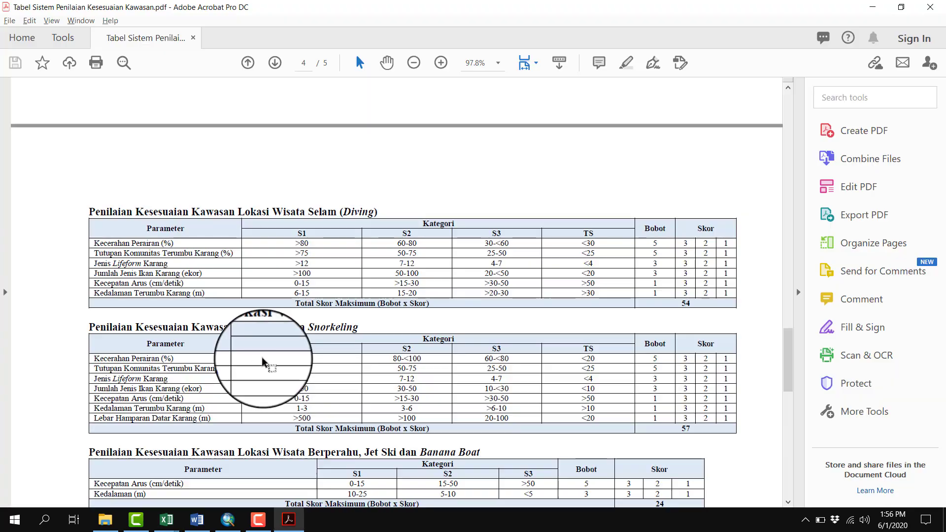
pyautogui.hotkey('alt', 'Tab')
pyautogui.click(179, 163)
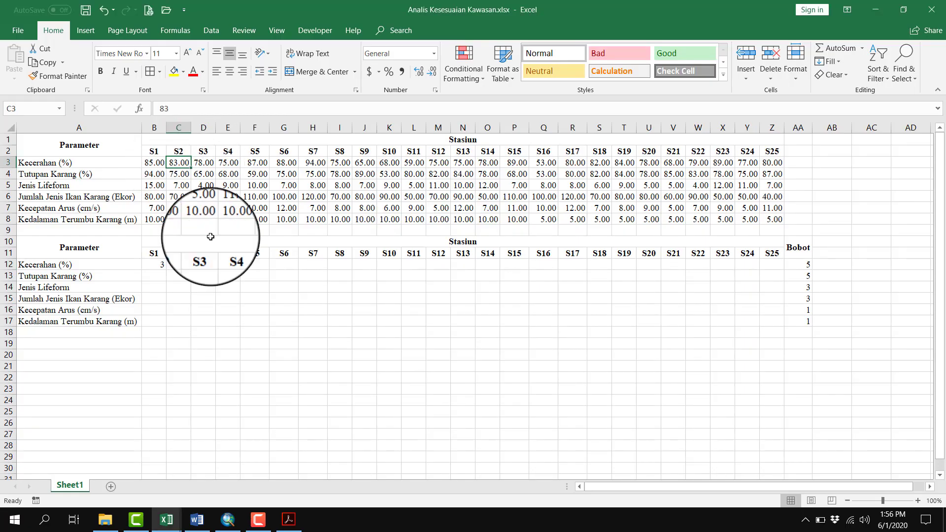
pyautogui.hotkey('alt', 'Tab')
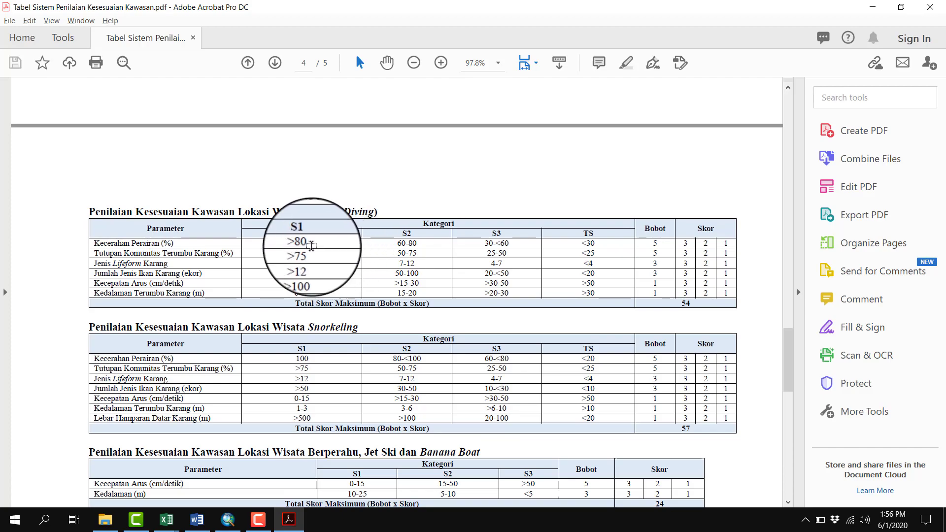
pyautogui.hotkey('alt', 'Tab')
pyautogui.click(178, 264)
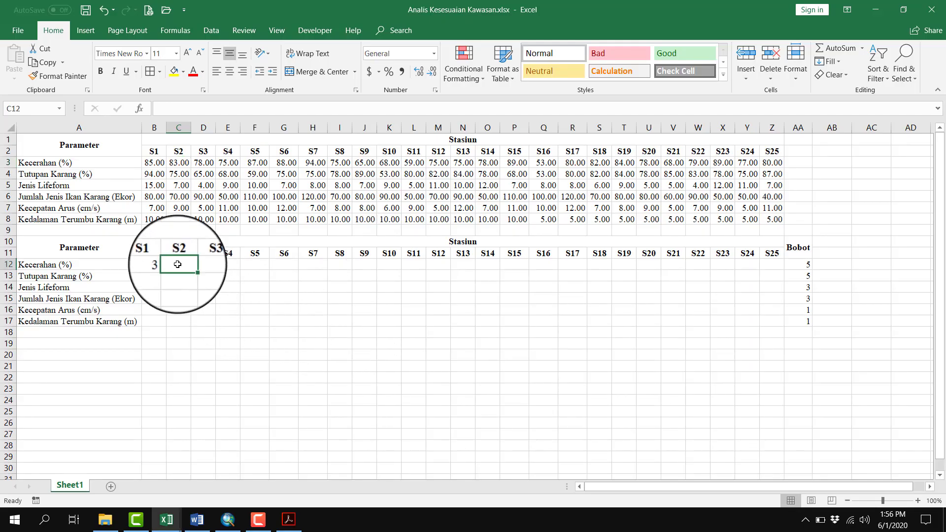
pyautogui.write('3')
pyautogui.press('Tab')
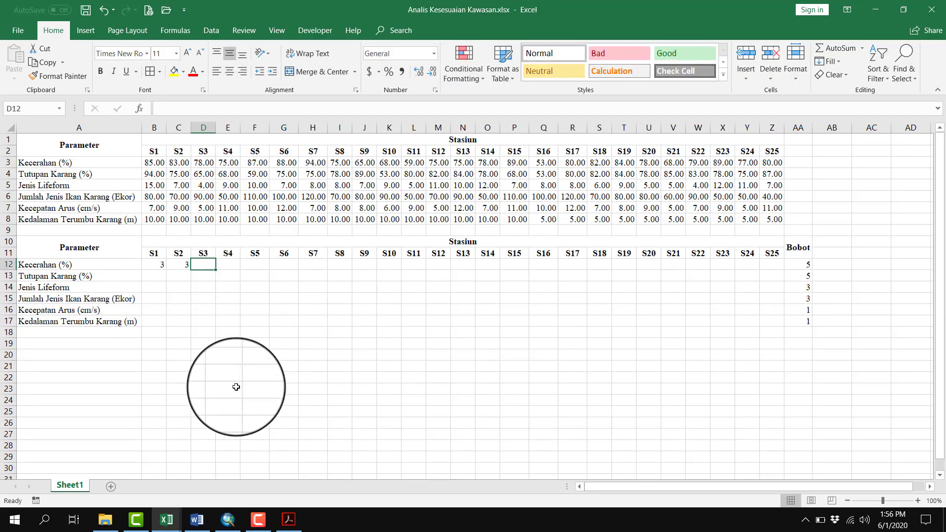
# Enter the Kecerahan score 2 for stations S3 and S4 in D12:E12, checking their values against the diving category ranges
pyautogui.click(203, 162)
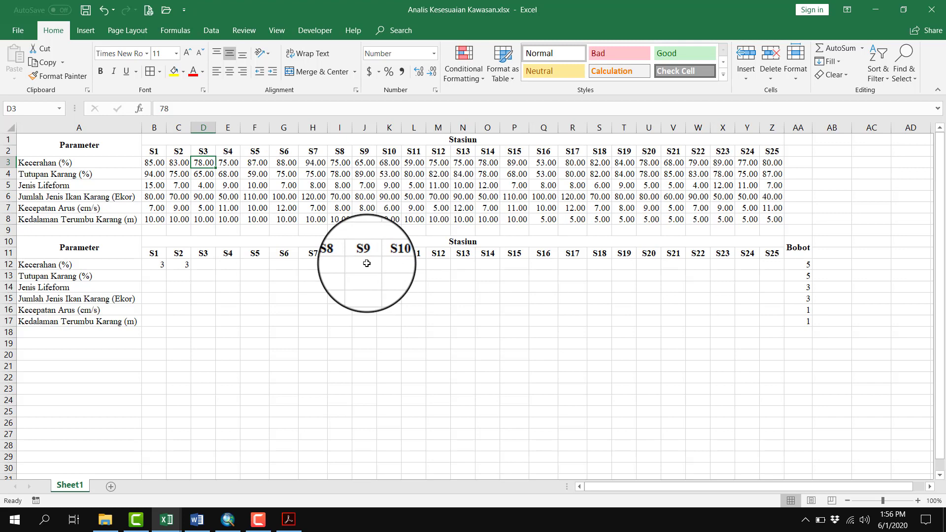
pyautogui.click(318, 332)
pyautogui.hotkey('alt', 'Tab')
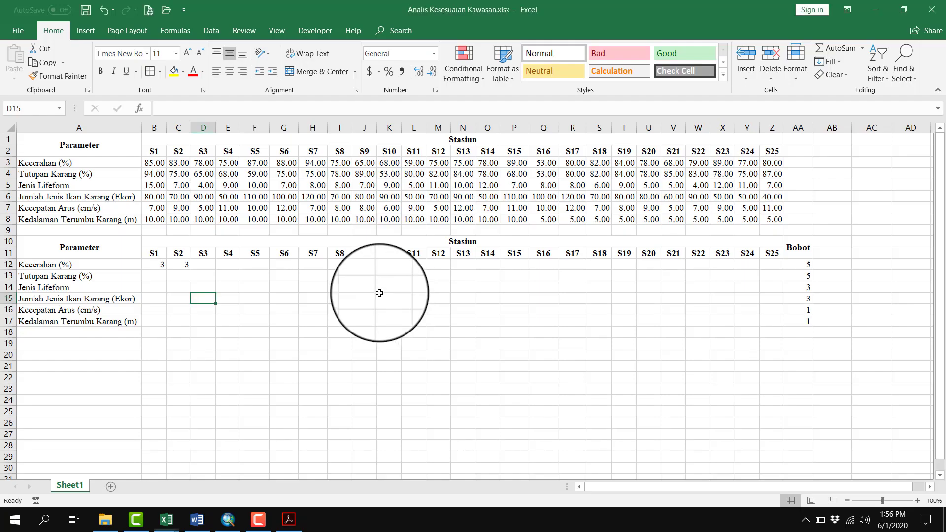
pyautogui.hotkey('alt', 'Tab')
pyautogui.click(196, 271)
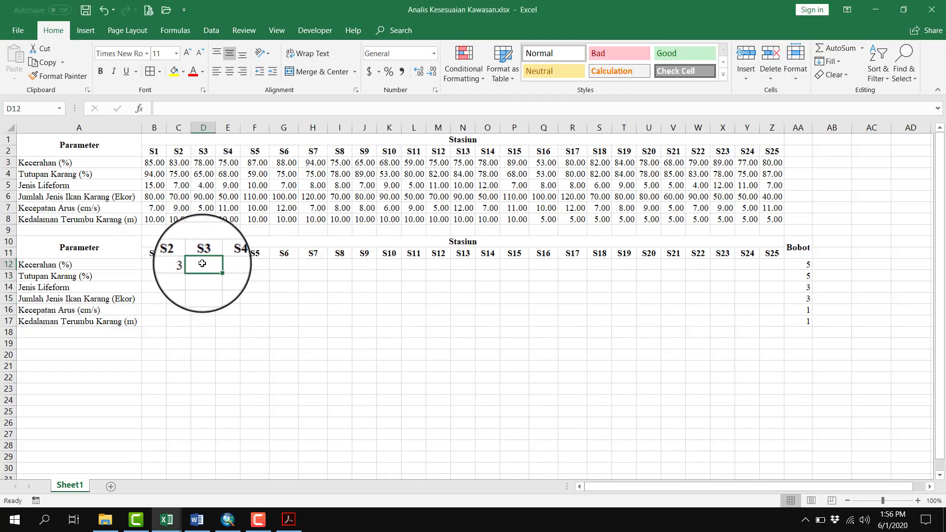
pyautogui.write('2')
pyautogui.press('Tab')
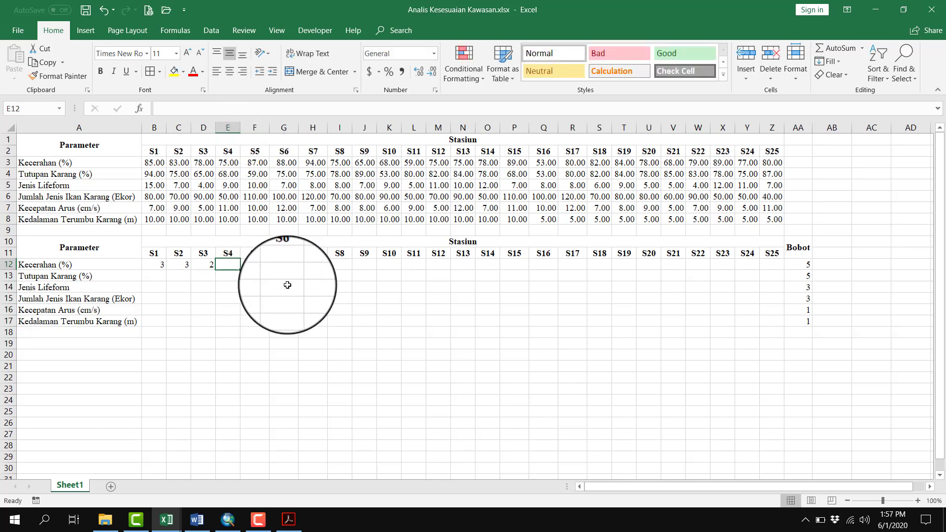
pyautogui.write('2')
pyautogui.press('Tab')
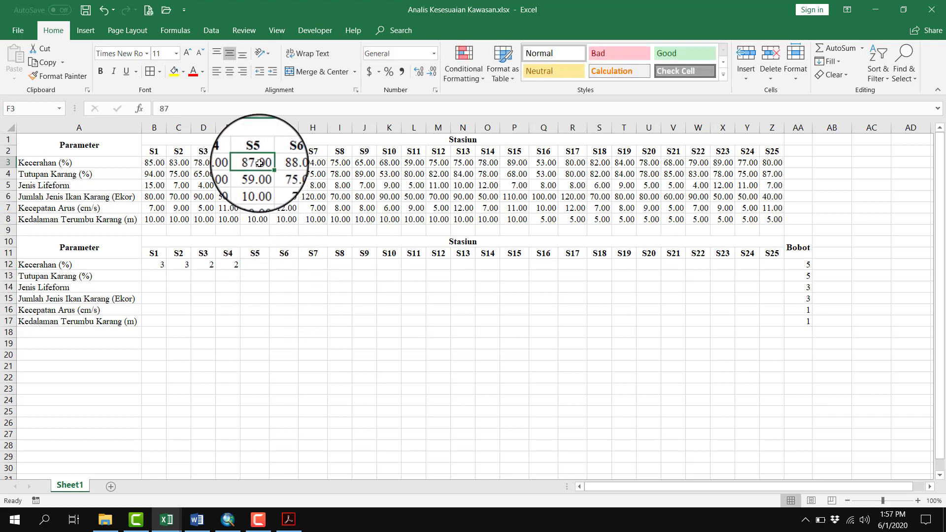
# Enter the Kecerahan score 3 for stations S5 and S6 in F12:G12
pyautogui.click(255, 259)
pyautogui.write('3')
pyautogui.press('Tab')
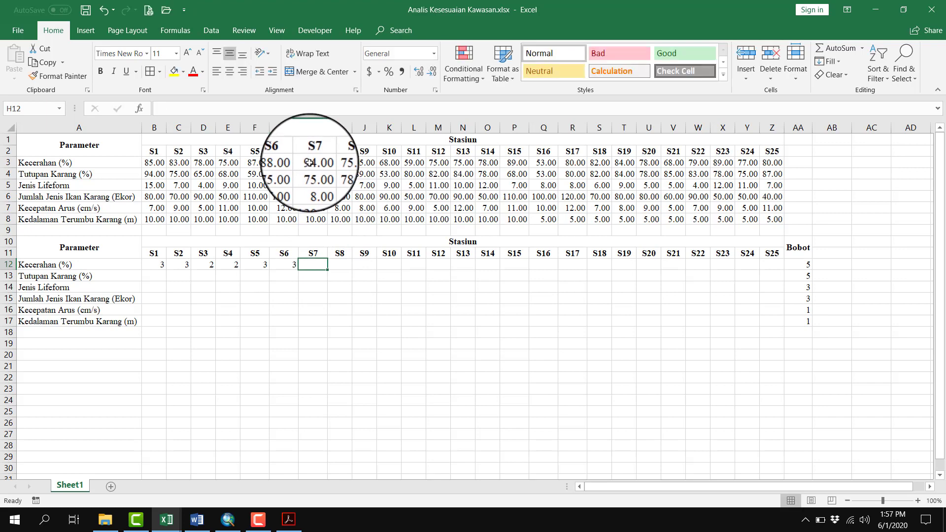
pyautogui.click(340, 162)
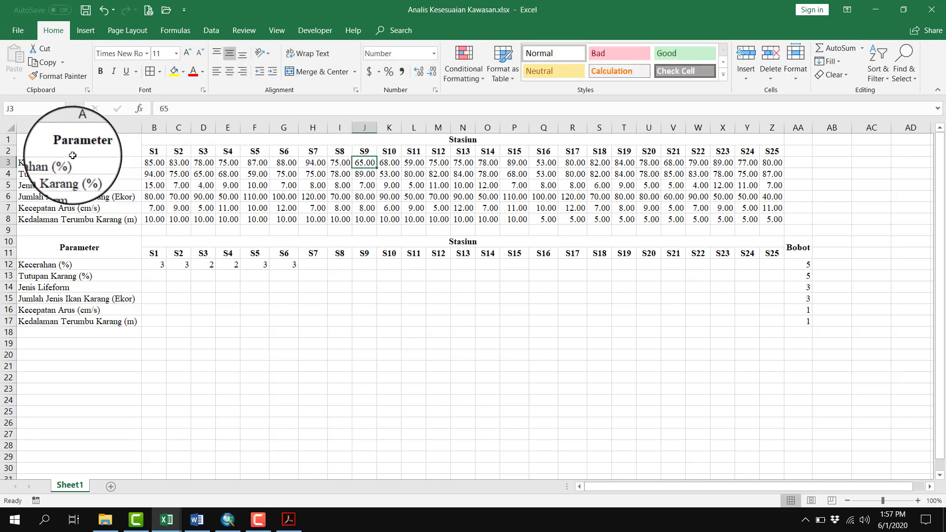
# Review the Kecerahan values of all stations in B3:Z3 and enter the score 3 for station S7 in H12
pyautogui.click(154, 162)
pyautogui.keyDown('shift'); pyautogui.click(773, 163); pyautogui.keyUp('shift')
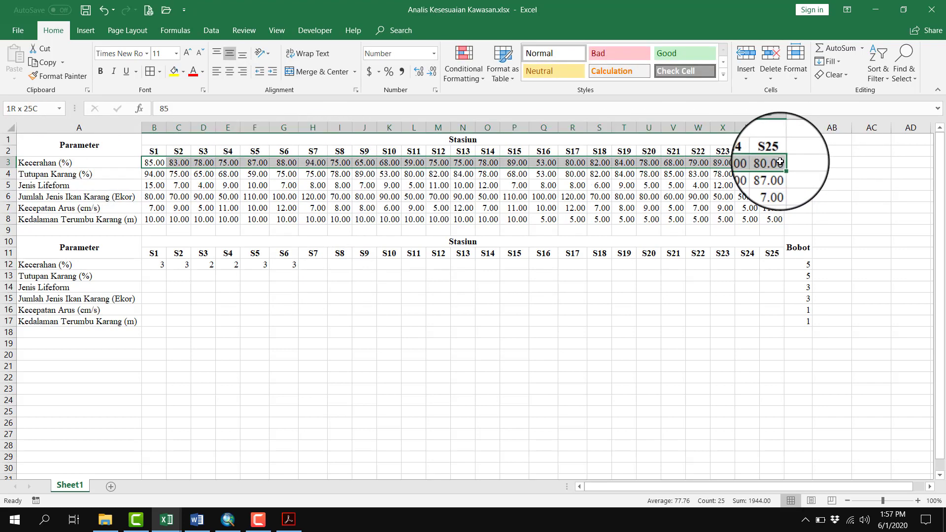
pyautogui.click(313, 265)
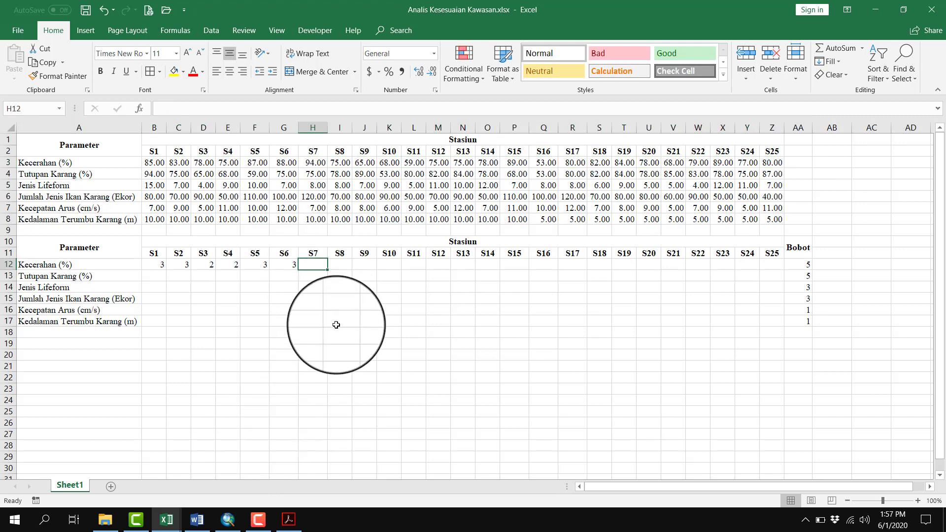
pyautogui.write('3')
pyautogui.press('Tab')
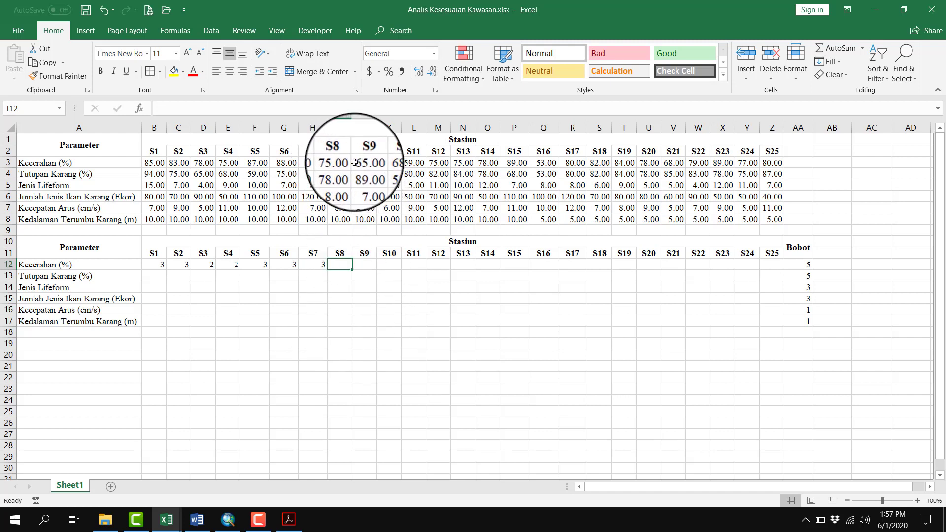
# Enter the Kecerahan score 2 for stations S8, S9 and S10 in I12:K12
pyautogui.write('2')
pyautogui.press('Tab')
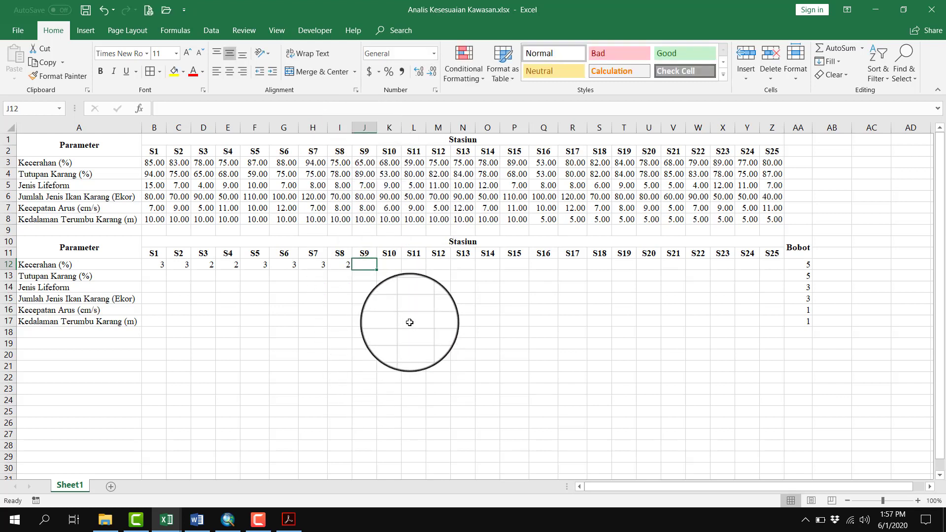
pyautogui.write('2')
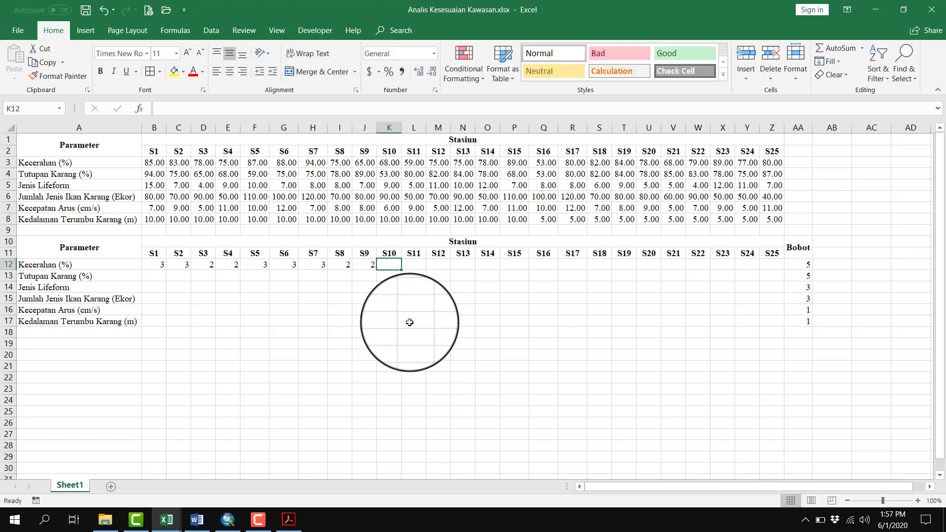
pyautogui.write('2')
pyautogui.press('Tab')
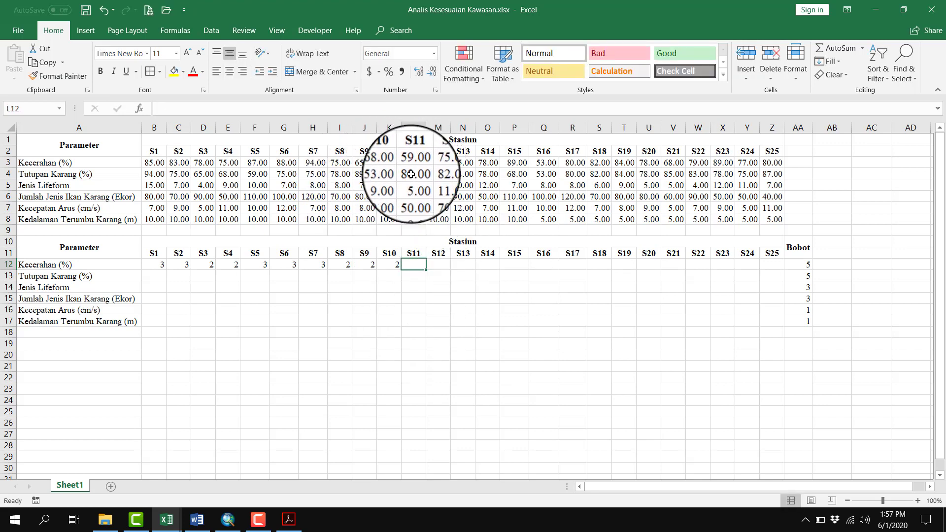
# Check the Kecerahan value of S11 against the PDF's diving category ranges and enter its score 1 in L12 of the Excel workbook
pyautogui.click(289, 520)
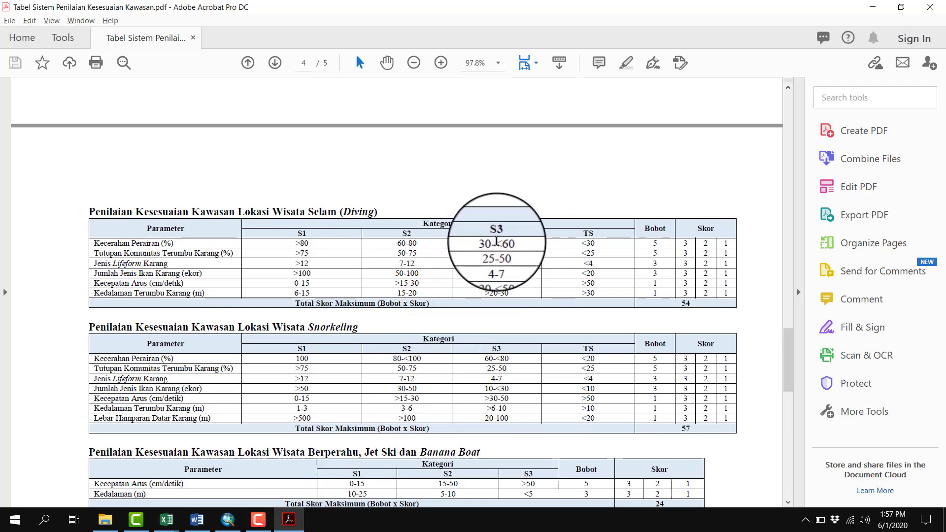
pyautogui.hotkey('alt', 'Tab')
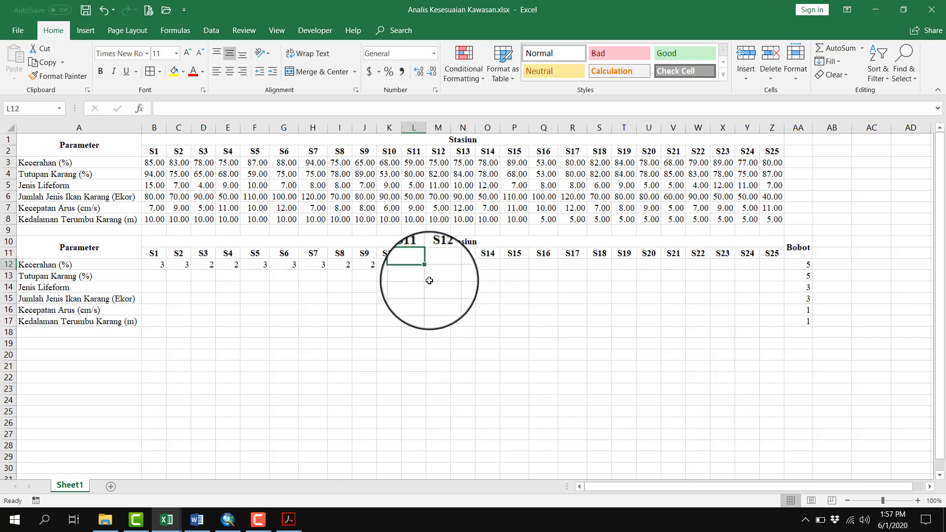
pyautogui.hotkey('alt', 'Tab')
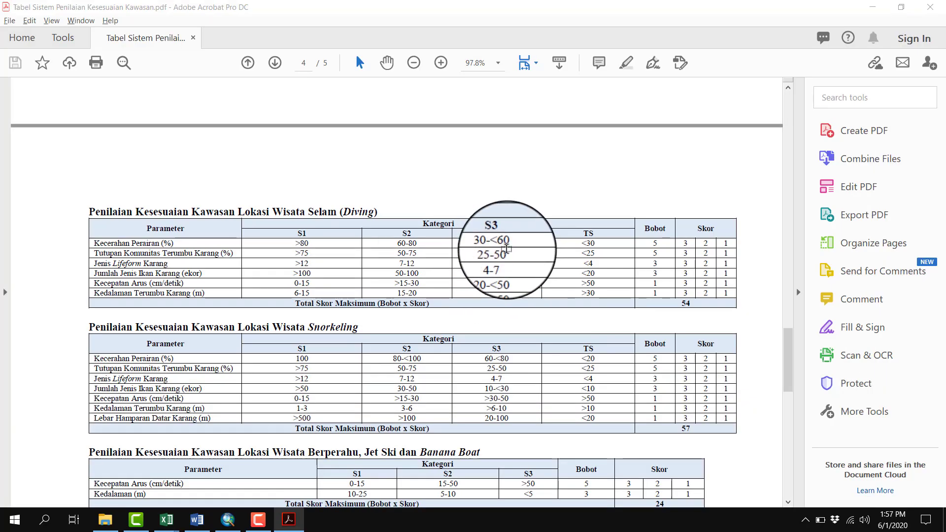
pyautogui.hotkey('alt', 'Tab')
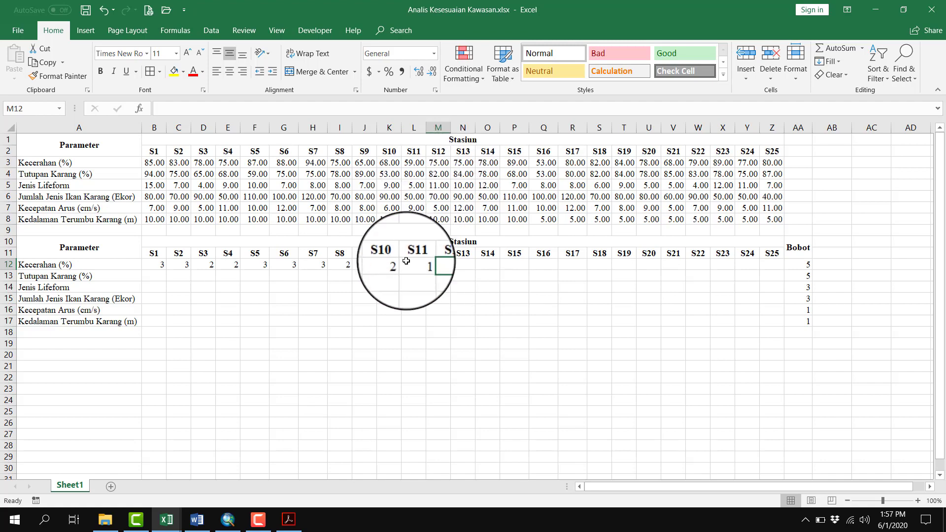
pyautogui.hotkey('alt', 'Tab')
pyautogui.hotkey('alt', 'Tab')
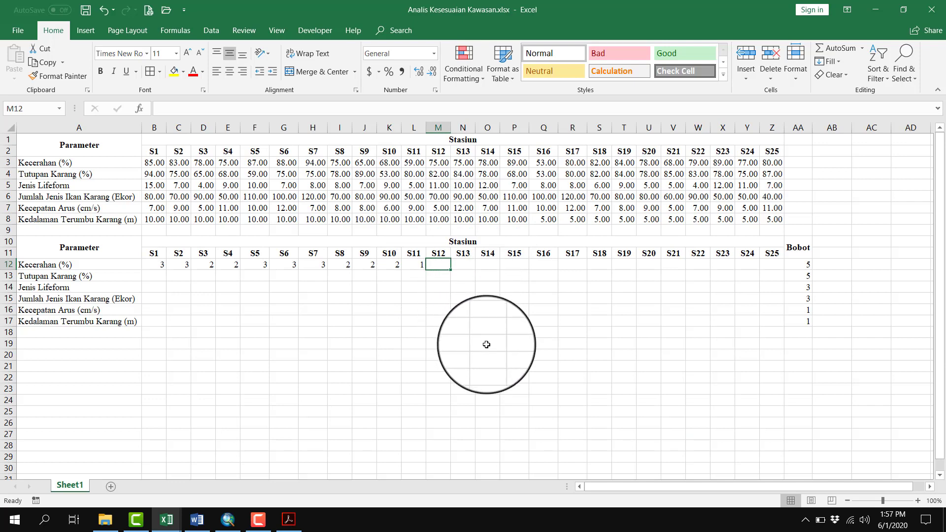
# Enter the Kecerahan score 2 for stations S12, S13 and S14 in M12:O12
pyautogui.write('2')
pyautogui.press('Tab')
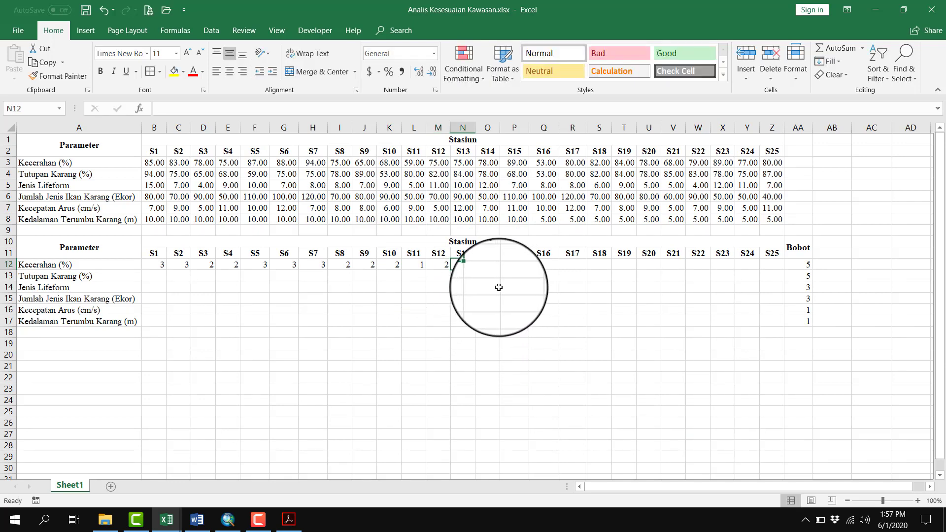
pyautogui.press('Tab')
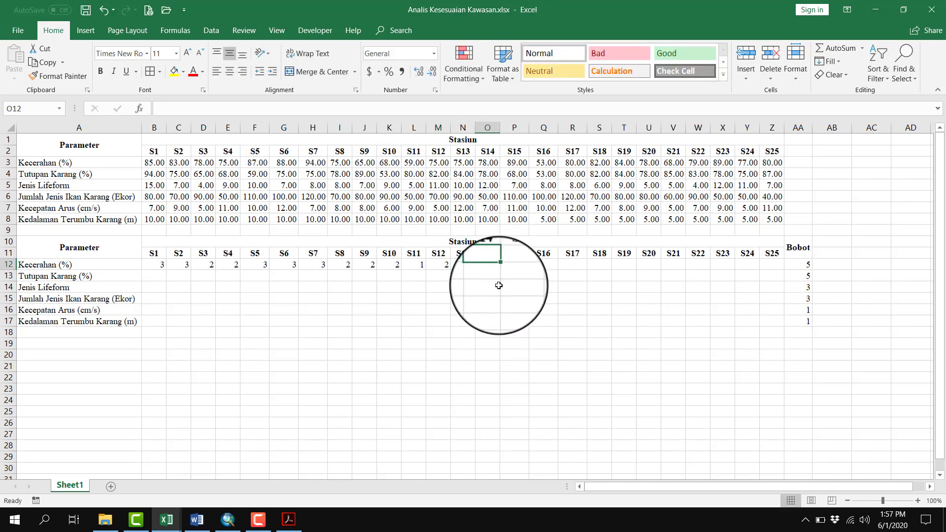
pyautogui.write('2')
pyautogui.press('Tab')
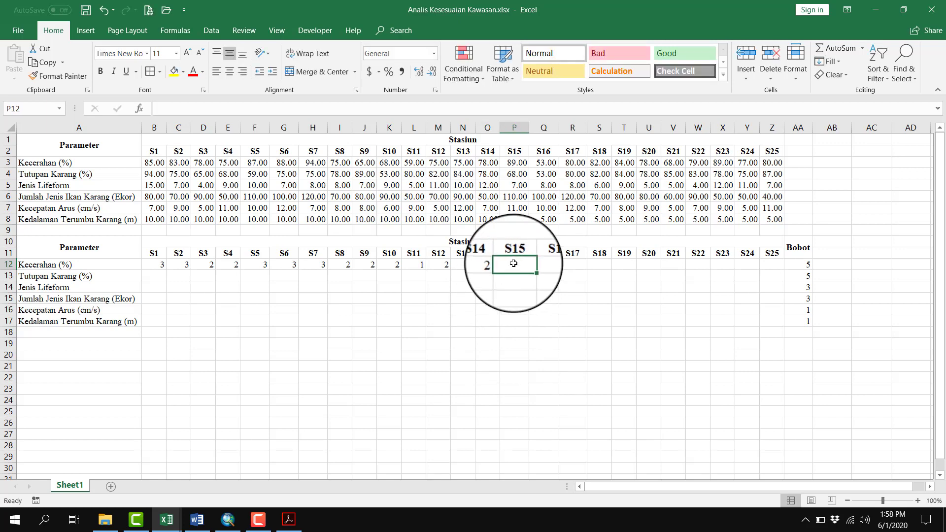
# Enter the Kecerahan scores 3 for S15, 1 for S16 and 2 for S17 in P12:R12, rechecking S17 against the PDF's diving ranges
pyautogui.write('3')
pyautogui.press('Tab')
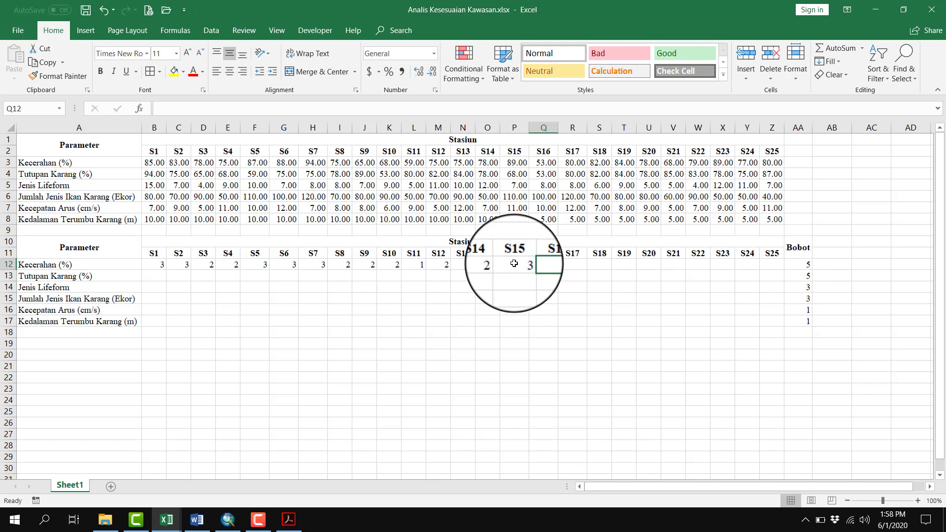
pyautogui.press('Tab')
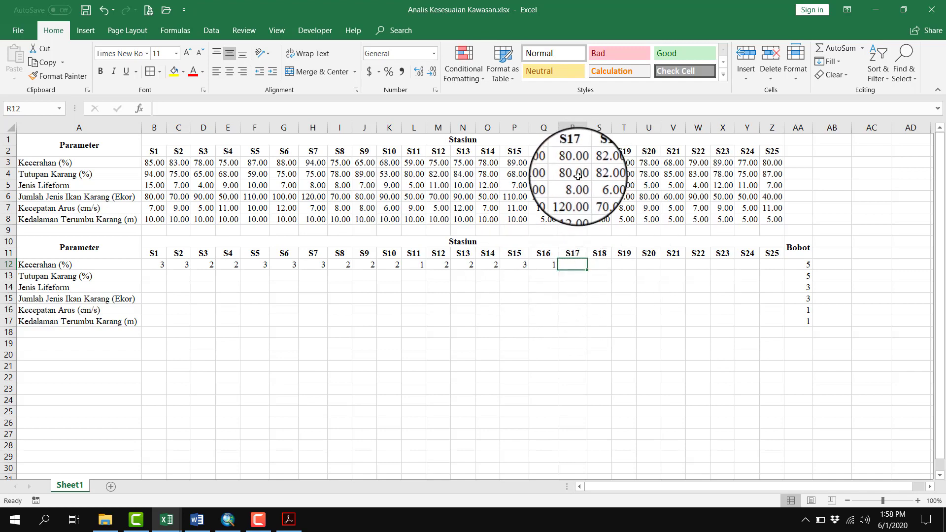
pyautogui.hotkey('alt', 'Tab')
pyautogui.hotkey('alt', 'Tab')
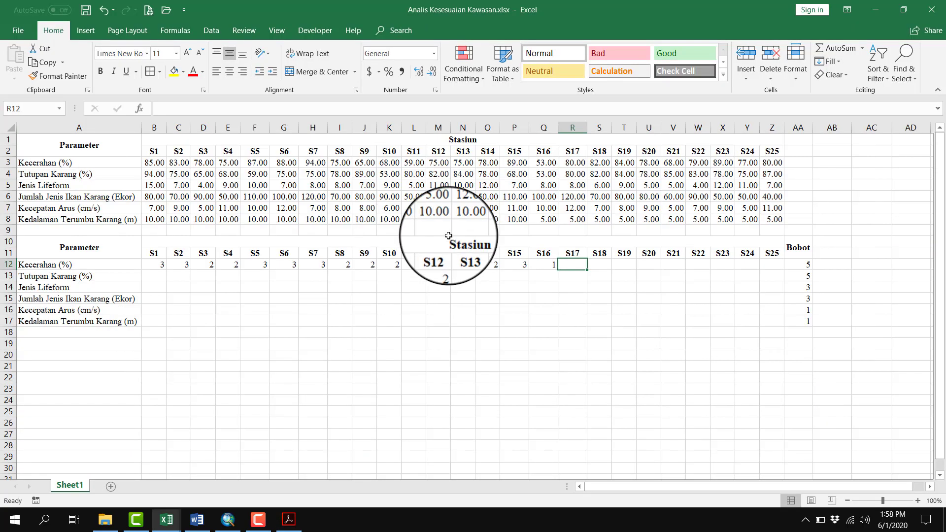
pyautogui.write('2')
pyautogui.press('Tab')
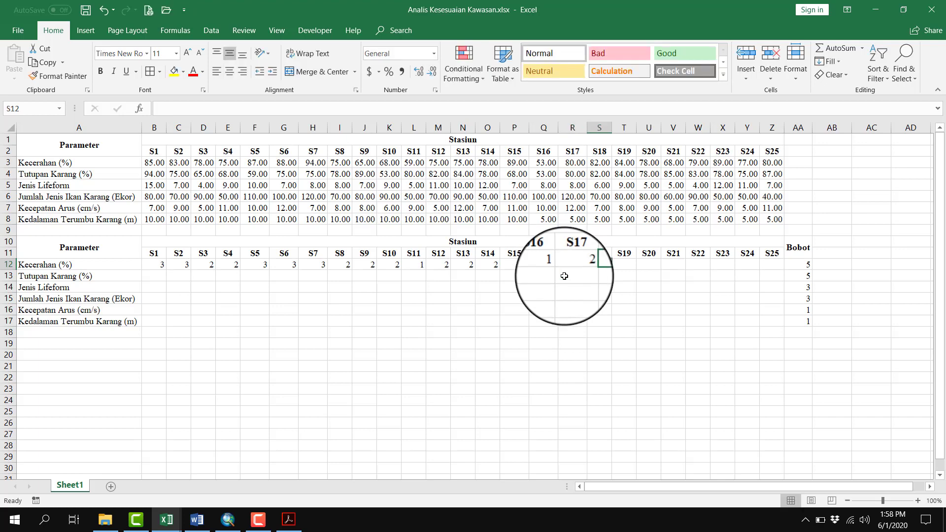
# Enter the Kecerahan score 3 for stations S18 and S19 in S12:T12
pyautogui.write('3')
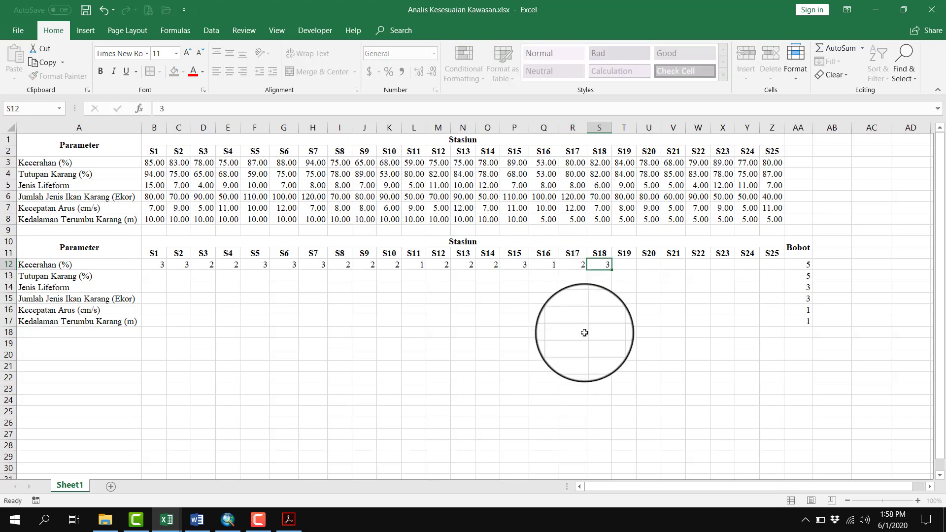
pyautogui.press('Tab')
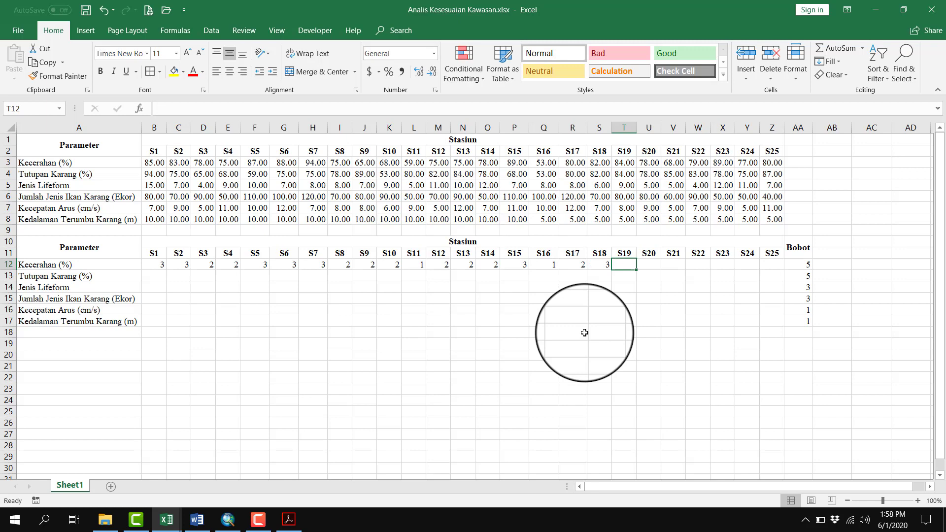
pyautogui.write('3')
pyautogui.press('Tab')
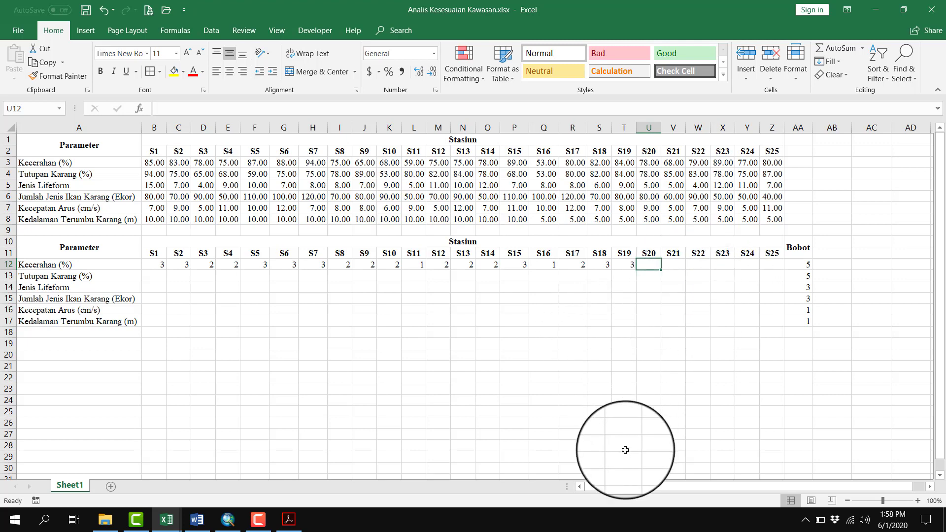
# Enter the Kecerahan score 2 for stations S20, S21 and S22 in U12:W12
pyautogui.press('Tab')
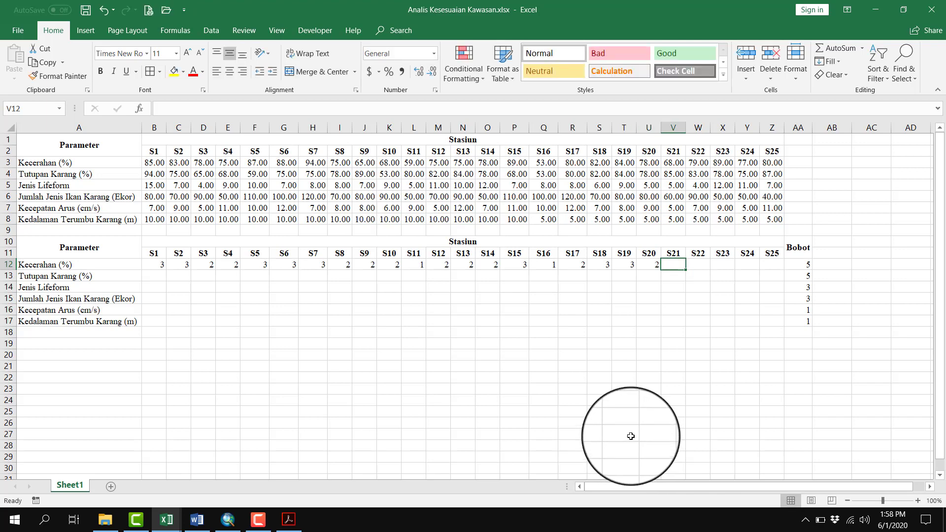
pyautogui.write('2')
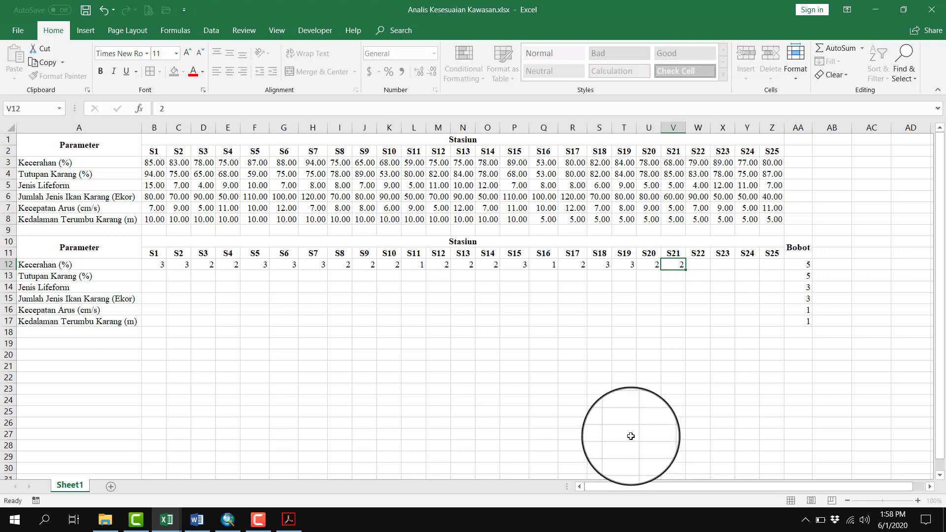
pyautogui.press('Tab')
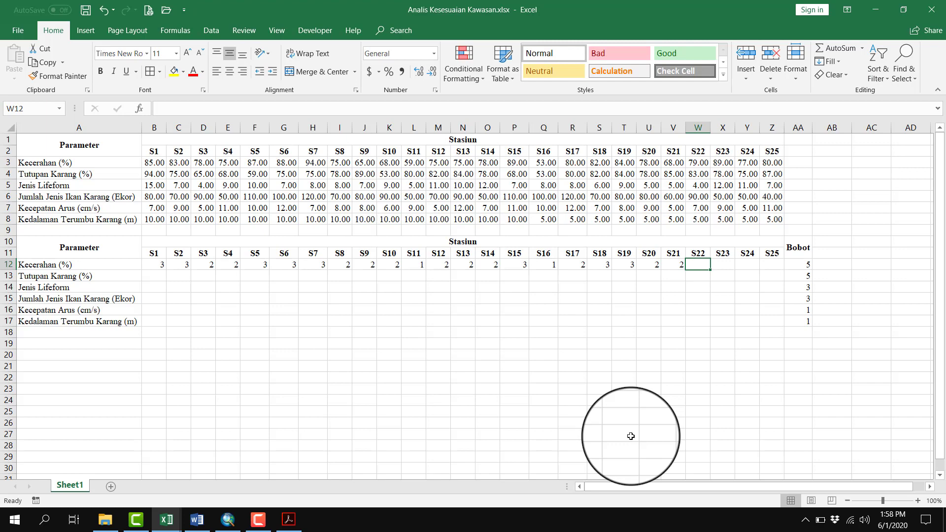
pyautogui.write('2')
pyautogui.press('Tab')
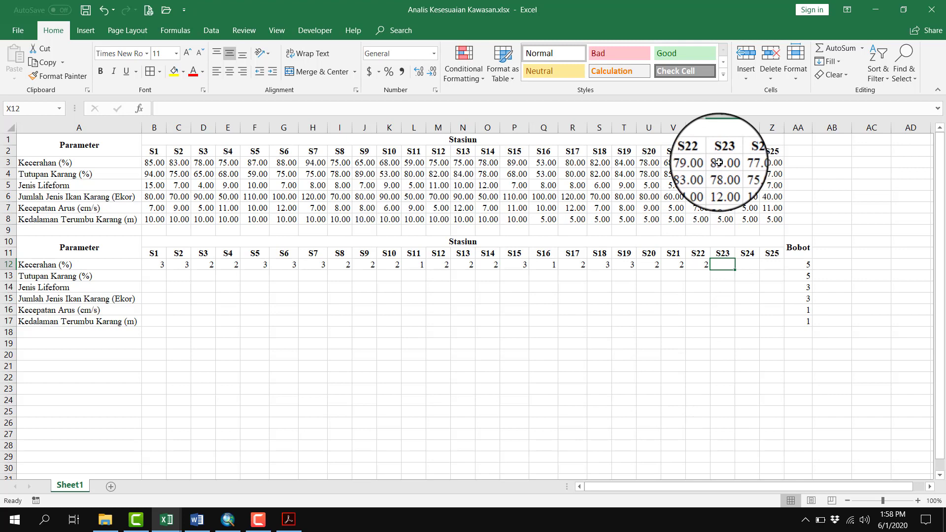
# Complete the Kecerahan row with the scores 3 for S23 and 2 for S24 and S25 in X12:Z12
pyautogui.write('3')
pyautogui.press('Tab')
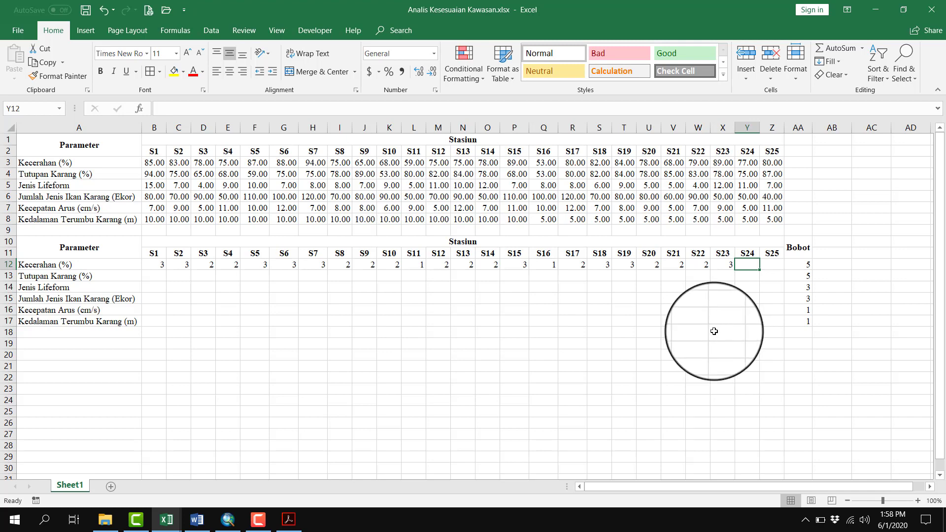
pyautogui.write('2')
pyautogui.press('Tab')
pyautogui.write('2')
pyautogui.press('Tab')
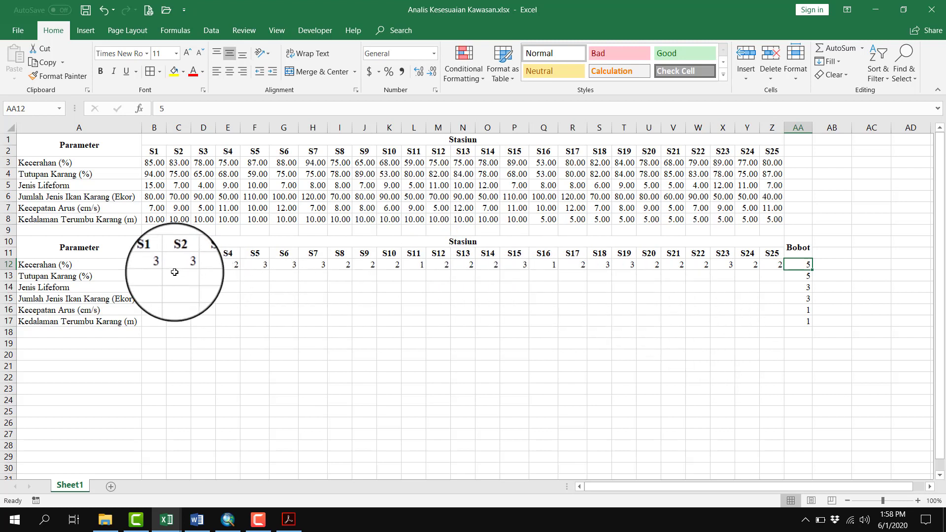
# Check the Tutupan Karang data in row 4 against the PDF's diving ranges and enter the score 3 for station S1 in B13
pyautogui.click(159, 280)
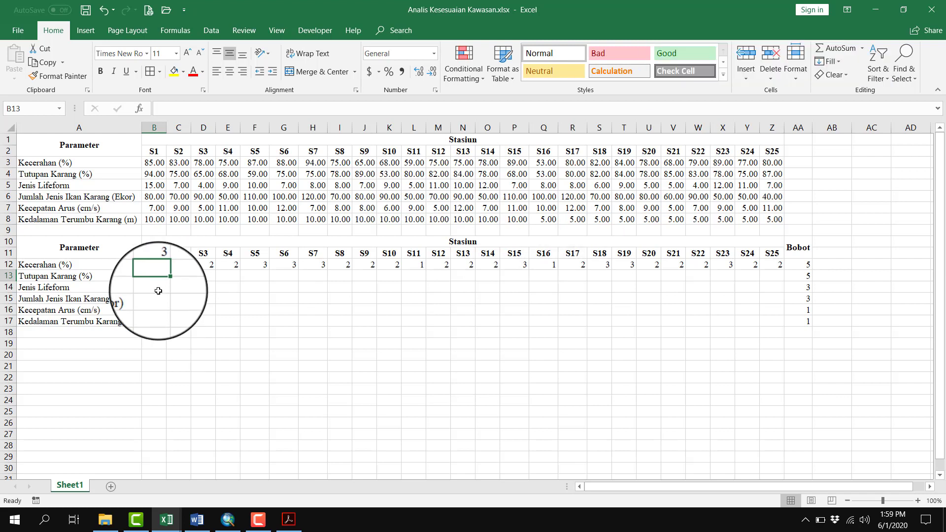
pyautogui.click(289, 521)
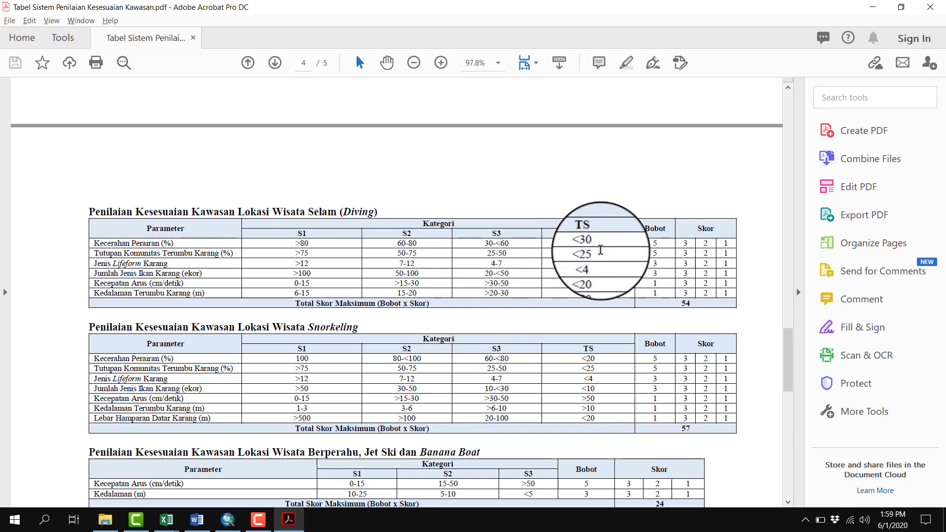
pyautogui.hotkey('alt', 'Tab')
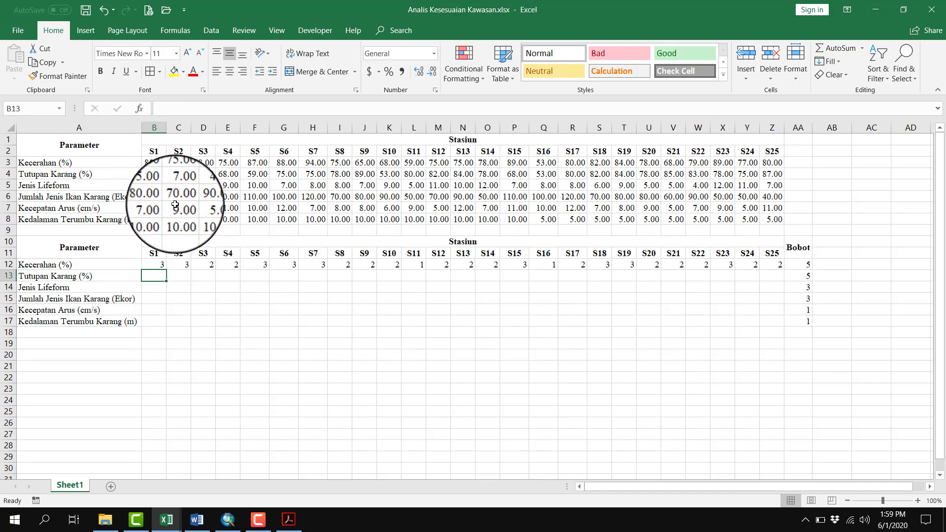
pyautogui.hotkey('alt', 'Tab')
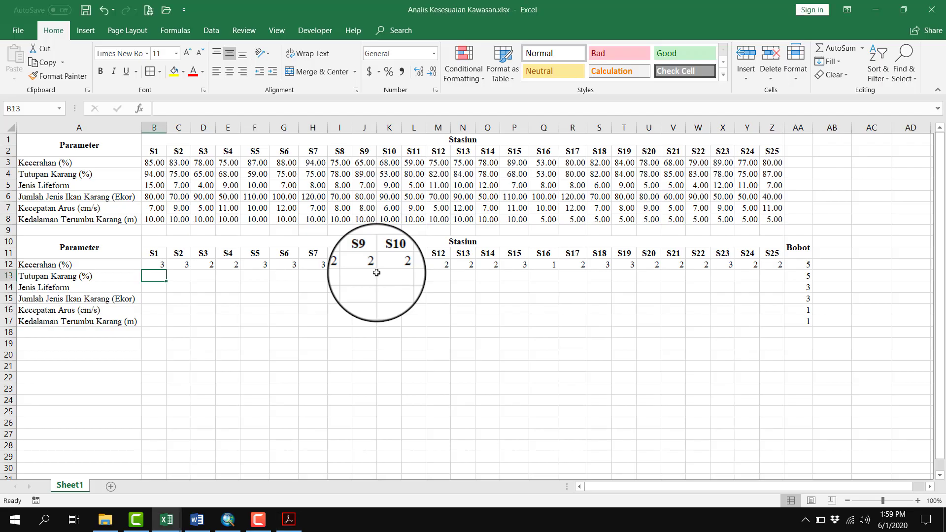
pyautogui.hotkey('alt', 'Tab')
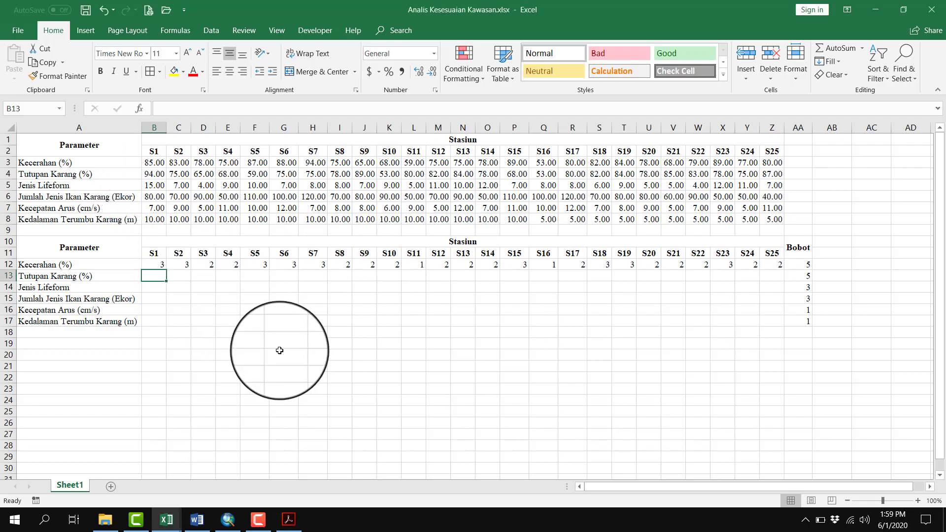
pyautogui.write('3')
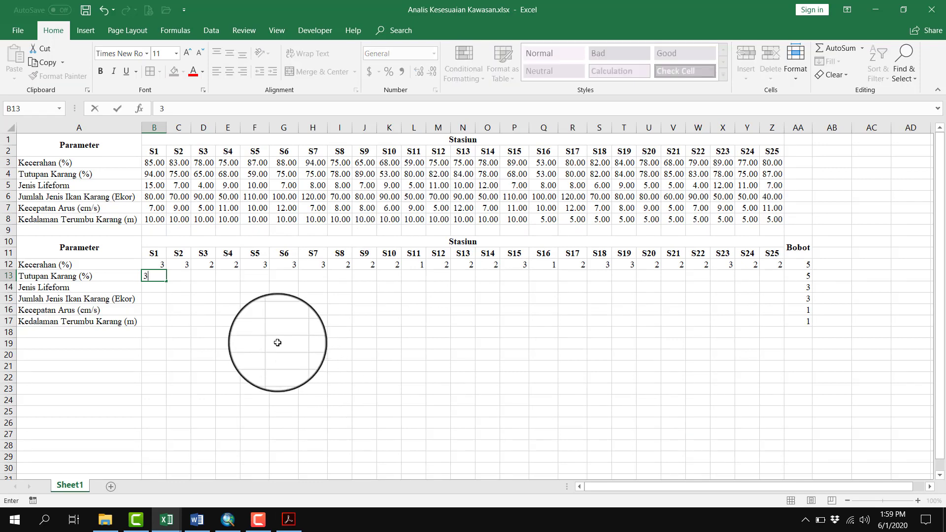
pyautogui.moveTo(154, 174); pyautogui.dragTo(772, 174)
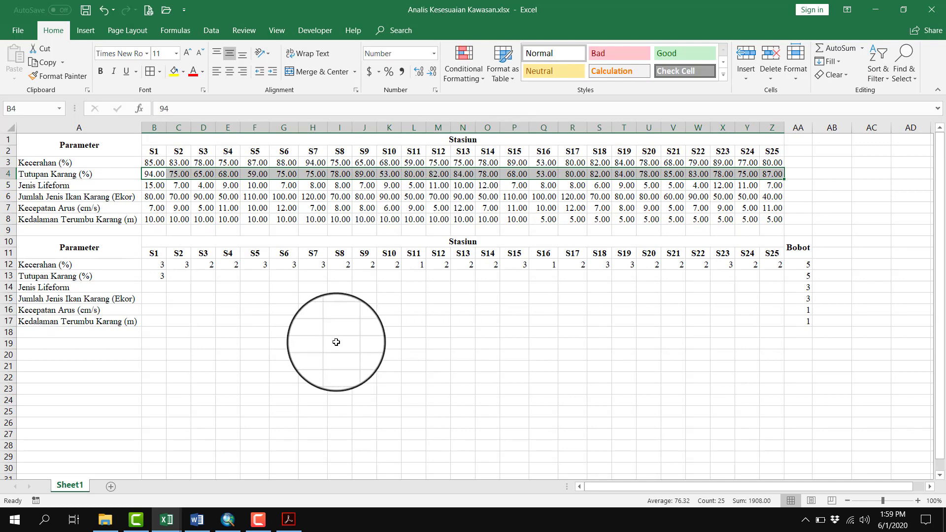
pyautogui.click(184, 274)
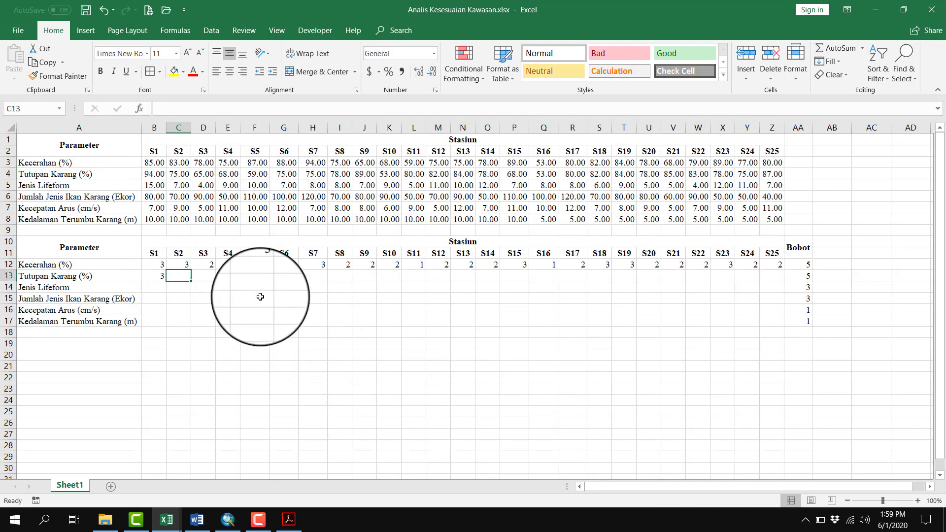
# Check the PDF's diving range for Tutupan Komunitas Terumbu Karang and enter the Tutupan Karang score 2 for station S2 in C13
pyautogui.hotkey('alt', 'Tab')
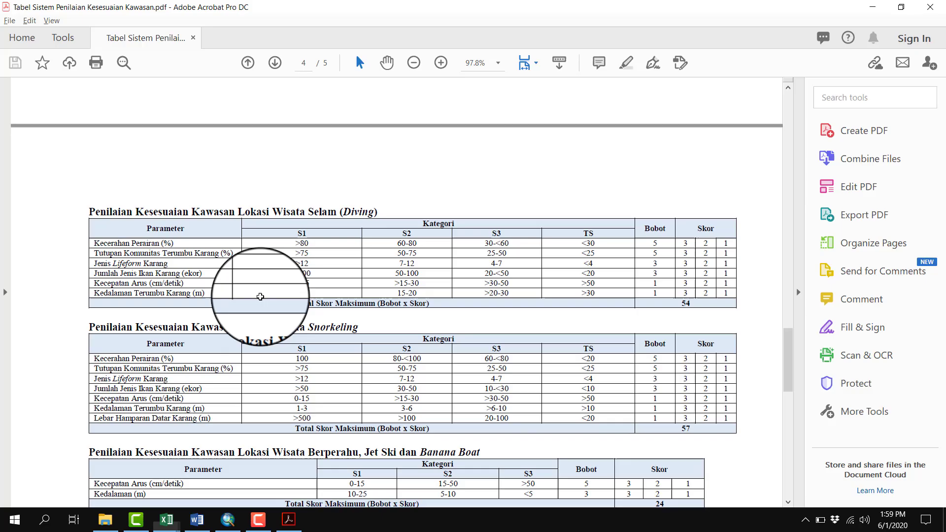
pyautogui.doubleClick(414, 253)
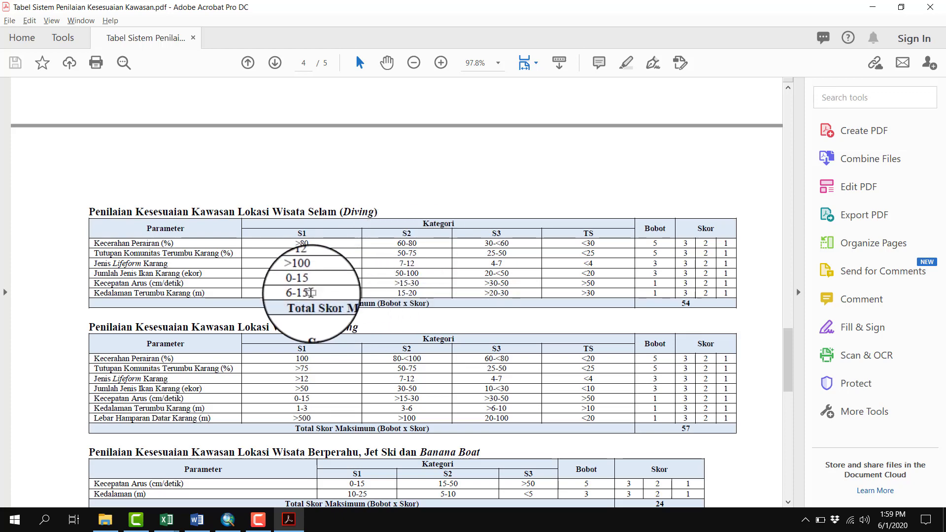
pyautogui.hotkey('alt', 'Tab')
pyautogui.write('2')
pyautogui.press('Tab')
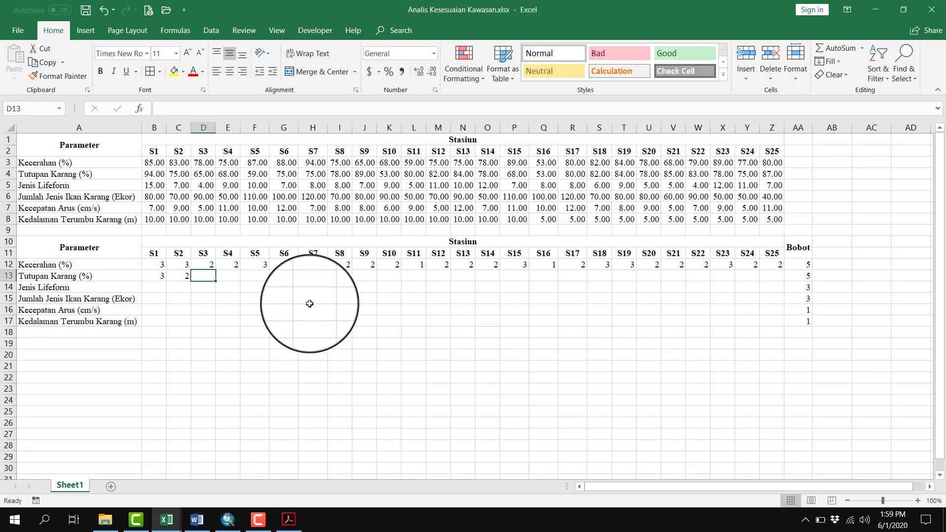
# Recheck the PDF criteria against the Tutupan Karang data in B4:Z4 and enter the score 2 for station S3 in D13
pyautogui.hotkey('alt', 'Tab')
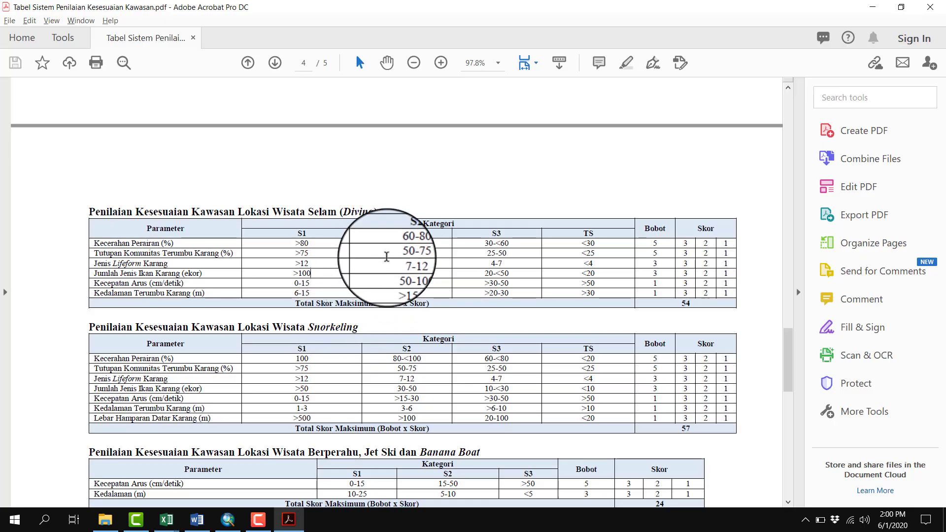
pyautogui.hotkey('alt', 'Tab')
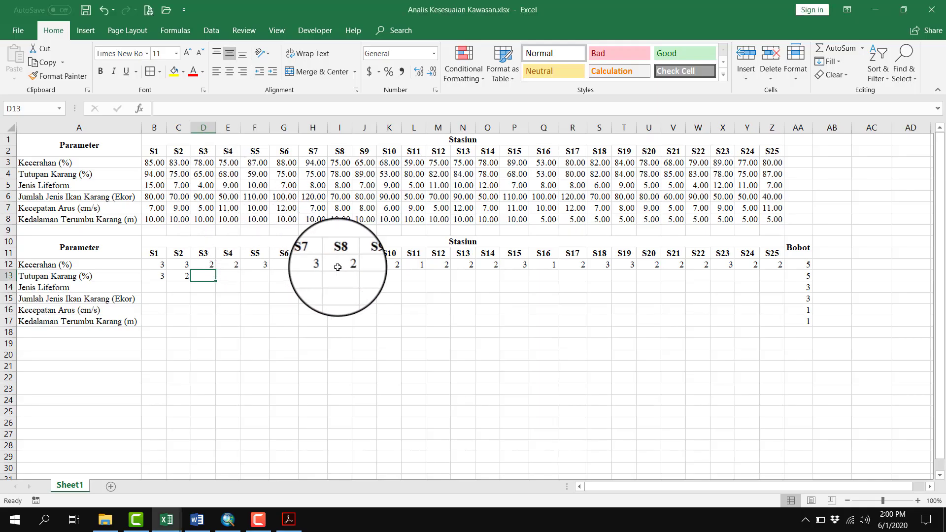
pyautogui.moveTo(158, 174); pyautogui.dragTo(768, 173)
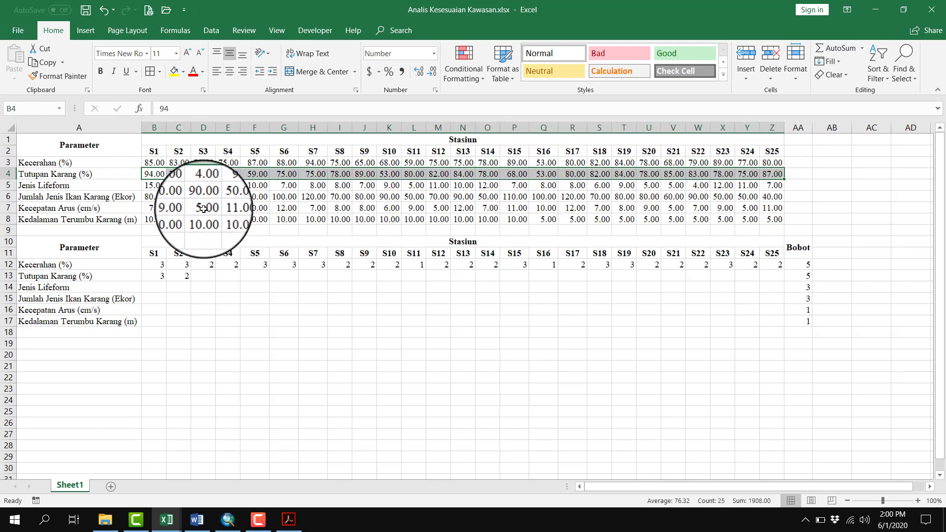
pyautogui.click(206, 277)
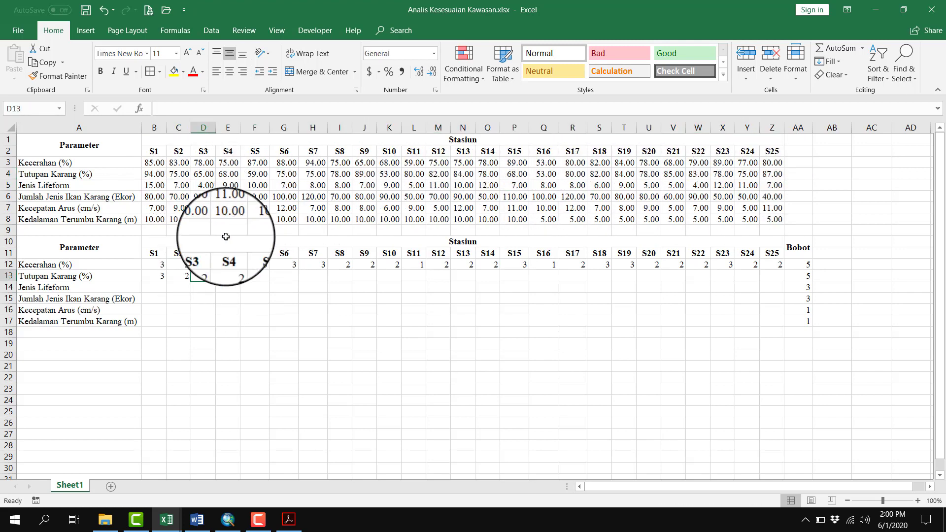
pyautogui.write('2')
pyautogui.press('Tab')
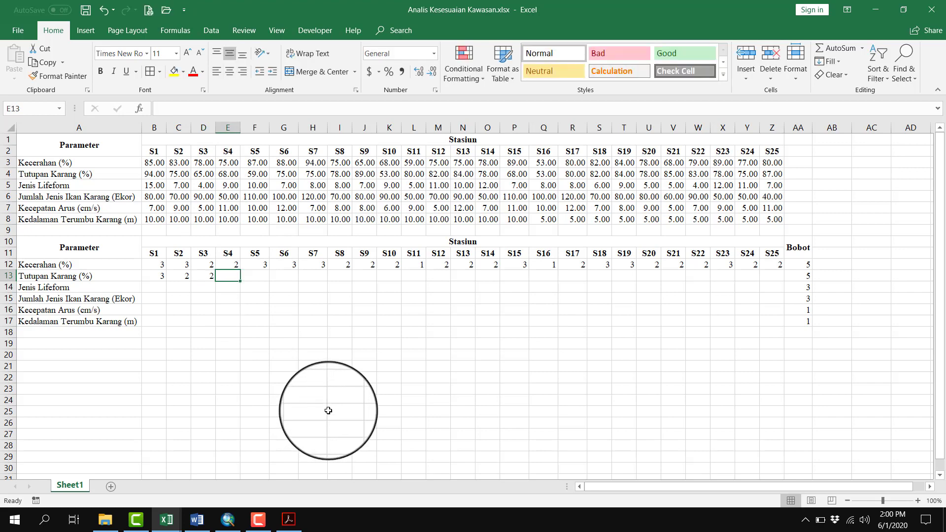
# Enter the Tutupan Karang score 2 for stations S4, S5, S6 and S7 in E13:H13
pyautogui.write('2')
pyautogui.press('Tab')
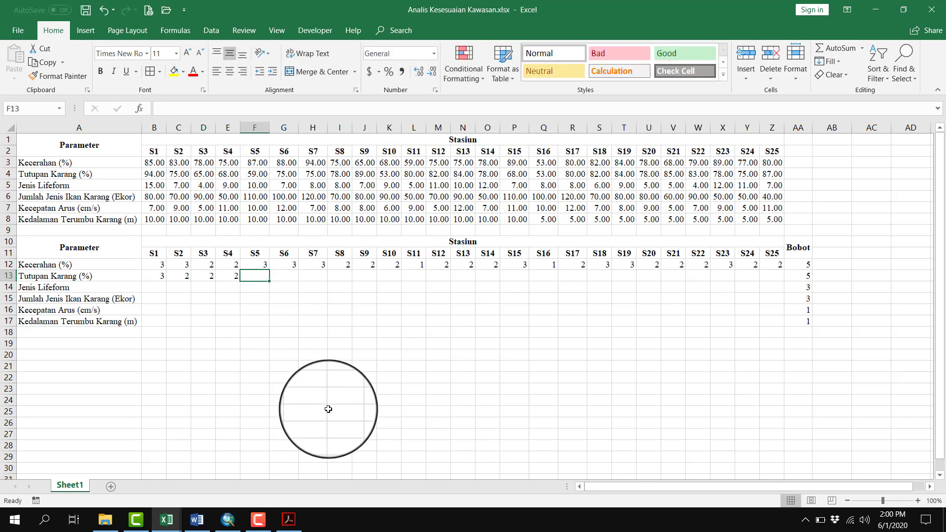
pyautogui.write('2')
pyautogui.press('Tab')
pyautogui.write('2')
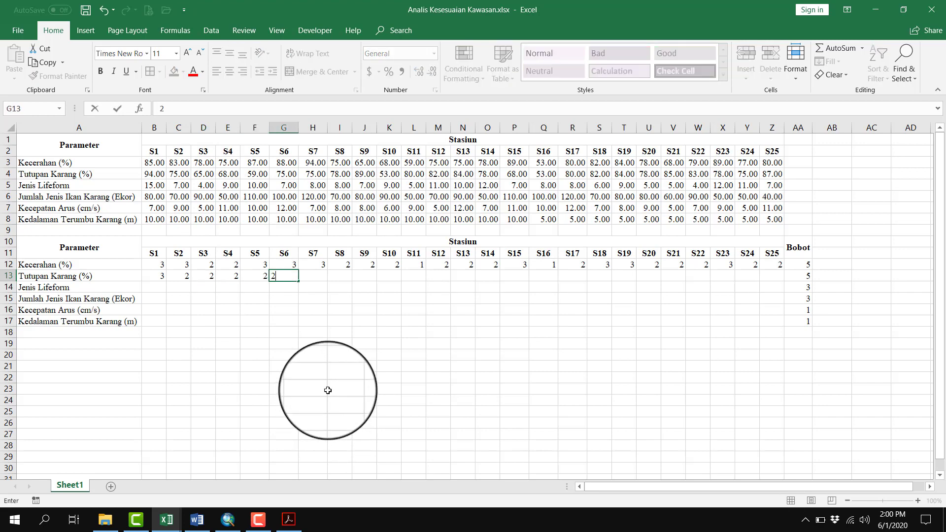
pyautogui.press('Tab')
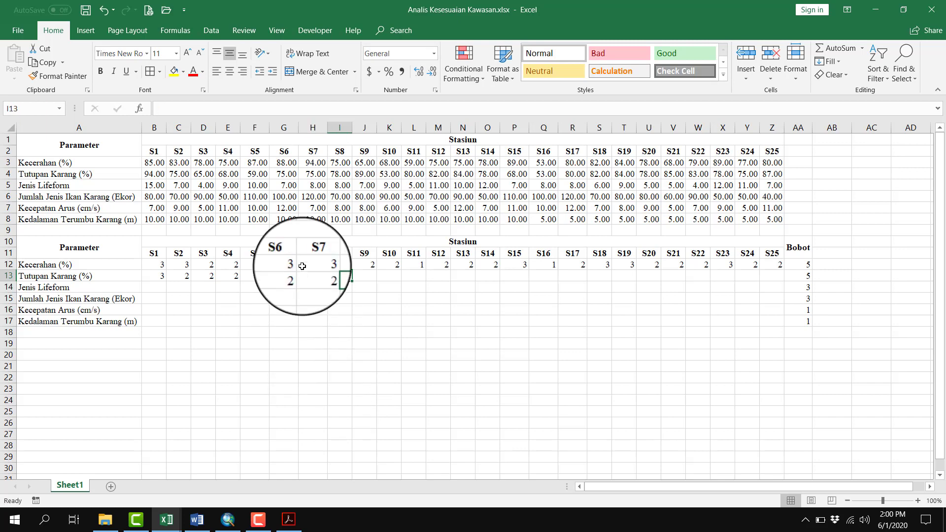
# Check the S8 value in I4 and enter the Tutupan Karang scores 3 for S8 and S9 and 2 for S10 in I13:K13
pyautogui.click(340, 174)
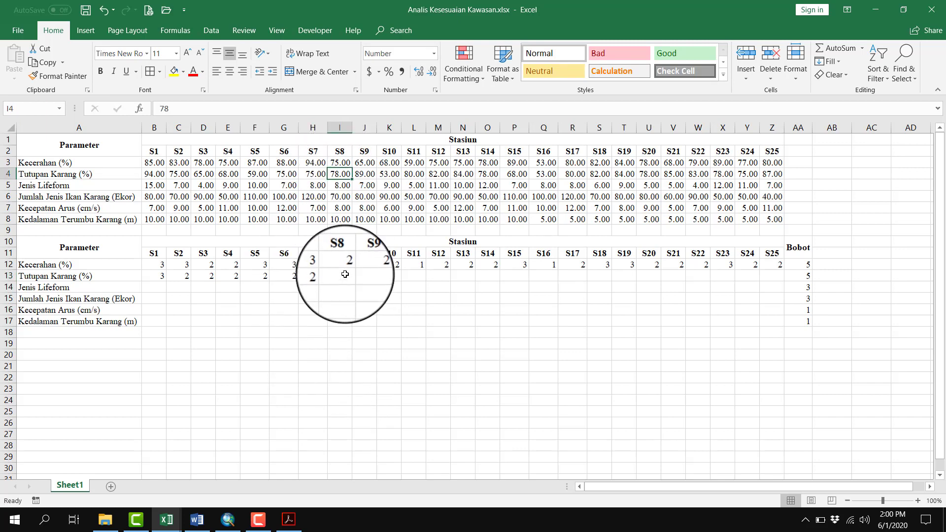
pyautogui.press('Tab')
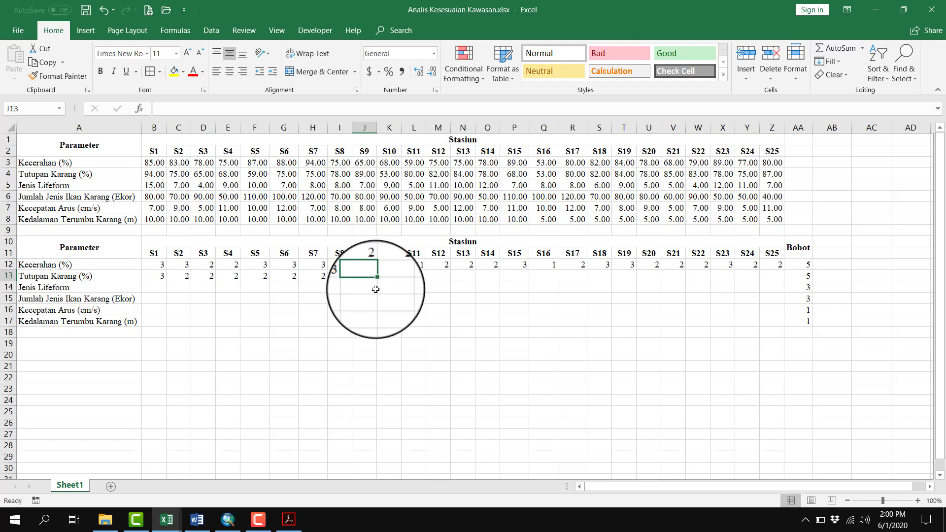
pyautogui.write('3')
pyautogui.press('Tab')
pyautogui.write('2')
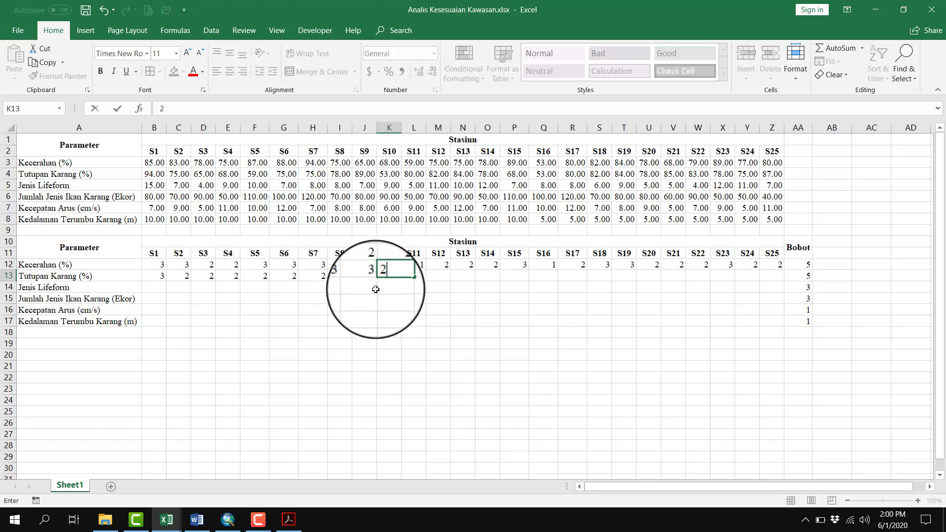
pyautogui.press('Tab')
# Enter the Tutupan Karang score 3 for stations S11 and S12 in L13:M13, checking S11 against its value in L4
pyautogui.write('3')
pyautogui.press('Tab')
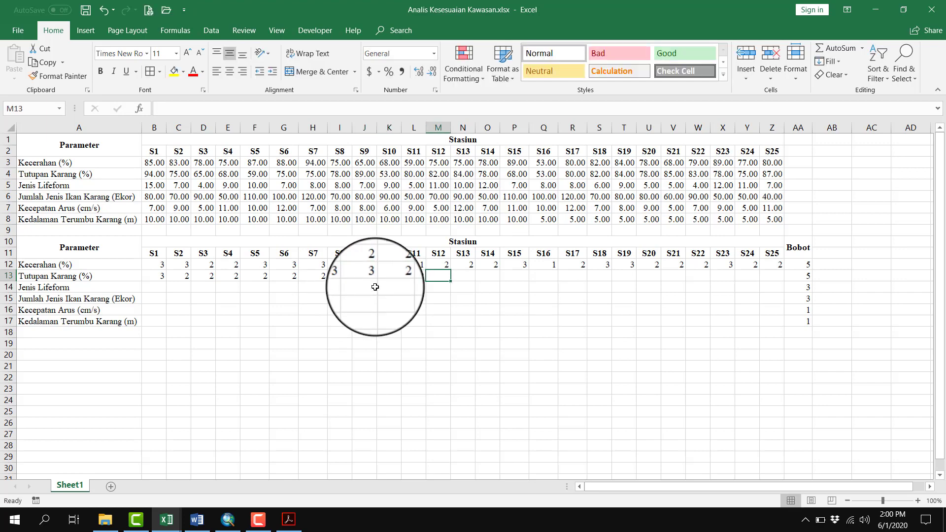
pyautogui.write('3')
pyautogui.press('Tab')
pyautogui.click(412, 274)
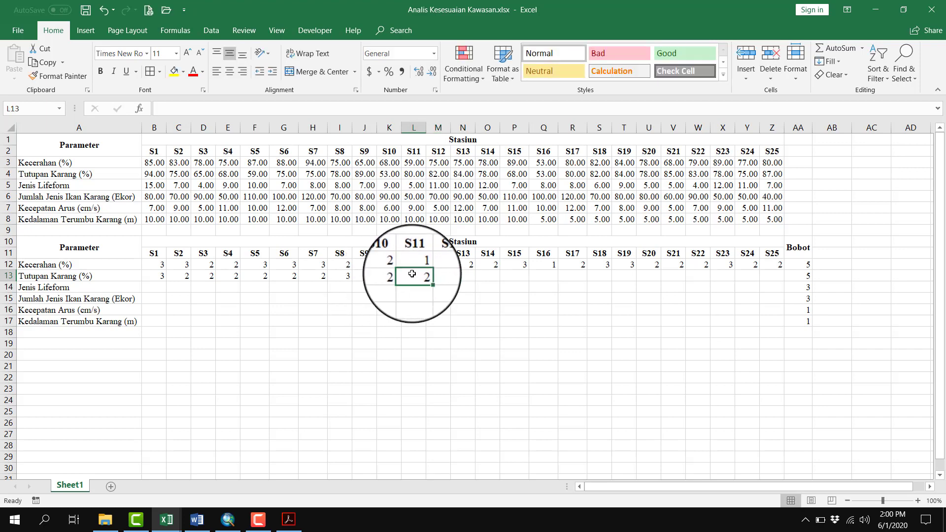
pyautogui.click(414, 174)
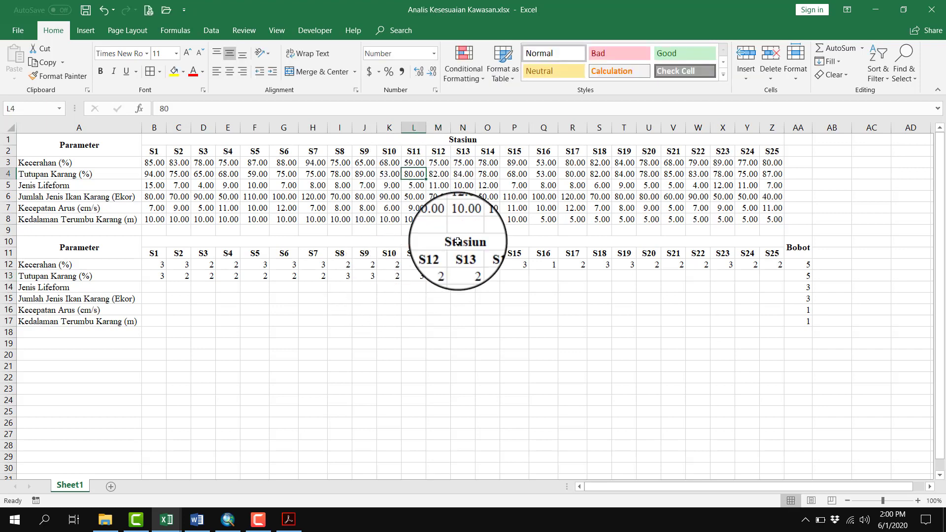
# Enter the Tutupan Karang score 3 for stations S13 and S14 in N13:O13
pyautogui.click(456, 274)
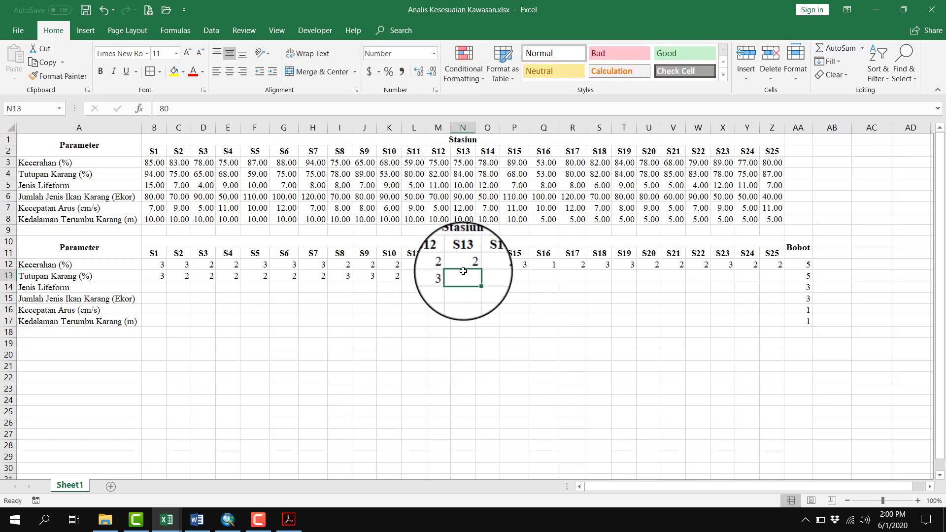
pyautogui.write('3')
pyautogui.press('Tab')
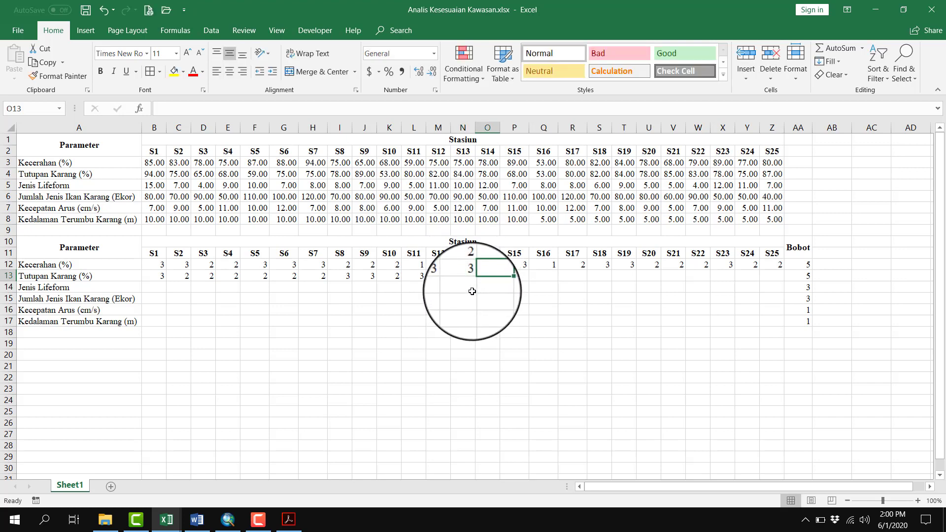
pyautogui.write('33')
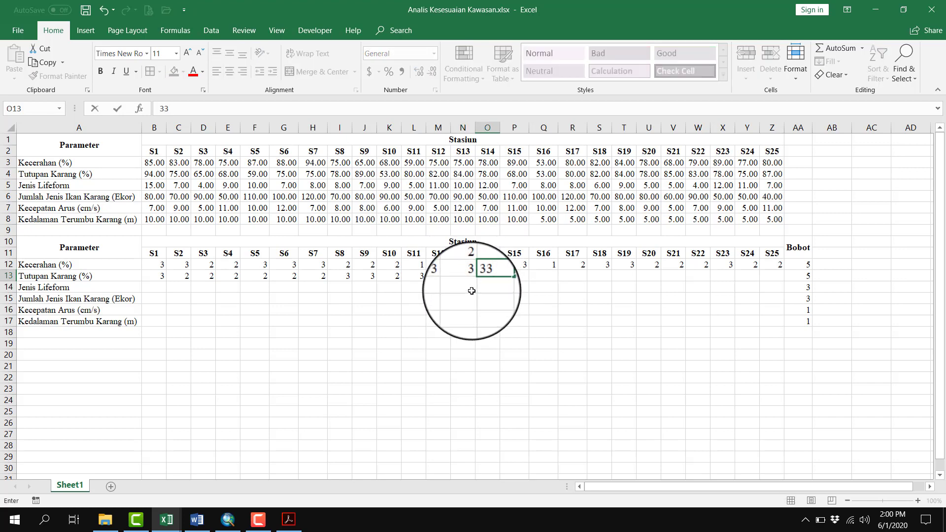
pyautogui.press('BackSpace')
pyautogui.press('Tab')
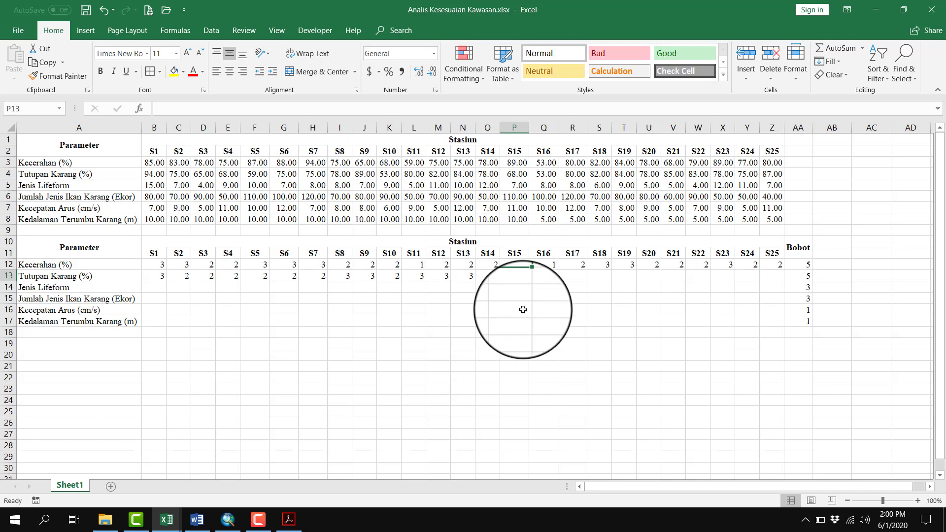
# Enter the Tutupan Karang scores 2 for S15, S16 and S17 and 3 for S18 in P13:S13
pyautogui.press('Tab')
pyautogui.press('Tab')
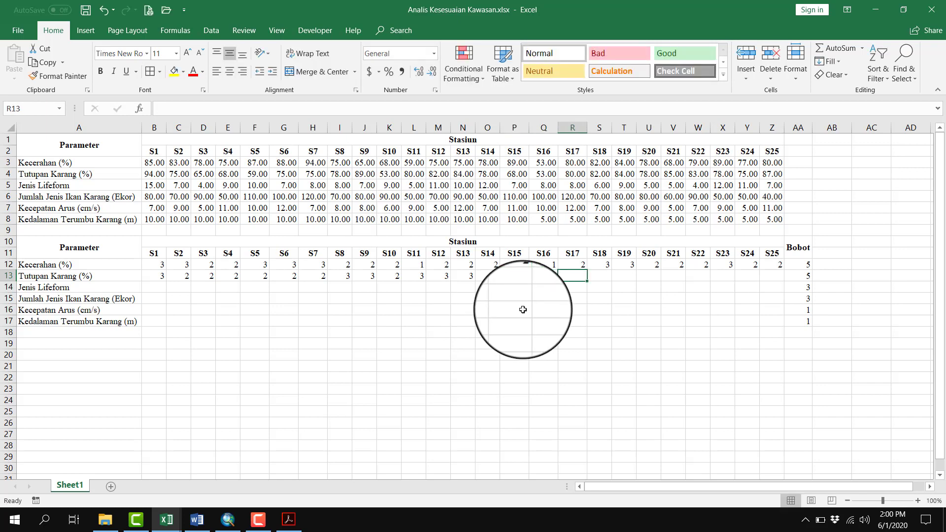
pyautogui.write('2')
pyautogui.press('Tab')
pyautogui.write('3')
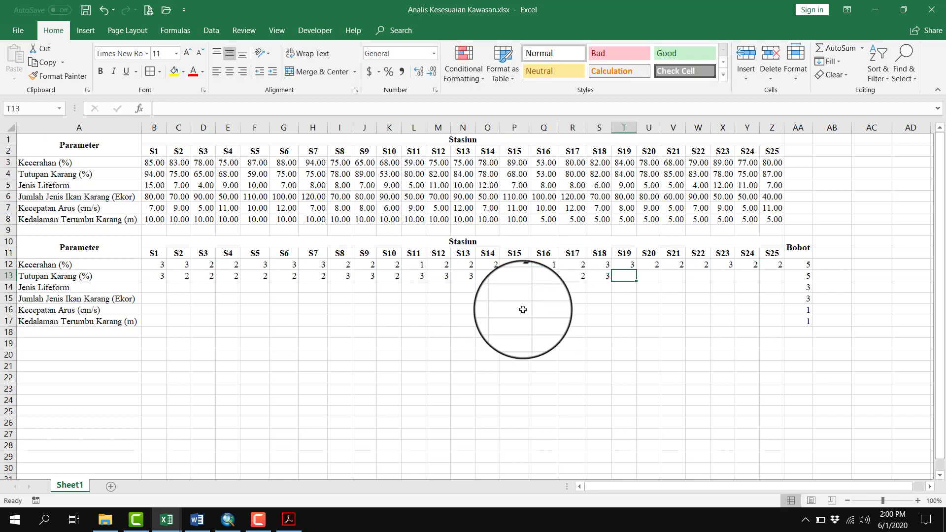
# Correct station S17's Tutupan Karang score in R13 to 3 and enter 3 for stations S19 to S23 in T13:X13
pyautogui.click(575, 277)
pyautogui.write('3')
pyautogui.press('Tab')
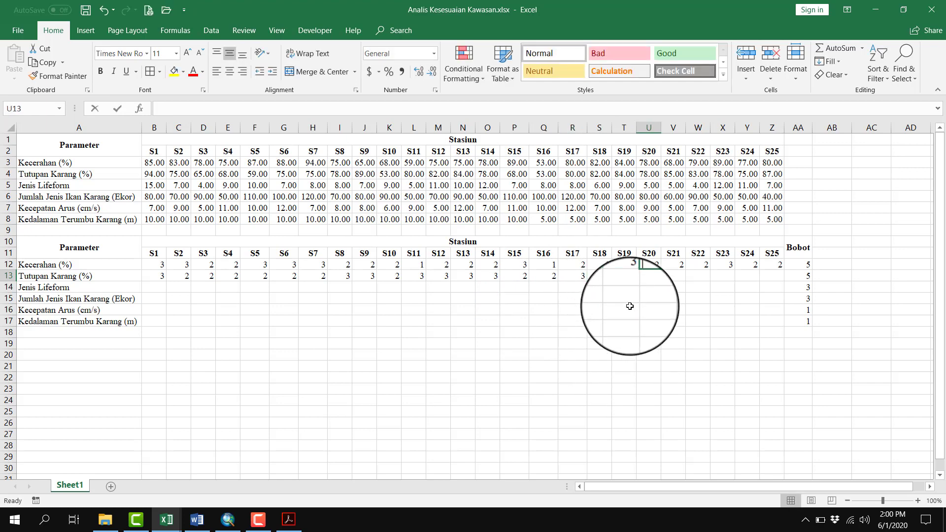
pyautogui.press('Tab')
pyautogui.write('3')
pyautogui.press('Tab')
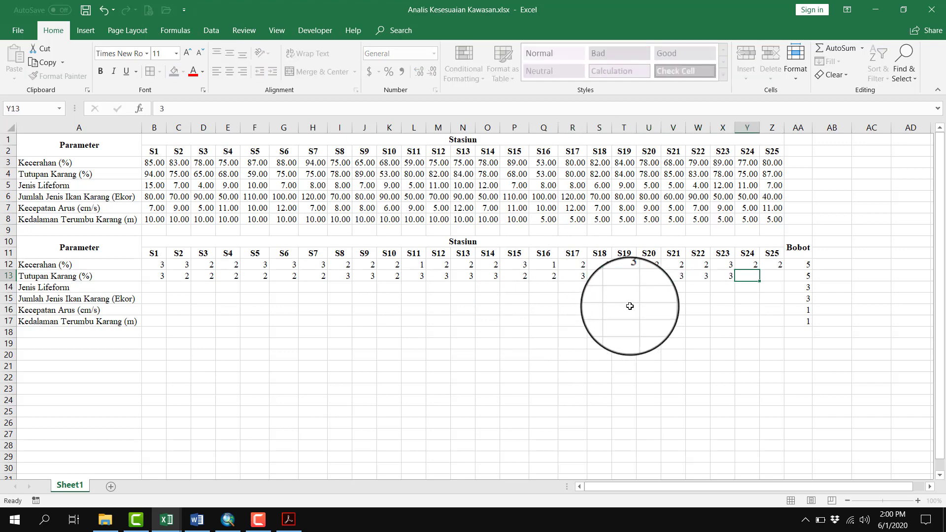
# Complete the Tutupan Karang row with the scores 2 for S24 and 3 for S25 in Y13:Z13
pyautogui.press('Escape')
pyautogui.write('2')
pyautogui.press('Tab')
pyautogui.write('3')
pyautogui.press('Tab')
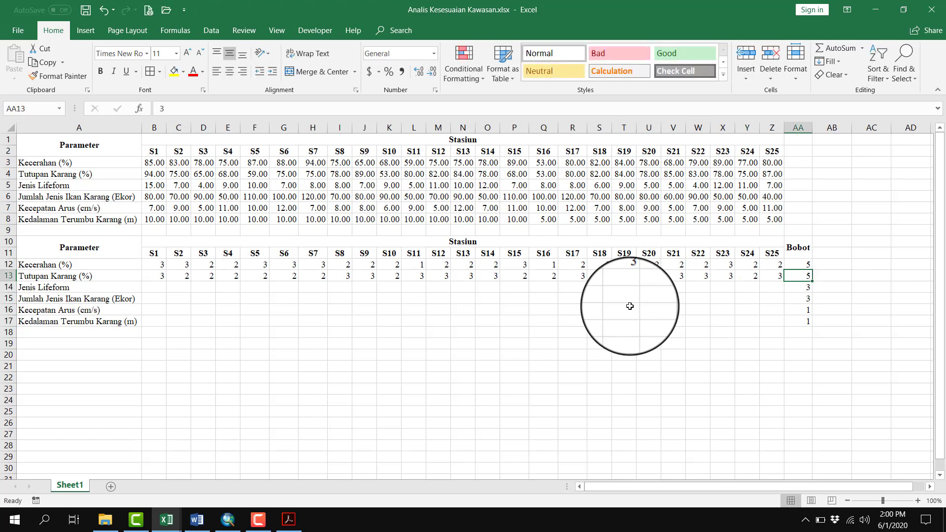
# Examine the Jenis Lifeform Karang ranges for categories S1, S2, S3 and TS in the PDF's diving table
pyautogui.click(157, 288)
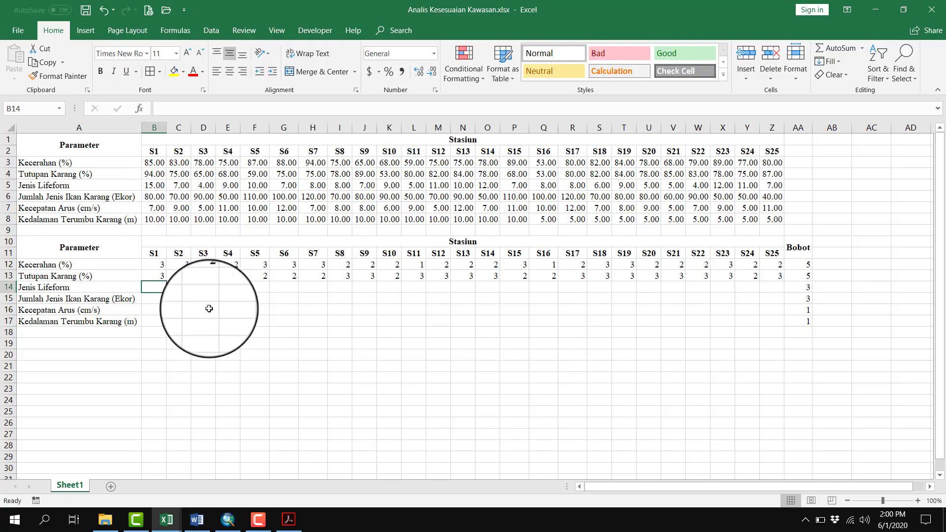
pyautogui.hotkey('alt', 'Tab')
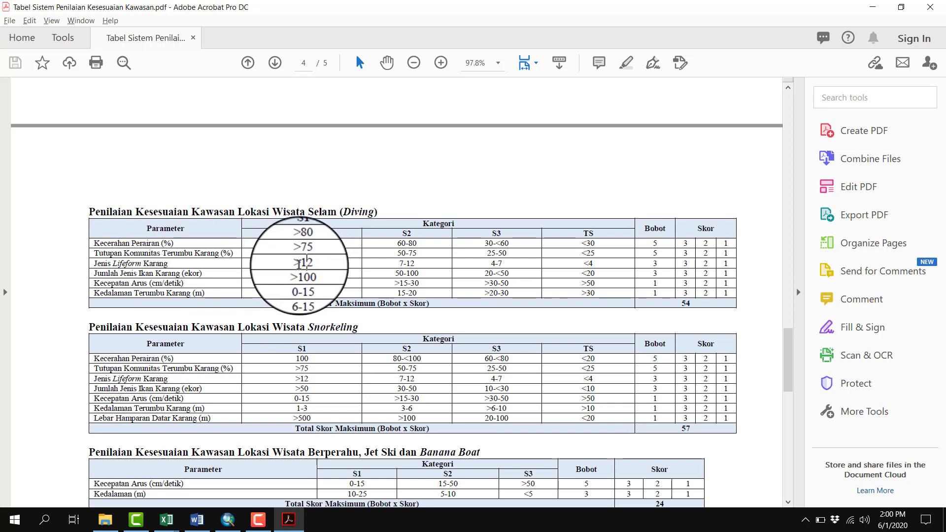
pyautogui.moveTo(302, 265); pyautogui.dragTo(326, 268)
pyautogui.click(327, 266)
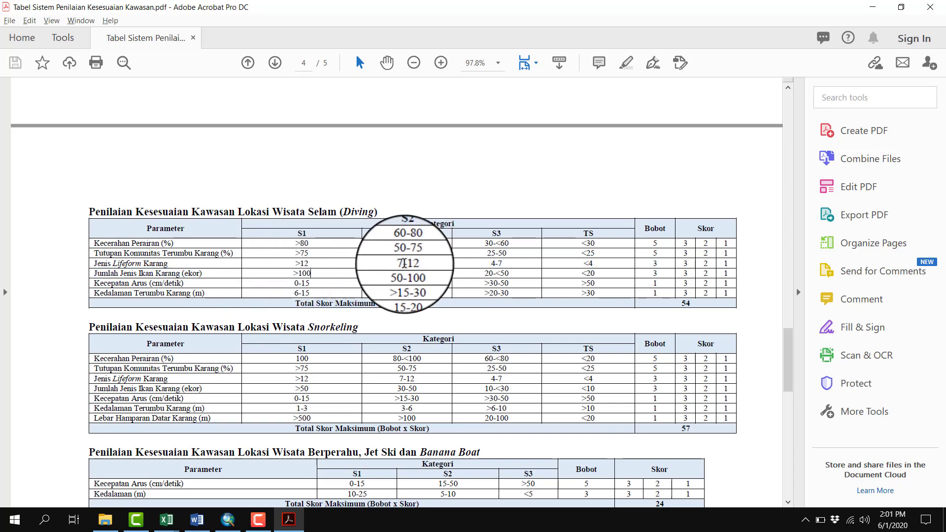
pyautogui.moveTo(399, 265); pyautogui.dragTo(418, 262)
pyautogui.click(498, 269)
pyautogui.moveTo(491, 264); pyautogui.dragTo(506, 267)
pyautogui.moveTo(579, 259); pyautogui.dragTo(595, 263)
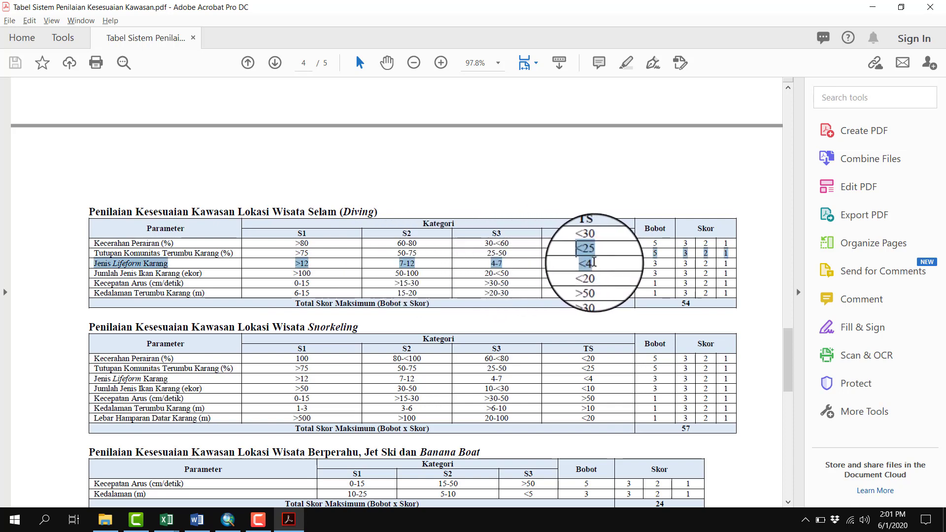
pyautogui.click(596, 271)
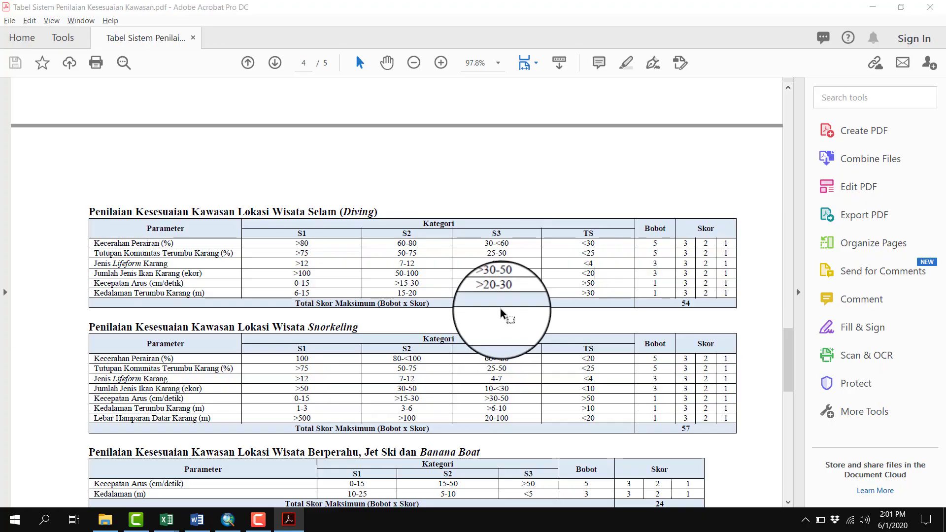
# In the Excel workbook, enter the Jenis Lifeform scores 3 for S1 and 2 for S2 and S3 in B14:D14
pyautogui.hotkey('alt', 'Tab')
pyautogui.hotkey('alt', 'Tab')
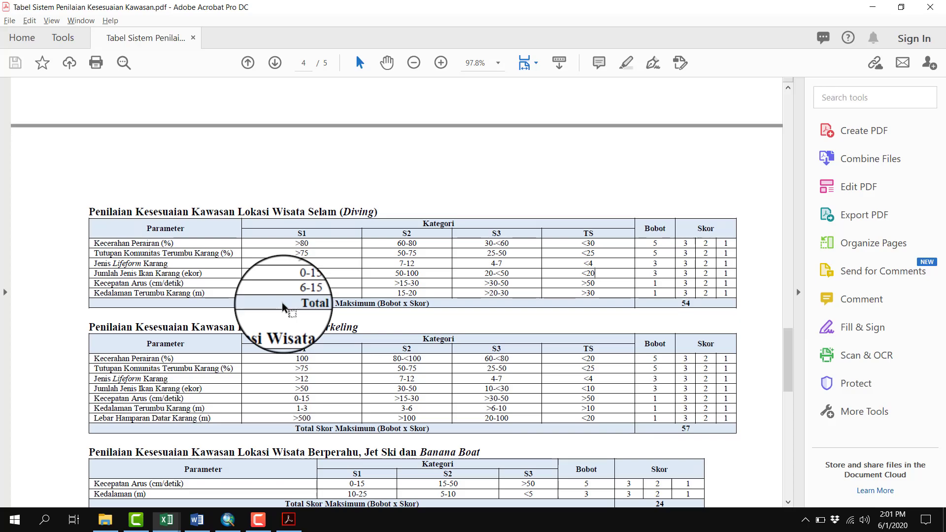
pyautogui.hotkey('alt', 'Tab')
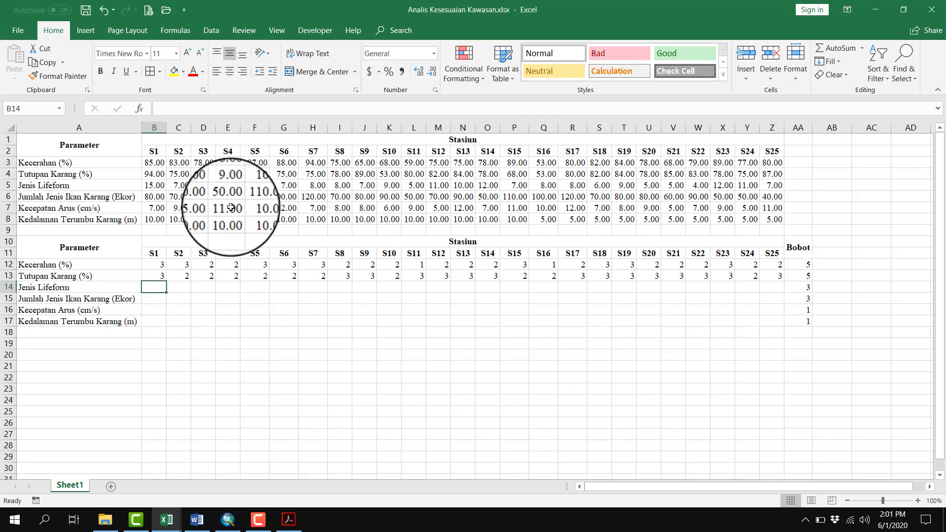
pyautogui.moveTo(150, 187); pyautogui.dragTo(766, 186)
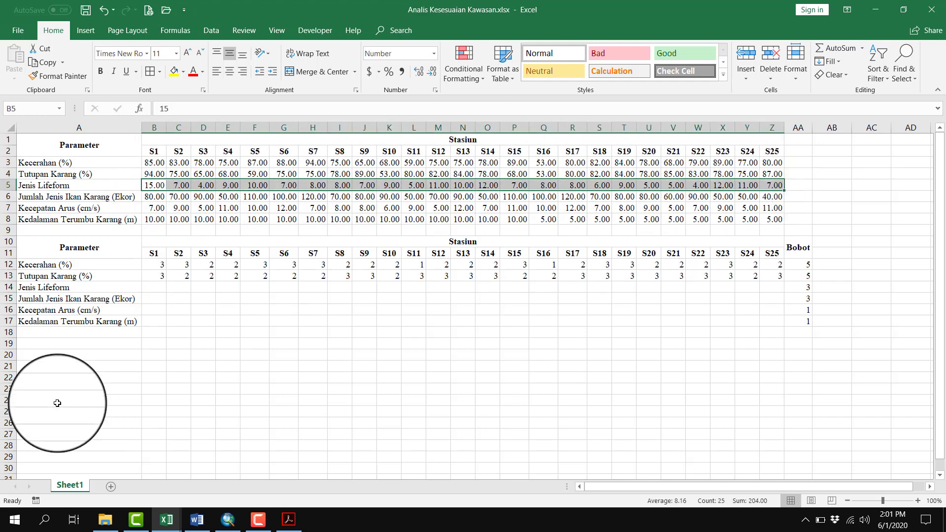
pyautogui.click(155, 290)
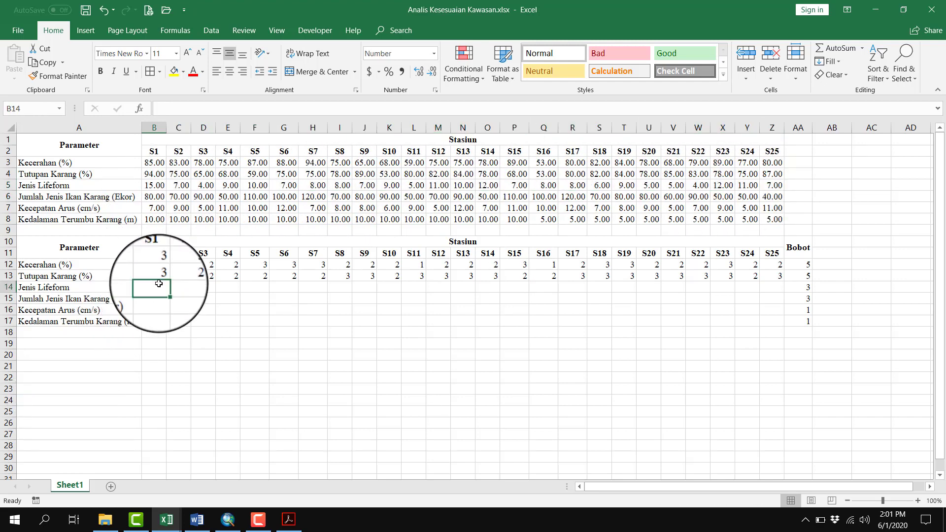
pyautogui.write('3')
pyautogui.press('Tab')
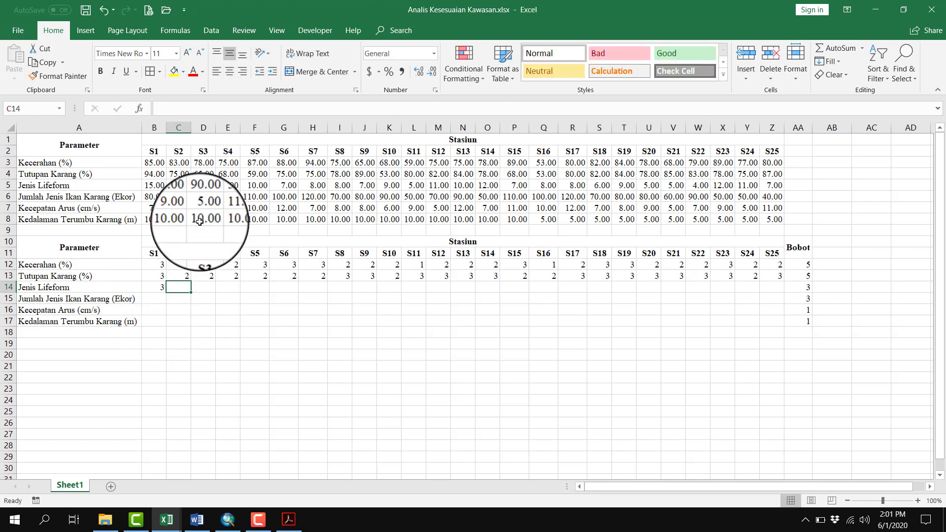
pyautogui.write('2')
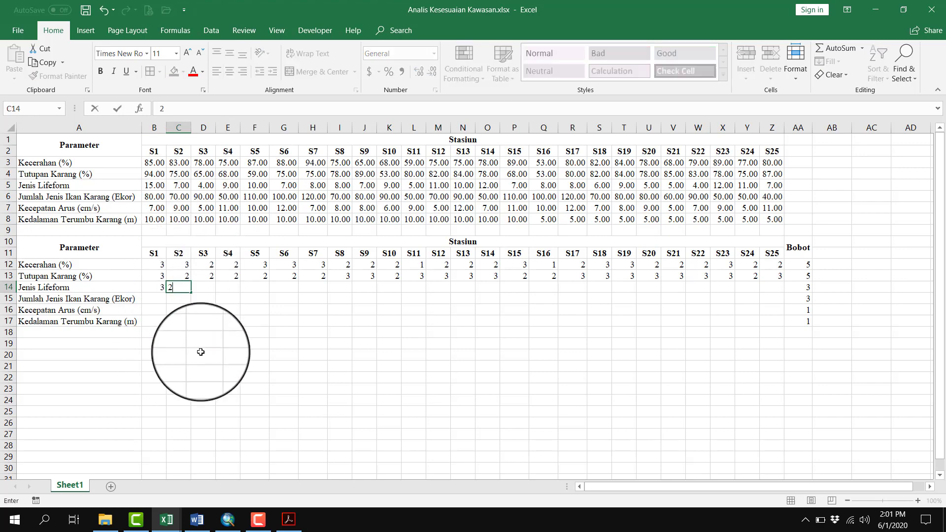
pyautogui.press('Tab')
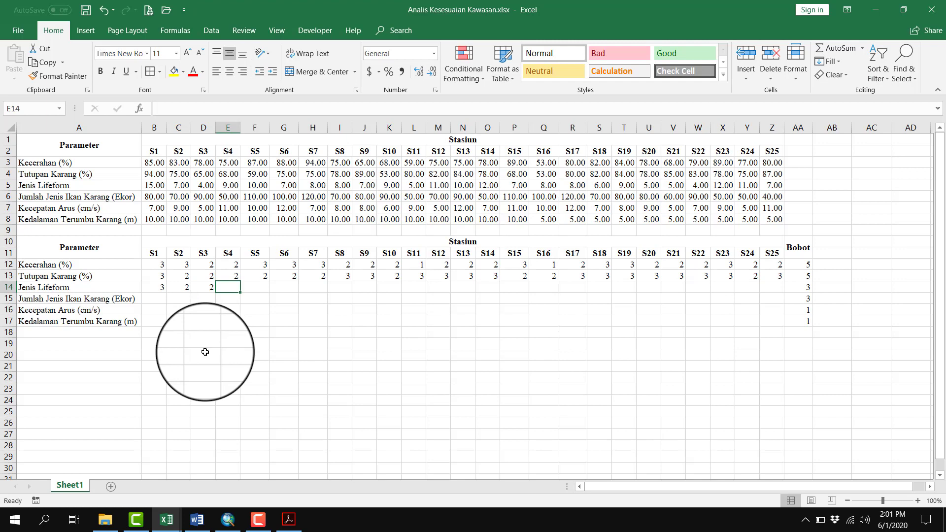
# Check the PDF's diving criteria and enter the Jenis Lifeform score 2 for stations S4 to S7 in E14:H14
pyautogui.hotkey('alt', 'Tab')
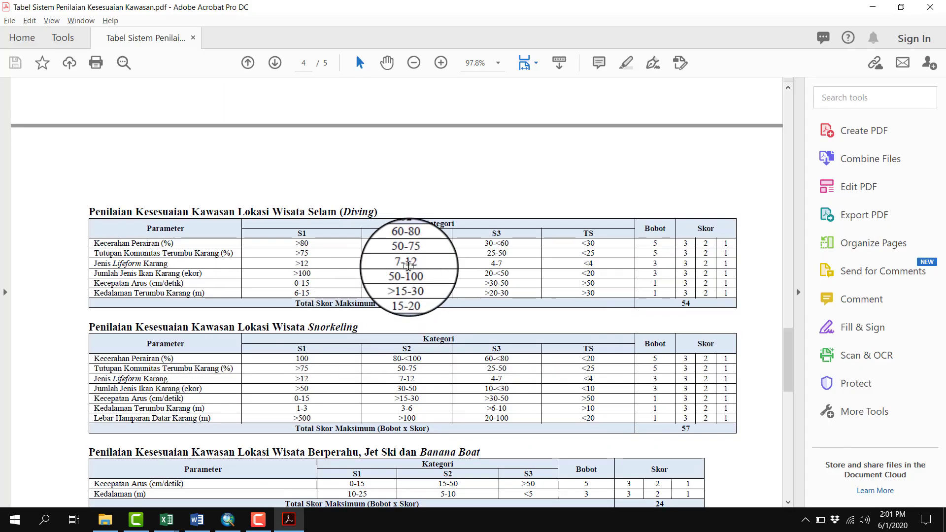
pyautogui.hotkey('alt', 'Tab')
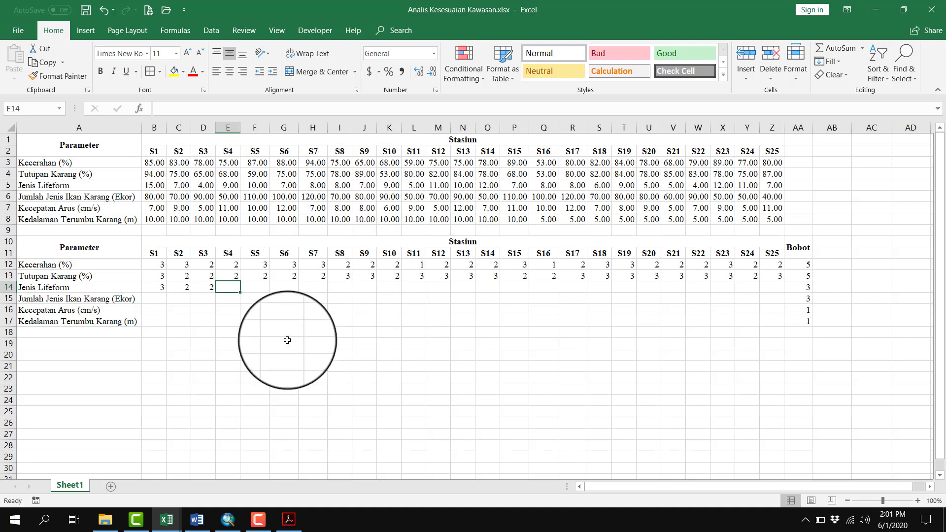
pyautogui.write('2')
pyautogui.press('Tab')
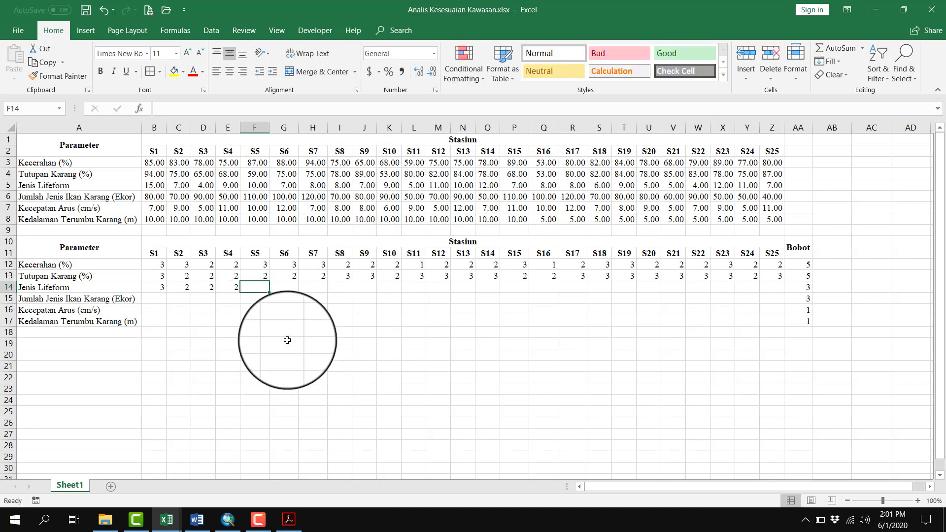
pyautogui.press('Tab')
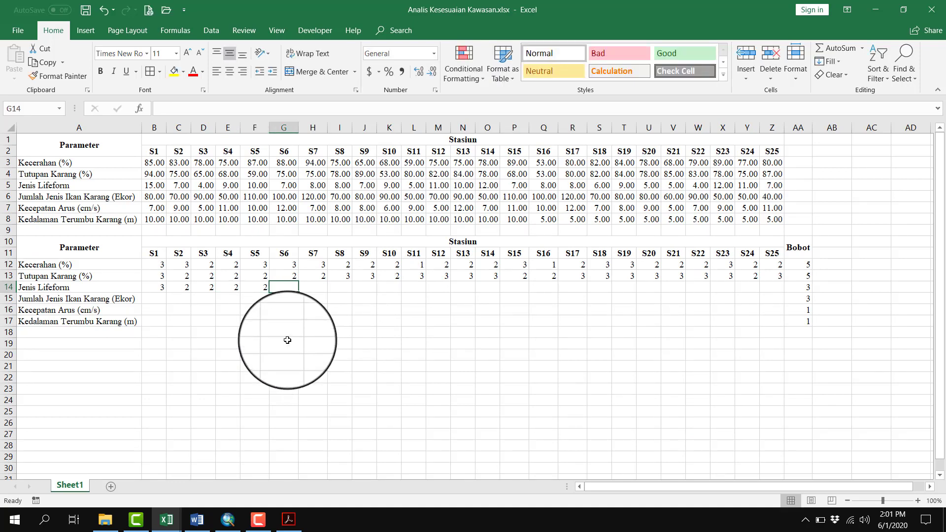
pyautogui.hotkey('alt', 'Tab')
pyautogui.hotkey('alt', 'Tab')
pyautogui.write('2')
pyautogui.press('Tab')
pyautogui.write('2')
pyautogui.press('Tab')
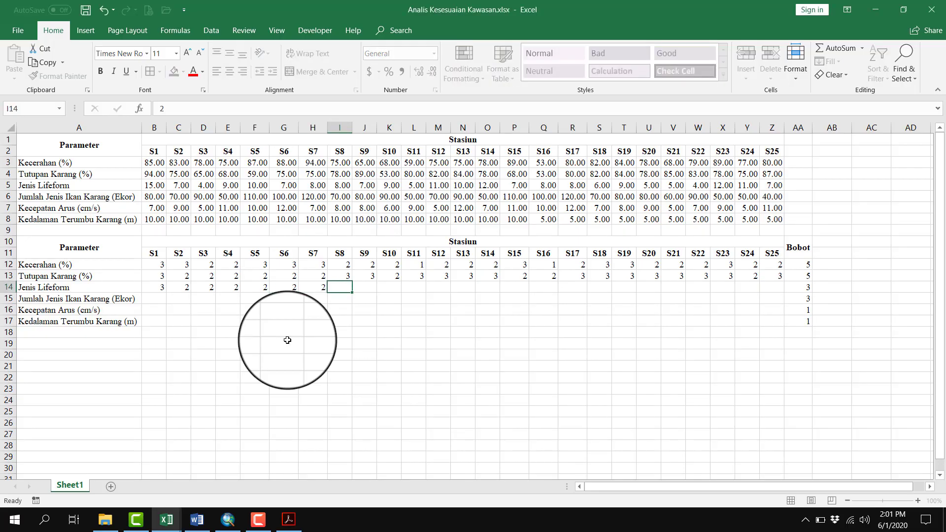
# Enter the Jenis Lifeform score 2 for stations S8 to S11 in I14:L14
pyautogui.write('2')
pyautogui.press('Tab')
pyautogui.write('2')
pyautogui.press('Tab')
pyautogui.write('2')
pyautogui.press('Tab')
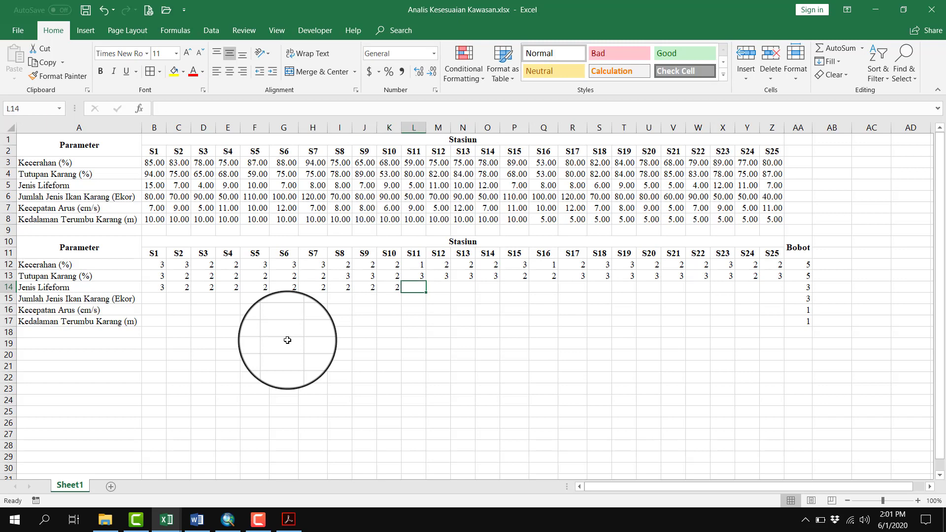
pyautogui.press('Tab')
# Enter the Jenis Lifeform score 2 for stations S12 to S18 in M14:S14
pyautogui.write('2')
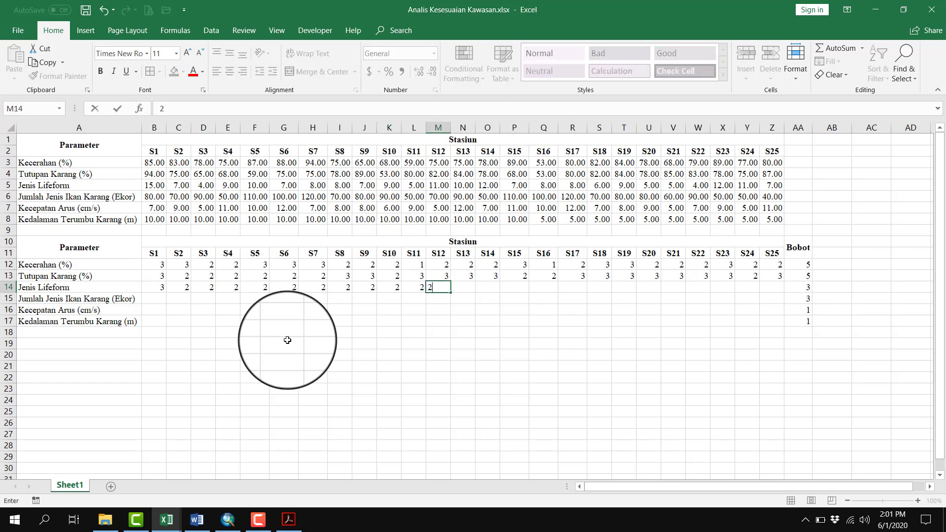
pyautogui.press('Tab')
pyautogui.write('2')
pyautogui.press('Tab')
pyautogui.write('2')
pyautogui.press('Tab')
pyautogui.write('2')
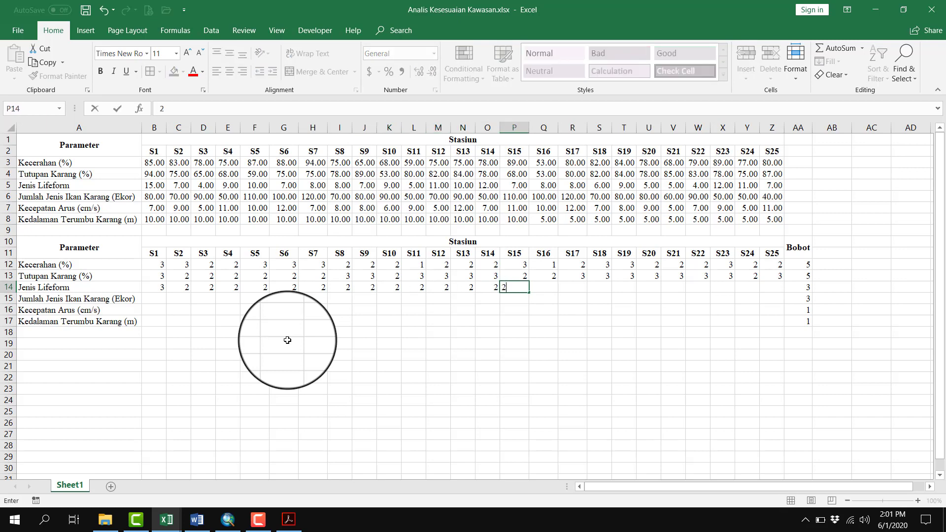
pyautogui.press('Tab')
pyautogui.press('Tab')
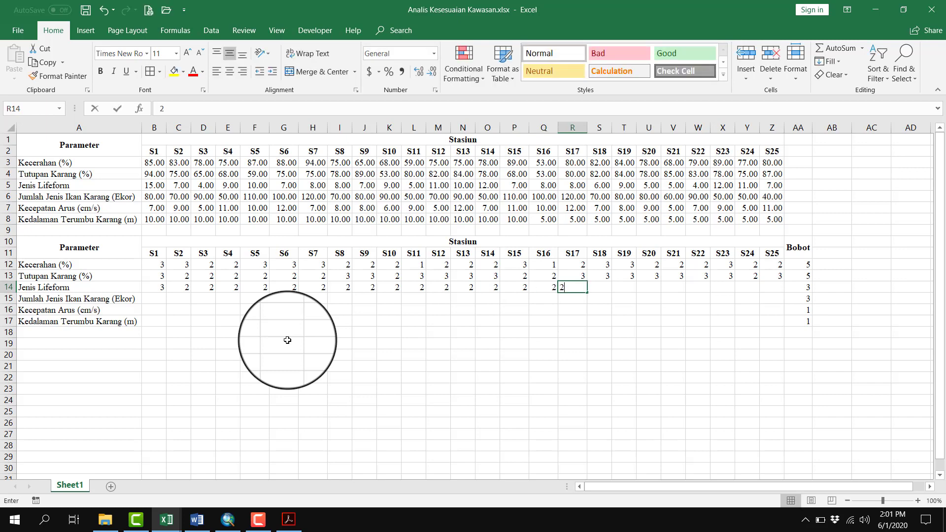
pyautogui.press('Tab')
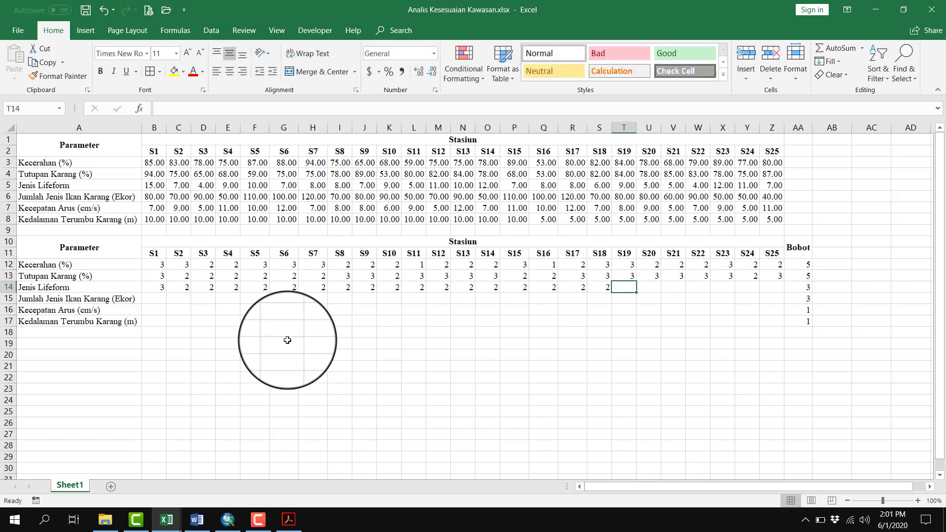
# Recheck the PDF ranges, correct S18's Jenis Lifeform score in S14 to 1, and enter 2 for S19 and 1 for S20 in T14:U14
pyautogui.hotkey('alt', 'Tab')
pyautogui.hotkey('alt', 'Tab')
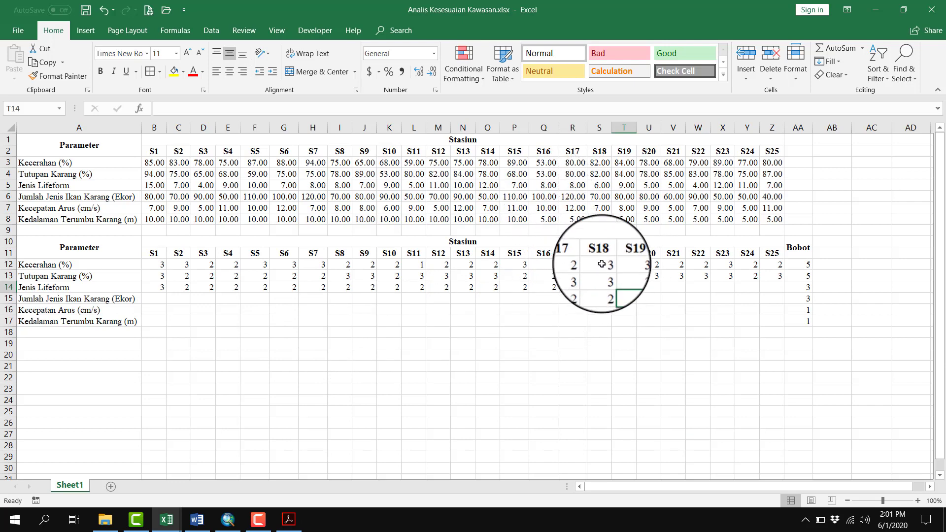
pyautogui.hotkey('alt', 'Tab')
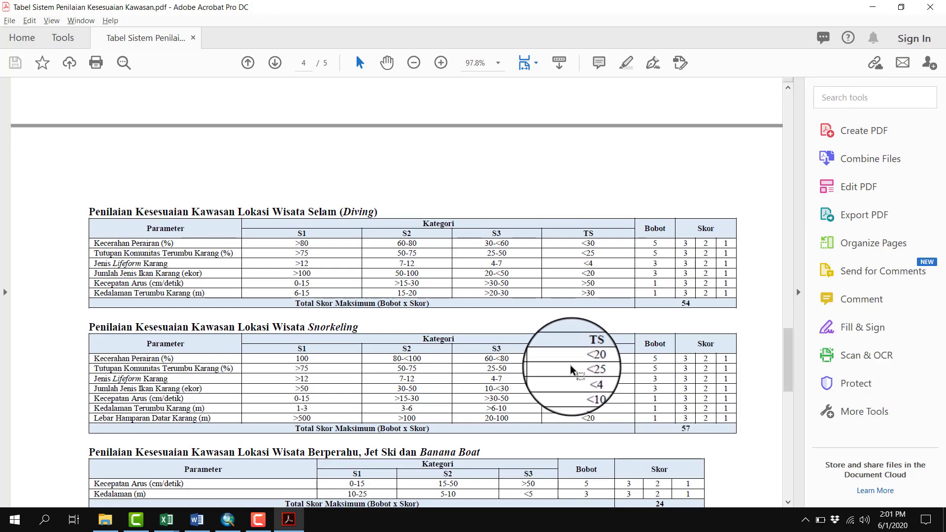
pyautogui.hotkey('alt', 'Tab')
pyautogui.write('1')
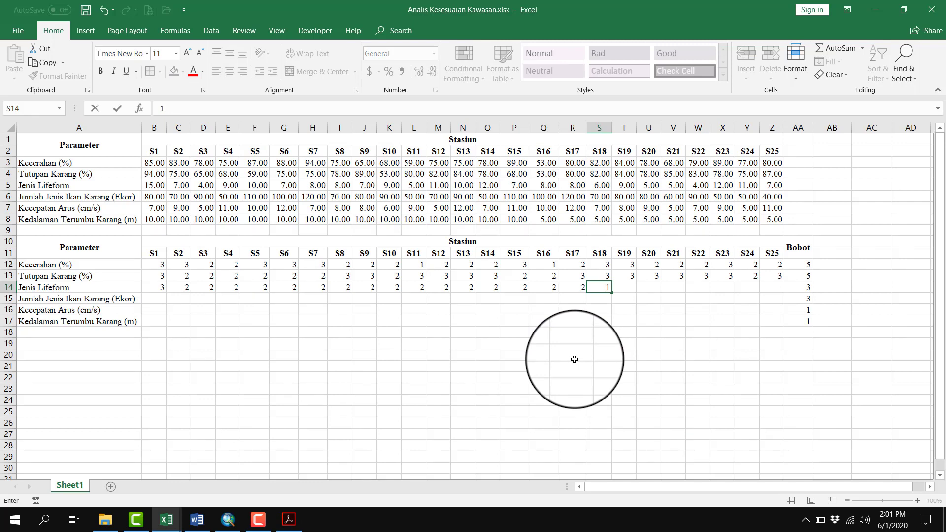
pyautogui.press('Tab')
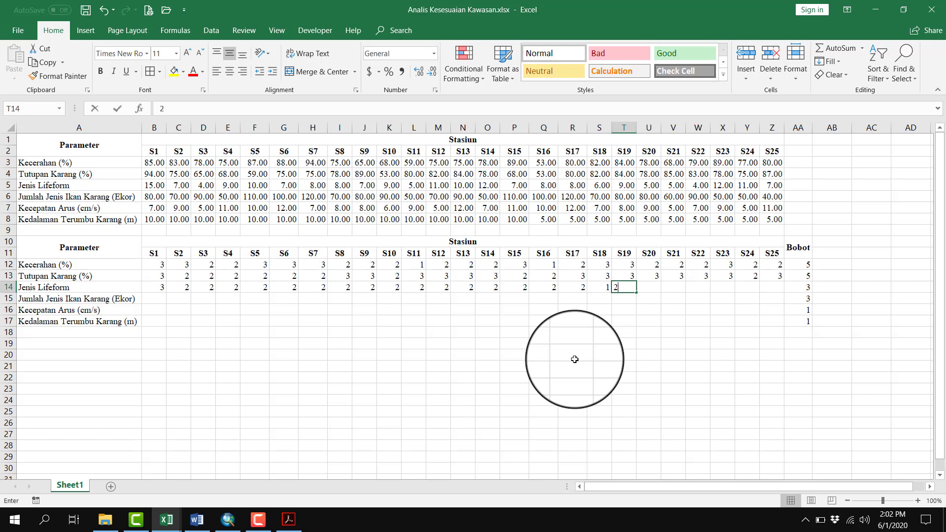
pyautogui.press('Tab')
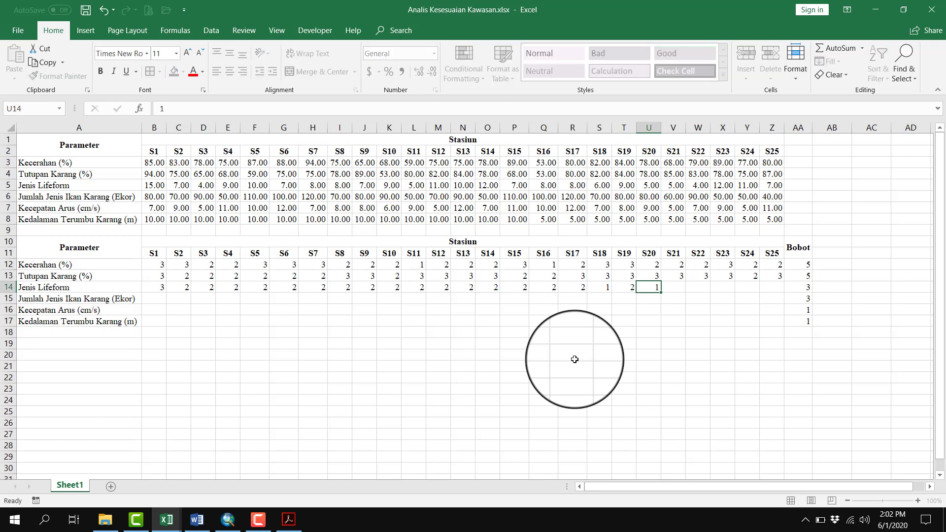
# Compare station S3's Jenis Lifeform value with the PDF's diving ranges and correct its score in D14 to 1
pyautogui.hotkey('alt', 'Tab')
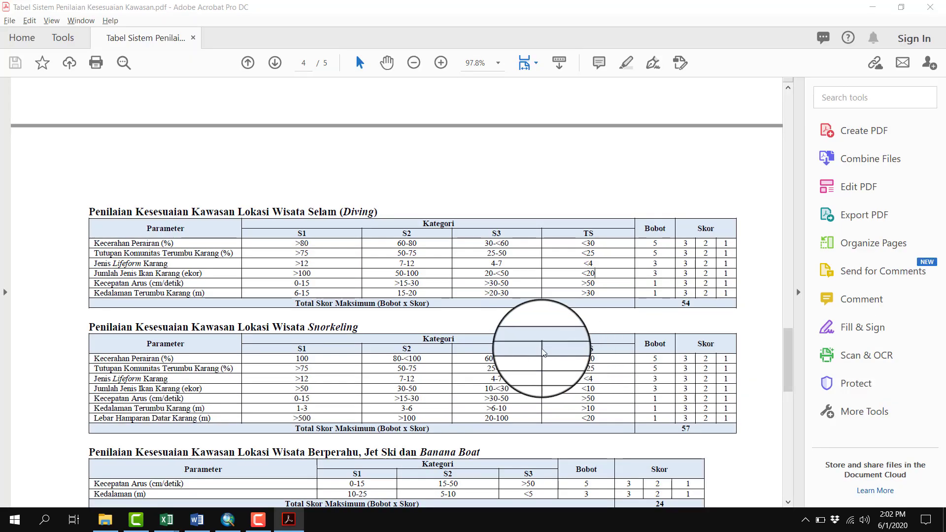
pyautogui.hotkey('alt', 'Tab')
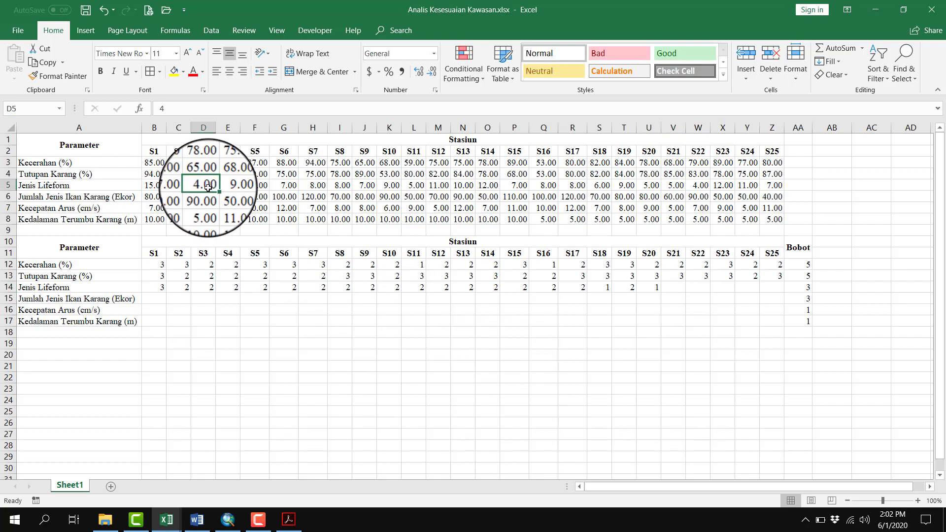
pyautogui.hotkey('alt', 'Tab')
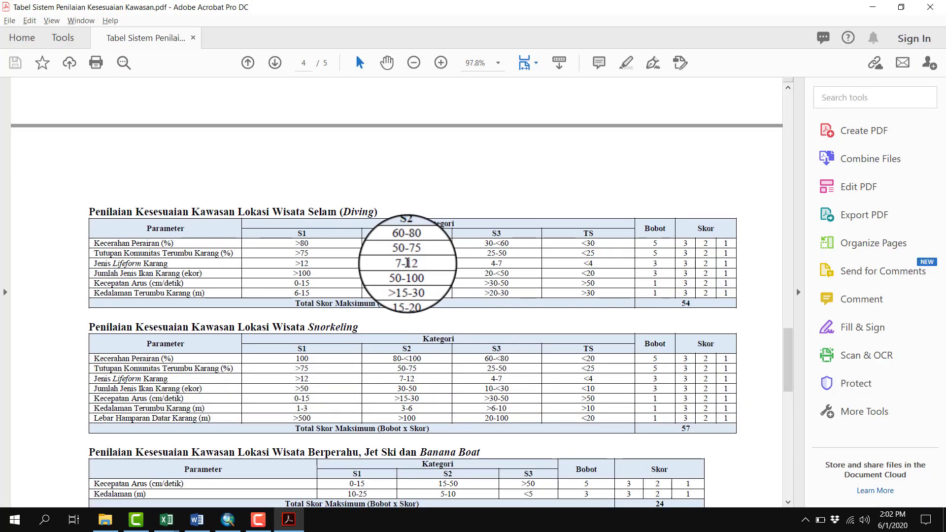
pyautogui.hotkey('alt', 'Tab')
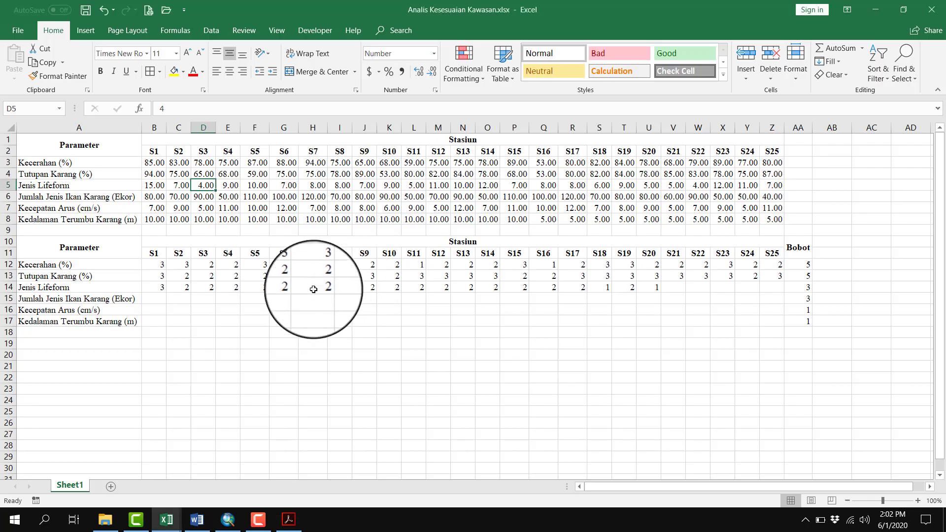
pyautogui.click(207, 288)
pyautogui.write('1')
pyautogui.hotkey('alt', 'Tab')
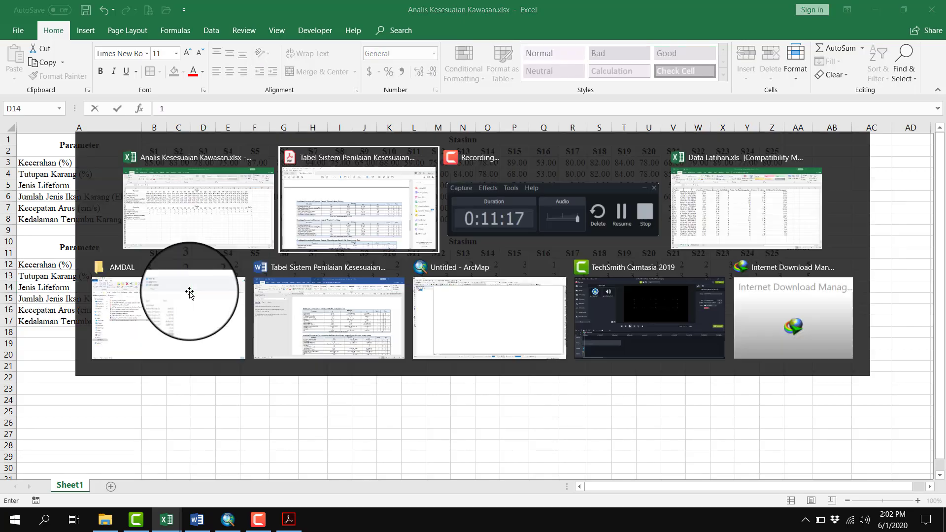
pyautogui.hotkey('alt', 'Tab')
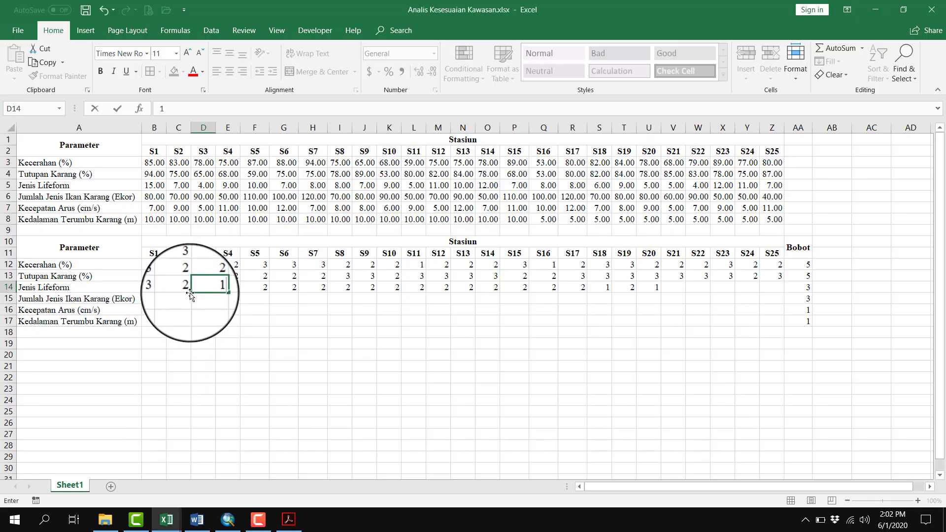
pyautogui.press('Tab')
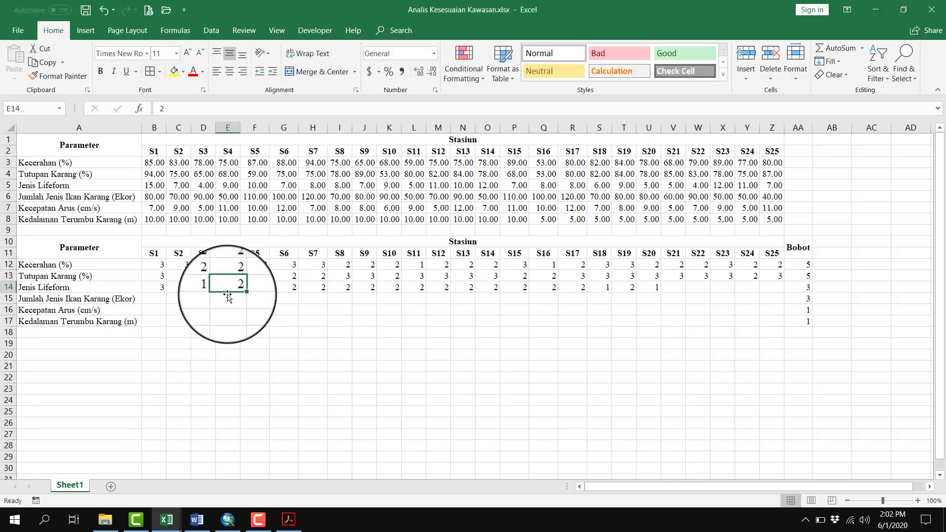
# Review the Jenis Lifeform scores from S4 onward and correct station S11's score in L14 to 1
pyautogui.press('Tab')
pyautogui.press('Tab')
pyautogui.press('Tab')
pyautogui.press('Tab')
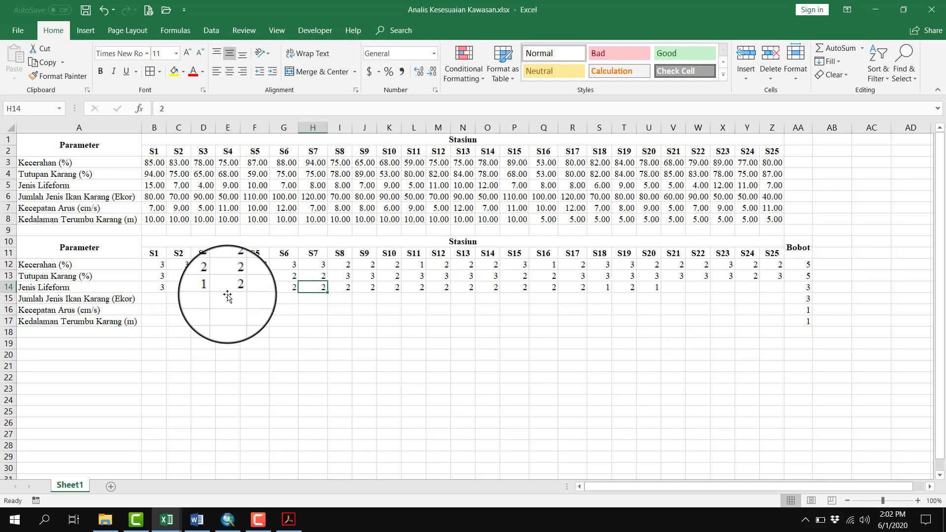
pyautogui.press('Tab')
pyautogui.press('Tab')
pyautogui.press('Tab')
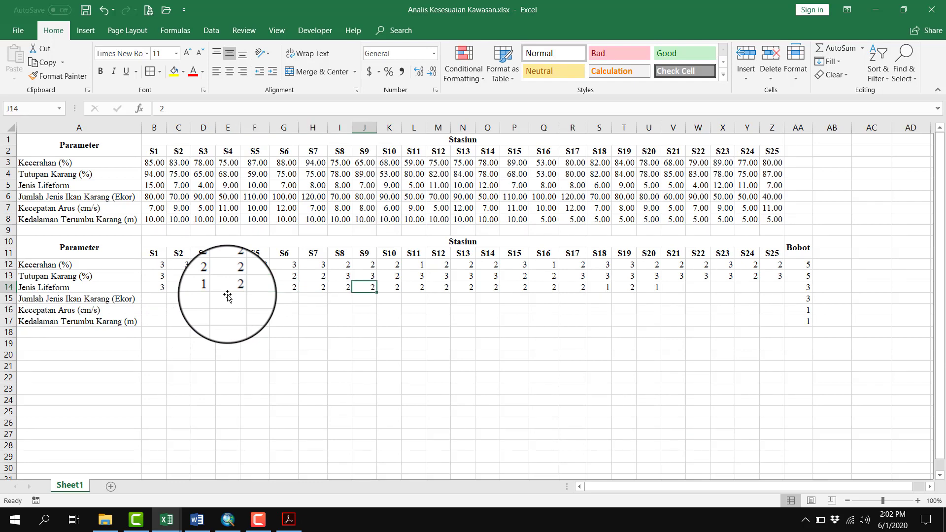
pyautogui.write('1')
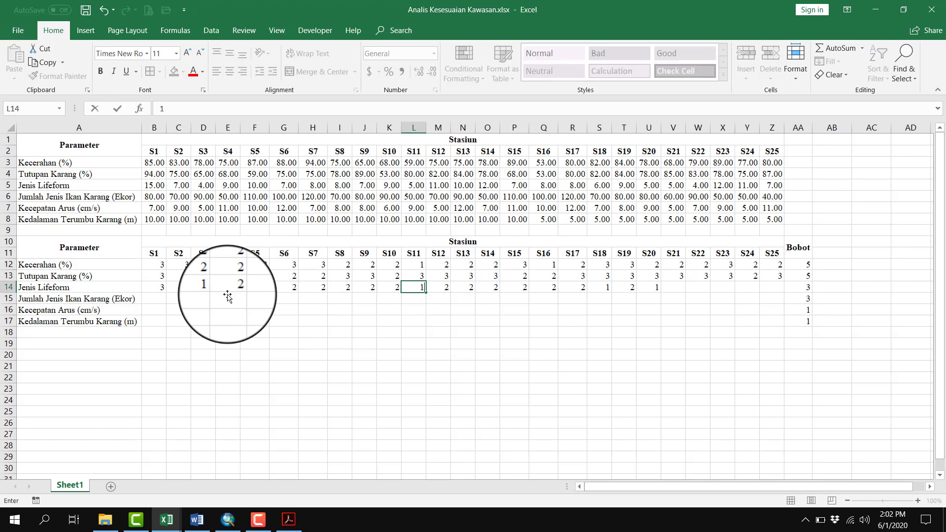
pyautogui.press('Tab')
pyautogui.press('Tab')
pyautogui.press('Tab')
pyautogui.press('Tab')
# Review the remaining Jenis Lifeform scores up to S20 and enter 1 for station S21 in V14
pyautogui.press('Tab')
pyautogui.press('Tab')
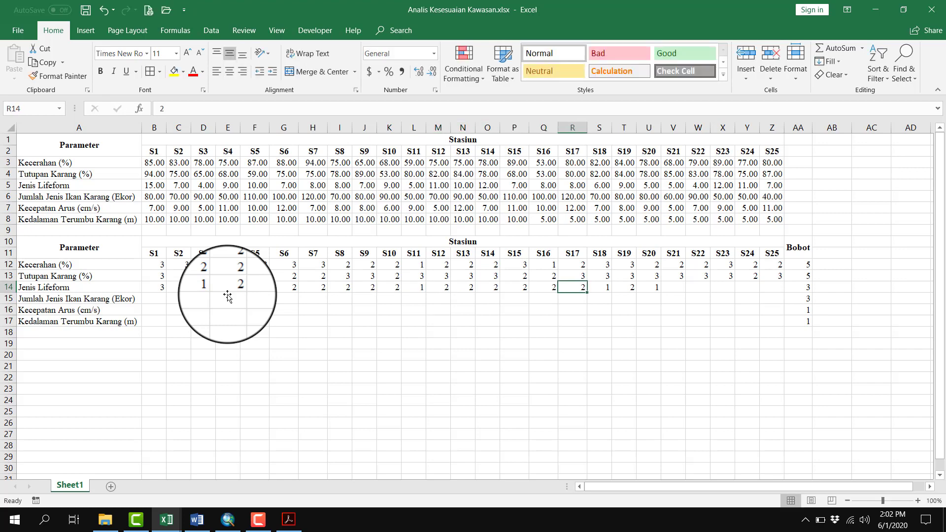
pyautogui.press('Tab')
pyautogui.press('Tab')
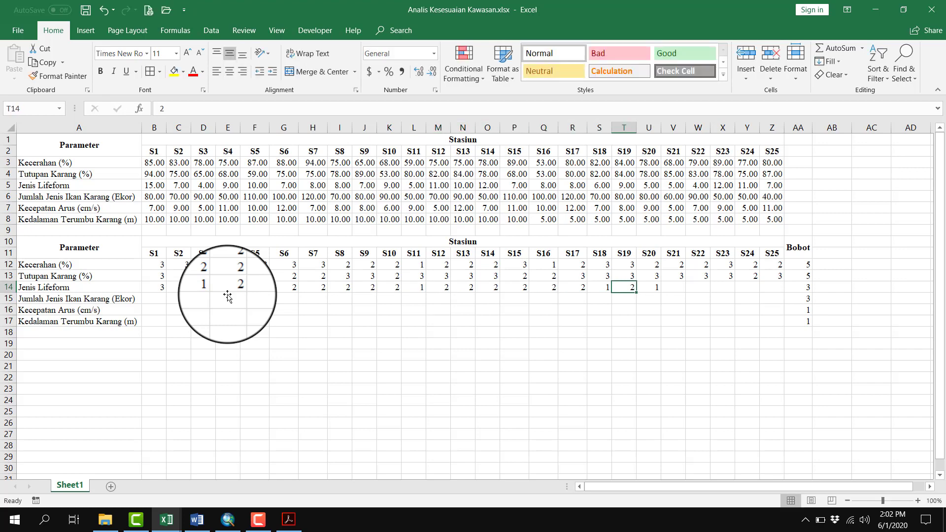
pyautogui.press('Tab')
pyautogui.press('Tab')
pyautogui.write('1')
pyautogui.press('Tab')
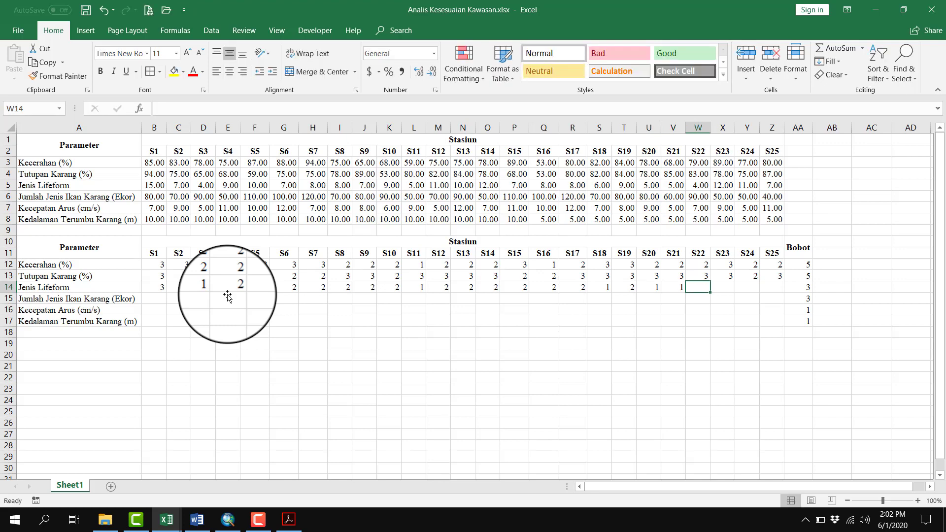
# Enter the remaining Jenis Lifeform scores in W14:Z14: 1 for S22 and 2 for each of S23 to S25
pyautogui.write('1')
pyautogui.press('Tab')
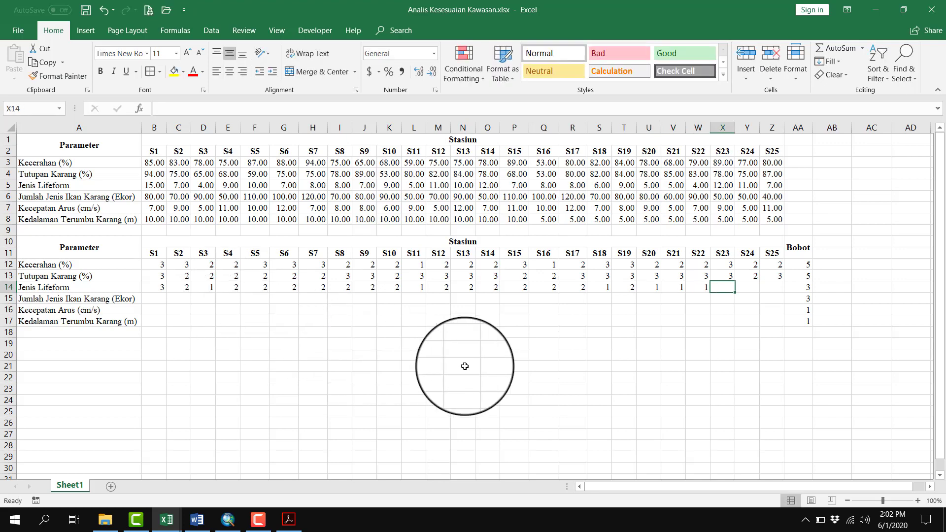
pyautogui.write('2')
pyautogui.press('Tab')
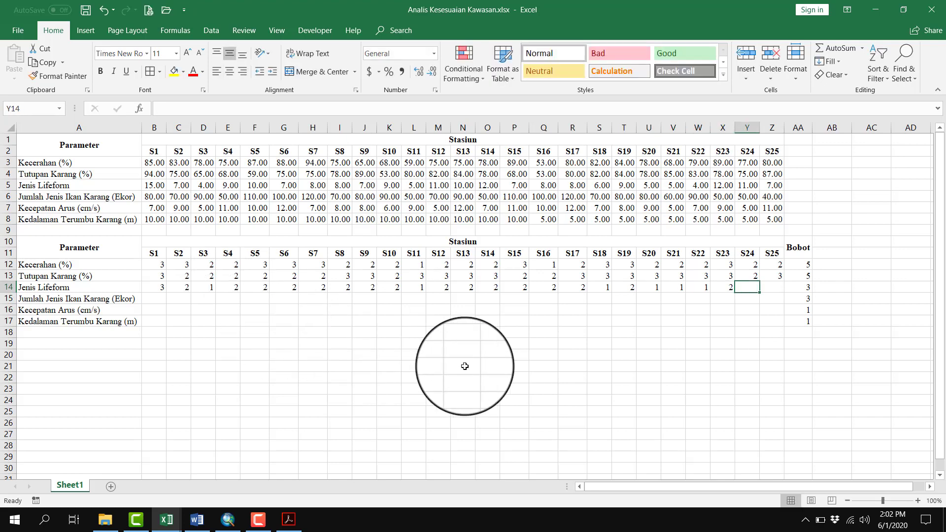
pyautogui.write('2')
pyautogui.press('Tab')
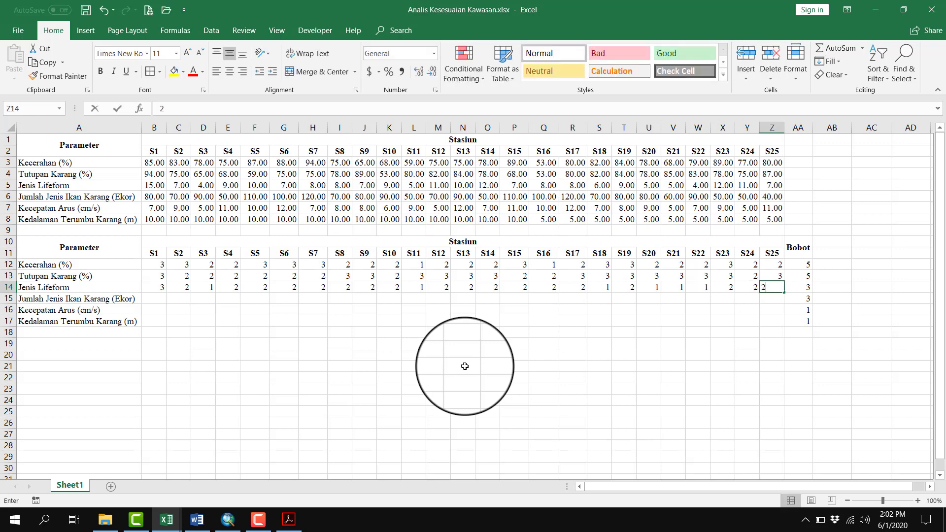
pyautogui.write('2')
pyautogui.press('Tab')
# Compare the Jumlah Jenis Ikan Karang values in row 6 with the PDF's diving ranges for that parameter
pyautogui.click(146, 300)
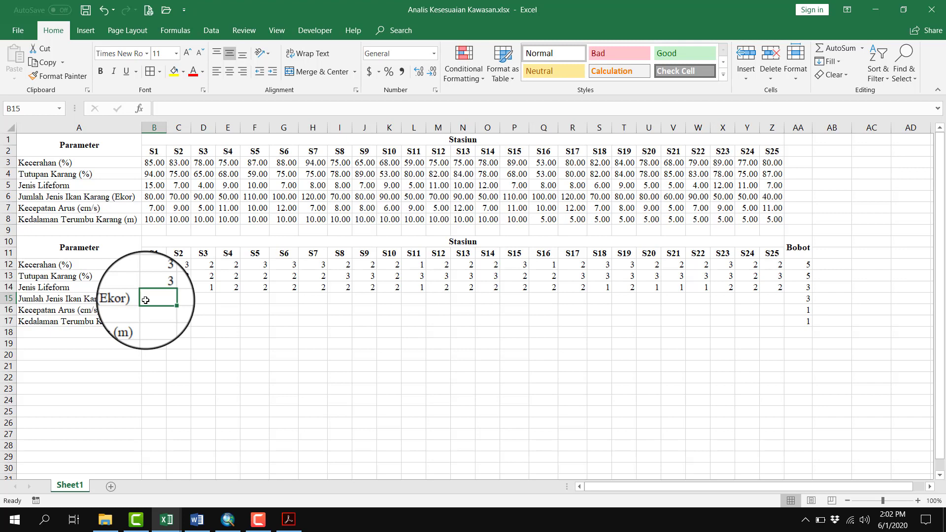
pyautogui.click(12, 195)
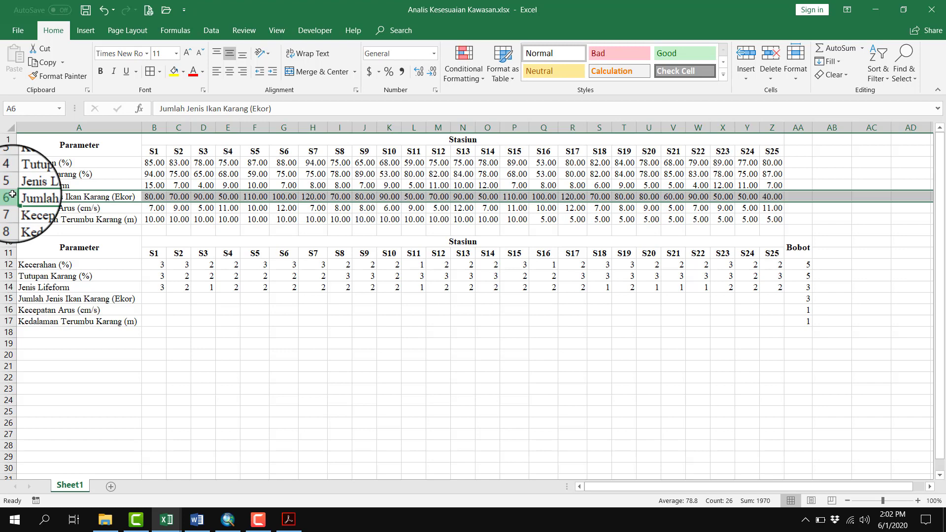
pyautogui.click(155, 298)
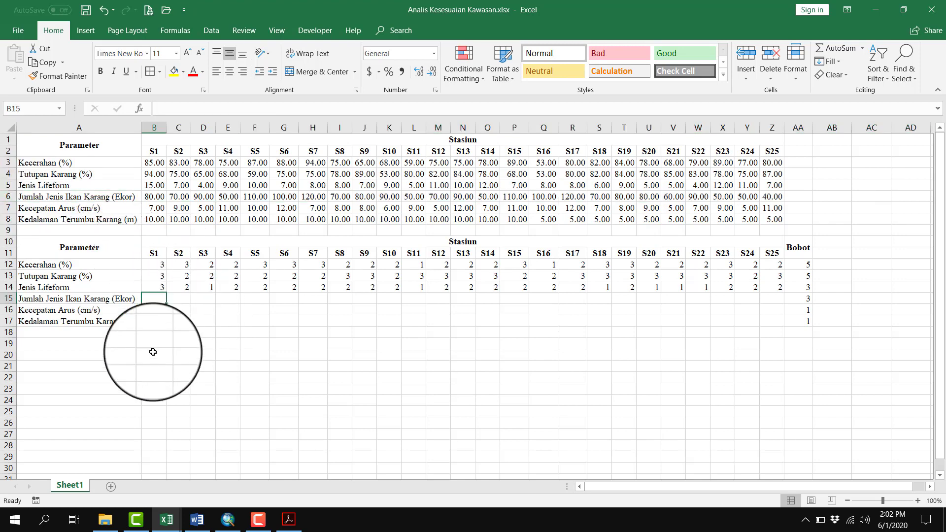
pyautogui.hotkey('alt', 'Tab')
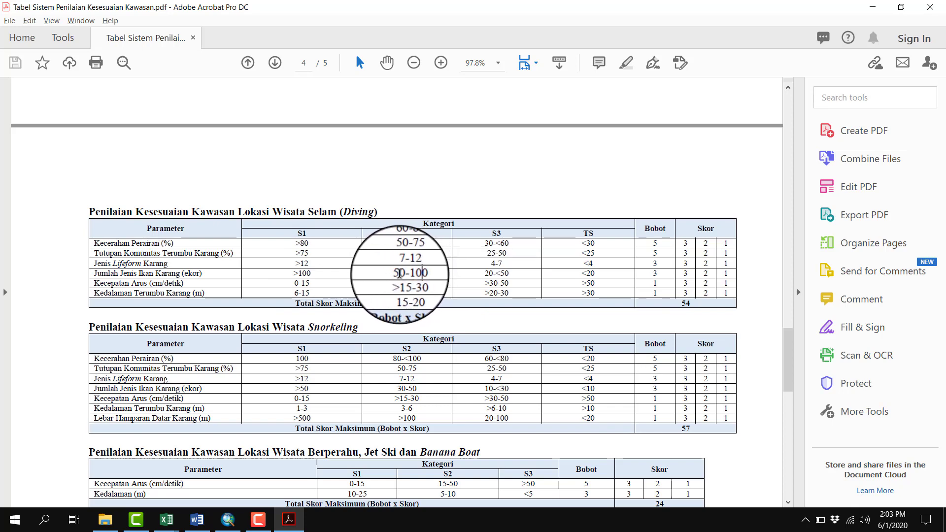
pyautogui.moveTo(412, 274); pyautogui.dragTo(427, 274)
pyautogui.click(426, 275)
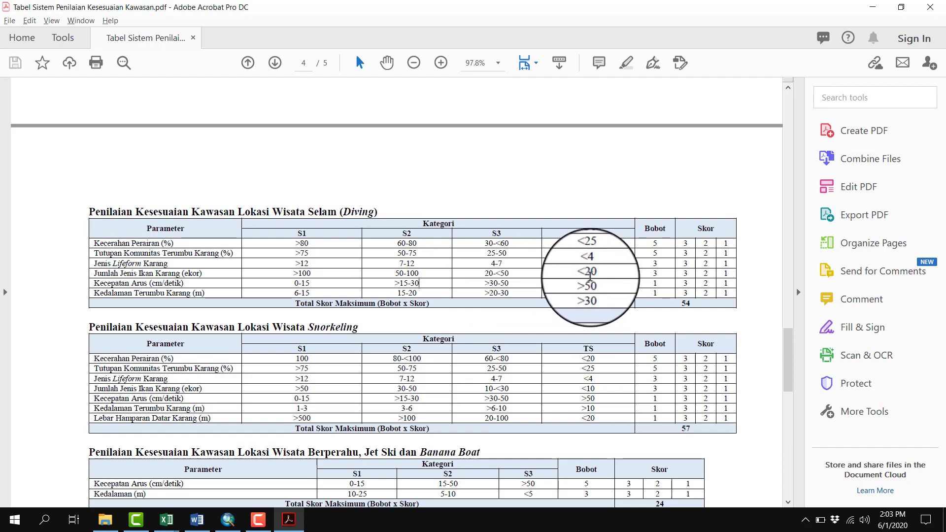
pyautogui.hotkey('alt', 'Tab')
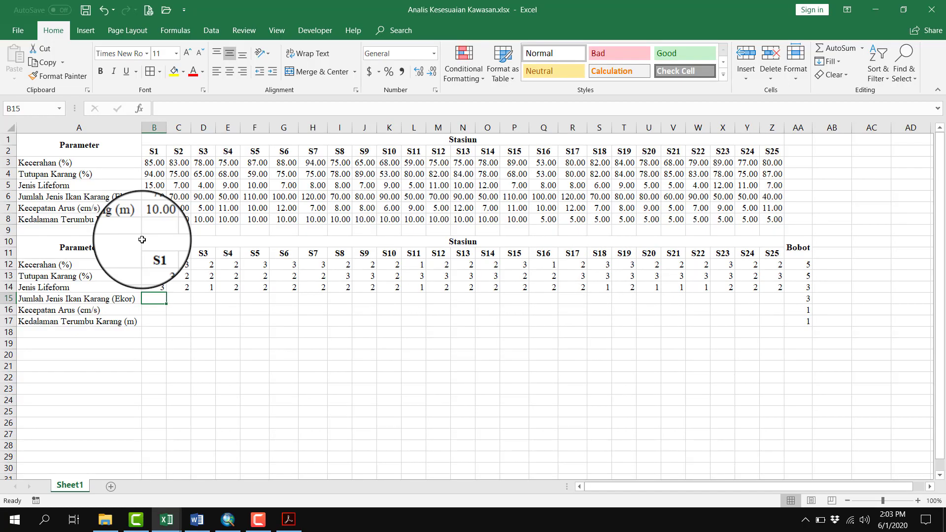
# Enter a Jumlah Jenis Ikan Karang score of 2 for each of stations S1 to S4 in B15:E15
pyautogui.click(11, 198)
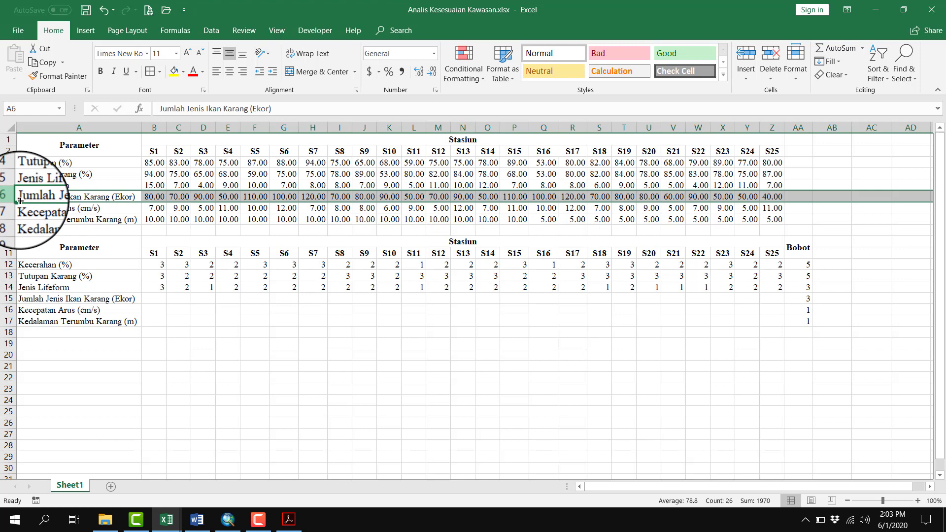
pyautogui.click(161, 300)
pyautogui.write('2')
pyautogui.press('Tab')
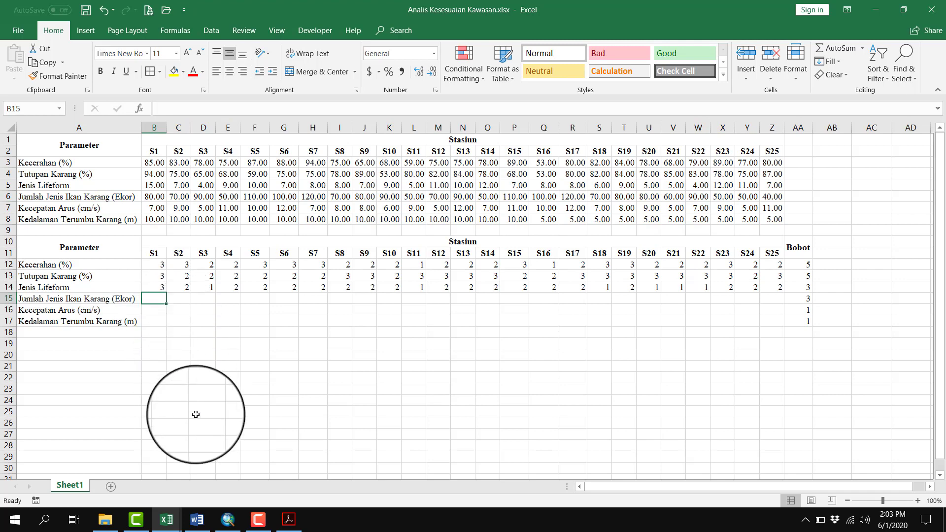
pyautogui.write('2')
pyautogui.press('Tab')
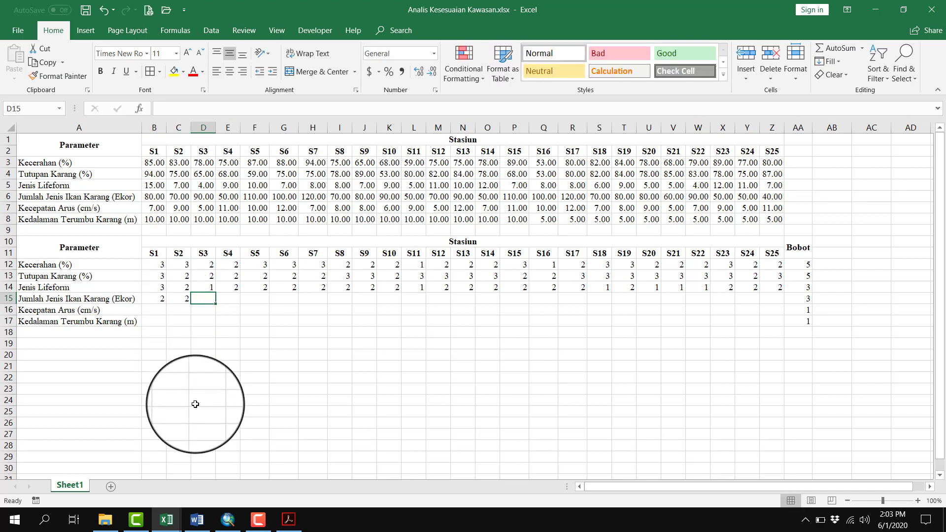
pyautogui.write('2')
pyautogui.press('Tab')
pyautogui.write('2')
pyautogui.press('Tab')
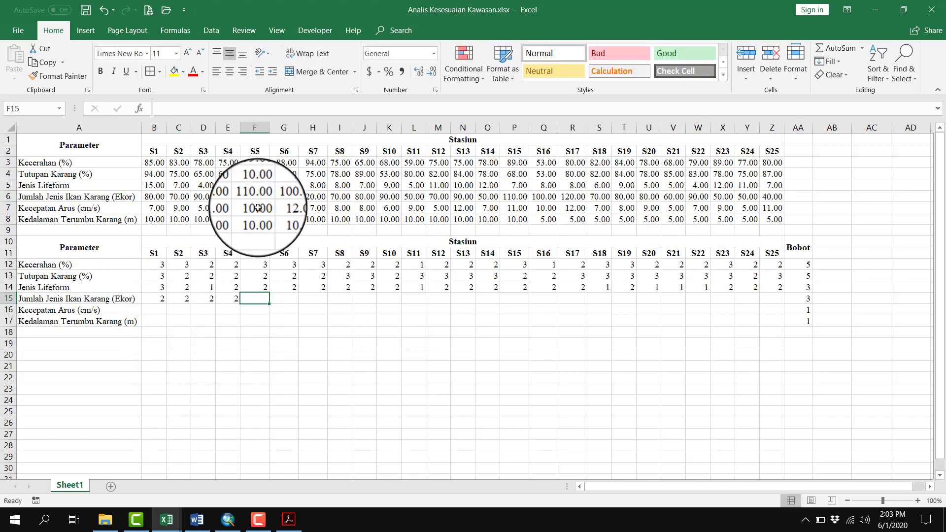
# Score Jumlah Jenis Ikan Karang for S5 to S8 in F15:I15 as 3, 2, 3 and 2, rechecking the PDF's diving ranges
pyautogui.write('3')
pyautogui.press('Tab')
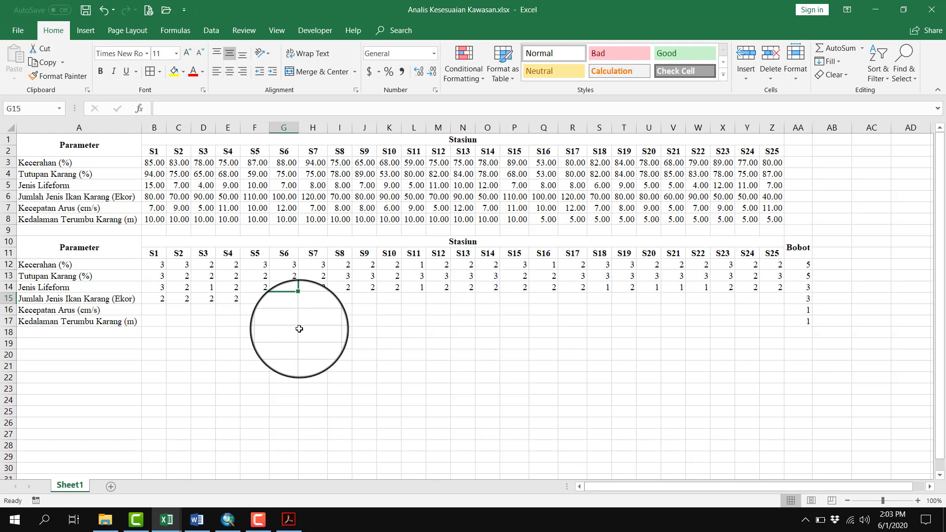
pyautogui.write('3')
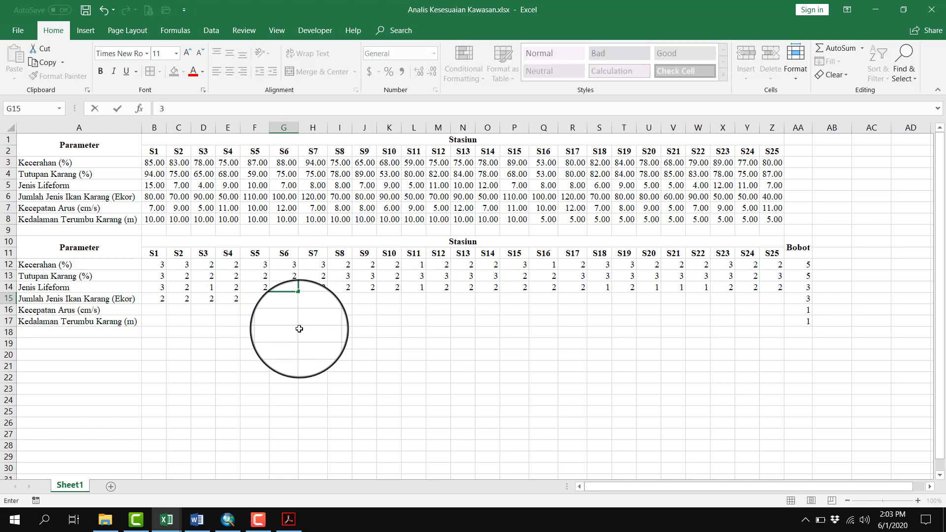
pyautogui.press('Tab')
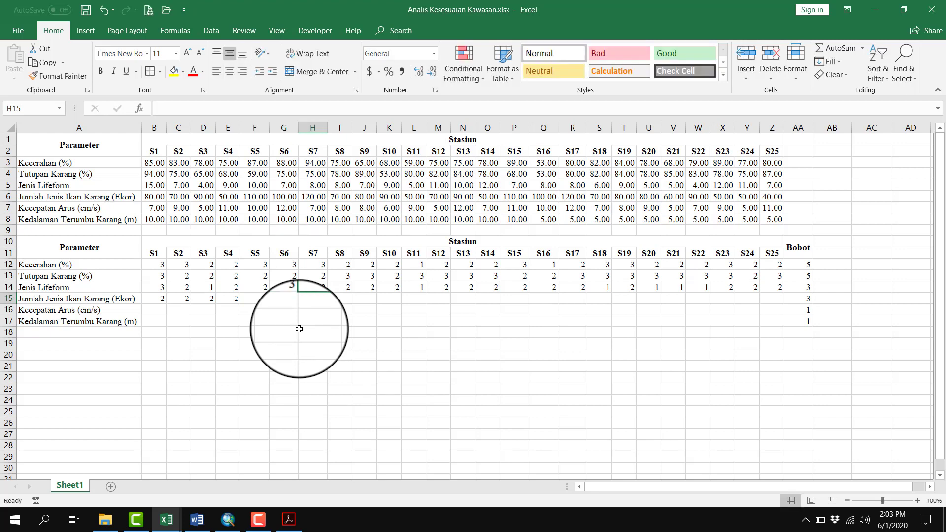
pyautogui.hotkey('alt', 'Tab')
pyautogui.hotkey('alt', 'Tab')
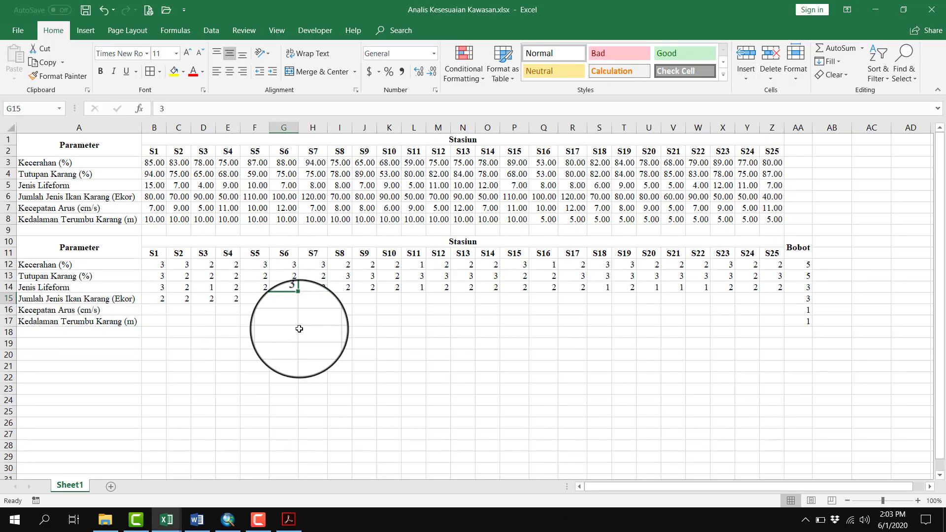
pyautogui.press('Tab')
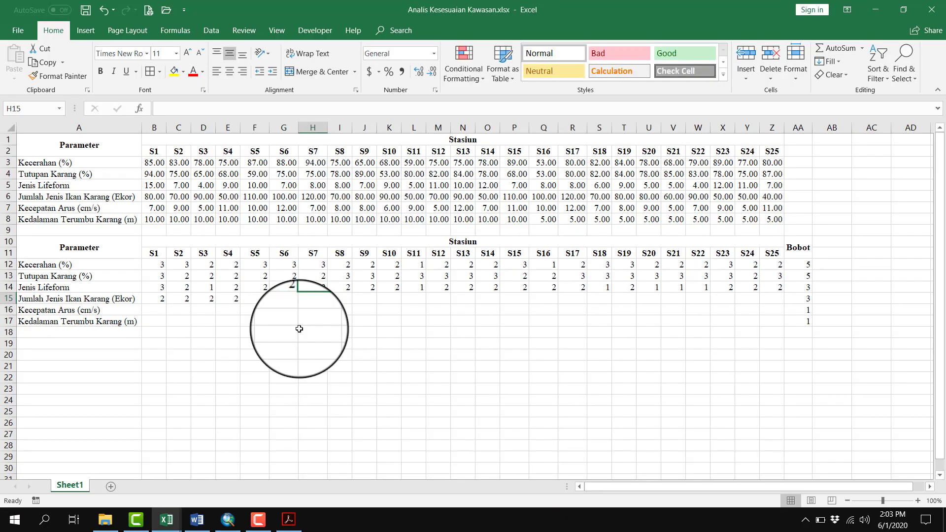
pyautogui.press('Tab')
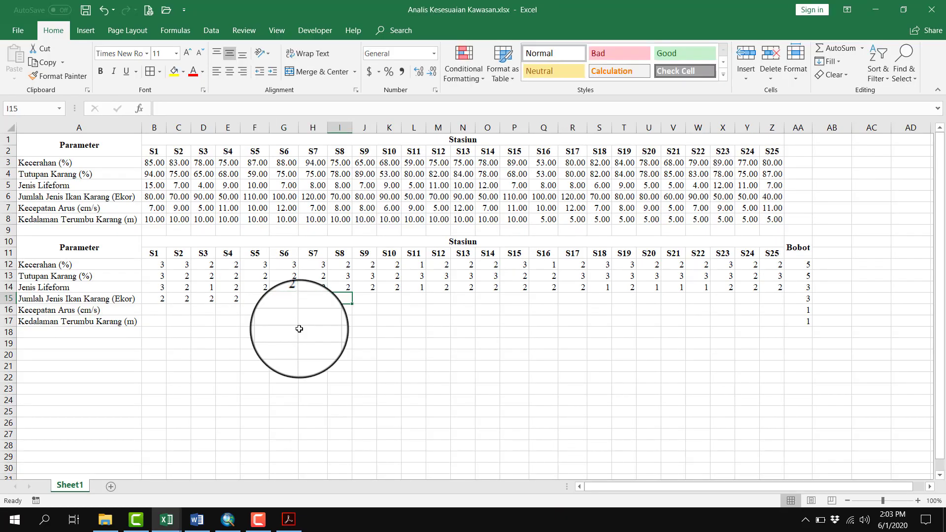
pyautogui.hotkey('alt', 'Tab')
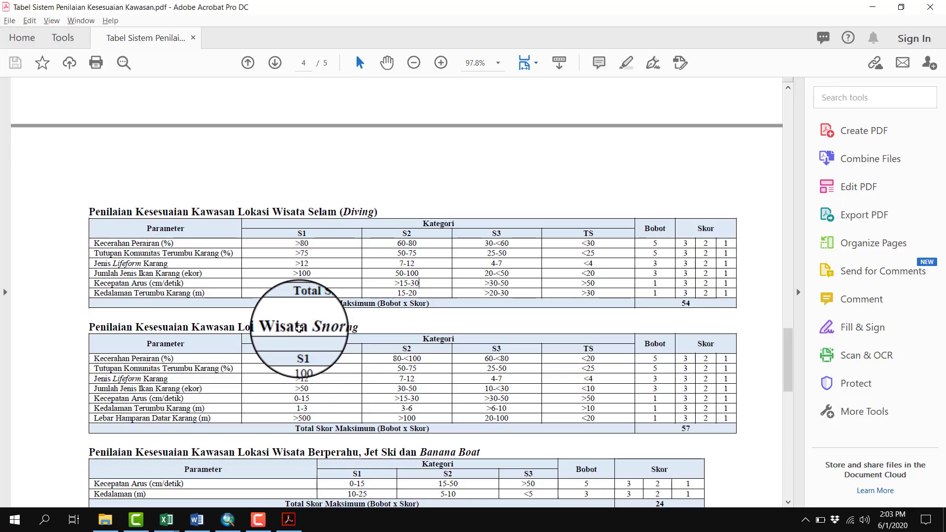
pyautogui.hotkey('alt', 'Tab')
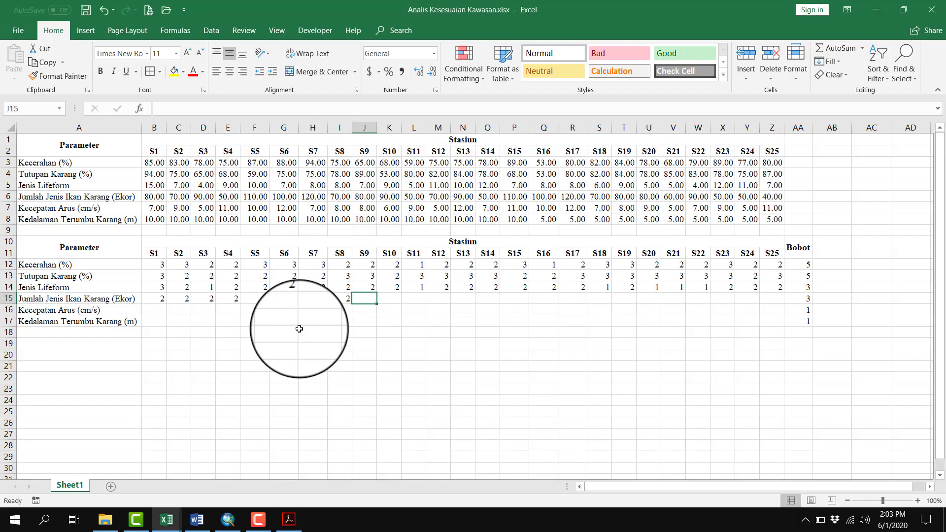
# Enter a Jumlah Jenis Ikan Karang score of 2 for each of stations S9 to S14 in J15:O15
pyautogui.click(370, 197)
pyautogui.click(366, 298)
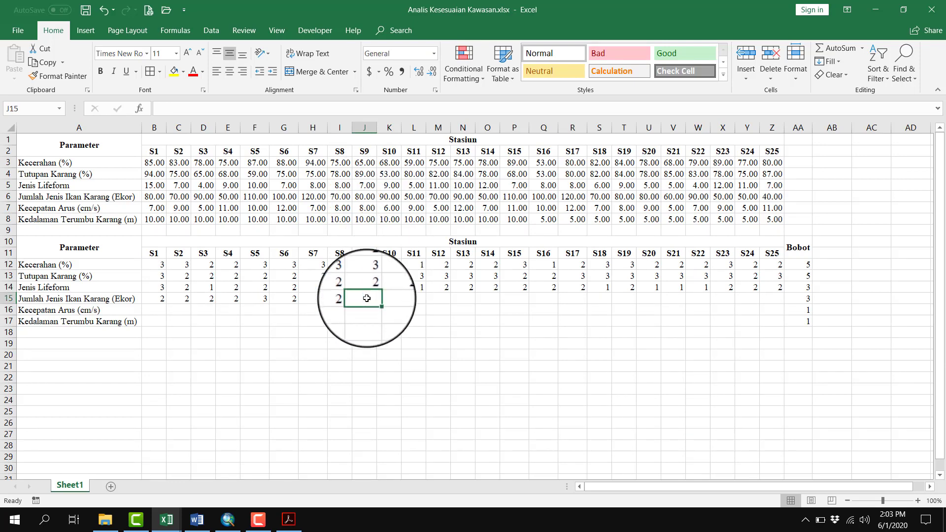
pyautogui.write('2')
pyautogui.press('Tab')
pyautogui.write('2')
pyautogui.press('Tab')
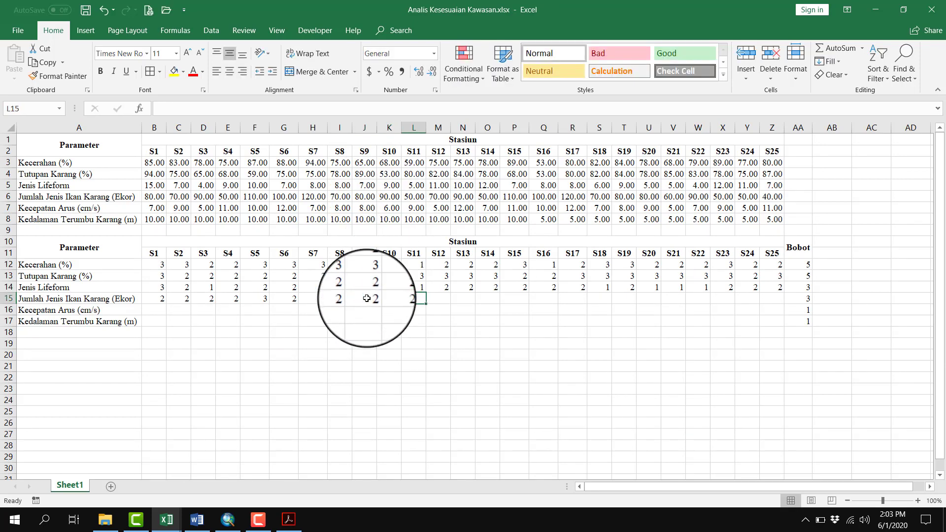
pyautogui.write('2')
pyautogui.press('Tab')
pyautogui.write('2')
pyautogui.press('Tab')
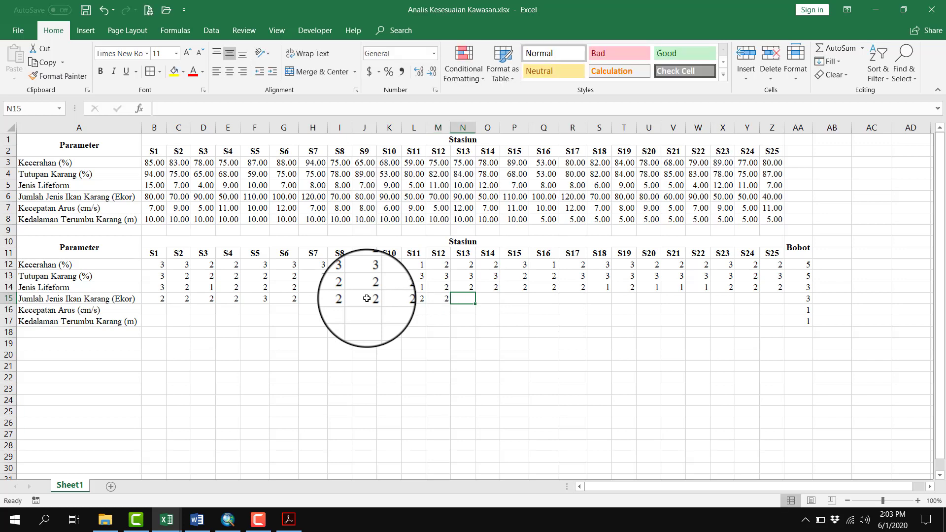
pyautogui.press('Tab')
pyautogui.write('2')
pyautogui.press('Tab')
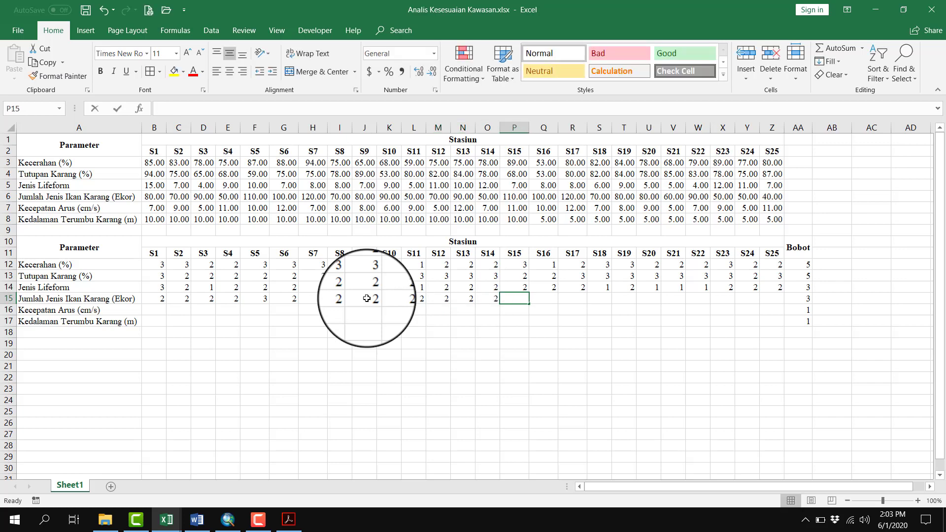
# Enter the Jumlah Jenis Ikan Karang scores 3, 2, 3, 2 and 2 for stations S15 to S19 in P15:T15
pyautogui.write('3')
pyautogui.press('Tab')
pyautogui.write('2')
pyautogui.press('Tab')
pyautogui.write('3')
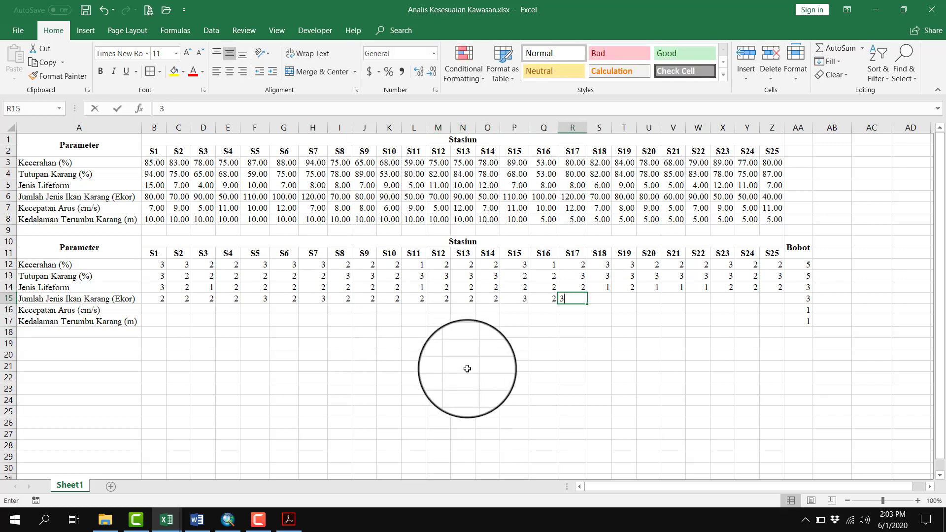
pyautogui.press('Tab')
pyautogui.write('2')
pyautogui.press('Tab')
pyautogui.write('2')
pyautogui.press('Tab')
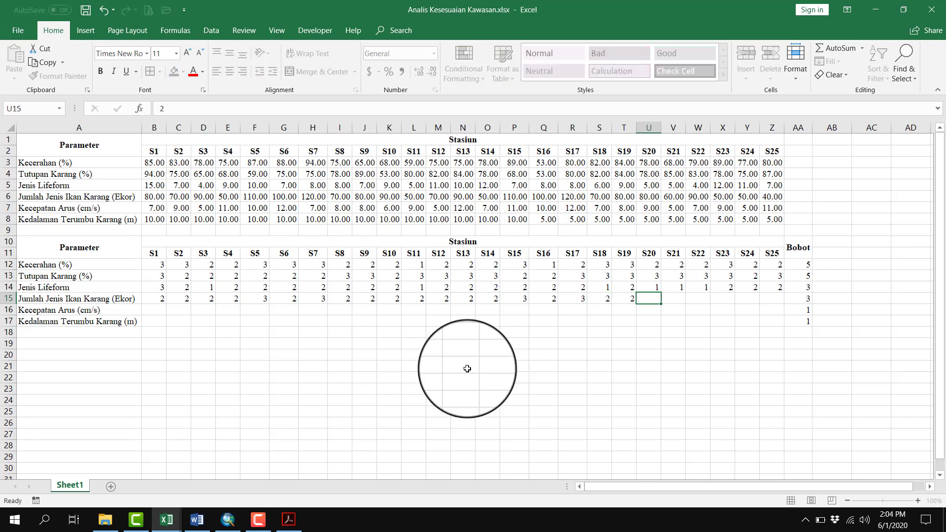
# Enter fish-count scores of 2 for S20 to S24 in U15:Y15, recheck the PDF ranges, and enter 1 for S25 in Z15
pyautogui.write('2')
pyautogui.press('Tab')
pyautogui.write('2')
pyautogui.press('Tab')
pyautogui.write('2')
pyautogui.press('Tab')
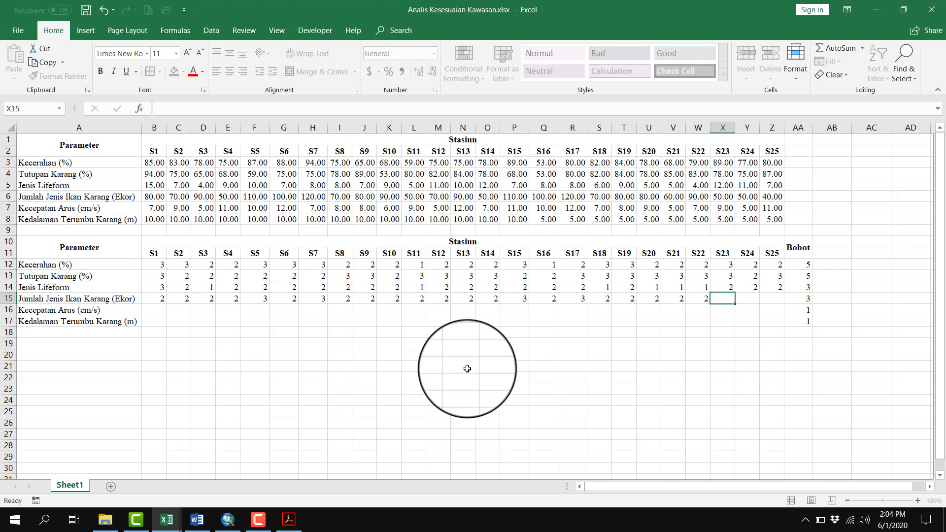
pyautogui.write('2')
pyautogui.press('Tab')
pyautogui.hotkey('alt', 'Tab')
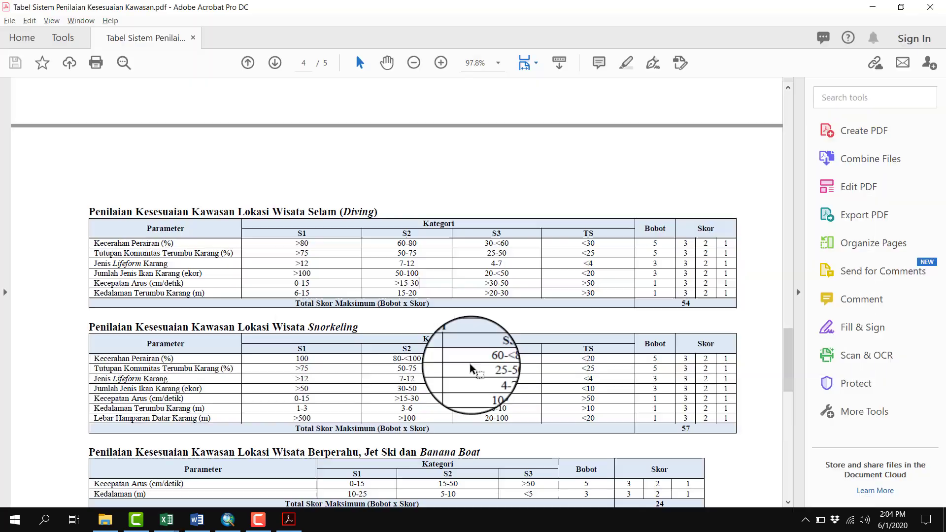
pyautogui.hotkey('alt', 'Tab')
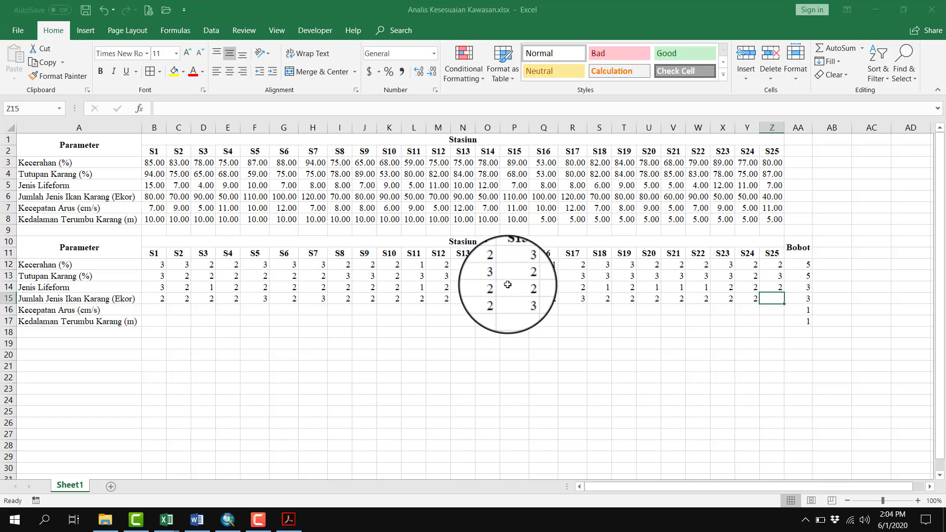
pyautogui.write('1')
pyautogui.press('Return')
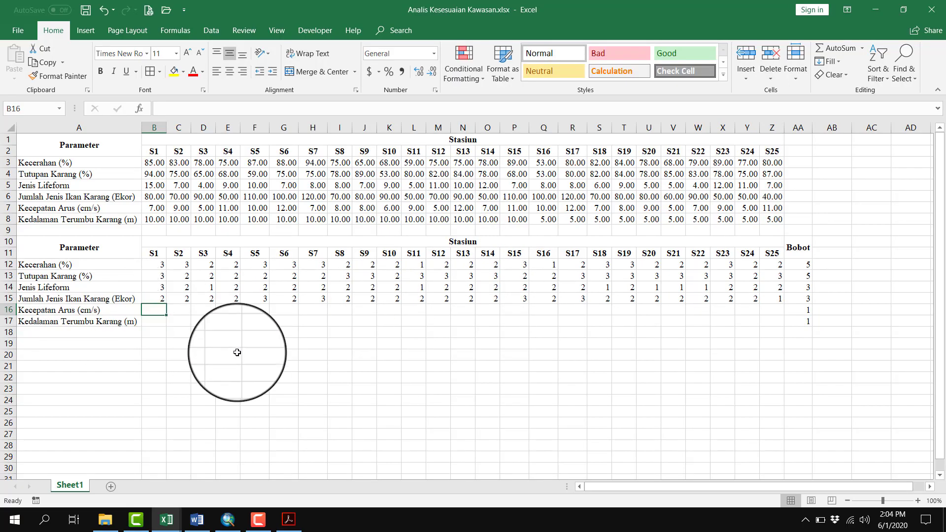
# Check the PDF's diving ranges for Kecepatan Arus against row 7, and enter a score of 3 for S1 to S4 in B16:E16
pyautogui.click(8, 208)
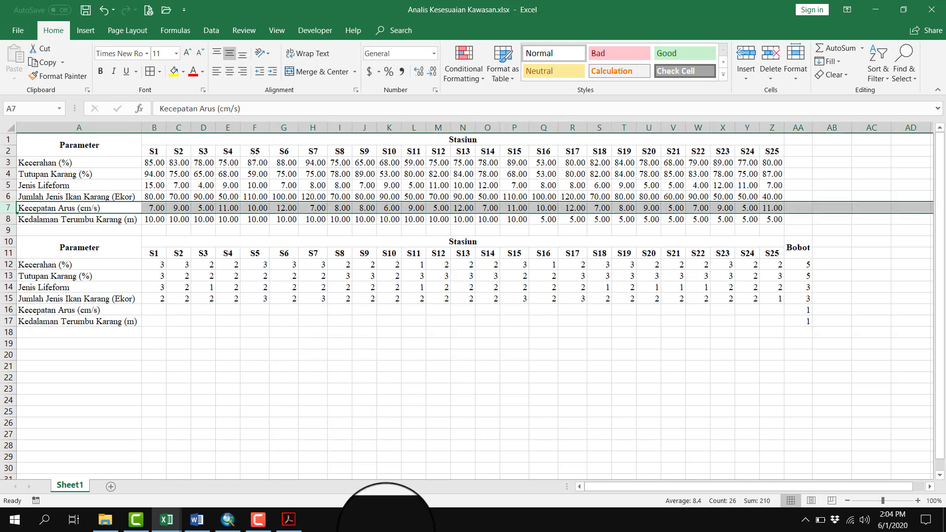
pyautogui.click(289, 519)
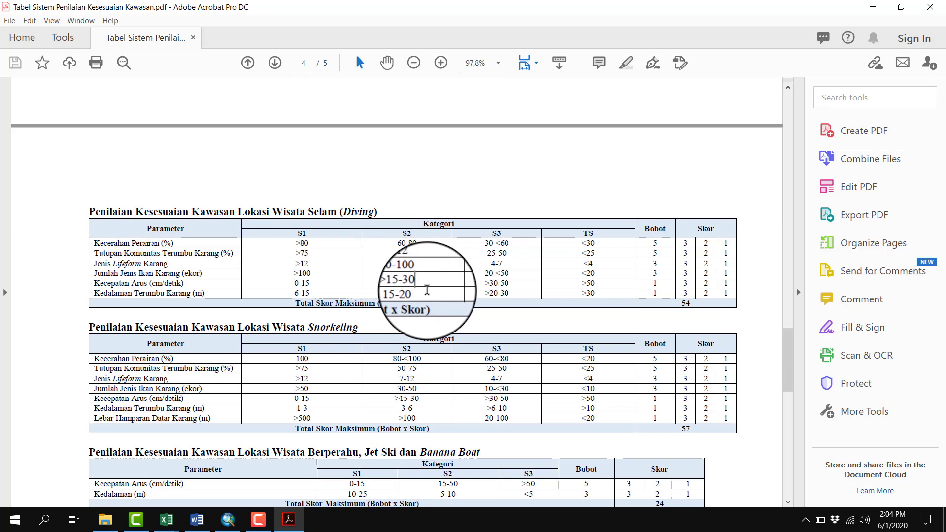
pyautogui.hotkey('alt', 'Tab')
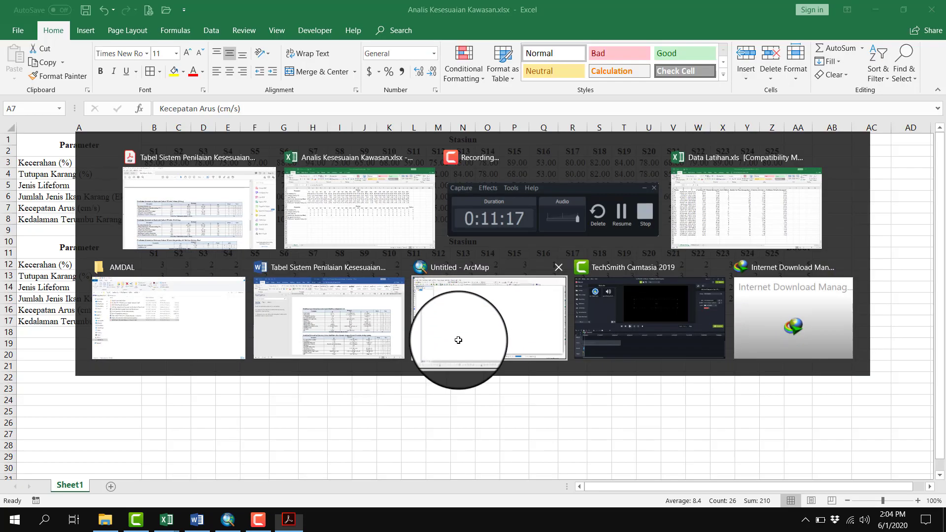
pyautogui.hotkey('alt', 'Tab')
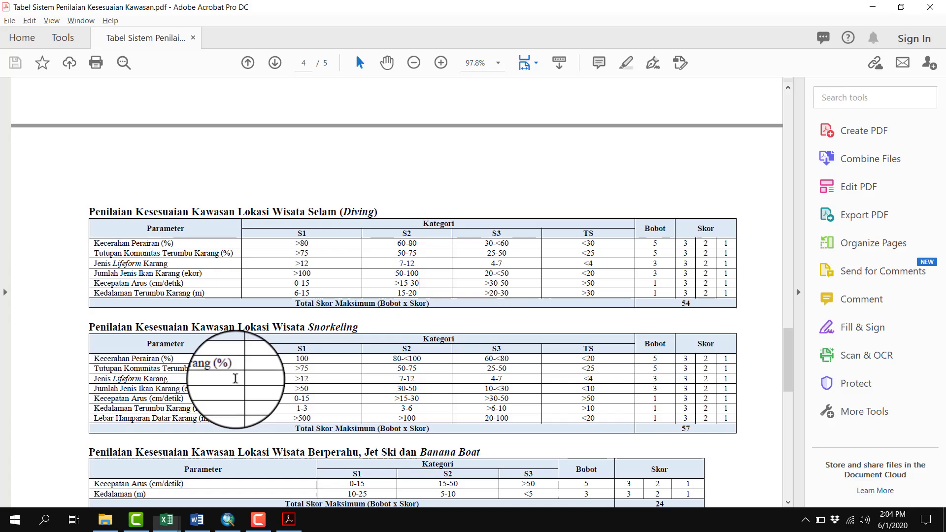
pyautogui.hotkey('alt', 'Tab')
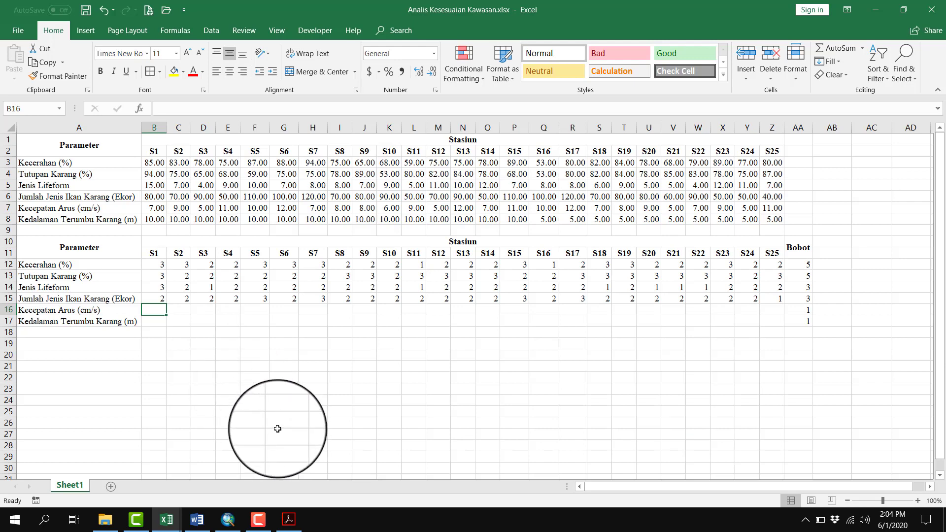
pyautogui.write('3')
pyautogui.press('Tab')
pyautogui.write('3')
pyautogui.press('Tab')
pyautogui.write('3')
pyautogui.press('Tab')
# Enter a Kecepatan Arus score of 3 for each of stations S5 to S9 in F16:J16
pyautogui.write('3')
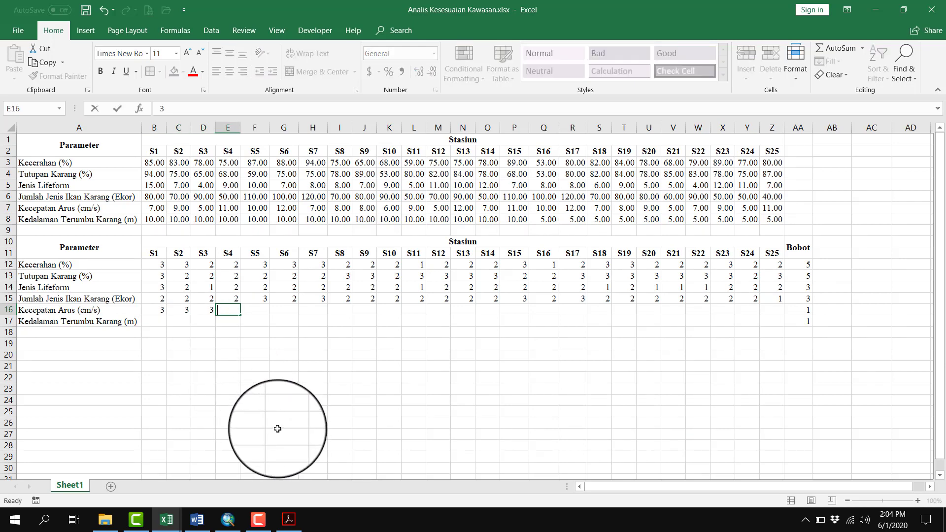
pyautogui.press('Tab')
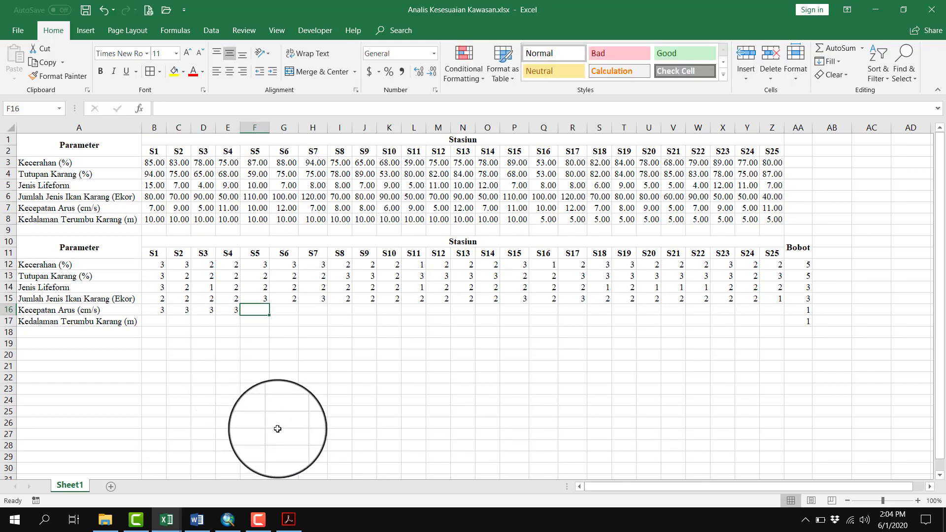
pyautogui.write('3')
pyautogui.press('Tab')
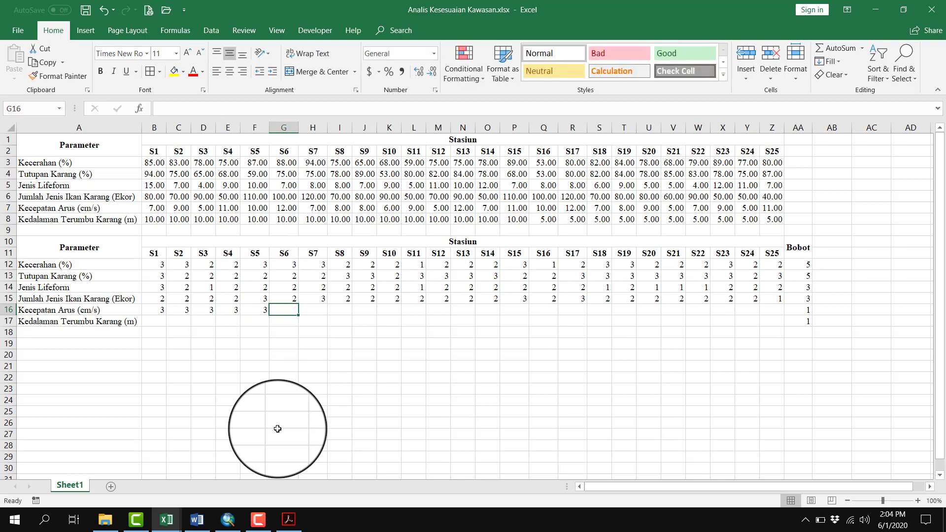
pyautogui.write('3')
pyautogui.press('Tab')
pyautogui.write('3')
pyautogui.press('Tab')
pyautogui.write('3')
# Enter a Kecepatan Arus score of 3 for each of stations S10 to S13 in K16:N16
pyautogui.press('Tab')
pyautogui.write('3')
pyautogui.press('Tab')
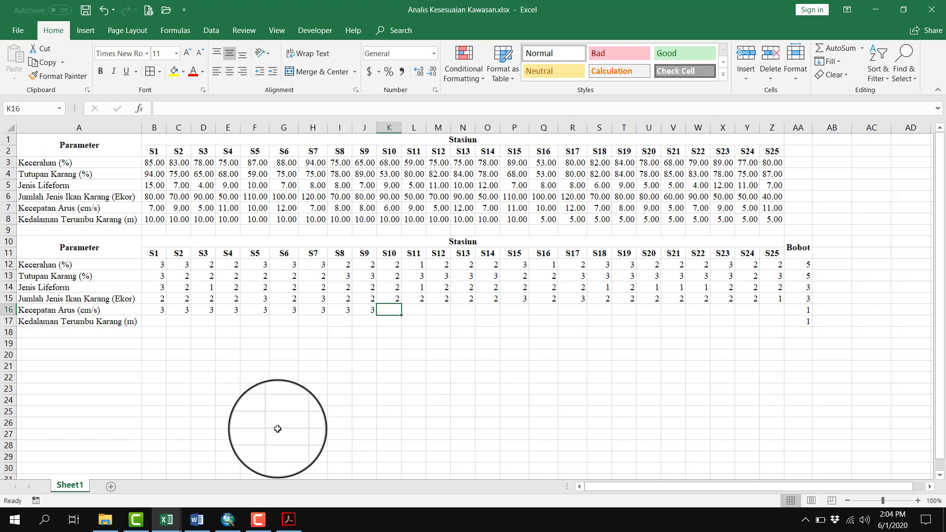
pyautogui.write('3')
pyautogui.press('Tab')
pyautogui.write('3')
pyautogui.press('Tab')
pyautogui.write('3')
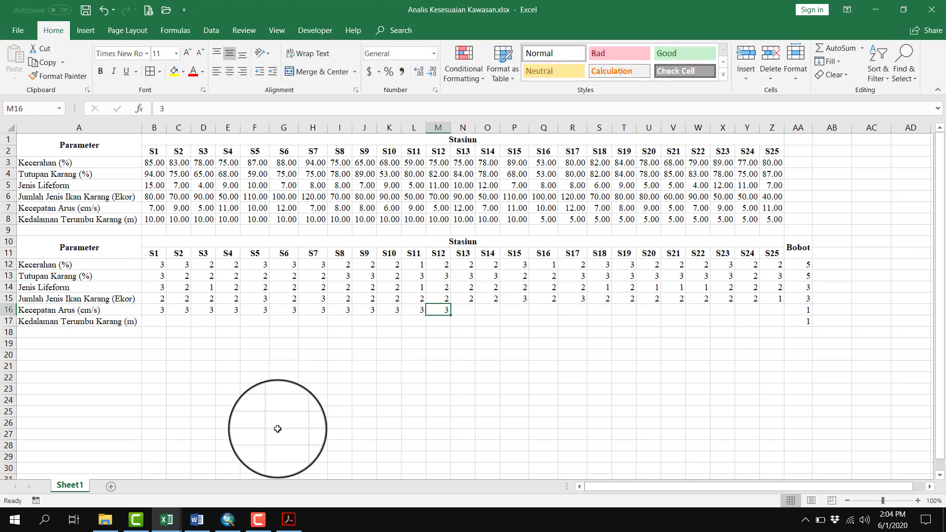
pyautogui.press('Tab')
pyautogui.write('3')
pyautogui.press('Tab')
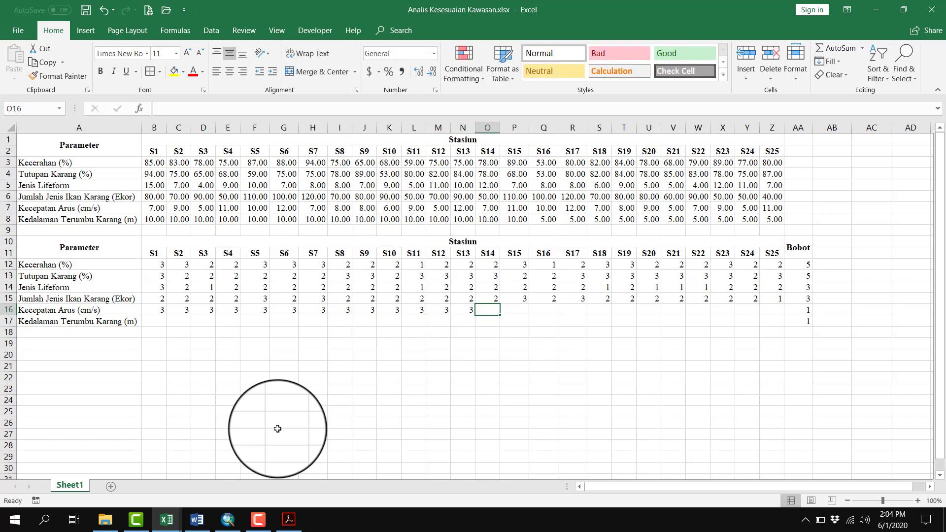
# Recheck the PDF's diving ranges and enter Kecepatan Arus scores of 3 for stations S14 to S19 in O16:T16
pyautogui.hotkey('alt', 'Tab')
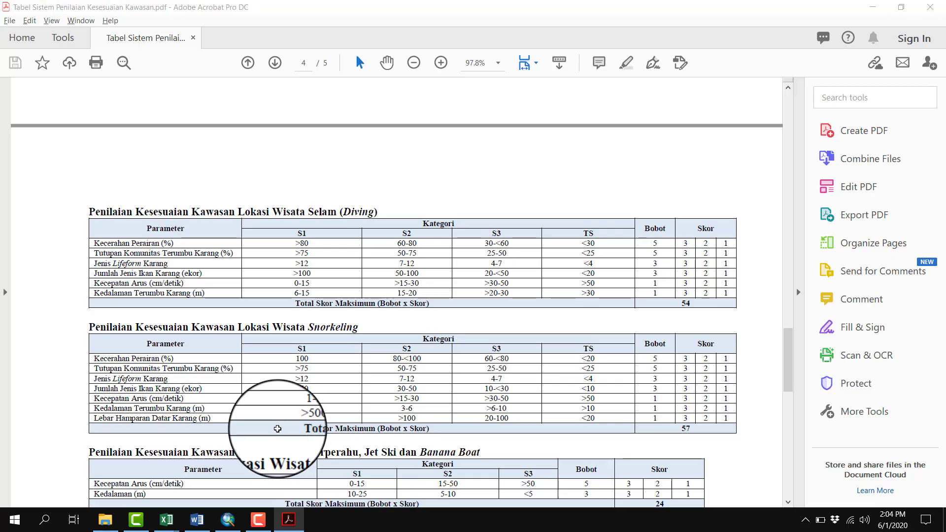
pyautogui.hotkey('alt', 'Tab')
pyautogui.press('Tab')
pyautogui.write('3')
pyautogui.press('Tab')
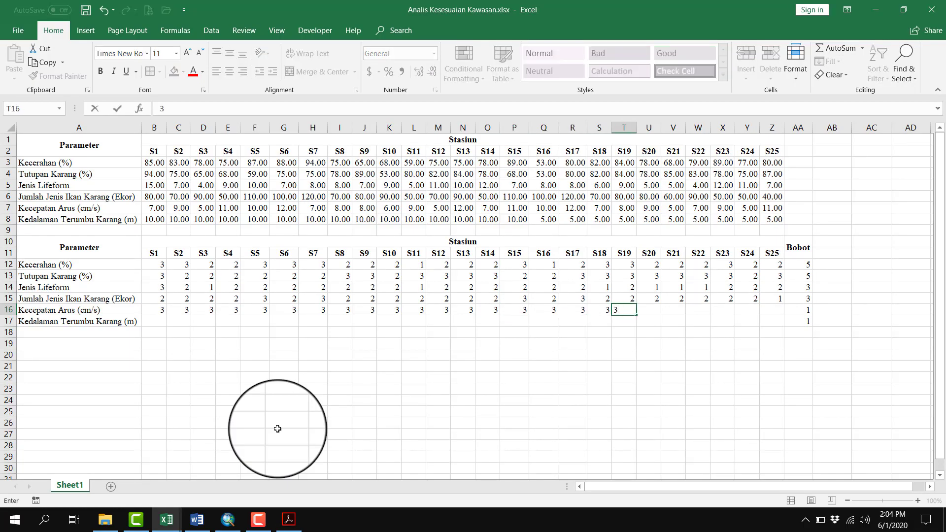
pyautogui.press('Tab')
# Complete the Kecepatan Arus row with a score of 3 for each of stations S20 to S25 in U16:Z16
pyautogui.write('3')
pyautogui.press('Tab')
pyautogui.write('3')
pyautogui.press('Tab')
pyautogui.write('3')
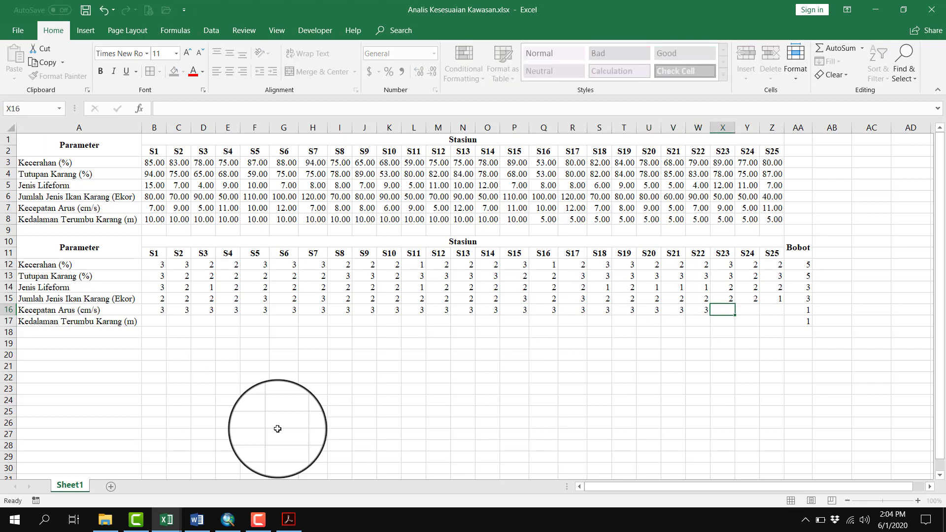
pyautogui.press('Tab')
pyautogui.write('3')
pyautogui.press('Tab')
pyautogui.write('3')
pyautogui.press('Tab')
pyautogui.write('3')
pyautogui.press('Tab')
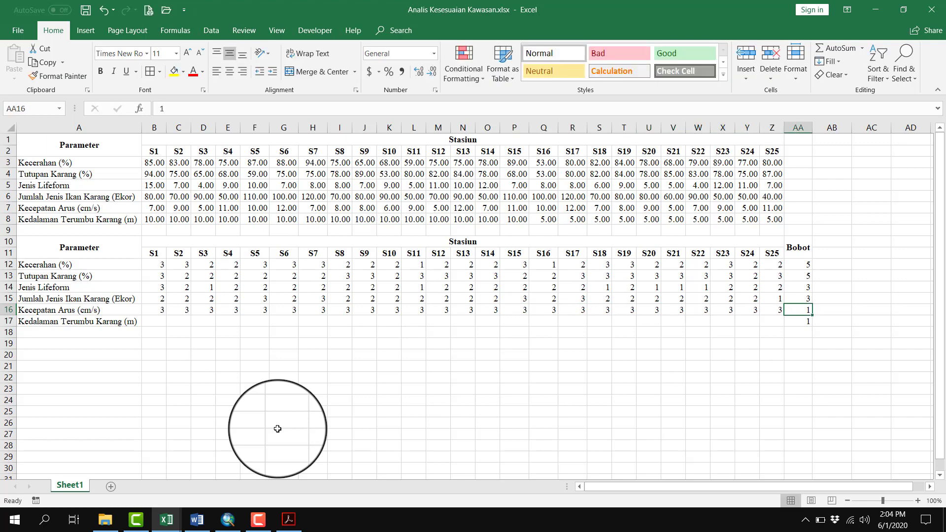
# Highlight the Kedalaman Terumbu Karang values in row 8 and look up their diving ranges in the PDF
pyautogui.click(159, 322)
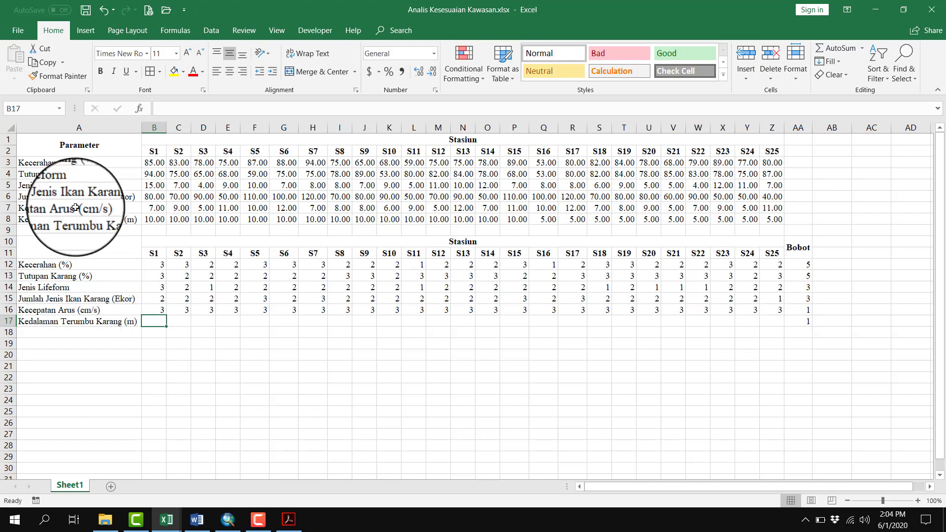
pyautogui.click(8, 219)
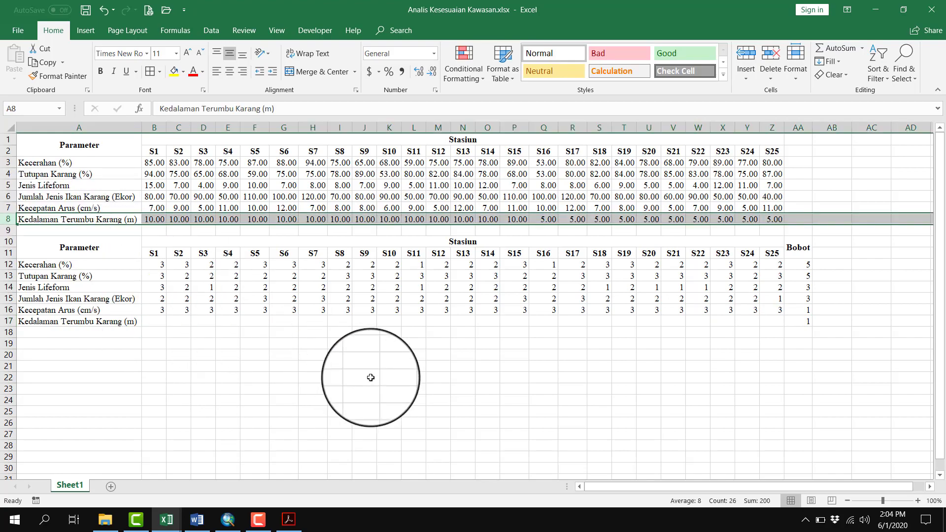
pyautogui.hotkey('alt', 'Tab')
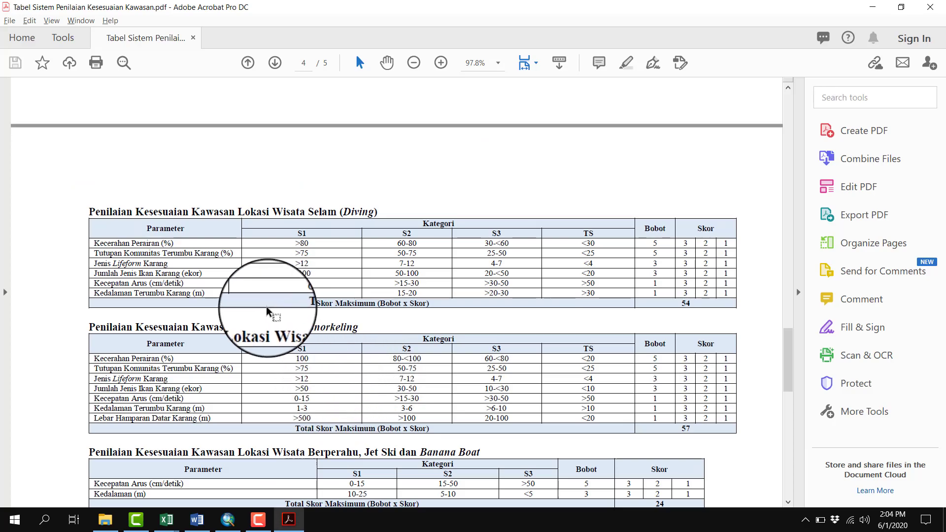
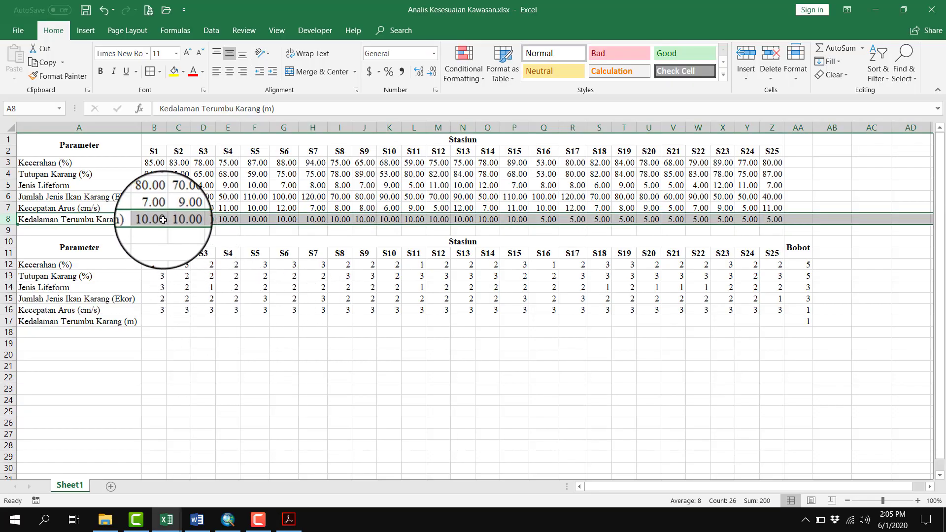
# Enter a Kedalaman Terumbu Karang score of 3 for all stations S1 to S25 in B17:Z17
pyautogui.click(155, 219)
pyautogui.keyDown('shift'); pyautogui.click(785, 220); pyautogui.keyUp('shift')
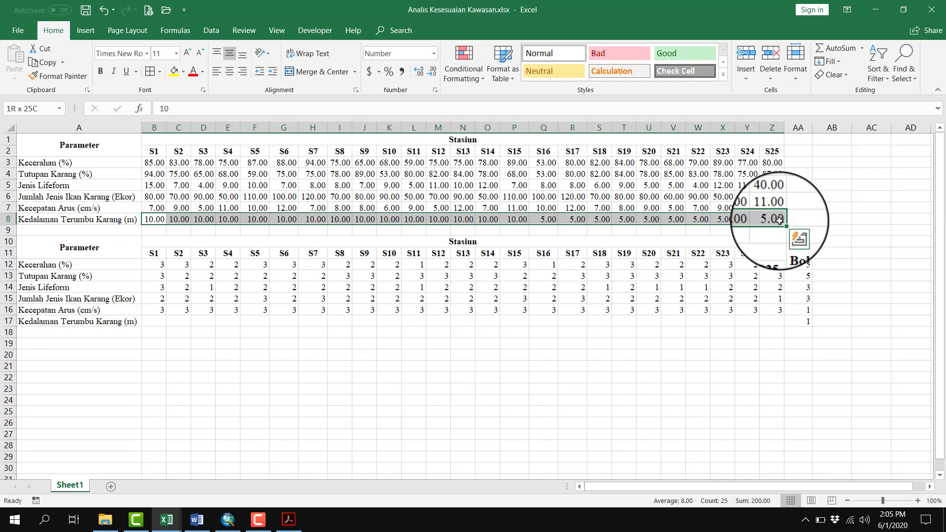
pyautogui.click(161, 319)
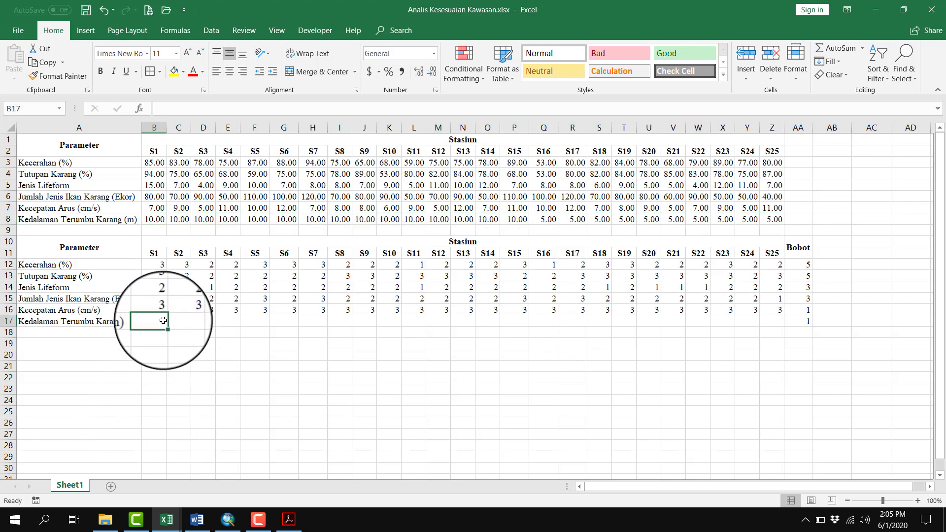
pyautogui.write('3')
pyautogui.hotkey('ctrl', 'Return')
pyautogui.moveTo(166, 326); pyautogui.dragTo(785, 331)
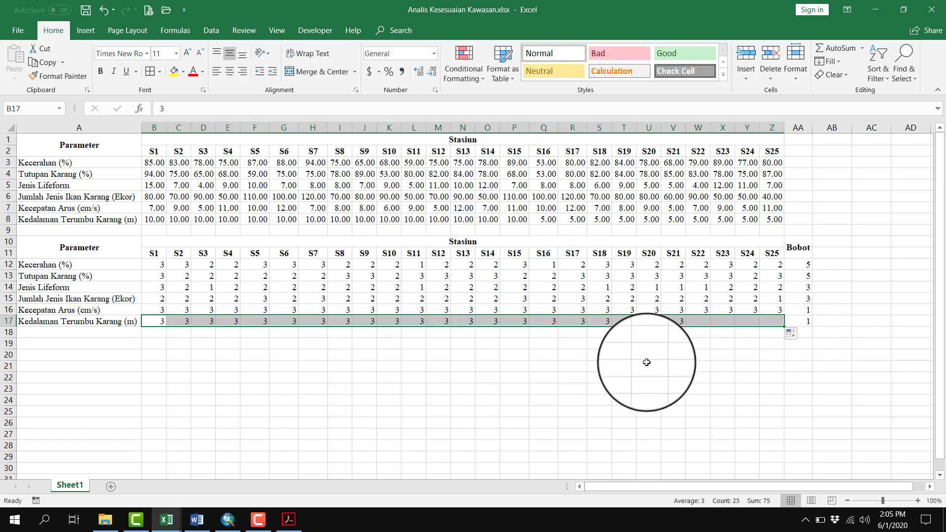
pyautogui.click(647, 365)
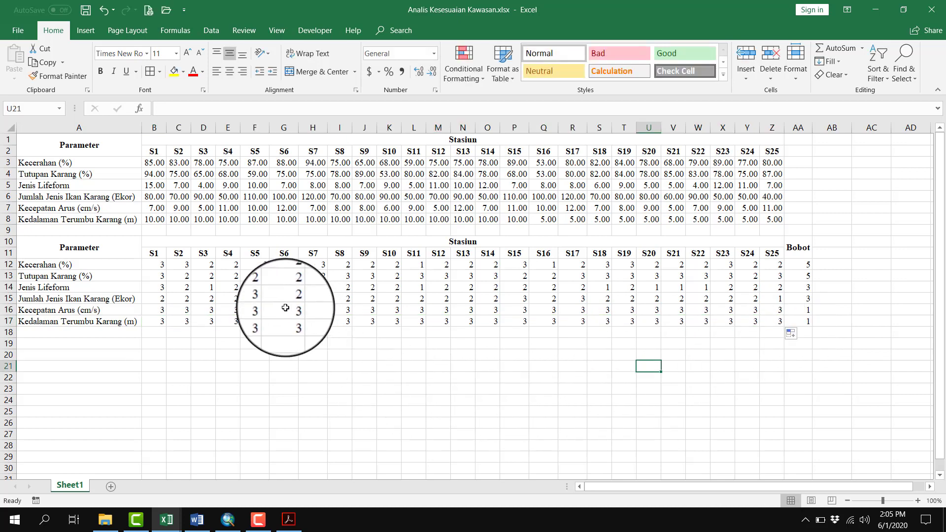
# Copy the Parameter and Stasiun header rows A10:Z11 to A19 to start a third table
pyautogui.moveTo(117, 243); pyautogui.dragTo(782, 250)
pyautogui.hotkey('ctrl', 'c')
pyautogui.click(84, 344)
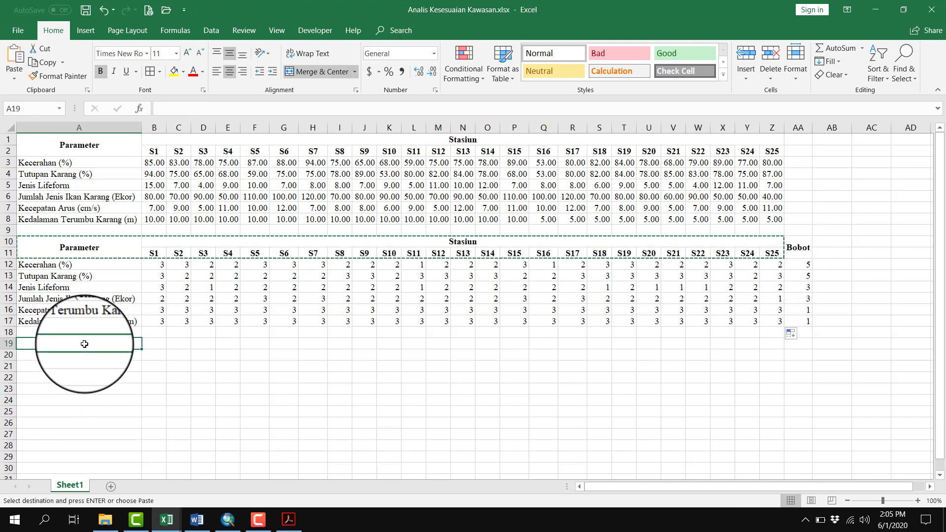
pyautogui.hotkey('ctrl', 'v')
pyautogui.click(146, 423)
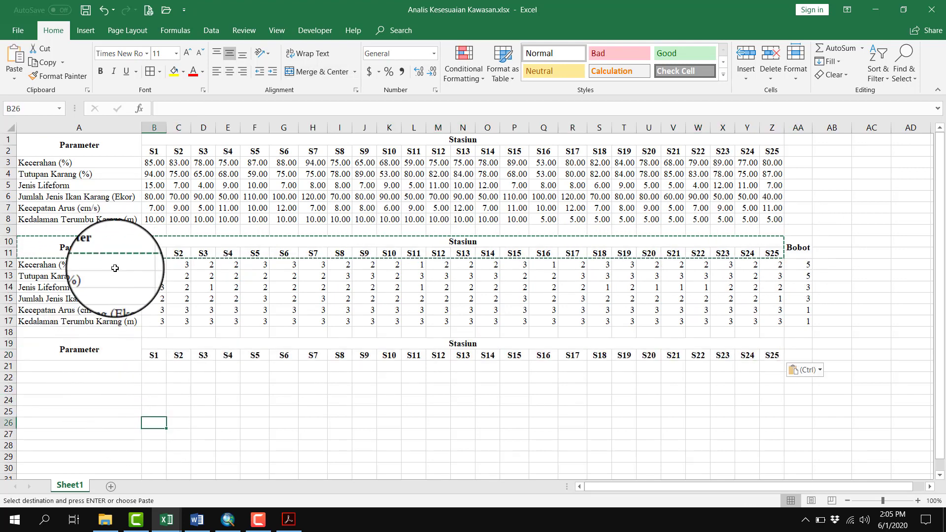
# Copy the six parameter names from A12:A17 into A21:A26 of the third table
pyautogui.moveTo(114, 269); pyautogui.dragTo(112, 302)
pyautogui.hotkey('ctrl', 'c')
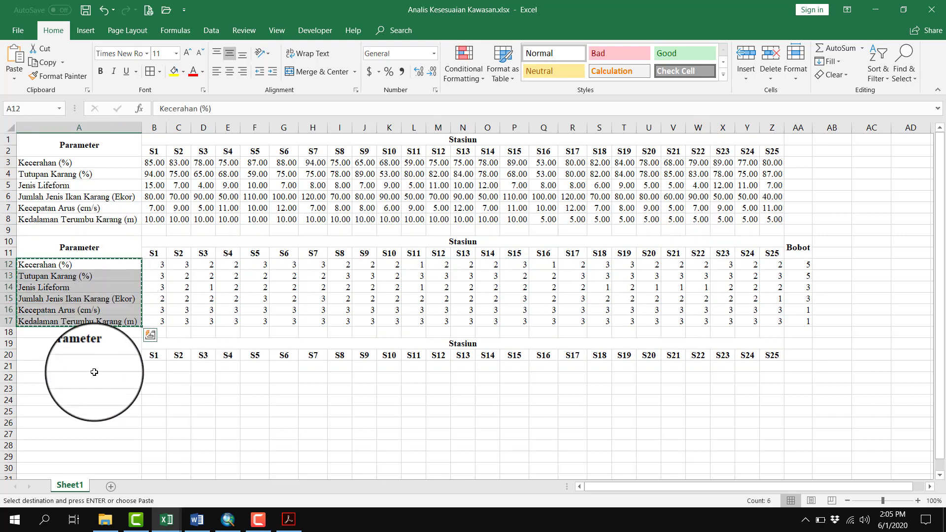
pyautogui.hotkey('ctrl', 'v')
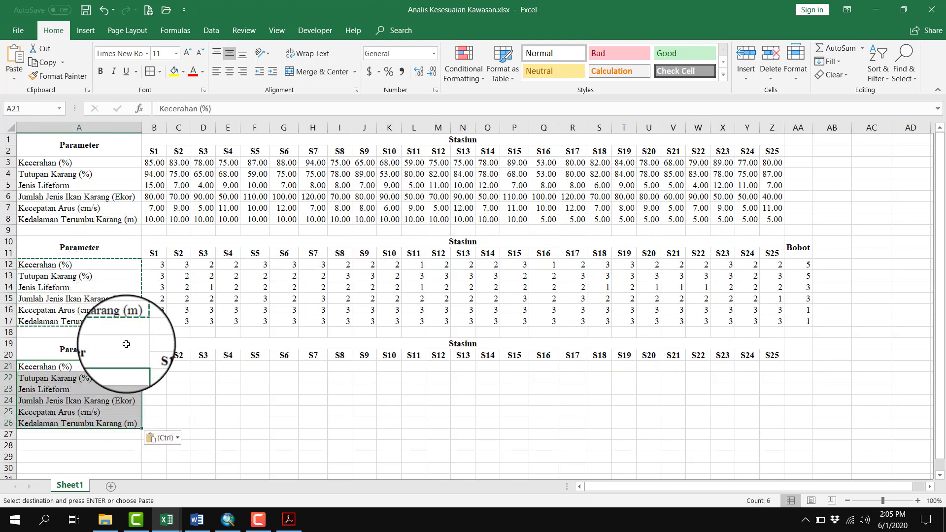
# Calculate the weighted Kecerahan scores with =B12*5 in B21, filled across to station S25 in Z21
pyautogui.click(155, 368)
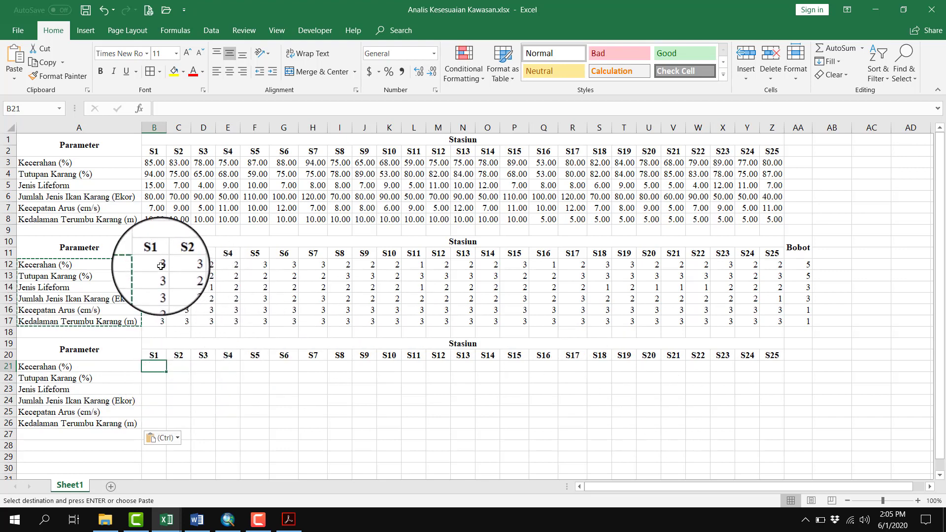
pyautogui.moveTo(161, 266); pyautogui.dragTo(781, 321)
pyautogui.click(803, 265)
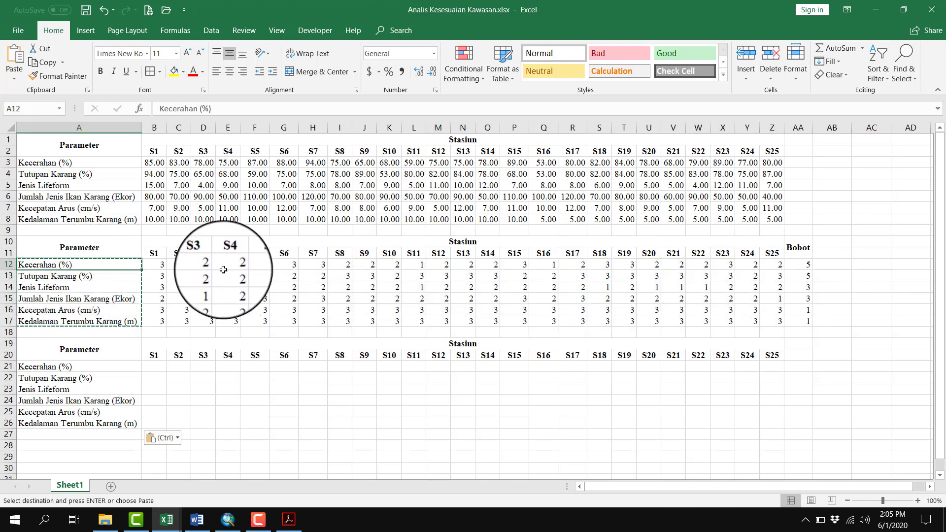
pyautogui.moveTo(165, 267); pyautogui.dragTo(776, 268)
pyautogui.click(806, 264)
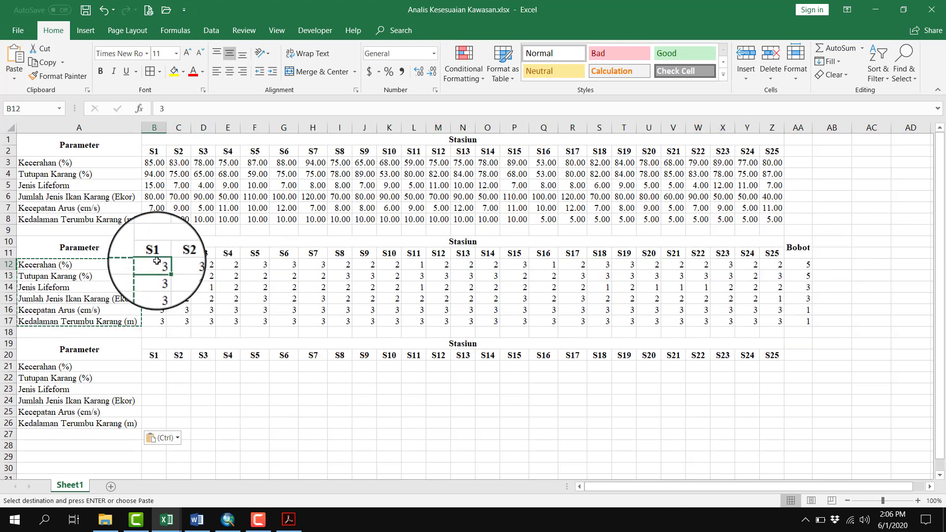
pyautogui.click(160, 363)
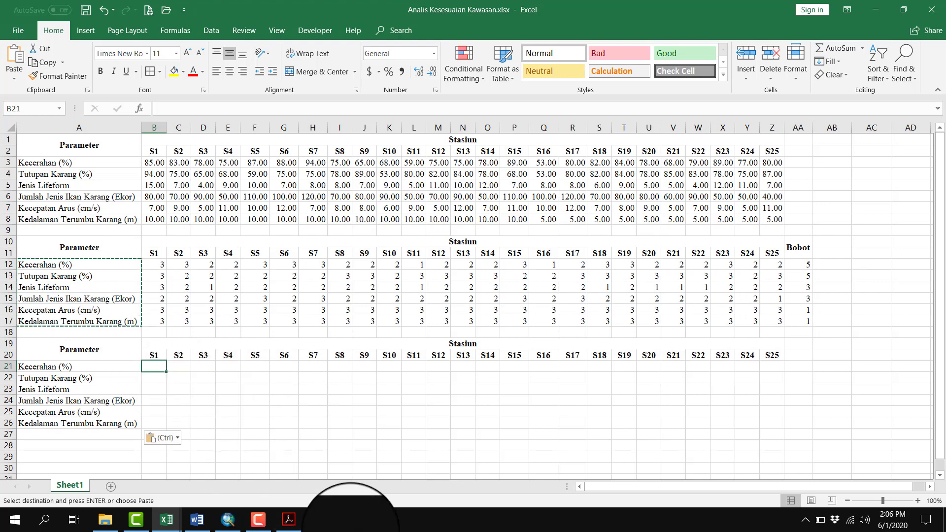
pyautogui.write('=')
pyautogui.click(159, 265)
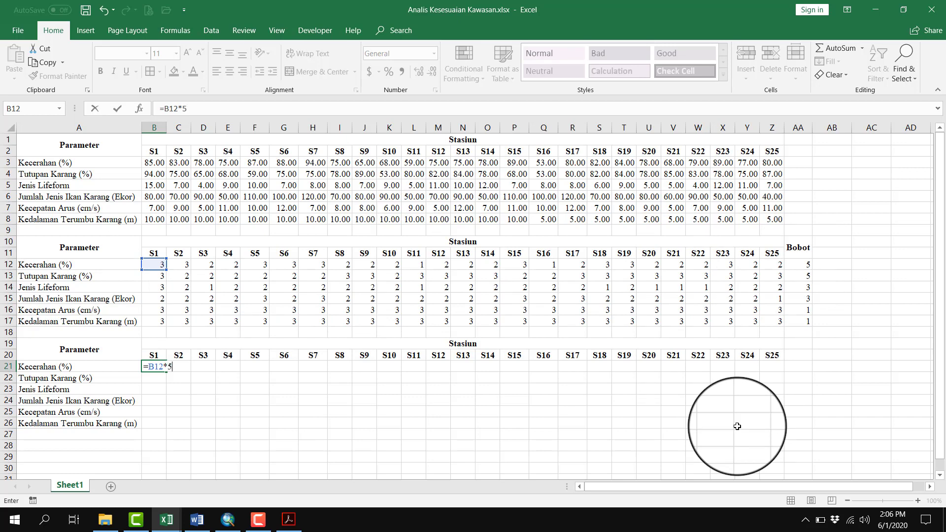
pyautogui.click(164, 371)
pyautogui.moveTo(165, 371); pyautogui.dragTo(775, 369)
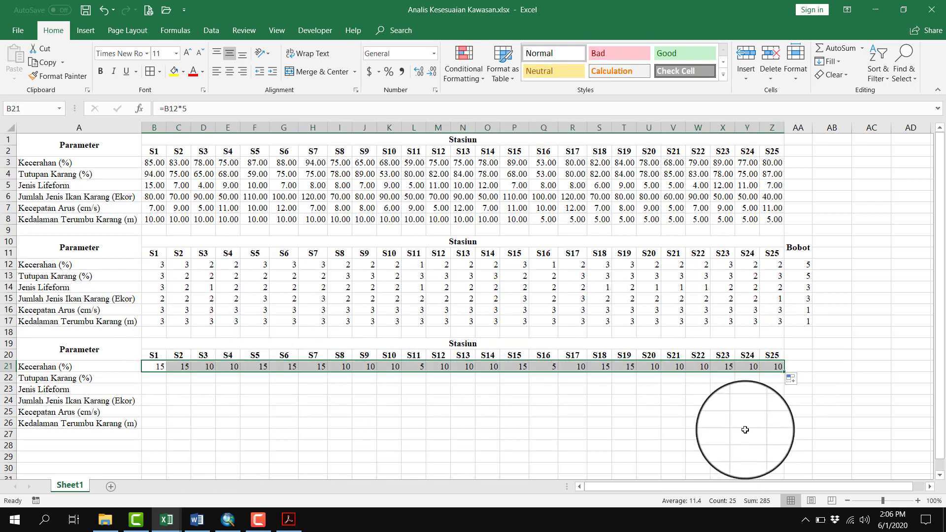
pyautogui.click(648, 411)
# Calculate station S1's weighted scores with =B13*5 in B22 for Tutupan Karang and =B14*3 in B23 for Jenis Lifeform
pyautogui.click(164, 380)
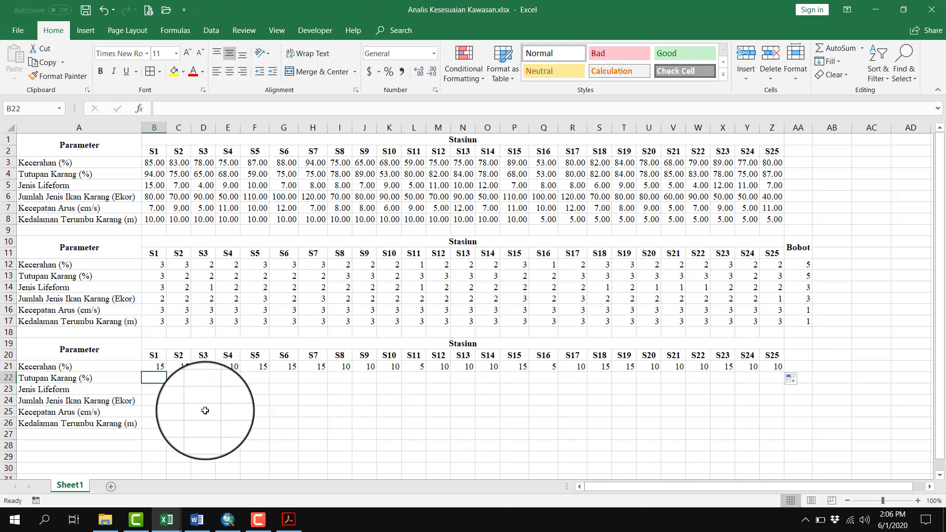
pyautogui.write('=')
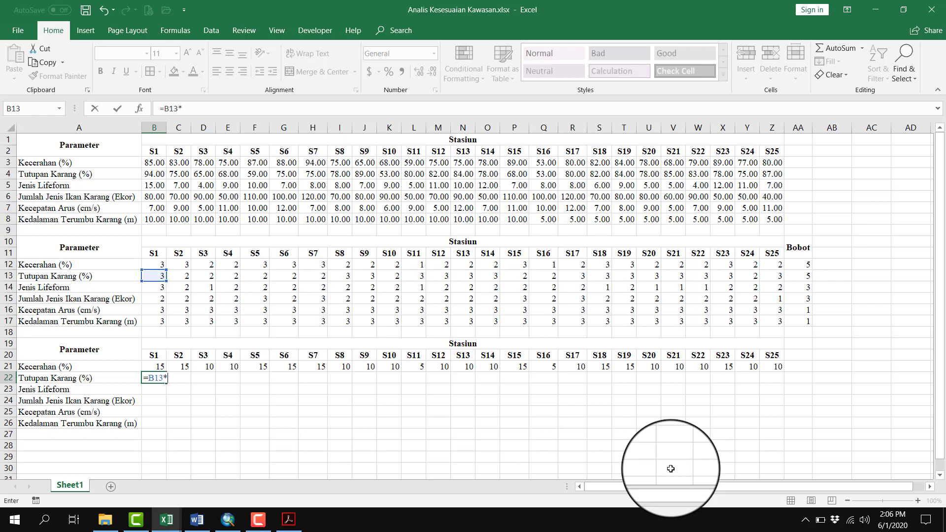
pyautogui.press('Return')
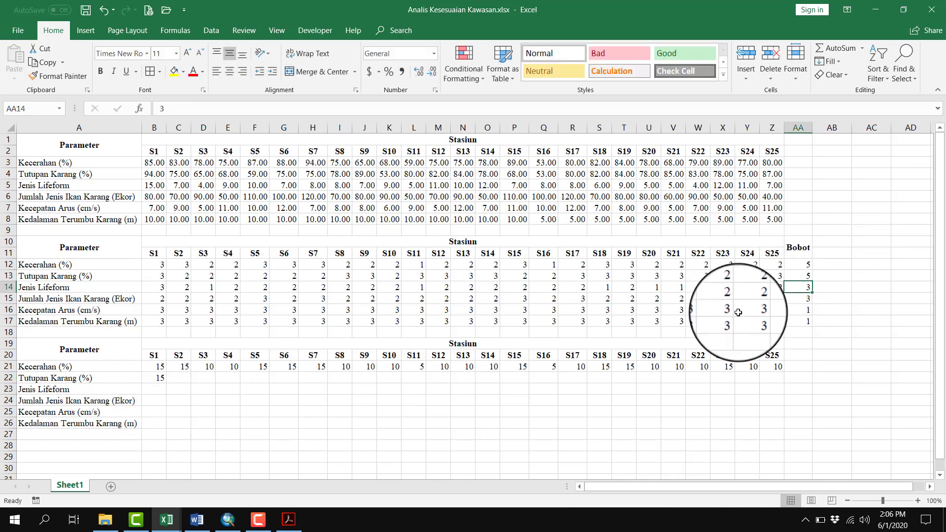
pyautogui.write('=')
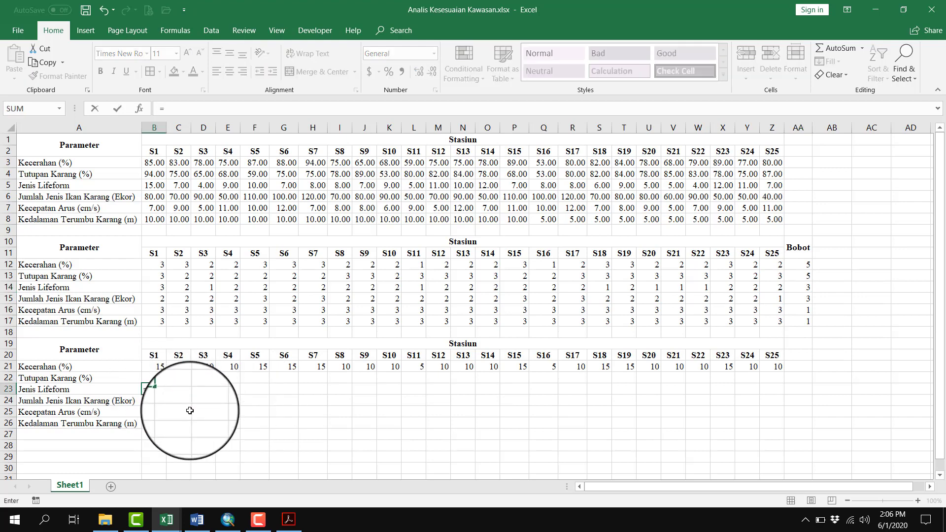
pyautogui.click(159, 288)
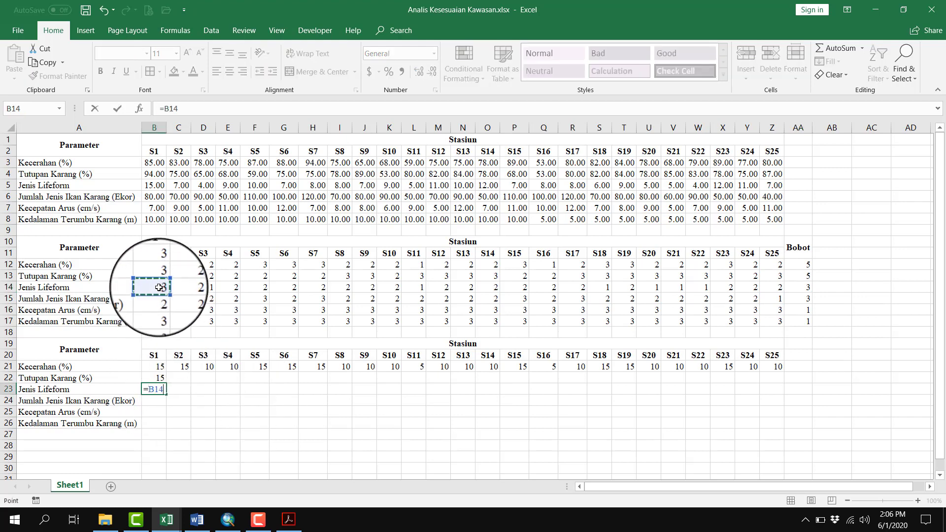
pyautogui.write('*3')
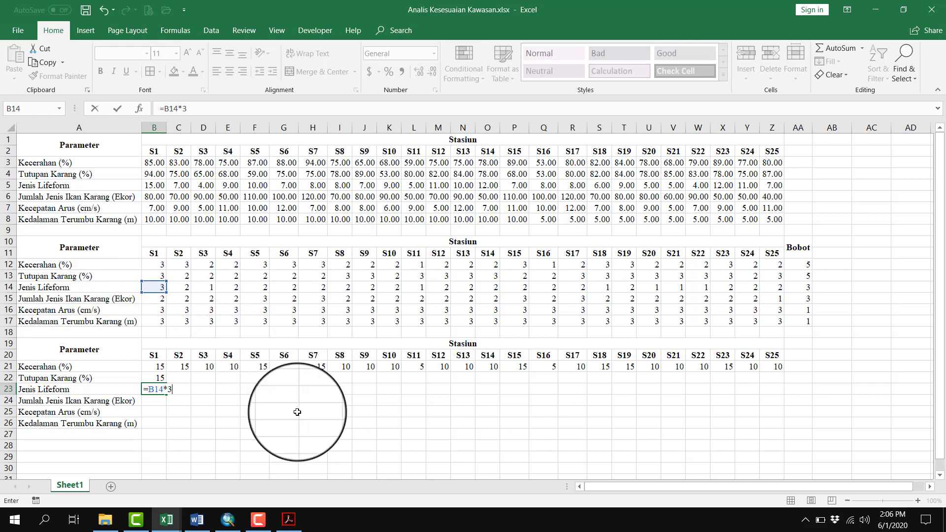
pyautogui.press('Tab')
pyautogui.click(153, 392)
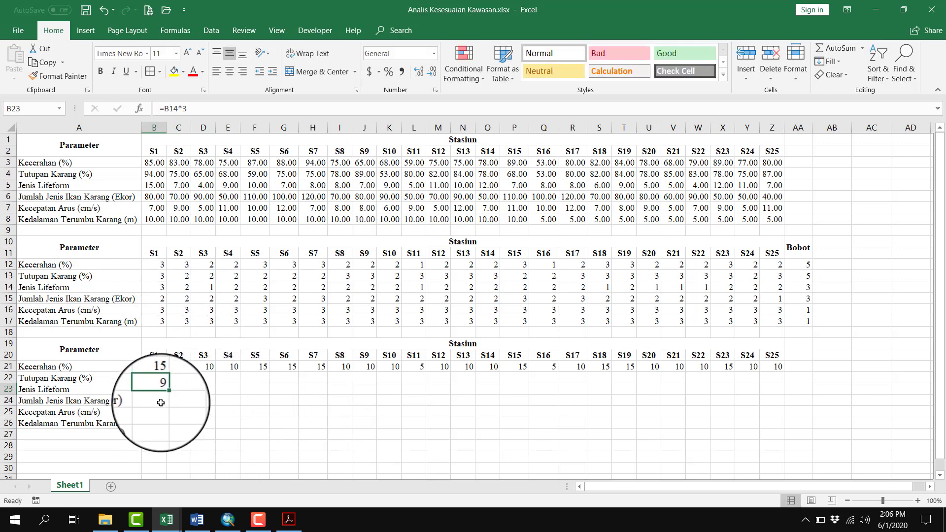
# Make the Bobot weights in AA12:AA17 bold
pyautogui.click(799, 299)
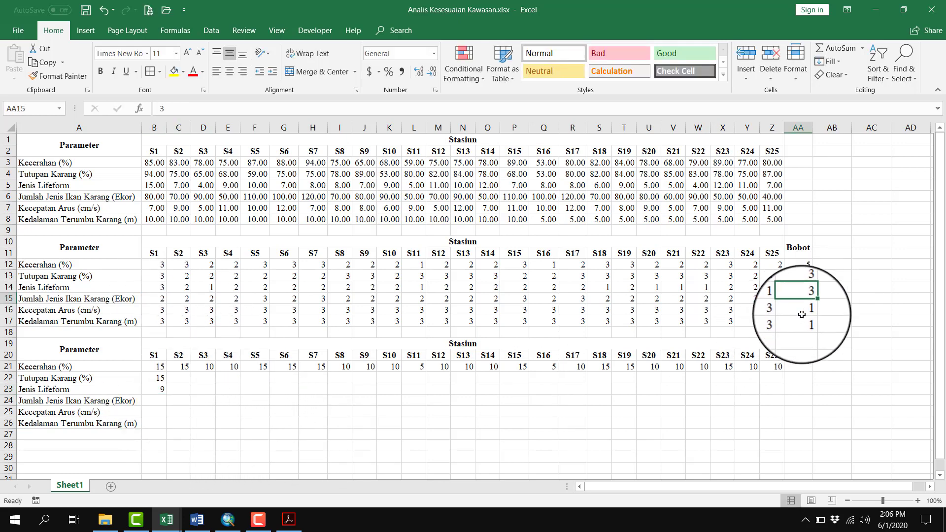
pyautogui.click(9, 299)
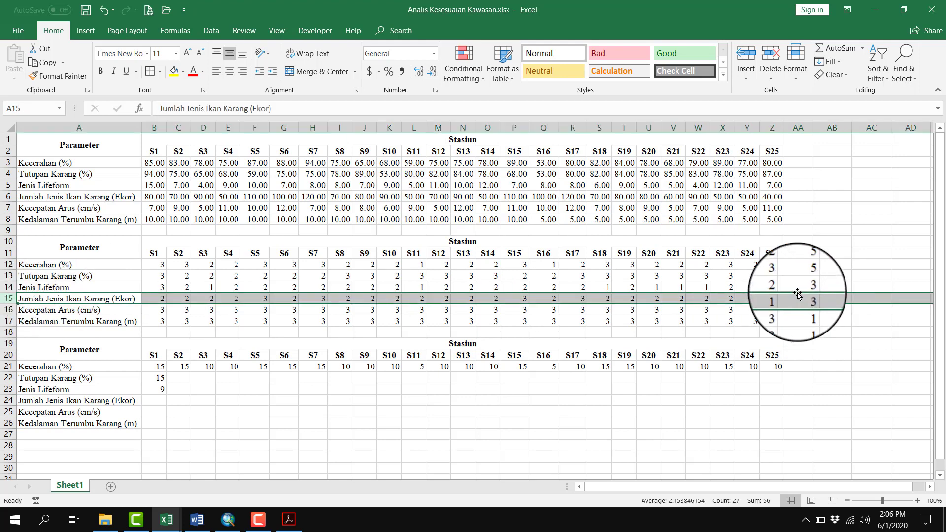
pyautogui.moveTo(800, 266); pyautogui.dragTo(802, 316)
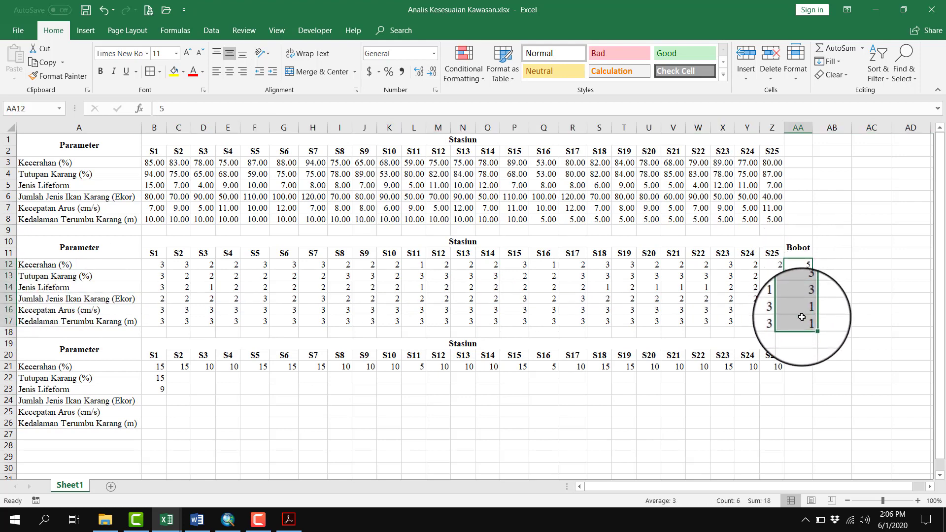
pyautogui.click(840, 299)
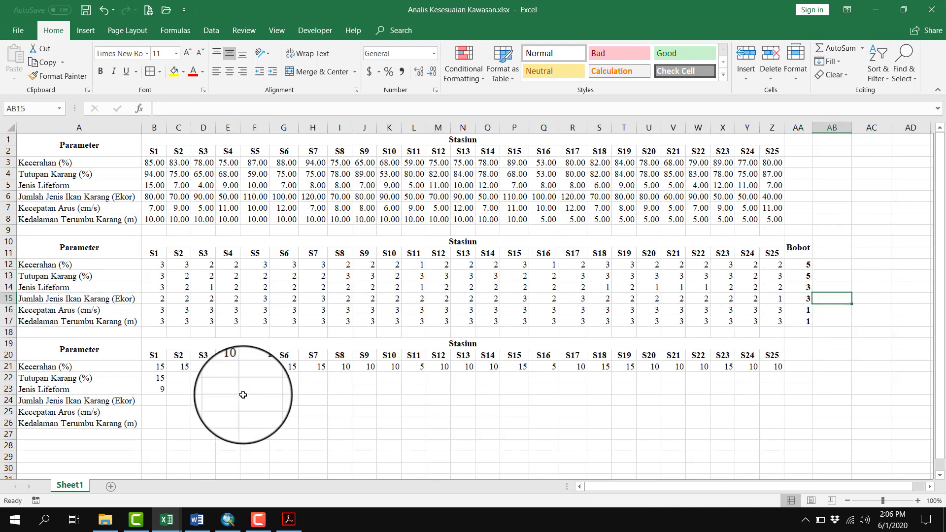
# Calculate station S1's weighted Jumlah Jenis Ikan Karang score with =B15*3 in B24
pyautogui.click(163, 401)
pyautogui.write('=')
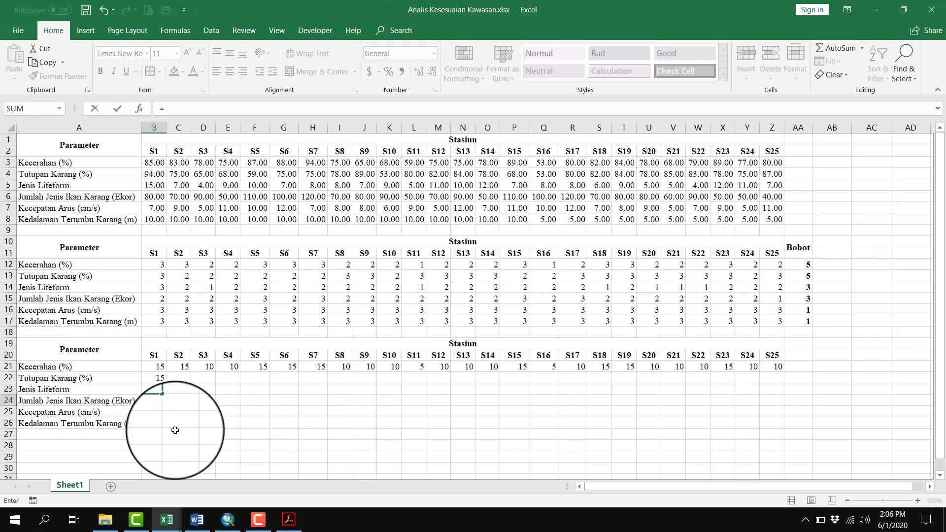
pyautogui.click(153, 299)
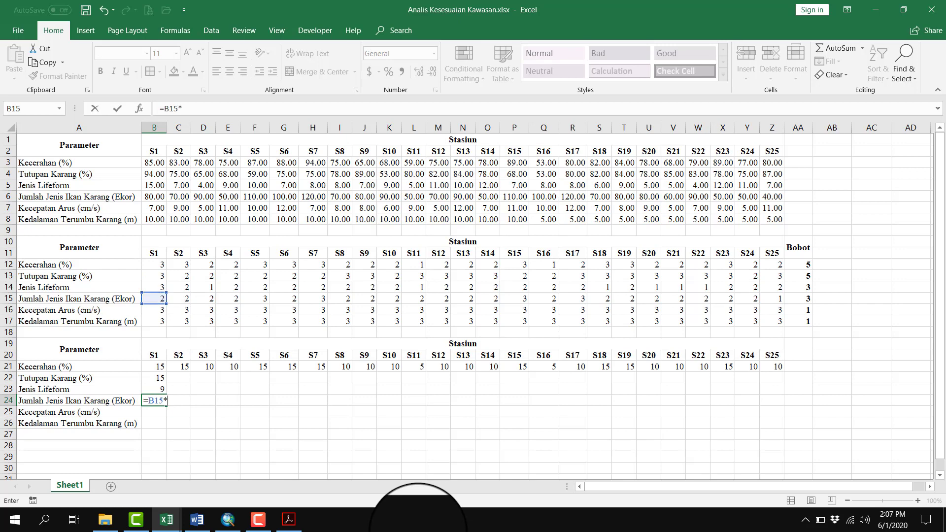
pyautogui.press('Return')
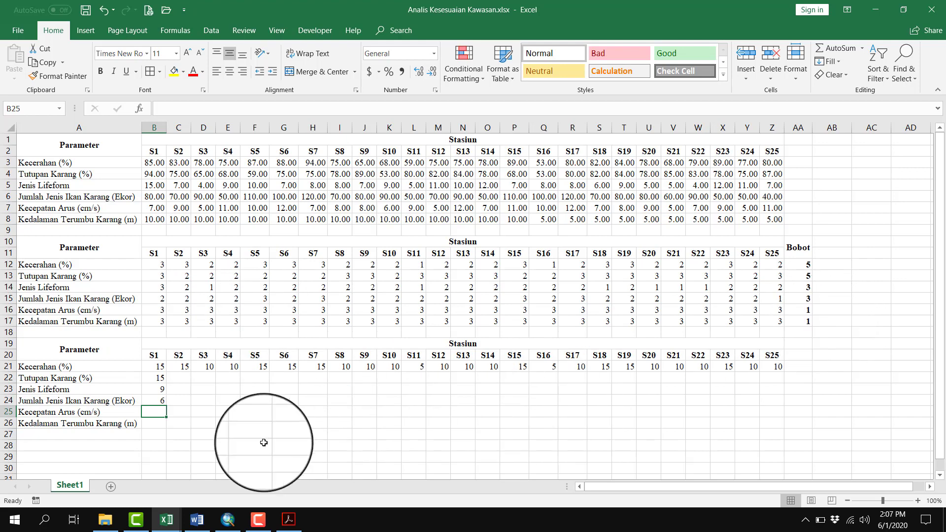
# Calculate station S1's weighted Kecepatan Arus and Kedalaman Terumbu Karang scores with =B16*1 in B25 and =B17*1 in B26
pyautogui.write('=')
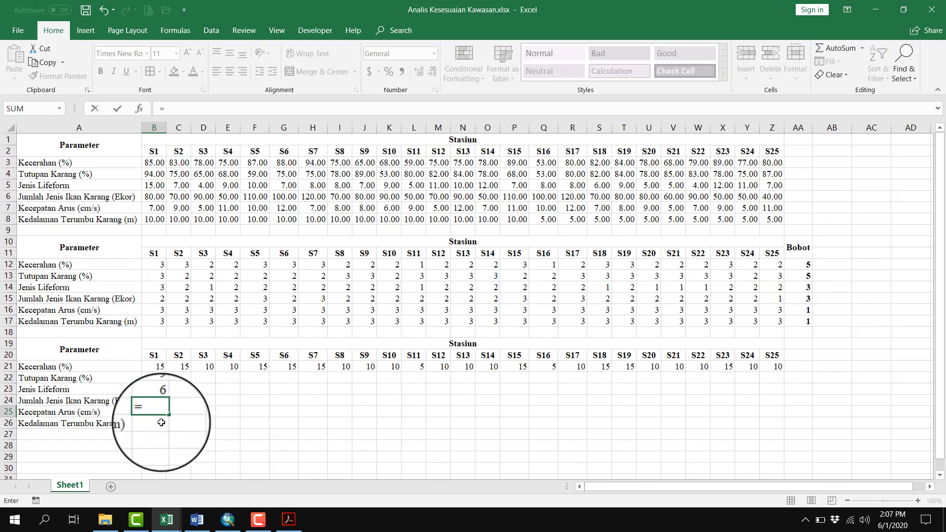
pyautogui.click(156, 310)
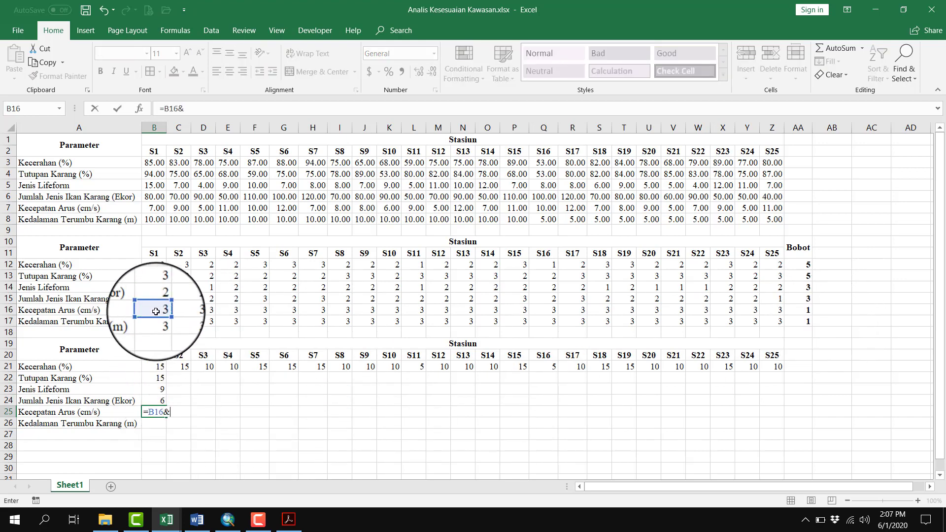
pyautogui.write('*1')
pyautogui.press('Return')
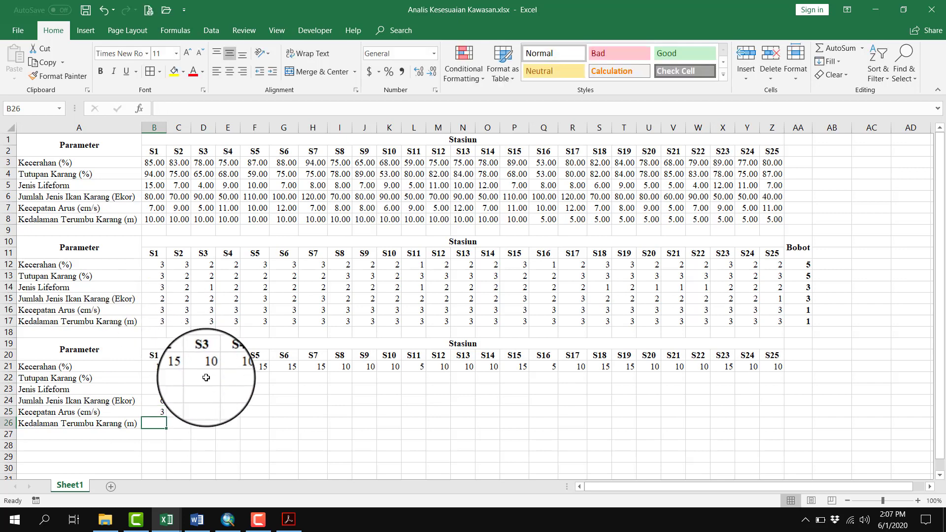
pyautogui.write('=')
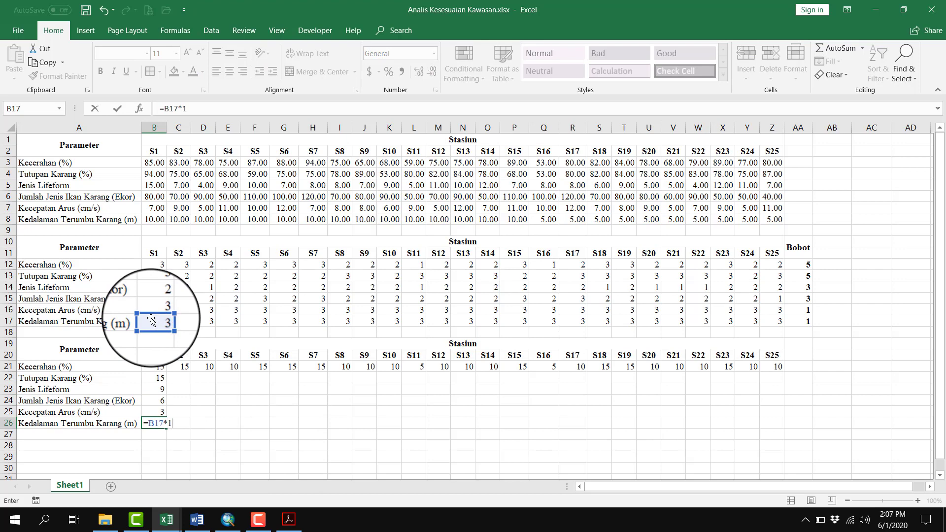
pyautogui.press('Return')
# Copy station S1's weighted Tutupan Karang, Jenis Lifeform and Jumlah Jenis Ikan Karang formulas in rows 22 to 24 across to S25
pyautogui.click(166, 381)
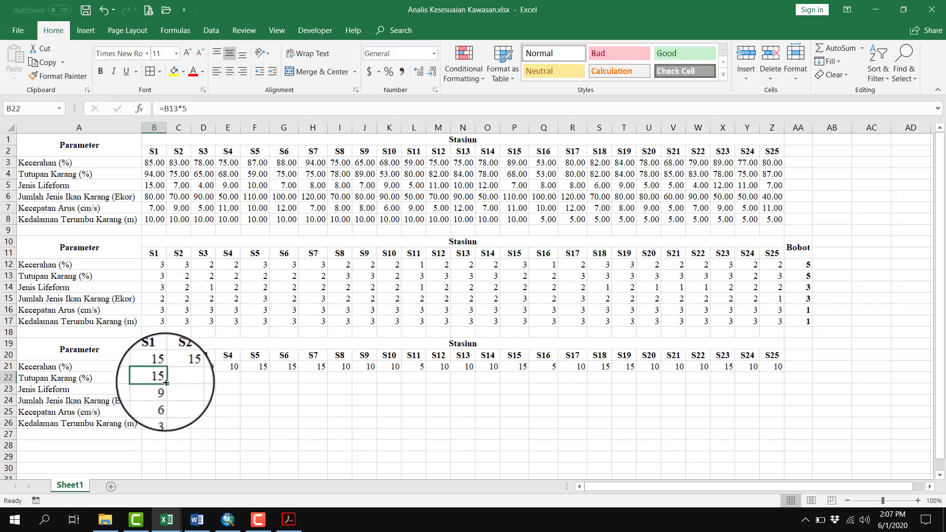
pyautogui.moveTo(166, 383); pyautogui.dragTo(776, 381)
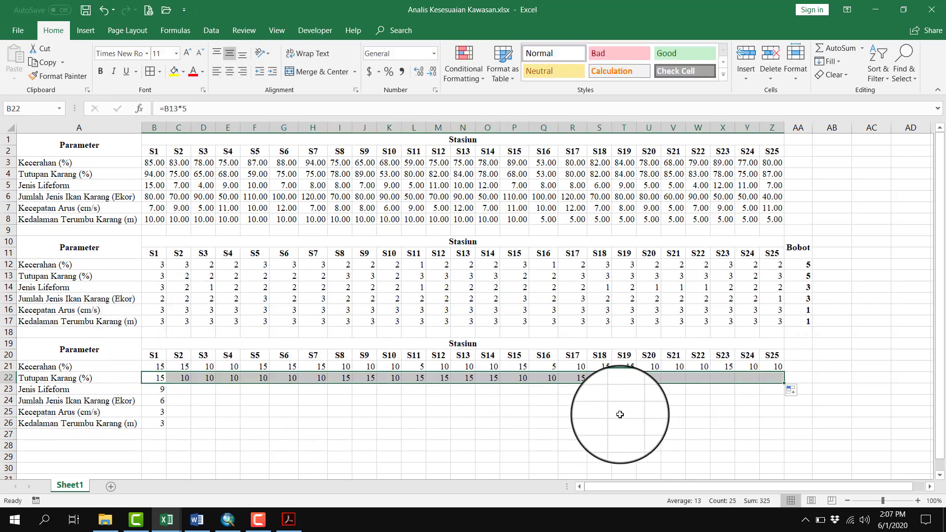
pyautogui.click(157, 389)
pyautogui.moveTo(166, 394); pyautogui.dragTo(777, 391)
pyautogui.click(156, 404)
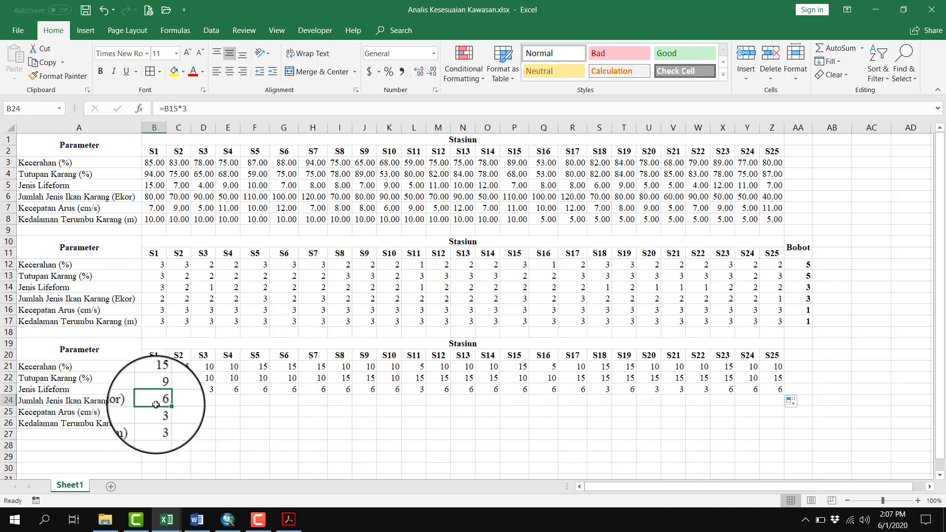
pyautogui.moveTo(167, 405); pyautogui.dragTo(777, 397)
# Copy station S1's weighted Kecepatan Arus and Kedalaman Terumbu Karang formulas in rows 25 and 26 across to S25
pyautogui.click(157, 412)
pyautogui.moveTo(166, 417); pyautogui.dragTo(790, 403)
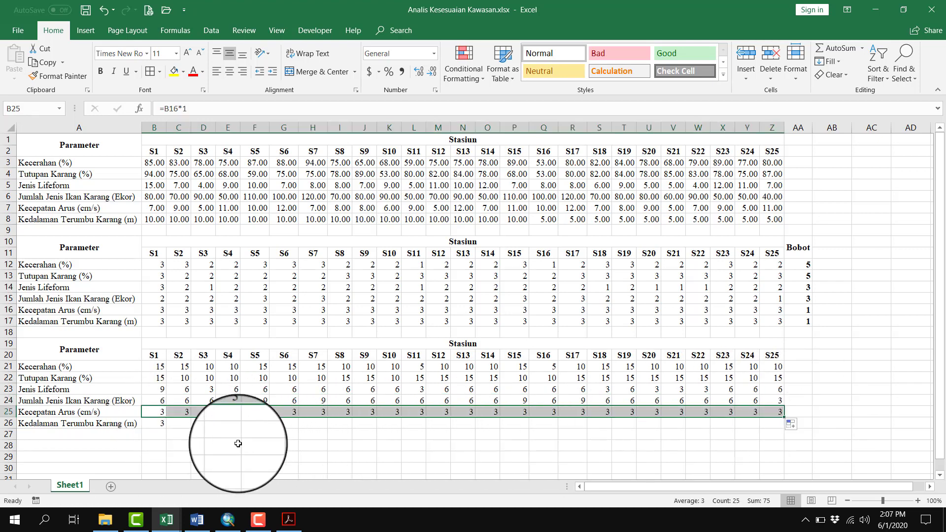
pyautogui.click(162, 424)
pyautogui.moveTo(166, 427); pyautogui.dragTo(788, 424)
pyautogui.click(715, 446)
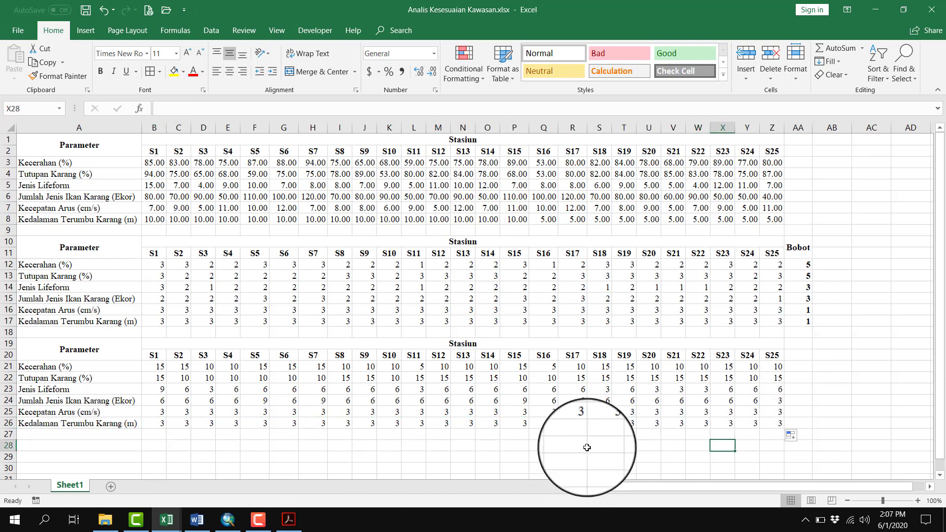
# Add the row label Ni (BxS) in A27 below the weighted score table, bold and centred
pyautogui.scroll(-1, 531, 432)
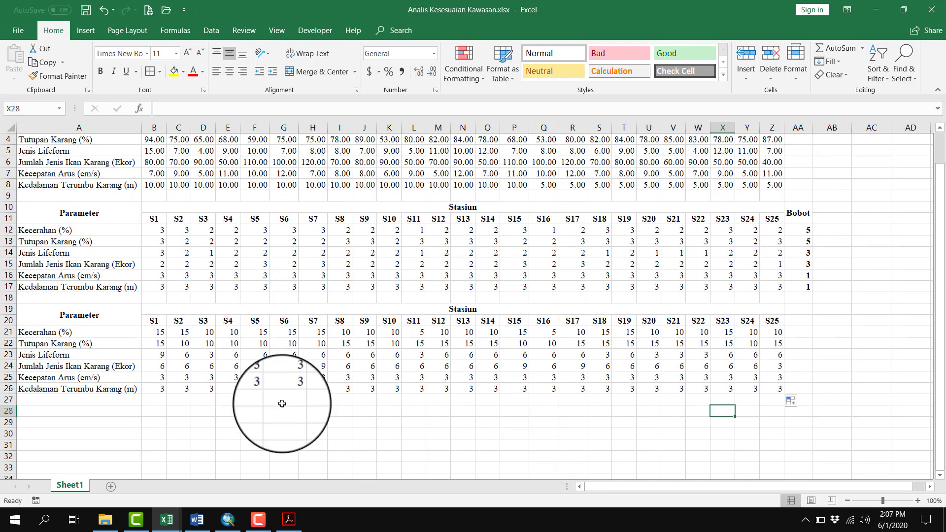
pyautogui.moveTo(154, 332); pyautogui.dragTo(158, 389)
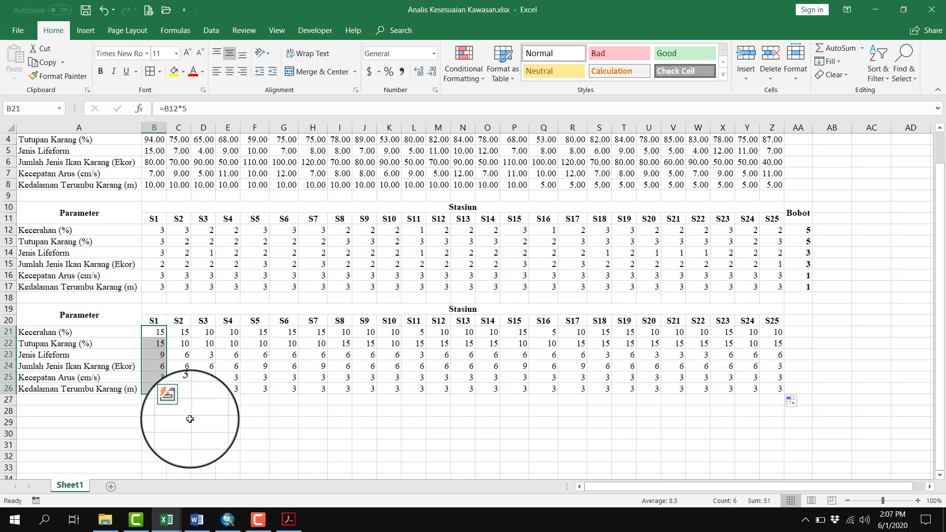
pyautogui.click(125, 399)
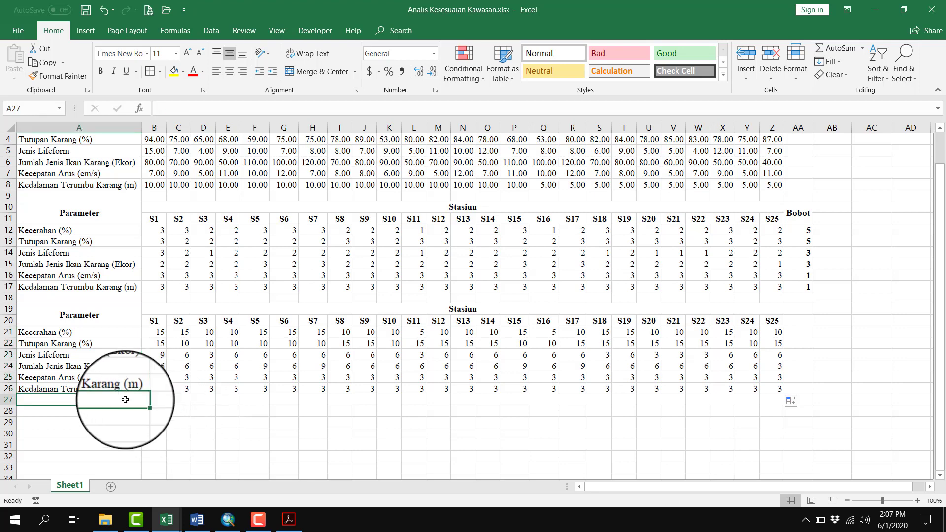
pyautogui.write('Ni')
pyautogui.press('Tab')
pyautogui.write('=')
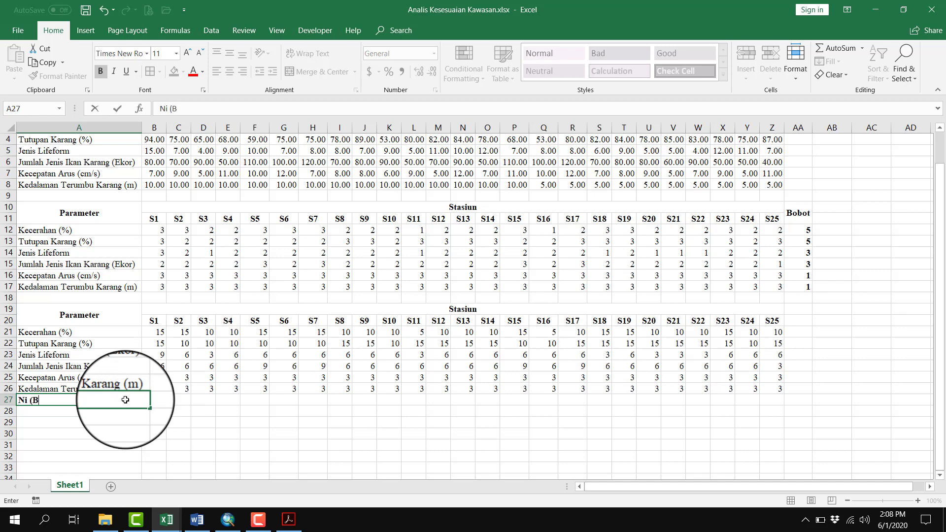
pyautogui.press('Return')
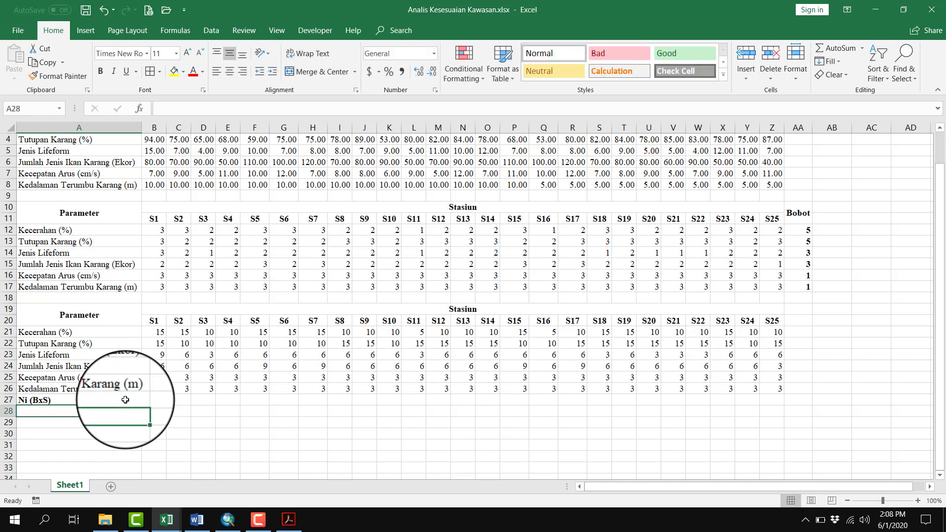
pyautogui.click(133, 400)
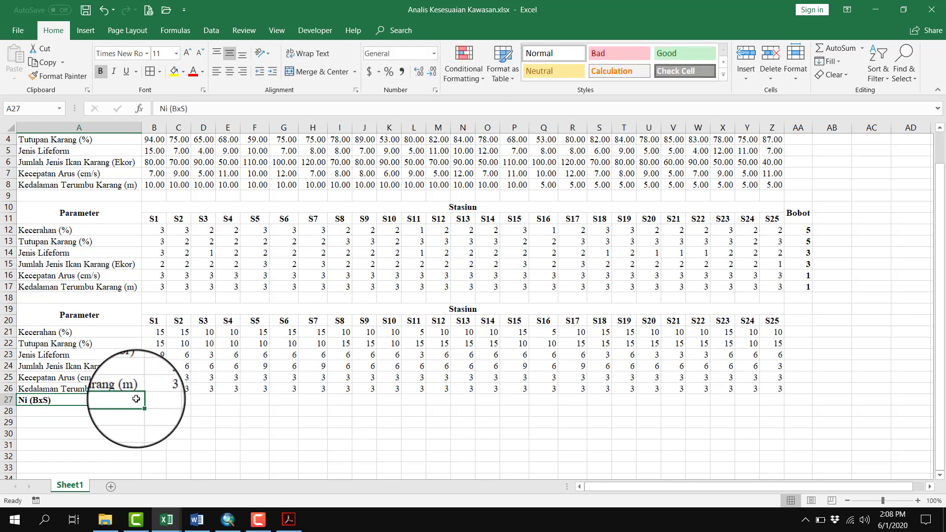
pyautogui.click(230, 71)
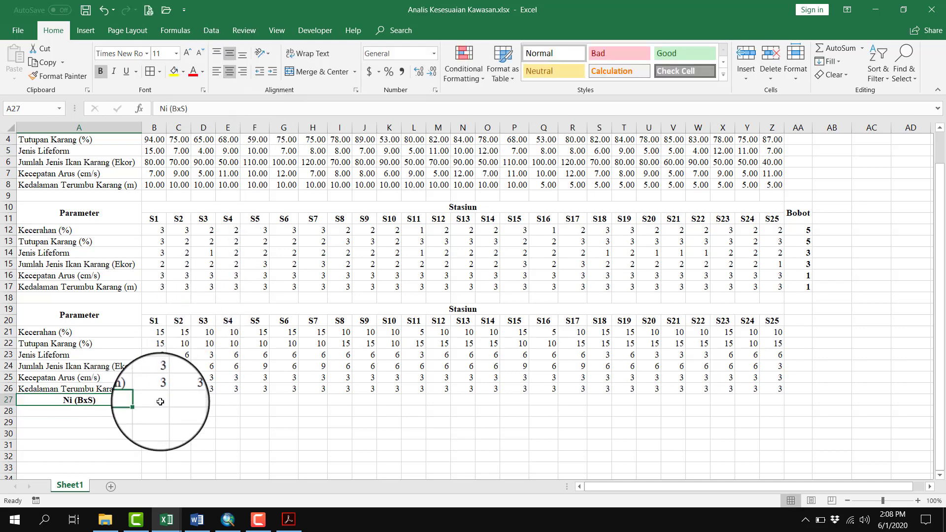
# Total station S1's weighted scores in B27 with =SUM(B21:B26)
pyautogui.moveTo(154, 332); pyautogui.dragTo(157, 389)
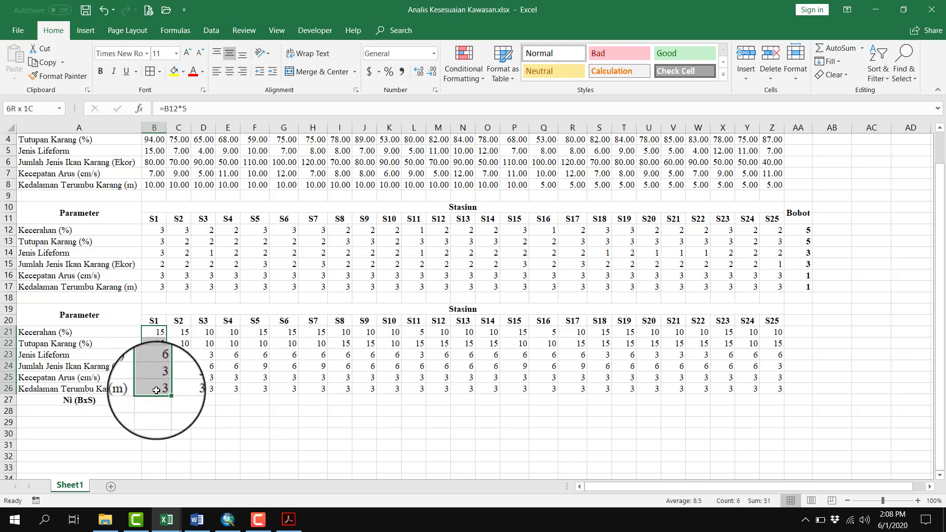
pyautogui.click(155, 400)
pyautogui.moveTo(240, 516)
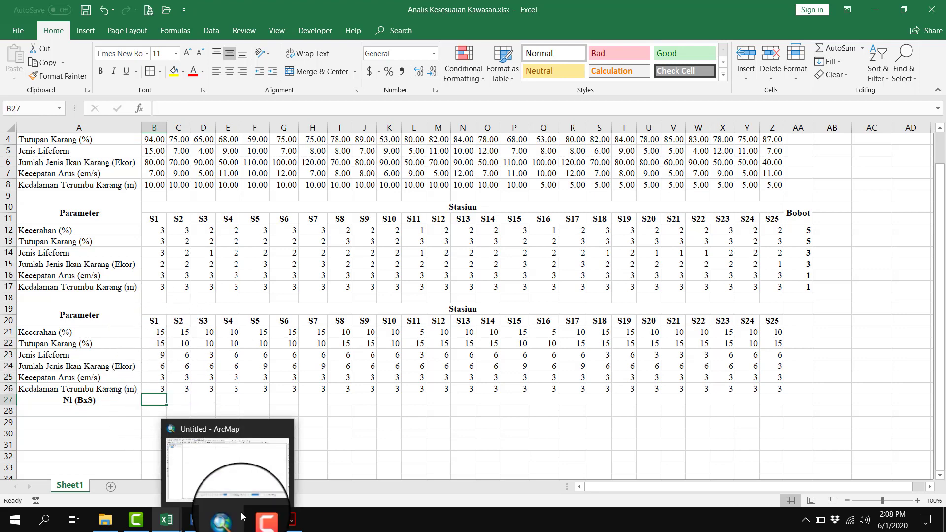
pyautogui.write('=SUM(')
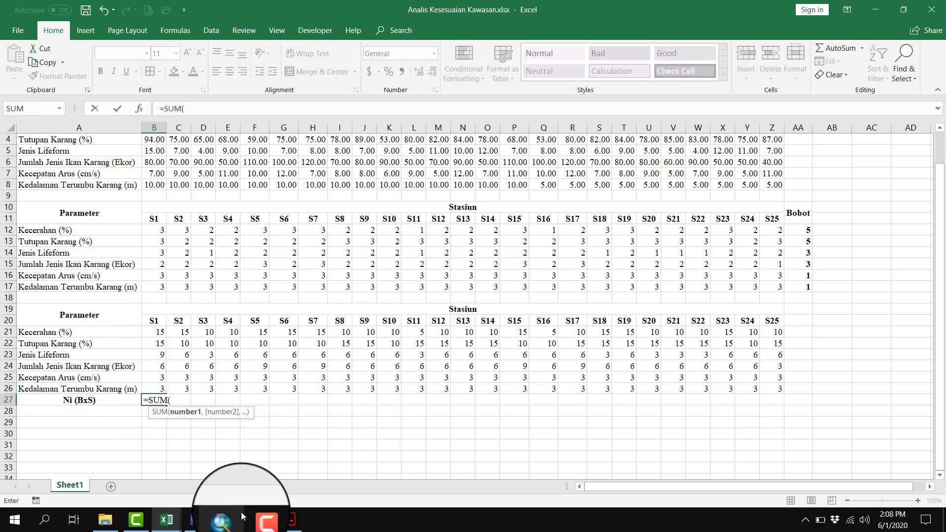
pyautogui.moveTo(154, 332); pyautogui.dragTo(155, 390)
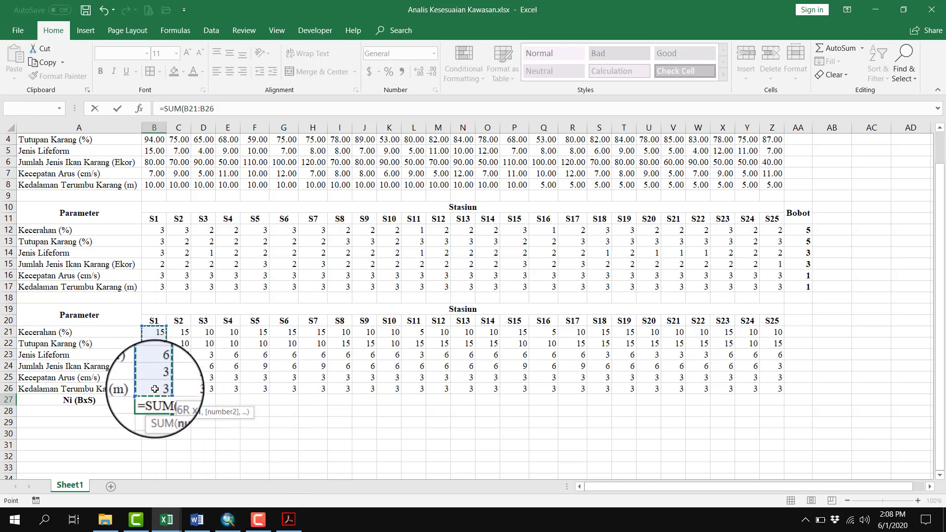
pyautogui.press('Return')
# Copy the Ni (BxS) sum from B27 across all stations to S25 and clear the surplus formula in AA27
pyautogui.click(179, 433)
pyautogui.click(157, 401)
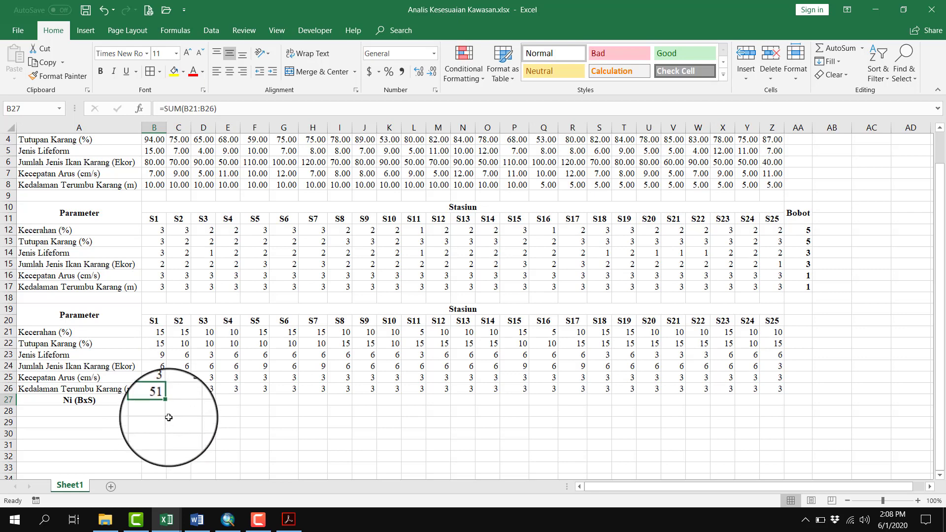
pyautogui.moveTo(163, 406); pyautogui.dragTo(795, 403)
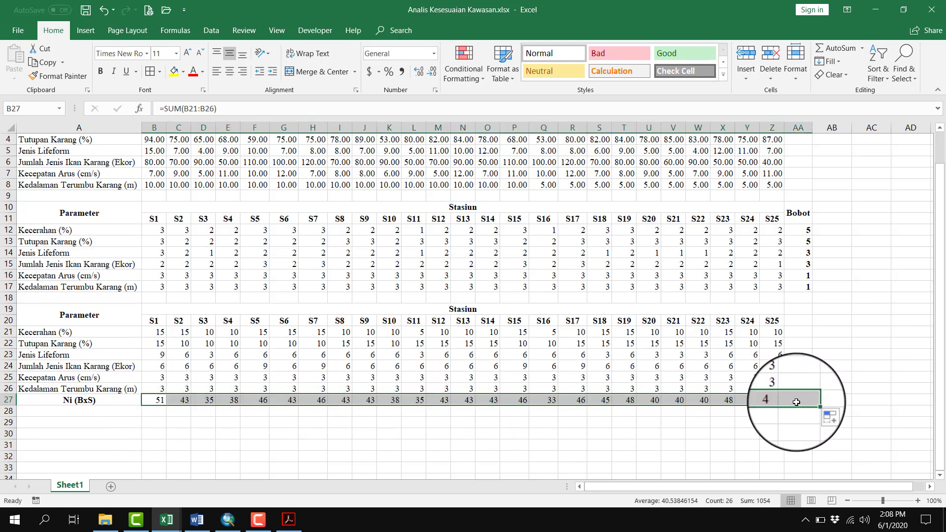
pyautogui.click(805, 401)
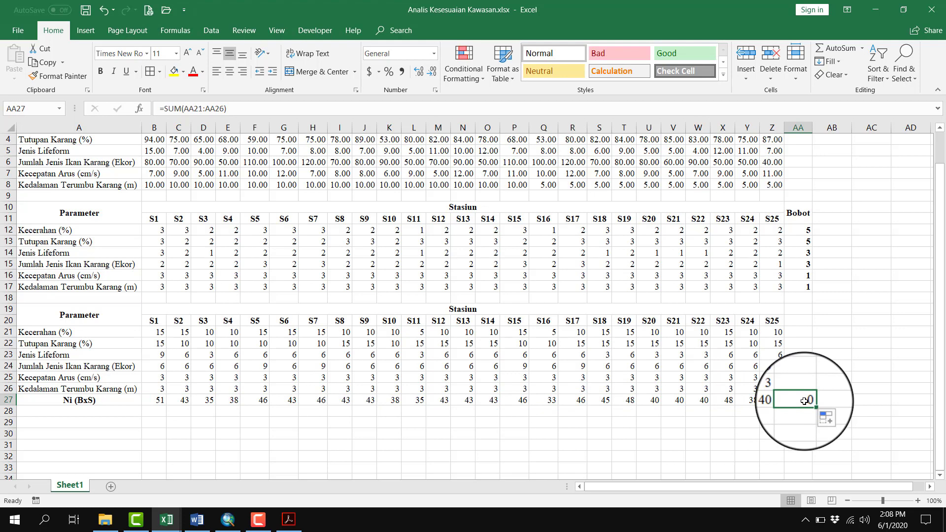
pyautogui.press('Delete')
# Make the Ni (BxS) totals in B27:Z27 bold
pyautogui.click(157, 400)
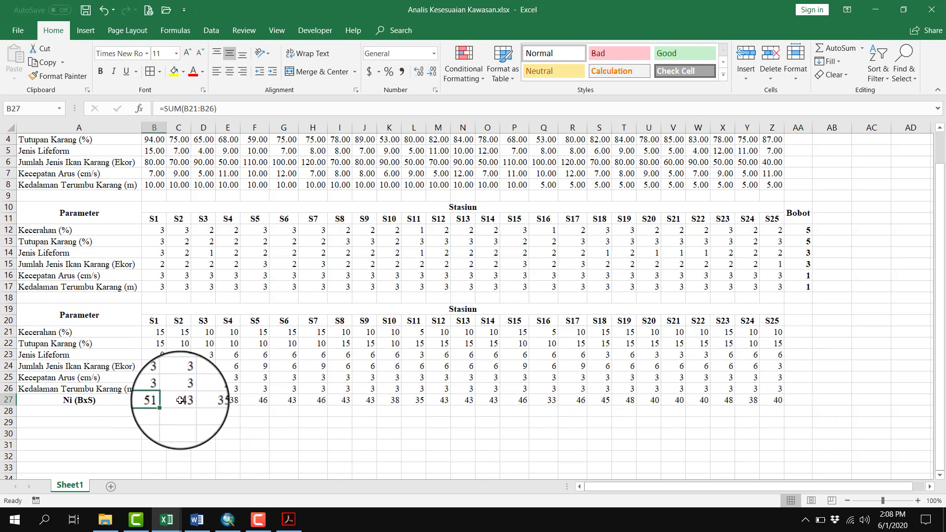
pyautogui.moveTo(180, 400); pyautogui.dragTo(778, 402)
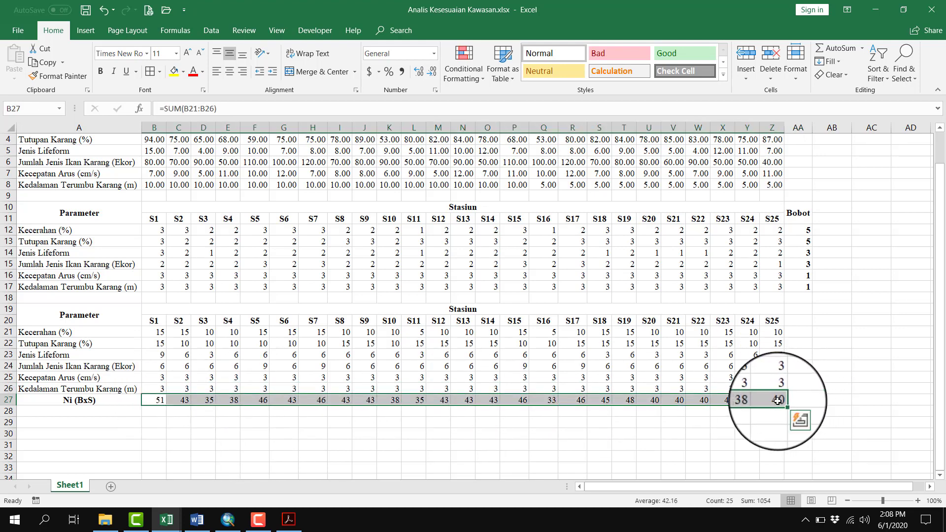
pyautogui.click(545, 423)
# Add the row label Nmaks in A28, bold and centred
pyautogui.click(73, 411)
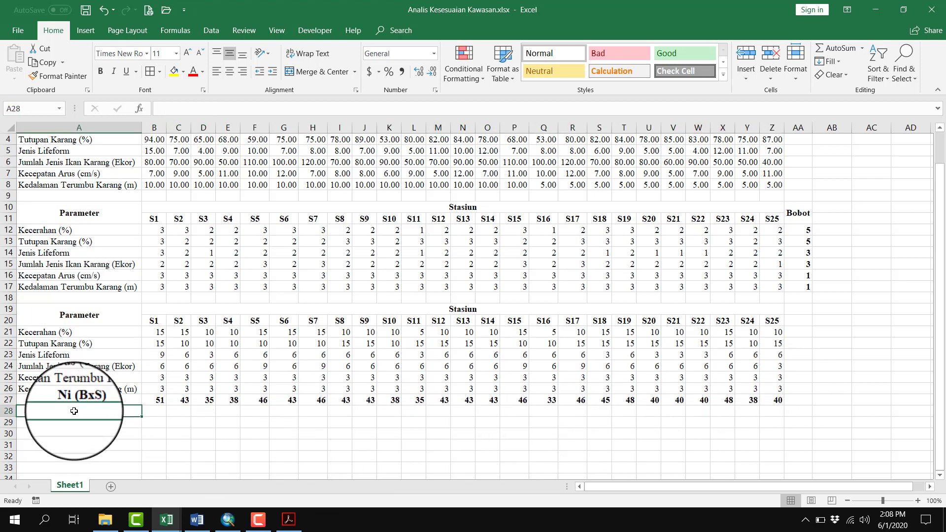
pyautogui.write('Nm')
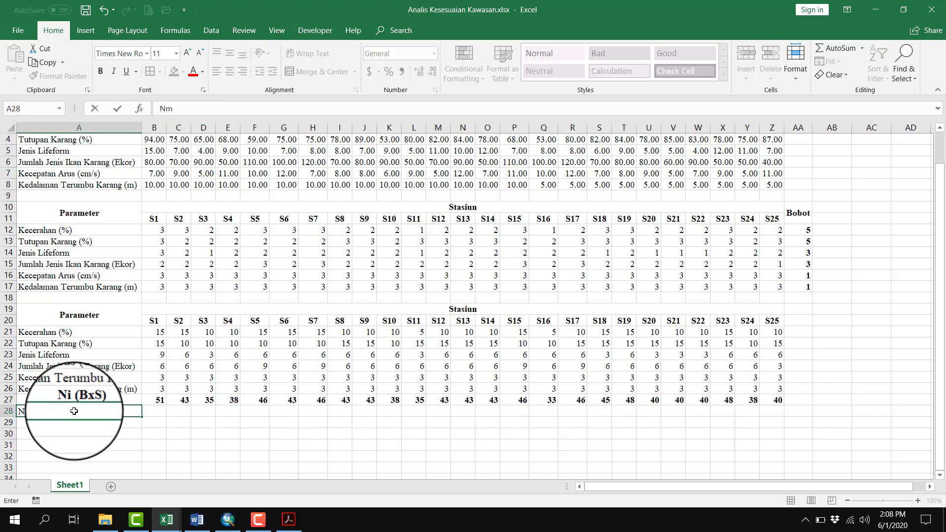
pyautogui.write('aks')
pyautogui.hotkey('ctrl', 'Return')
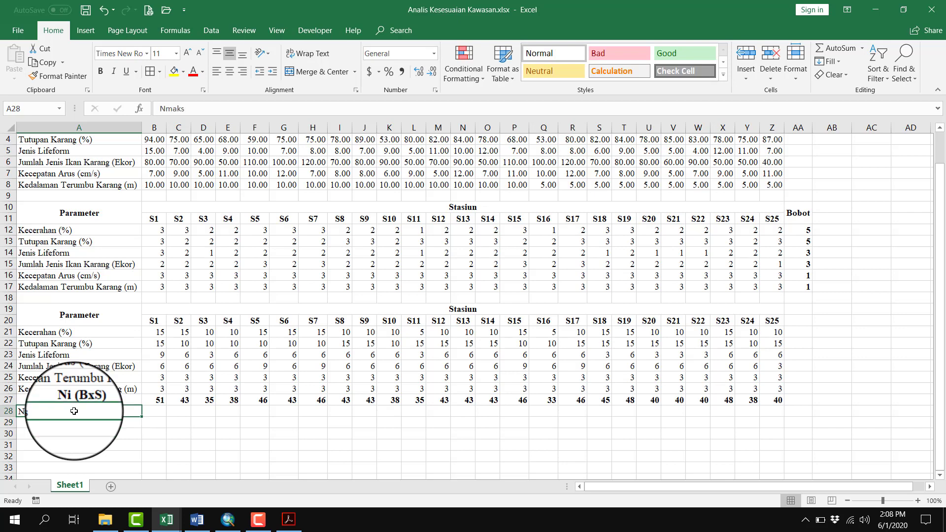
pyautogui.hotkey('ctrl', 'b')
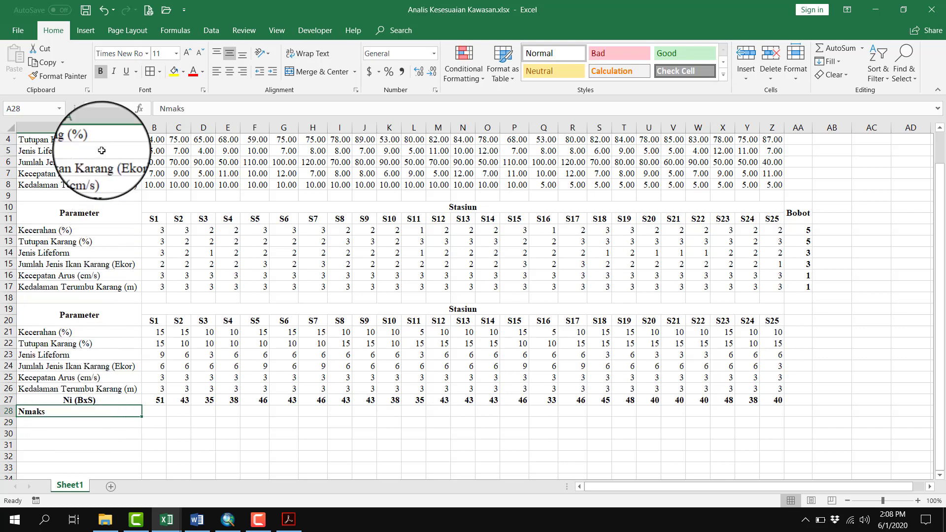
pyautogui.click(231, 71)
pyautogui.click(154, 411)
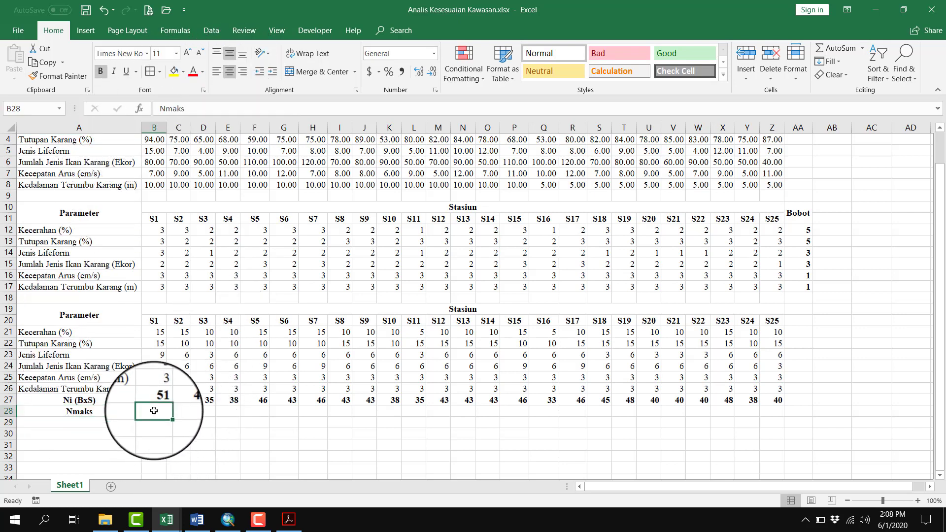
pyautogui.moveTo(84, 311); pyautogui.dragTo(117, 404)
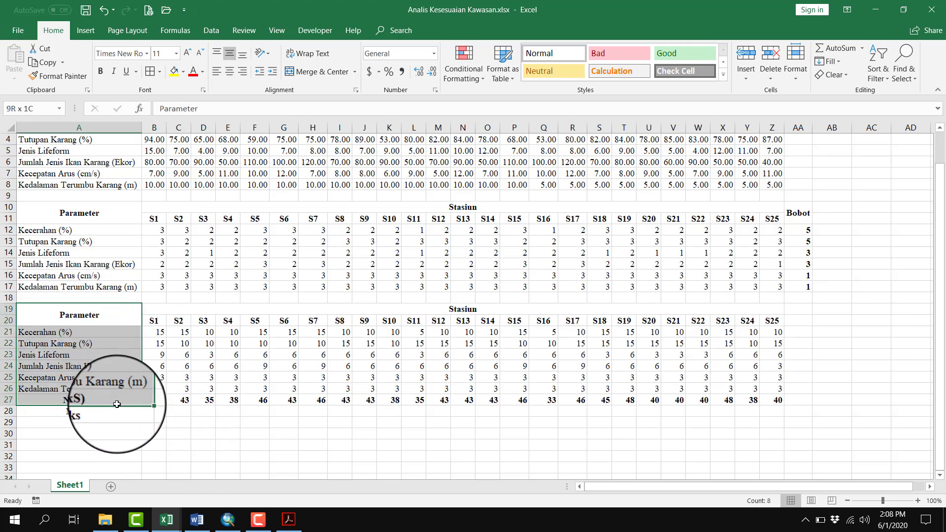
pyautogui.click(199, 448)
pyautogui.click(79, 411)
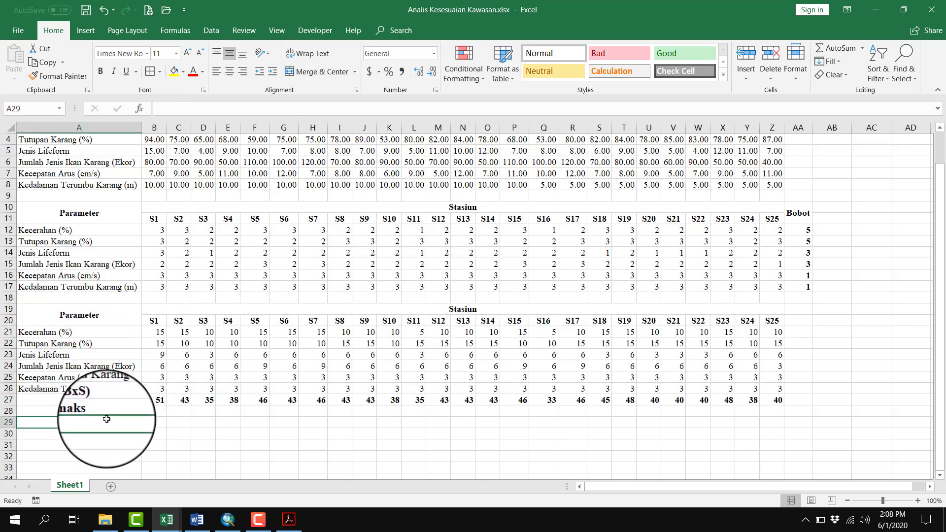
# Switch to the suitability assessment PDF in Acrobat and look up the maximum total score in the Diving table
pyautogui.click(289, 520)
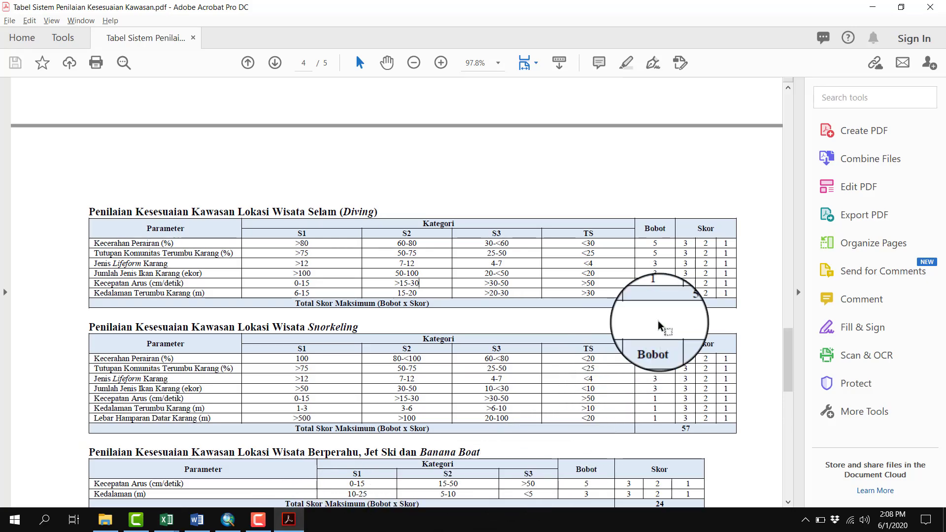
pyautogui.moveTo(677, 306)
pyautogui.mouseDown()
pyautogui.moveTo(707, 309)
pyautogui.moveTo(681, 303)
pyautogui.mouseUp()
pyautogui.click(676, 312)
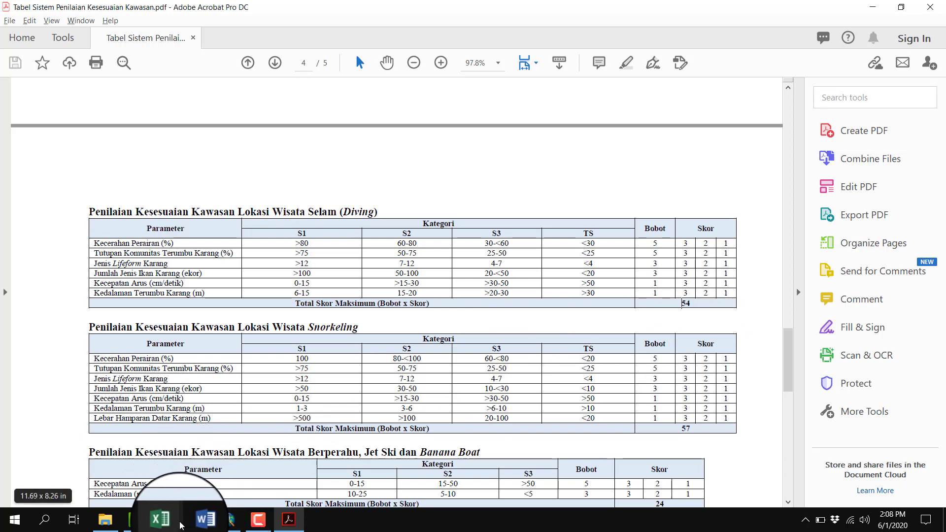
# Return to the Excel workbook, enter 54 as station S1's Nmaks in B28 and copy it across to S25
pyautogui.moveTo(179, 526)
pyautogui.click(214, 476)
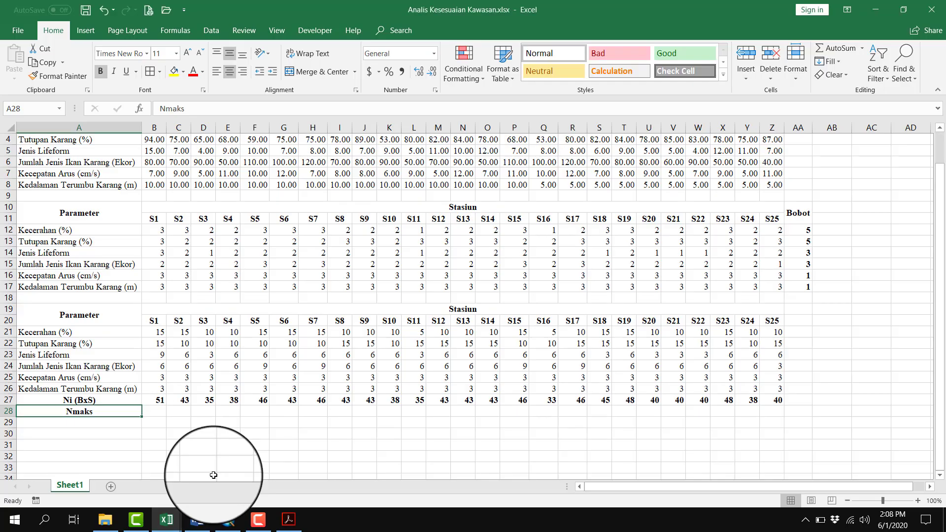
pyautogui.click(164, 415)
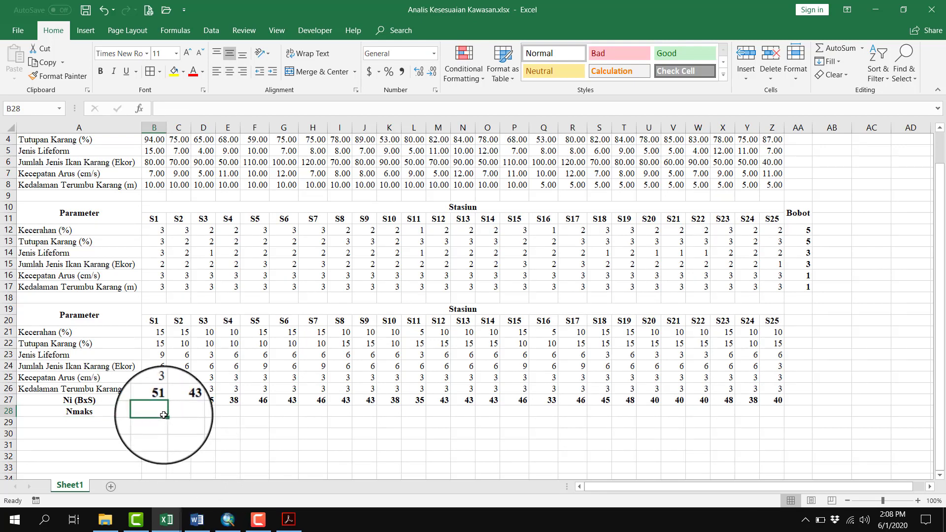
pyautogui.write('54')
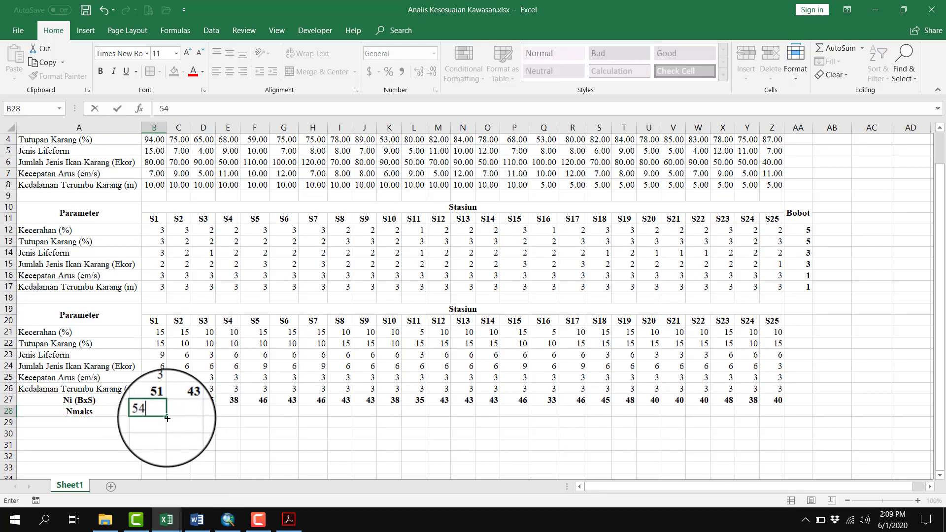
pyautogui.moveTo(166, 417); pyautogui.dragTo(801, 422)
pyautogui.click(798, 424)
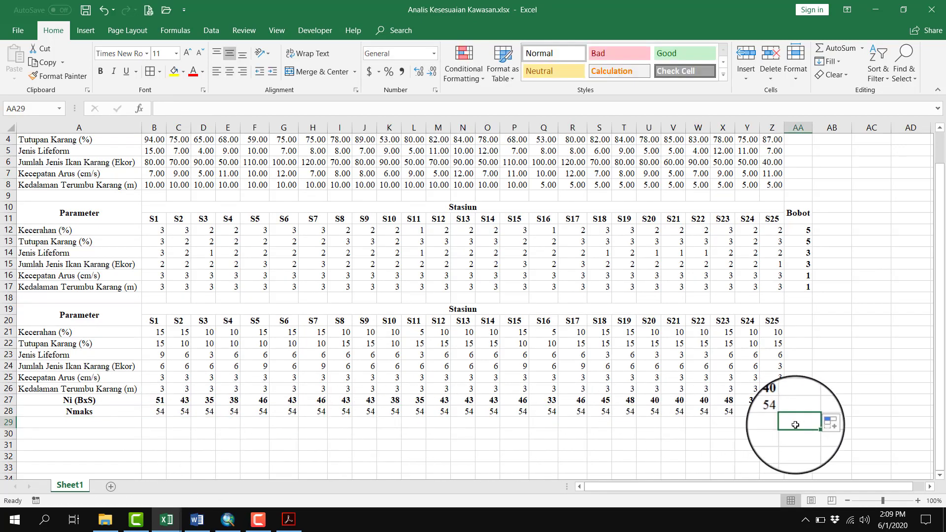
pyautogui.click(797, 410)
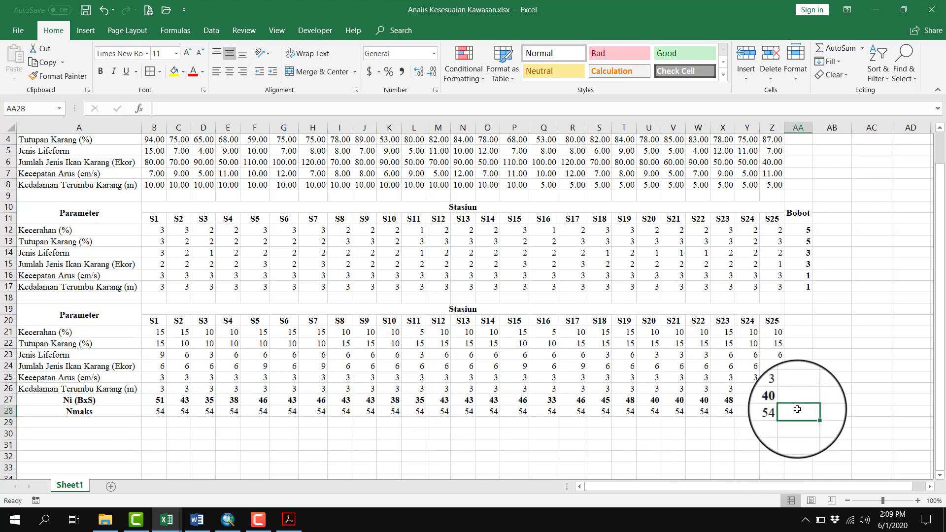
# Make the Nmaks values in B28:Z28 bold
pyautogui.click(159, 412)
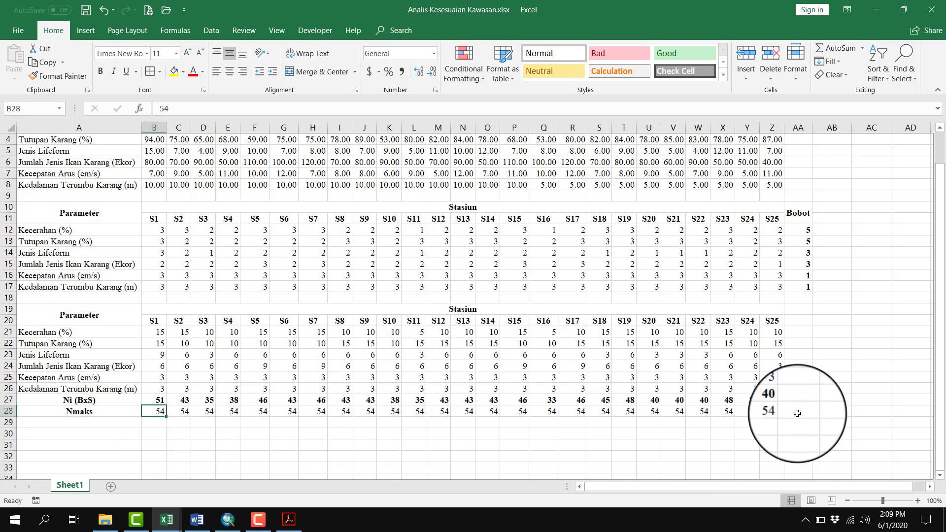
pyautogui.keyDown('shift'); pyautogui.click(780, 412); pyautogui.keyUp('shift')
pyautogui.hotkey('ctrl', 'b')
pyautogui.click(162, 434)
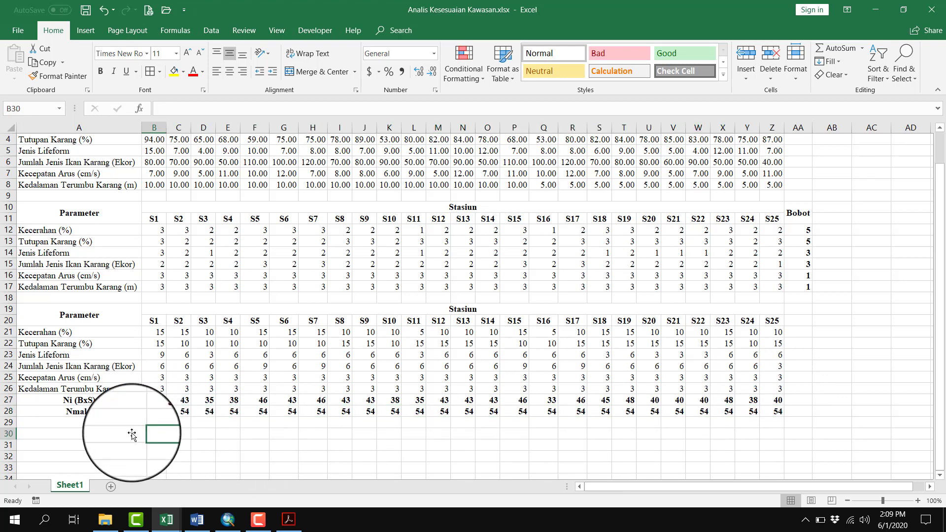
# Add the row label IKK in A29, bold and centred
pyautogui.click(115, 424)
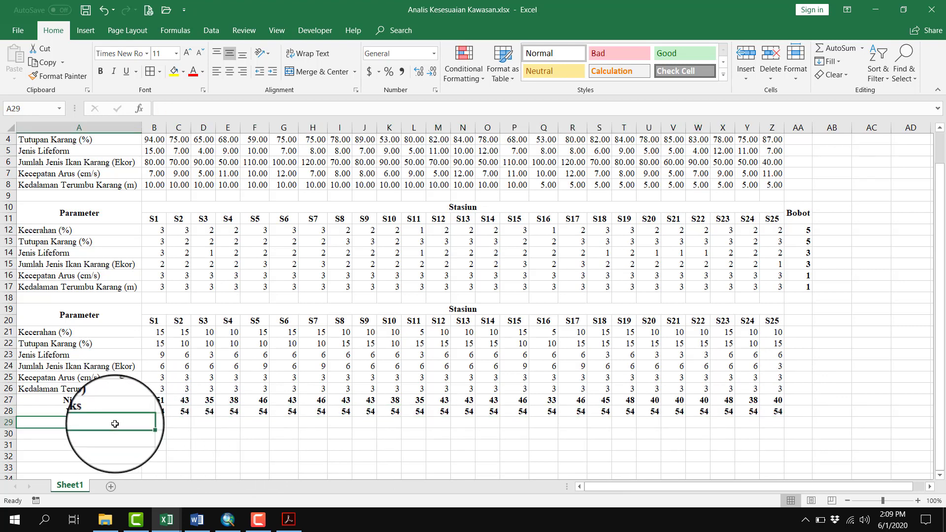
pyautogui.write('IKK')
pyautogui.hotkey('ctrl', 'b')
pyautogui.click(230, 72)
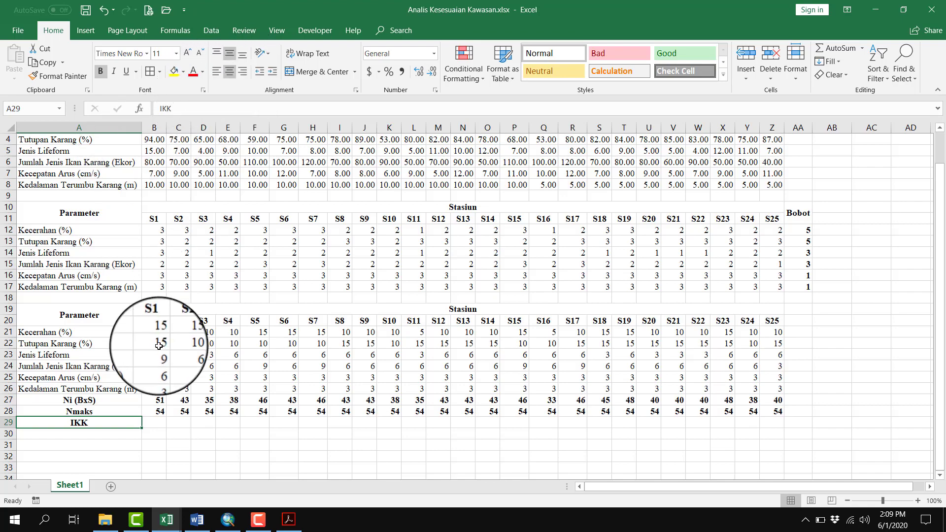
# Switch to the assessment tables document in Word, look up the IKK formula on its last page and return to the Excel workbook
pyautogui.click(196, 520)
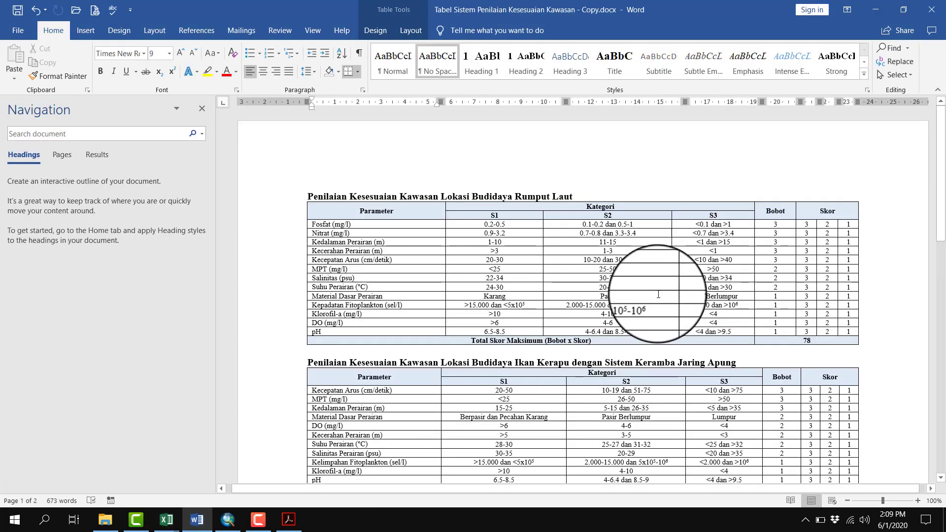
pyautogui.scroll(-20, 659, 295)
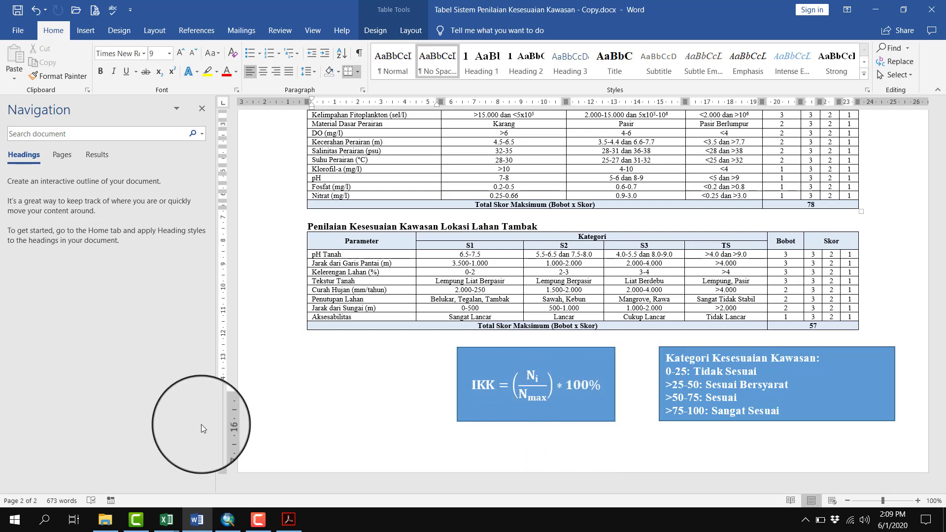
pyautogui.hotkey('alt', 'Tab')
# Calculate station S1's IKK in B29 with =(B27/B28)*100 and copy the formula across to S25
pyautogui.click(157, 424)
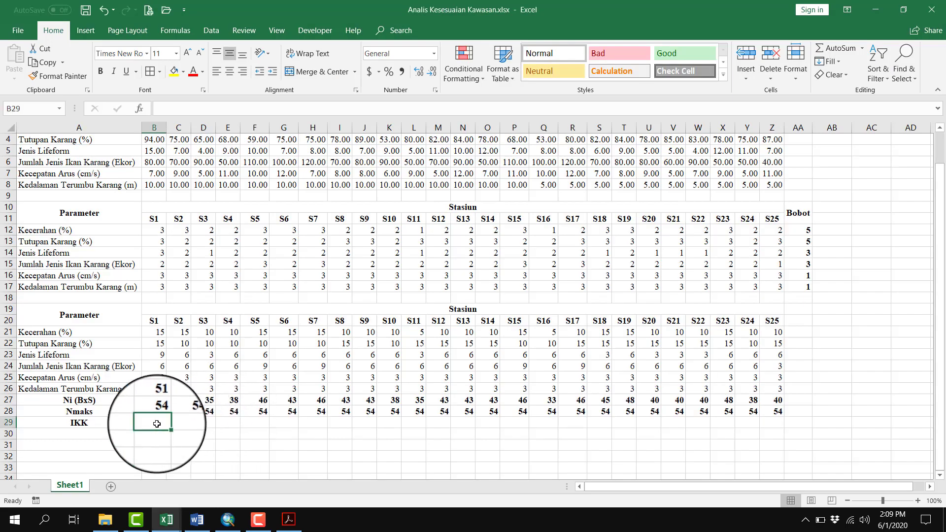
pyautogui.write('=(')
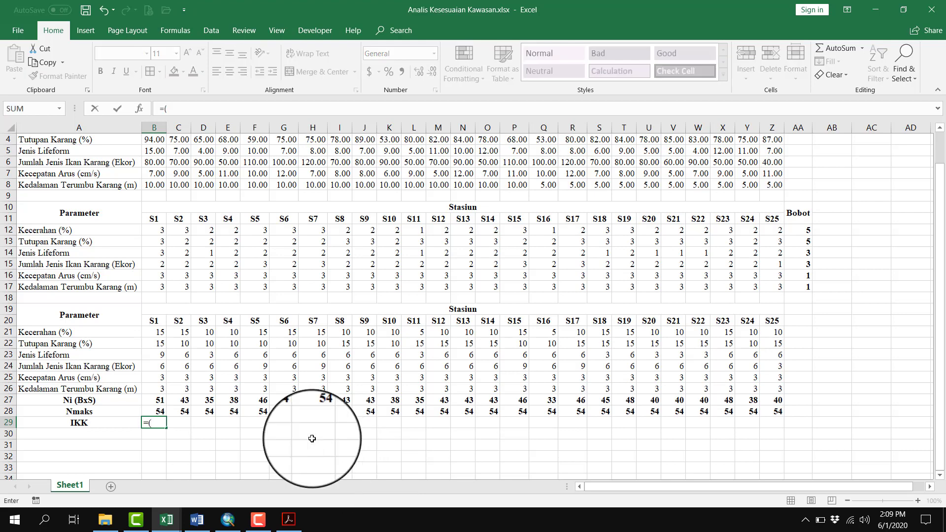
pyautogui.click(155, 400)
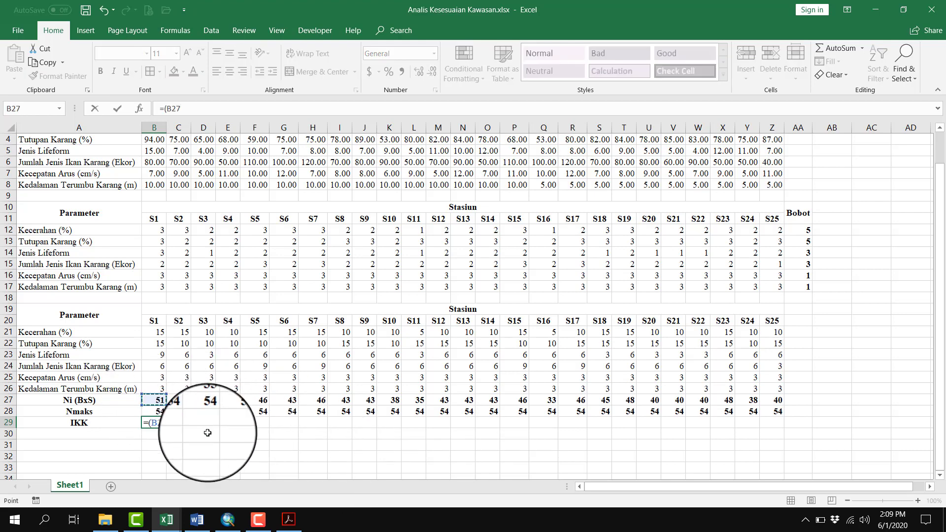
pyautogui.write('/')
pyautogui.click(158, 412)
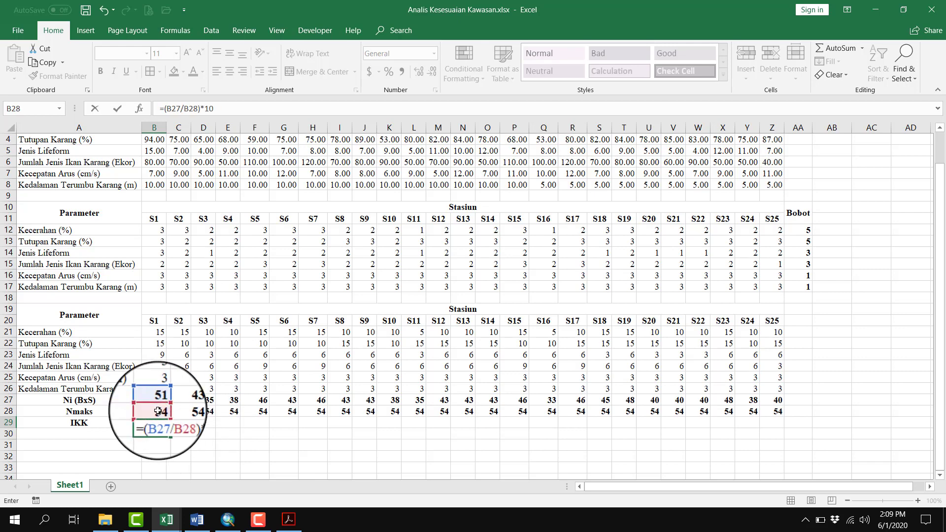
pyautogui.press('Return')
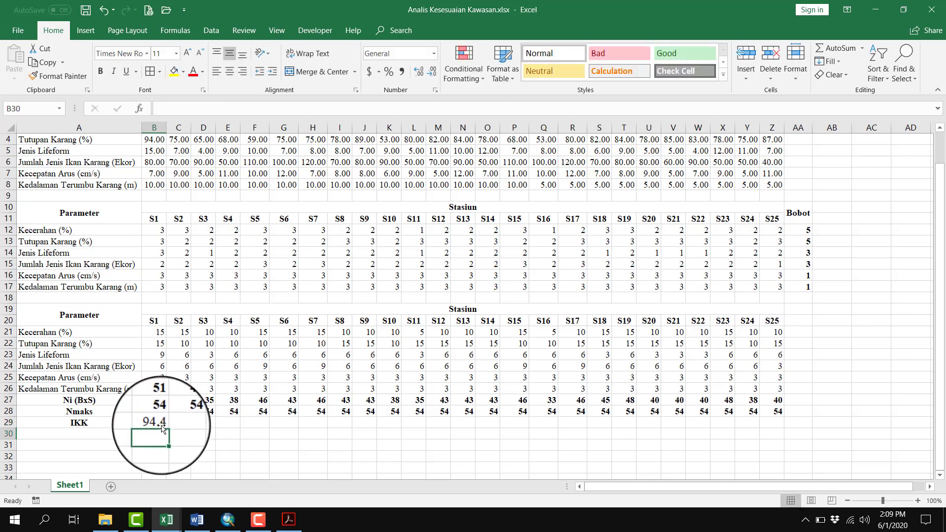
pyautogui.click(157, 423)
pyautogui.moveTo(166, 428); pyautogui.dragTo(781, 437)
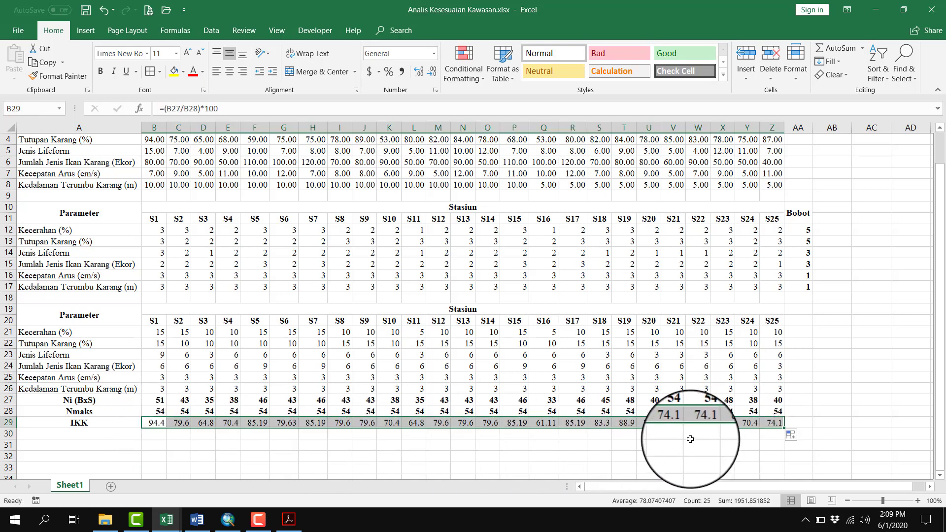
# Show the IKK values in B29:Z29 with two decimals and make them bold
pyautogui.click(419, 72)
pyautogui.hotkey('ctrl', 'b')
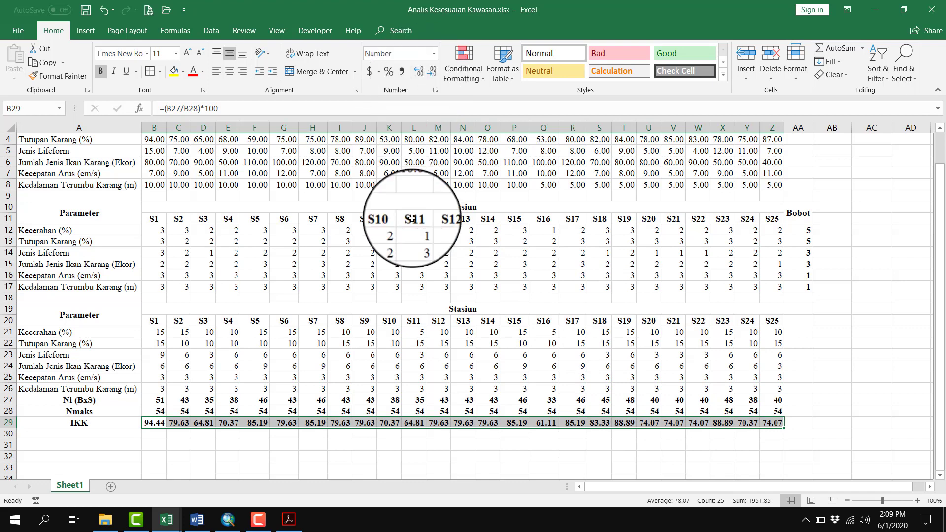
pyautogui.click(462, 446)
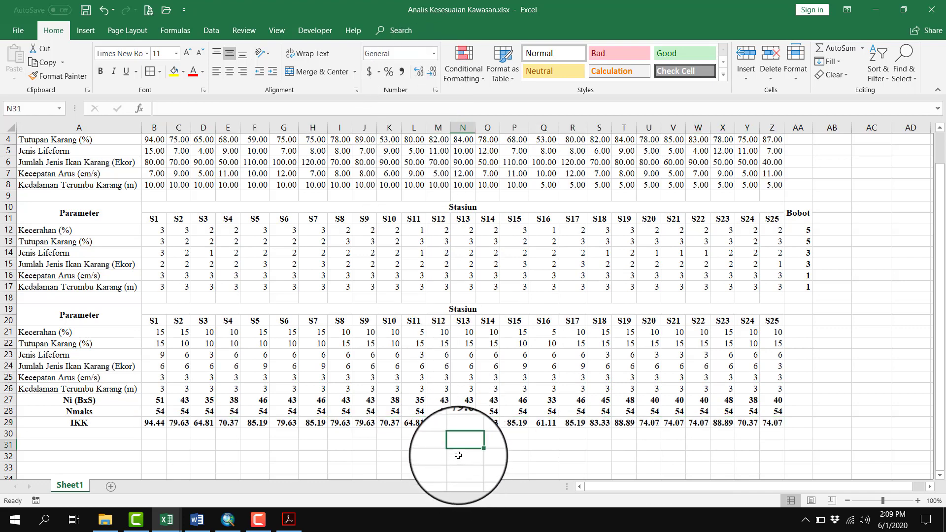
pyautogui.scroll(-2, 459, 456)
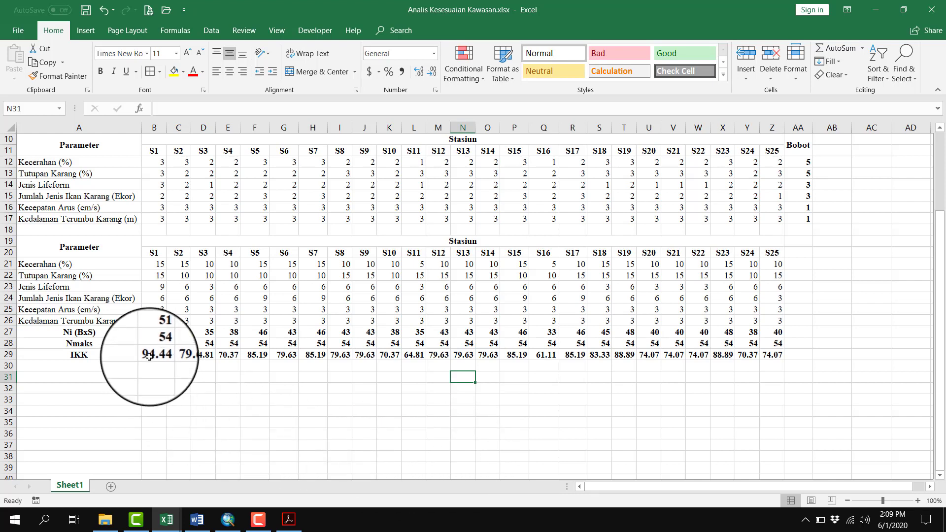
pyautogui.moveTo(154, 354); pyautogui.dragTo(774, 355)
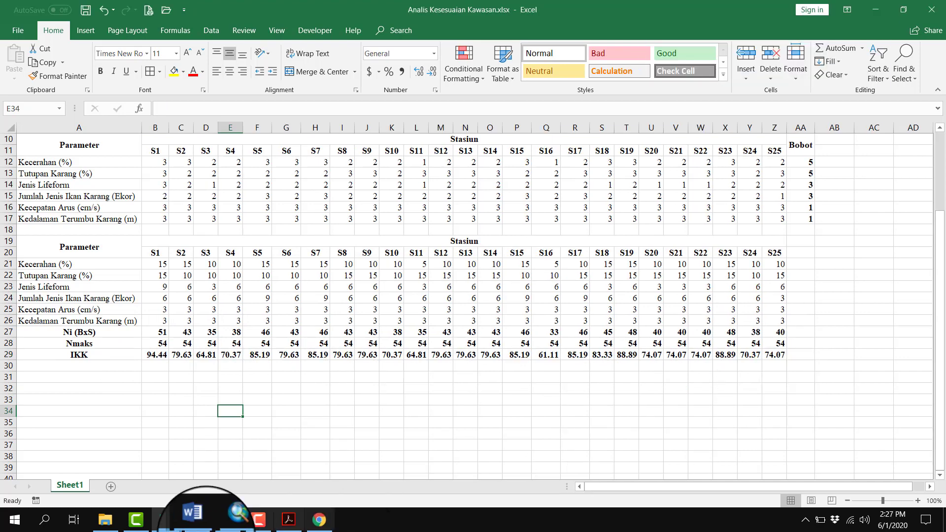
pyautogui.click(197, 402)
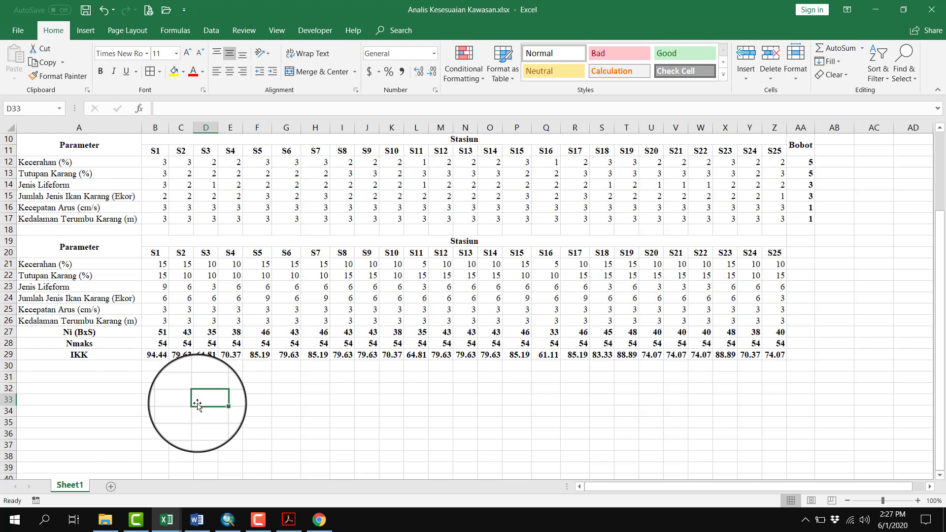
pyautogui.click(157, 365)
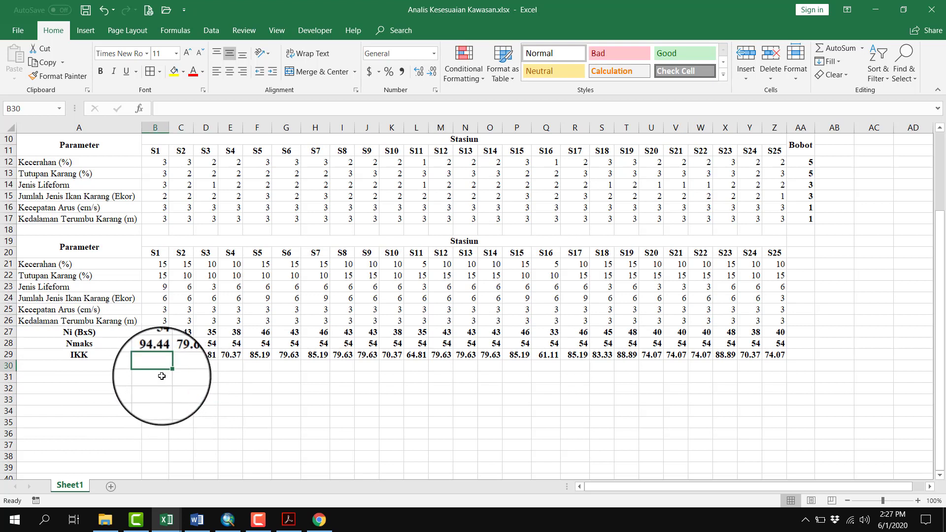
pyautogui.click(311, 378)
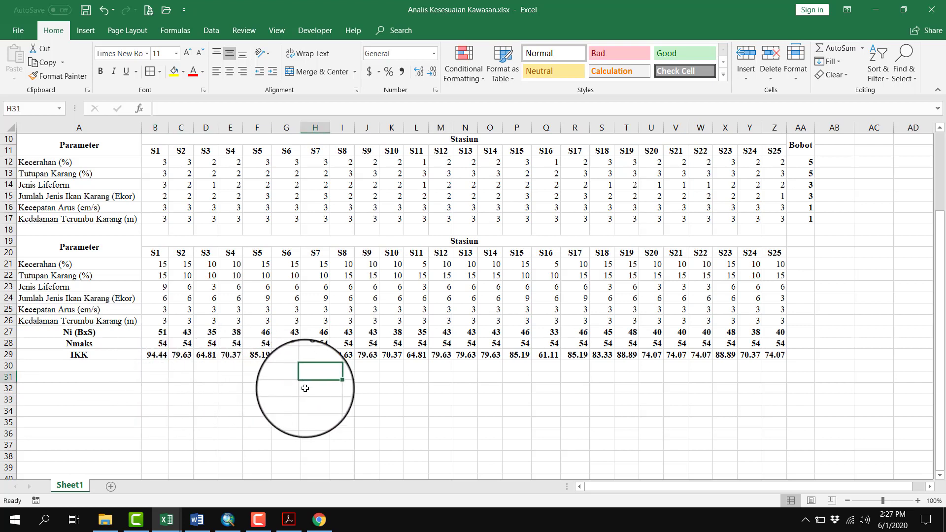
pyautogui.click(153, 364)
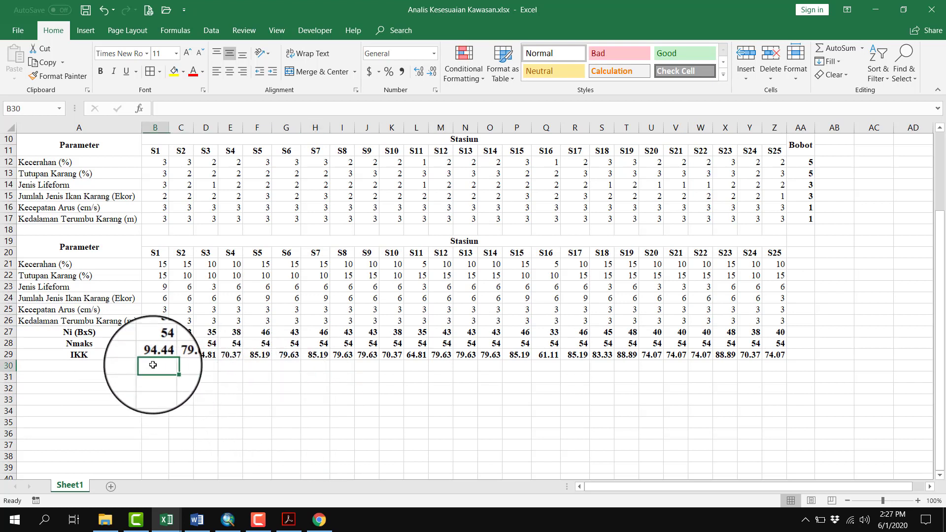
# Copy the IKK label cell down to A30 to reuse its formatting and replace the text with Kategori
pyautogui.click(127, 356)
pyautogui.moveTo(142, 360); pyautogui.dragTo(133, 369)
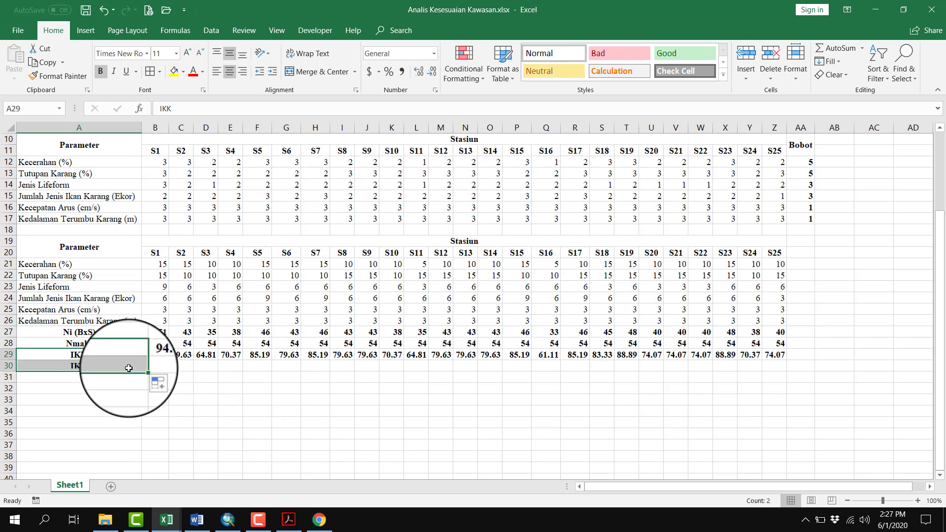
pyautogui.click(129, 369)
pyautogui.write('Kategori')
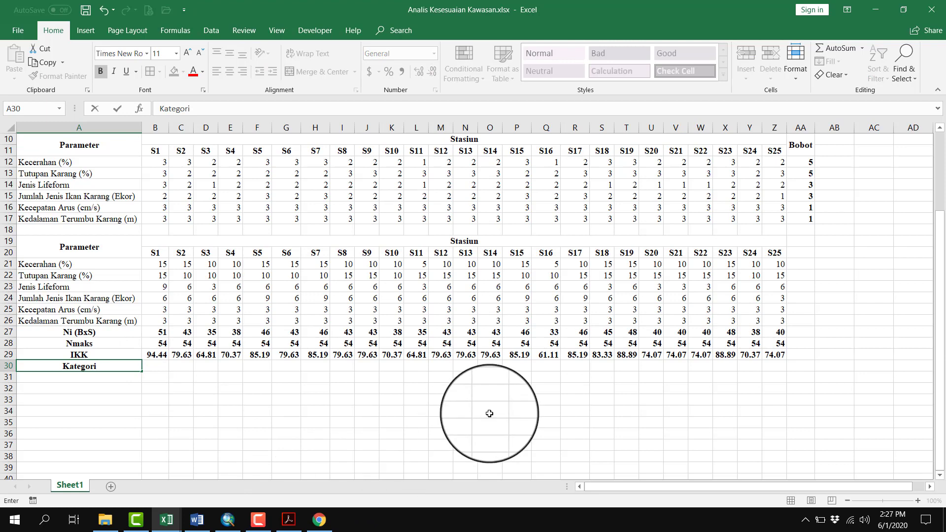
pyautogui.press('Return')
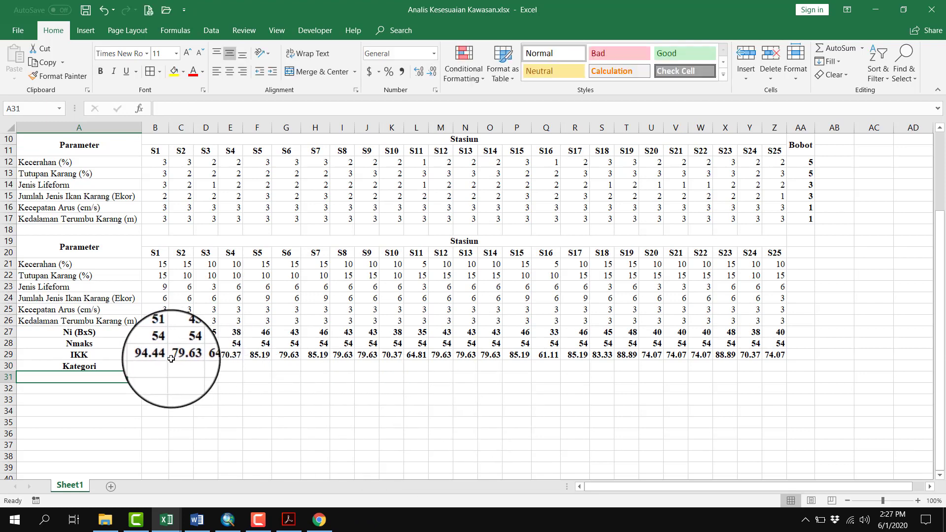
# Start an IF formula in B30 that returns "Sangat Sesuai" when station S1's IKK in B29 is greater than 75
pyautogui.click(76, 354)
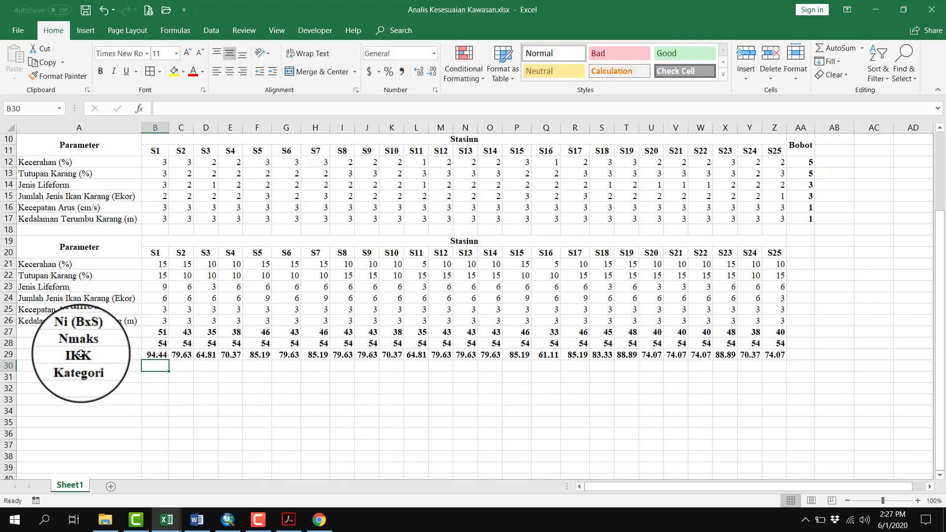
pyautogui.click(155, 366)
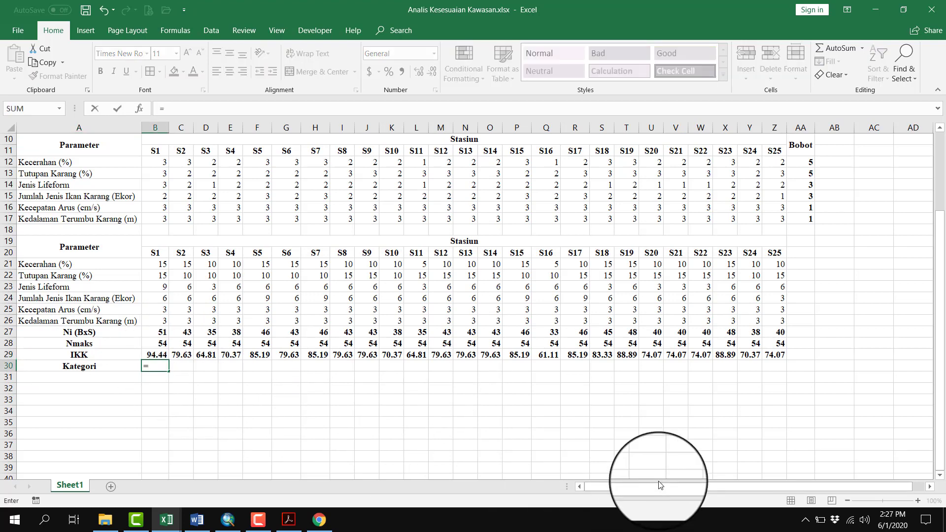
pyautogui.write('=IF')
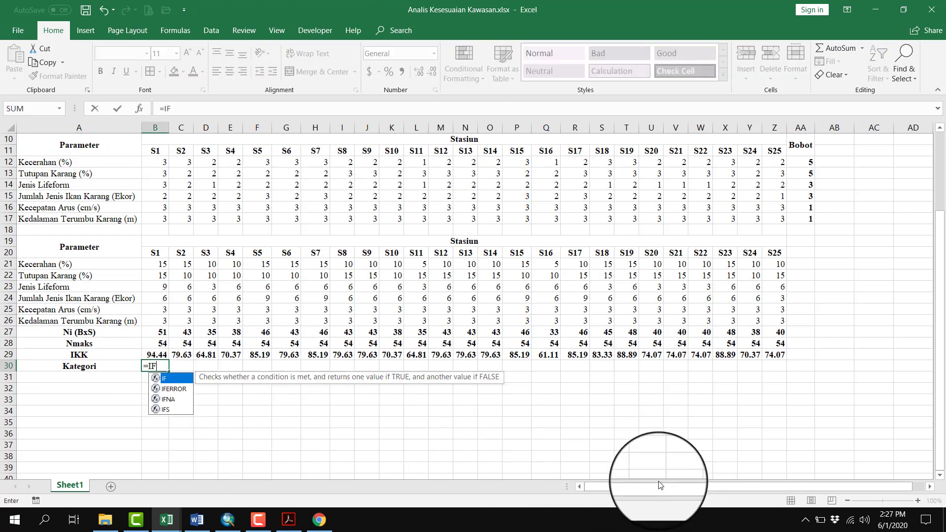
pyautogui.write('(')
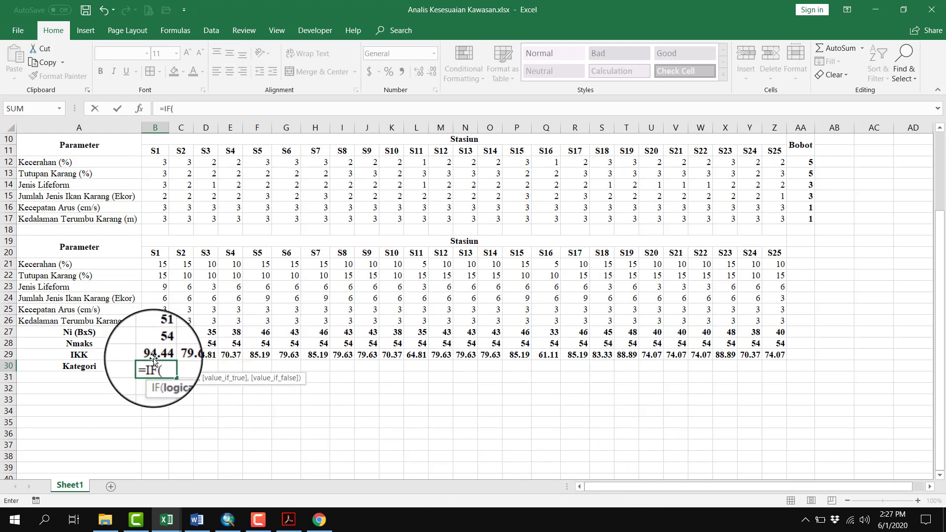
pyautogui.click(155, 356)
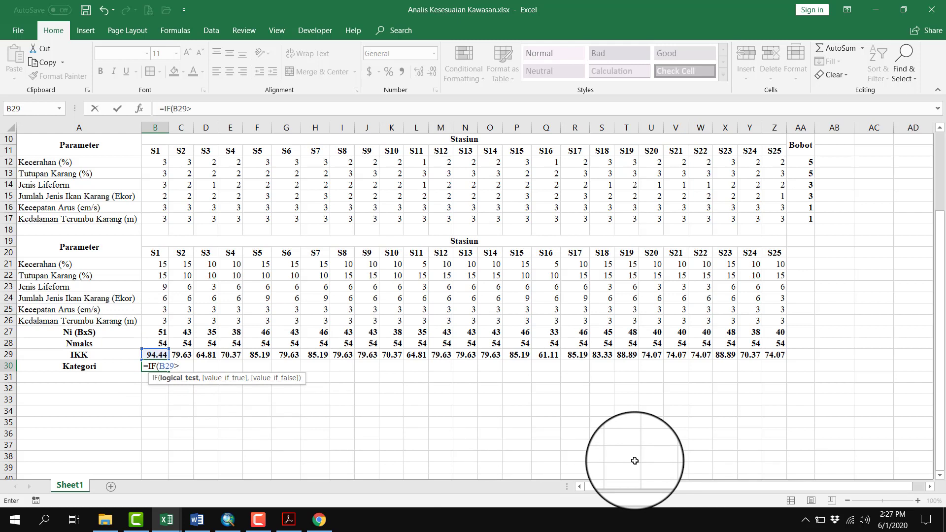
pyautogui.write('>75,"Sangat Sesuai')
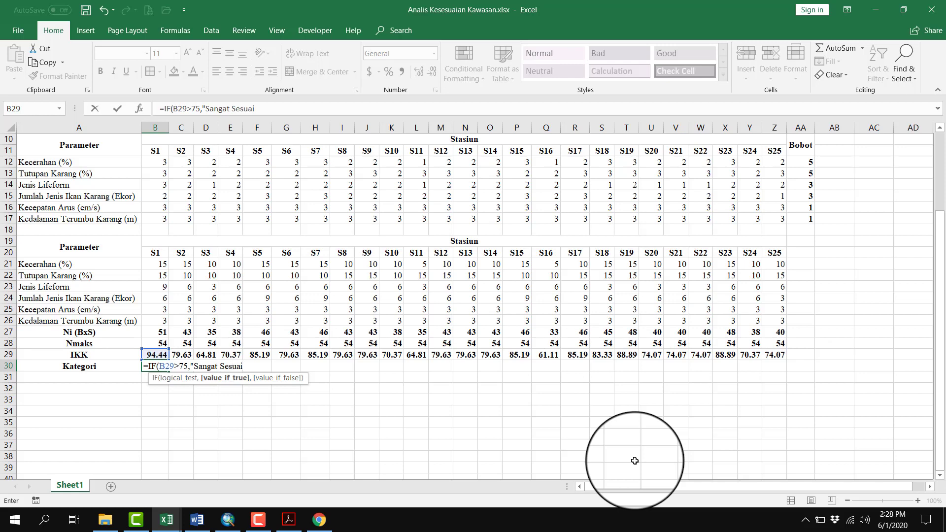
pyautogui.write('",I')
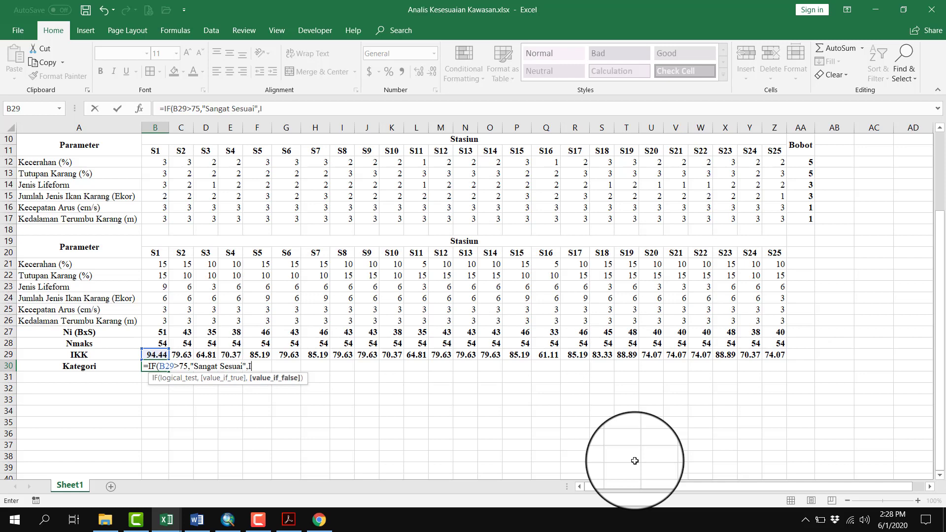
pyautogui.write('F(')
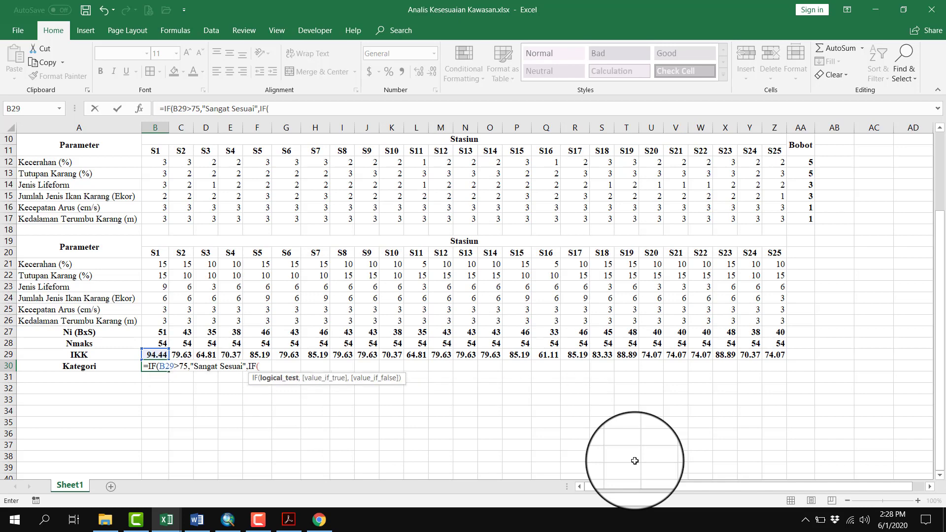
# Nest IF conditions in the B30 formula that return "Sesuai" when B29 is greater than 50 and "Sesuai Bersyarat" when greater than 25
pyautogui.click(155, 353)
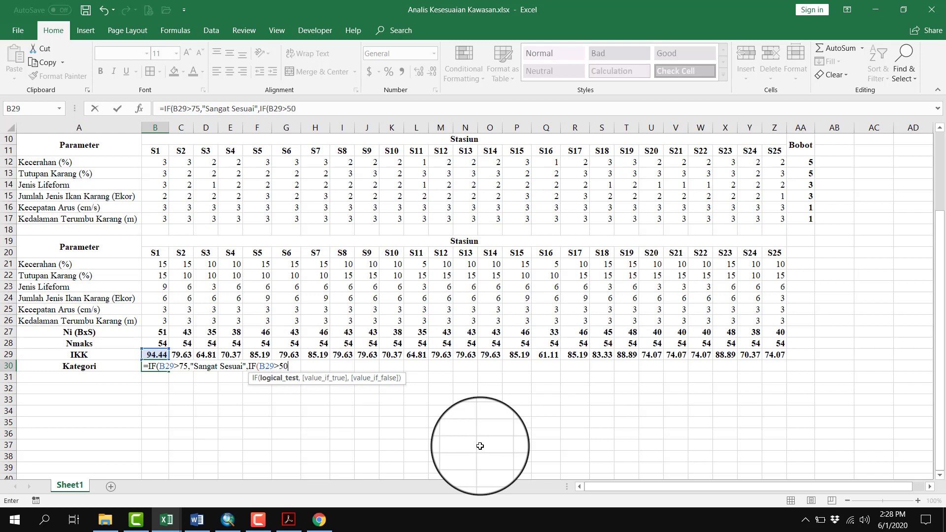
pyautogui.write('>50,"Sesuai",')
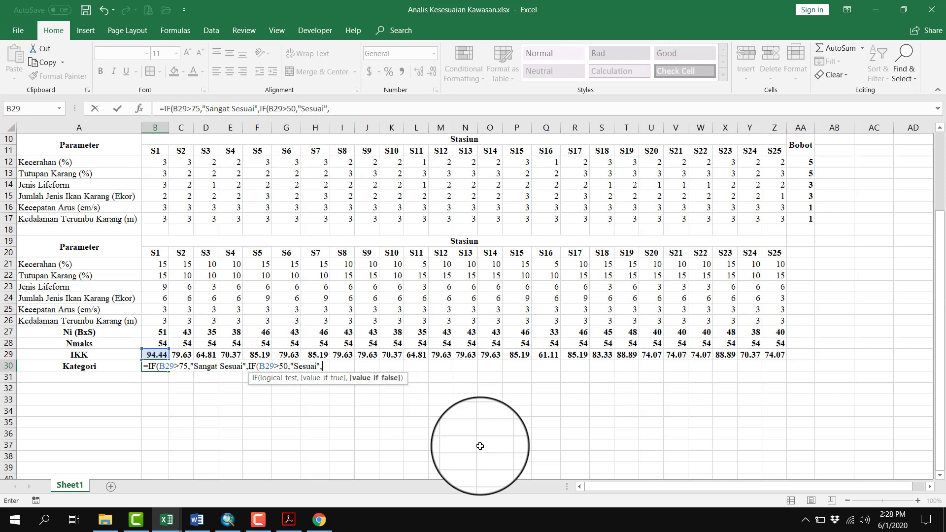
pyautogui.write('IF')
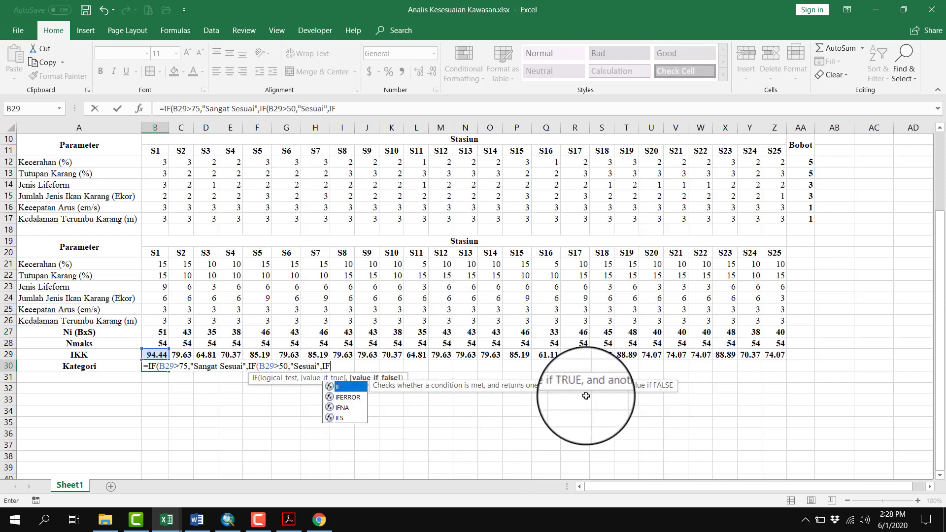
pyautogui.write('(')
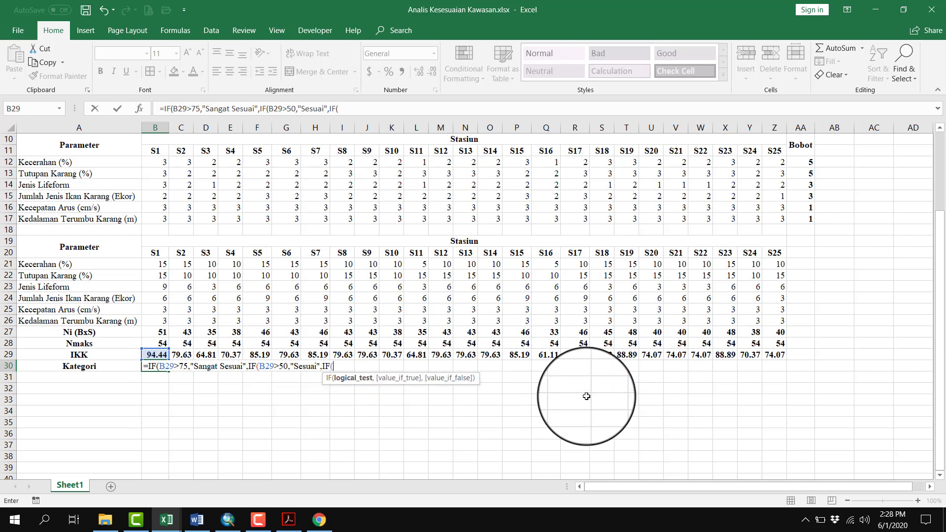
pyautogui.click(157, 355)
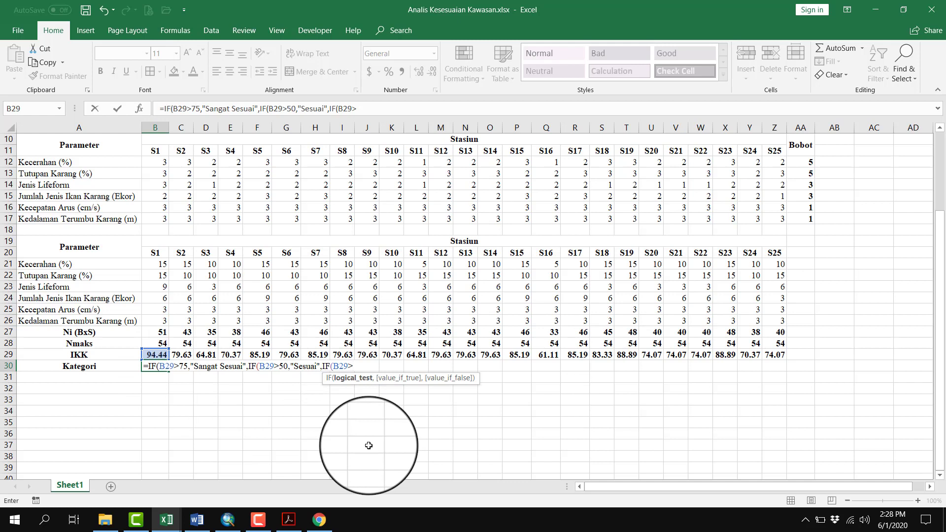
pyautogui.write('>25,"Sesuai Bersyarat",')
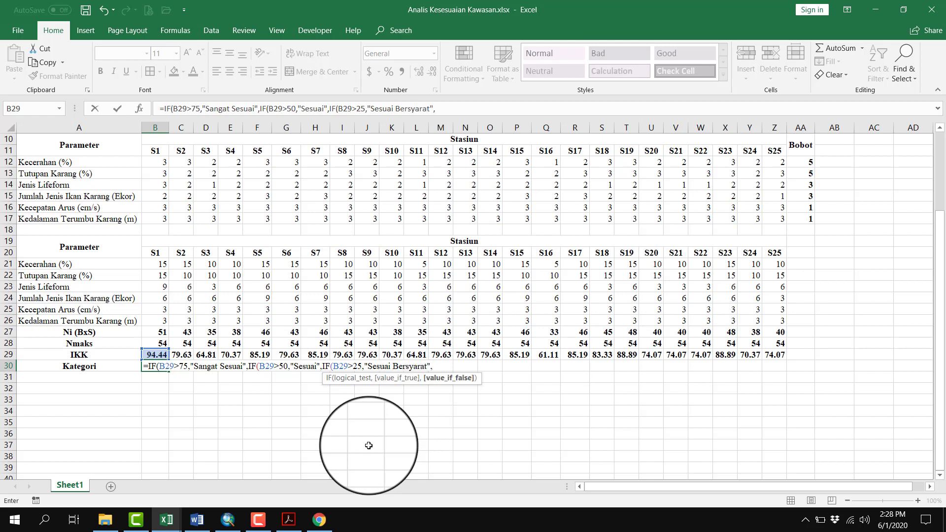
# Complete the B30 formula with a last nested IF that returns "Tidak Sesuai" when B29 is less than or equal to 25
pyautogui.write('IF')
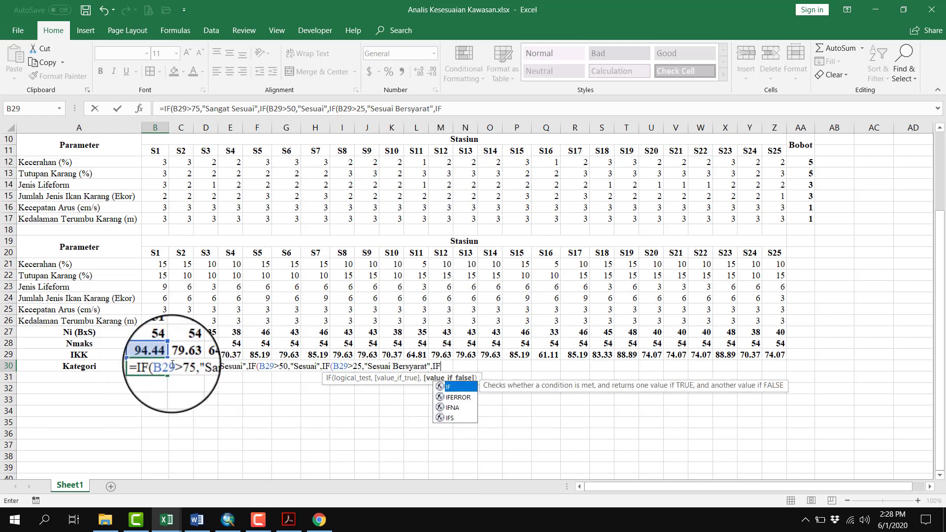
pyautogui.write('(')
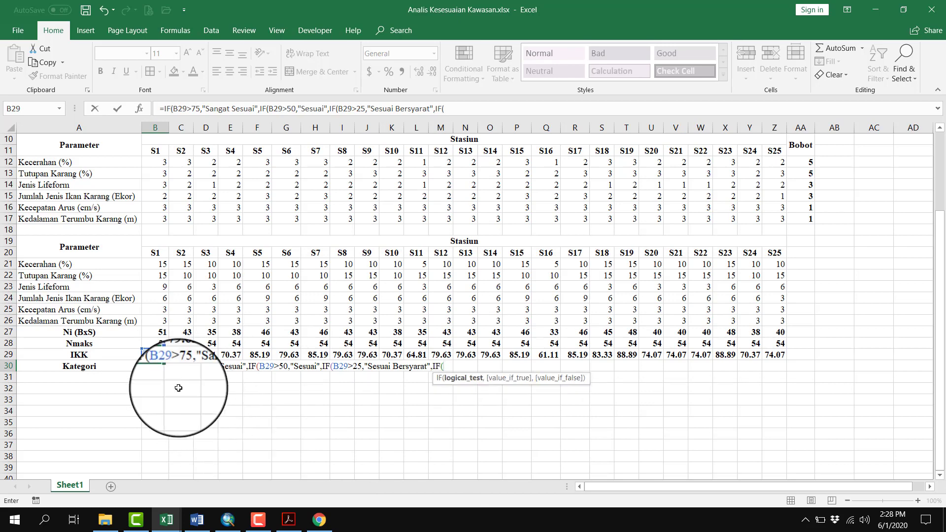
pyautogui.click(155, 355)
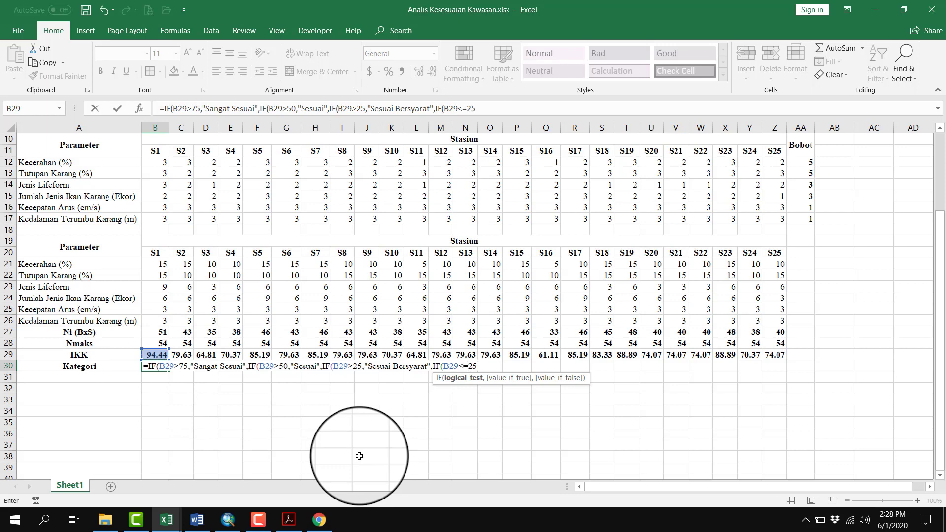
pyautogui.write('<=25,"Tidak Sesuai')
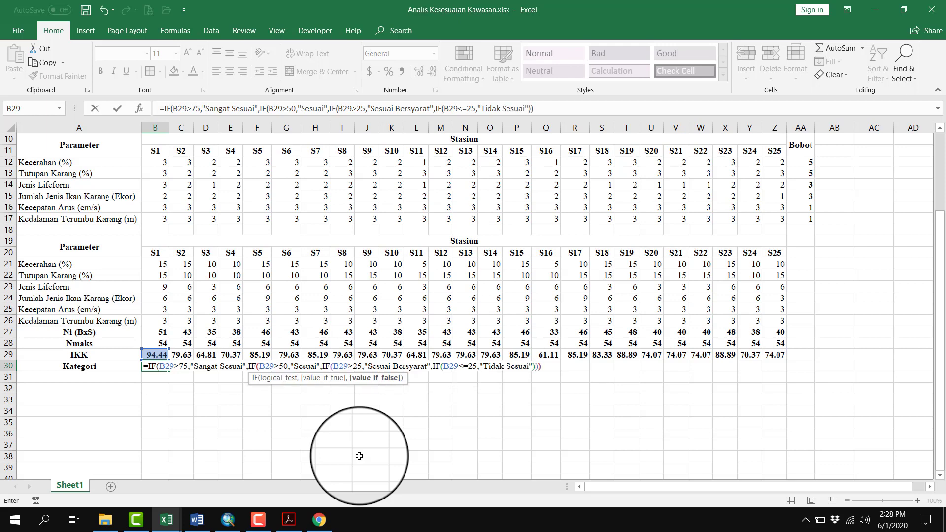
pyautogui.press('Return')
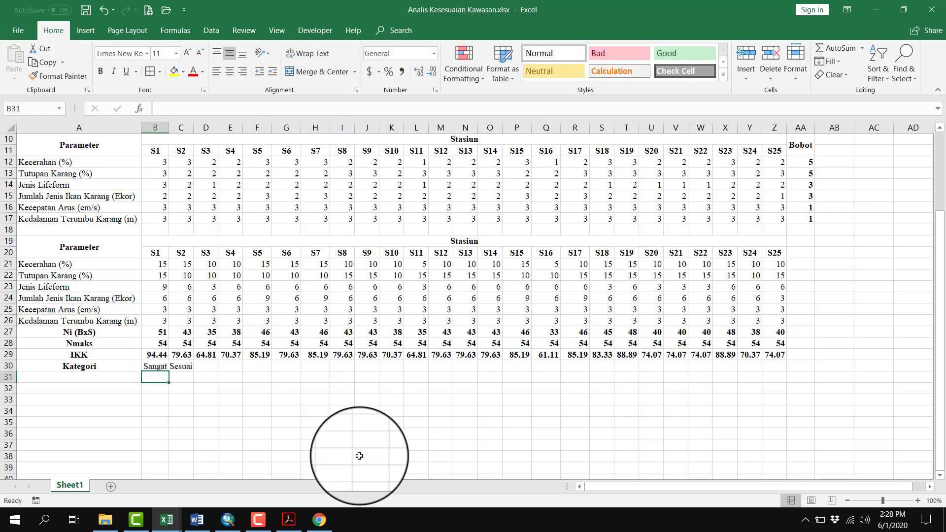
# Fit column B to its content and copy the category formula from B30 across to station S25 in Z30
pyautogui.doubleClick(169, 127)
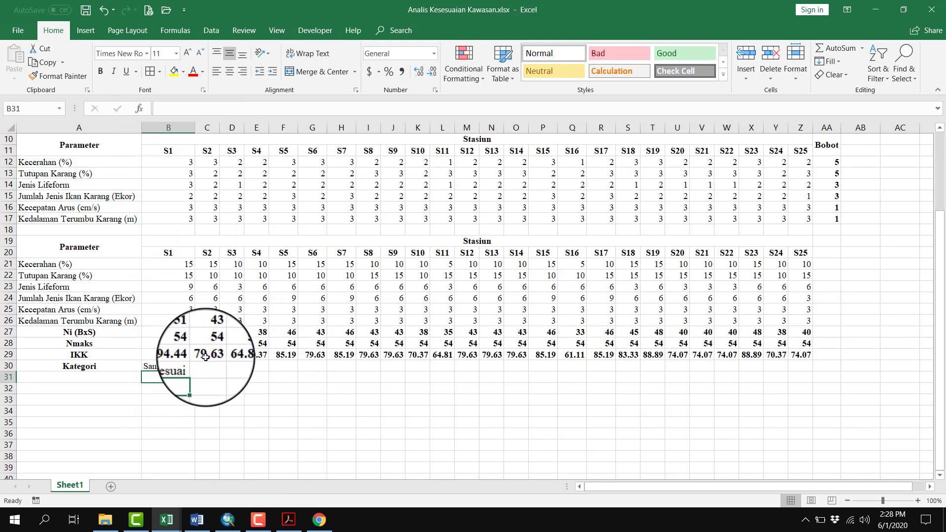
pyautogui.click(169, 367)
pyautogui.moveTo(196, 371); pyautogui.dragTo(808, 397)
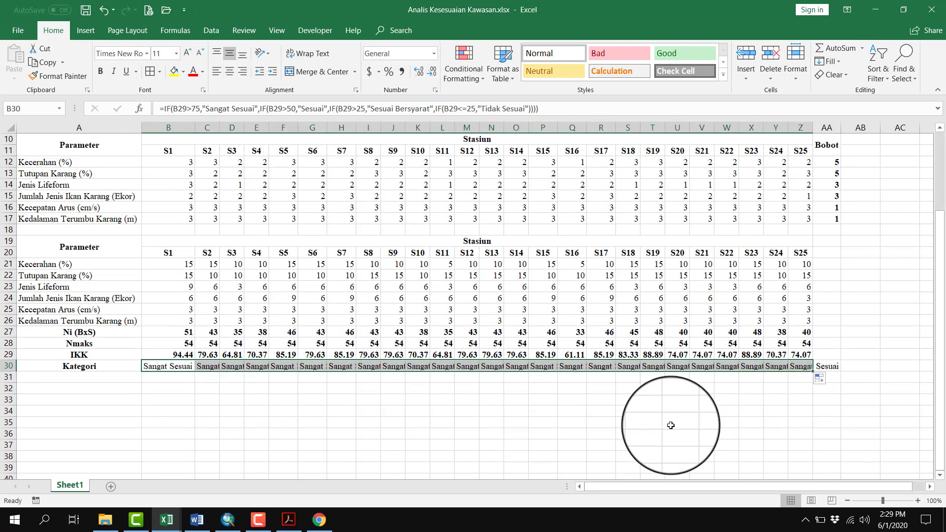
# AutoFit the width of all columns in the sheet
pyautogui.click(10, 128)
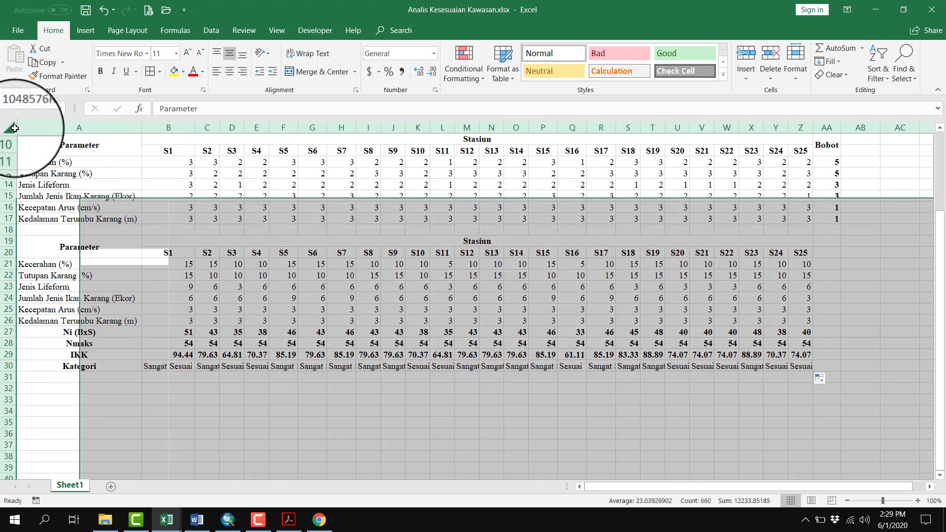
pyautogui.click(796, 57)
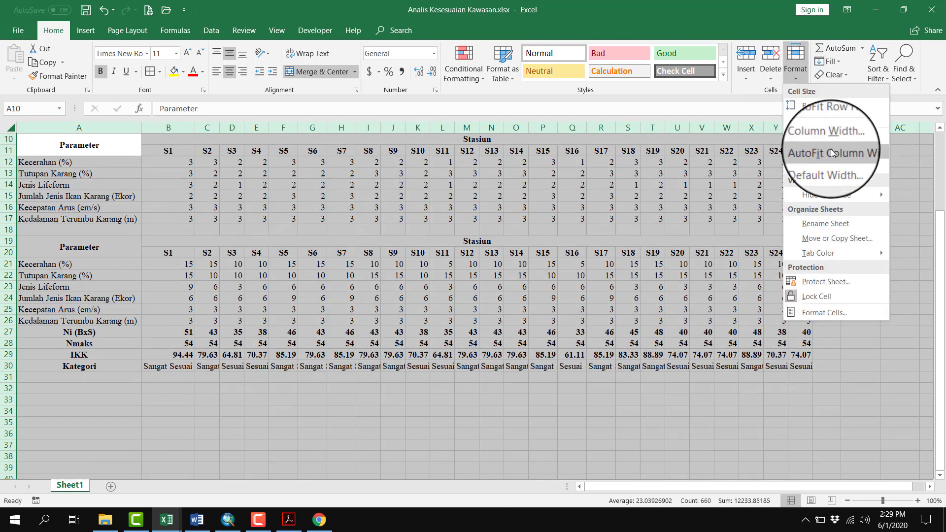
pyautogui.click(831, 149)
pyautogui.click(649, 388)
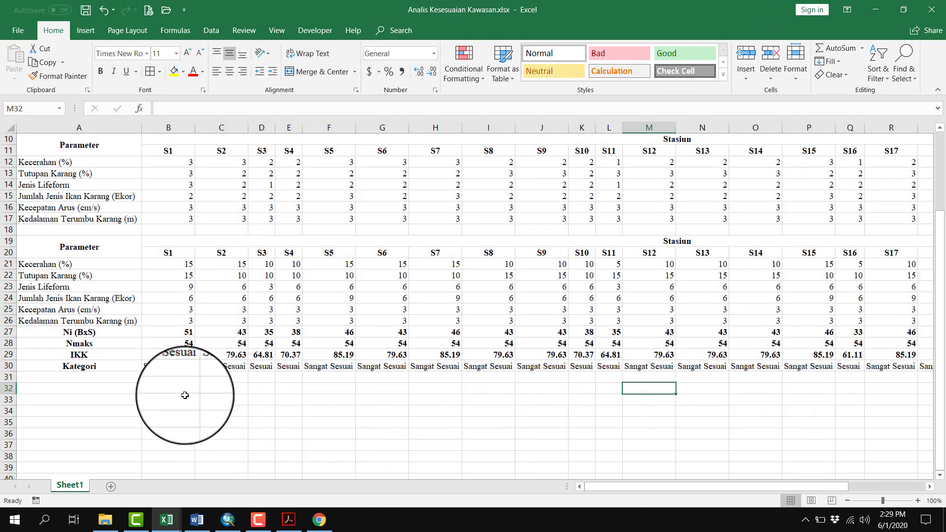
# Check the category formulas of stations S1, S2 and S3 in row 30 against their IKK values
pyautogui.click(171, 366)
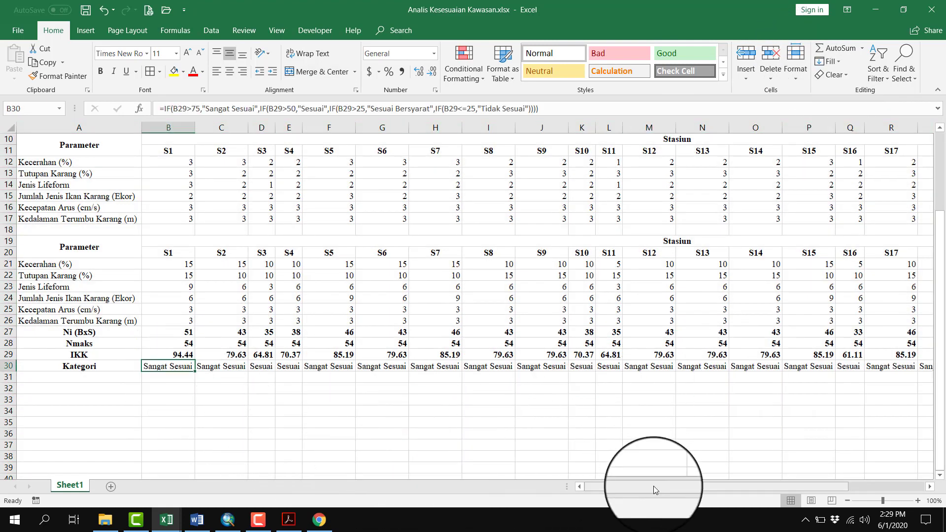
pyautogui.moveTo(653, 486)
pyautogui.mouseDown()
pyautogui.moveTo(762, 491)
pyautogui.moveTo(654, 488)
pyautogui.mouseUp()
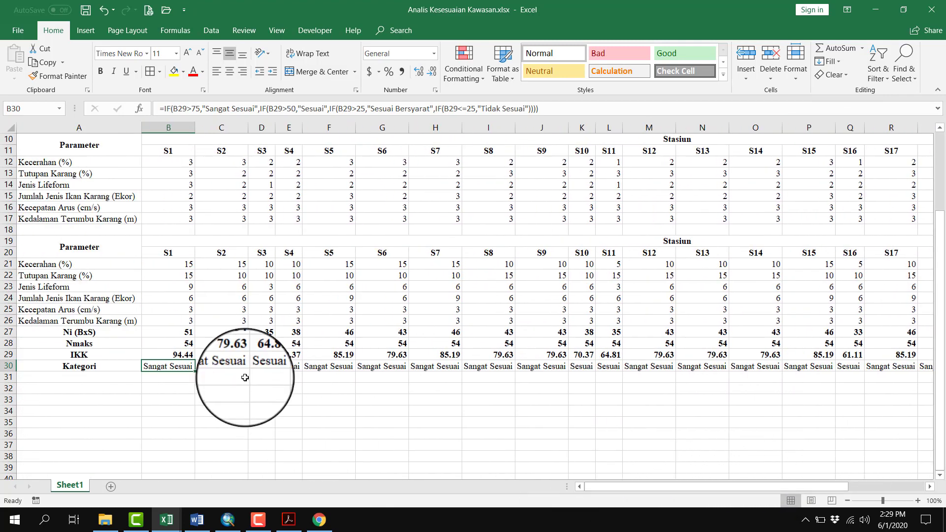
pyautogui.moveTo(171, 254); pyautogui.dragTo(173, 371)
pyautogui.click(173, 371)
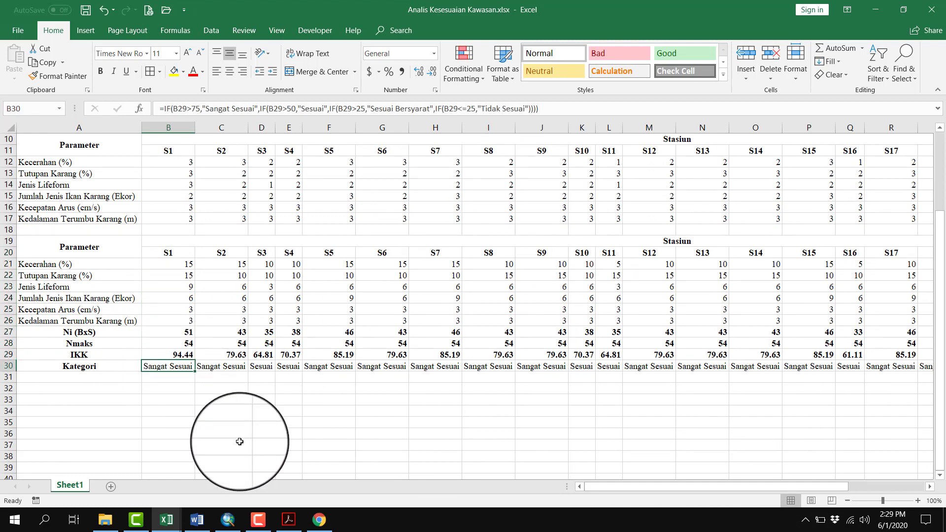
pyautogui.click(236, 367)
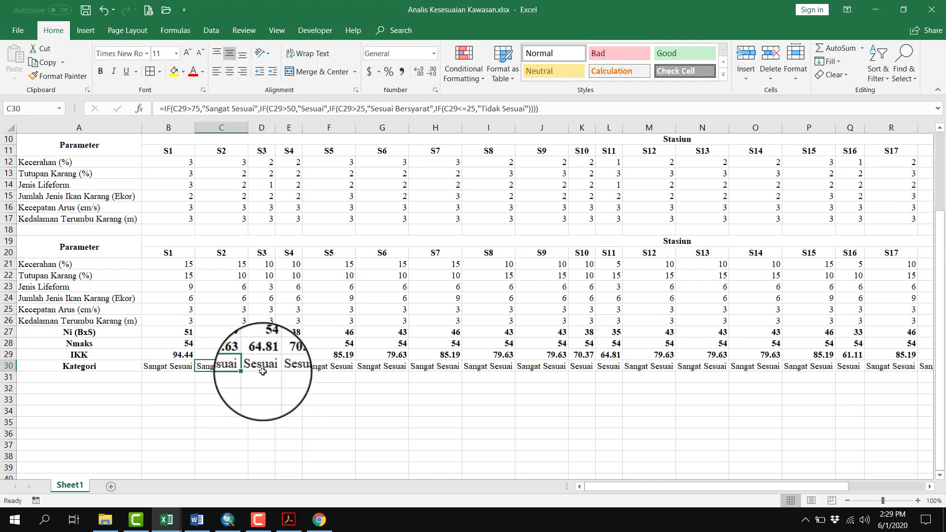
pyautogui.click(262, 366)
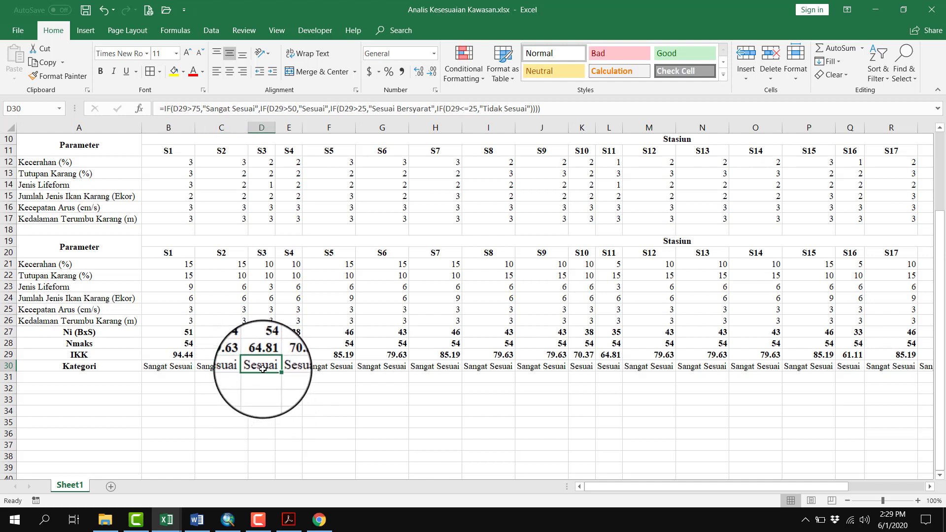
pyautogui.click(316, 413)
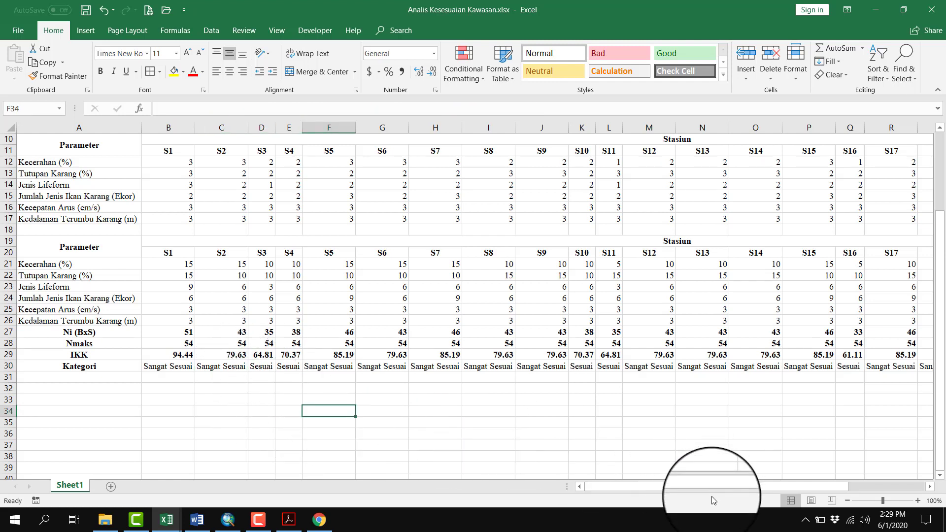
pyautogui.moveTo(714, 482); pyautogui.dragTo(663, 489)
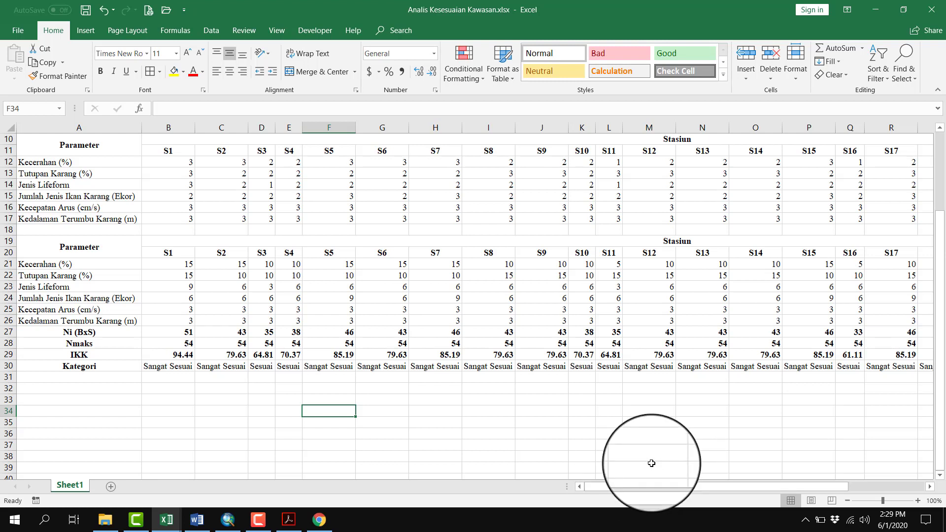
pyautogui.scroll(3, 650, 461)
pyautogui.scroll(-7, 648, 459)
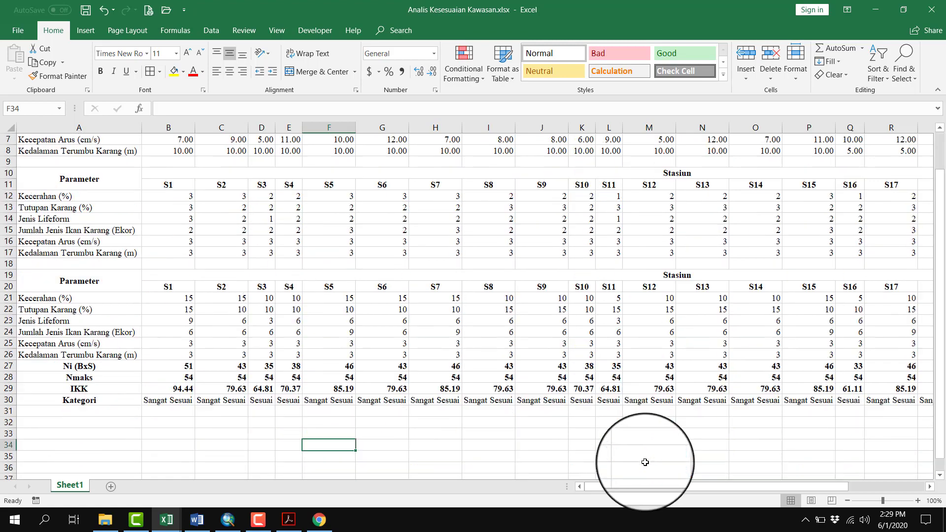
pyautogui.scroll(4, 647, 458)
pyautogui.scroll(3, 647, 459)
pyautogui.scroll(-4, 641, 444)
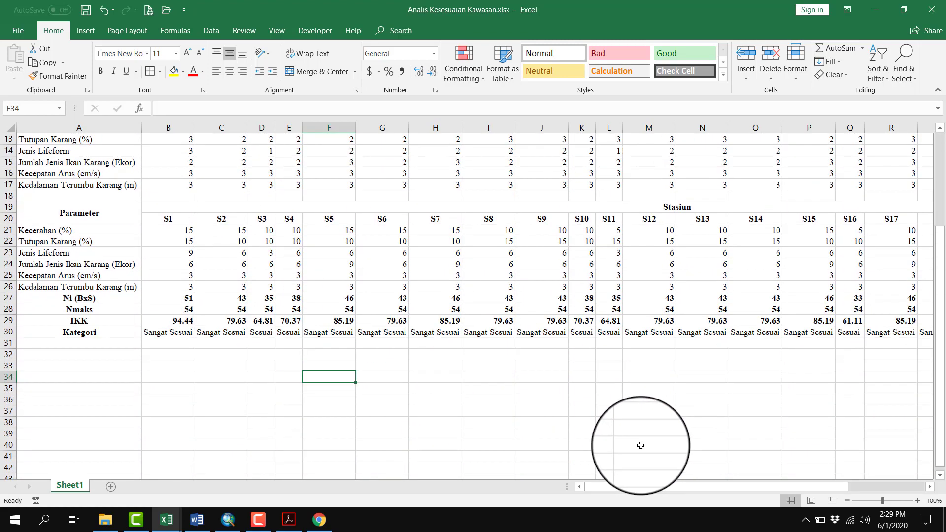
pyautogui.click(182, 341)
pyautogui.click(230, 363)
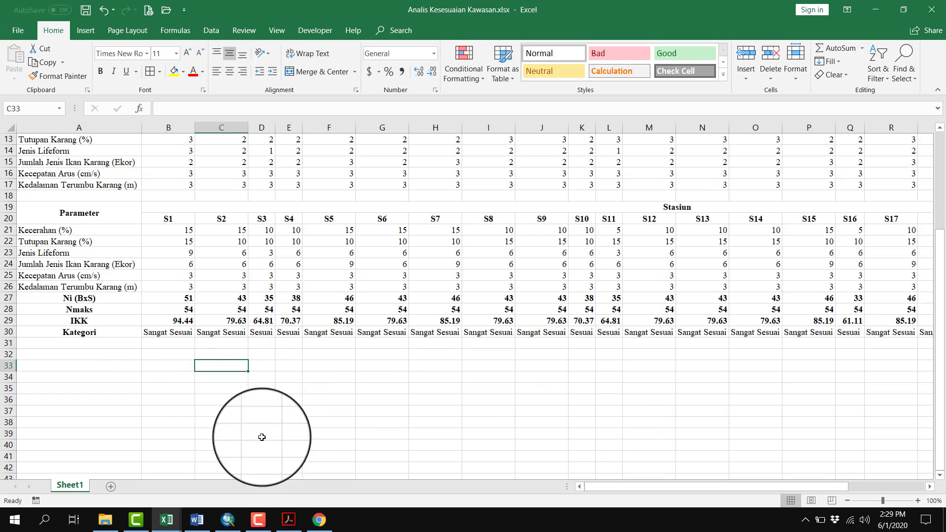
# Compare station S1's IKK in B29 with the Kategori Kesesuaian Kawasan ranges in the Word document and return to the Excel workbook
pyautogui.click(176, 321)
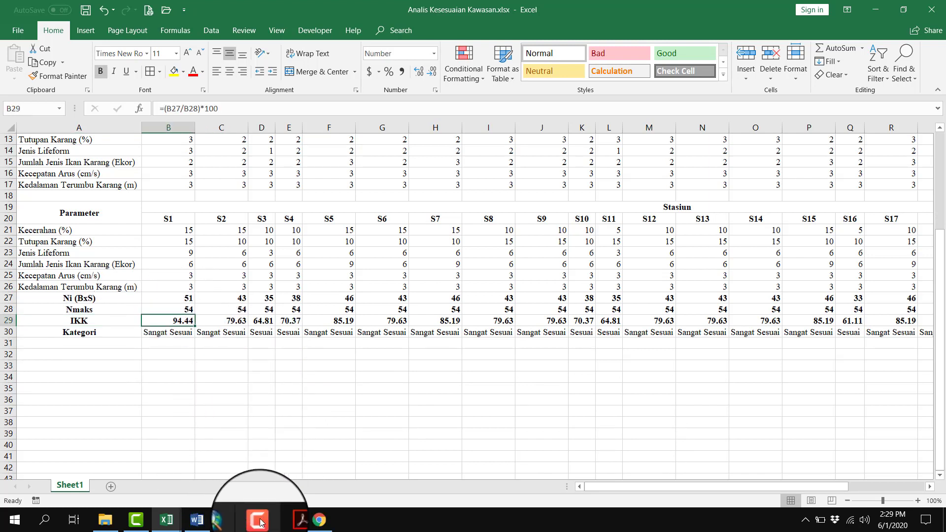
pyautogui.click(289, 519)
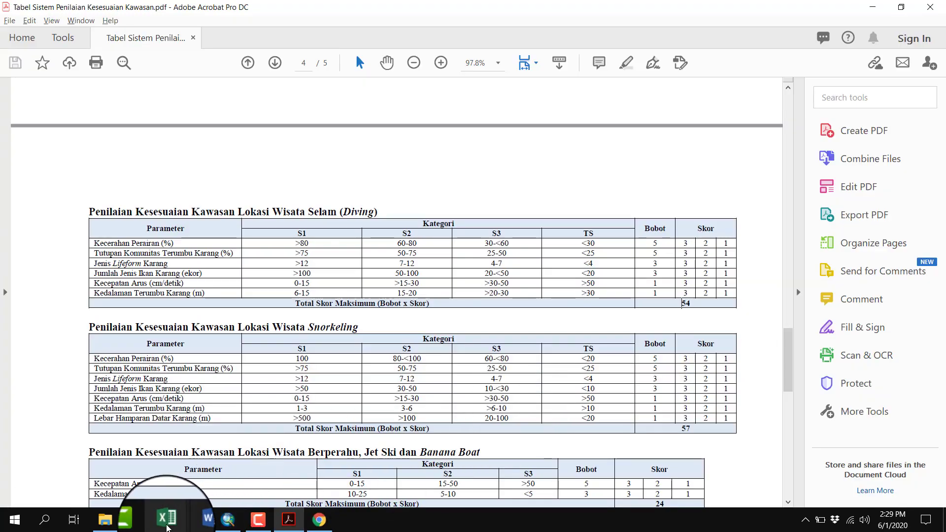
pyautogui.click(193, 523)
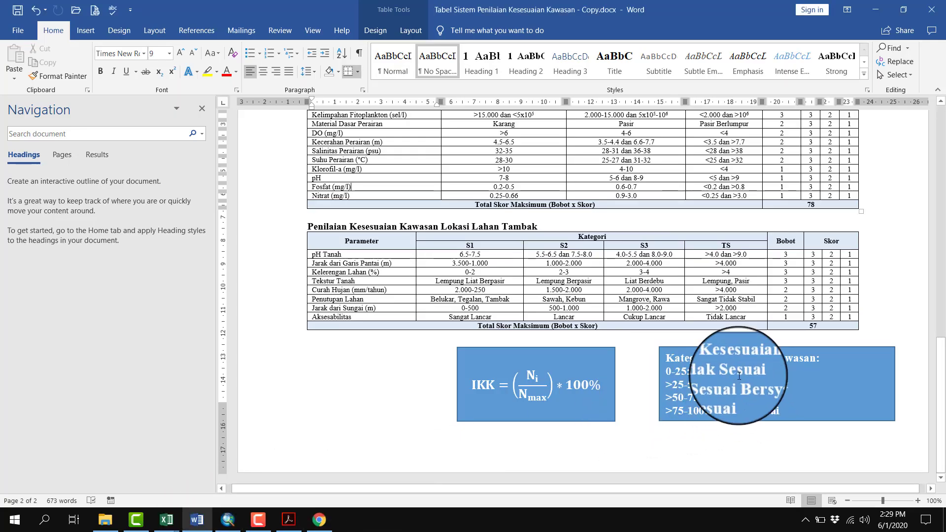
pyautogui.click(757, 404)
pyautogui.click(671, 443)
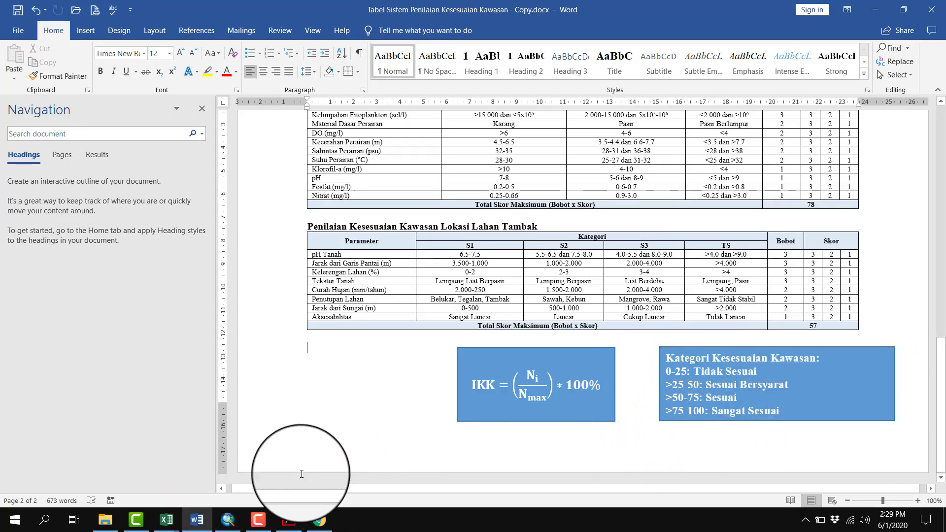
pyautogui.click(173, 523)
pyautogui.click(219, 473)
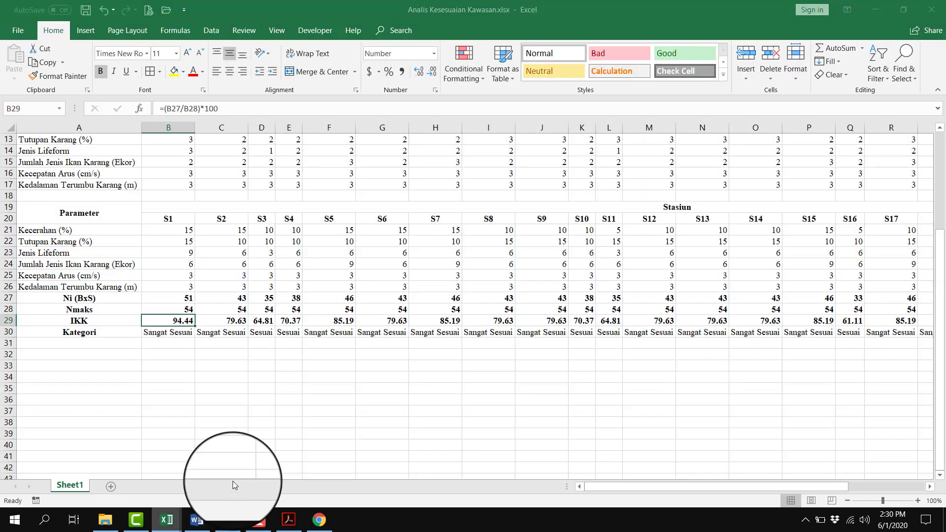
pyautogui.click(184, 336)
pyautogui.moveTo(185, 335); pyautogui.dragTo(544, 335)
pyautogui.click(618, 399)
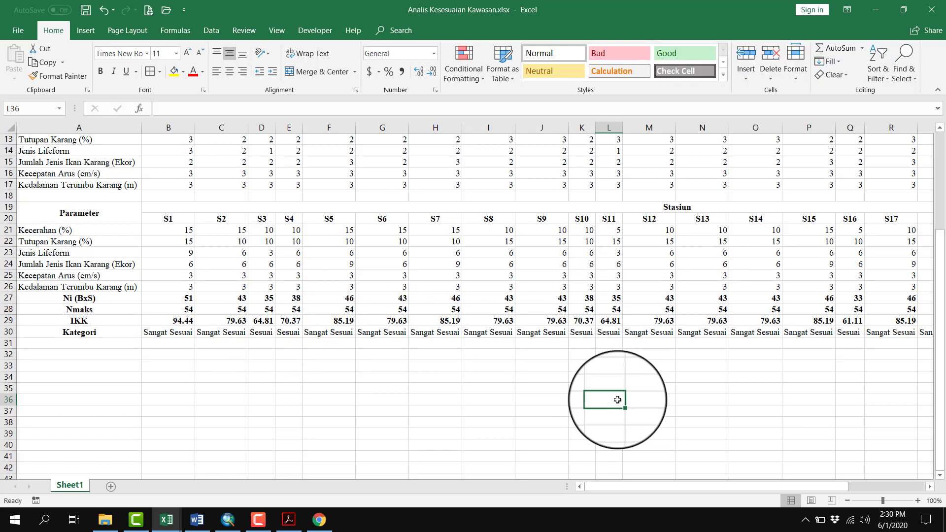
pyautogui.click(359, 387)
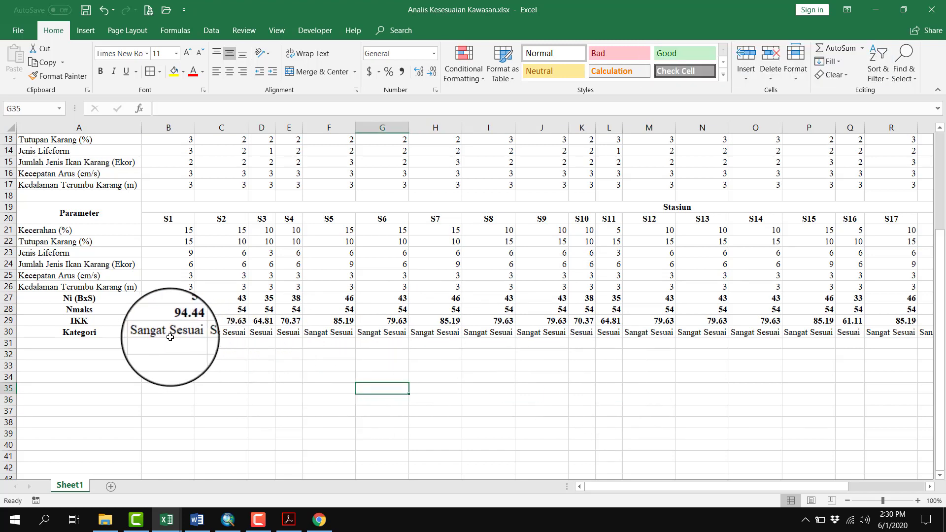
pyautogui.moveTo(171, 333); pyautogui.dragTo(906, 253)
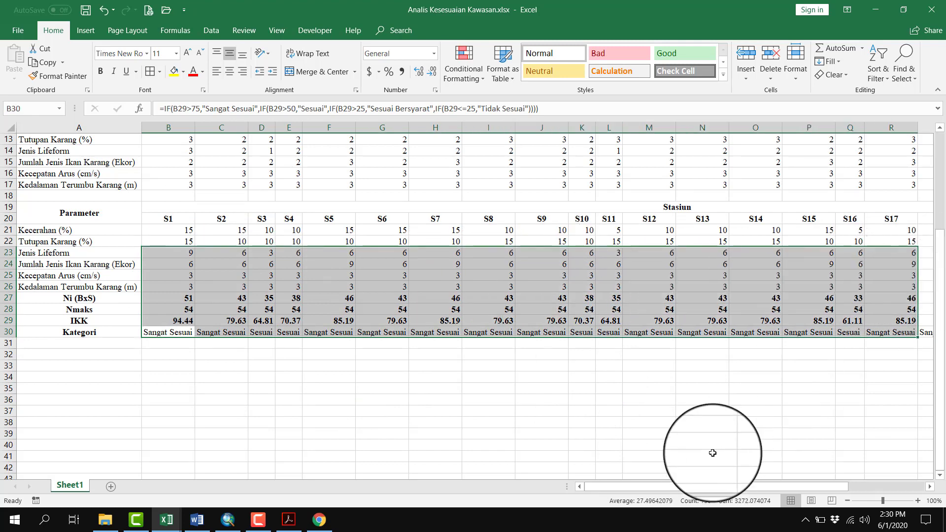
# Review the category row across to station S25 and the three parameter tables above it
pyautogui.moveTo(723, 489); pyautogui.dragTo(799, 490)
pyautogui.click(752, 389)
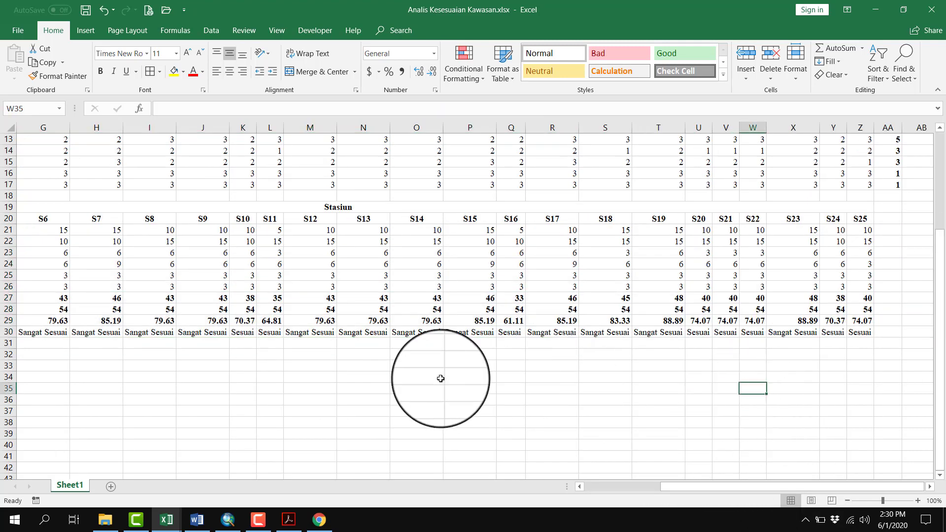
pyautogui.click(439, 379)
pyautogui.click(612, 490)
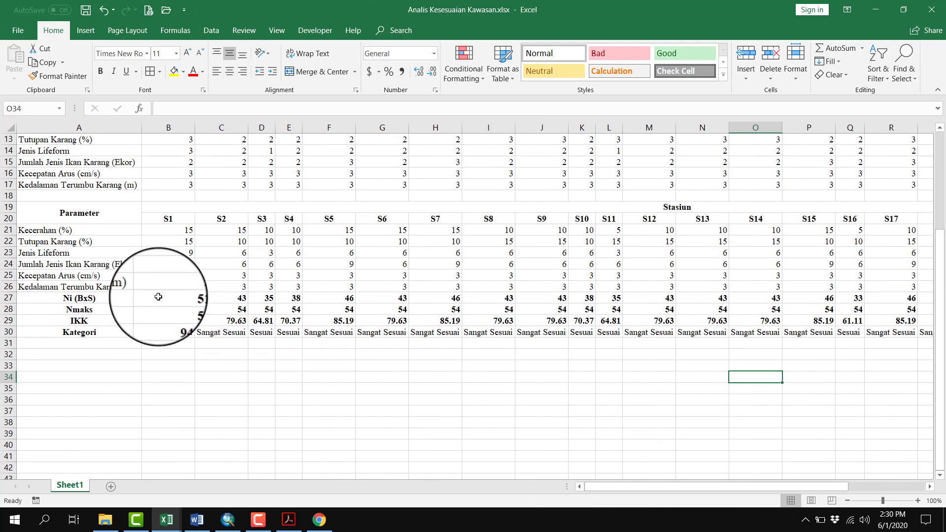
pyautogui.scroll(1, 203, 379)
pyautogui.scroll(4, 203, 379)
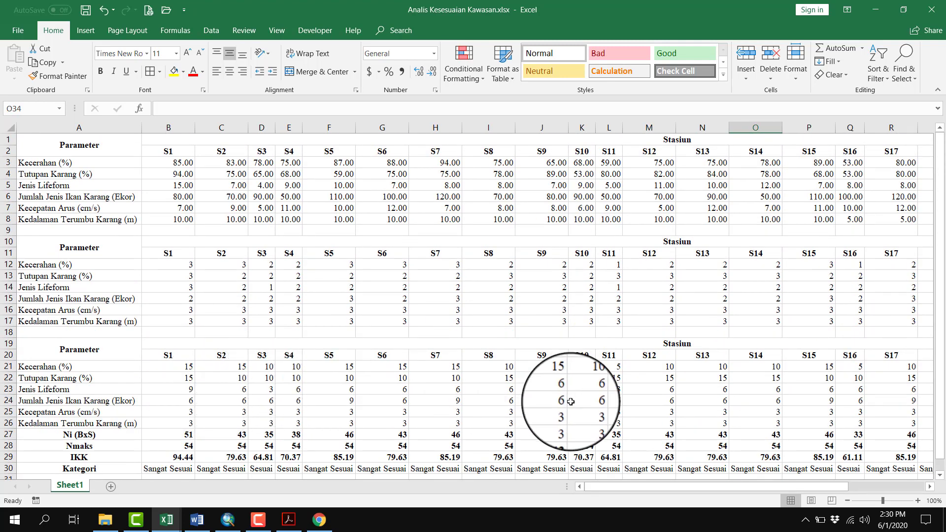
pyautogui.click(611, 419)
pyautogui.click(471, 386)
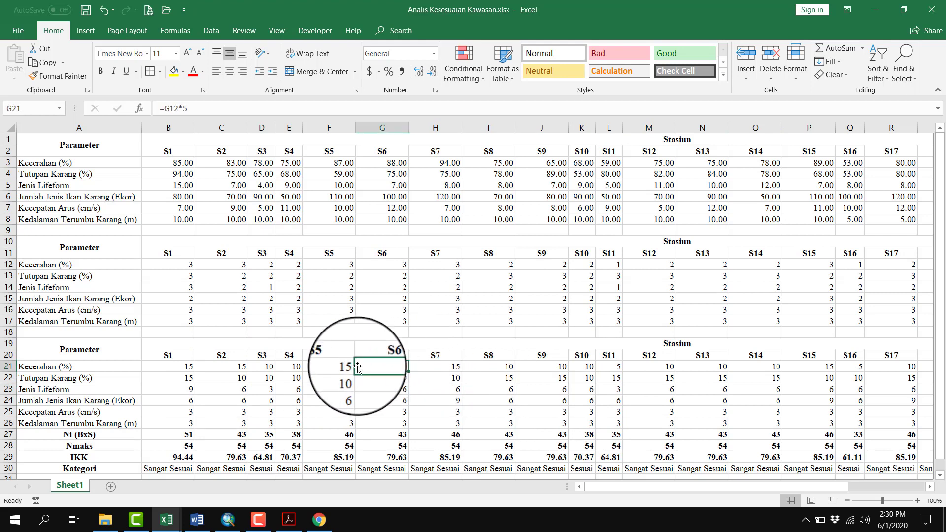
pyautogui.scroll(-3, 370, 367)
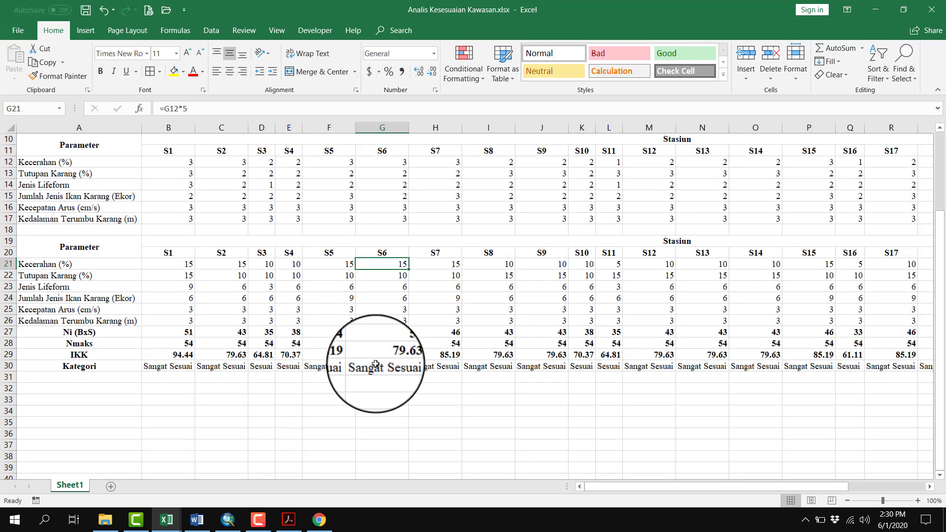
pyautogui.scroll(3, 376, 366)
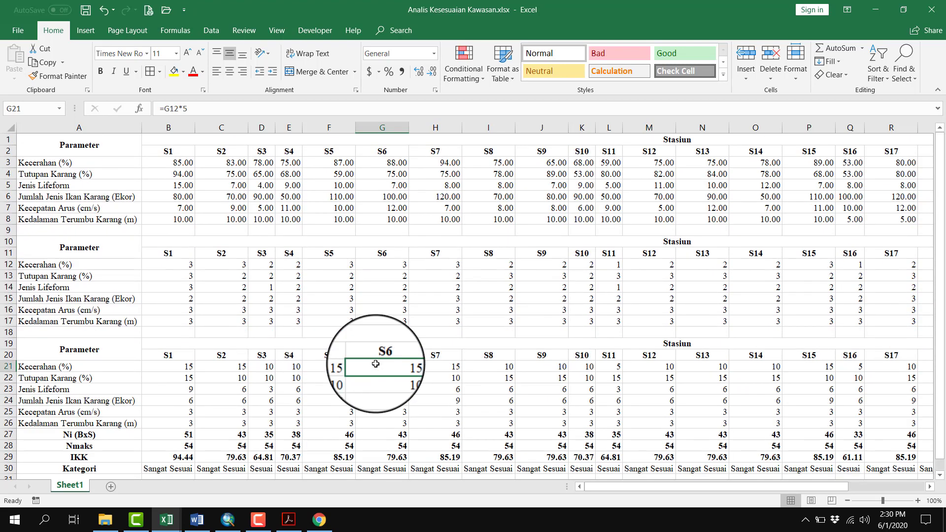
# Switch to ArcMap and start adding data to the empty map
pyautogui.click(228, 520)
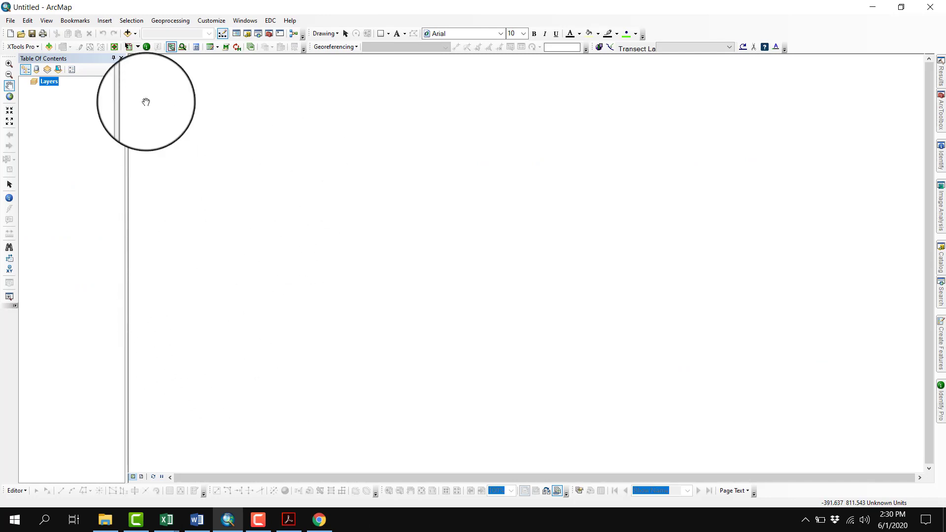
pyautogui.click(128, 34)
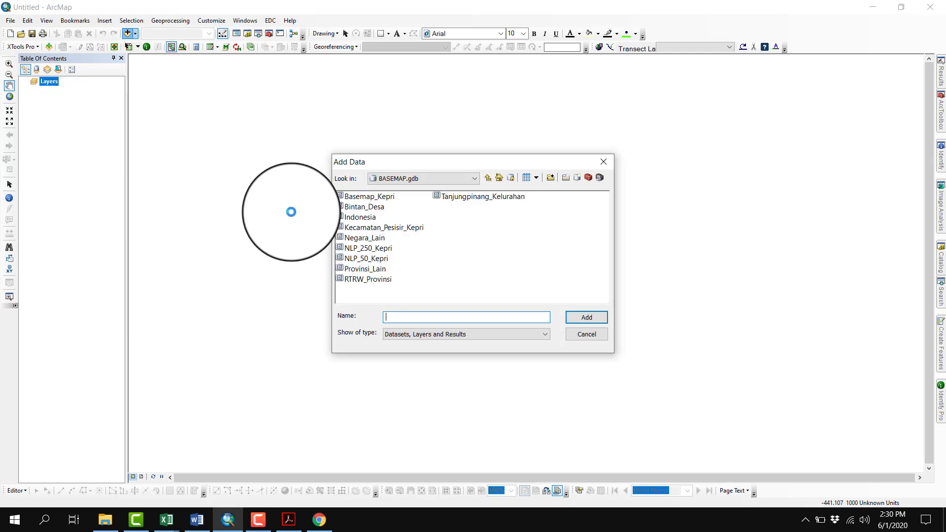
# Examine the X and Y coordinates and parameter columns in the Wisata Diving sheet of Data Latihan.xls, comparing them with the suitability workbook
pyautogui.moveTo(166, 520)
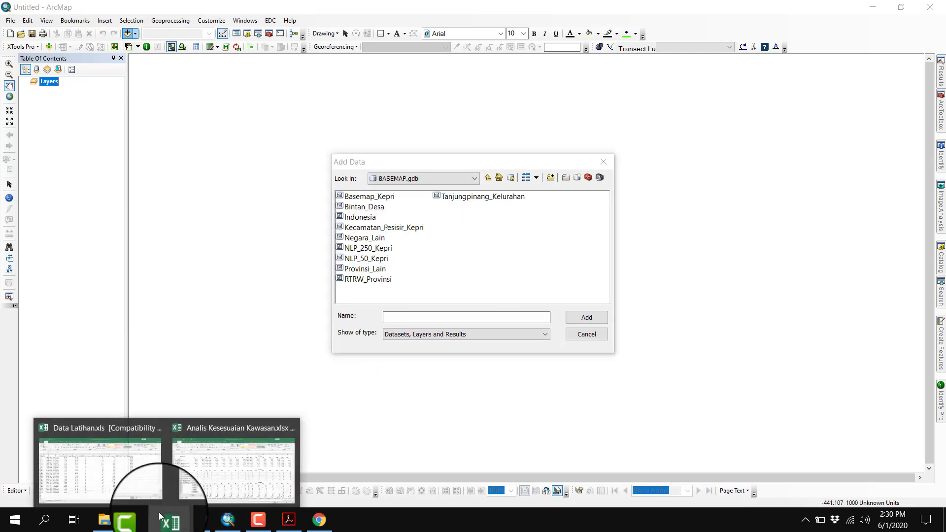
pyautogui.click(133, 481)
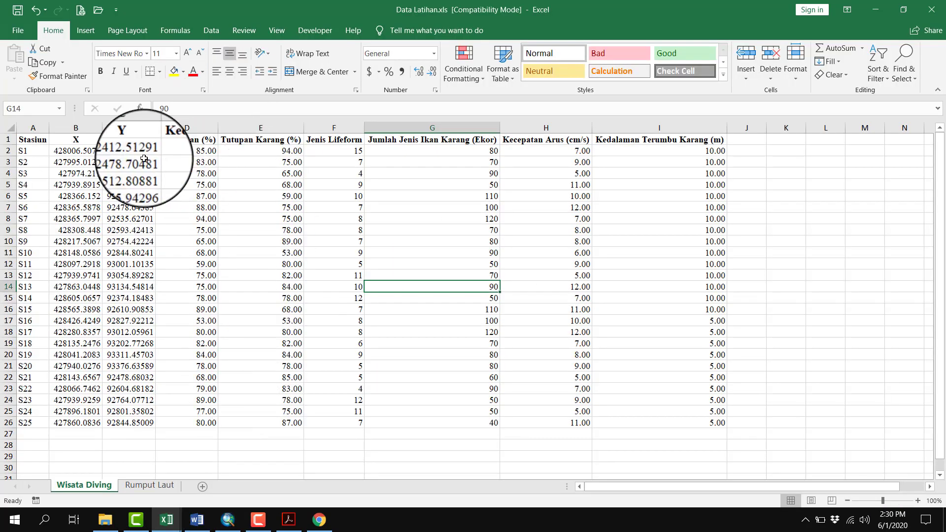
pyautogui.moveTo(129, 162); pyautogui.dragTo(671, 363)
pyautogui.click(461, 229)
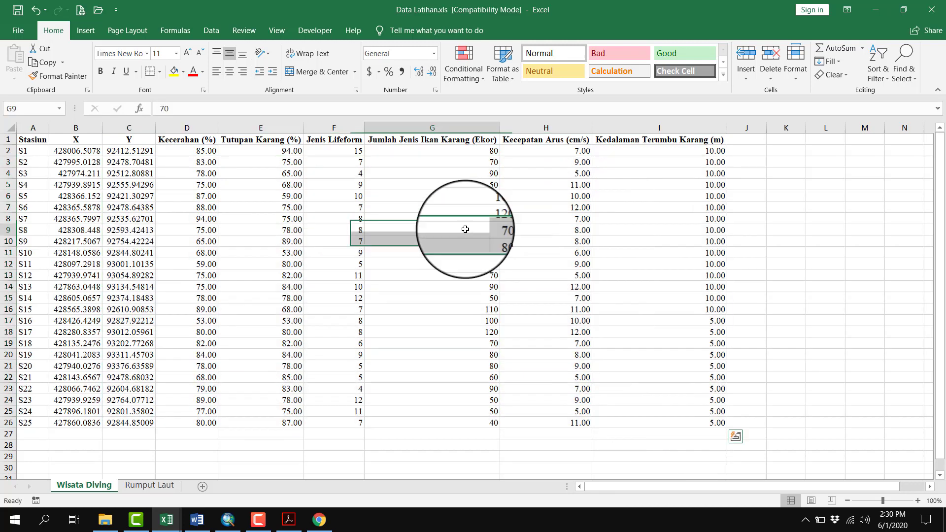
pyautogui.moveTo(198, 151); pyautogui.dragTo(686, 422)
pyautogui.click(426, 244)
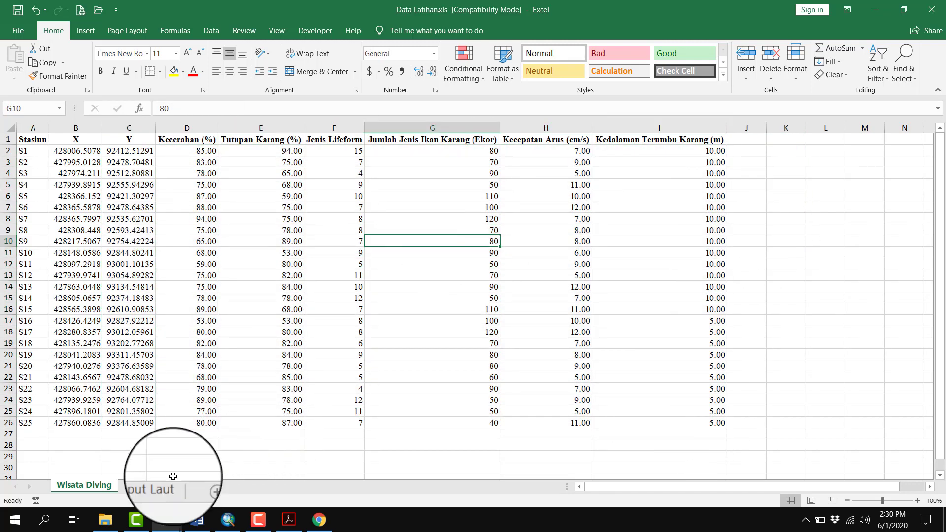
pyautogui.moveTo(167, 517)
pyautogui.click(182, 479)
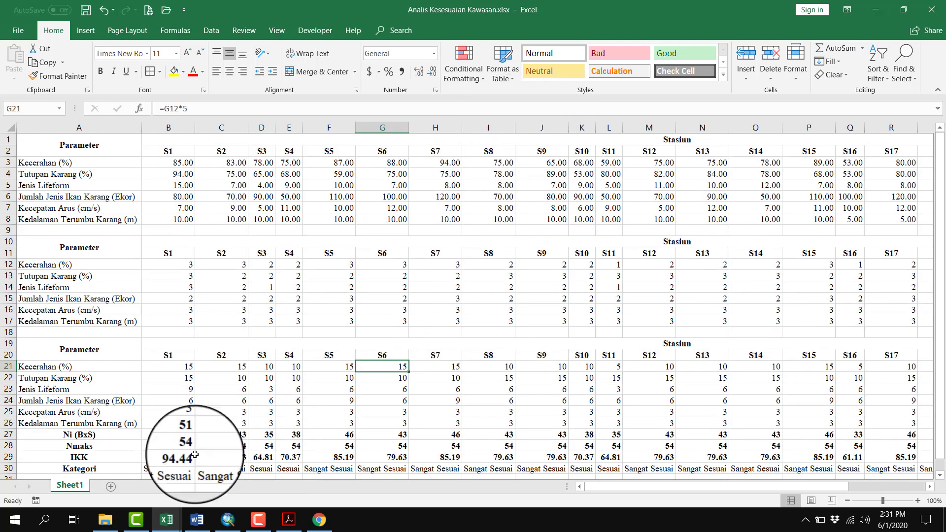
pyautogui.click(121, 490)
pyautogui.moveTo(76, 163); pyautogui.dragTo(707, 412)
pyautogui.click(469, 188)
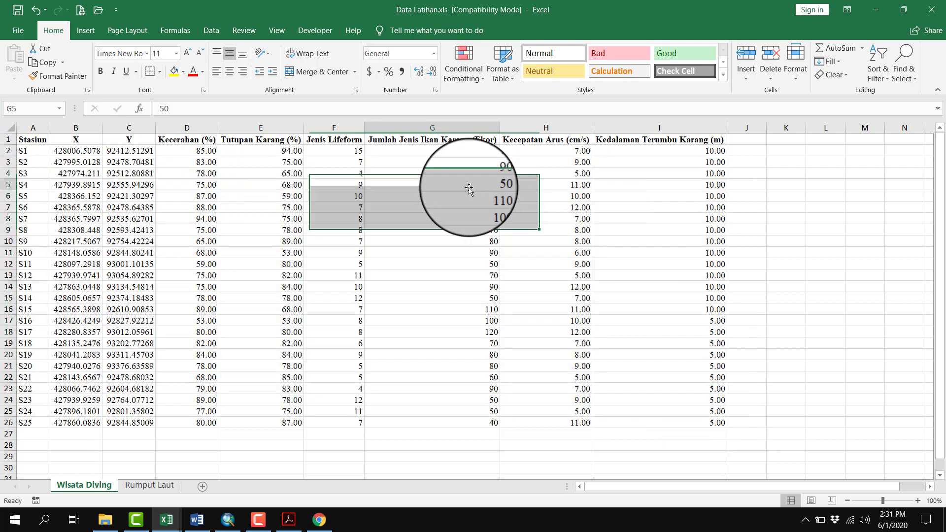
pyautogui.moveTo(206, 151); pyautogui.dragTo(688, 413)
pyautogui.click(801, 291)
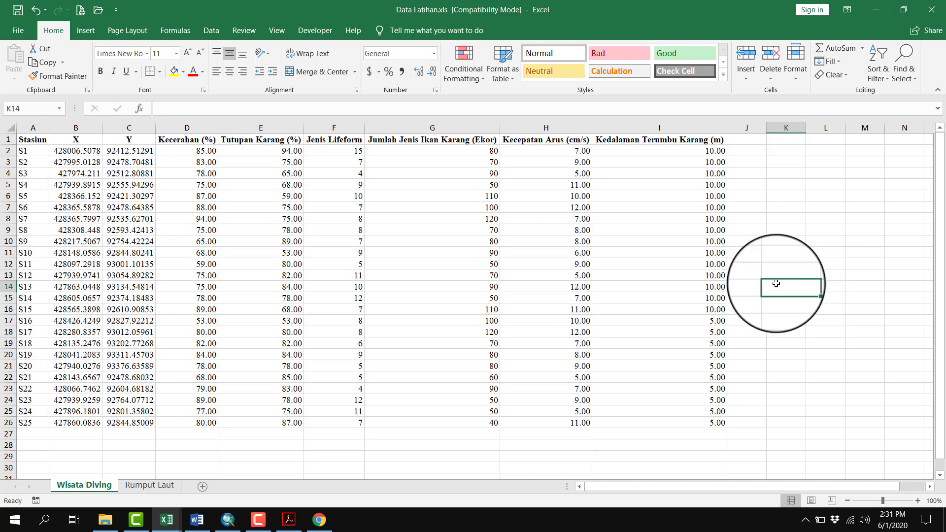
pyautogui.click(228, 521)
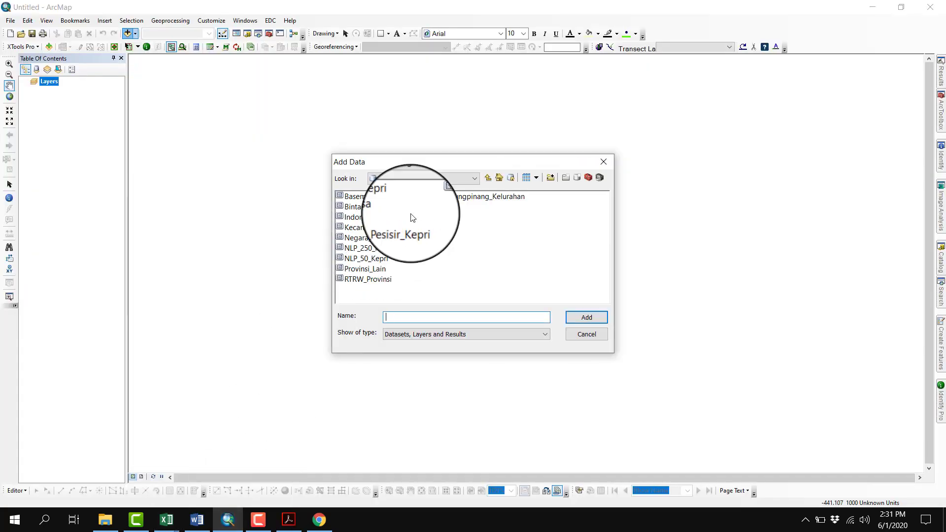
pyautogui.click(430, 180)
pyautogui.click(581, 235)
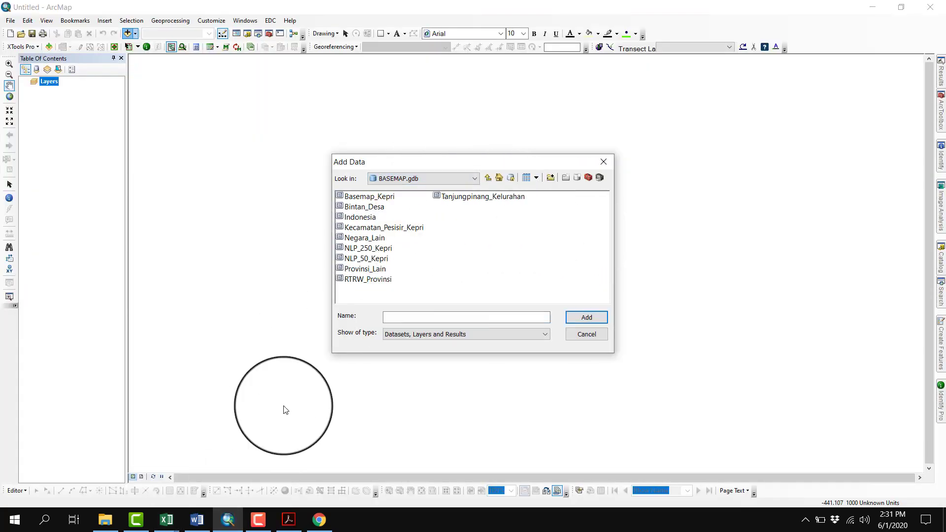
pyautogui.click(160, 528)
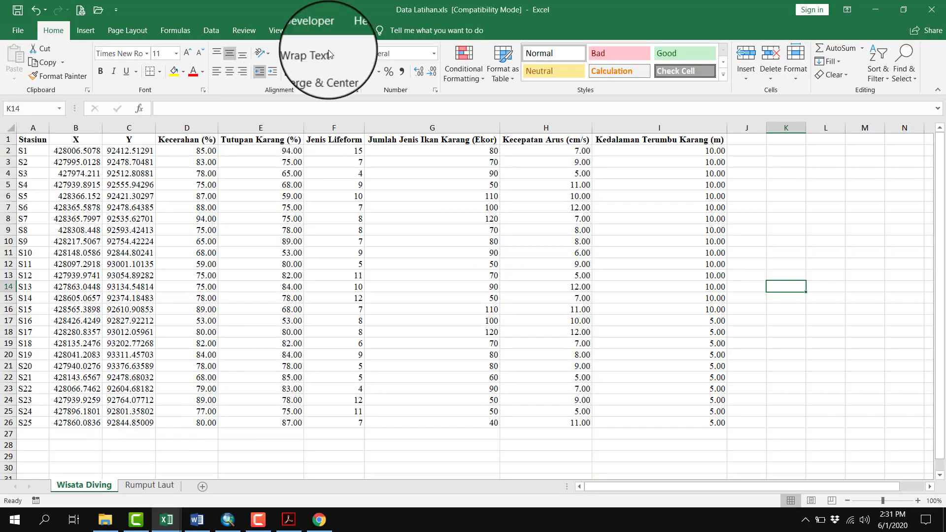
# Return to ArcMap and browse for the data to add, through drive C and the user's Desktop to the Contoh folder
pyautogui.click(220, 523)
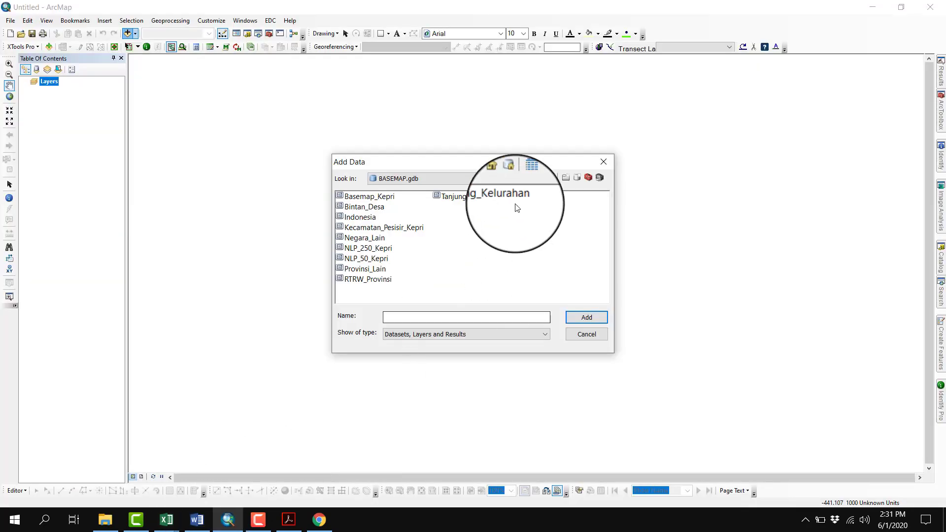
pyautogui.click(452, 176)
pyautogui.click(451, 184)
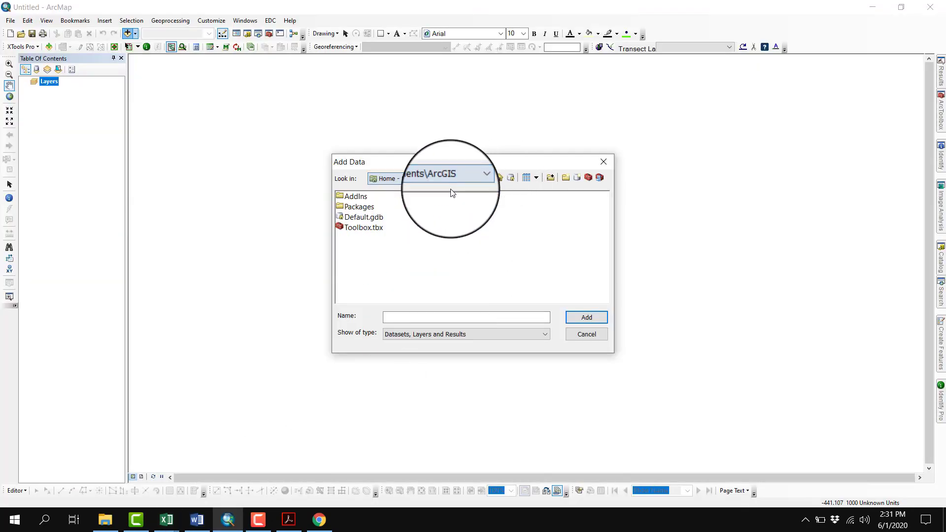
pyautogui.click(400, 184)
pyautogui.click(394, 211)
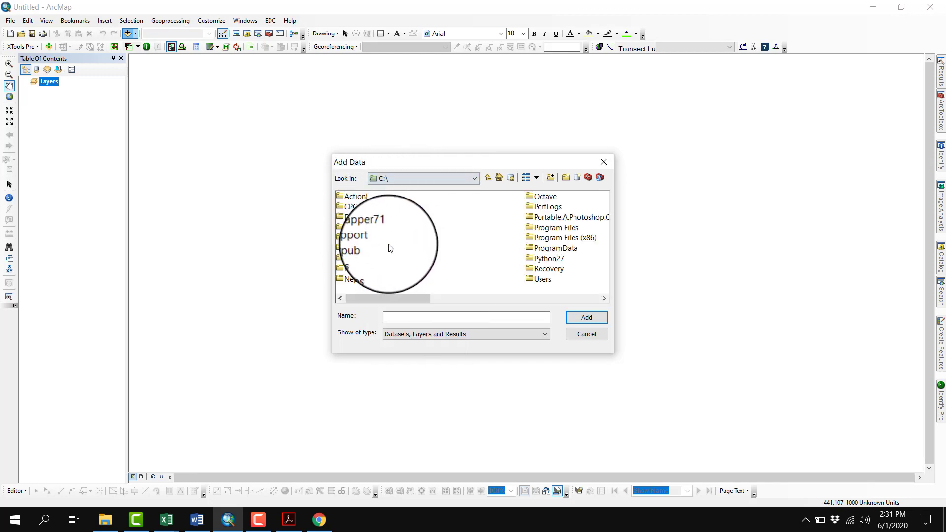
pyautogui.scroll(-2, 560, 240)
pyautogui.scroll(1, 424, 288)
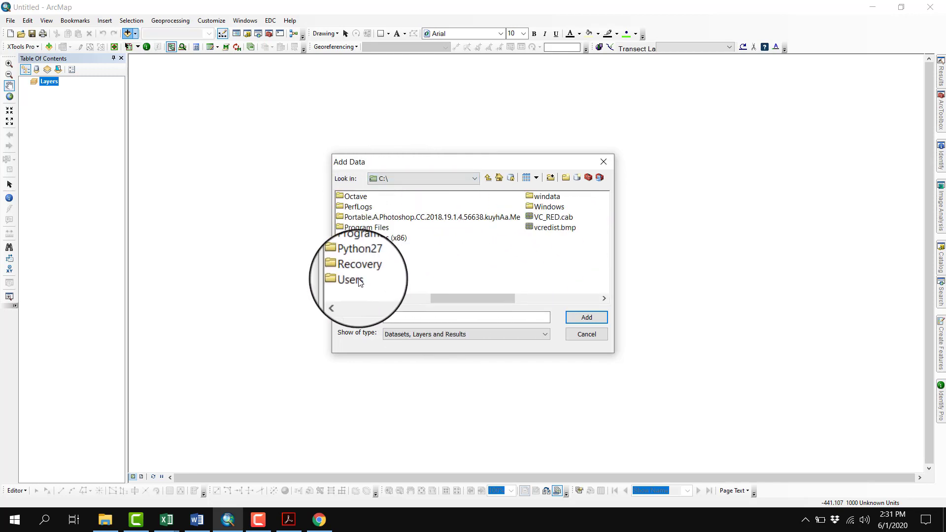
pyautogui.doubleClick(356, 279)
pyautogui.doubleClick(360, 227)
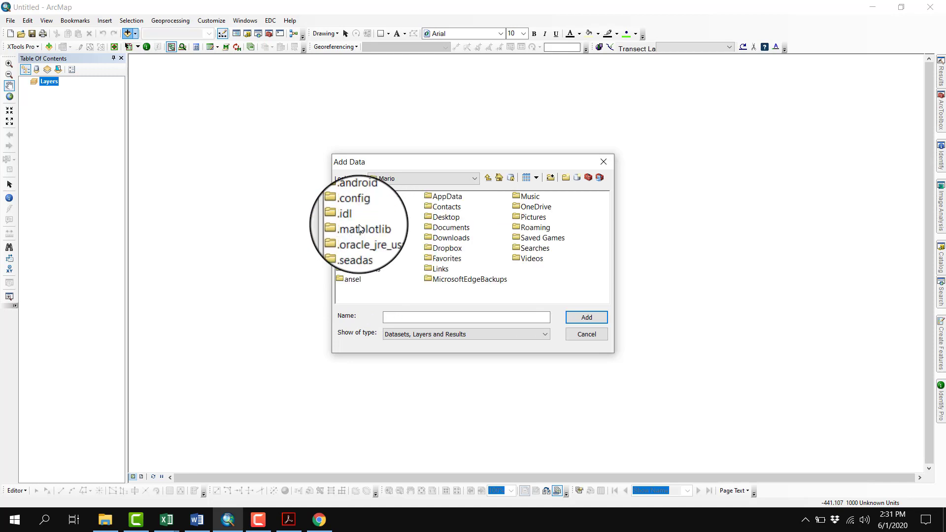
pyautogui.doubleClick(436, 218)
pyautogui.doubleClick(364, 198)
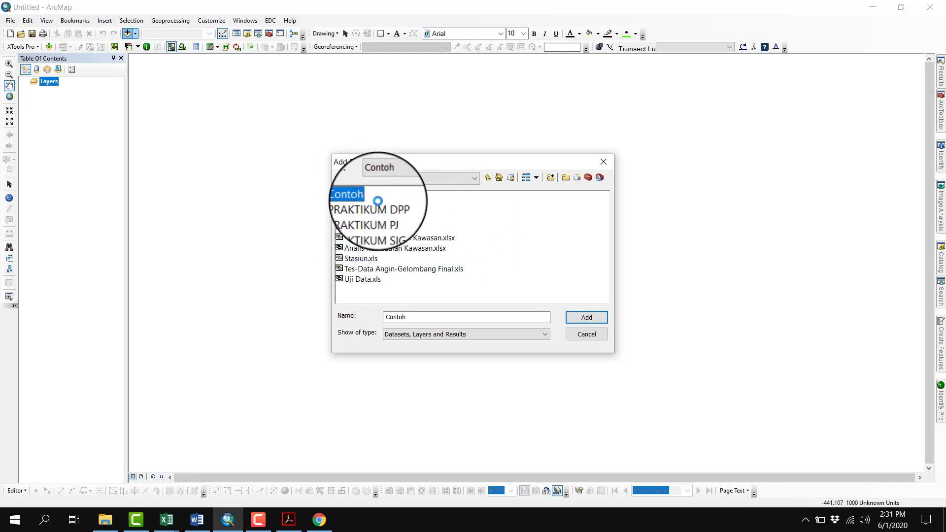
pyautogui.moveTo(170, 520)
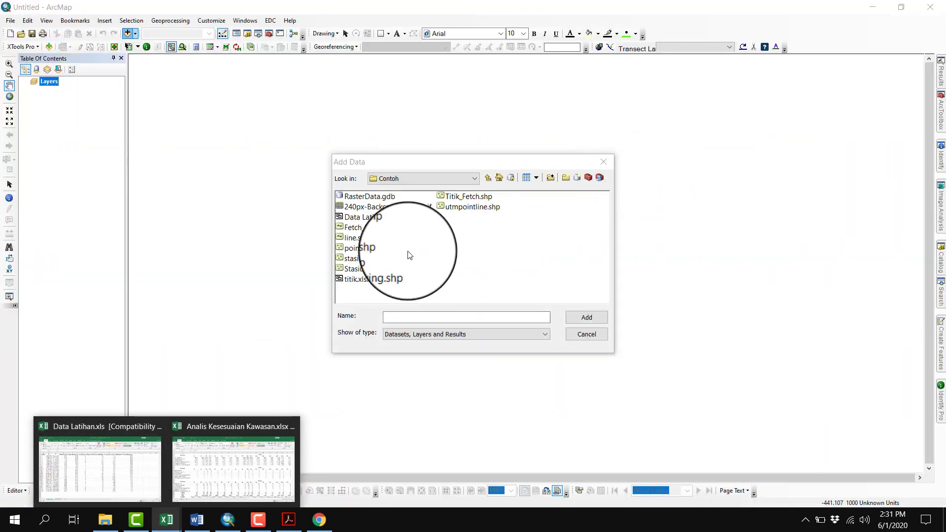
pyautogui.click(408, 255)
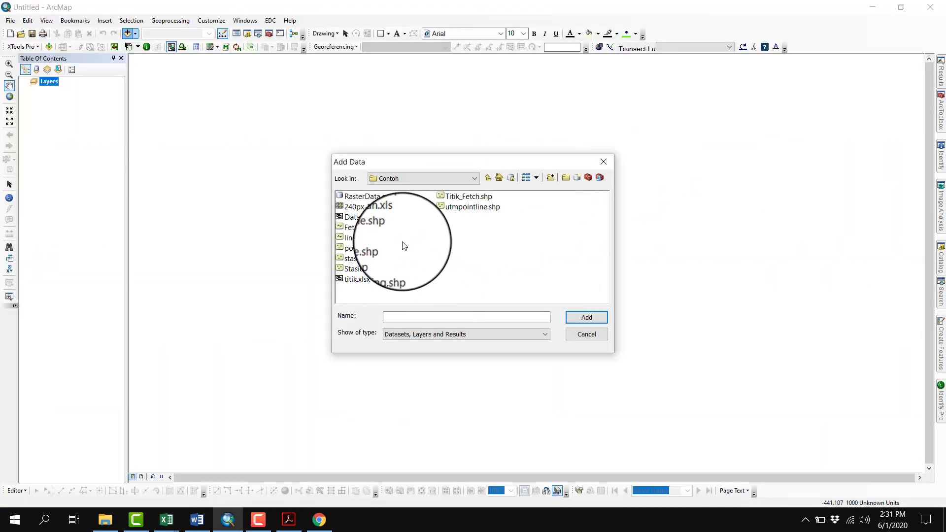
# Look for the station data in the Desktop's PRAKTIKUM SIG folder and go back to the Desktop
pyautogui.click(488, 178)
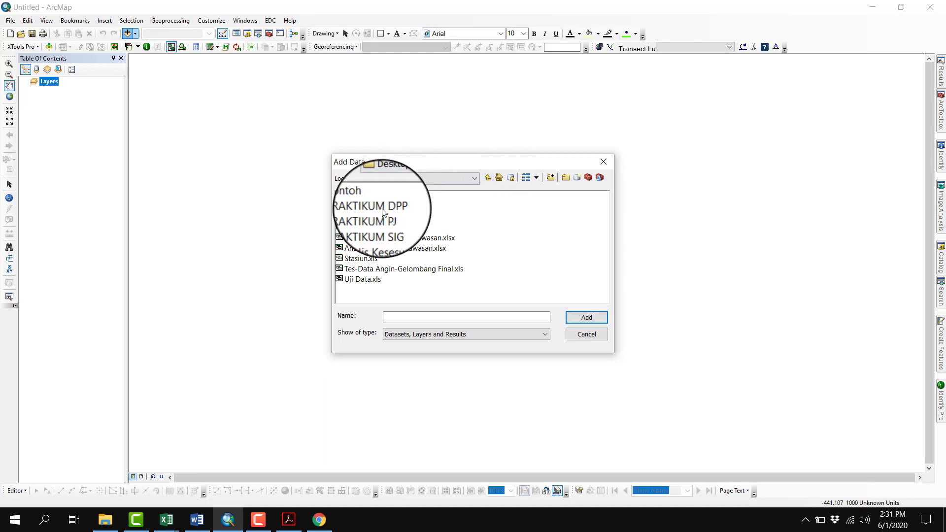
pyautogui.doubleClick(379, 229)
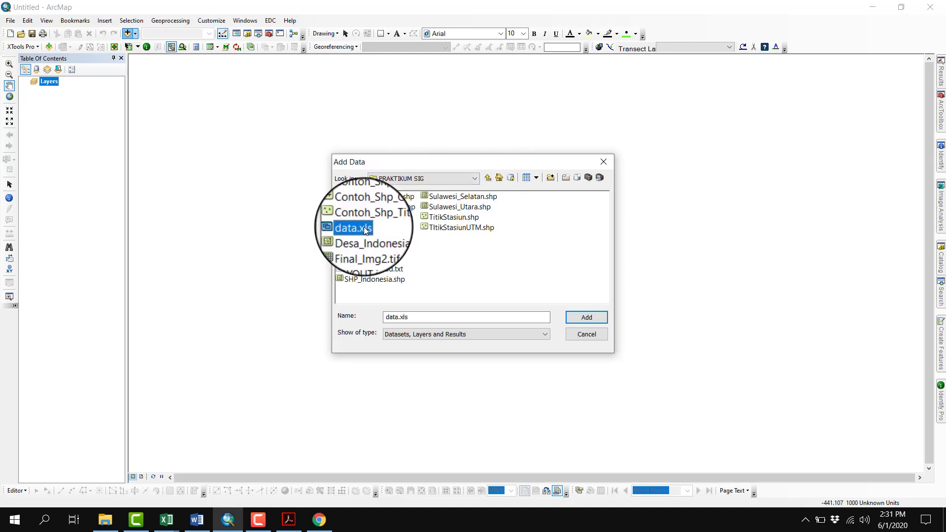
pyautogui.click(488, 177)
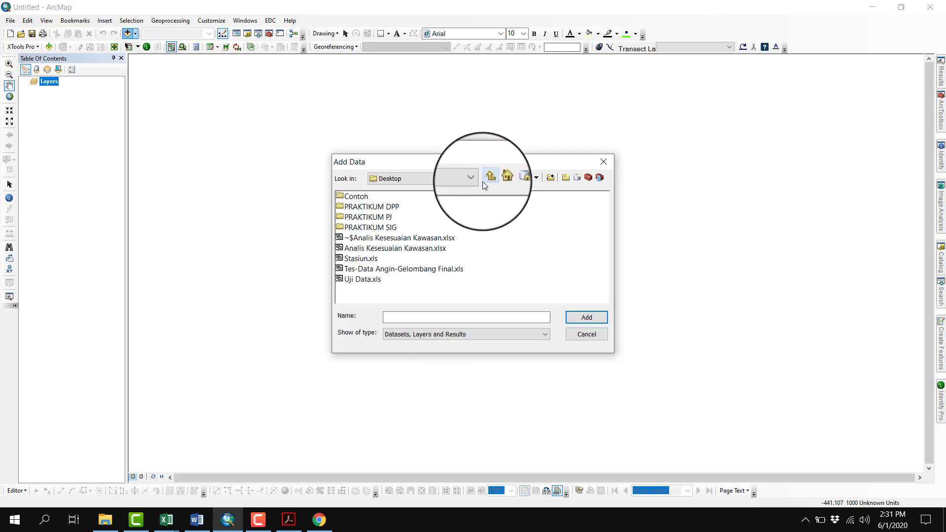
pyautogui.click(166, 520)
pyautogui.moveTo(132, 491)
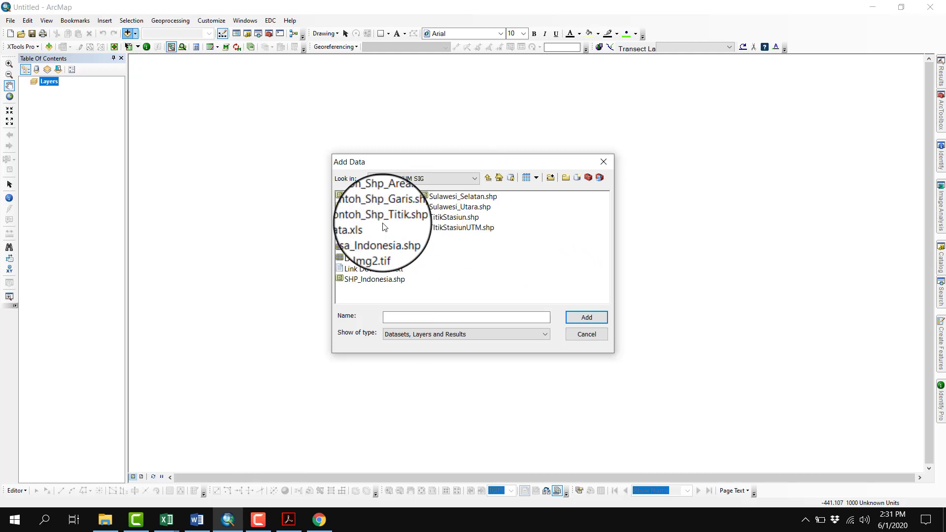
pyautogui.click(370, 227)
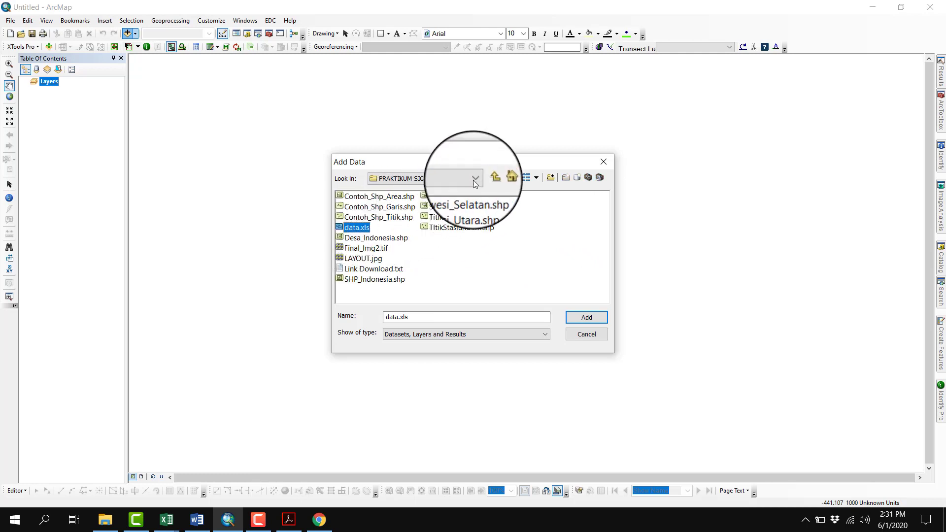
pyautogui.click(488, 178)
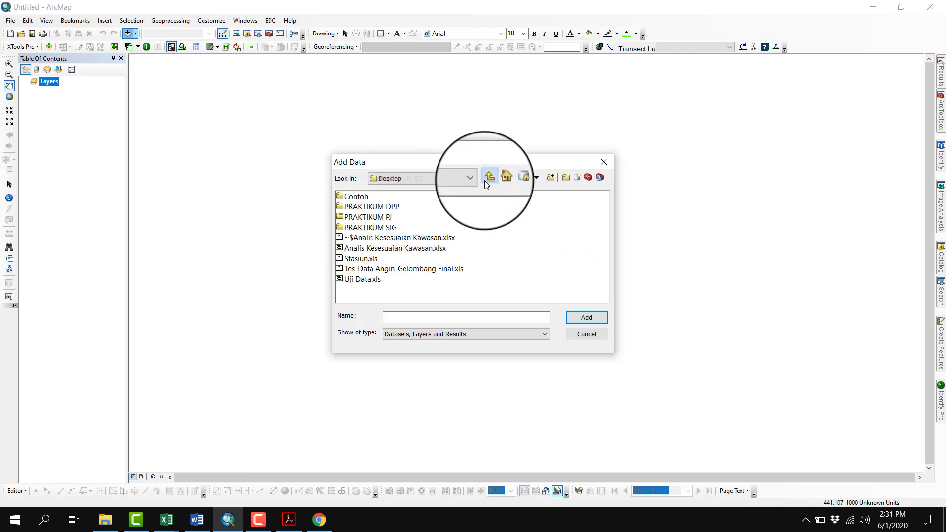
# Add the Wisata Diving sheet of Data Latihan.xls from the Contoh folder to the map
pyautogui.doubleClick(358, 197)
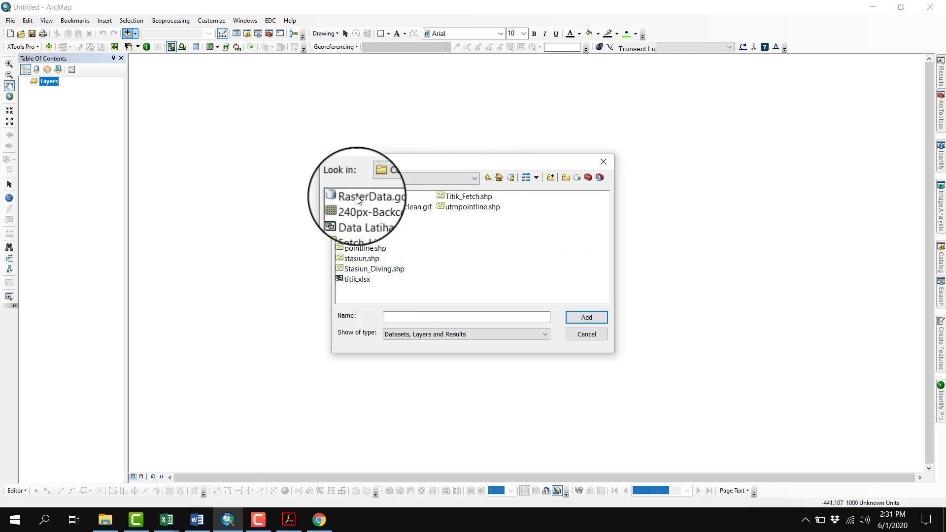
pyautogui.doubleClick(377, 215)
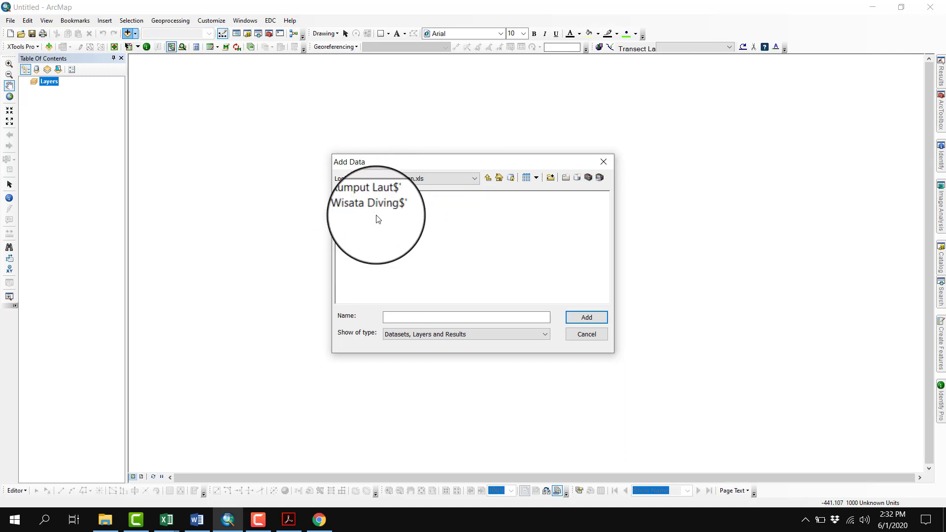
pyautogui.click(382, 207)
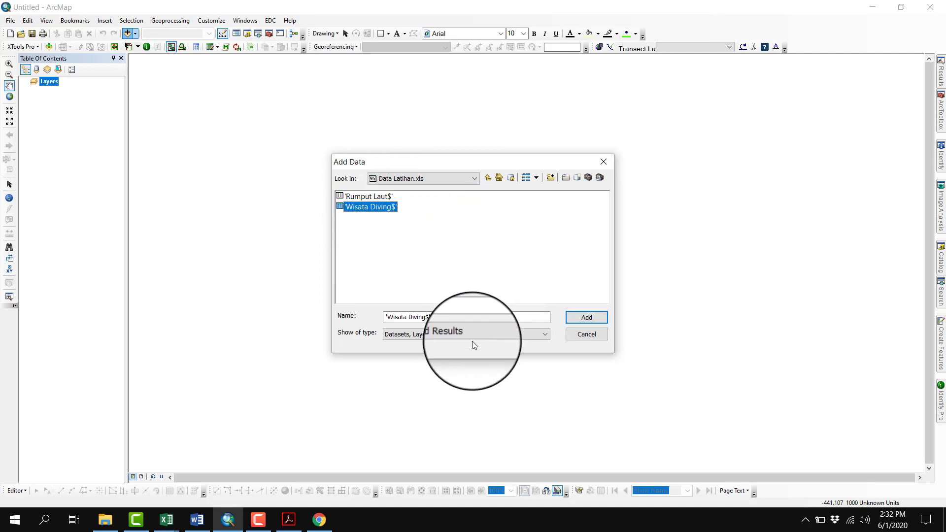
pyautogui.click(588, 319)
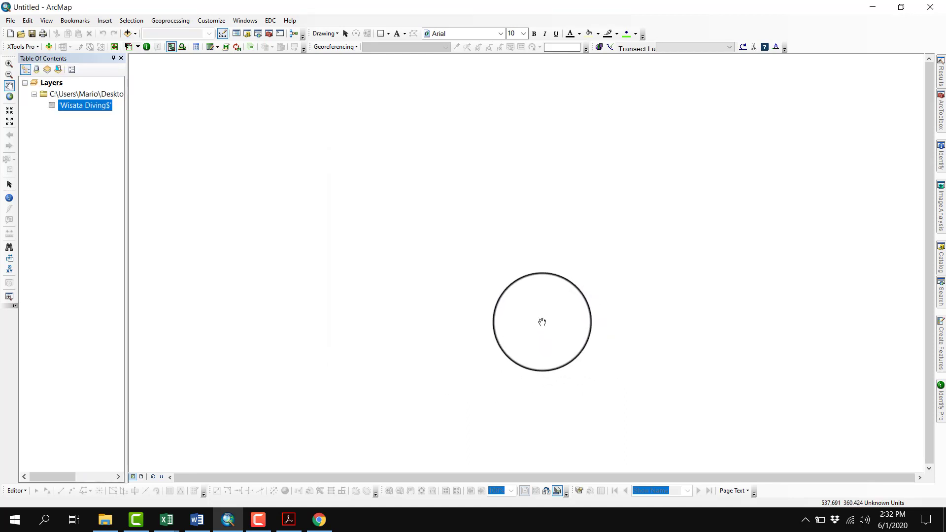
# Display the Wisata Diving table's X and Y coordinates as points in the projected coordinate system WGS 1984 UTM Zone 48N
pyautogui.rightClick(101, 105)
pyautogui.click(133, 200)
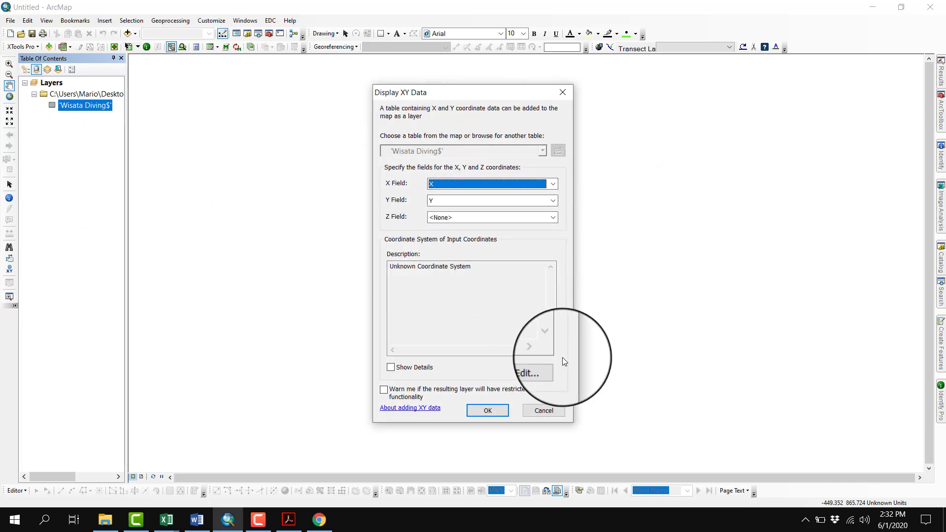
pyautogui.click(537, 369)
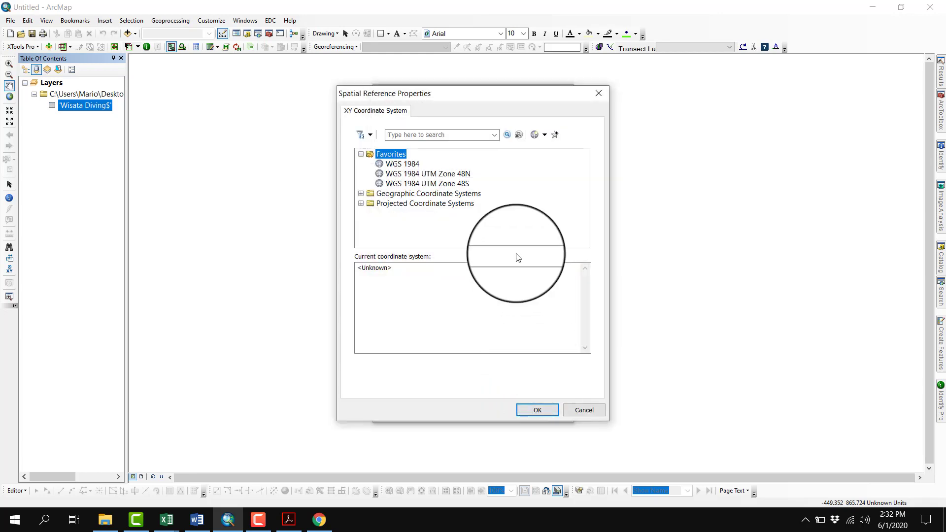
pyautogui.click(364, 202)
pyautogui.scroll(-1, 471, 210)
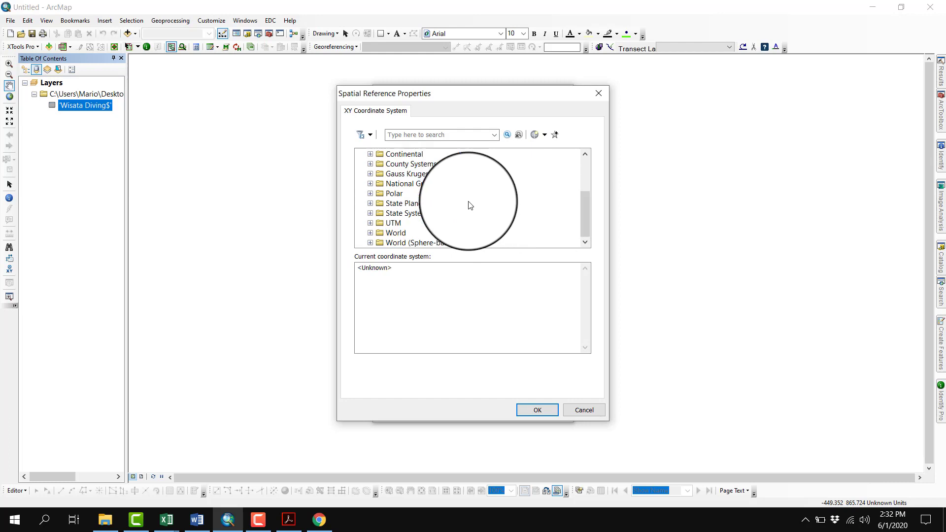
pyautogui.click(370, 223)
pyautogui.scroll(-3, 483, 216)
pyautogui.scroll(-1, 483, 215)
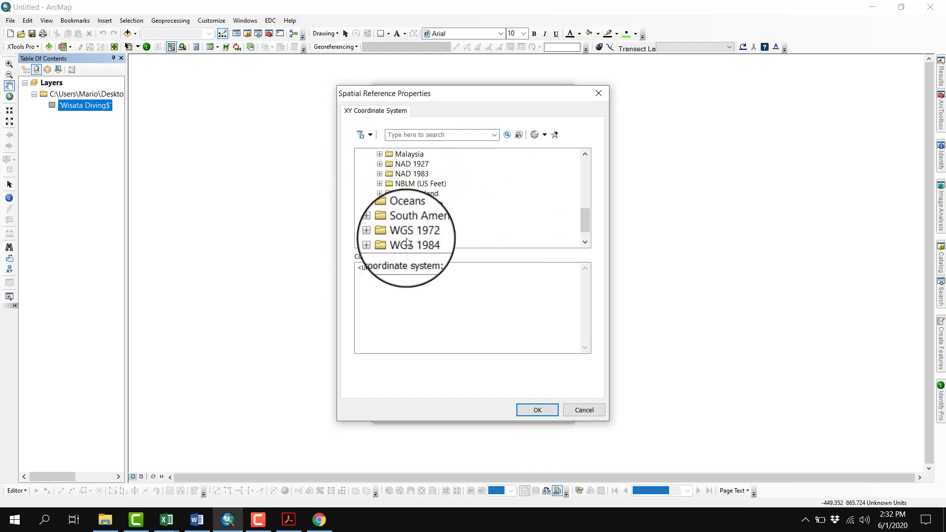
pyautogui.doubleClick(412, 242)
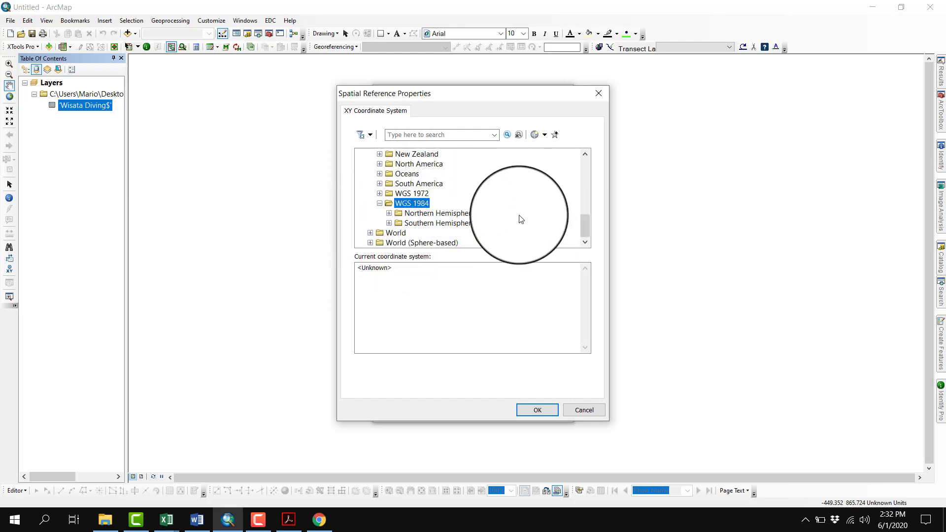
pyautogui.doubleClick(459, 213)
pyautogui.scroll(-5, 540, 208)
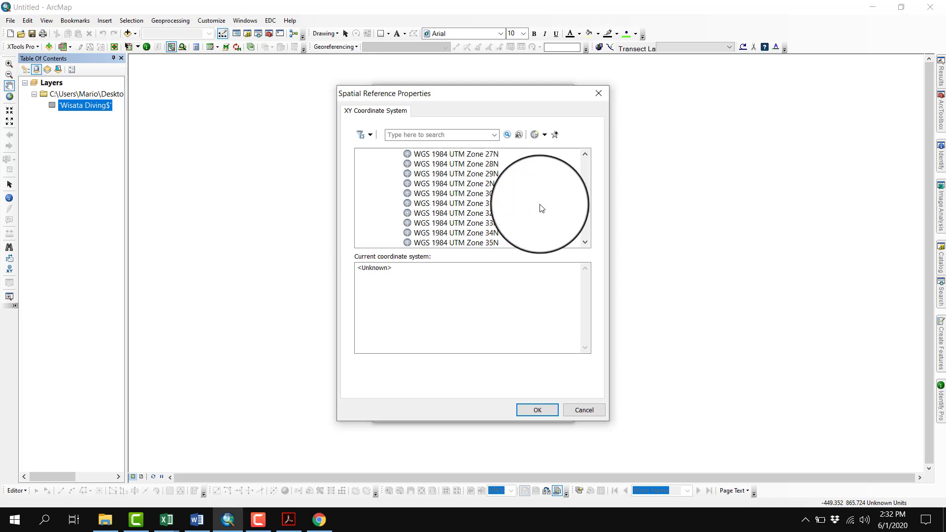
pyautogui.scroll(2, 533, 207)
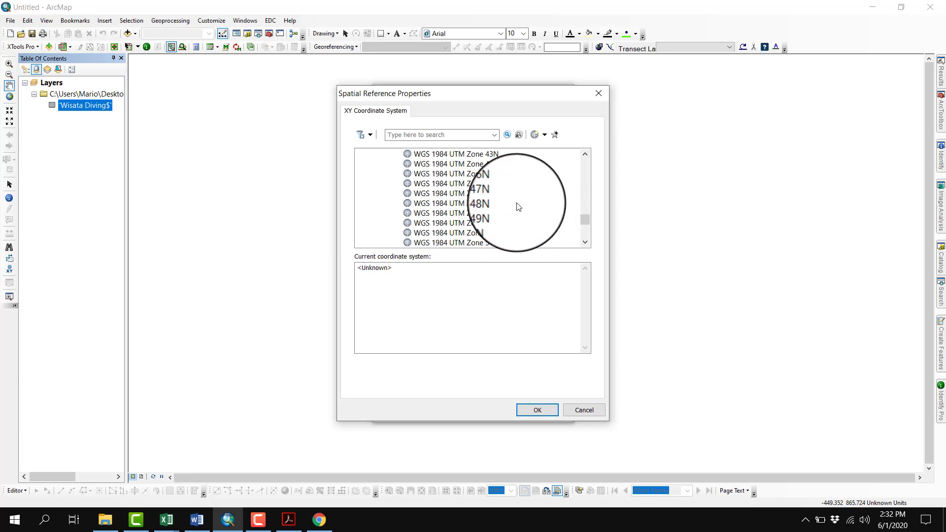
pyautogui.click(456, 204)
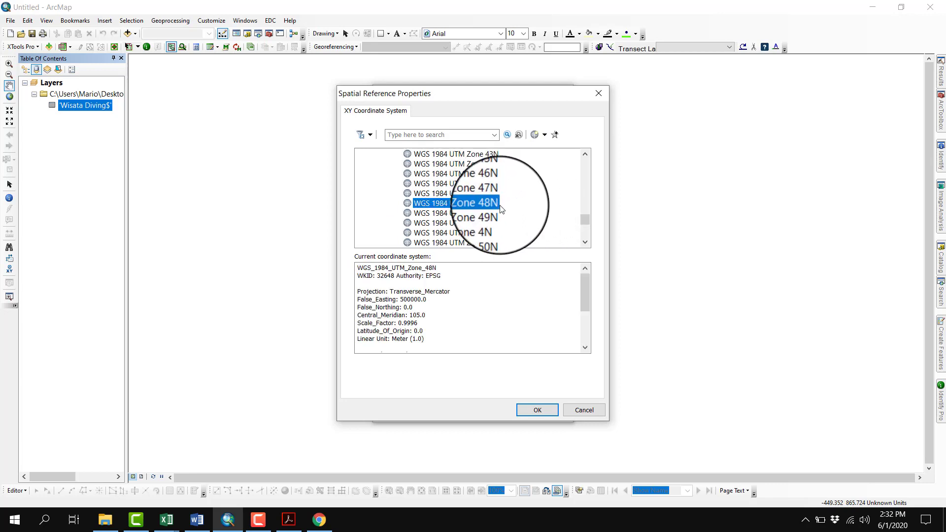
pyautogui.click(545, 412)
pyautogui.click(499, 409)
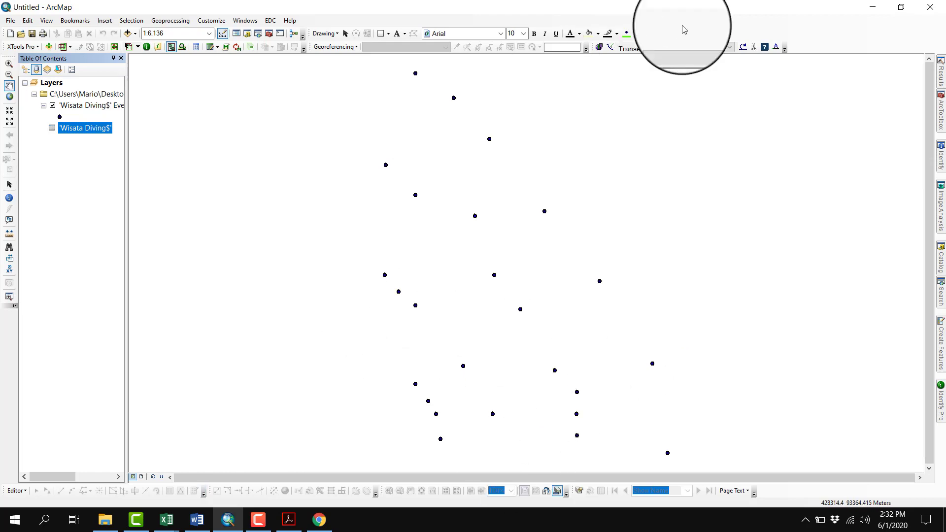
# Check the station coordinates in the Wisata Diving sheet in Excel and return to ArcMap
pyautogui.moveTo(166, 520)
pyautogui.click(133, 489)
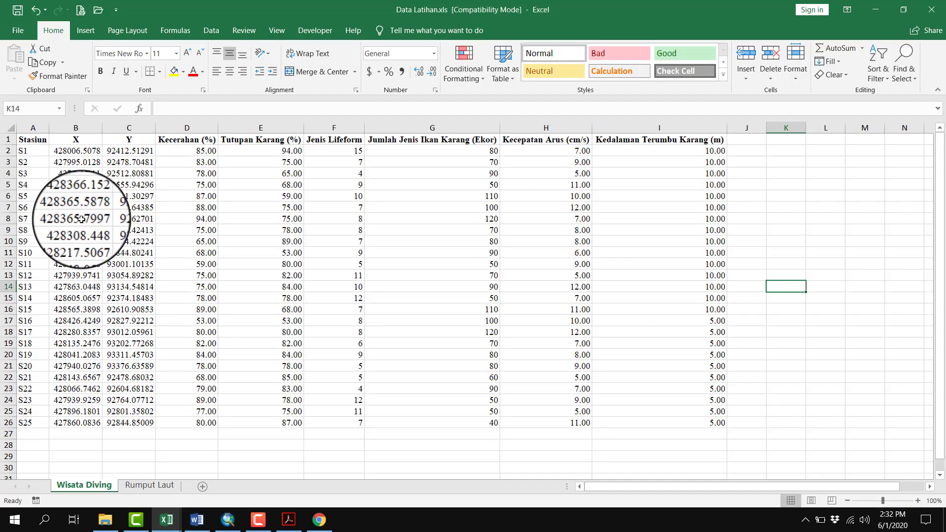
pyautogui.click(227, 520)
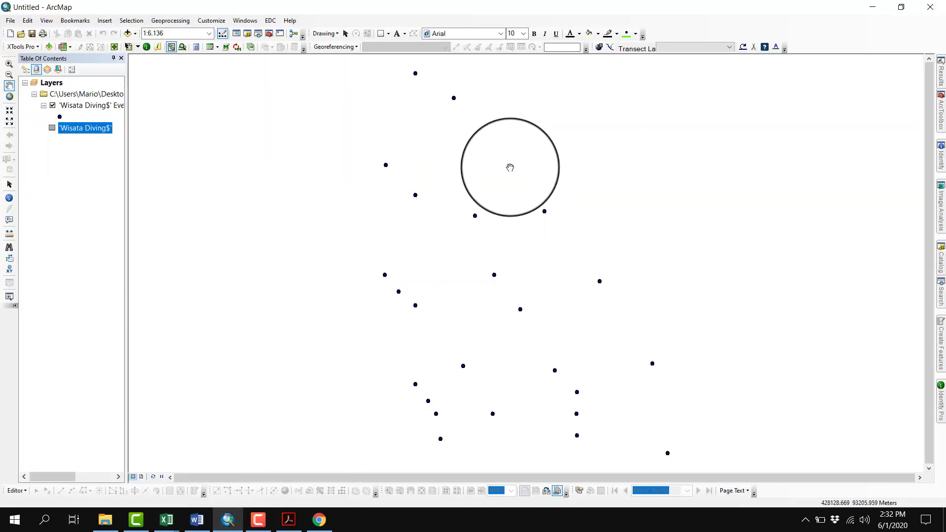
# Start exporting the Wisata Diving event layer's data and create a new file geodatabase in the Contoh folder
pyautogui.rightClick(96, 99)
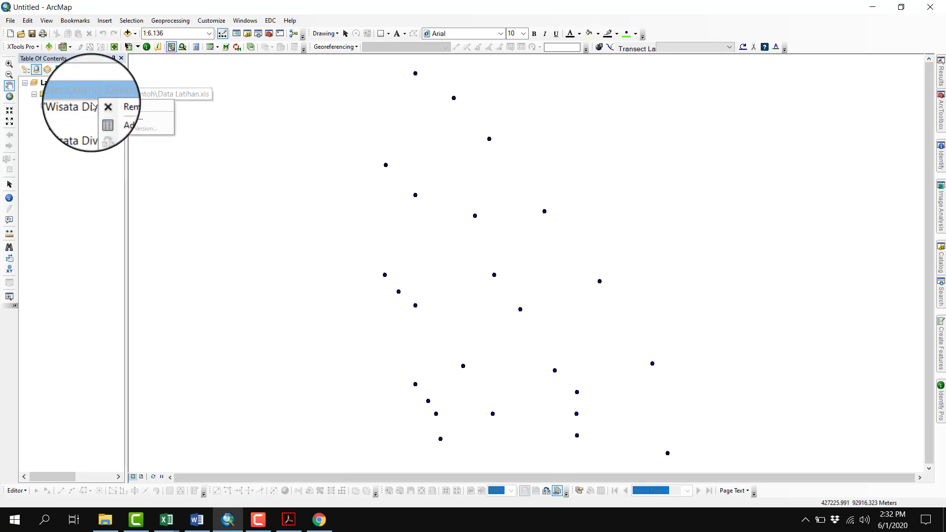
pyautogui.click(92, 106)
pyautogui.rightClick(86, 105)
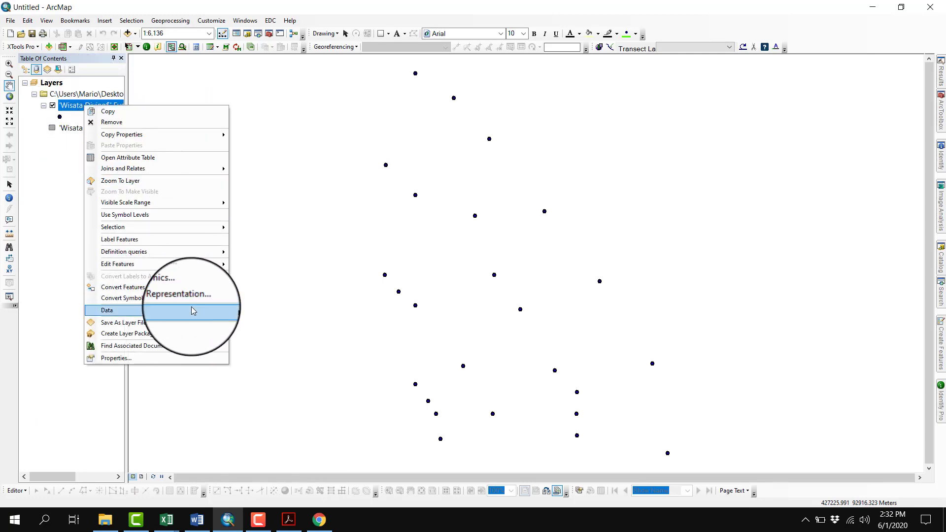
pyautogui.moveTo(191, 309)
pyautogui.click(270, 318)
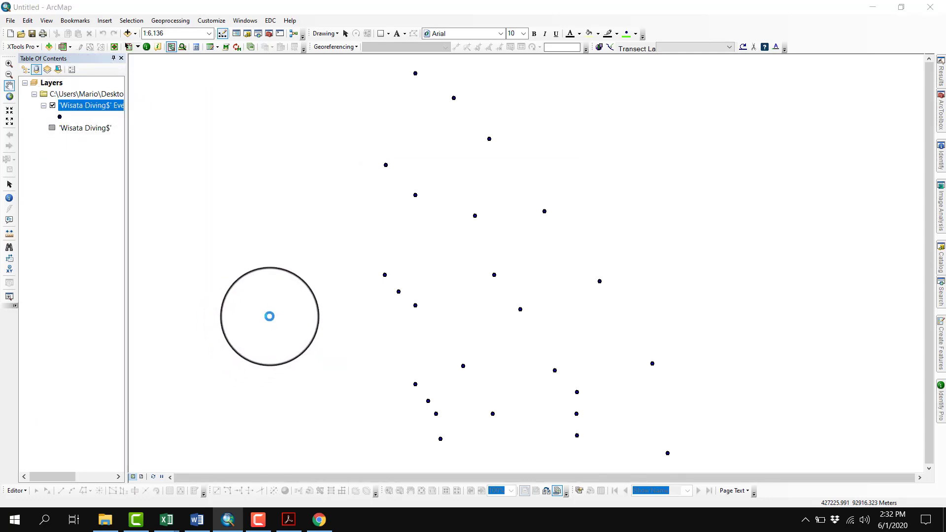
pyautogui.click(569, 279)
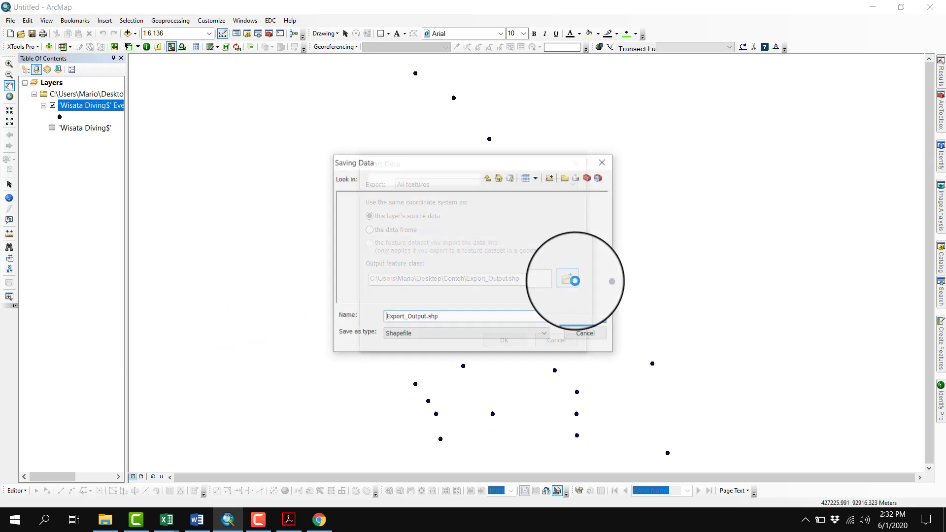
pyautogui.click(440, 180)
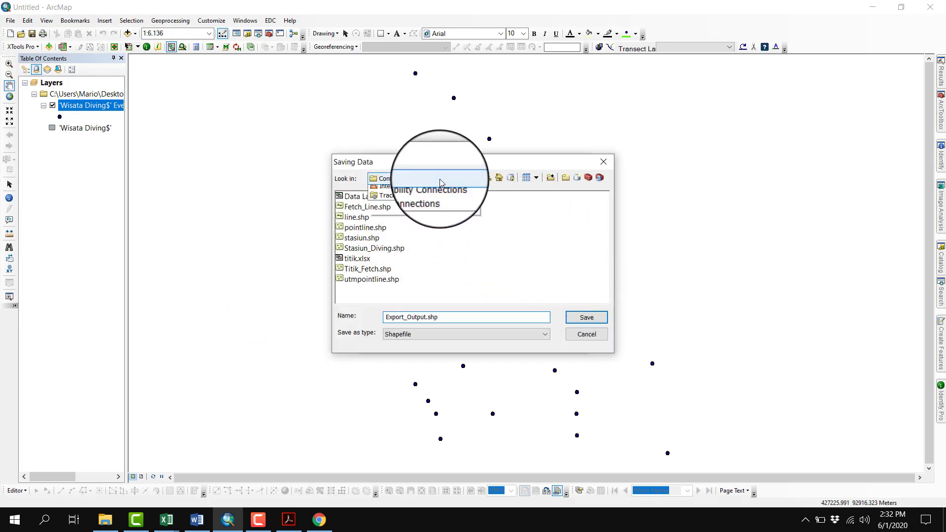
pyautogui.click(419, 243)
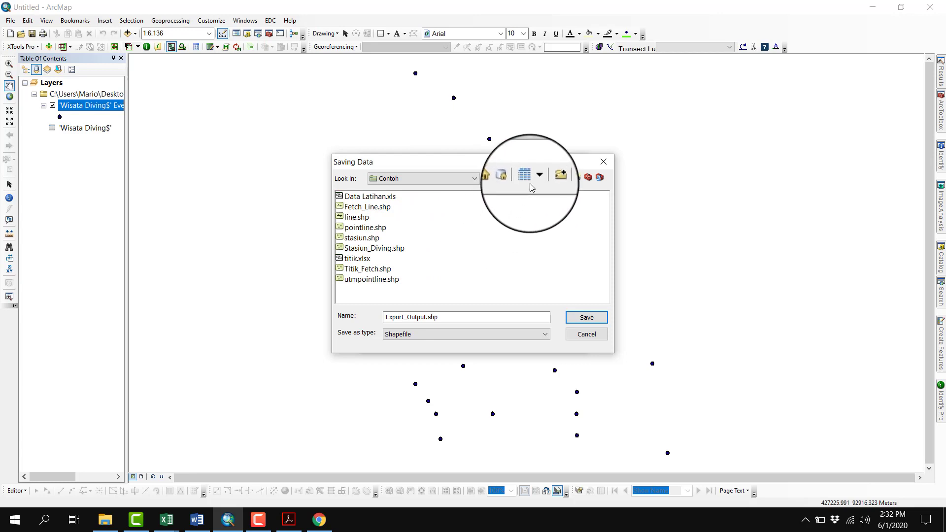
pyautogui.click(578, 179)
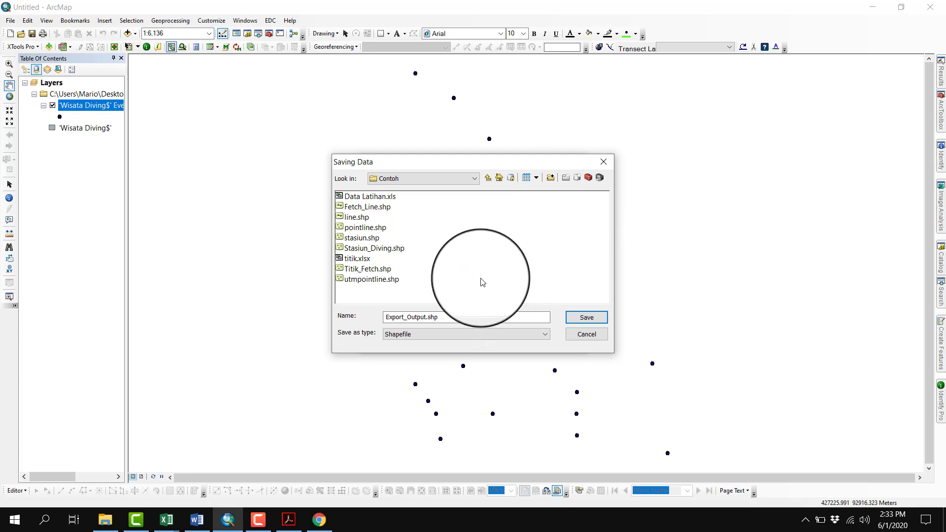
# Export the station points as geodatabase feature class TitikStasiun1Diving in New File Geodatabase.gdb and add it to the map
pyautogui.click(434, 333)
pyautogui.click(429, 348)
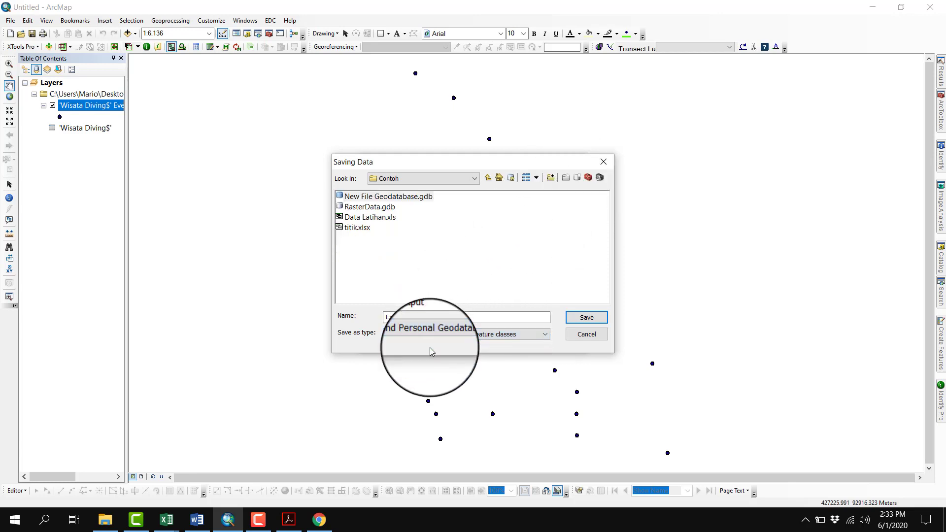
pyautogui.click(400, 198)
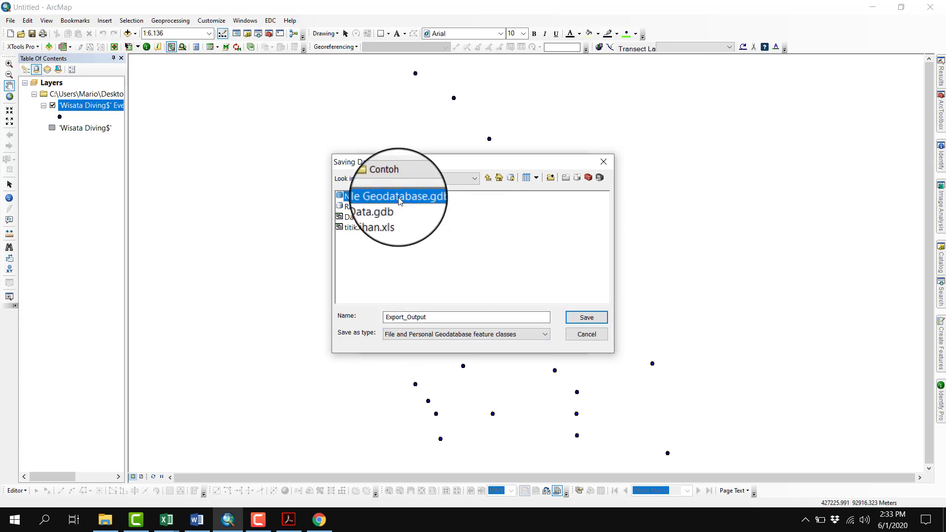
pyautogui.doubleClick(399, 199)
pyautogui.moveTo(441, 318); pyautogui.dragTo(339, 314)
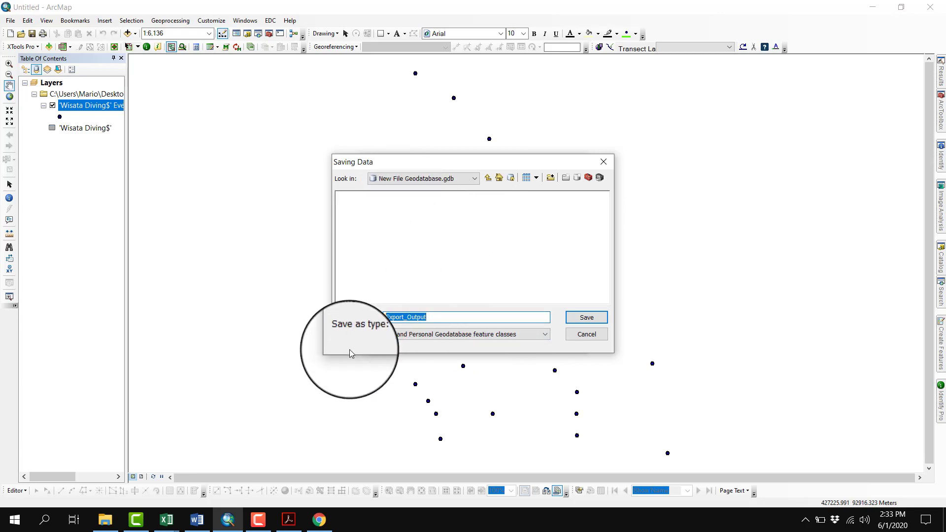
pyautogui.write('Titik')
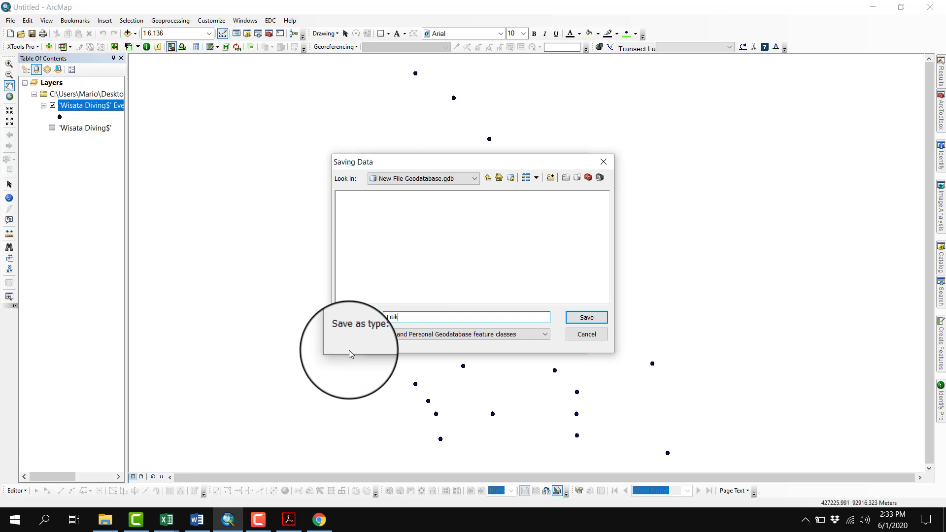
pyautogui.write('Stasiun1Diving')
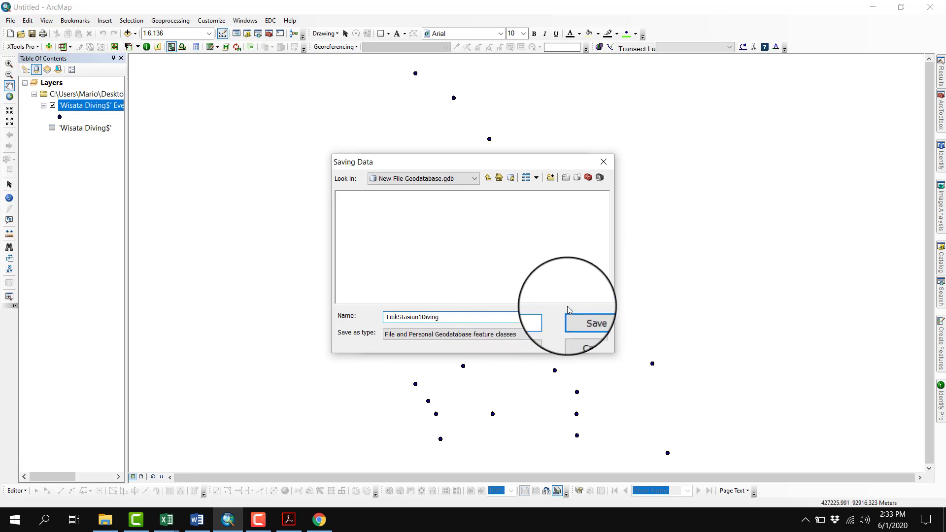
pyautogui.click(586, 318)
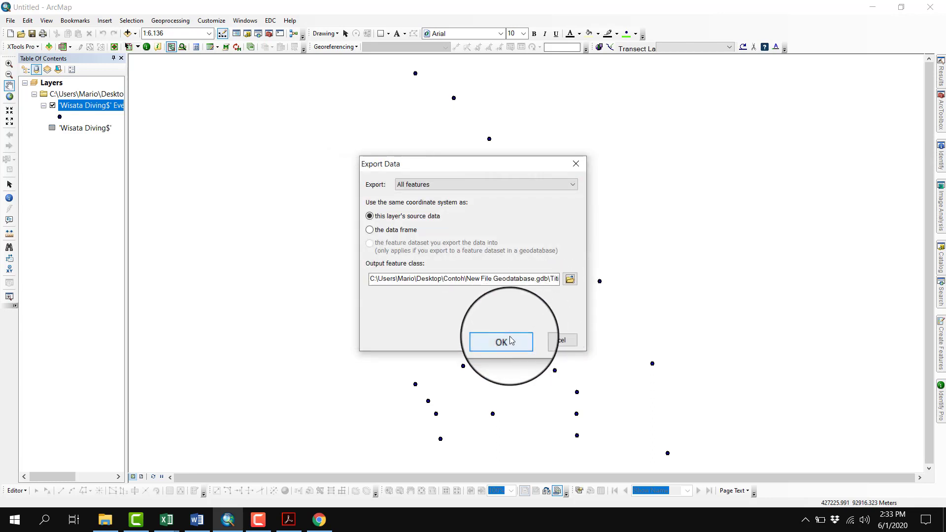
pyautogui.click(511, 340)
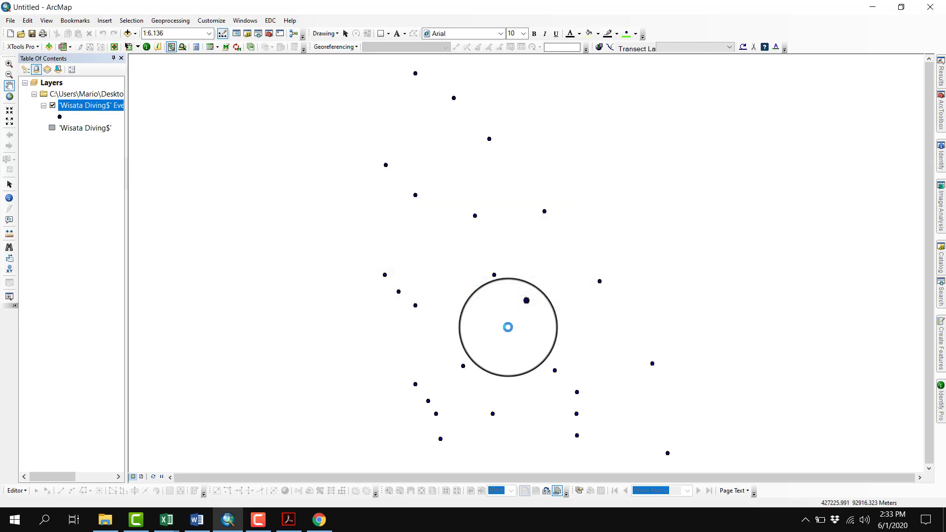
pyautogui.click(510, 304)
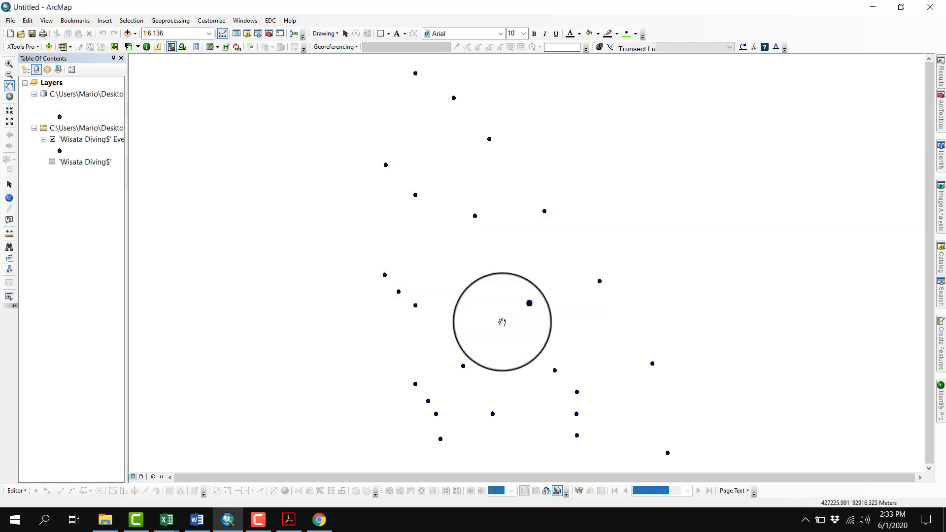
# Remove the Data Latihan.xls event layer and table from the map and list the remaining layers by drawing order
pyautogui.rightClick(93, 129)
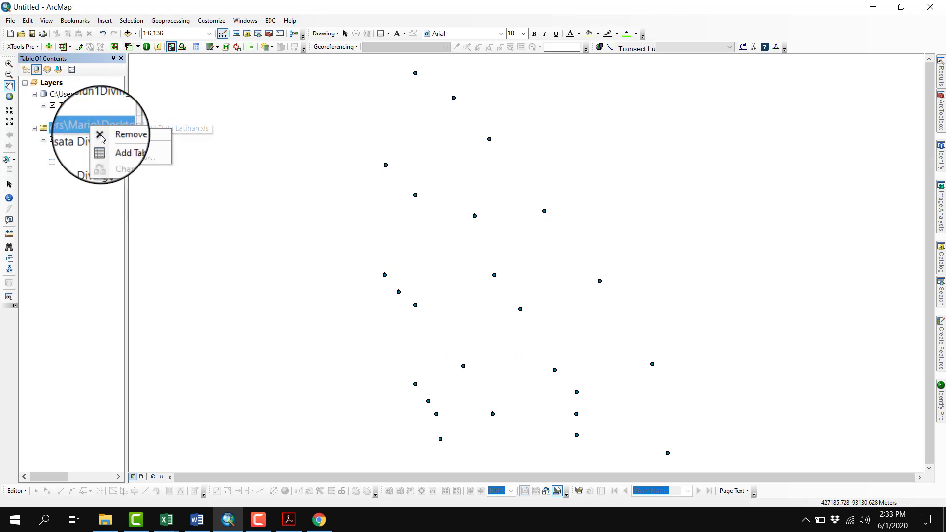
pyautogui.click(106, 139)
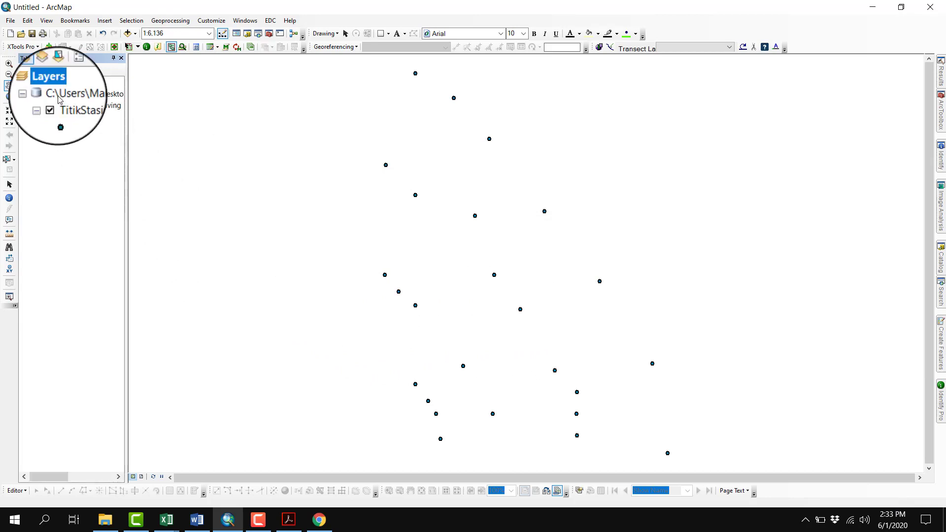
pyautogui.click(25, 72)
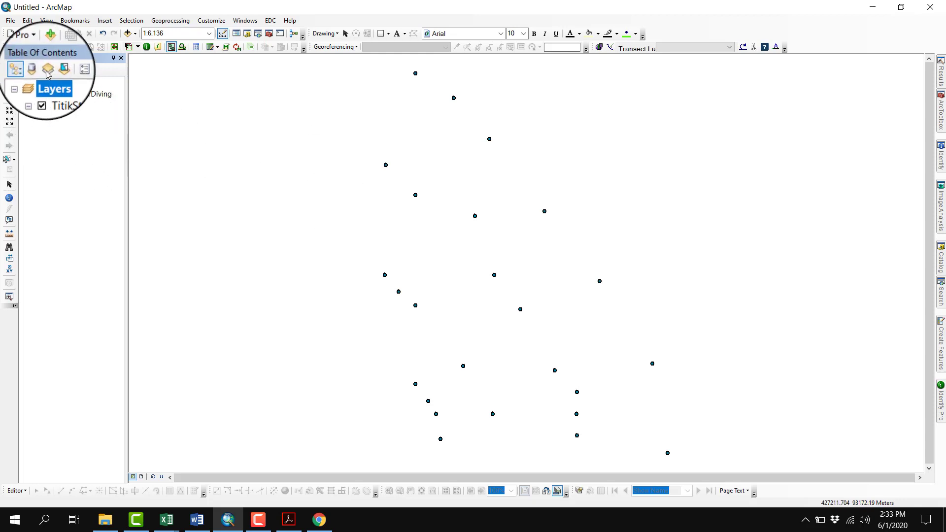
# Save the map document in the Contoh folder as LATIHAN ANALISIS KESESUAIAN KAWASAN
pyautogui.click(32, 34)
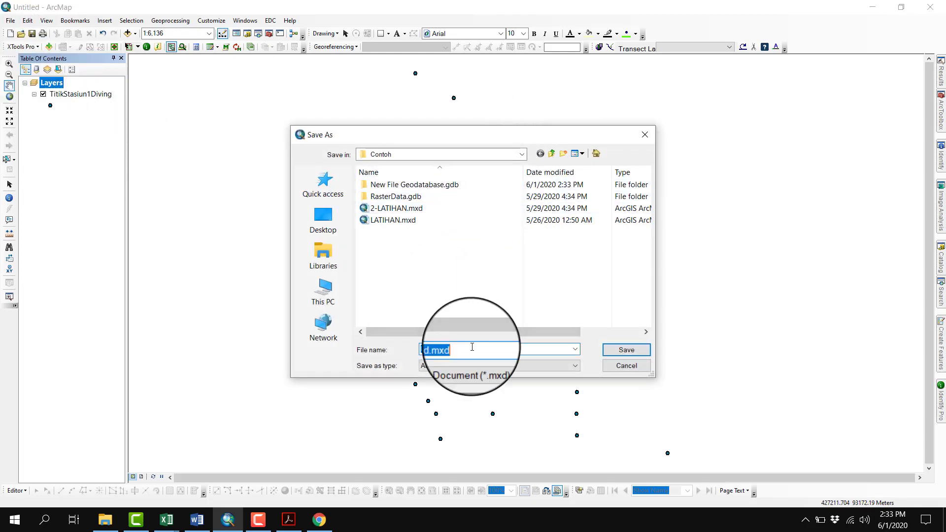
pyautogui.write('LATIHAN A')
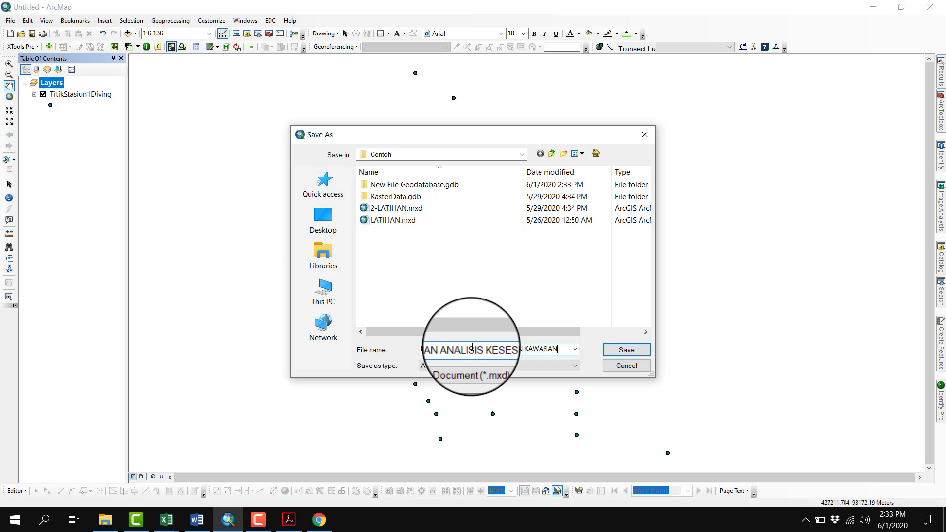
pyautogui.press('Return')
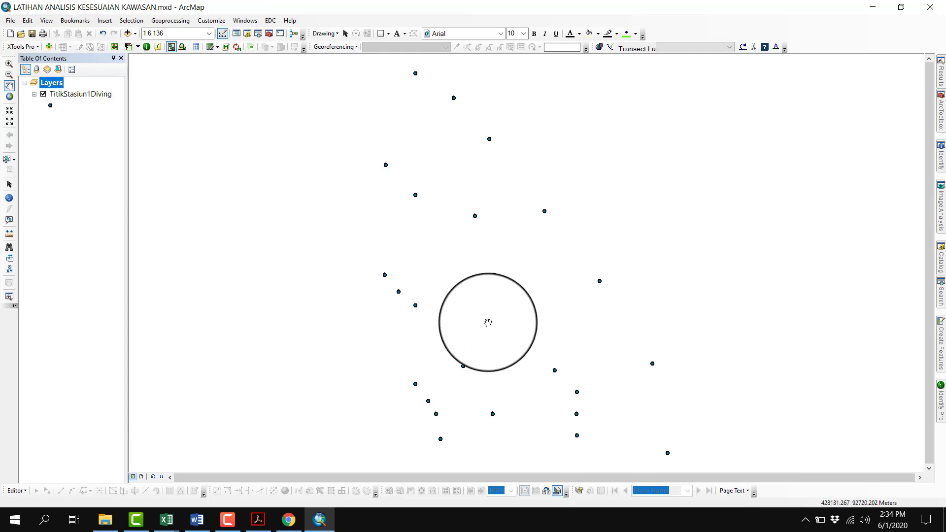
# Open the attribute table of the TitikStasiun1Diving layer and look through its fields from OBJECTID to Shape
pyautogui.click(92, 94)
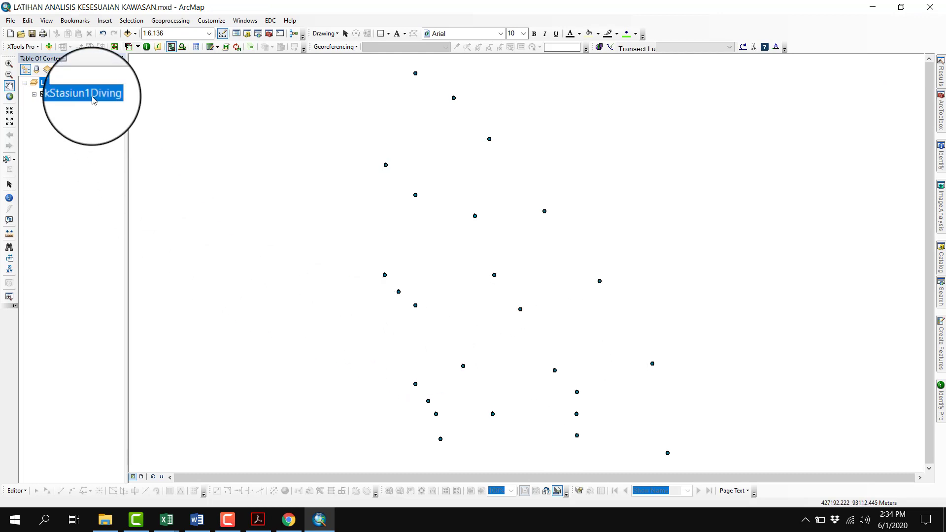
pyautogui.rightClick(94, 100)
pyautogui.click(111, 143)
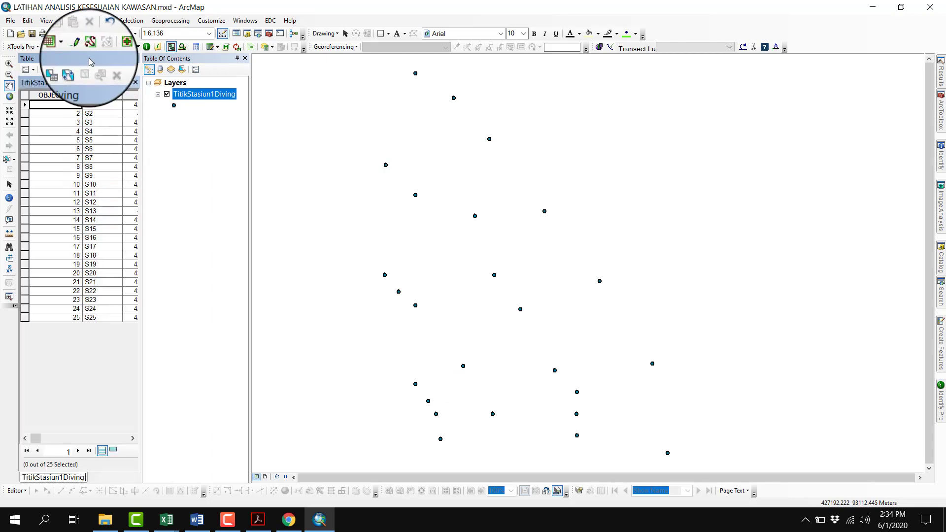
pyautogui.moveTo(88, 58); pyautogui.dragTo(34, 266)
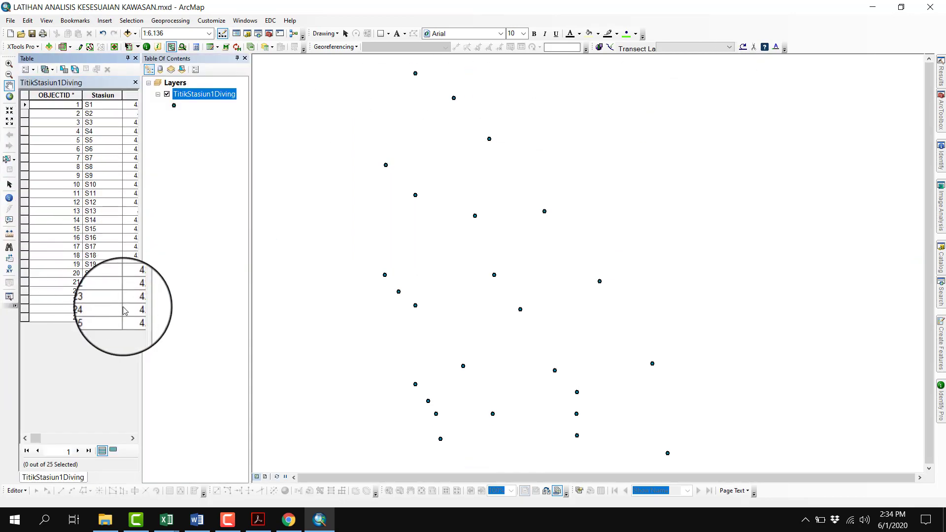
pyautogui.click(133, 438)
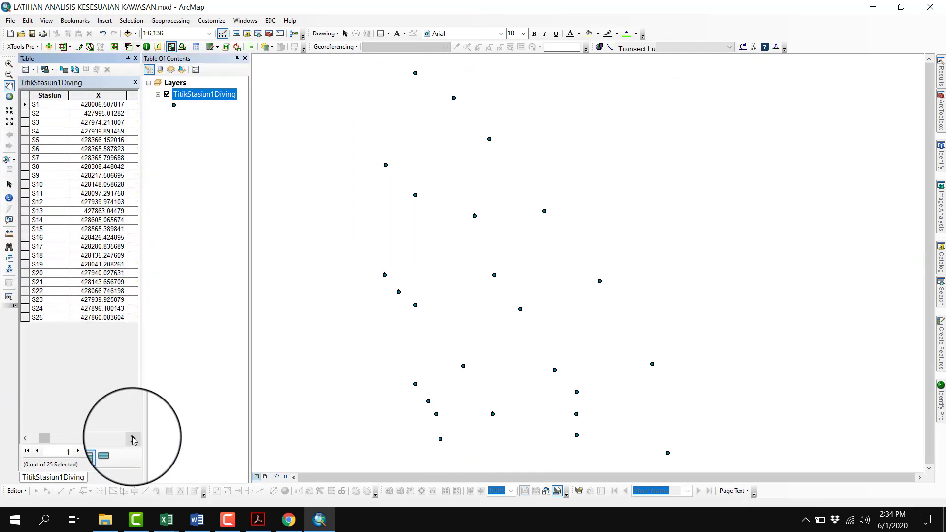
pyautogui.click(132, 438)
pyautogui.click(133, 438)
pyautogui.click(132, 438)
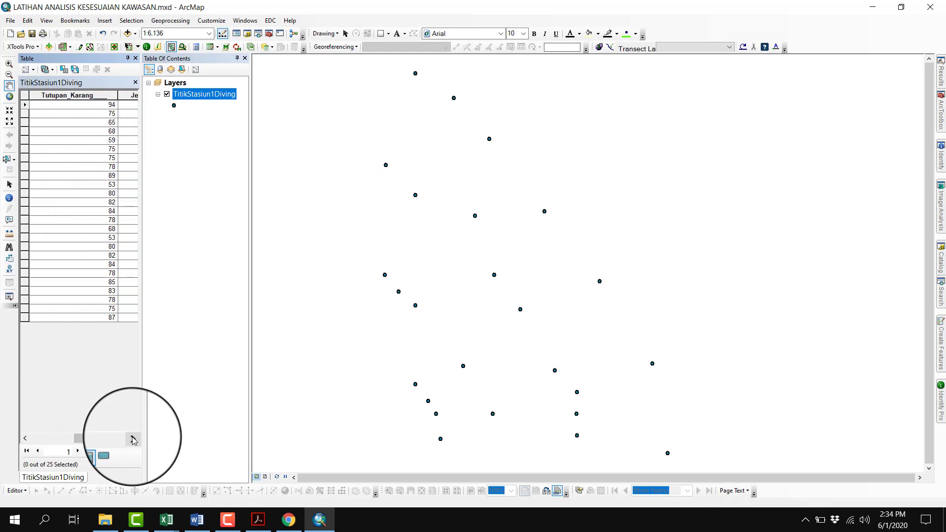
pyautogui.click(132, 438)
pyautogui.click(133, 438)
pyautogui.click(133, 438)
pyautogui.click(132, 438)
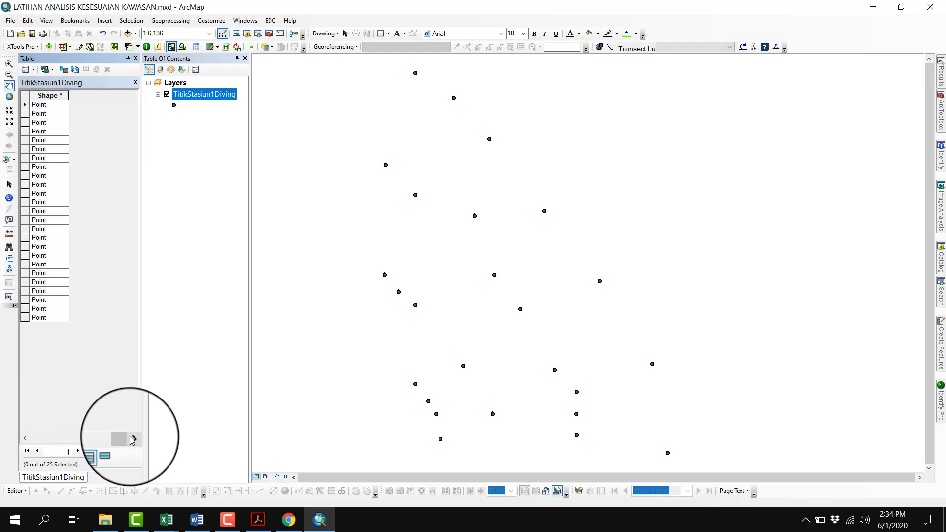
pyautogui.click(26, 438)
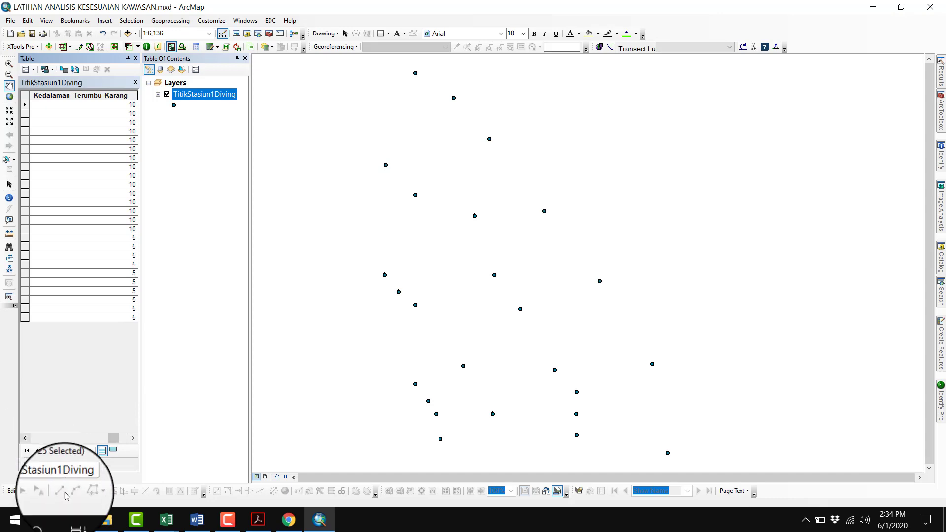
# Switch to Excel to check the diving parameter columns in the Wisata Diving sheet and return to ArcMap
pyautogui.moveTo(167, 520)
pyautogui.click(143, 498)
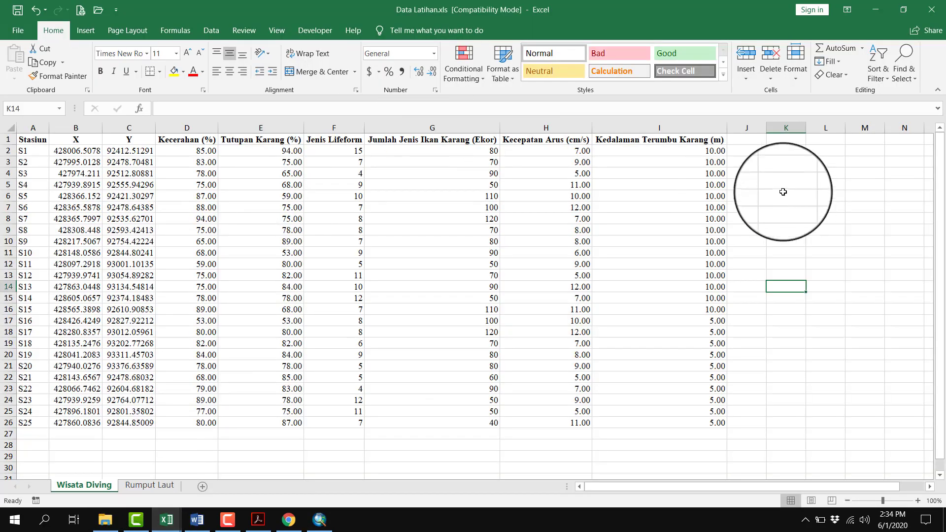
pyautogui.moveTo(710, 151); pyautogui.dragTo(697, 377)
pyautogui.moveTo(564, 177); pyautogui.dragTo(295, 340)
pyautogui.click(475, 277)
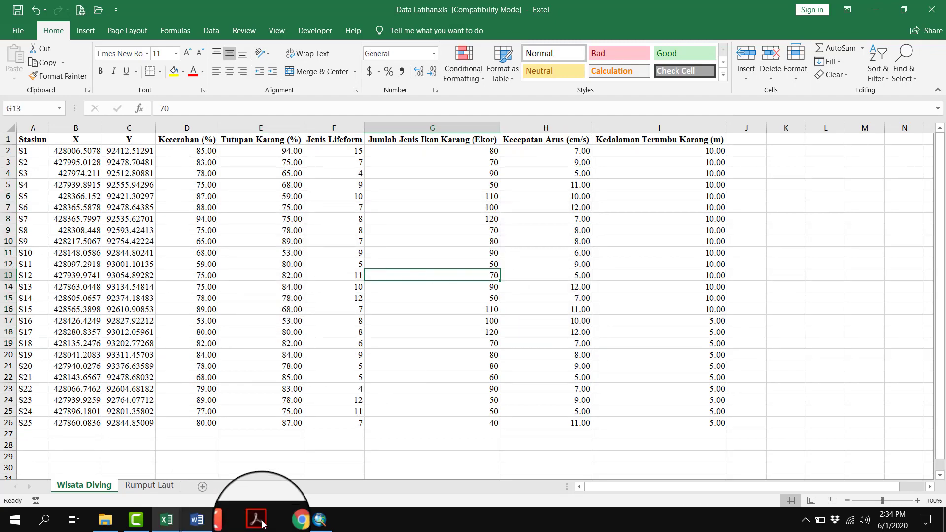
pyautogui.click(289, 520)
pyautogui.click(315, 523)
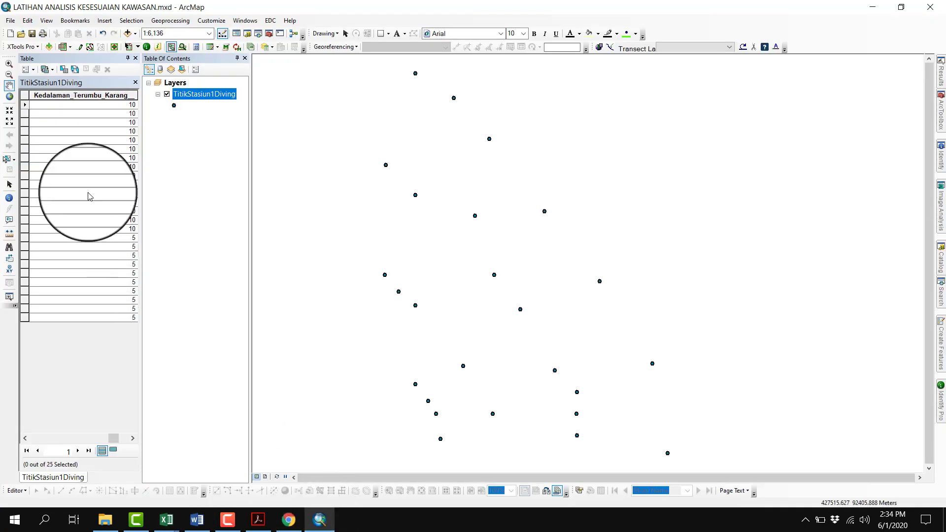
# Examine the coordinate and parameter fields of the TitikStasiun1Diving attribute table, from Stasiun through Kedalaman Terumbu Karang
pyautogui.click(25, 438)
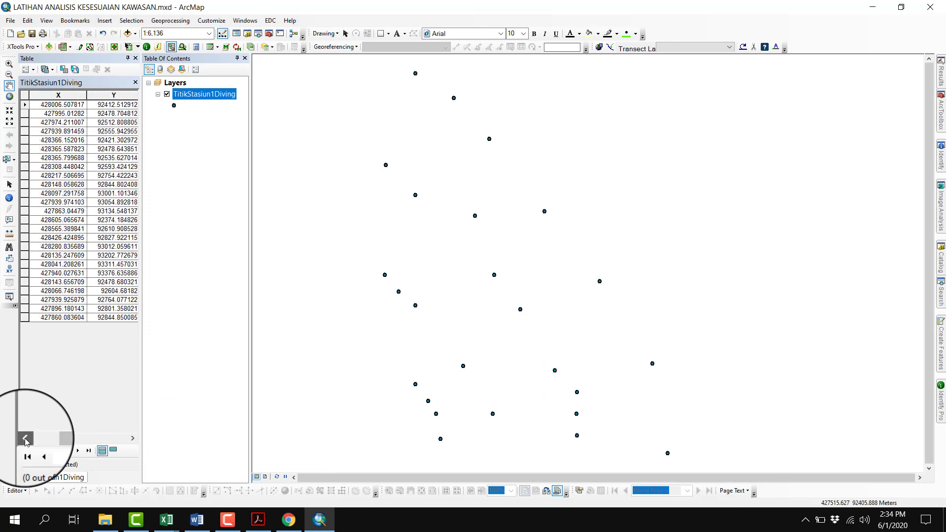
pyautogui.click(133, 438)
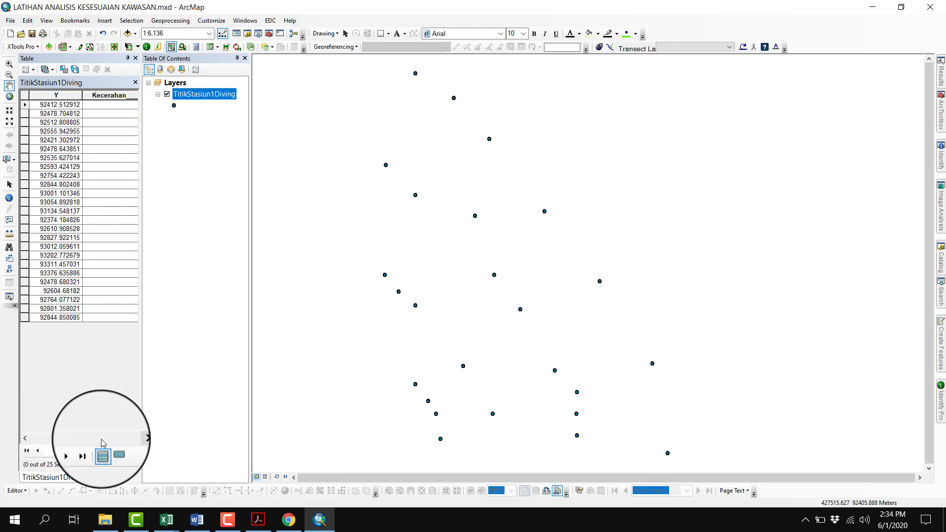
pyautogui.click(26, 439)
pyautogui.click(25, 439)
pyautogui.click(29, 438)
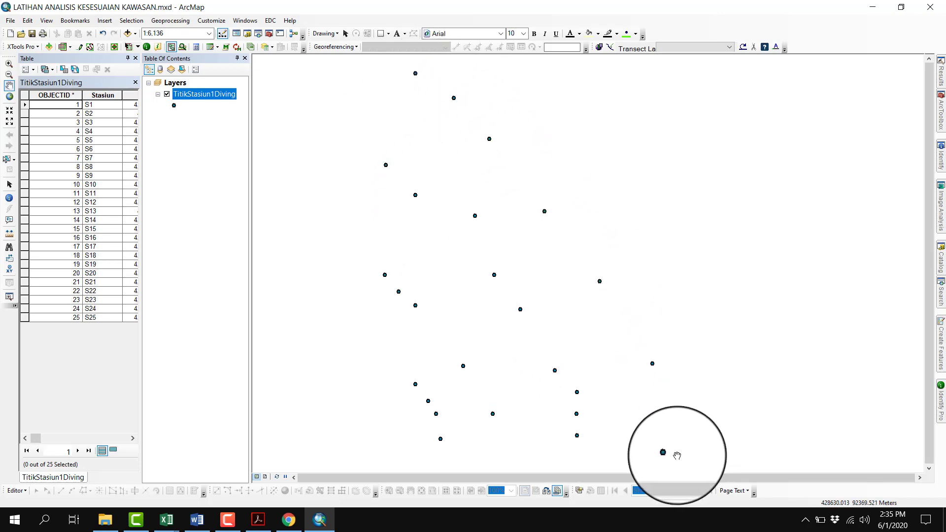
pyautogui.click(134, 438)
pyautogui.click(129, 445)
pyautogui.click(129, 445)
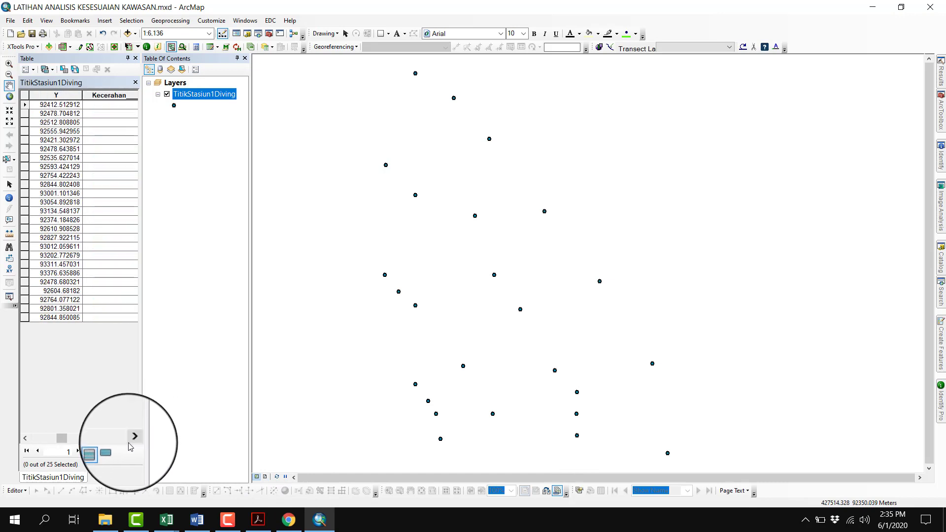
pyautogui.click(132, 439)
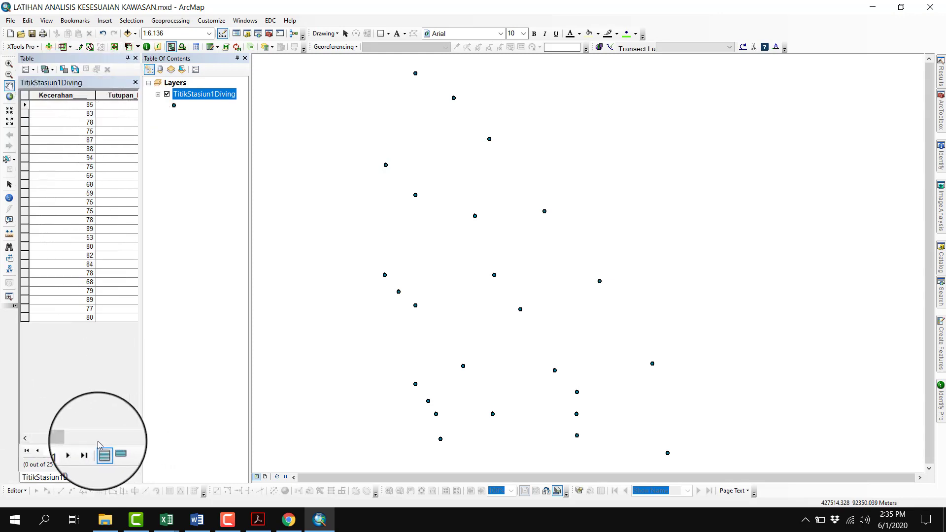
pyautogui.click(132, 438)
pyautogui.click(132, 439)
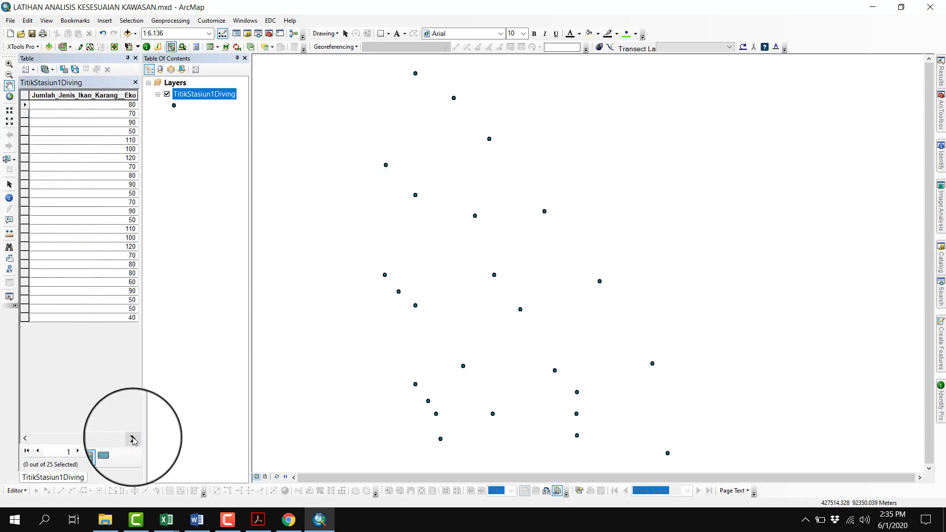
pyautogui.click(43, 440)
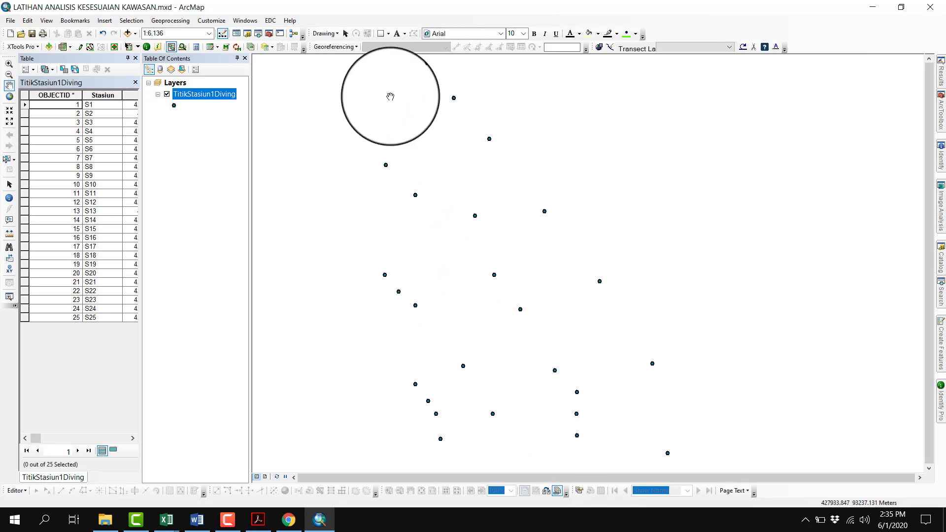
# Open the Topo to Raster tool from the Interpolation set of the Spatial Analyst Tools
pyautogui.click(269, 33)
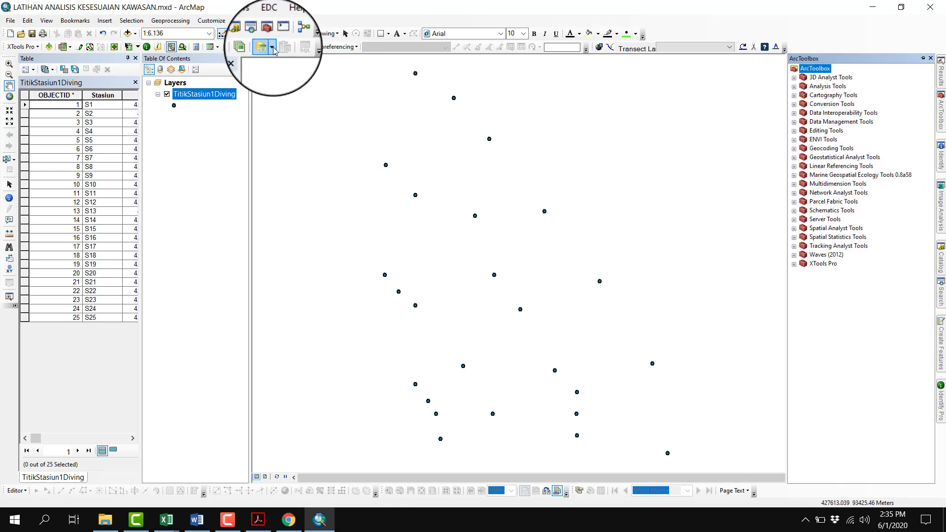
pyautogui.doubleClick(806, 229)
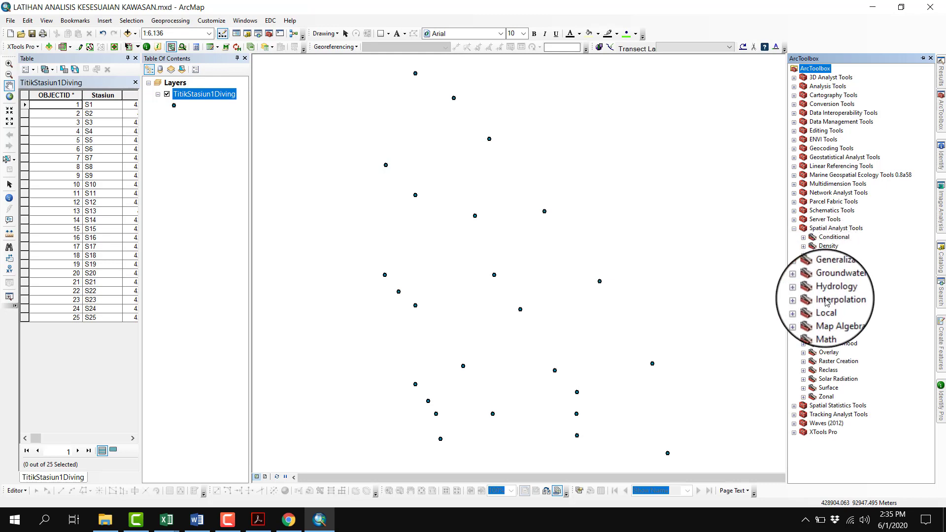
pyautogui.click(804, 299)
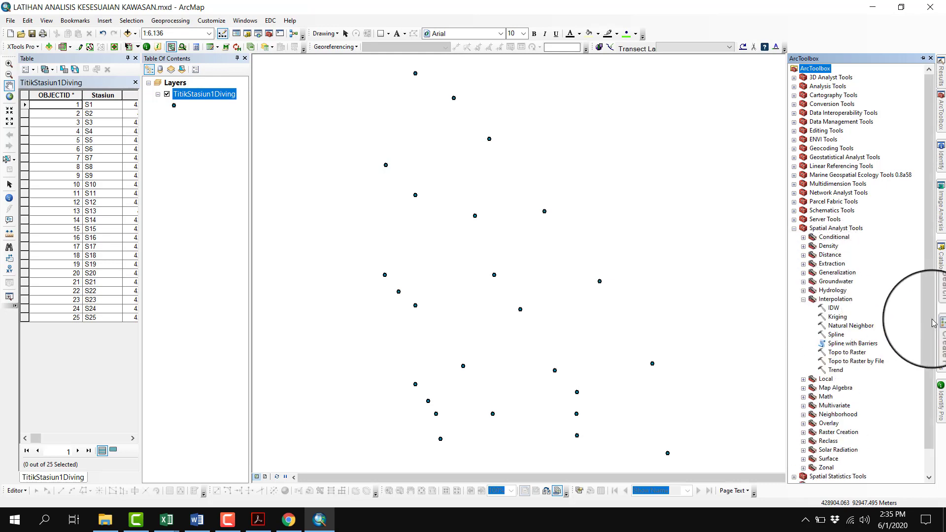
pyautogui.click(856, 353)
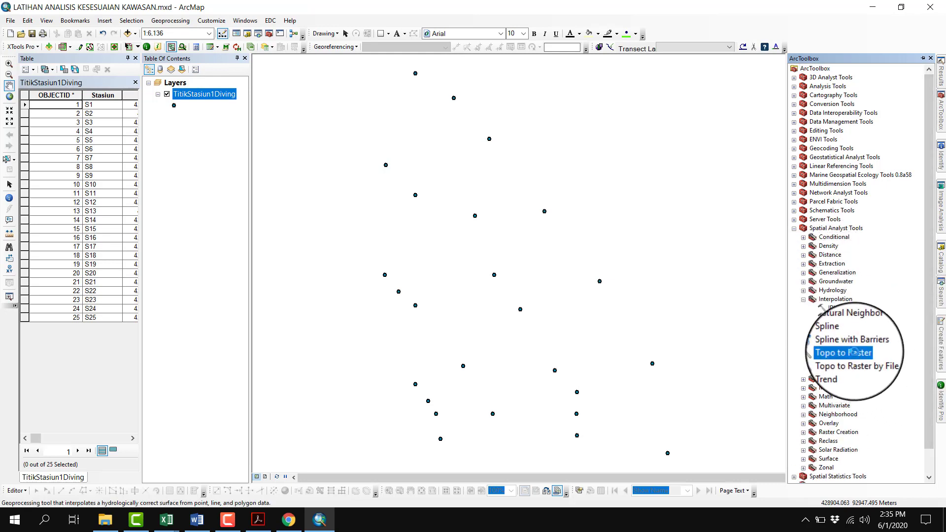
pyautogui.doubleClick(855, 352)
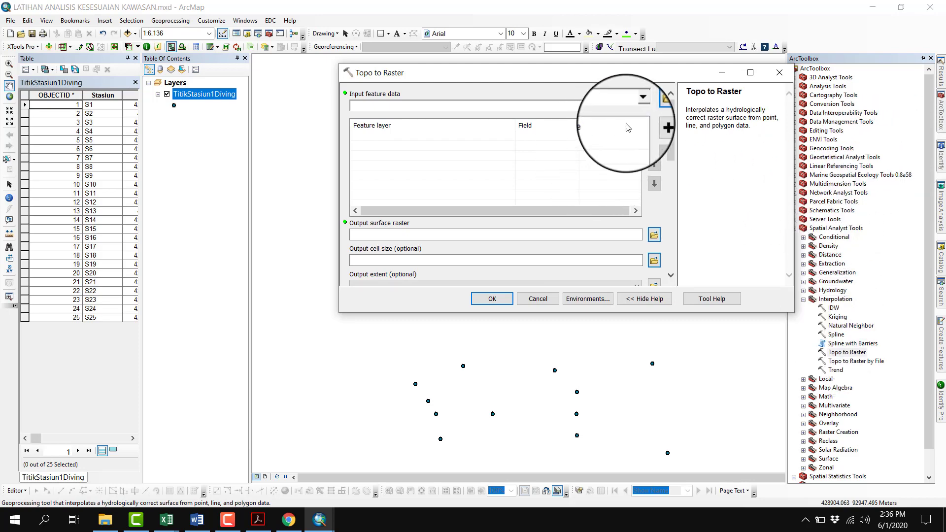
# Add TitikStasiun1Diving as the Topo to Raster input with the Kecerahan field and the PointElevation type
pyautogui.click(638, 105)
pyautogui.click(429, 116)
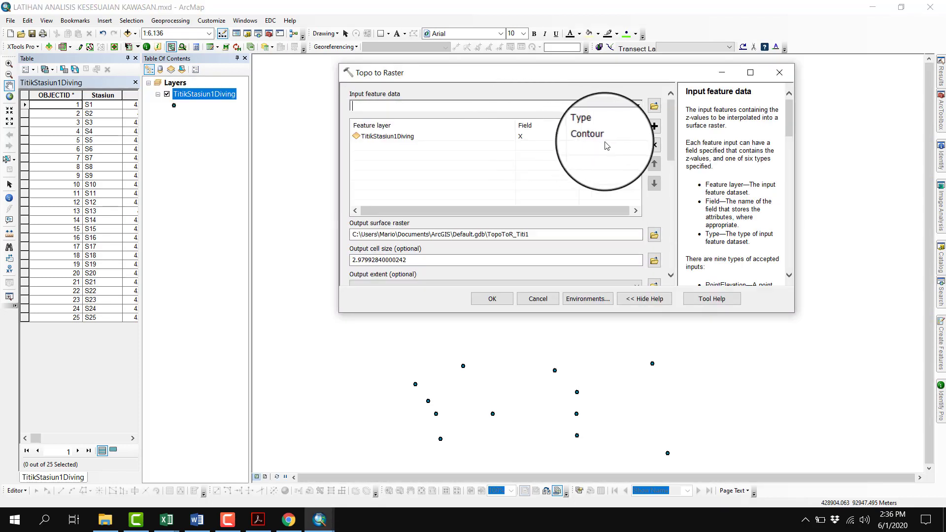
pyautogui.click(567, 143)
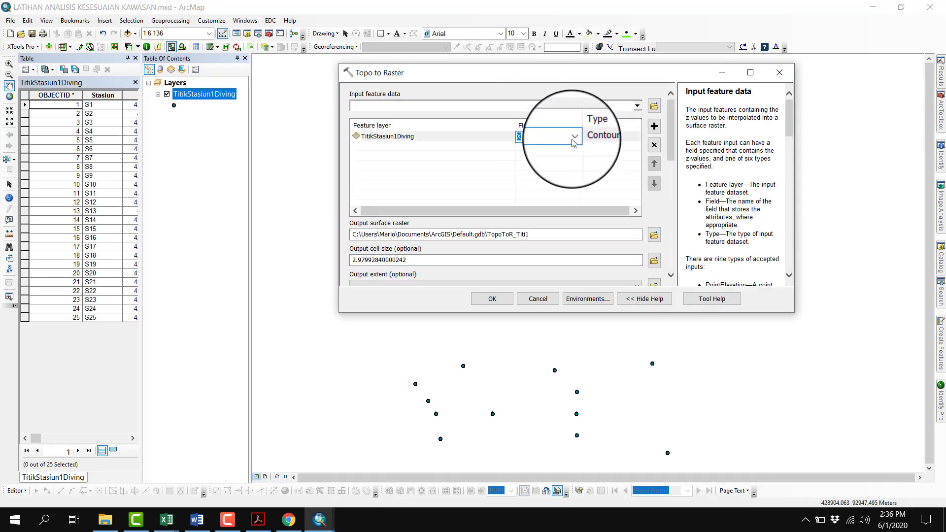
pyautogui.click(574, 138)
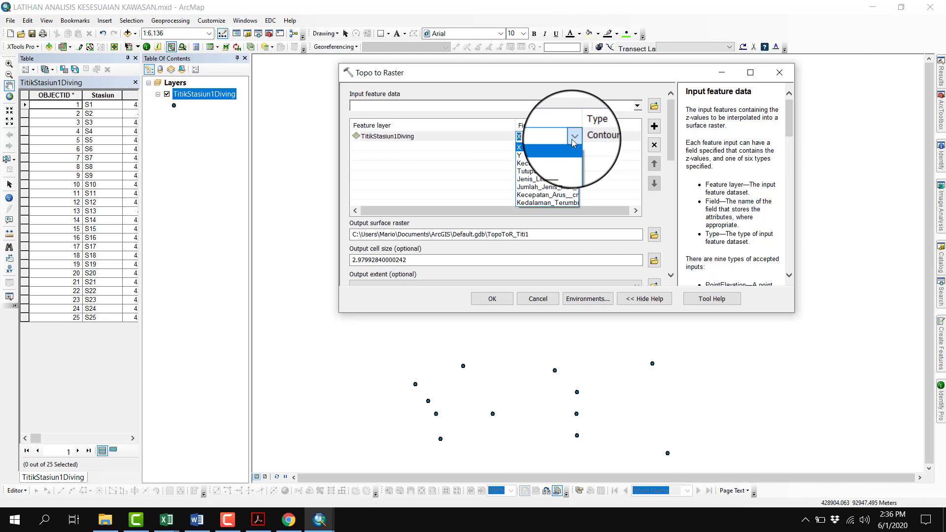
pyautogui.click(550, 168)
pyautogui.click(611, 138)
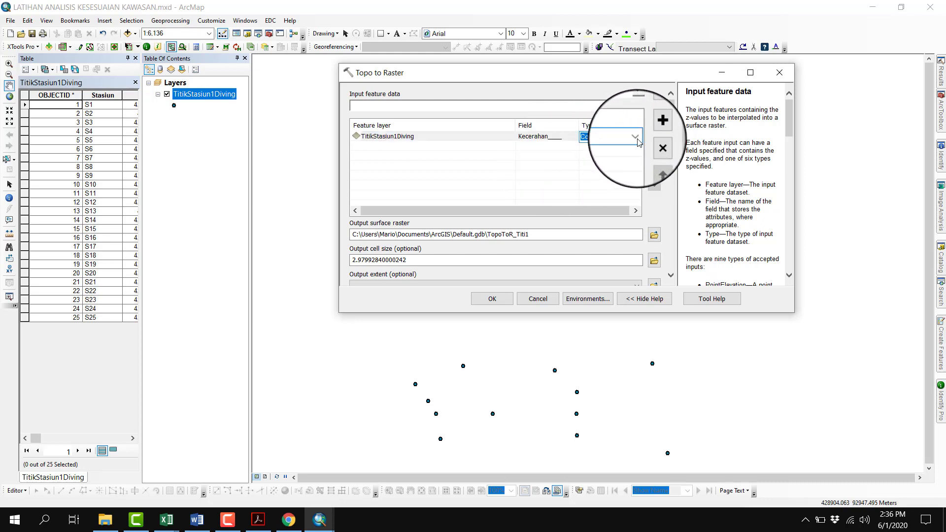
pyautogui.click(636, 137)
pyautogui.click(635, 146)
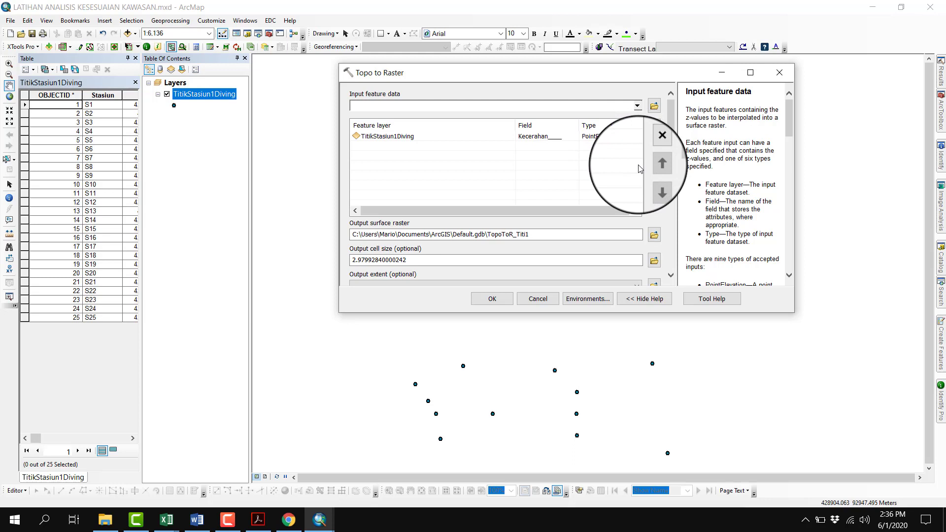
# Set the output cell size of the Topo to Raster surface to 2.5
pyautogui.moveTo(405, 260); pyautogui.dragTo(348, 264)
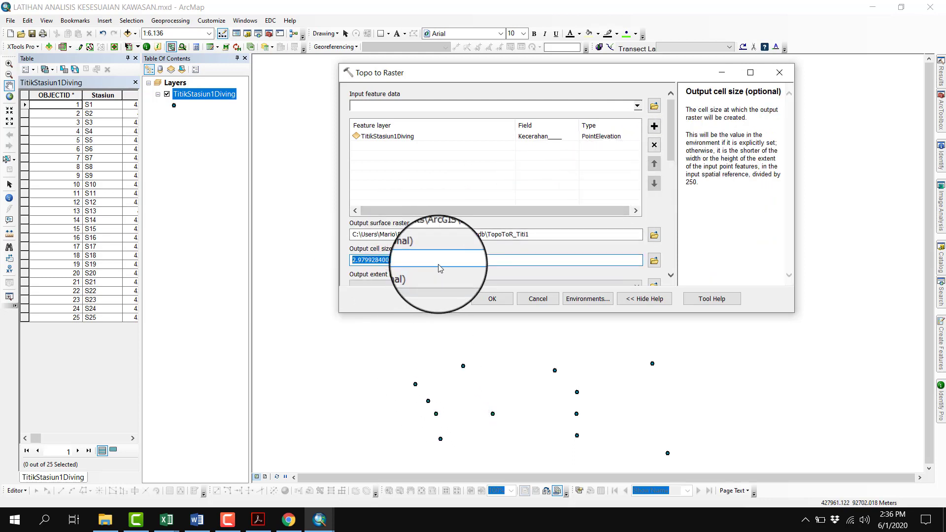
pyautogui.moveTo(408, 261); pyautogui.dragTo(349, 261)
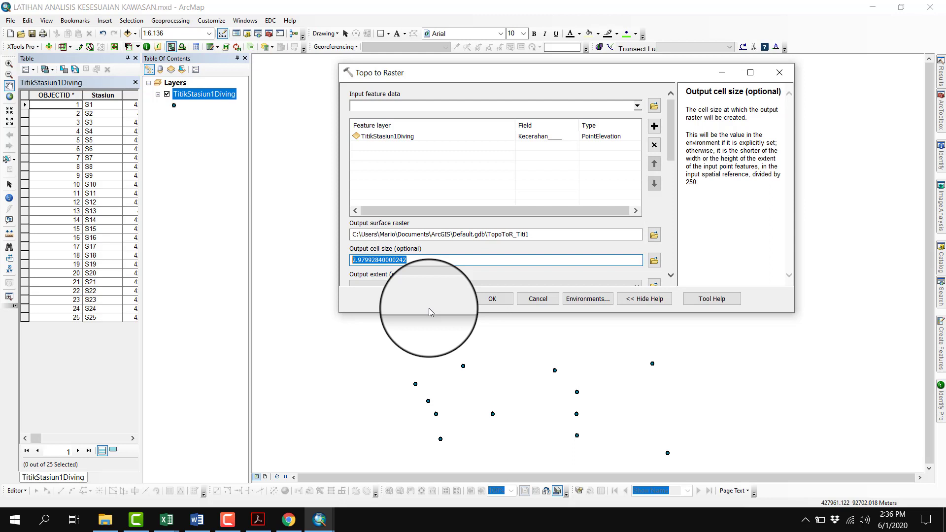
pyautogui.write('2.5')
# Sort the TitikStasiun1Diving attribute table by the Kecerahan field in ascending order to find its smallest and largest values
pyautogui.scroll(-1, 670, 171)
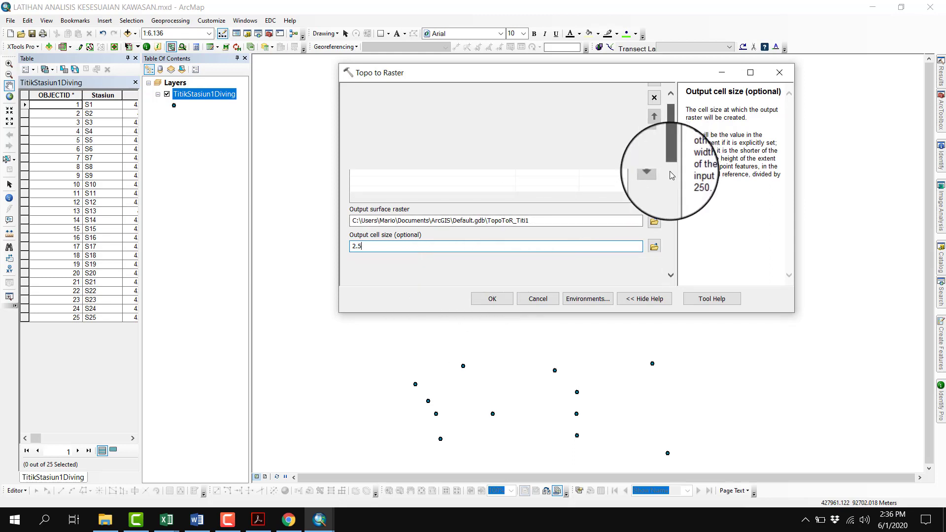
pyautogui.scroll(-10, 670, 170)
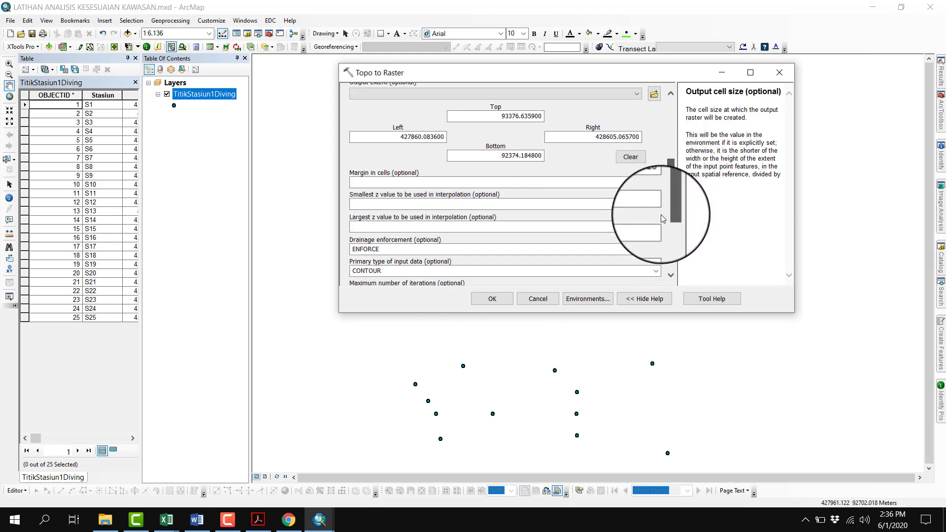
pyautogui.click(634, 207)
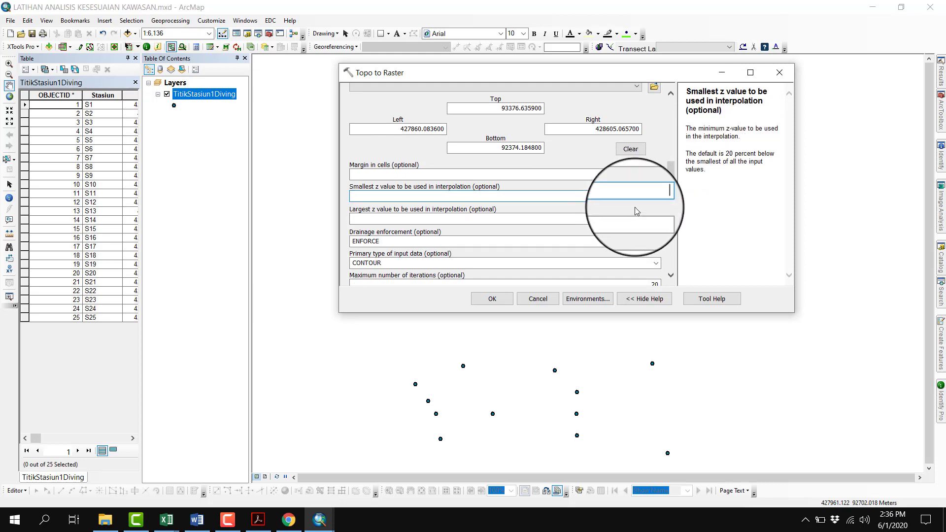
pyautogui.click(132, 439)
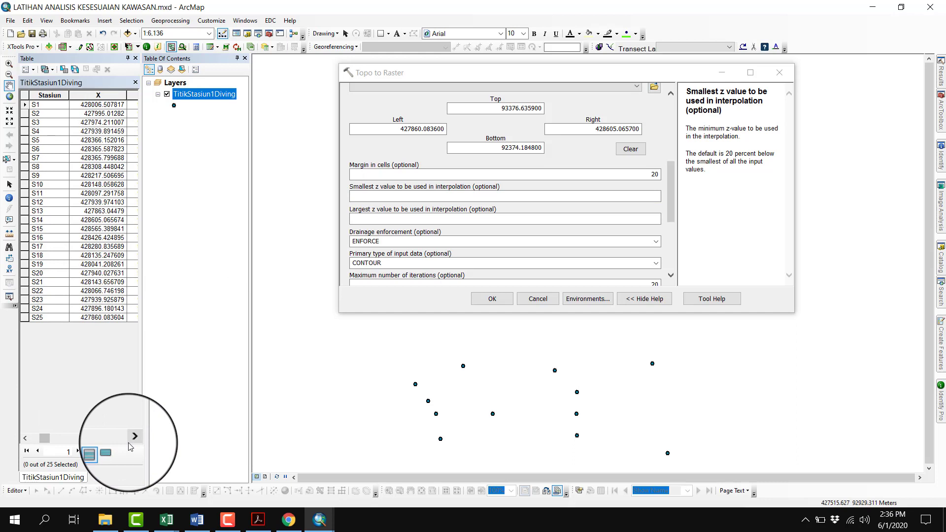
pyautogui.click(133, 437)
pyautogui.click(133, 438)
pyautogui.click(133, 438)
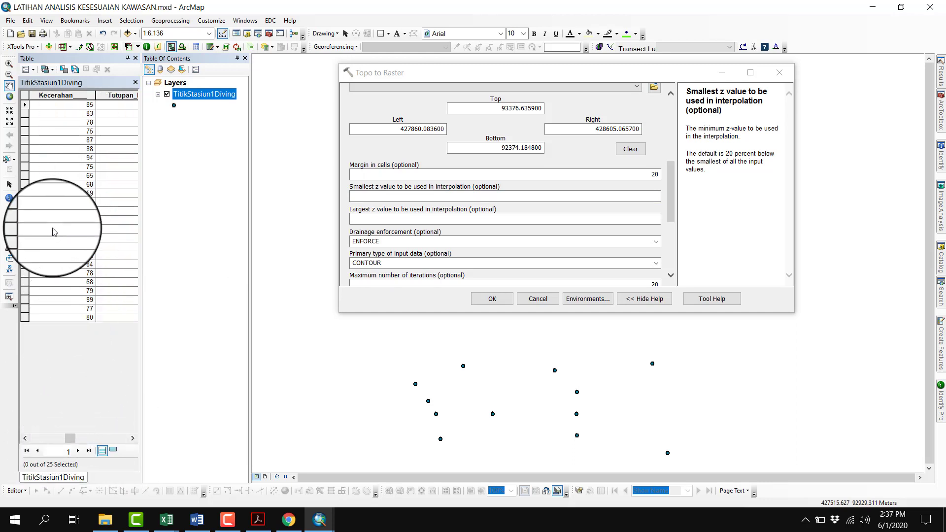
pyautogui.rightClick(80, 100)
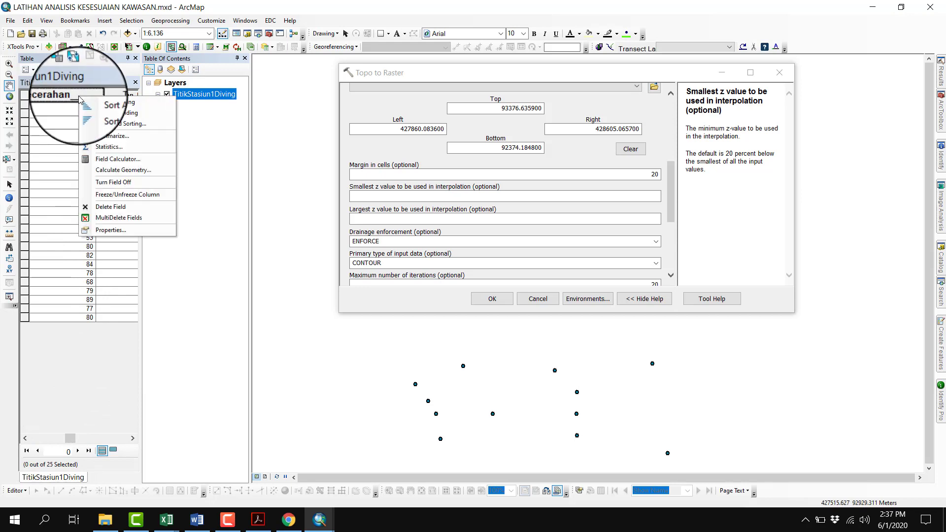
pyautogui.click(80, 99)
pyautogui.rightClick(80, 98)
pyautogui.click(79, 105)
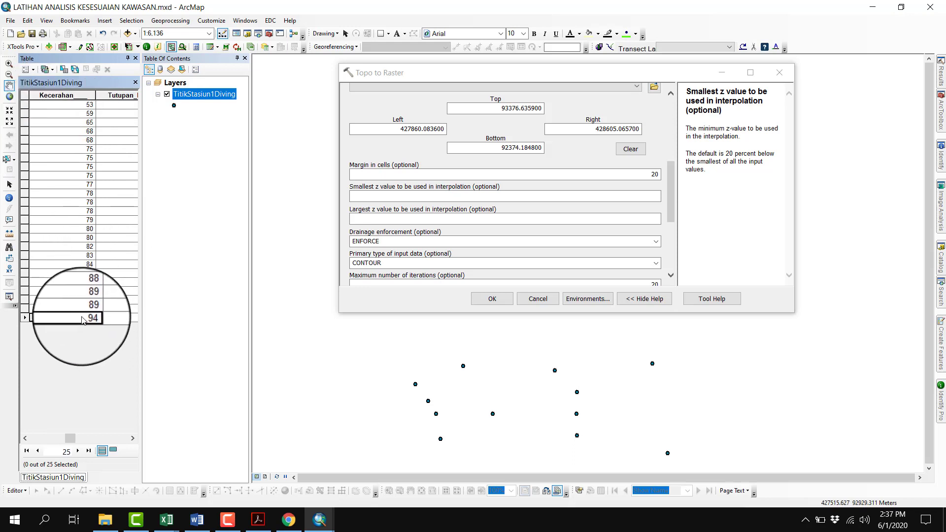
# Set the smallest z value for the interpolation to 53 and the largest z value to 94
pyautogui.click(620, 198)
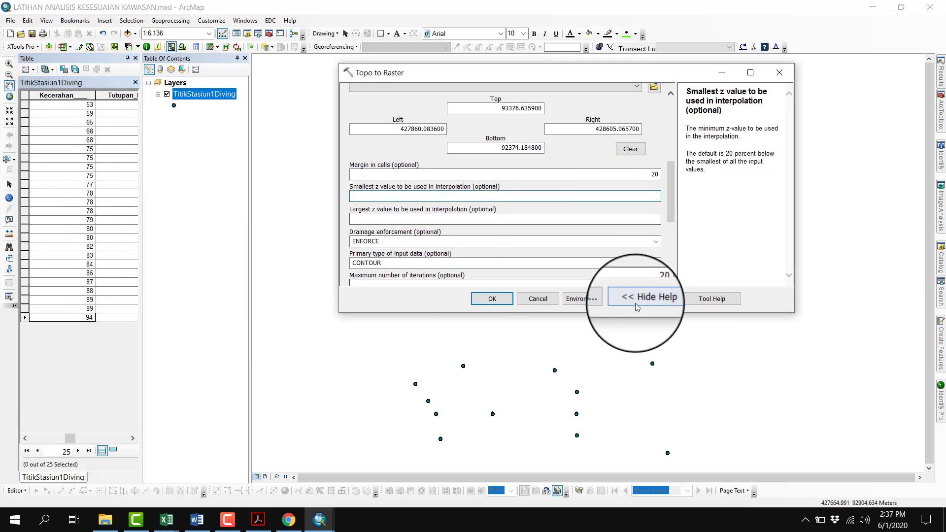
pyautogui.write('53')
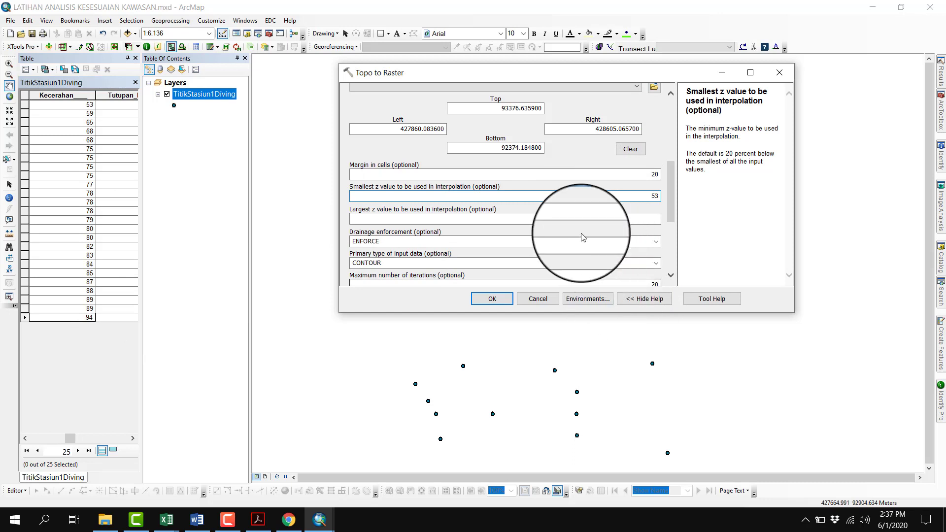
pyautogui.click(395, 219)
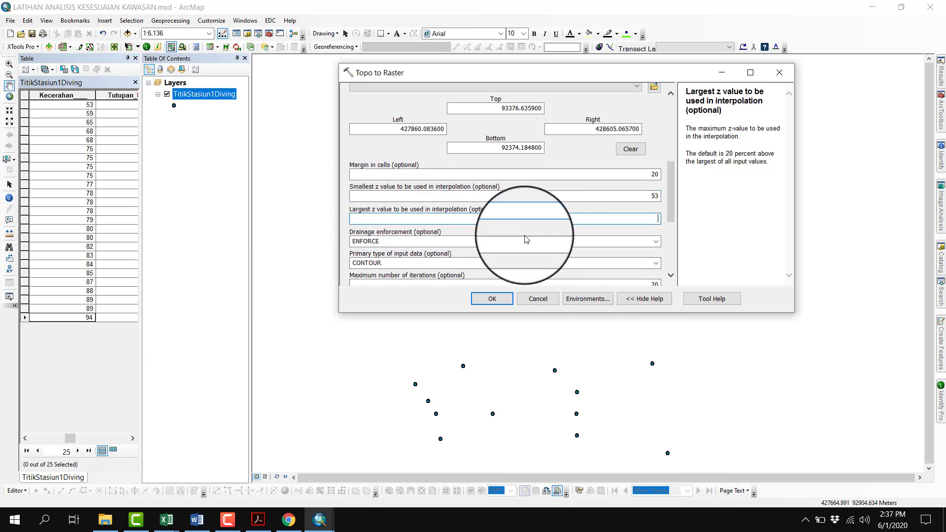
pyautogui.write('94')
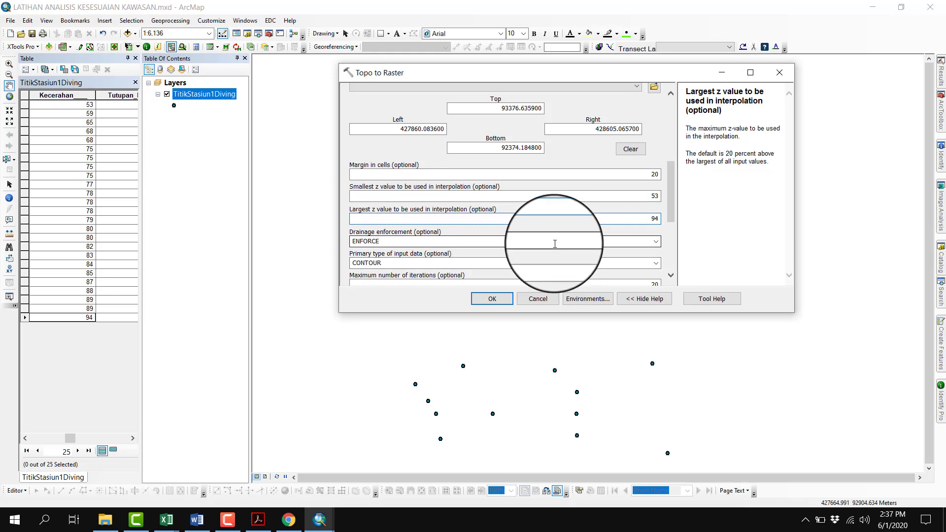
# Set the output surface raster to Kecerahan inside New File Geodatabase.gdb and run Topo to Raster
pyautogui.scroll(2, 555, 234)
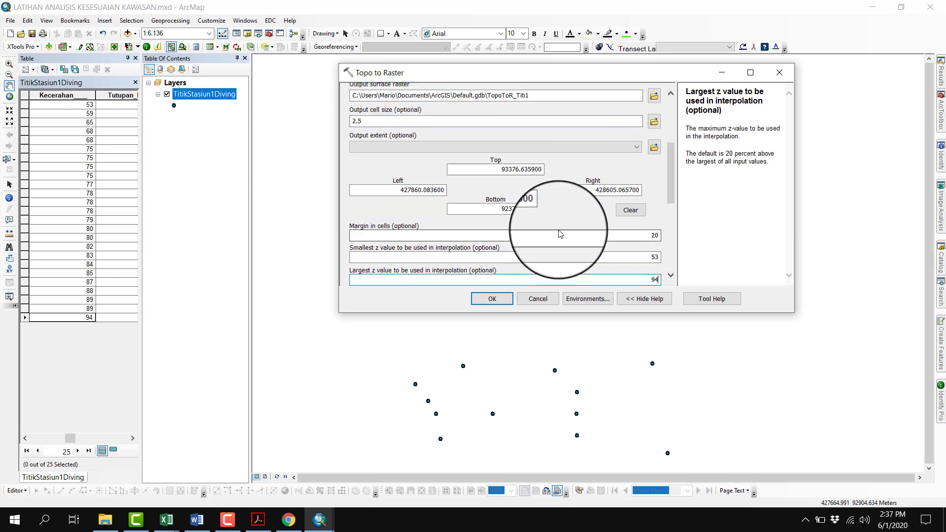
pyautogui.scroll(2, 580, 203)
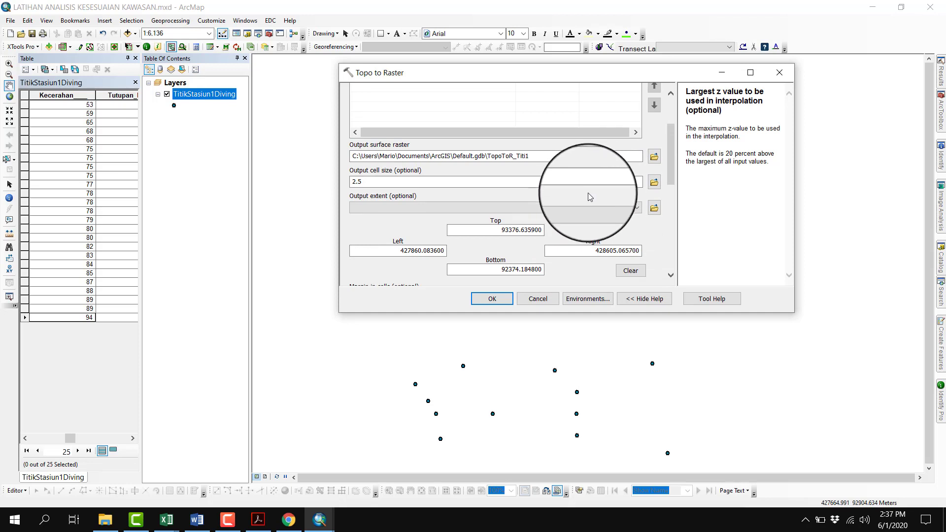
pyautogui.click(654, 156)
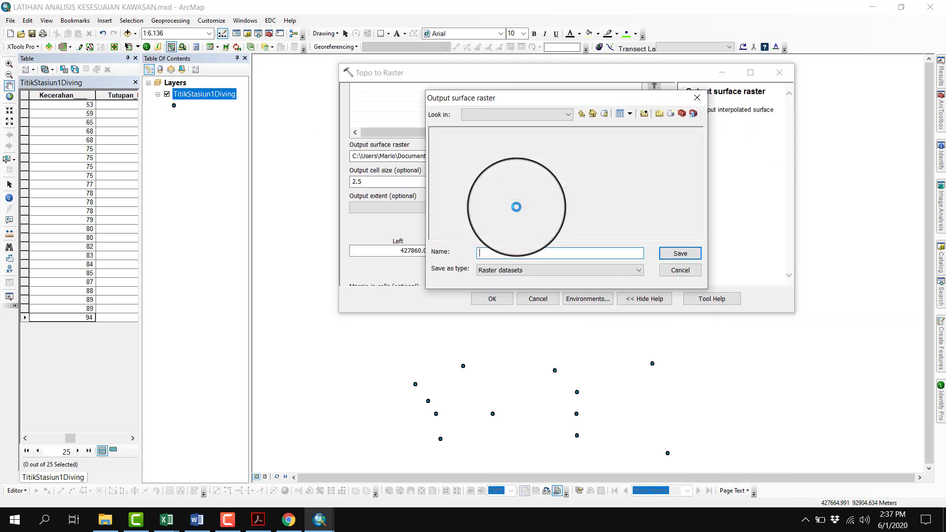
pyautogui.click(580, 116)
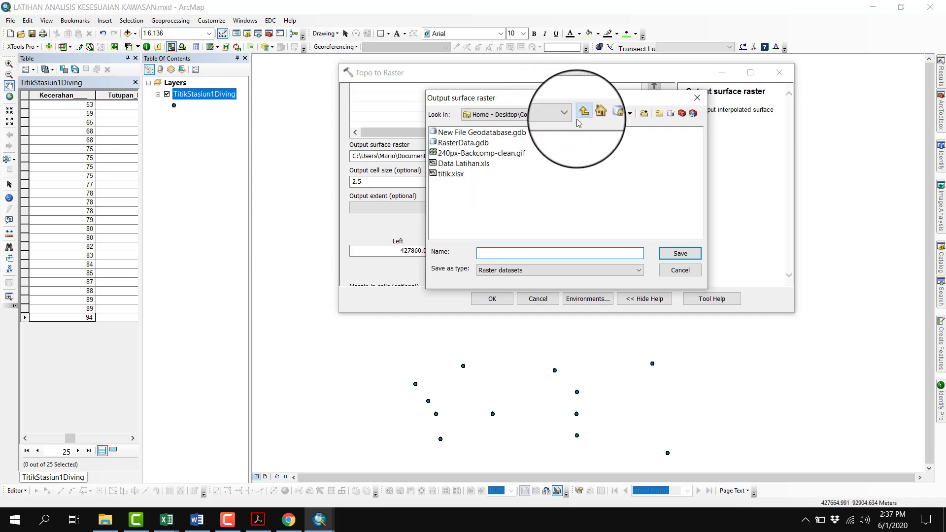
pyautogui.doubleClick(519, 137)
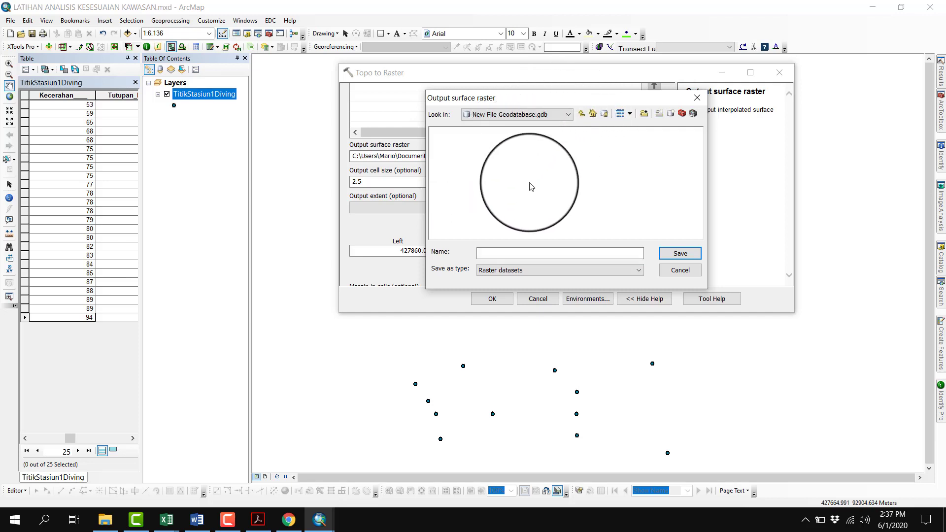
pyautogui.click(516, 254)
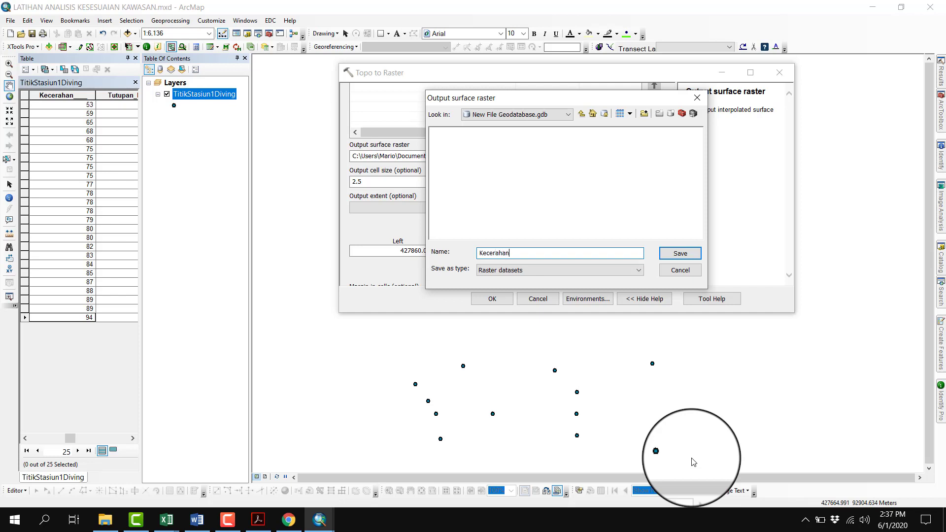
pyautogui.press('Return')
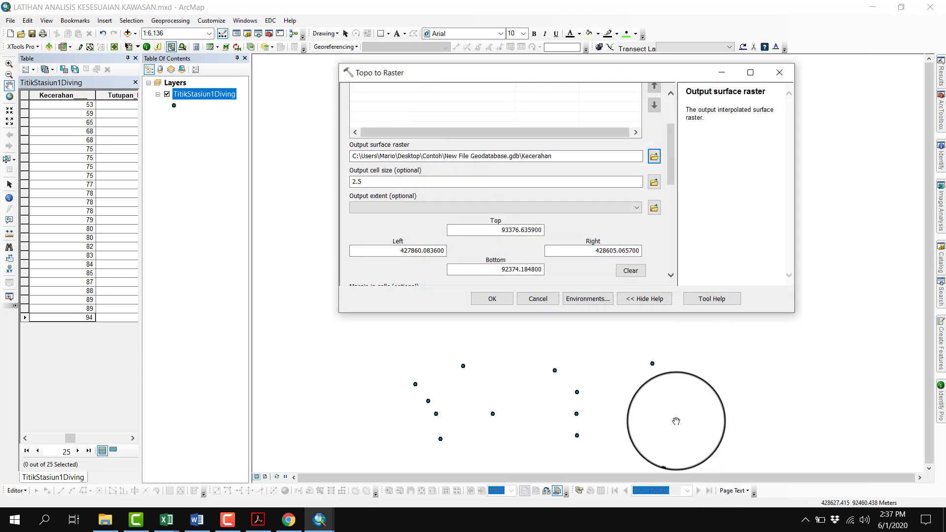
pyautogui.click(507, 300)
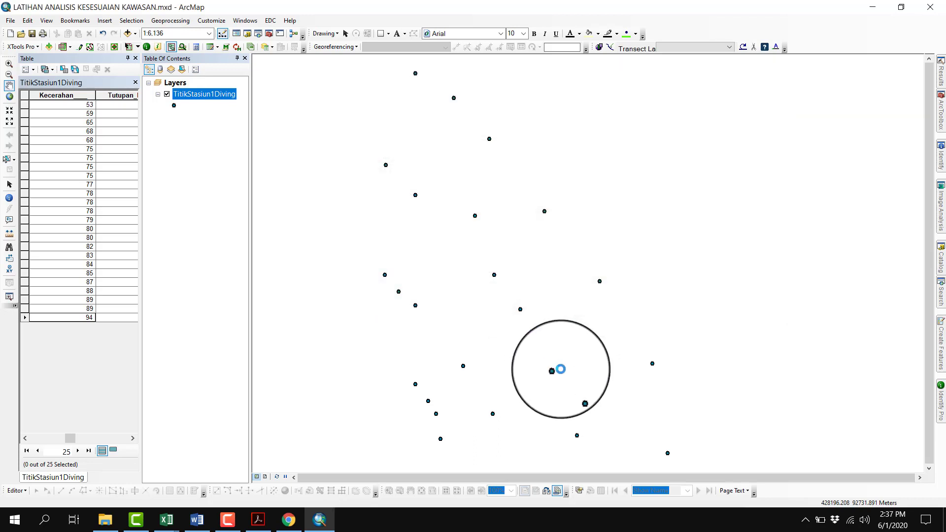
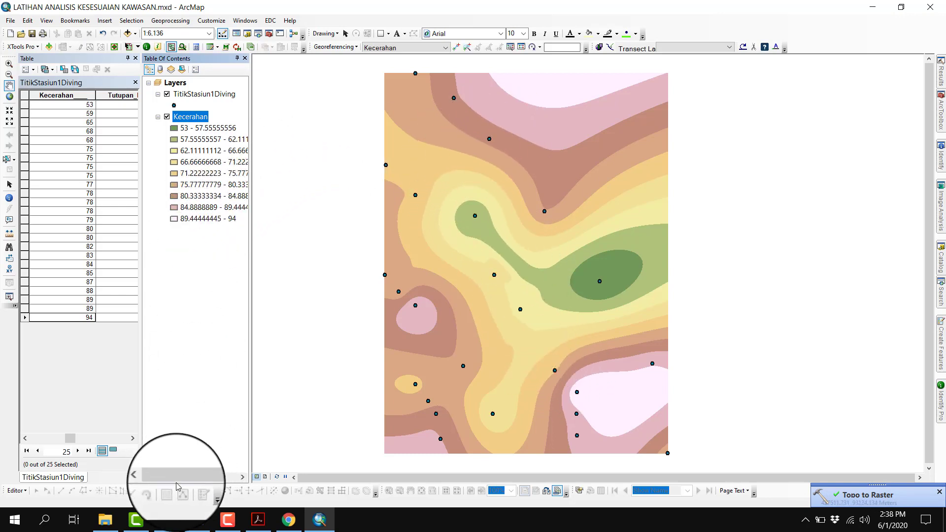
# Change the Kecerahan raster's classified symbology to the rainbow color ramp running from red through yellow and cyan to blue
pyautogui.moveTo(191, 477)
pyautogui.mouseDown()
pyautogui.moveTo(216, 478)
pyautogui.moveTo(203, 478)
pyautogui.mouseUp()
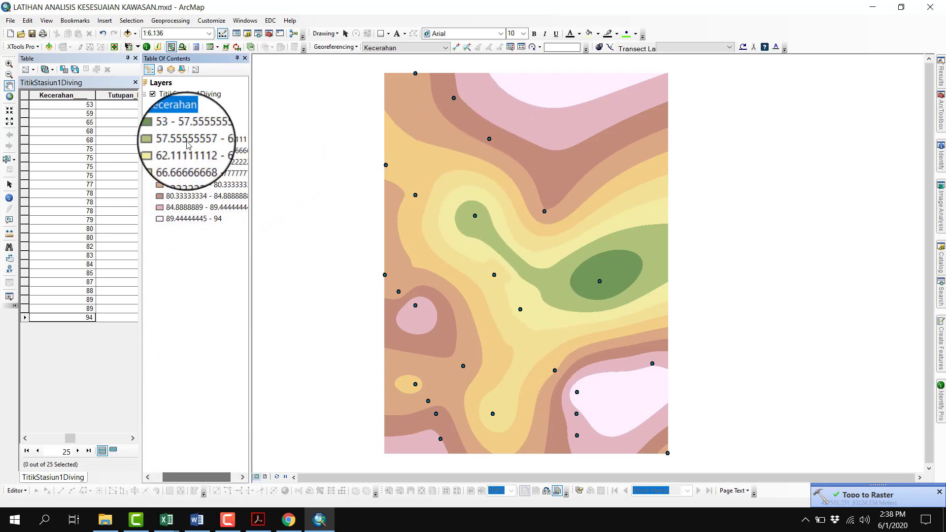
pyautogui.rightClick(186, 116)
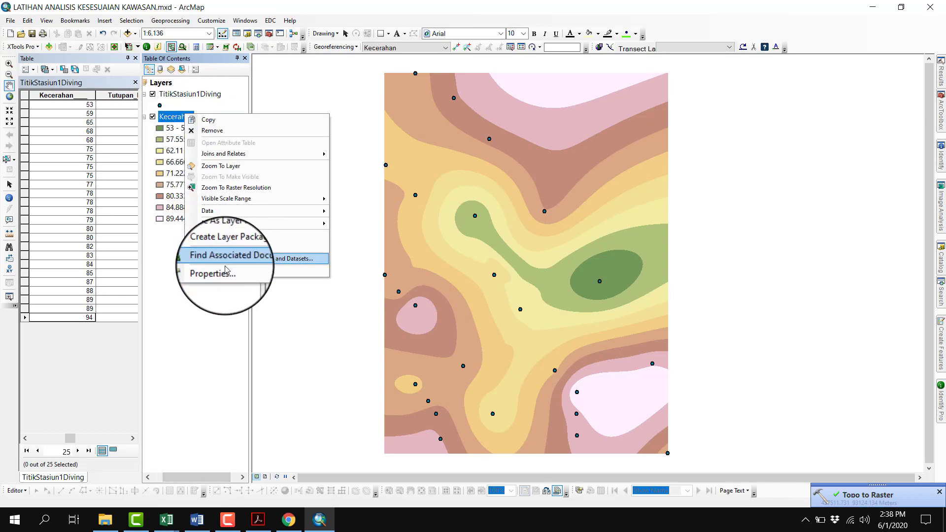
pyautogui.click(169, 119)
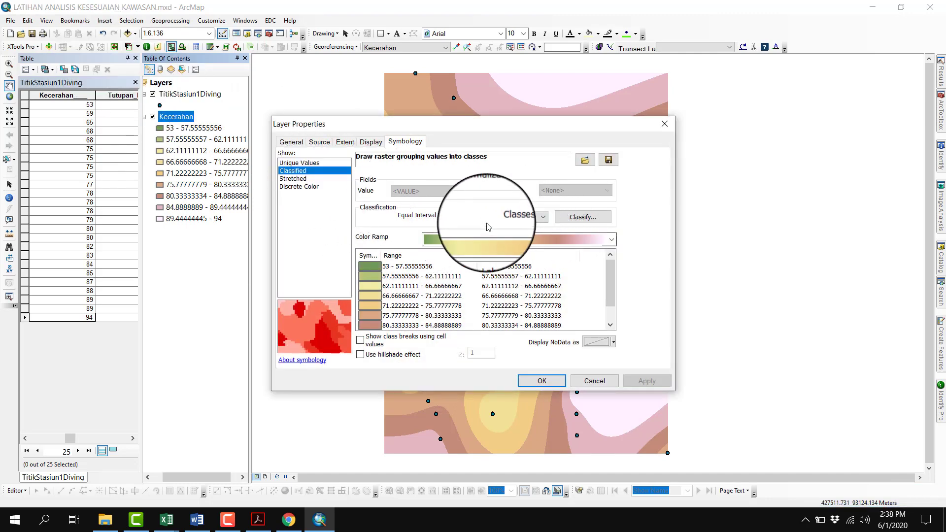
pyautogui.click(474, 240)
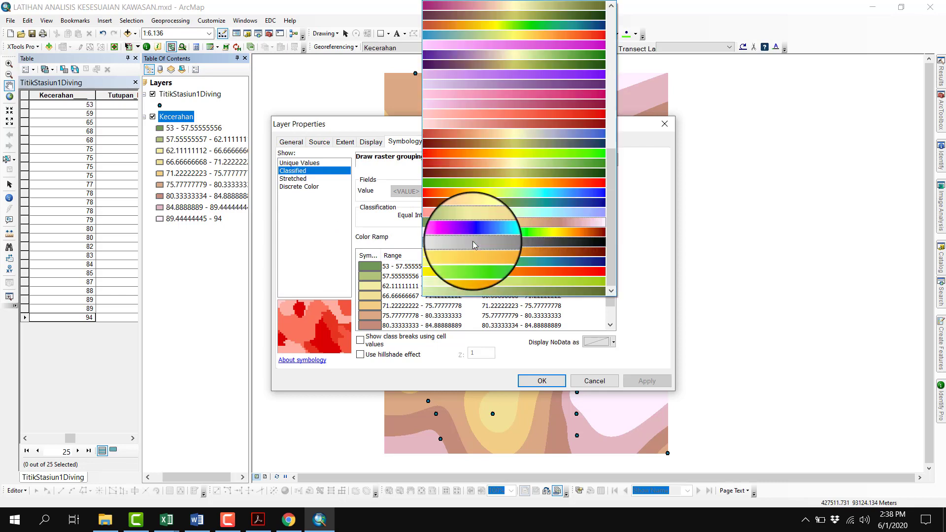
pyautogui.click(522, 195)
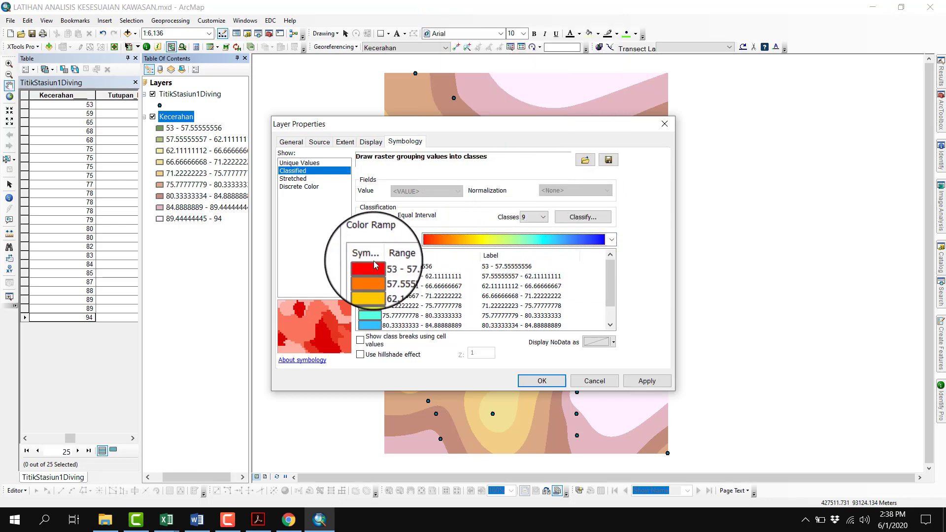
# Try flipping the class colors of the Kecerahan symbology, and restore the order with red for the lowest class
pyautogui.rightClick(376, 265)
pyautogui.click(397, 260)
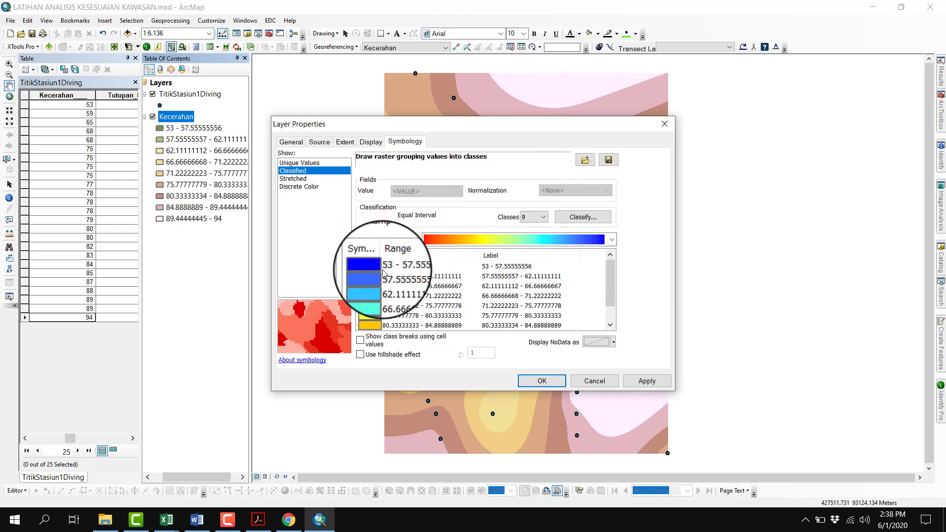
pyautogui.scroll(-1, 404, 281)
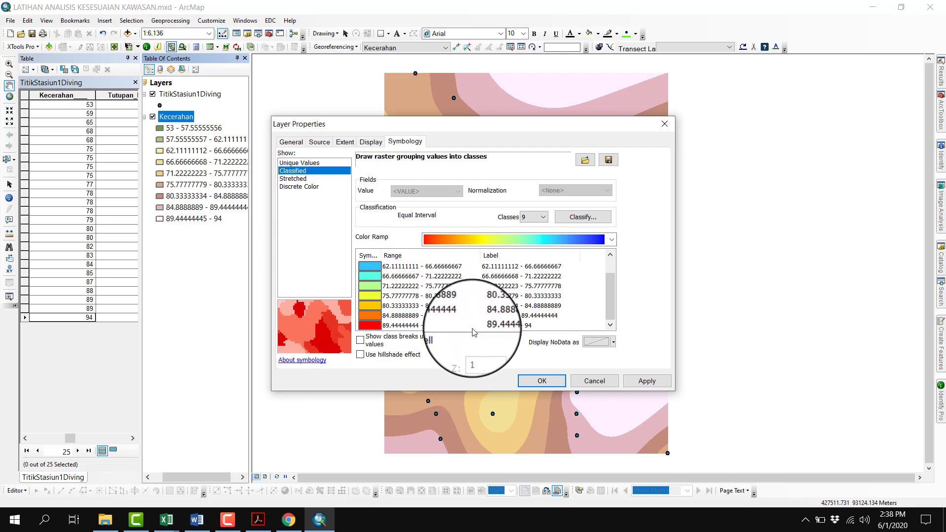
pyautogui.scroll(1, 394, 281)
pyautogui.click(436, 267)
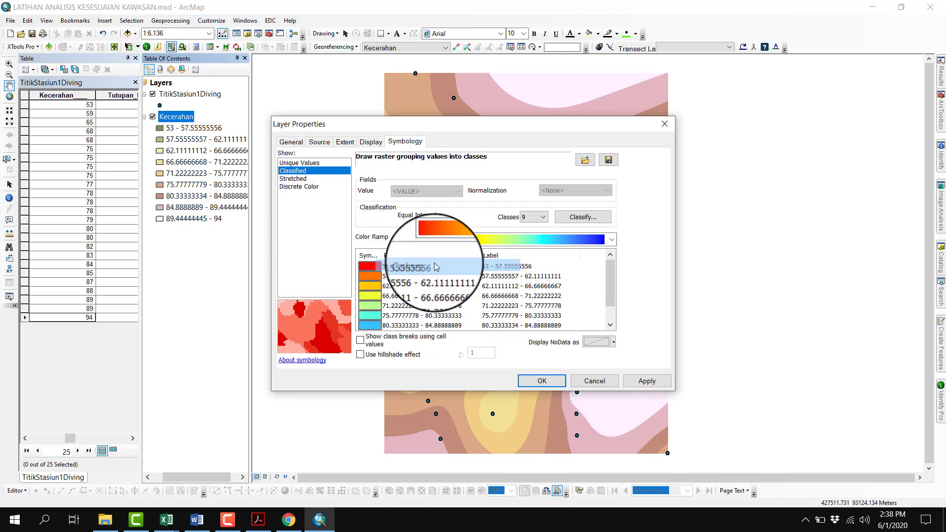
# Format the Kecerahan class labels as numeric with 2 decimal places and apply the symbology to the layer
pyautogui.rightClick(542, 258)
pyautogui.click(562, 276)
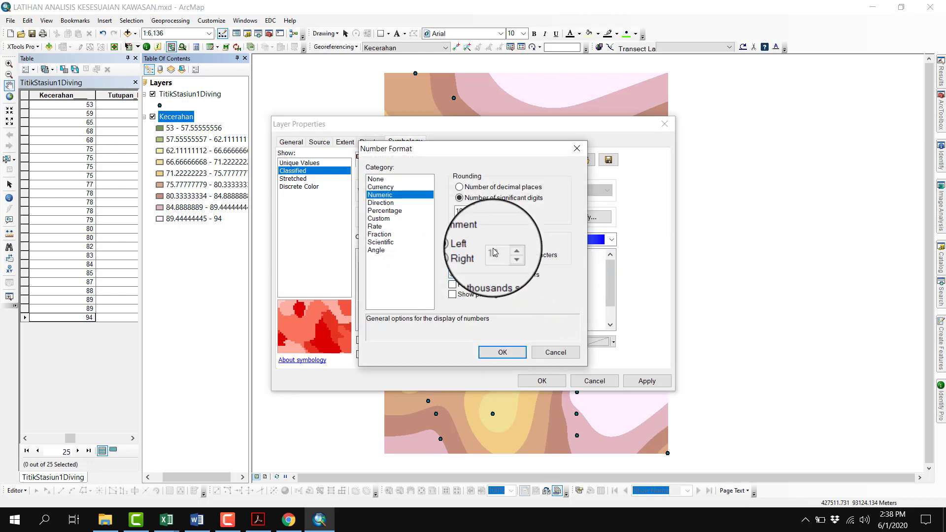
pyautogui.moveTo(467, 210); pyautogui.dragTo(451, 211)
pyautogui.click(466, 186)
pyautogui.write('2')
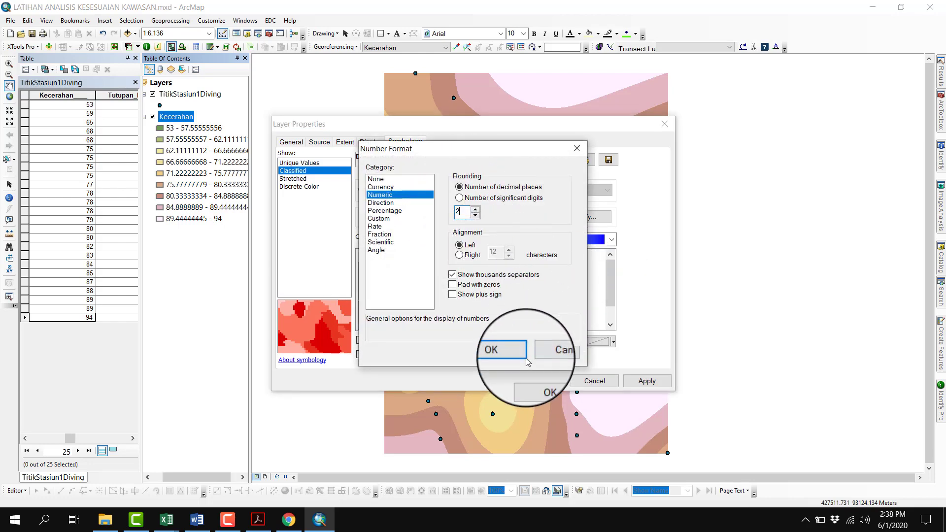
pyautogui.click(526, 360)
pyautogui.click(544, 380)
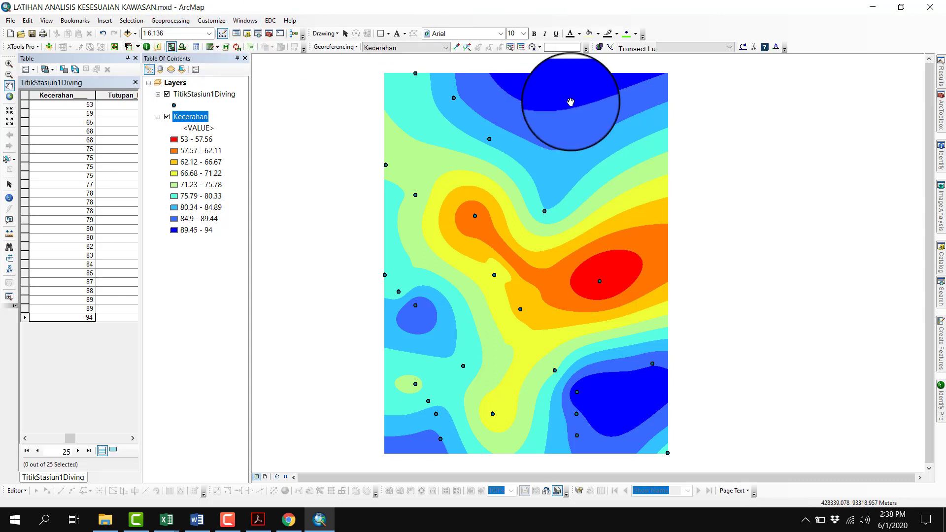
# Collapse the Kecerahan legend and reopen the previous Topo to Raster run from the current session's geoprocessing results
pyautogui.click(157, 117)
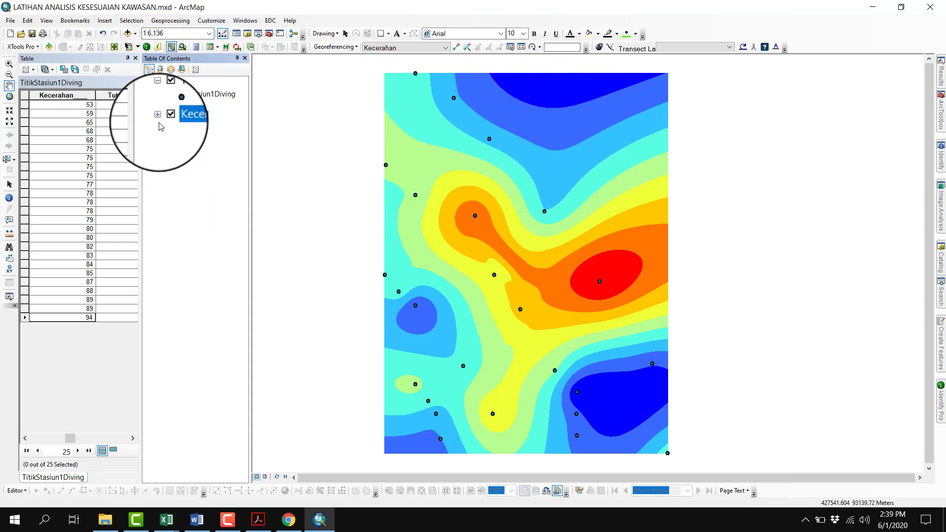
pyautogui.click(180, 21)
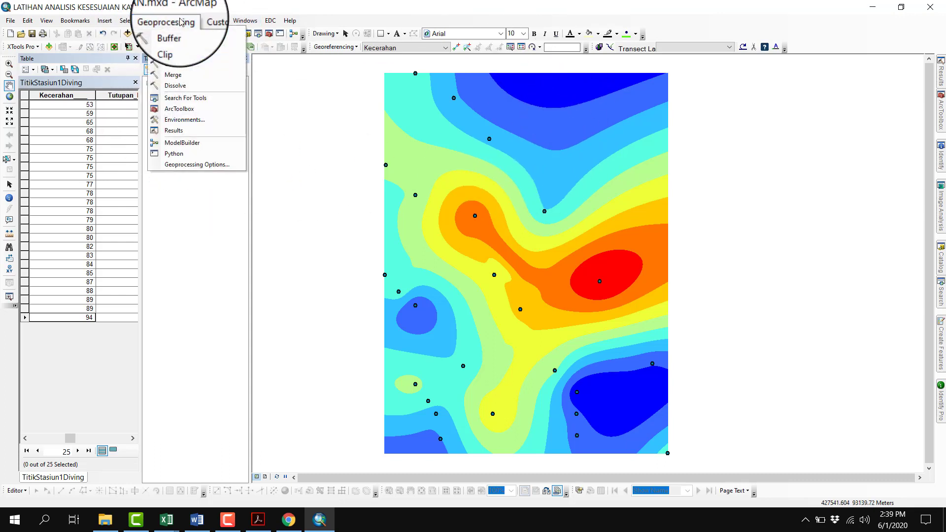
pyautogui.click(180, 130)
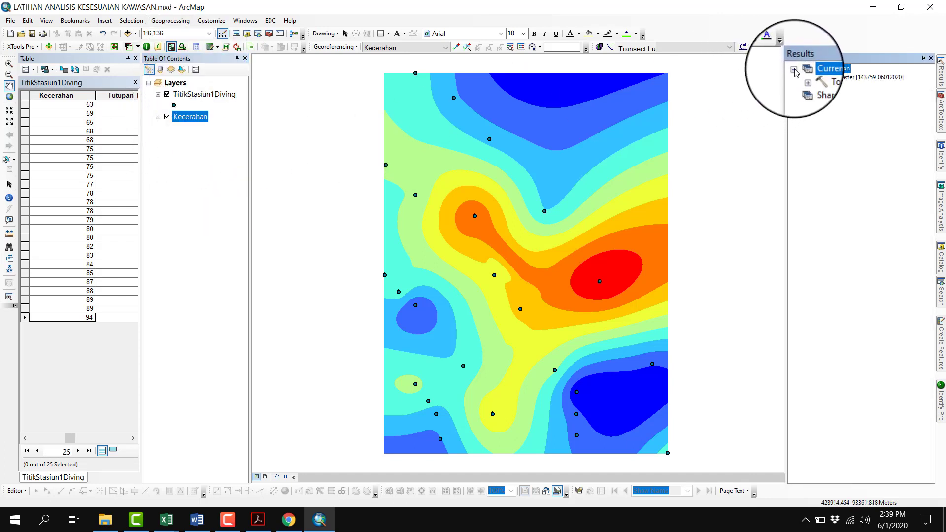
pyautogui.rightClick(845, 81)
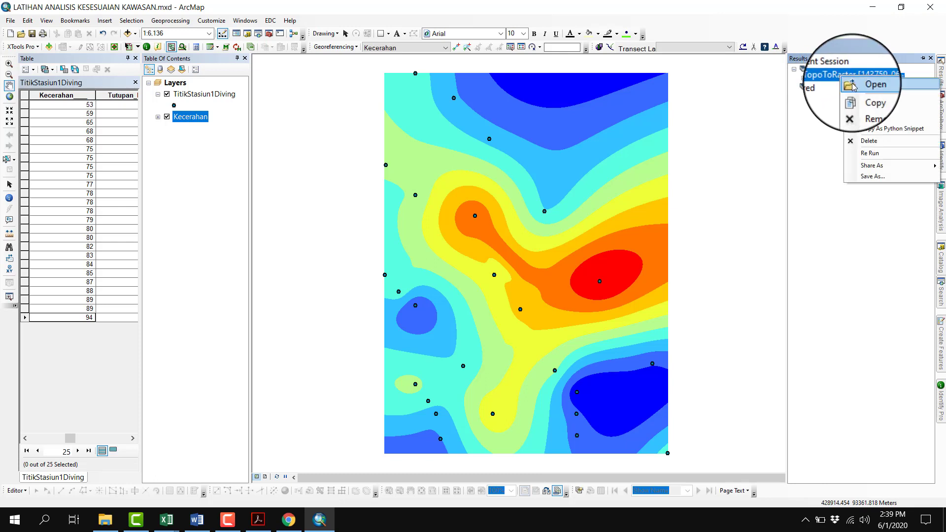
pyautogui.click(872, 83)
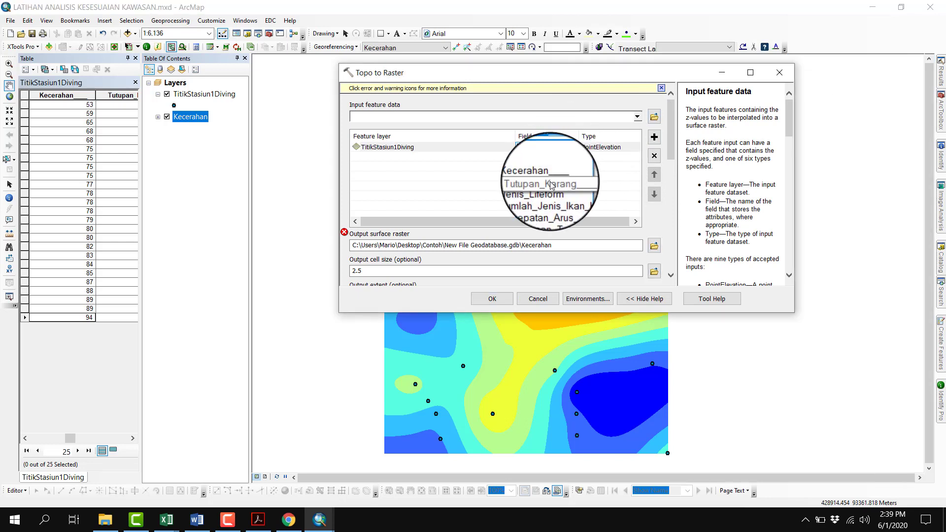
# Set the interpolation field to Tutupan_Karang and the output surface raster to TKarang inside New File Geodatabase.gdb
pyautogui.click(554, 186)
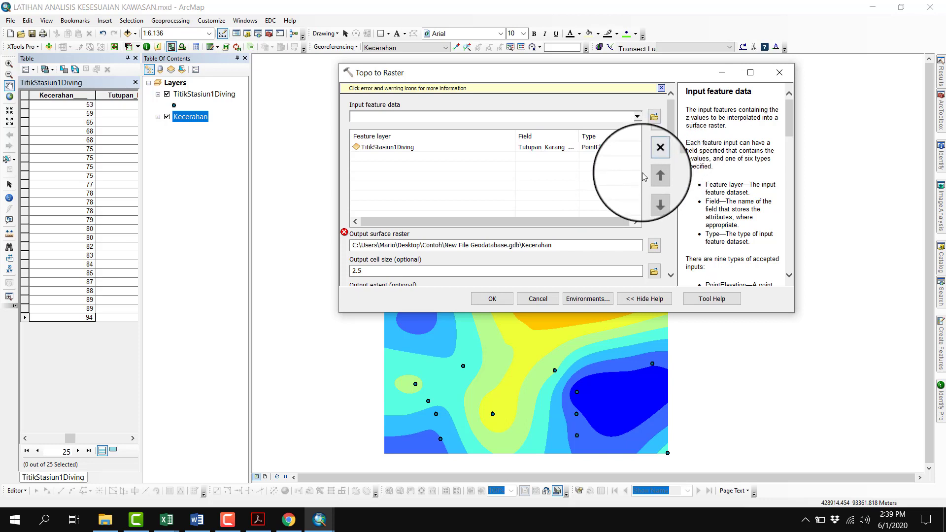
pyautogui.moveTo(554, 245); pyautogui.dragTo(533, 247)
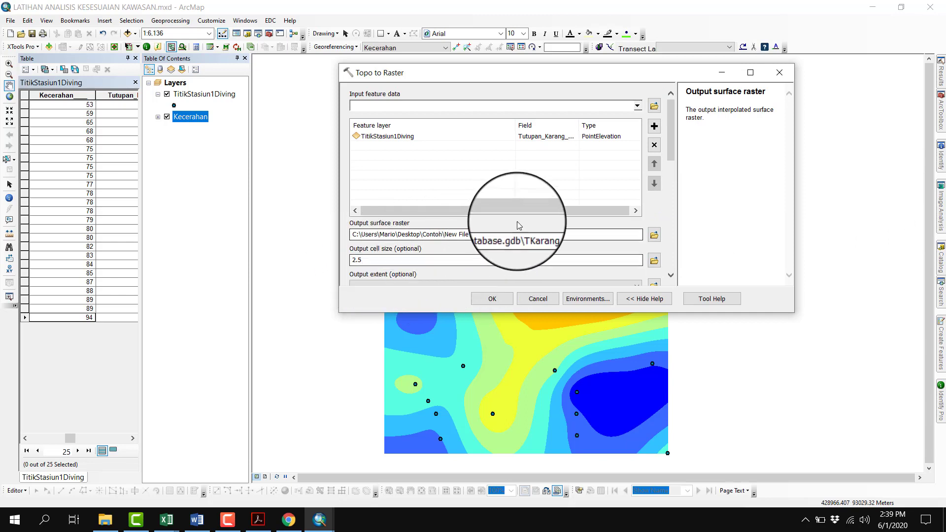
pyautogui.scroll(-5, 518, 222)
pyautogui.scroll(2, 517, 222)
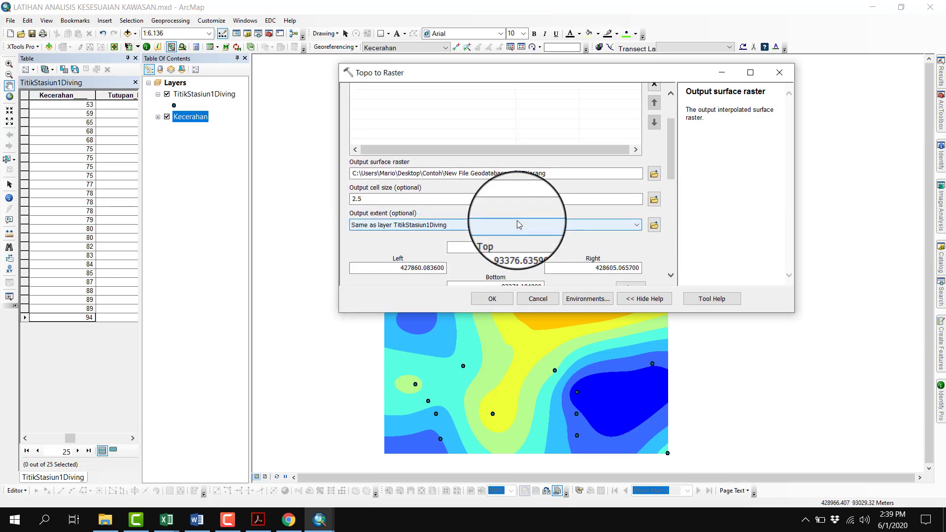
# Sort the TitikStasiun1Diving attribute table by Tutupan_Karang in ascending order to find the smallest and largest z values
pyautogui.scroll(-4, 661, 241)
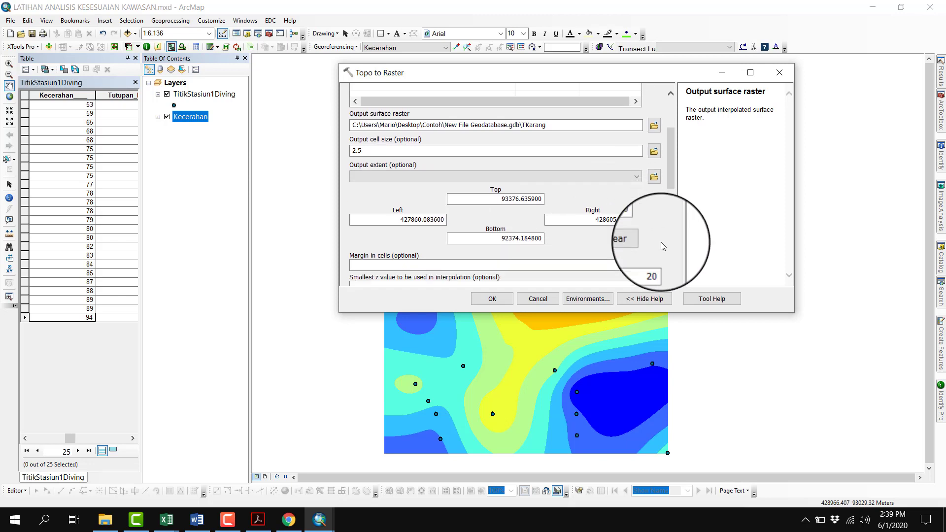
pyautogui.click(532, 246)
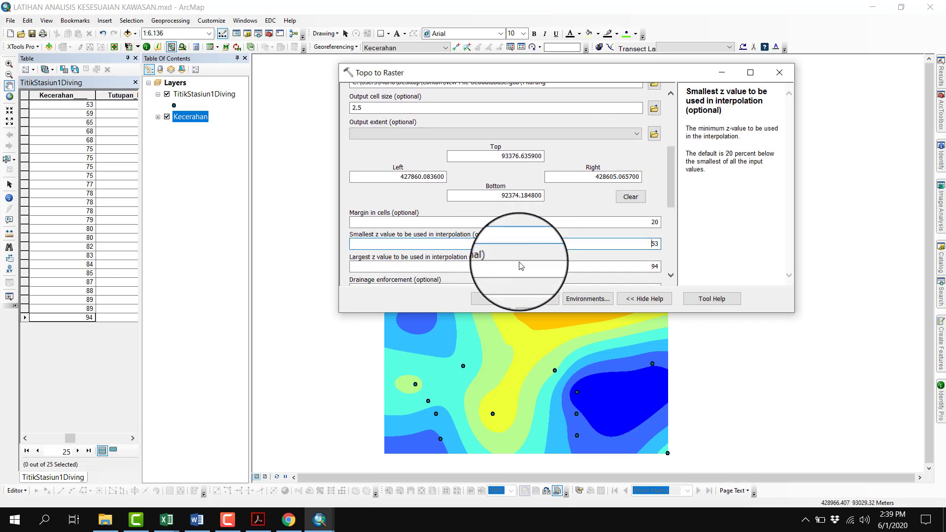
pyautogui.click(513, 265)
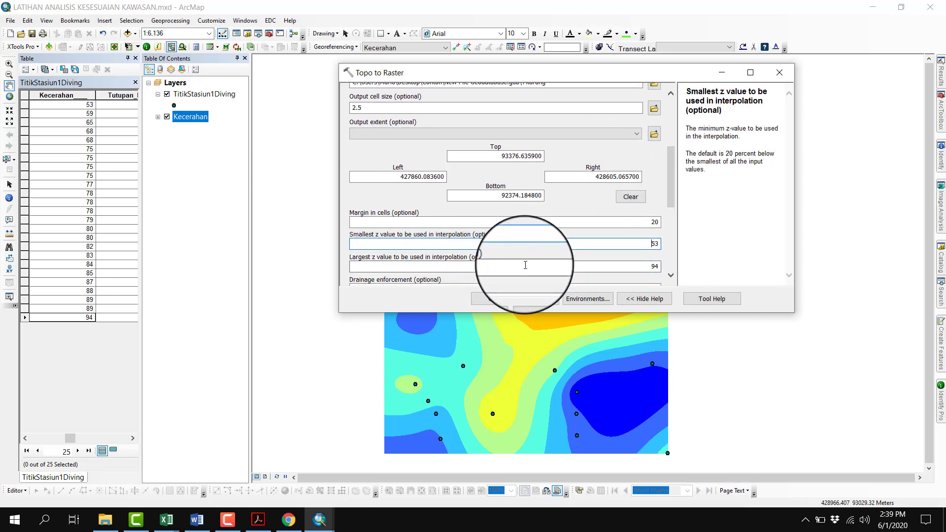
pyautogui.click(133, 440)
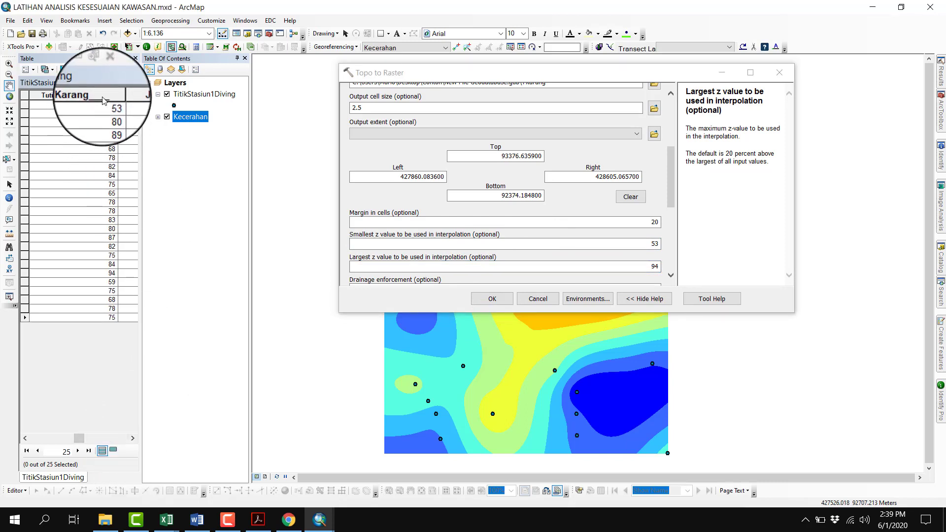
pyautogui.rightClick(102, 97)
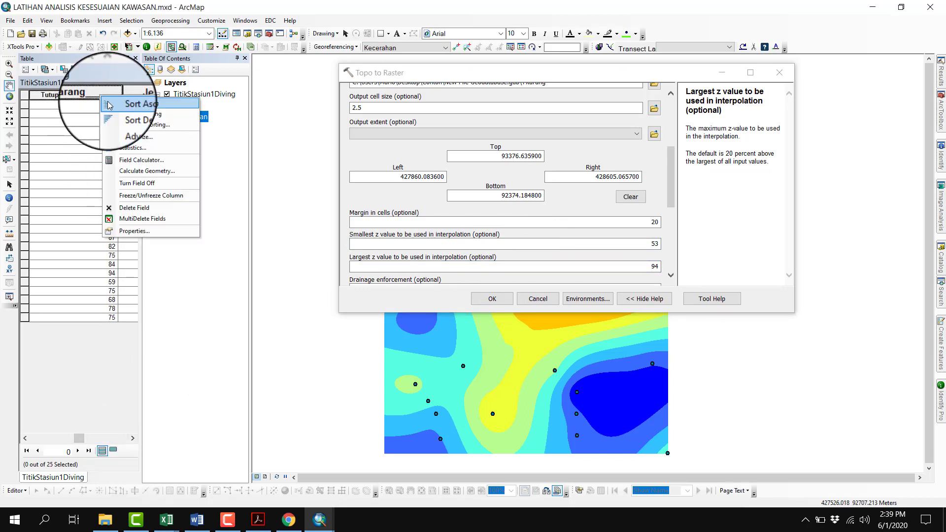
pyautogui.click(108, 105)
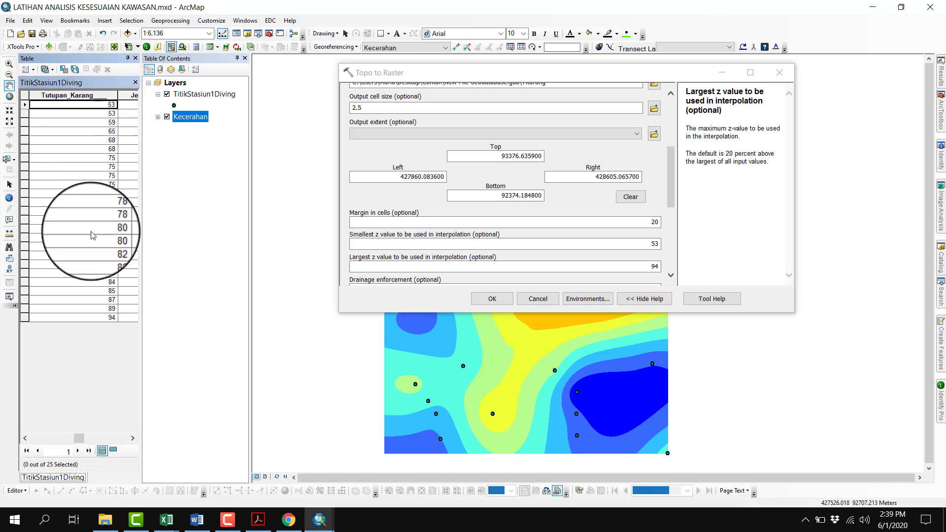
pyautogui.click(109, 104)
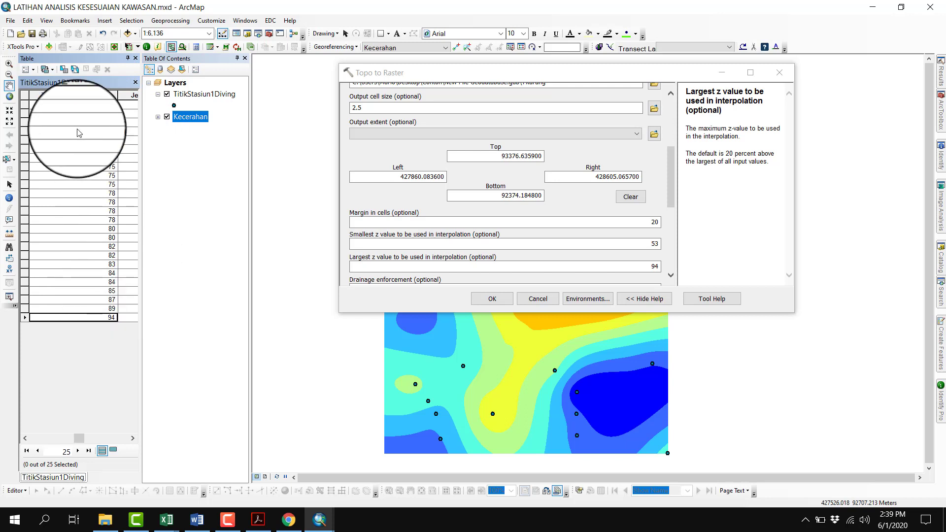
pyautogui.click(109, 317)
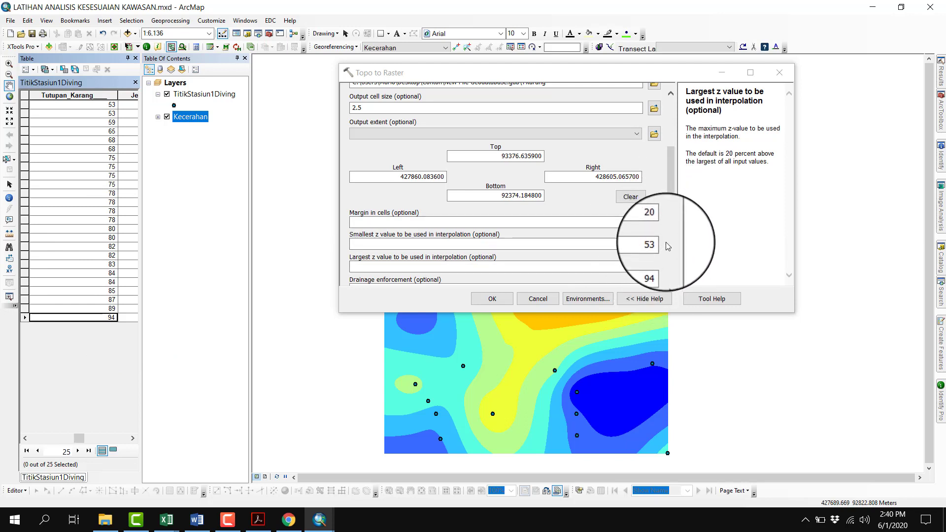
# Use 53 as the smallest and 94 as the largest z value, and run Topo to Raster for TKarang
pyautogui.click(663, 243)
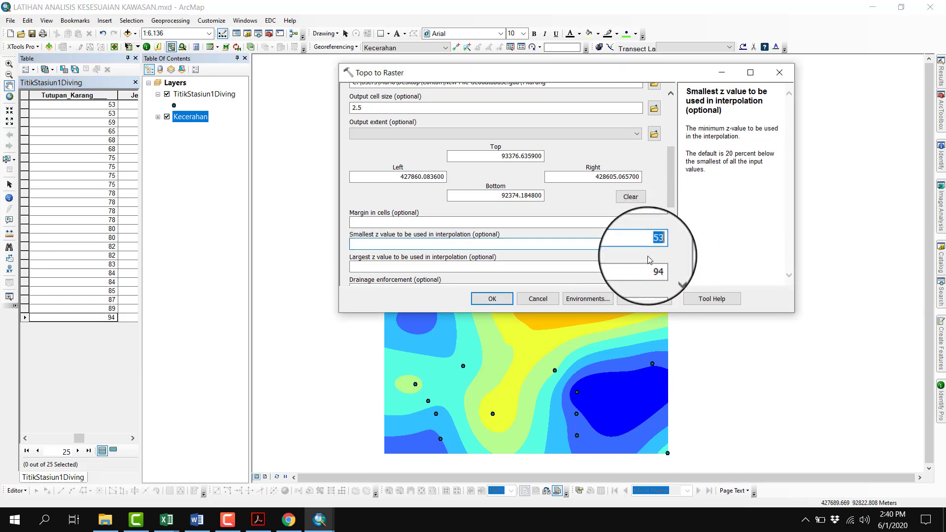
pyautogui.doubleClick(662, 266)
pyautogui.click(492, 299)
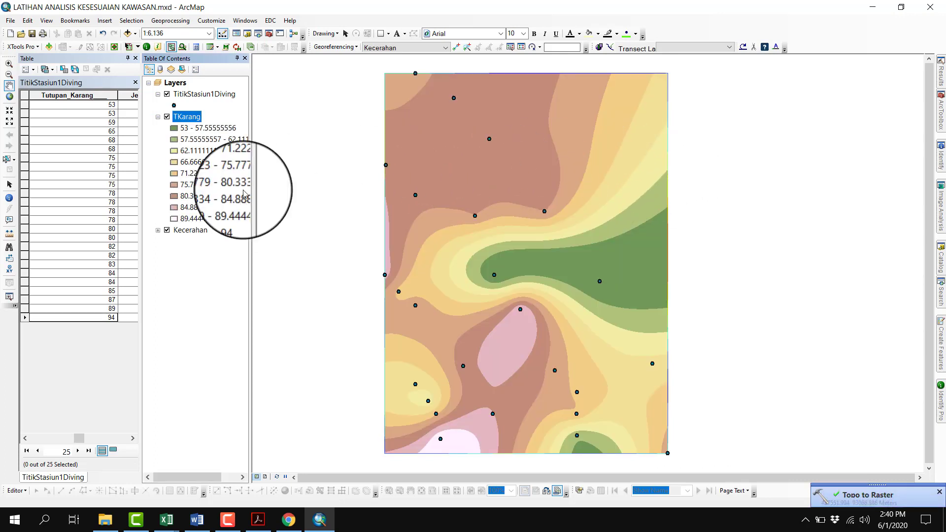
# Change the TKarang raster's classified symbology to the color ramp running from green through yellow to red
pyautogui.rightClick(178, 119)
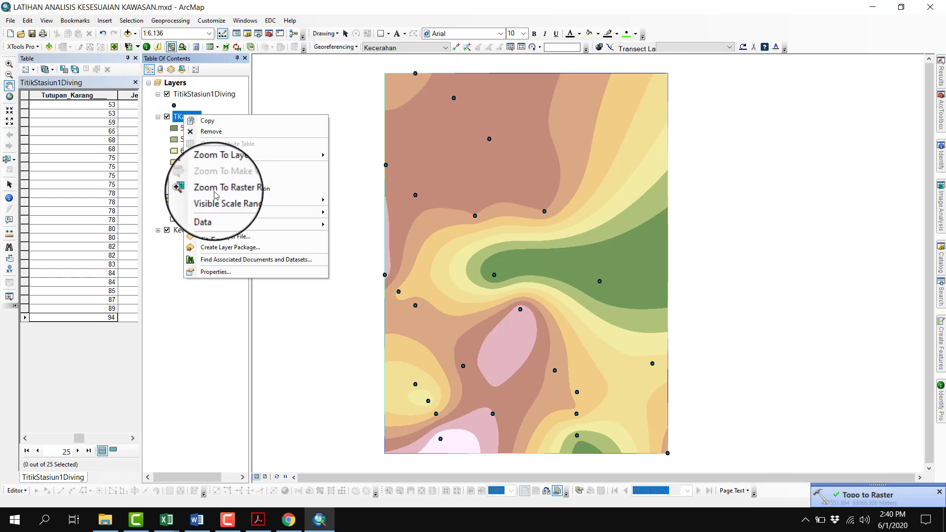
pyautogui.click(182, 121)
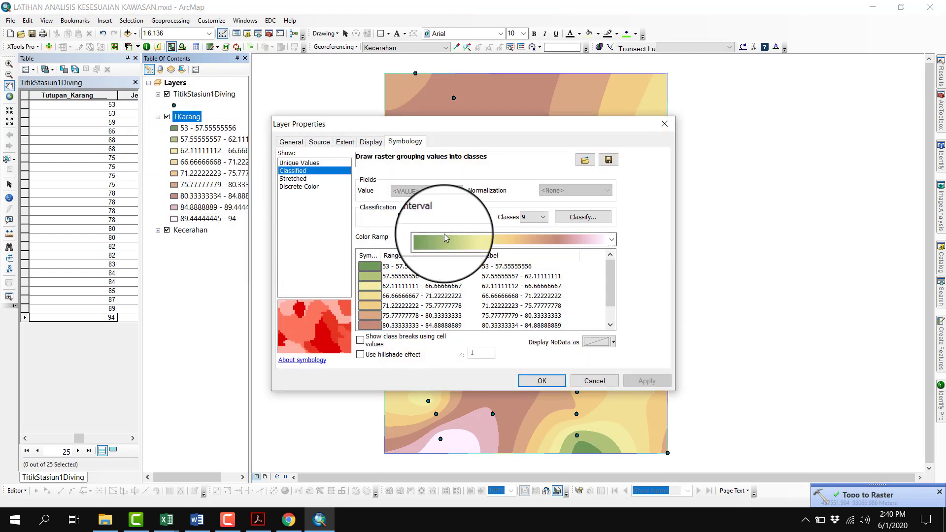
pyautogui.click(445, 237)
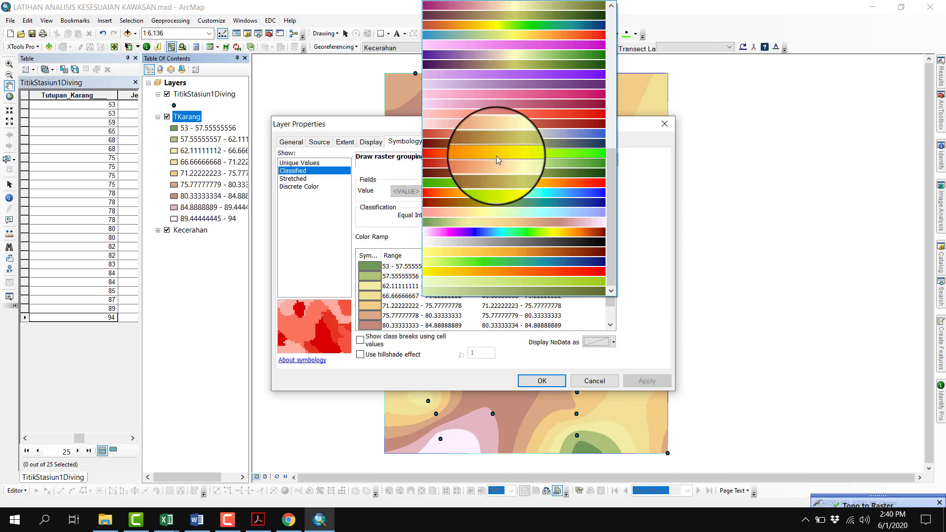
pyautogui.click(513, 184)
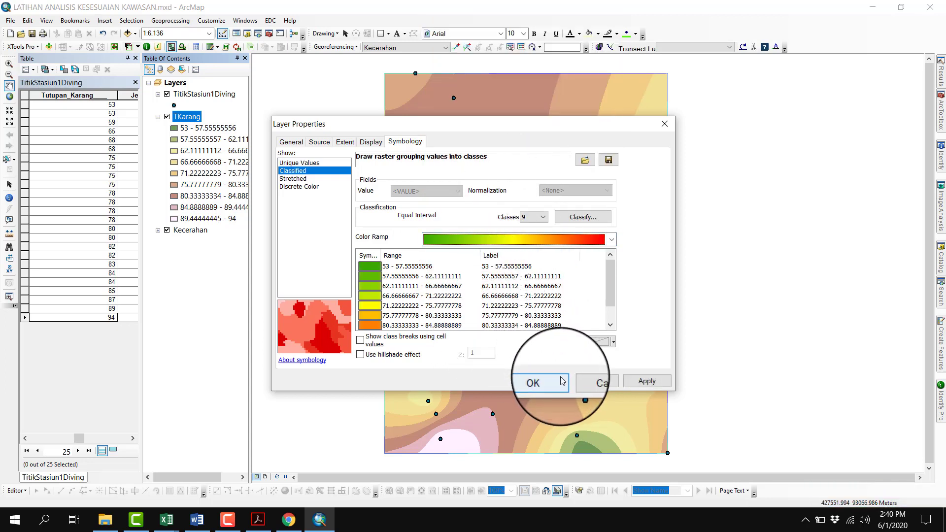
# Format the TKarang class labels to 2 decimal places and apply the raster's symbology
pyautogui.rightClick(526, 259)
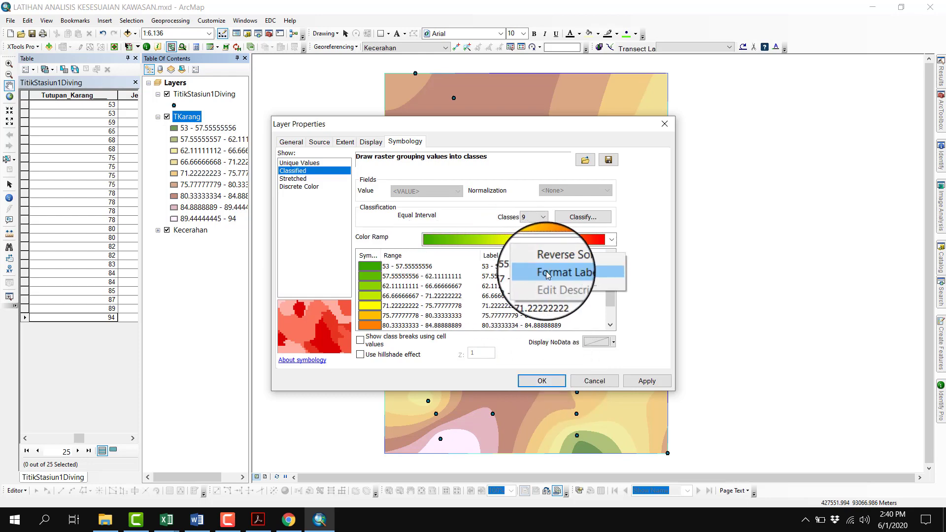
pyautogui.click(548, 274)
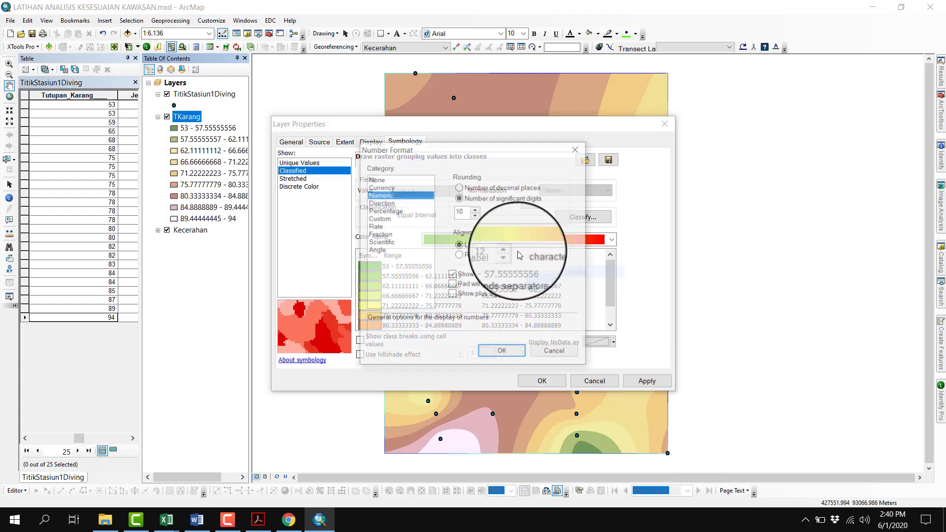
pyautogui.click(470, 191)
pyautogui.moveTo(468, 211); pyautogui.dragTo(450, 212)
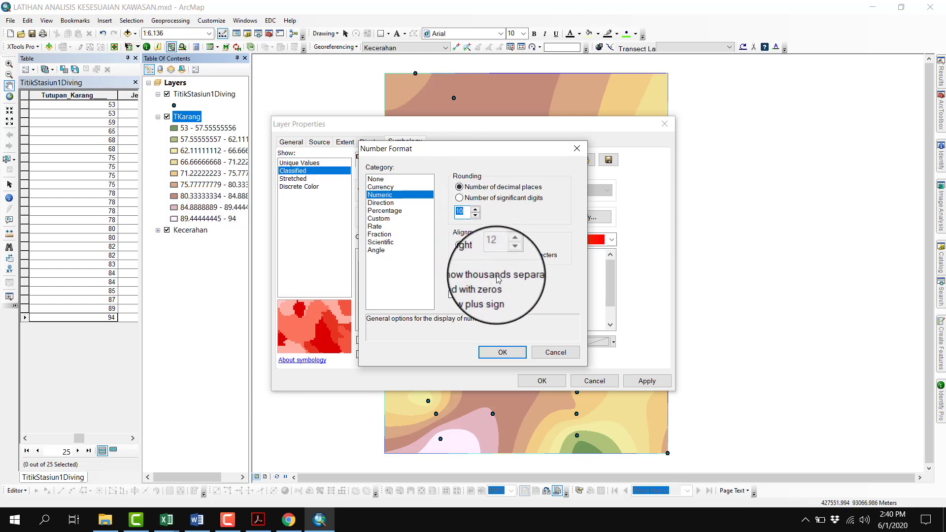
pyautogui.write('2')
pyautogui.click(502, 352)
pyautogui.click(542, 381)
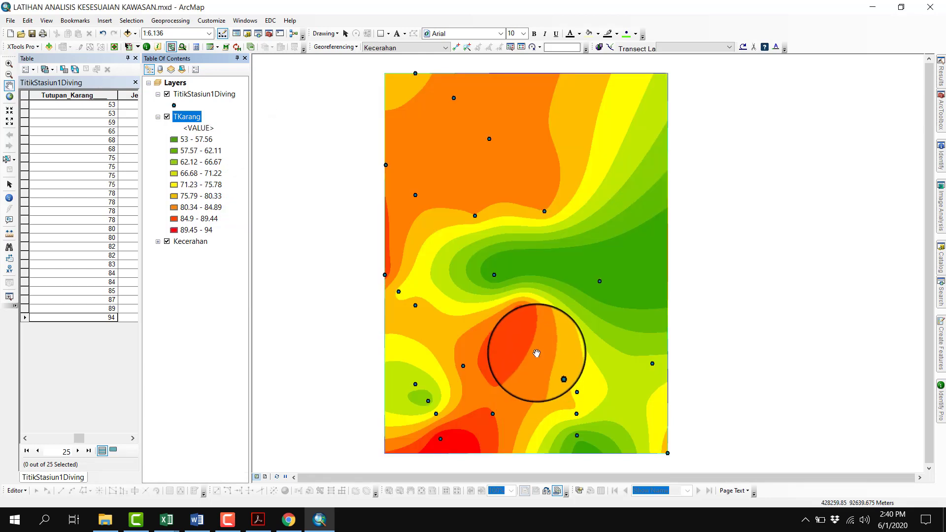
# Collapse the TKarang legend and sort the TitikStasiun1Diving attribute table by Jenis_Lifeform in ascending order
pyautogui.click(158, 117)
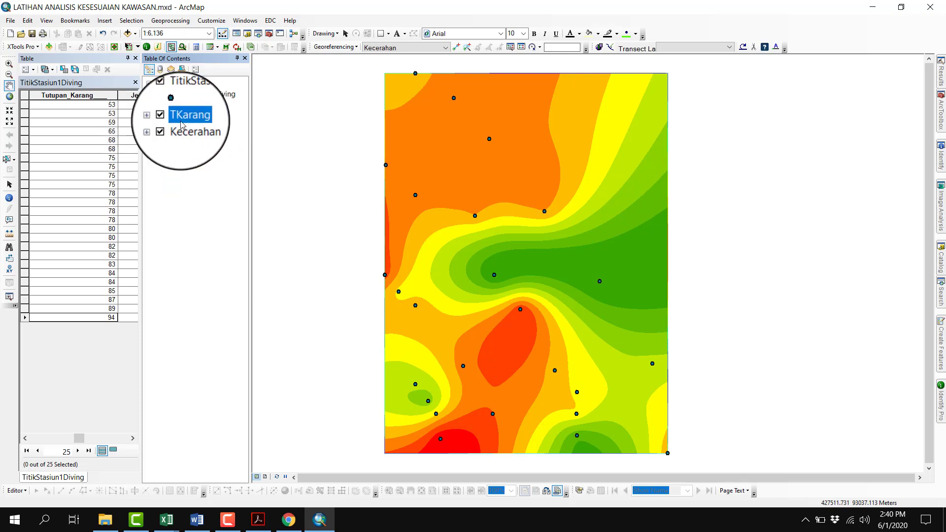
pyautogui.click(129, 438)
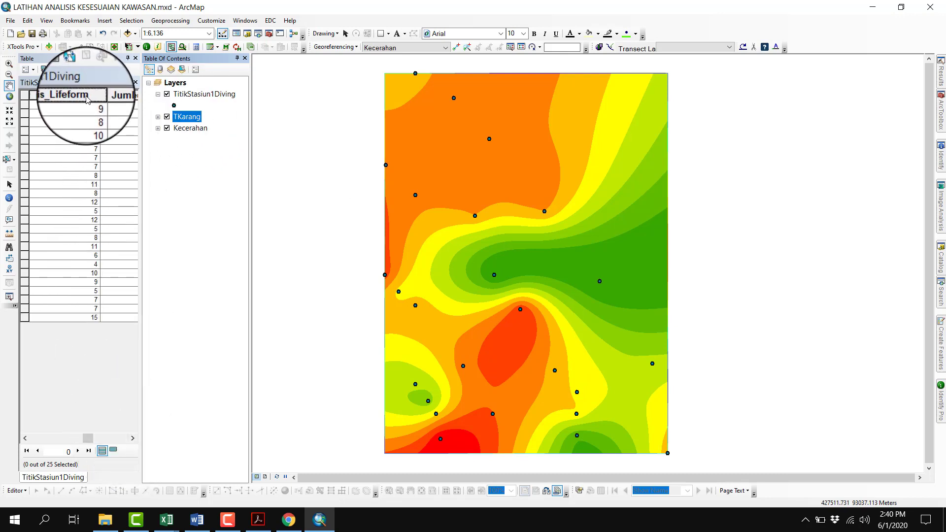
pyautogui.rightClick(87, 98)
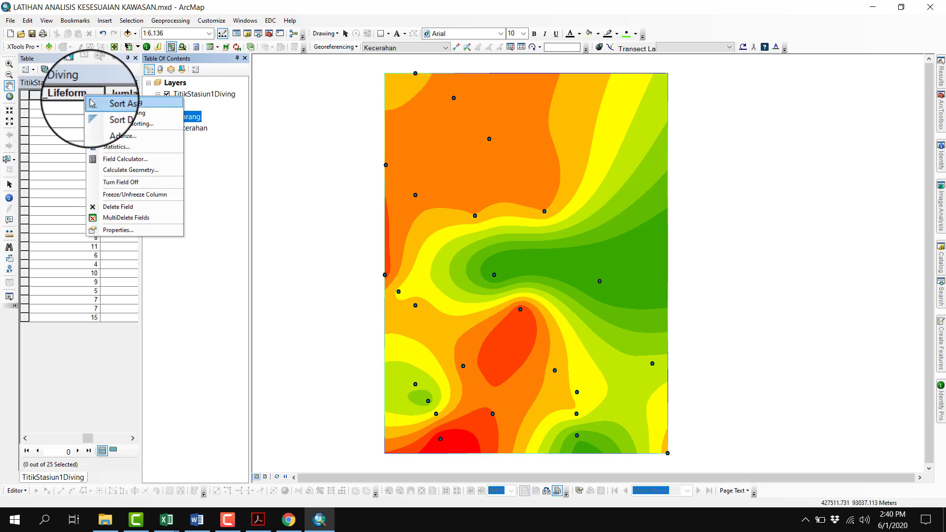
pyautogui.click(90, 103)
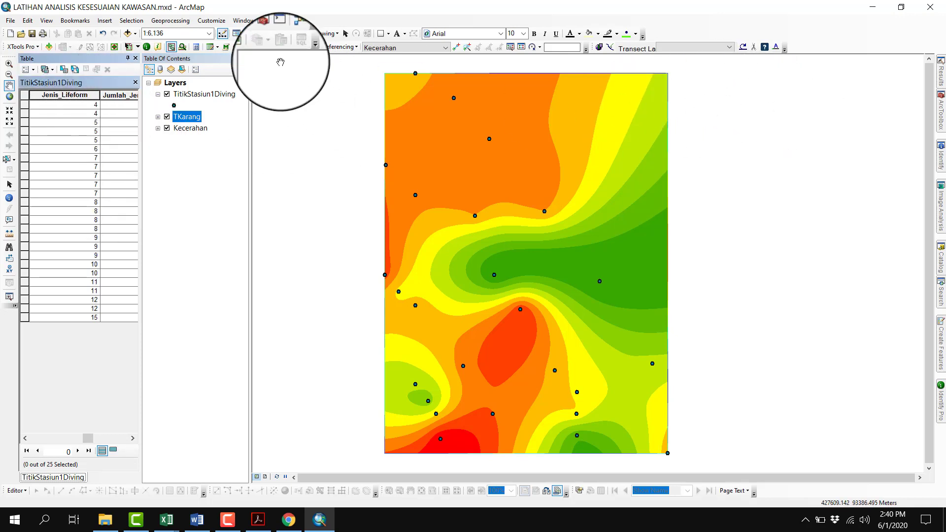
# Reopen the latest Topo to Raster run from the geoprocessing results and set its interpolation field to Jenis_Lifeform
pyautogui.click(171, 20)
pyautogui.click(180, 123)
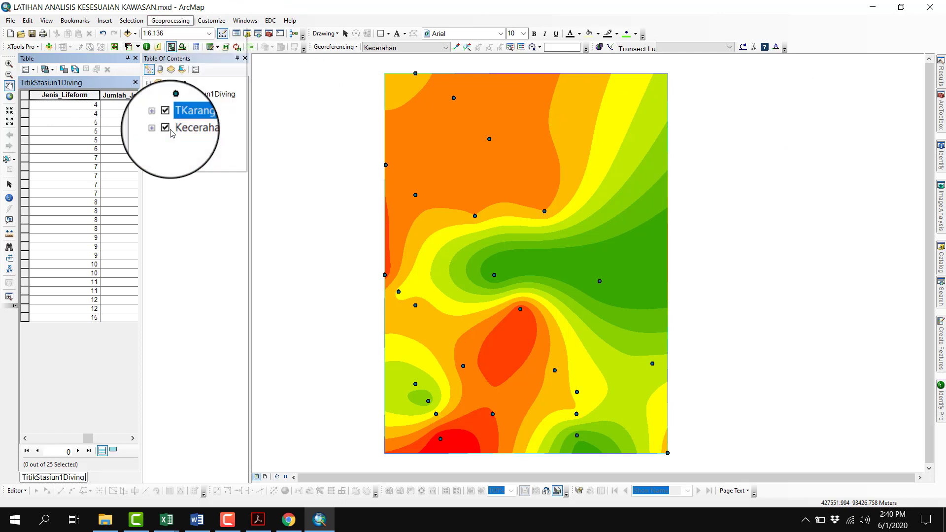
pyautogui.rightClick(842, 79)
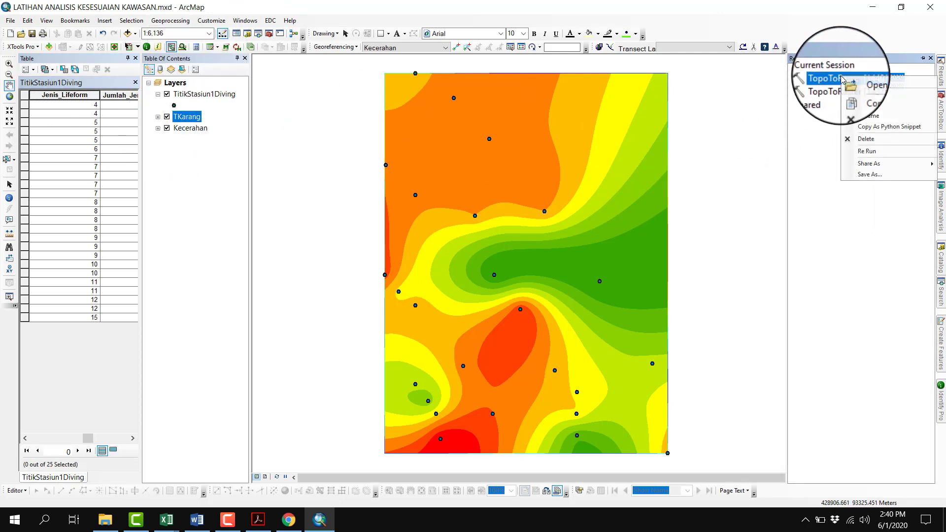
pyautogui.click(849, 83)
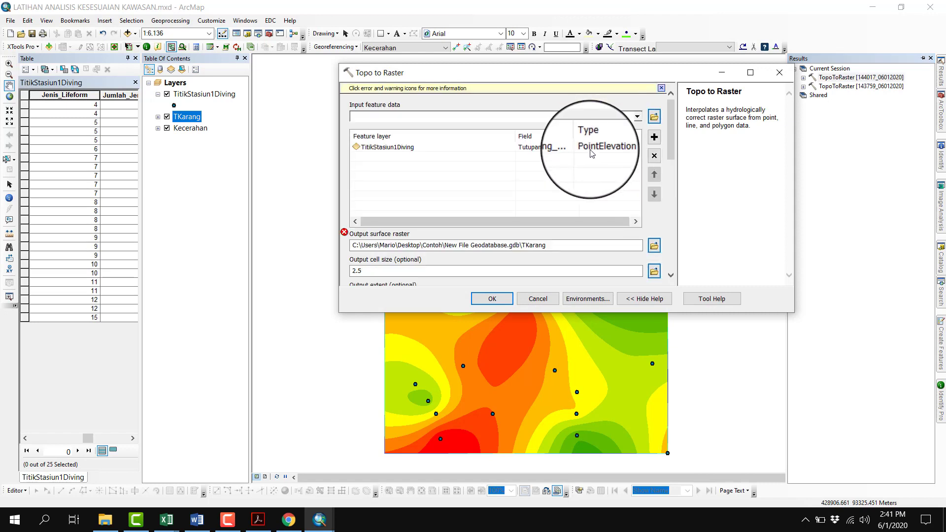
pyautogui.click(577, 152)
pyautogui.click(573, 147)
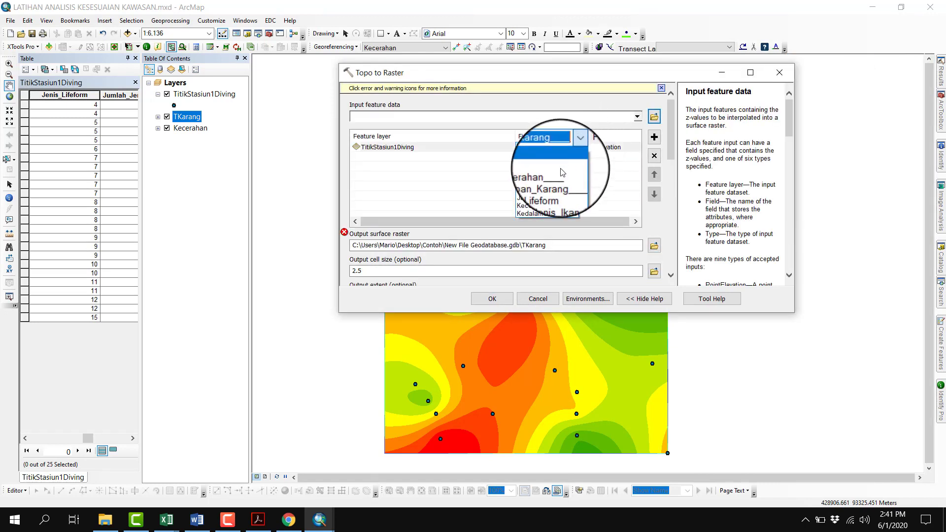
pyautogui.click(577, 180)
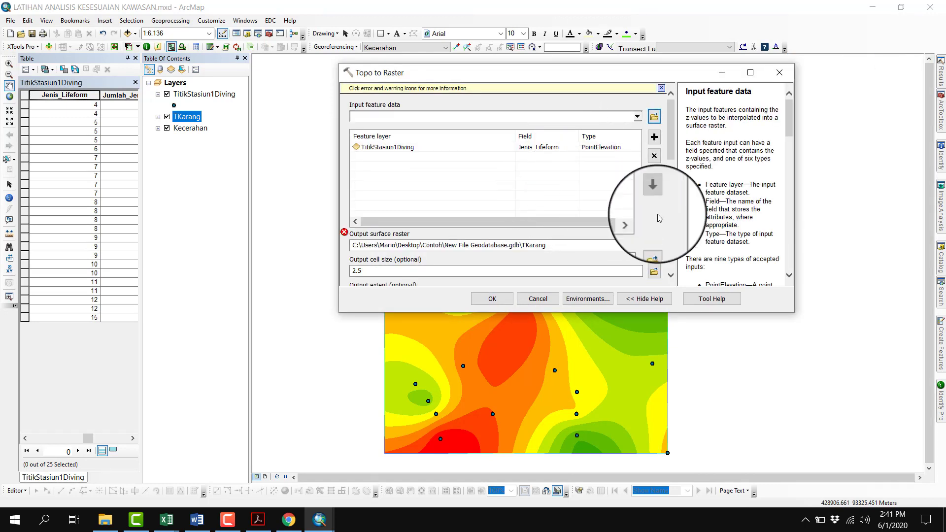
# Name the output surface raster Lifeform inside New File Geodatabase.gdb
pyautogui.click(568, 248)
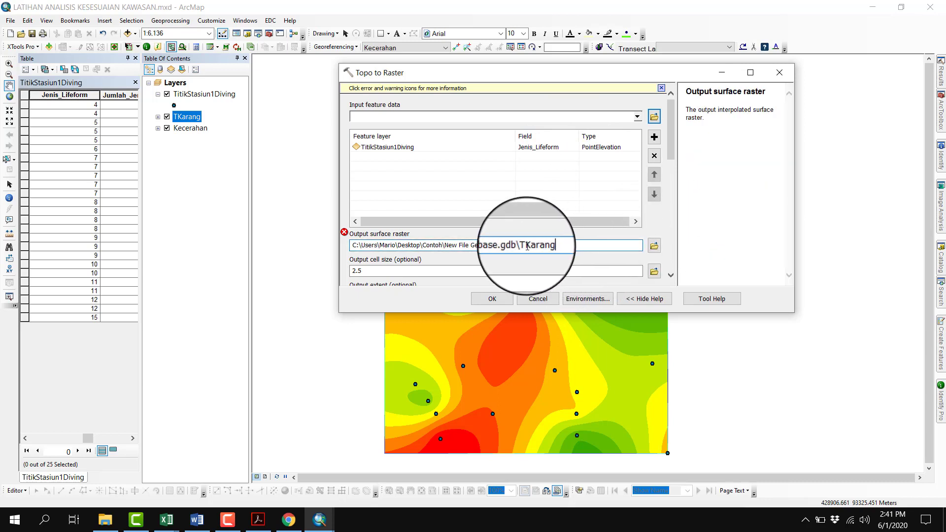
pyautogui.moveTo(524, 245); pyautogui.dragTo(555, 246)
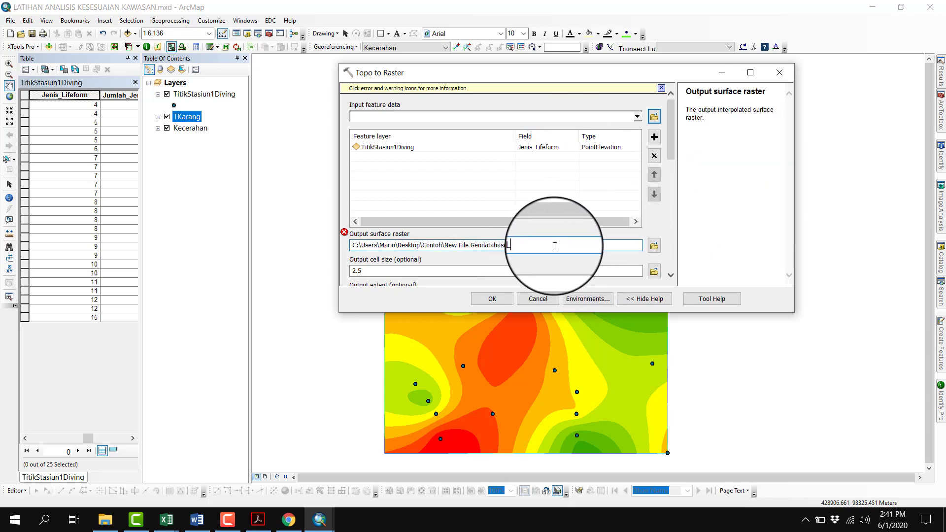
pyautogui.write('Life')
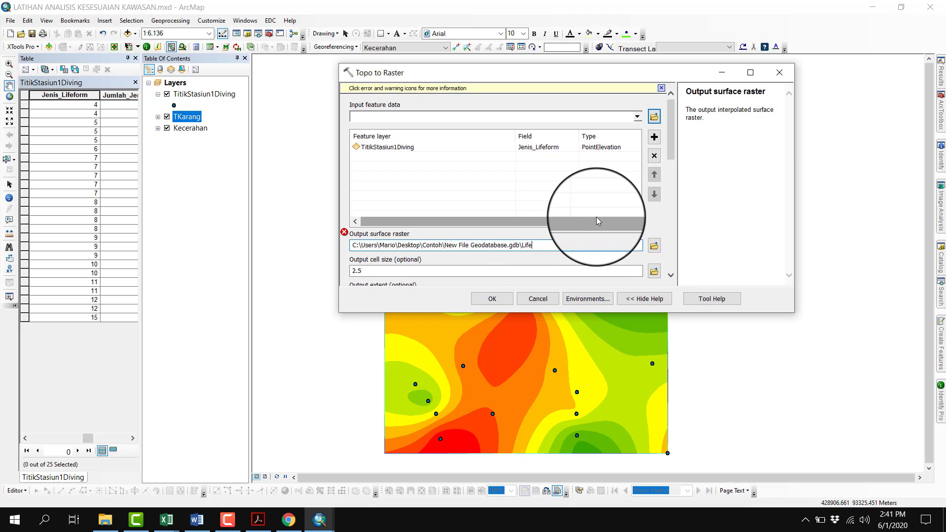
pyautogui.write('form')
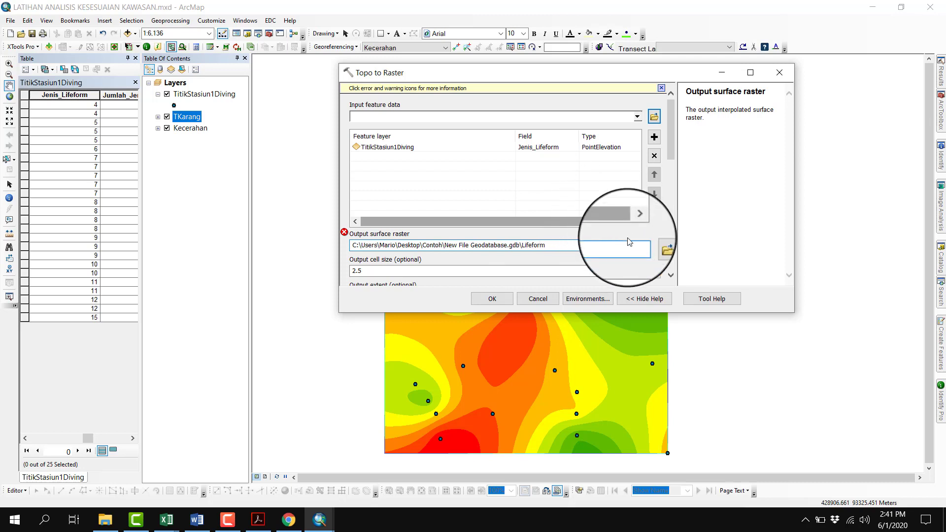
# Use 4 as the smallest and 15 as the largest z value, and run Topo to Raster for Lifeform
pyautogui.scroll(-7, 675, 168)
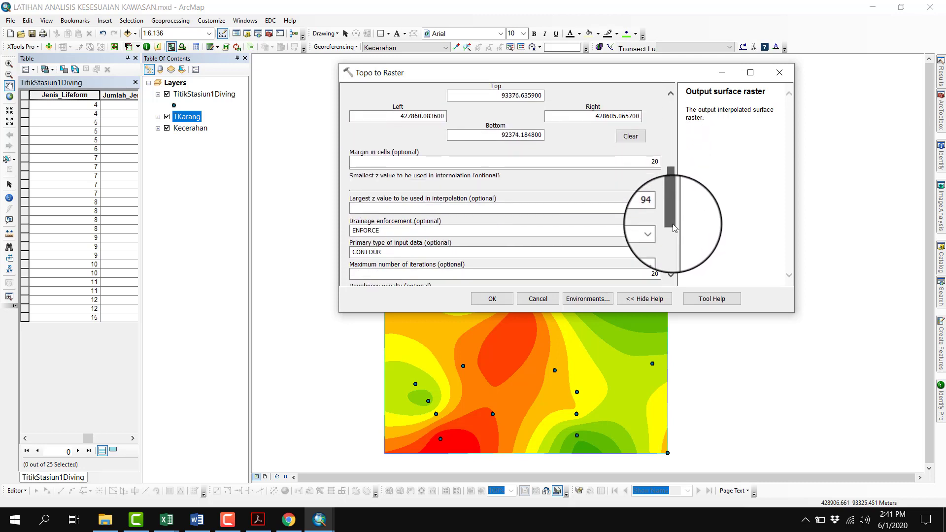
pyautogui.click(85, 107)
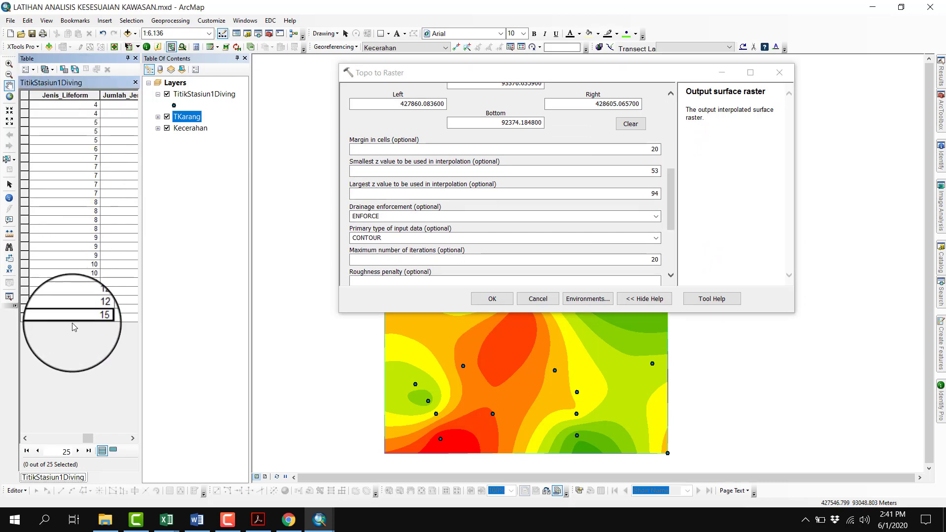
pyautogui.doubleClick(663, 172)
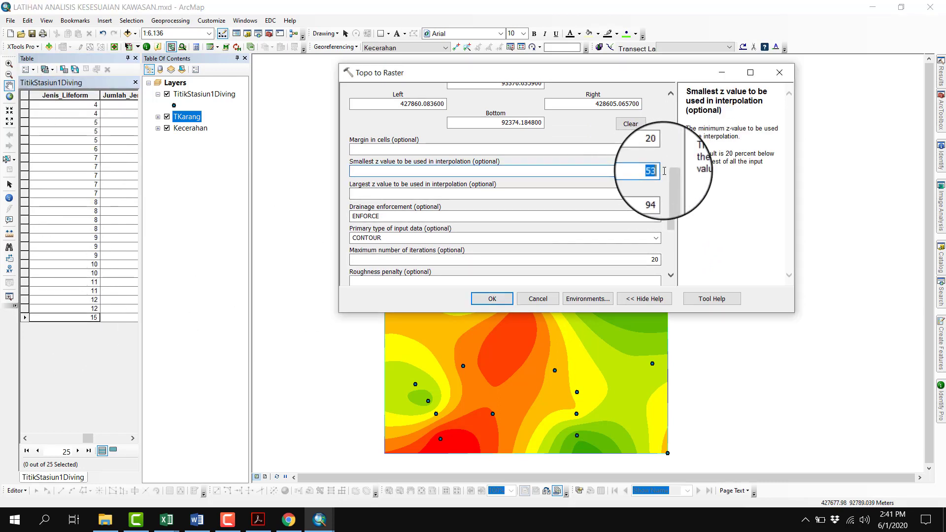
pyautogui.write('4')
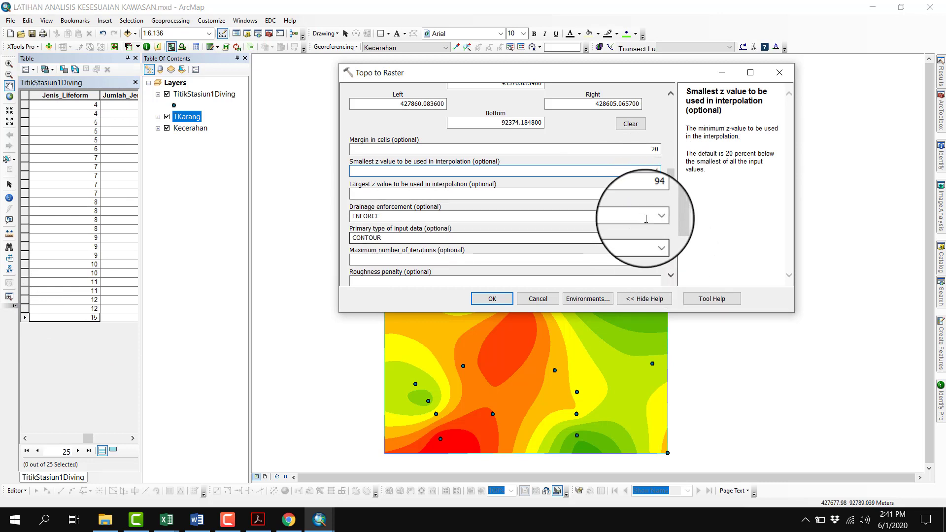
pyautogui.press('Tab')
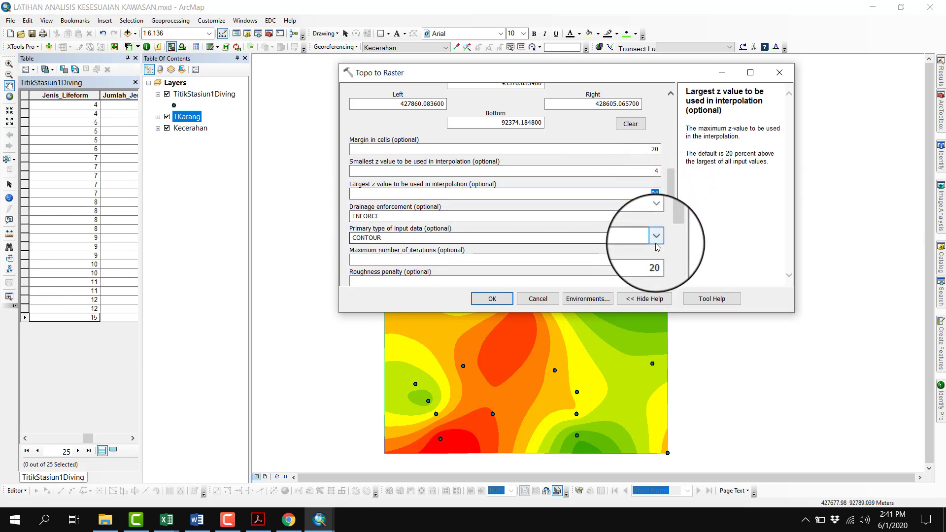
pyautogui.write('15')
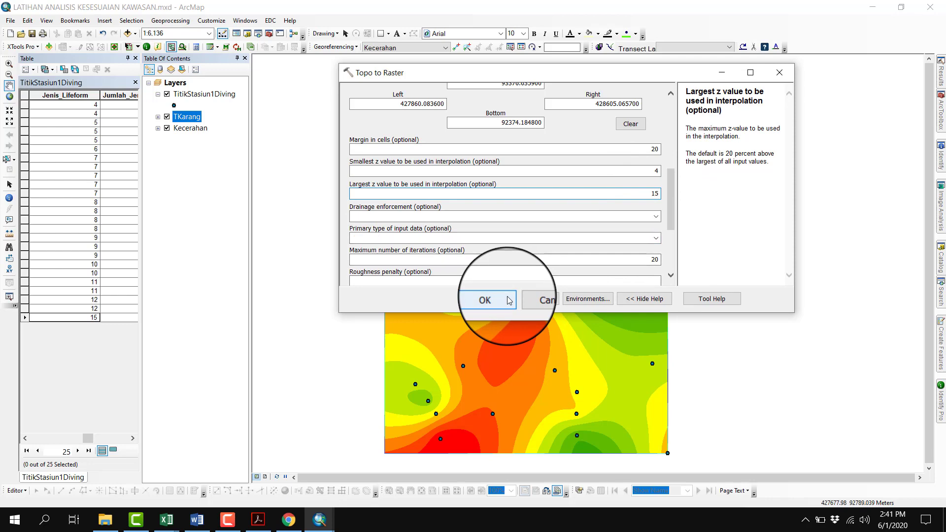
pyautogui.click(508, 299)
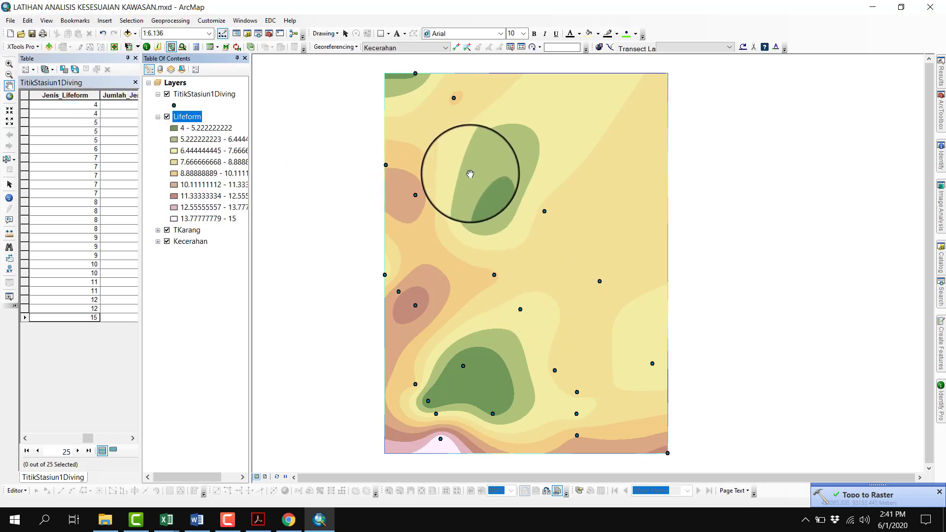
# Collapse the Lifeform legend and bring the Jumlah_Jenis_Ikan_Karang__Eko column into view in the attribute table
pyautogui.click(169, 22)
pyautogui.click(133, 438)
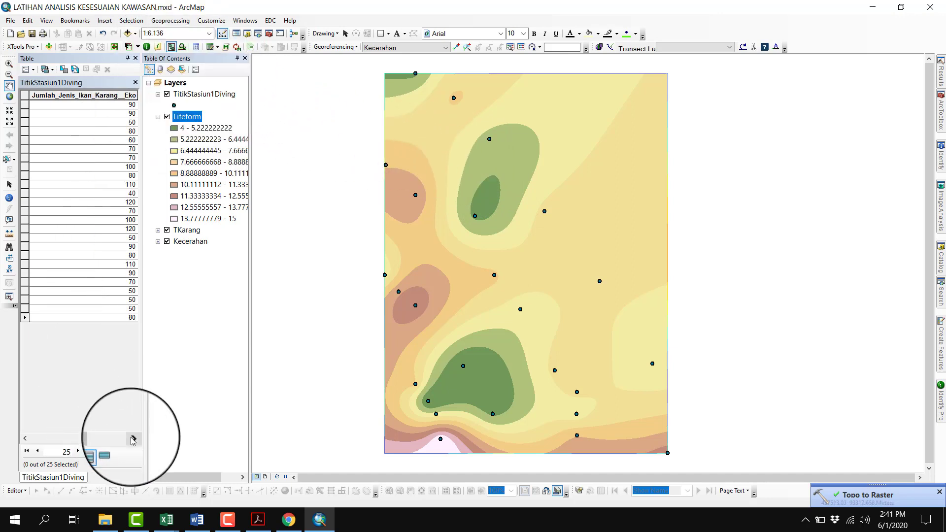
pyautogui.click(158, 116)
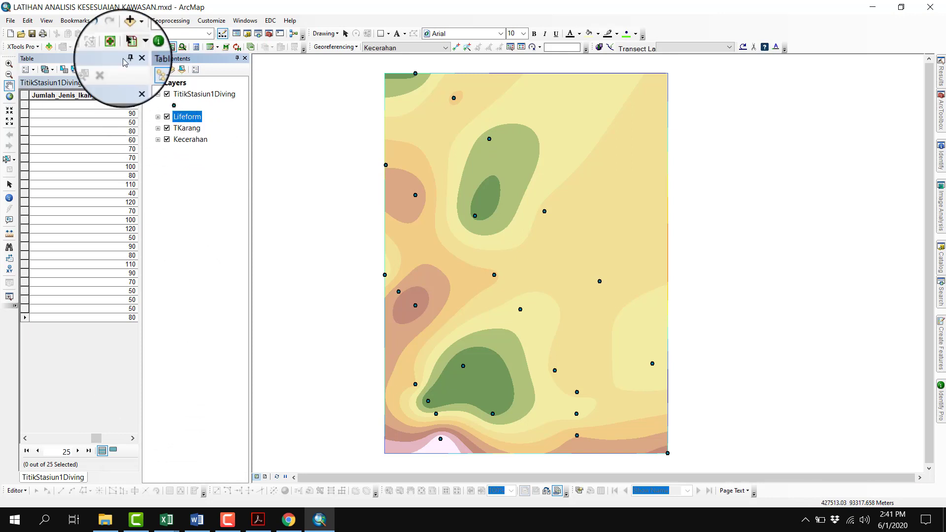
# Reopen the Lifeform Topo to Raster run and set its field to Jumlah_Jenis_Ikan_Karang and its output raster to IkanKarang
pyautogui.click(170, 20)
pyautogui.click(173, 130)
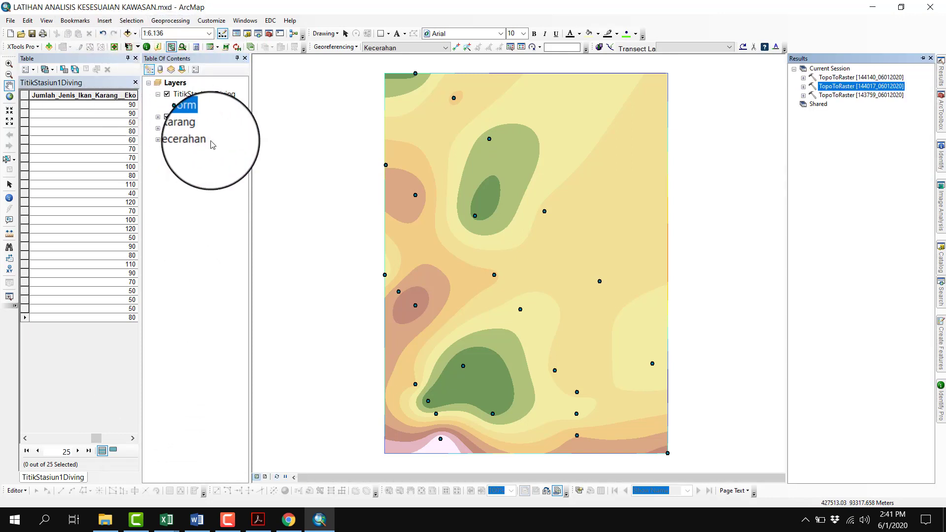
pyautogui.rightClick(848, 78)
pyautogui.click(862, 81)
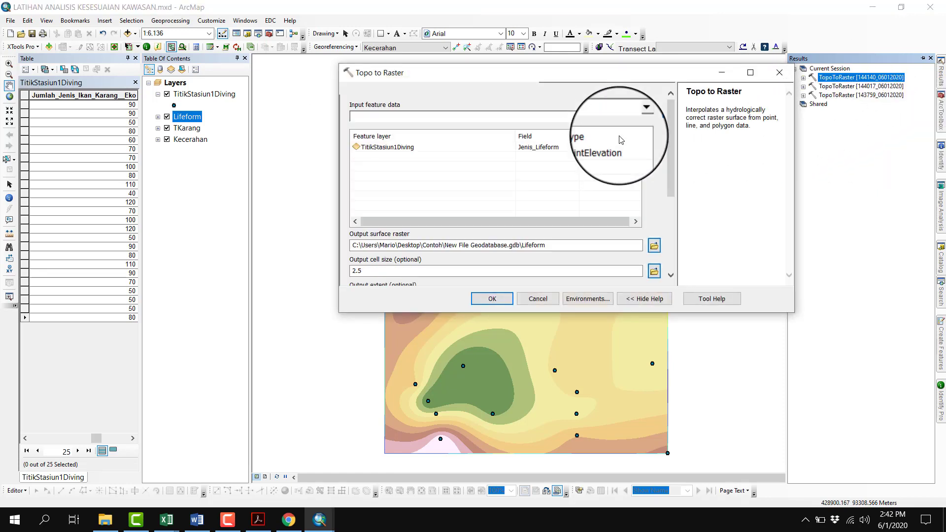
pyautogui.click(548, 147)
pyautogui.click(574, 147)
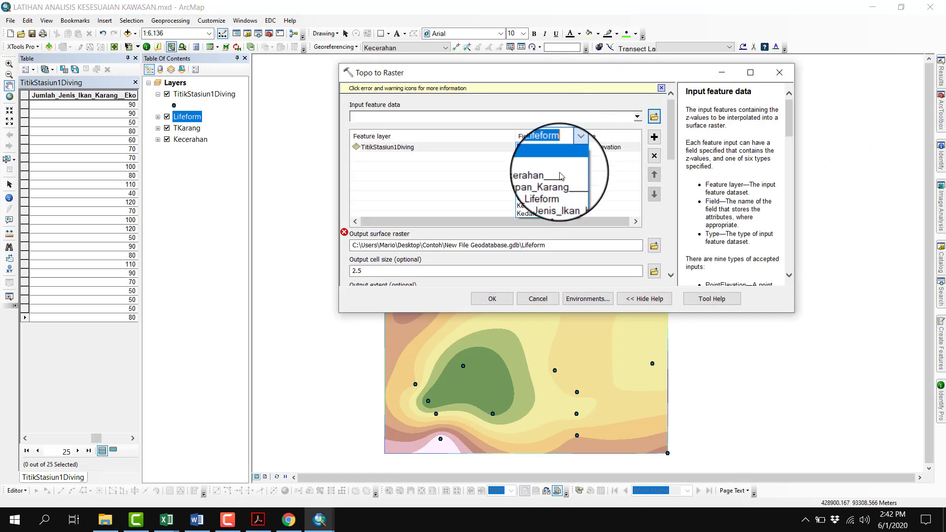
pyautogui.click(551, 200)
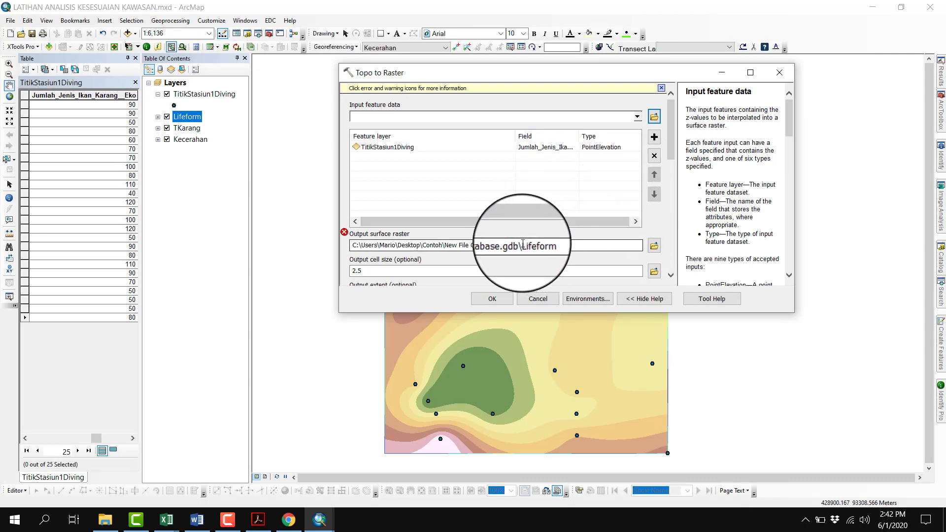
pyautogui.moveTo(523, 244); pyautogui.dragTo(550, 245)
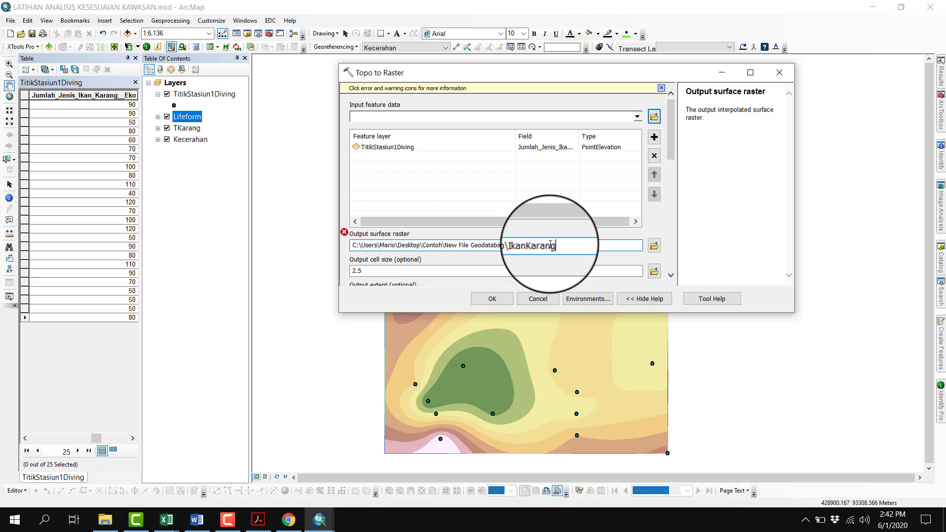
# Sort the Jumlah_Jenis_Ikan_Karang__Eko column of the TitikStasiun1Diving attribute table in ascending order
pyautogui.moveTo(669, 149); pyautogui.dragTo(667, 219)
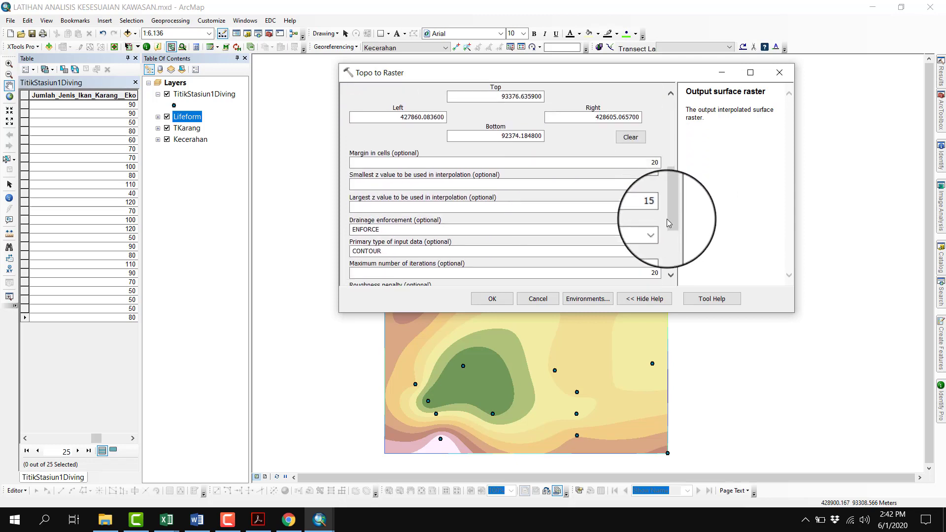
pyautogui.rightClick(115, 96)
pyautogui.click(120, 102)
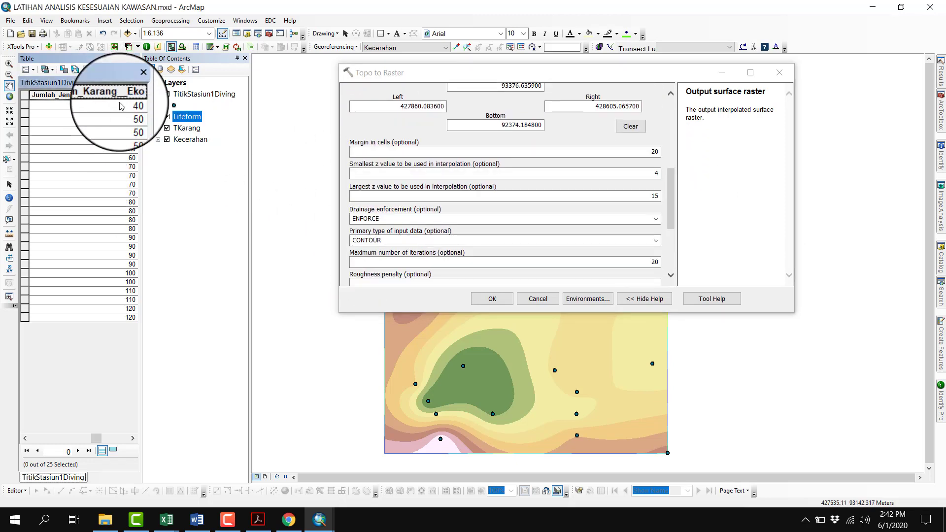
pyautogui.click(120, 106)
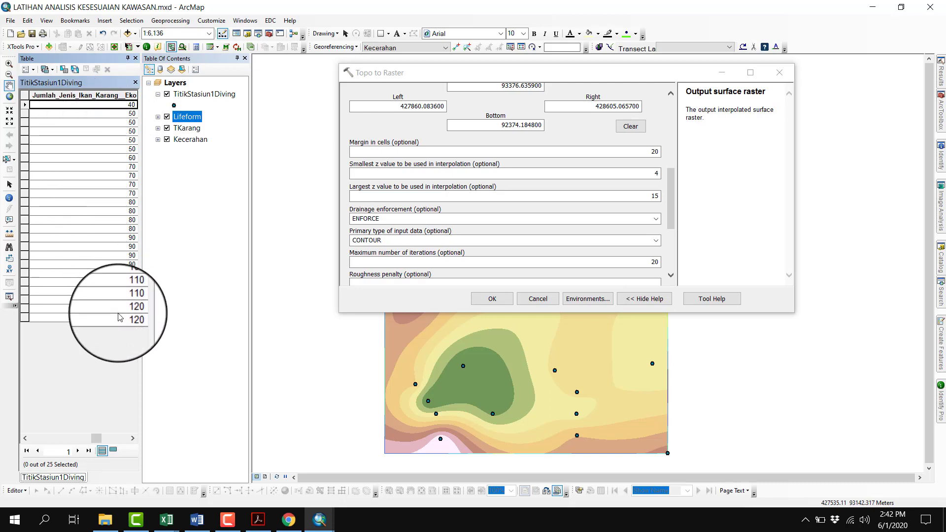
# Use 40 as the smallest and 120 as the largest z value, and run Topo to Raster for IkanKarang
pyautogui.doubleClick(662, 175)
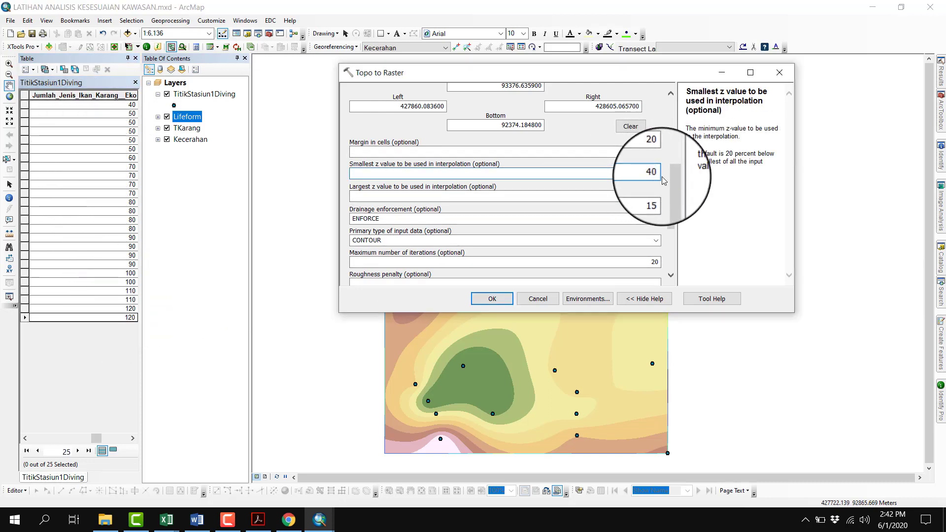
pyautogui.doubleClick(662, 195)
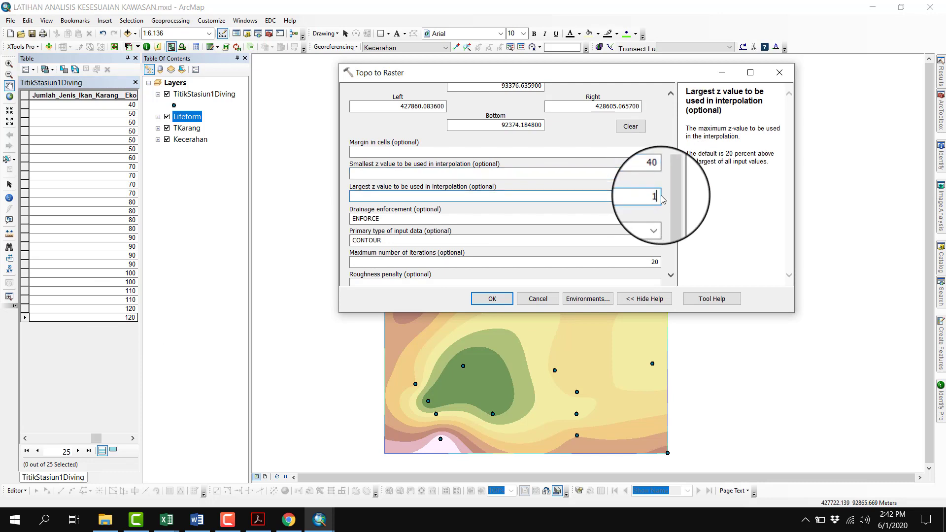
pyautogui.click(492, 298)
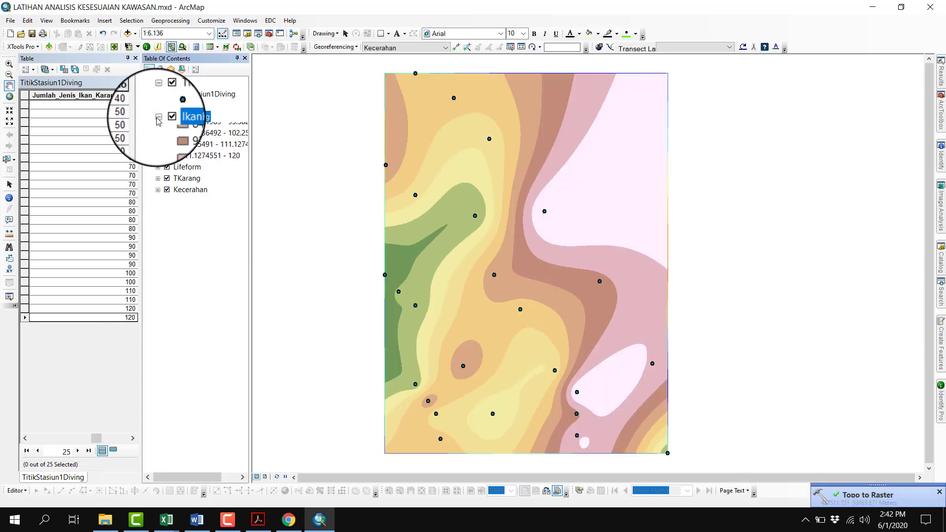
# Collapse the IkanKarang legend and sort the Kecepatan_Arus__cm_s_ column of the attribute table in ascending order
pyautogui.click(158, 116)
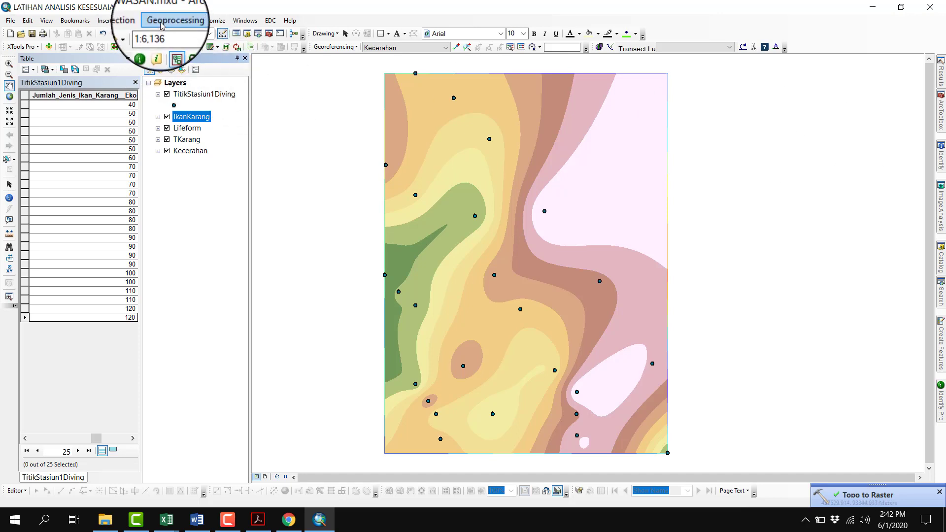
pyautogui.click(133, 439)
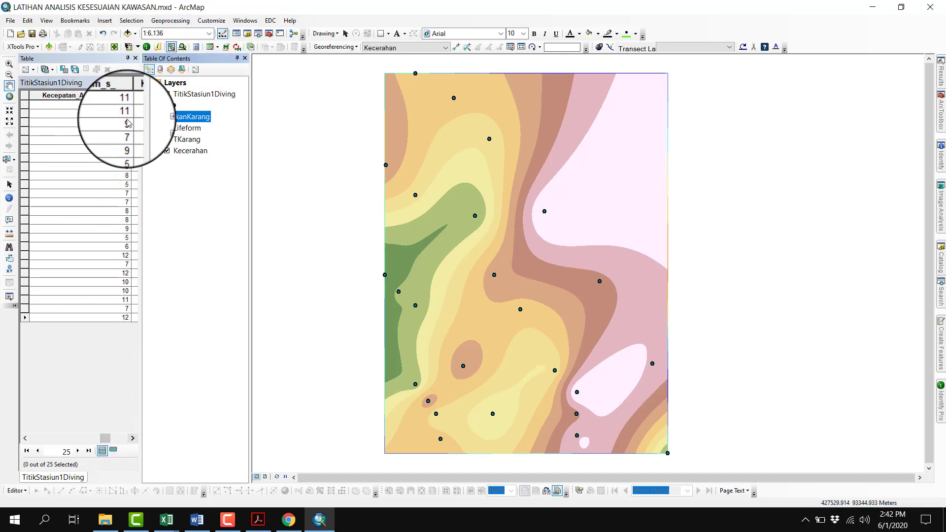
pyautogui.rightClick(114, 99)
pyautogui.click(141, 101)
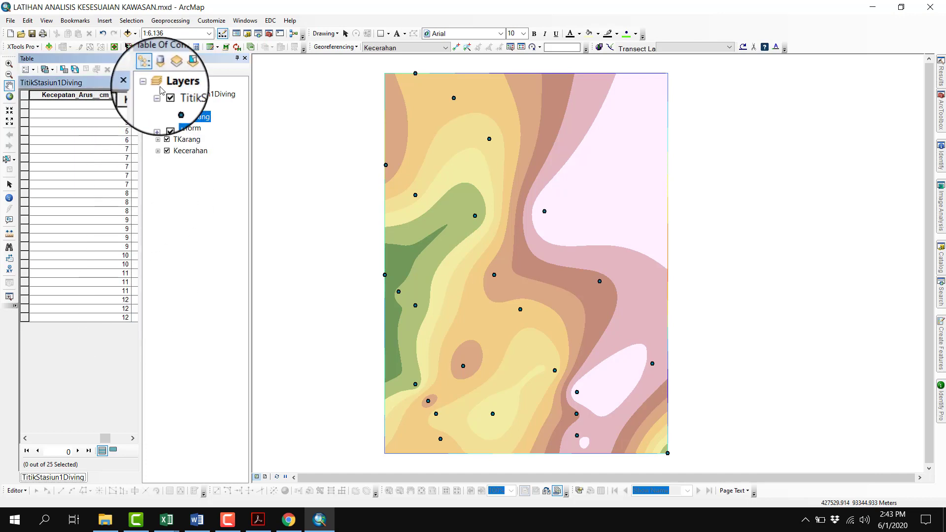
# Reopen the IkanKarang Topo to Raster run and set its field to Kecepatan_Arus__cm_s_ and its output raster to Arus
pyautogui.click(170, 20)
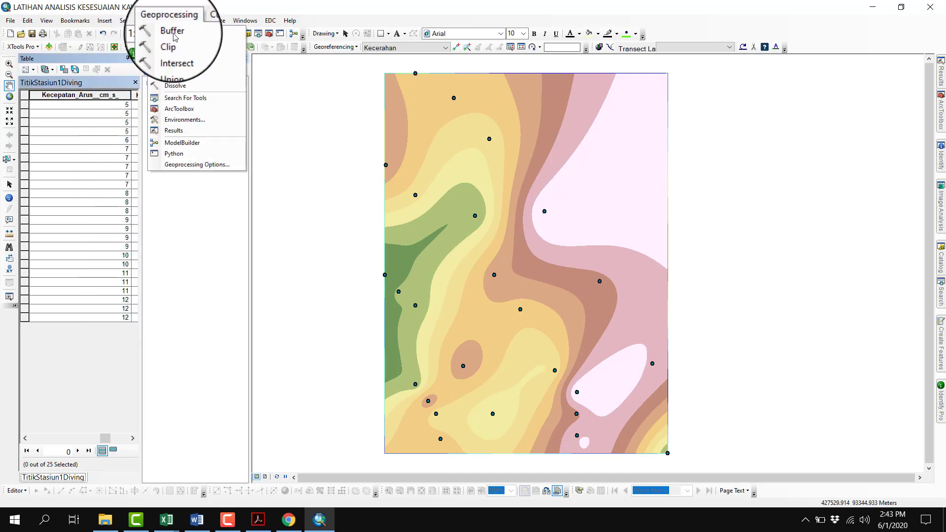
pyautogui.click(193, 132)
pyautogui.click(838, 77)
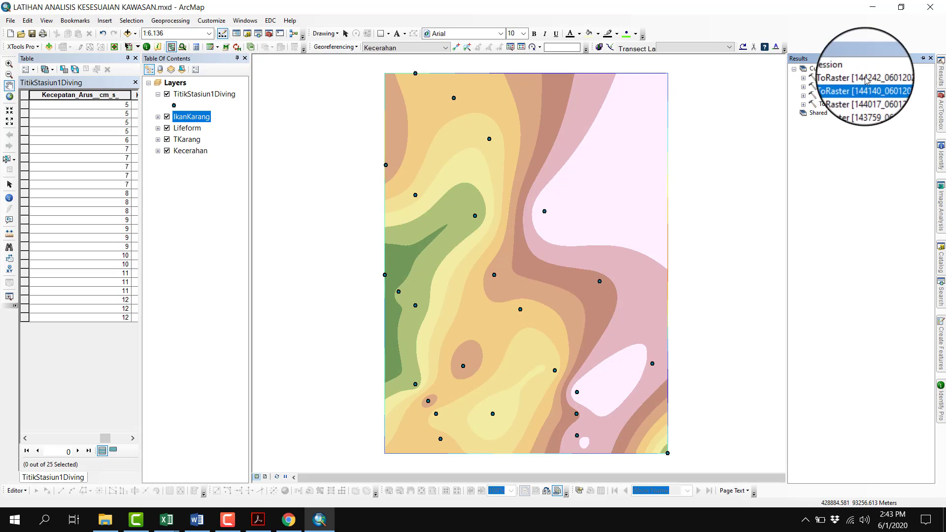
pyautogui.rightClick(850, 77)
pyautogui.click(870, 87)
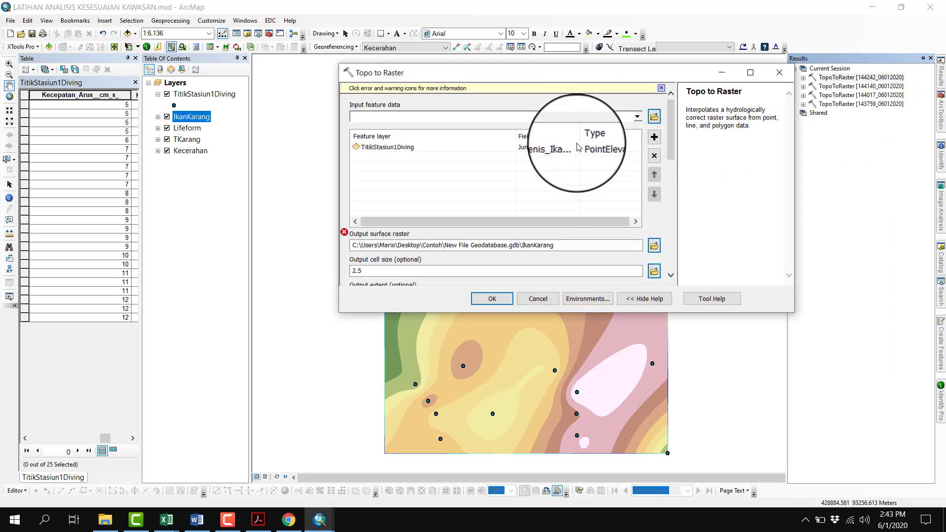
pyautogui.click(577, 147)
pyautogui.click(549, 205)
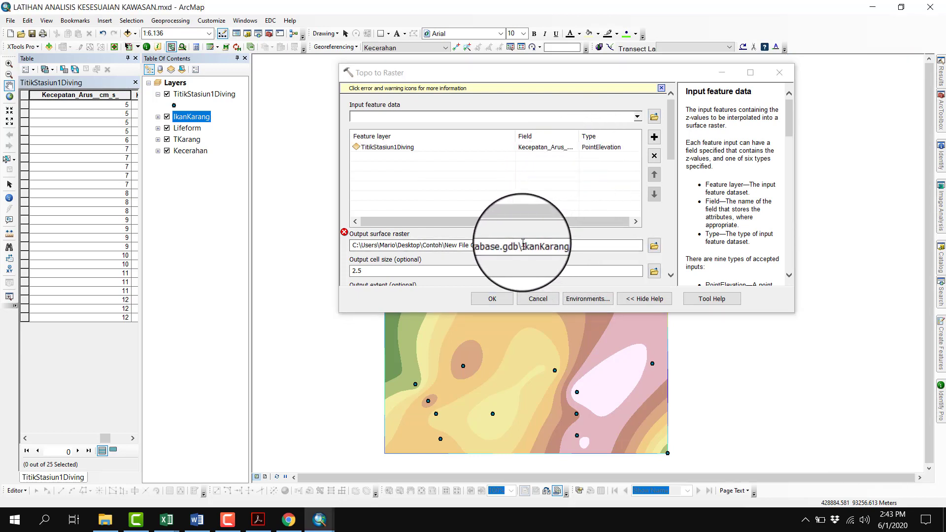
pyautogui.doubleClick(562, 245)
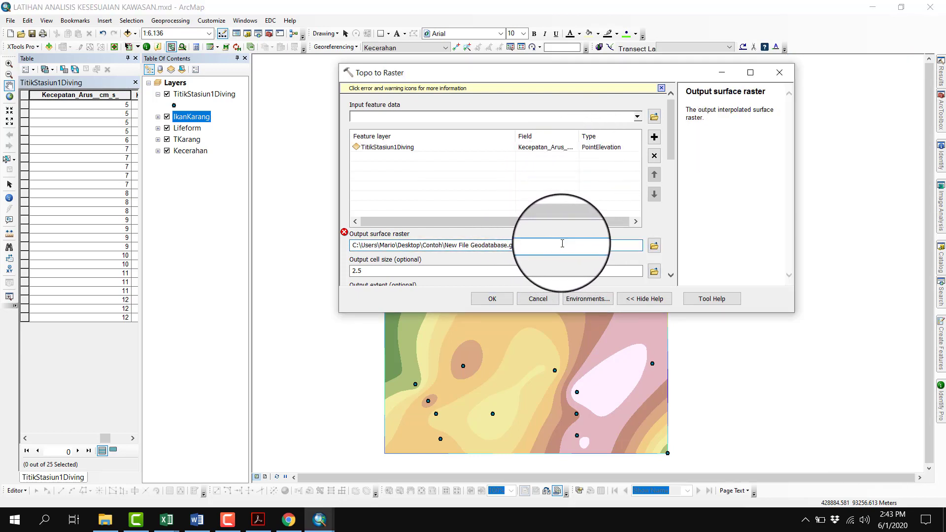
pyautogui.write('Arus')
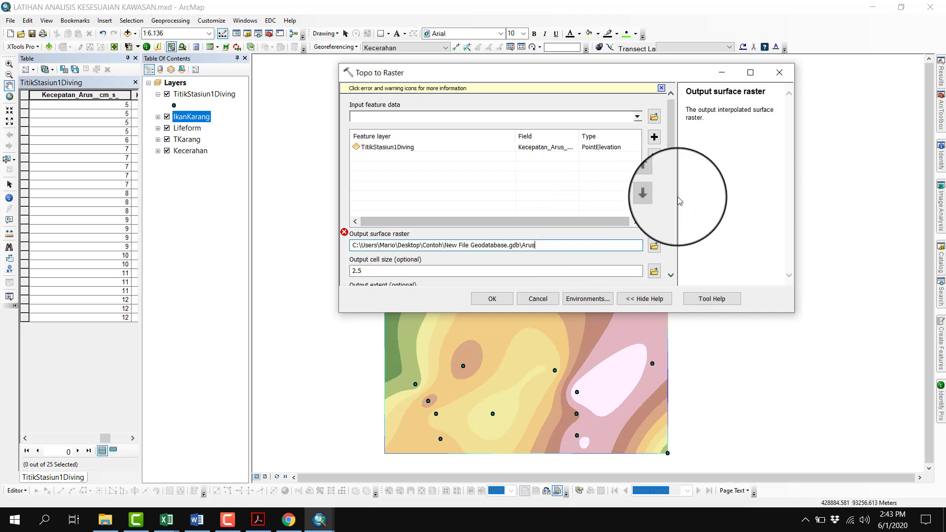
# Use 5 as the smallest and 12 as the largest z value, and run Topo to Raster for Arus
pyautogui.click(672, 197)
pyautogui.moveTo(672, 197); pyautogui.dragTo(671, 219)
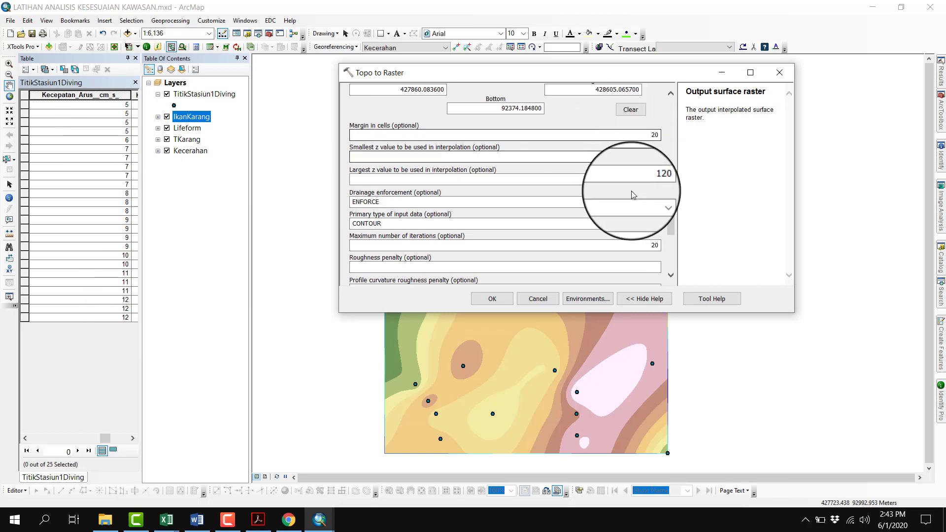
pyautogui.doubleClick(644, 157)
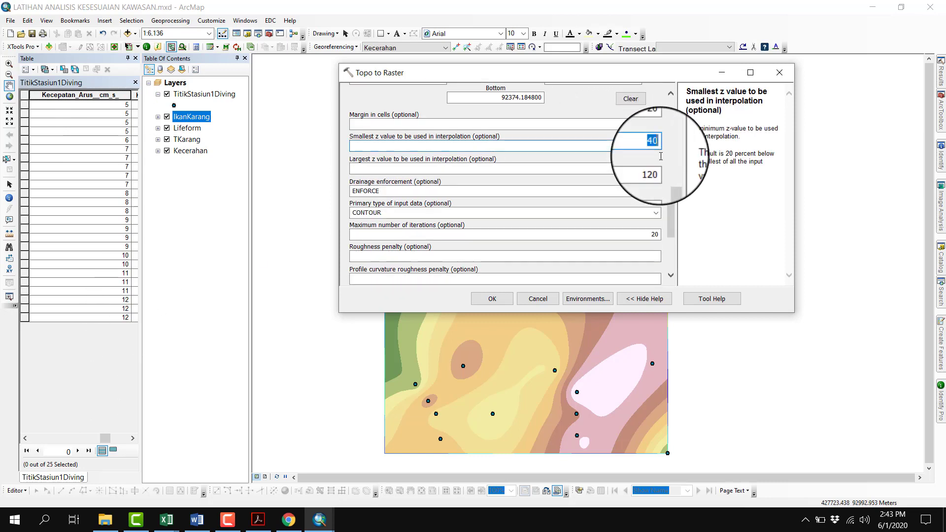
pyautogui.write('5')
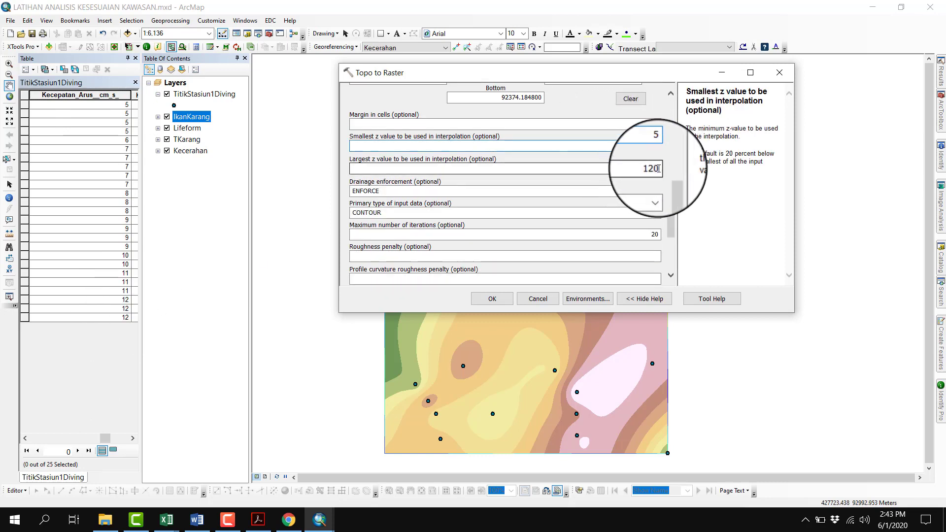
pyautogui.doubleClick(650, 168)
pyautogui.write('12')
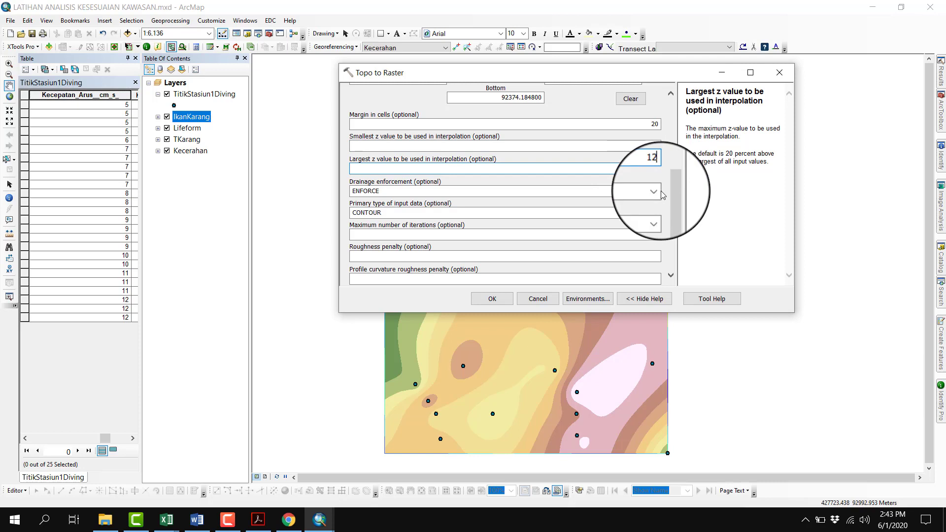
pyautogui.click(501, 301)
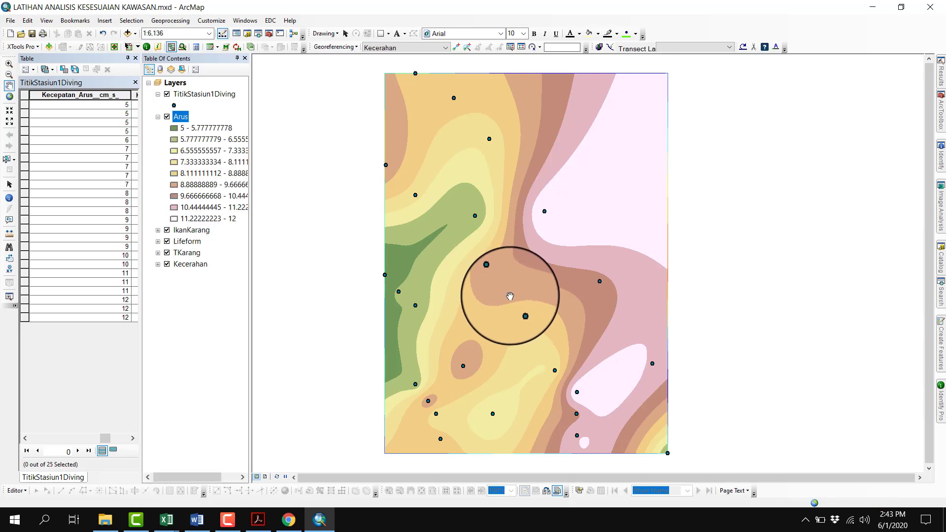
# Collapse the Arus legend and sort the Kedalaman_Terumbu_Karang column of the attribute table in ascending order
pyautogui.click(158, 117)
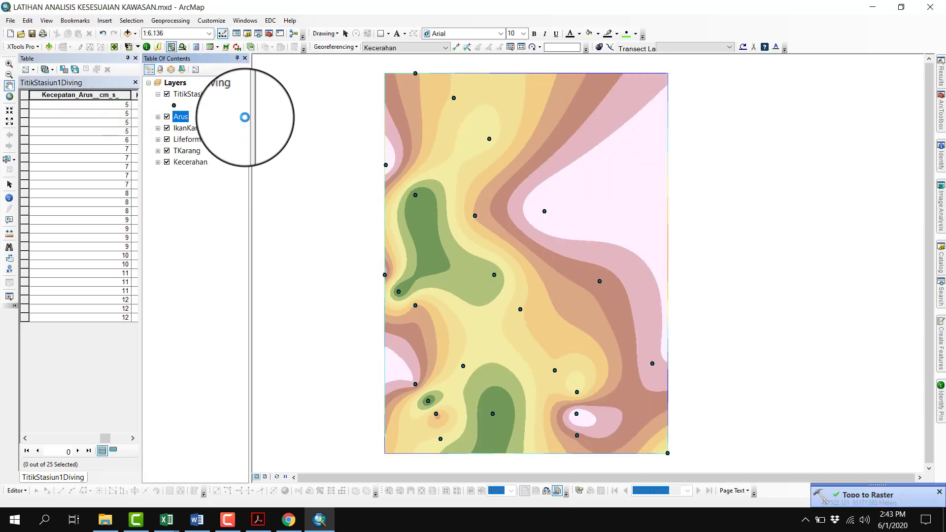
pyautogui.click(131, 439)
pyautogui.click(26, 438)
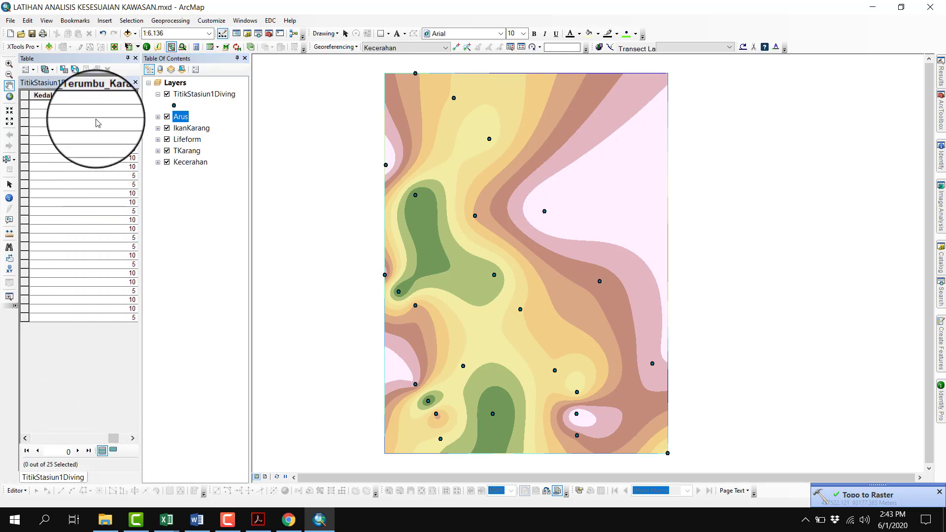
pyautogui.rightClick(102, 94)
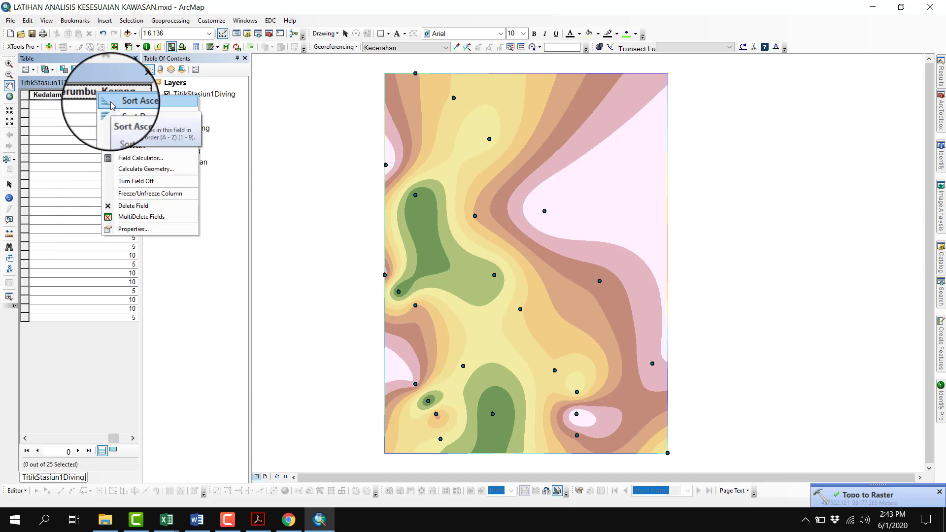
pyautogui.click(112, 101)
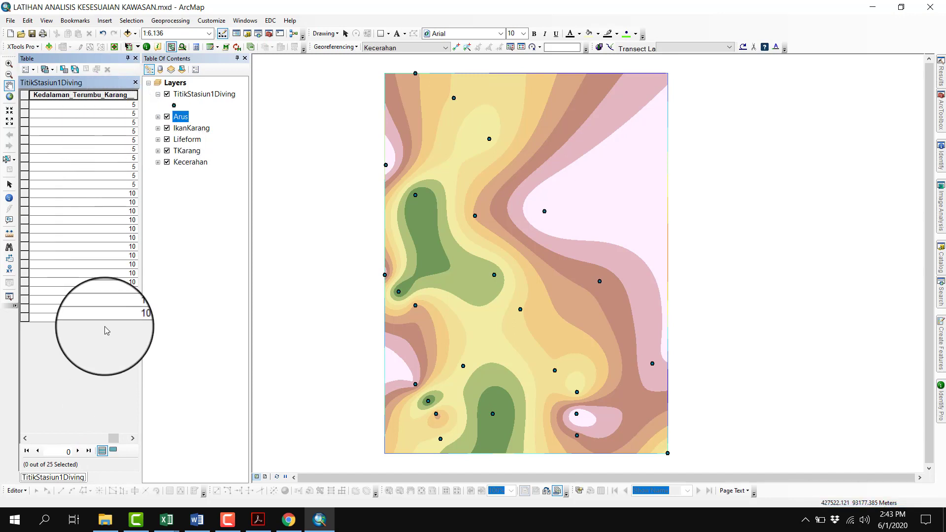
# Reopen the Arus Topo to Raster run and set its field to Kedalaman_Terumbu_Karang and its output raster to Kedalaman
pyautogui.click(180, 20)
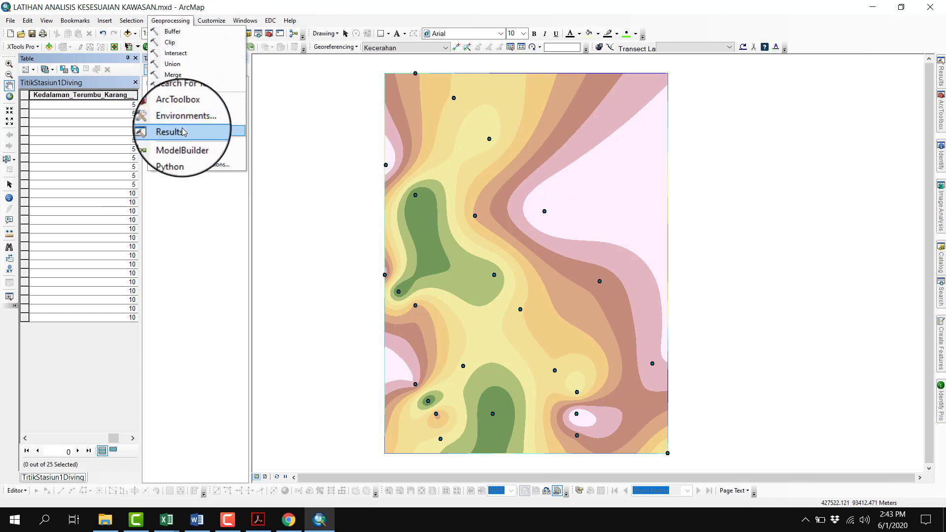
pyautogui.click(182, 129)
pyautogui.click(865, 78)
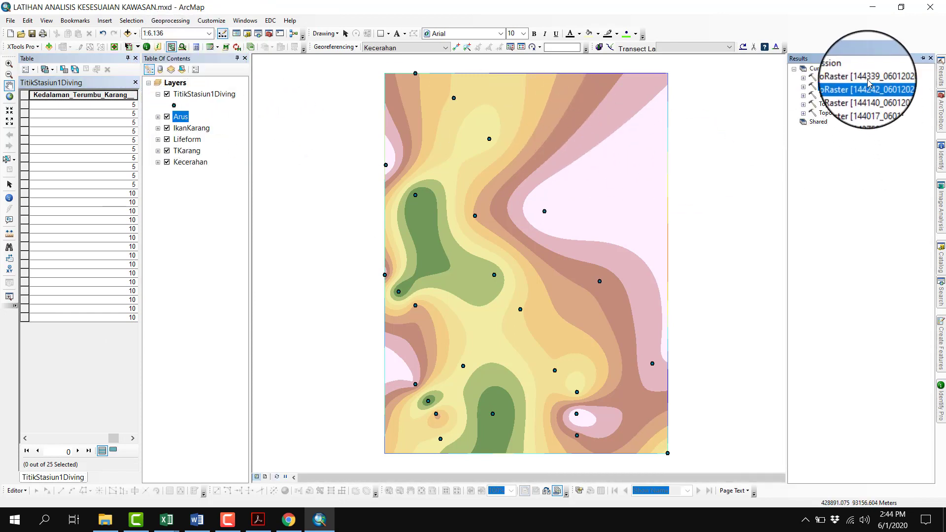
pyautogui.rightClick(870, 78)
pyautogui.click(874, 88)
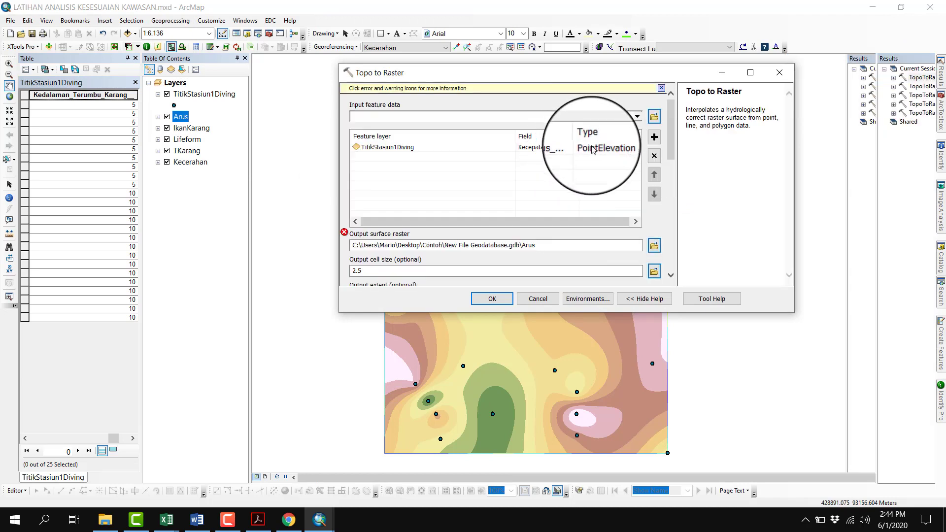
pyautogui.click(576, 150)
pyautogui.click(574, 148)
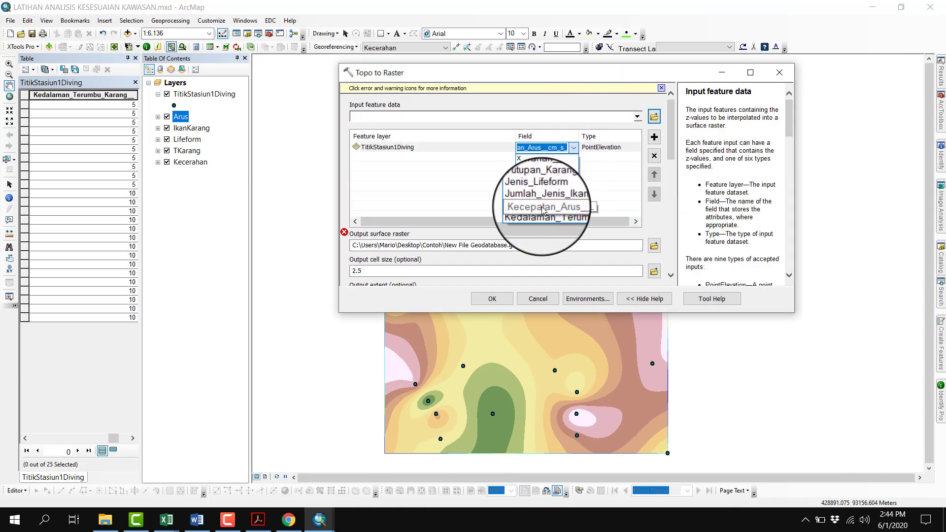
pyautogui.click(543, 217)
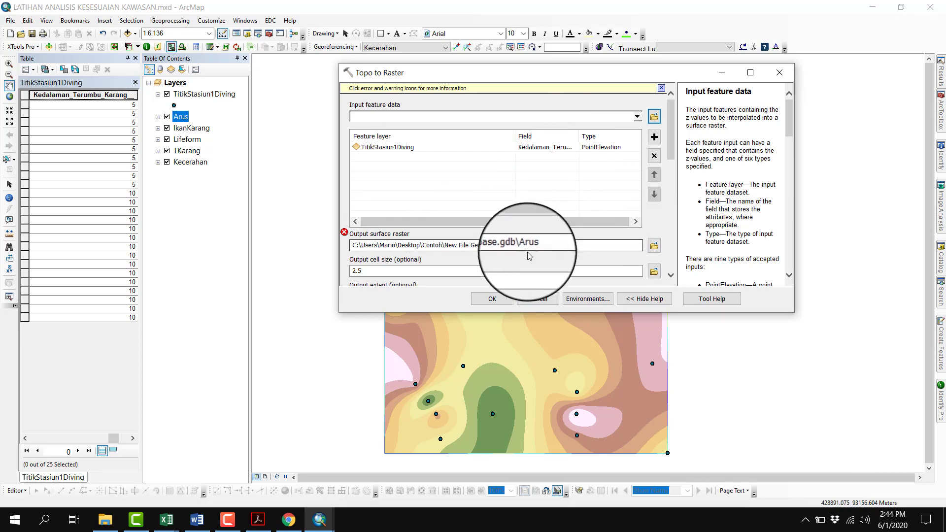
pyautogui.moveTo(523, 245); pyautogui.dragTo(538, 245)
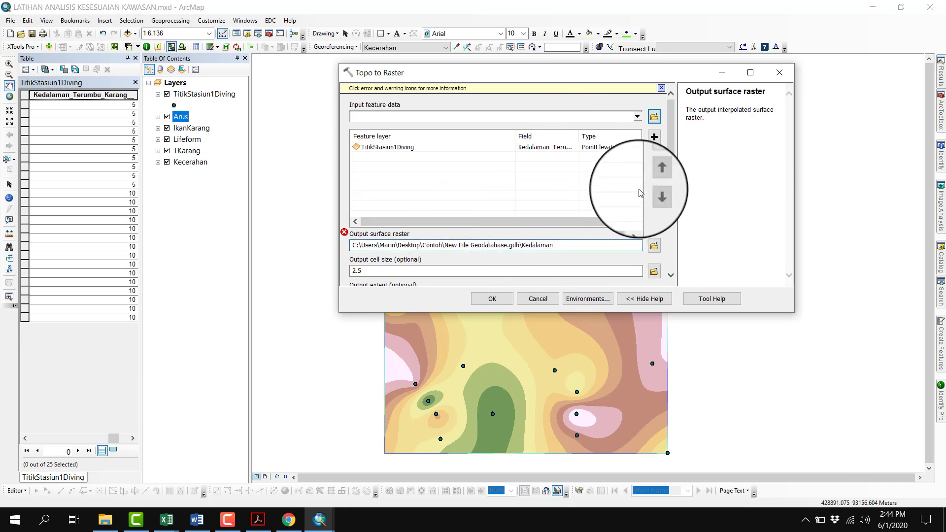
# Use 10 as the largest z value and run Topo to Raster for Kedalaman
pyautogui.moveTo(670, 153); pyautogui.dragTo(681, 216)
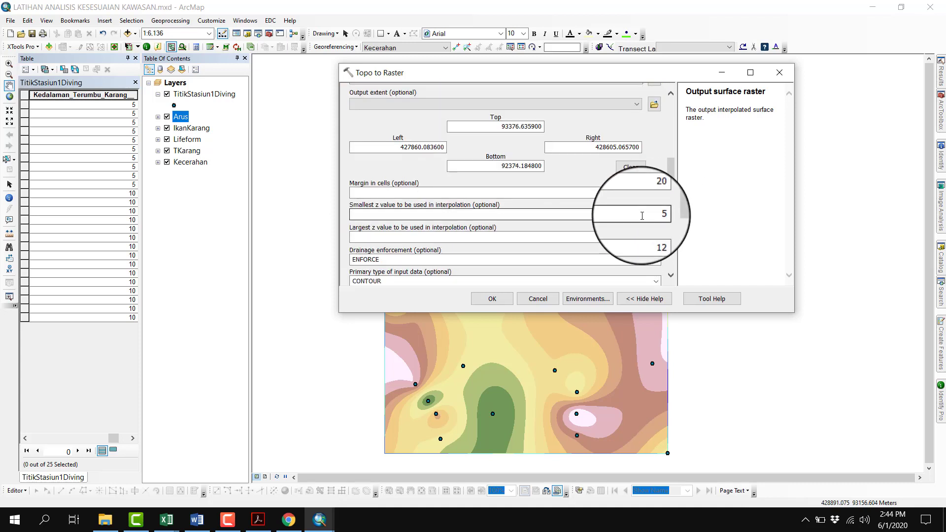
pyautogui.click(660, 237)
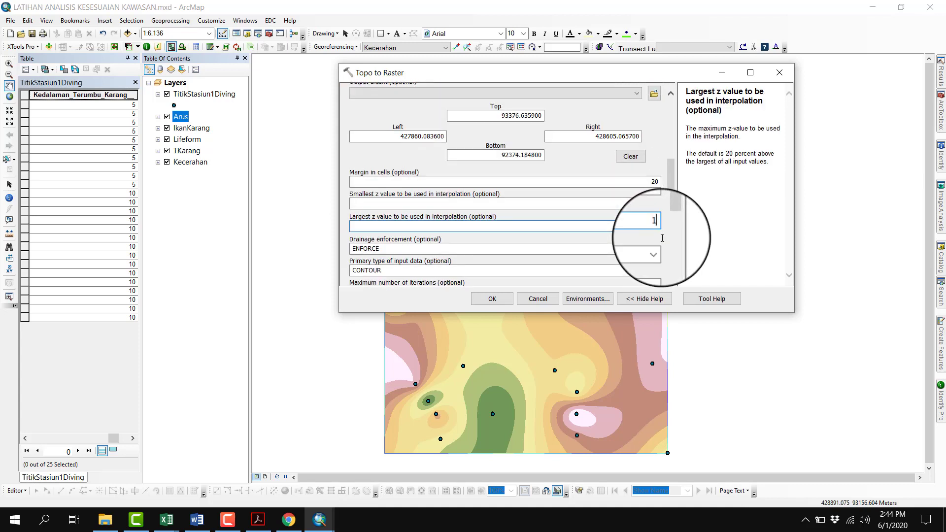
pyautogui.write('10')
pyautogui.click(491, 298)
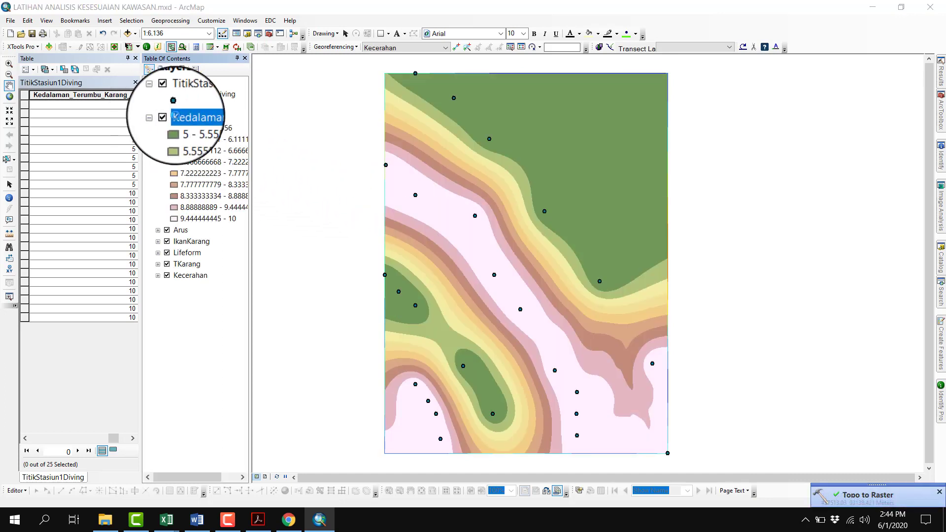
# Recolour the classified Kedalaman raster with the colour ramp running from light blue to dark blue
pyautogui.doubleClick(176, 117)
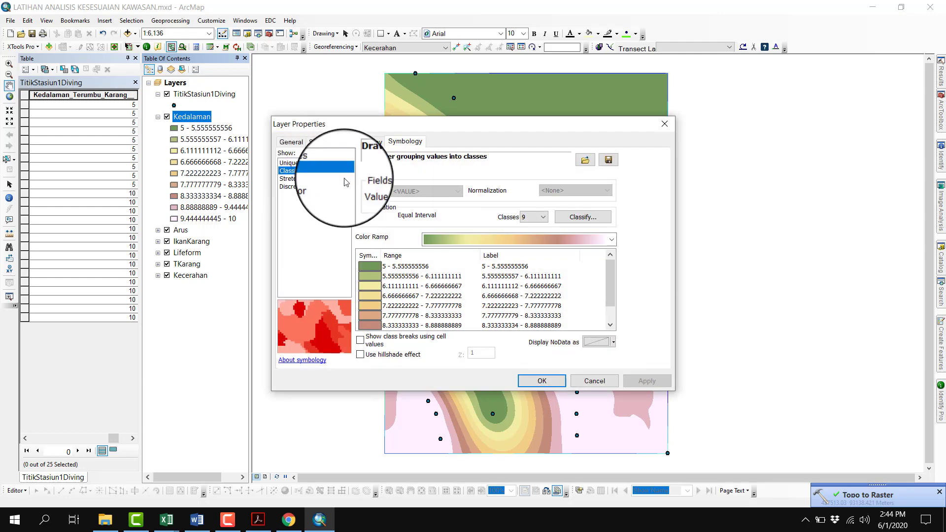
pyautogui.click(462, 240)
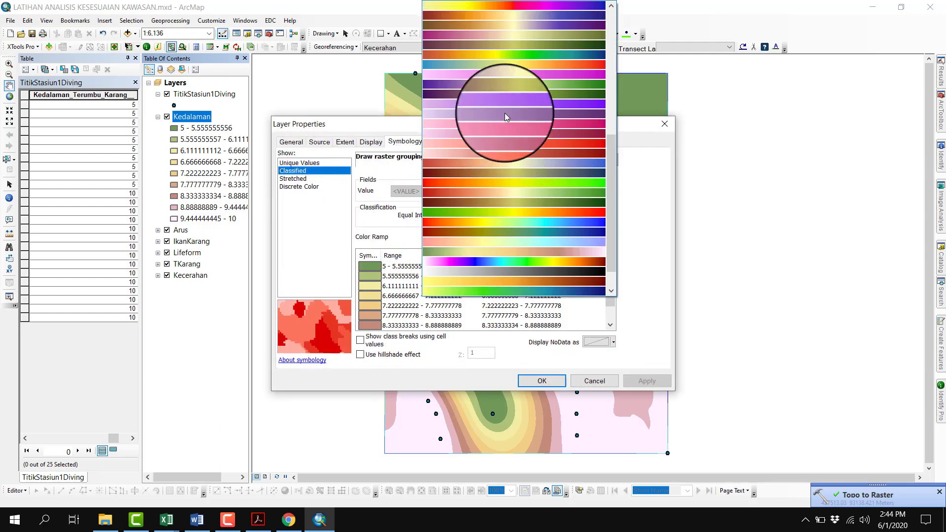
pyautogui.scroll(5, 505, 113)
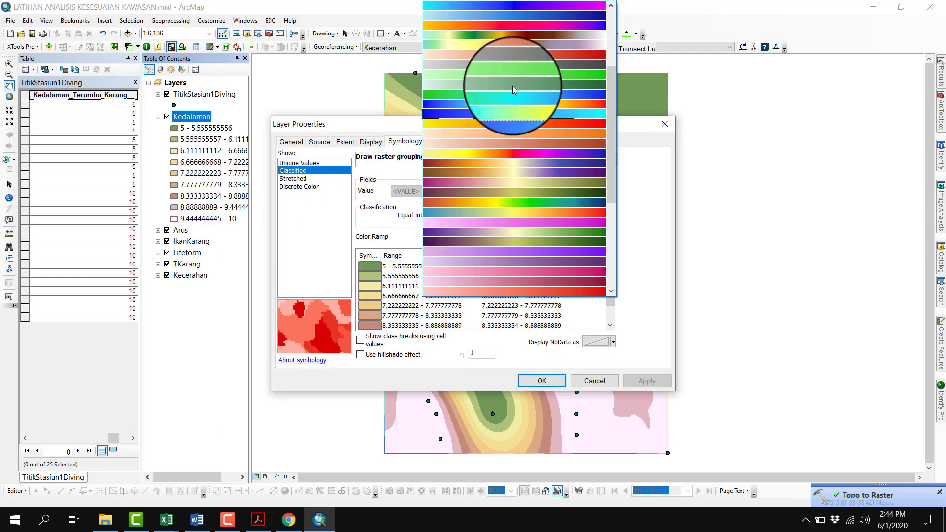
pyautogui.click(529, 16)
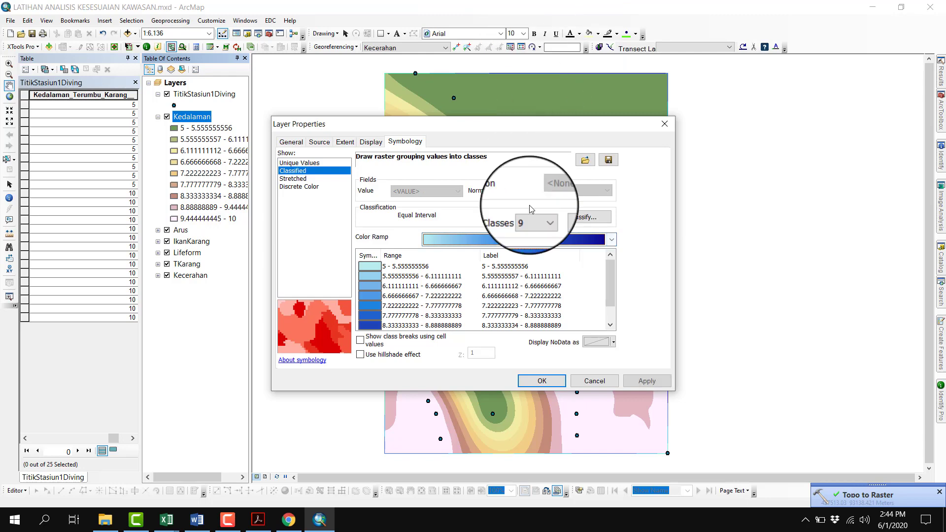
pyautogui.click(527, 381)
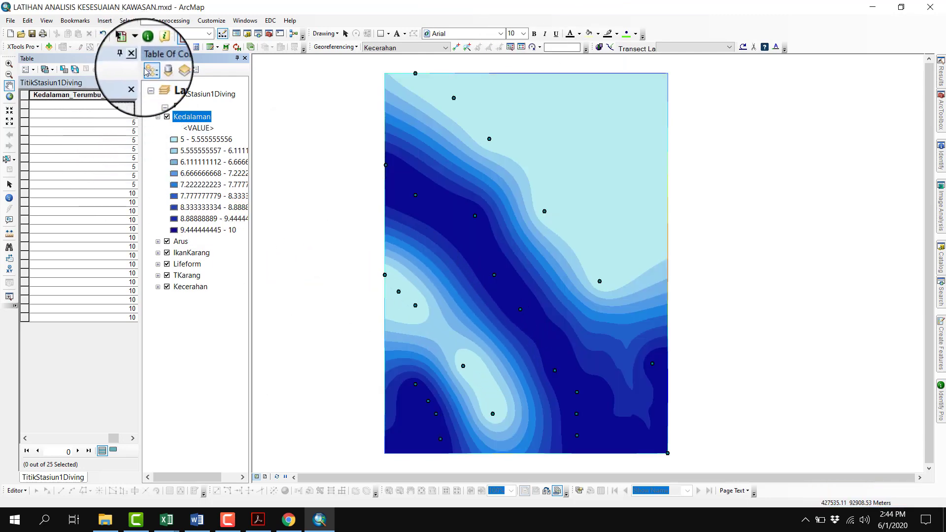
# Collapse the Kedalaman legend and close the attribute table, with the map shown at full extent
pyautogui.click(158, 116)
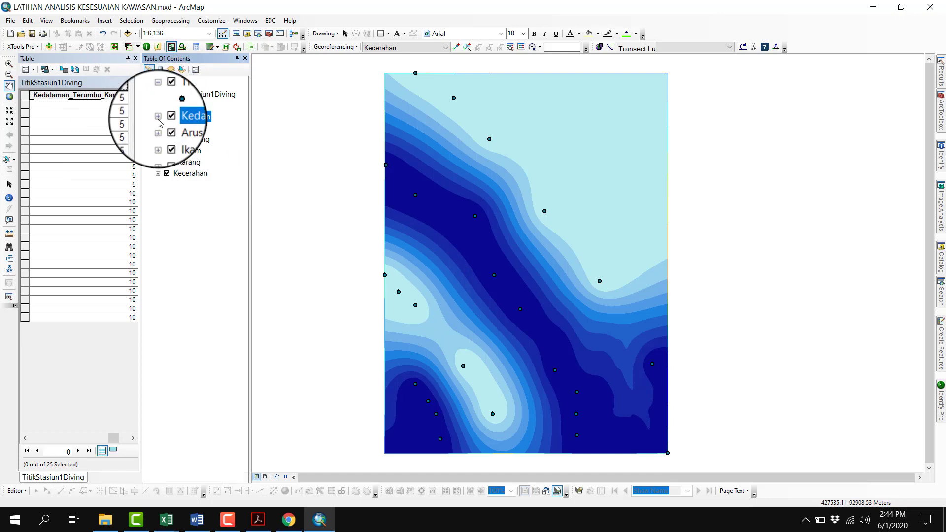
pyautogui.click(137, 57)
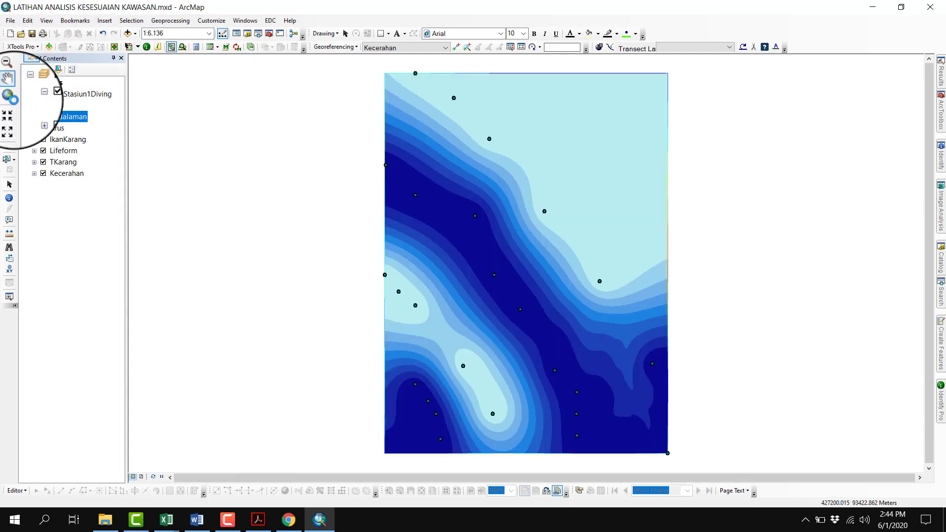
pyautogui.click(9, 96)
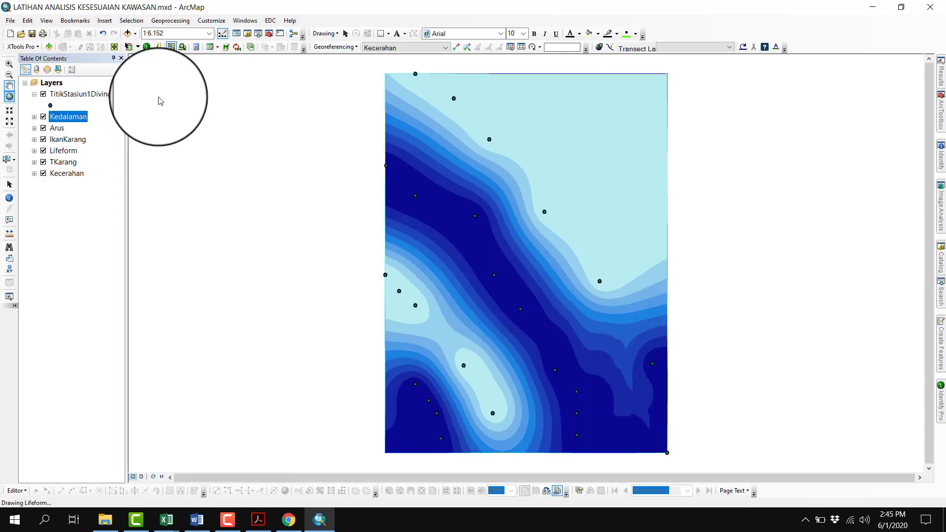
# Hide the interpolated rasters one by one starting with Kedalaman, and show them again to compare the surfaces
pyautogui.click(43, 117)
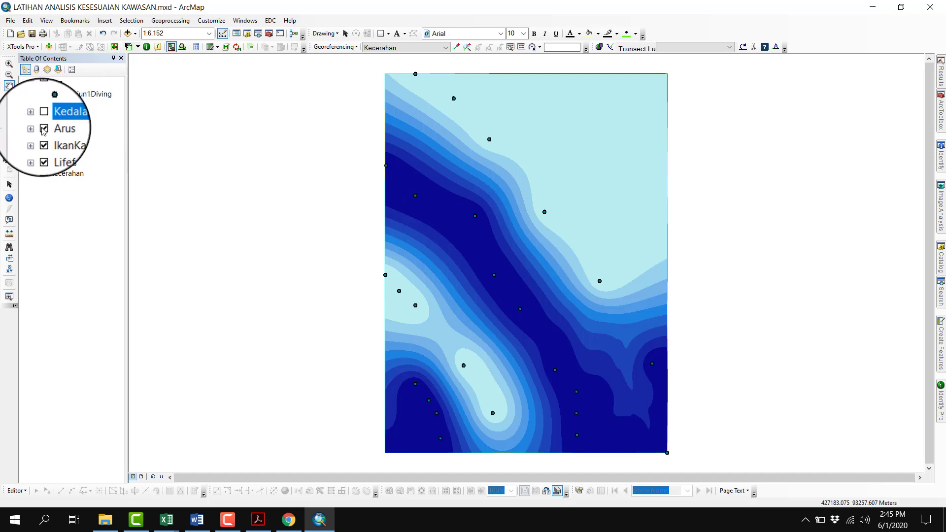
pyautogui.click(43, 128)
pyautogui.click(43, 139)
pyautogui.click(43, 150)
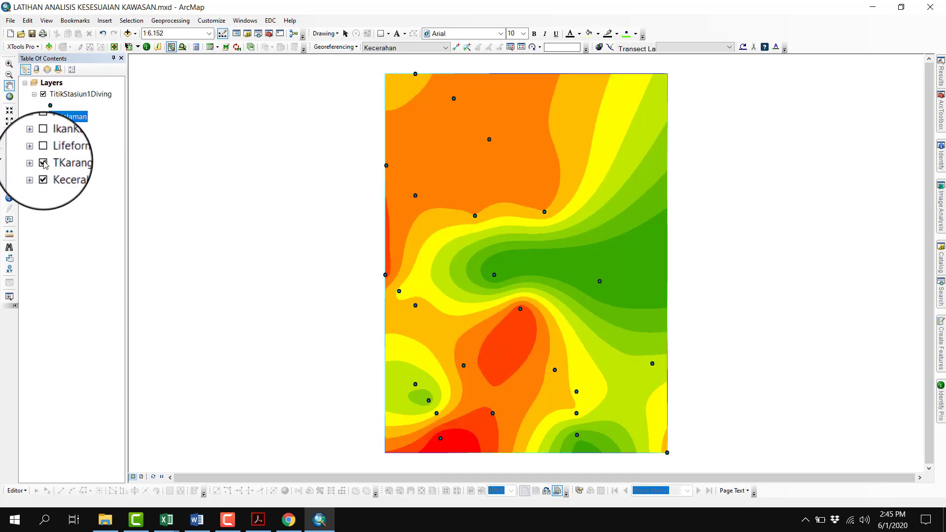
pyautogui.click(43, 162)
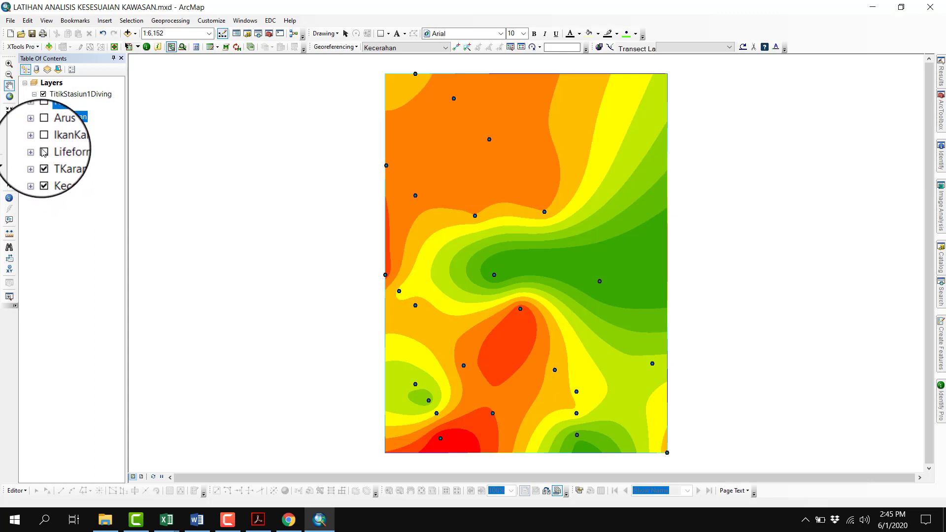
pyautogui.click(44, 140)
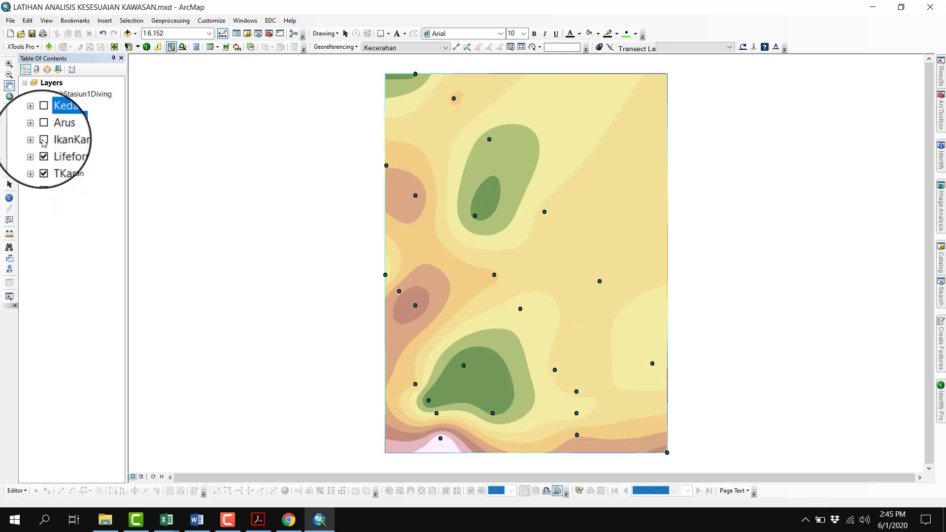
pyautogui.click(44, 129)
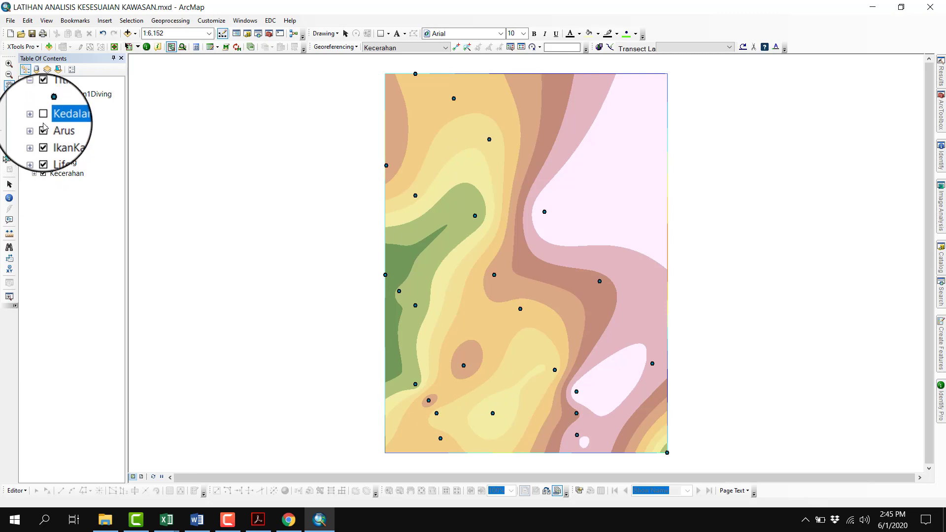
pyautogui.click(43, 118)
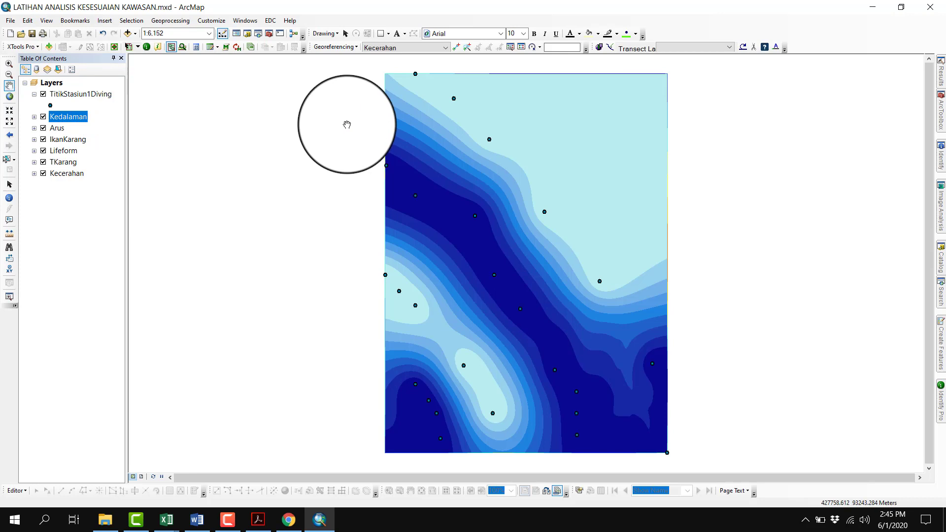
# Open the Int tool from the Math toolset of the Spatial Analyst Tools
pyautogui.click(269, 33)
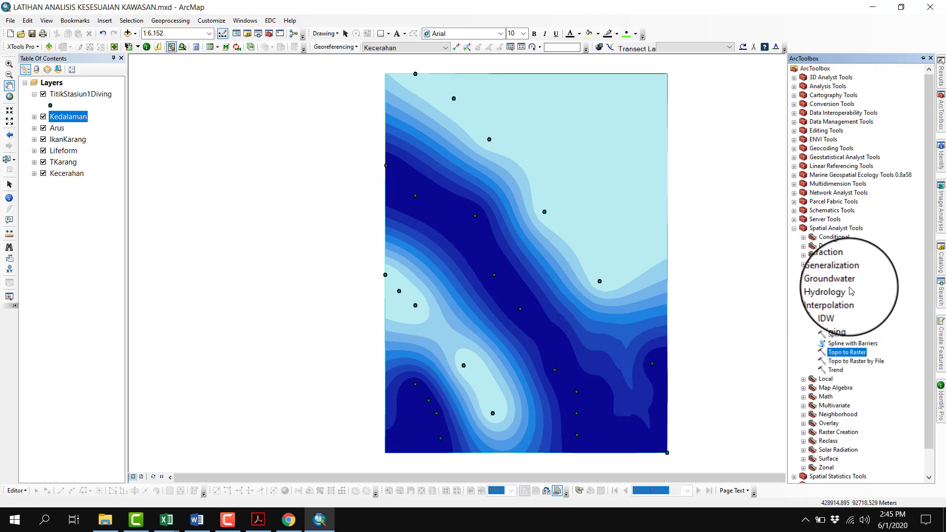
pyautogui.scroll(-1, 836, 285)
pyautogui.click(836, 202)
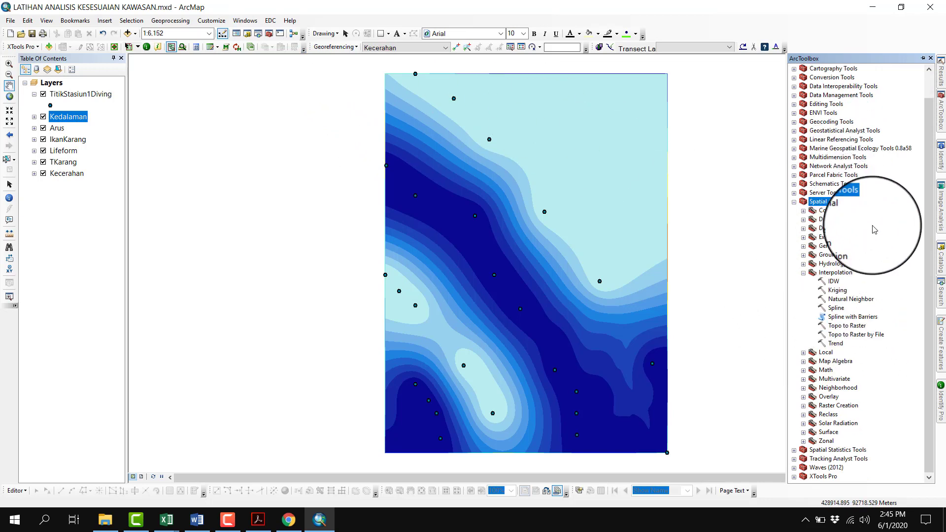
pyautogui.doubleClick(825, 370)
pyautogui.scroll(-2, 908, 323)
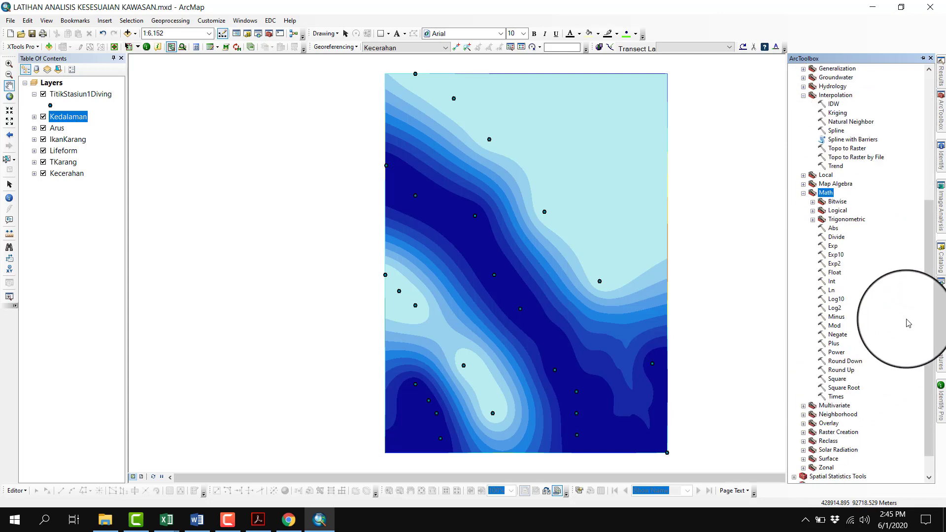
pyautogui.click(832, 281)
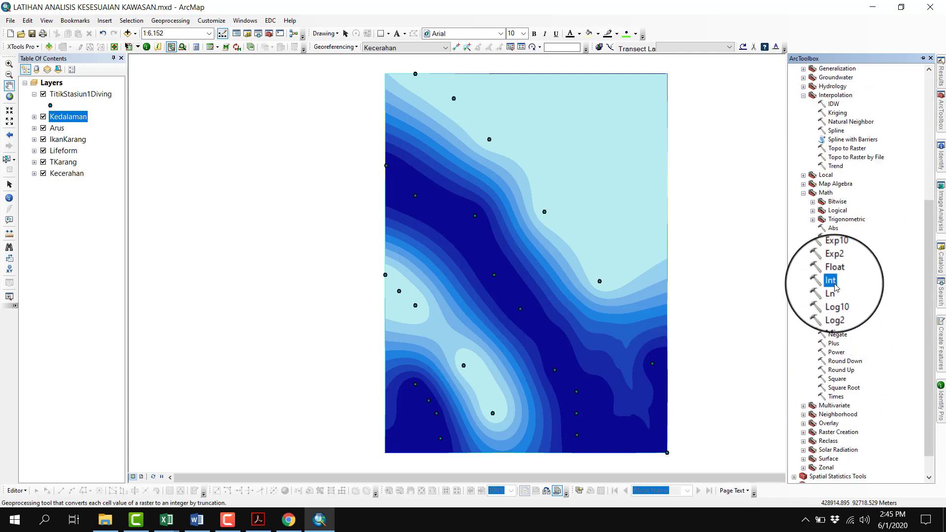
pyautogui.doubleClick(833, 281)
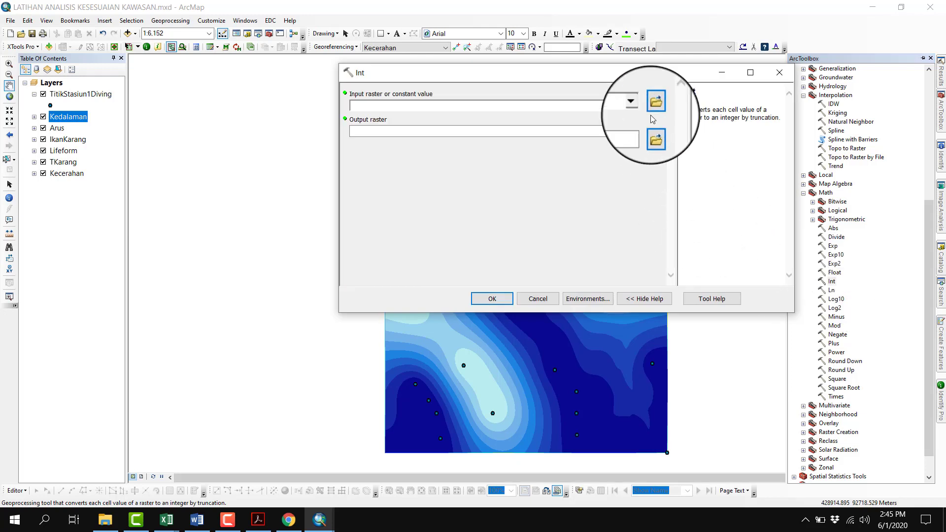
# Run Int on Kecerahan with the output raster Int_Kecerahan in New File Geodatabase.gdb, and collapse the new layer's legend
pyautogui.click(637, 105)
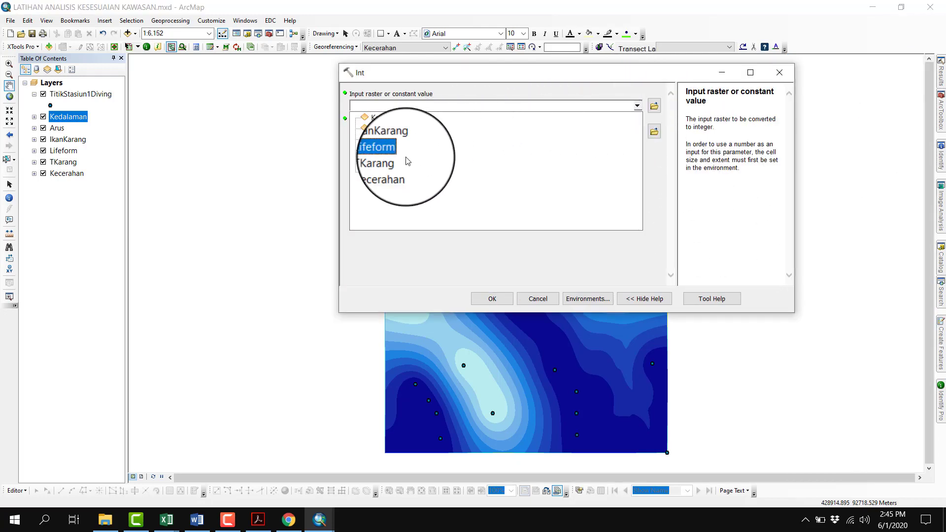
pyautogui.click(397, 173)
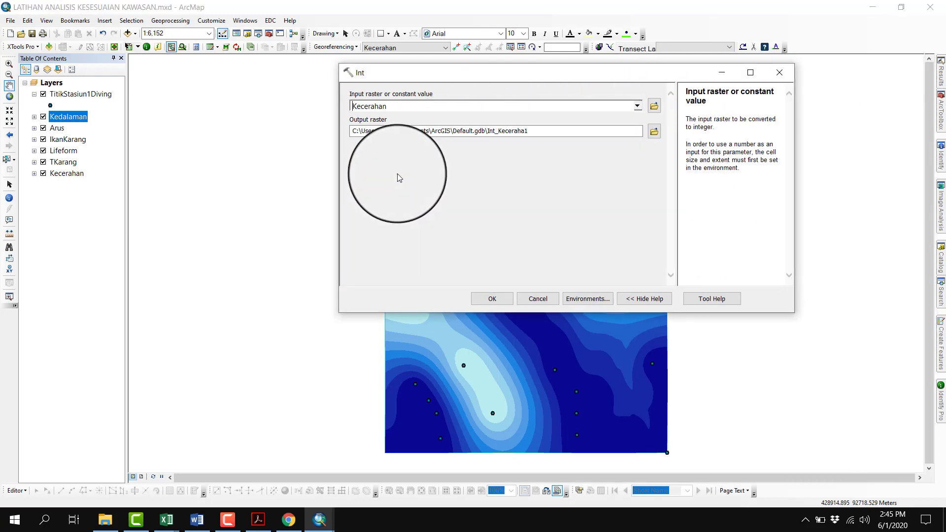
pyautogui.click(666, 132)
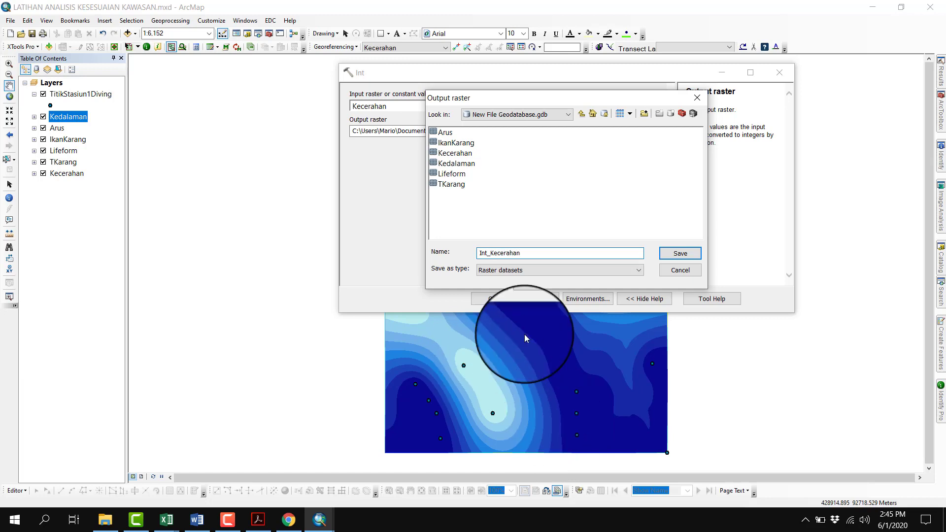
pyautogui.click(688, 256)
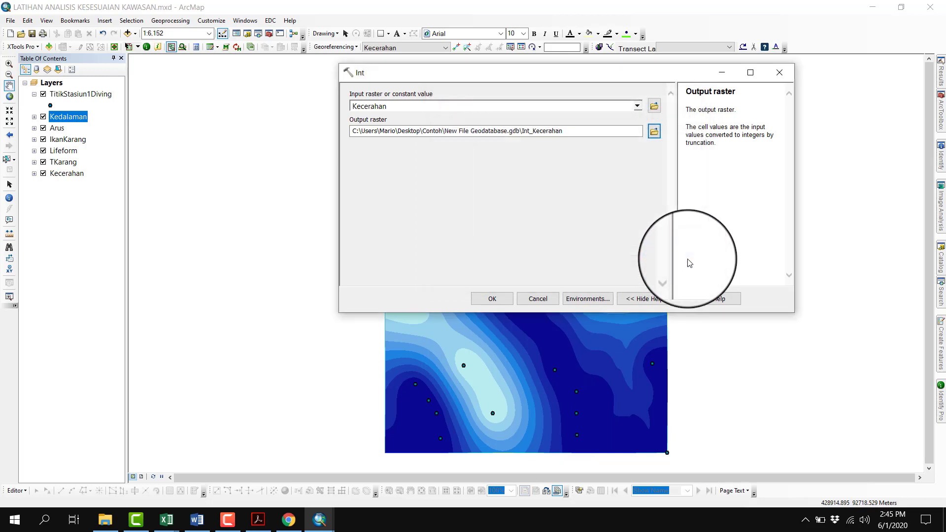
pyautogui.click(492, 299)
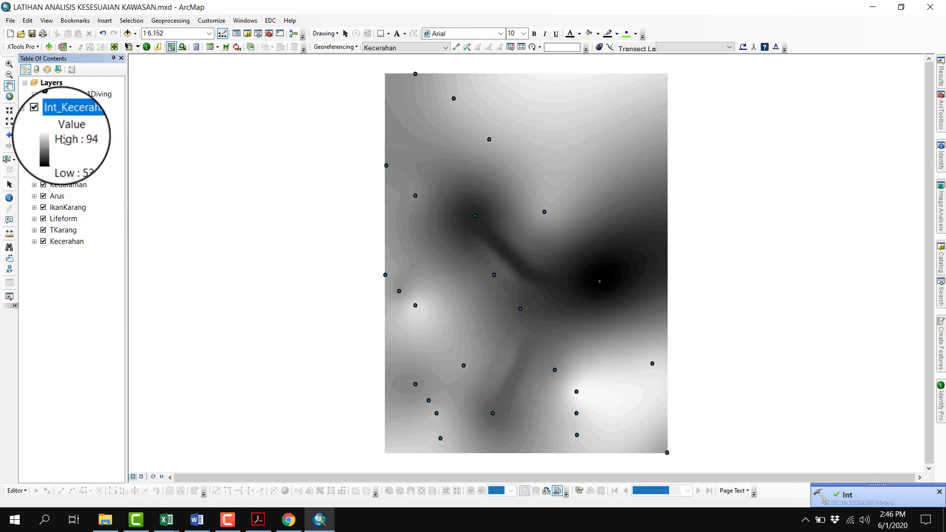
pyautogui.click(34, 117)
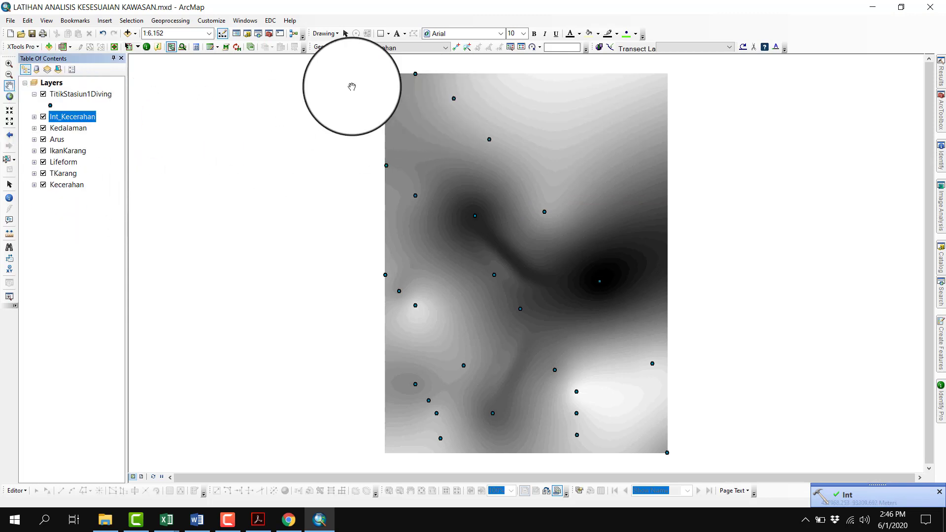
pyautogui.click(170, 21)
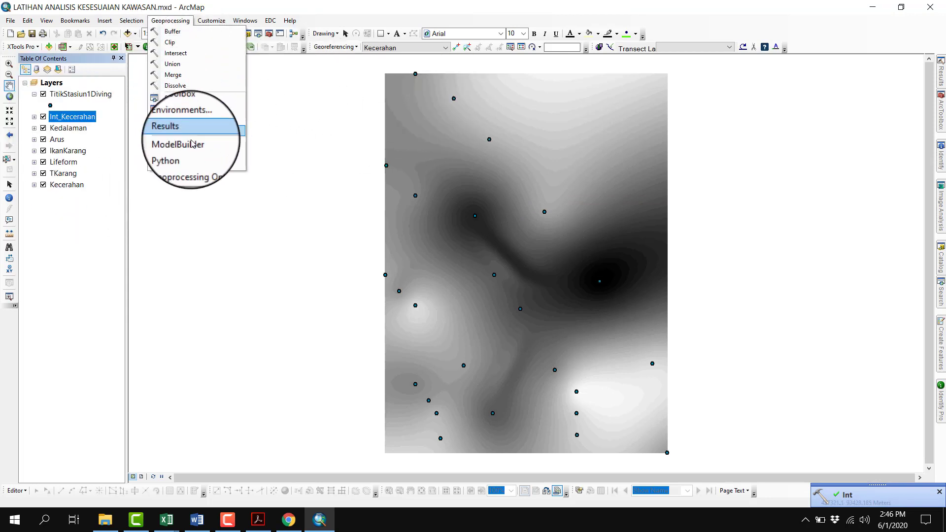
pyautogui.click(63, 132)
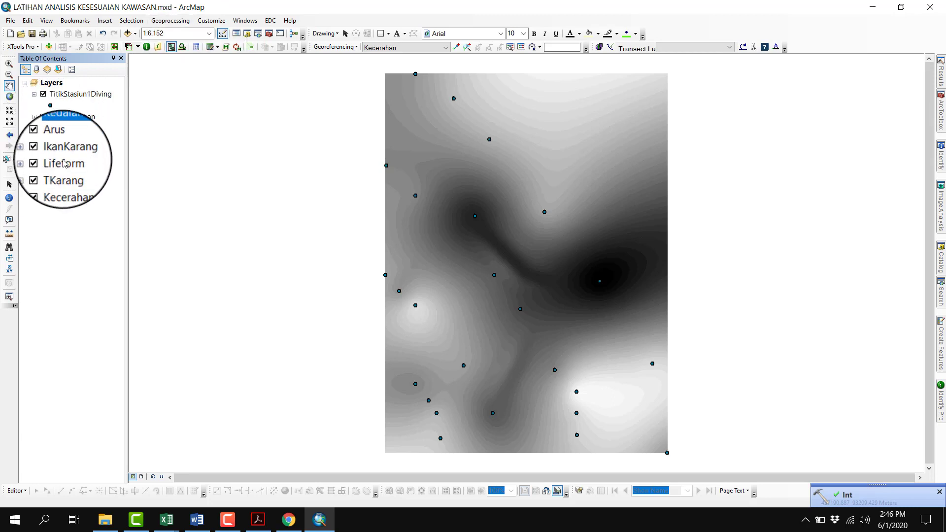
pyautogui.click(63, 173)
pyautogui.keyDown('shift'); pyautogui.click(68, 129); pyautogui.keyUp('shift')
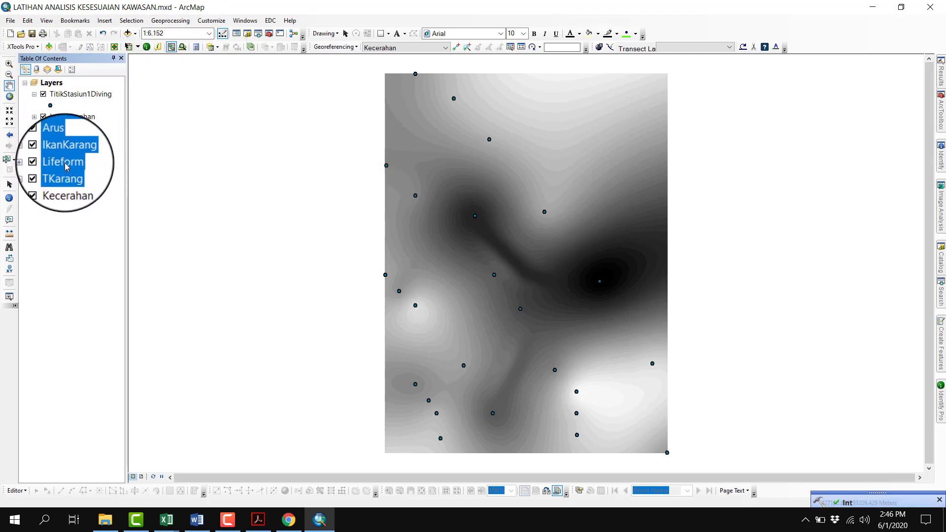
pyautogui.click(64, 150)
pyautogui.click(67, 138)
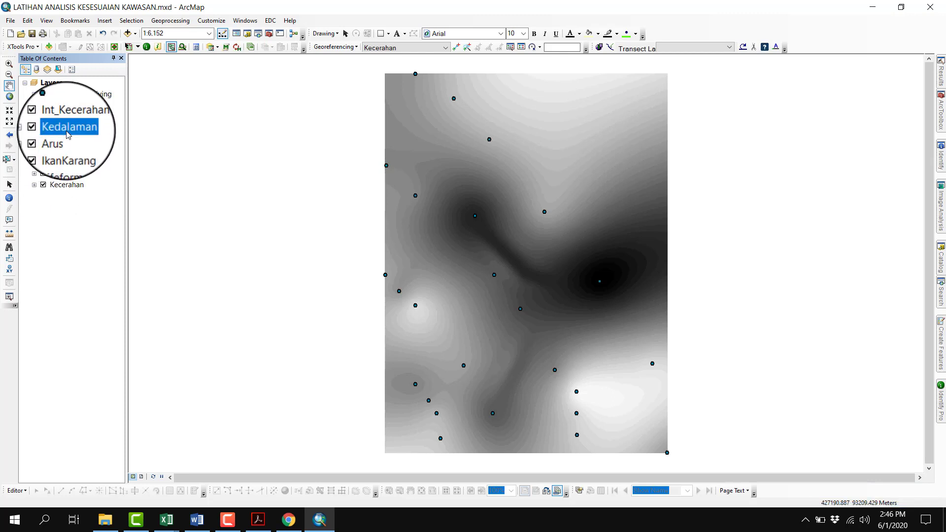
pyautogui.click(137, 21)
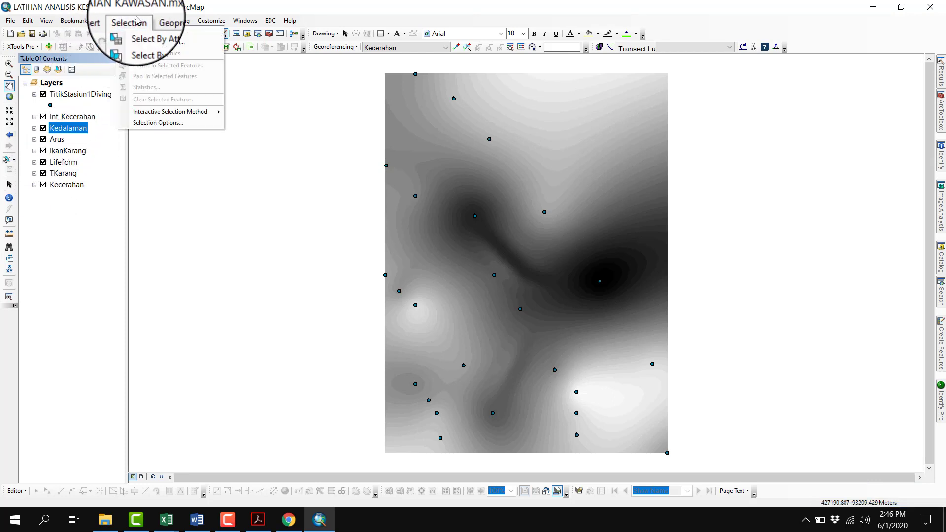
pyautogui.click(170, 20)
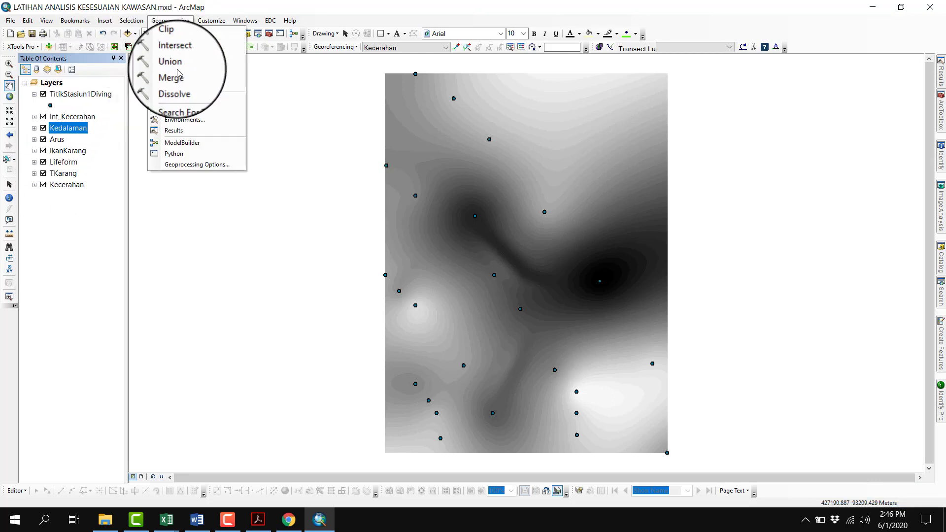
pyautogui.click(193, 131)
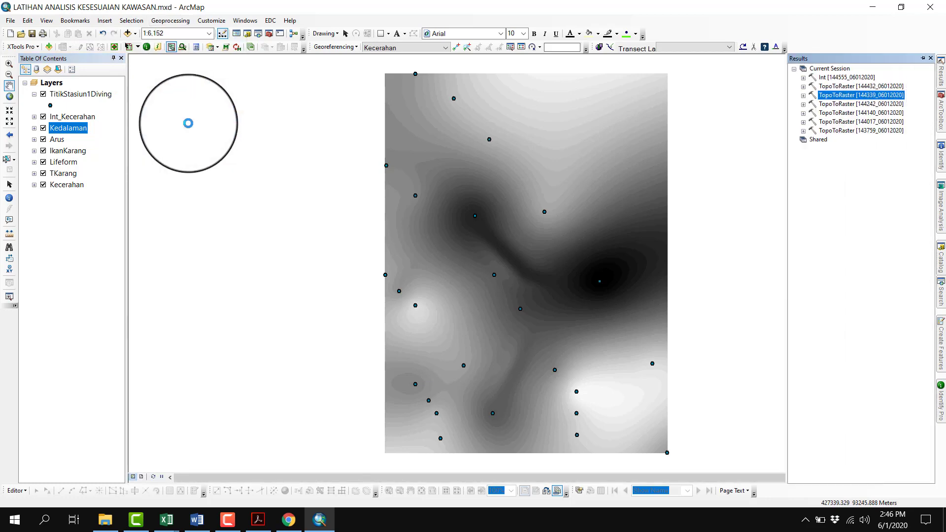
pyautogui.rightClick(844, 79)
pyautogui.press('Escape')
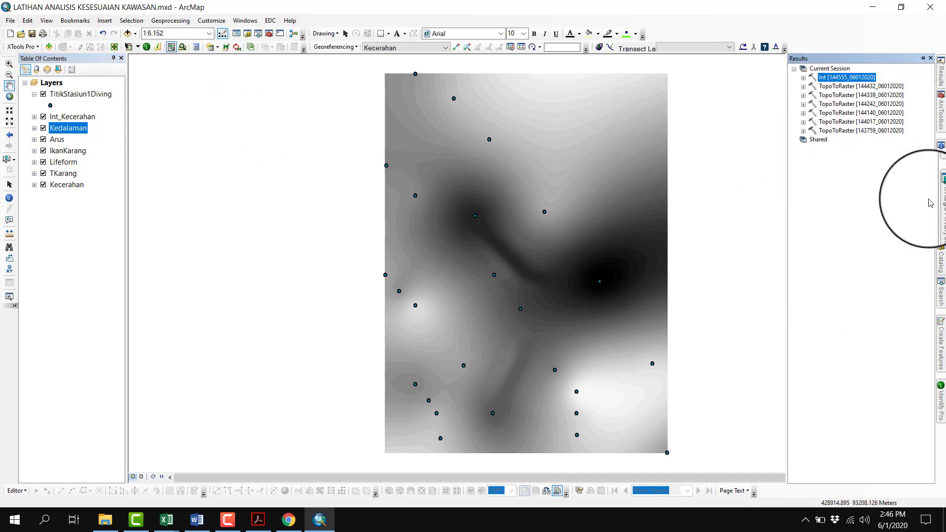
pyautogui.click(941, 114)
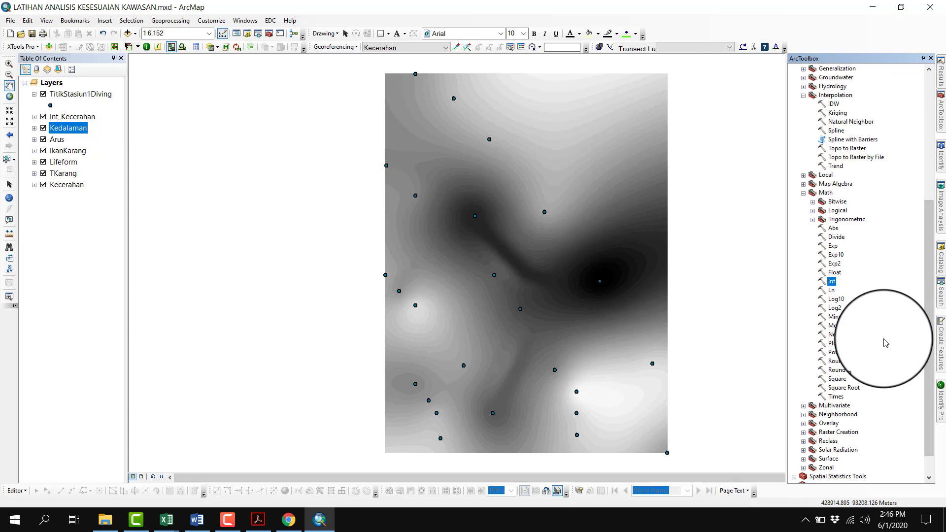
pyautogui.doubleClick(832, 282)
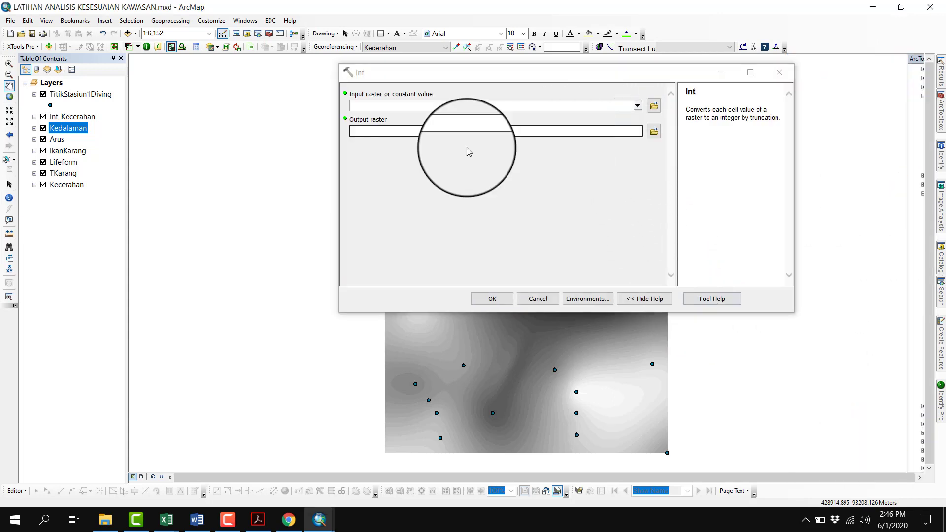
pyautogui.click(782, 72)
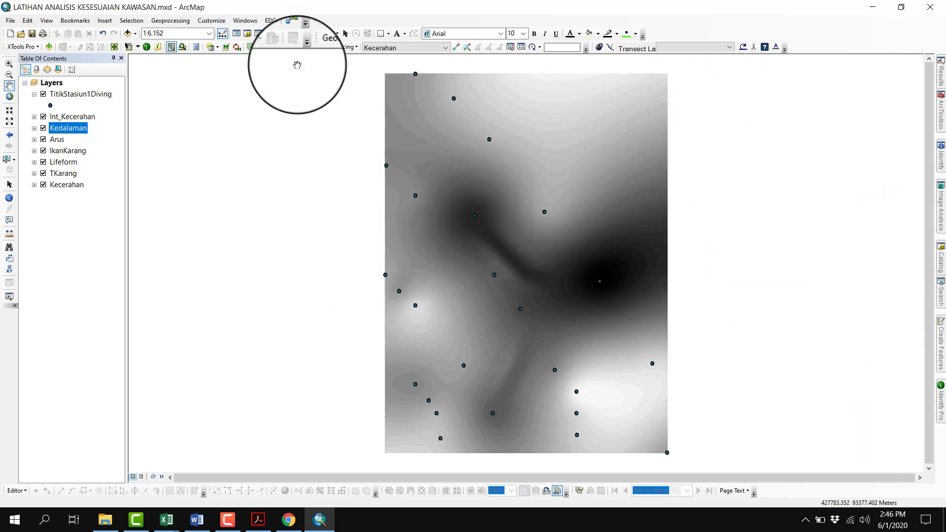
# Reopen the Kecerahan Int run from the geoprocessing results and run it on TKarang with the output raster Int_TKarang in New File Geodatabase.gdb
pyautogui.click(172, 21)
pyautogui.click(173, 130)
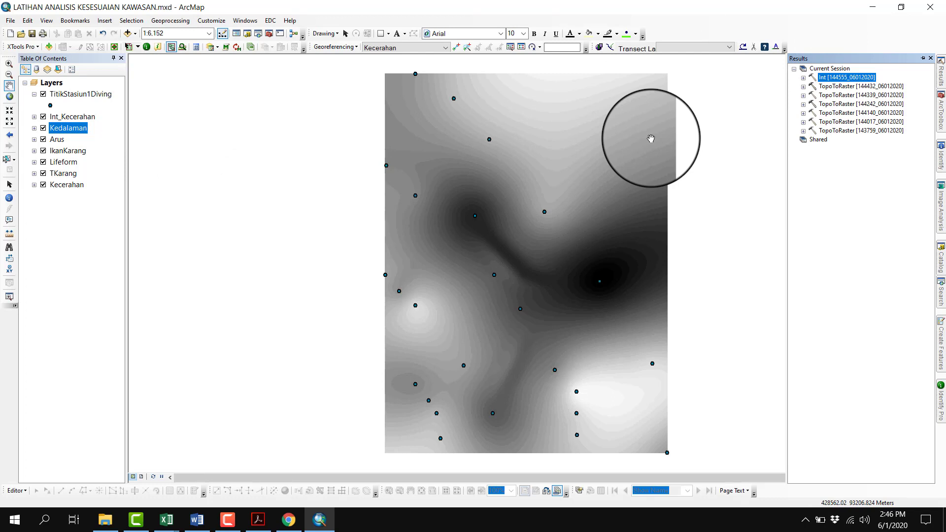
pyautogui.rightClick(870, 79)
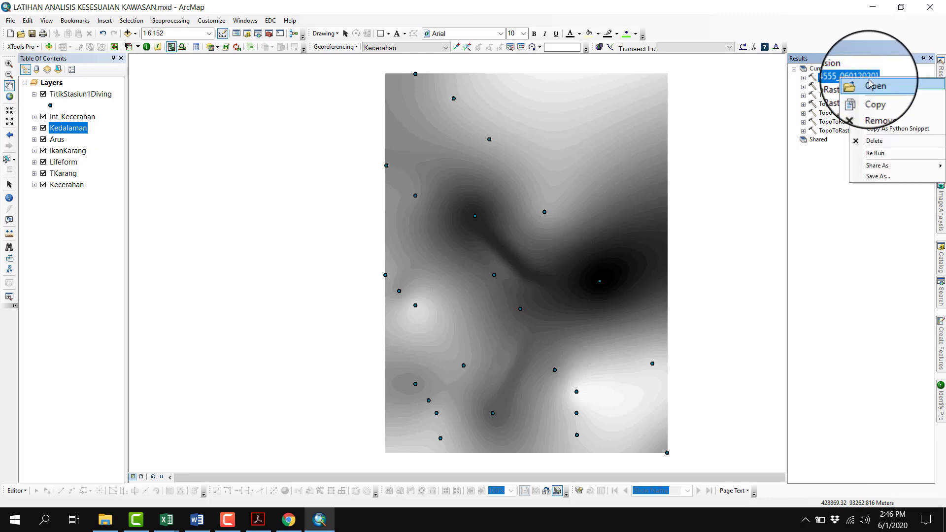
pyautogui.click(871, 86)
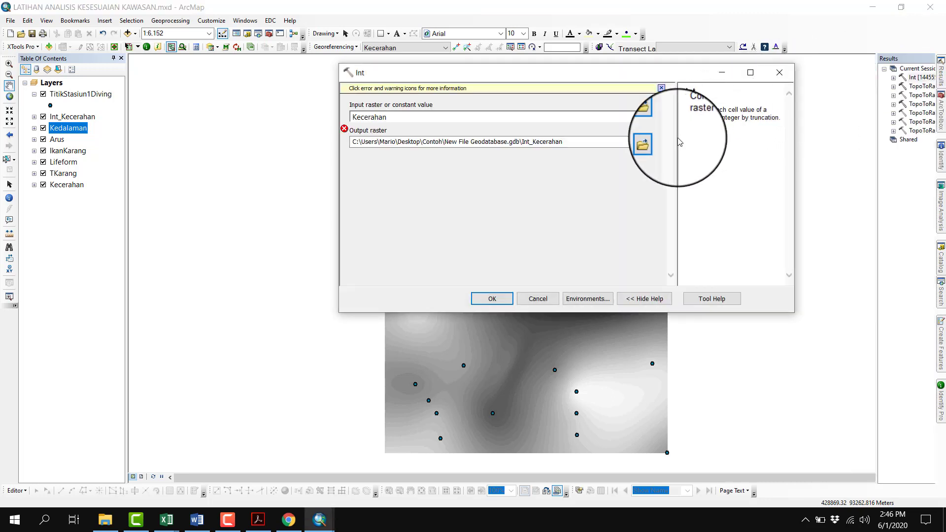
pyautogui.click(638, 117)
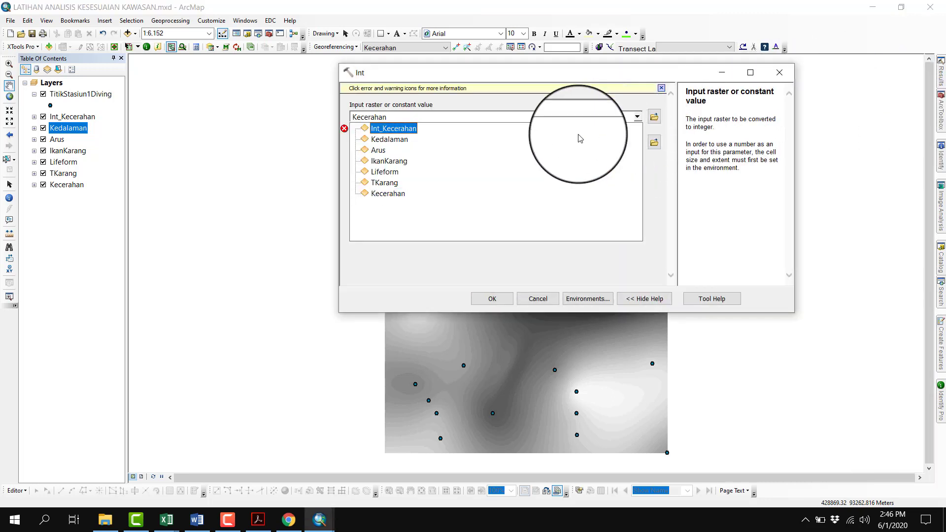
pyautogui.click(394, 181)
pyautogui.click(535, 142)
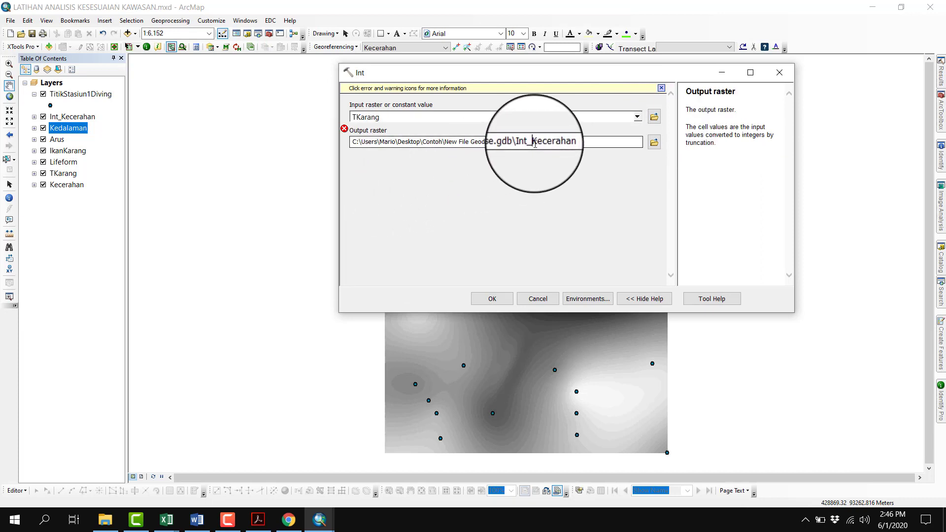
pyautogui.moveTo(535, 143); pyautogui.dragTo(570, 142)
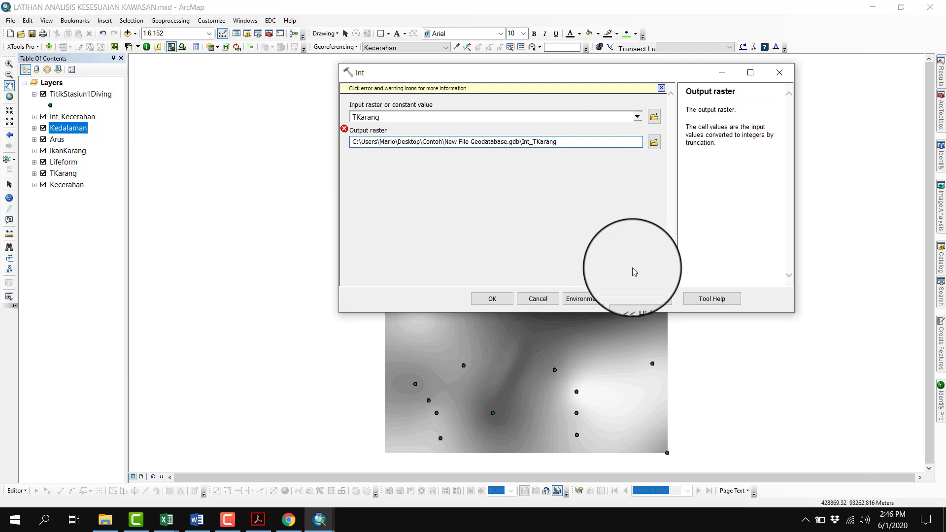
pyautogui.click(599, 233)
pyautogui.click(505, 299)
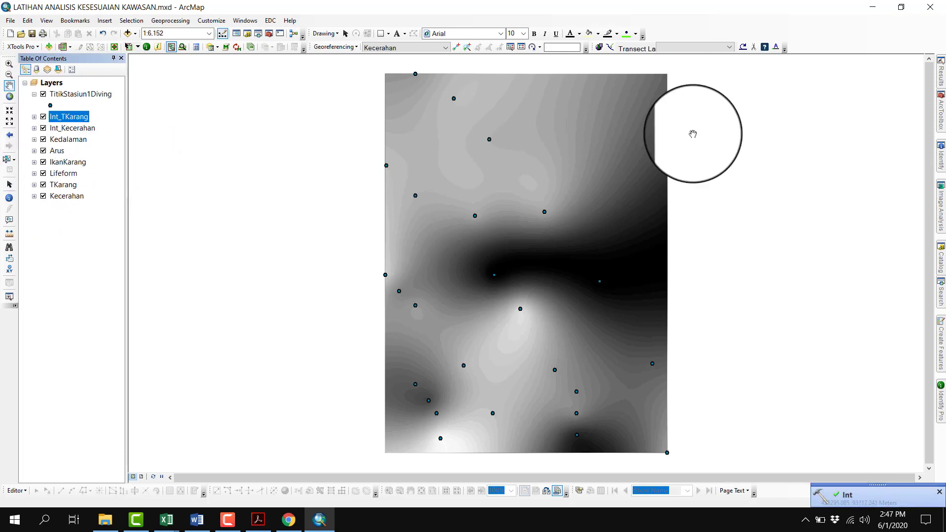
# Reuse the latest Int run from the results to convert Lifeform into the output raster Int_Lifeform, and collapse the new layer's legend
pyautogui.click(941, 77)
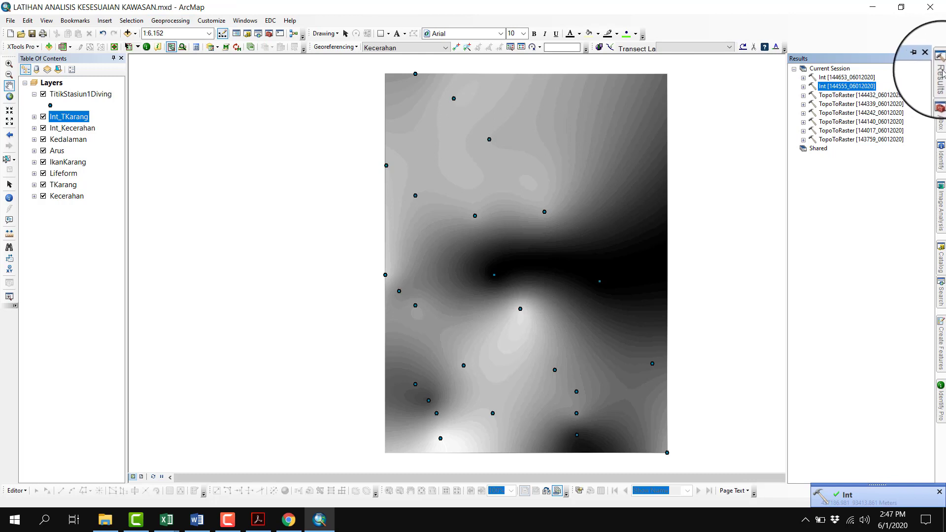
pyautogui.click(170, 20)
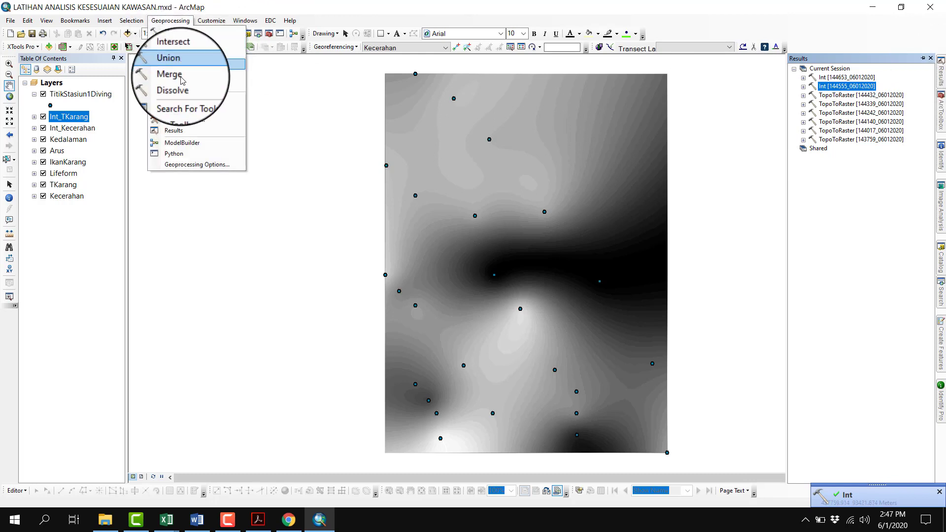
pyautogui.click(174, 130)
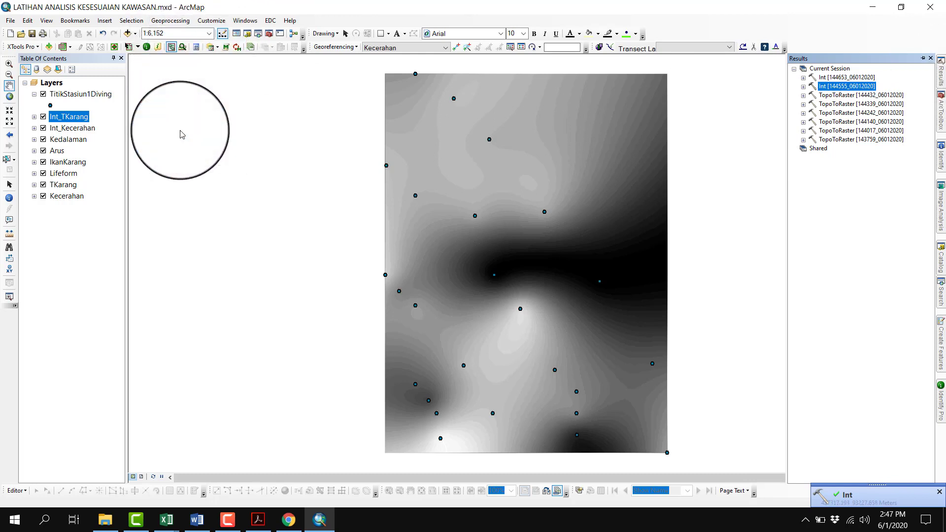
pyautogui.click(858, 77)
pyautogui.rightClick(858, 76)
pyautogui.click(870, 80)
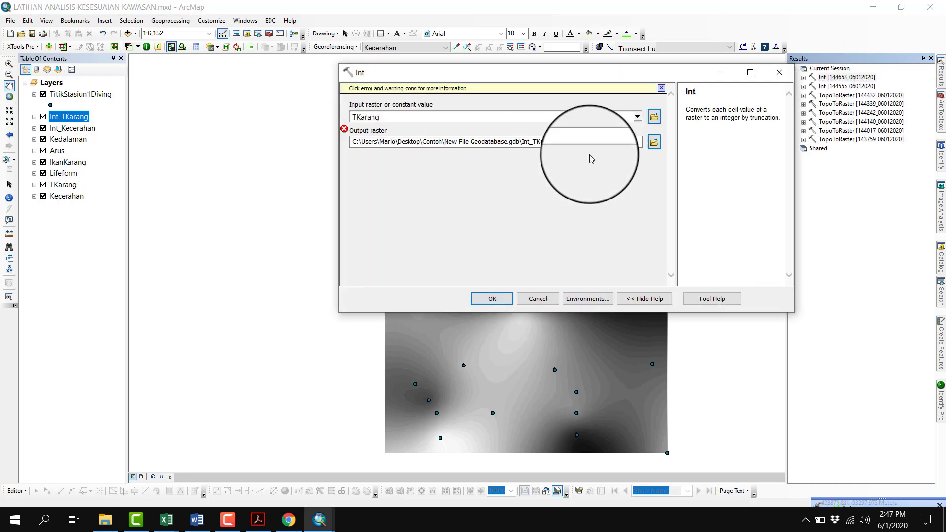
pyautogui.click(637, 117)
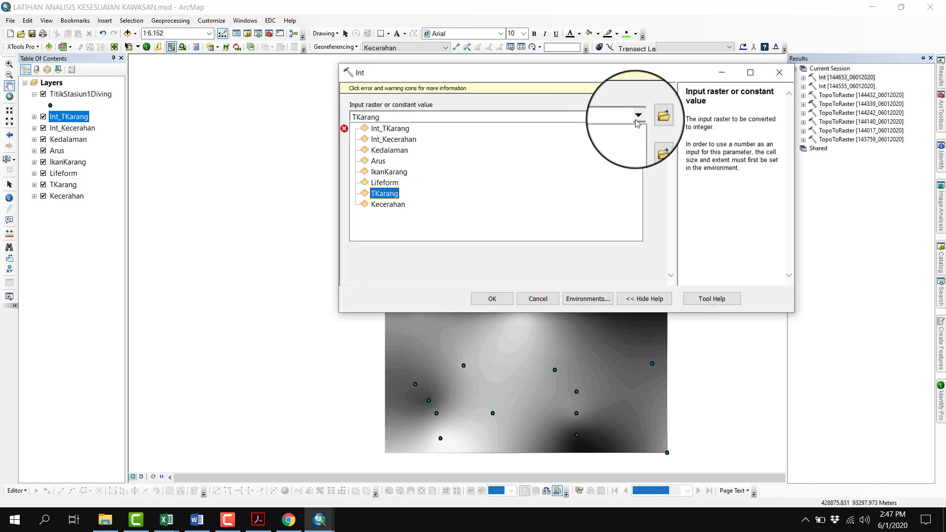
pyautogui.click(390, 185)
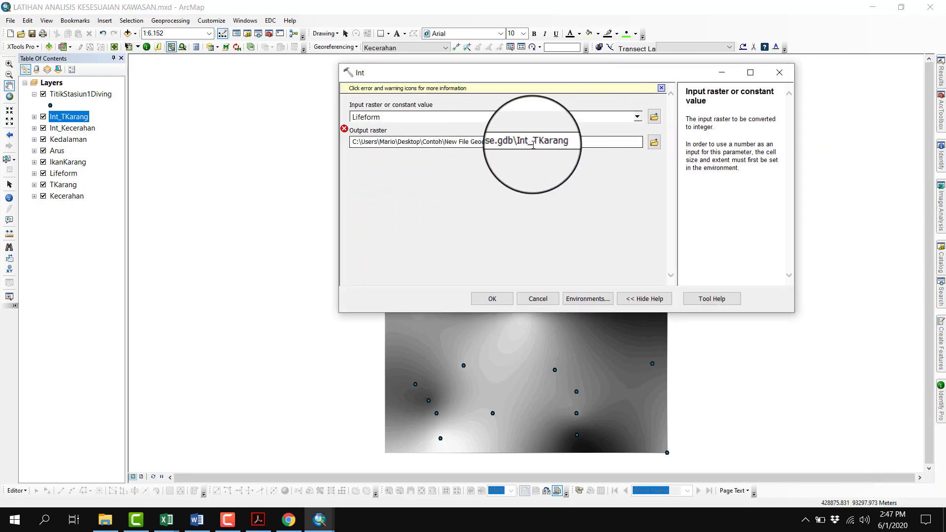
pyautogui.moveTo(533, 146); pyautogui.dragTo(552, 145)
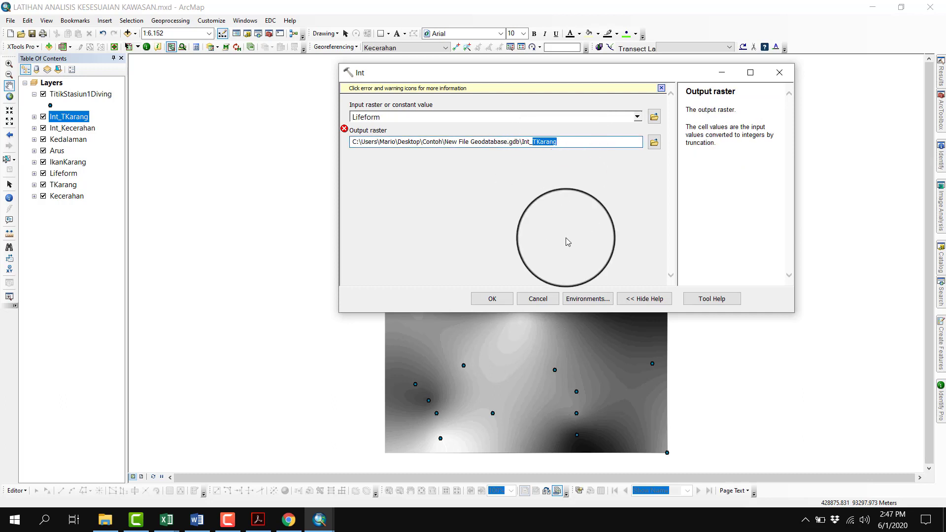
pyautogui.write('Lifeform')
pyautogui.click(490, 300)
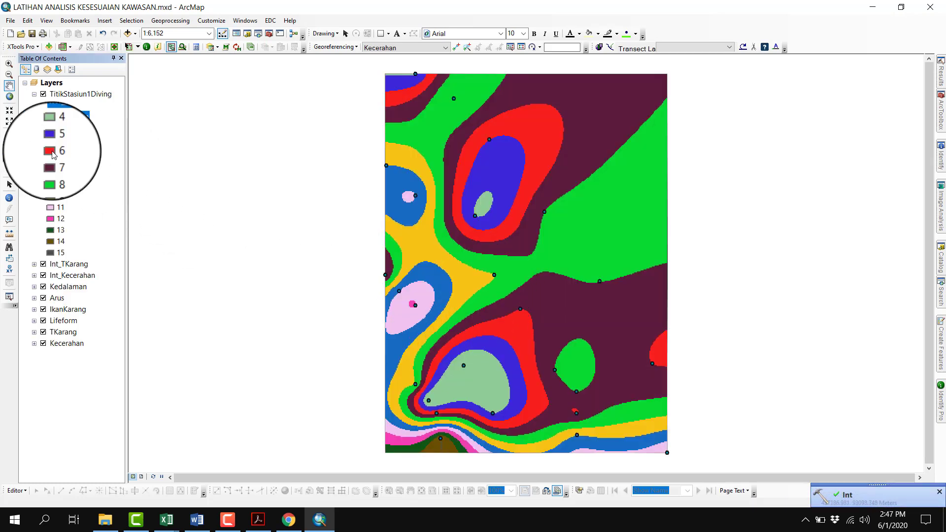
pyautogui.click(34, 118)
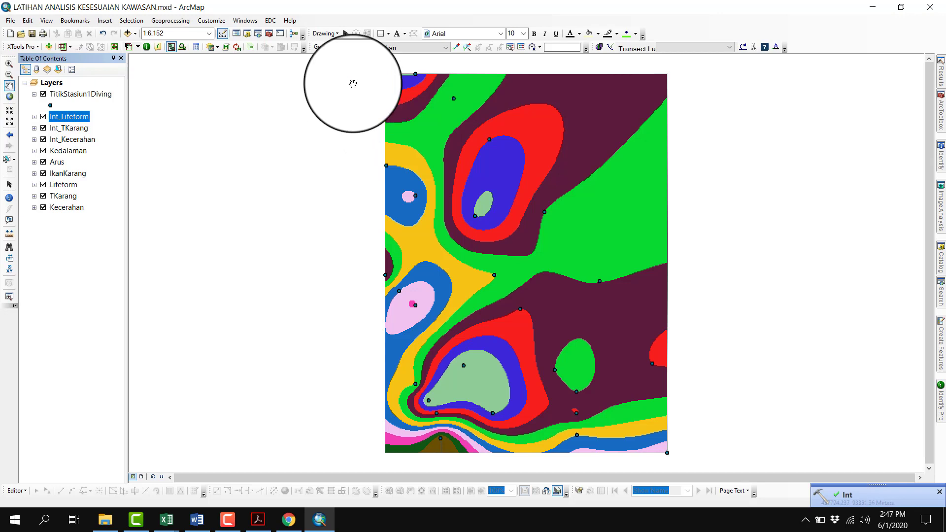
# Reuse the Lifeform Int run from the results to convert IkanKarang into the output raster Int_IkanKarang, and collapse the new layer's legend
pyautogui.click(170, 20)
pyautogui.click(175, 130)
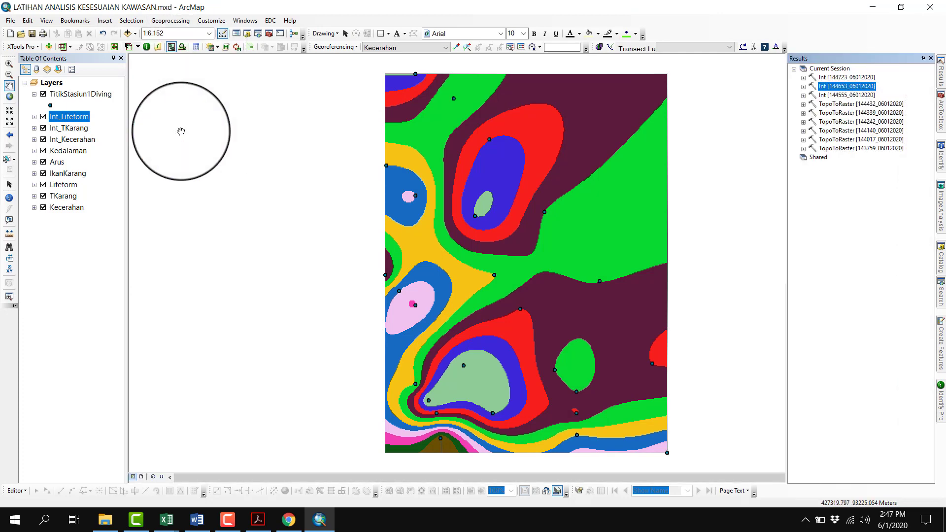
pyautogui.click(847, 77)
pyautogui.rightClick(847, 77)
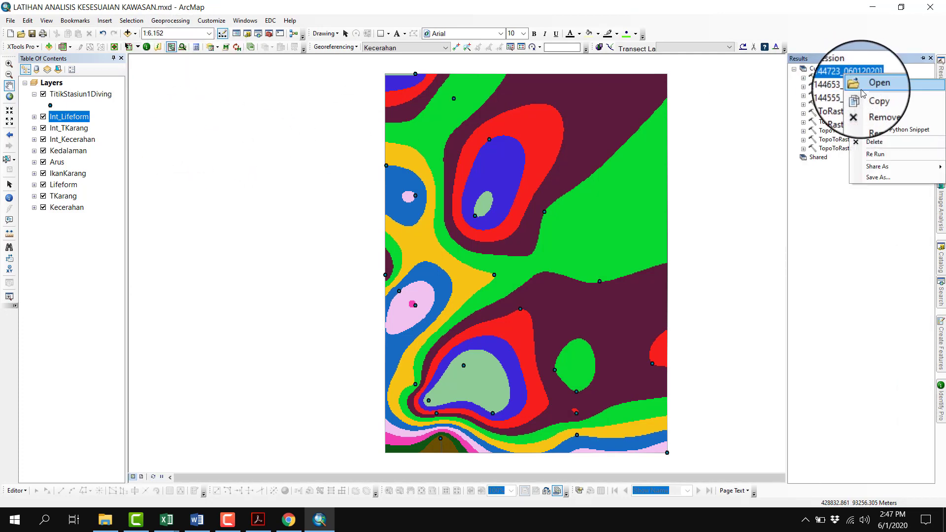
pyautogui.click(862, 82)
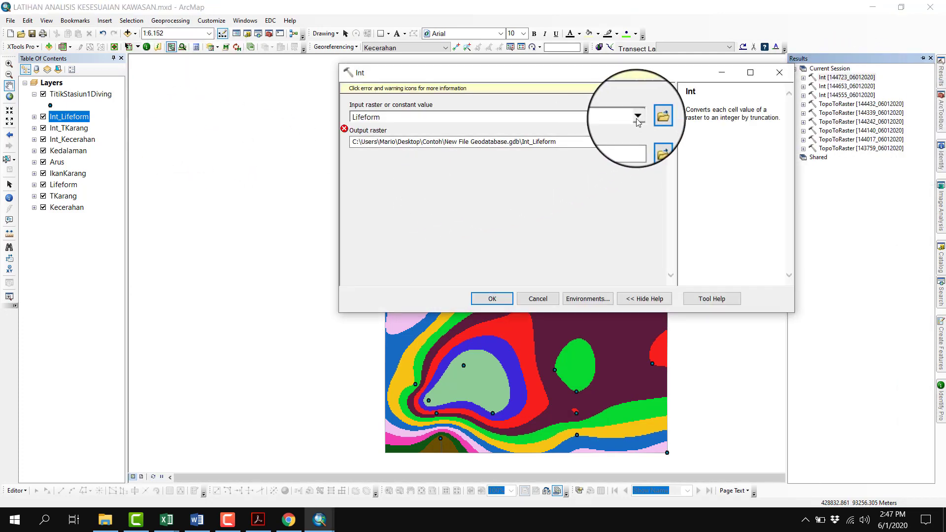
pyautogui.click(637, 117)
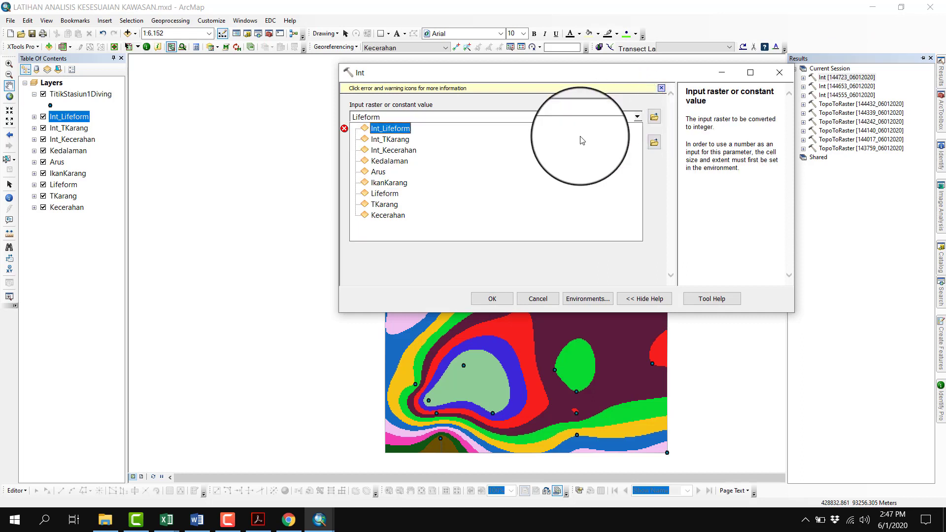
pyautogui.click(394, 185)
pyautogui.moveTo(533, 142); pyautogui.dragTo(567, 142)
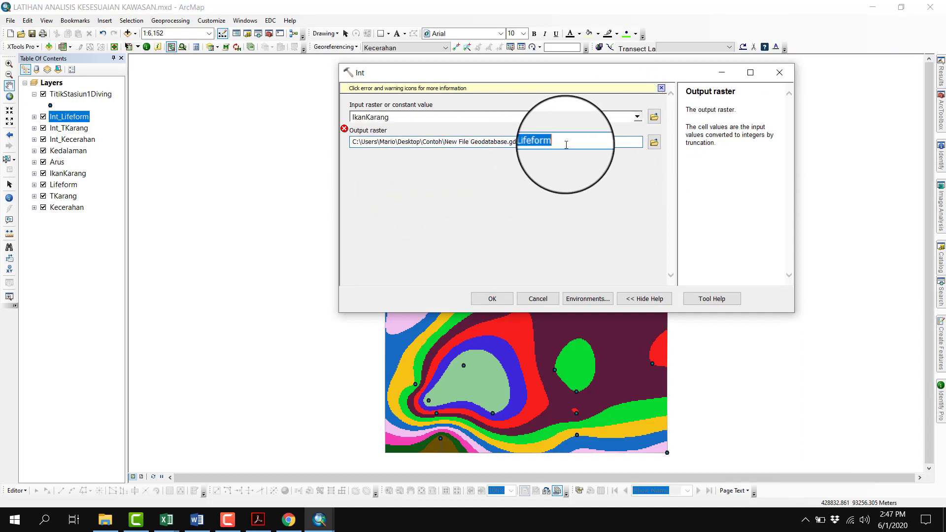
pyautogui.write('IkanKarang')
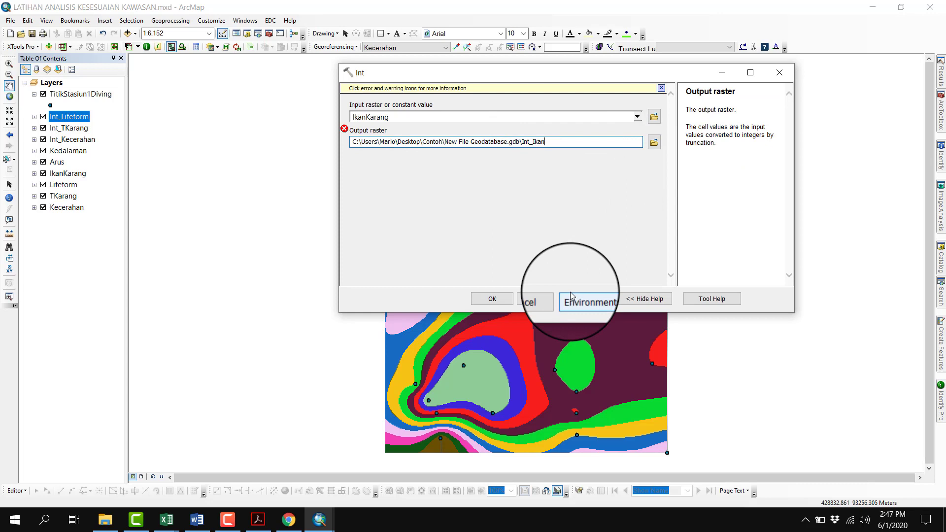
pyautogui.click(504, 304)
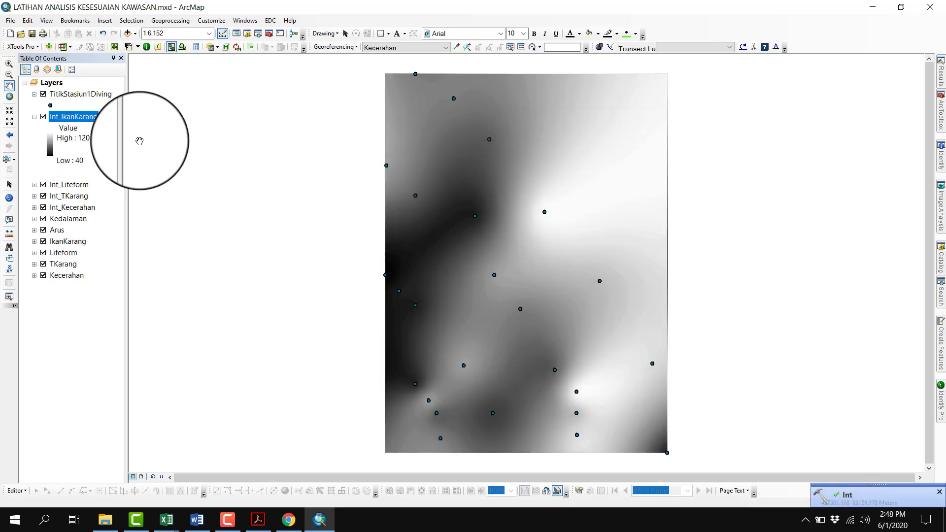
pyautogui.click(34, 117)
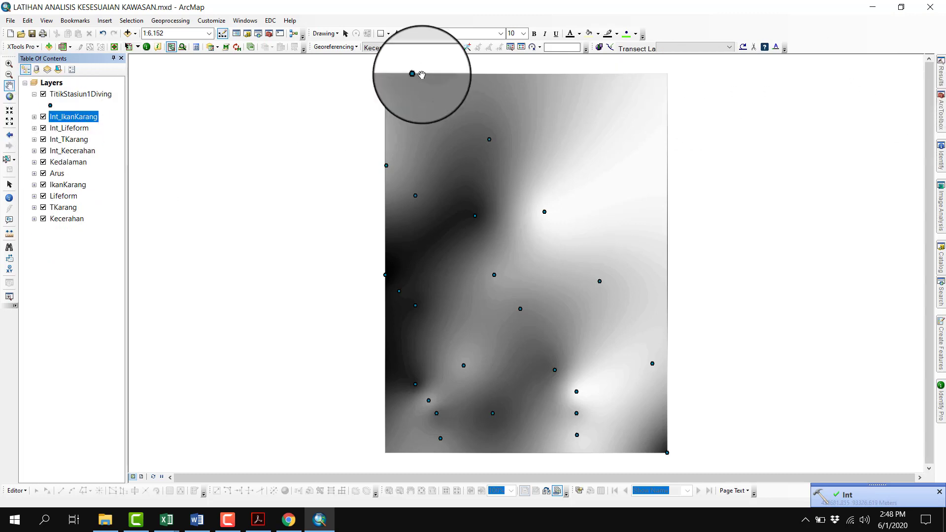
# Reopen the IkanKarang Int run from the results and run it on Arus with the output raster Int_Arus in the same geodatabase
pyautogui.click(170, 21)
pyautogui.click(187, 135)
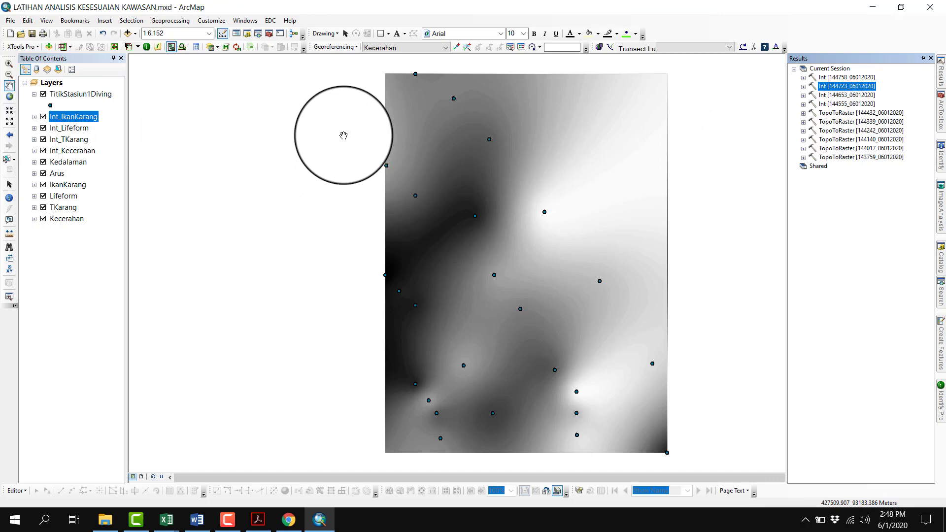
pyautogui.rightClick(847, 77)
pyautogui.click(860, 83)
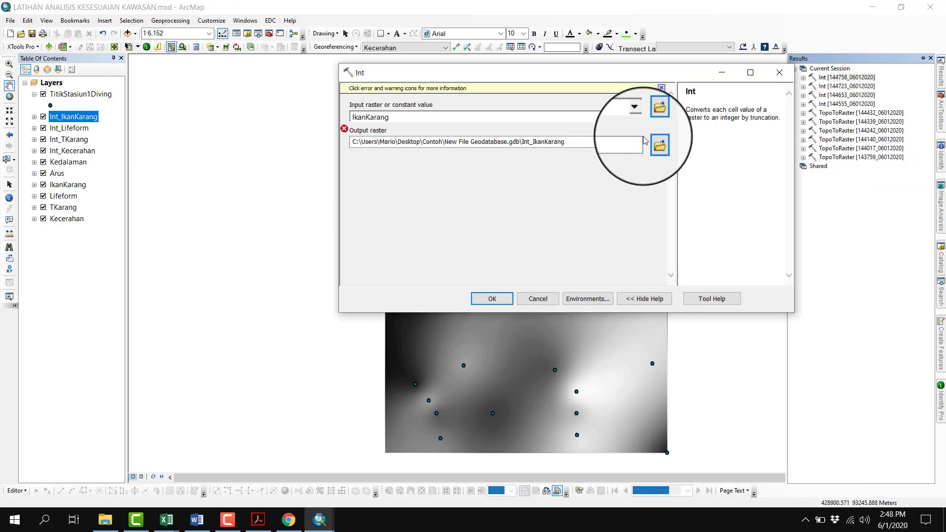
pyautogui.click(637, 117)
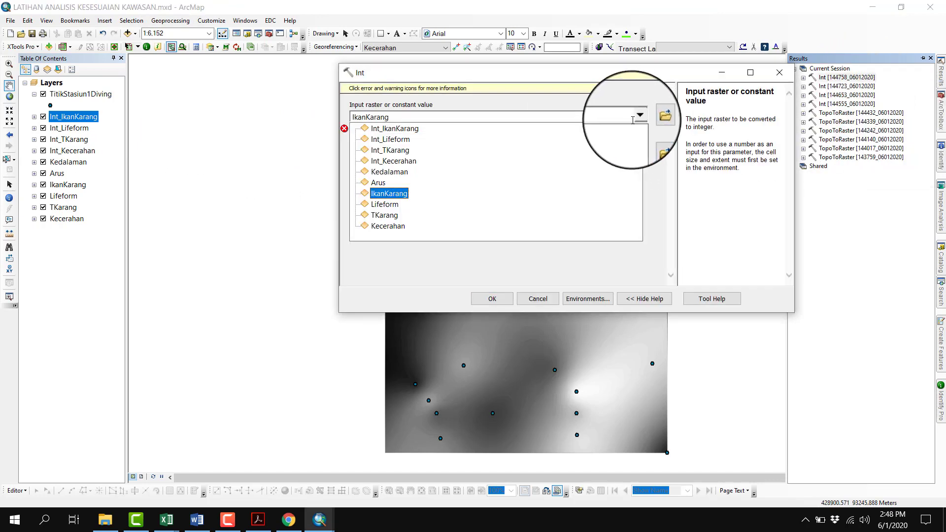
pyautogui.click(380, 187)
pyautogui.moveTo(534, 145); pyautogui.dragTo(570, 141)
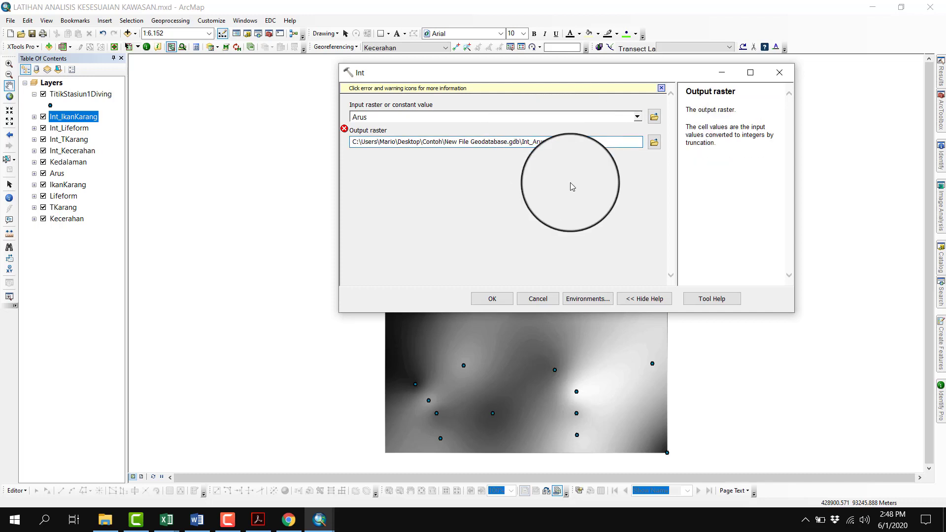
pyautogui.click(492, 299)
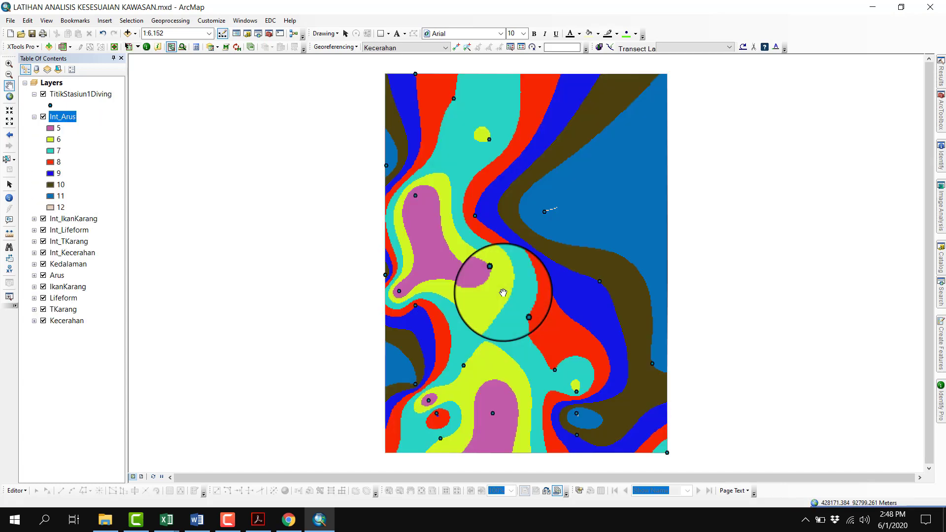
# Reopen the Arus Int run from the results, convert Kedalaman into the output raster Int_Kedalaman, and collapse the Int_Arus and Int_Kedalaman legends
pyautogui.click(941, 74)
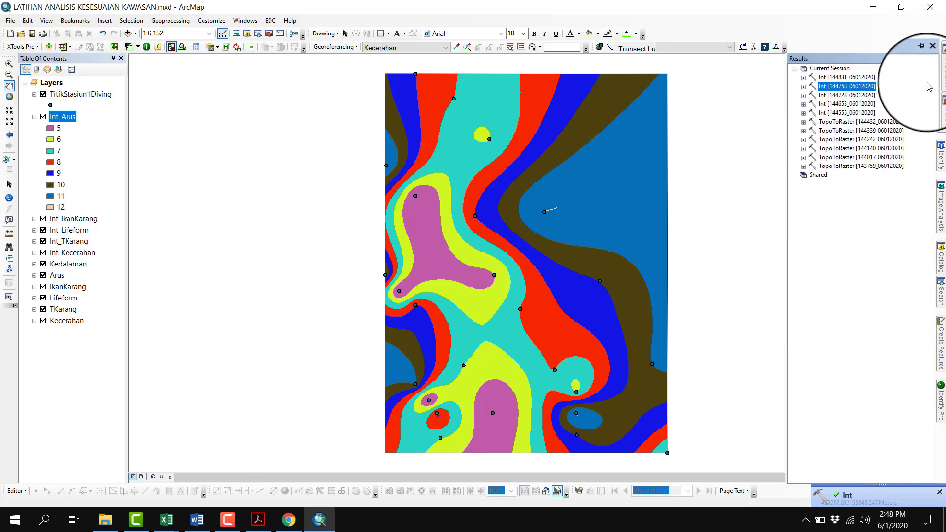
pyautogui.click(854, 88)
pyautogui.rightClick(850, 78)
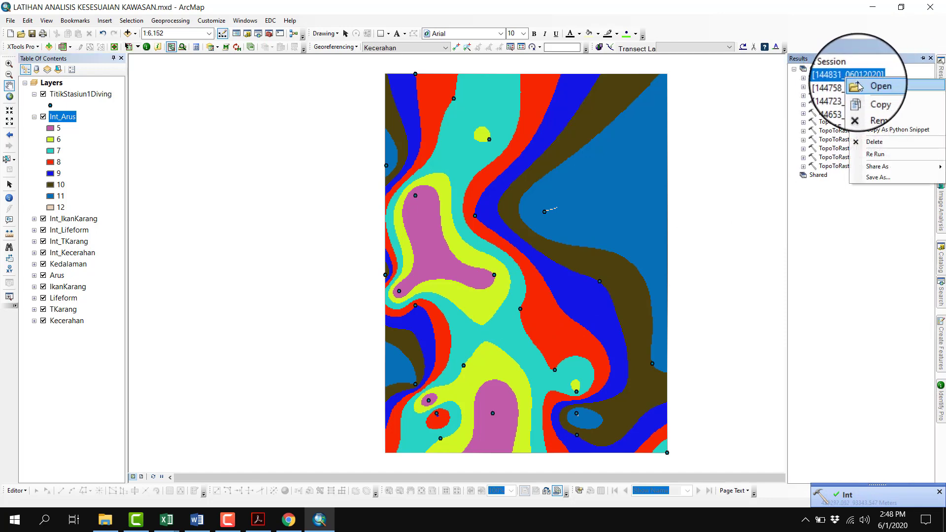
pyautogui.click(859, 83)
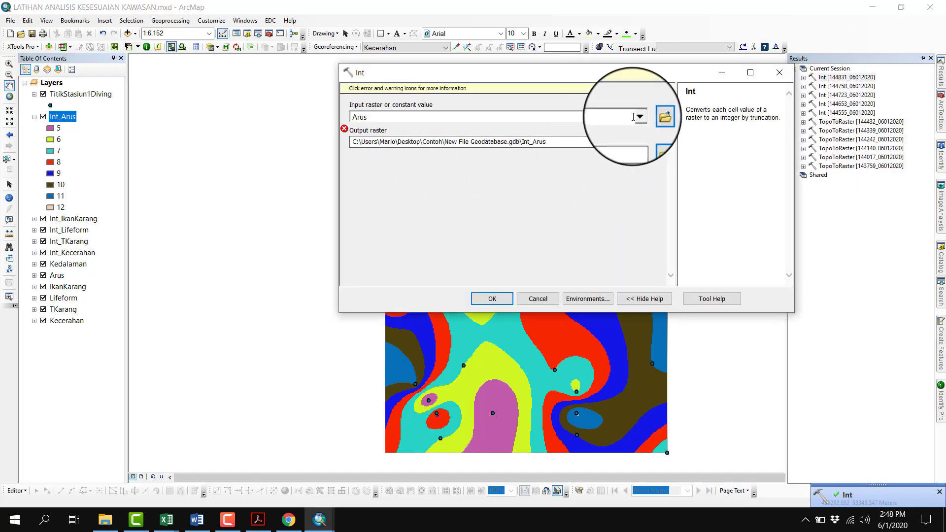
pyautogui.click(639, 117)
pyautogui.click(389, 182)
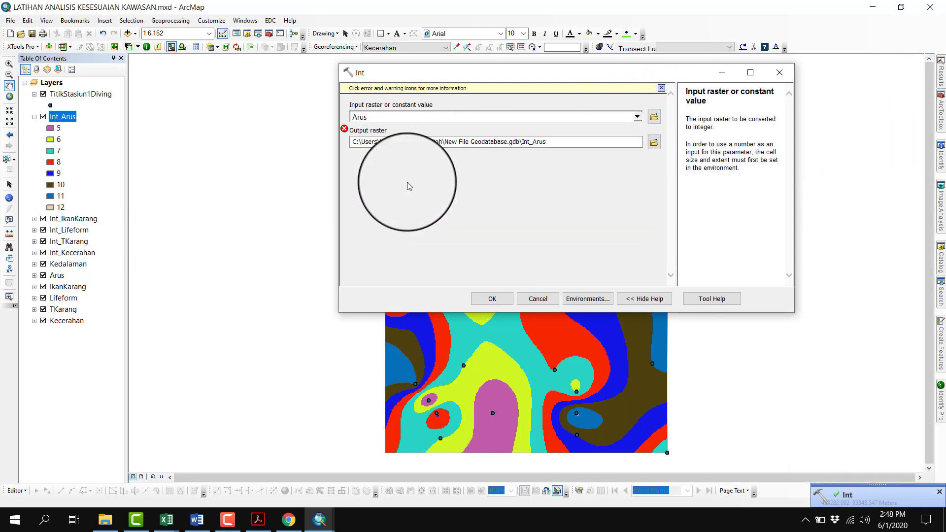
pyautogui.moveTo(533, 142); pyautogui.dragTo(559, 142)
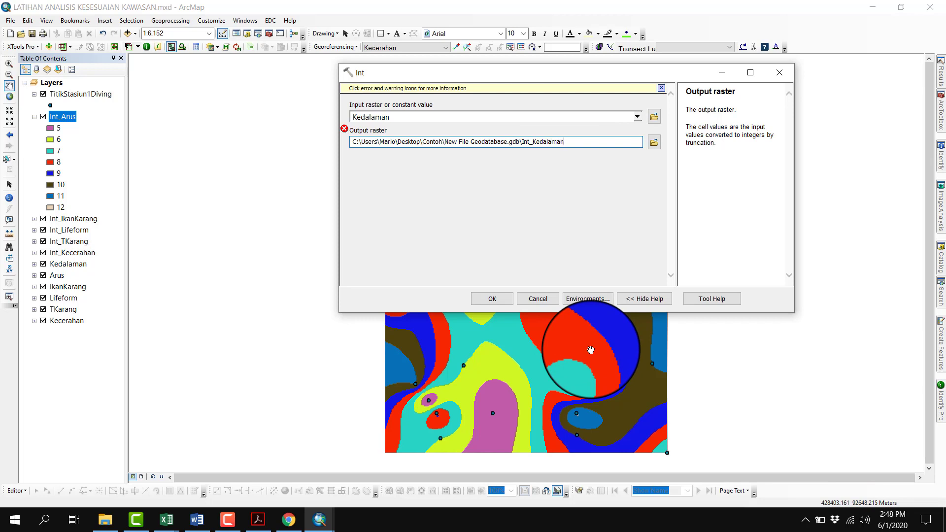
pyautogui.click(492, 296)
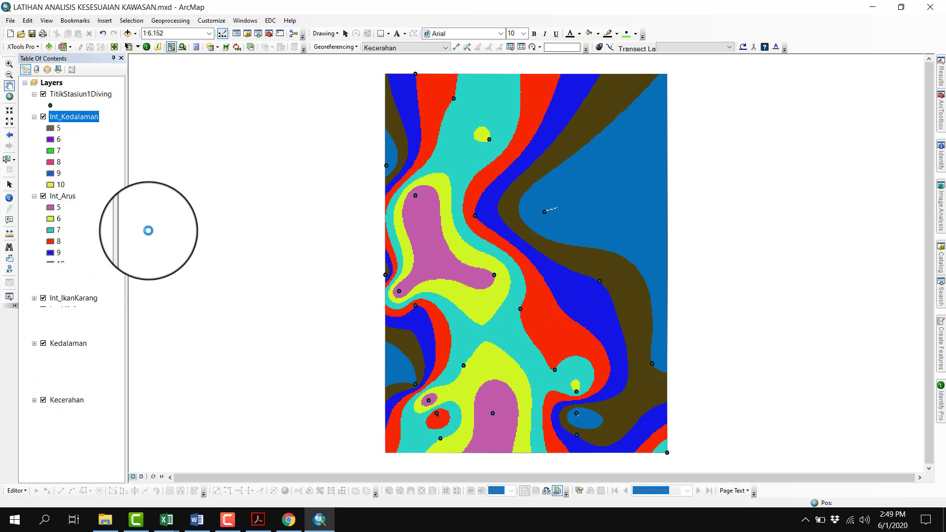
pyautogui.click(34, 197)
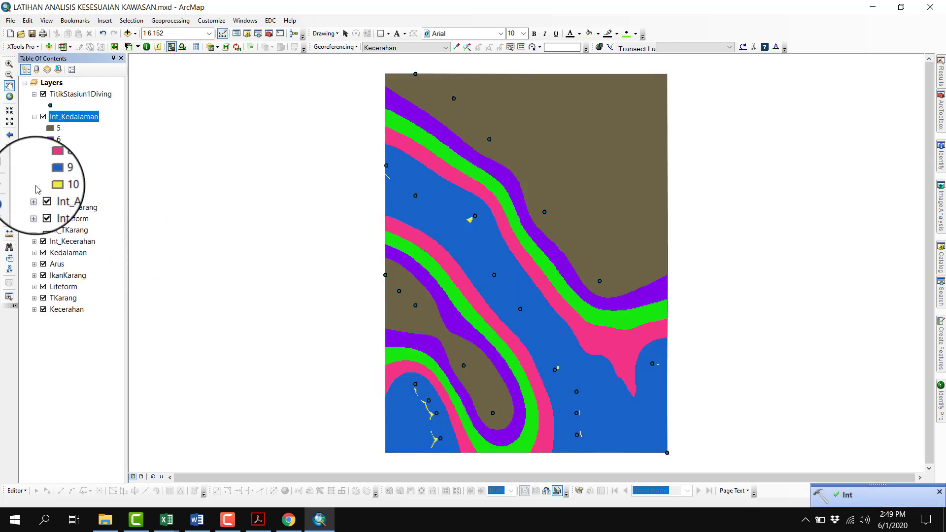
pyautogui.click(34, 117)
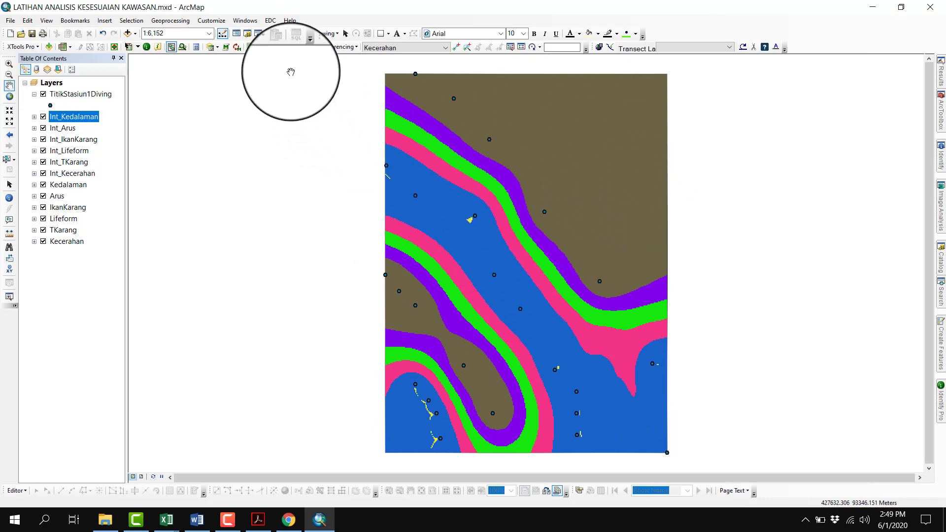
# Open the Raster to Polygon tool from the From Raster toolset of the Conversion Tools
pyautogui.click(269, 33)
pyautogui.moveTo(878, 236); pyautogui.dragTo(787, 237)
pyautogui.scroll(8, 803, 232)
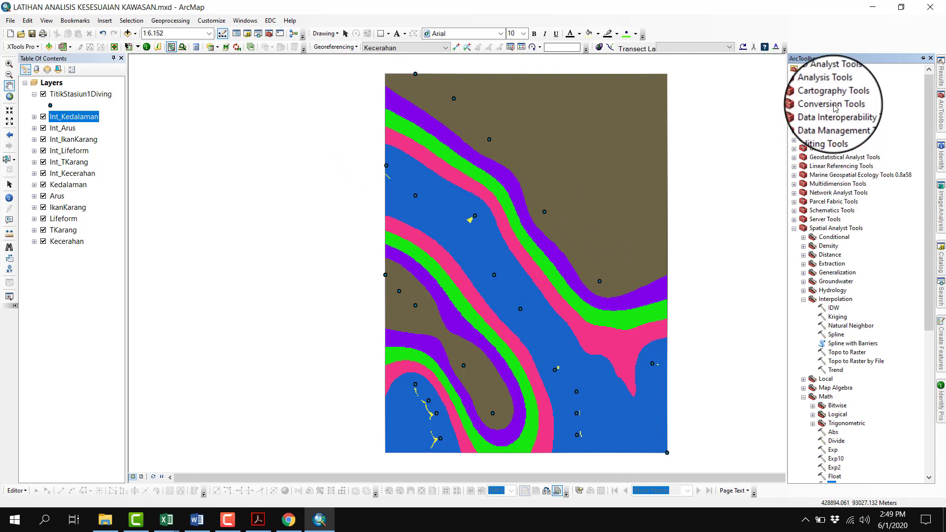
pyautogui.click(832, 104)
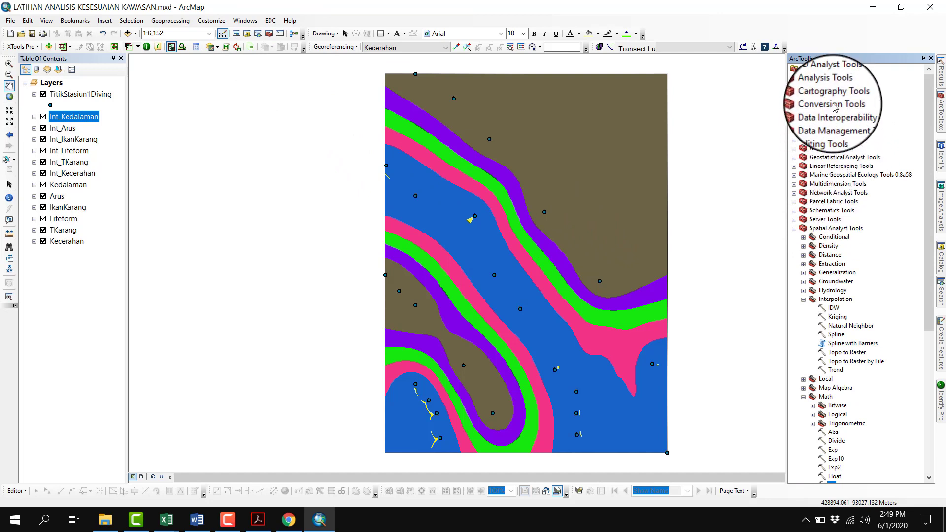
pyautogui.click(795, 104)
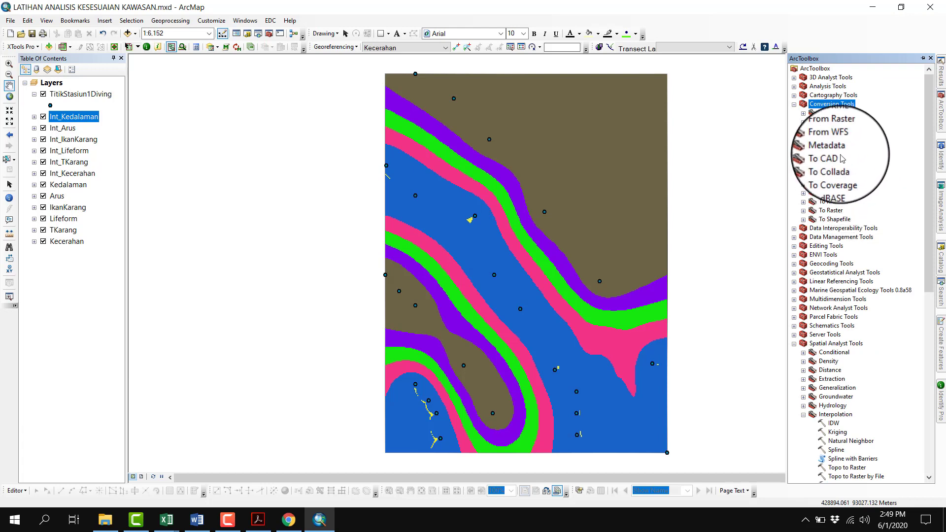
pyautogui.click(830, 121)
pyautogui.click(841, 131)
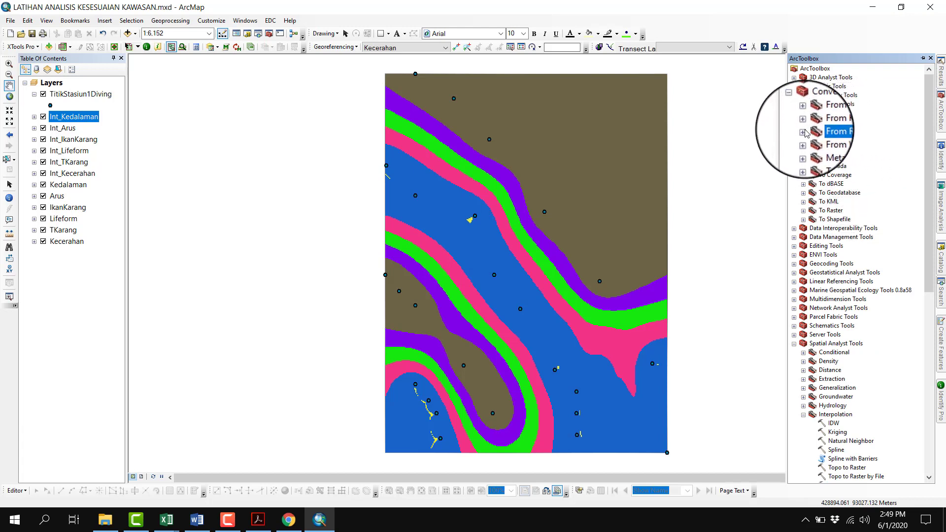
pyautogui.click(804, 131)
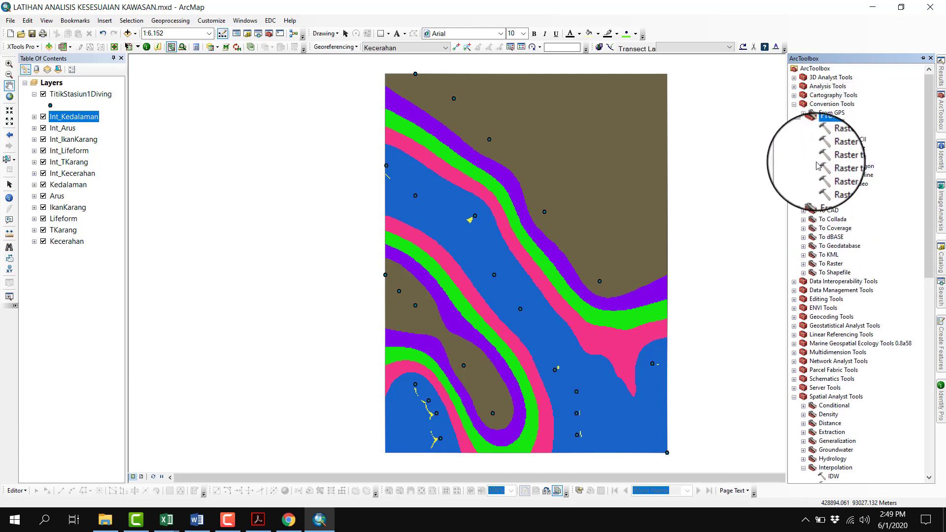
pyautogui.doubleClick(858, 169)
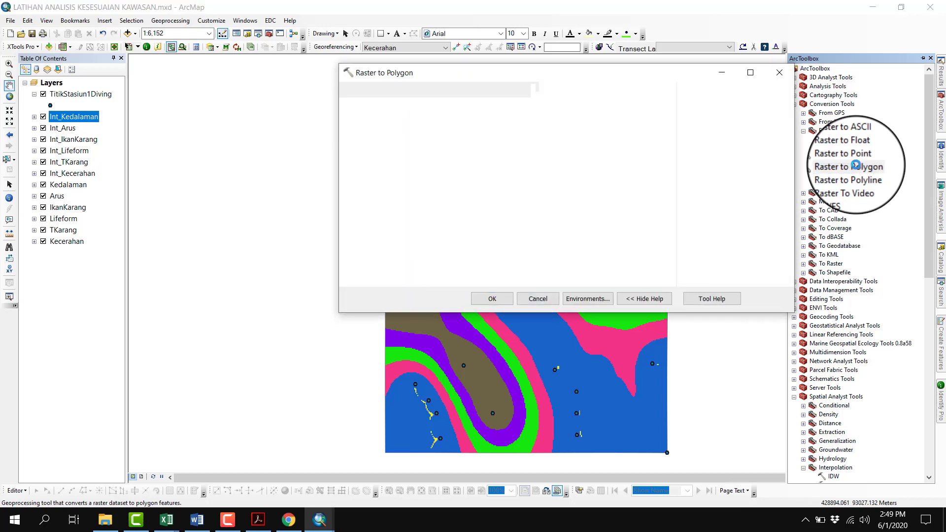
# Convert Int_Kecerahan to polygons, saving the output as Vector_Kecerahan in New File Geodatabase.gdb
pyautogui.click(640, 107)
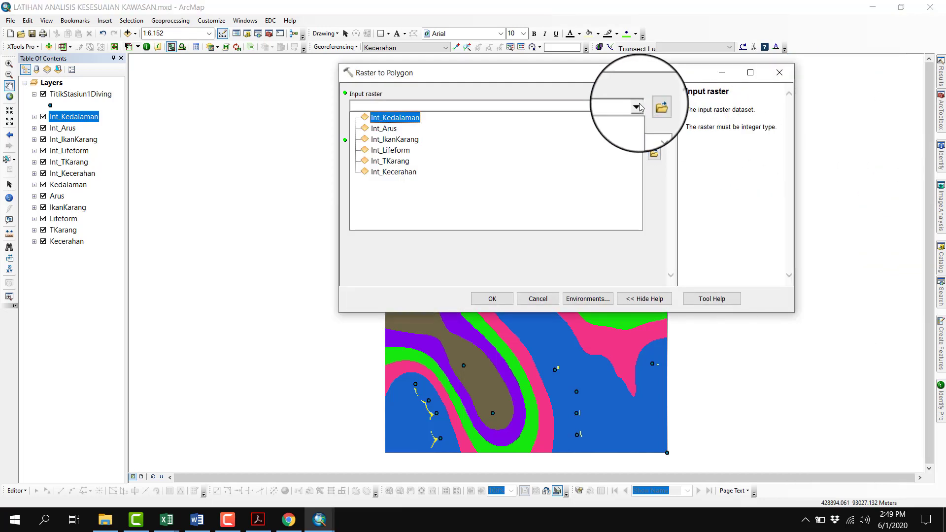
pyautogui.click(393, 171)
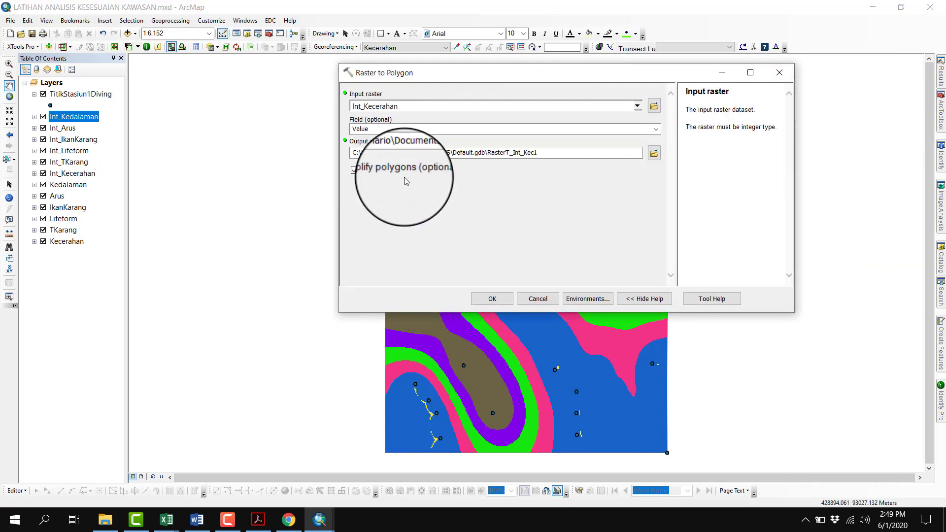
pyautogui.click(659, 148)
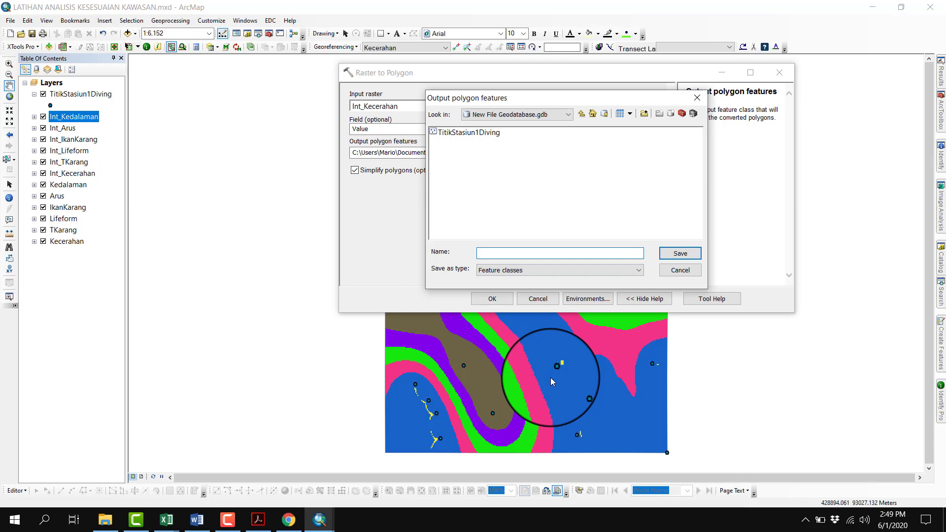
pyautogui.write('Vector_Kecerahan')
pyautogui.click(680, 253)
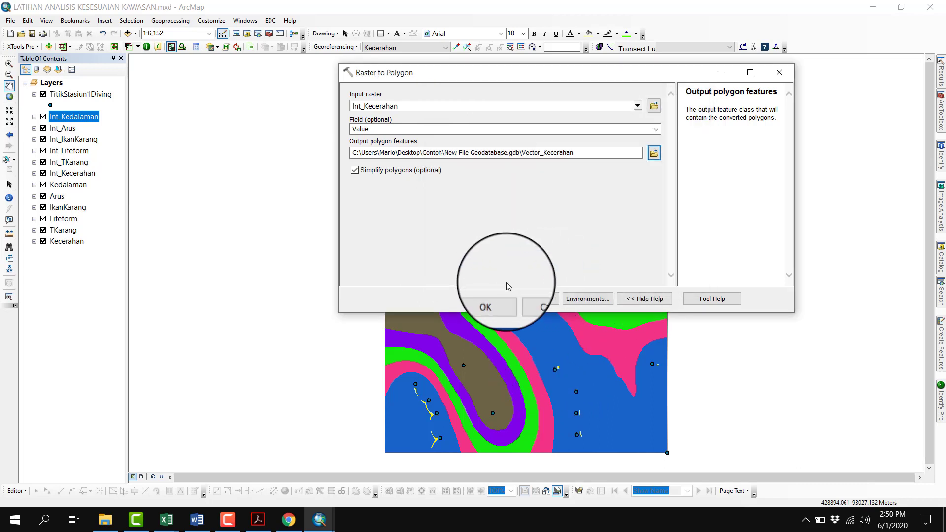
pyautogui.click(504, 302)
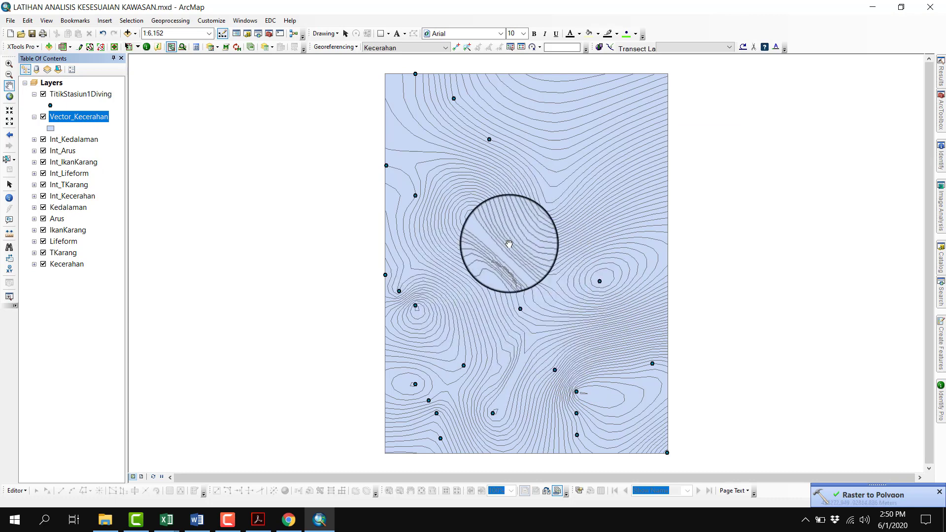
# Reopen the Kecerahan Raster to Polygon run from the geoprocessing results and run it on Int_TKarang with the output Vector_TKarang
pyautogui.click(170, 20)
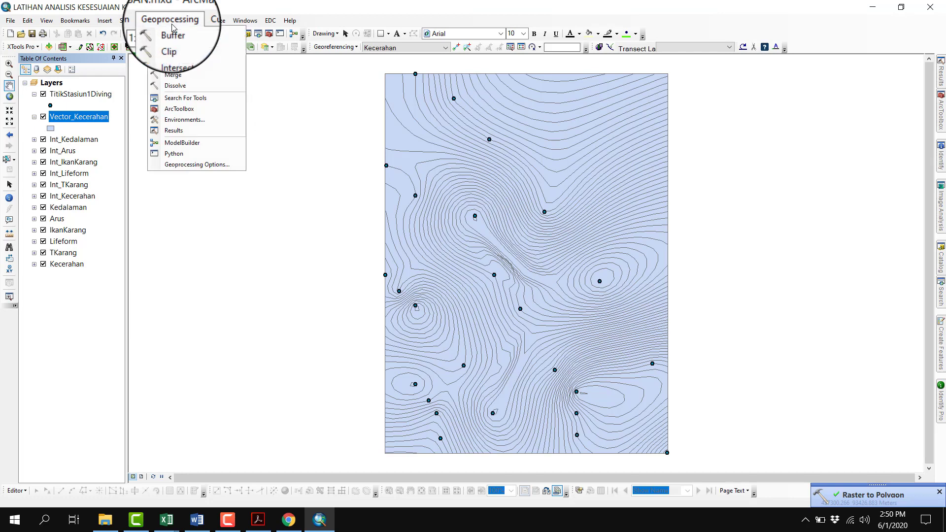
pyautogui.click(192, 130)
pyautogui.click(848, 77)
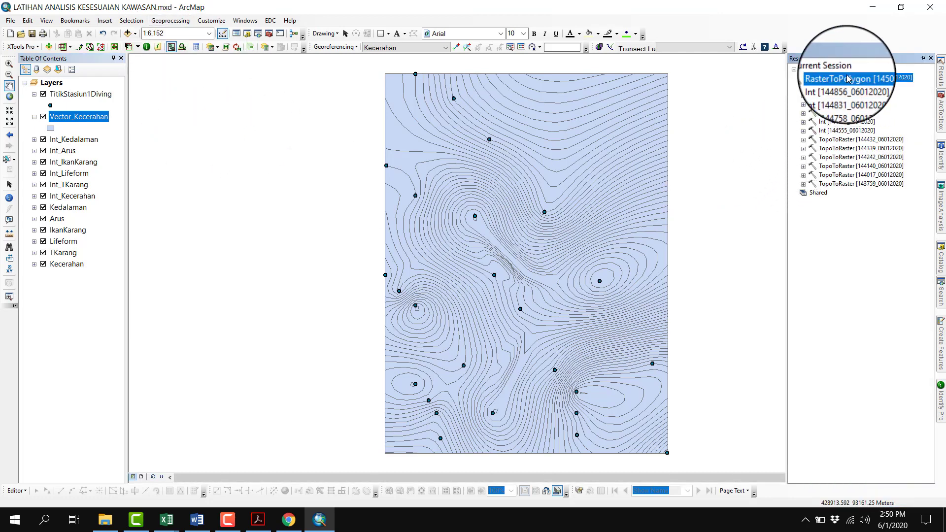
pyautogui.rightClick(850, 77)
pyautogui.click(860, 87)
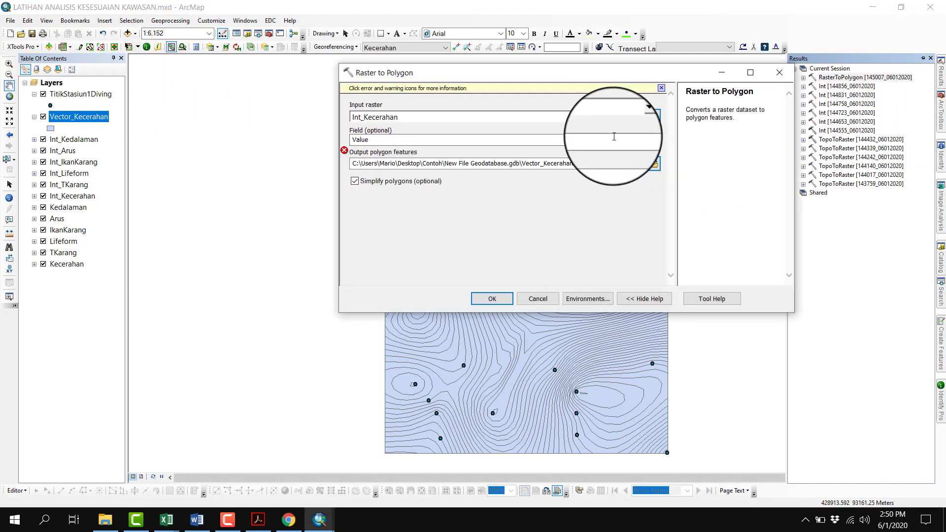
pyautogui.click(639, 117)
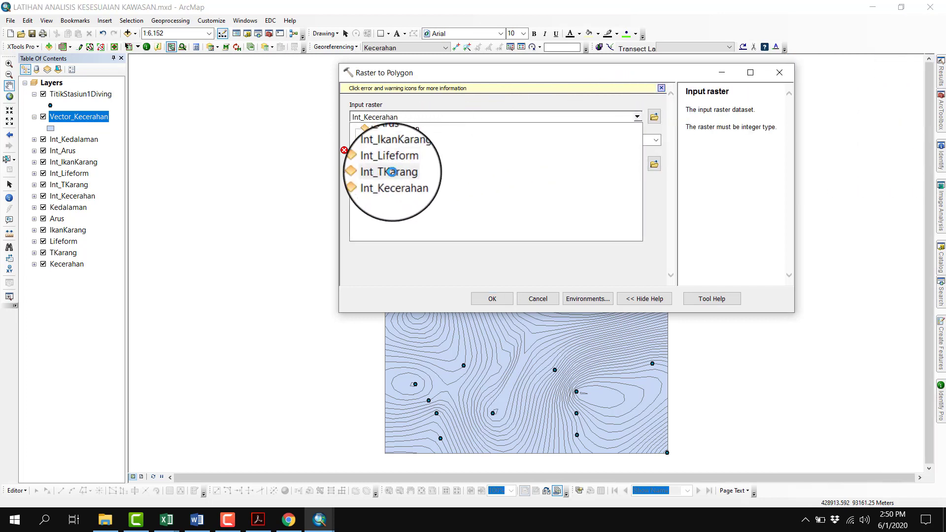
pyautogui.click(389, 172)
pyautogui.doubleClick(554, 164)
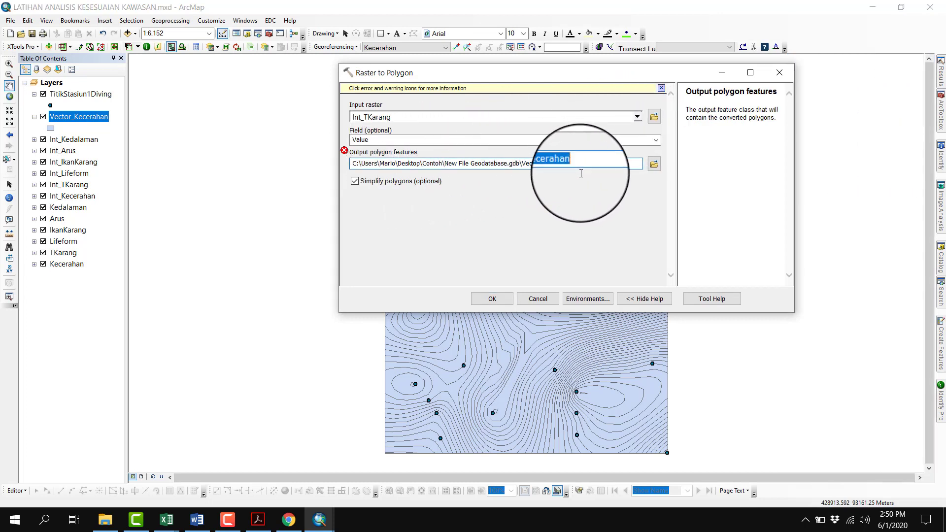
pyautogui.write('TK')
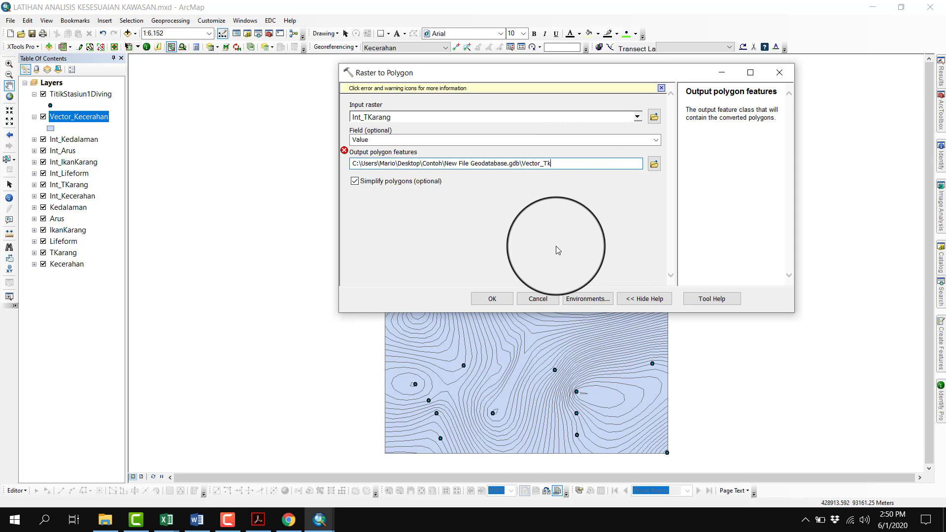
pyautogui.write('arang')
pyautogui.press('Return')
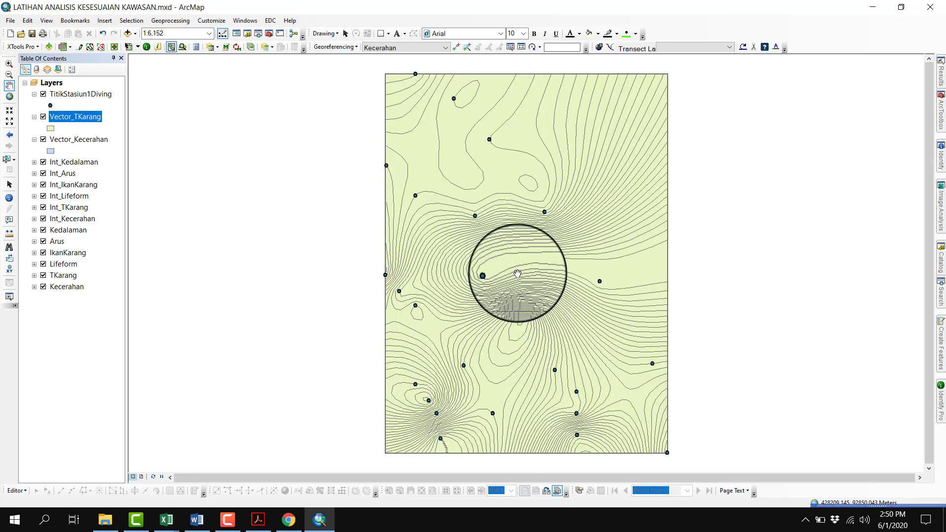
# Reuse the TKarang Raster to Polygon run to convert Int_Lifeform into Vector_Lifeform, and collapse the legends of the vector and station point layers
pyautogui.click(170, 21)
pyautogui.click(183, 131)
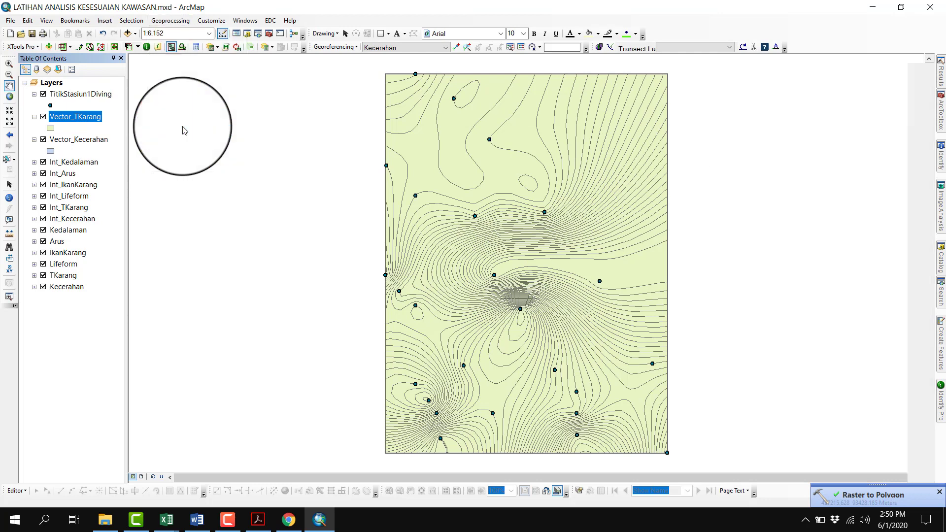
pyautogui.click(34, 35)
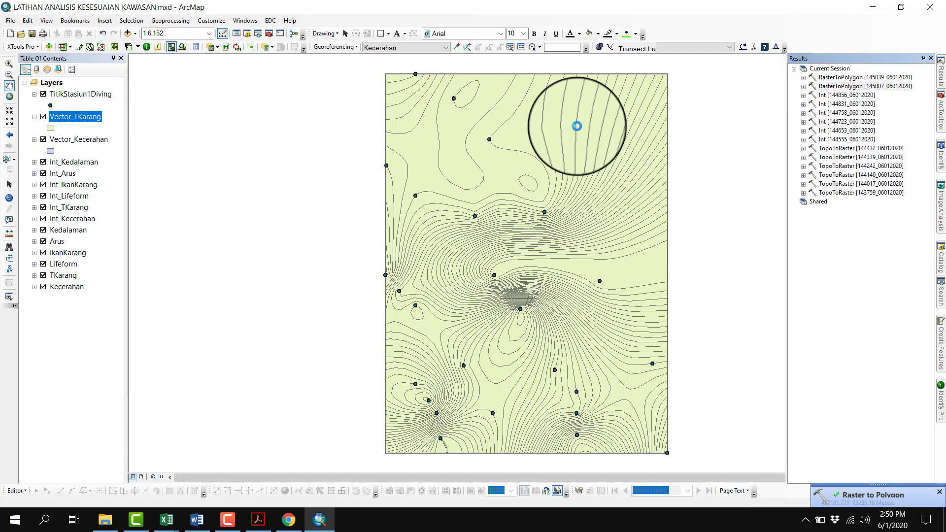
pyautogui.rightClick(855, 86)
pyautogui.click(870, 93)
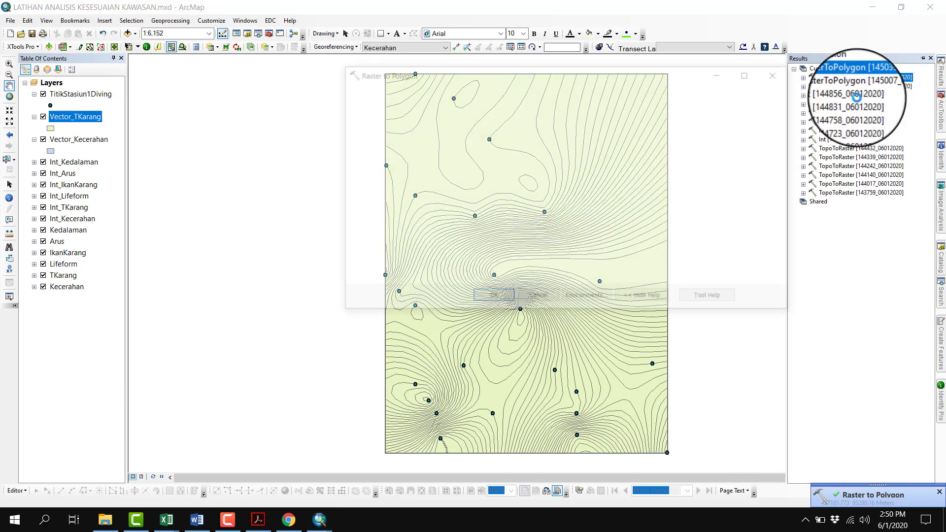
pyautogui.click(637, 117)
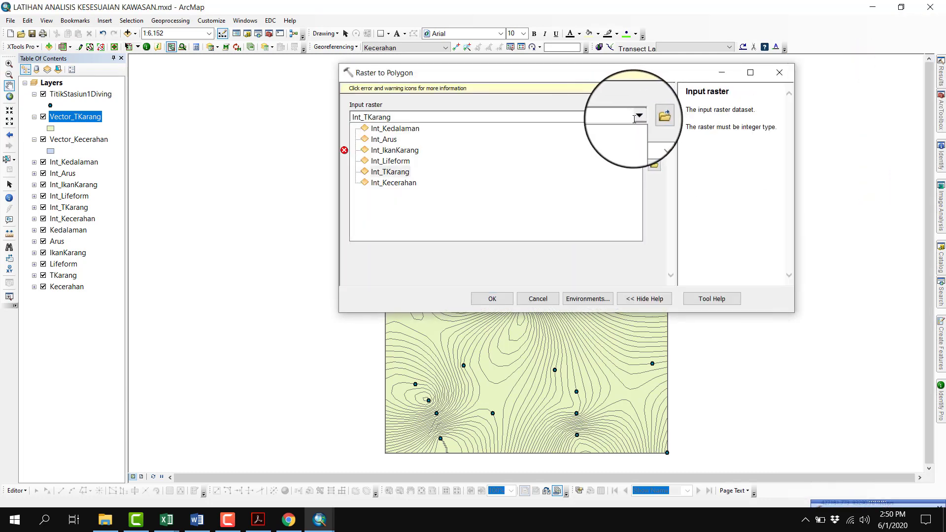
pyautogui.click(405, 161)
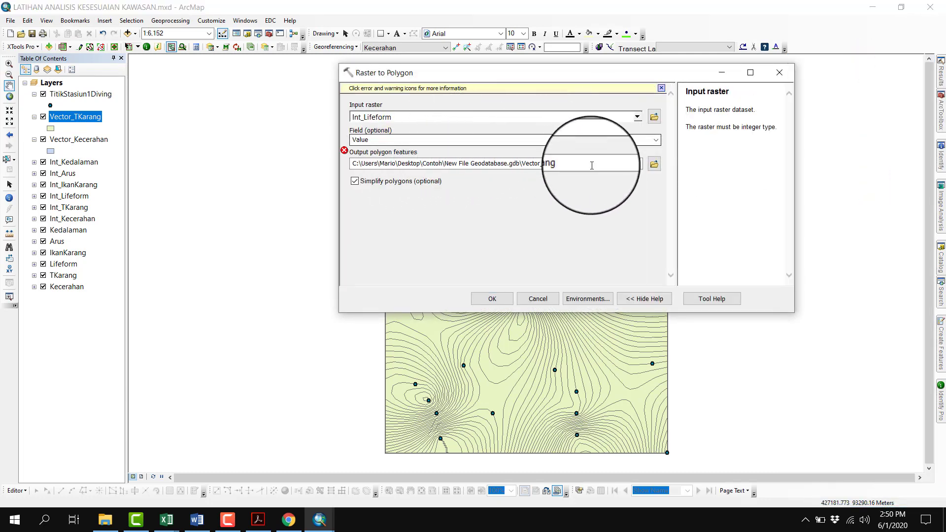
pyautogui.moveTo(543, 163); pyautogui.dragTo(568, 163)
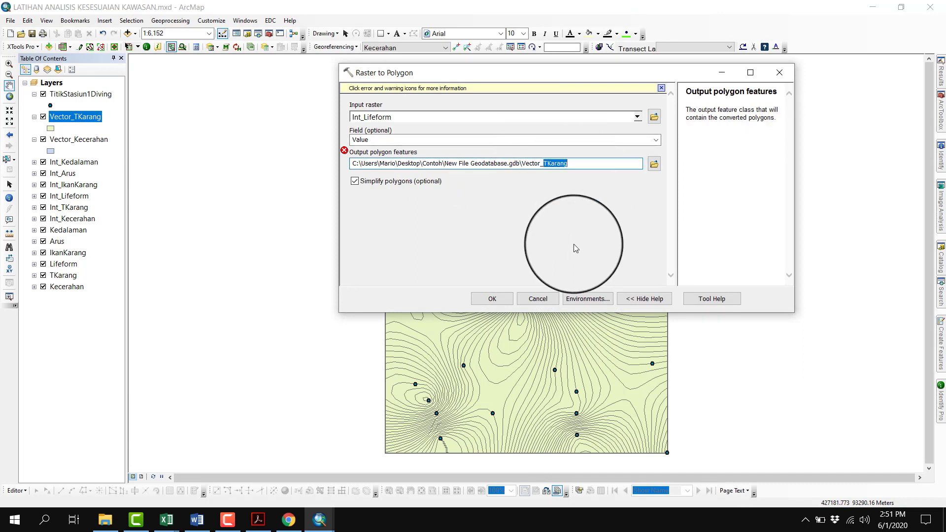
pyautogui.write('Lifeform')
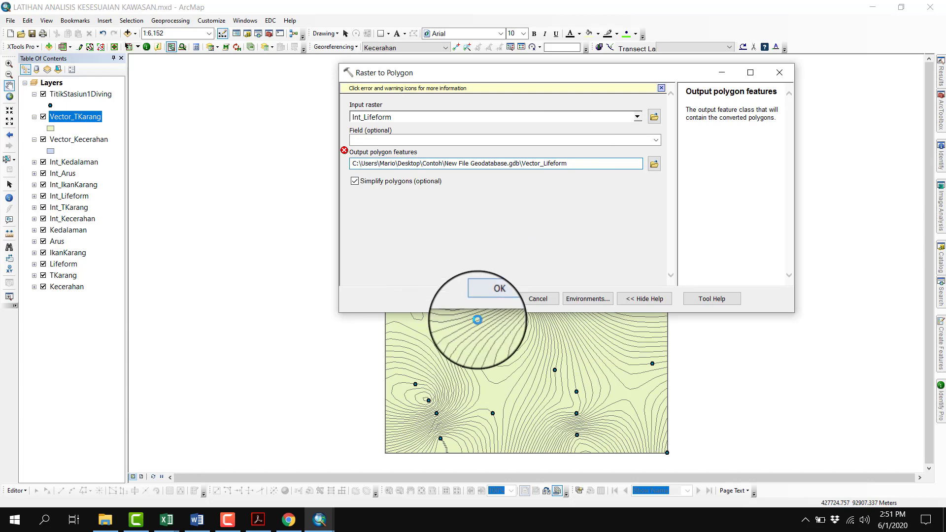
pyautogui.click(488, 301)
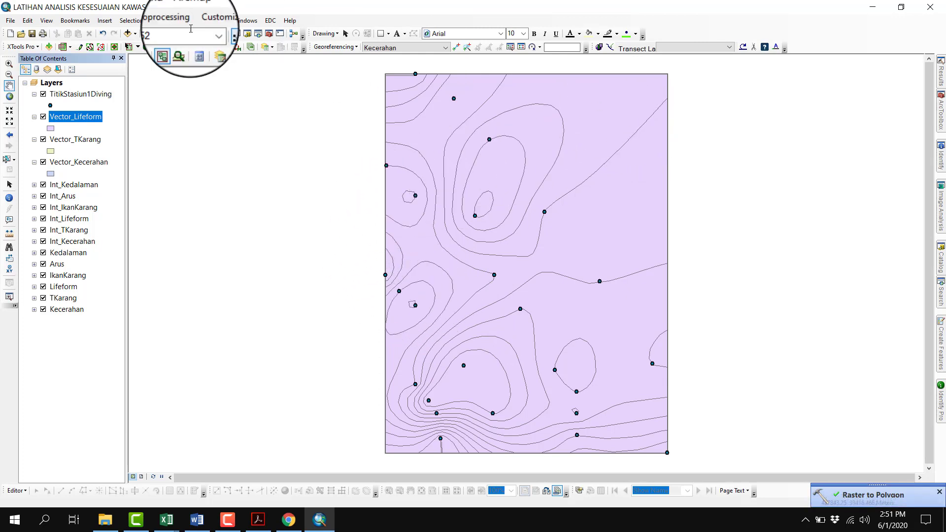
pyautogui.keyDown('ctrl'); pyautogui.click(34, 96); pyautogui.keyUp('ctrl')
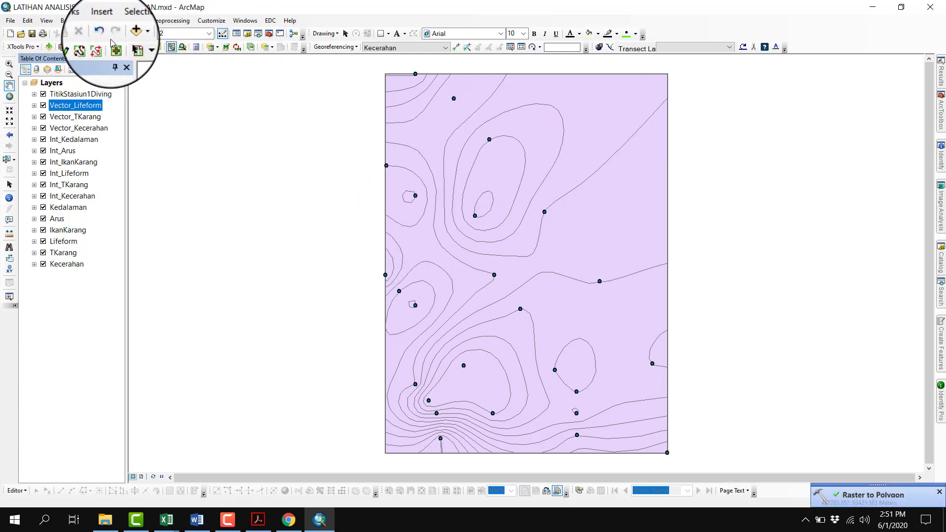
# Reopen the Lifeform Raster to Polygon run from the geoprocessing results and convert Int_IkanKarang into Vector_IkanKarang
pyautogui.click(170, 20)
pyautogui.click(178, 132)
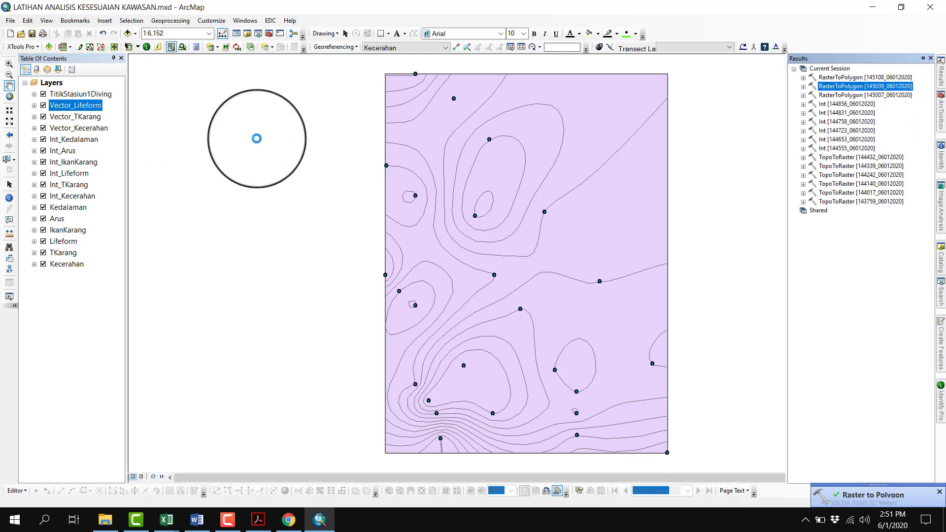
pyautogui.rightClick(867, 77)
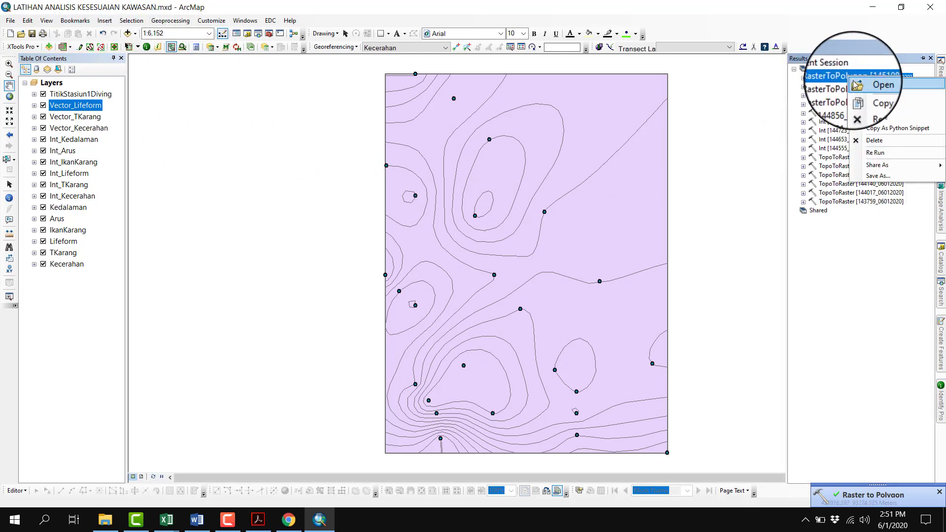
pyautogui.click(621, 132)
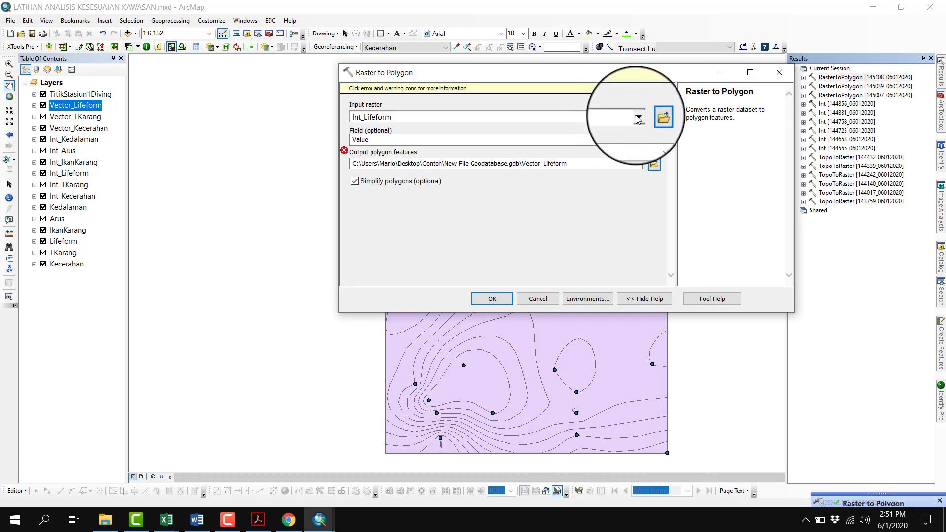
pyautogui.click(637, 116)
pyautogui.click(394, 150)
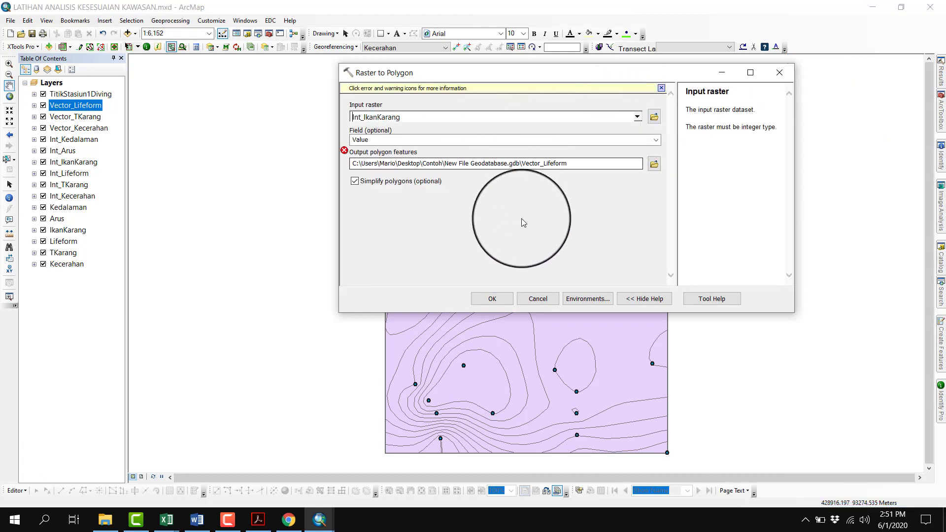
pyautogui.doubleClick(552, 163)
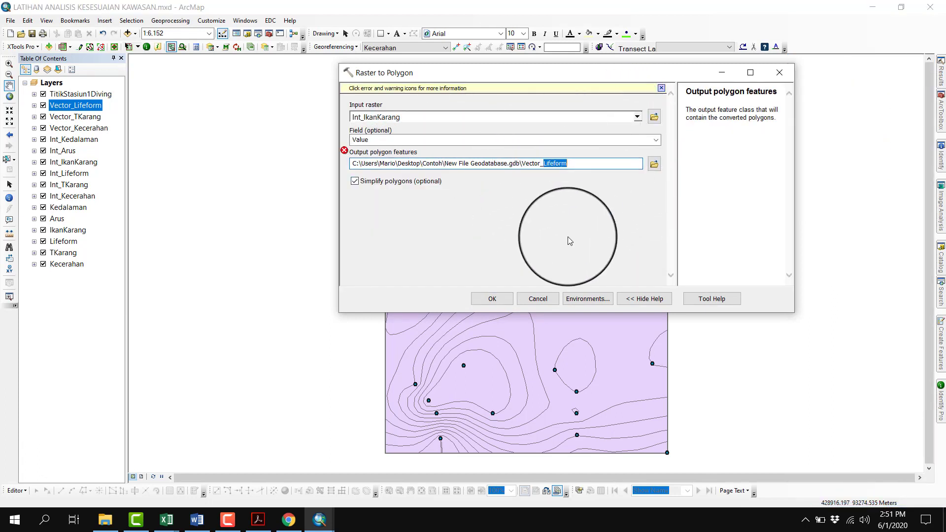
pyautogui.write('IkanKarang')
pyautogui.press('Return')
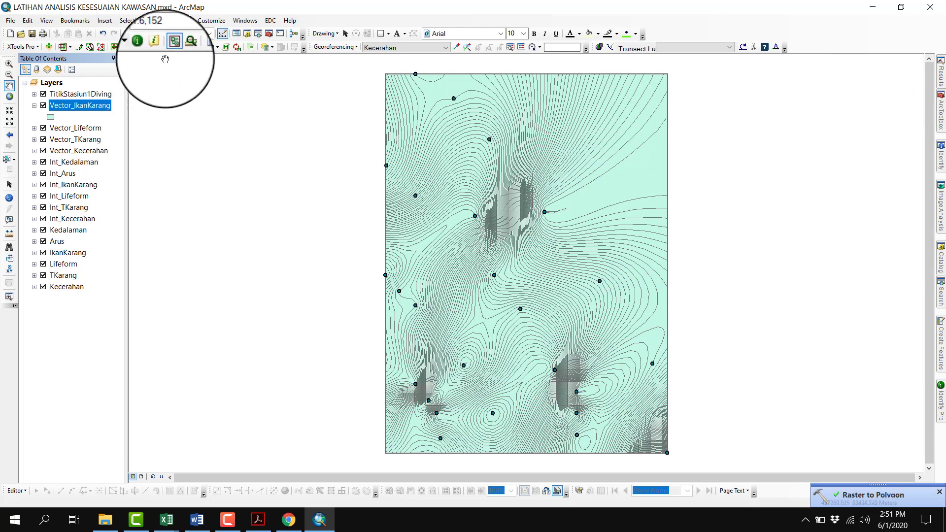
# Reuse the IkanKarang Raster to Polygon run to convert Int_Arus into Vector_Arus, and collapse the legends of the new vector layers
pyautogui.click(170, 21)
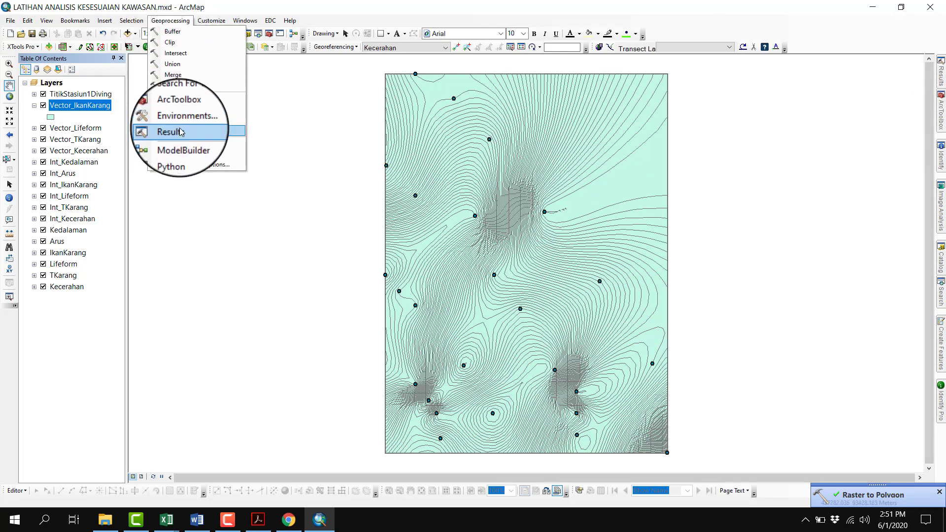
pyautogui.click(171, 140)
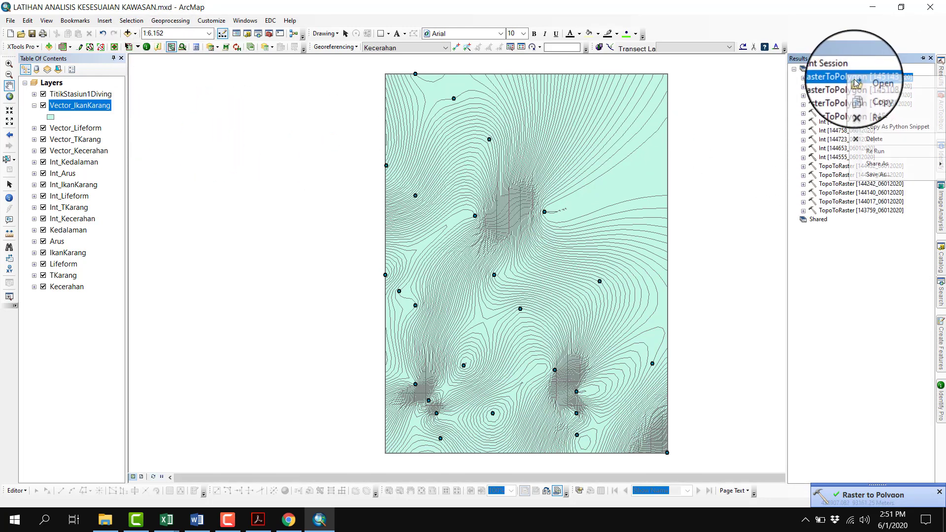
pyautogui.doubleClick(855, 77)
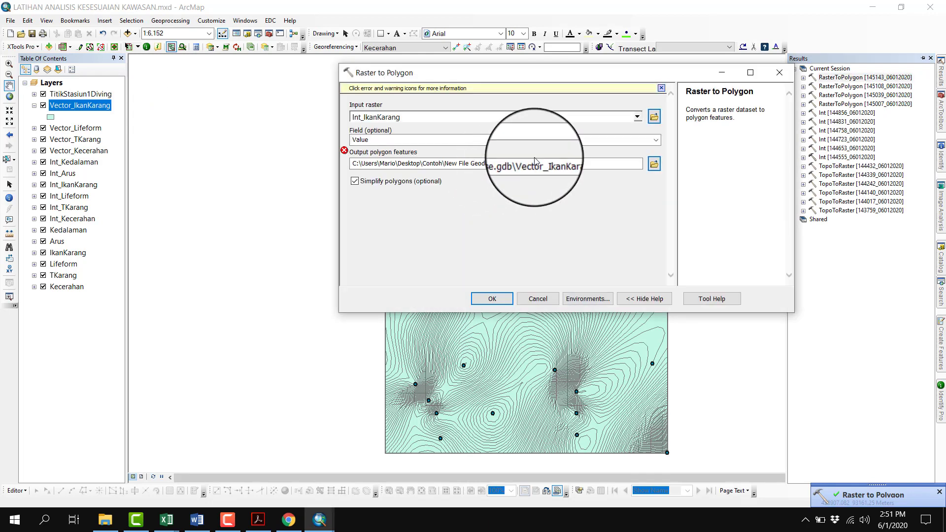
pyautogui.click(637, 116)
pyautogui.click(415, 144)
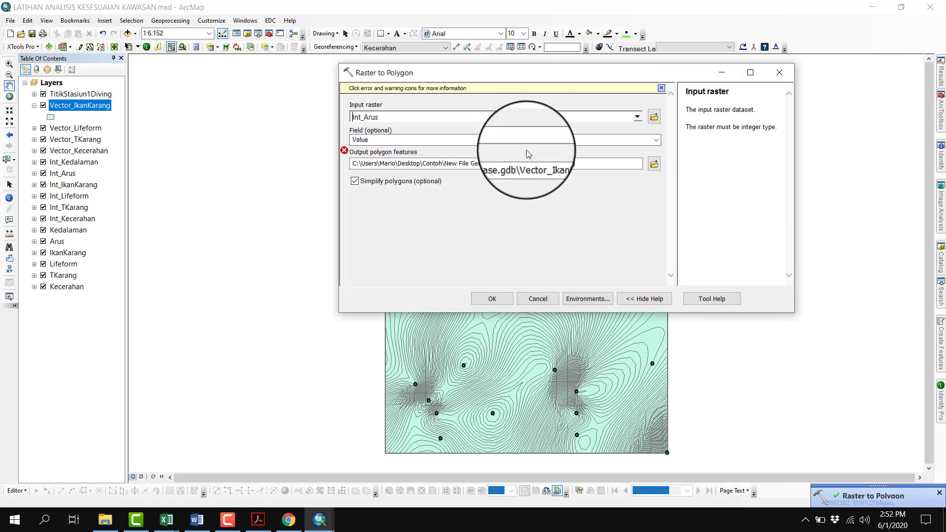
pyautogui.moveTo(544, 164); pyautogui.dragTo(595, 166)
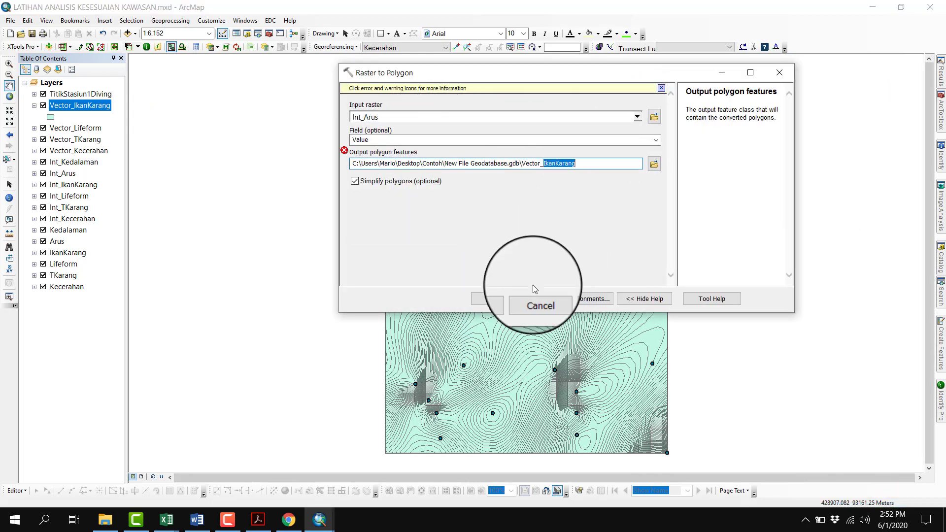
pyautogui.write('Arus')
pyautogui.press('Return')
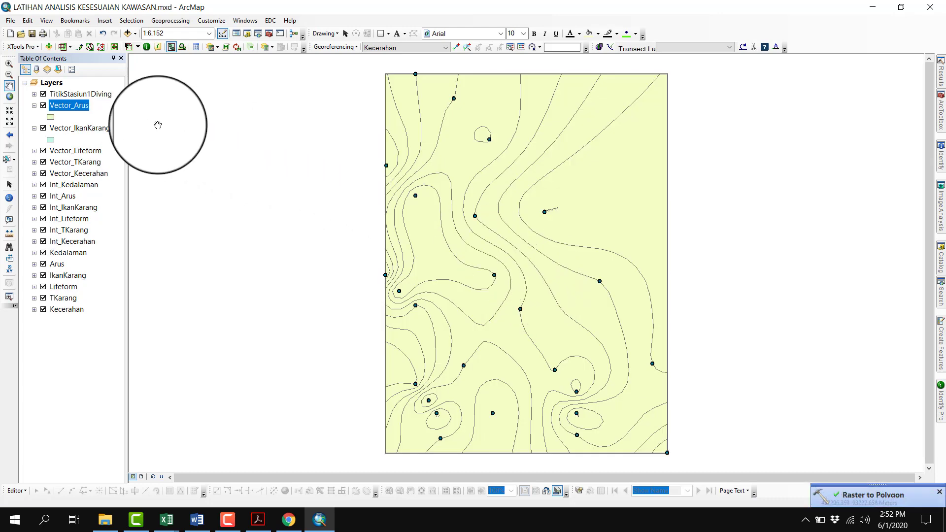
pyautogui.click(34, 105)
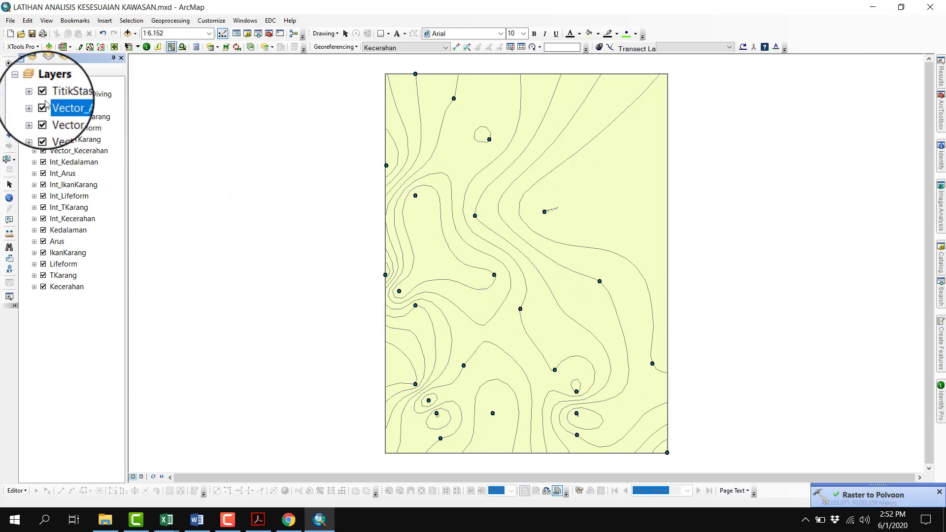
# Reuse the Arus Raster to Polygon run to convert Int_Kedalaman into Vector_Kedalaman, and collapse the new layer's legend
pyautogui.click(131, 21)
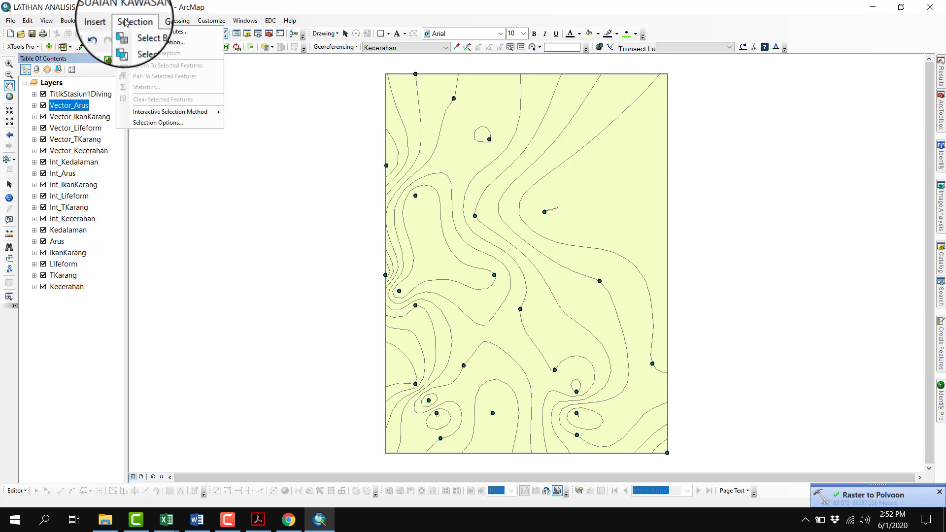
pyautogui.click(175, 20)
pyautogui.click(190, 131)
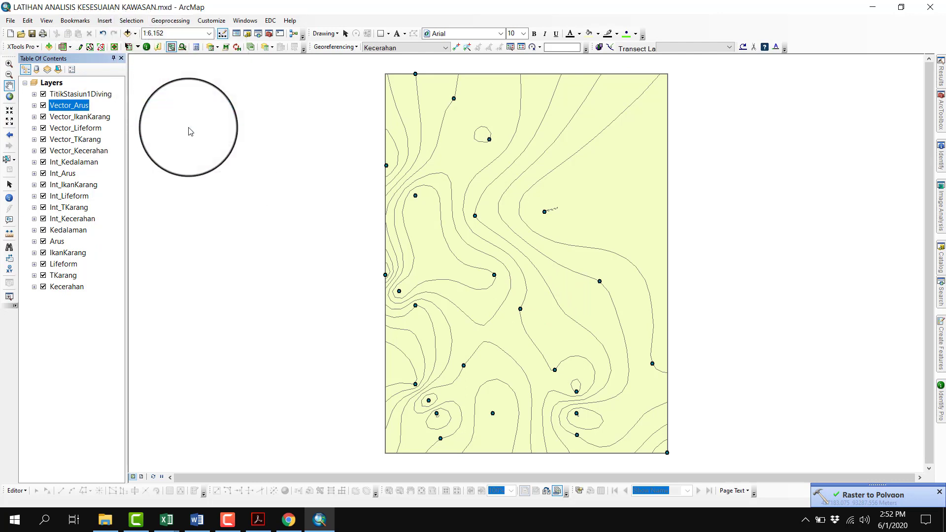
pyautogui.rightClick(843, 77)
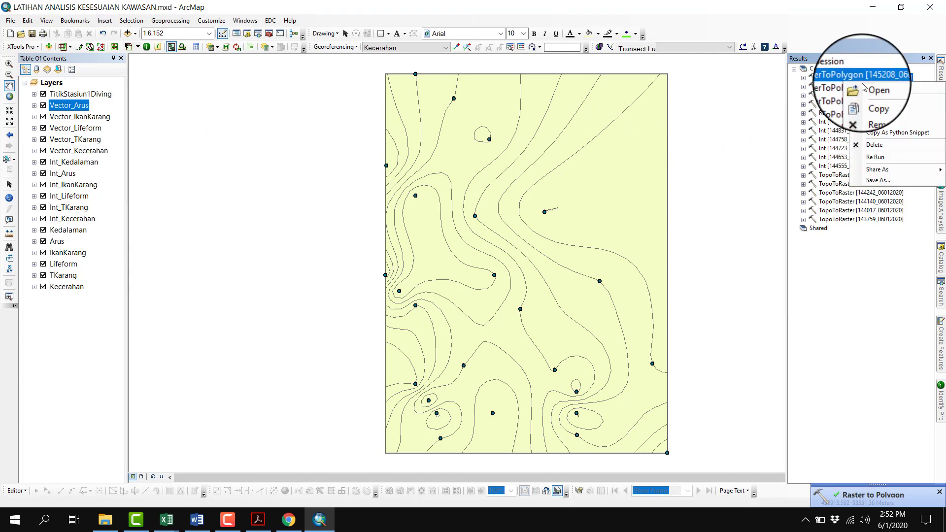
pyautogui.click(860, 89)
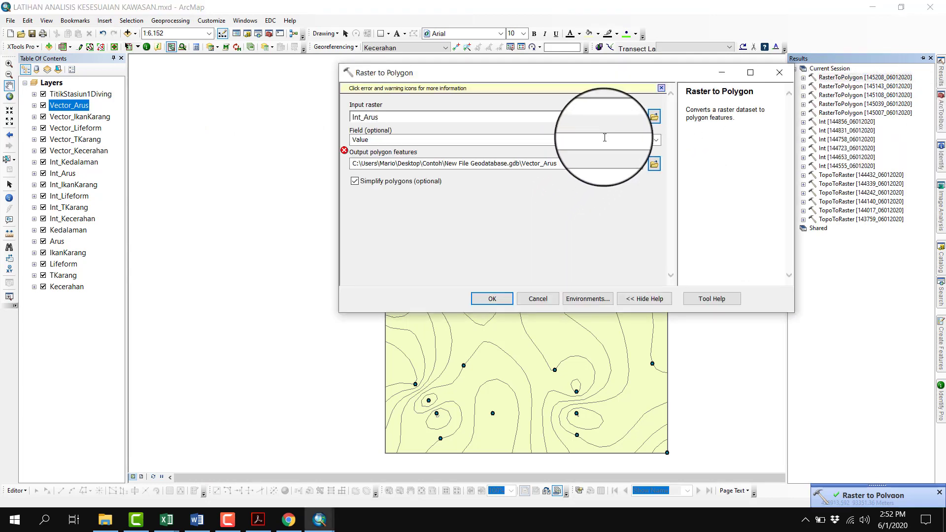
pyautogui.click(635, 118)
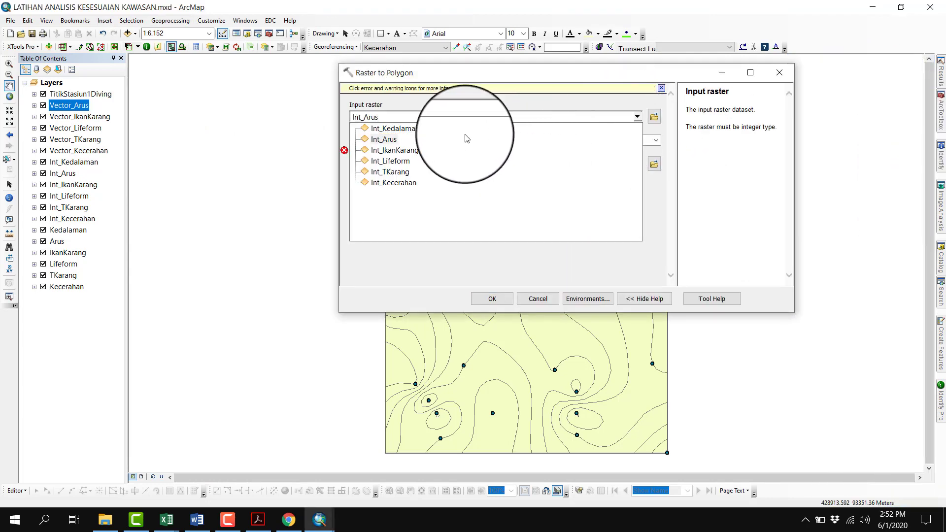
pyautogui.click(419, 128)
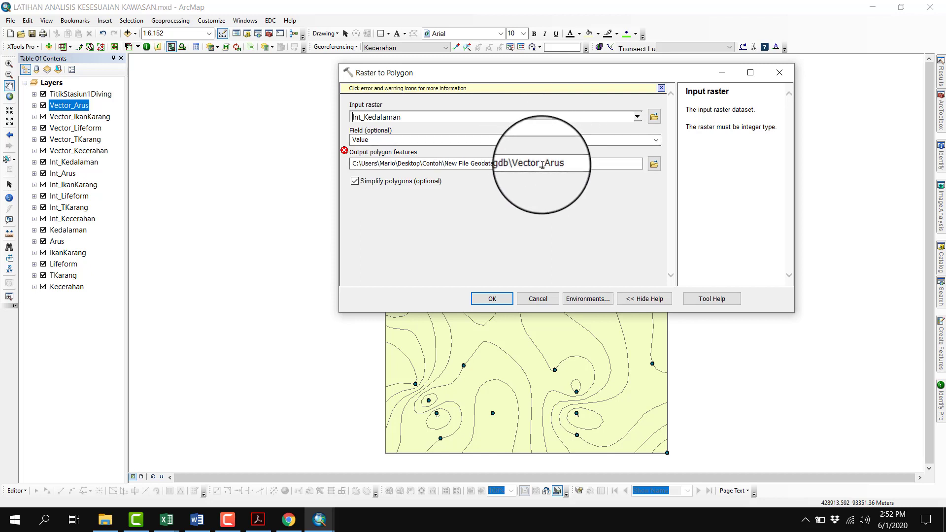
pyautogui.moveTo(543, 165); pyautogui.dragTo(559, 165)
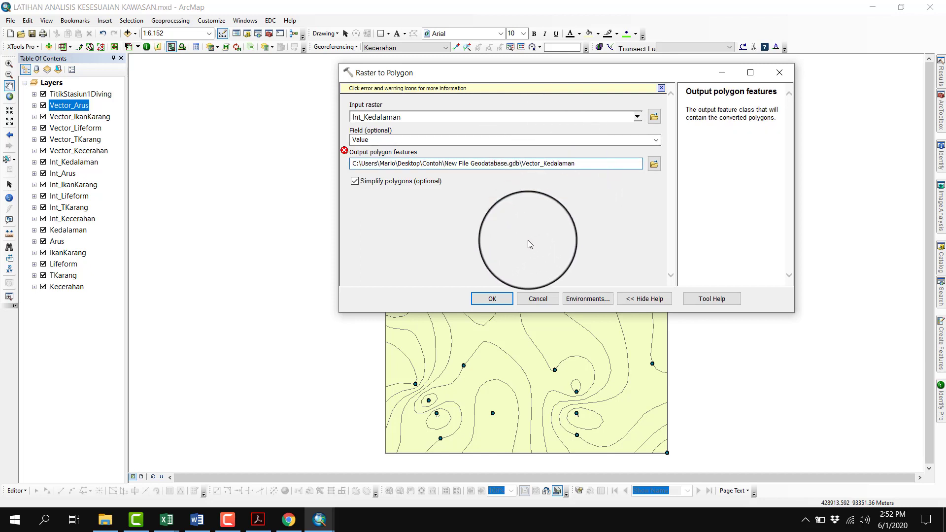
pyautogui.click(491, 297)
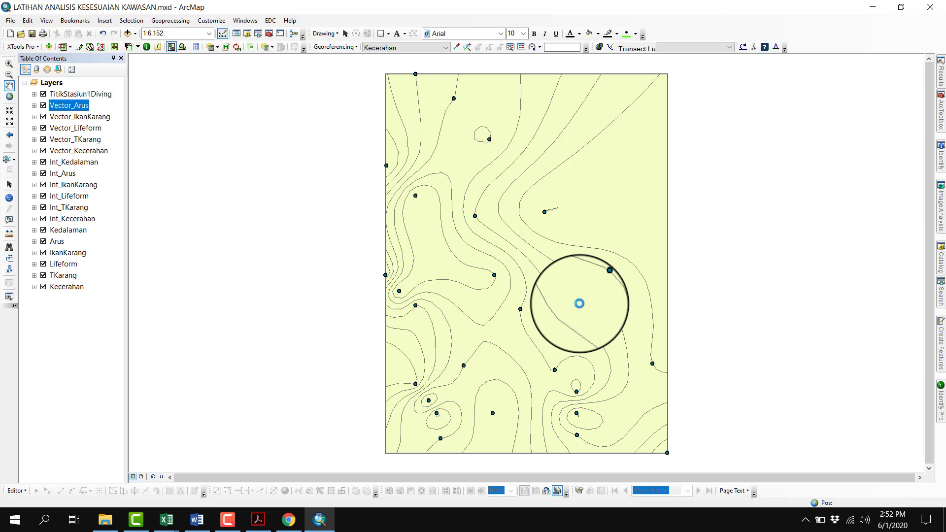
pyautogui.click(35, 106)
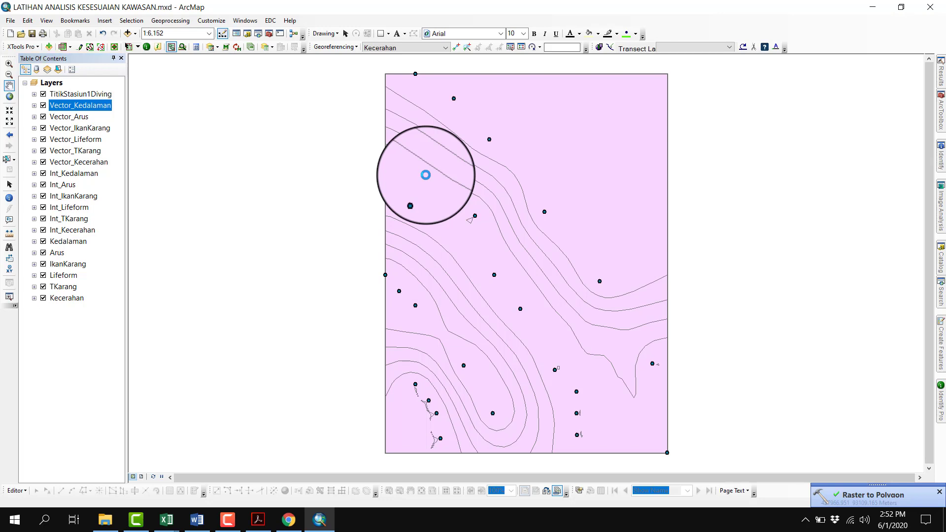
# Switch to the Analis Kesesuaian Kawasan.xlsx workbook in Excel and review the weighted scores and the Kategori formula
pyautogui.click(167, 519)
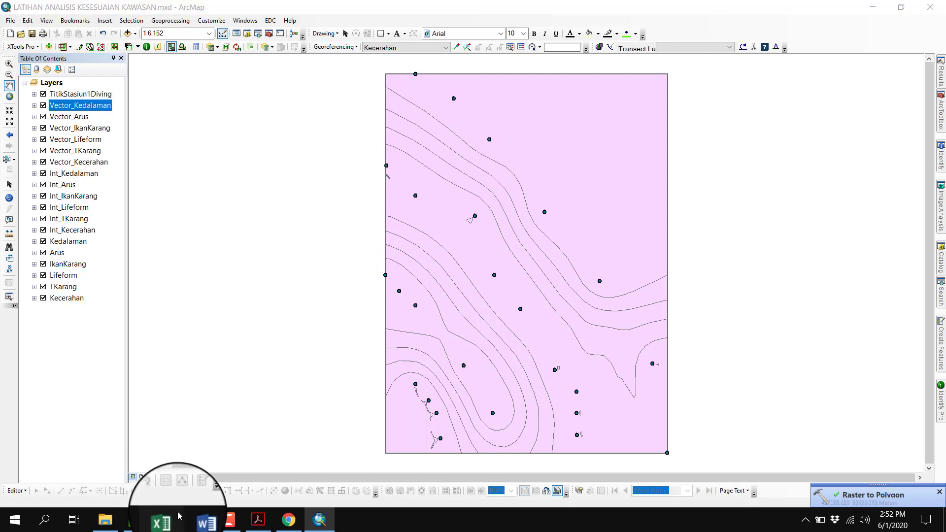
pyautogui.click(253, 399)
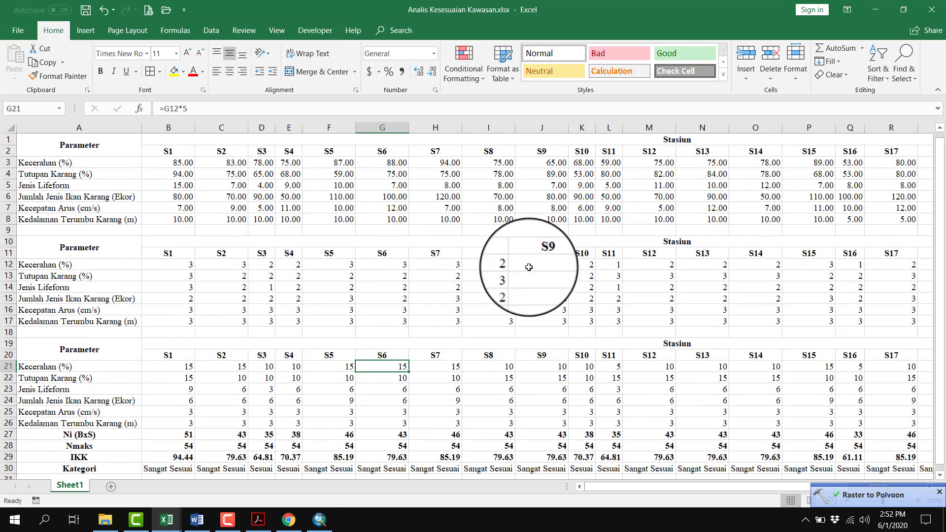
pyautogui.click(656, 401)
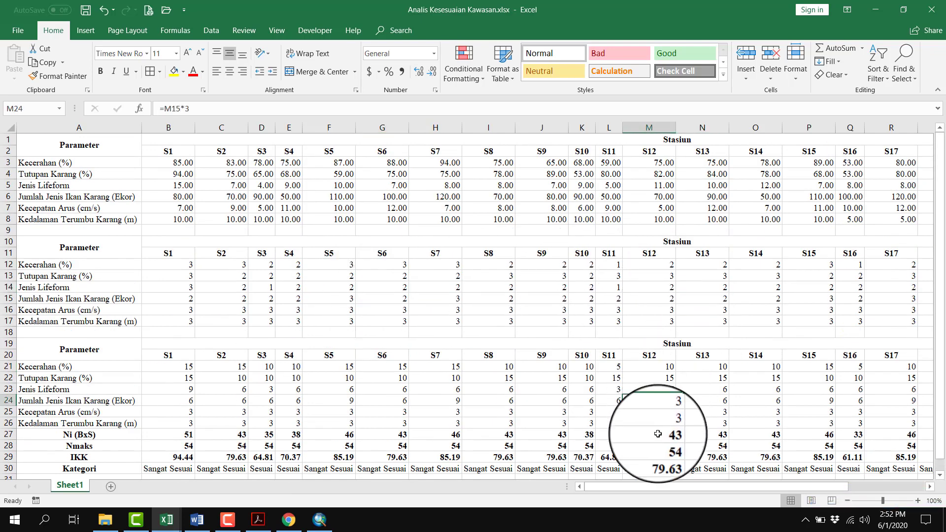
pyautogui.click(542, 469)
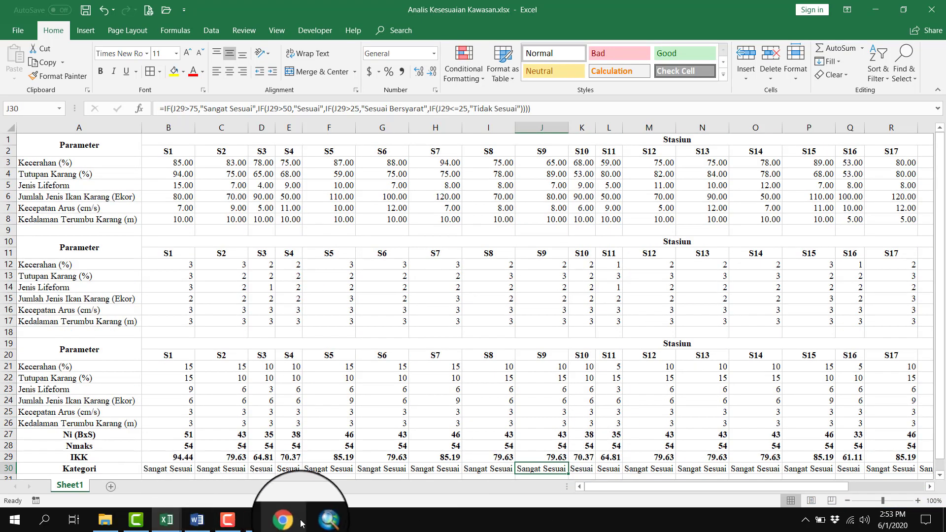
# Switch back to ArcMap, open the attribute table of Vector_Kecerahan and examine its grid_code values
pyautogui.click(320, 520)
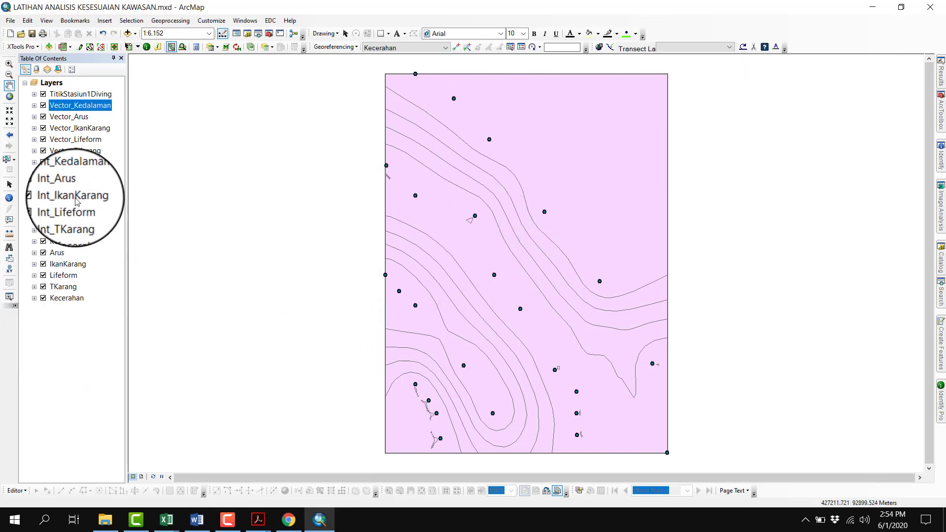
pyautogui.rightClick(89, 166)
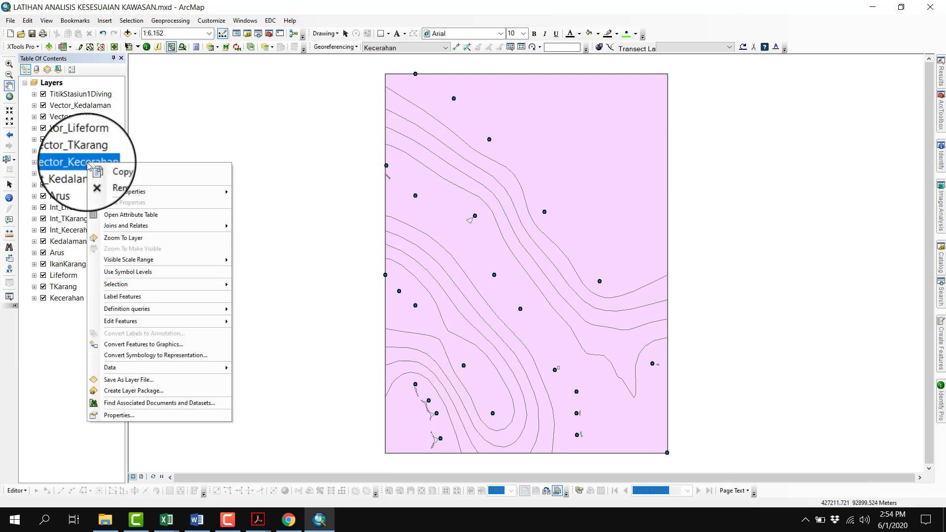
pyautogui.click(109, 217)
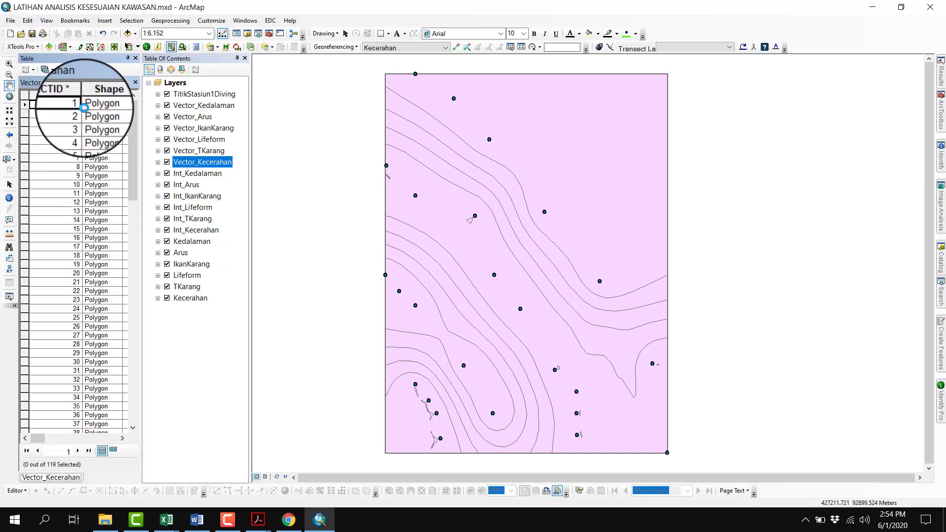
pyautogui.click(122, 438)
pyautogui.click(122, 438)
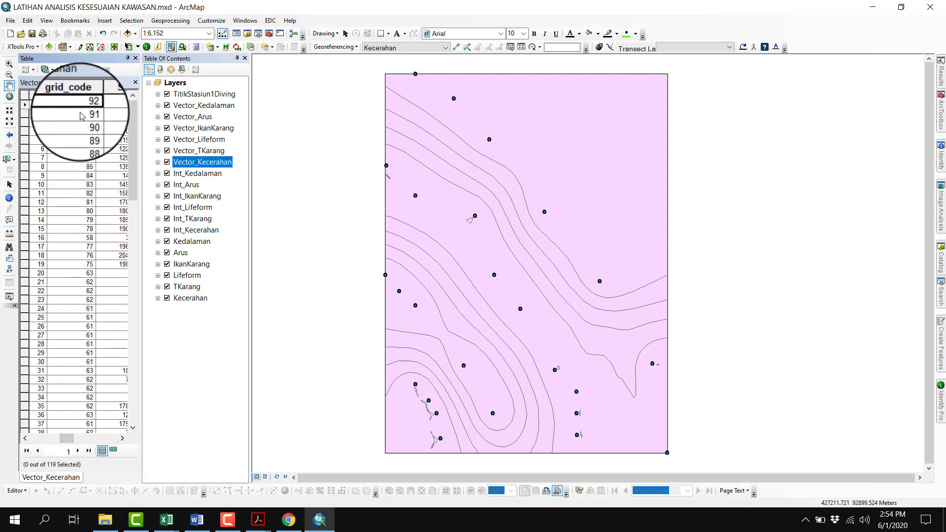
pyautogui.click(82, 193)
pyautogui.click(81, 308)
pyautogui.click(86, 344)
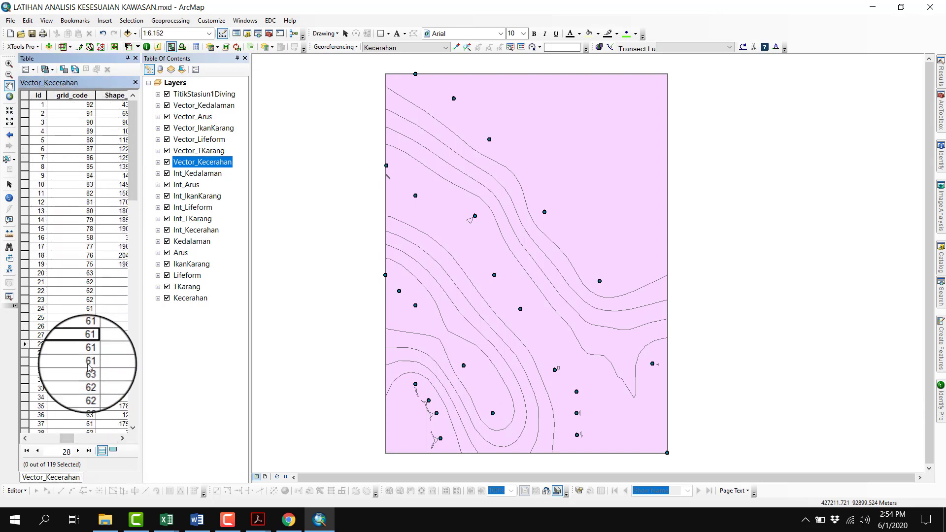
# Add a Float field named B_Kecerahan to the Vector_Kecerahan attribute table and bring the new column into view
pyautogui.click(122, 439)
pyautogui.click(122, 438)
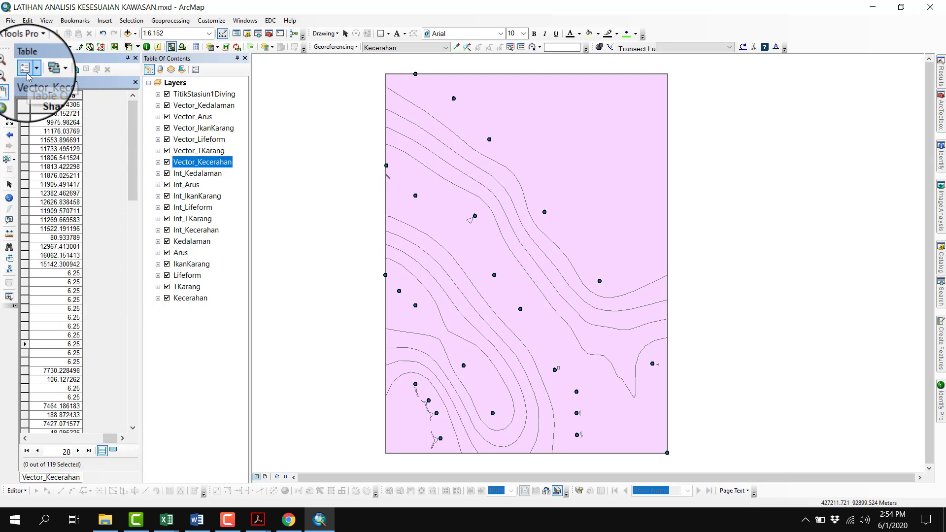
pyautogui.click(27, 69)
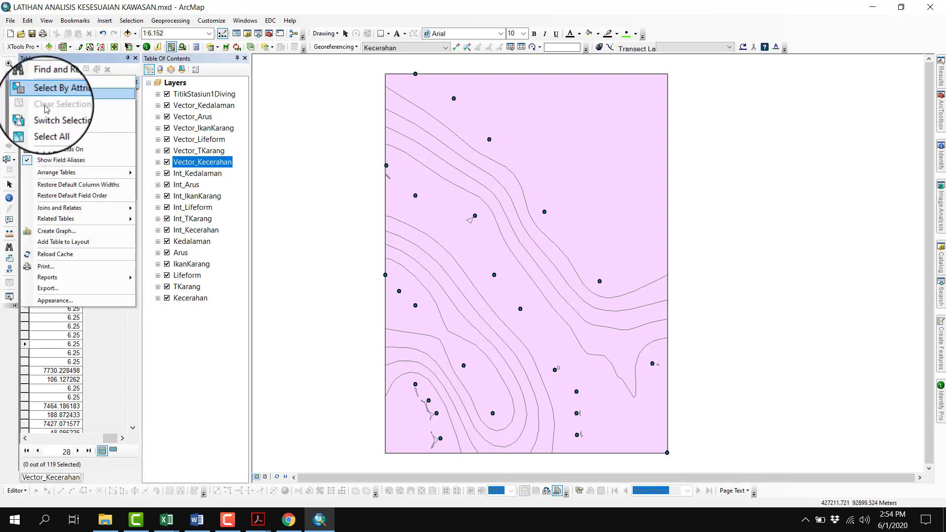
pyautogui.click(57, 139)
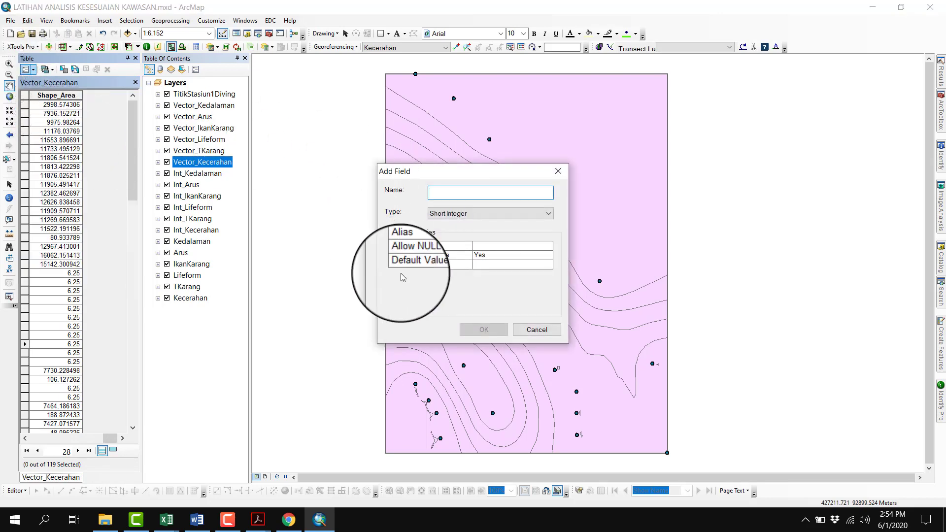
pyautogui.write('B_Kecerahan')
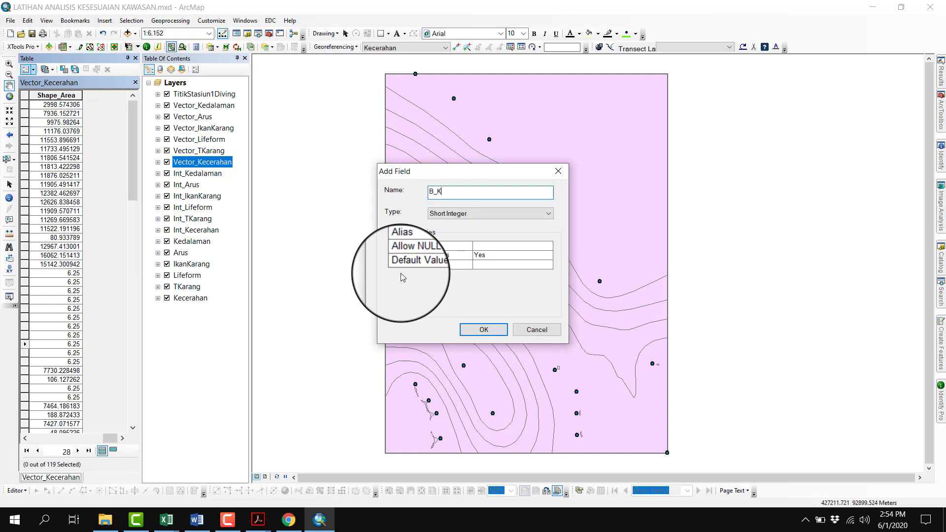
pyautogui.click(483, 220)
pyautogui.click(482, 235)
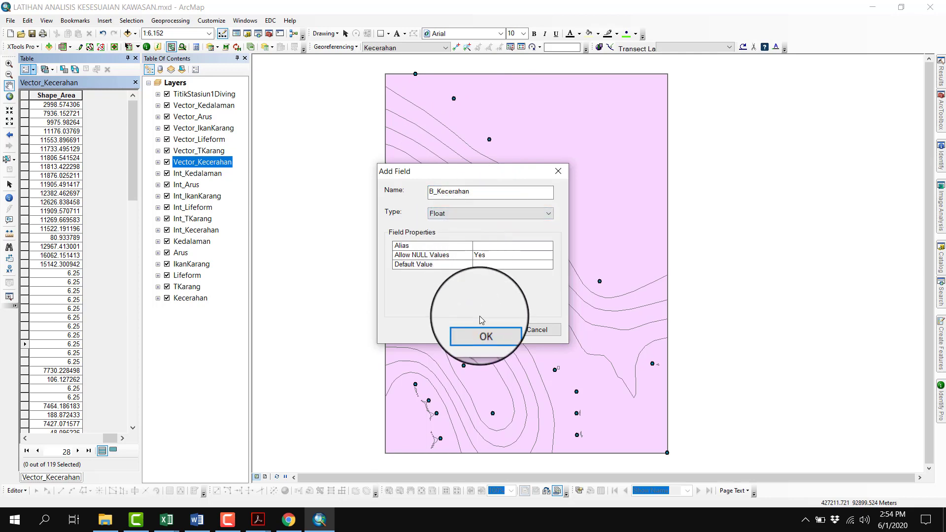
pyautogui.click(485, 336)
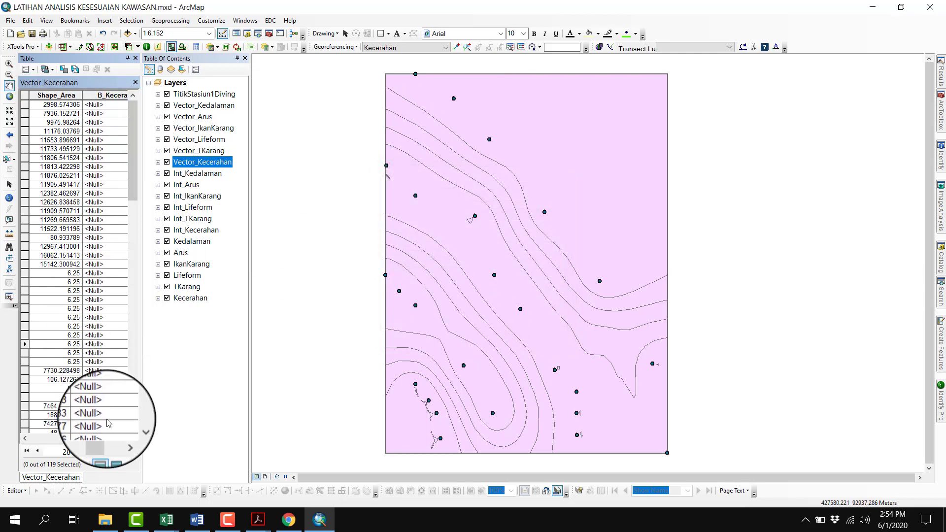
pyautogui.click(122, 438)
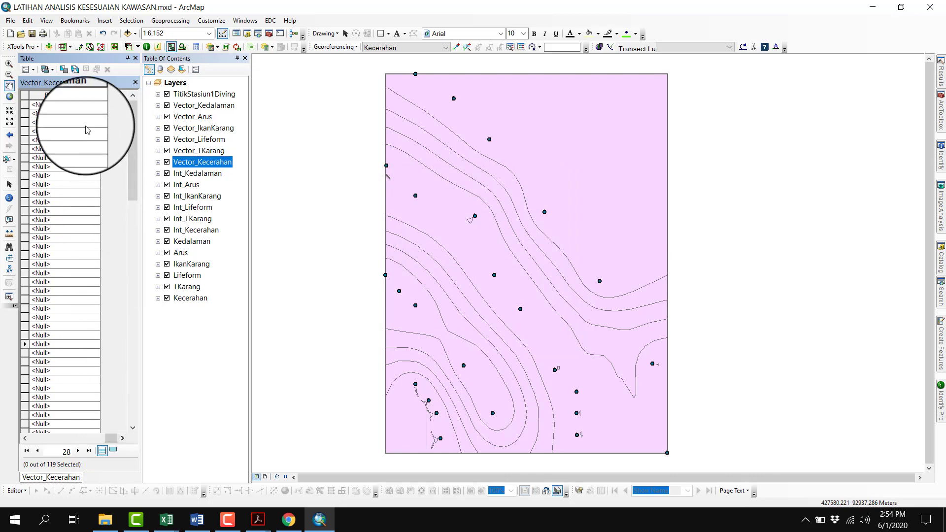
# Switch to the Analis Kesesuaian Kawasan.xlsx workbook in Excel and look up the Bobot value for the Kecerahan (%) row
pyautogui.moveTo(166, 519)
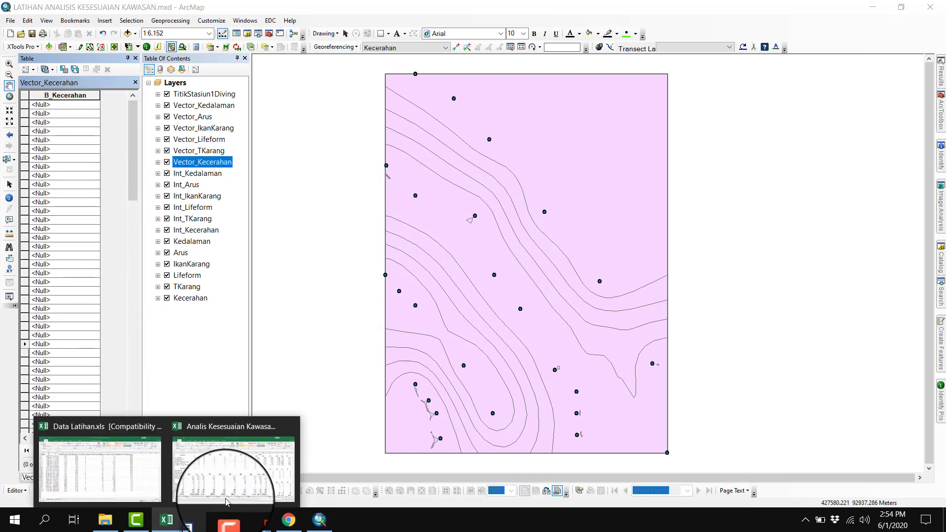
pyautogui.click(227, 501)
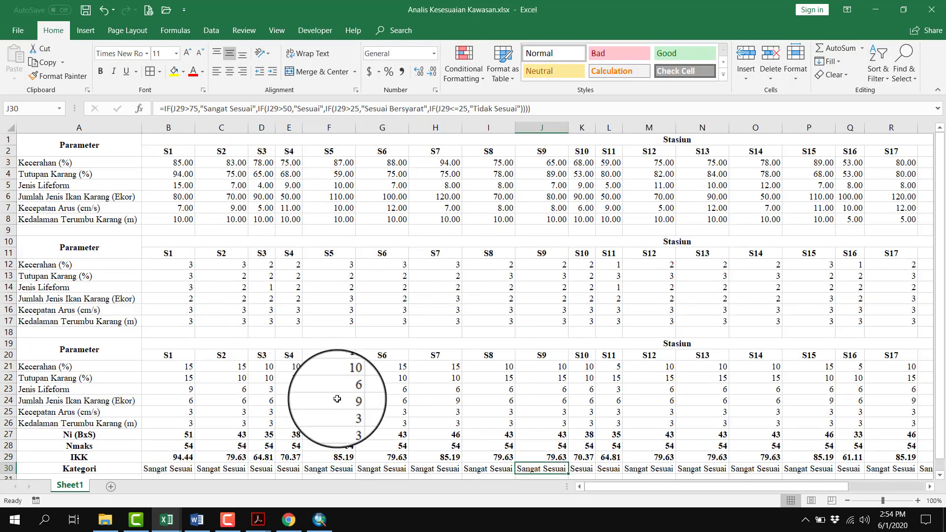
pyautogui.moveTo(708, 486); pyautogui.dragTo(729, 485)
pyautogui.click(9, 265)
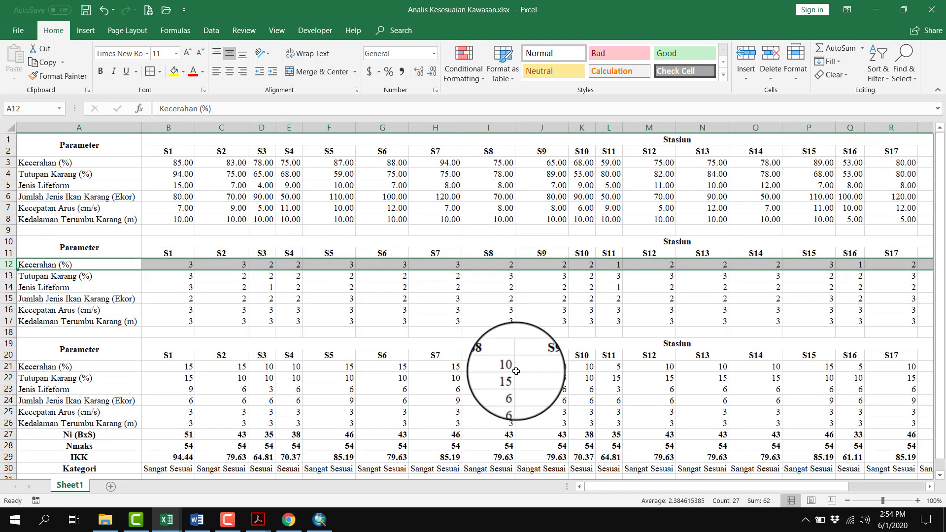
pyautogui.moveTo(705, 488); pyautogui.dragTo(808, 487)
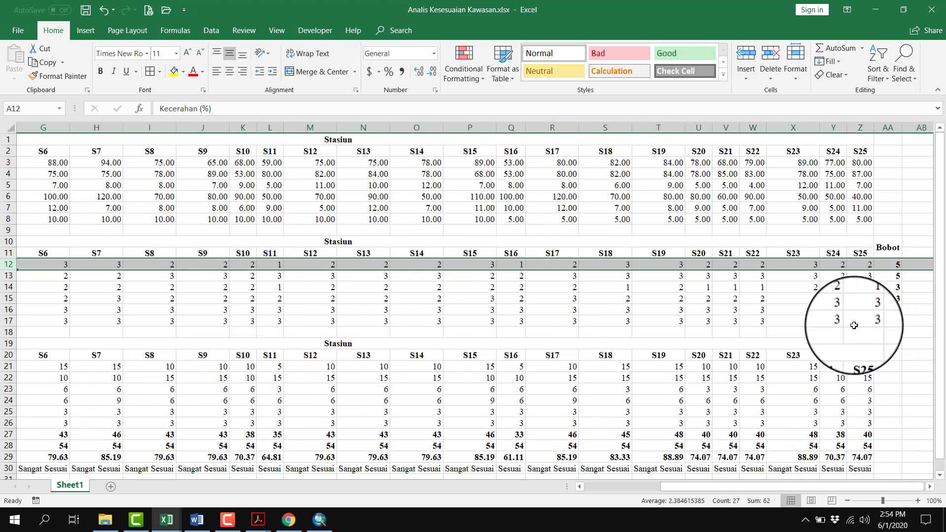
pyautogui.click(892, 264)
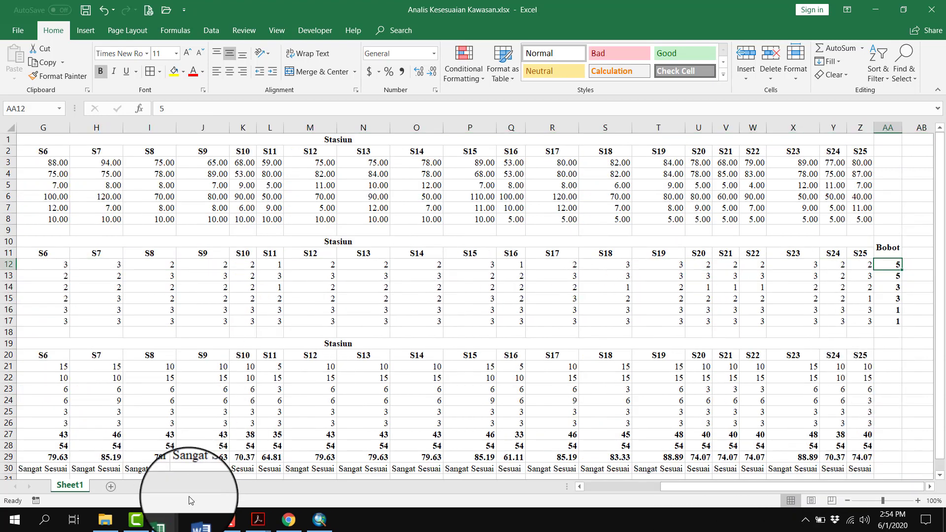
# Switch back to ArcMap and fill B_Kecerahan in the Vector_Kecerahan table with the constant Kecerahan weight, using the Field Calculator
pyautogui.click(320, 520)
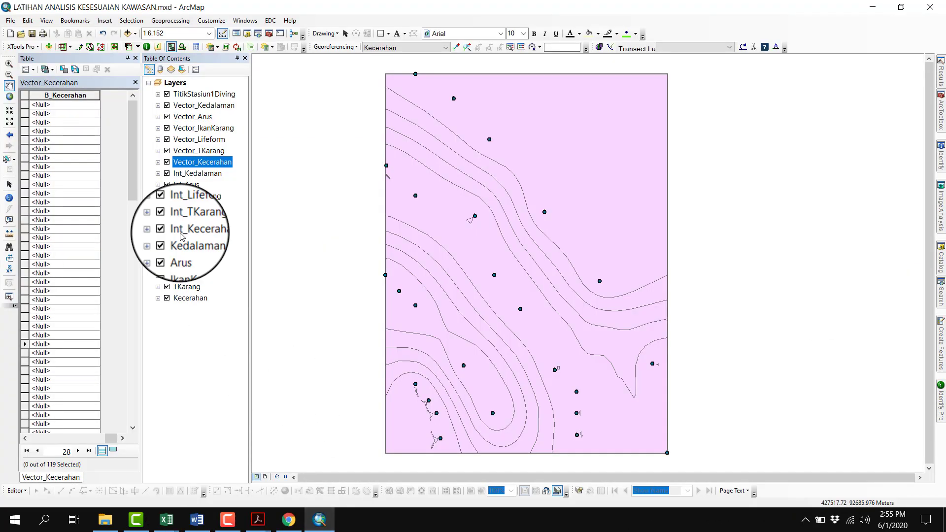
pyautogui.click(70, 96)
pyautogui.rightClick(69, 96)
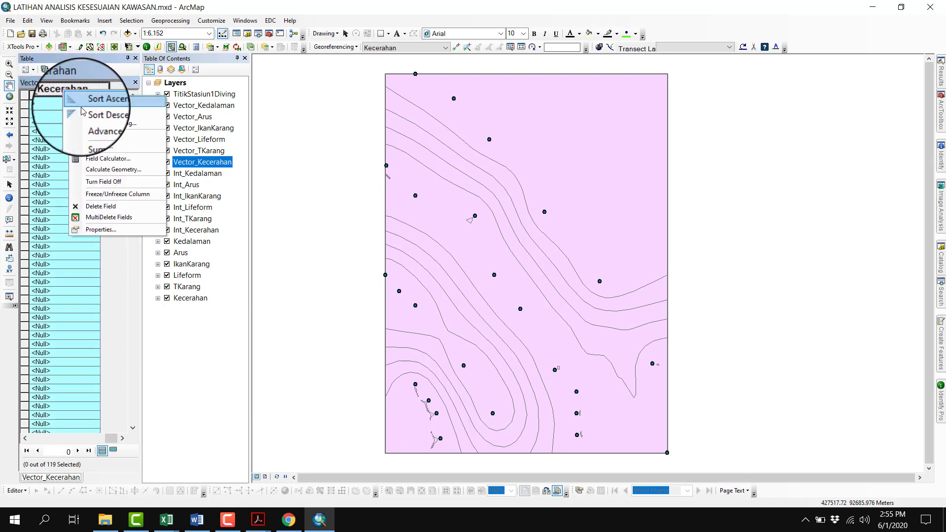
pyautogui.click(120, 163)
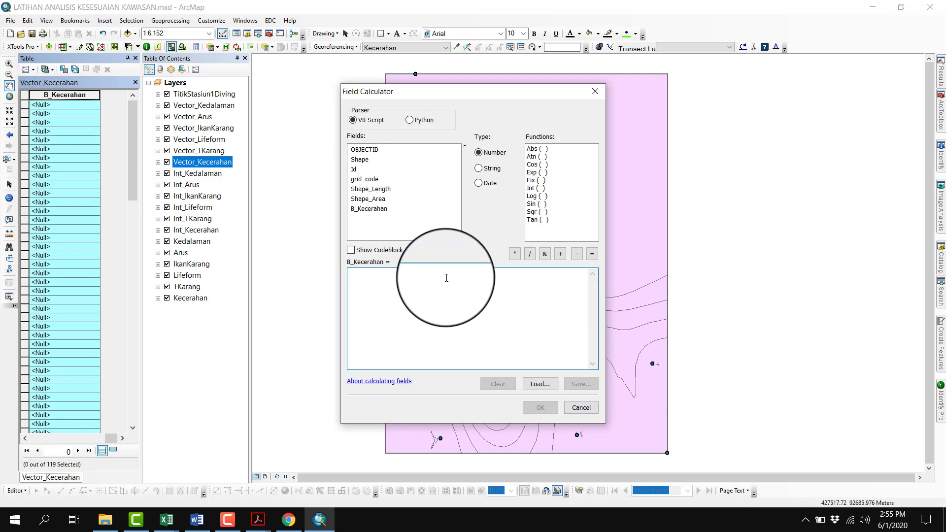
pyautogui.write('1')
pyautogui.click(541, 408)
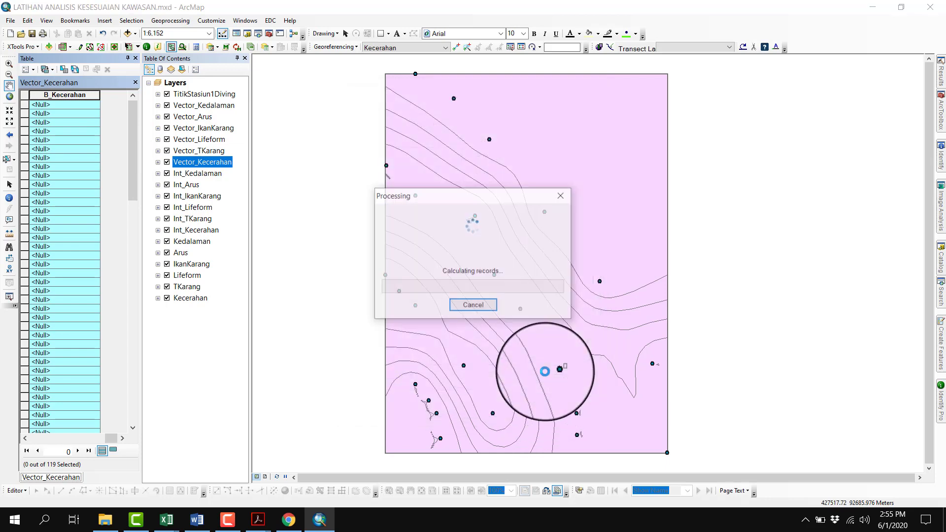
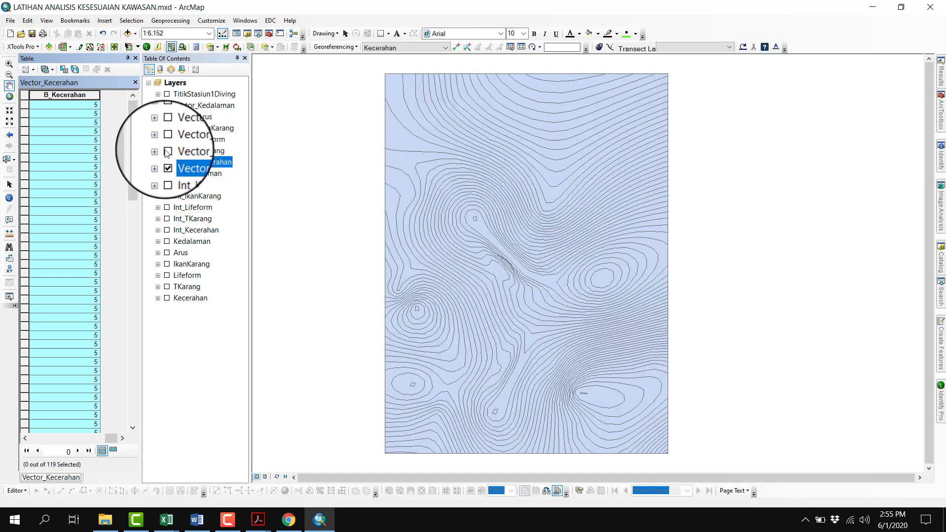
# Add a Float field named S_Kecerahan to the Vector_Kecerahan attribute table and bring the new column into view
pyautogui.click(28, 70)
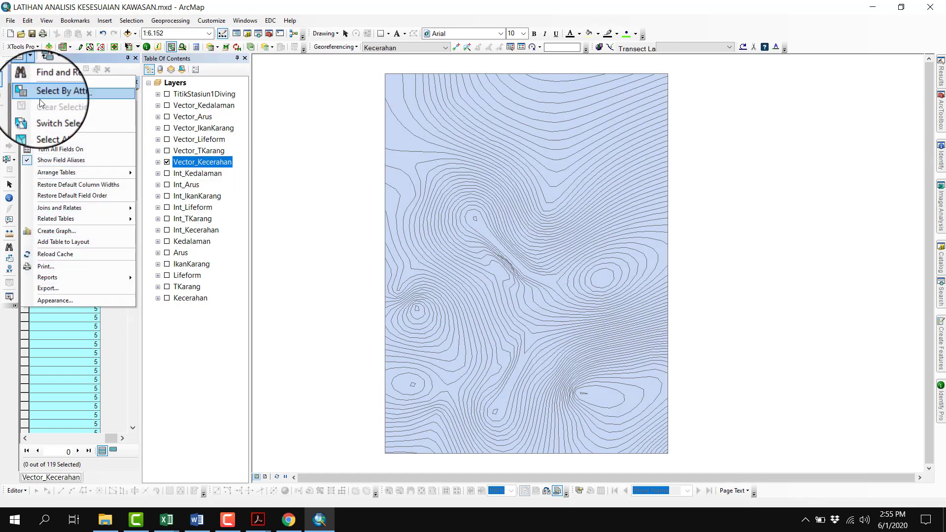
pyautogui.click(49, 134)
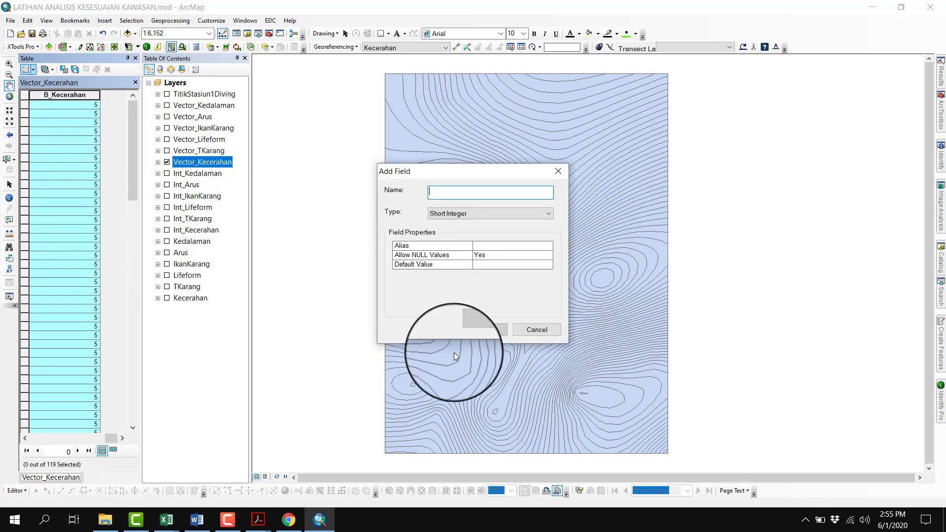
pyautogui.write('S_Kecerahan')
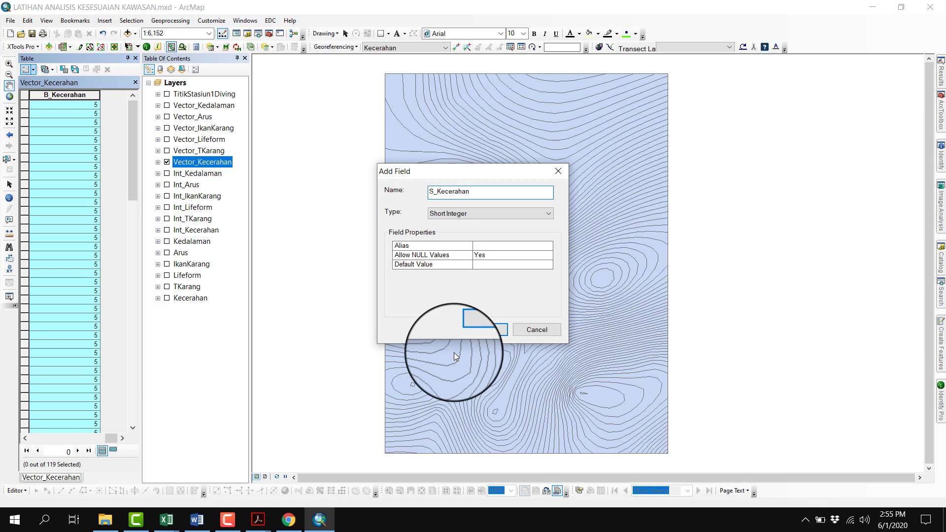
pyautogui.press('Tab')
pyautogui.press('f')
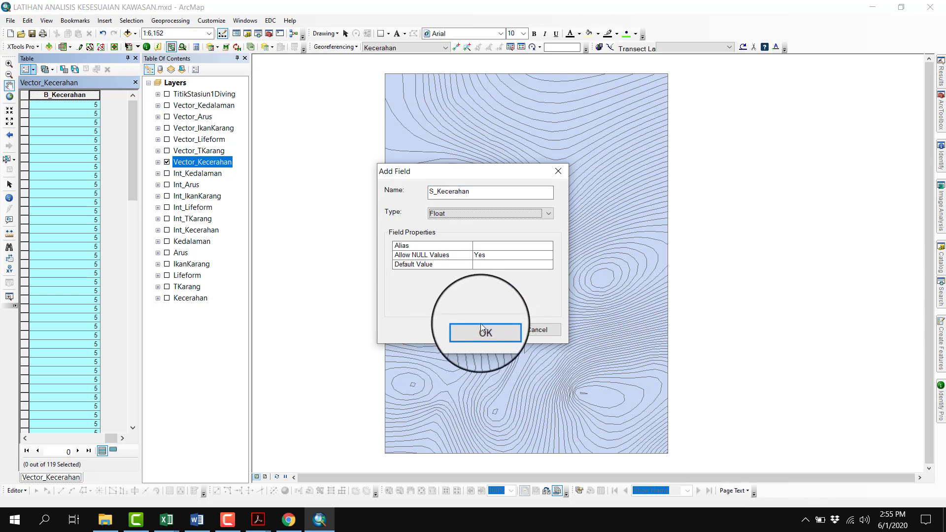
pyautogui.click(482, 334)
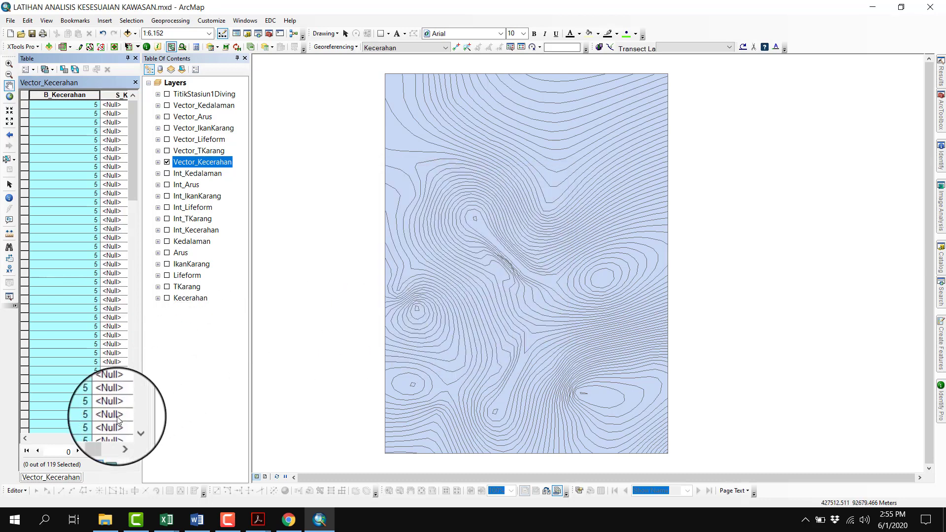
pyautogui.click(122, 438)
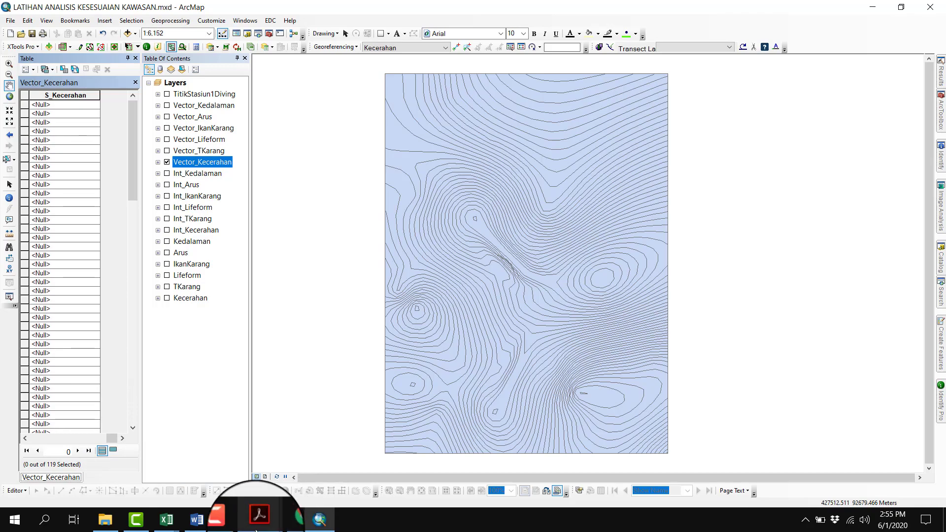
# Look through the scoring tables in Word, then look up diving's Kecerahan Perairan (%) row in Tabel Sistem Penilaian Kesesuaian Kawasan.pdf in Acrobat
pyautogui.click(210, 520)
pyautogui.scroll(7, 559, 216)
pyautogui.scroll(15, 552, 209)
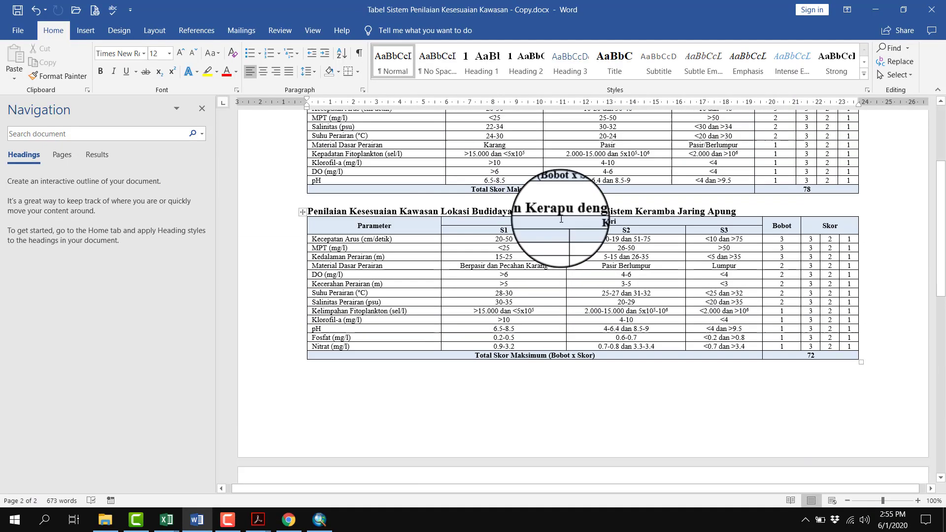
pyautogui.scroll(-20, 423, 317)
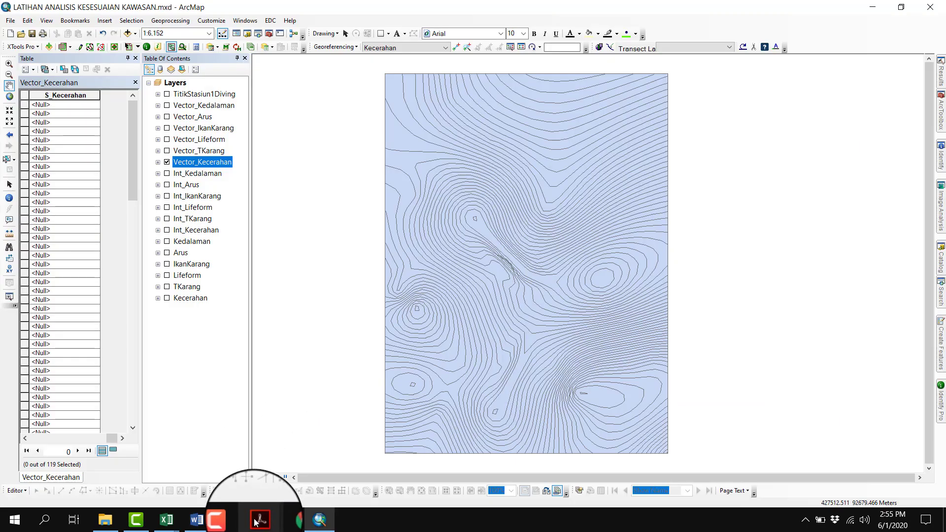
pyautogui.moveTo(256, 519)
pyautogui.click(216, 477)
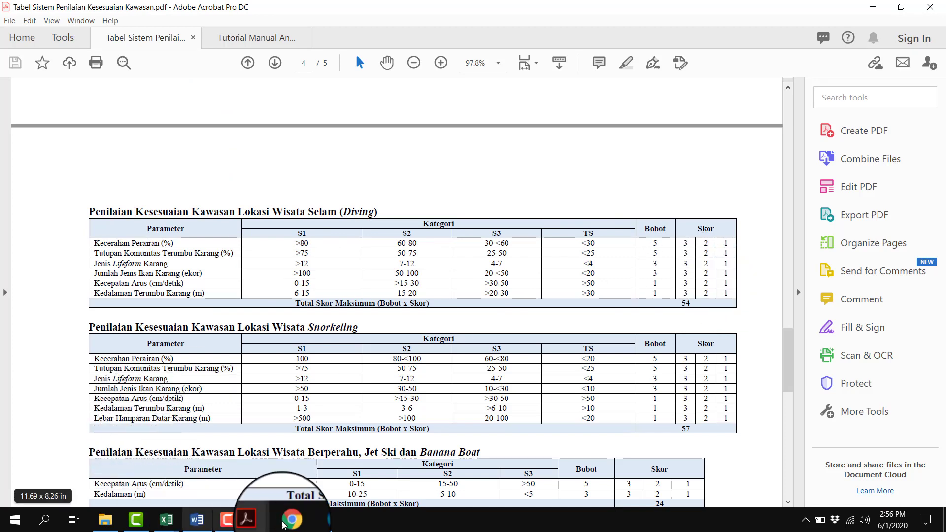
# Switch back to ArcMap and sort the Vector_Kecerahan table by grid_code in ascending order
pyautogui.click(320, 519)
pyautogui.click(29, 442)
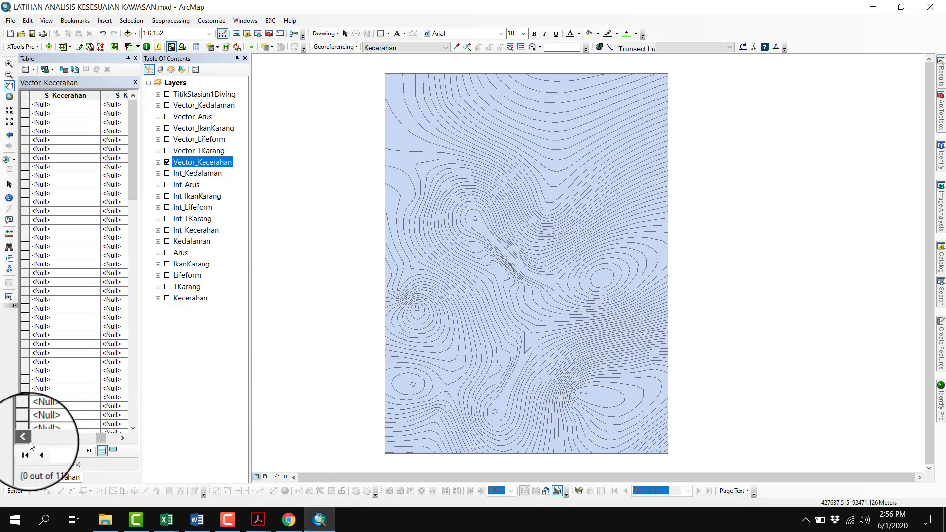
pyautogui.click(29, 441)
pyautogui.click(29, 442)
pyautogui.click(29, 441)
pyautogui.click(29, 442)
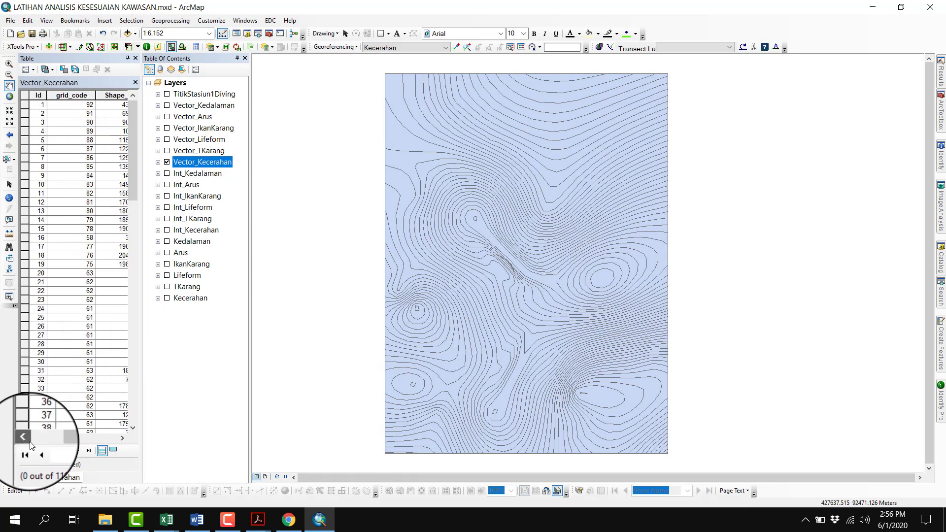
pyautogui.click(83, 98)
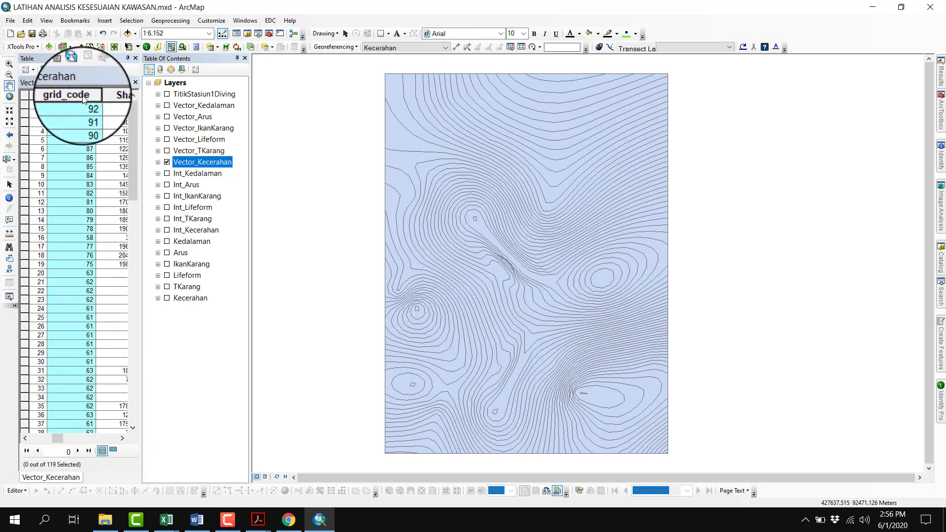
pyautogui.rightClick(92, 99)
pyautogui.click(93, 101)
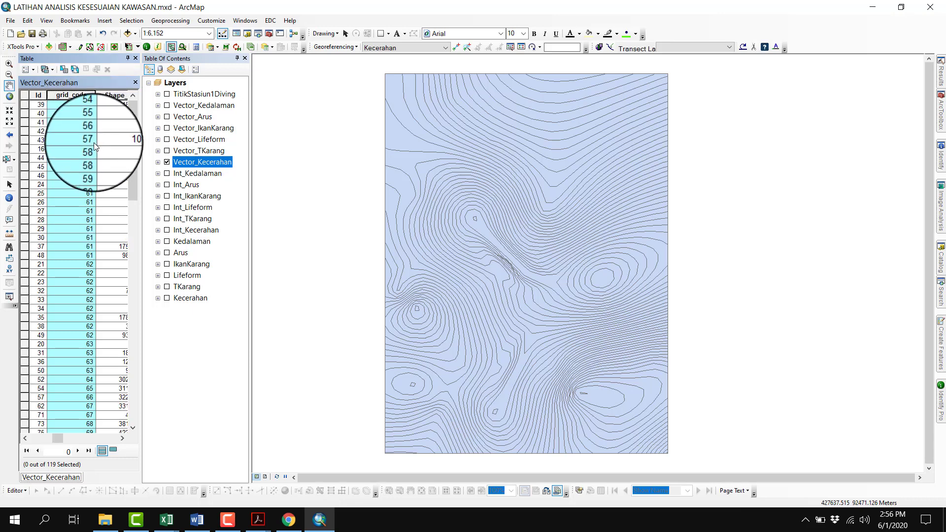
# Check the diving Kecerahan classes in the Acrobat scoring PDF, and back in ArcMap select all records with grid_code 81 to 94
pyautogui.click(256, 519)
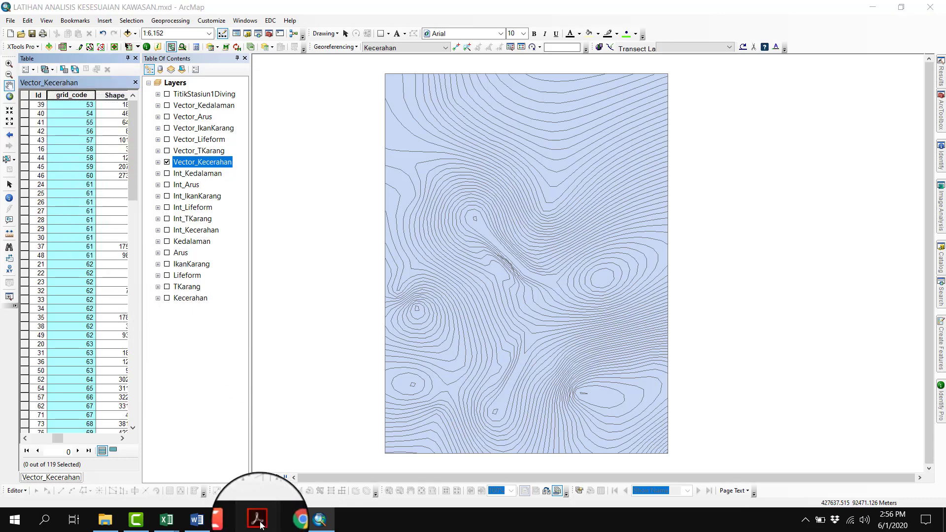
pyautogui.click(212, 473)
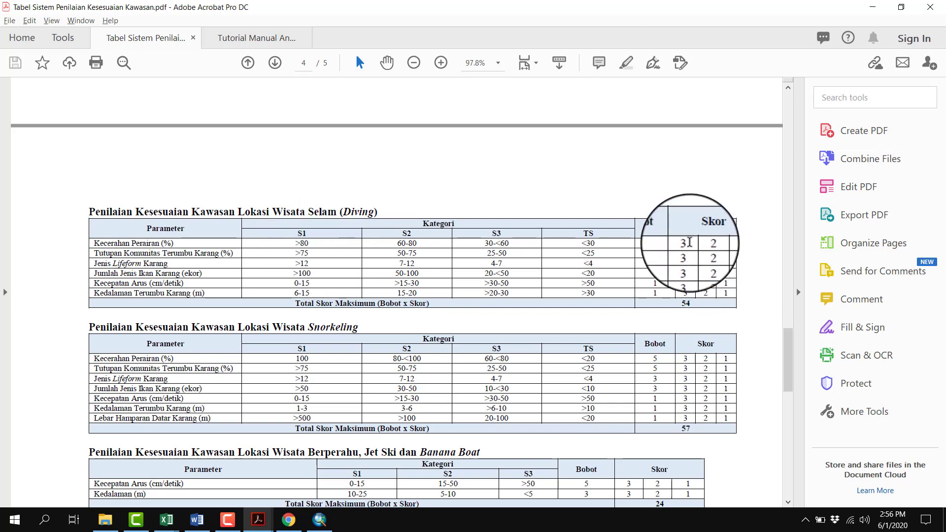
pyautogui.click(320, 520)
pyautogui.scroll(-18, 130, 313)
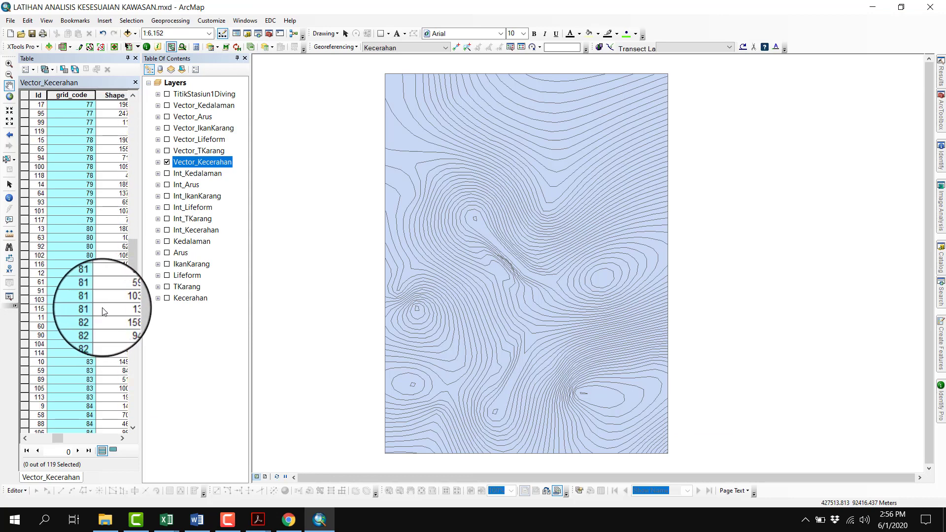
pyautogui.scroll(-3, 104, 312)
pyautogui.scroll(5, 104, 312)
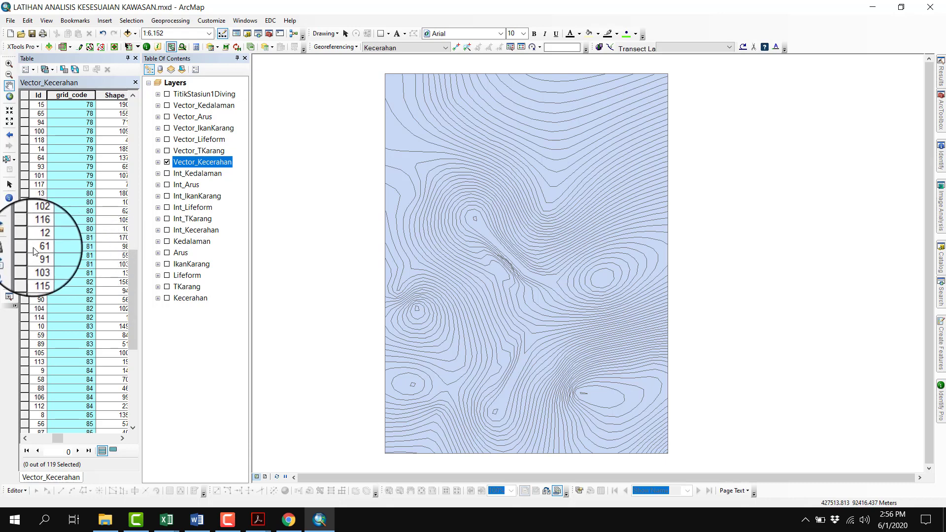
pyautogui.click(32, 239)
pyautogui.click(28, 240)
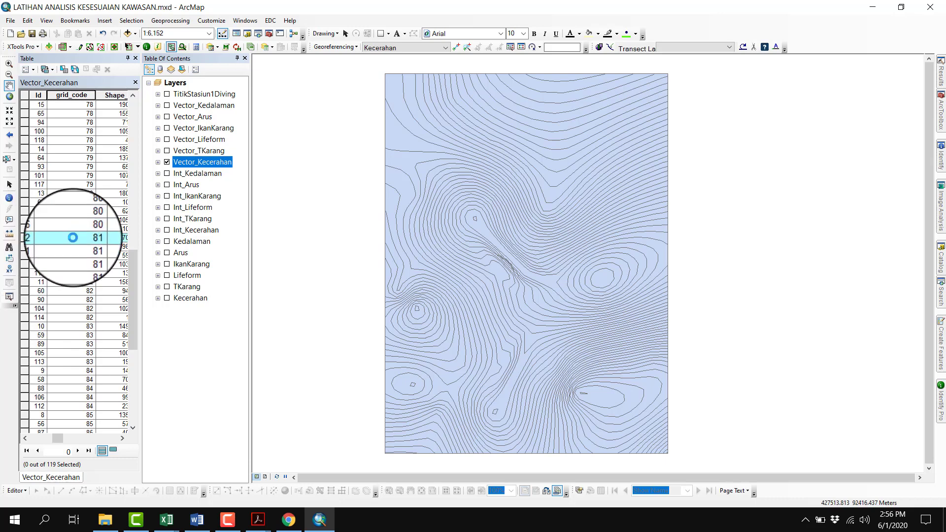
pyautogui.scroll(-8, 84, 255)
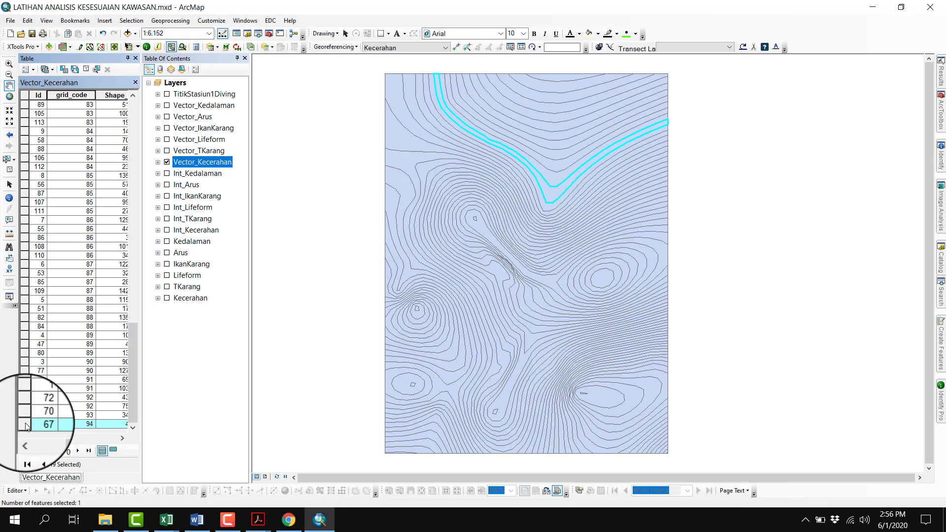
pyautogui.keyDown('shift'); pyautogui.click(26, 424); pyautogui.keyUp('shift')
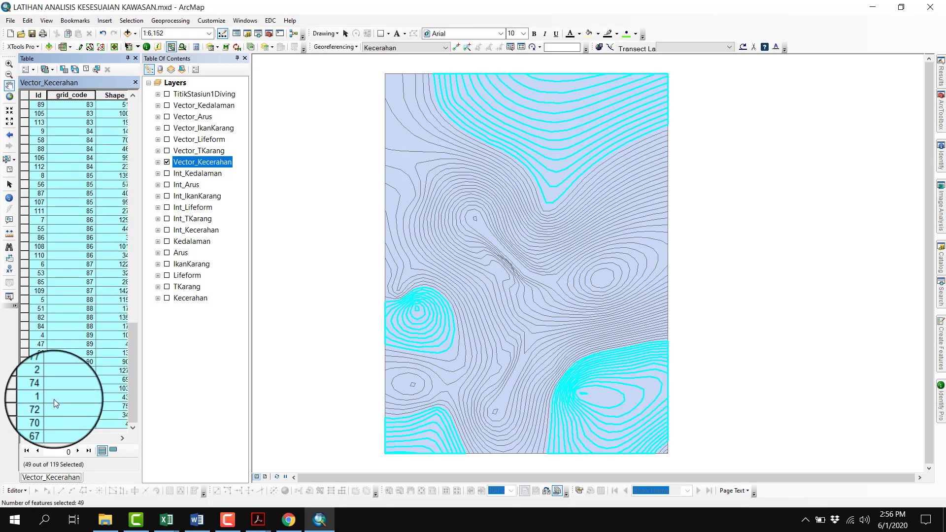
# Show only the selected records and fill their S_Kecerahan field with the S1 score from the PDF's diving table, using the Field Calculator
pyautogui.click(113, 451)
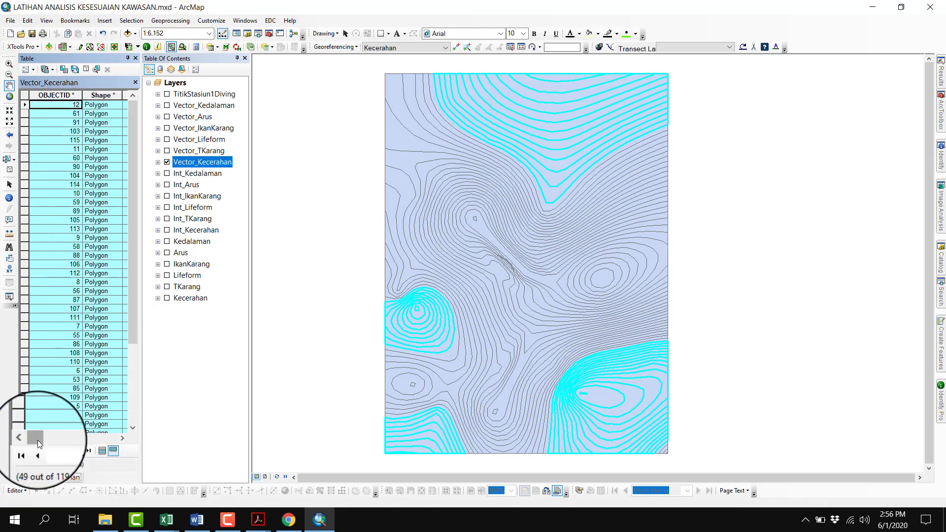
pyautogui.moveTo(37, 439); pyautogui.dragTo(114, 445)
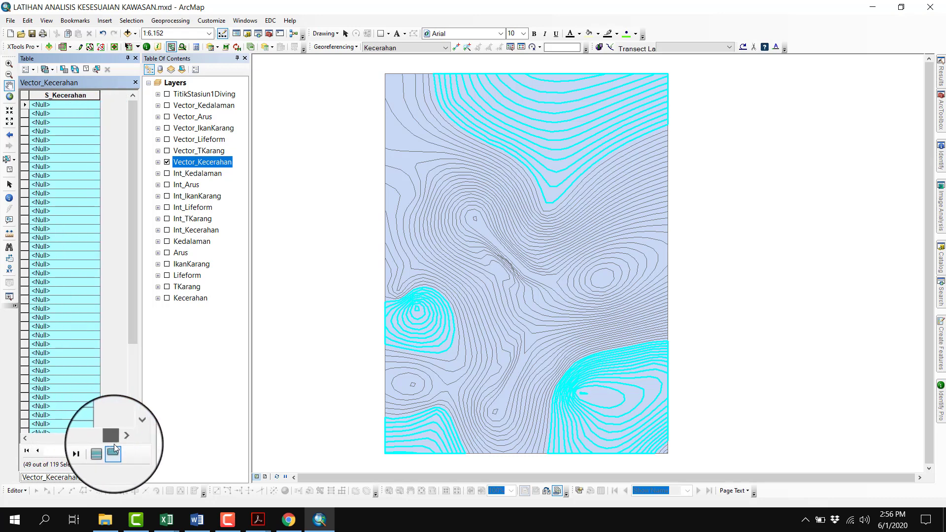
pyautogui.rightClick(72, 99)
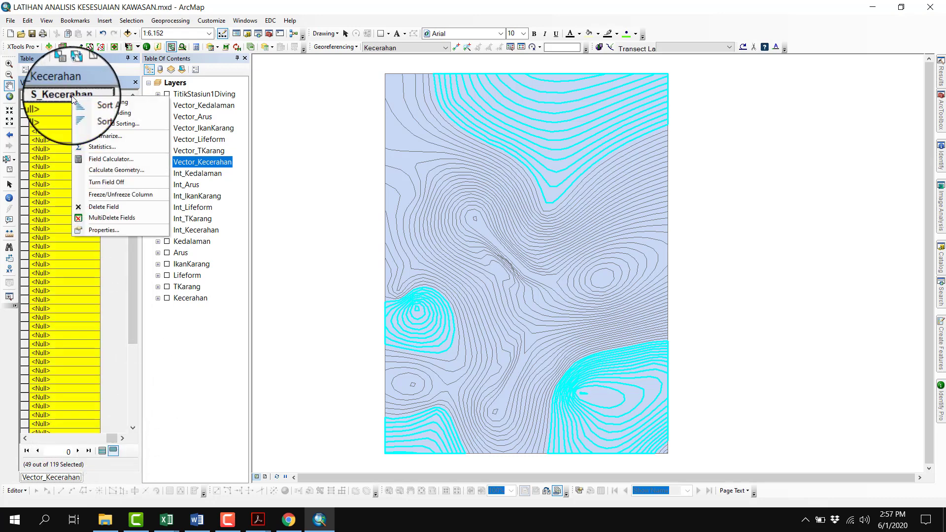
pyautogui.click(107, 158)
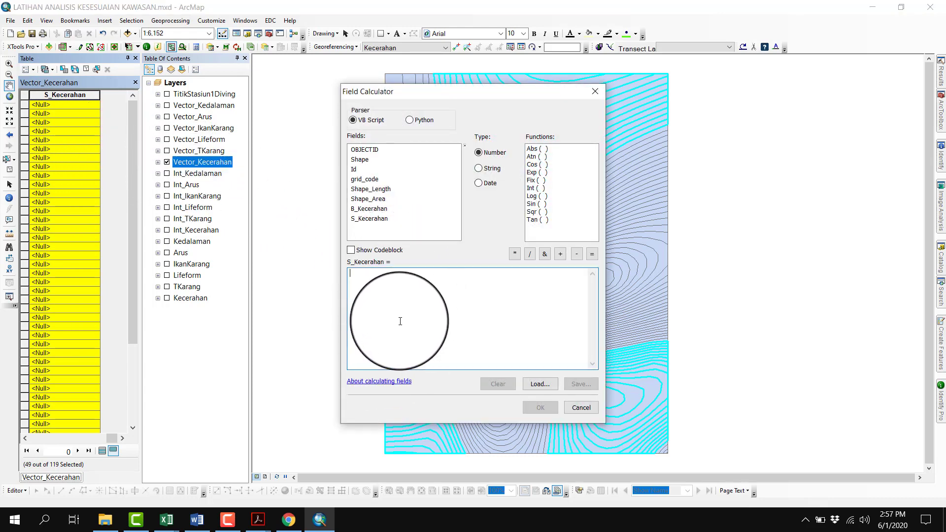
pyautogui.click(258, 520)
pyautogui.click(156, 483)
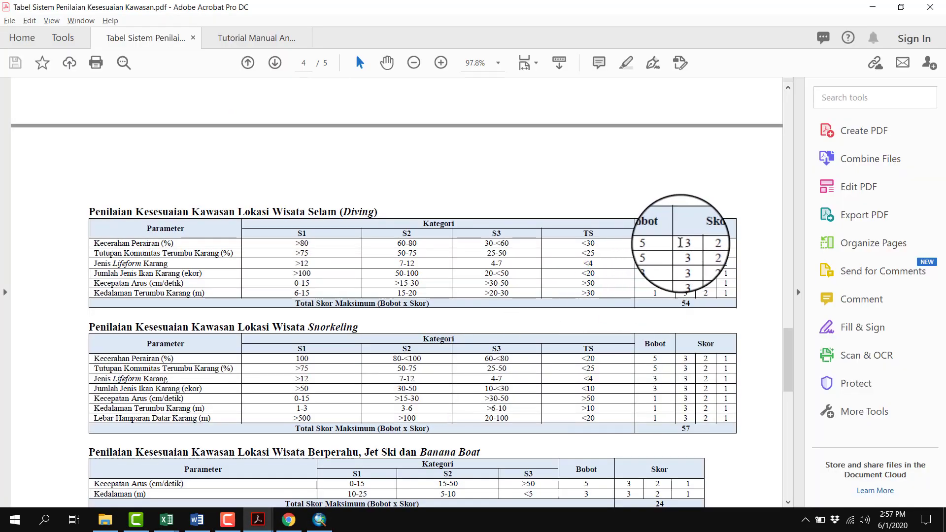
pyautogui.click(320, 520)
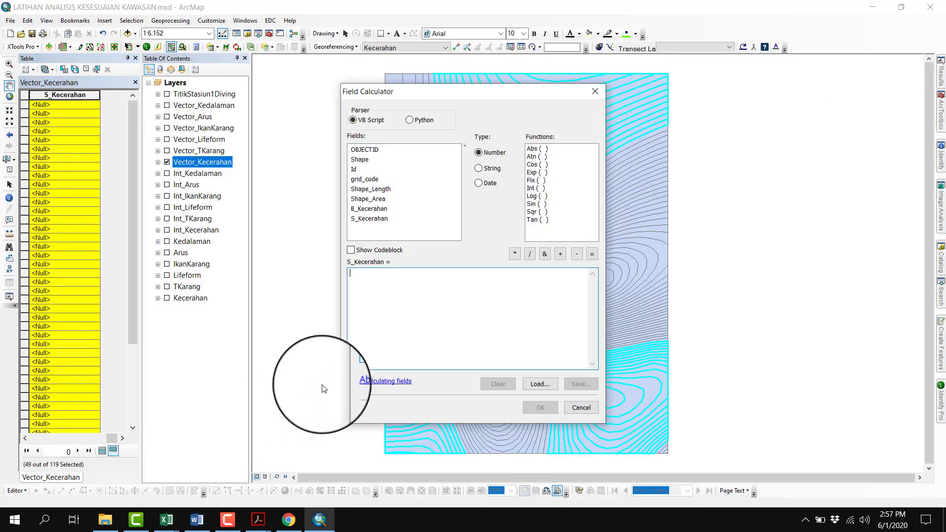
pyautogui.write('1')
pyautogui.click(541, 407)
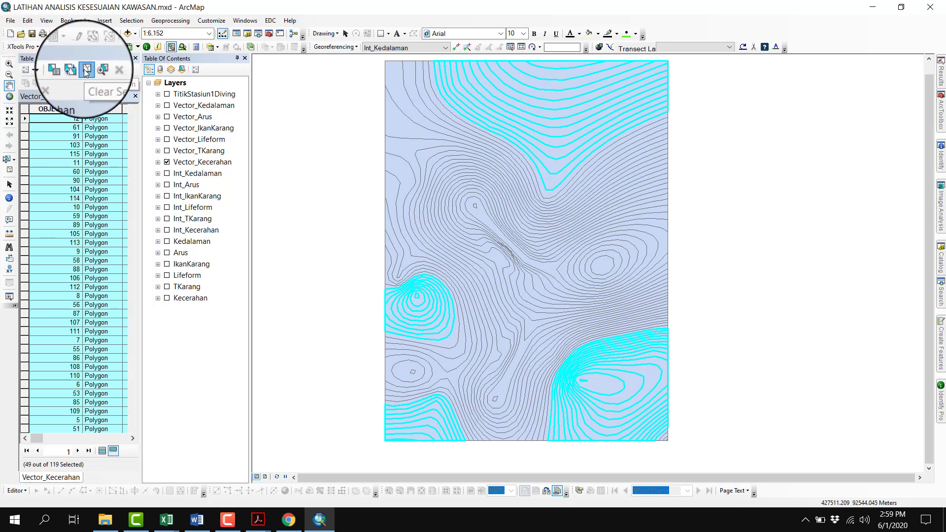
# Clear the selection, show all Vector_Kecerahan records and bring the grid_code values around 80 into view
pyautogui.click(85, 70)
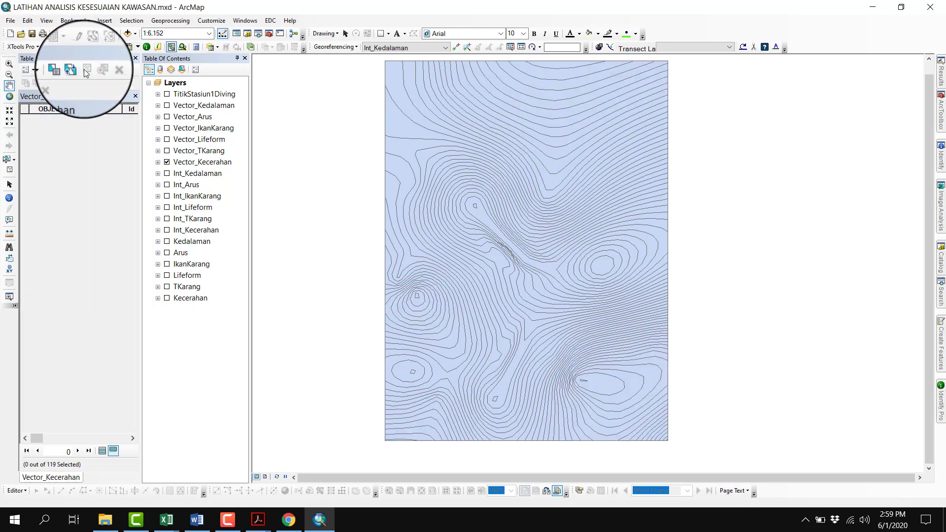
pyautogui.click(105, 452)
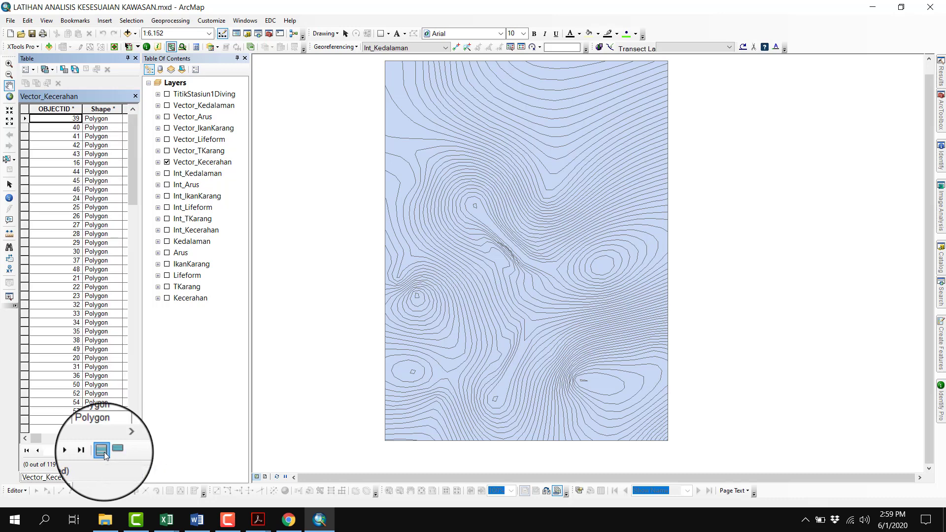
pyautogui.click(123, 438)
pyautogui.click(123, 438)
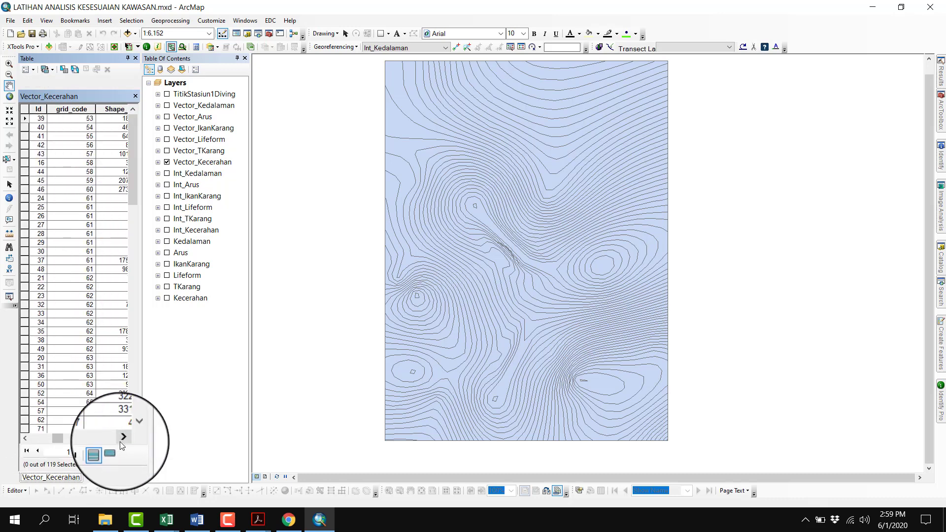
pyautogui.scroll(-15, 90, 358)
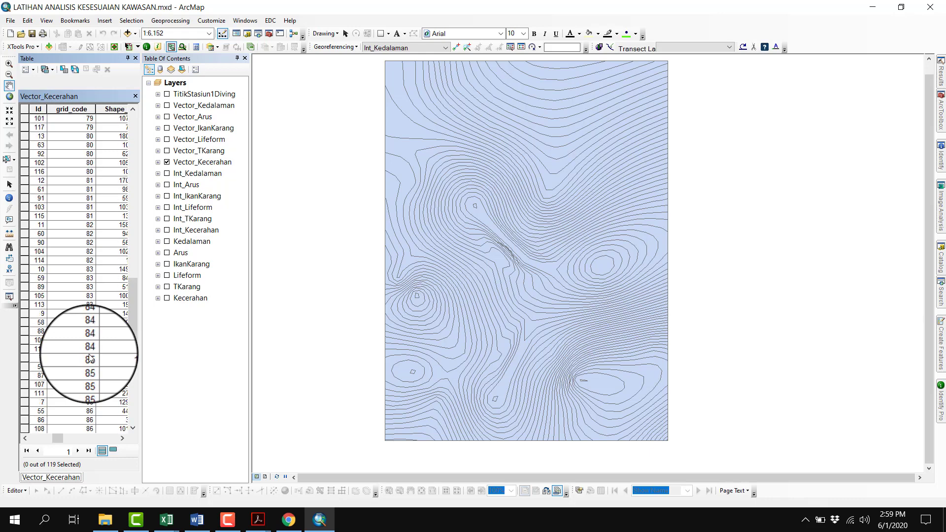
pyautogui.scroll(3, 101, 247)
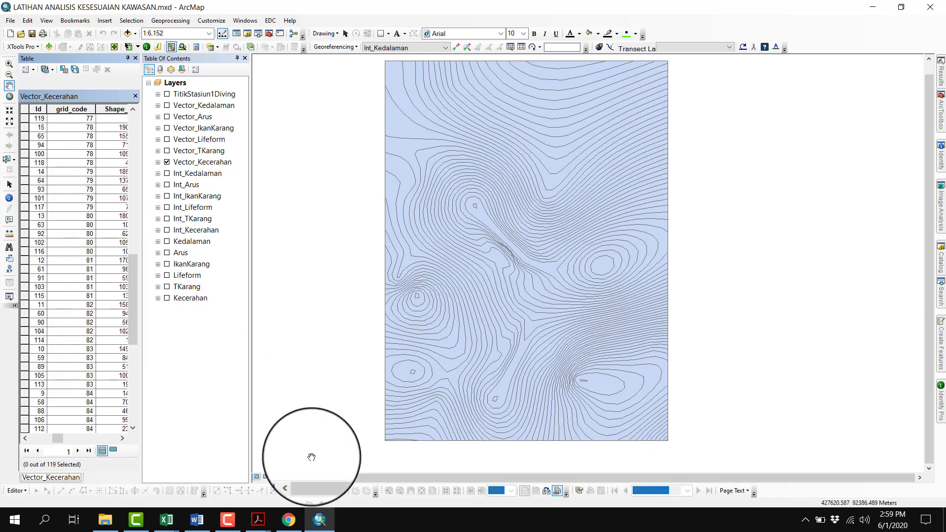
# Recheck the diving Kecerahan Perairan (%) class limits in the Acrobat scoring PDF and return to the Vector_Kecerahan table in ArcMap
pyautogui.moveTo(266, 526)
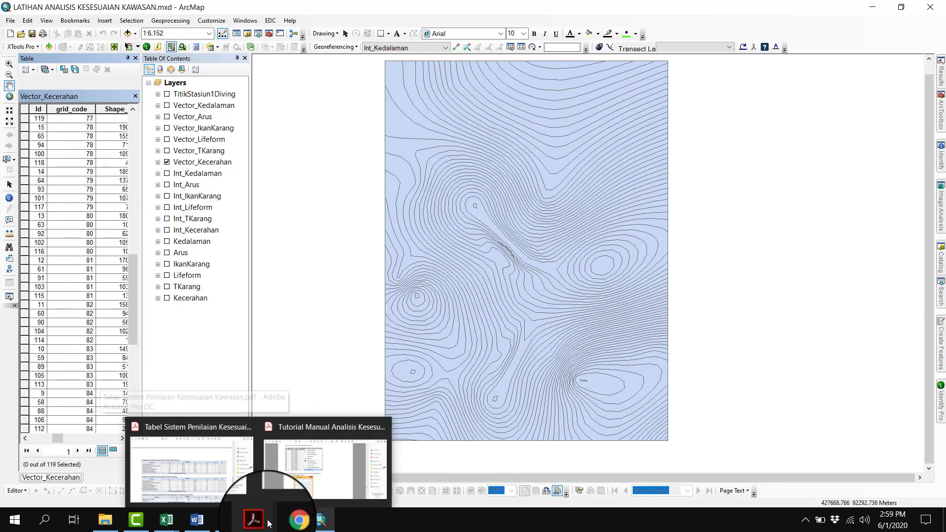
pyautogui.click(239, 499)
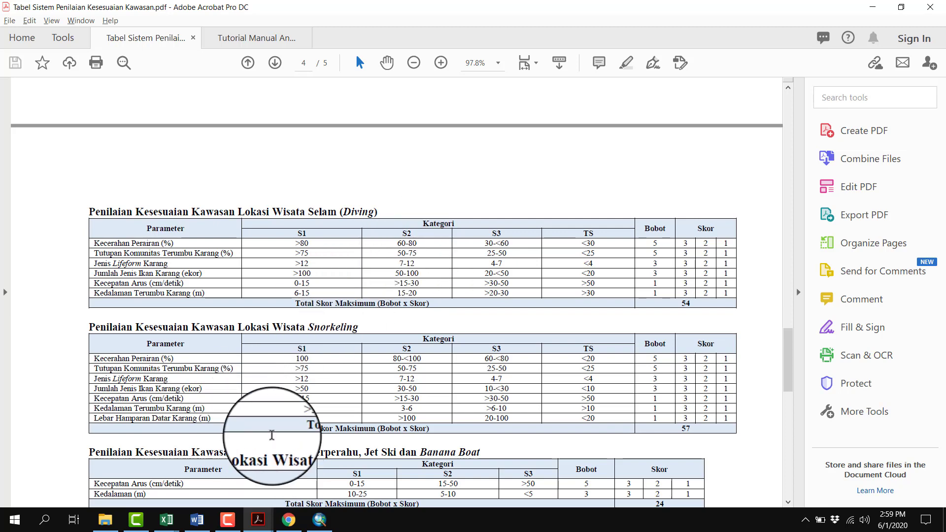
pyautogui.click(326, 523)
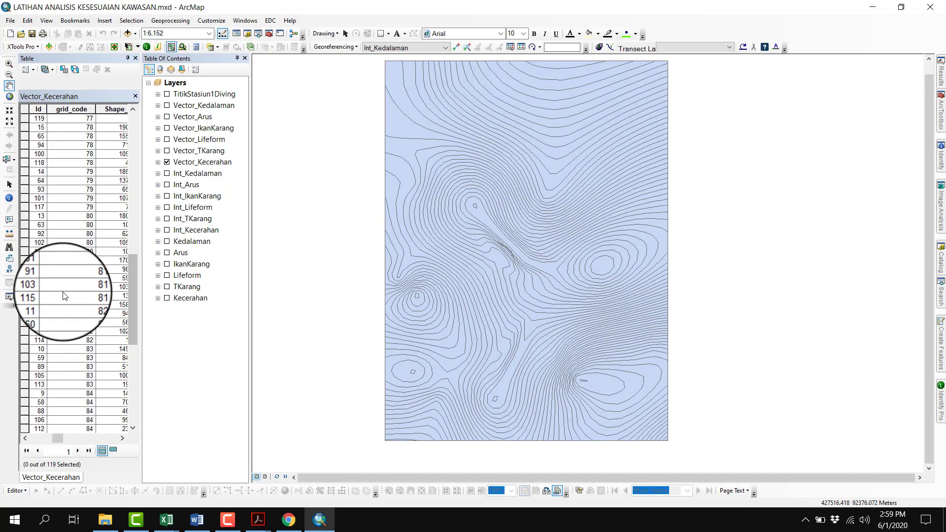
# Select all Vector_Kecerahan records with grid_code 60 to 80 in the attribute table
pyautogui.scroll(12, 61, 287)
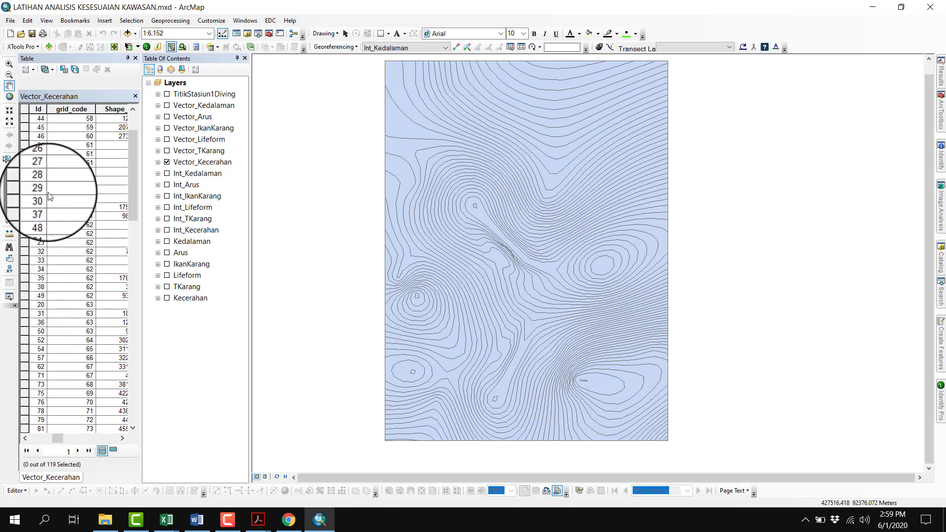
pyautogui.click(23, 128)
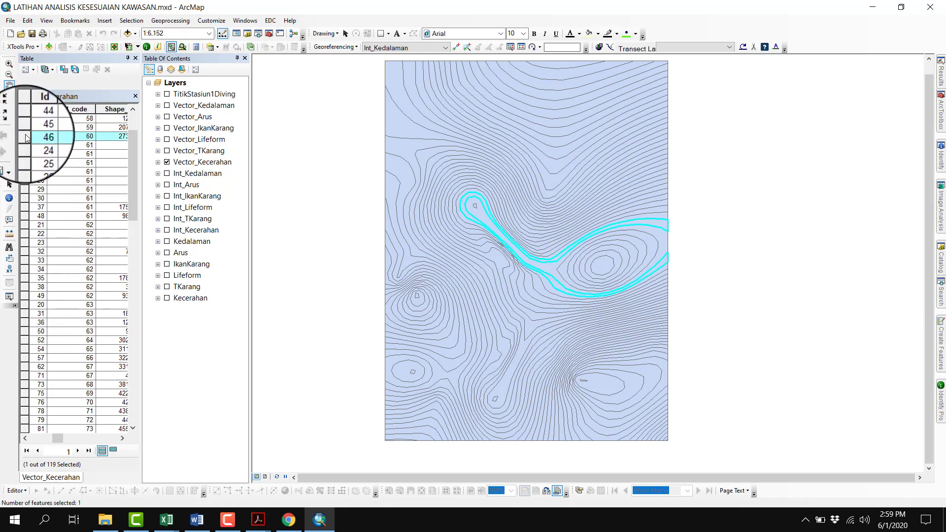
pyautogui.scroll(-9, 88, 326)
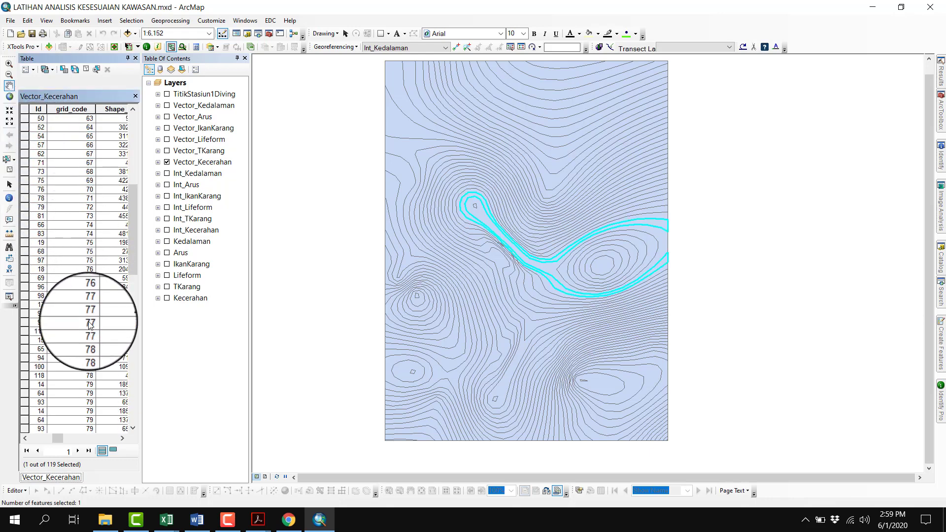
pyautogui.scroll(-1, 90, 325)
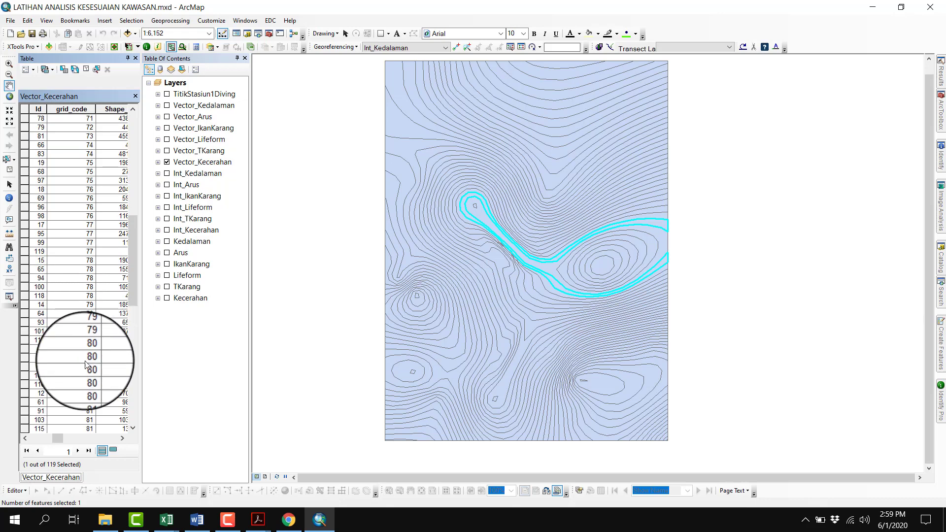
pyautogui.keyDown('shift'); pyautogui.click(25, 387); pyautogui.keyUp('shift')
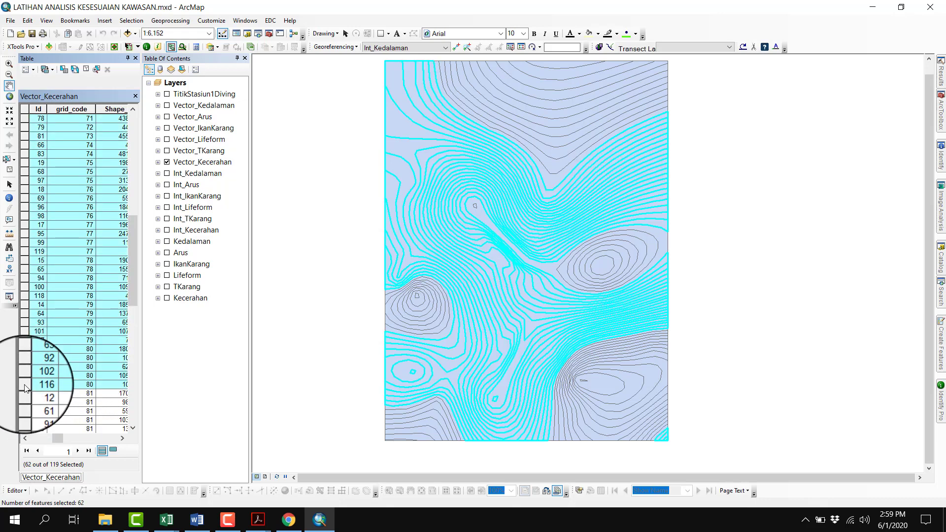
# Set S_Kecerahan to 2 for only the selected records with the Field Calculator, and clear the selection to show all records again
pyautogui.click(113, 453)
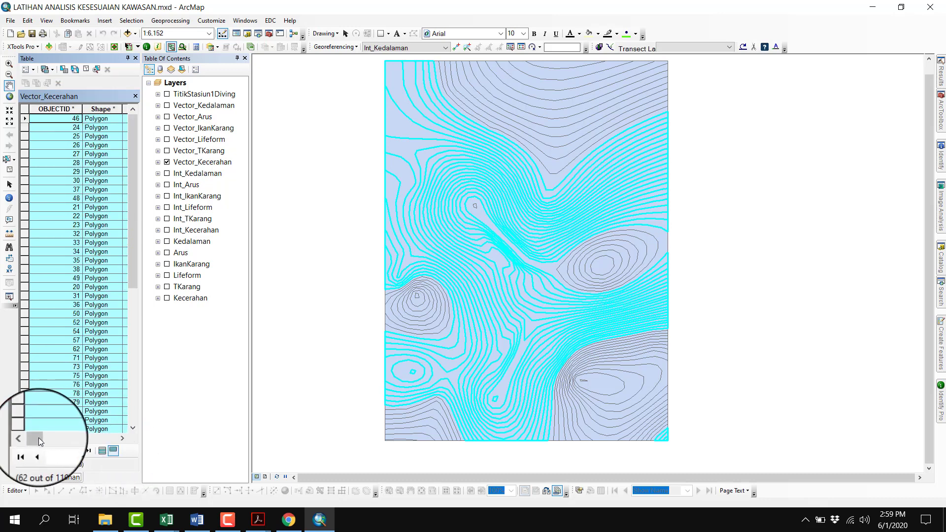
pyautogui.moveTo(72, 437); pyautogui.dragTo(117, 438)
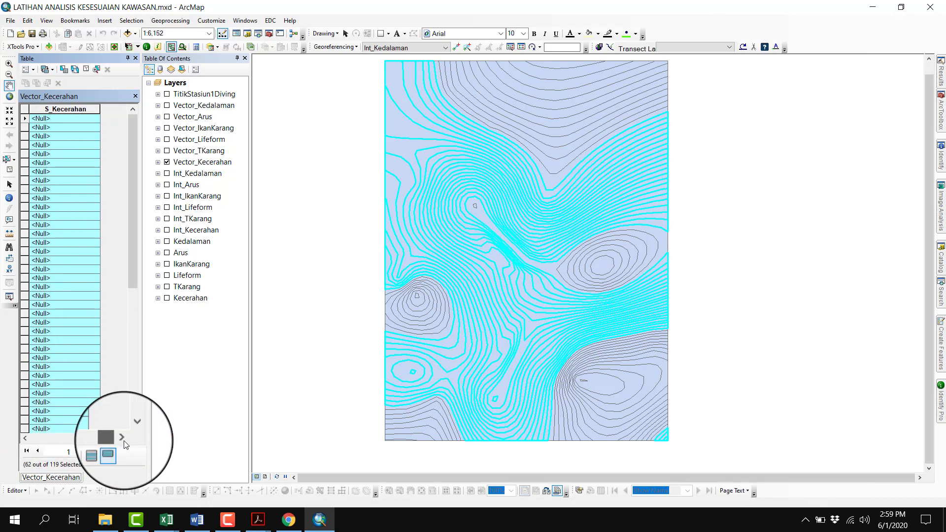
pyautogui.rightClick(86, 109)
pyautogui.click(120, 171)
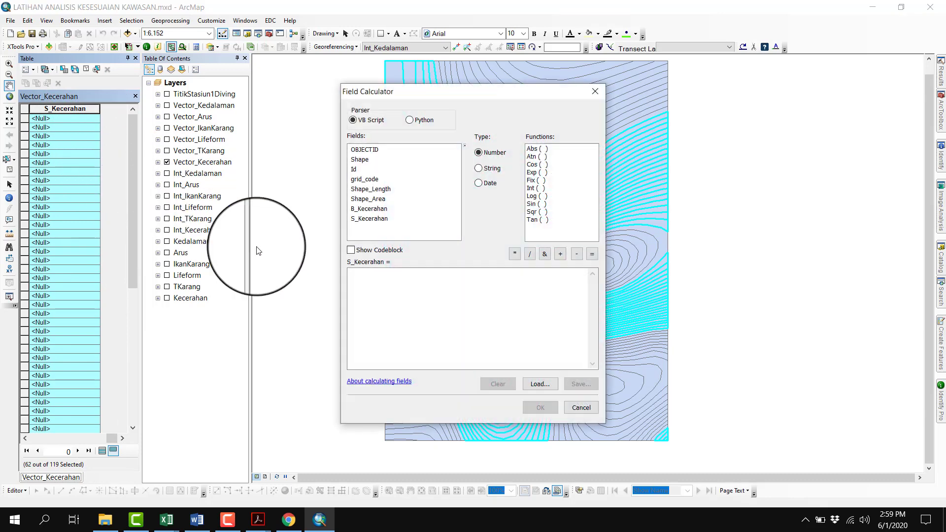
pyautogui.write('1')
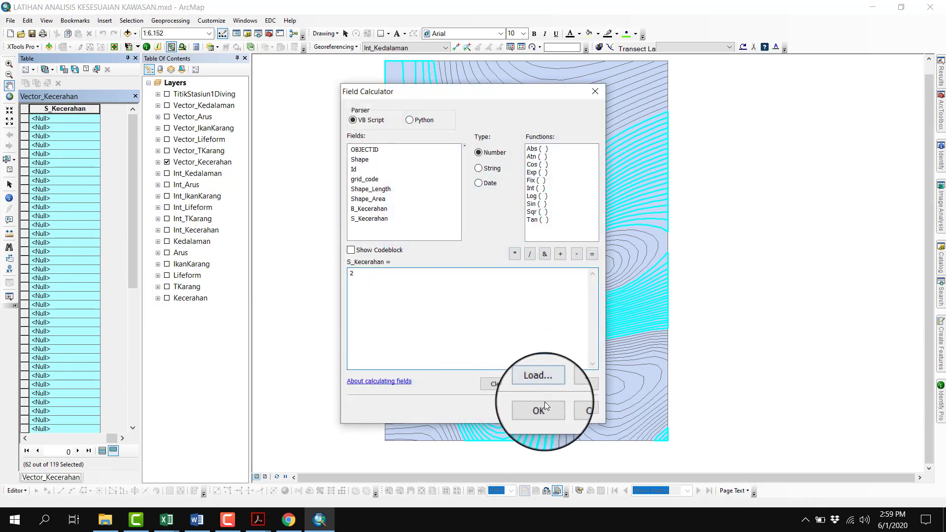
pyautogui.click(541, 408)
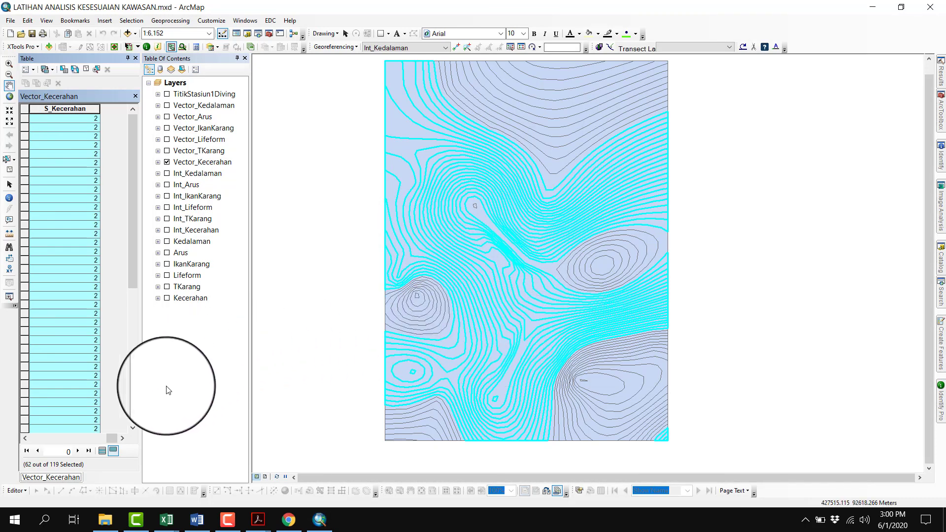
pyautogui.click(85, 69)
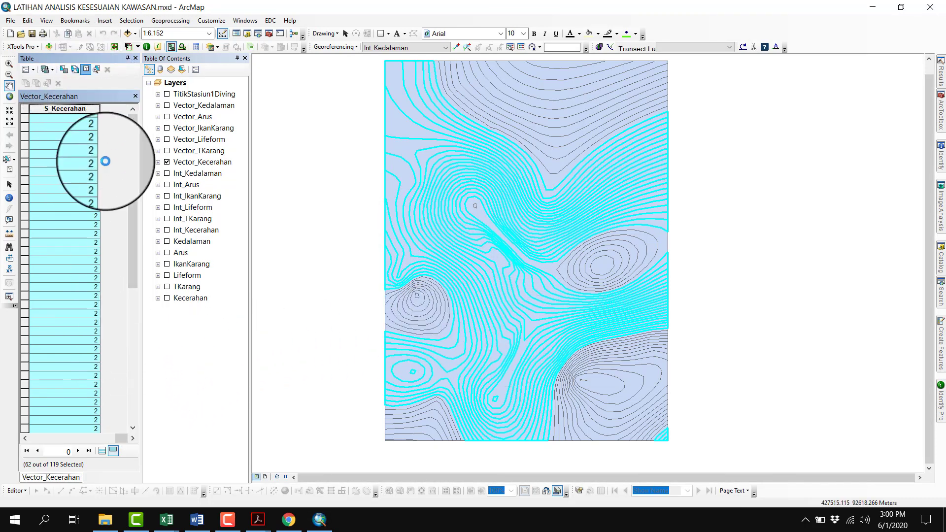
pyautogui.click(103, 451)
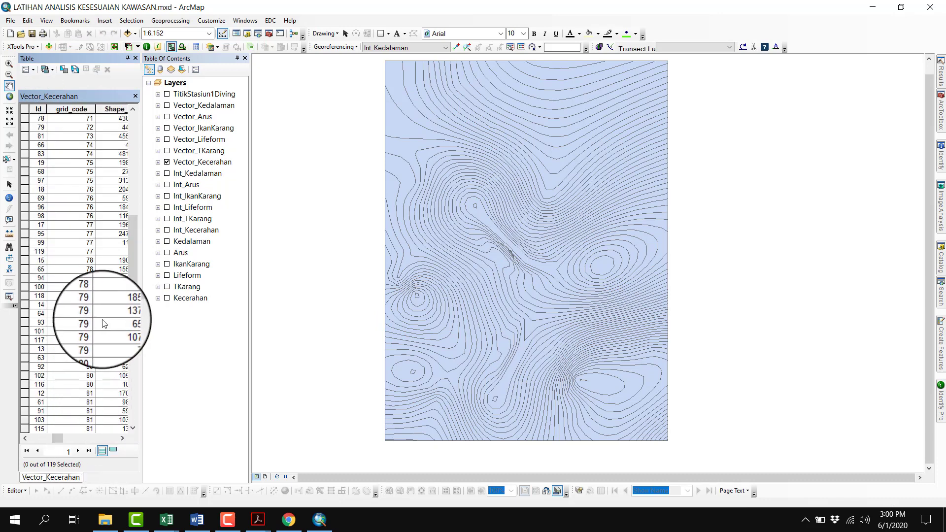
# Check the diving Kecerahan S3 class limits in the Acrobat scoring PDF, and back in ArcMap select the records with grid_code 53 to 59
pyautogui.moveTo(258, 522)
pyautogui.click(159, 493)
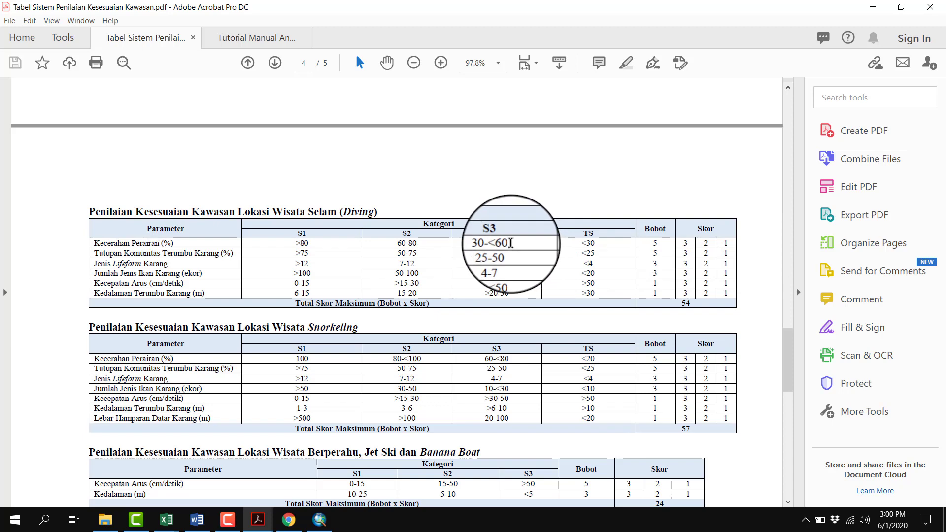
pyautogui.click(316, 527)
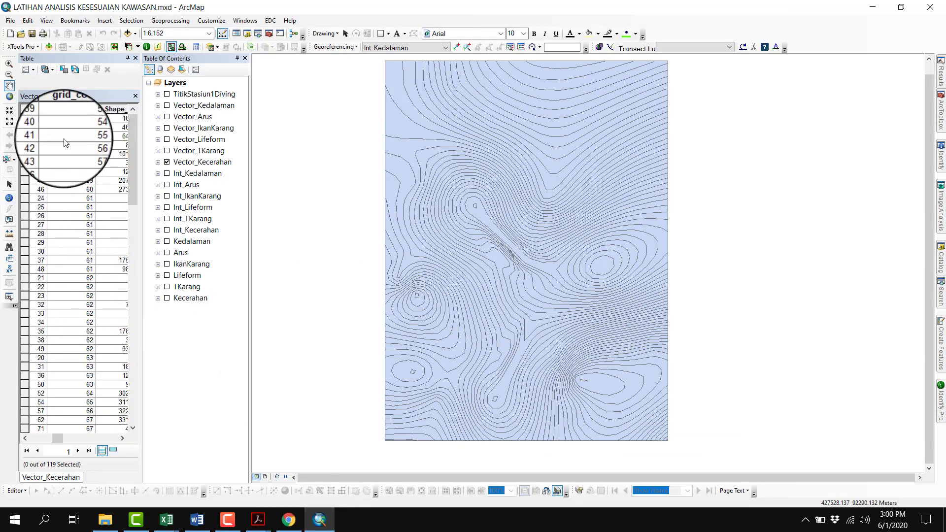
pyautogui.click(26, 117)
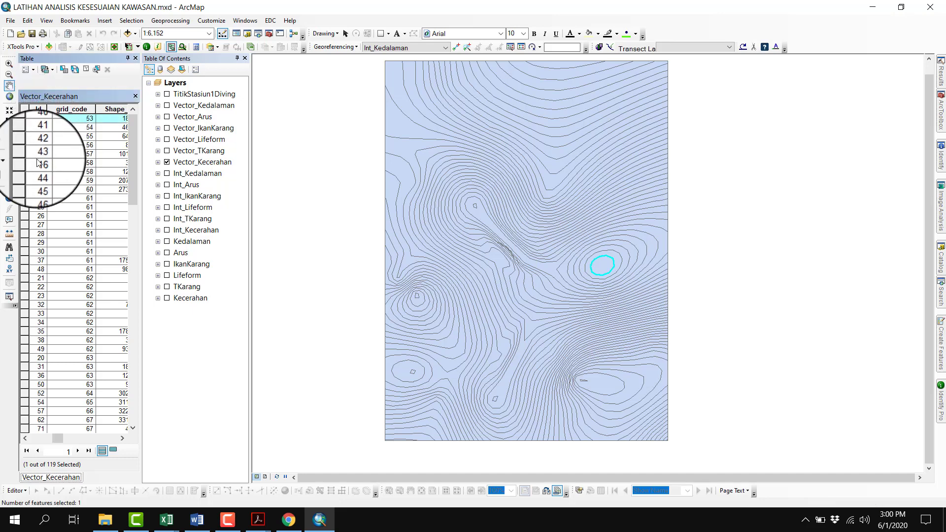
pyautogui.keyDown('shift'); pyautogui.click(24, 181); pyautogui.keyUp('shift')
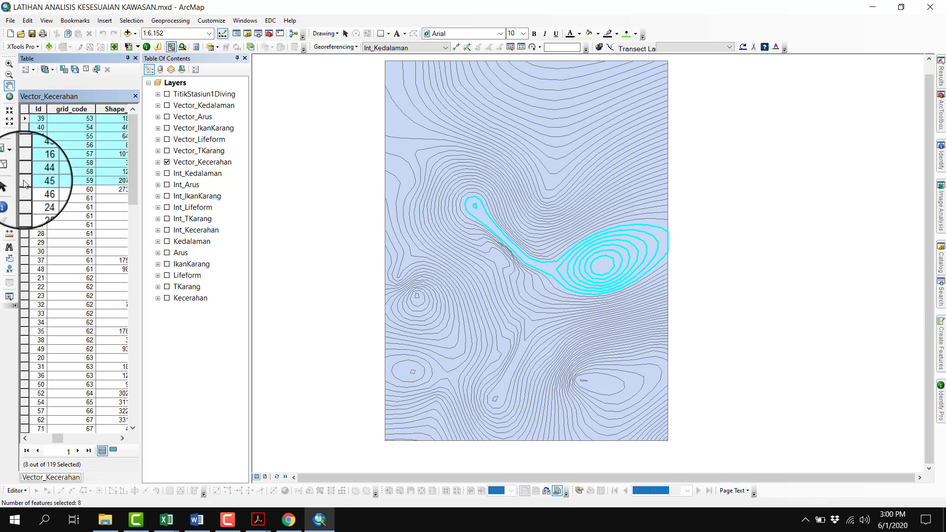
# Set S_Kecerahan to 1 for only the selected records with the Field Calculator, and clear the selection to show all records again
pyautogui.click(117, 452)
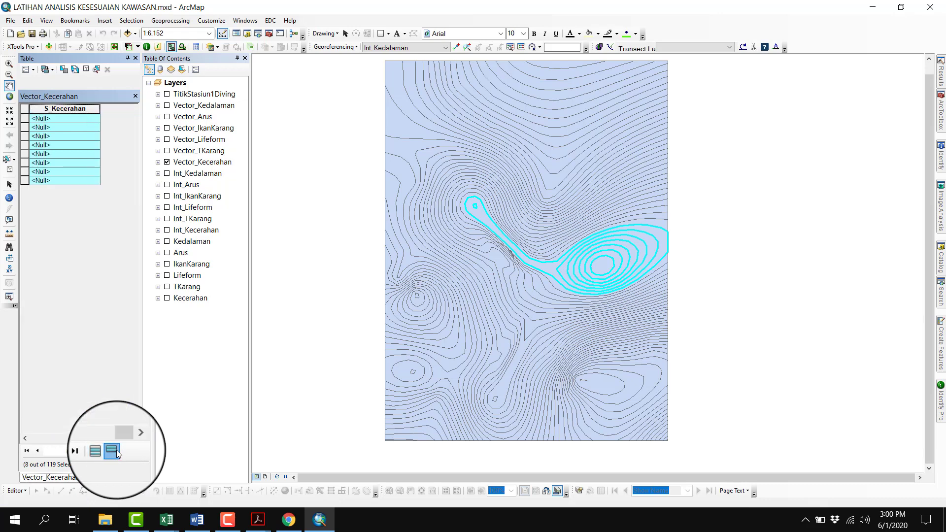
pyautogui.rightClick(78, 110)
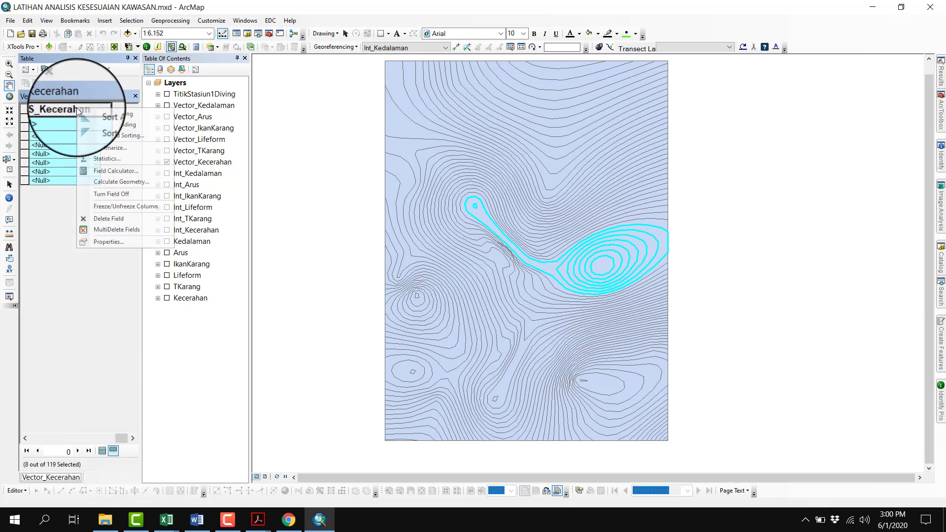
pyautogui.click(111, 169)
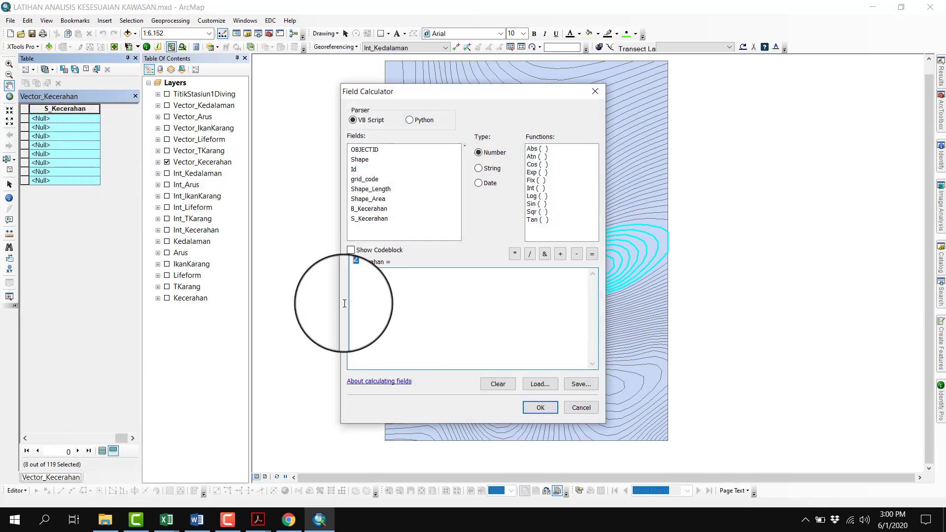
pyautogui.write('3')
pyautogui.click(540, 408)
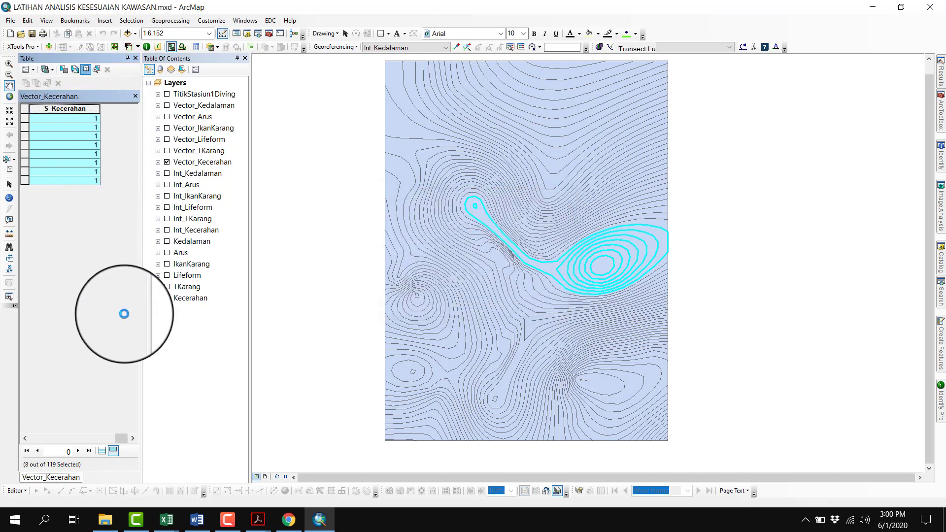
pyautogui.click(106, 450)
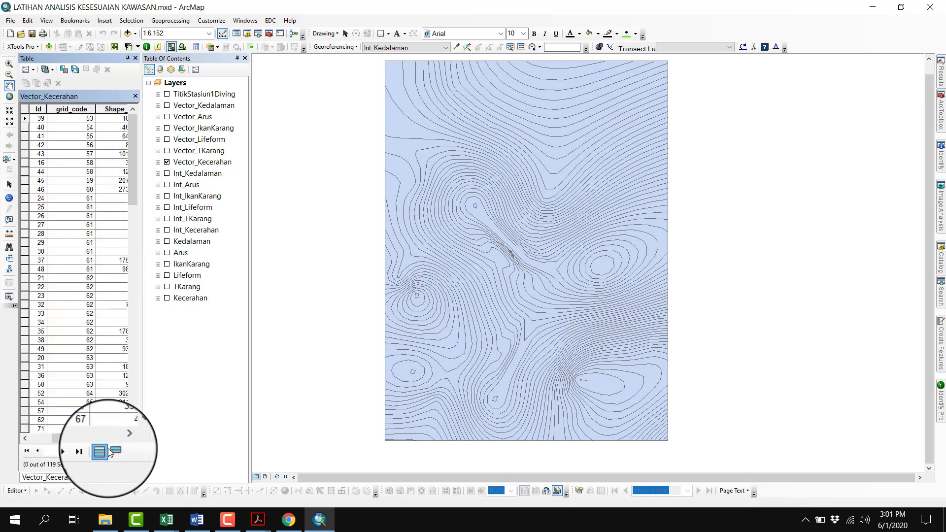
# Review the B_Kecerahan and S_Kecerahan values across the Vector_Kecerahan records and close the table
pyautogui.click(122, 438)
pyautogui.click(122, 438)
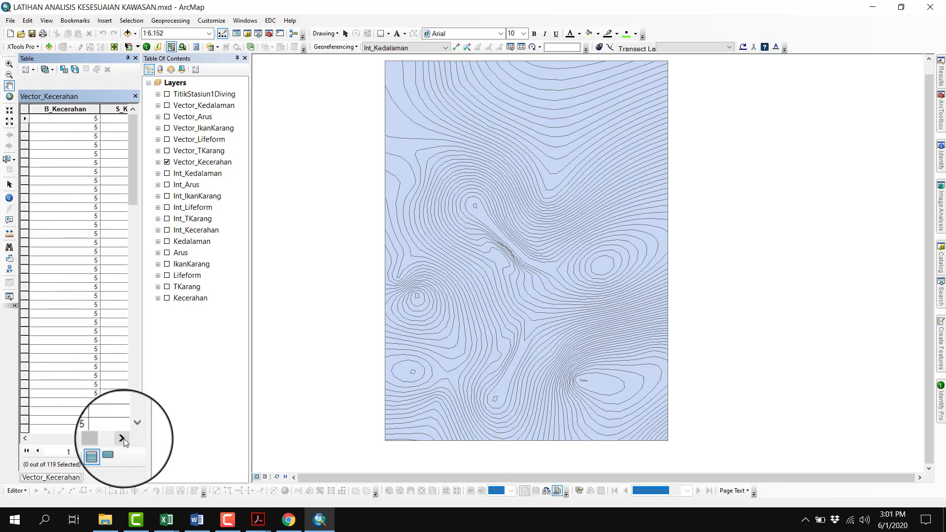
pyautogui.click(121, 438)
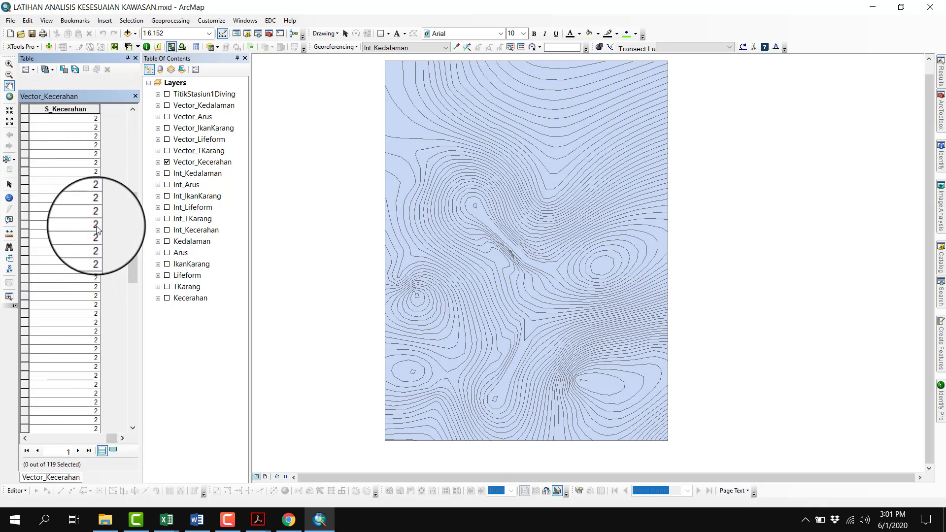
pyautogui.scroll(15, 88, 335)
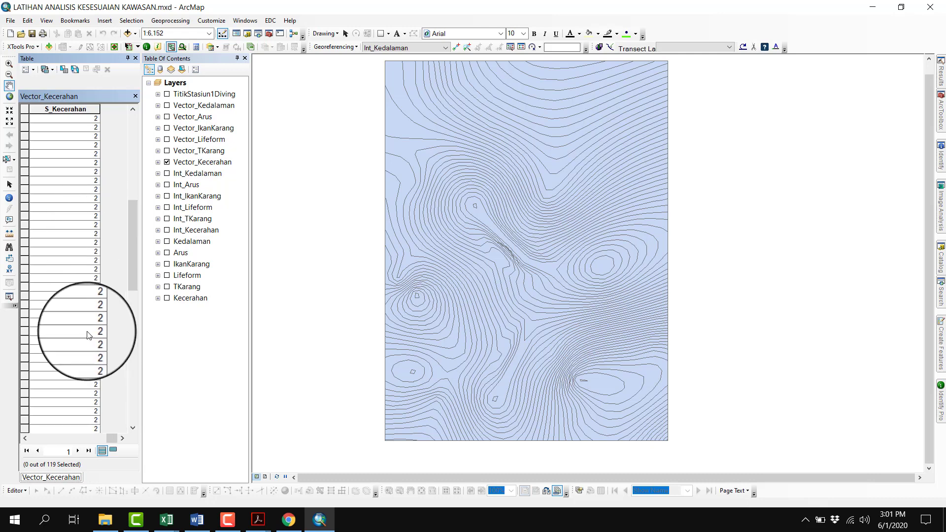
pyautogui.click(25, 438)
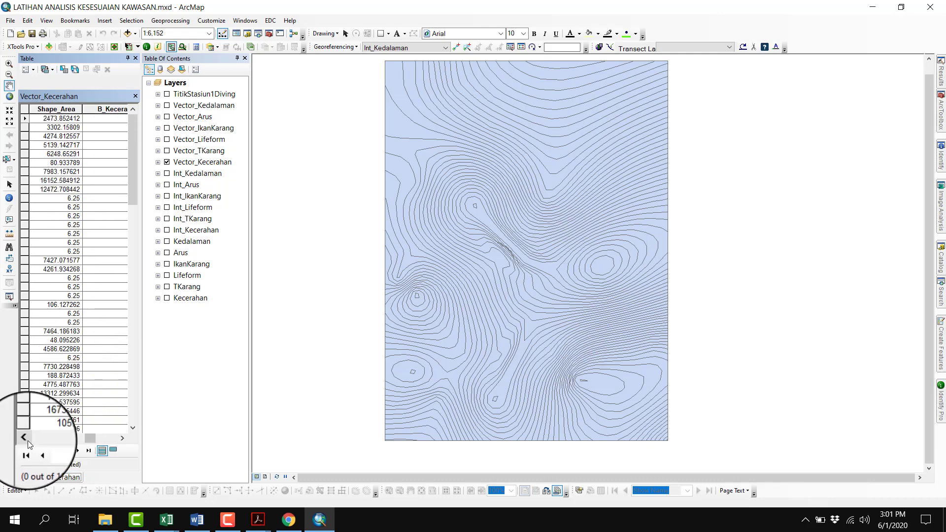
pyautogui.click(24, 438)
pyautogui.click(135, 58)
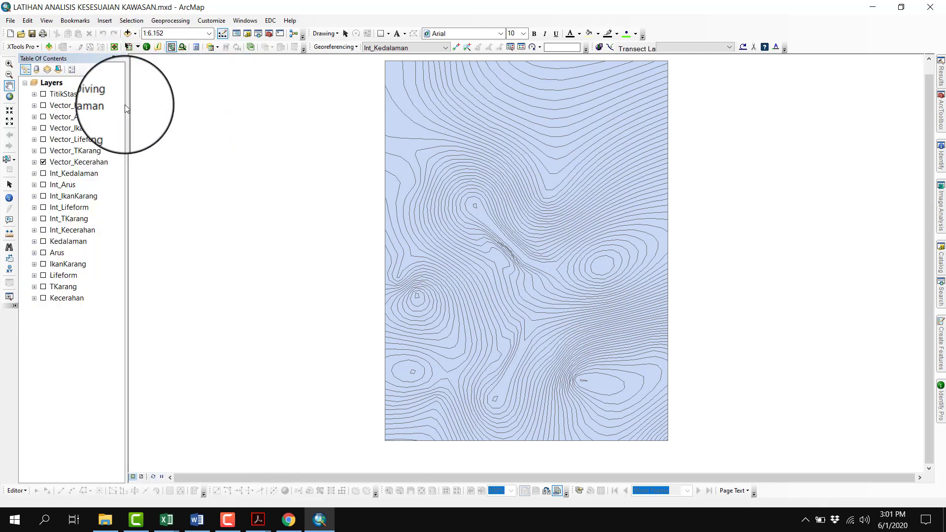
# Hide the Vector_Kecerahan layer and display the Vector_TKarang layer on the map
pyautogui.click(34, 162)
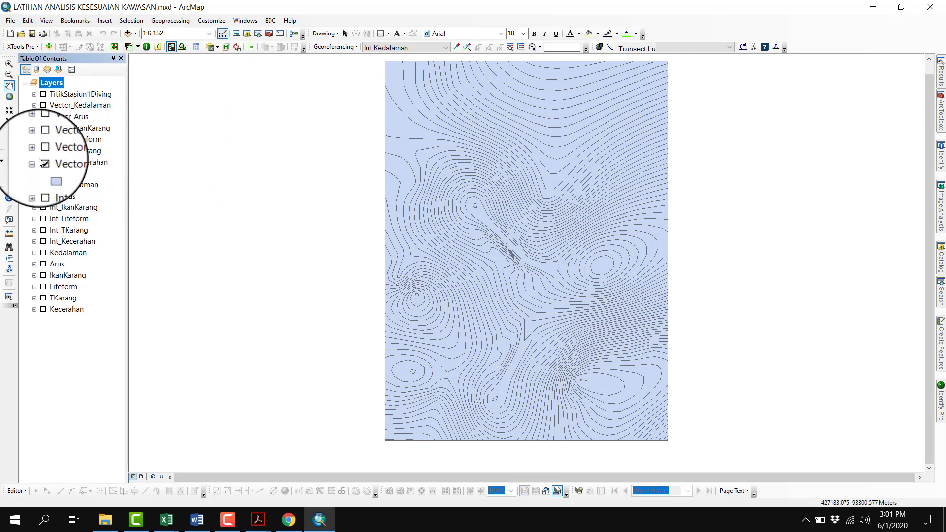
pyautogui.click(34, 163)
pyautogui.click(43, 162)
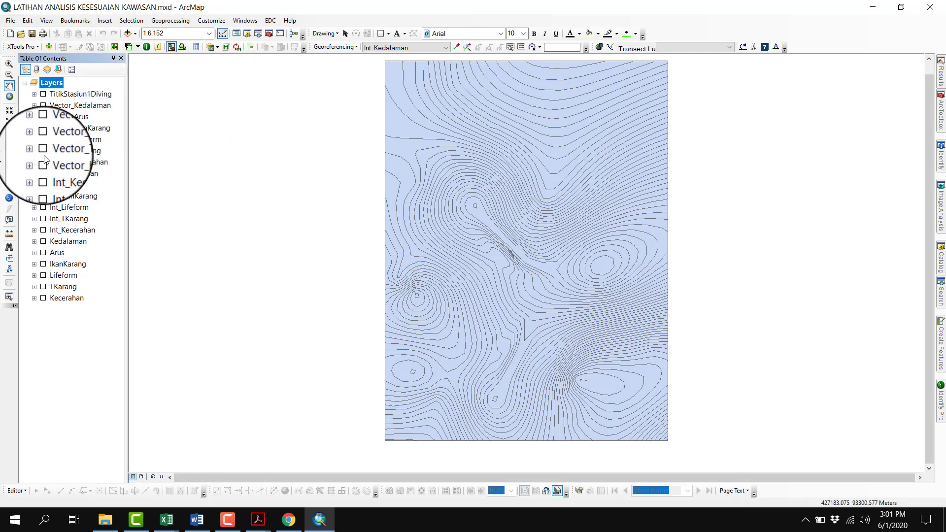
pyautogui.click(42, 151)
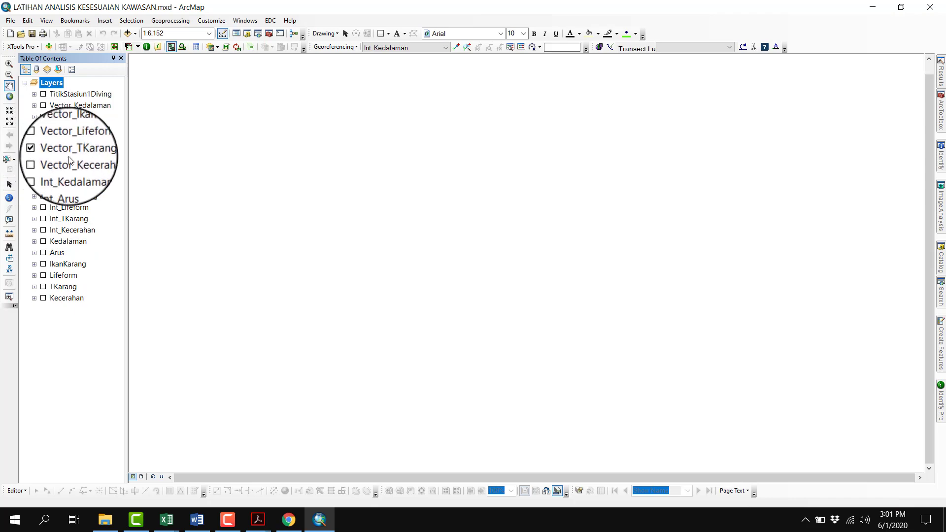
# Open the attribute table of the Vector_TKarang layer
pyautogui.rightClick(71, 157)
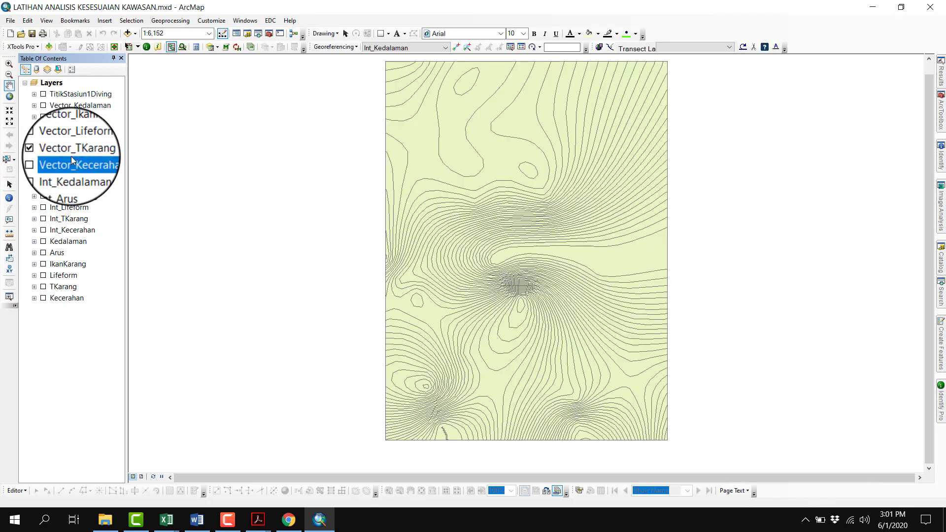
pyautogui.click(56, 191)
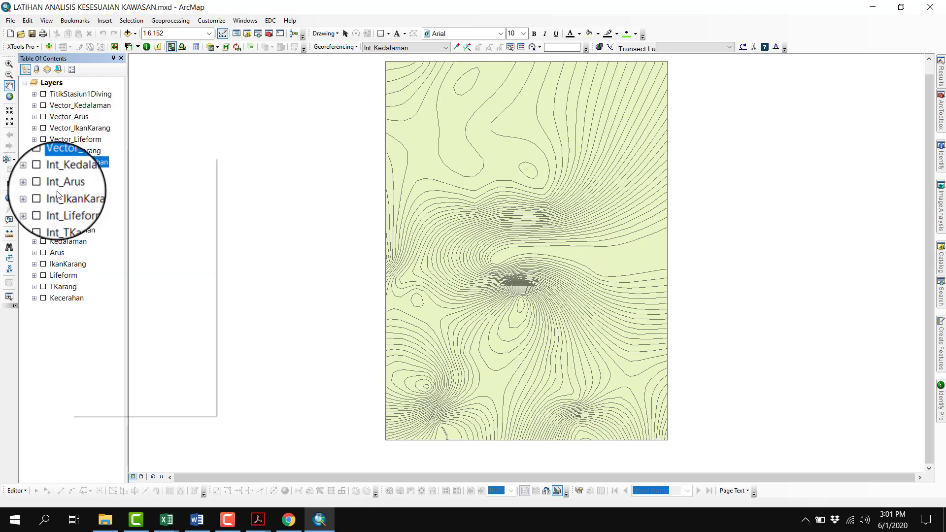
pyautogui.rightClick(59, 152)
pyautogui.click(96, 205)
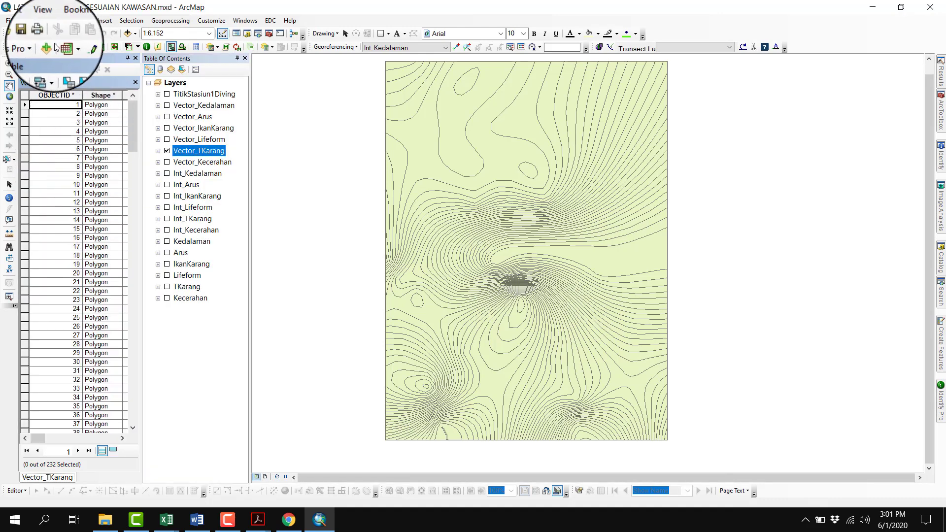
# Add a field named B_TKarang of type Float to the Vector_TKarang table
pyautogui.click(28, 70)
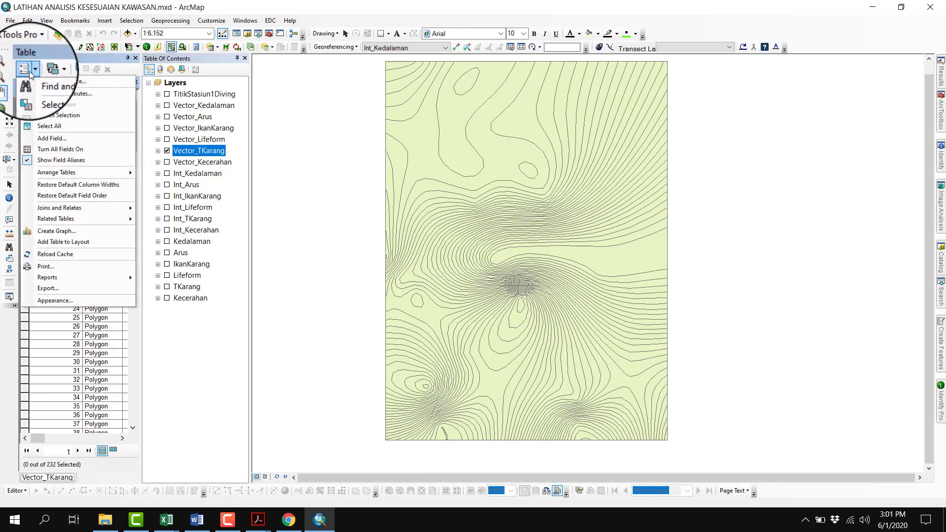
pyautogui.click(51, 148)
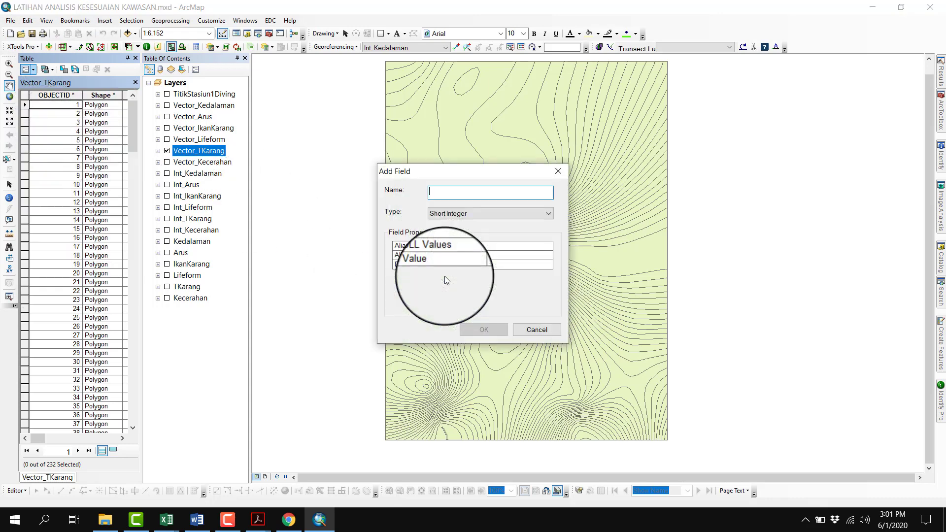
pyautogui.write('B_TKarang')
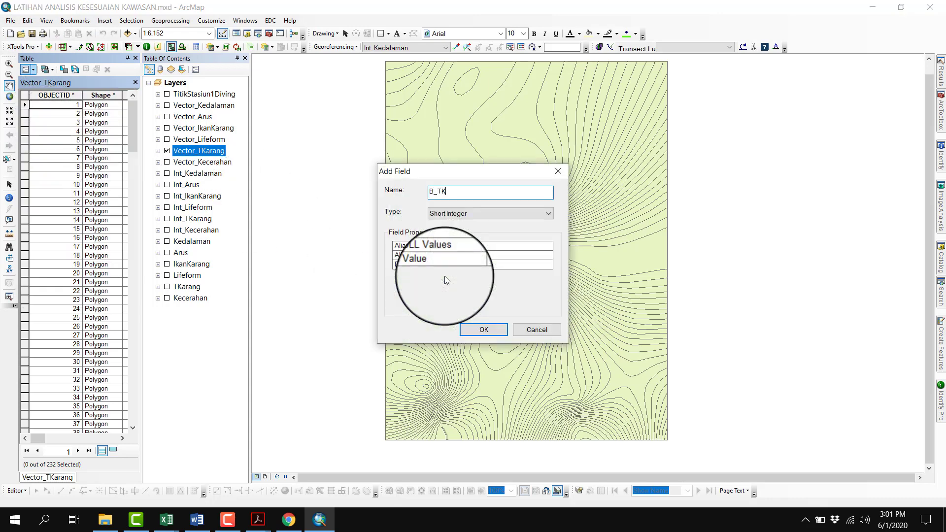
pyautogui.press('Tab')
pyautogui.press('Down')
pyautogui.press('Down')
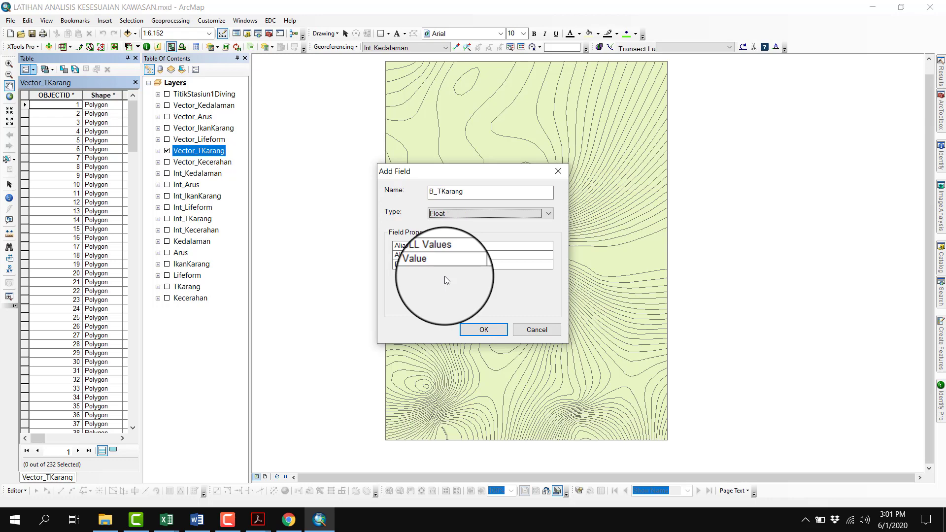
pyautogui.click(489, 327)
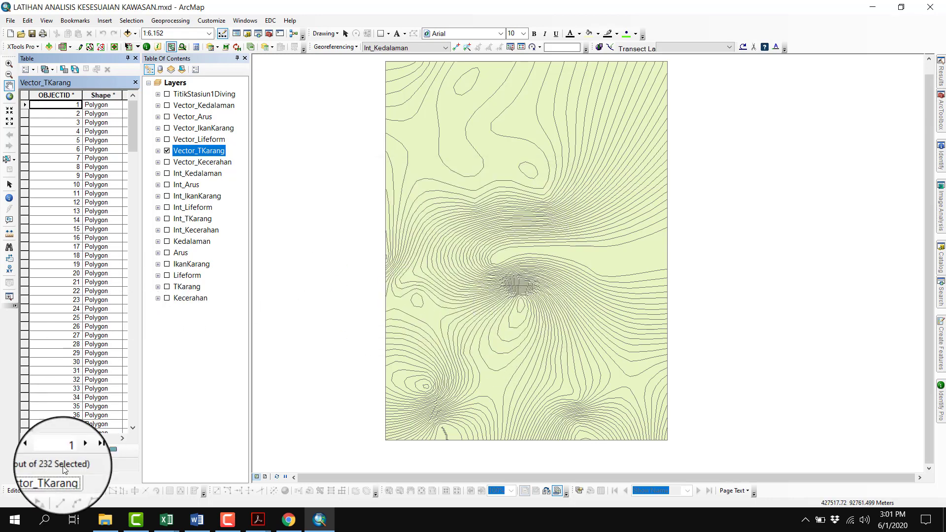
# Check the coral cover weight in the scoring table PDF and set B_TKarang to 5 for all records with the Field Calculator
pyautogui.moveTo(51, 438); pyautogui.dragTo(118, 446)
pyautogui.click(68, 95)
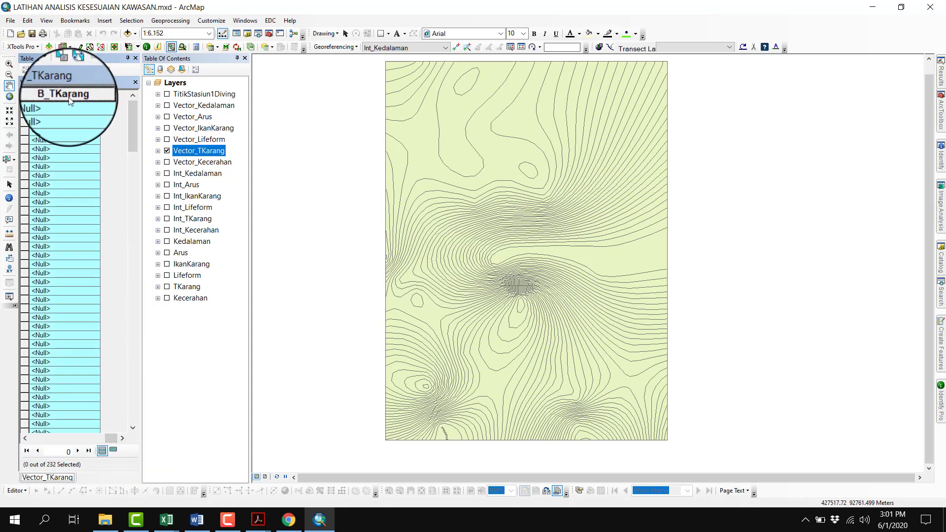
pyautogui.rightClick(69, 94)
pyautogui.click(111, 156)
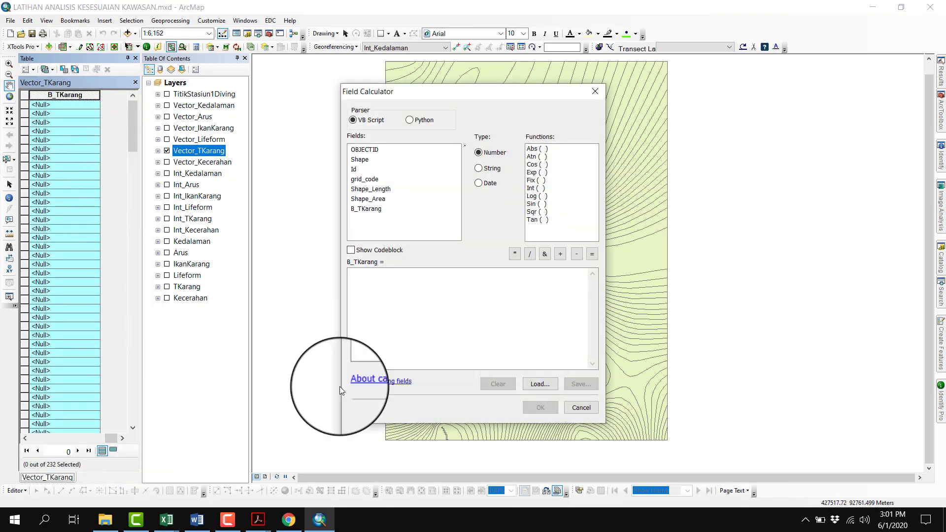
pyautogui.click(256, 513)
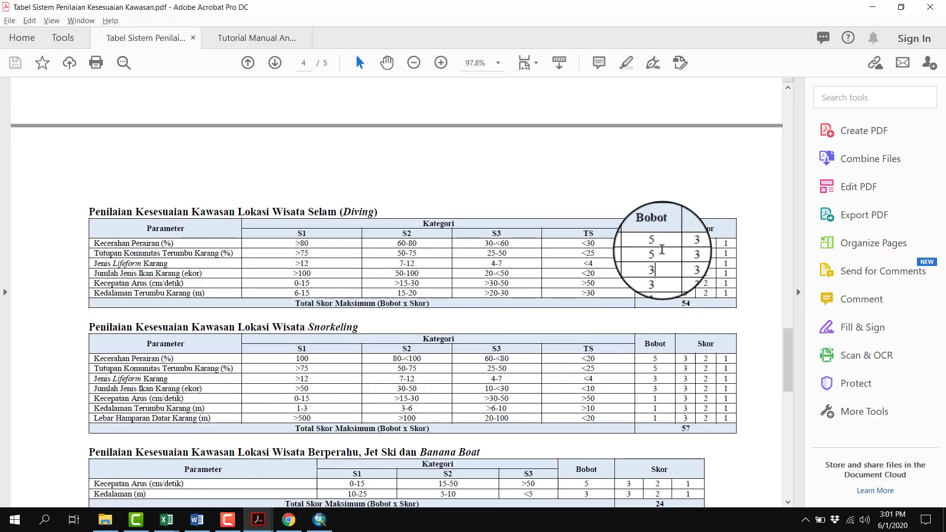
pyautogui.click(320, 520)
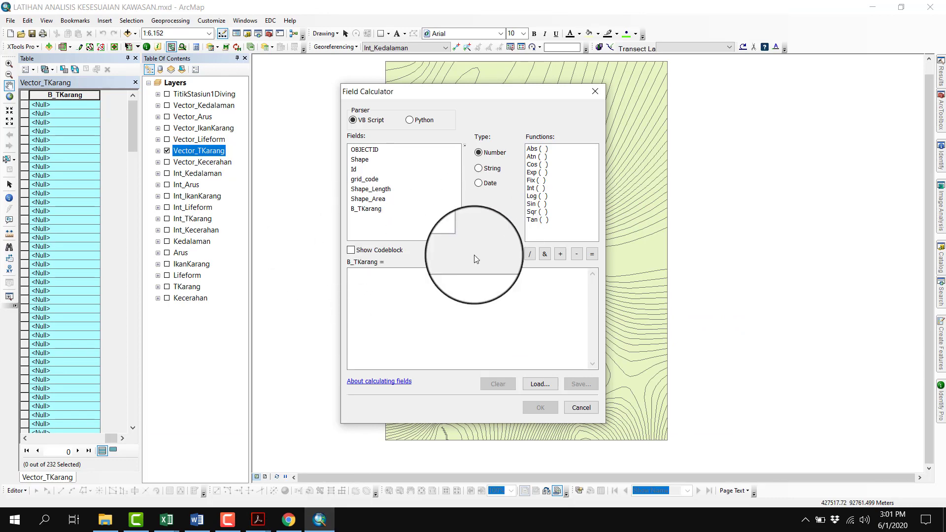
pyautogui.click(428, 302)
pyautogui.write('1')
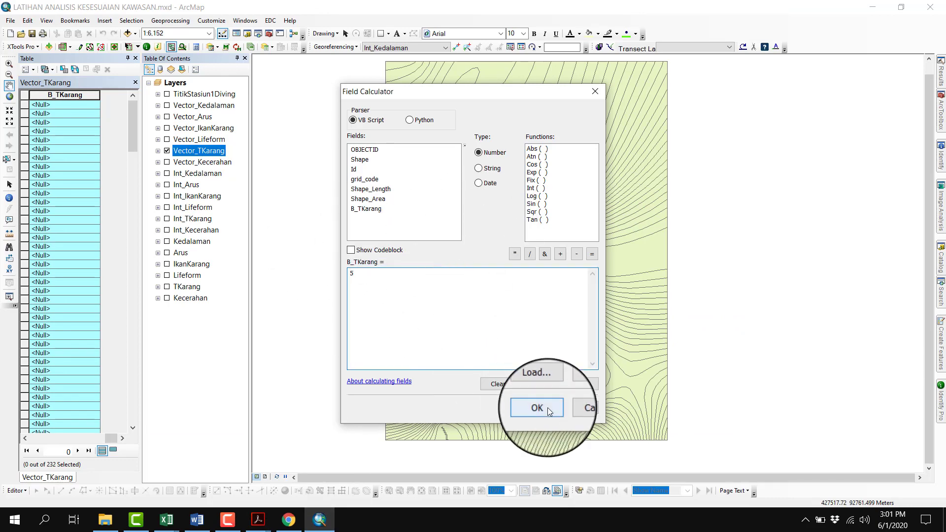
pyautogui.click(545, 407)
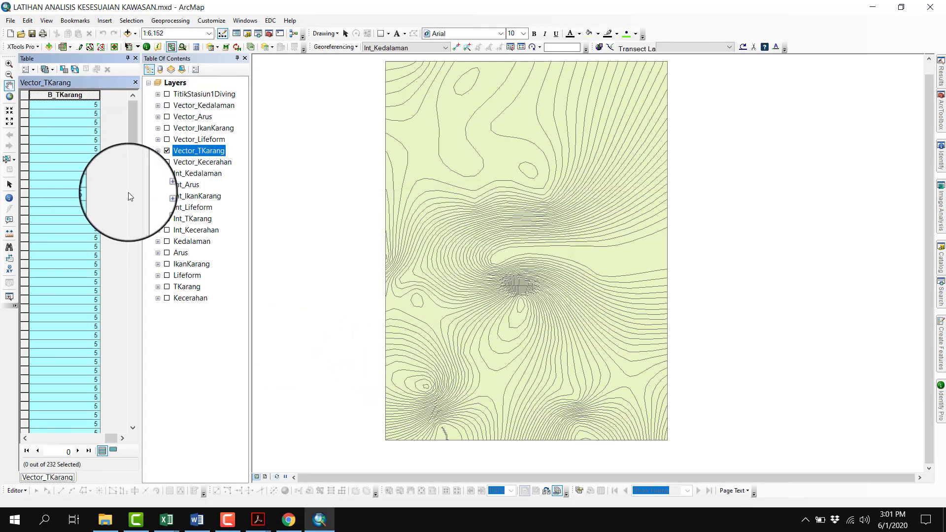
# Add a field named S_TKarang of type Float to the Vector_TKarang table
pyautogui.click(24, 72)
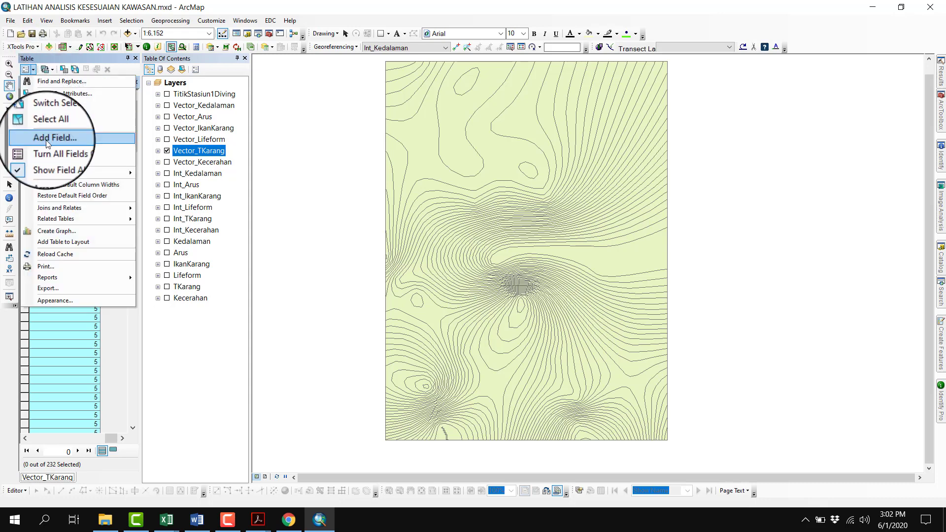
pyautogui.click(46, 140)
pyautogui.write('S_T')
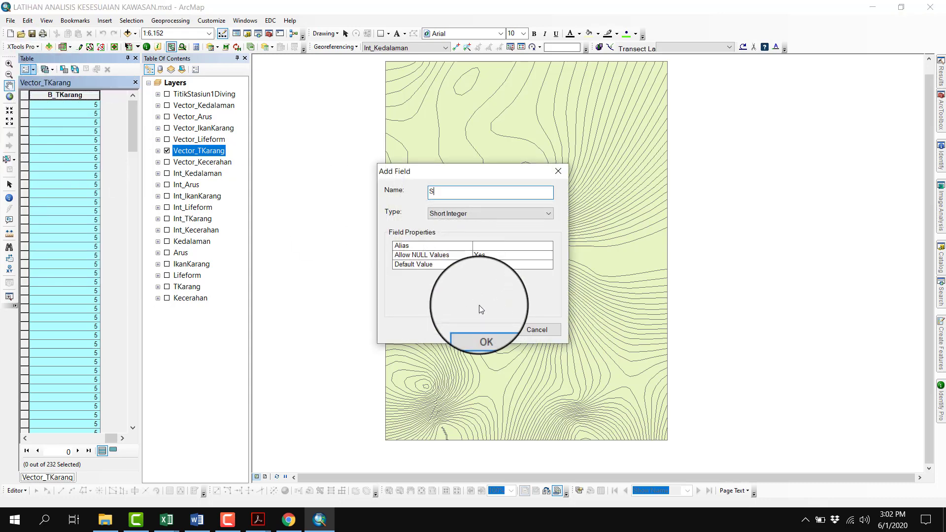
pyautogui.write('Karang')
pyautogui.press('Tab')
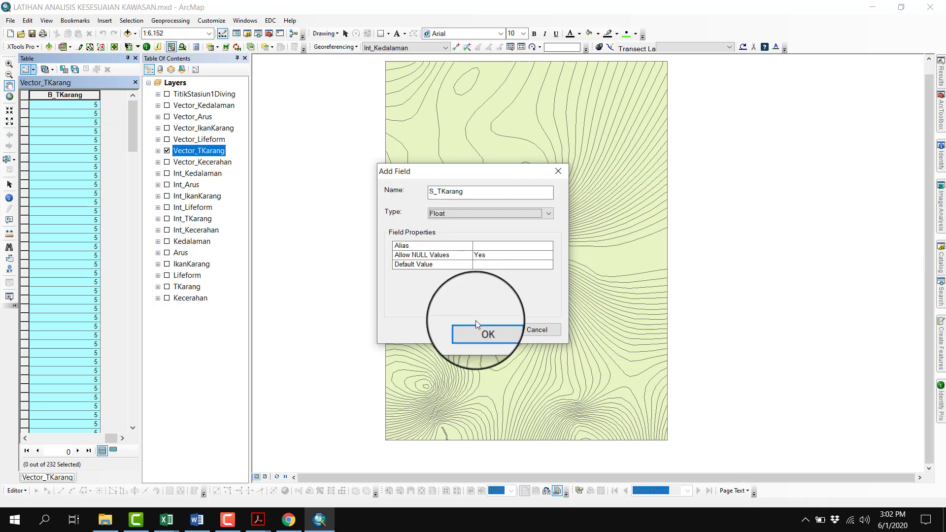
pyautogui.click(487, 330)
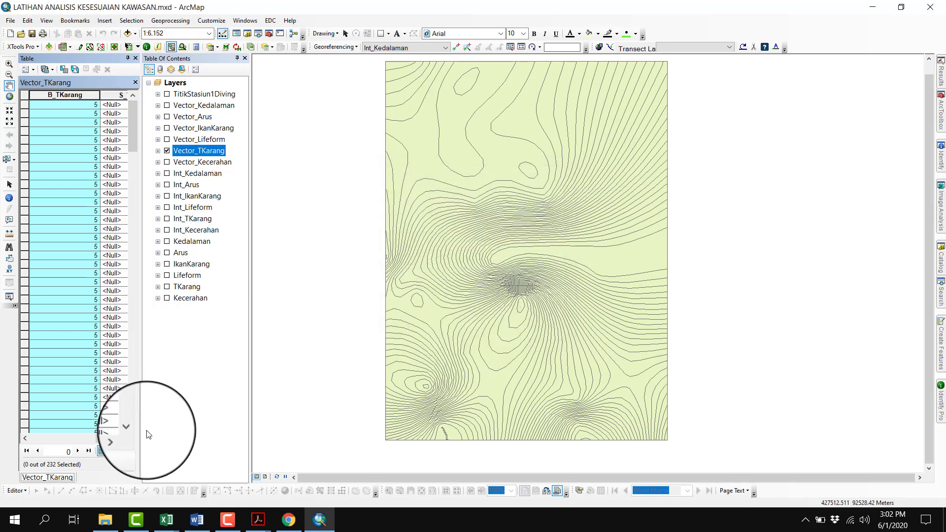
# Sort the Vector_TKarang records by grid_code in ascending order
pyautogui.click(123, 440)
pyautogui.click(26, 438)
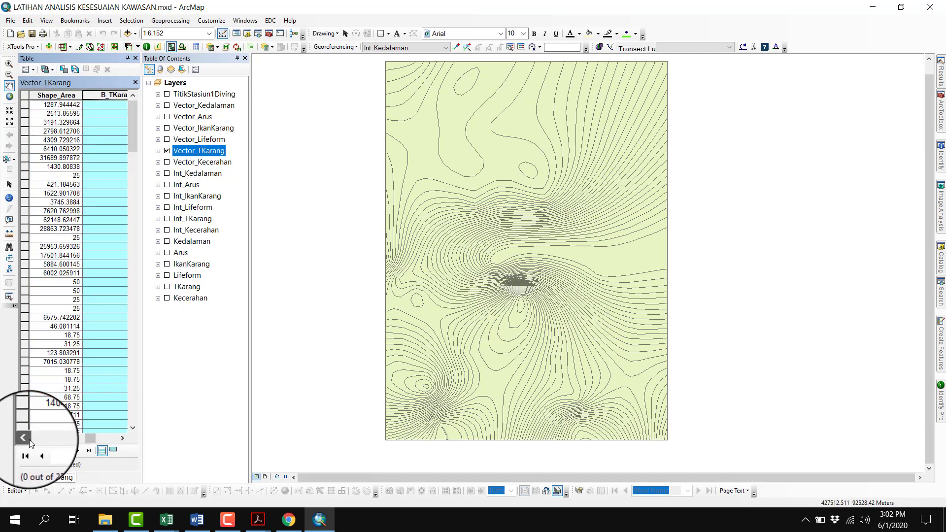
pyautogui.click(26, 438)
pyautogui.click(26, 438)
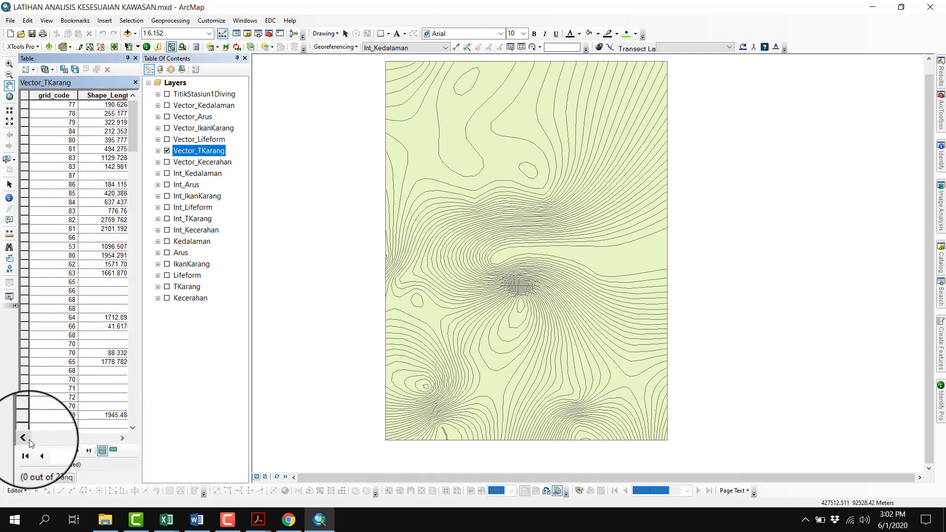
pyautogui.click(46, 101)
pyautogui.rightClick(45, 101)
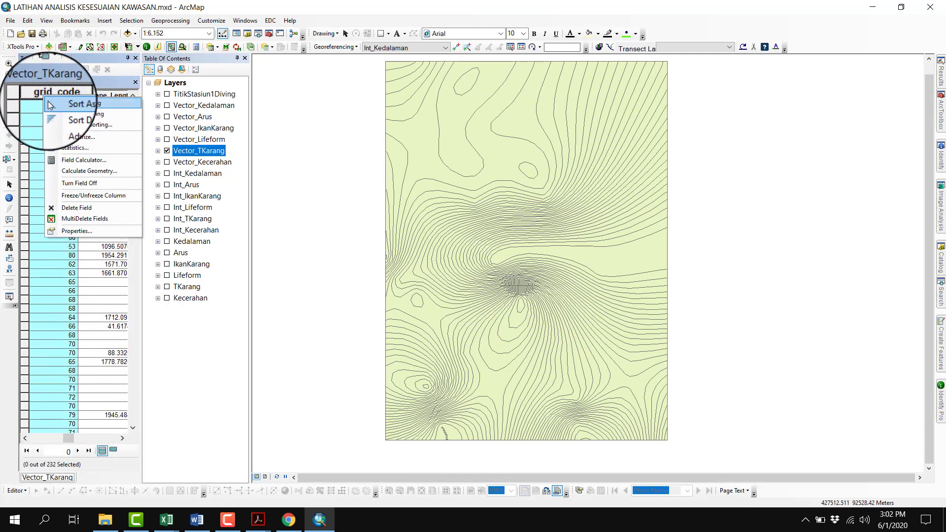
pyautogui.click(48, 101)
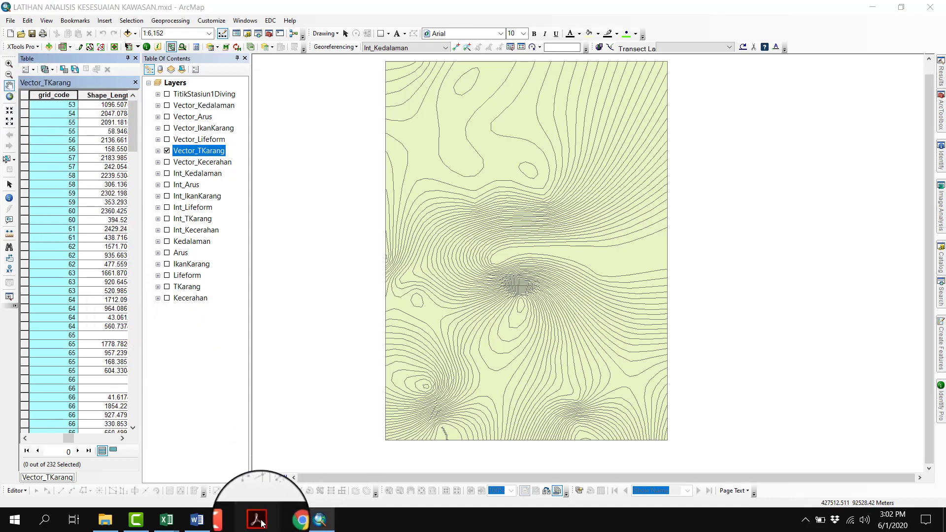
# Check the coral cover class limits and scores in the scoring table PDF, and select all Vector_TKarang records with grid_code 76 to 94
pyautogui.moveTo(258, 520)
pyautogui.click(187, 461)
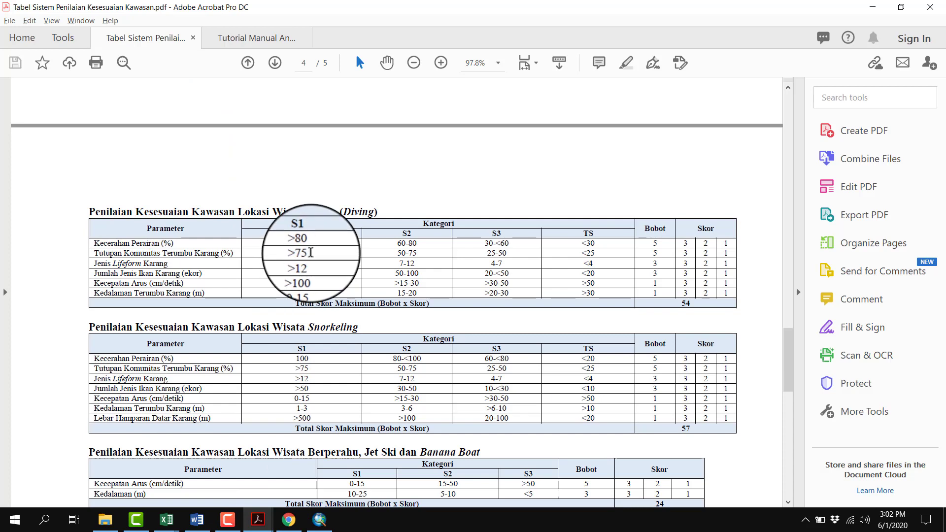
pyautogui.moveTo(311, 253); pyautogui.dragTo(301, 266)
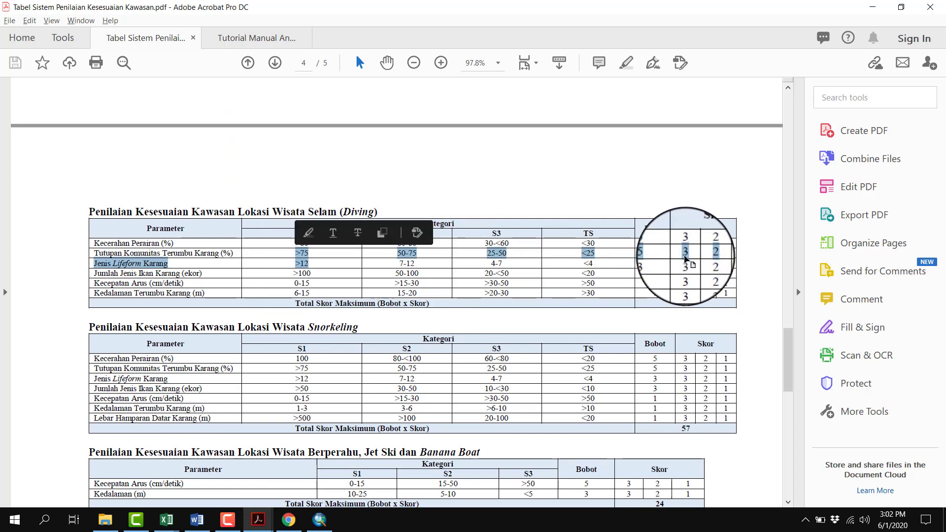
pyautogui.click(684, 256)
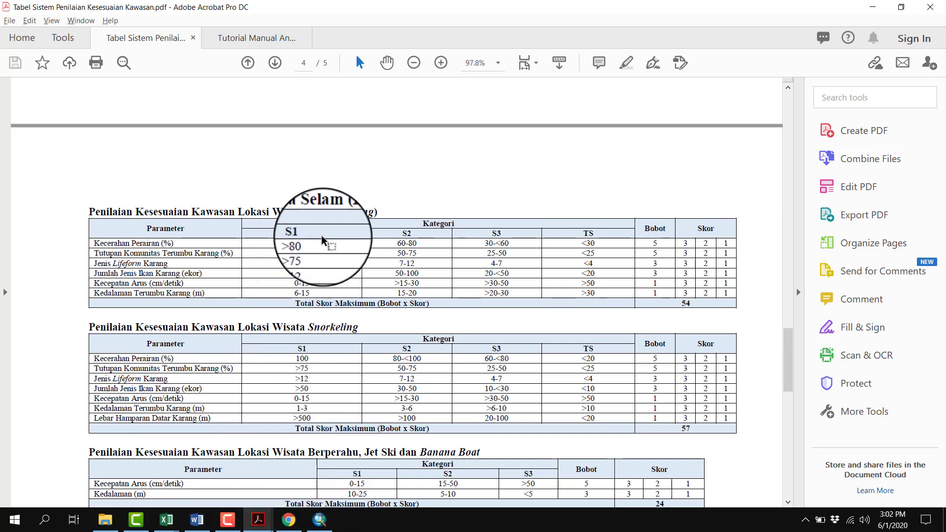
pyautogui.click(333, 524)
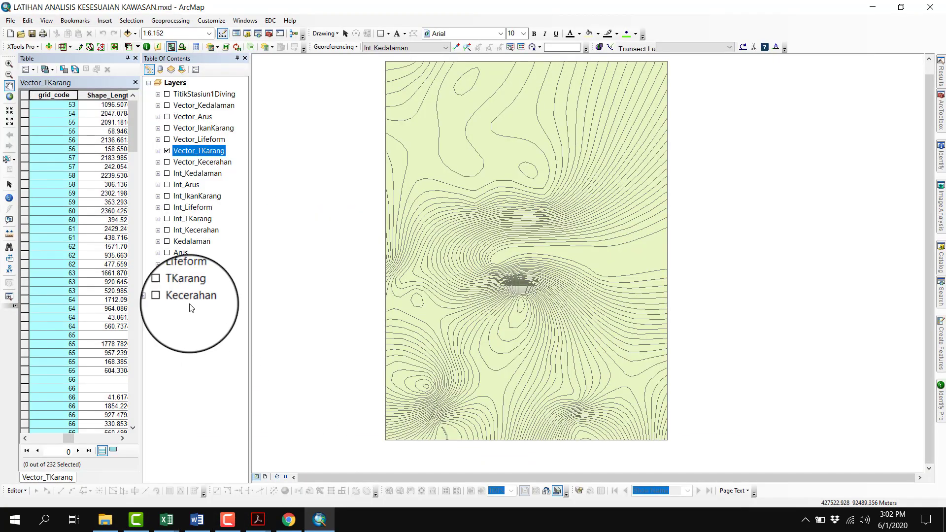
pyautogui.scroll(-16, 75, 271)
pyautogui.scroll(-11, 75, 269)
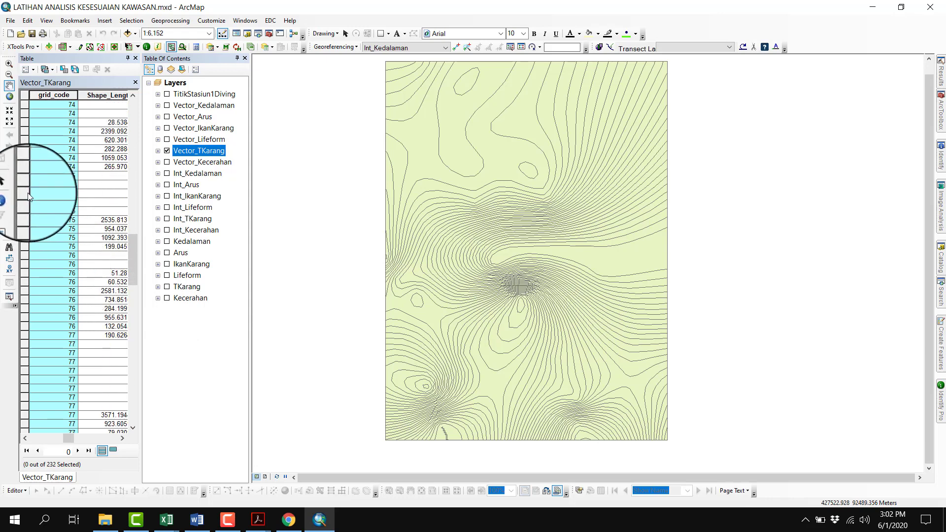
pyautogui.scroll(-1, 55, 247)
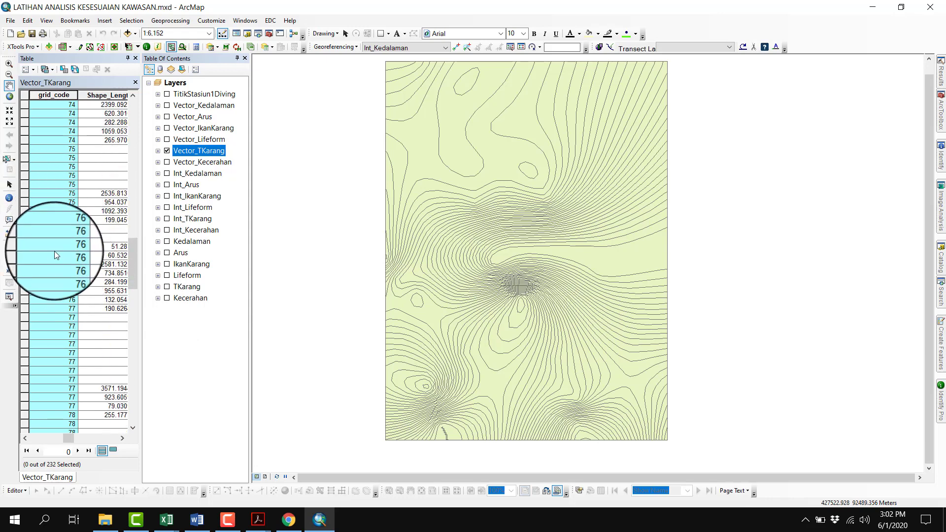
pyautogui.click(32, 233)
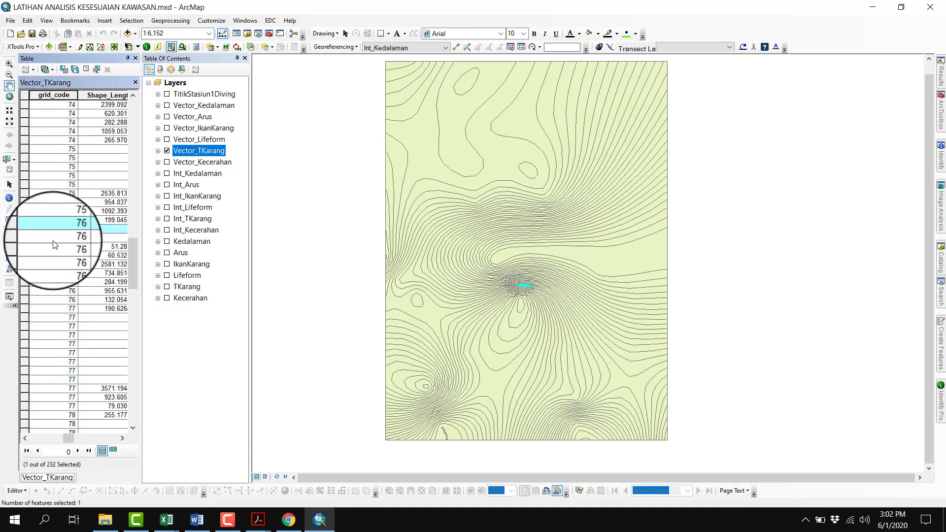
pyautogui.scroll(-10, 55, 245)
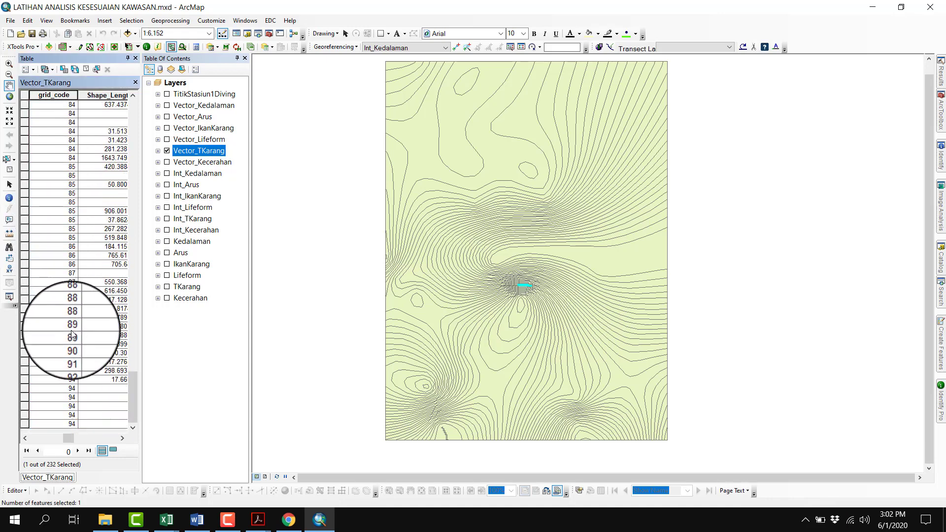
pyautogui.keyDown('shift'); pyautogui.click(26, 421); pyautogui.keyUp('shift')
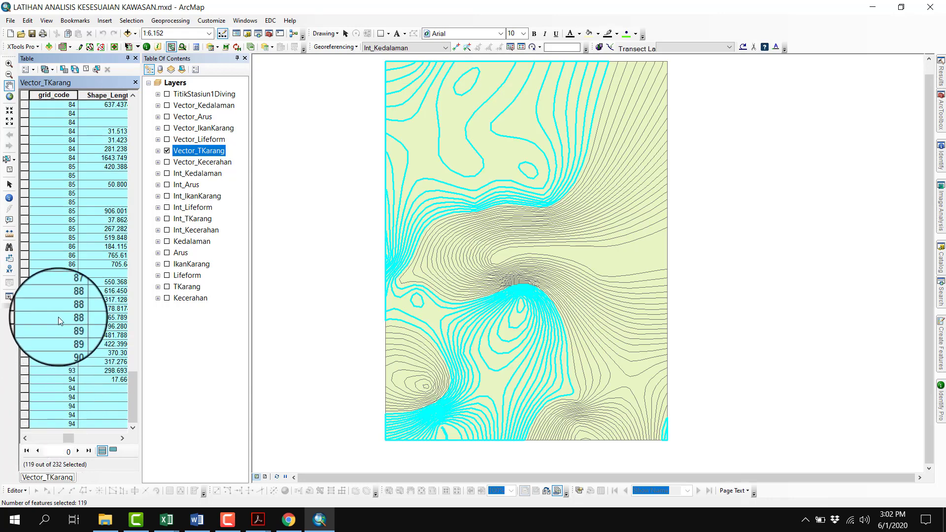
pyautogui.scroll(9, 58, 316)
pyautogui.scroll(8, 59, 316)
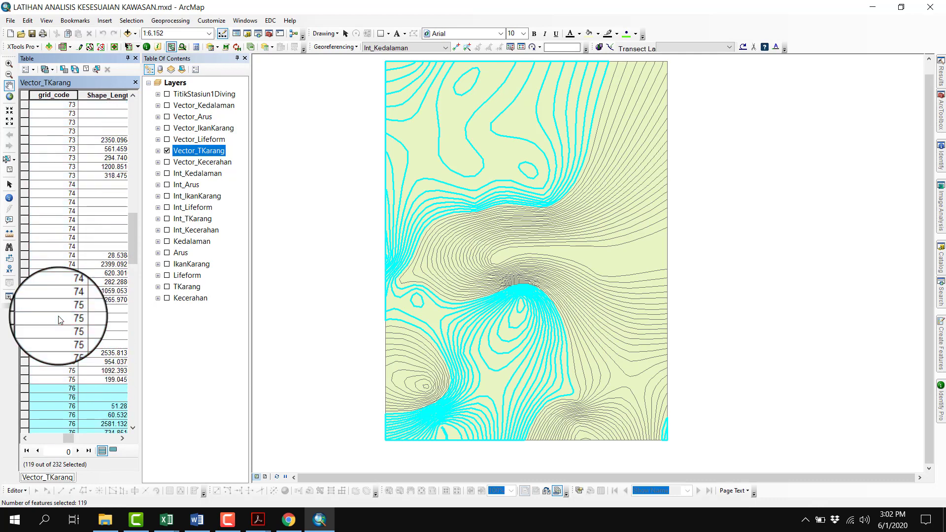
# Show only the selected records and set their S_TKarang to 3 with the Field Calculator
pyautogui.click(116, 453)
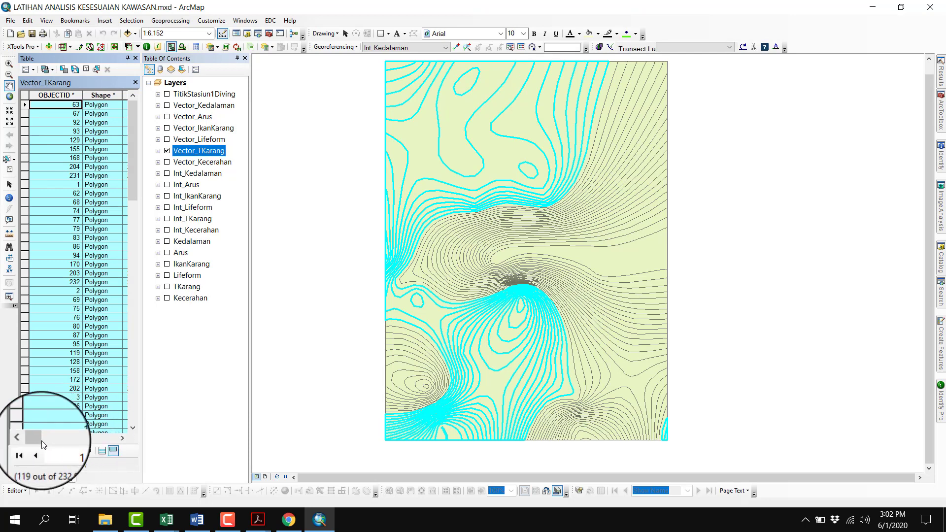
pyautogui.moveTo(43, 442); pyautogui.dragTo(117, 438)
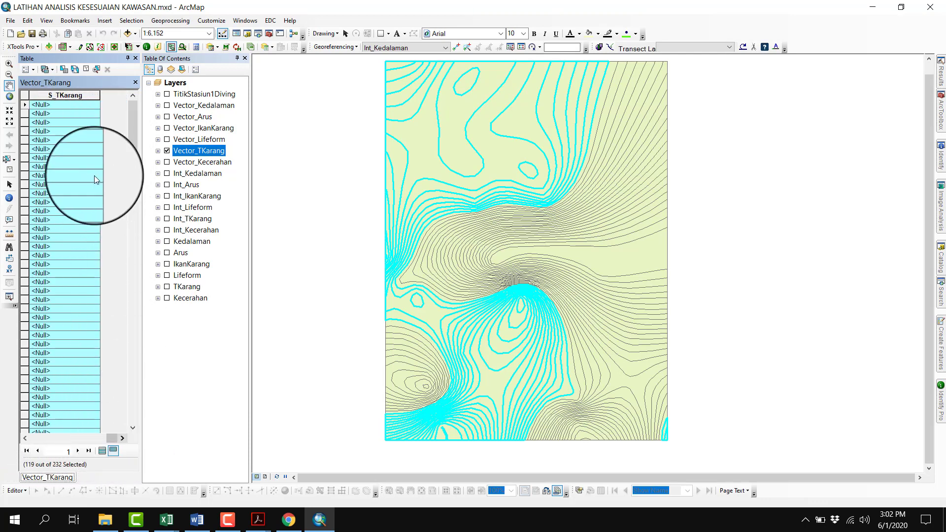
pyautogui.rightClick(74, 94)
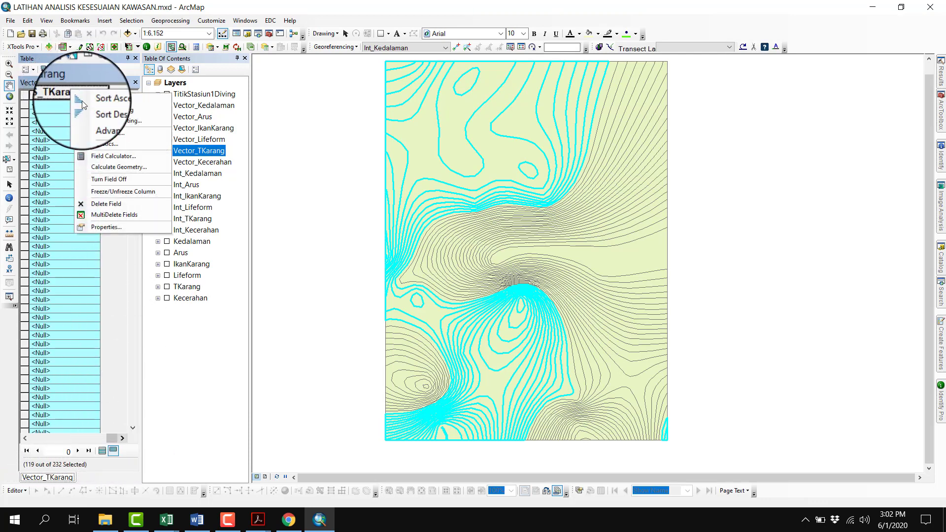
pyautogui.click(113, 157)
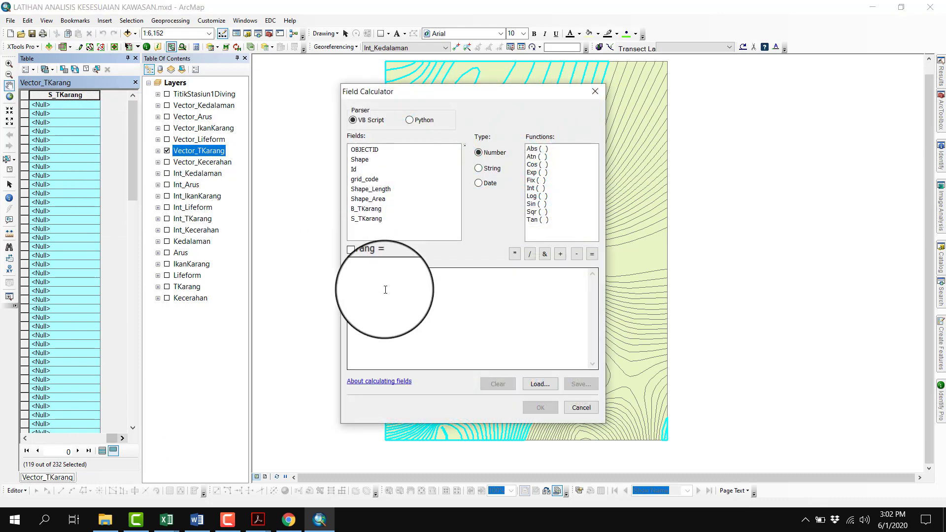
pyautogui.click(386, 290)
pyautogui.write('1')
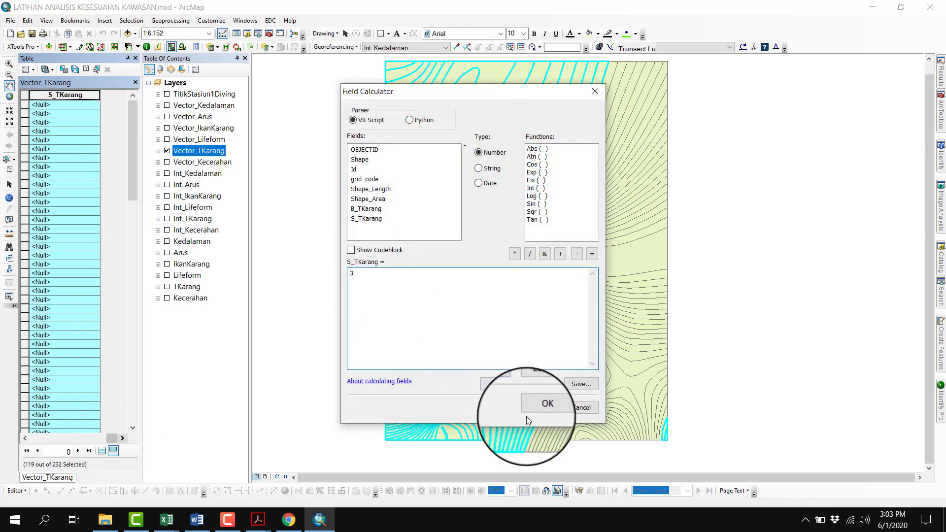
pyautogui.click(534, 409)
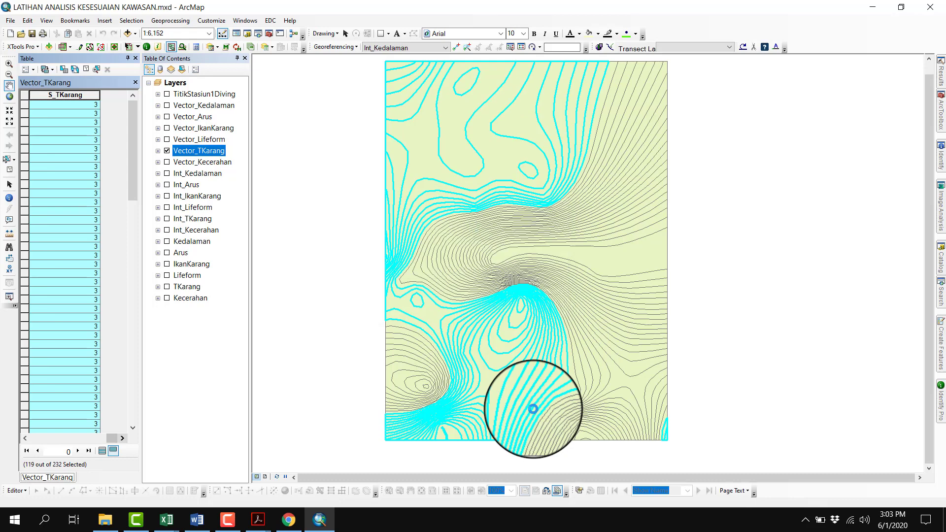
# Clear the selection in the full Vector_TKarang table, and check the S2 coral cover limits for diving in the scoring table PDF
pyautogui.click(103, 451)
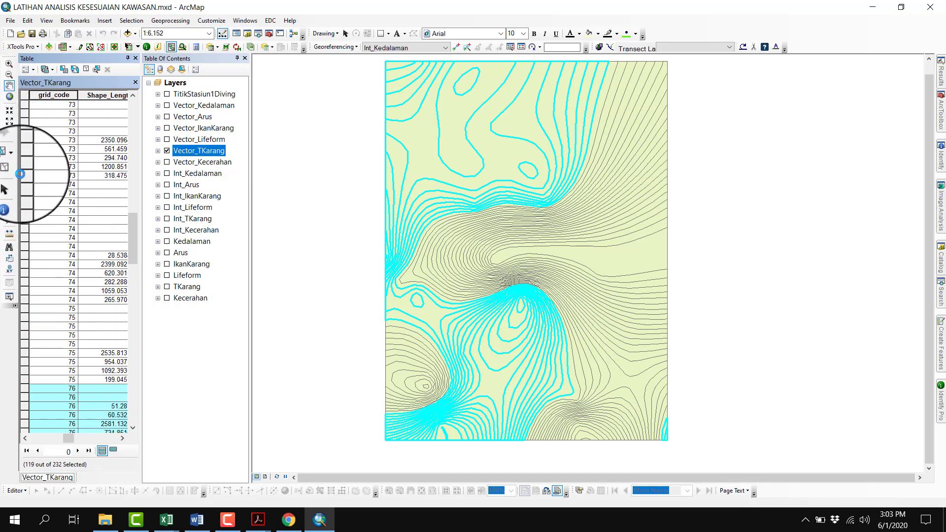
pyautogui.click(9, 169)
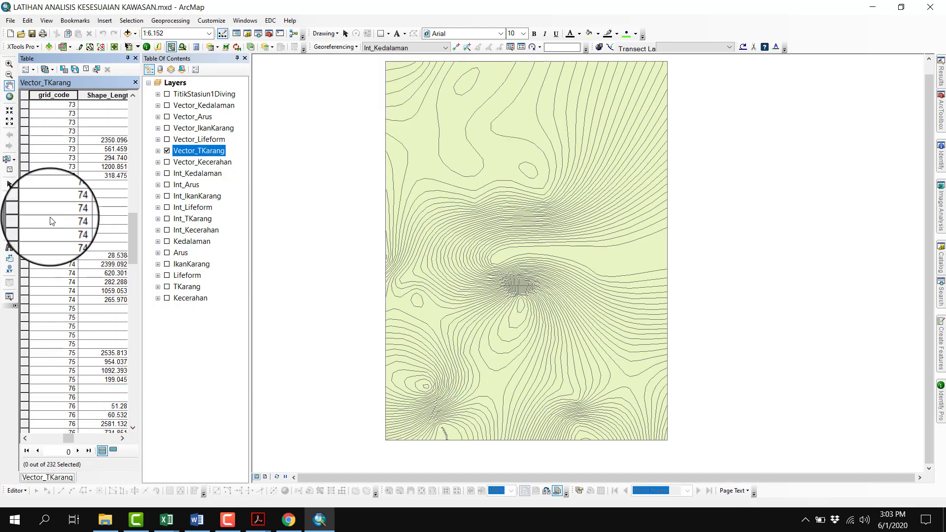
pyautogui.moveTo(262, 521)
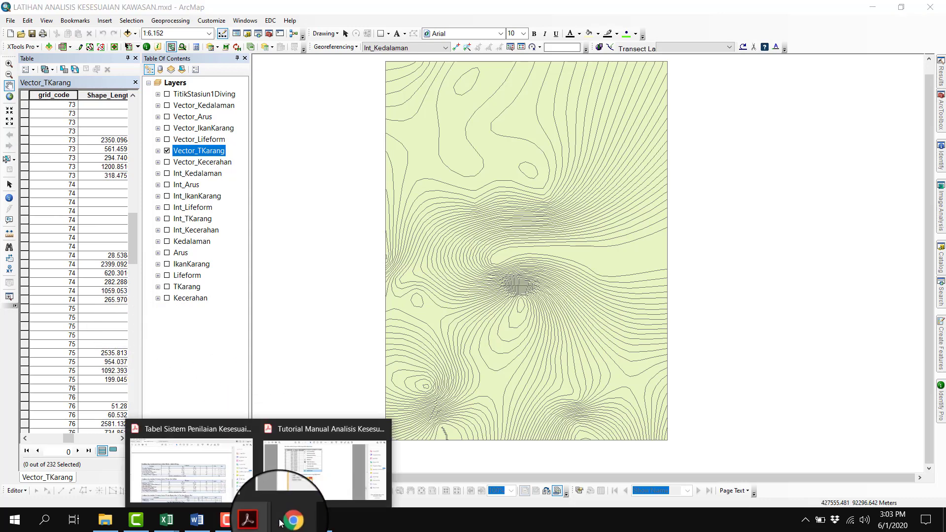
pyautogui.click(237, 443)
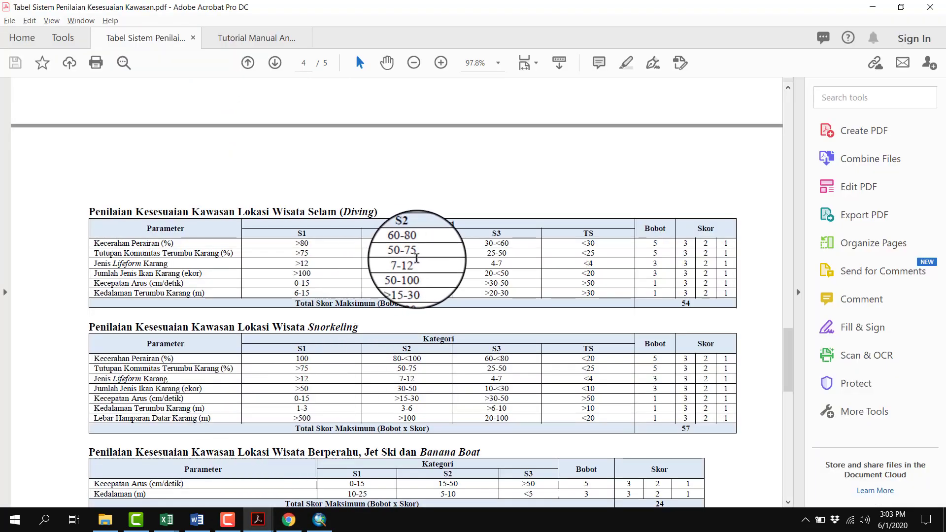
pyautogui.click(317, 526)
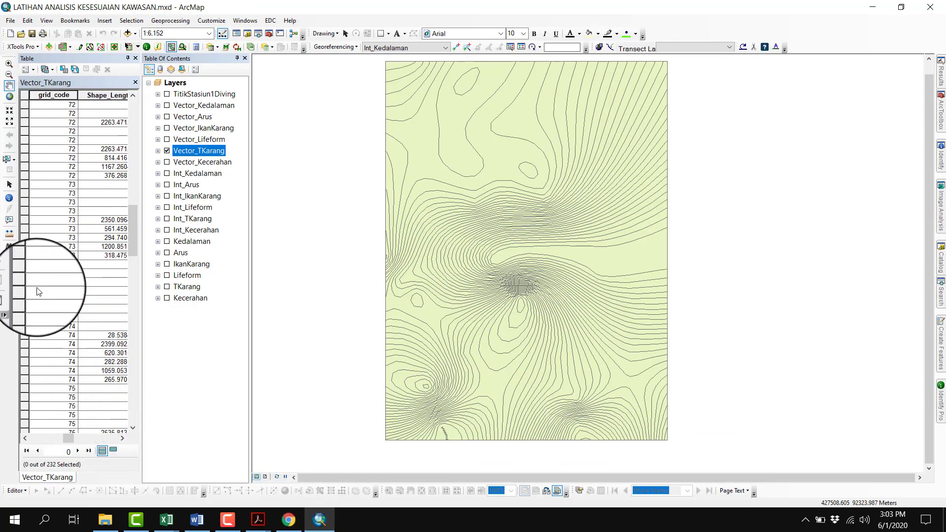
# Select all Vector_TKarang records with grid_code 53 to 75
pyautogui.scroll(15, 39, 291)
pyautogui.scroll(-15, 38, 291)
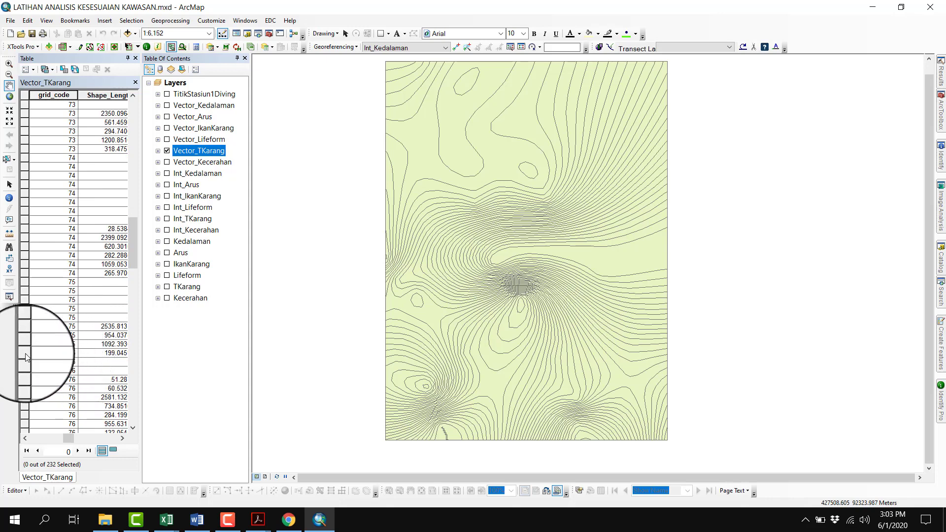
pyautogui.click(26, 358)
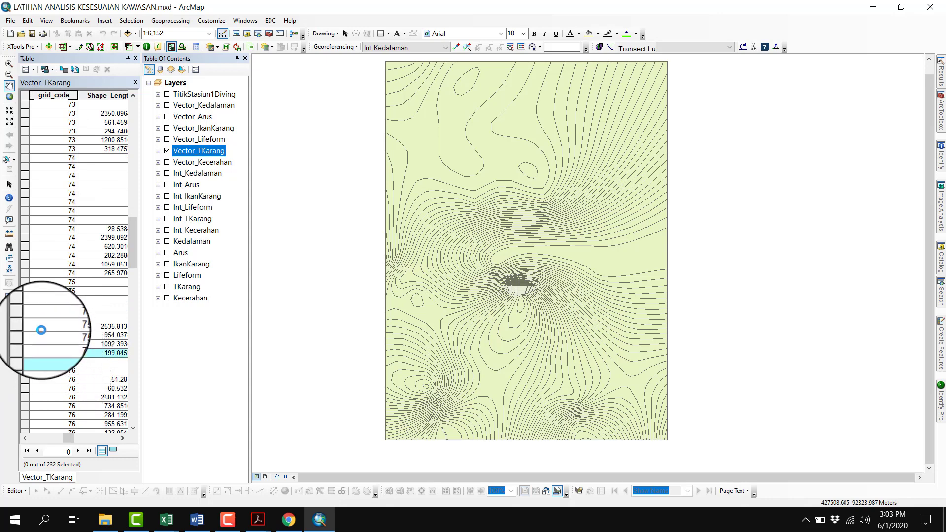
pyautogui.scroll(15, 46, 321)
pyautogui.scroll(12, 47, 323)
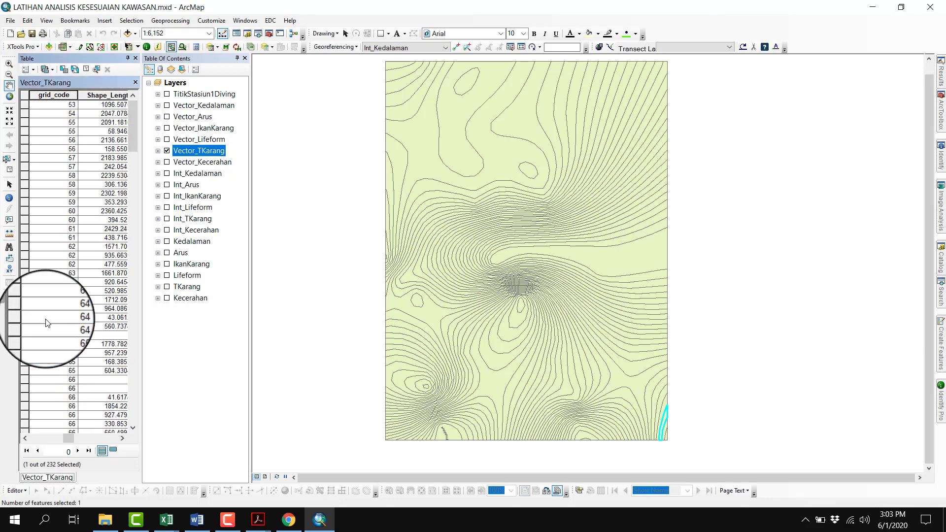
pyautogui.keyDown('shift'); pyautogui.click(26, 105); pyautogui.keyUp('shift')
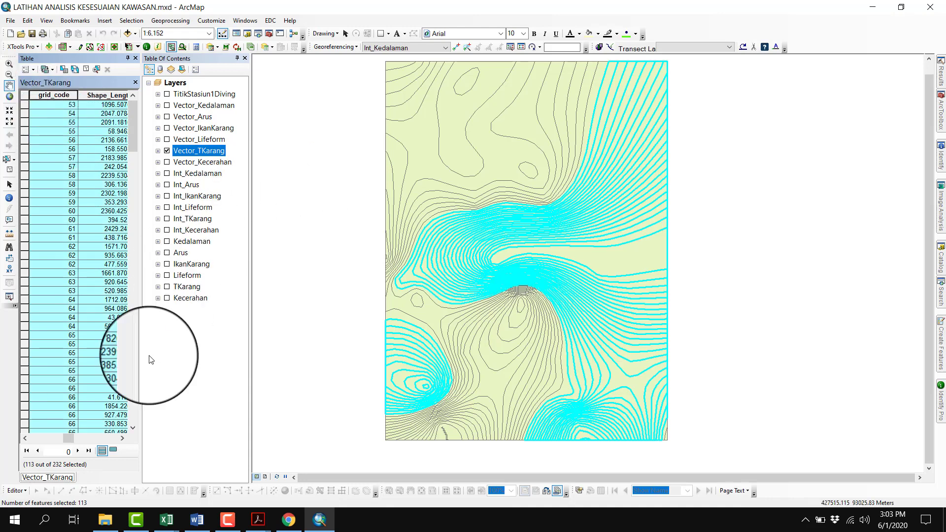
# Show only the selected Vector_TKarang records and set their S_TKarang to 2 with the Field Calculator
pyautogui.click(115, 452)
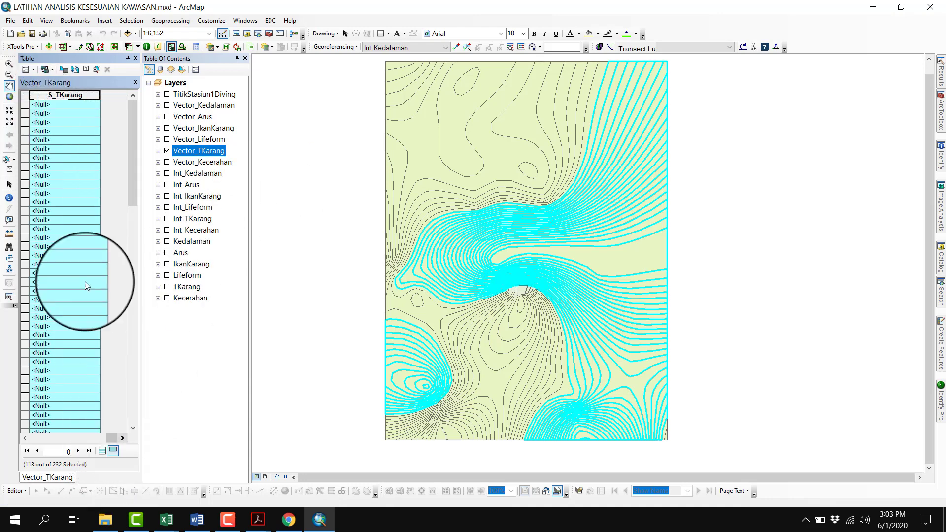
pyautogui.rightClick(56, 99)
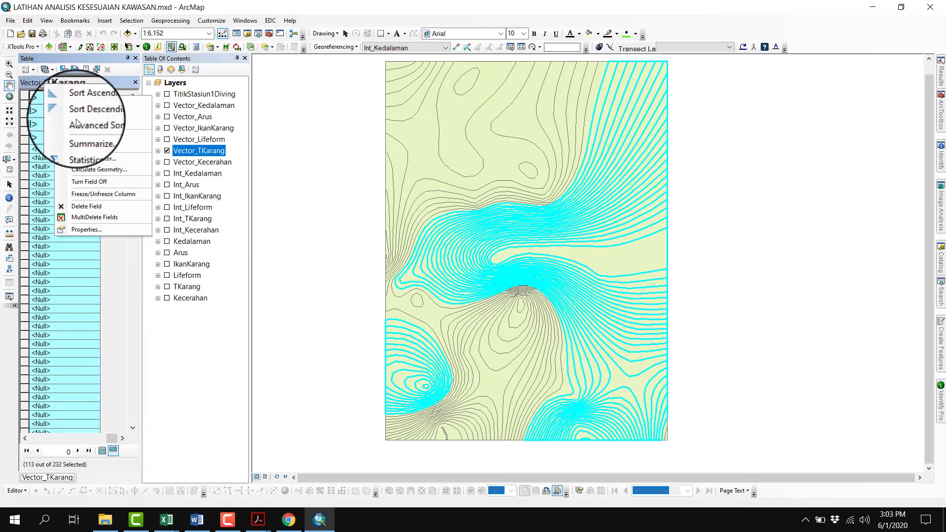
pyautogui.click(89, 157)
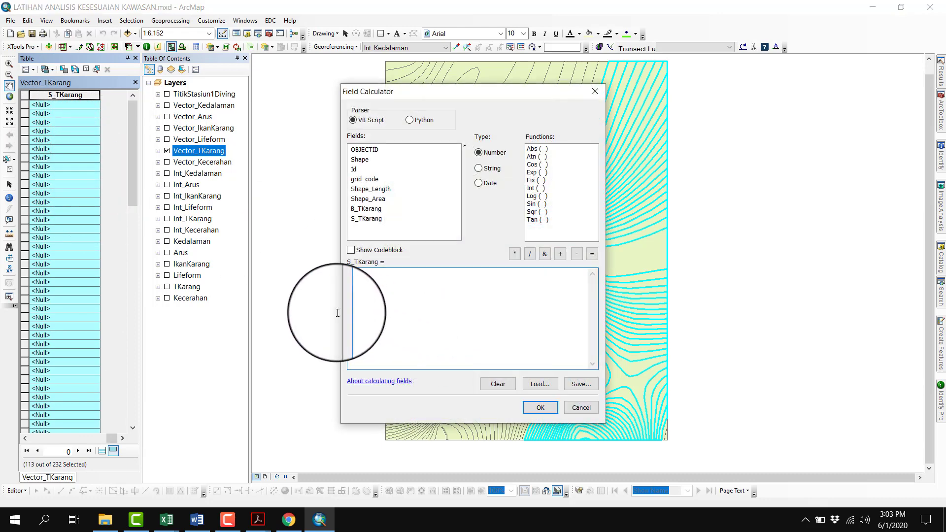
pyautogui.click(542, 406)
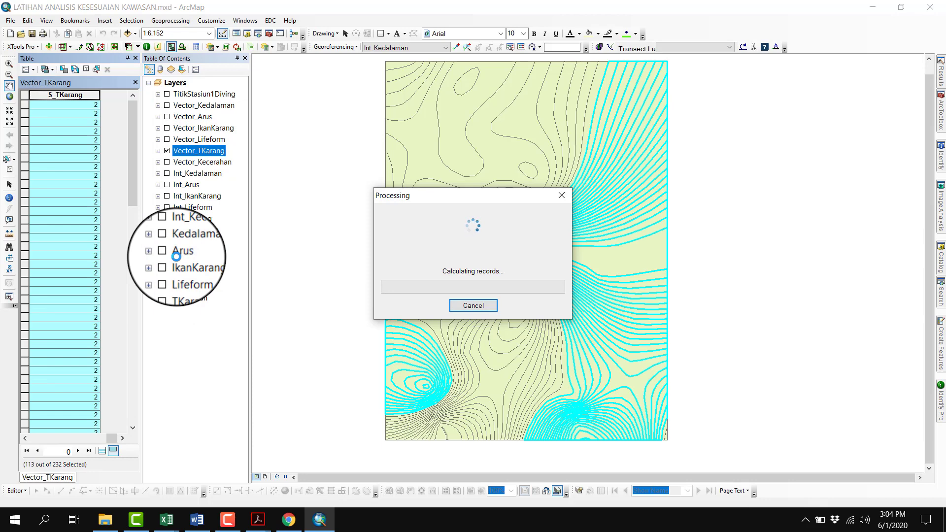
# Show all Vector_TKarang records again, recheck the diving scoring table PDF, and clear the selection
pyautogui.click(102, 450)
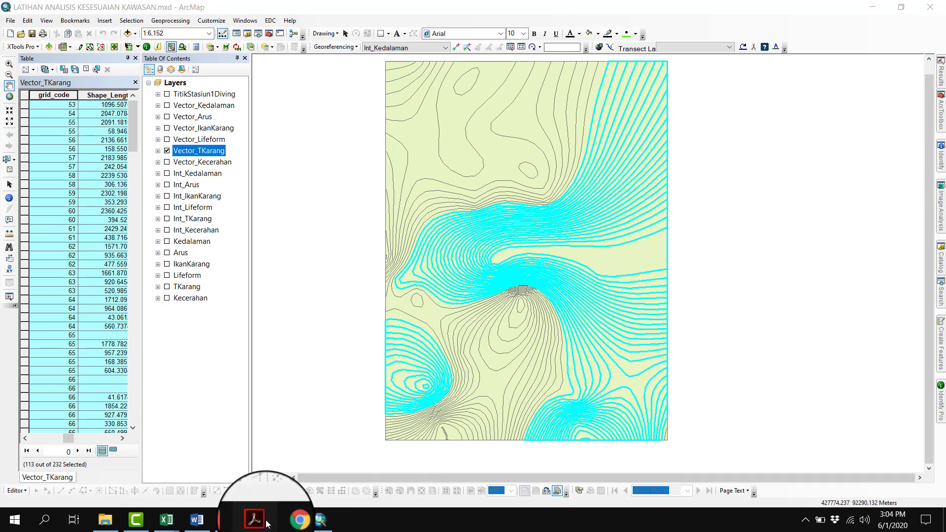
pyautogui.moveTo(266, 522)
pyautogui.click(207, 479)
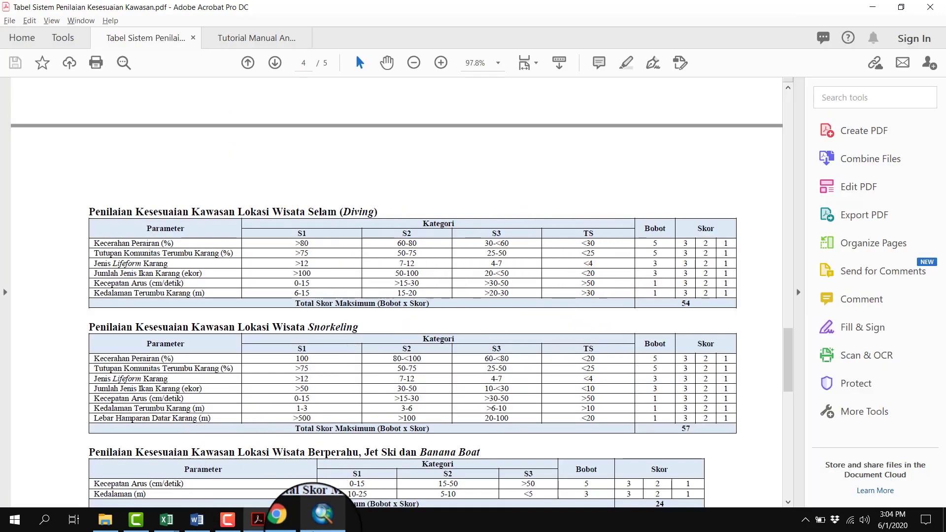
pyautogui.click(320, 520)
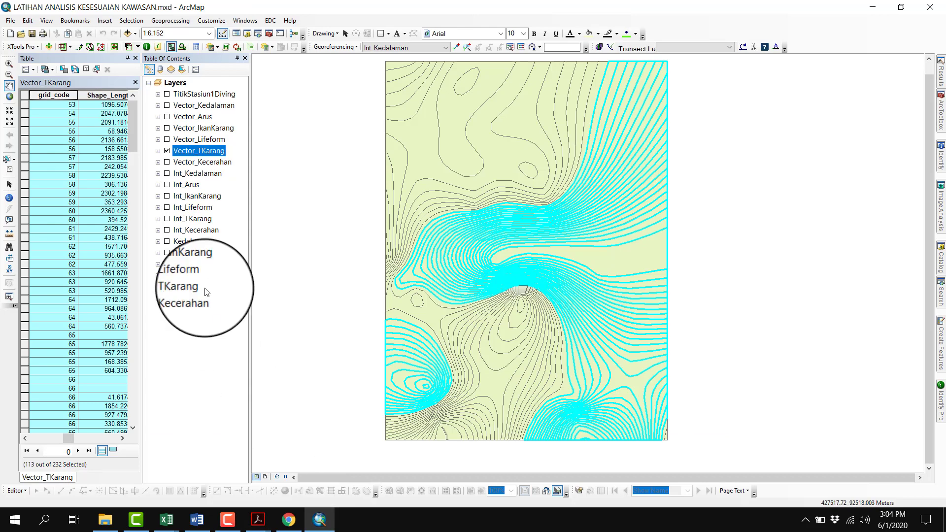
pyautogui.click(87, 71)
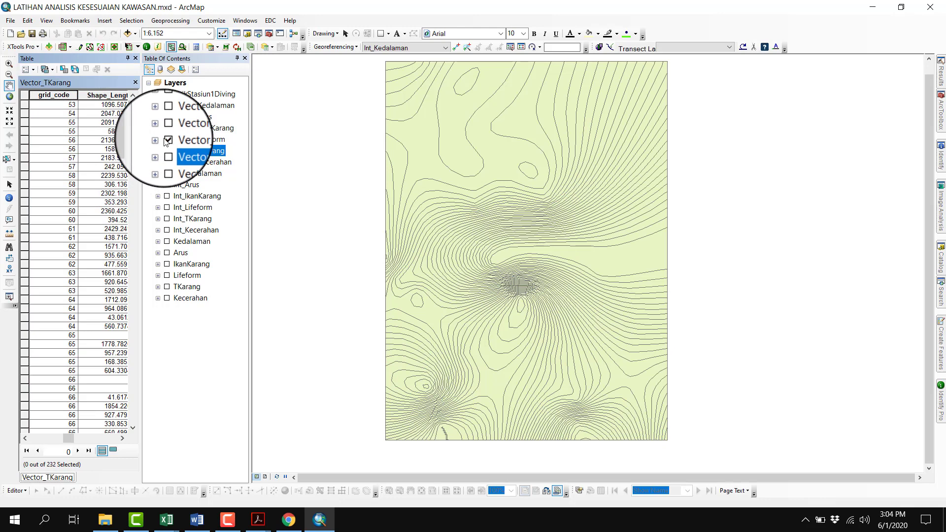
# Display Vector_Lifeform instead of Vector_TKarang on the map, and replace the open table with the Vector_Lifeform attribute table
pyautogui.click(186, 139)
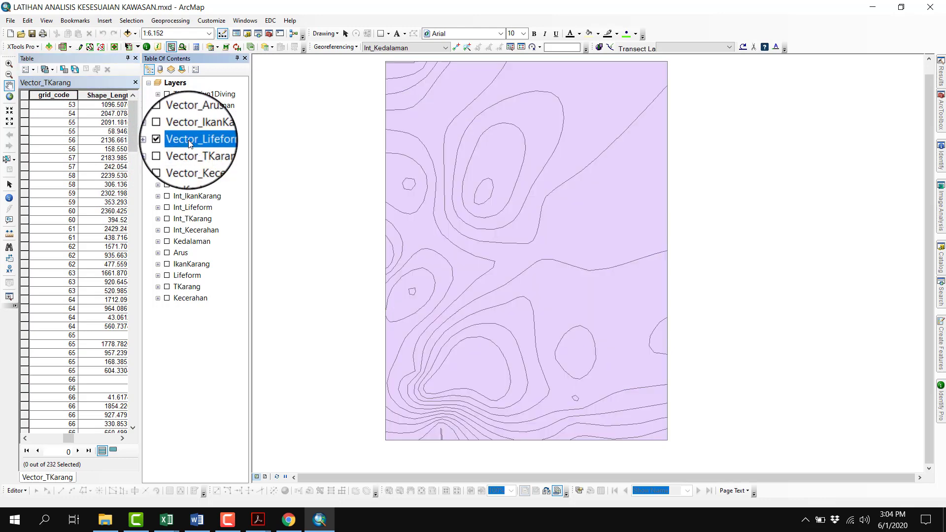
pyautogui.click(136, 59)
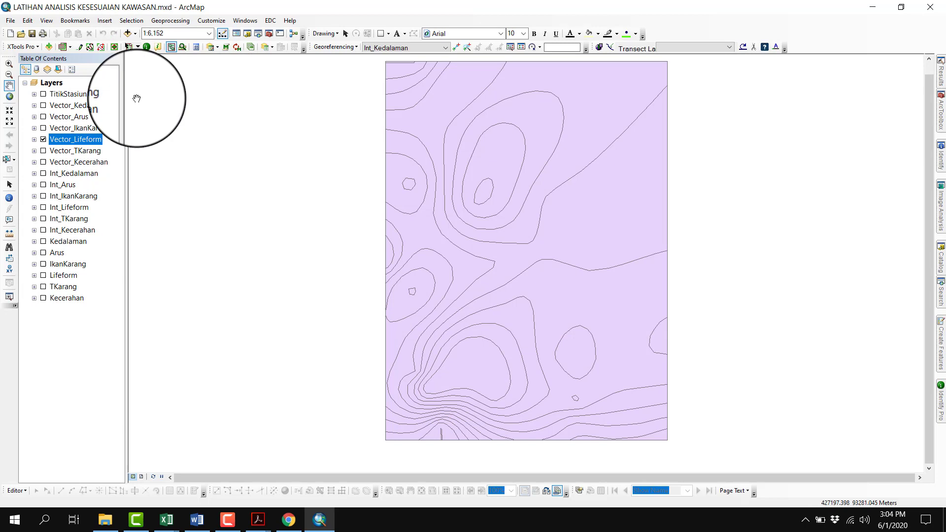
pyautogui.rightClick(91, 136)
pyautogui.click(120, 188)
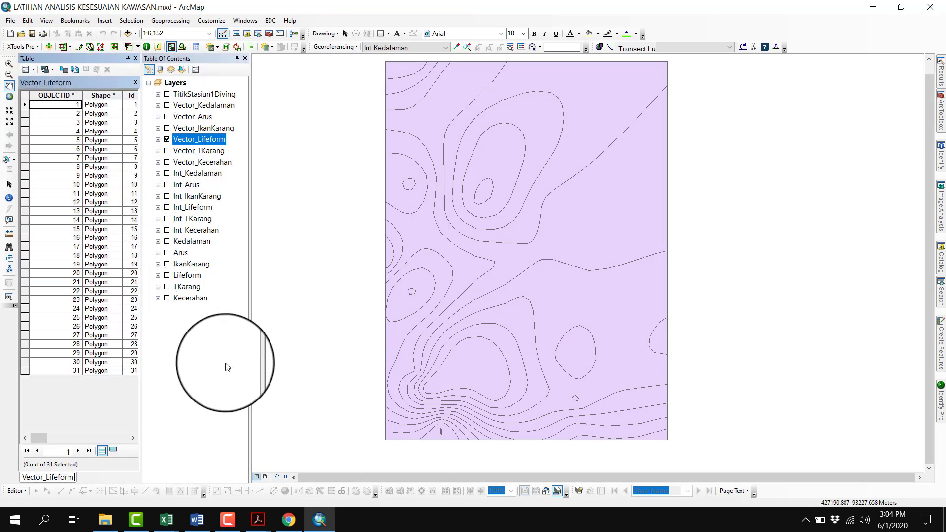
# Check the coral lifeform weight in the scoring table PDF, and add a Float field named B_Lifeform to the Vector_Lifeform table
pyautogui.moveTo(260, 522)
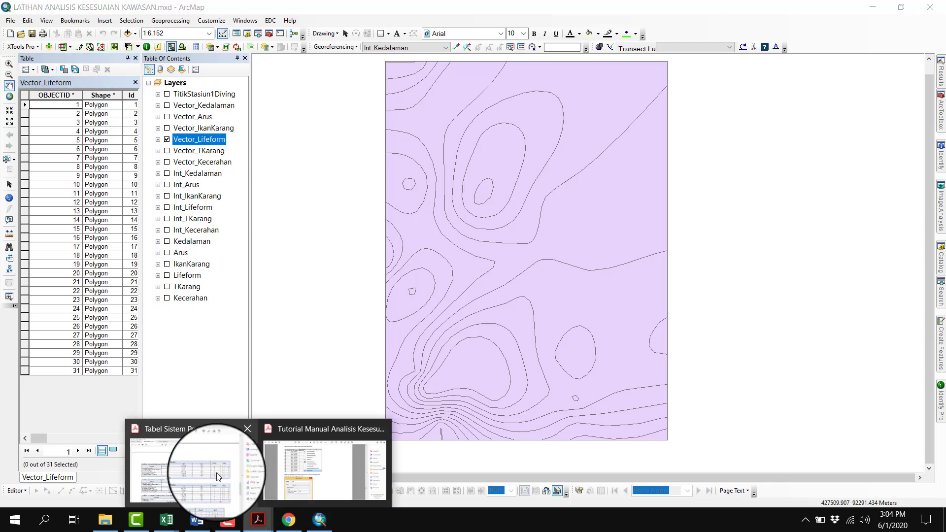
pyautogui.click(217, 472)
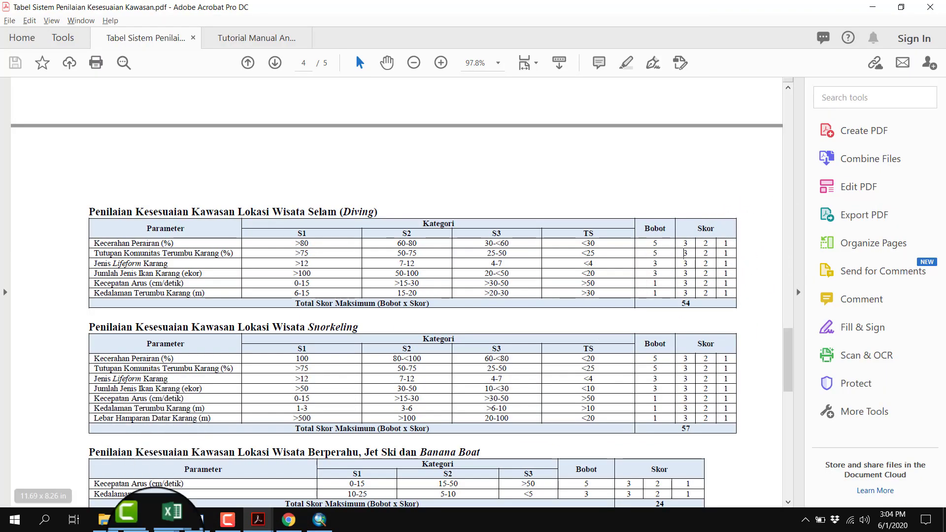
pyautogui.click(319, 520)
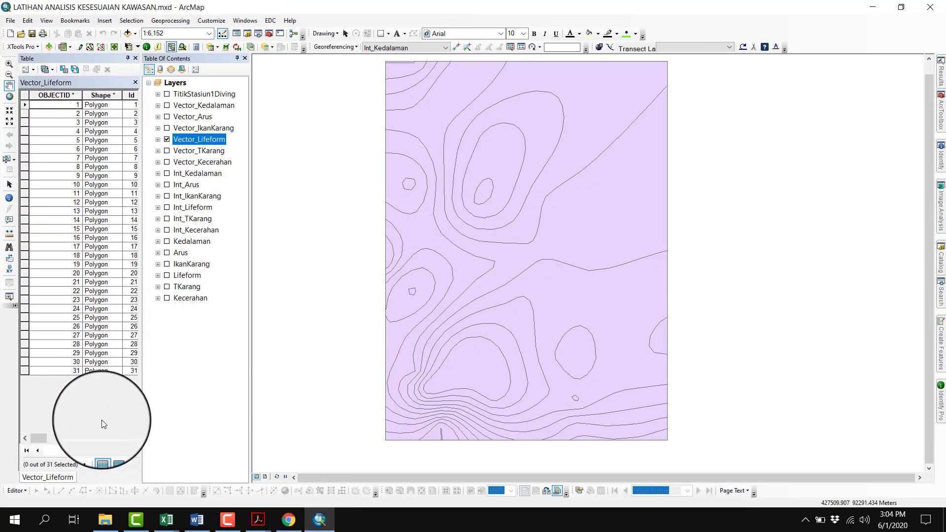
pyautogui.moveTo(41, 439); pyautogui.dragTo(119, 438)
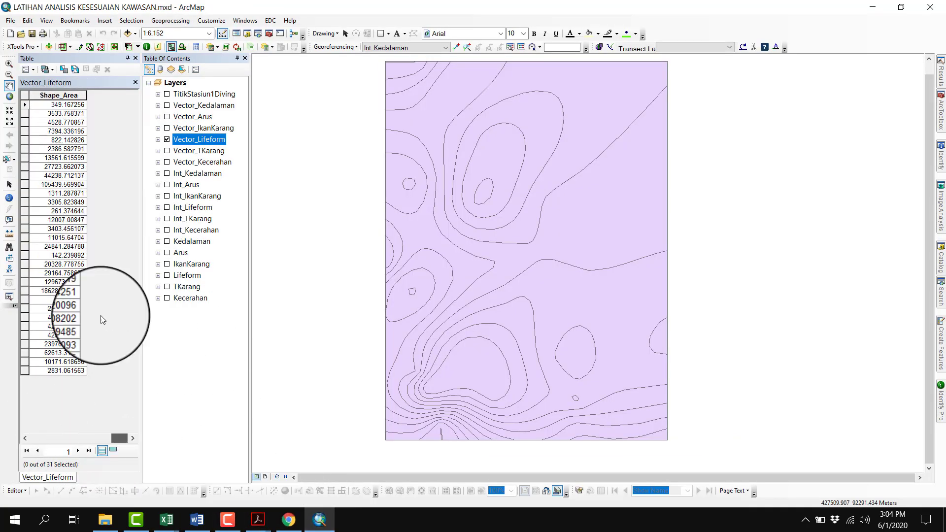
pyautogui.click(28, 69)
pyautogui.click(65, 137)
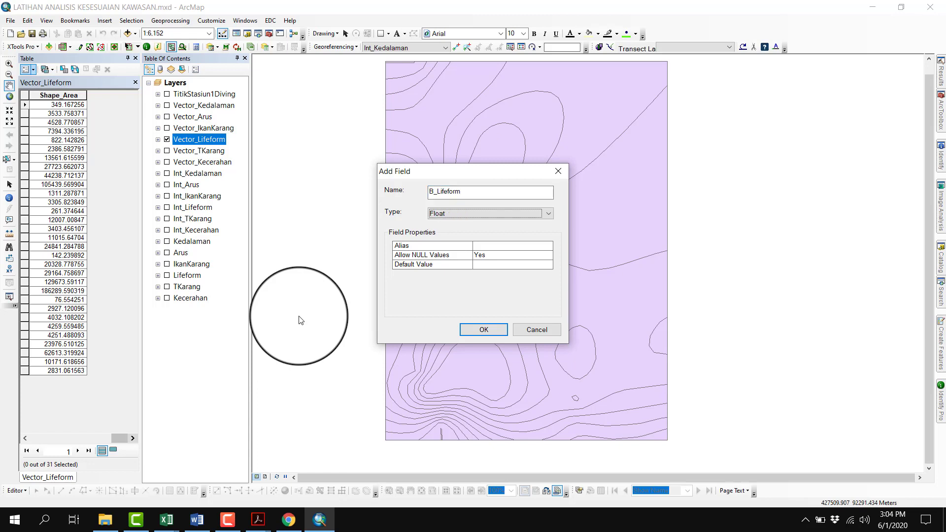
pyautogui.click(484, 328)
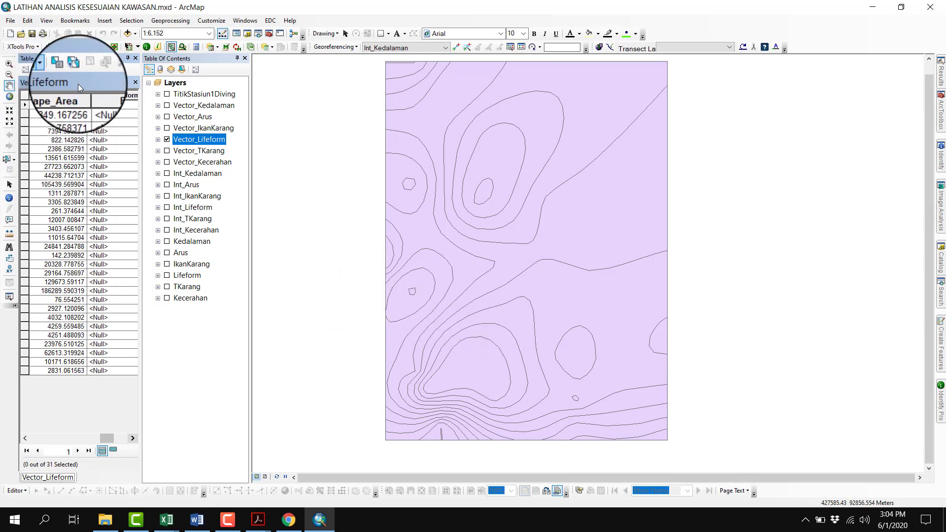
# Set B_Lifeform to 3 for all Vector_Lifeform records with the Field Calculator and view the filled column
pyautogui.rightClick(102, 97)
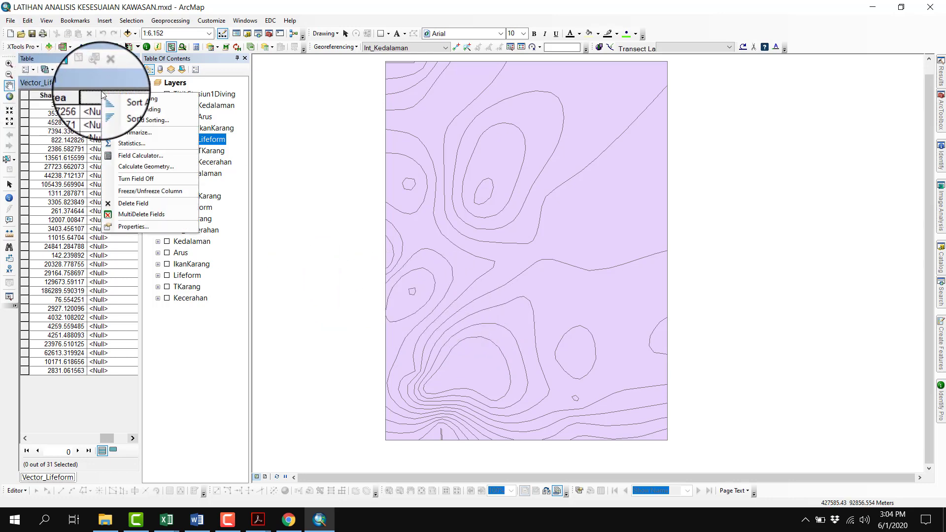
pyautogui.click(131, 158)
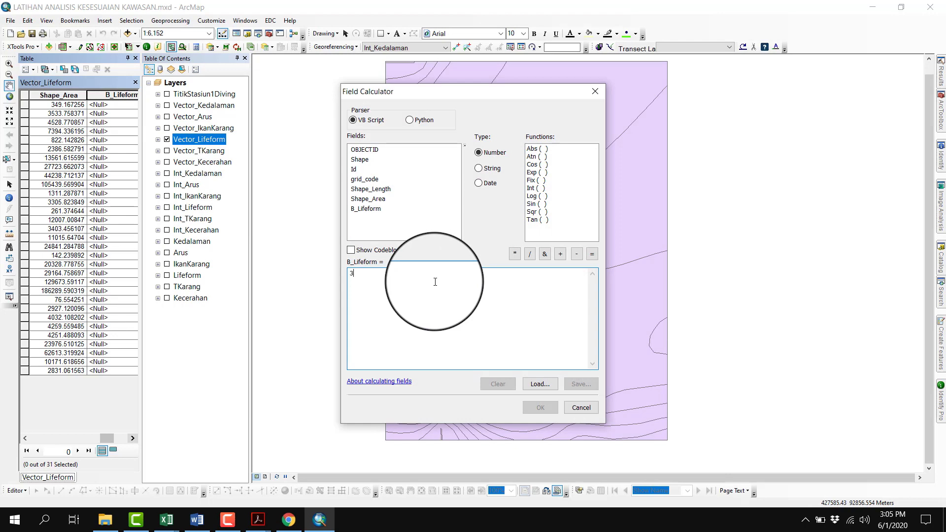
pyautogui.click(541, 407)
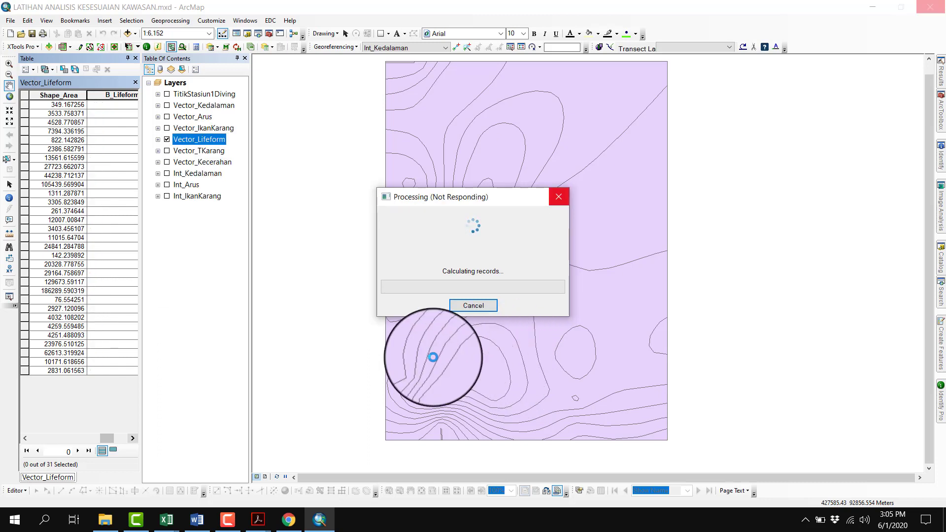
pyautogui.press('F9')
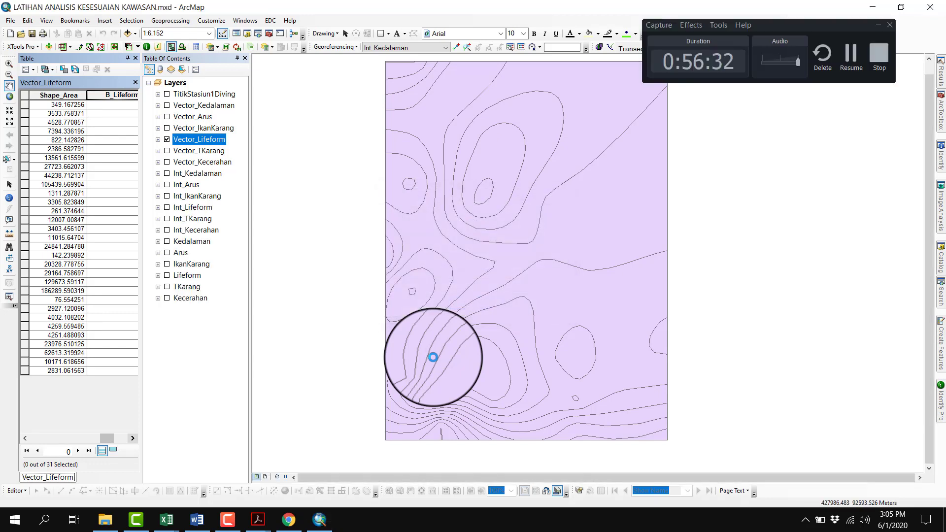
pyautogui.press('F9')
pyautogui.click(136, 438)
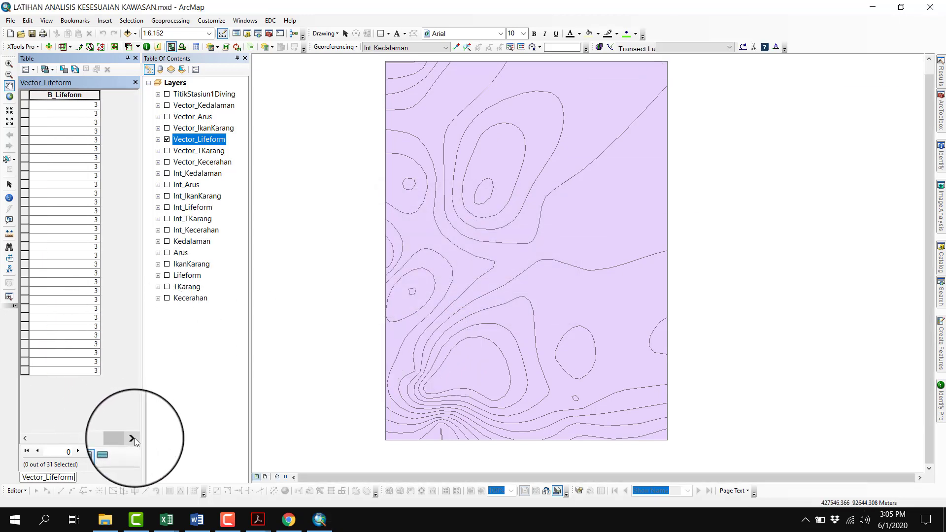
# Add a Float field named S_Lifeform to the Vector_Lifeform table
pyautogui.click(31, 70)
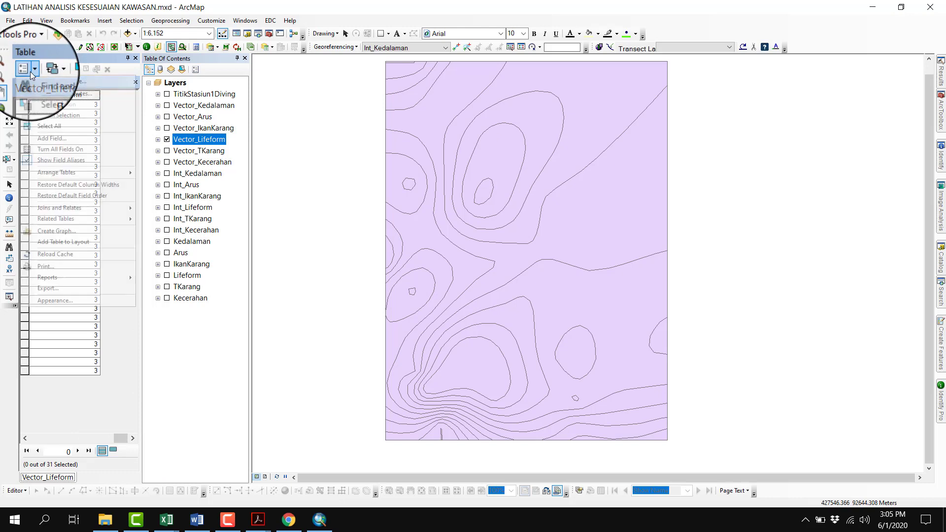
pyautogui.click(58, 138)
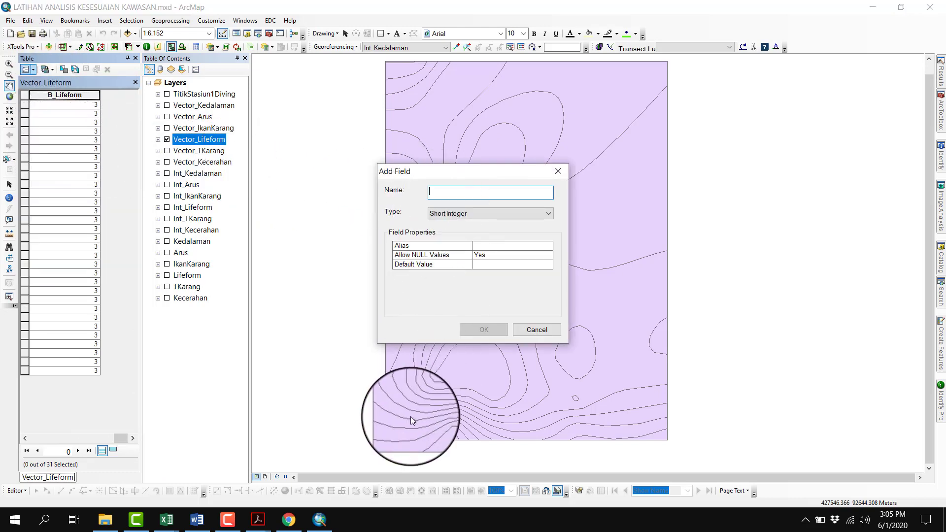
pyautogui.write('S_Lifeform')
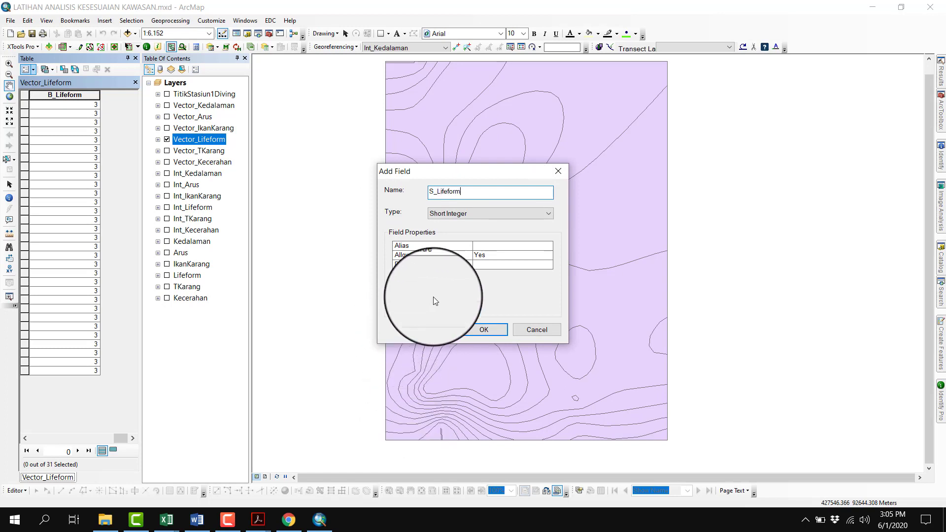
pyautogui.press('Tab')
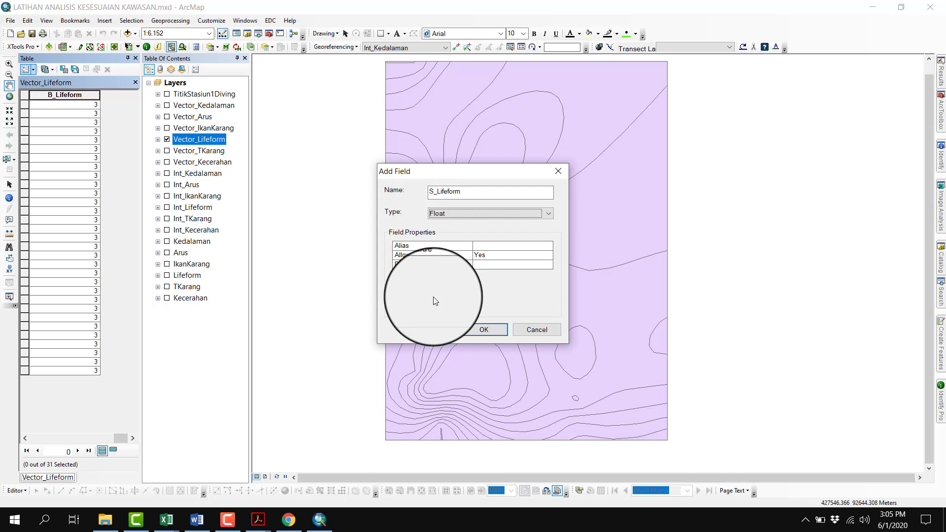
pyautogui.doubleClick(438, 193)
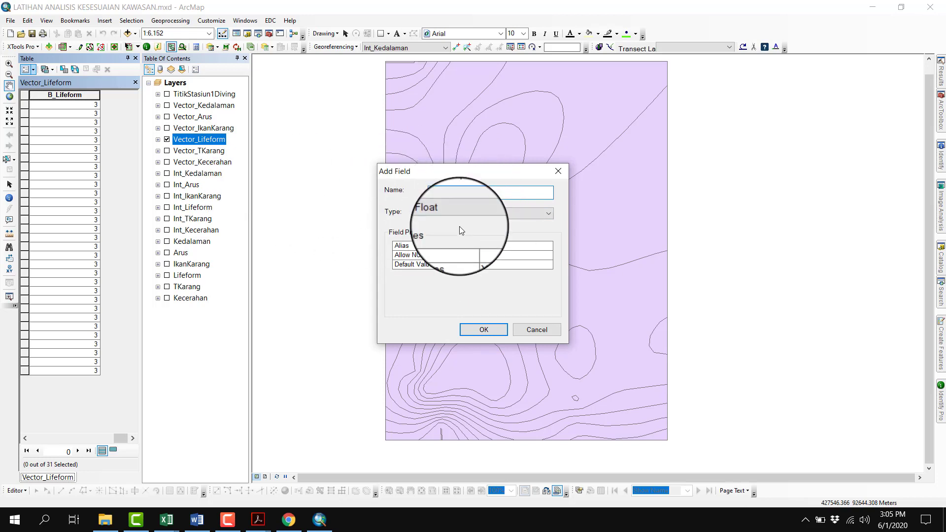
pyautogui.click(484, 329)
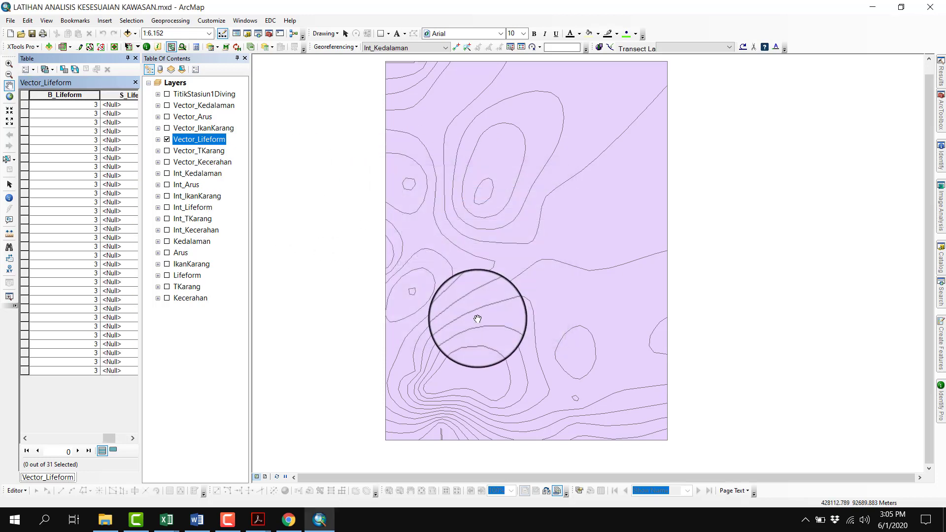
# Sort the Vector_Lifeform table by grid_code in ascending order
pyautogui.click(27, 440)
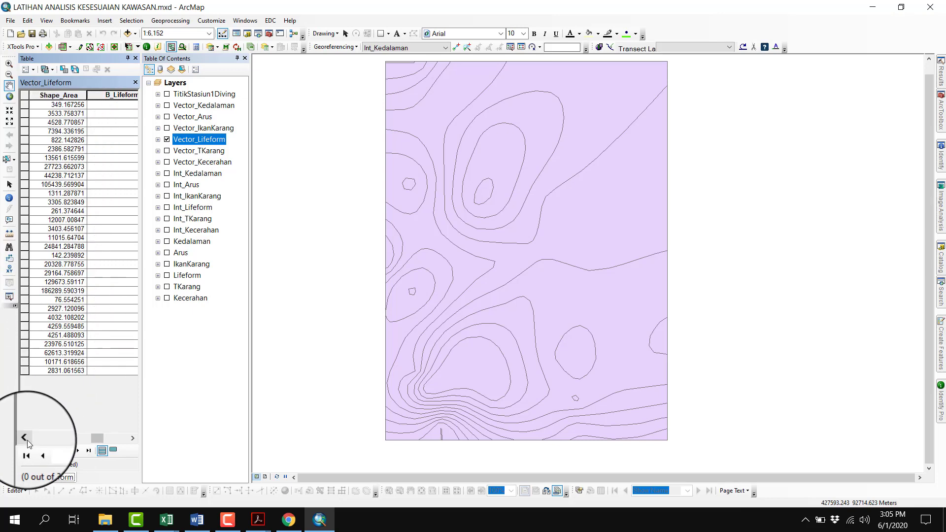
pyautogui.click(27, 439)
pyautogui.click(28, 439)
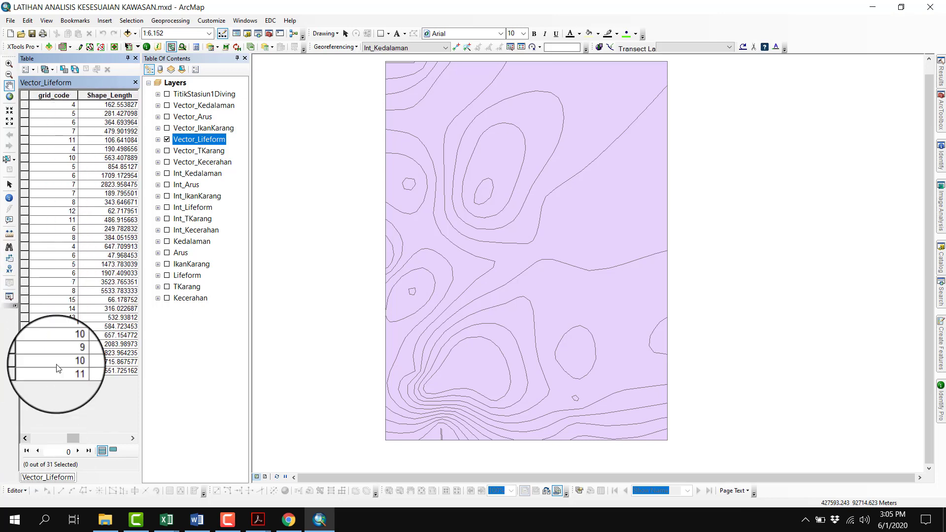
pyautogui.rightClick(68, 102)
pyautogui.click(73, 109)
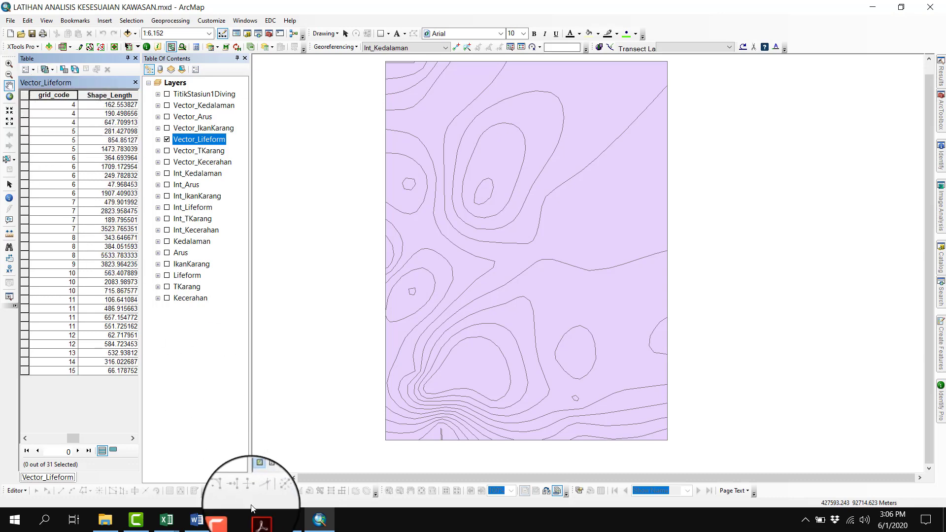
# Check the lifeform class limits in the scoring table PDF, and show only the Vector_Lifeform records with grid_code 13 to 15 as the selection
pyautogui.click(258, 521)
pyautogui.click(192, 471)
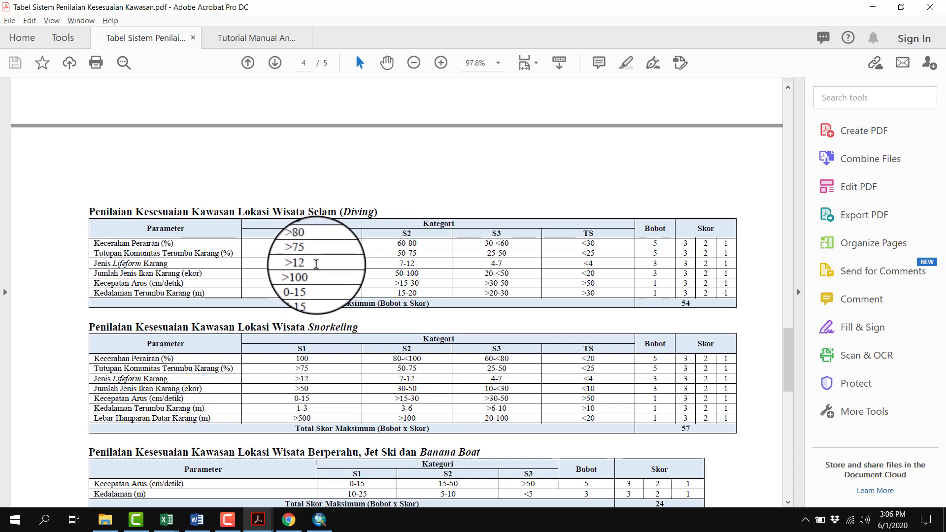
pyautogui.click(319, 520)
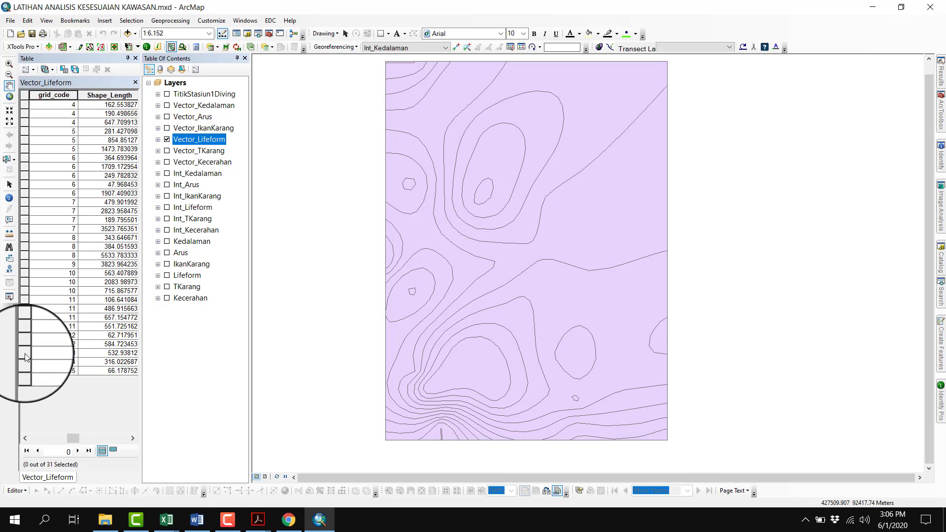
pyautogui.click(25, 353)
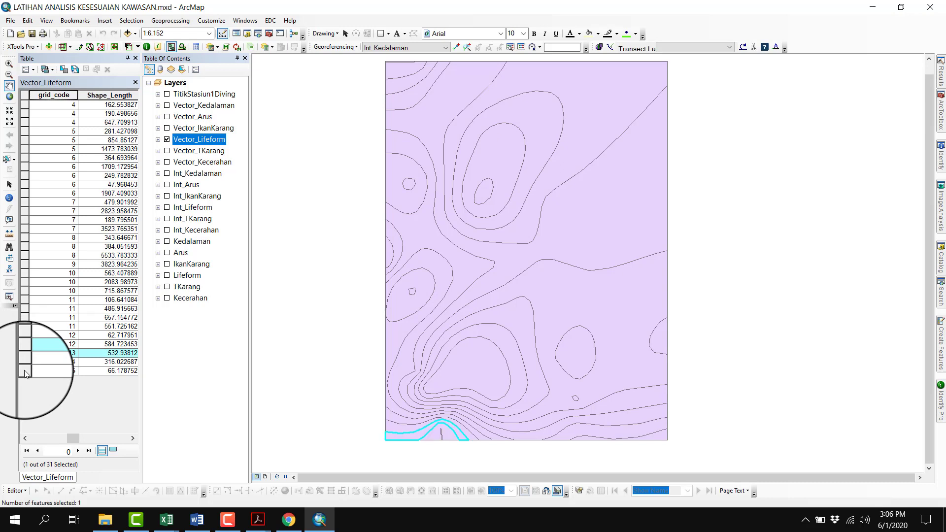
pyautogui.click(25, 372)
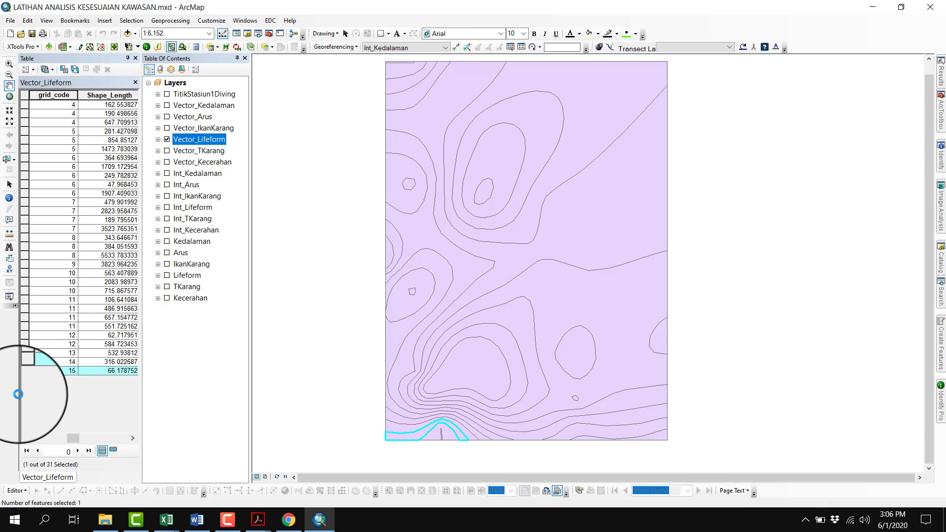
pyautogui.click(114, 451)
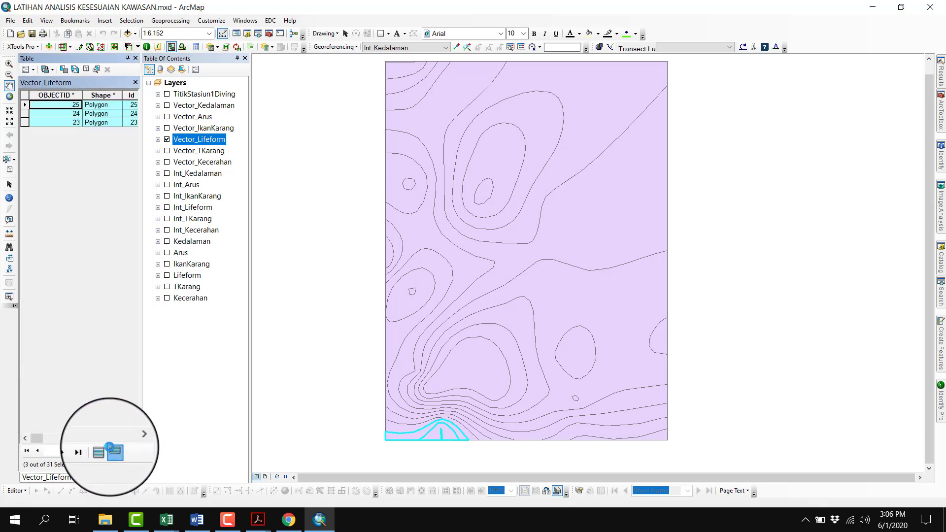
# Set S_Lifeform to 3 for the selected grid_code 13 to 15 records with the Field Calculator, and return to all records with nothing selected
pyautogui.moveTo(42, 438); pyautogui.dragTo(133, 448)
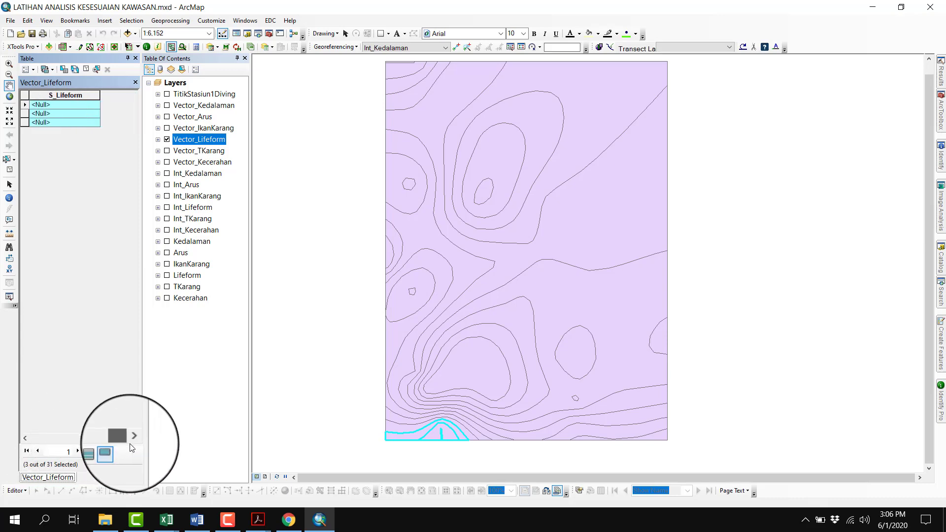
pyautogui.rightClick(81, 94)
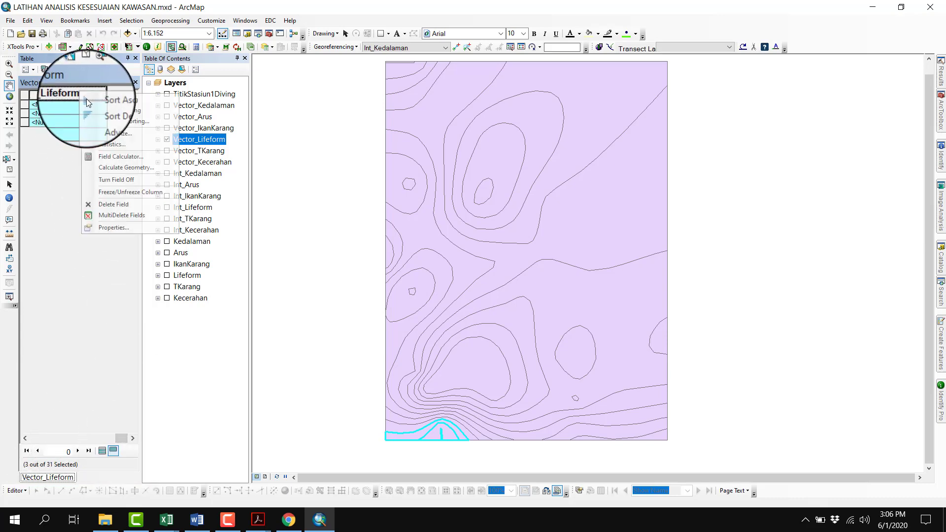
pyautogui.click(114, 158)
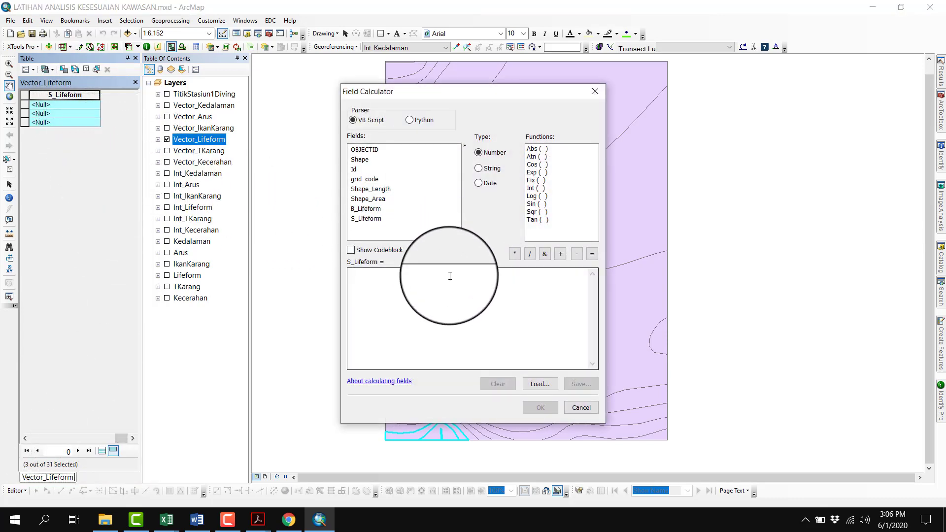
pyautogui.click(450, 276)
pyautogui.write('1')
pyautogui.click(540, 407)
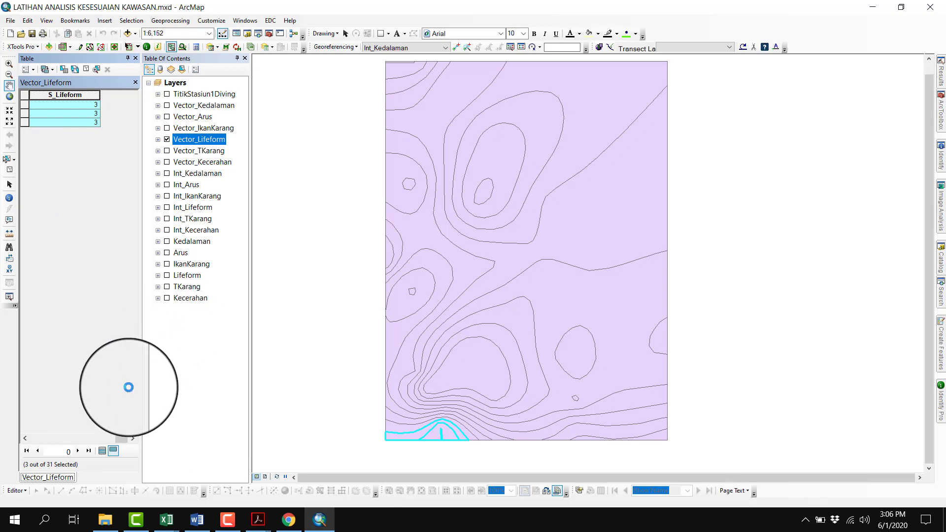
pyautogui.click(102, 451)
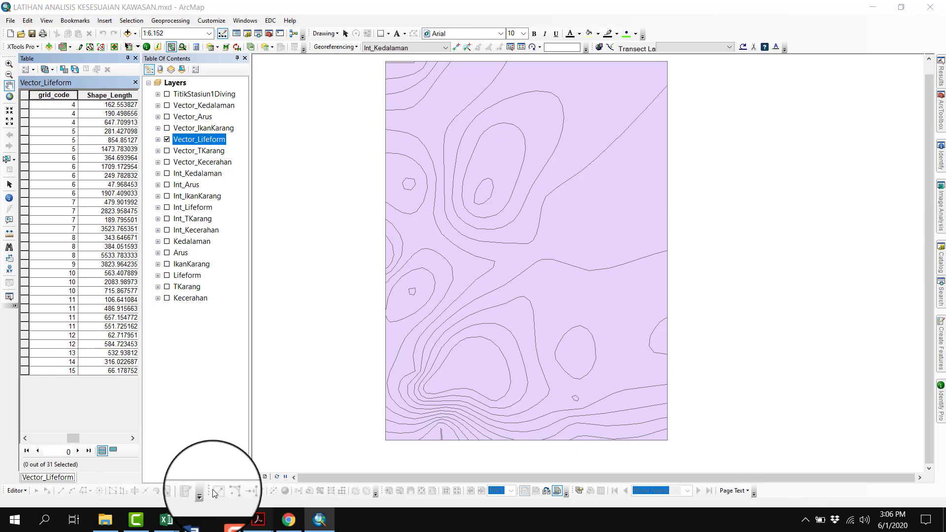
# Recheck the diving lifeform limits in the scoring table PDF, and select the records with grid_code 7 to 12, showing only those
pyautogui.click(187, 480)
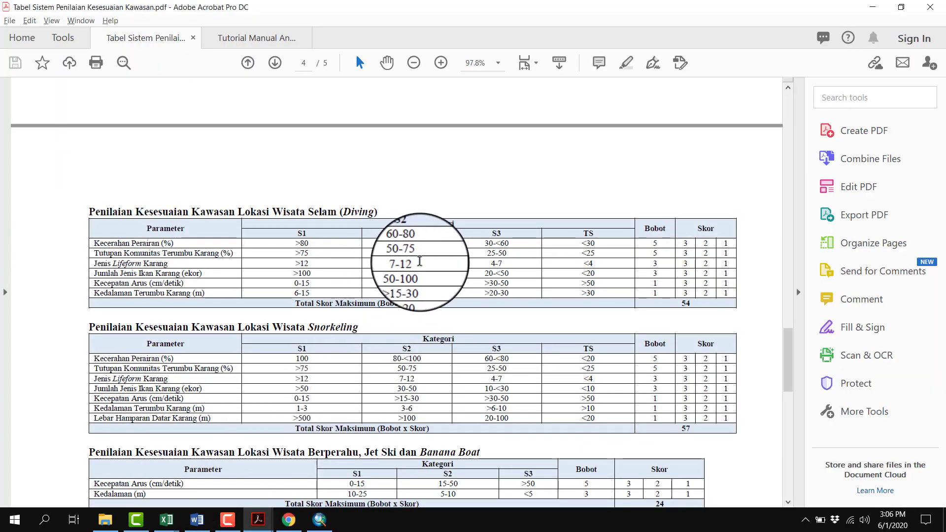
pyautogui.click(316, 520)
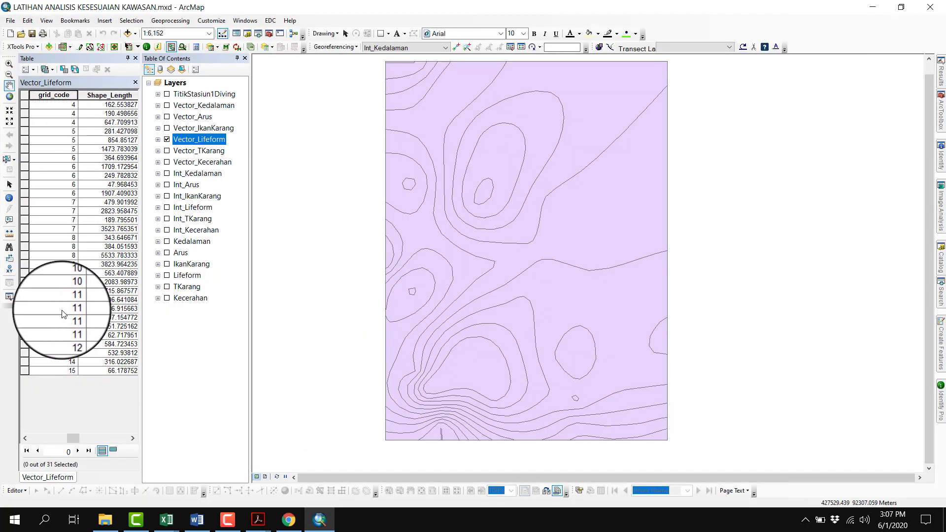
pyautogui.click(26, 206)
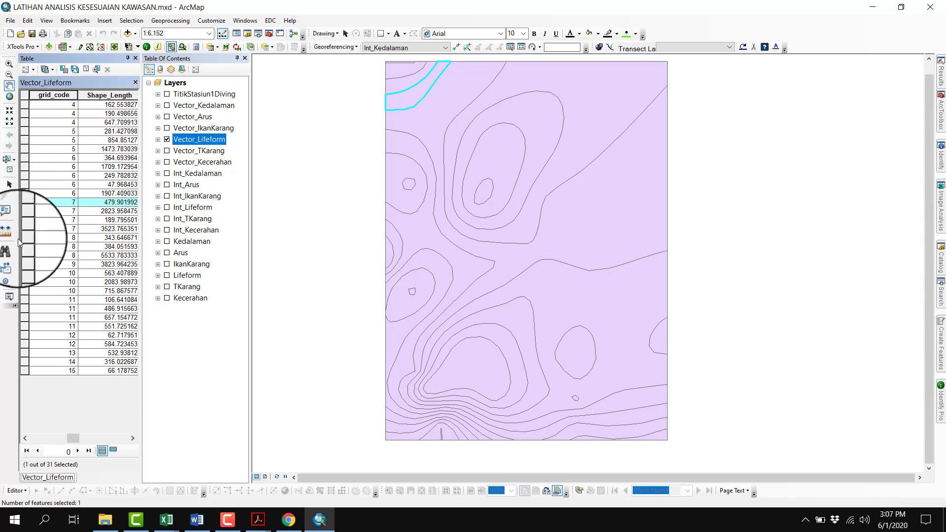
pyautogui.click(26, 345)
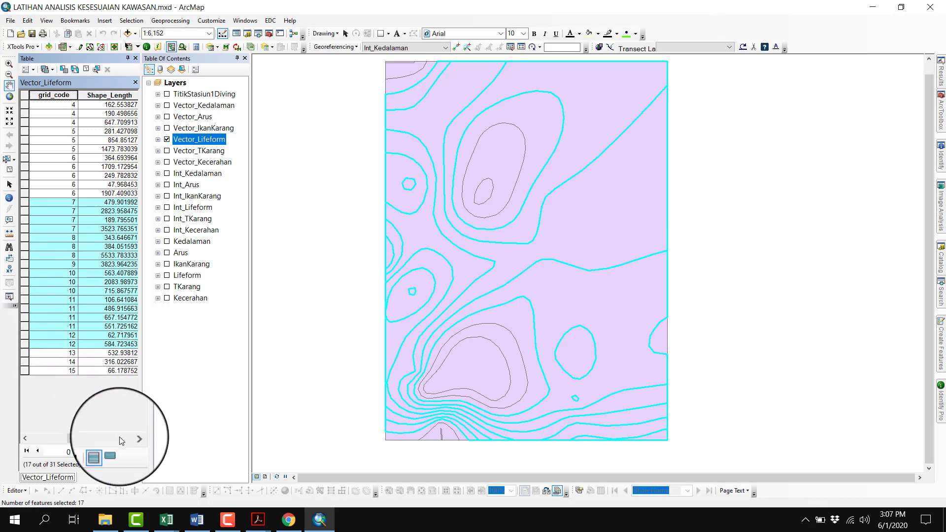
pyautogui.click(113, 451)
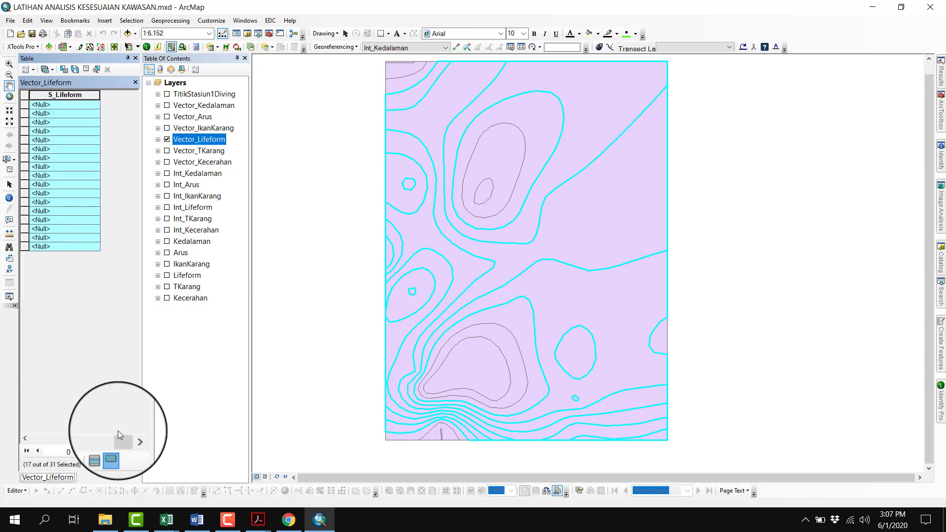
# Set S_Lifeform to 2 for the selected grid_code 7 to 12 records with the Field Calculator
pyautogui.rightClick(80, 97)
pyautogui.click(116, 156)
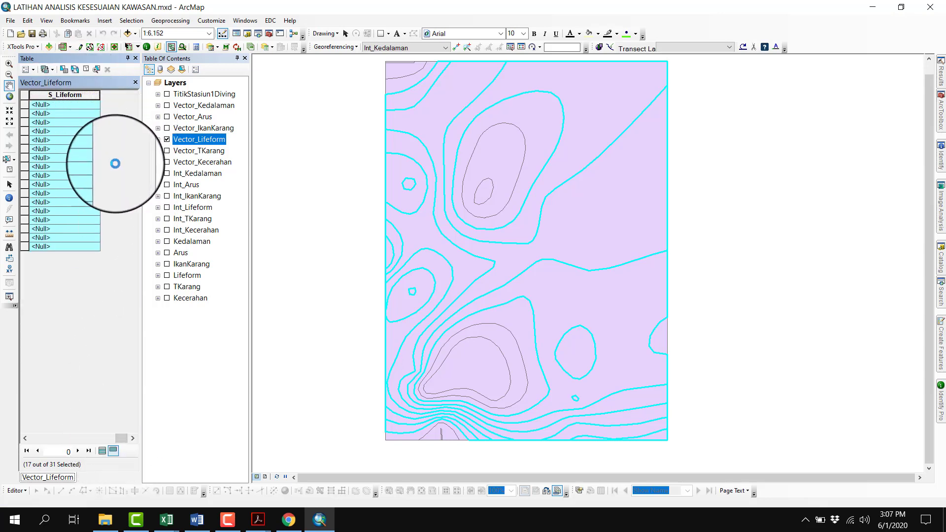
pyautogui.click(370, 313)
pyautogui.press('BackSpace')
pyautogui.write('2')
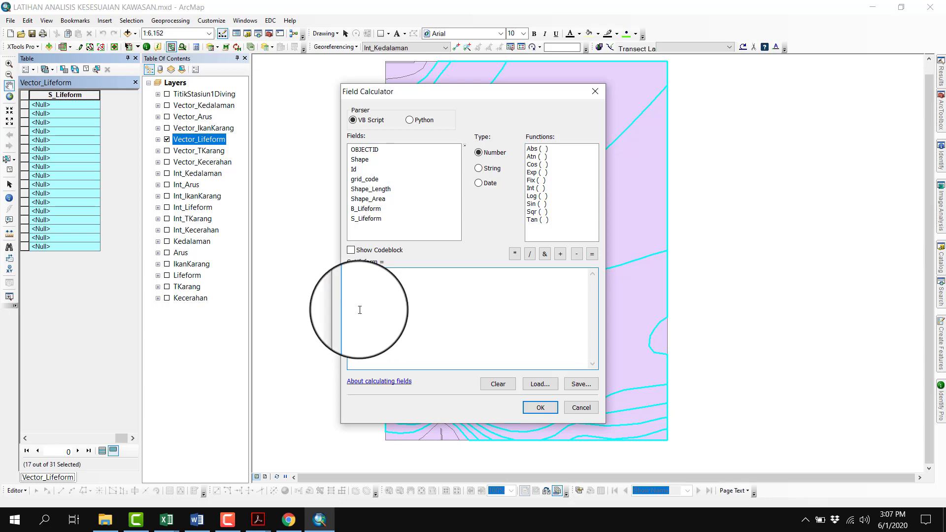
pyautogui.click(545, 407)
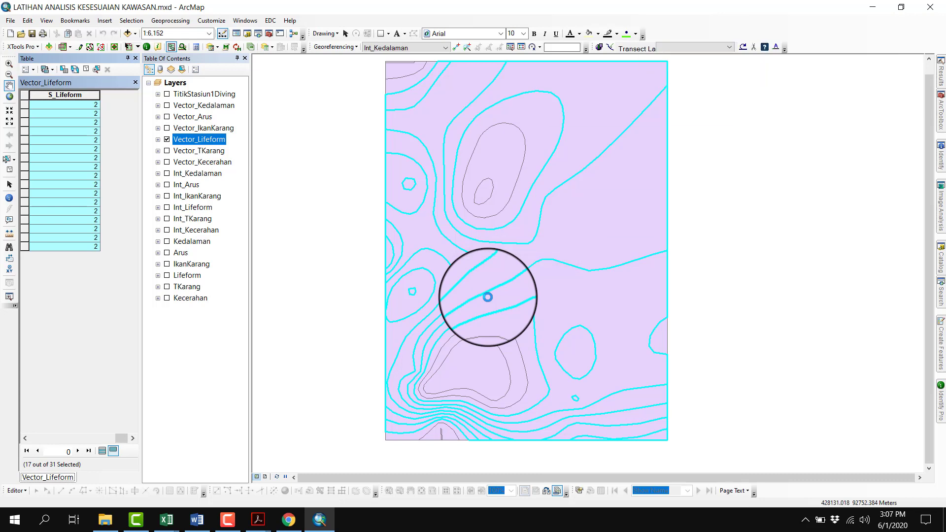
# Clear the selection and show all Vector_Lifeform records again, rechecking the lifeform limits in the scoring table PDF
pyautogui.click(87, 70)
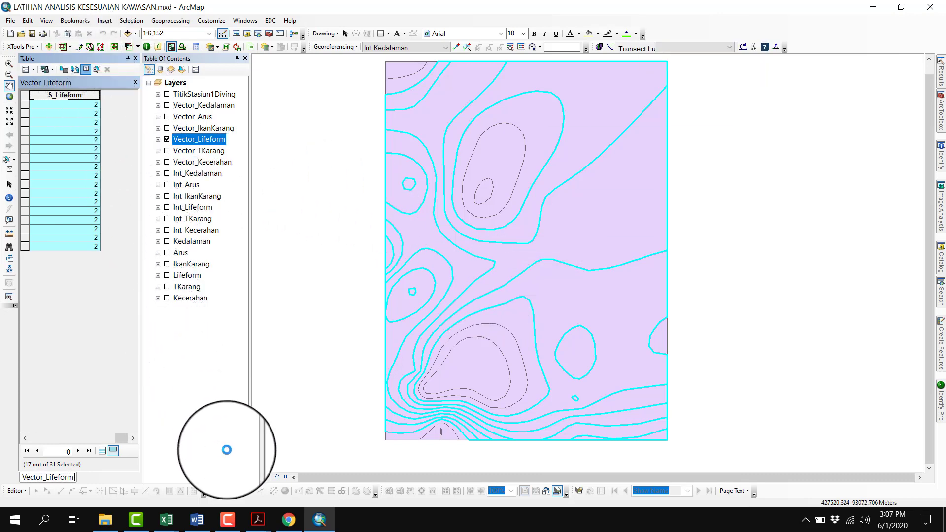
pyautogui.moveTo(258, 517)
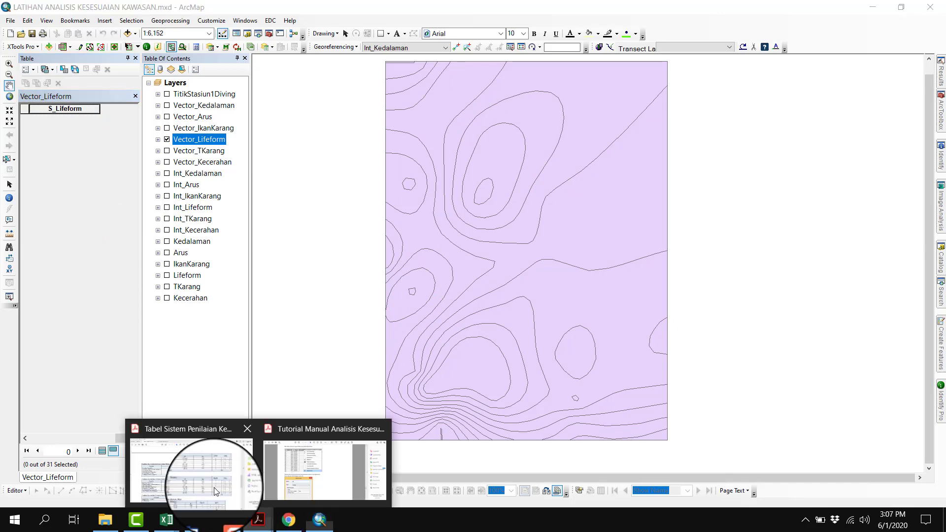
pyautogui.click(202, 484)
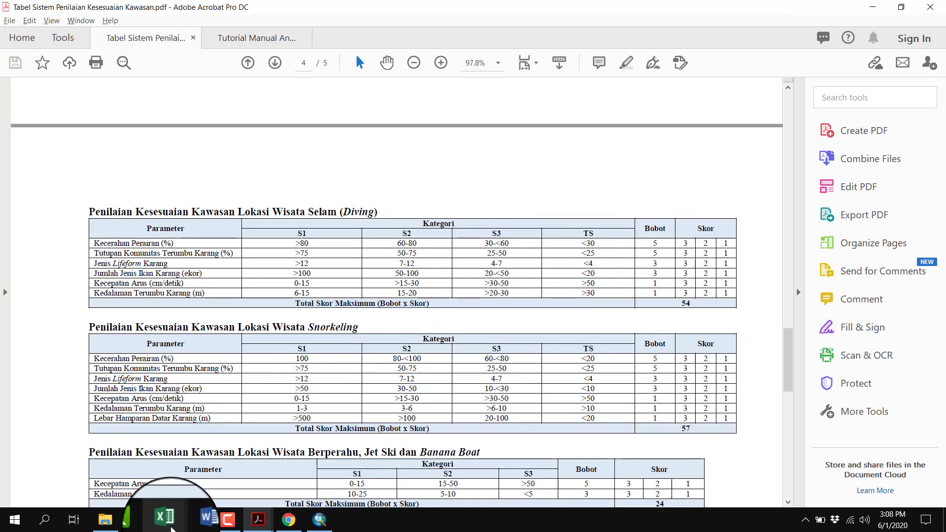
pyautogui.click(329, 526)
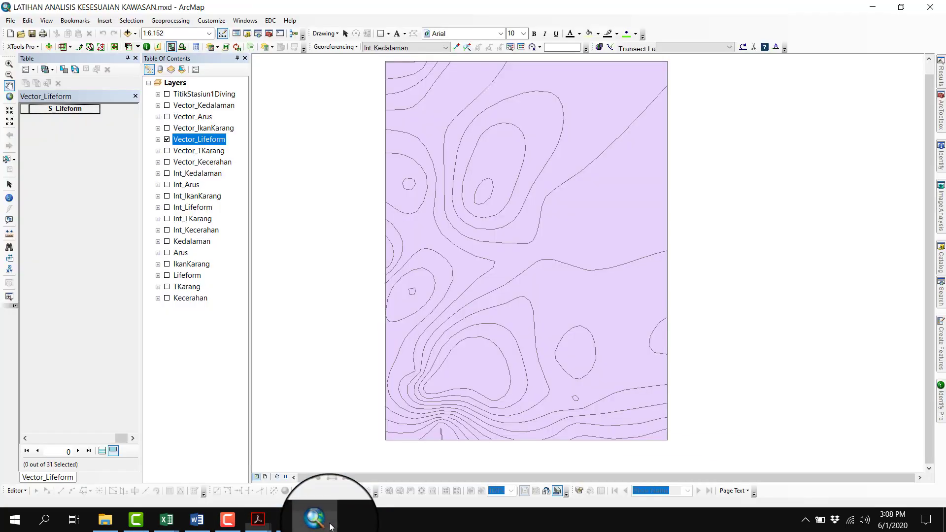
pyautogui.click(102, 451)
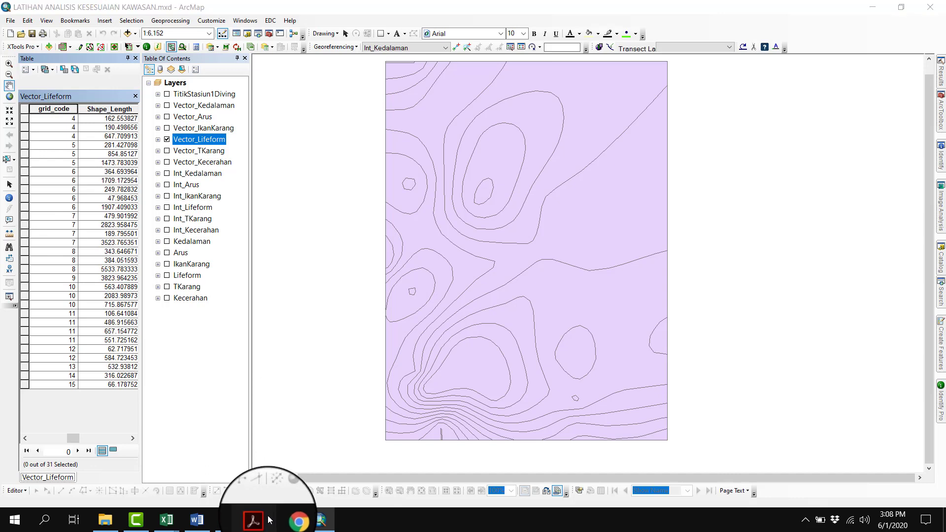
# Check the lifeform limits in the scoring table PDF, and select the Vector_Lifeform records with grid_code 4 to 6, showing only those
pyautogui.moveTo(258, 520)
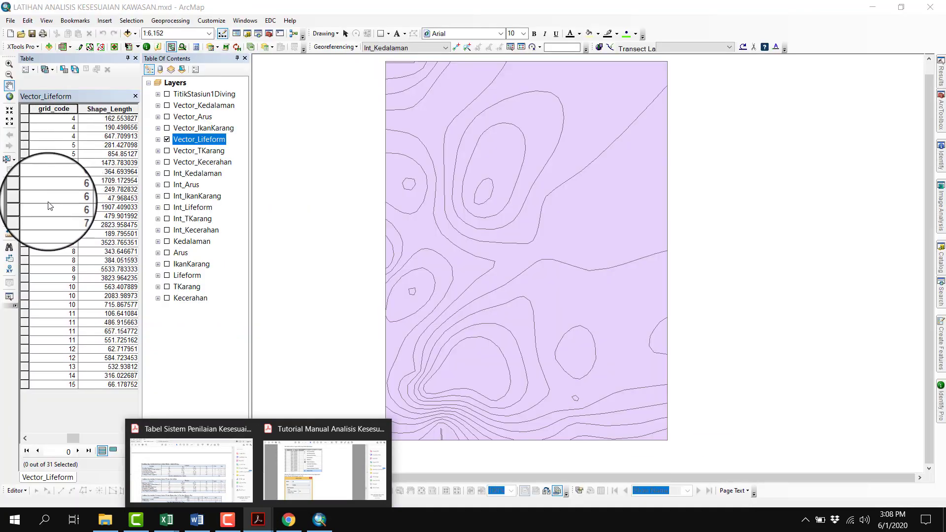
pyautogui.click(49, 198)
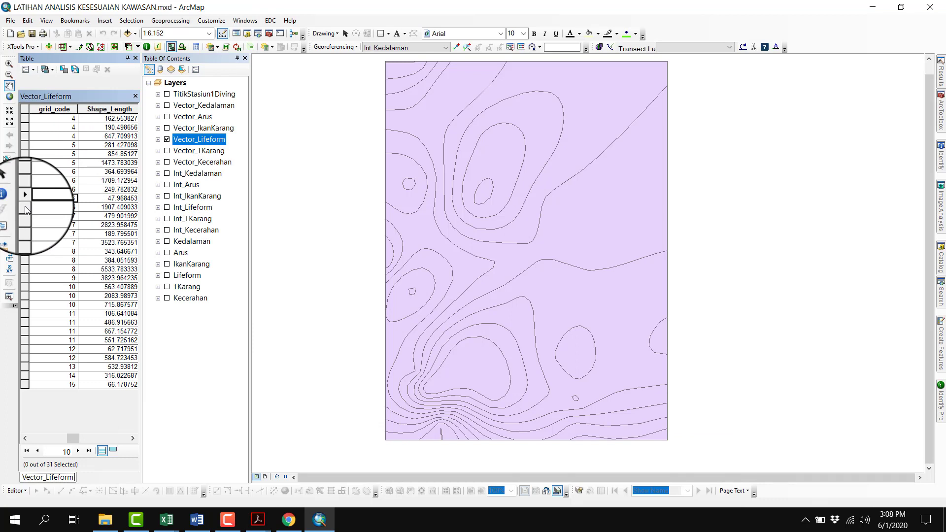
pyautogui.click(25, 208)
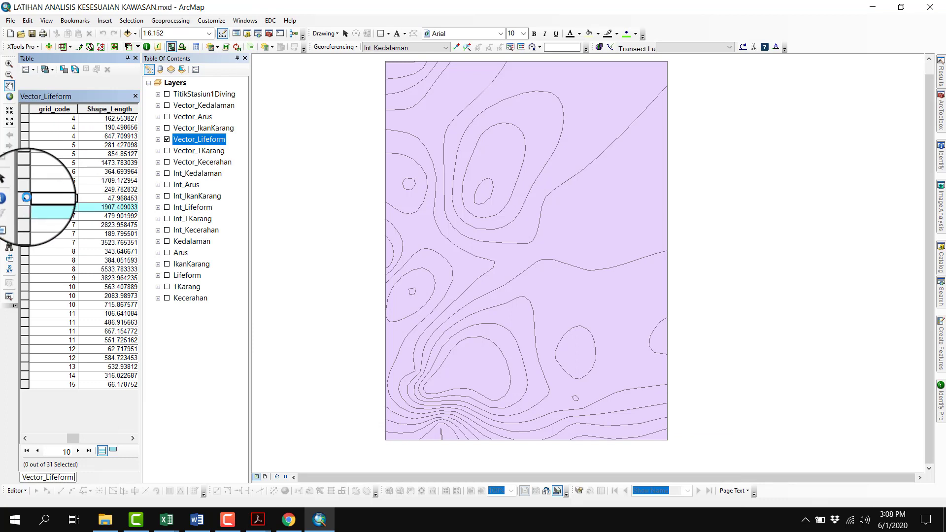
pyautogui.click(25, 119)
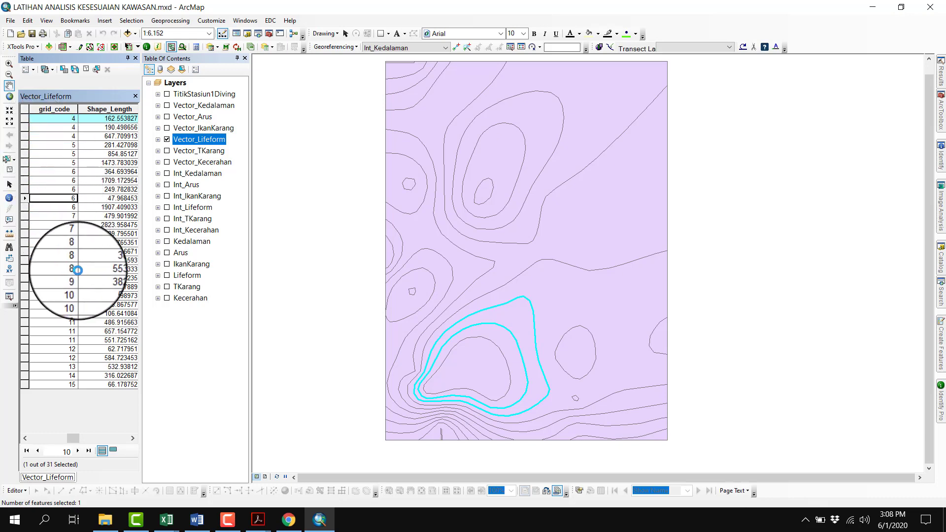
pyautogui.click(113, 450)
# Set S_Lifeform to 1 for the selected grid_code 4 to 6 records with the Field Calculator, and clear the selection
pyautogui.rightClick(89, 109)
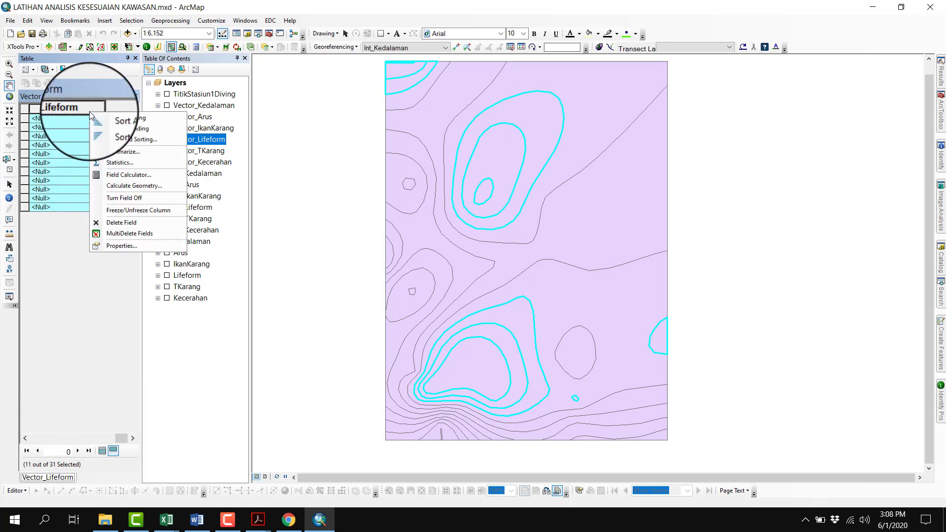
pyautogui.click(130, 176)
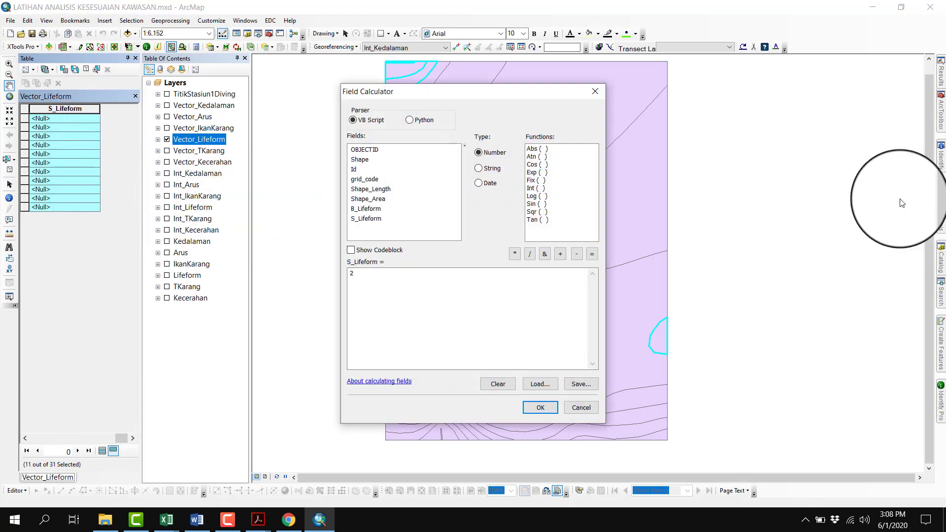
pyautogui.click(564, 281)
pyautogui.write('2')
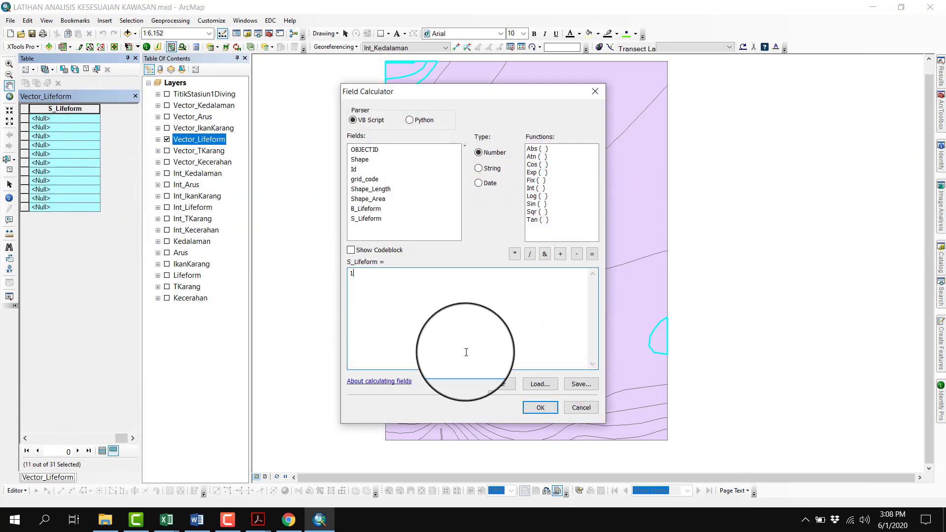
pyautogui.click(541, 407)
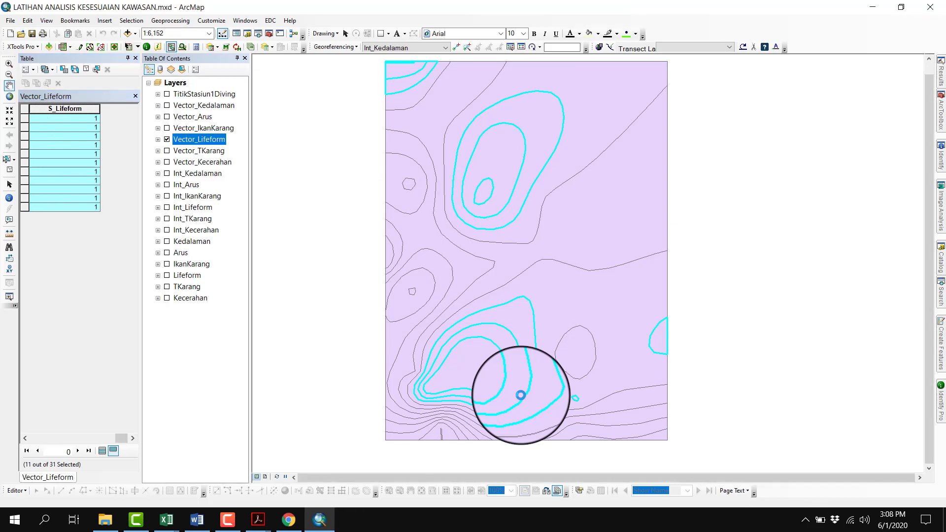
pyautogui.click(87, 70)
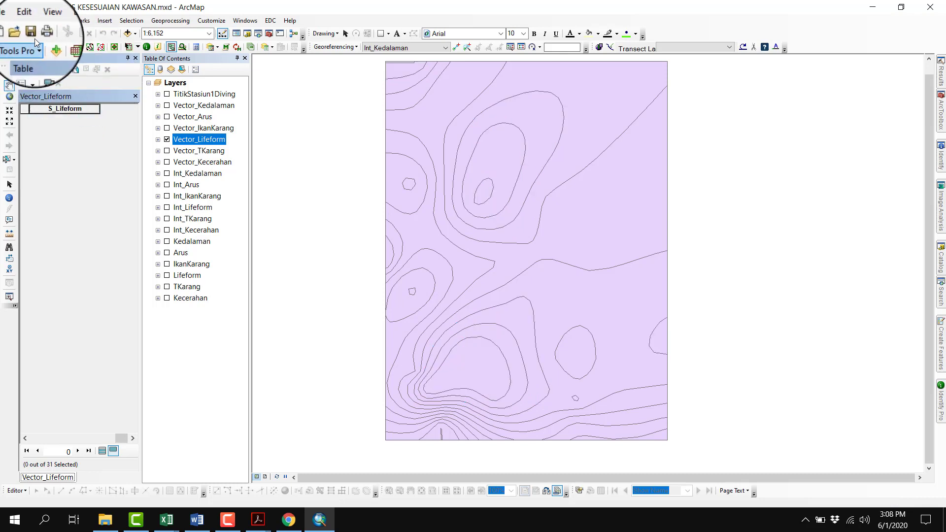
# Close the Vector_Lifeform table, display Vector_IkanKarang instead of Vector_Lifeform on the map, and open its attribute table
pyautogui.click(137, 57)
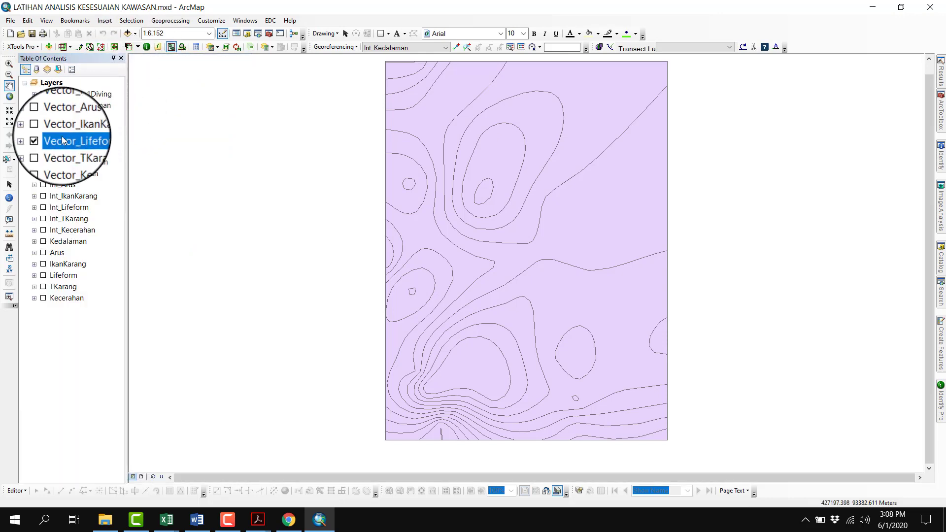
pyautogui.click(44, 140)
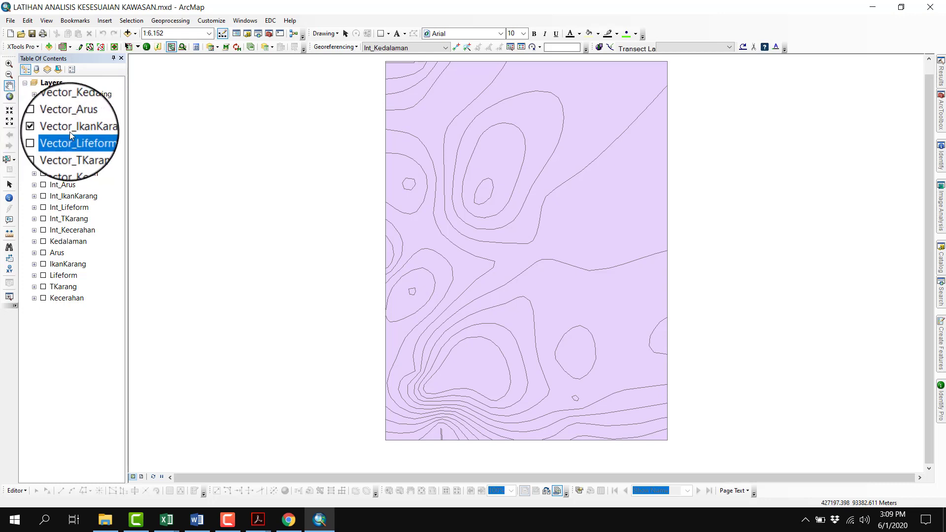
pyautogui.click(70, 131)
pyautogui.rightClick(69, 132)
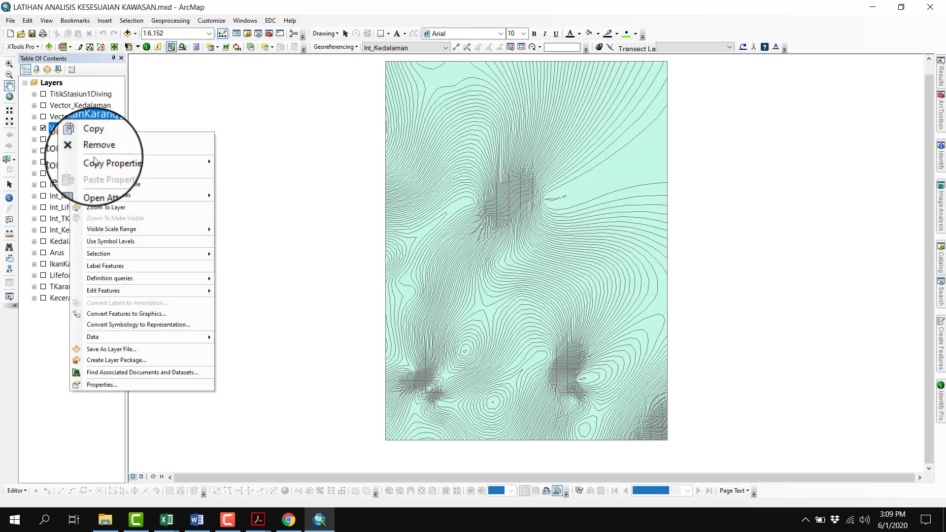
pyautogui.click(99, 182)
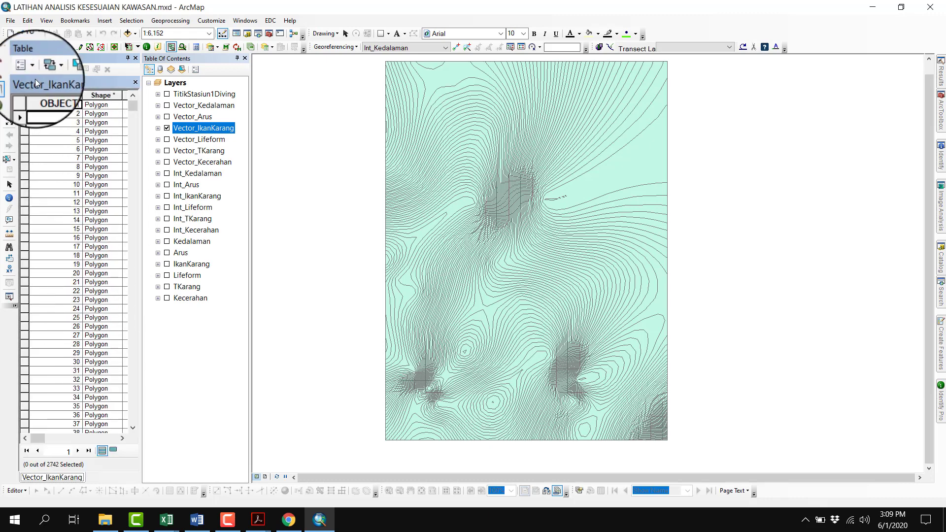
# Add a Float field named B_IkanKarang to the Vector_IkanKarang attribute table
pyautogui.click(26, 71)
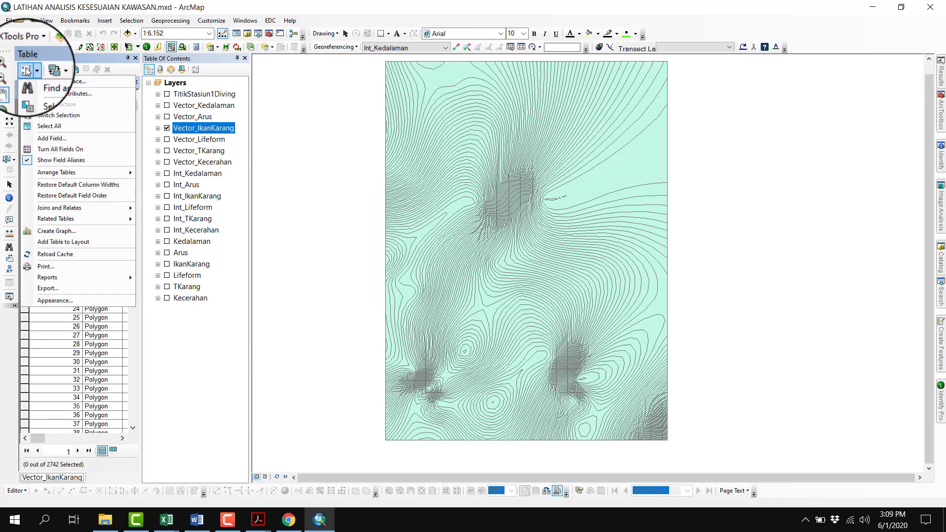
pyautogui.click(43, 135)
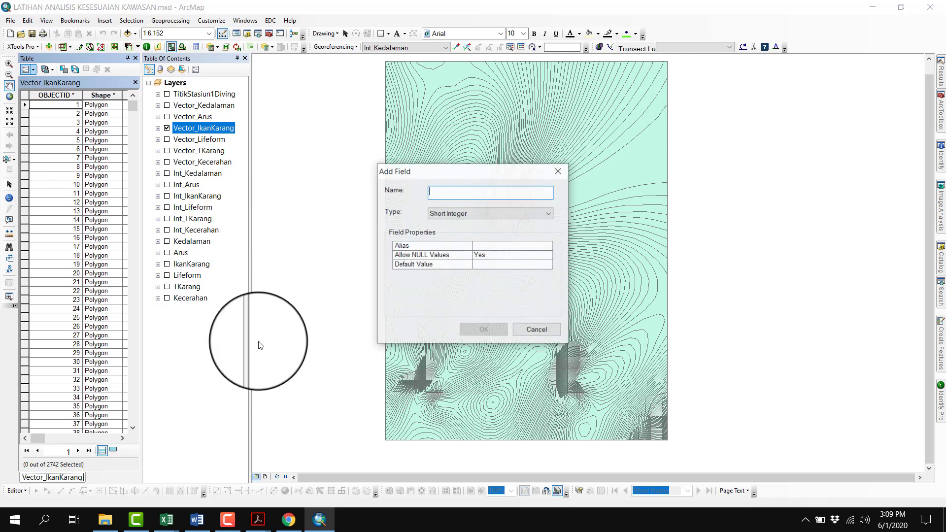
pyautogui.write('B_IkanKara')
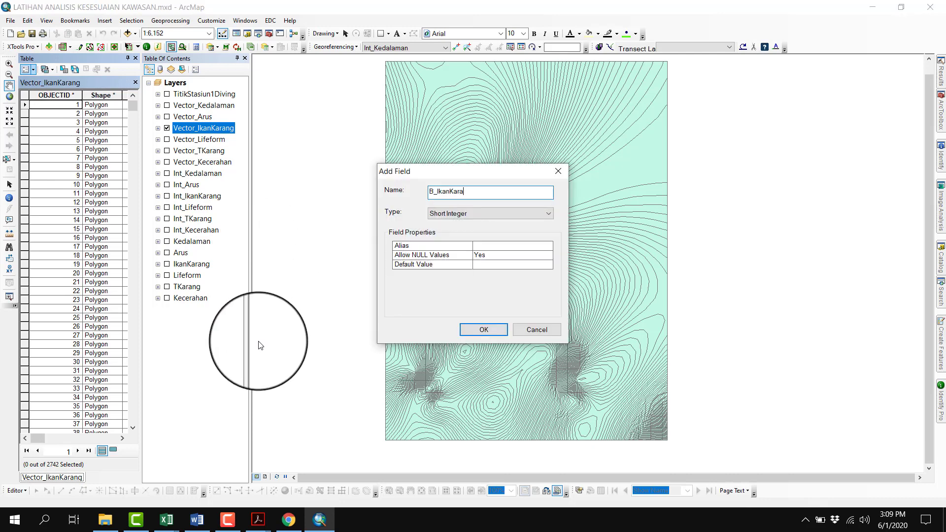
pyautogui.press('Down')
pyautogui.press('Down')
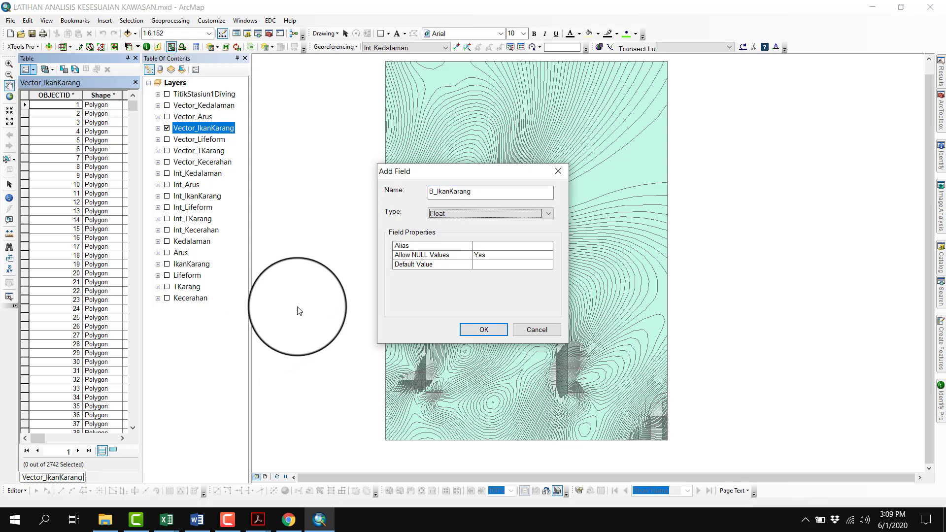
pyautogui.click(471, 330)
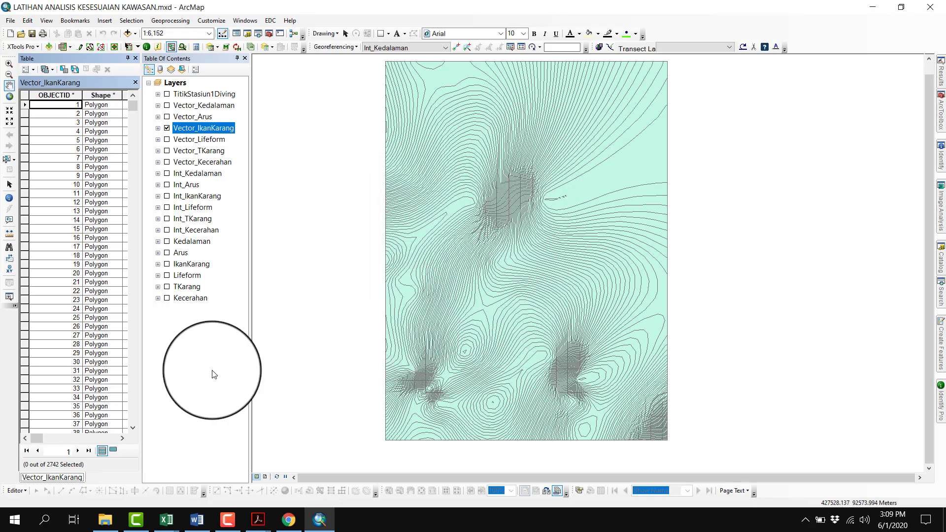
# Add a Float field named S_IkanKarang to the Vector_IkanKarang attribute table
pyautogui.click(26, 70)
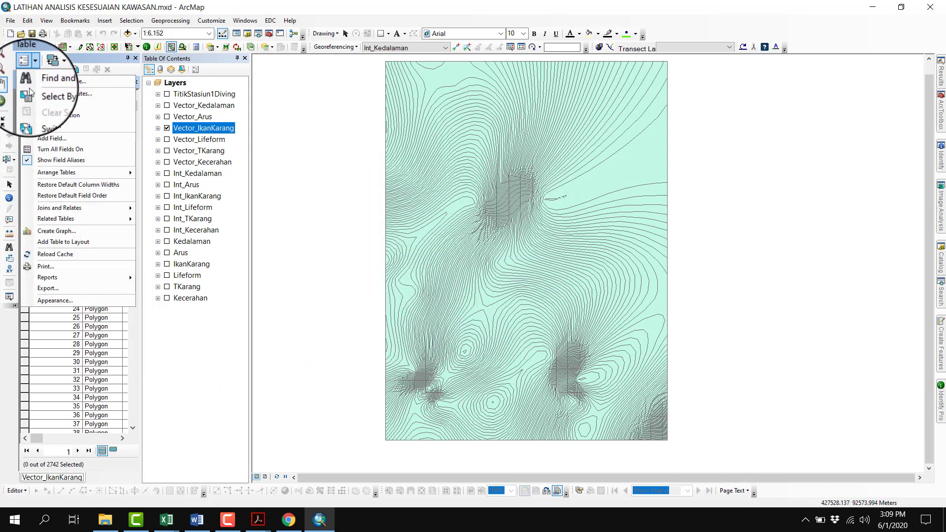
pyautogui.click(54, 134)
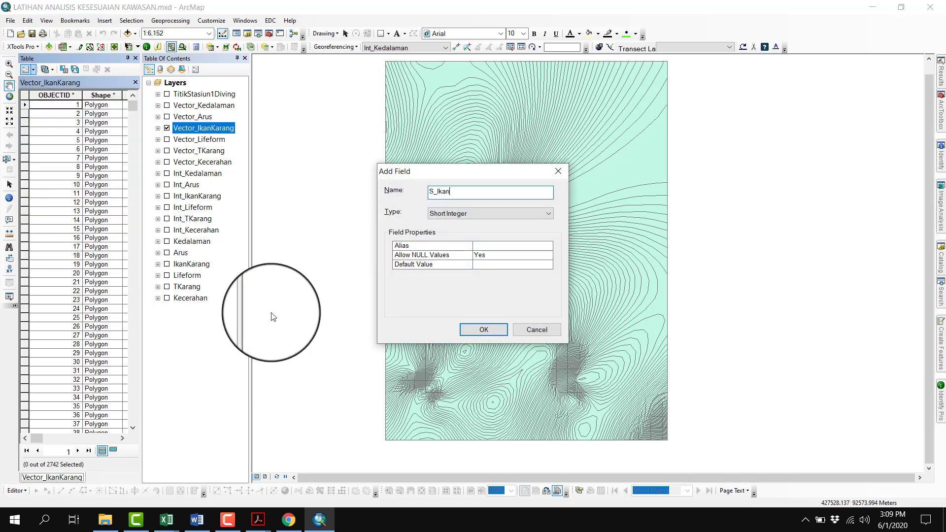
pyautogui.press('Down')
pyautogui.press('Down')
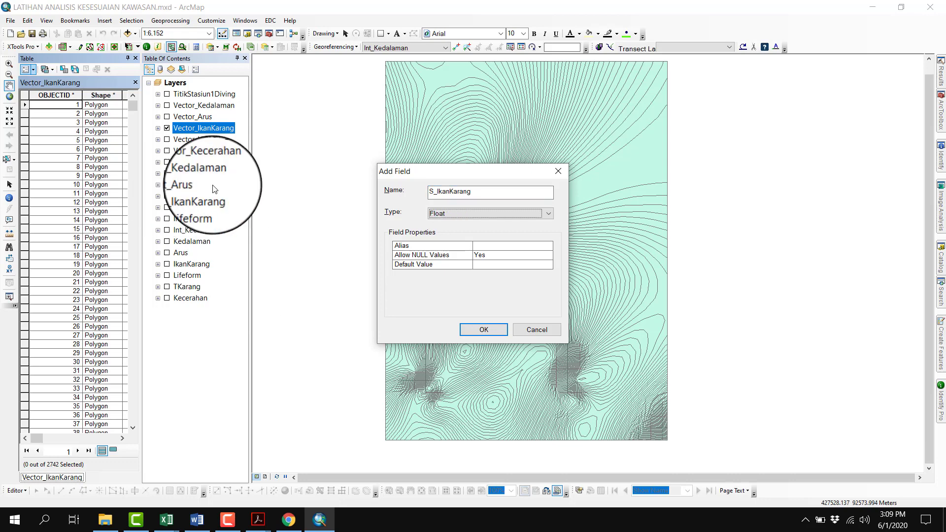
pyautogui.click(482, 330)
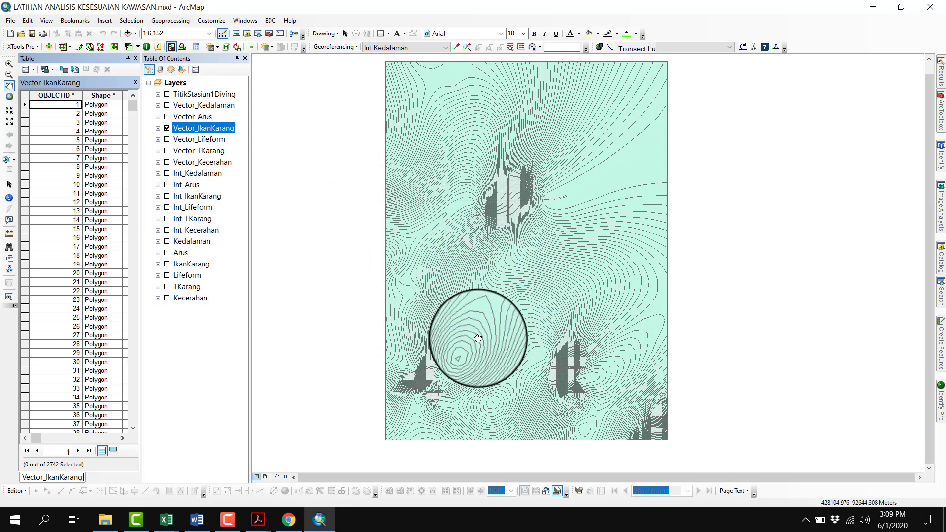
# Look up the diving reef fish weight in the scoring table PDF, and set B_IkanKarang to 3 for all records with the Field Calculator
pyautogui.click(264, 526)
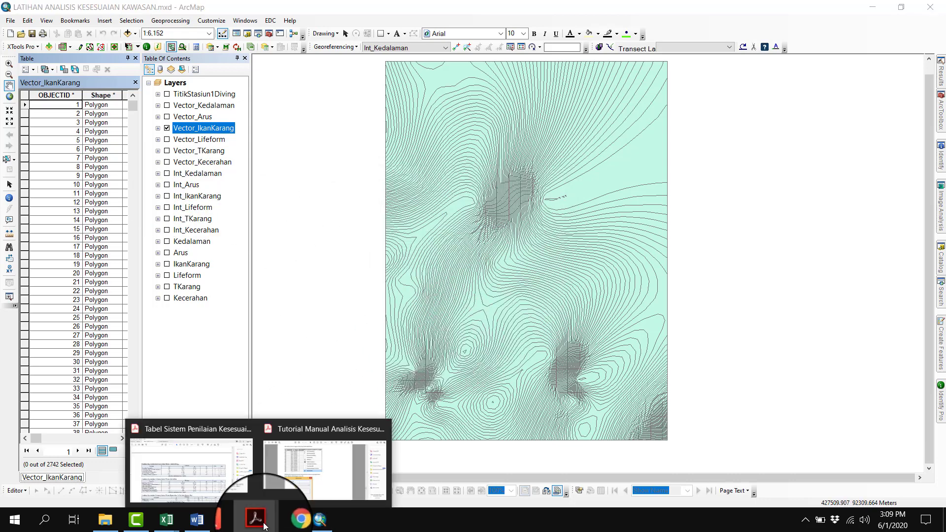
pyautogui.click(231, 468)
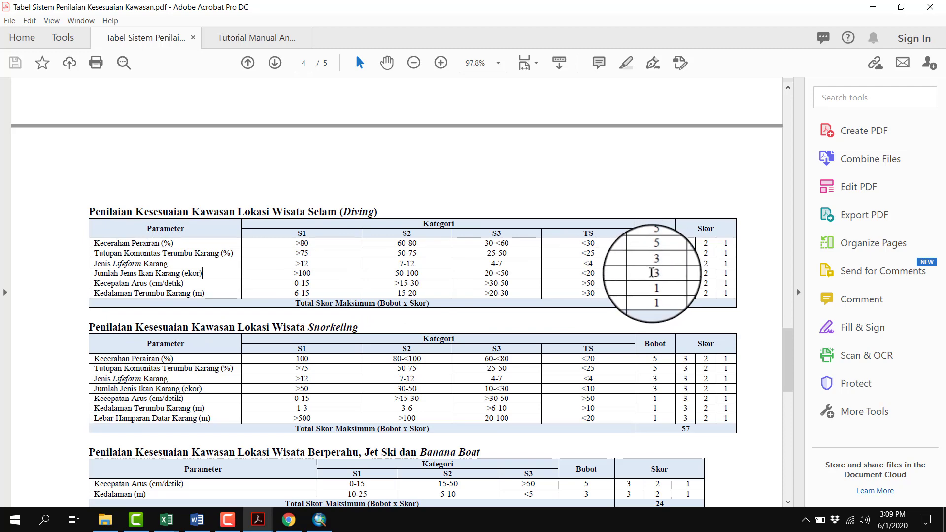
pyautogui.click(319, 519)
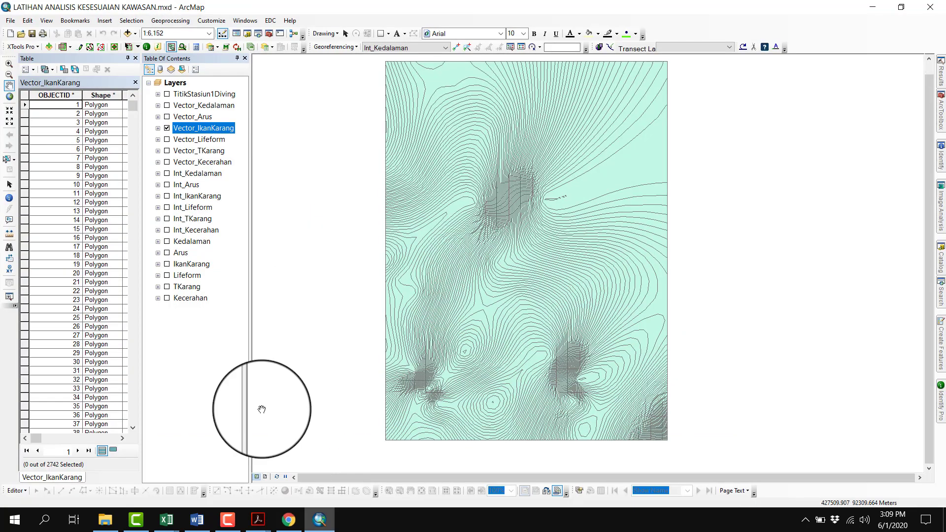
pyautogui.click(122, 439)
pyautogui.click(122, 438)
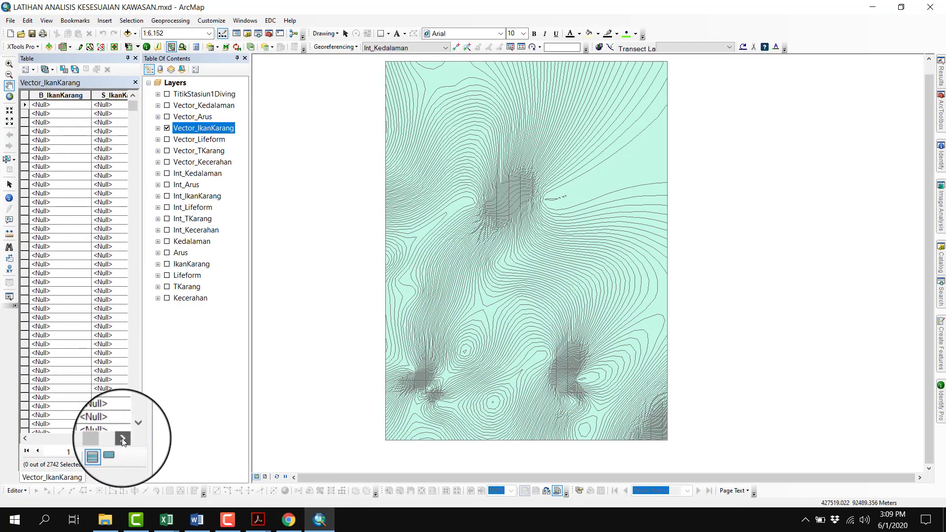
pyautogui.rightClick(76, 95)
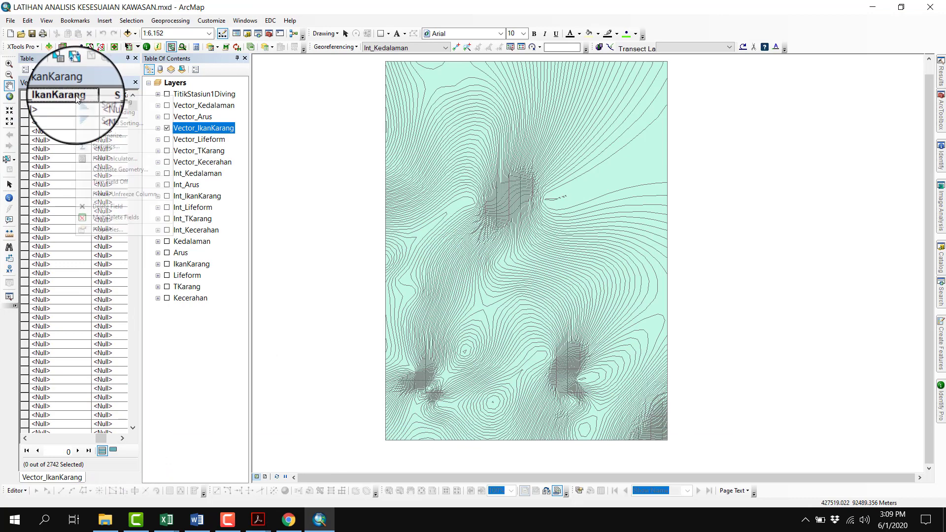
pyautogui.click(108, 158)
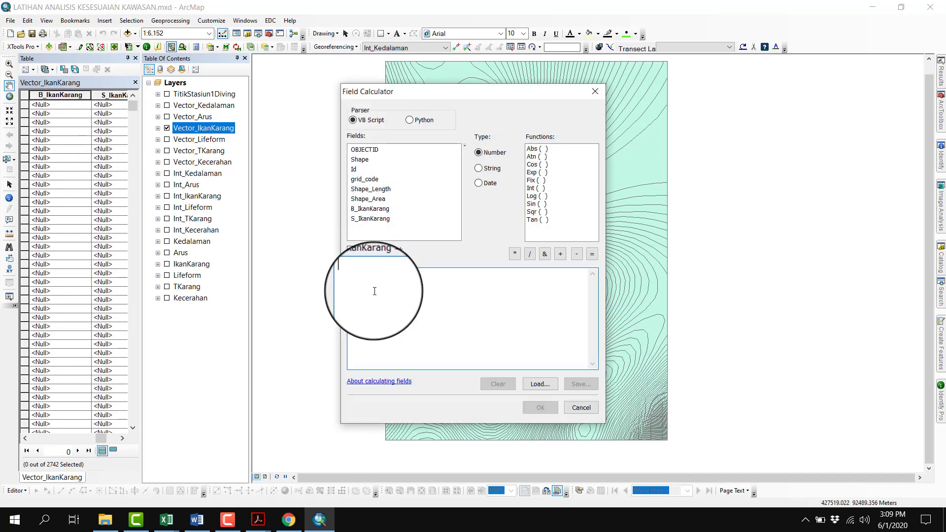
pyautogui.click(358, 281)
pyautogui.write('3')
pyautogui.click(552, 408)
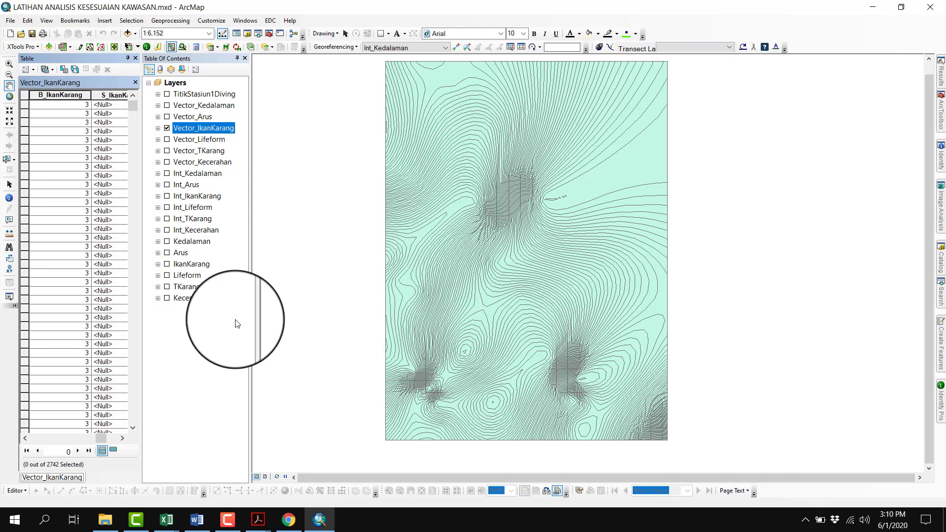
# Sort the Vector_IkanKarang records by grid_code in ascending order
pyautogui.click(25, 438)
pyautogui.click(25, 438)
pyautogui.click(25, 438)
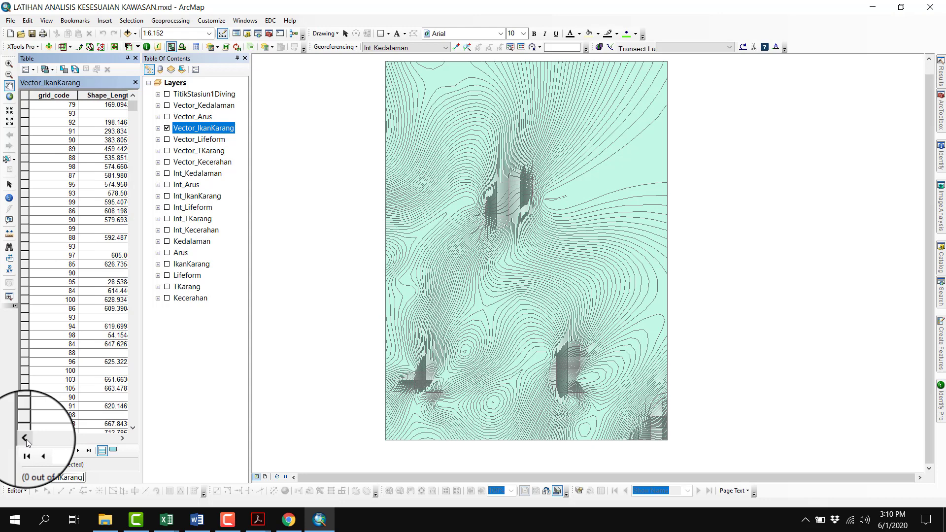
pyautogui.rightClick(55, 98)
pyautogui.click(76, 105)
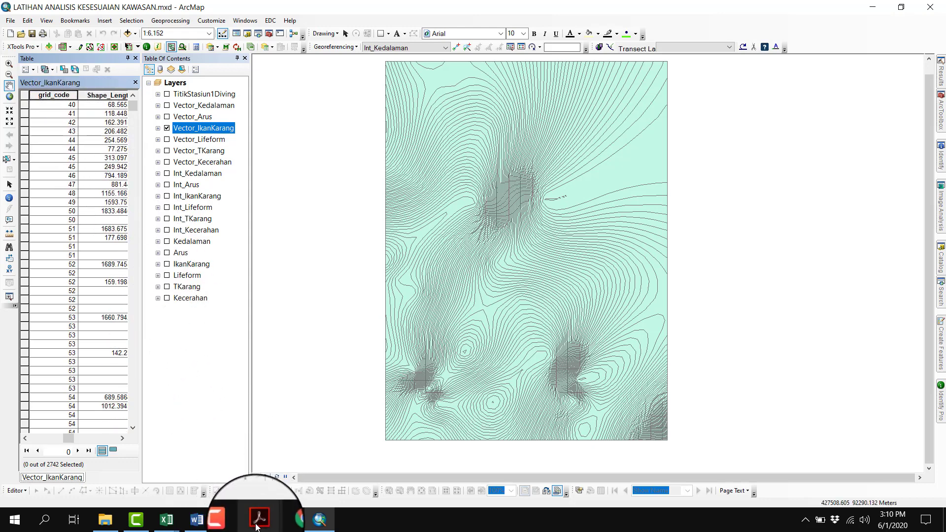
# Check the diving reef fish class limits in the scoring table PDF, and select all Vector_IkanKarang records with grid_code above 100
pyautogui.moveTo(257, 526)
pyautogui.click(192, 474)
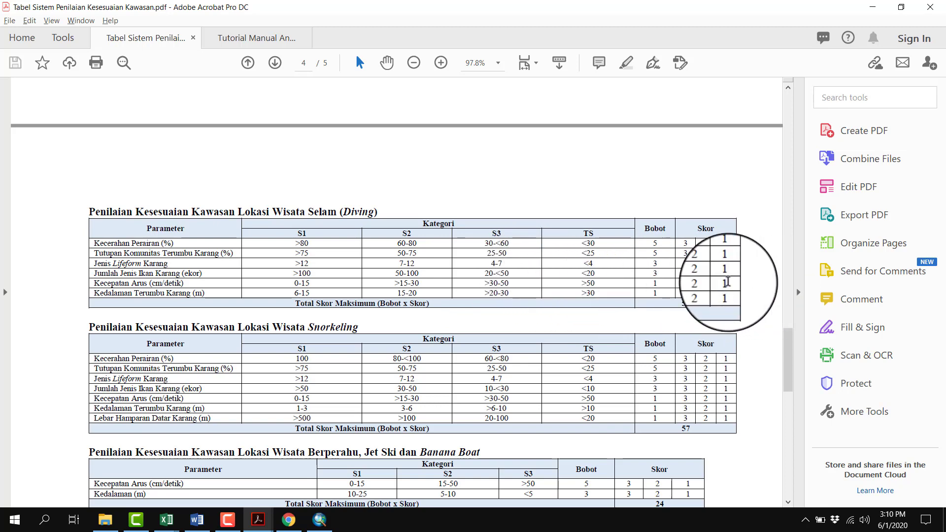
pyautogui.click(320, 520)
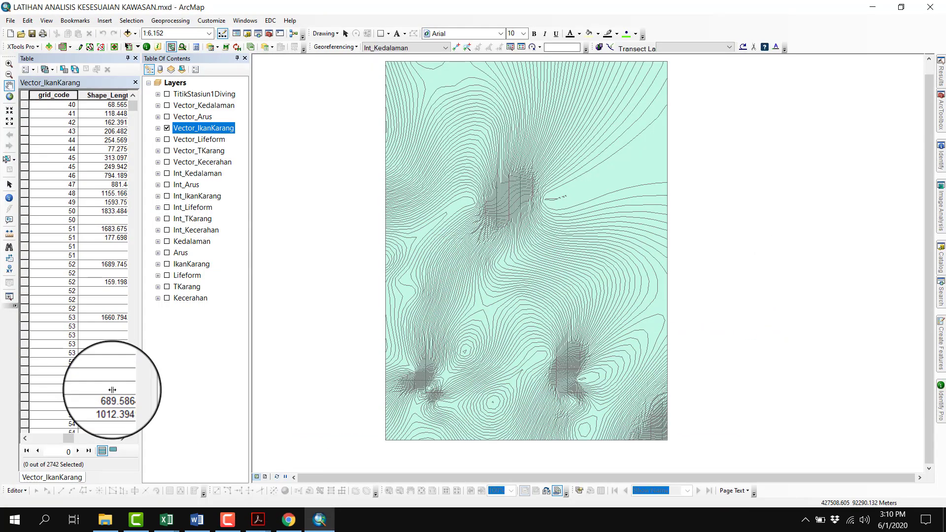
pyautogui.scroll(-10, 40, 307)
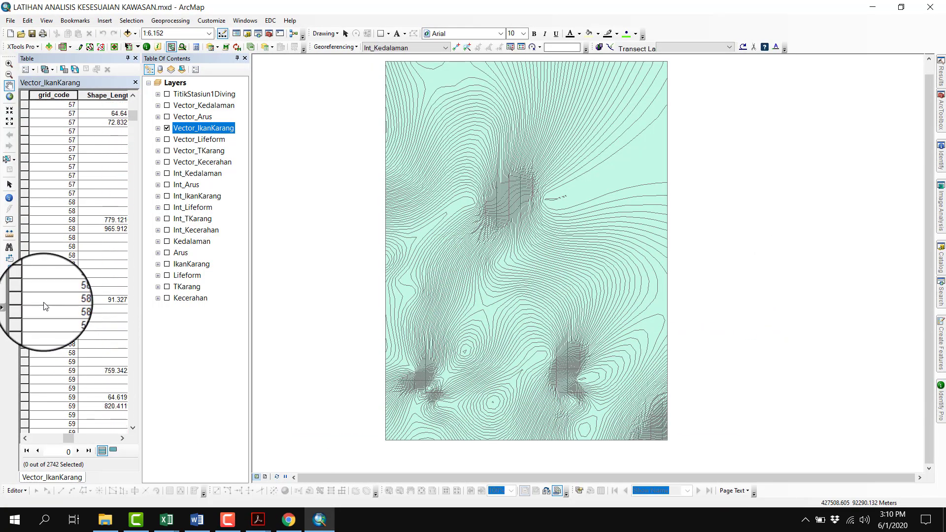
pyautogui.scroll(-20, 44, 307)
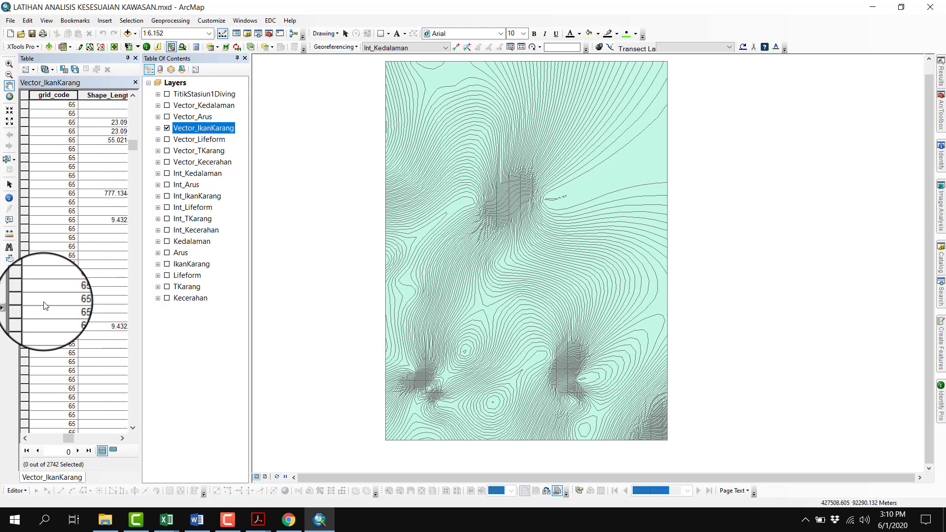
pyautogui.scroll(-15, 44, 306)
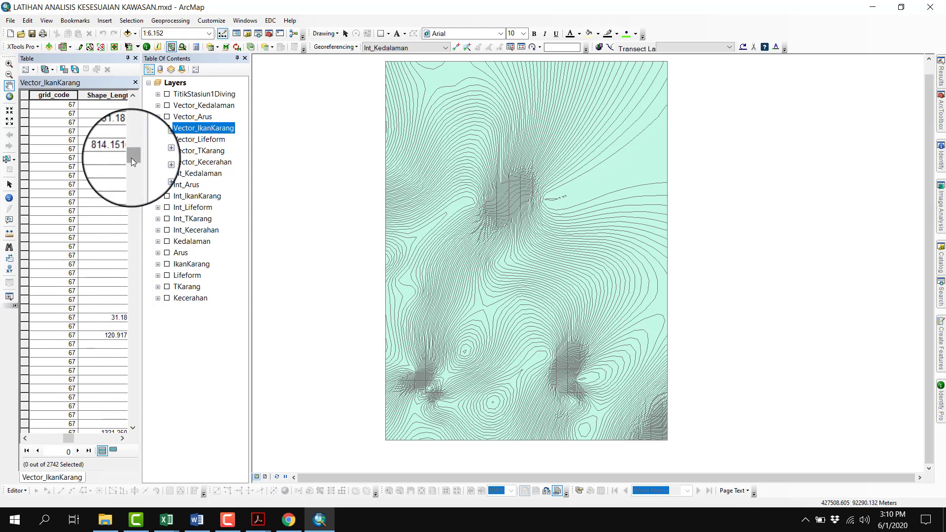
pyautogui.moveTo(131, 158); pyautogui.dragTo(143, 366)
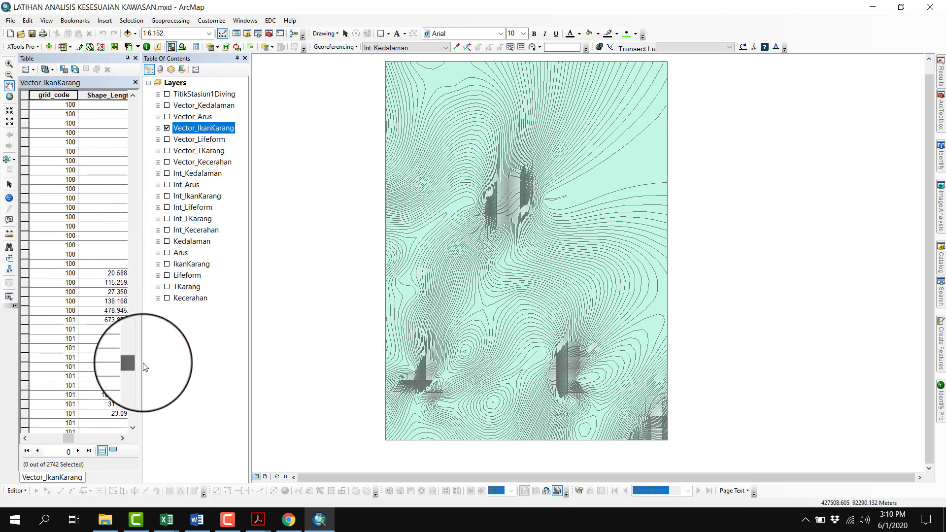
pyautogui.click(25, 319)
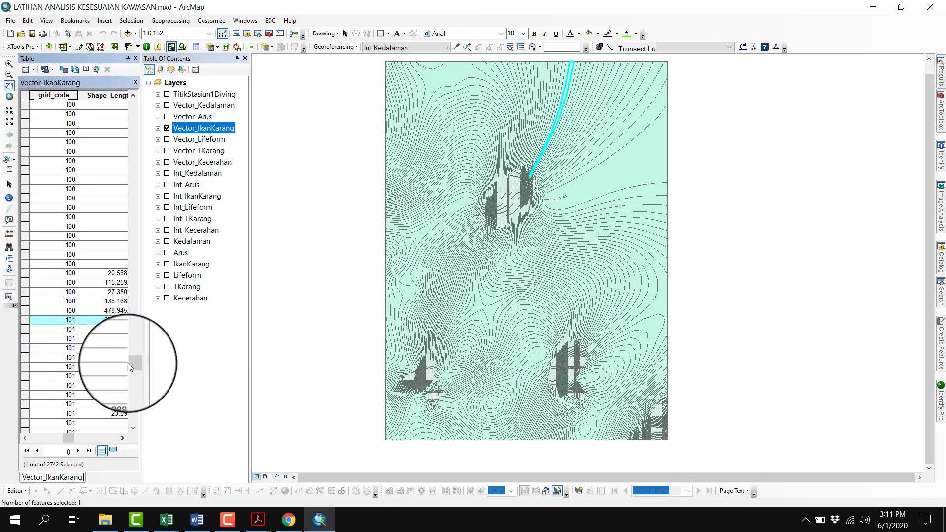
pyautogui.moveTo(128, 363); pyautogui.dragTo(134, 427)
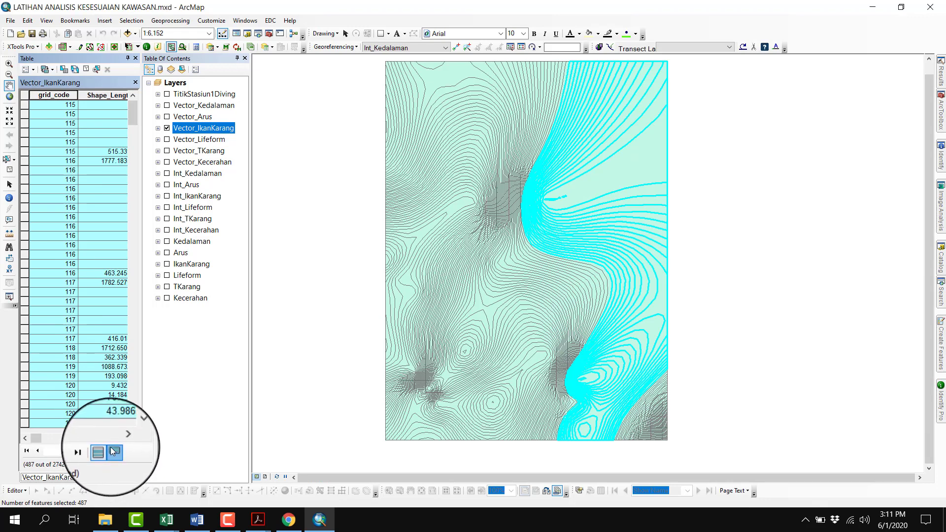
# Show only the selected records and set their S_IkanKarang score to 3 with the Field Calculator
pyautogui.click(111, 452)
pyautogui.moveTo(38, 437); pyautogui.dragTo(114, 438)
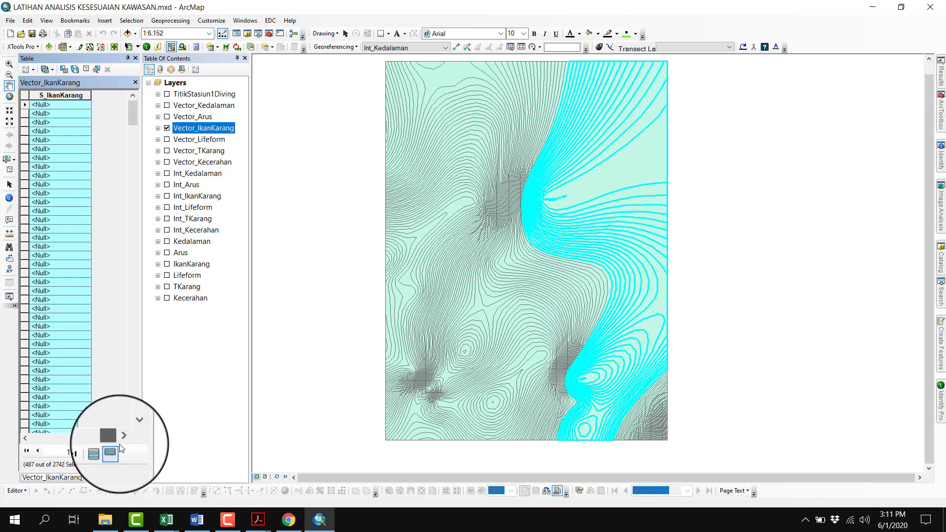
pyautogui.rightClick(70, 95)
pyautogui.click(96, 155)
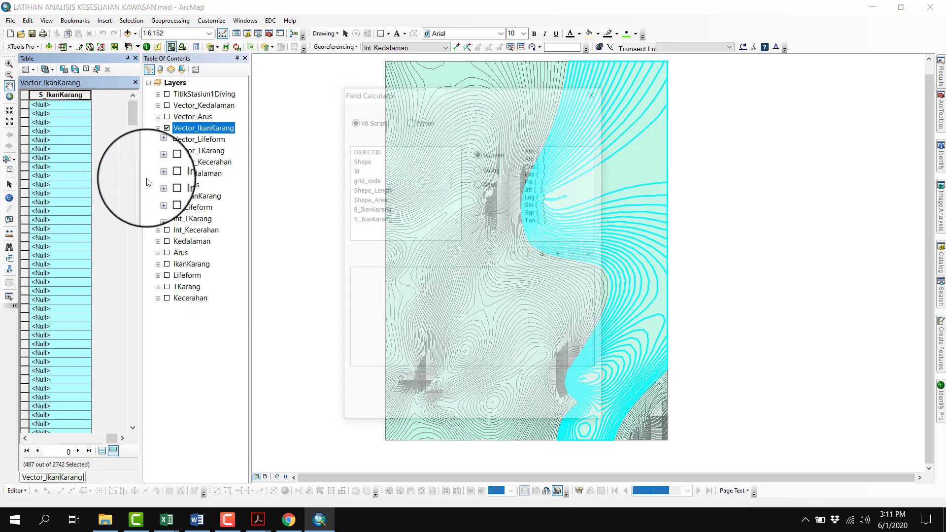
pyautogui.click(399, 290)
pyautogui.write('w')
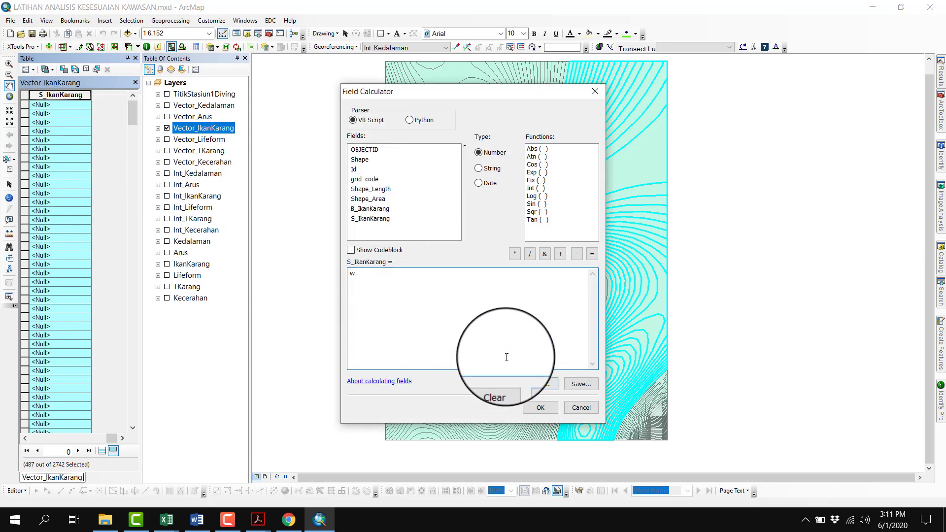
pyautogui.press('BackSpace')
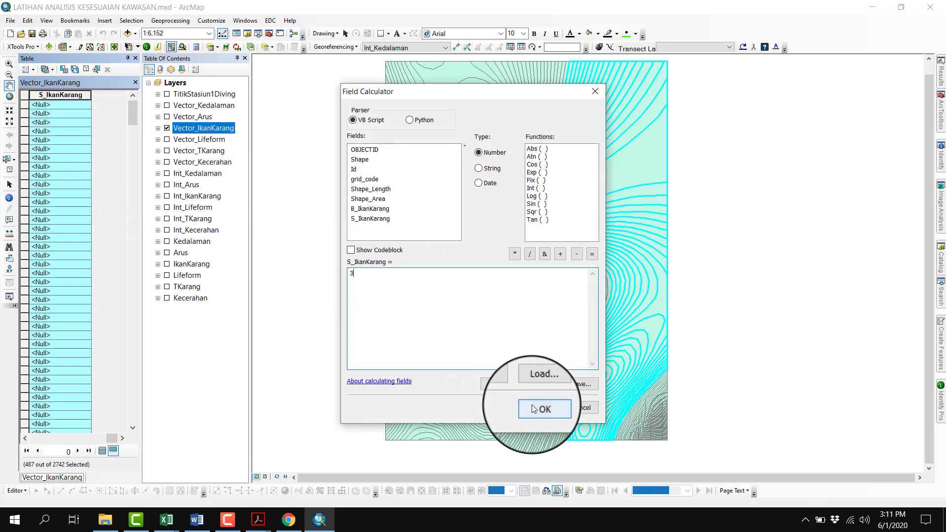
pyautogui.click(537, 408)
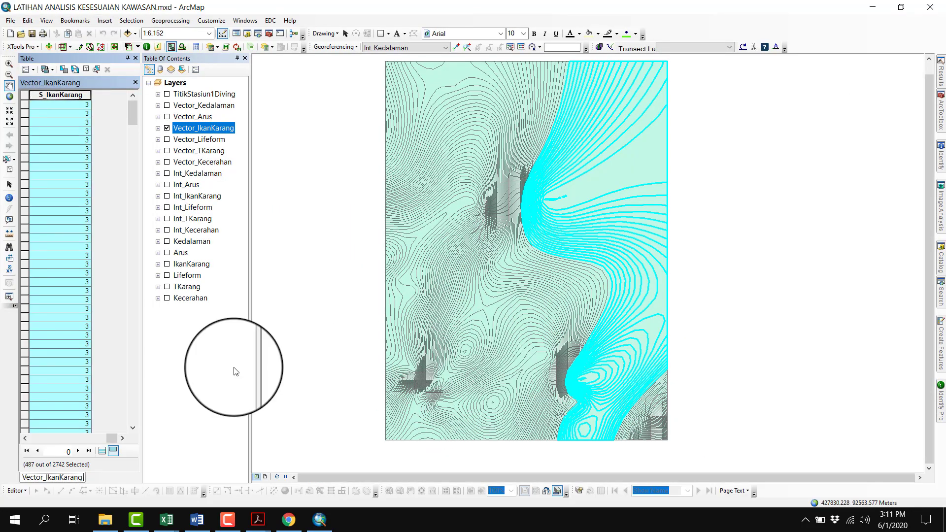
# Show all Vector_IkanKarang records again and select those with grid_code from 50 to 100
pyautogui.click(101, 451)
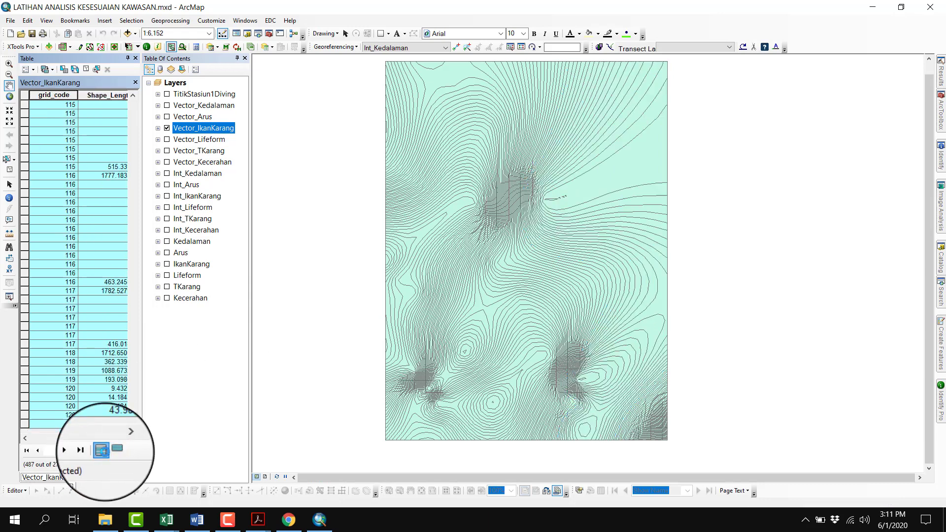
pyautogui.scroll(20, 101, 252)
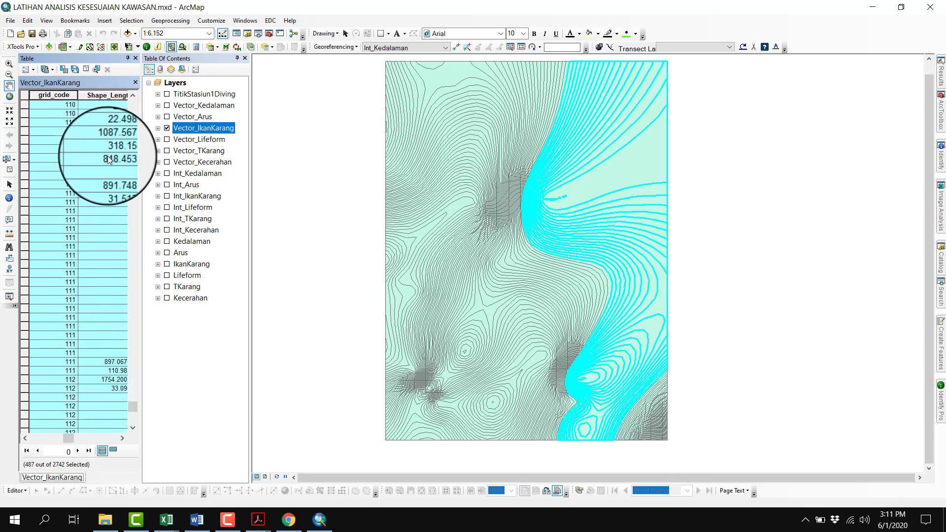
pyautogui.scroll(20, 105, 153)
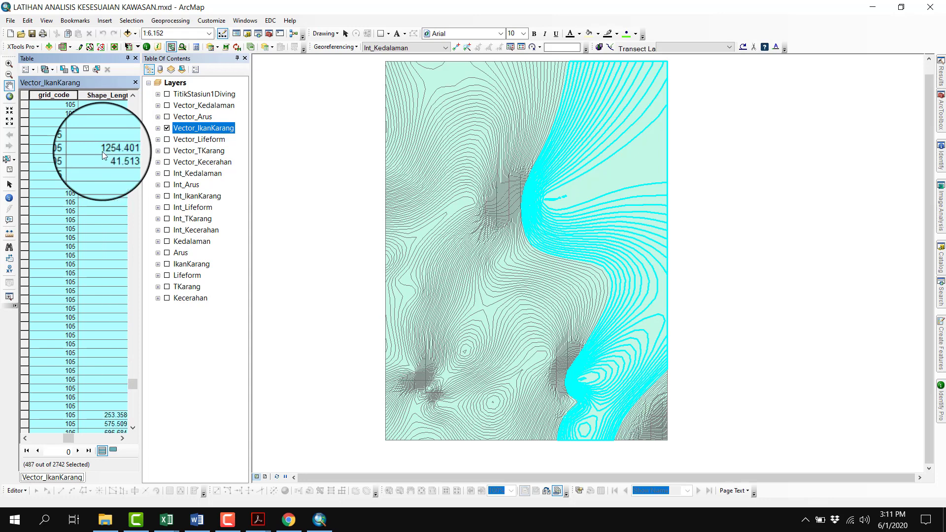
pyautogui.scroll(20, 102, 152)
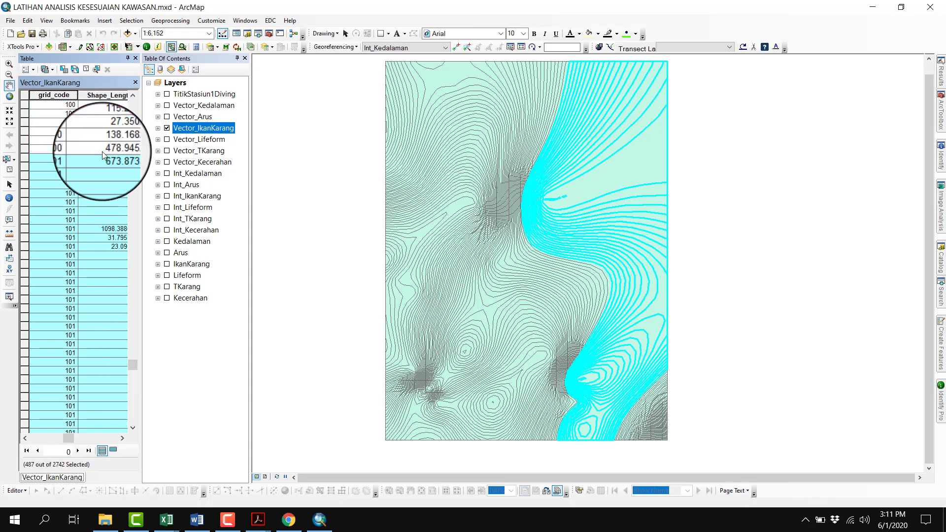
pyautogui.scroll(1, 102, 152)
pyautogui.scroll(3, 104, 155)
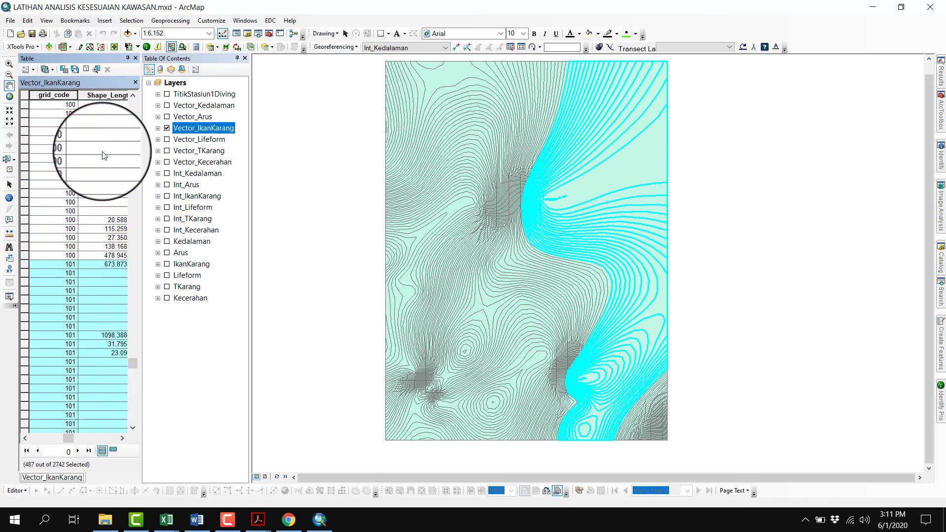
pyautogui.click(27, 256)
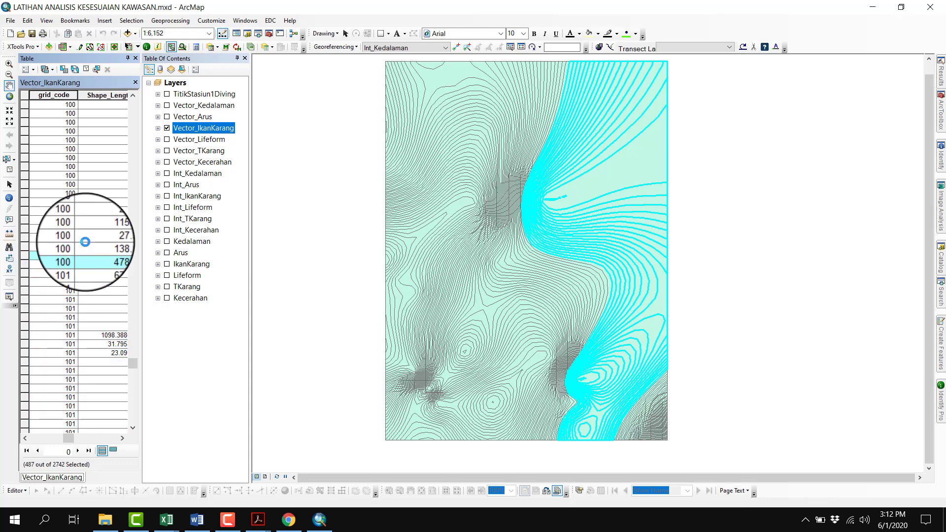
pyautogui.scroll(20, 85, 242)
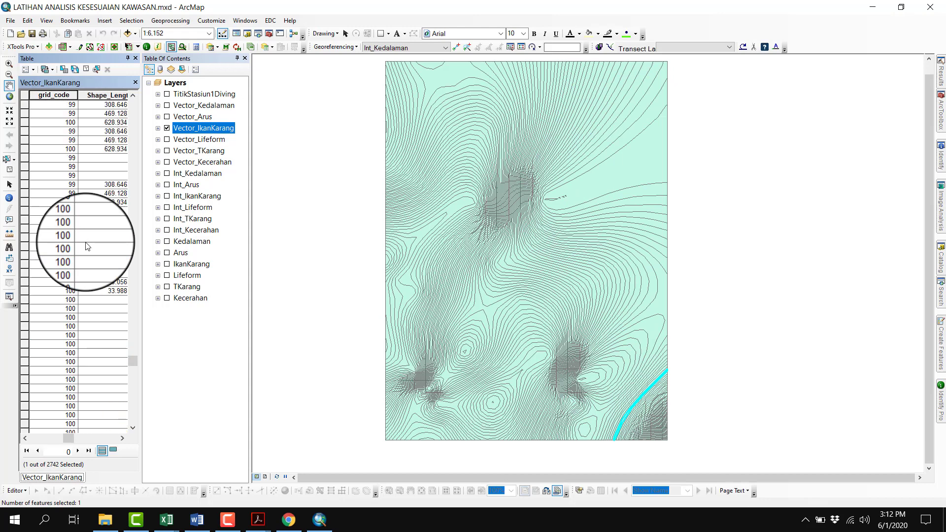
pyautogui.scroll(20, 87, 246)
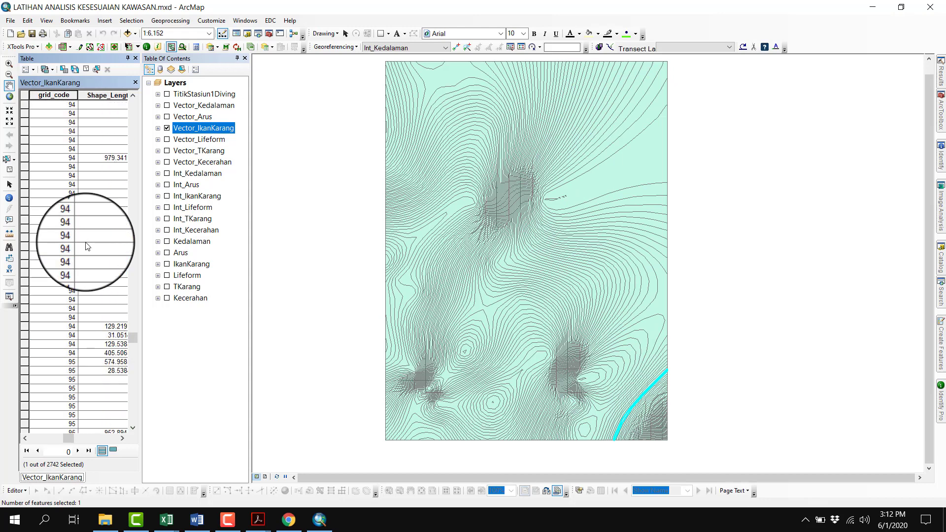
pyautogui.moveTo(130, 330); pyautogui.dragTo(126, 96)
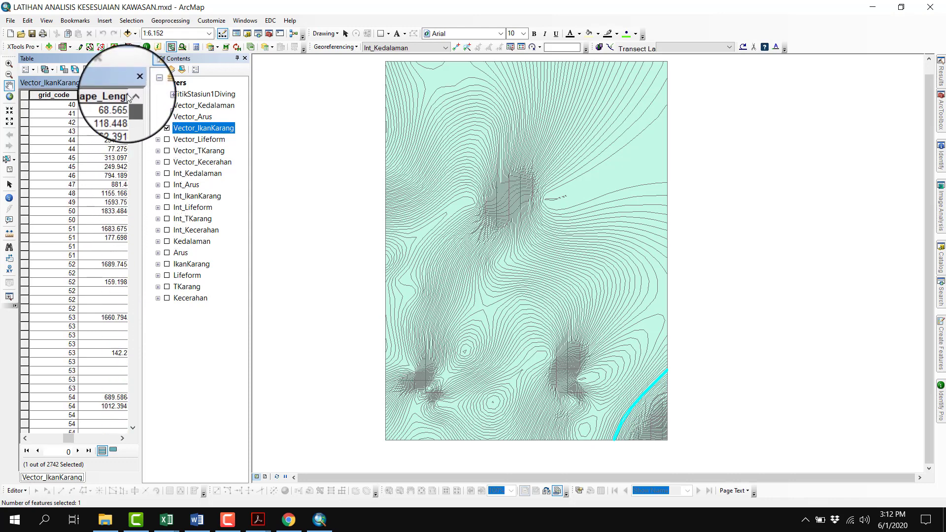
pyautogui.click(26, 212)
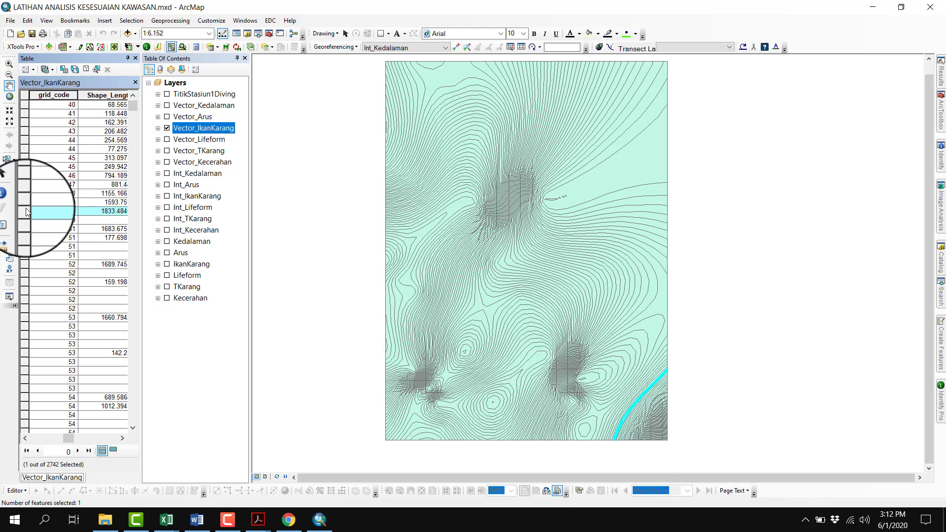
pyautogui.keyDown('shift'); pyautogui.click(26, 212); pyautogui.keyUp('shift')
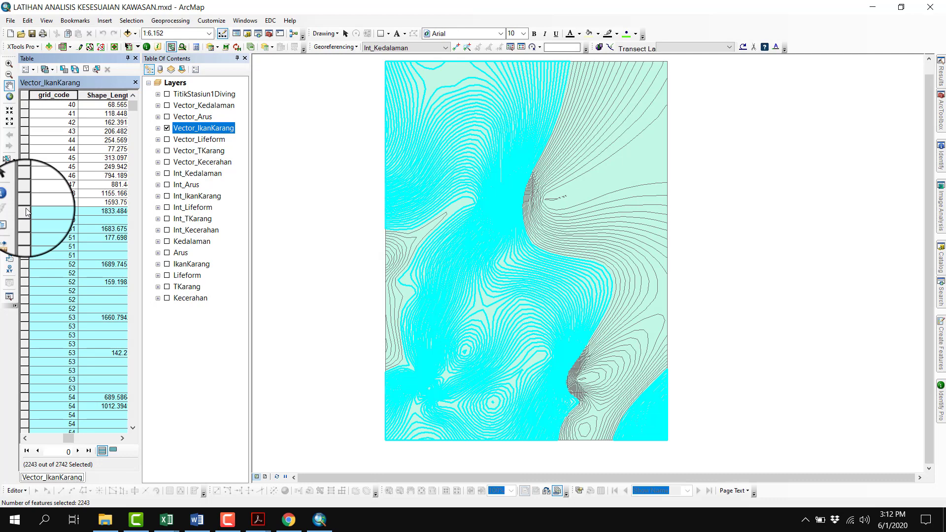
# Set S_IkanKarang to 2 for the selected records with grid_code 50 to 100 using the Field Calculator
pyautogui.click(113, 451)
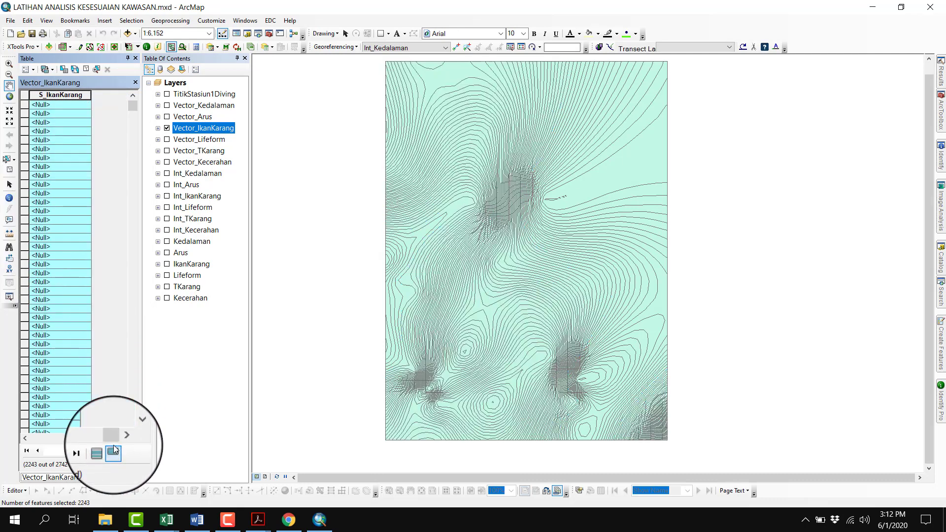
pyautogui.rightClick(74, 95)
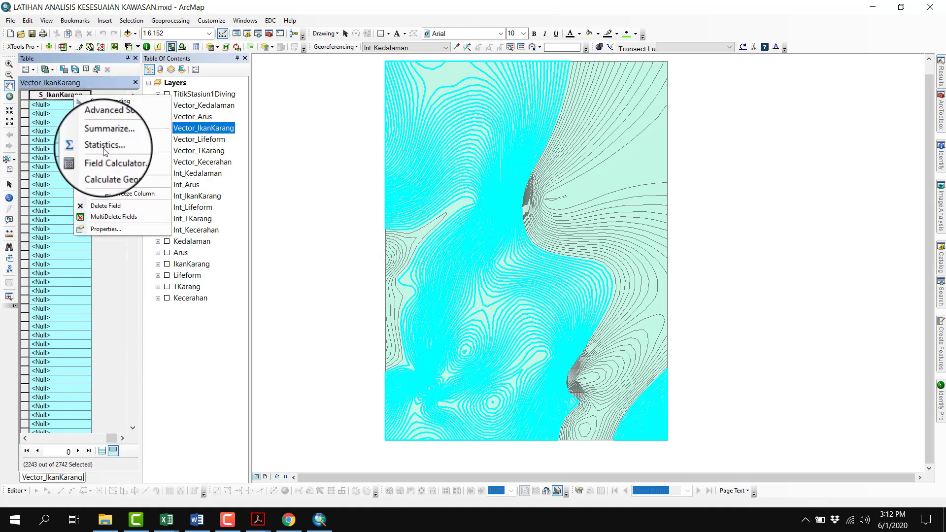
pyautogui.click(106, 158)
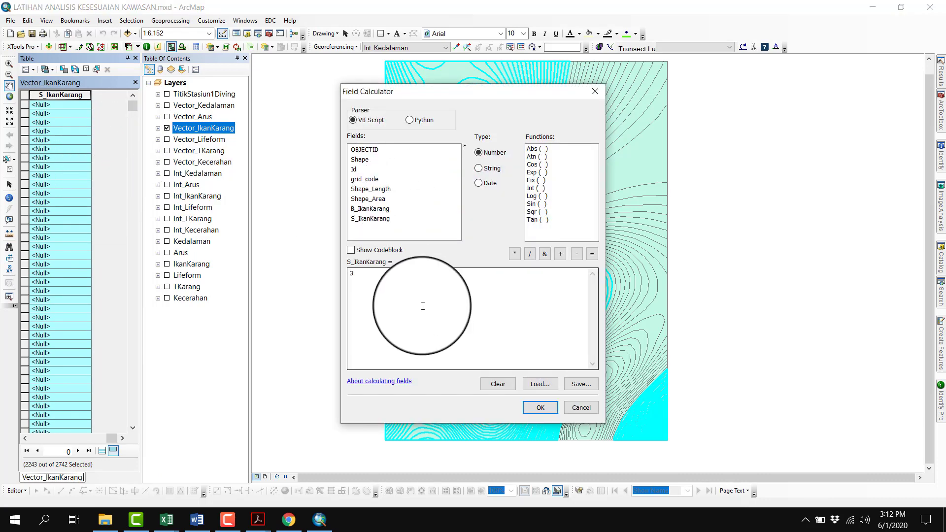
pyautogui.moveTo(423, 306); pyautogui.dragTo(349, 297)
pyautogui.write('2')
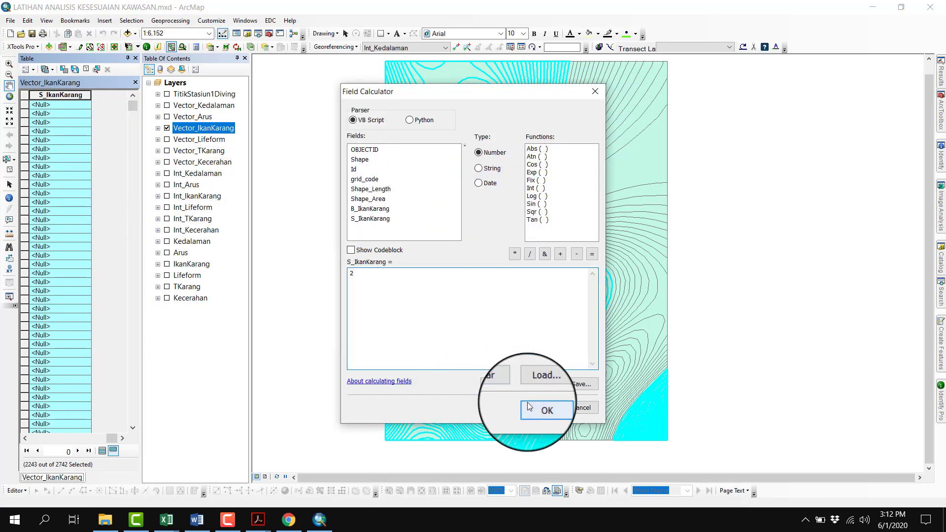
pyautogui.click(529, 407)
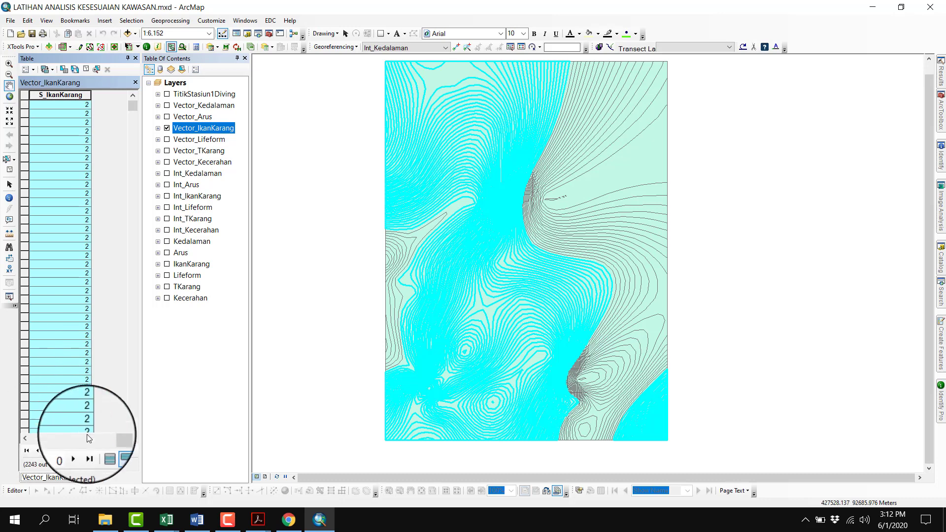
# Select the Vector_IkanKarang records with grid_code 40 to 49 and set their S_IkanKarang score to 1 with the Field Calculator
pyautogui.click(102, 451)
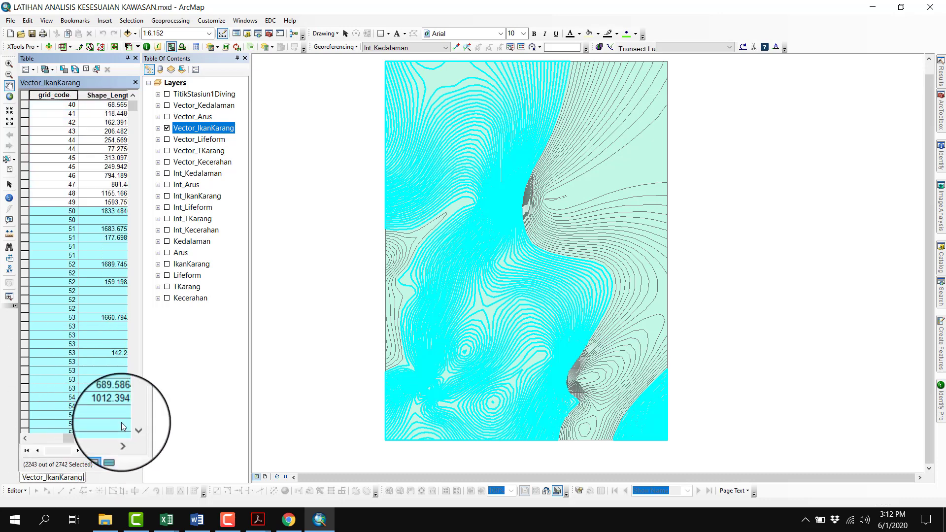
pyautogui.click(25, 203)
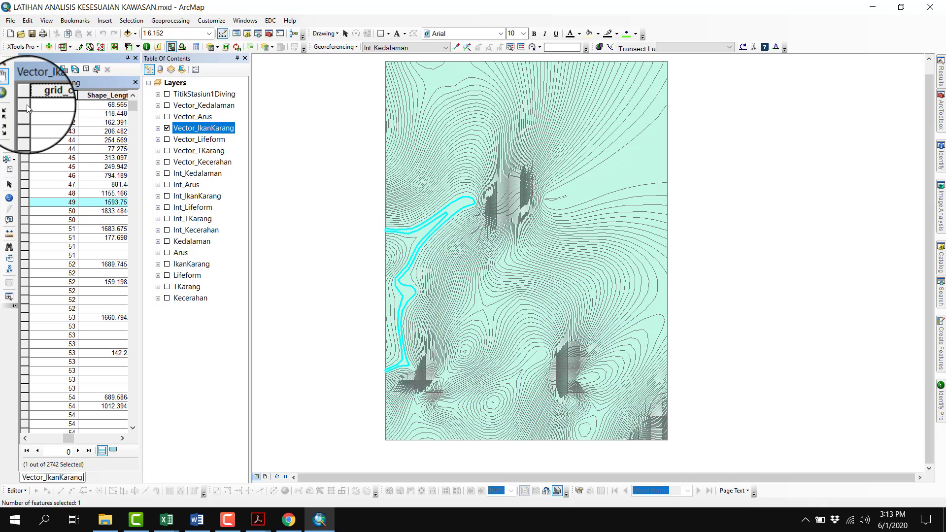
pyautogui.click(25, 105)
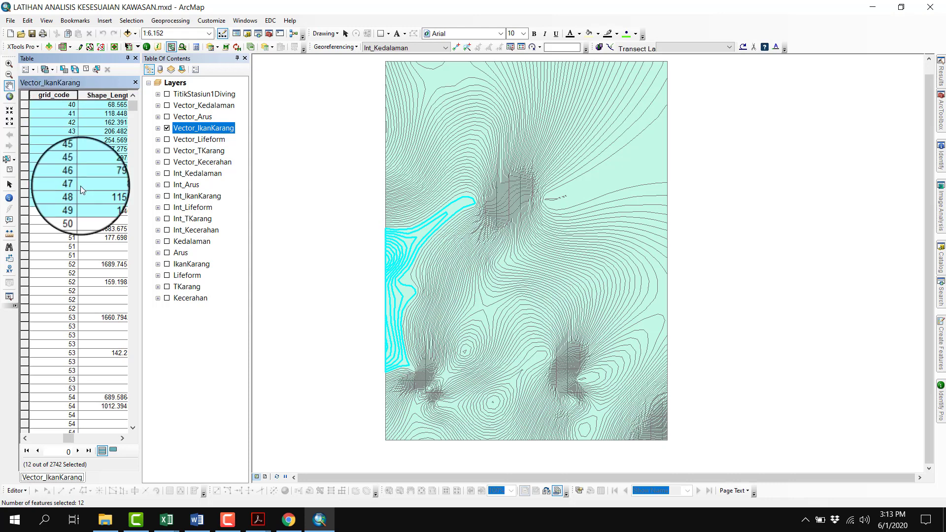
pyautogui.click(114, 451)
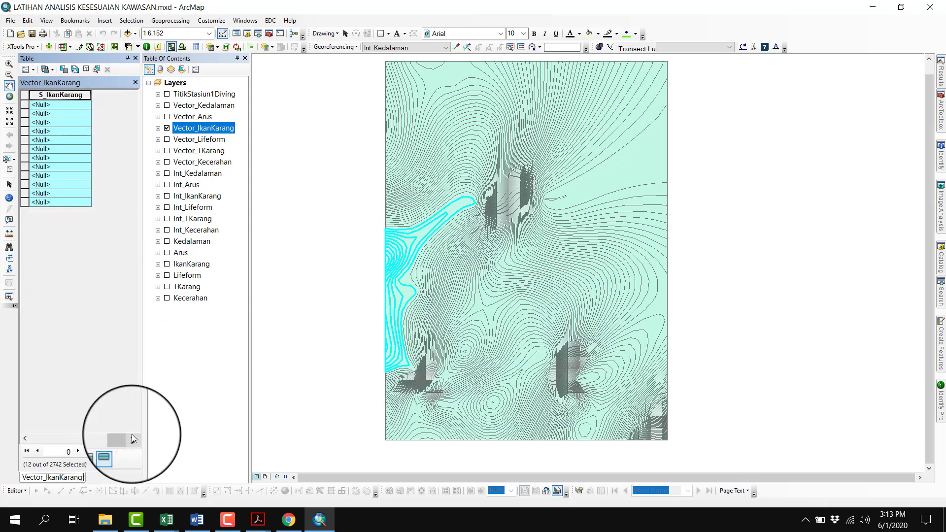
pyautogui.rightClick(84, 97)
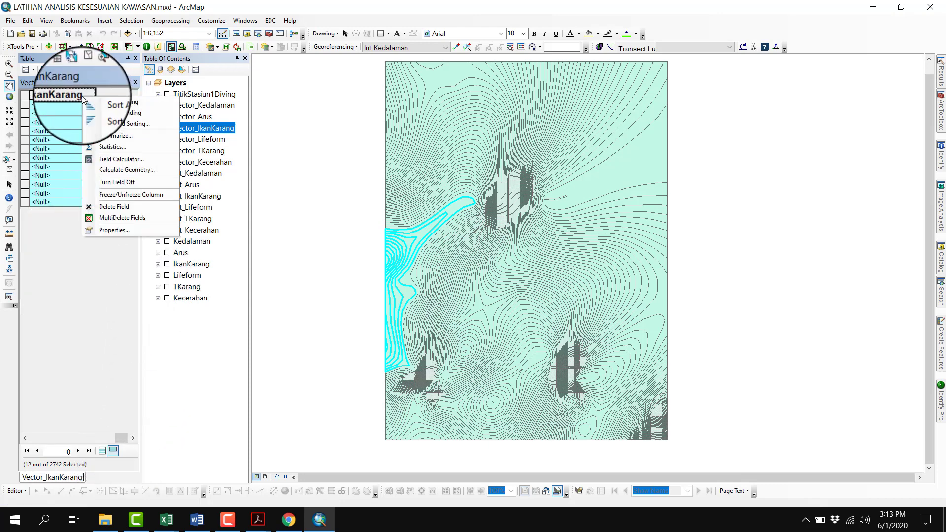
pyautogui.click(122, 162)
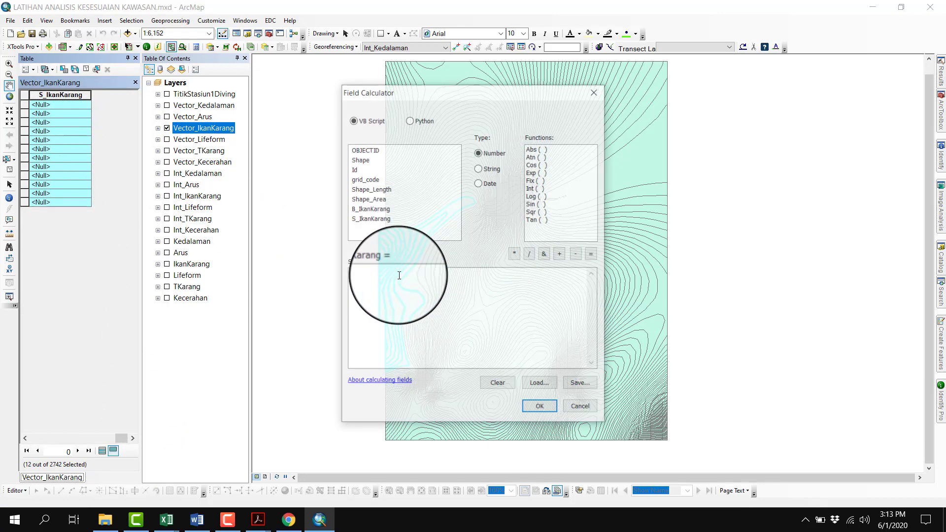
pyautogui.click(352, 277)
pyautogui.write('1')
pyautogui.click(528, 409)
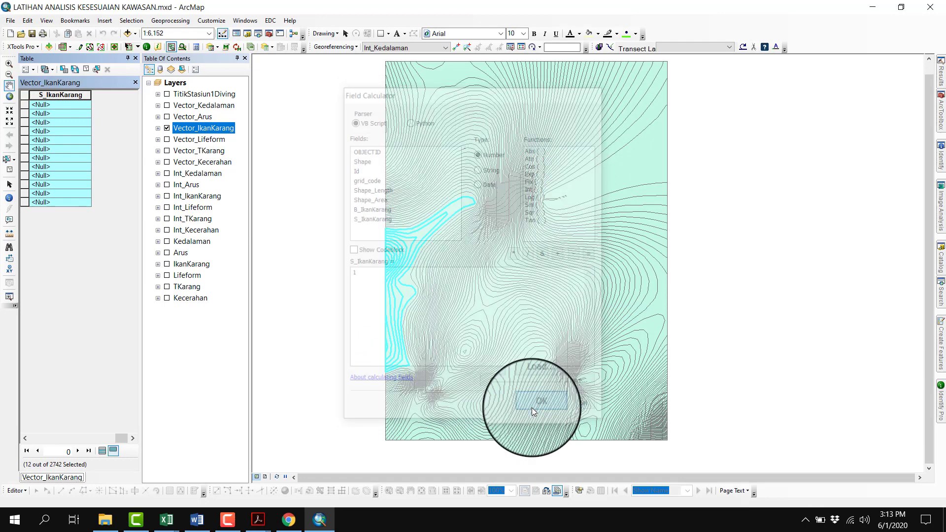
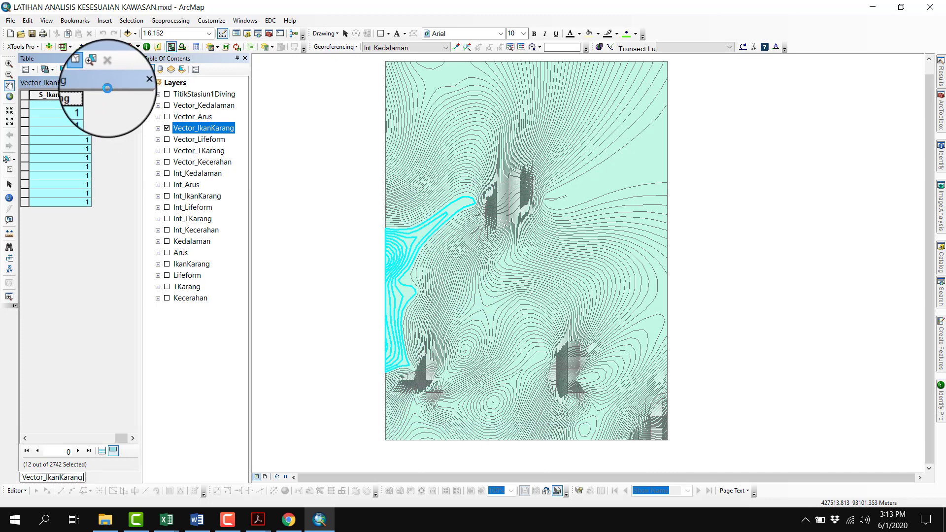
# Close the Vector_IkanKarang attribute table and open the attribute table of the Vector_Arus layer
pyautogui.click(136, 58)
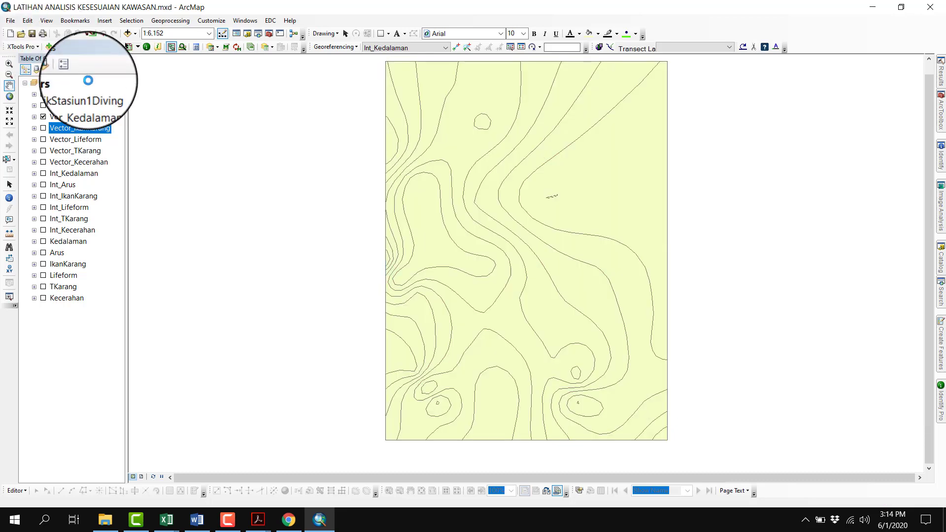
pyautogui.click(79, 115)
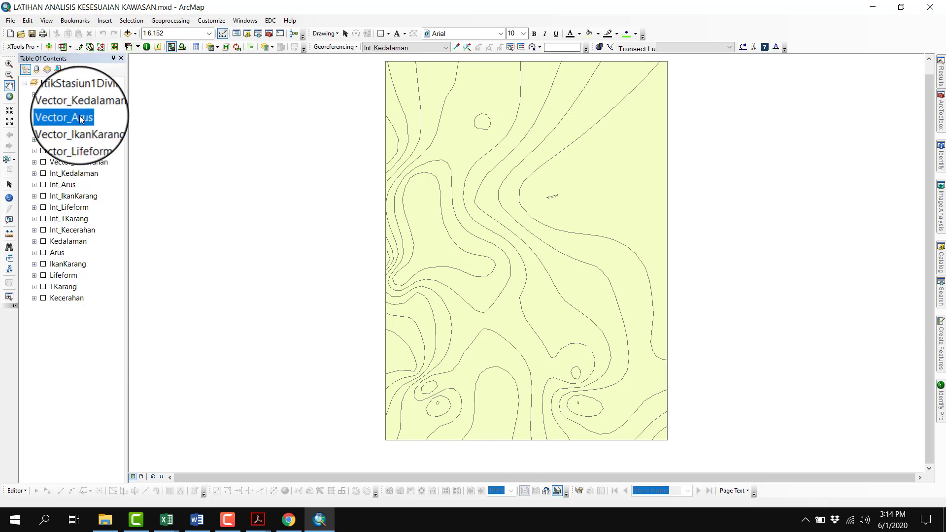
pyautogui.rightClick(79, 116)
pyautogui.click(107, 168)
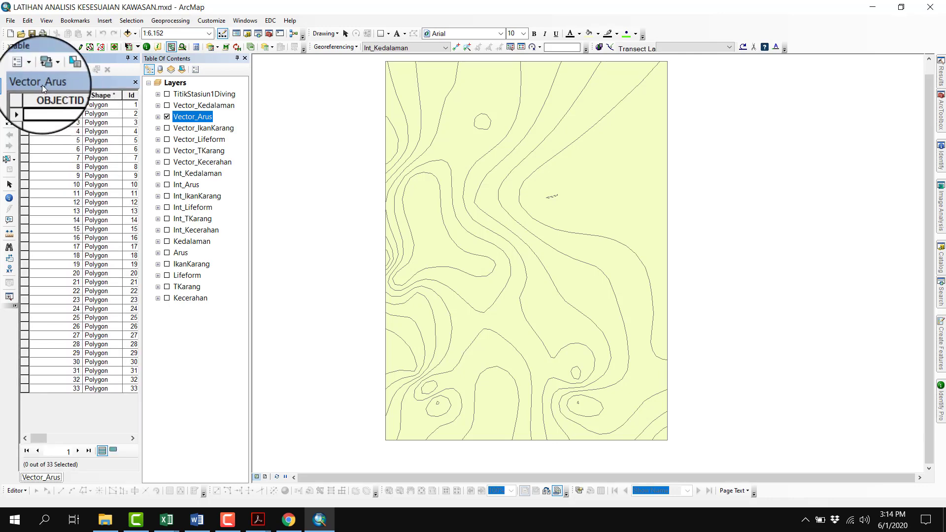
# Add a Float field named B_Arus to the Vector_Arus attribute table
pyautogui.click(29, 70)
pyautogui.click(52, 139)
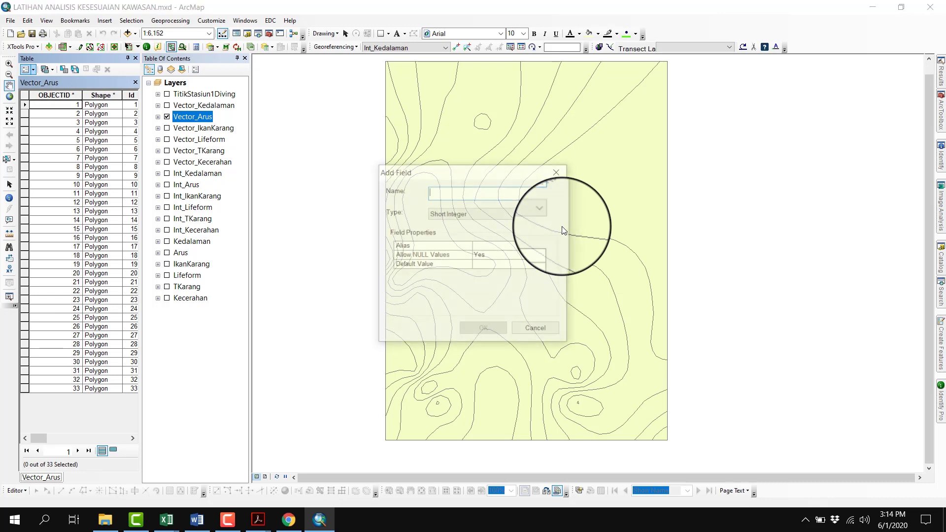
pyautogui.write('B_Aru')
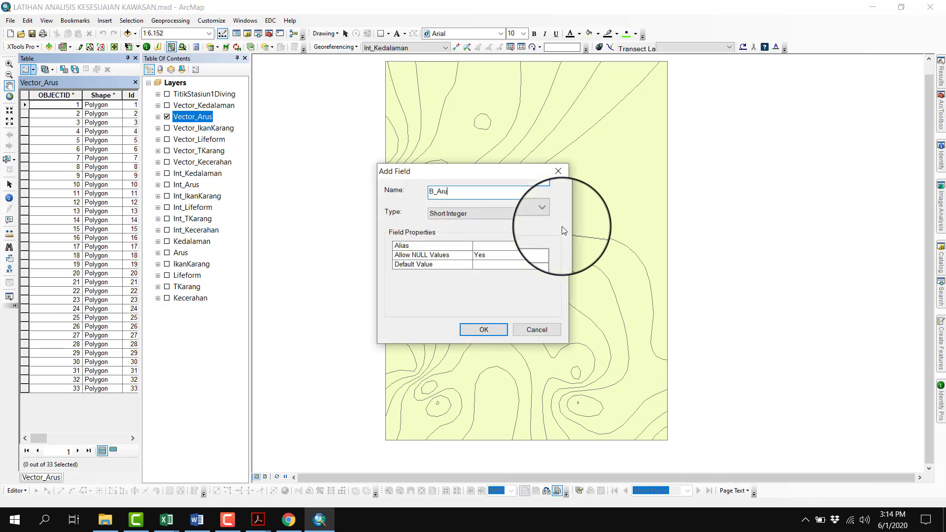
pyautogui.write('s')
pyautogui.press('Tab')
pyautogui.press('Down')
pyautogui.press('Down')
pyautogui.press('Return')
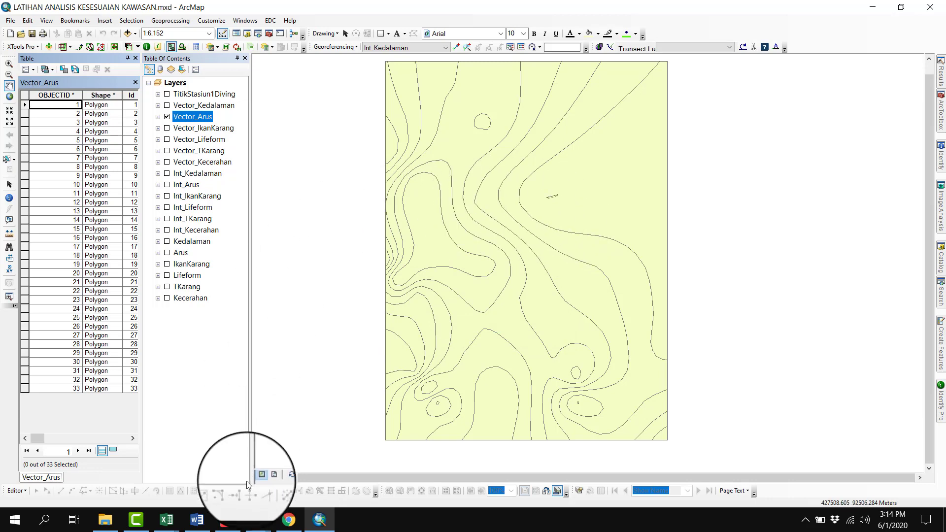
# Check the current speed row of the diving suitability table in the Acrobat PDF, and return to ArcMap
pyautogui.moveTo(258, 520)
pyautogui.click(162, 476)
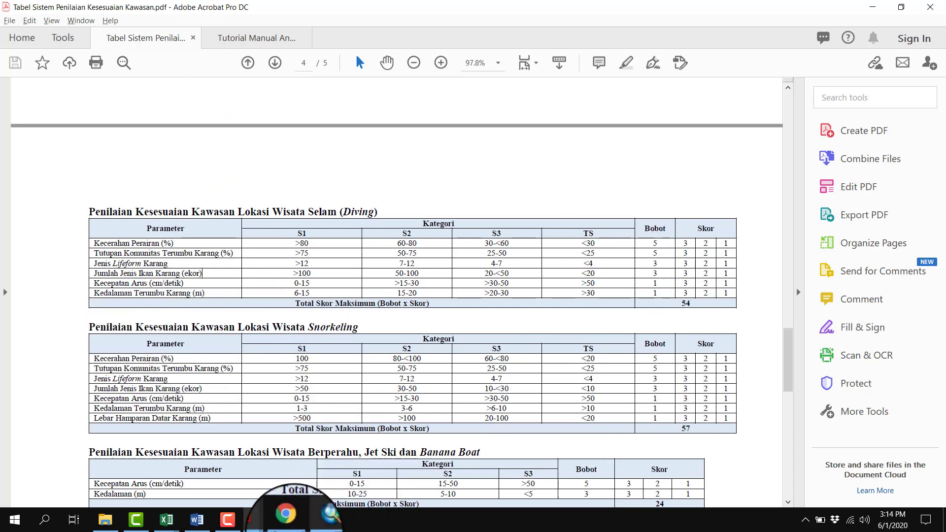
pyautogui.click(319, 520)
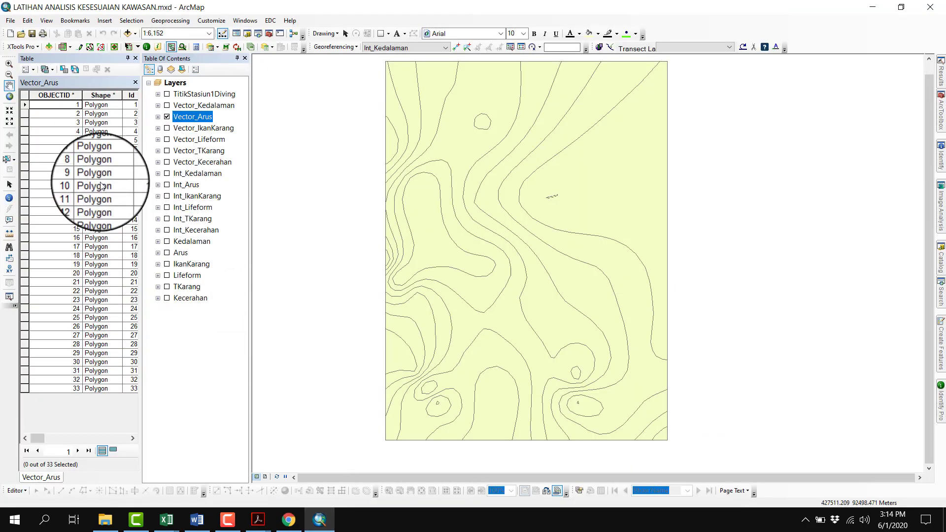
# Add a Float field named S_Arus to the Vector_Arus attribute table
pyautogui.click(23, 69)
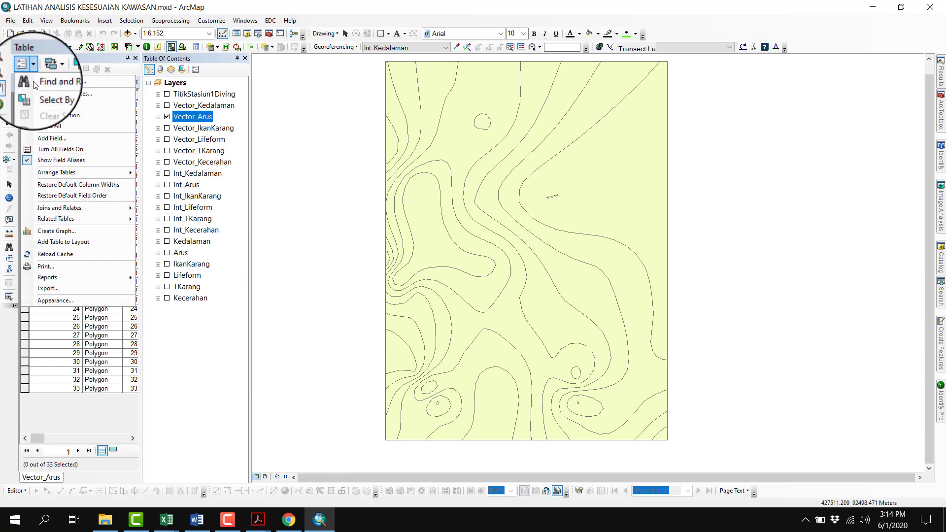
pyautogui.click(53, 138)
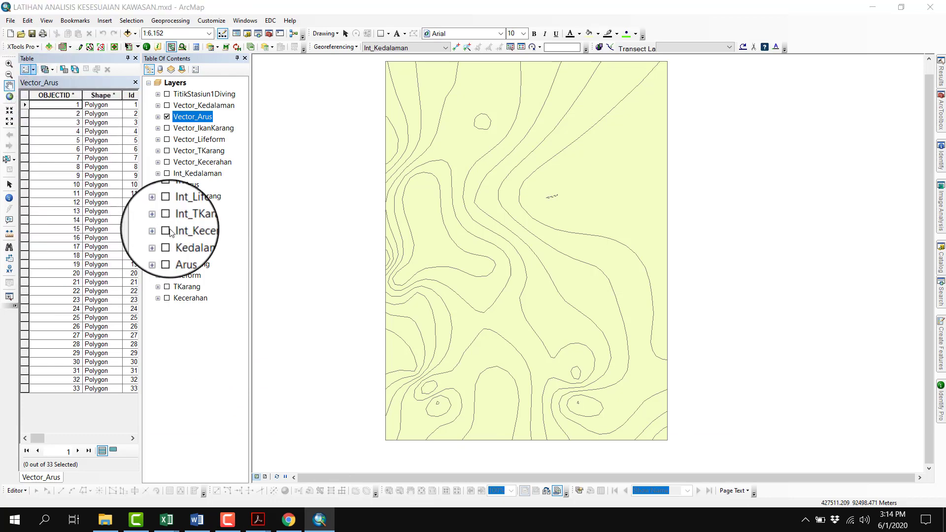
pyautogui.write('S_Arus')
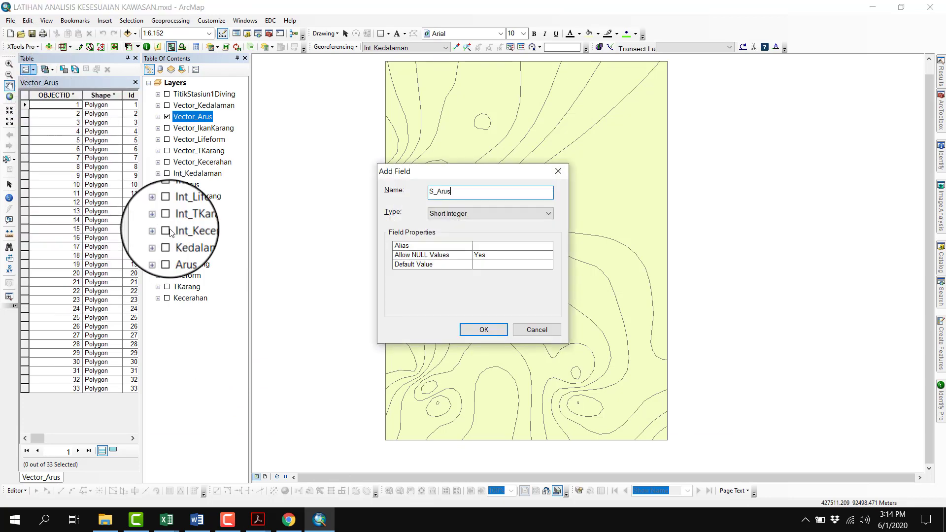
pyautogui.press('Tab')
pyautogui.press('Down')
pyautogui.press('Down')
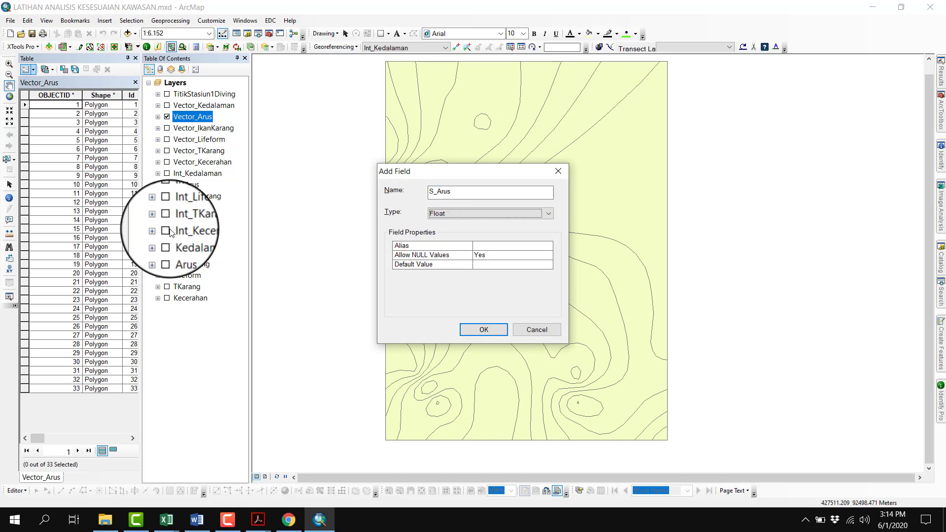
pyautogui.click(461, 330)
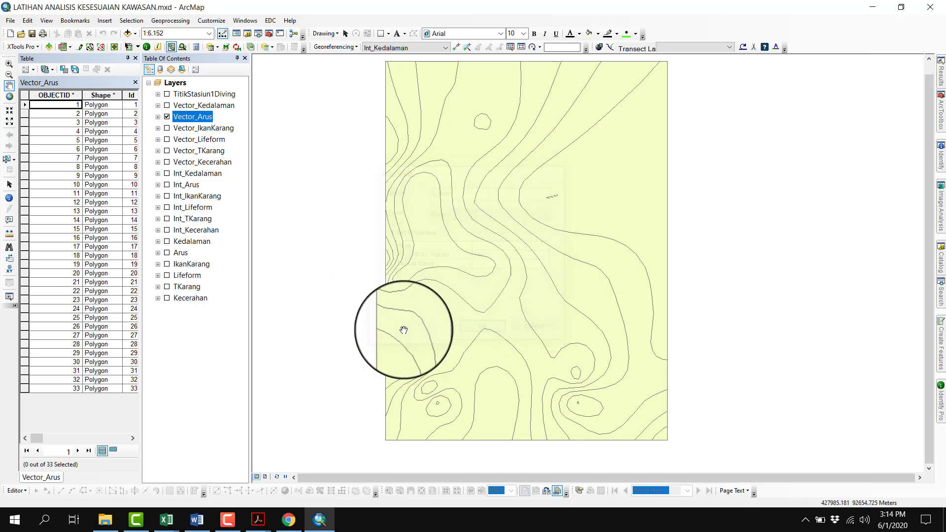
# Sort the Vector_Arus records by grid_code in ascending order
pyautogui.click(132, 438)
pyautogui.click(132, 438)
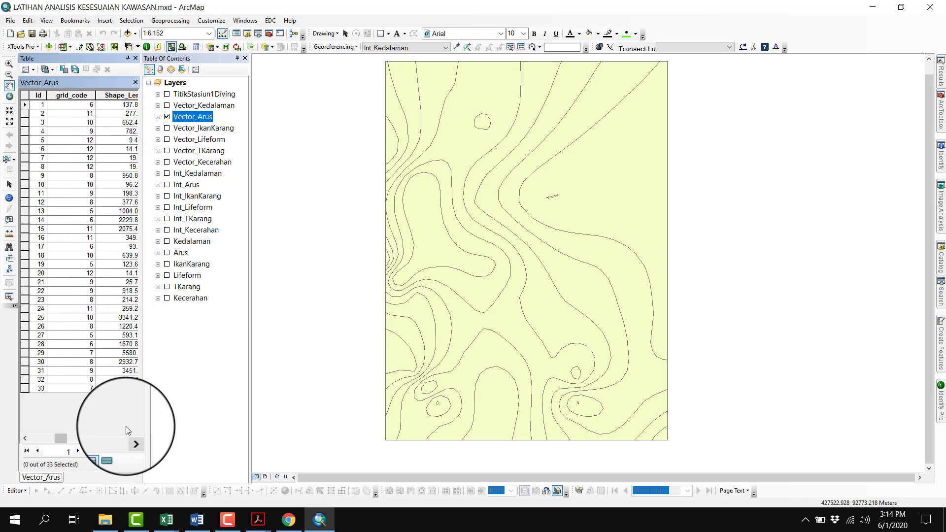
pyautogui.rightClick(68, 97)
pyautogui.click(81, 107)
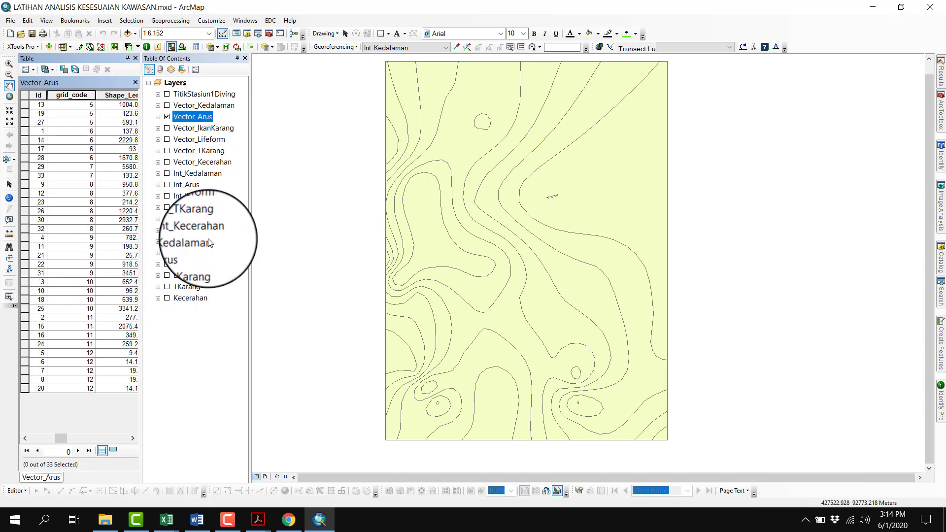
# Use the Field Calculator to set B_Arus to 1 for all Vector_Arus records
pyautogui.click(133, 439)
pyautogui.click(132, 438)
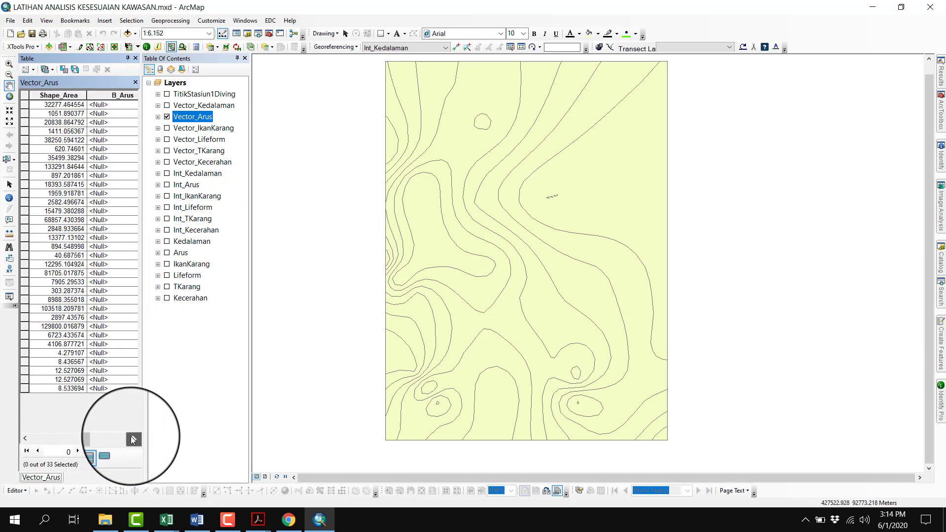
pyautogui.click(133, 438)
pyautogui.rightClick(73, 94)
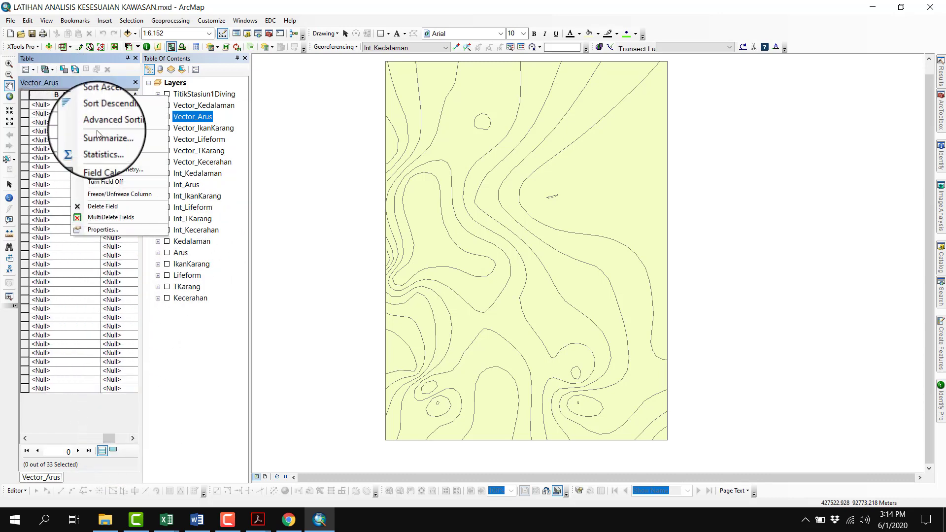
pyautogui.click(99, 158)
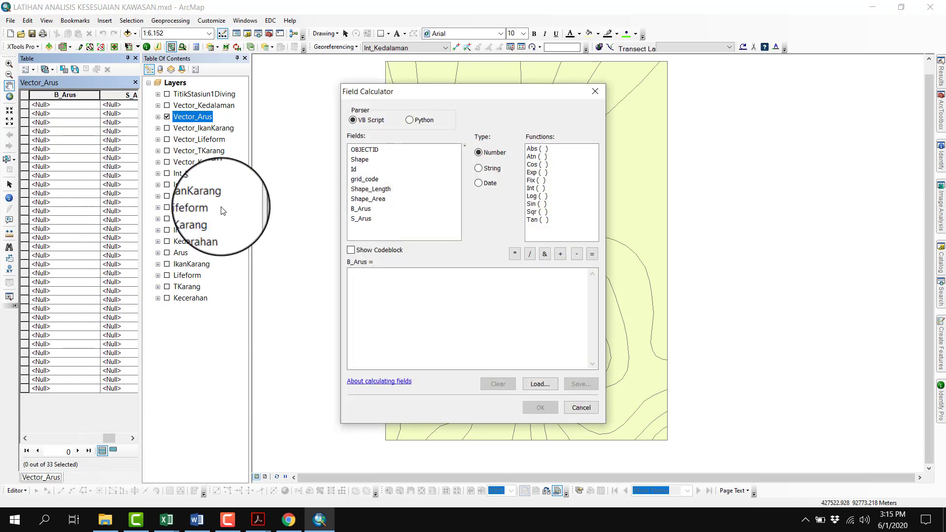
pyautogui.click(371, 289)
pyautogui.write('1')
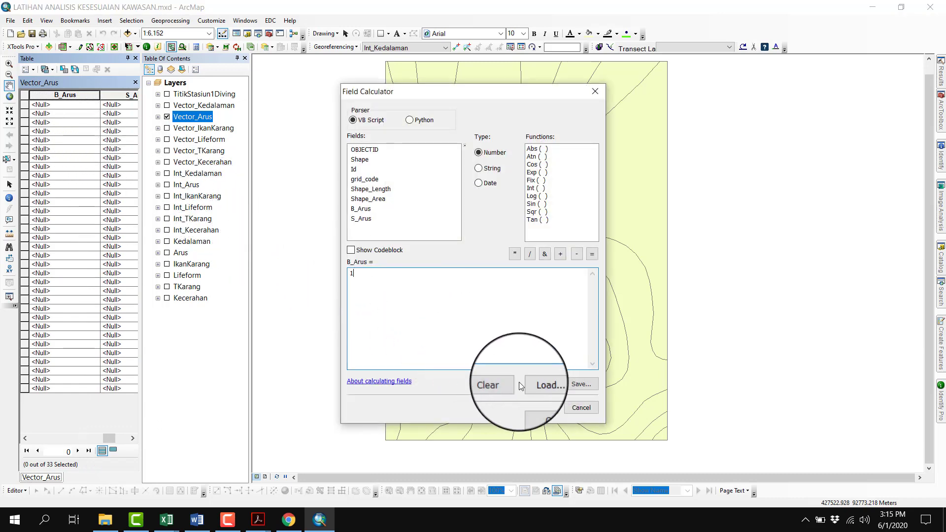
pyautogui.click(538, 407)
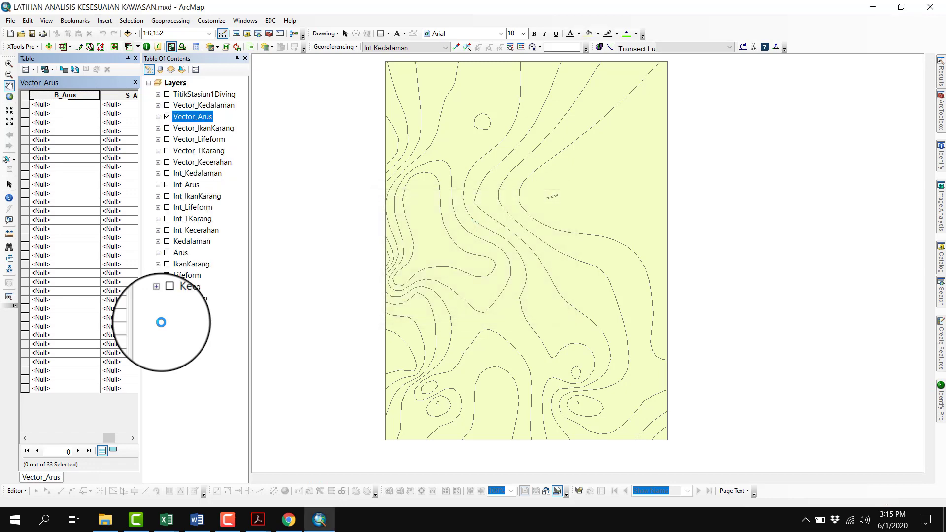
# Compare the grid_code values of Vector_Arus with the current speed categories for diving in the Acrobat PDF, returning to ArcMap
pyautogui.click(26, 438)
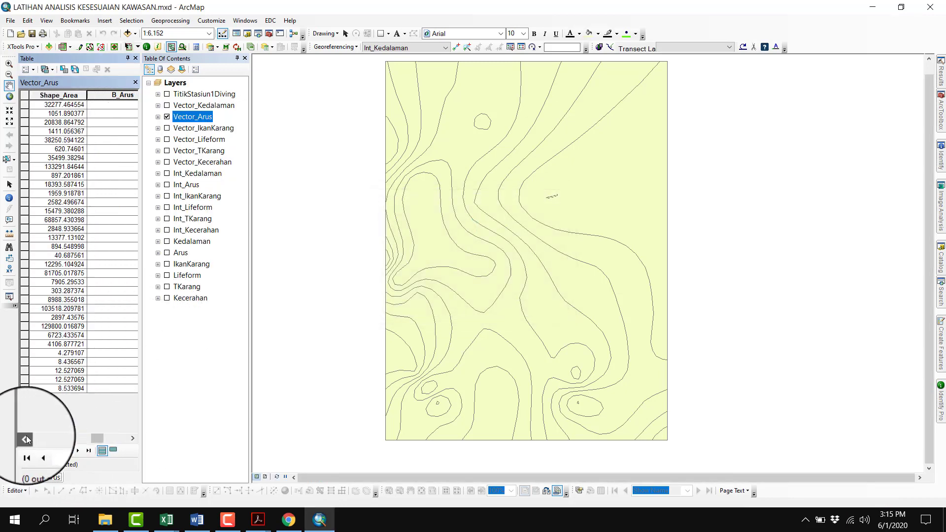
pyautogui.click(25, 438)
pyautogui.click(26, 438)
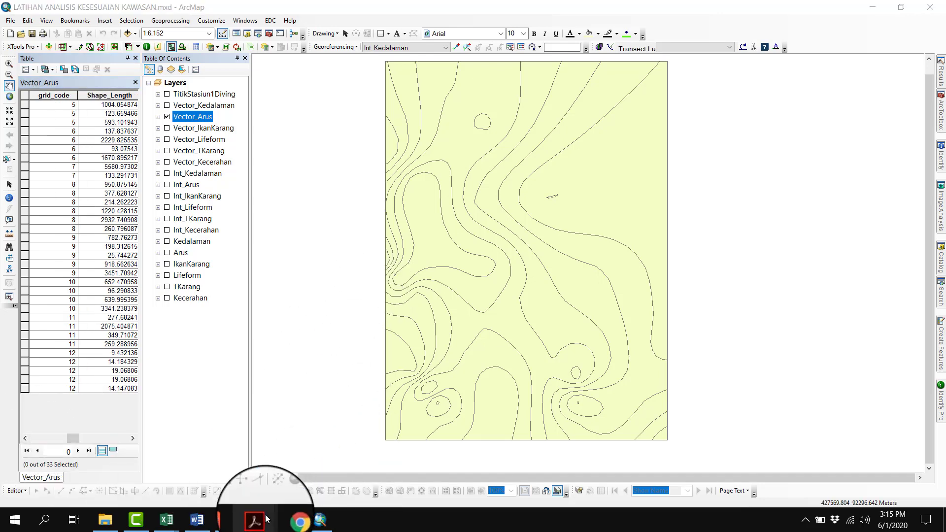
pyautogui.moveTo(258, 520)
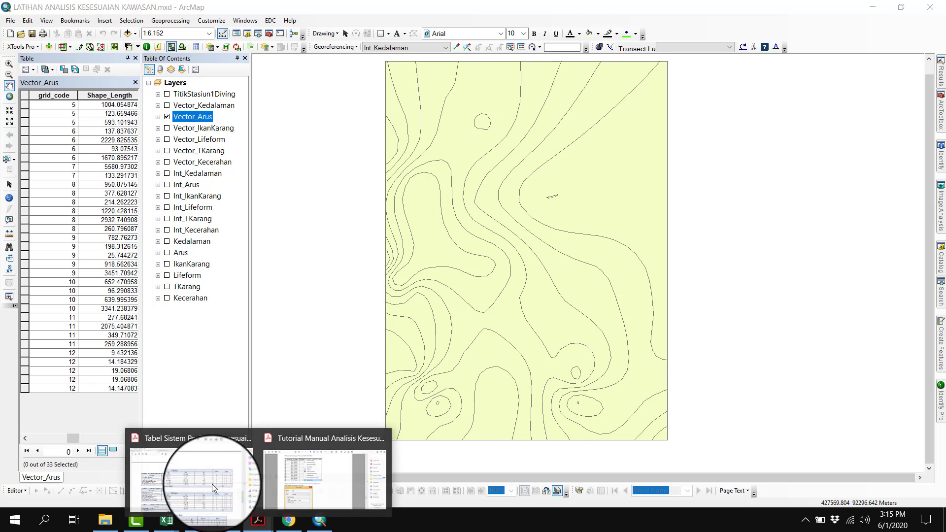
pyautogui.moveTo(258, 520)
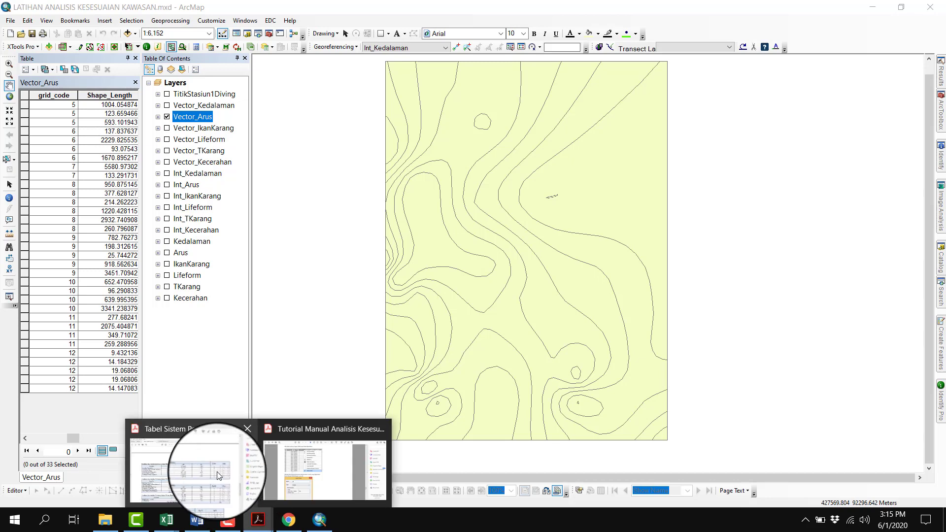
pyautogui.click(217, 459)
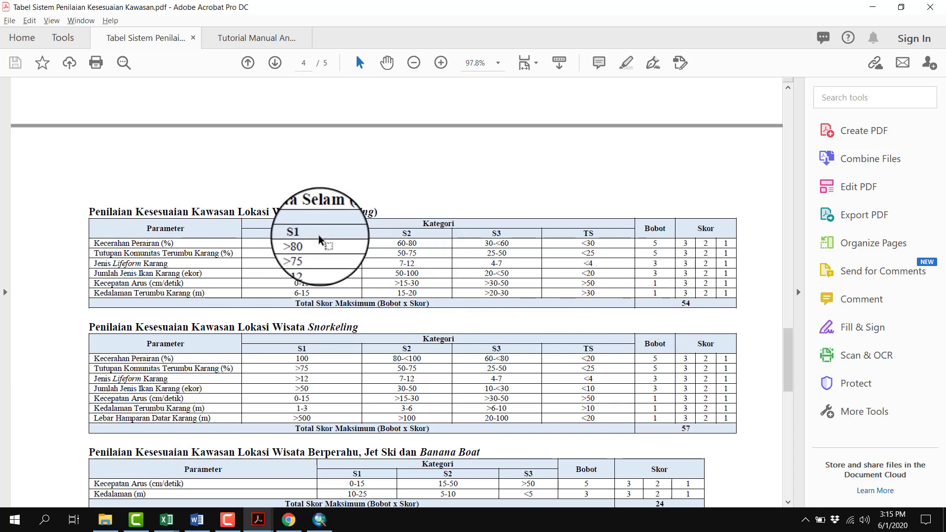
pyautogui.click(320, 520)
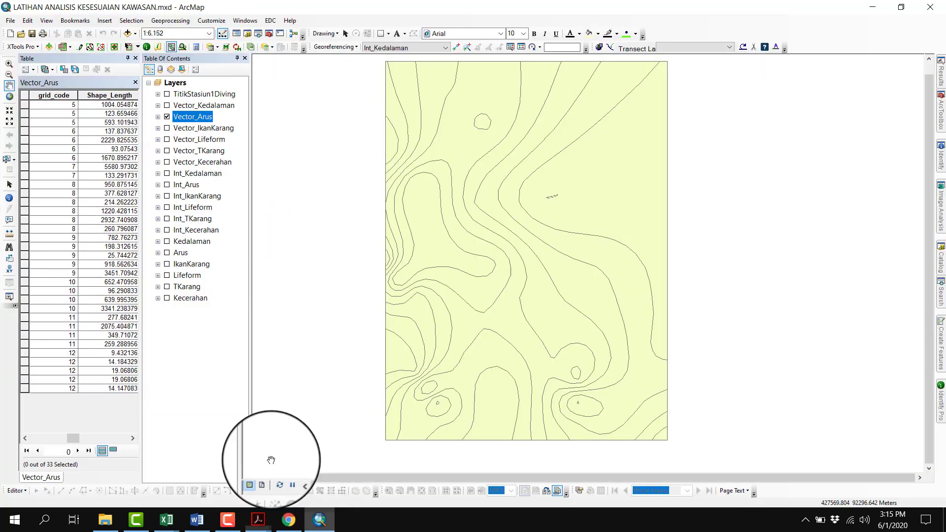
pyautogui.hscroll(-5, 66, 108)
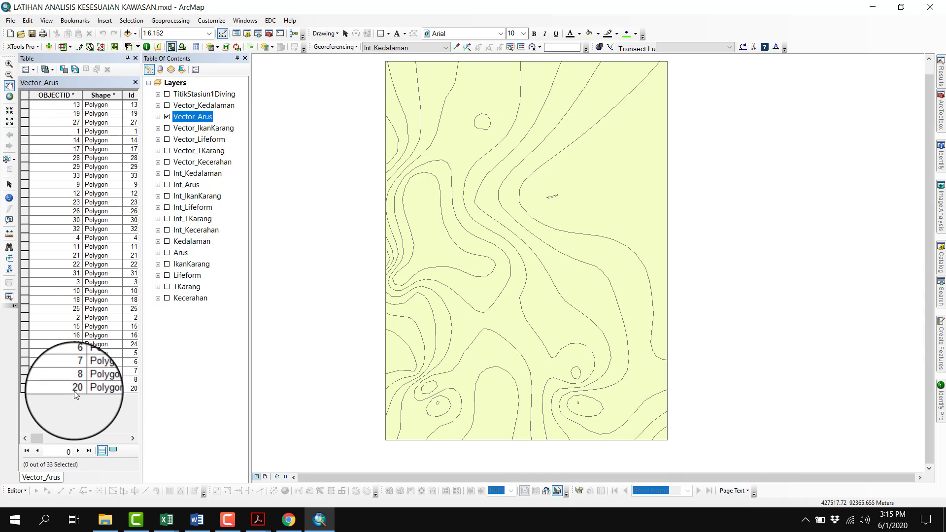
pyautogui.hscroll(5, 75, 164)
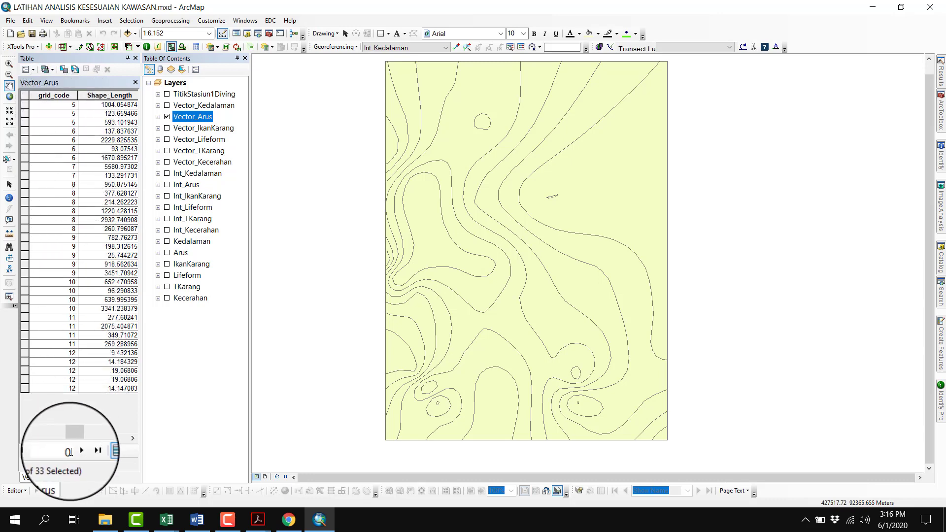
# Use the Field Calculator to set S_Arus to 3 for all records, and turn off the Vector_Arus layer
pyautogui.click(120, 439)
pyautogui.click(121, 439)
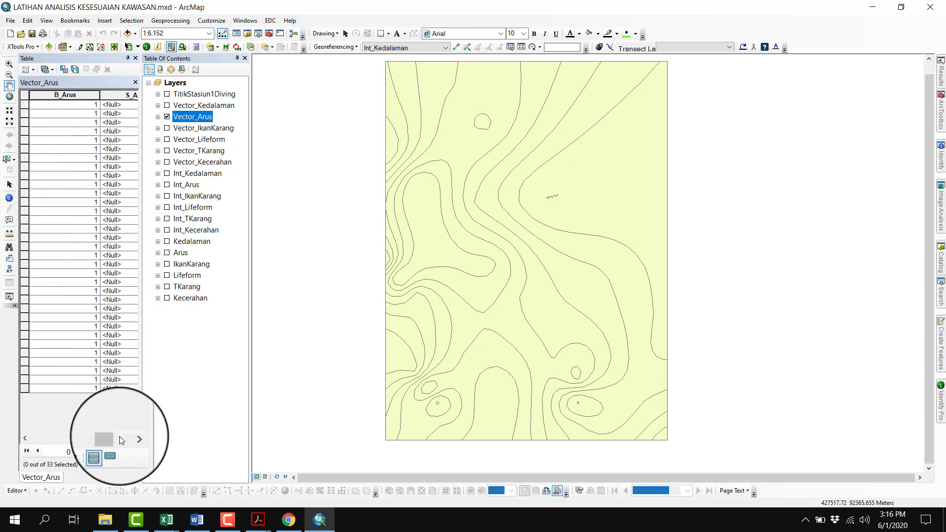
pyautogui.click(120, 439)
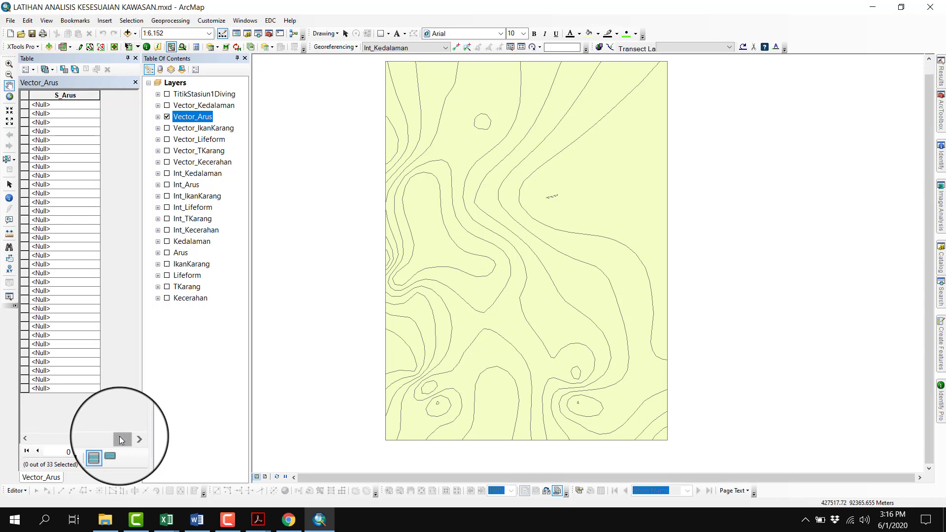
pyautogui.rightClick(69, 94)
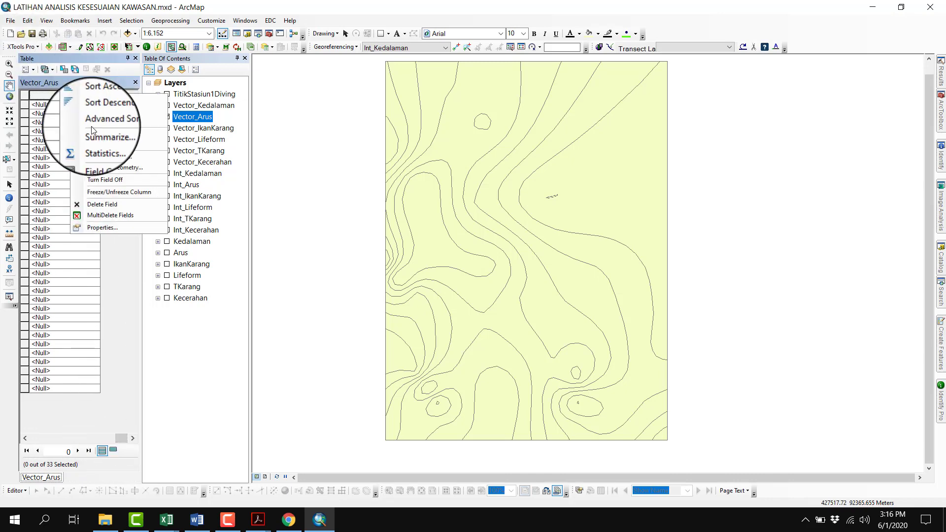
pyautogui.click(109, 154)
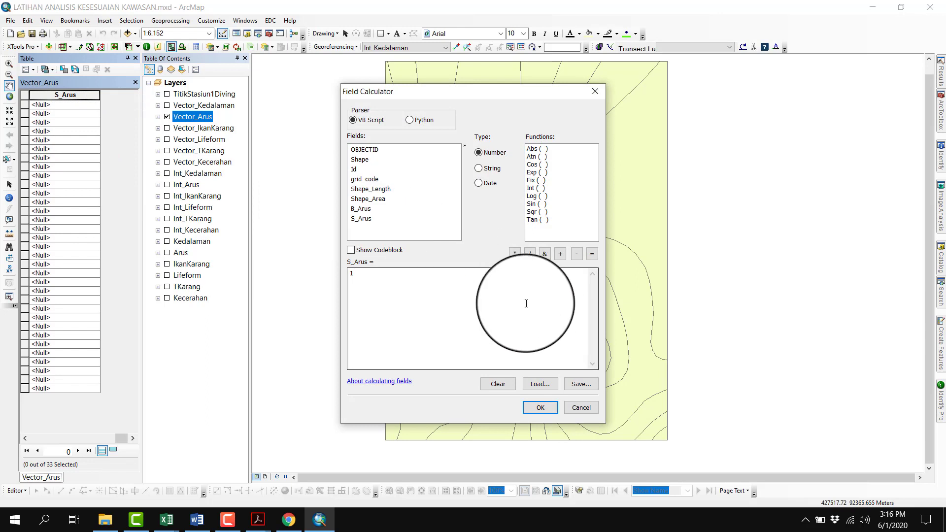
pyautogui.moveTo(526, 304); pyautogui.dragTo(331, 307)
pyautogui.write('3')
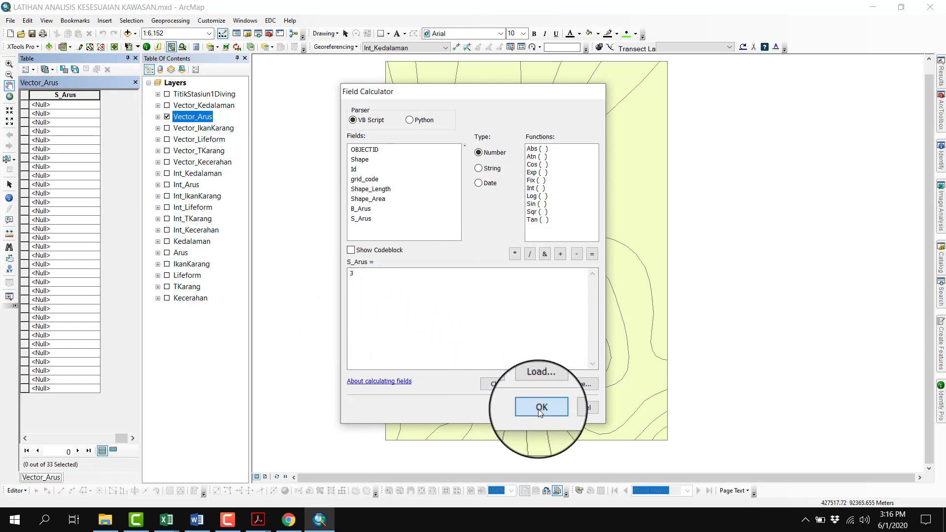
pyautogui.click(537, 410)
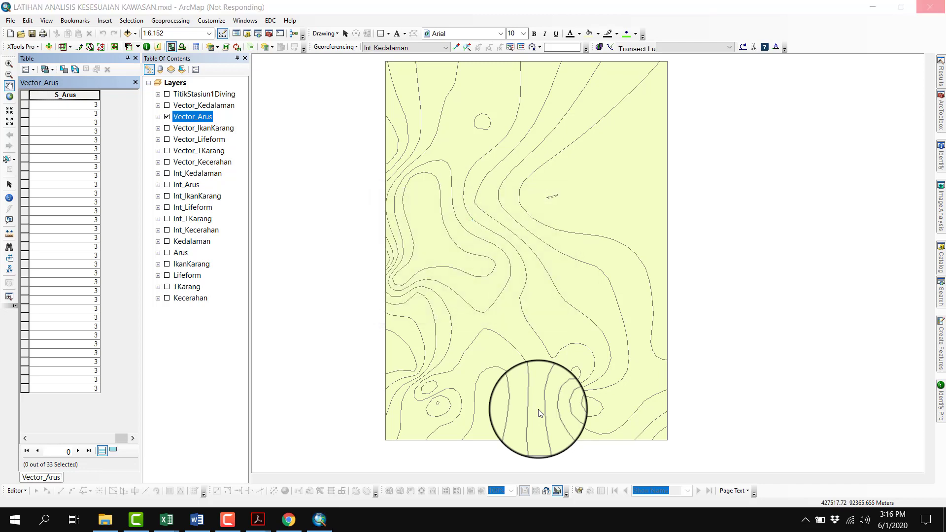
pyautogui.click(167, 117)
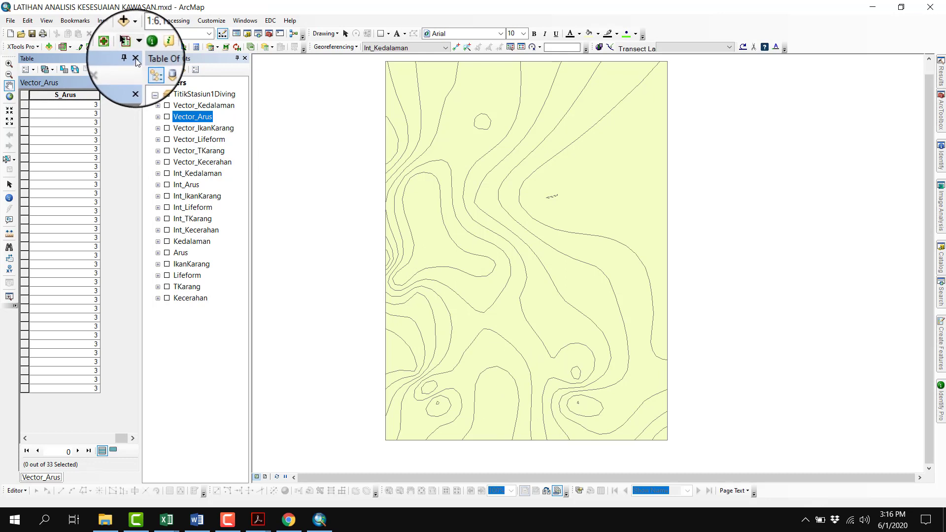
# Close the Vector_Arus table, turn on the Vector_Kedalaman layer, and open its attribute table
pyautogui.click(136, 59)
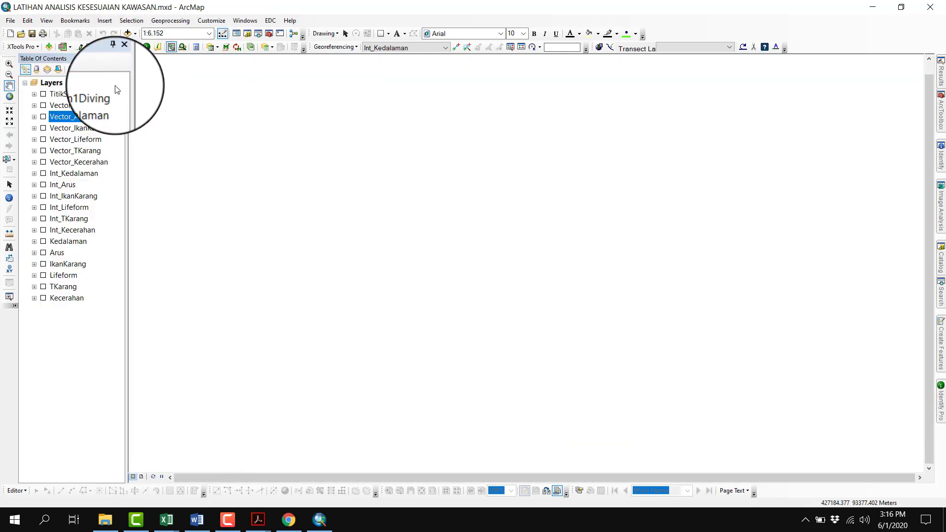
pyautogui.click(57, 107)
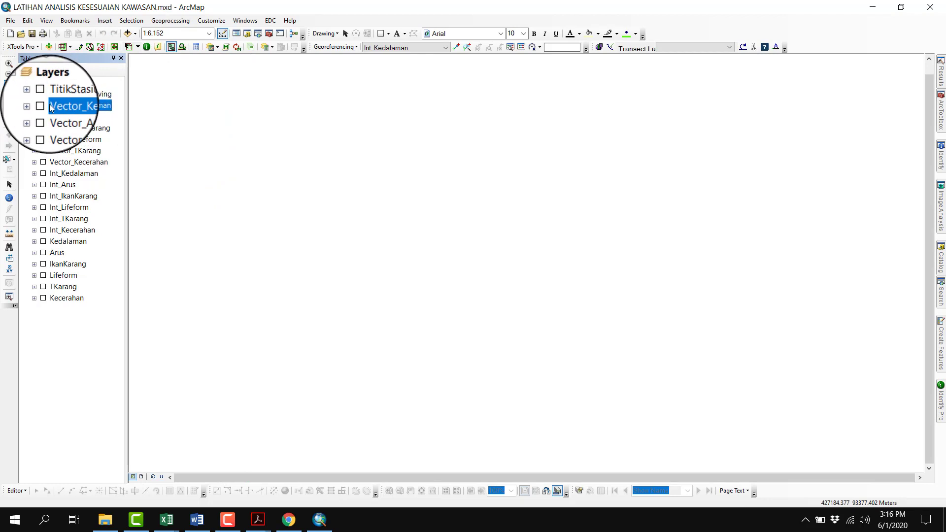
pyautogui.click(44, 106)
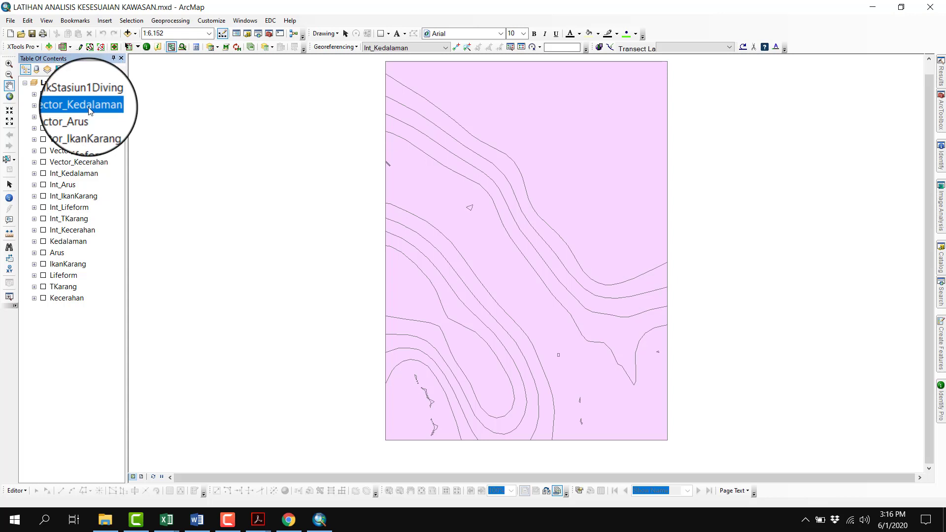
pyautogui.rightClick(90, 111)
pyautogui.click(121, 159)
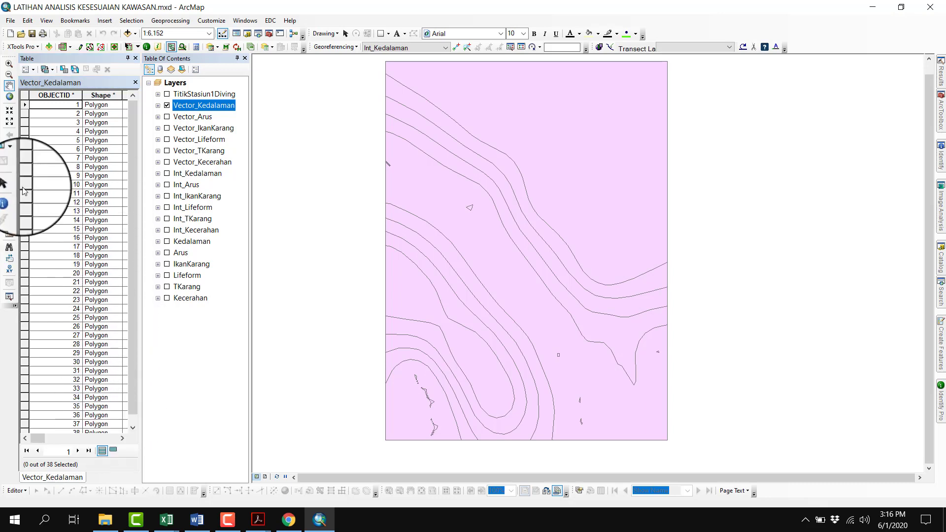
# Add a Float field named B_Kedalaman to the Vector_Kedalaman attribute table
pyautogui.click(25, 69)
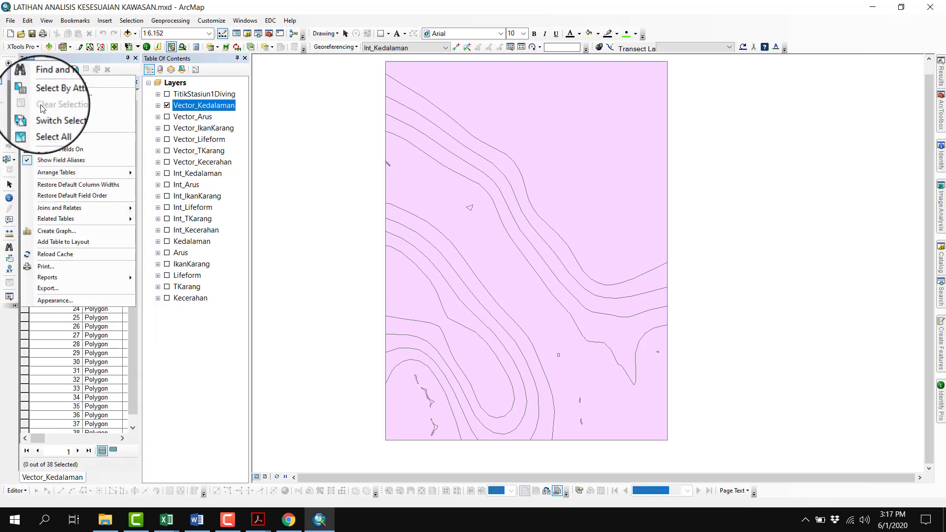
pyautogui.click(49, 138)
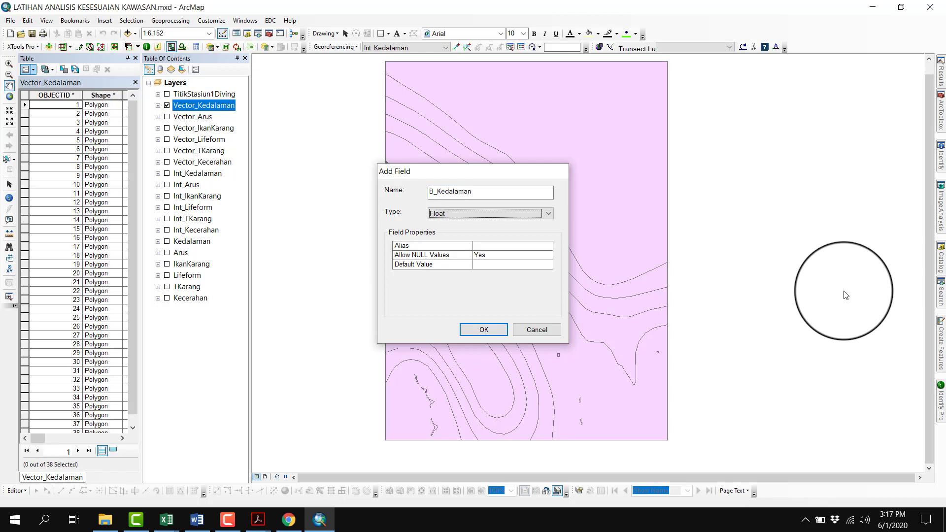
pyautogui.press('Return')
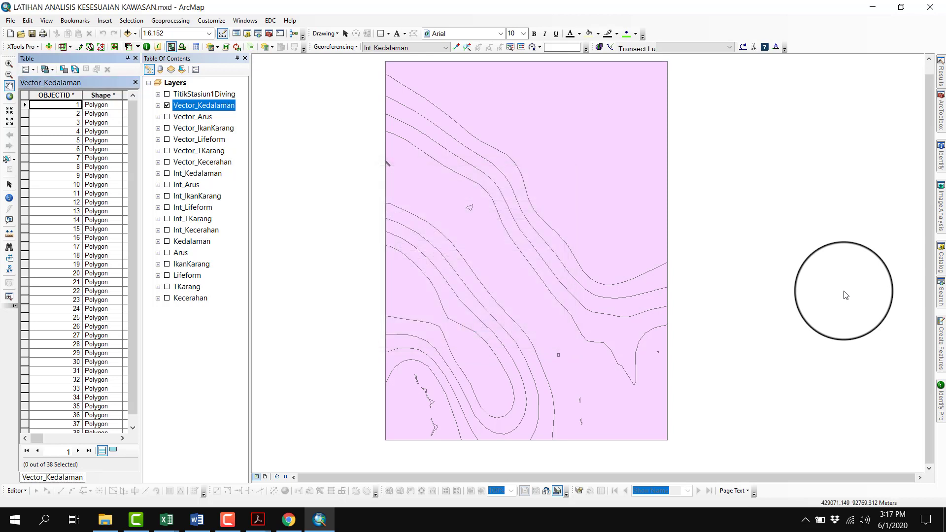
# Sort the Vector_Kedalaman records by grid_code in ascending order
pyautogui.click(123, 437)
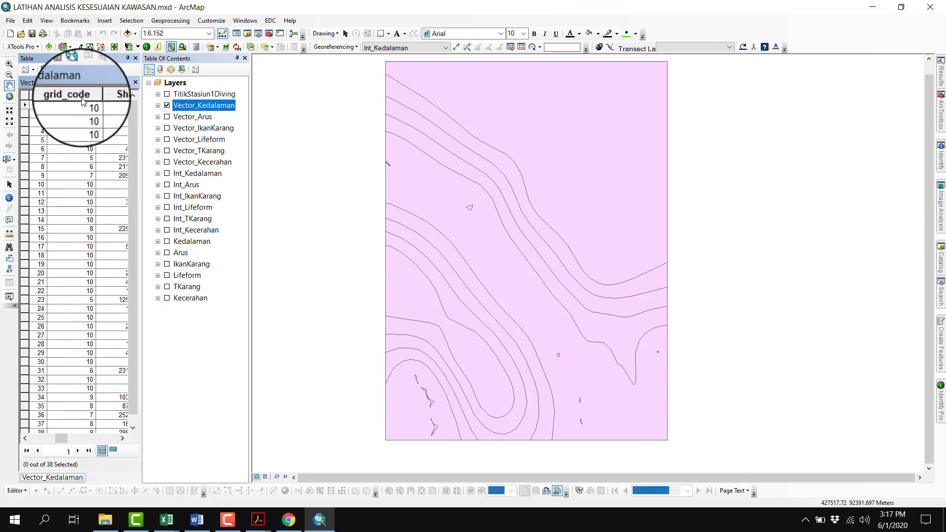
pyautogui.rightClick(82, 97)
pyautogui.click(89, 102)
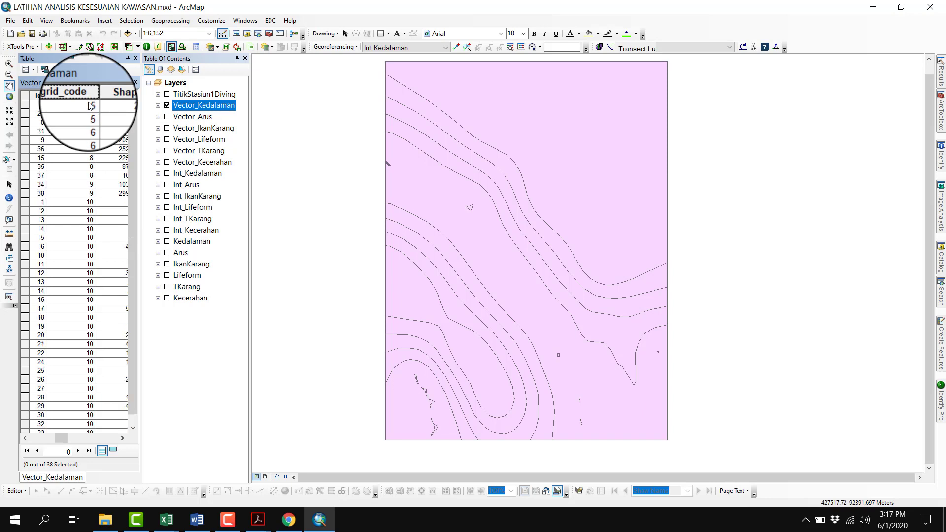
# Use the Field Calculator to set B_Kedalaman to 1 for all Vector_Kedalaman records
pyautogui.click(123, 438)
pyautogui.click(122, 439)
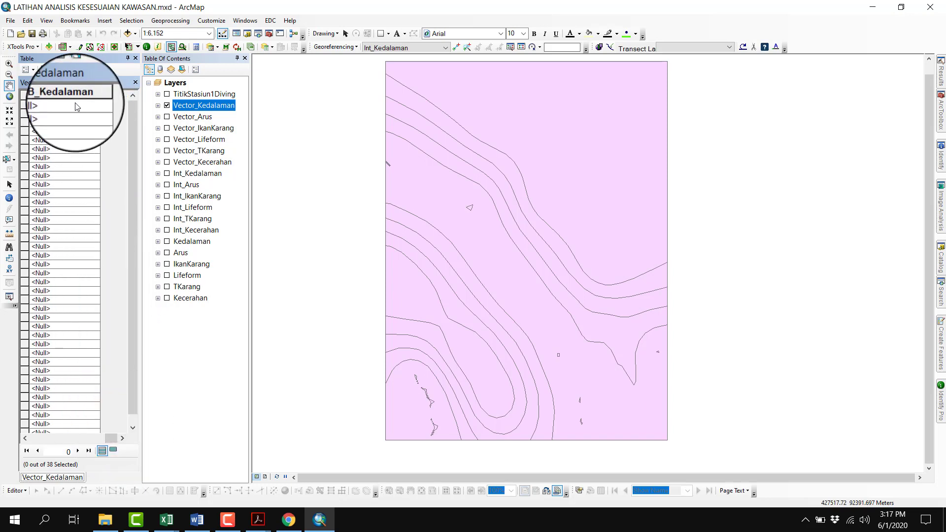
pyautogui.rightClick(79, 101)
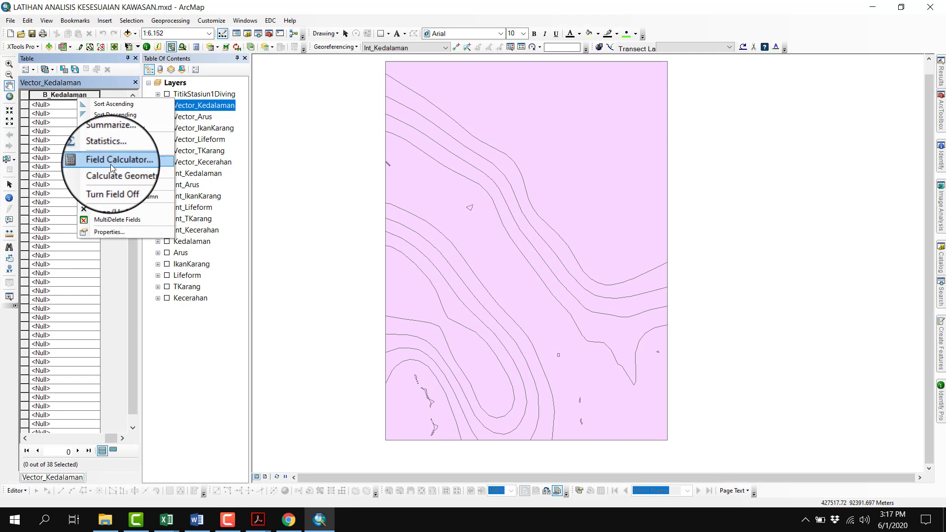
pyautogui.click(130, 166)
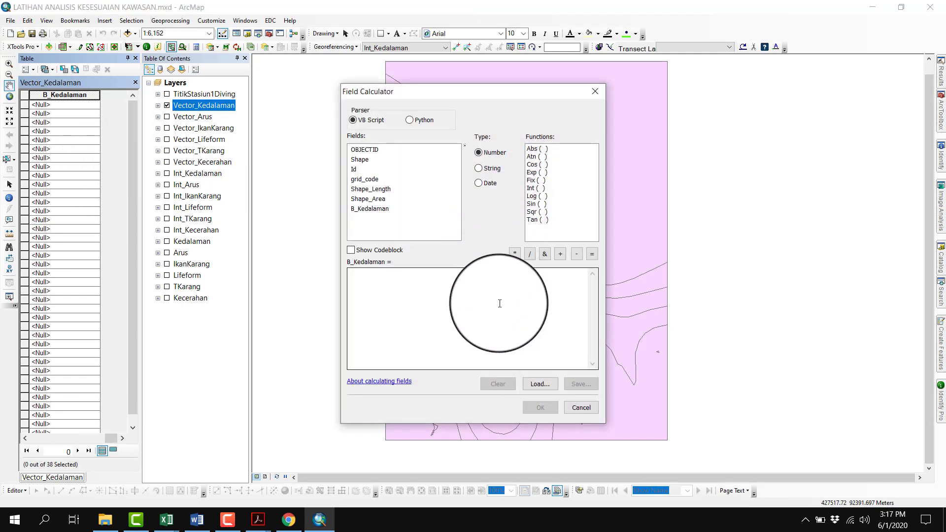
pyautogui.write('1')
pyautogui.click(530, 404)
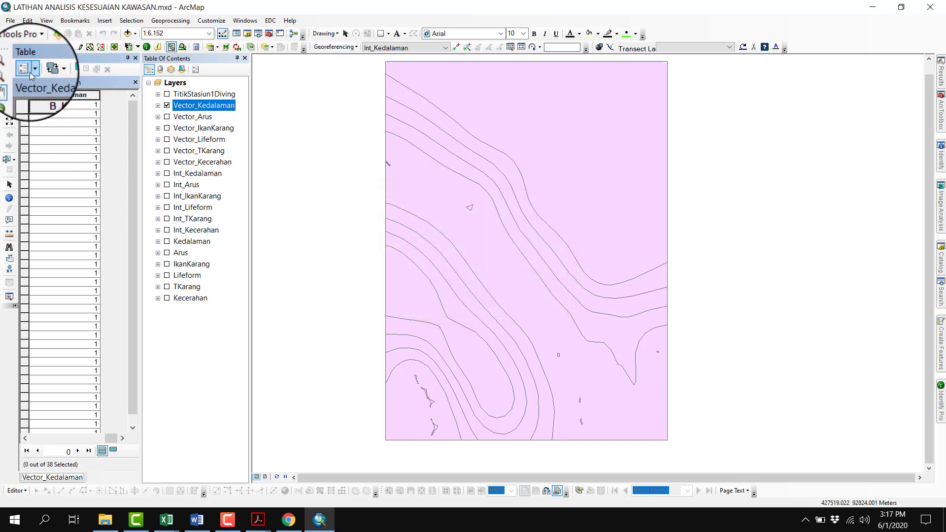
# Add a Short Integer field named S_Kedalaman to the Vector_Kedalaman attribute table
pyautogui.click(30, 76)
pyautogui.click(49, 140)
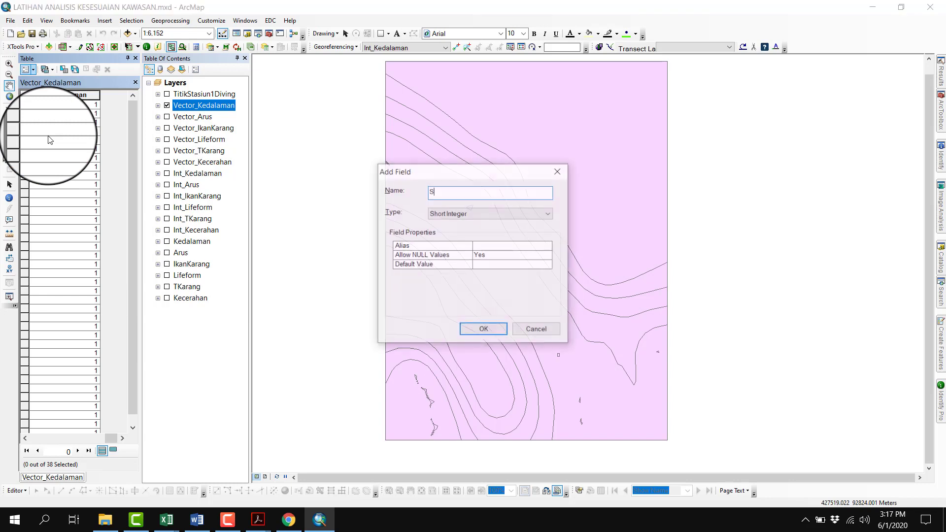
pyautogui.write('S')
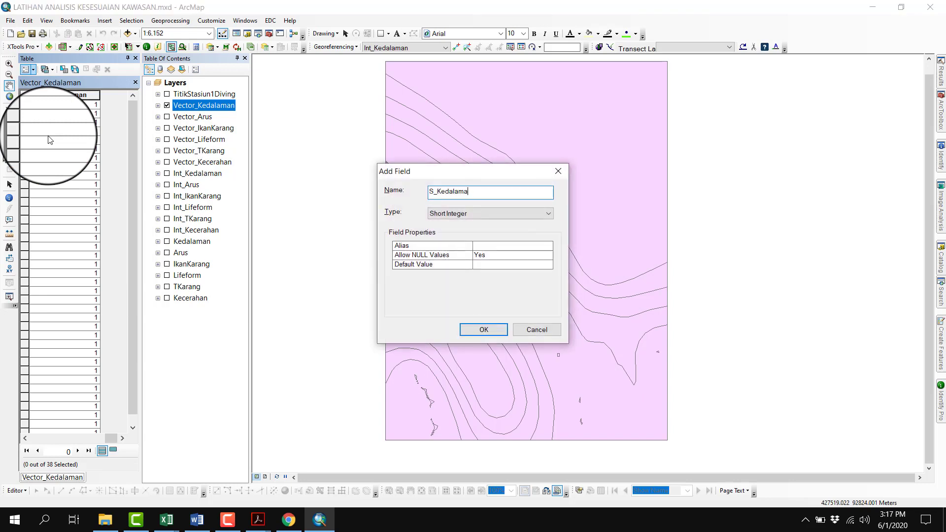
pyautogui.press('Return')
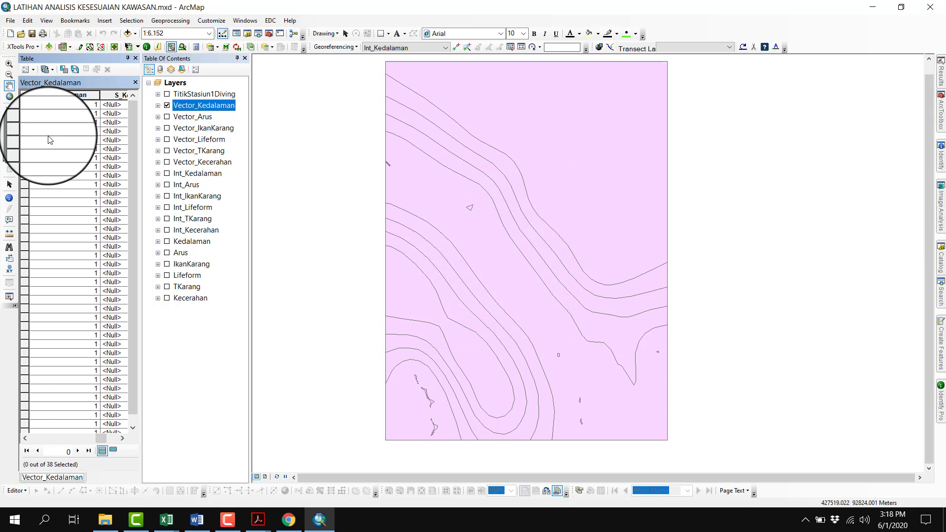
# Compare the grid_code values of Vector_Kedalaman with the diving depth categories in the Acrobat PDF, returning to ArcMap
pyautogui.click(29, 438)
pyautogui.click(29, 438)
pyautogui.click(29, 438)
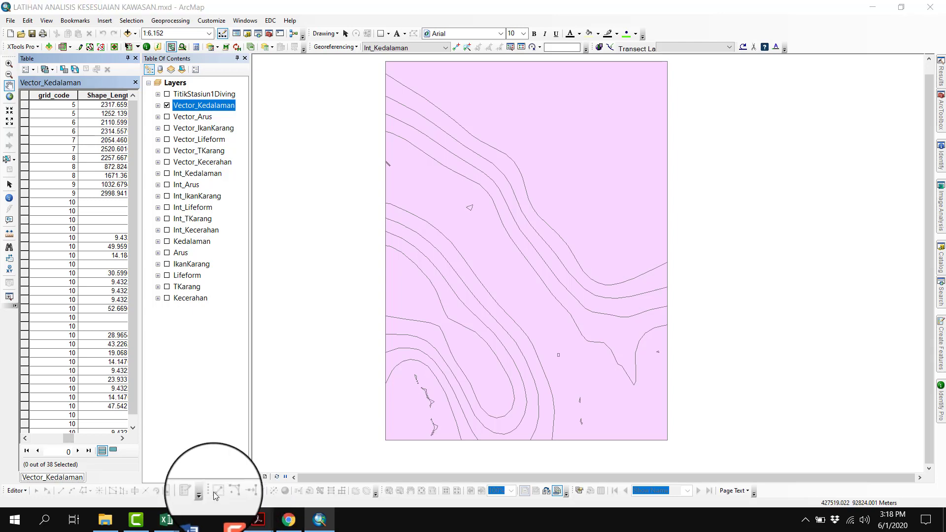
pyautogui.click(232, 461)
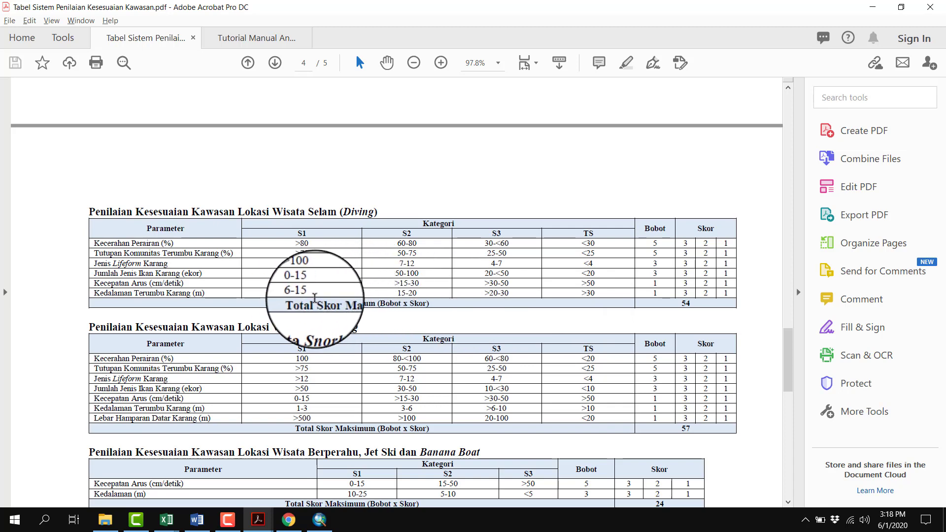
pyautogui.click(320, 520)
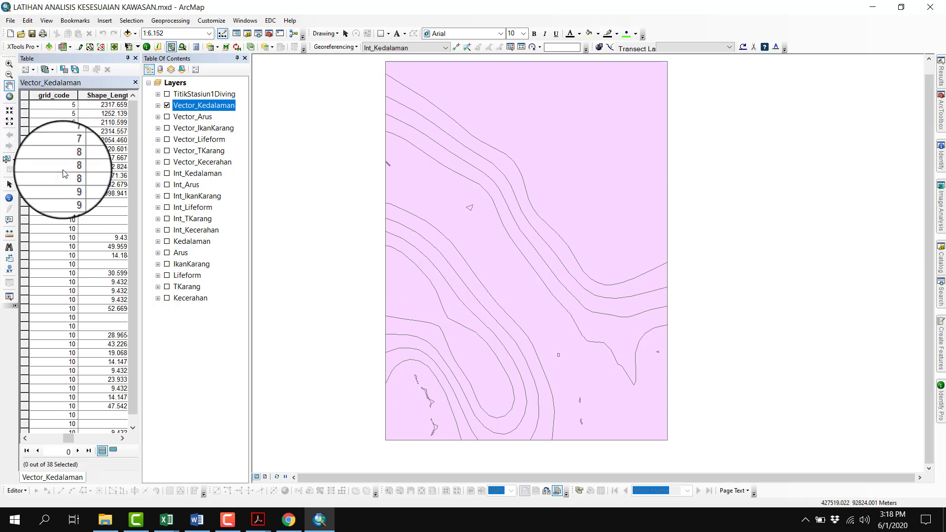
pyautogui.scroll(-1, 63, 174)
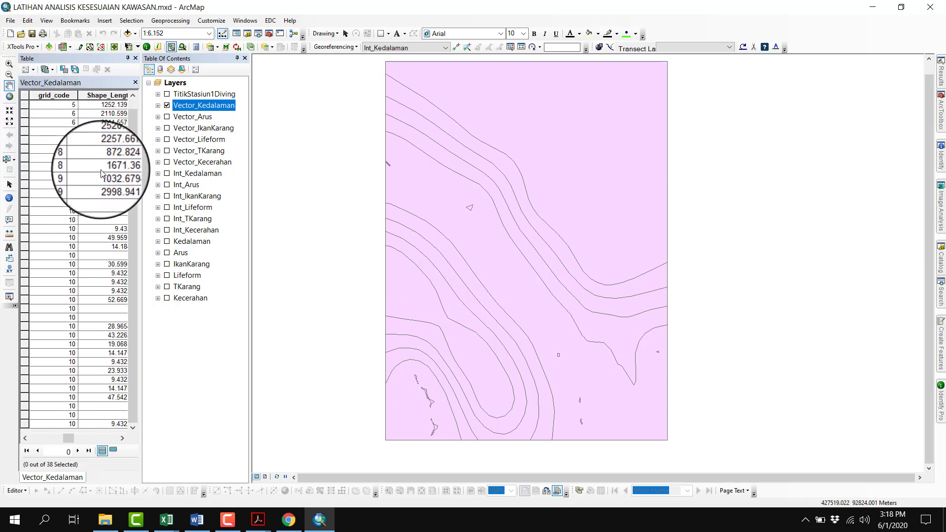
pyautogui.scroll(1, 102, 175)
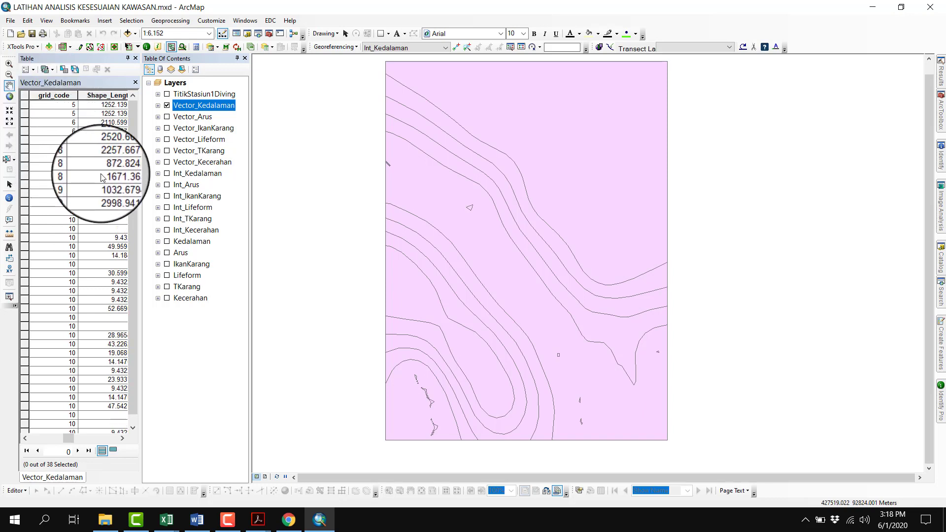
# Open the Field Calculator for the S_Kedalaman field with all records shown, and enter 1 as the expression
pyautogui.click(113, 450)
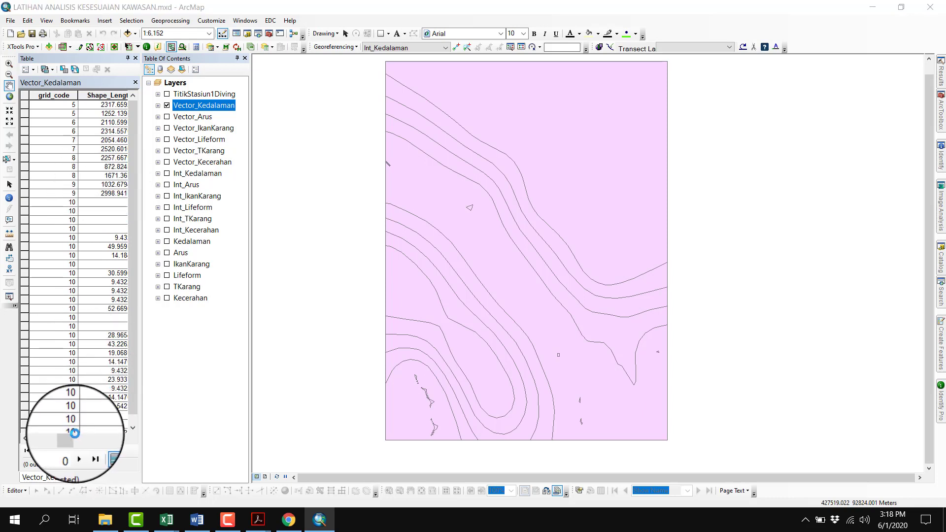
pyautogui.click(103, 452)
pyautogui.click(74, 438)
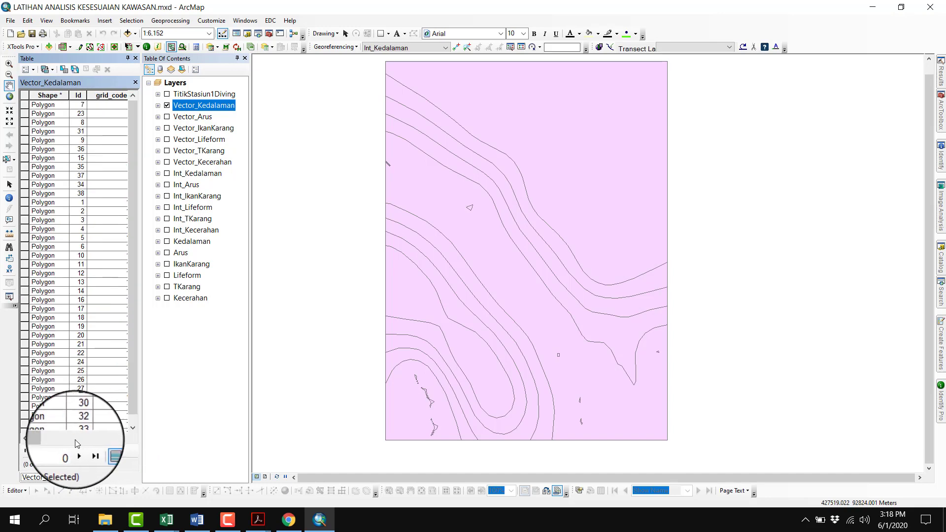
pyautogui.moveTo(39, 438); pyautogui.dragTo(111, 438)
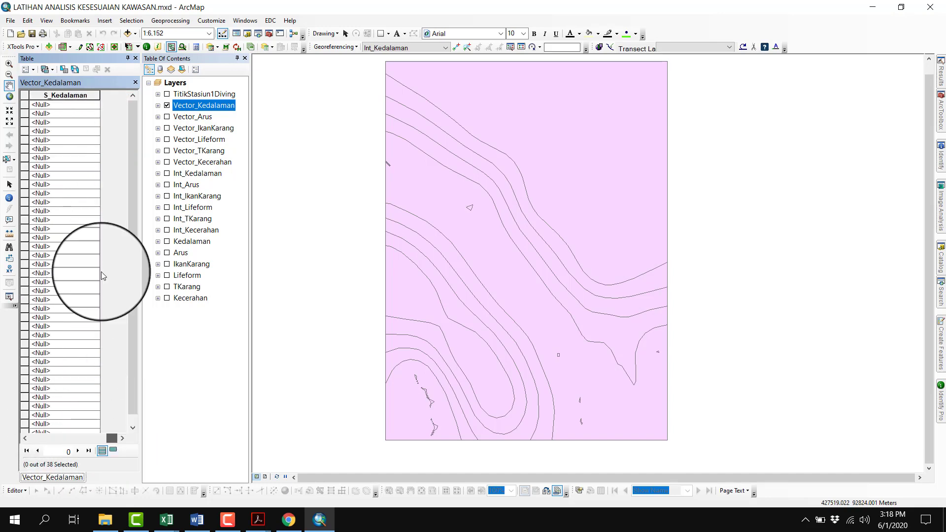
pyautogui.rightClick(63, 96)
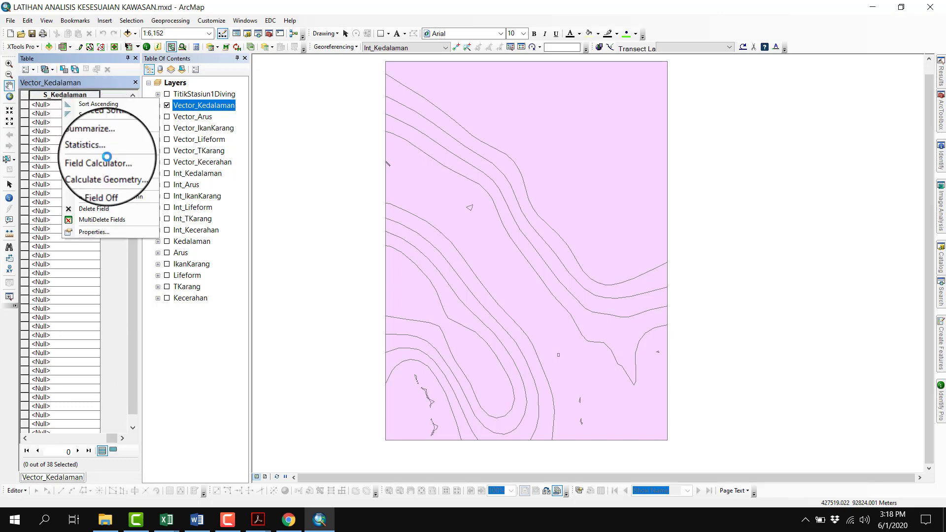
pyautogui.click(106, 163)
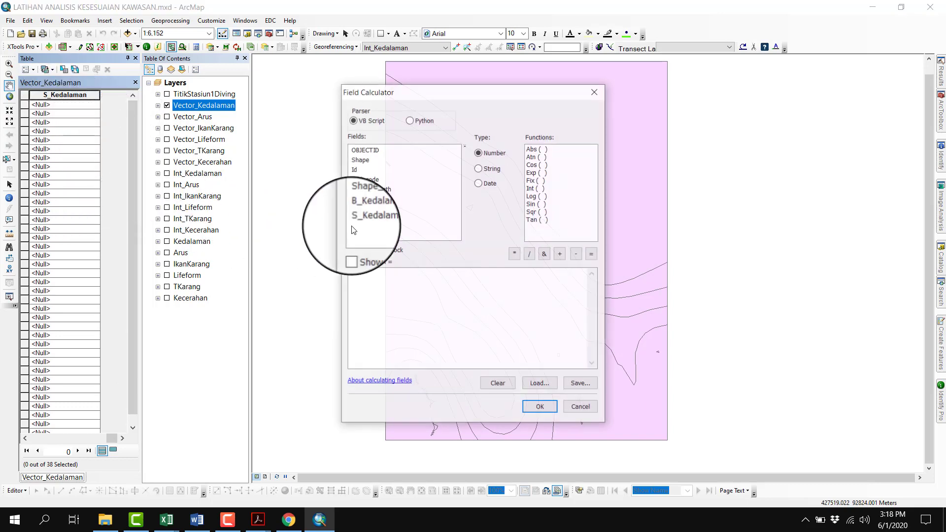
pyautogui.write('1')
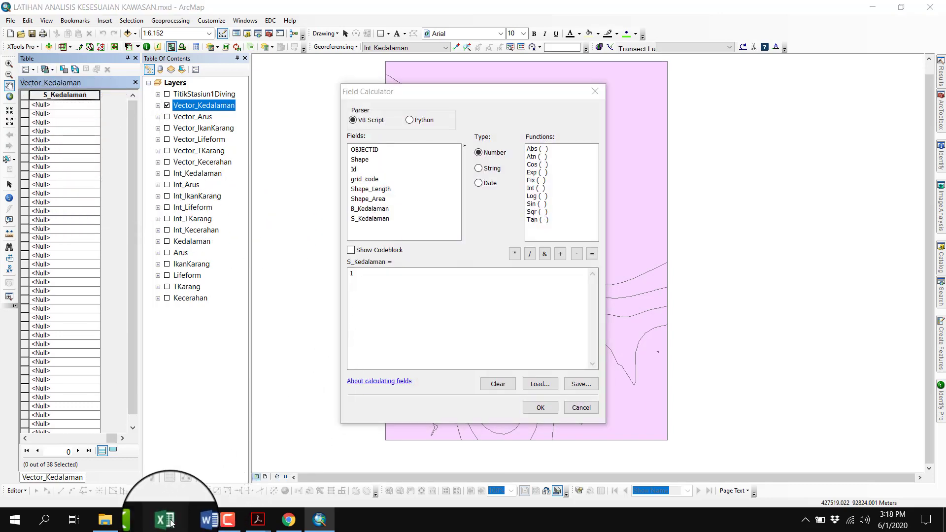
# Check the station depth scores in the Excel workbook Analis Kesesuaian Kawasan.xlsx, returning to the Field Calculator in ArcMap
pyautogui.moveTo(167, 520)
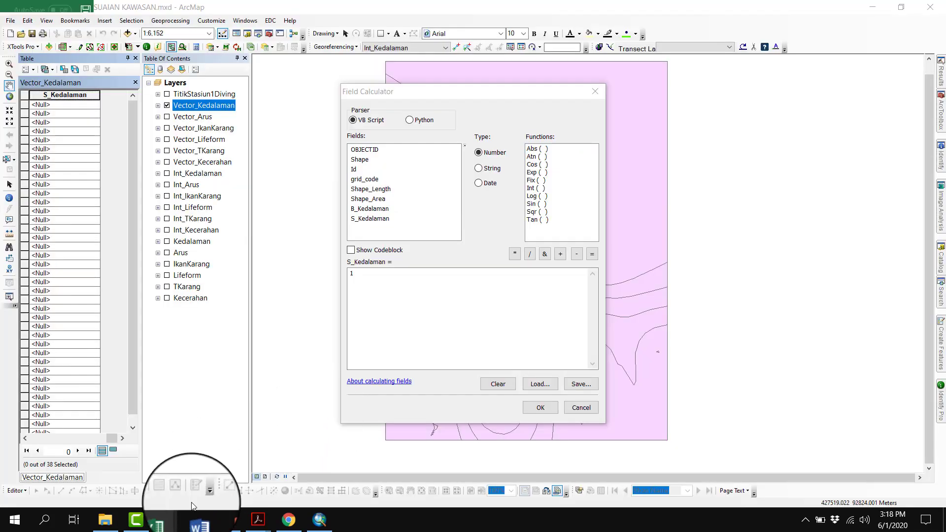
pyautogui.click(166, 523)
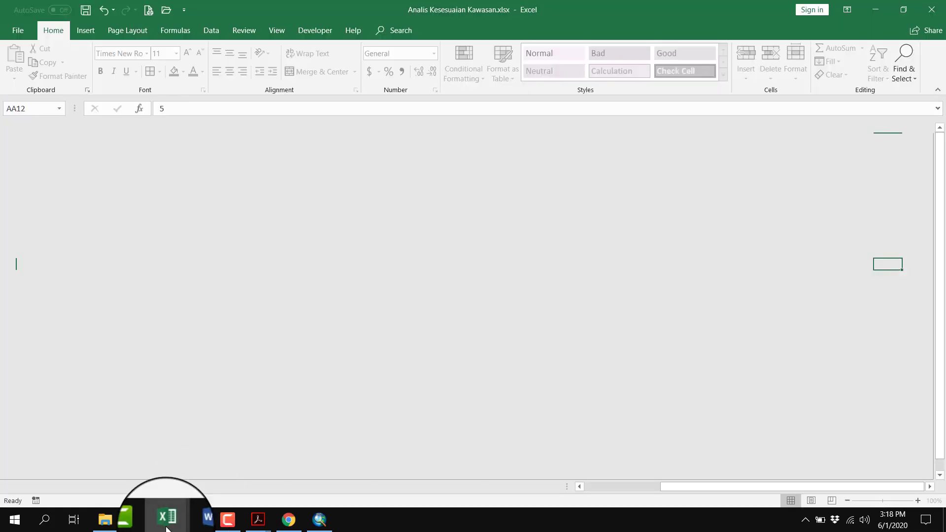
pyautogui.scroll(-3, 332, 395)
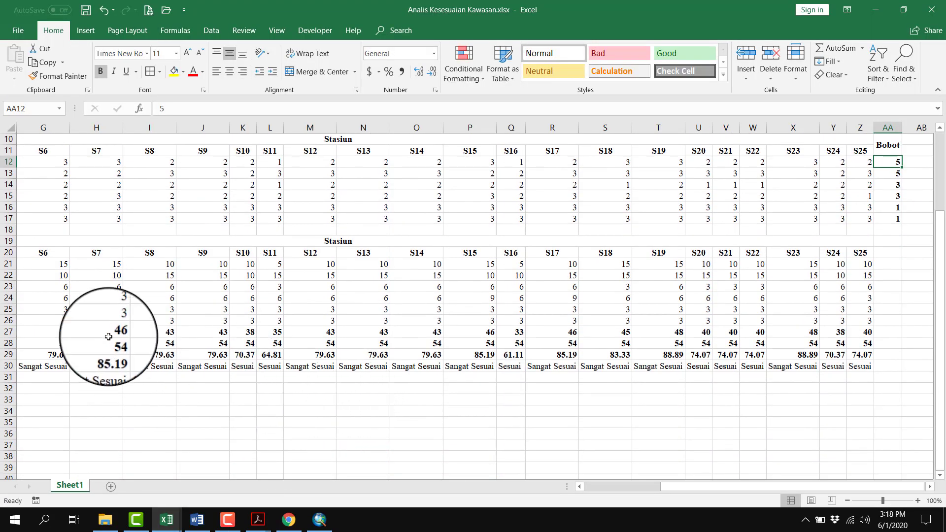
pyautogui.scroll(3, 845, 340)
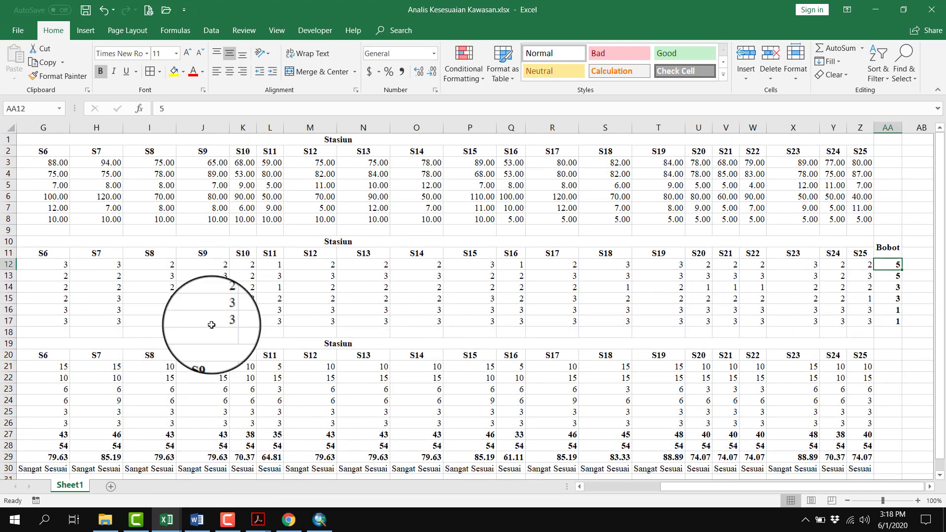
pyautogui.hotkey('alt', 'Tab')
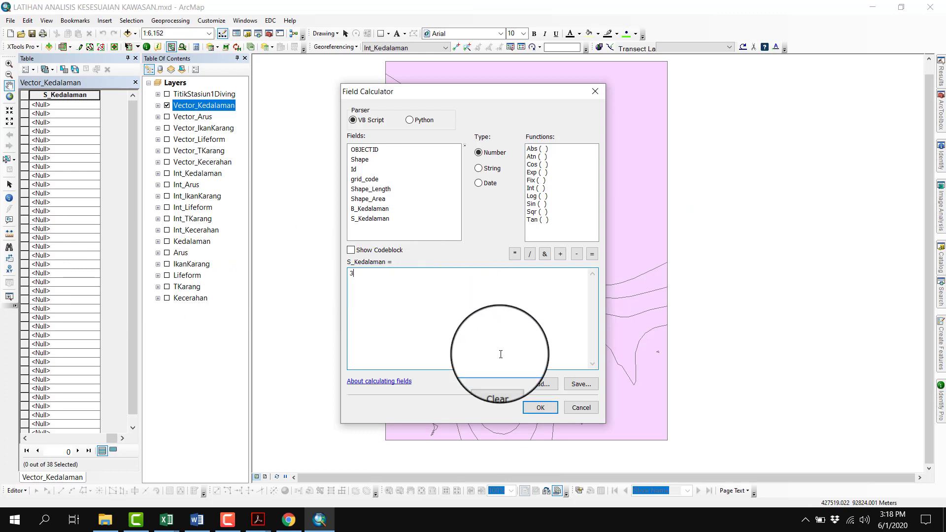
# Set S_Kedalaman to 3 for all records, and save the map document with the table closed and Vector_Kedalaman turned off
pyautogui.click(540, 408)
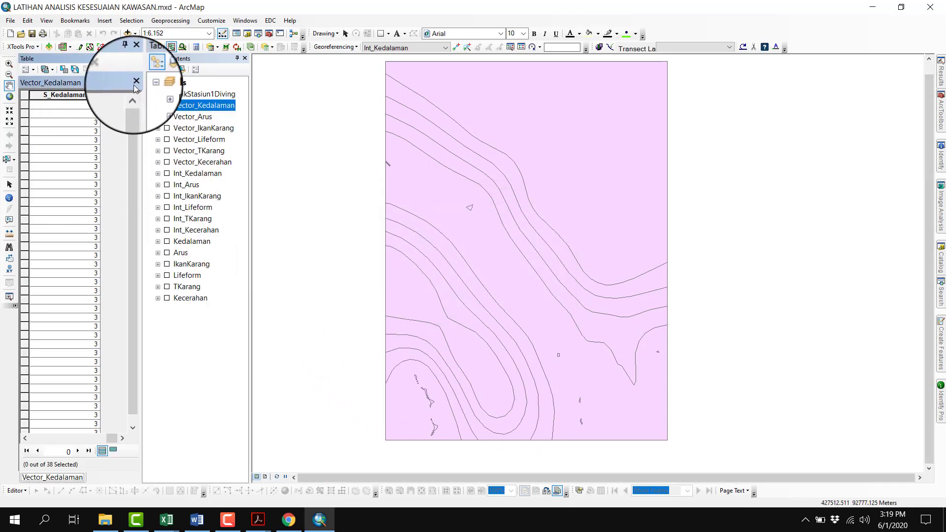
pyautogui.click(136, 60)
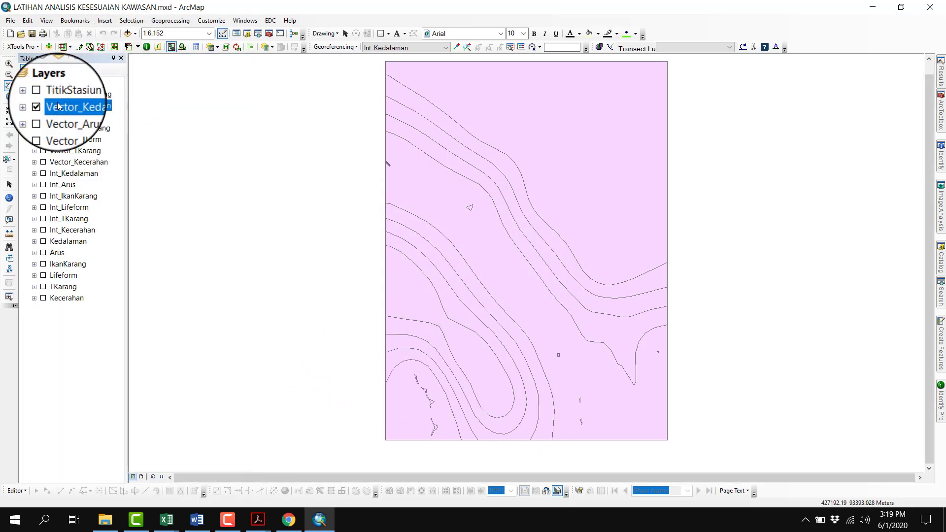
pyautogui.click(32, 35)
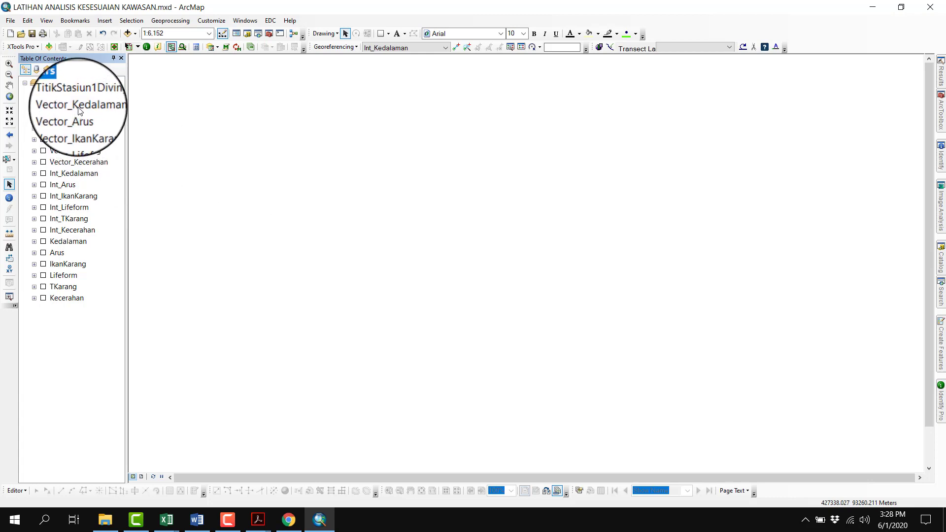
# Select the six vector parameter layers together, from Vector_Kedalaman to Vector_Kecerahan
pyautogui.click(78, 106)
pyautogui.click(74, 128)
pyautogui.click(74, 173)
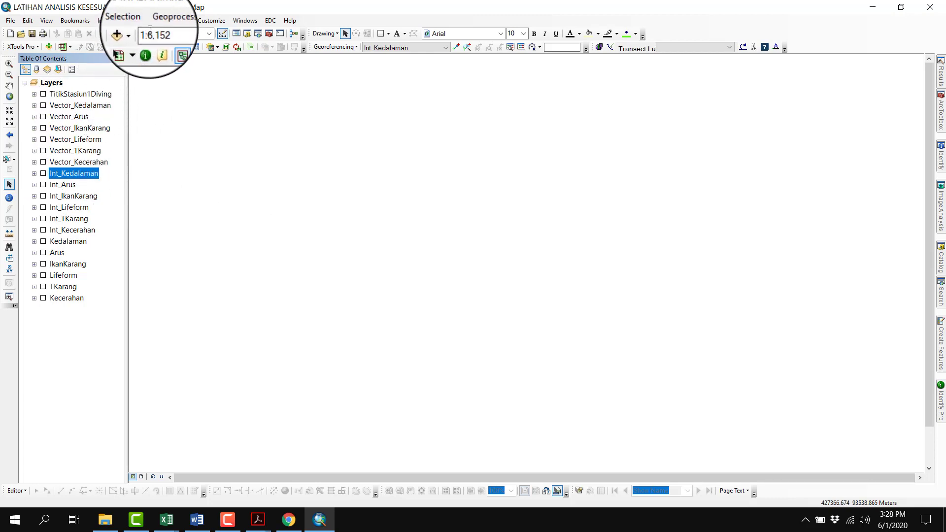
pyautogui.click(60, 105)
pyautogui.keyDown('shift'); pyautogui.click(64, 161); pyautogui.keyUp('shift')
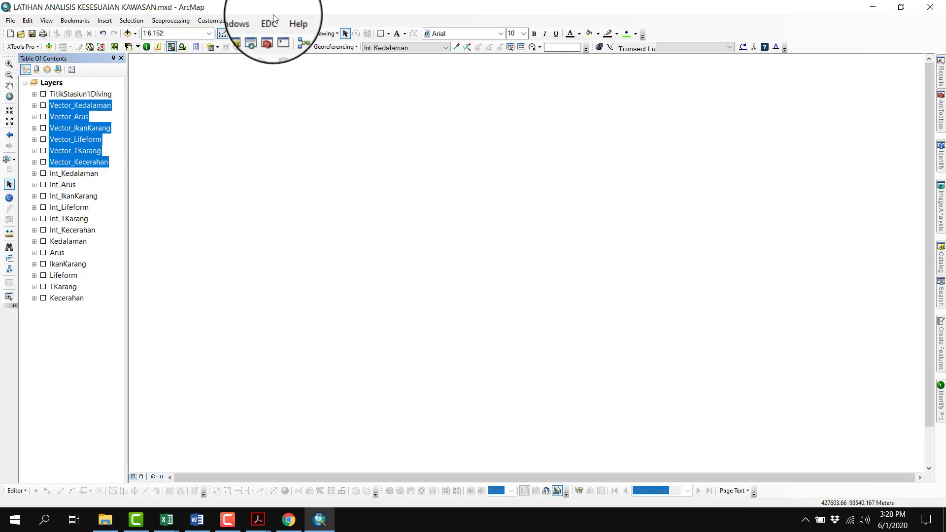
# Start the Union geoprocessing tool and add Vector_Kecerahan, Vector_TKarang and Vector_Lifeform as input features
pyautogui.click(182, 21)
pyautogui.click(172, 54)
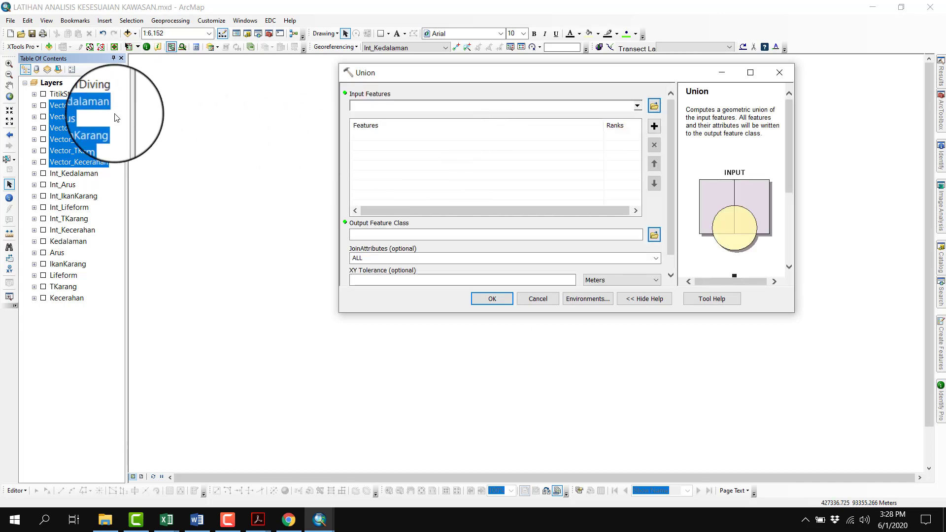
pyautogui.click(76, 162)
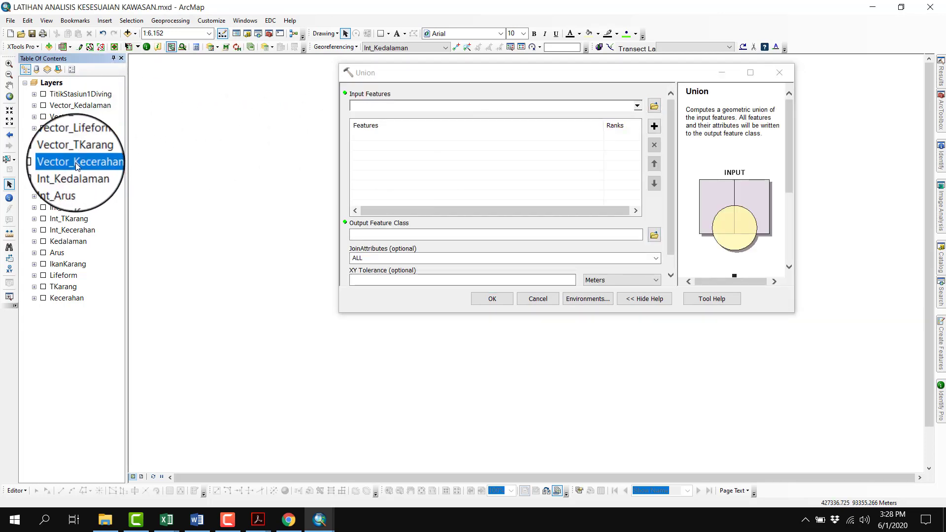
pyautogui.click(637, 106)
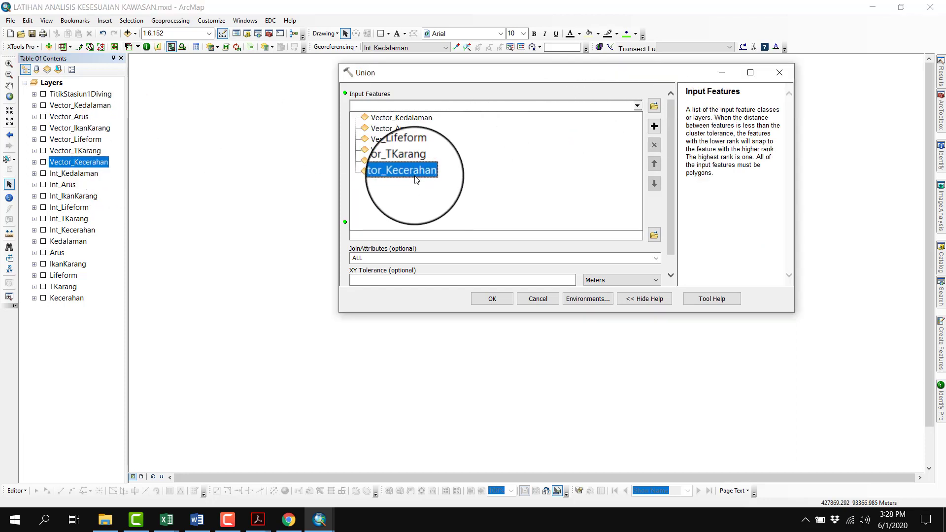
pyautogui.click(416, 179)
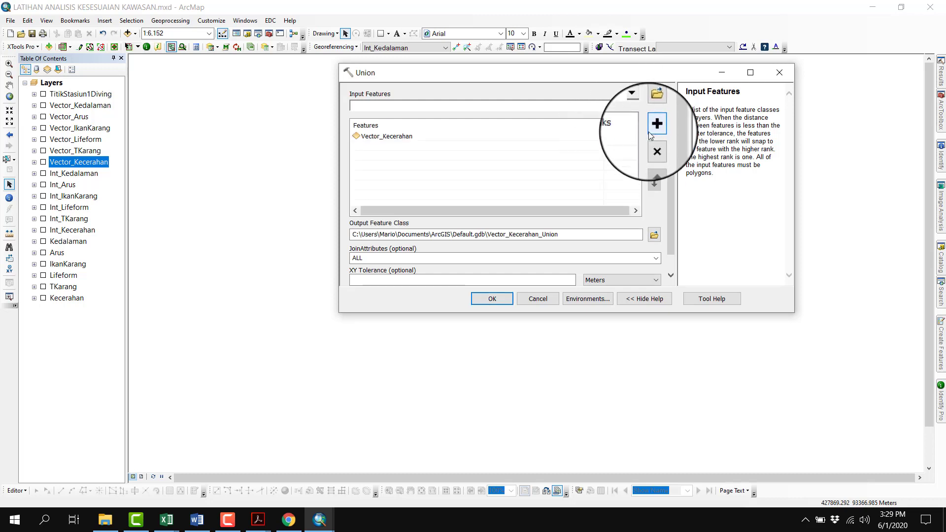
pyautogui.click(635, 107)
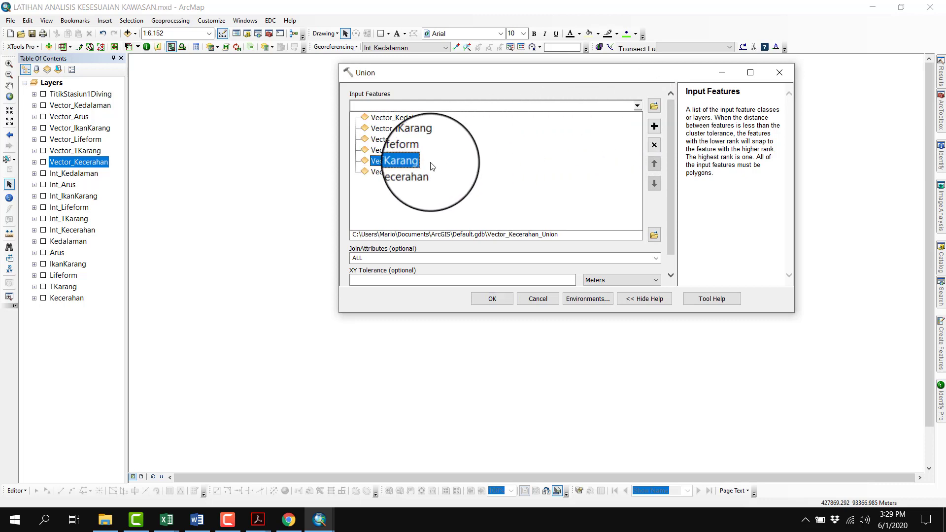
pyautogui.click(396, 161)
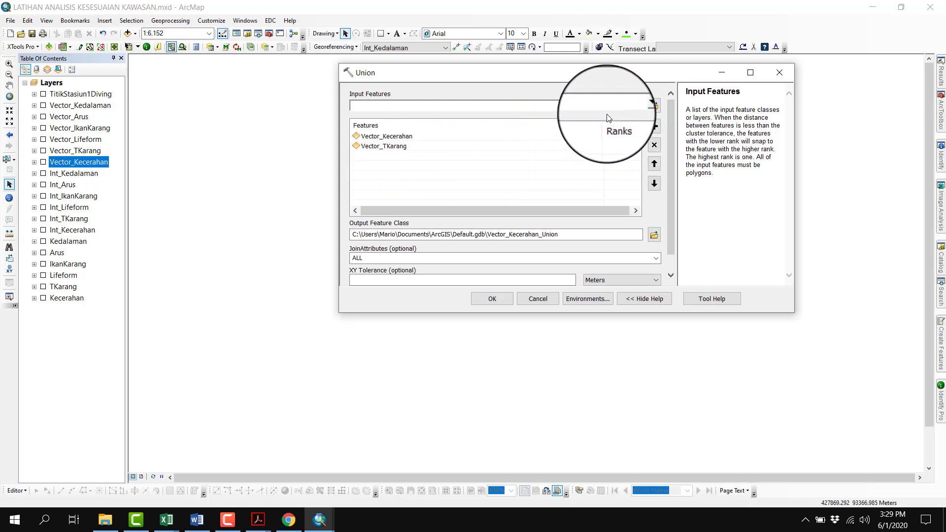
pyautogui.click(638, 106)
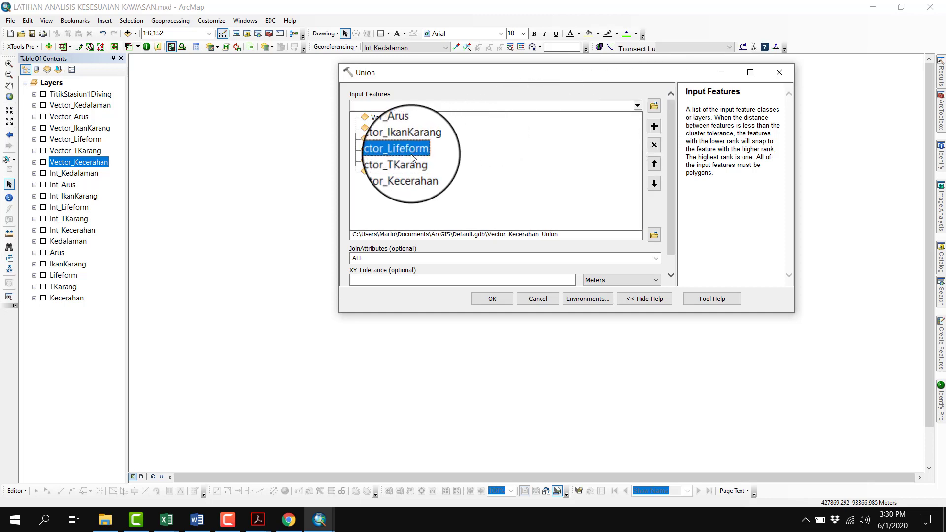
pyautogui.click(423, 150)
# Add Vector_IkanKarang, Vector_Arus and Vector_Kedalaman to the Union input features
pyautogui.click(637, 109)
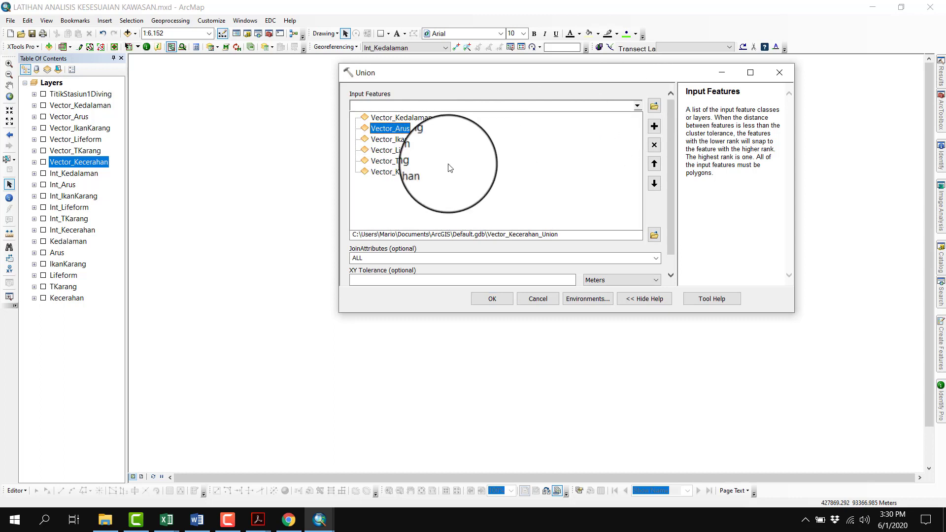
pyautogui.click(398, 142)
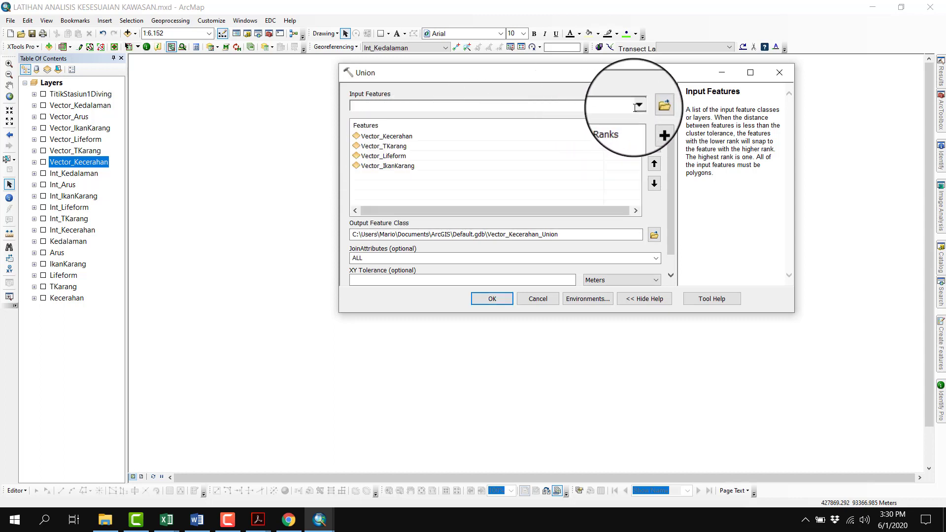
pyautogui.click(637, 105)
pyautogui.click(409, 128)
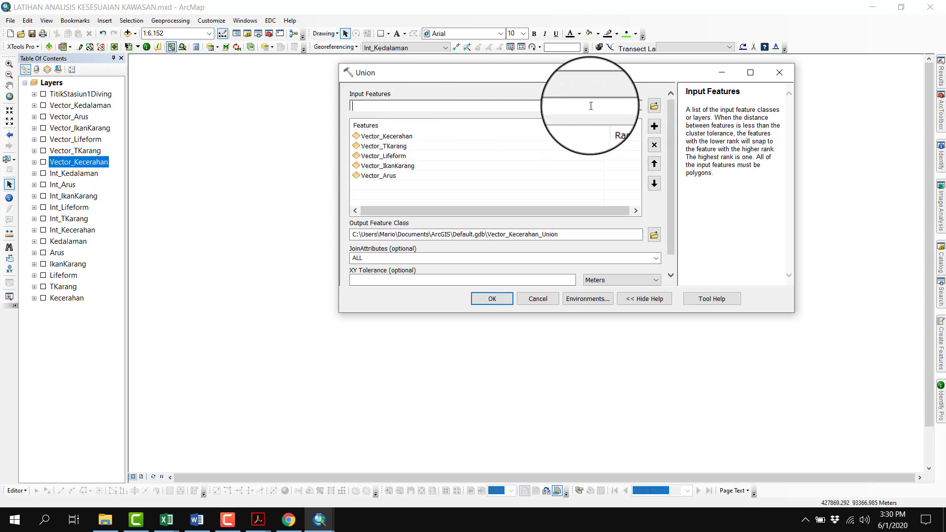
pyautogui.click(638, 107)
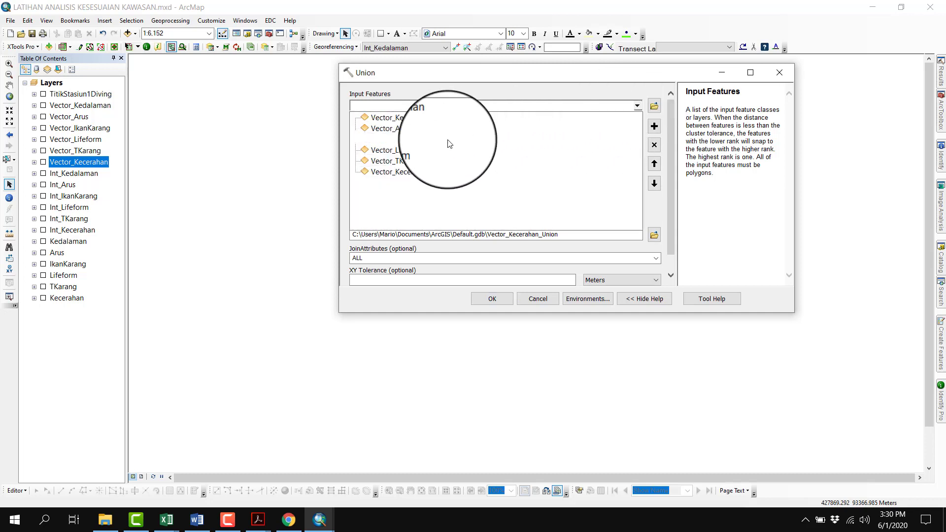
pyautogui.click(409, 118)
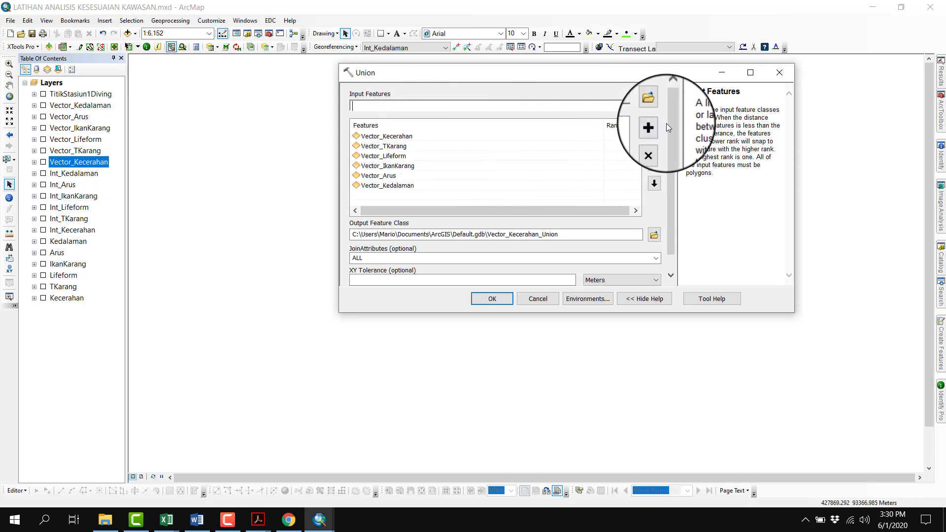
# Set the Union output to Union_Data in New File Geodatabase.gdb and run the tool
pyautogui.scroll(-2, 671, 129)
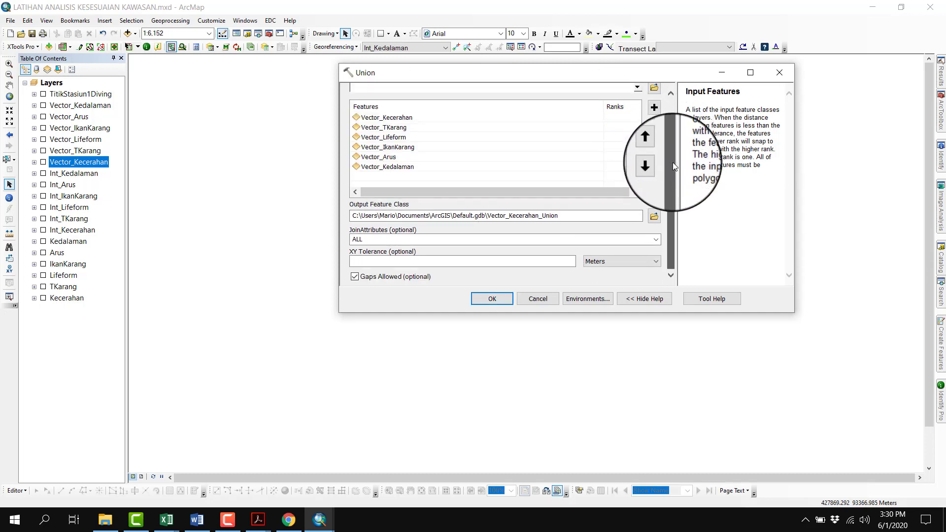
pyautogui.click(653, 215)
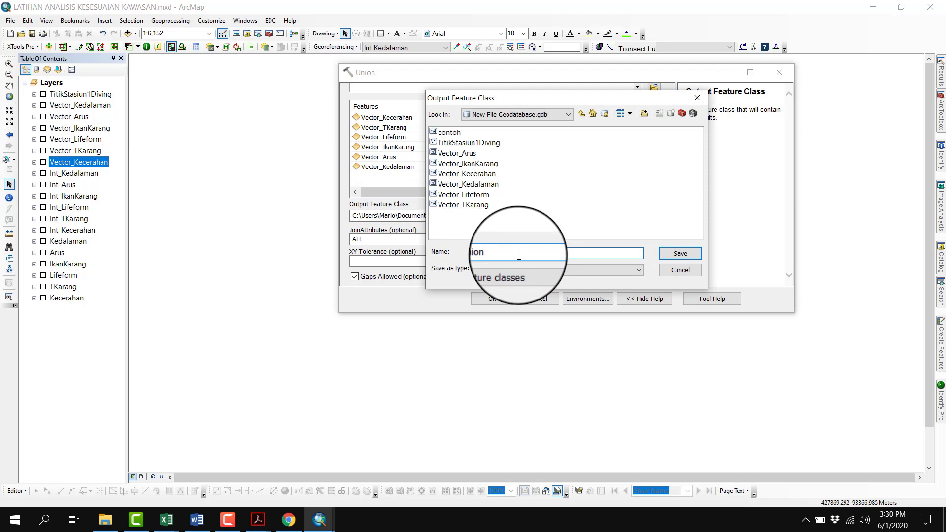
pyautogui.press('Return')
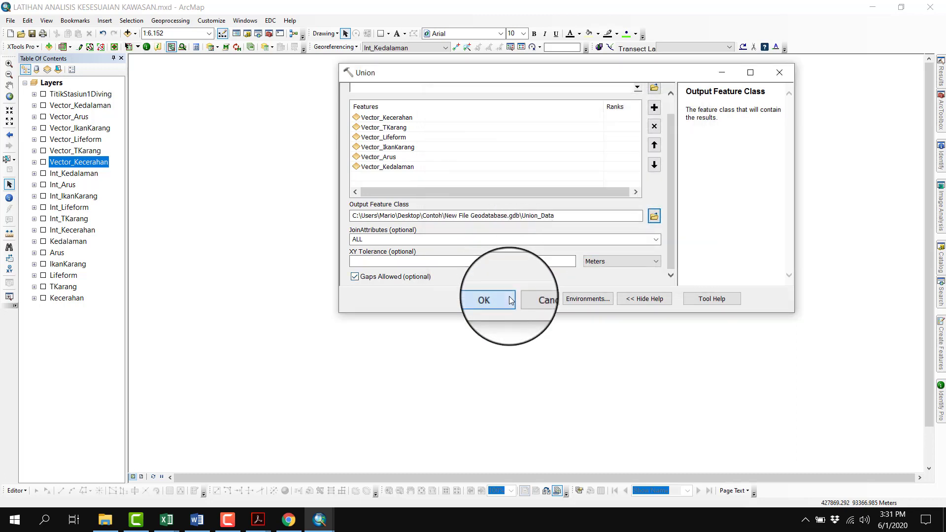
pyautogui.click(511, 300)
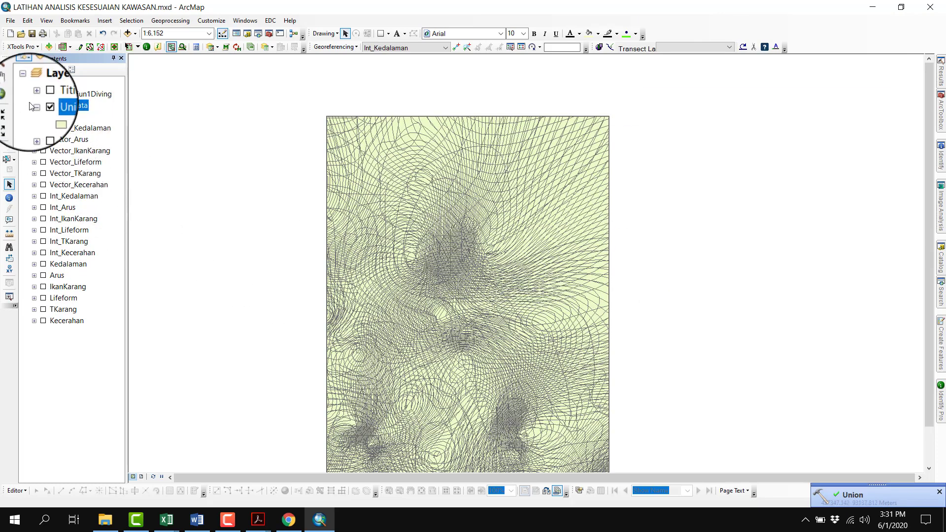
# Bring the whole Union_Data layer into view and open its attribute table at the last fields
pyautogui.click(9, 85)
pyautogui.moveTo(406, 277); pyautogui.dragTo(468, 265)
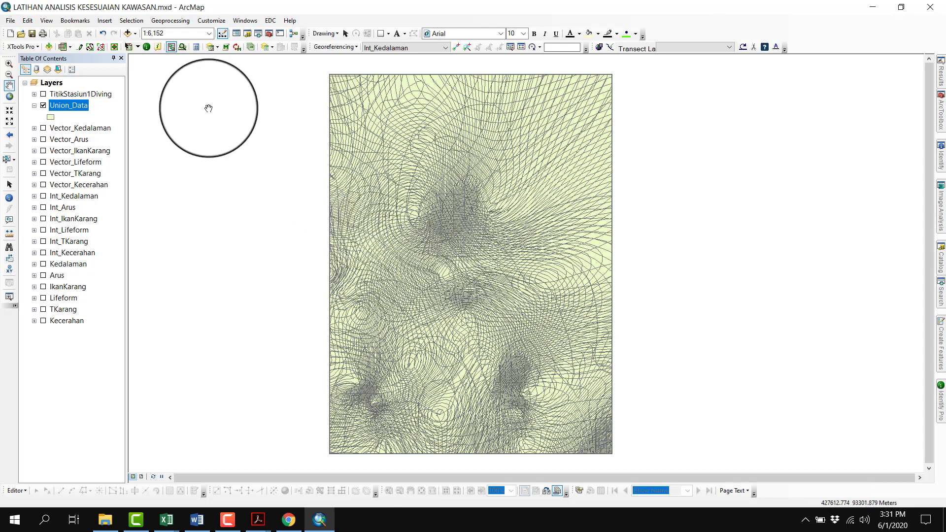
pyautogui.rightClick(79, 105)
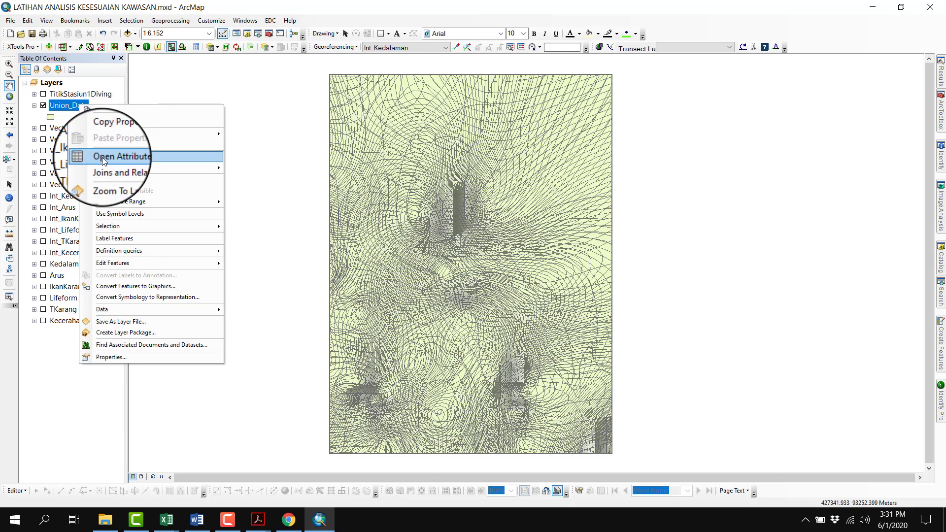
pyautogui.click(102, 157)
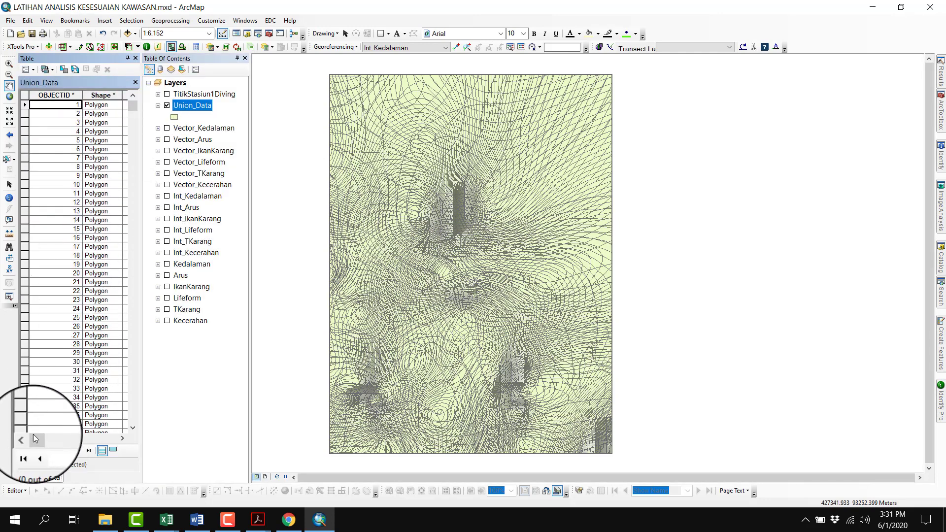
pyautogui.moveTo(35, 438); pyautogui.dragTo(111, 442)
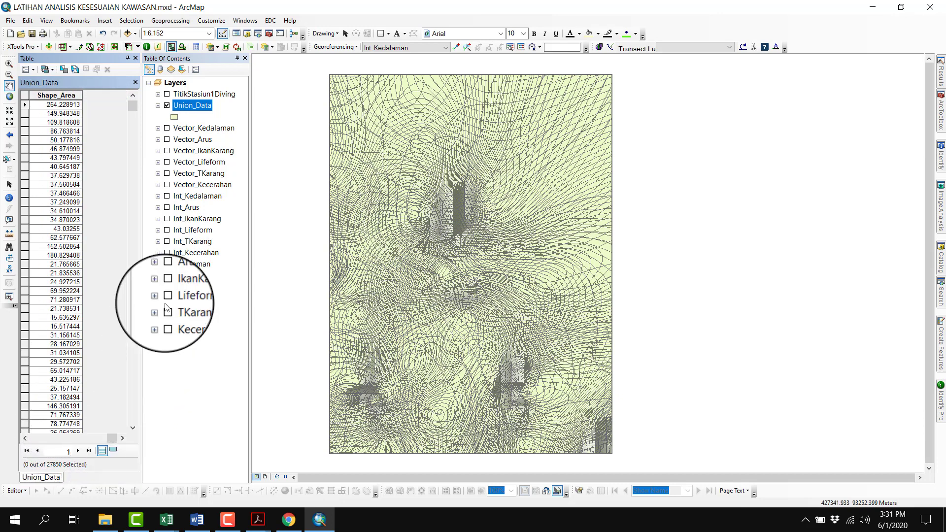
# Add a field named BxS to the Union_Data attribute table, changing its type from the default Short Integer
pyautogui.click(29, 69)
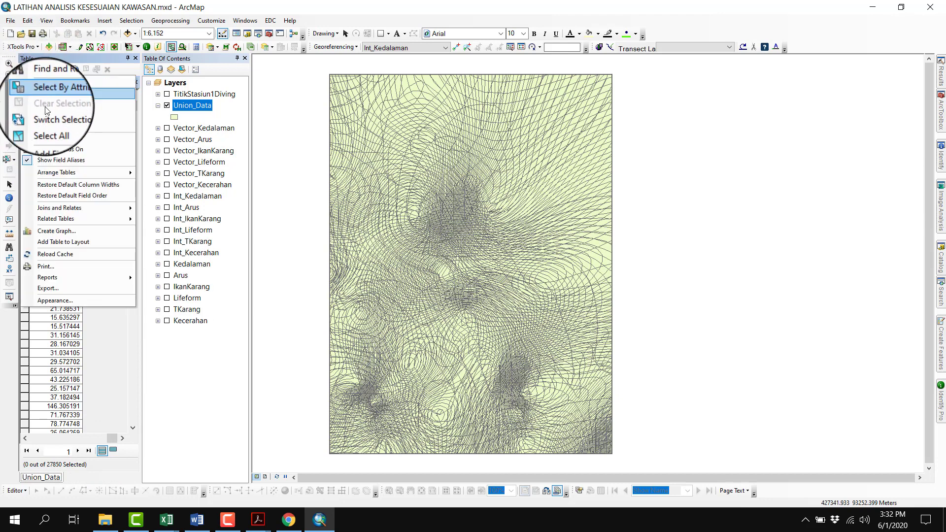
pyautogui.click(53, 140)
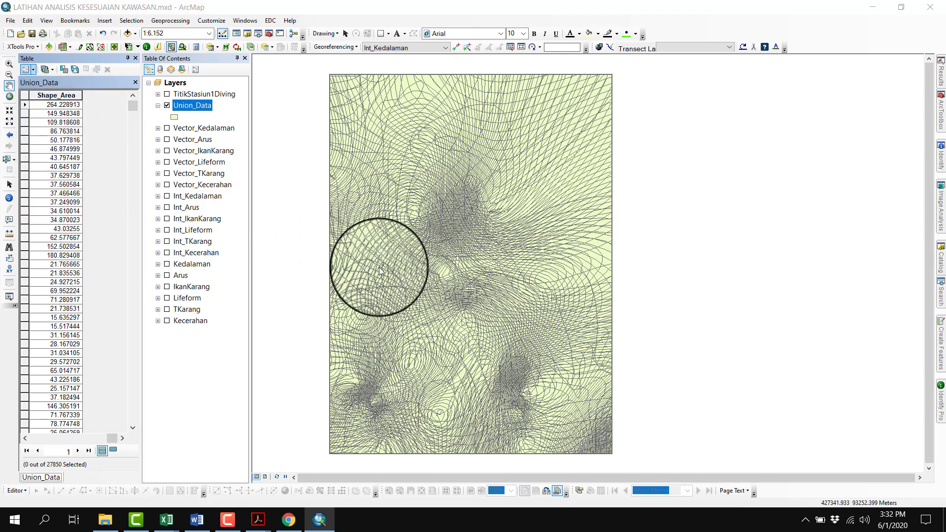
pyautogui.write('B')
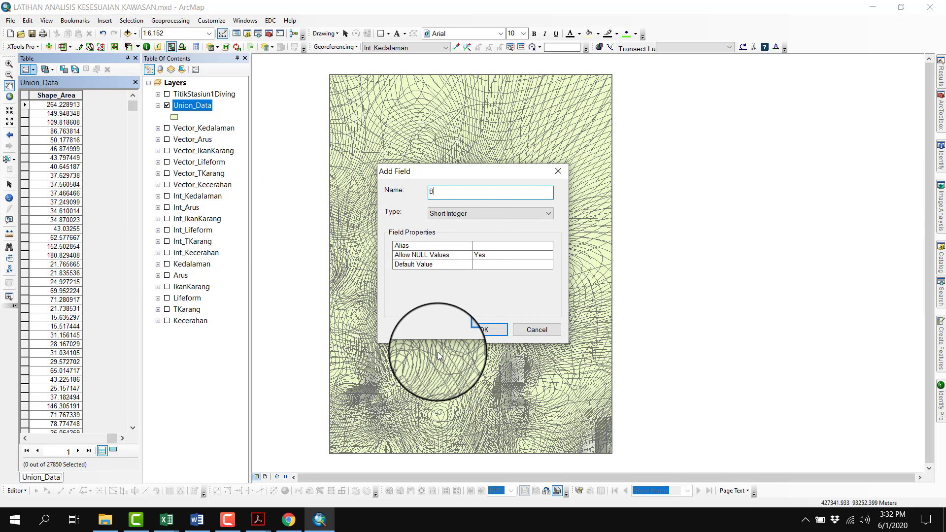
pyautogui.write('xS')
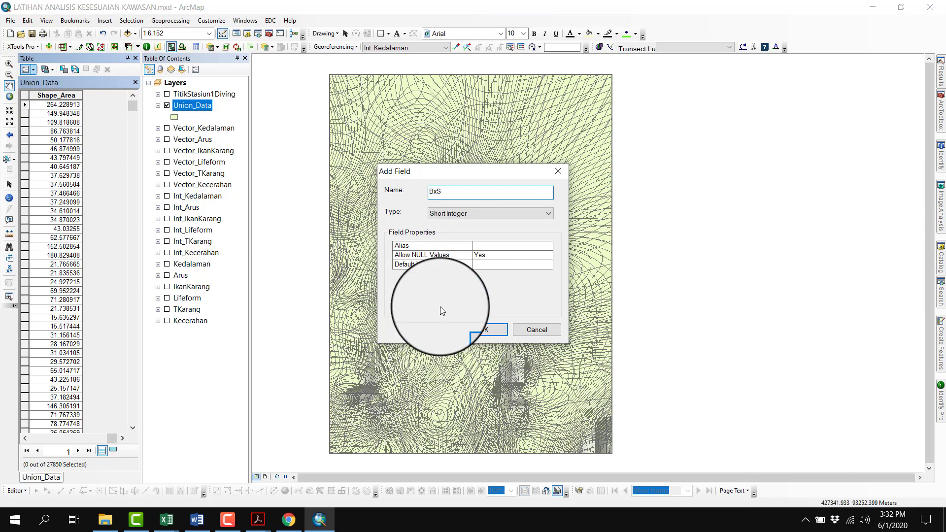
pyautogui.press('Tab')
pyautogui.press('Down')
pyautogui.press('Down')
pyautogui.click(480, 329)
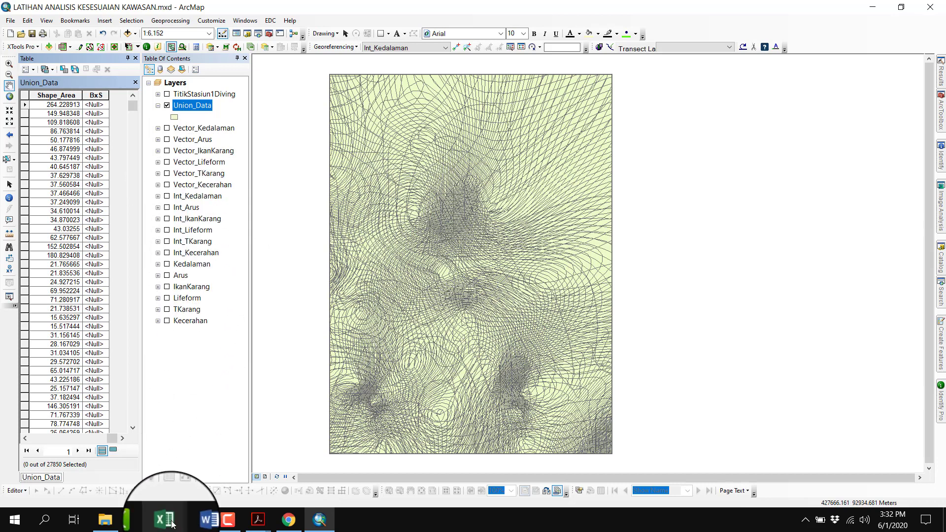
# Check the Ni (BxS) row across the stations in the Excel workbook Analis Kesesuaian Kawasan.xlsx, returning to ArcMap
pyautogui.moveTo(177, 513)
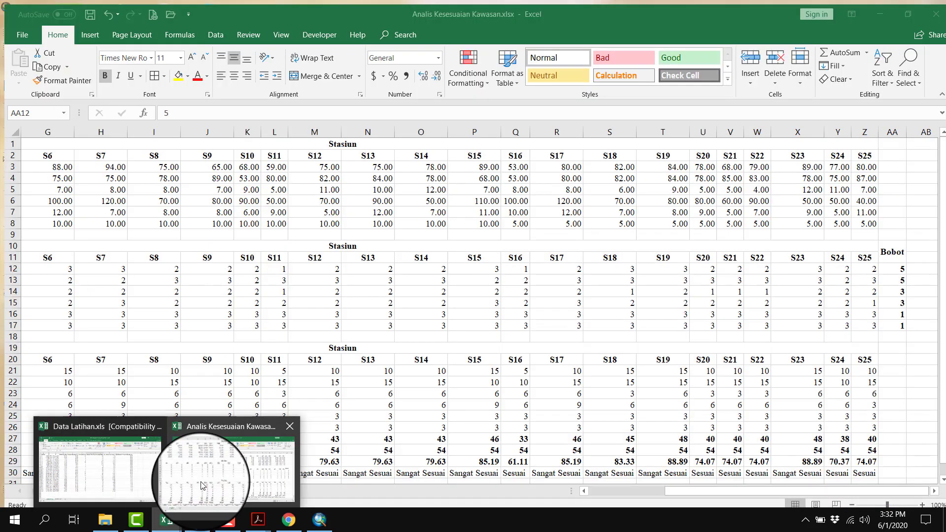
pyautogui.click(193, 477)
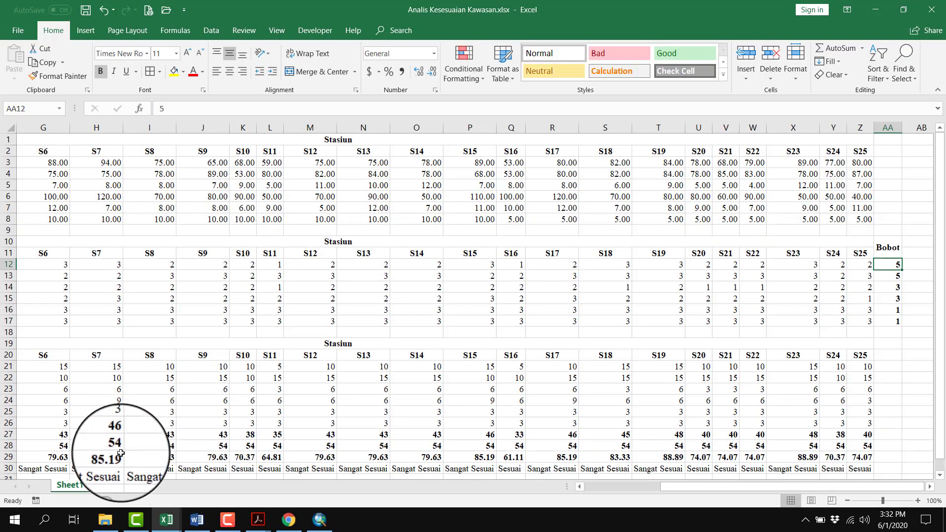
pyautogui.click(49, 435)
pyautogui.press('Right')
pyautogui.press('Right')
pyautogui.press('Right')
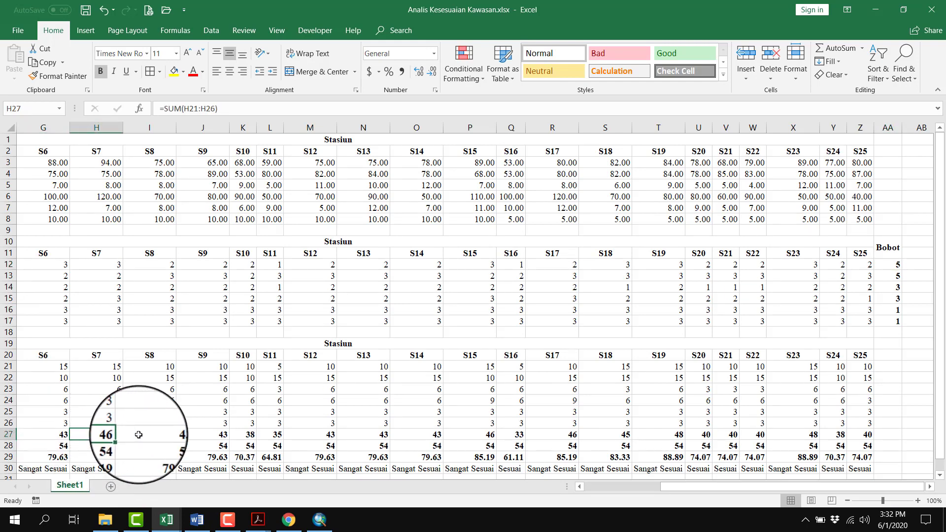
pyautogui.press('Right')
pyautogui.press('Right')
pyautogui.press('Right')
pyautogui.press('Right')
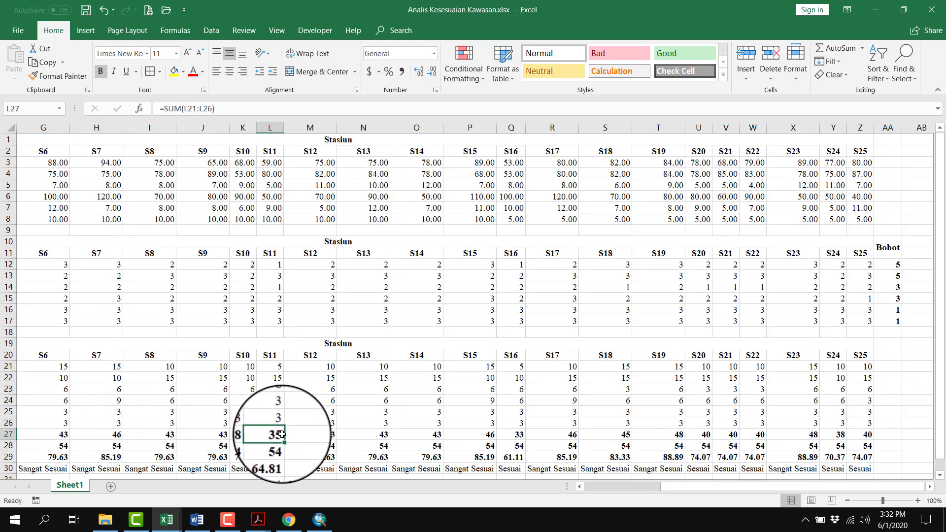
pyautogui.press('Right')
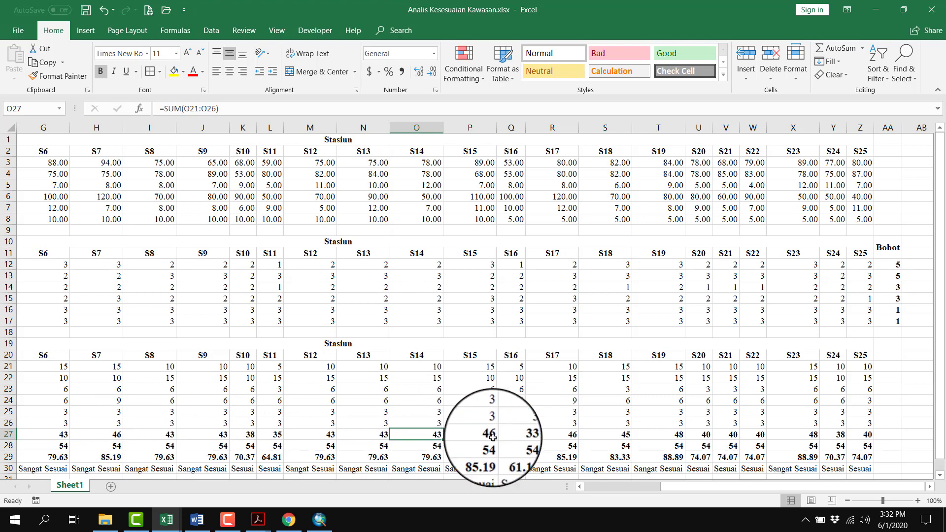
pyautogui.click(634, 488)
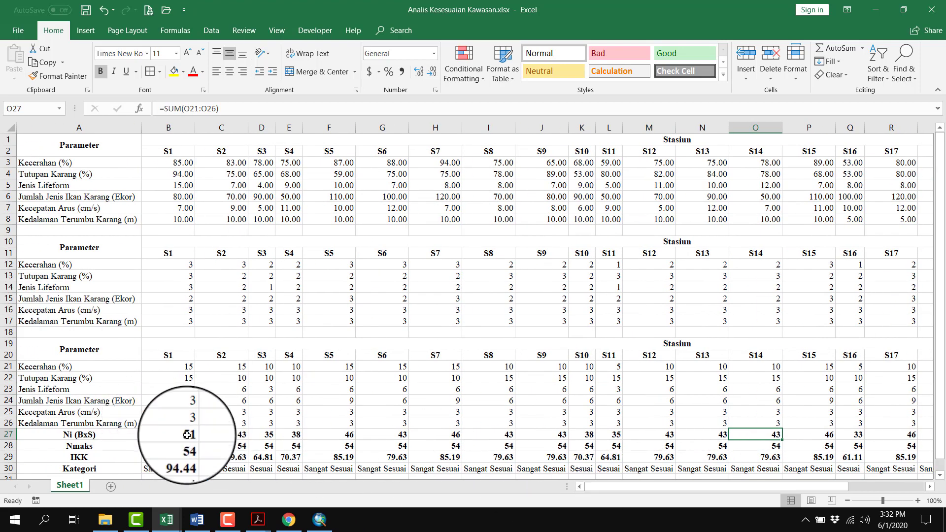
pyautogui.click(177, 435)
pyautogui.click(108, 434)
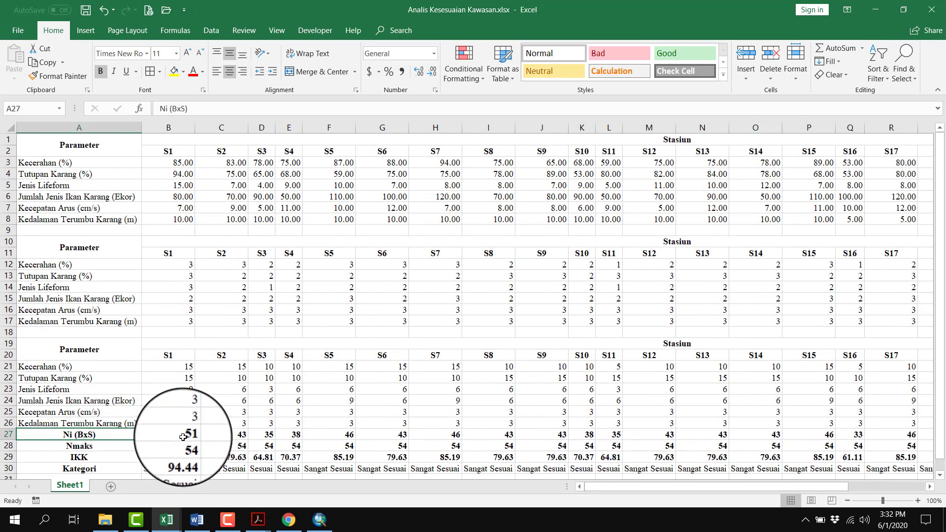
pyautogui.click(318, 519)
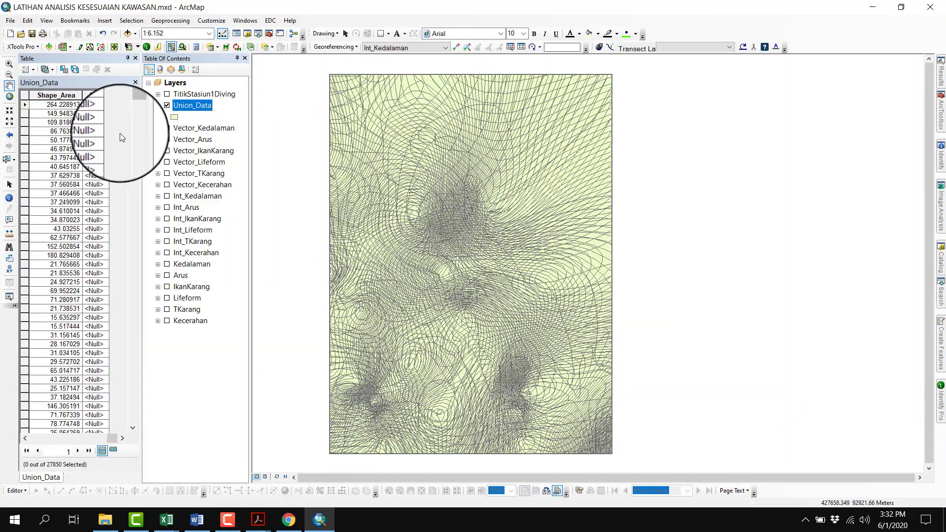
# Start a Field Calculator expression for the BxS field with ([B_Kecerahan]*[S_Kecerahan])
pyautogui.rightClick(95, 97)
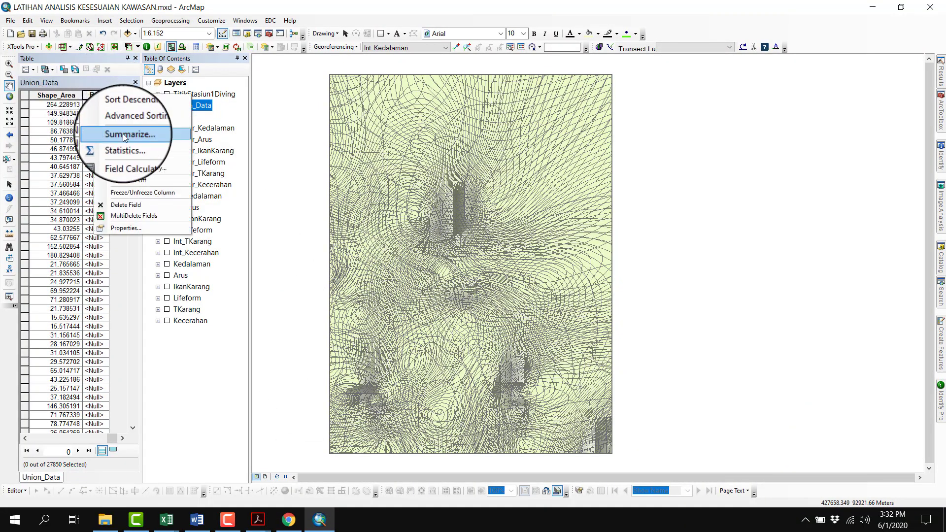
pyautogui.click(129, 162)
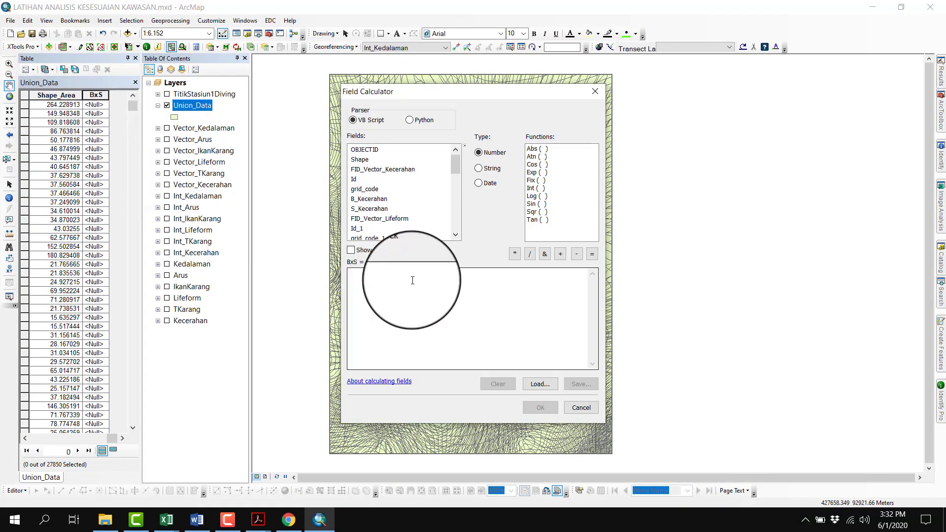
pyautogui.click(414, 284)
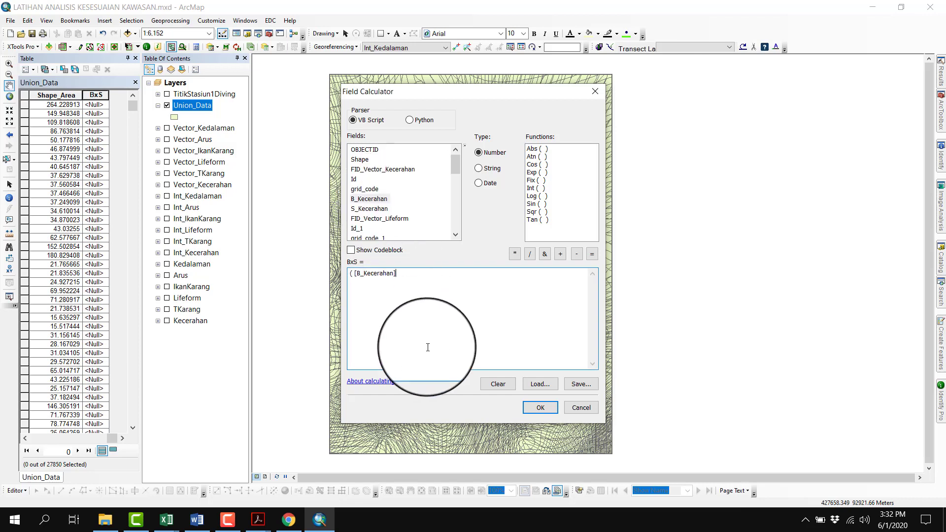
pyautogui.doubleClick(370, 208)
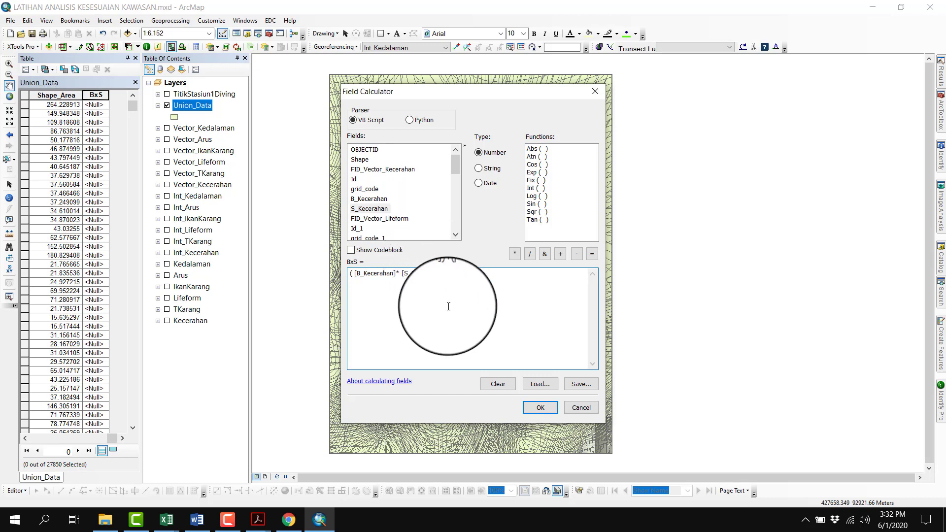
pyautogui.write(')+(')
# Add the coral cover product +([B_TKarang]*[S_TKarang]) to the BxS expression
pyautogui.scroll(-3, 434, 216)
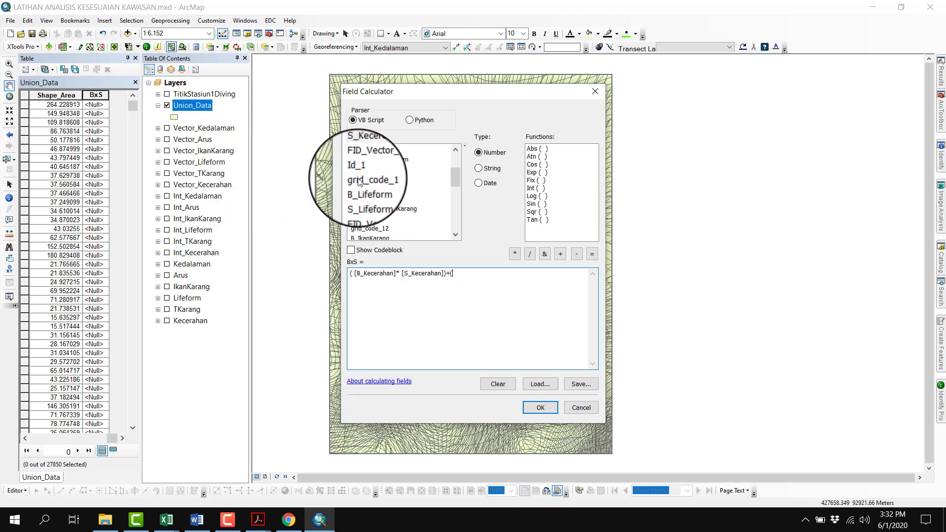
pyautogui.scroll(-3, 412, 204)
pyautogui.scroll(-3, 412, 203)
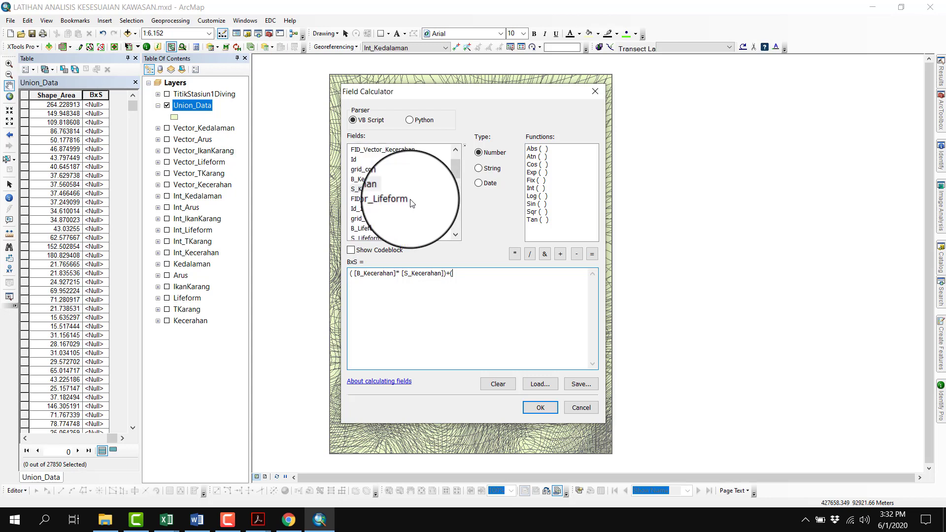
pyautogui.scroll(-1, 412, 204)
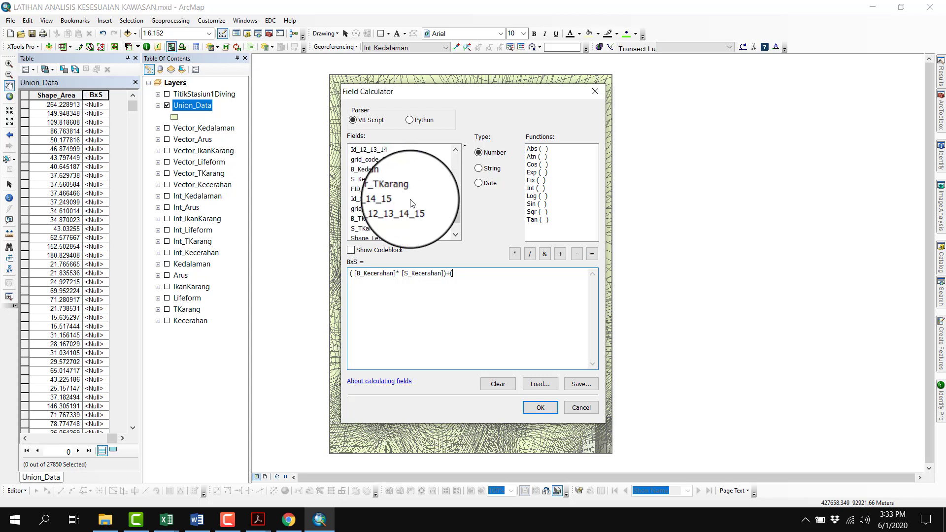
pyautogui.scroll(-1, 395, 203)
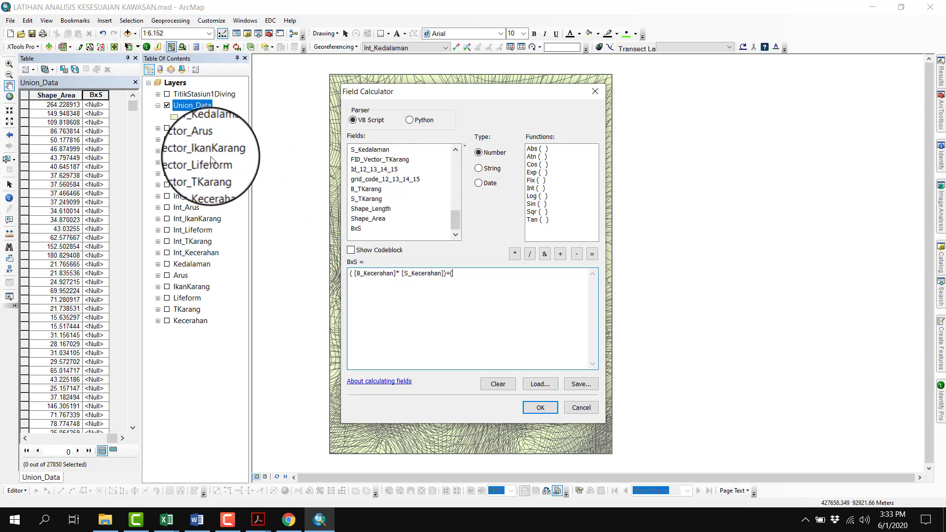
pyautogui.doubleClick(366, 189)
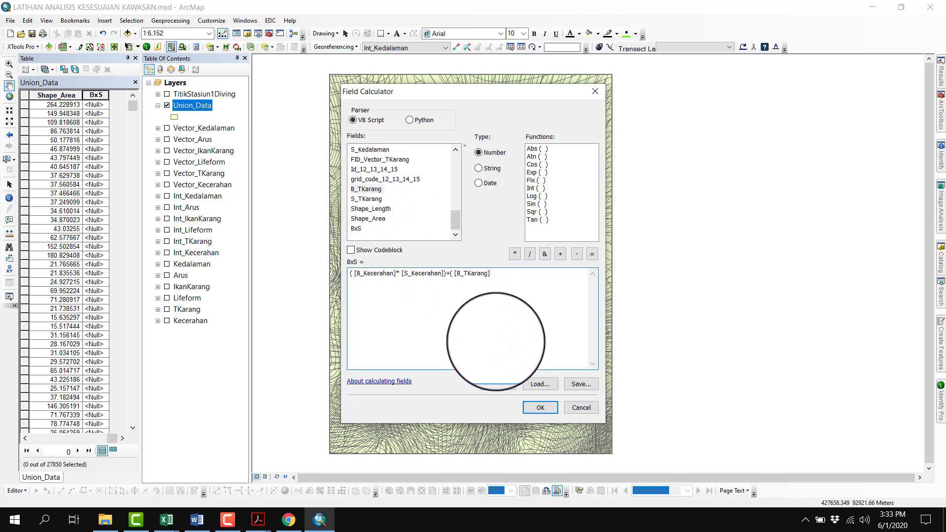
pyautogui.write('*')
pyautogui.doubleClick(368, 199)
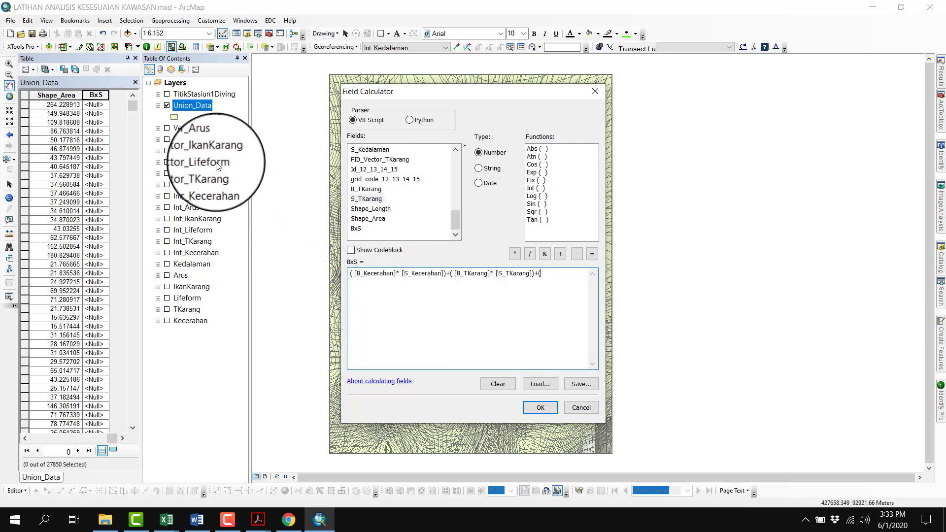
# Add the lifeform product +([B_Lifeform]*[S_Lifeform]) to the BxS expression
pyautogui.scroll(2, 428, 219)
pyautogui.scroll(2, 428, 220)
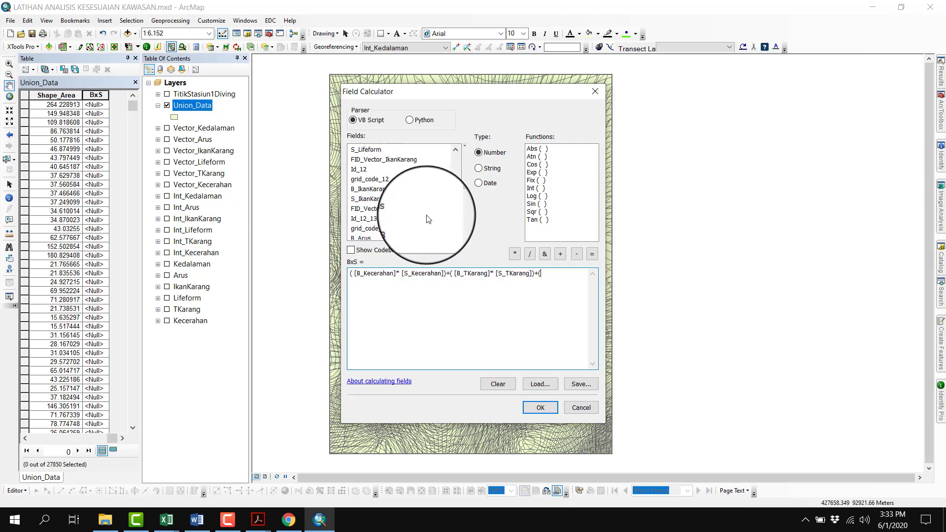
pyautogui.scroll(1, 424, 217)
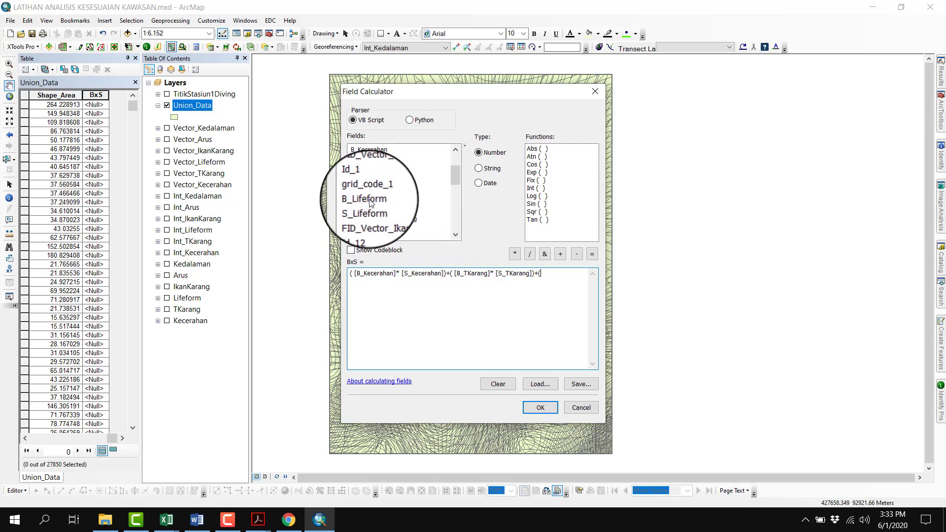
pyautogui.write('*')
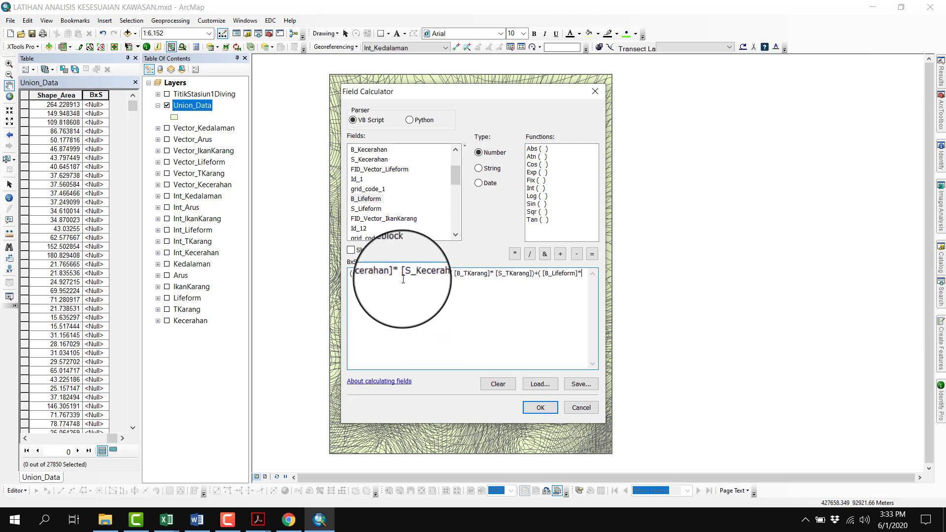
pyautogui.doubleClick(374, 209)
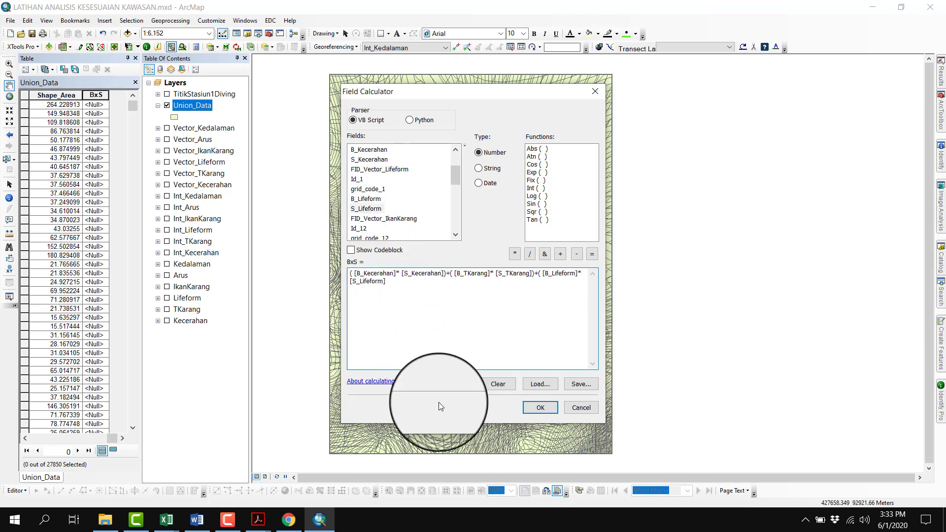
pyautogui.write(')+(')
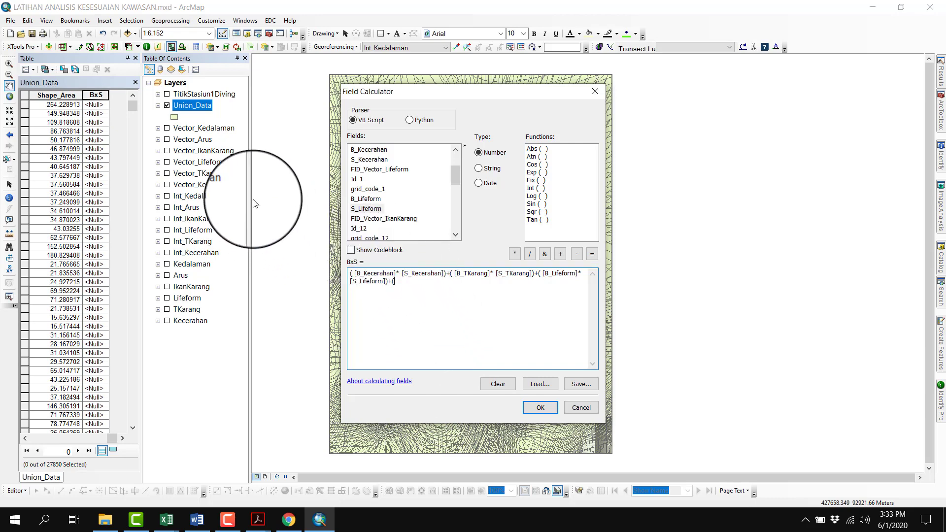
# Extend the BxS expression with the reef fish and current products +([B_IkanKarang]*[S_IkanKarang])+([B_Arus]*[S_Arus])
pyautogui.scroll(1, 409, 187)
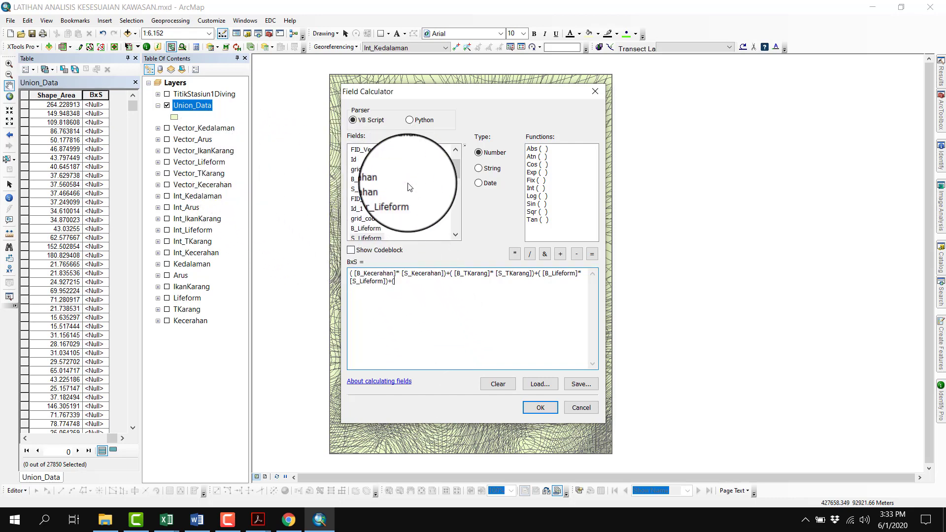
pyautogui.scroll(-3, 408, 187)
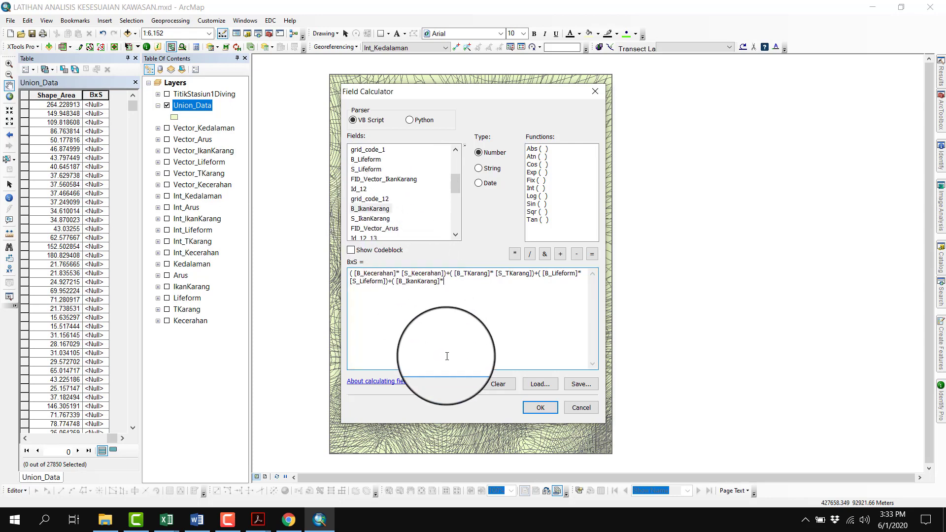
pyautogui.doubleClick(372, 218)
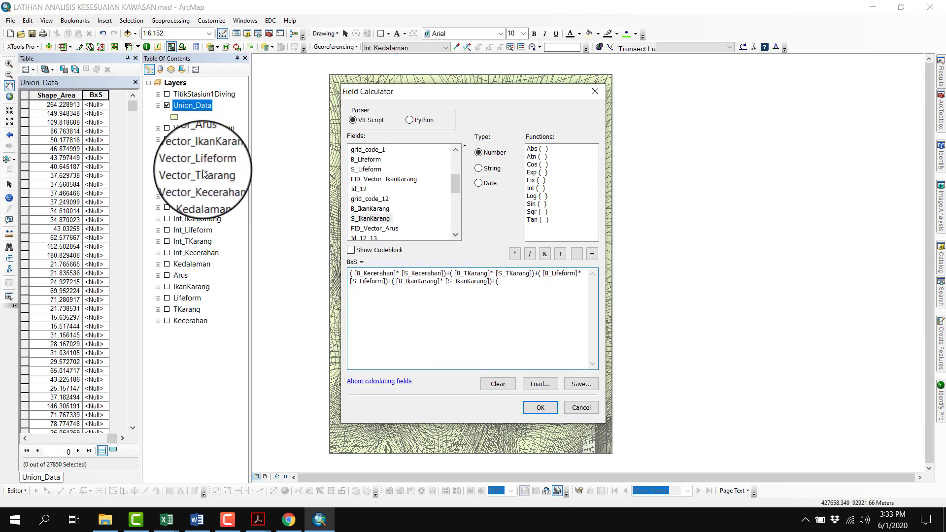
pyautogui.scroll(-2, 405, 202)
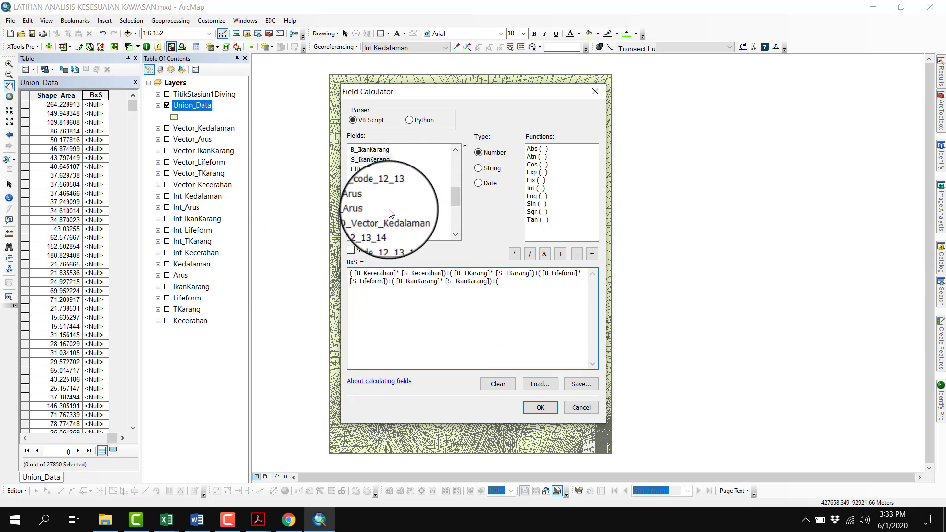
pyautogui.doubleClick(363, 199)
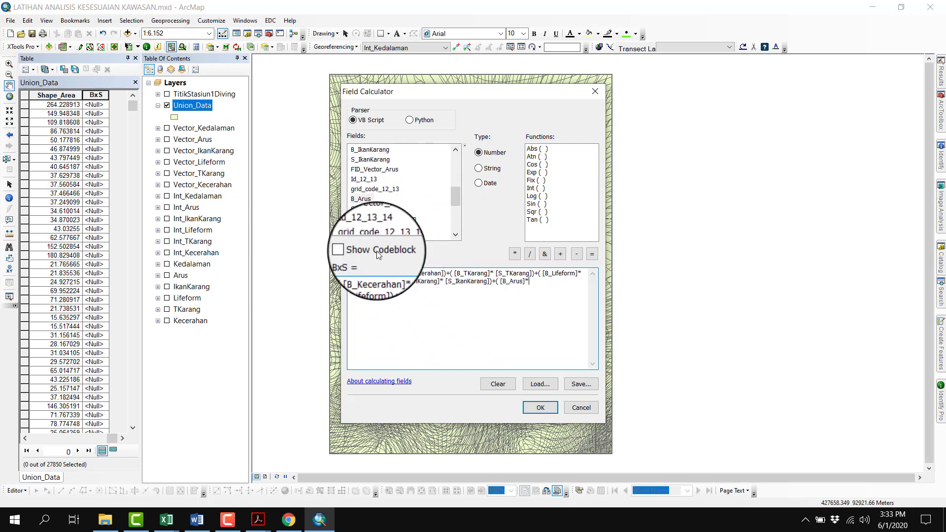
pyautogui.doubleClick(362, 209)
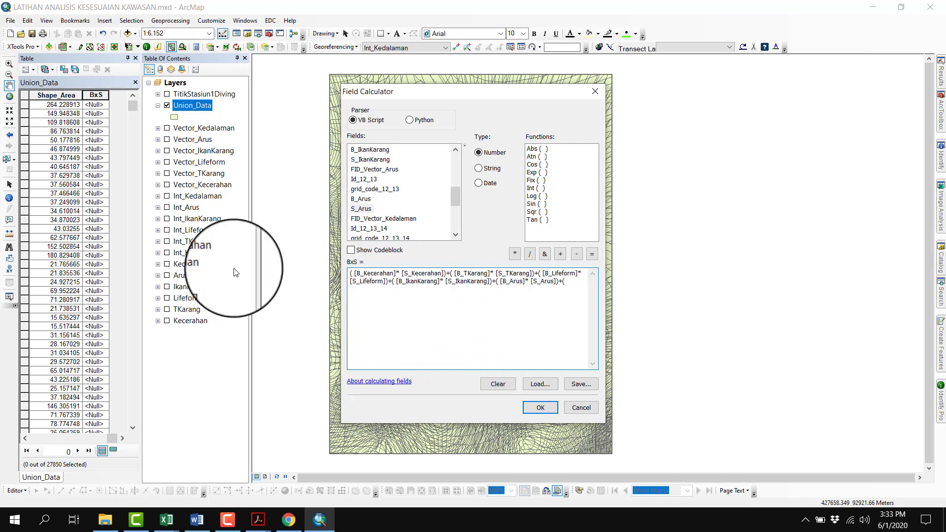
# Complete the BxS expression with +([B_Kedalaman]*[S_Kedalaman]), calculate the field and review its values down the table
pyautogui.scroll(-2, 414, 197)
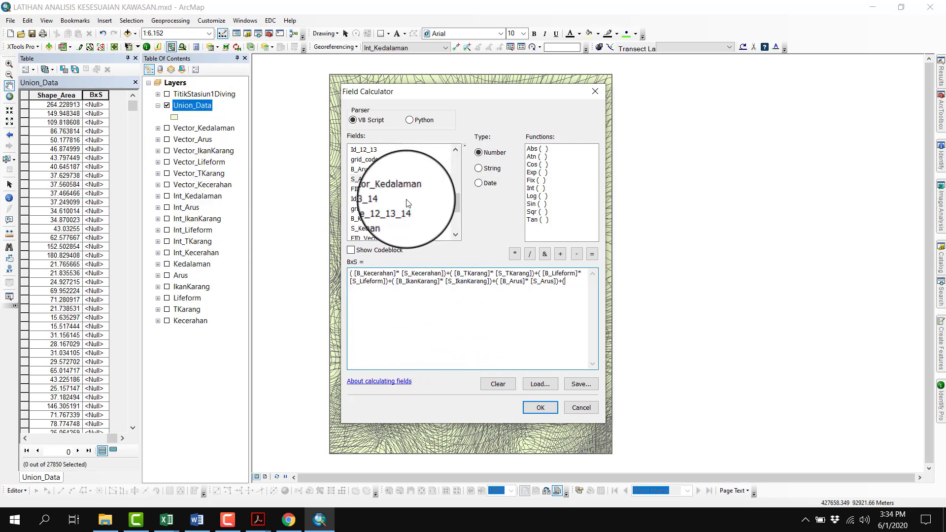
pyautogui.doubleClick(373, 189)
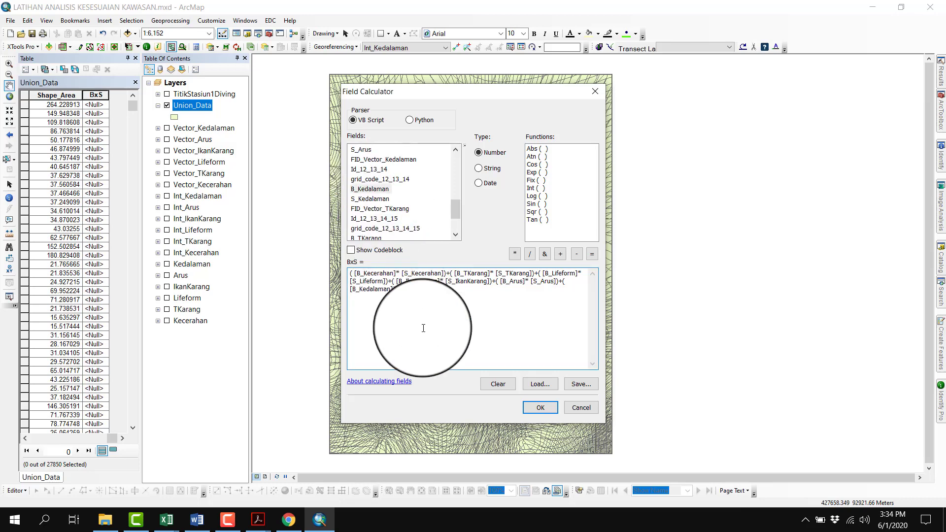
pyautogui.write('*')
pyautogui.doubleClick(370, 199)
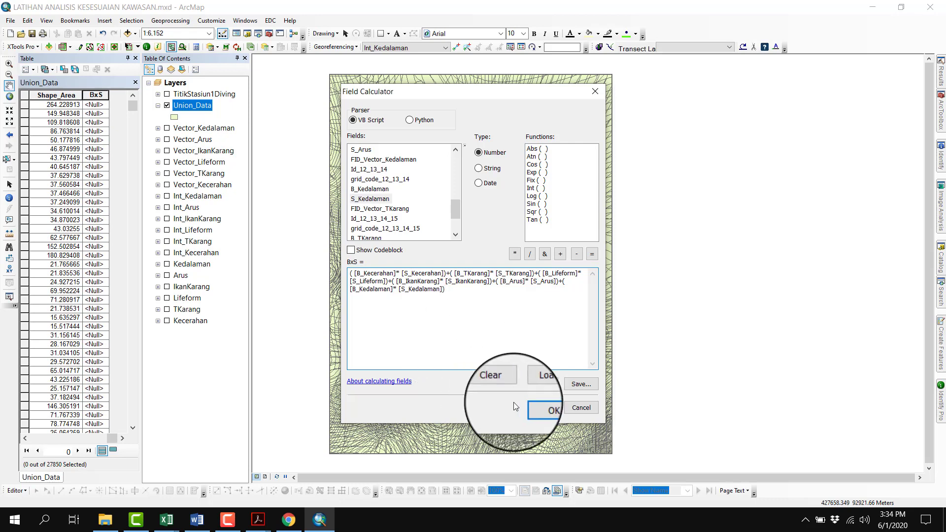
pyautogui.click(542, 409)
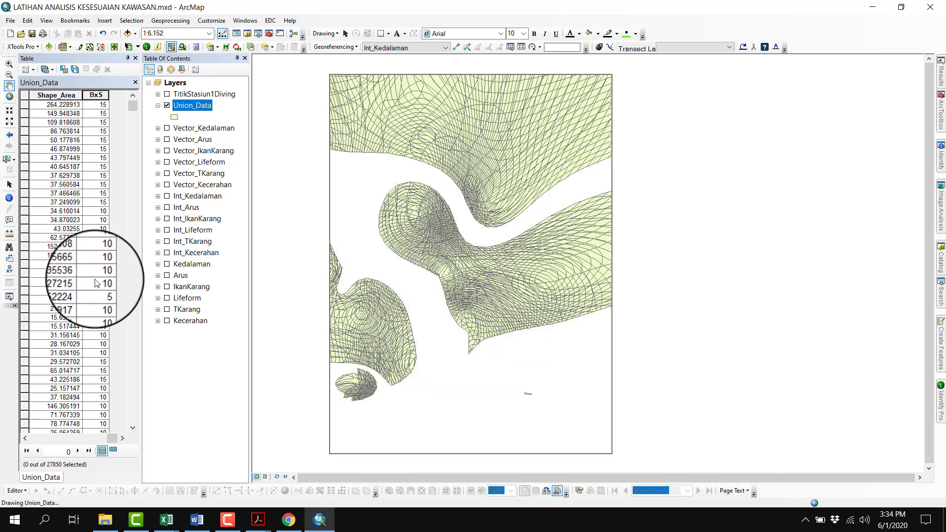
pyautogui.scroll(-20, 96, 280)
pyautogui.scroll(-20, 95, 280)
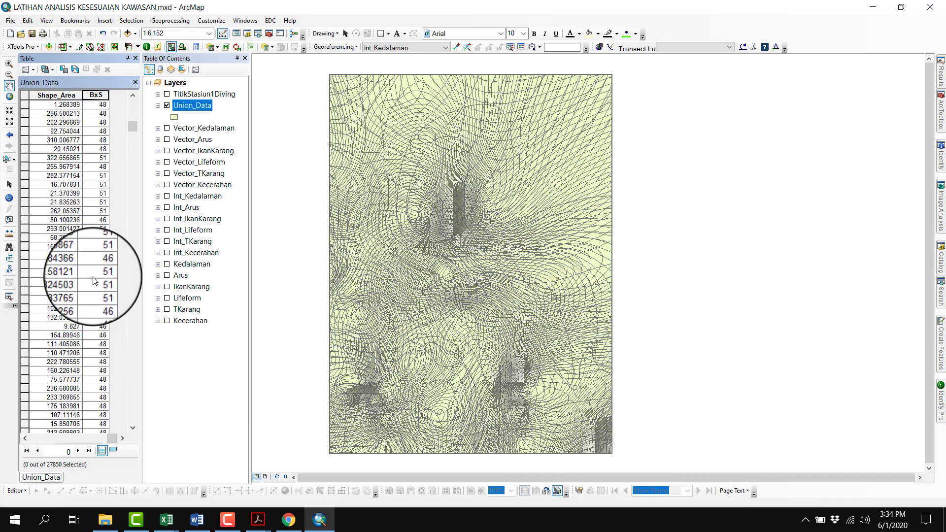
pyautogui.scroll(-15, 94, 280)
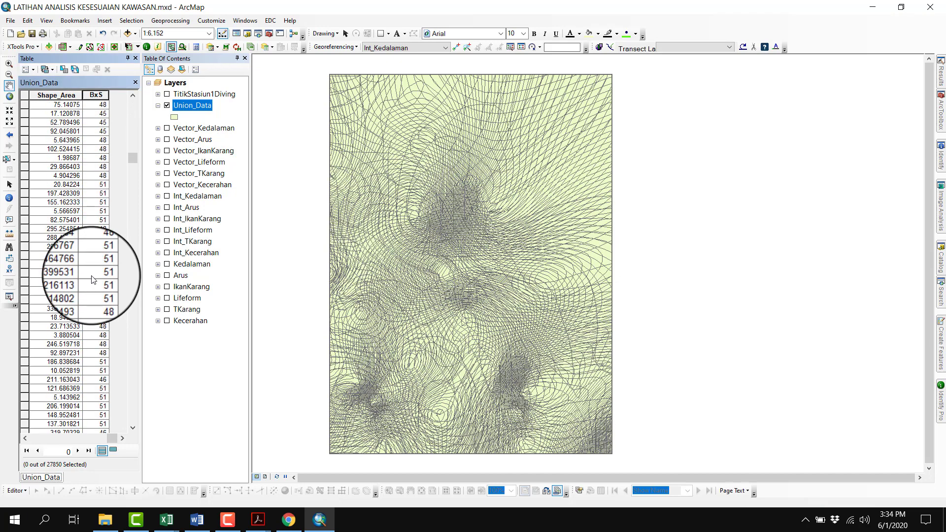
pyautogui.moveTo(130, 172); pyautogui.dragTo(132, 97)
# Add a field named Nmaks of type Float to the Union_Data attribute table
pyautogui.click(25, 71)
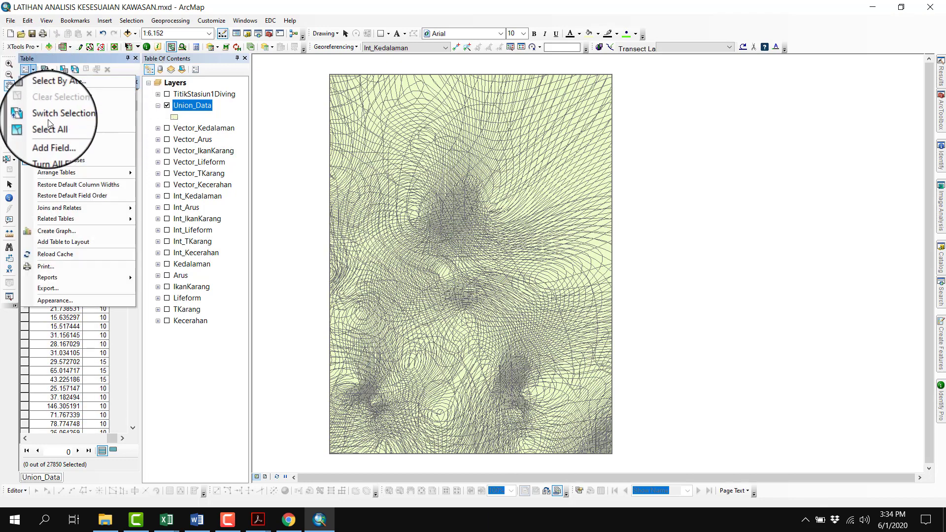
pyautogui.click(53, 135)
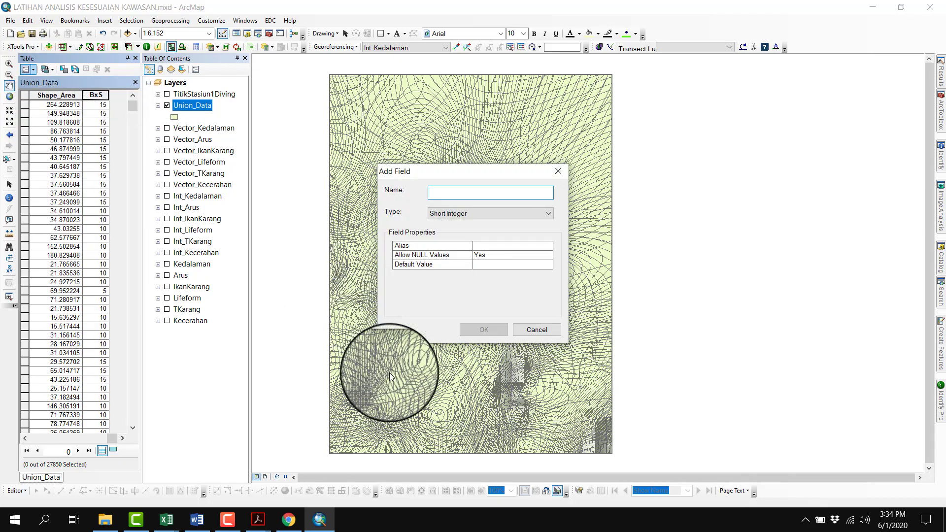
pyautogui.write('Nmaks')
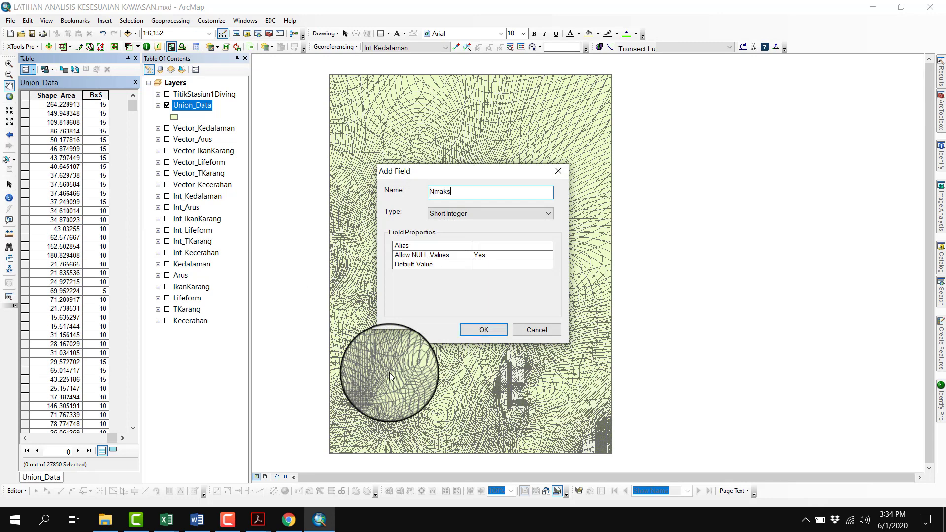
pyautogui.press('Tab')
pyautogui.press('f')
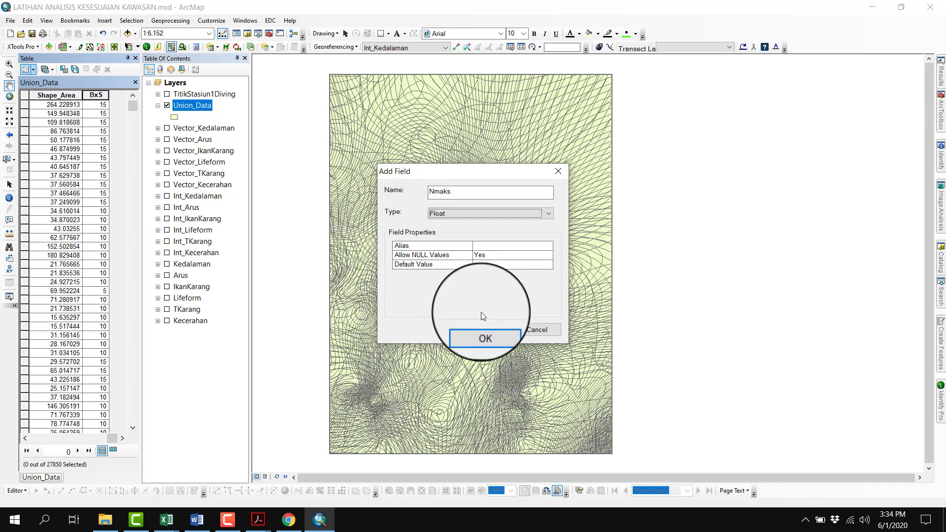
pyautogui.click(485, 338)
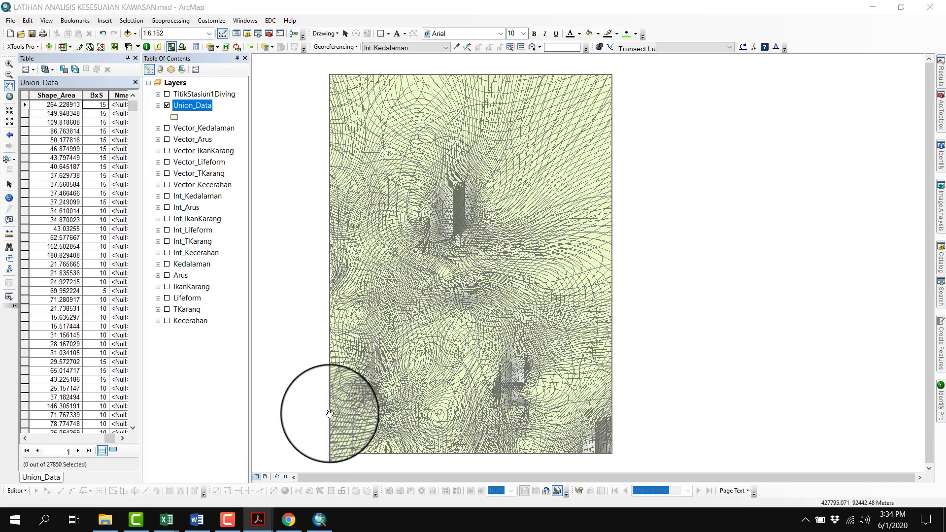
# Check the total maximum score for diving in Tabel Sistem Penilaian Kesesuaian Kawasan.pdf in Adobe Acrobat, returning to ArcMap
pyautogui.moveTo(711, 300)
pyautogui.mouseDown()
pyautogui.moveTo(687, 303)
pyautogui.moveTo(697, 308)
pyautogui.mouseUp()
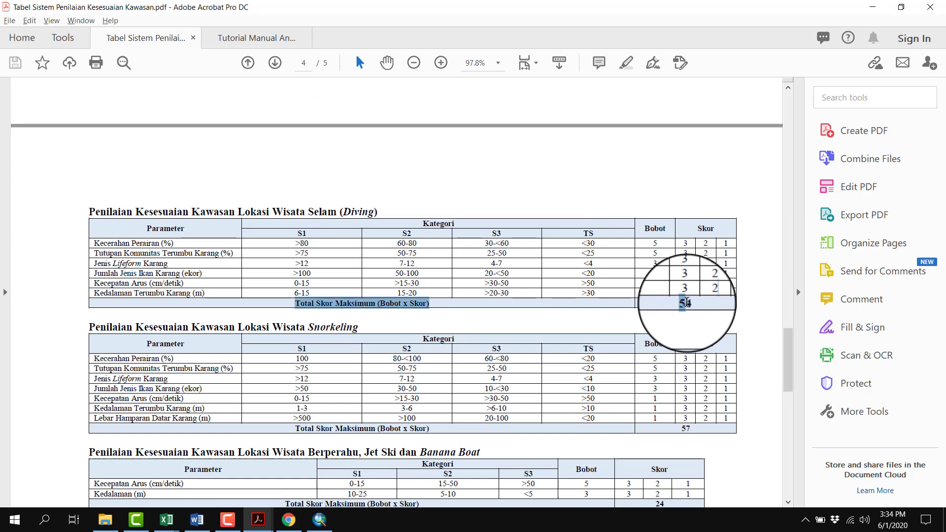
pyautogui.click(697, 306)
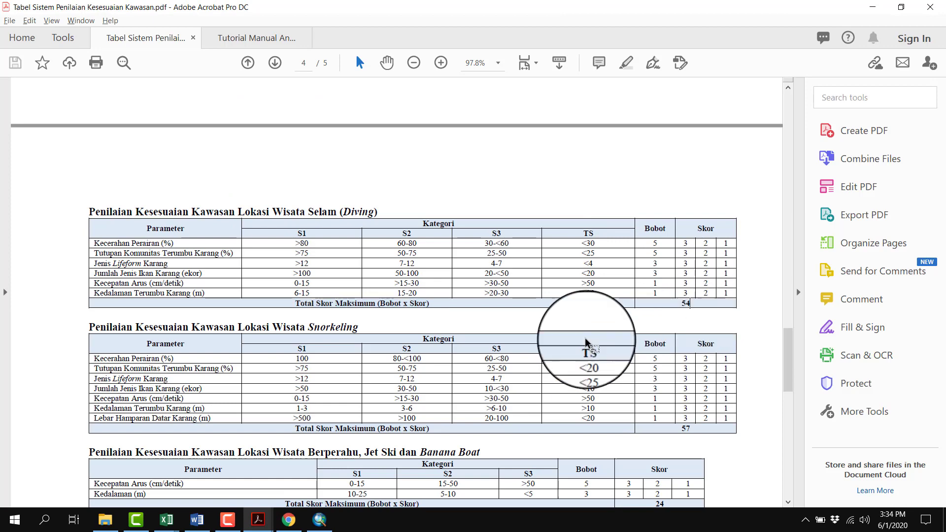
pyautogui.click(334, 522)
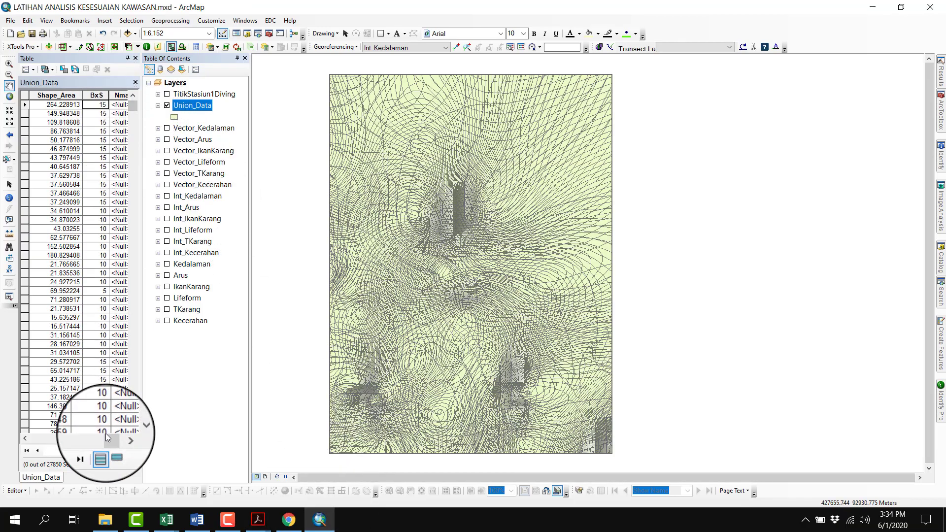
# Fill the Nmaks field with the constant 54 using the Field Calculator, replacing the leftover expression
pyautogui.moveTo(106, 434); pyautogui.dragTo(115, 437)
pyautogui.rightClick(75, 96)
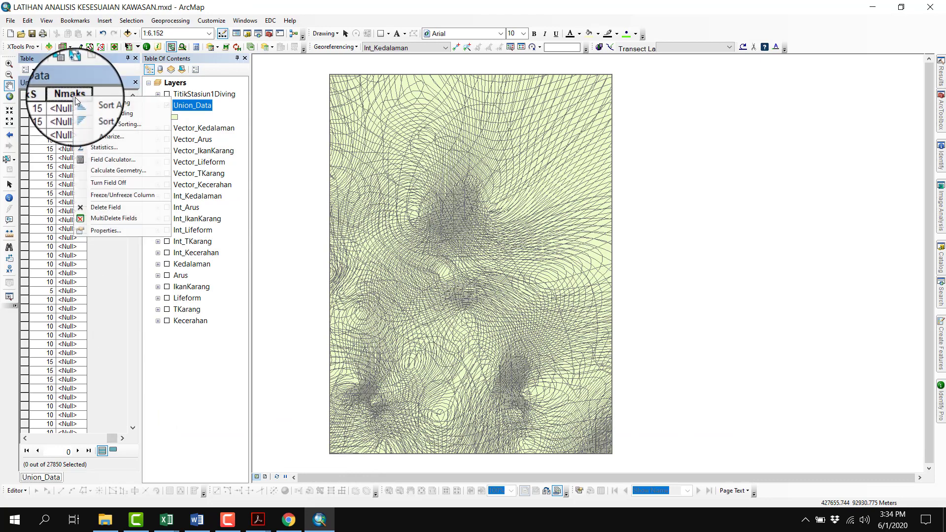
pyautogui.click(101, 159)
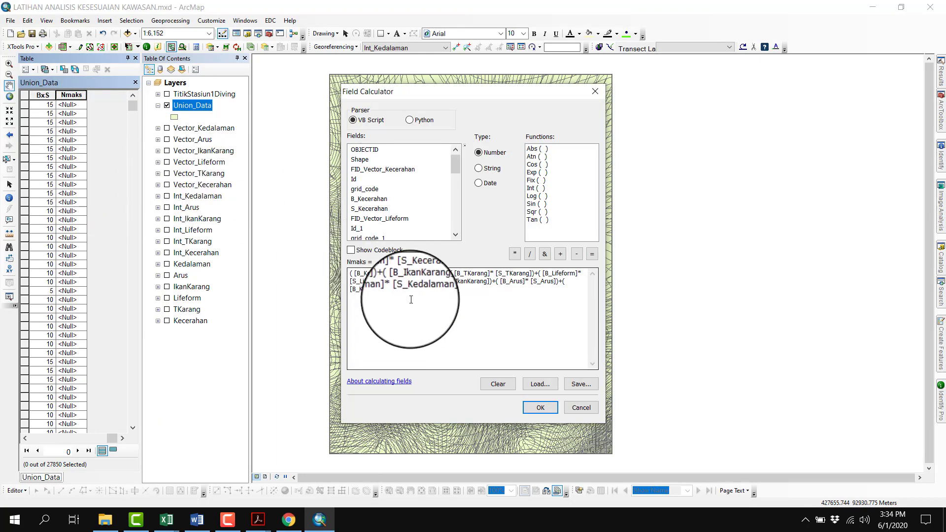
pyautogui.click(498, 384)
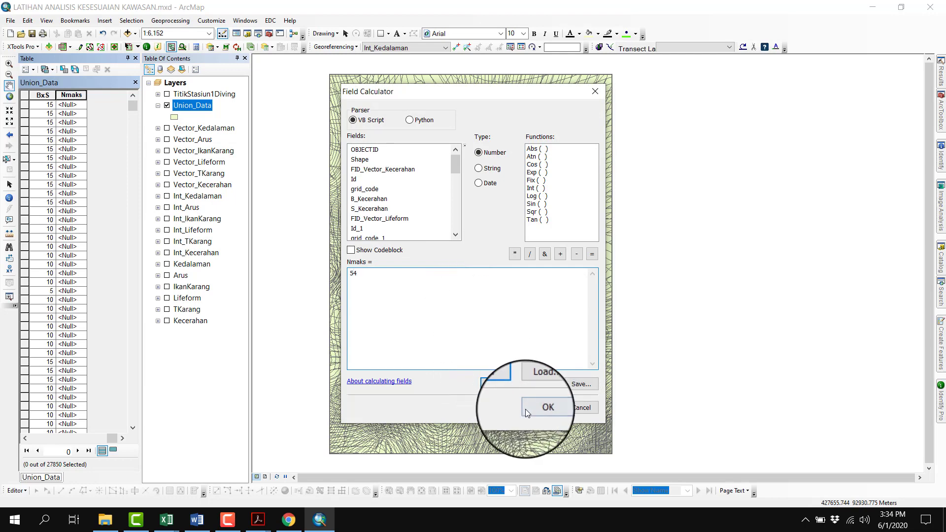
pyautogui.click(527, 408)
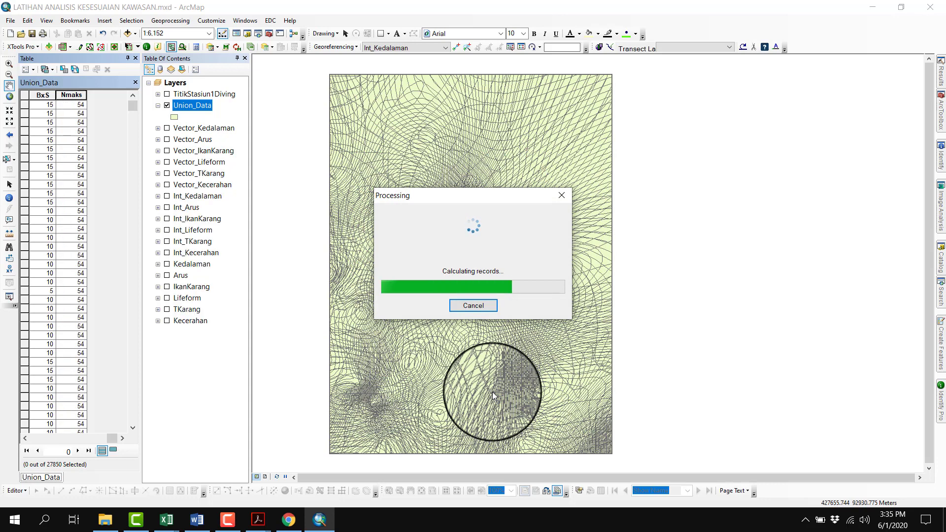
# Add a field named Persentase of type Float to the Union_Data attribute table
pyautogui.click(28, 70)
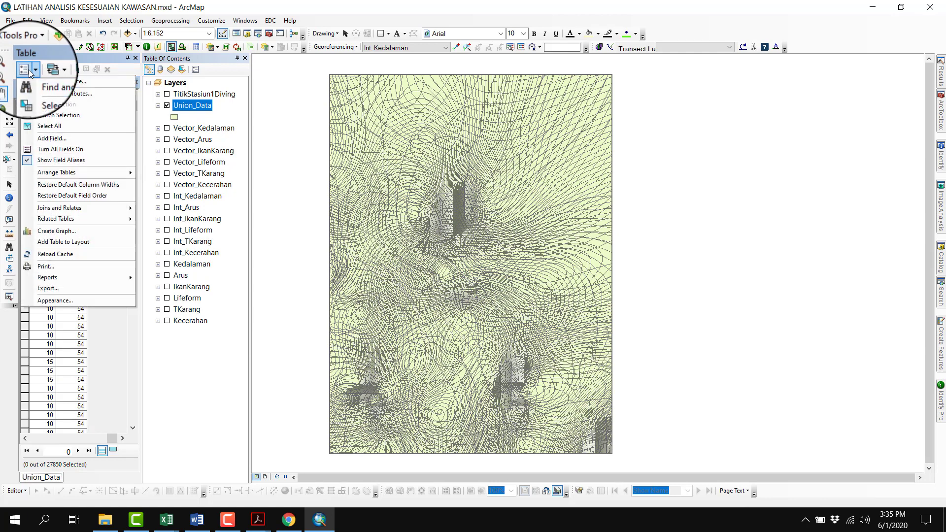
pyautogui.click(62, 135)
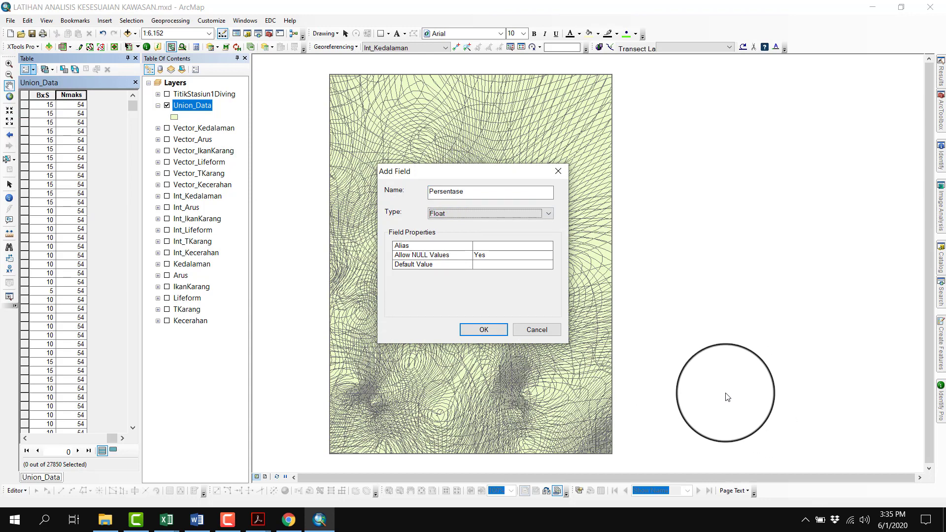
pyautogui.click(499, 333)
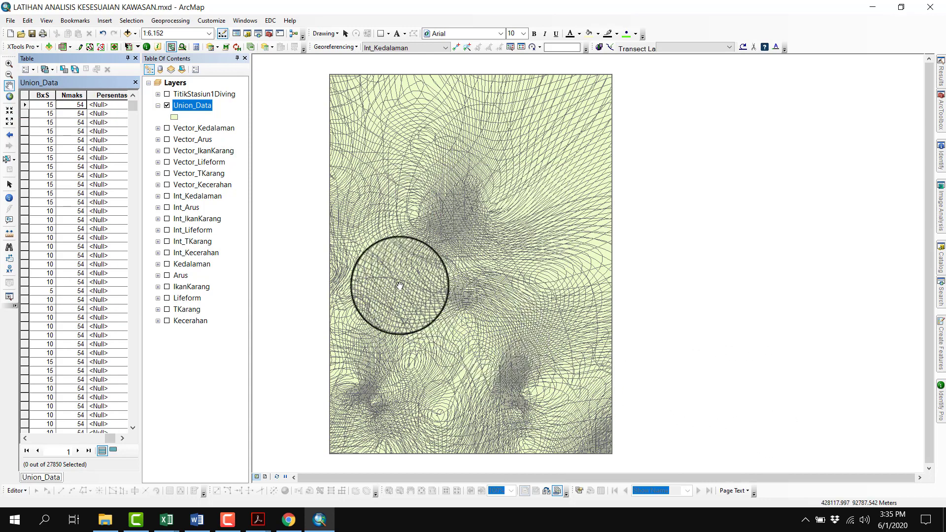
# Calculate the Persentase field as ([BxS]/[Nmaks])*100 and review its values down the table
pyautogui.rightClick(118, 95)
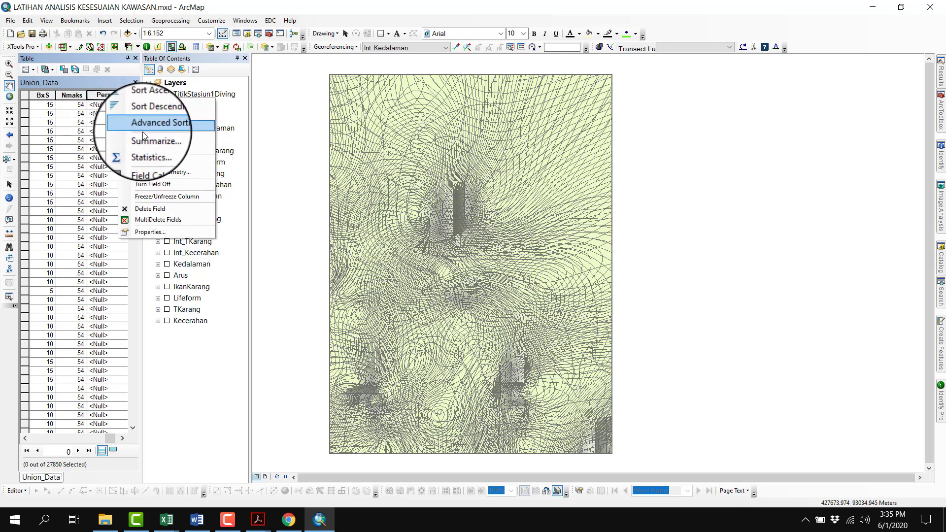
pyautogui.click(122, 438)
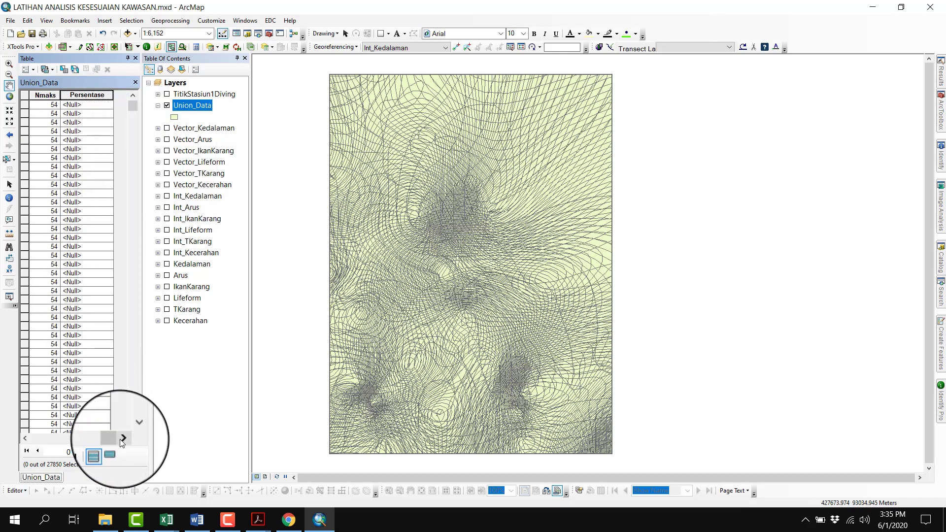
pyautogui.rightClick(93, 96)
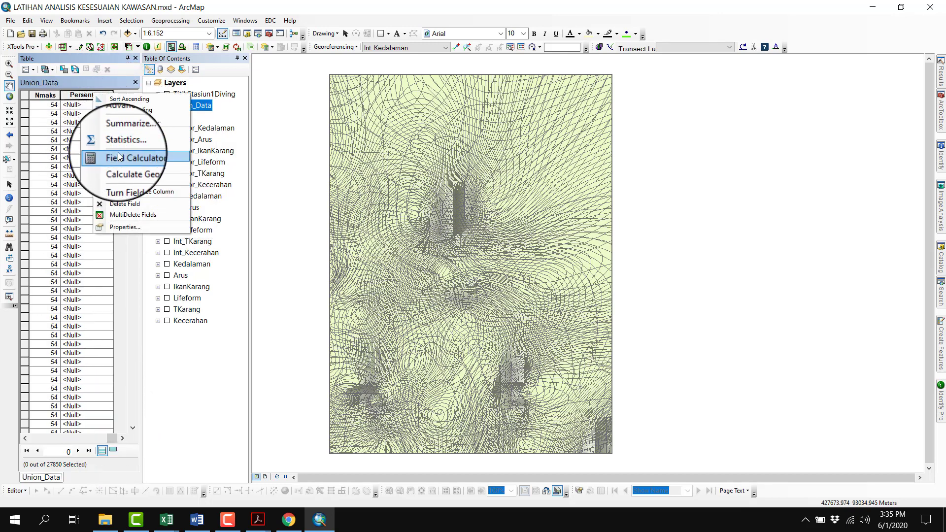
pyautogui.click(120, 157)
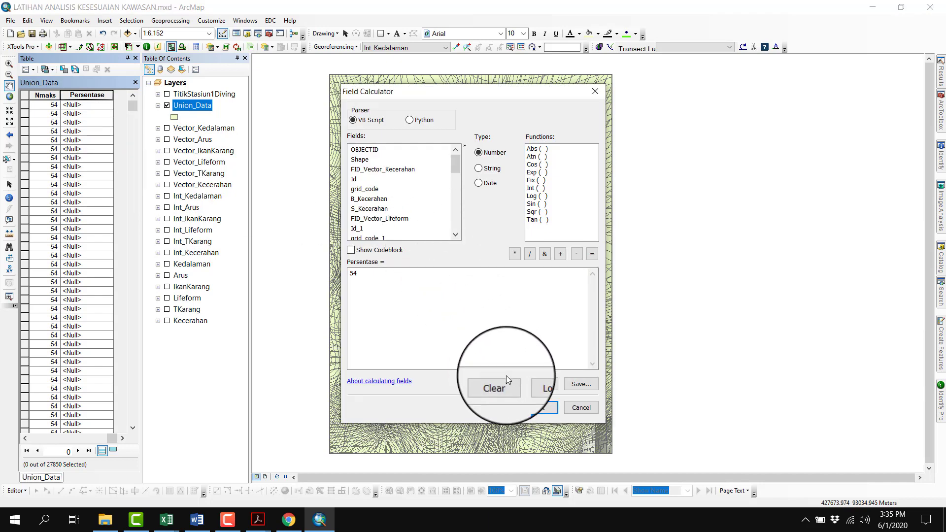
pyautogui.click(506, 380)
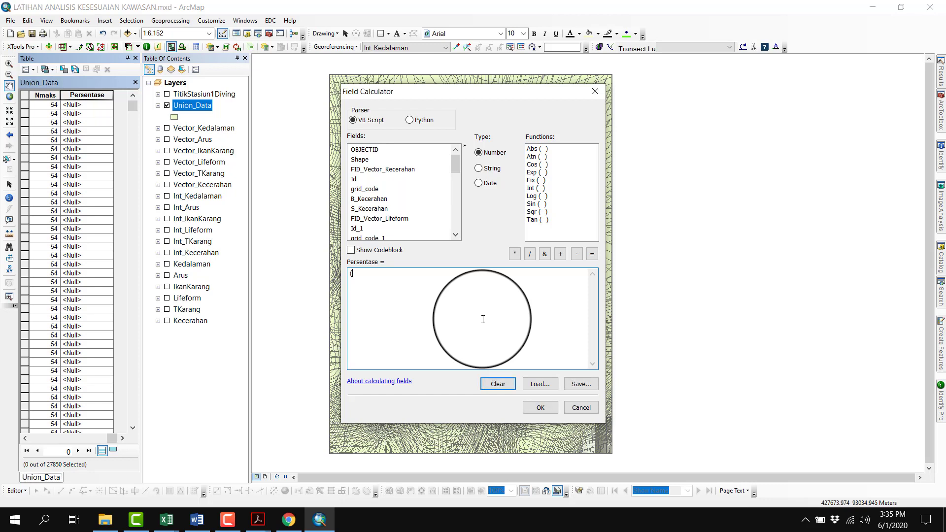
pyautogui.scroll(-10, 394, 186)
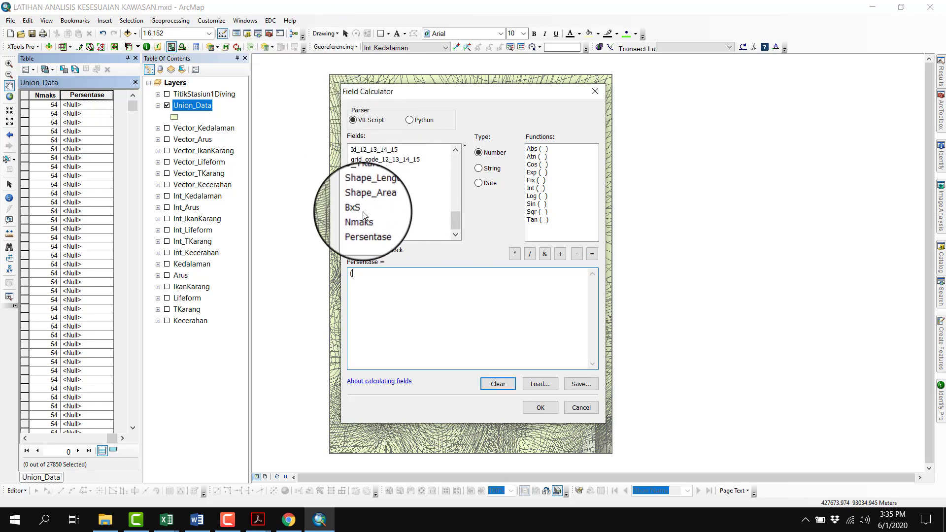
pyautogui.doubleClick(357, 209)
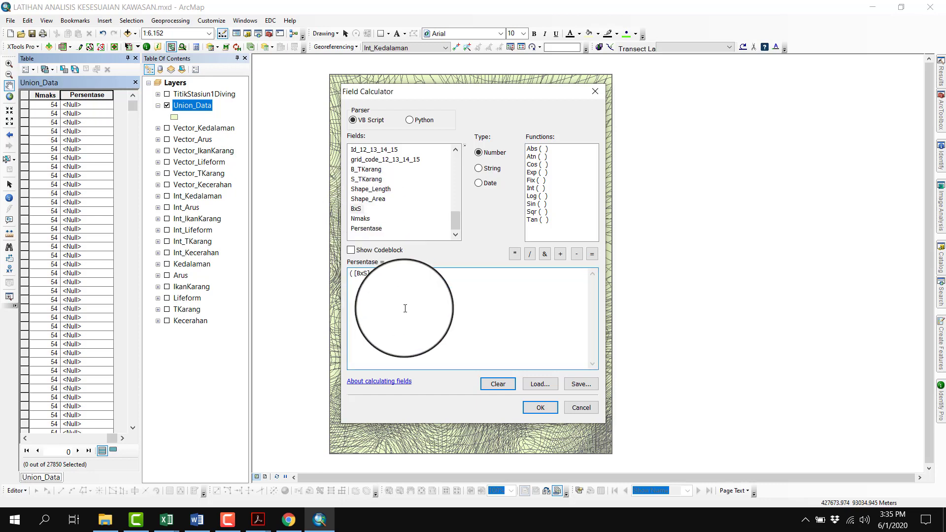
pyautogui.doubleClick(361, 218)
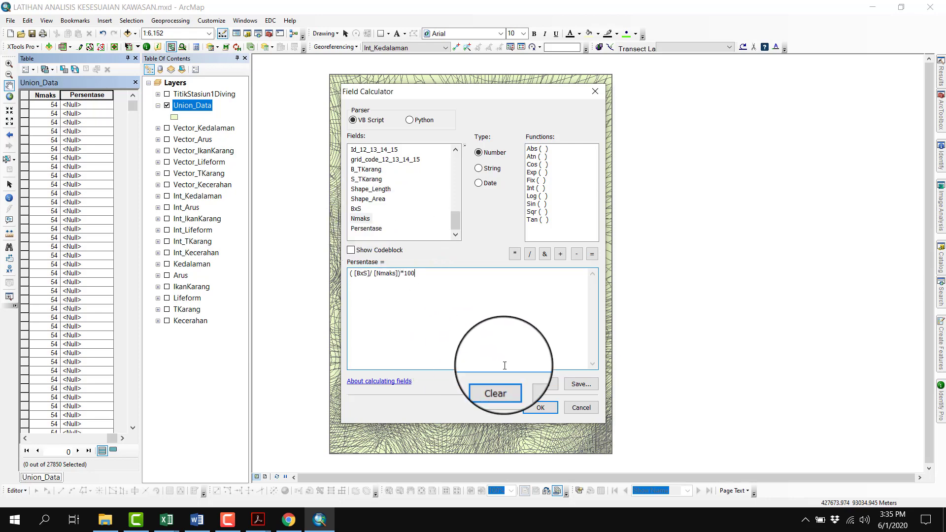
pyautogui.click(538, 408)
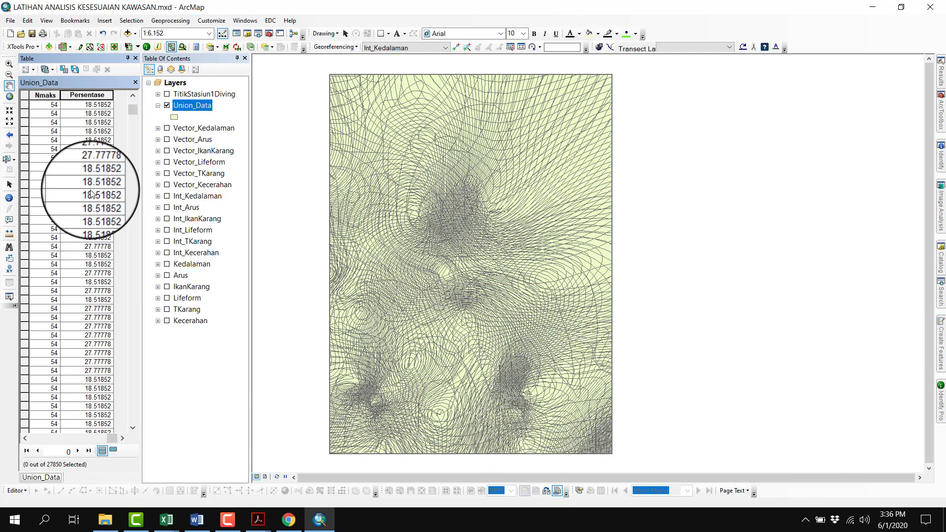
pyautogui.scroll(-12, 90, 192)
pyautogui.scroll(20, 91, 191)
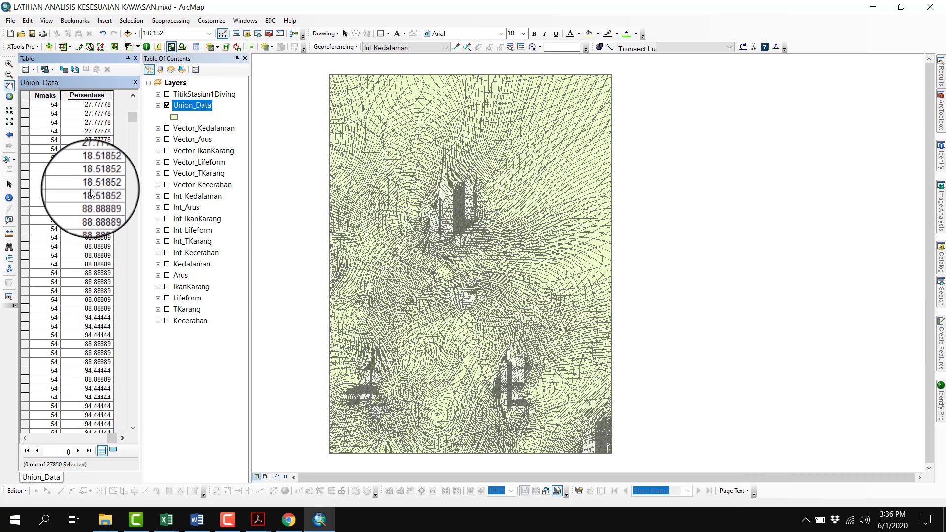
# Check the station categories in the Kategori row of Analis Kesesuaian Kawasan.xlsx in Excel, returning to ArcMap
pyautogui.moveTo(162, 517)
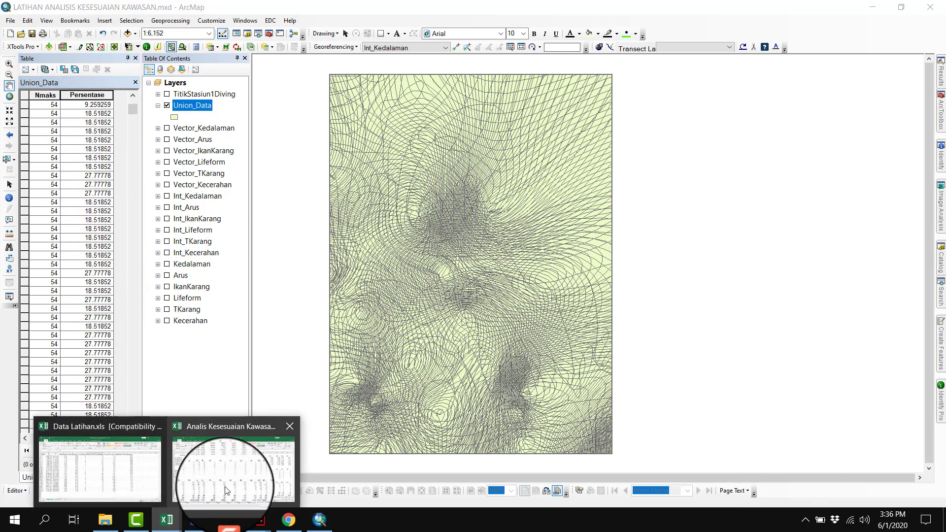
pyautogui.click(232, 468)
pyautogui.click(263, 468)
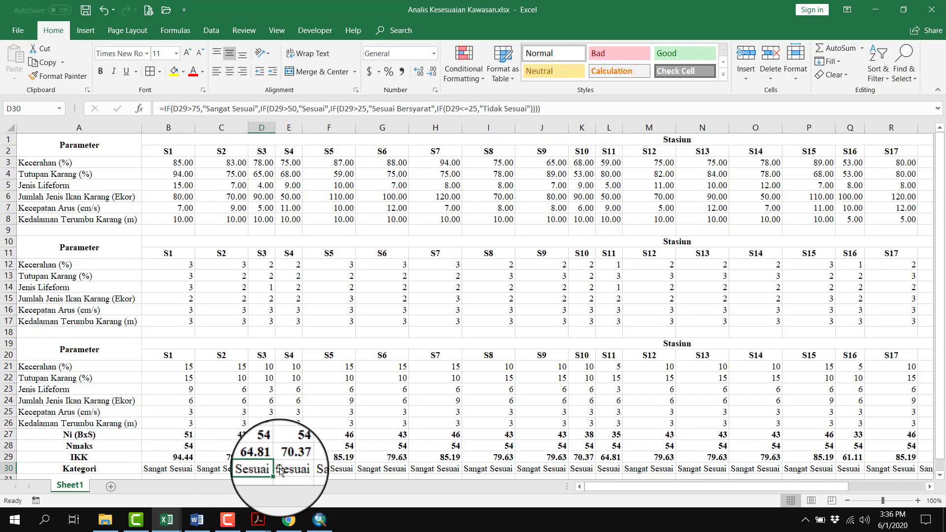
pyautogui.click(401, 468)
pyautogui.click(610, 468)
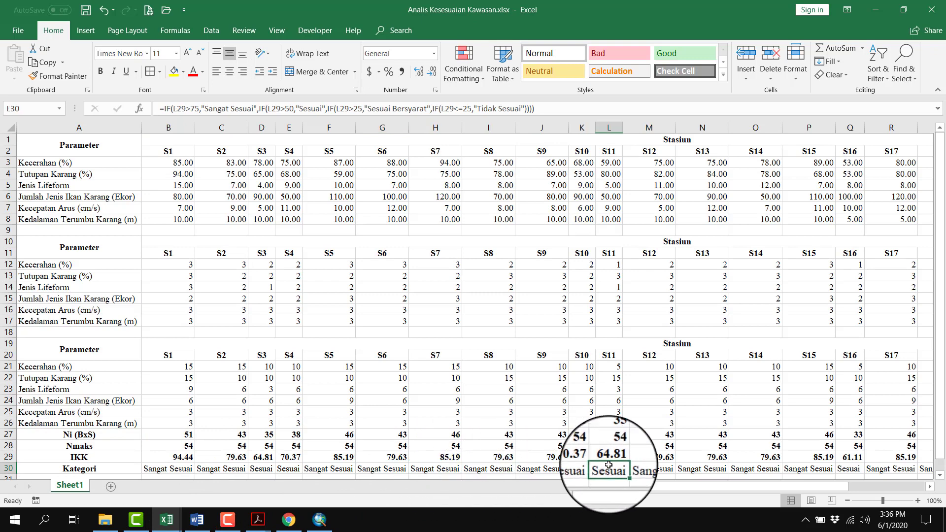
pyautogui.click(809, 469)
pyautogui.moveTo(684, 486)
pyautogui.mouseDown()
pyautogui.moveTo(838, 488)
pyautogui.moveTo(685, 488)
pyautogui.mouseUp()
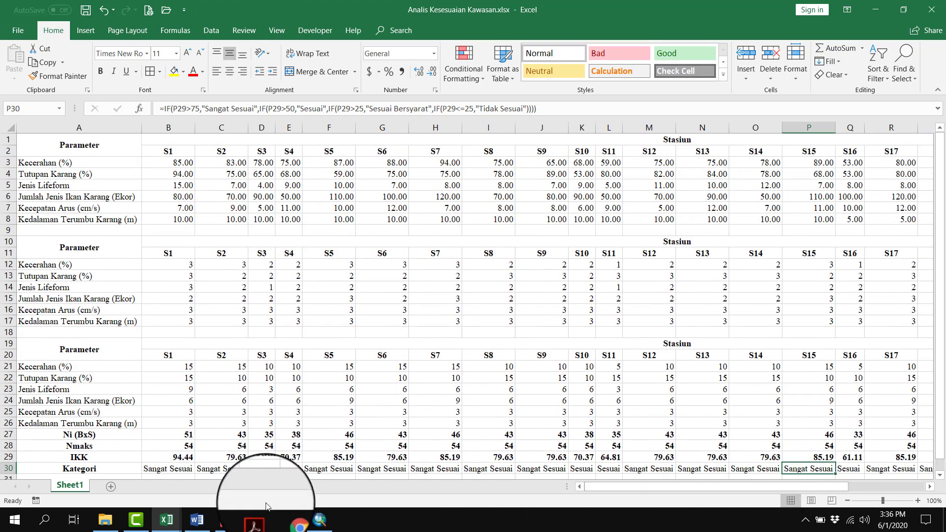
pyautogui.click(319, 520)
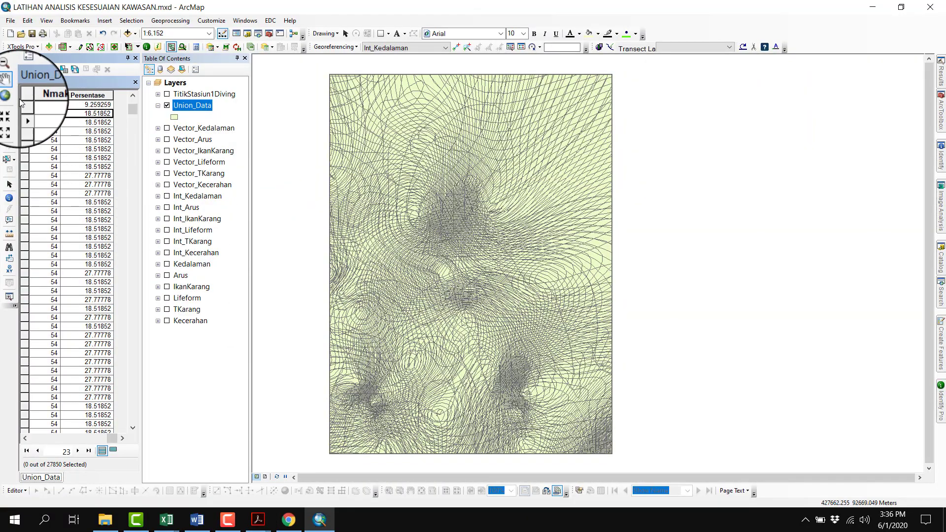
# Display the TitikStasiun1Diving station points over Union_Data while examining individual Persentase values in the table
pyautogui.click(98, 131)
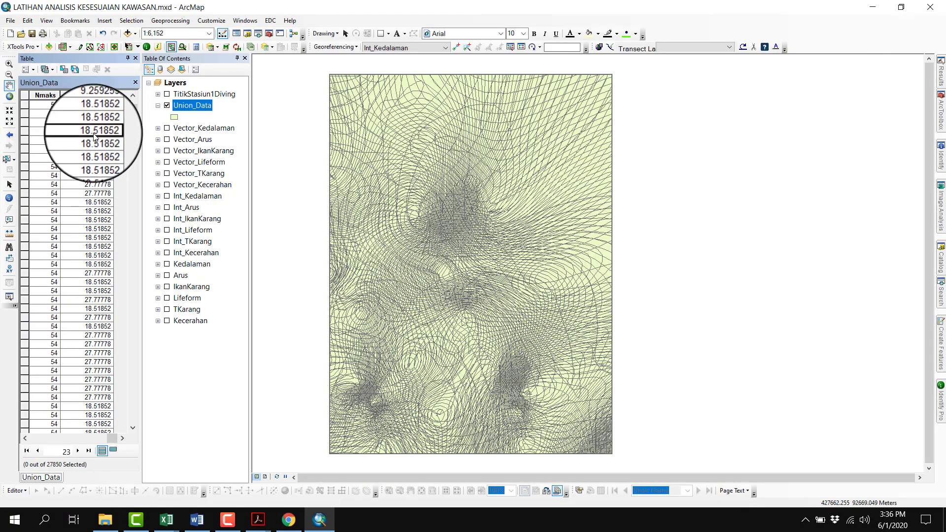
pyautogui.click(97, 211)
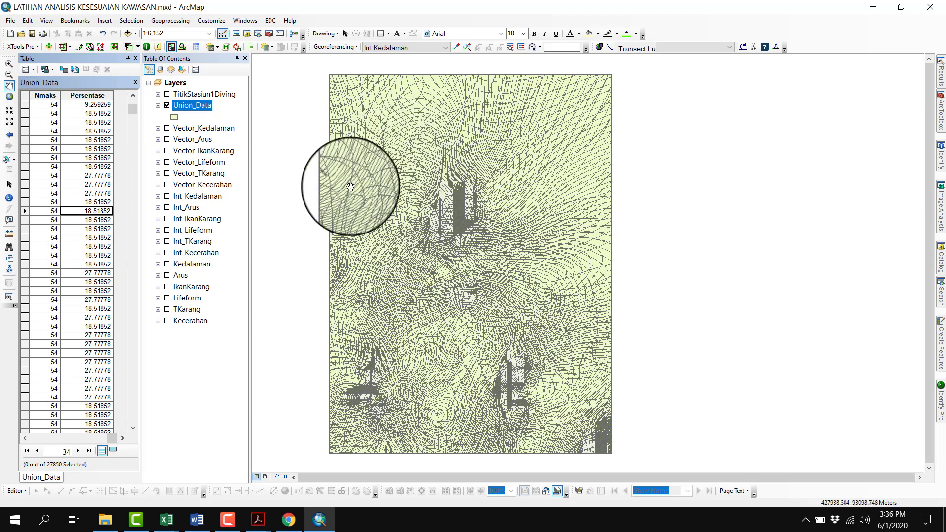
pyautogui.click(167, 93)
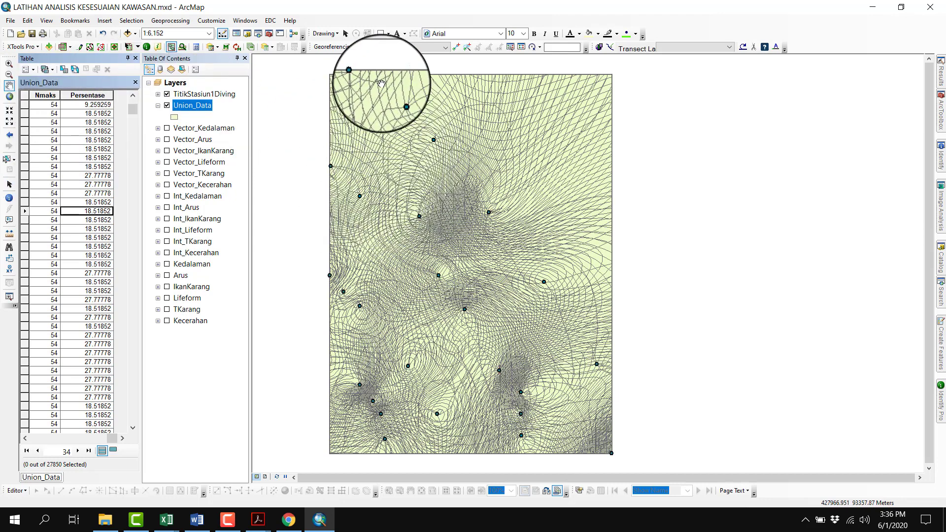
pyautogui.click(80, 105)
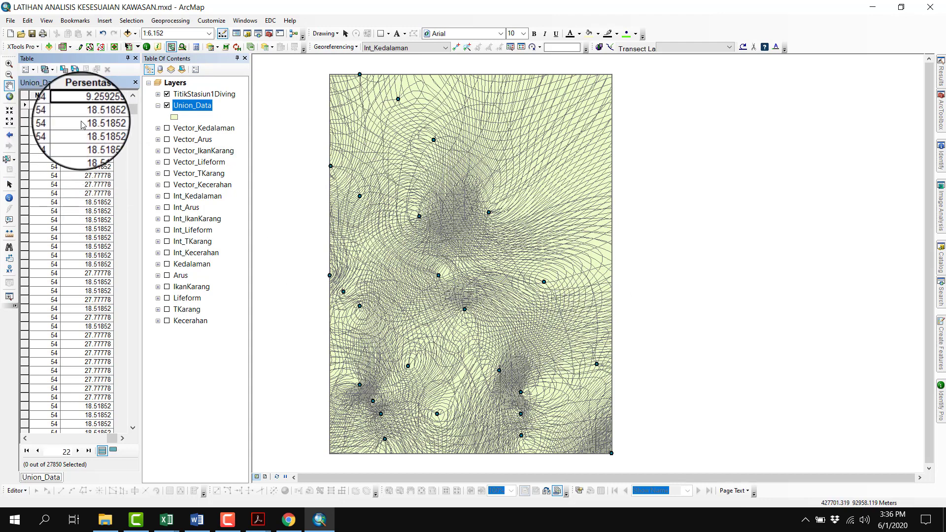
pyautogui.click(82, 149)
pyautogui.click(92, 238)
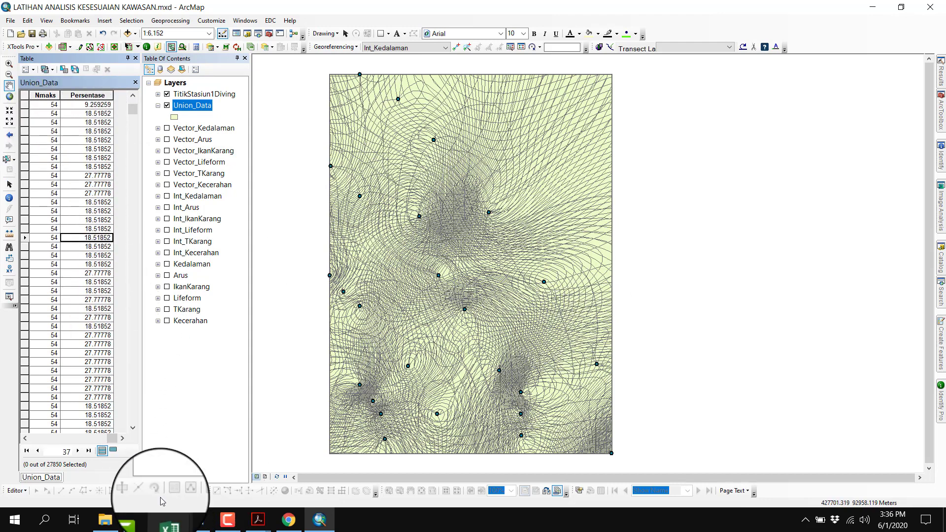
# Compare the IKK and Kategori rows of the Excel workbook with the Persentase values down the Union_Data table in ArcMap
pyautogui.moveTo(165, 518)
pyautogui.click(247, 471)
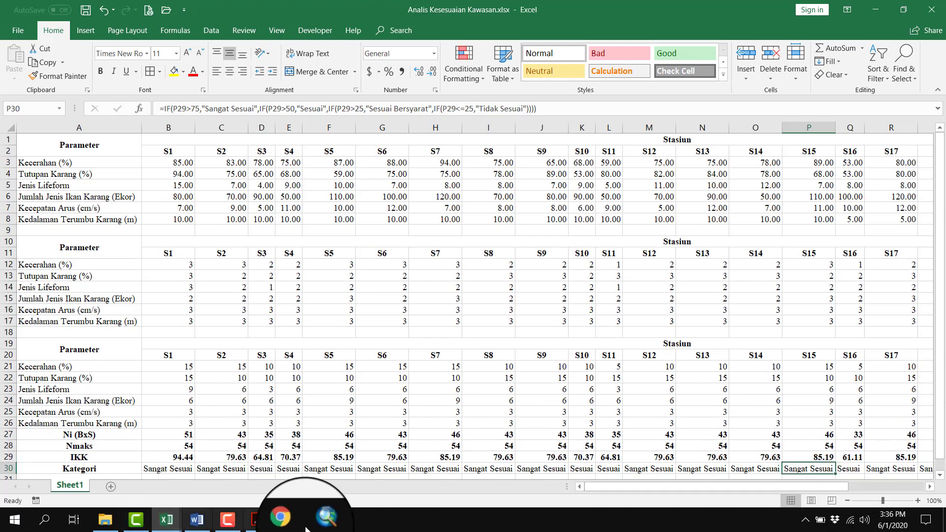
pyautogui.click(326, 527)
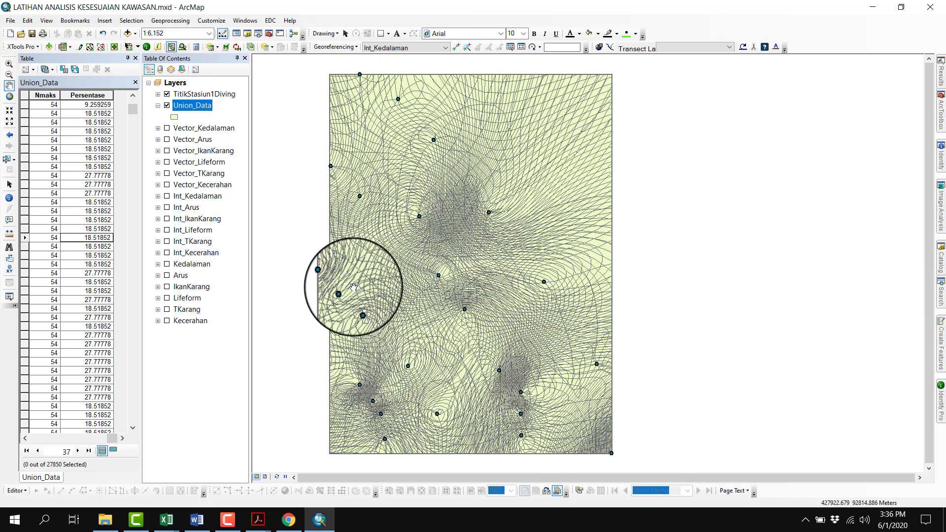
pyautogui.scroll(-5, 96, 162)
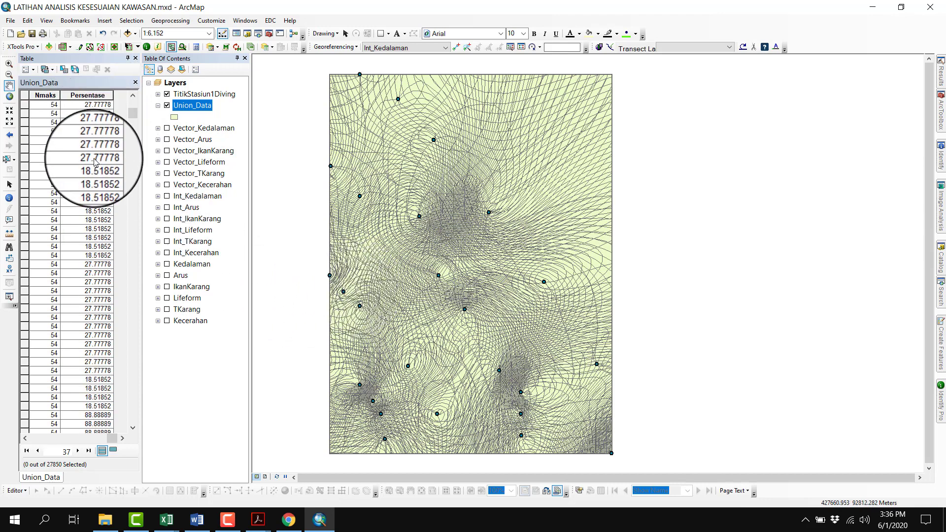
pyautogui.scroll(-4, 95, 162)
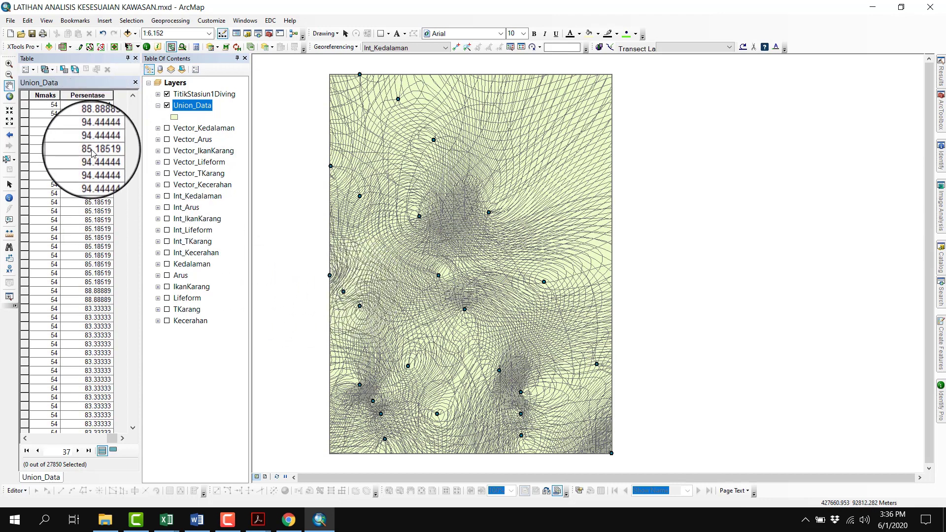
pyautogui.scroll(-3, 92, 153)
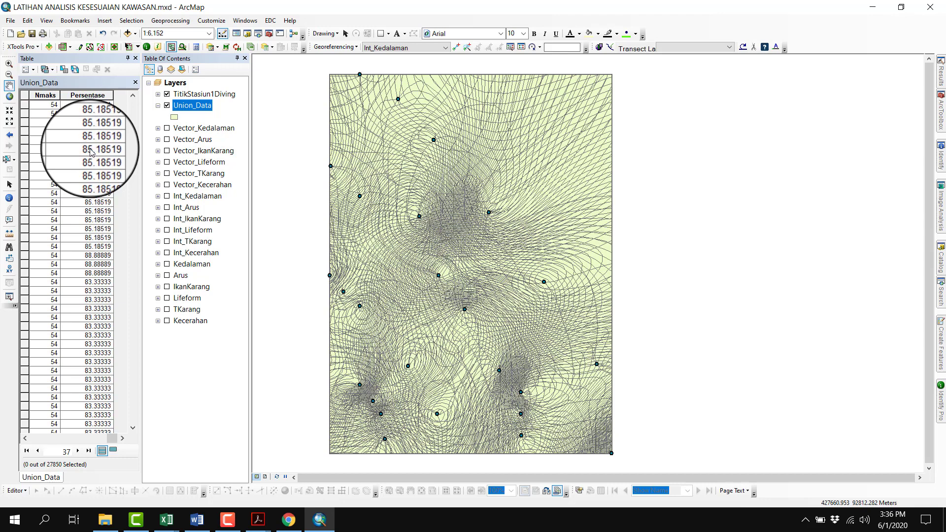
pyautogui.scroll(-3, 90, 152)
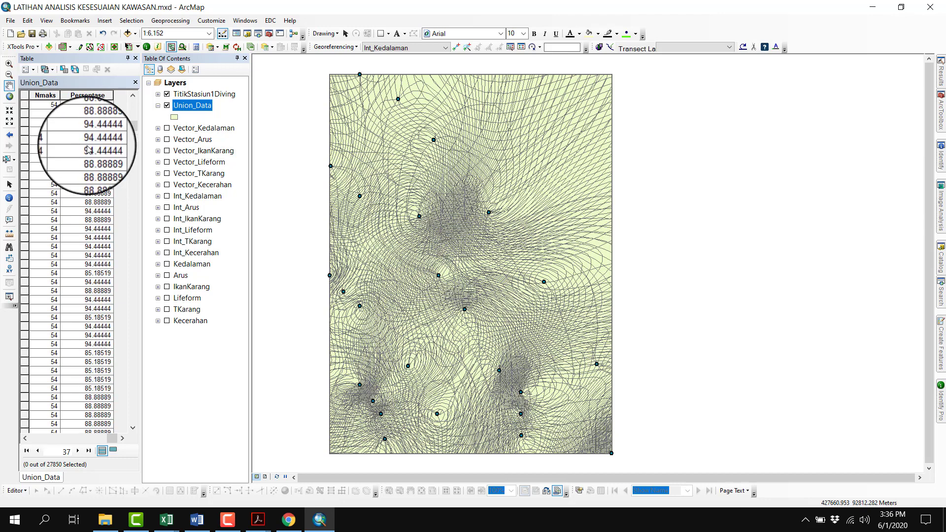
pyautogui.scroll(8, 88, 150)
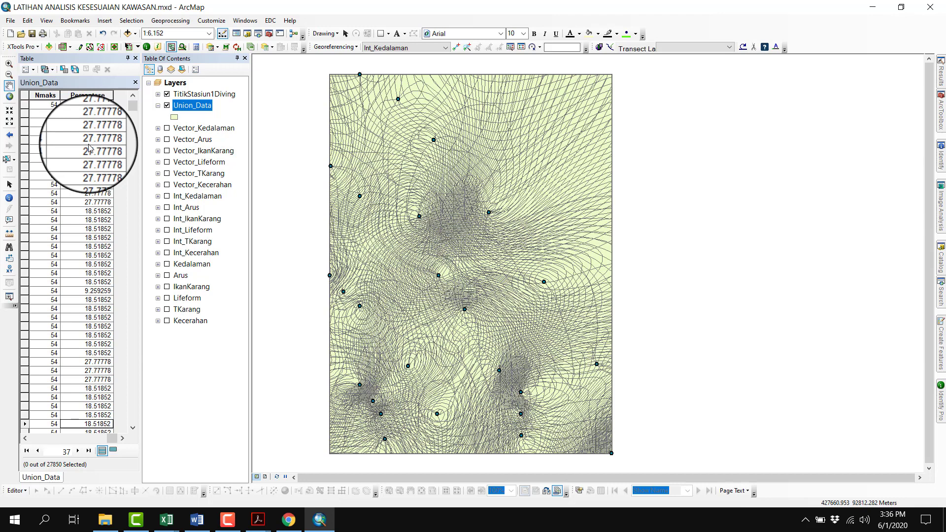
# Add a Text field named Kategori with length 50 to the Union_Data table
pyautogui.click(30, 72)
pyautogui.press('Escape')
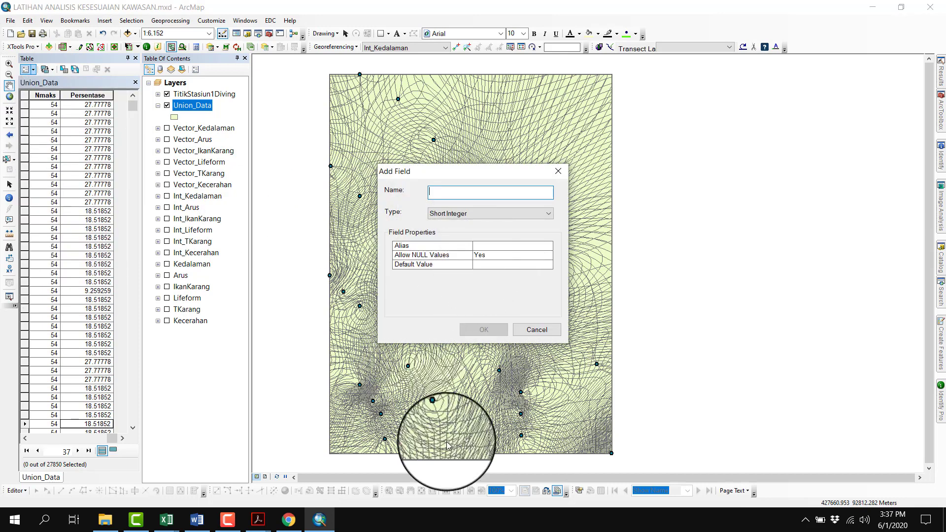
pyautogui.write('Kat')
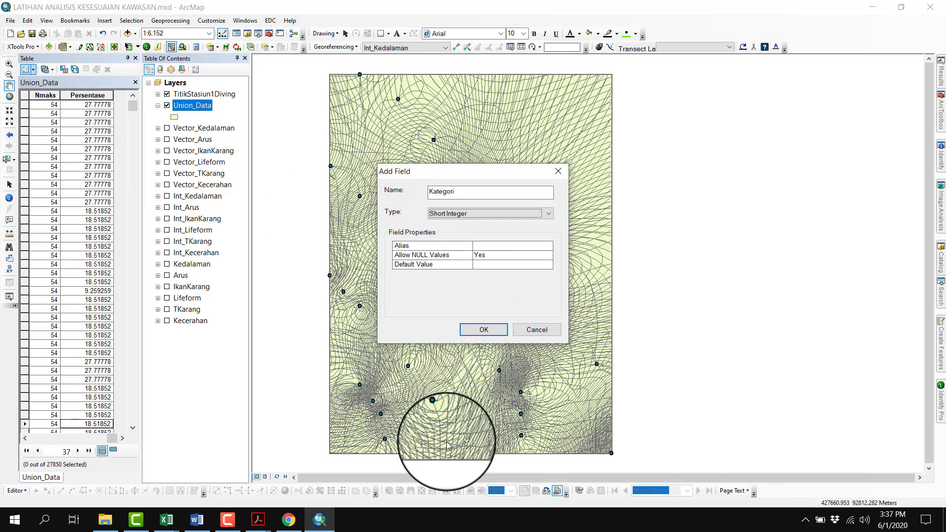
pyautogui.write('egori')
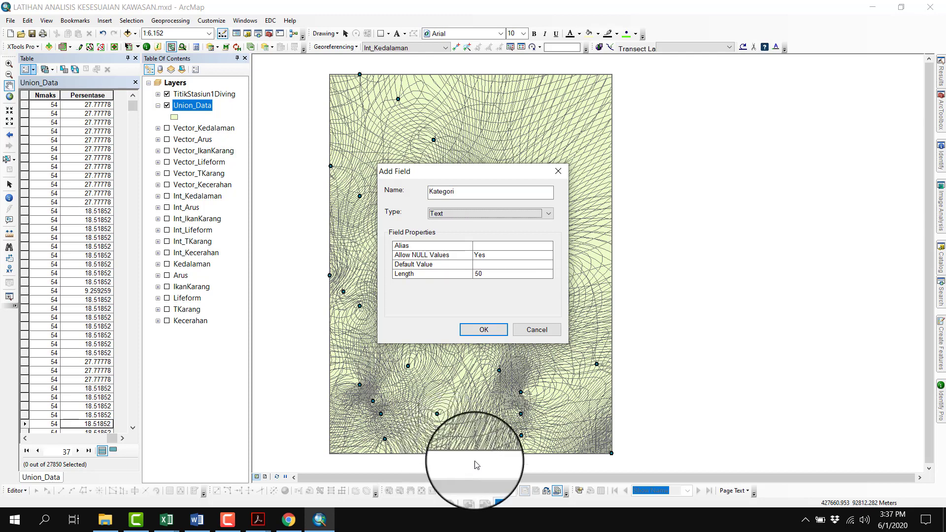
pyautogui.click(484, 330)
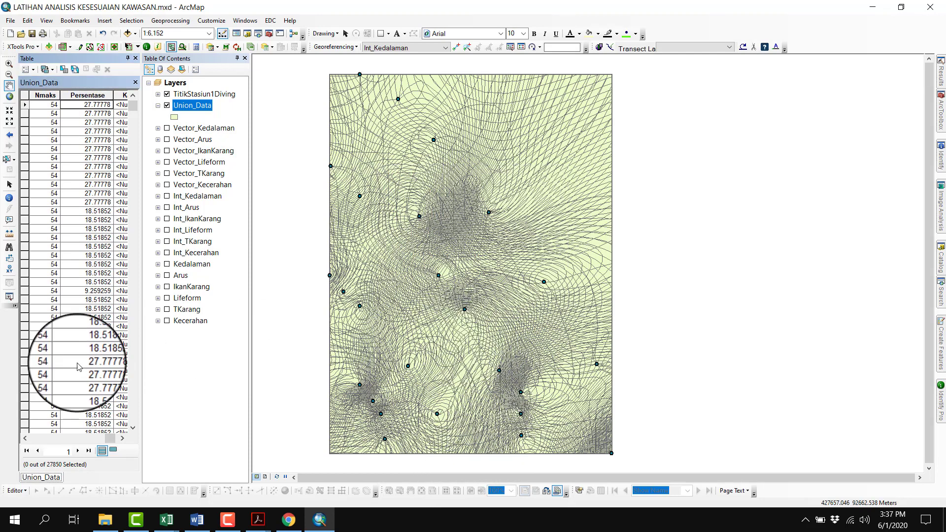
# Sort the Union_Data records by Persentase ascending, and check the Kategori Kesesuaian Kawasan ranges in the Word document, returning to ArcMap
pyautogui.rightClick(98, 98)
pyautogui.click(110, 109)
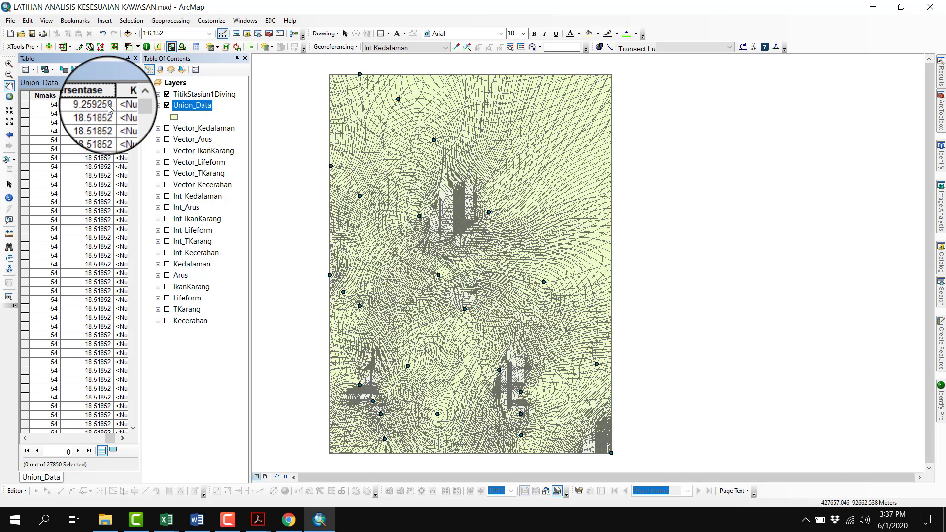
pyautogui.click(197, 519)
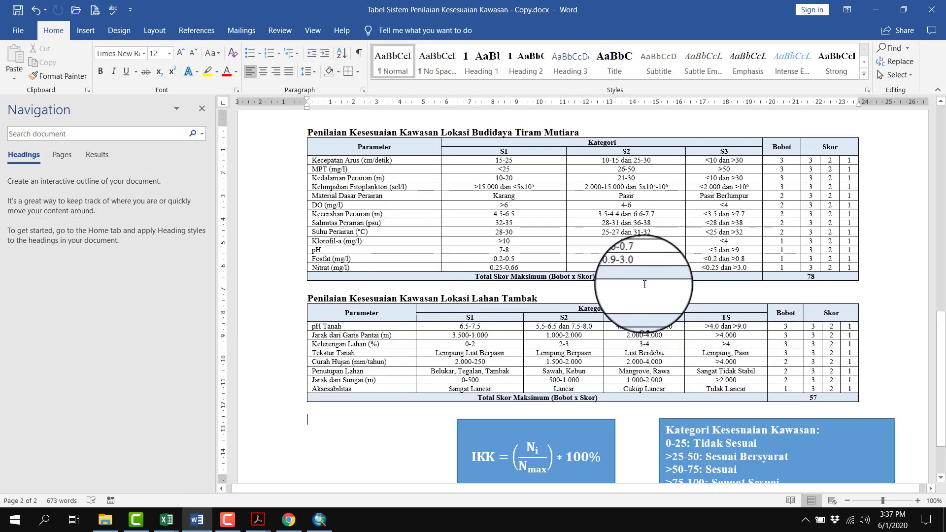
pyautogui.scroll(-3, 690, 306)
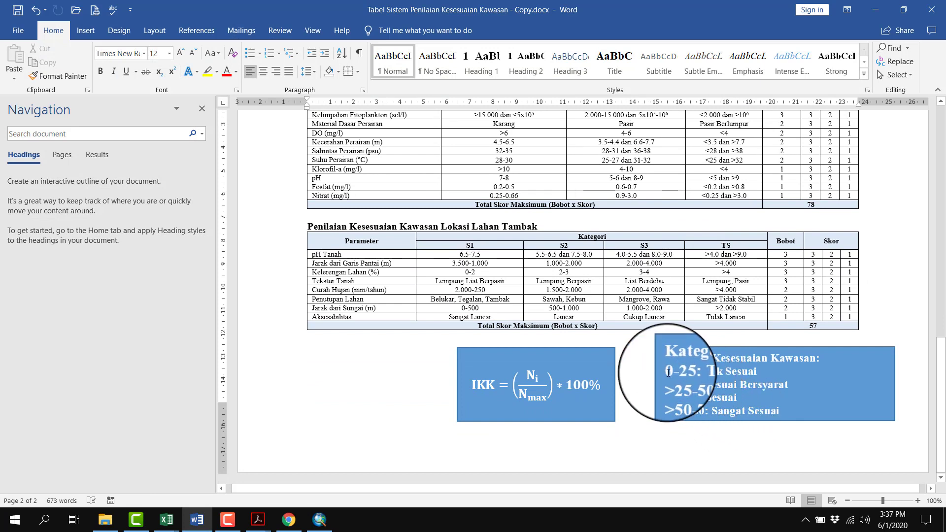
pyautogui.moveTo(666, 371)
pyautogui.mouseDown()
pyautogui.moveTo(729, 369)
pyautogui.moveTo(781, 410)
pyautogui.mouseUp()
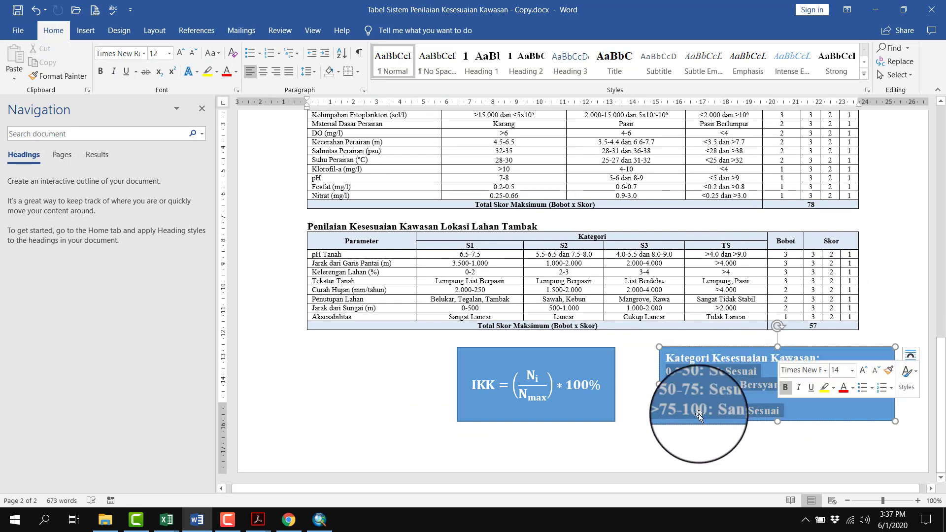
pyautogui.click(668, 371)
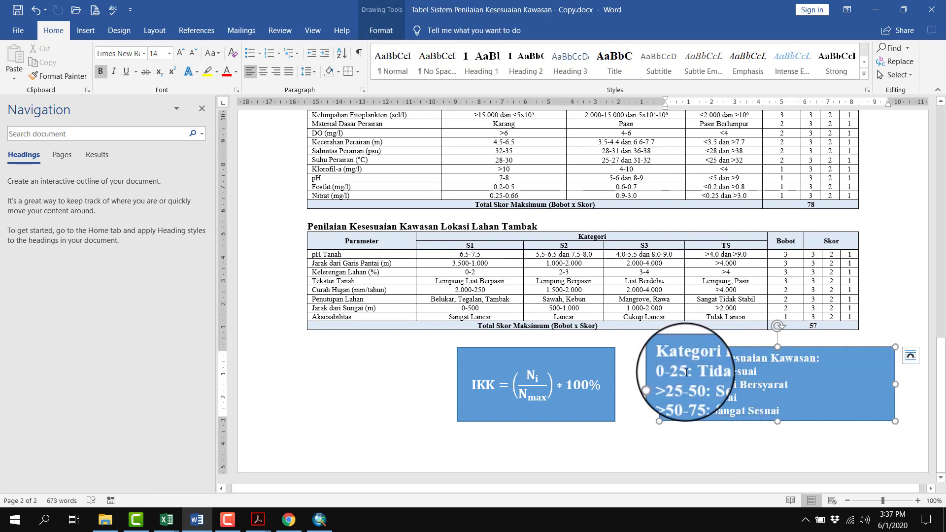
pyautogui.click(319, 520)
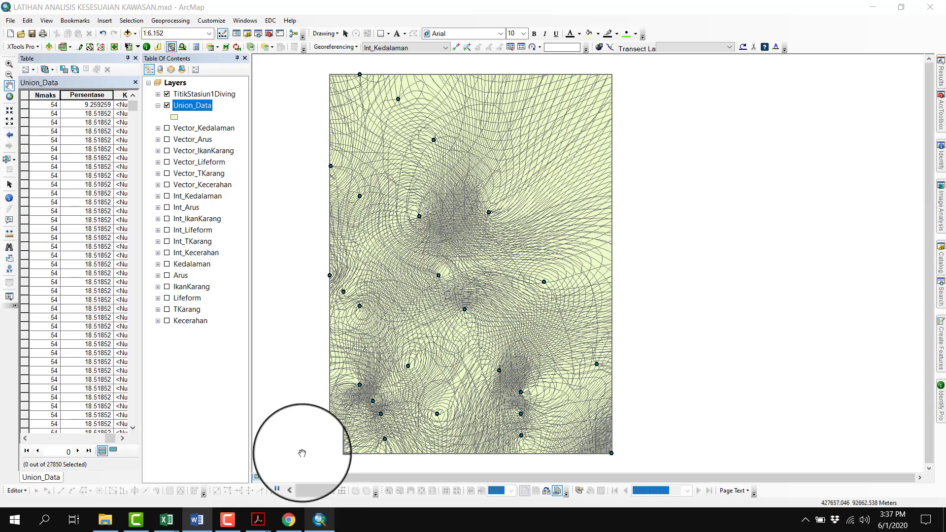
# Select the records with Persentase from 0 to 25 and calculate their Kategori field as "Tidak Sesuai"
pyautogui.click(24, 107)
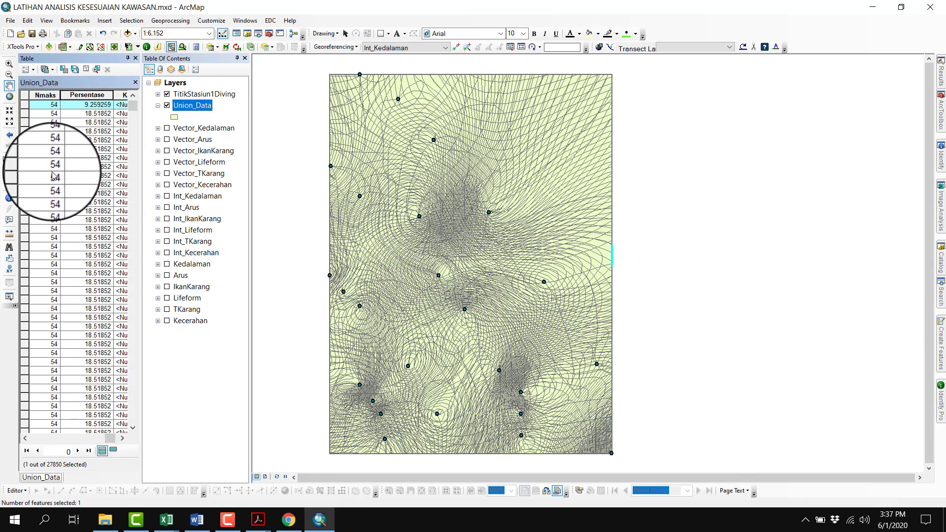
pyautogui.scroll(-6, 54, 176)
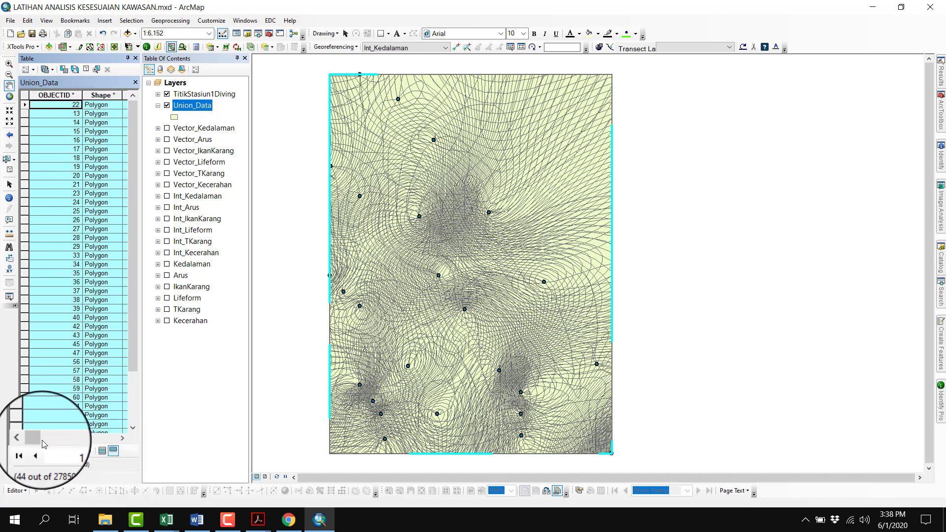
pyautogui.moveTo(37, 439); pyautogui.dragTo(110, 437)
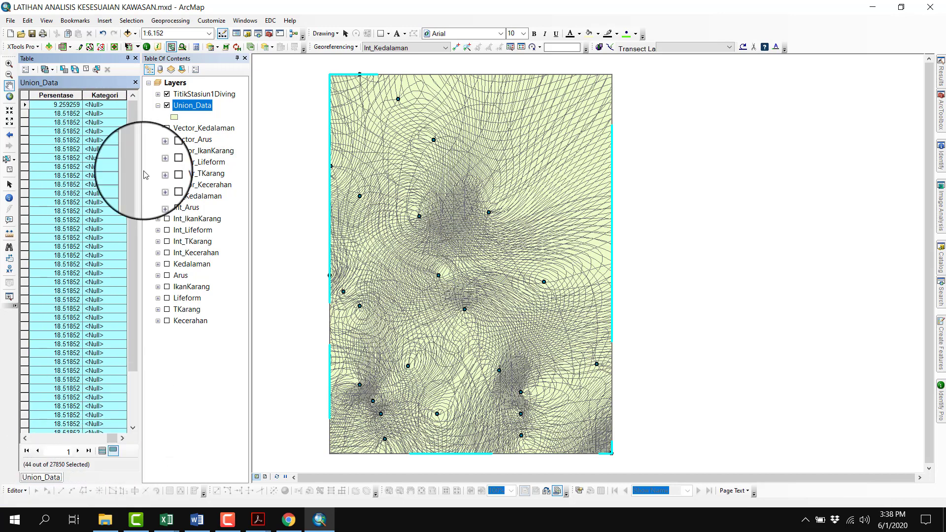
pyautogui.rightClick(120, 98)
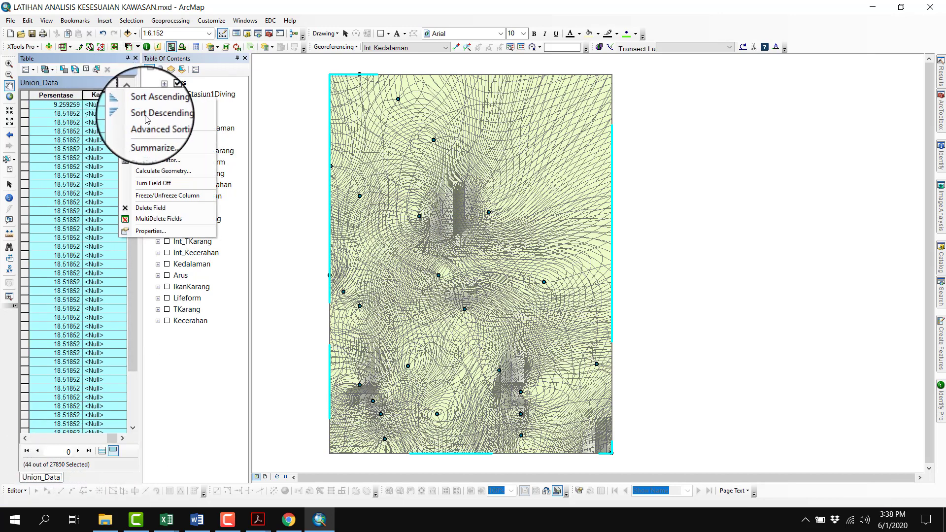
pyautogui.click(155, 161)
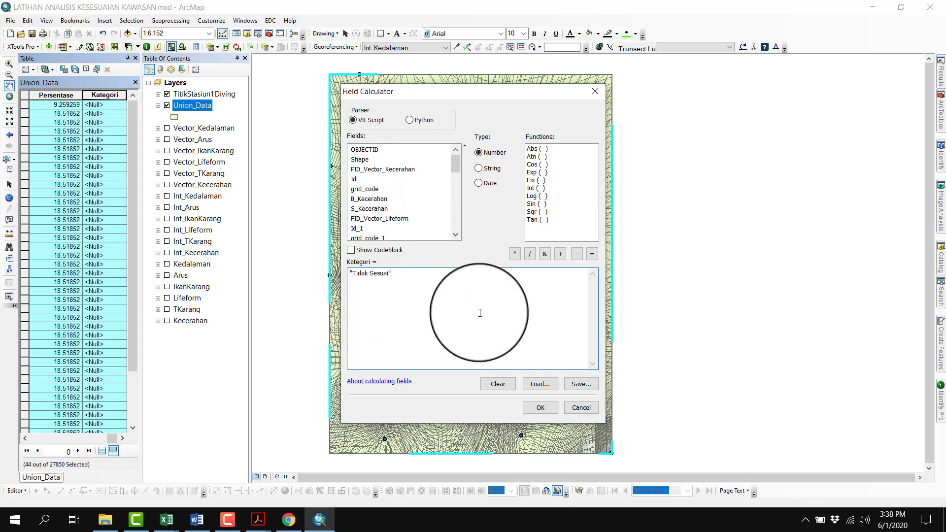
pyautogui.click(540, 408)
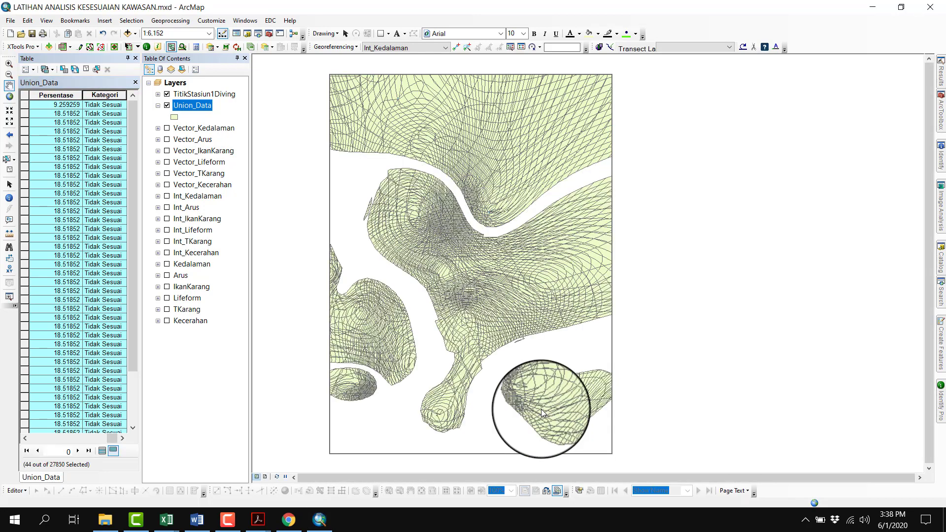
# Show all records again and, using the ranges in the Word document, select the ArcMap records with Persentase above 25 up to 50
pyautogui.click(102, 451)
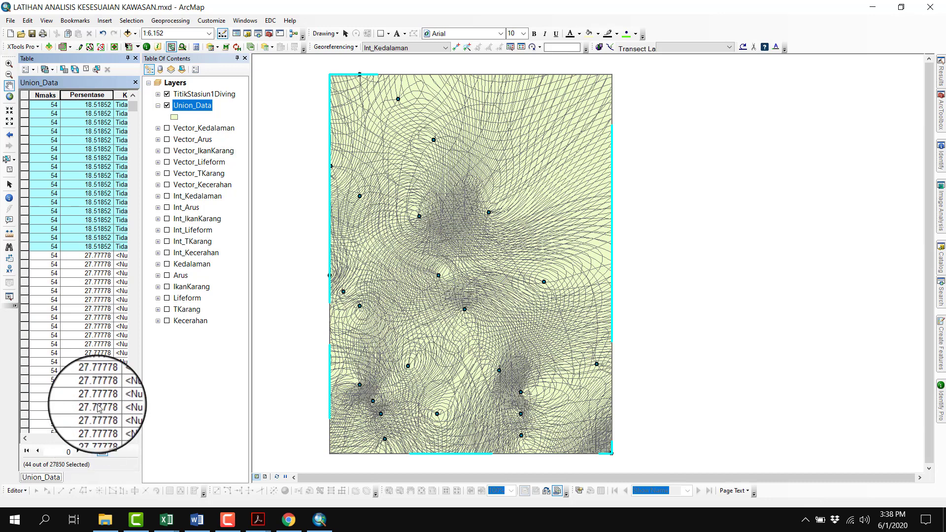
pyautogui.click(197, 519)
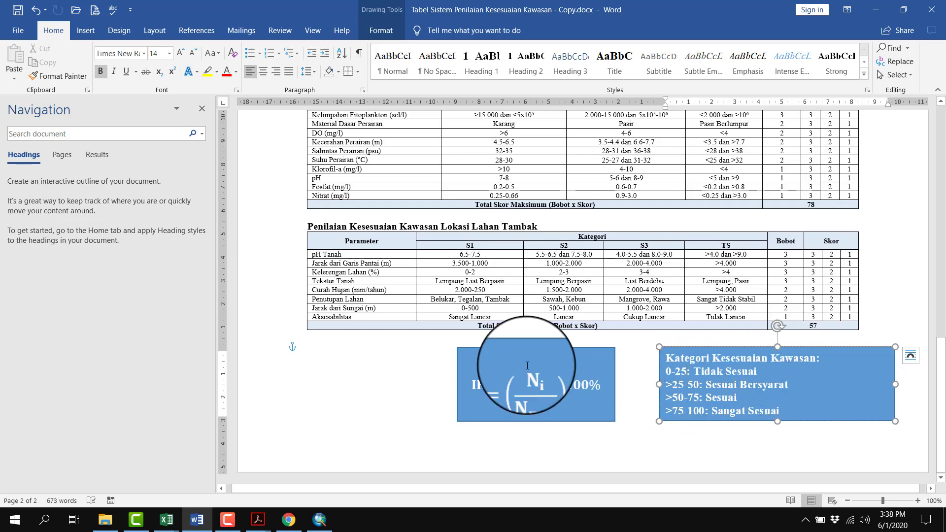
pyautogui.hotkey('alt', 'Tab')
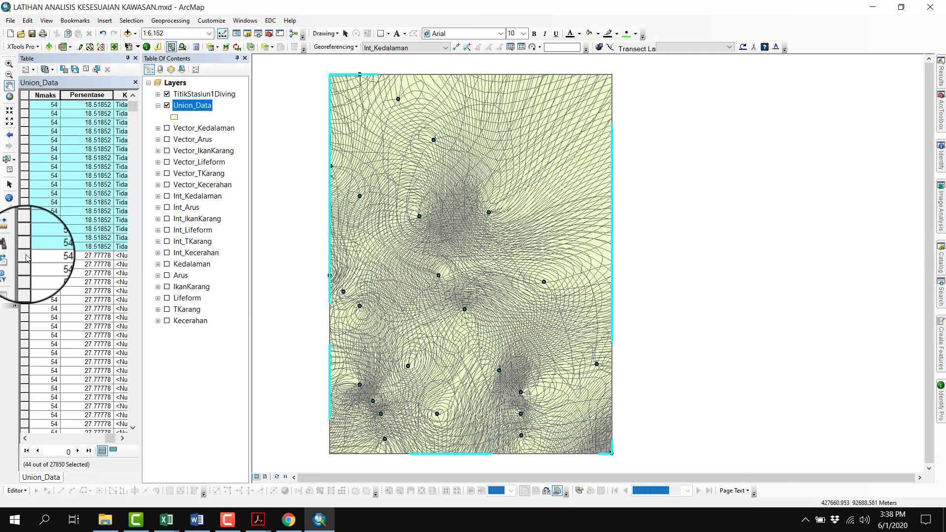
pyautogui.click(26, 256)
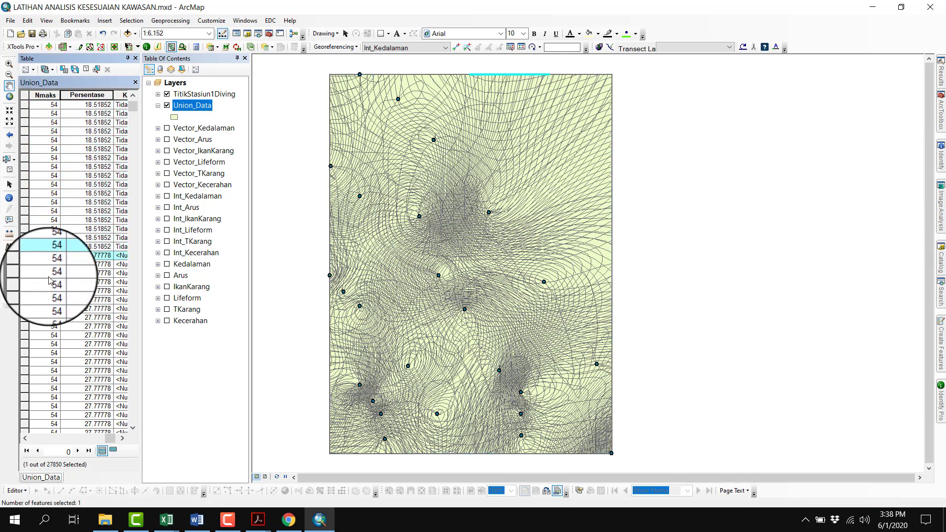
pyautogui.scroll(-12, 52, 292)
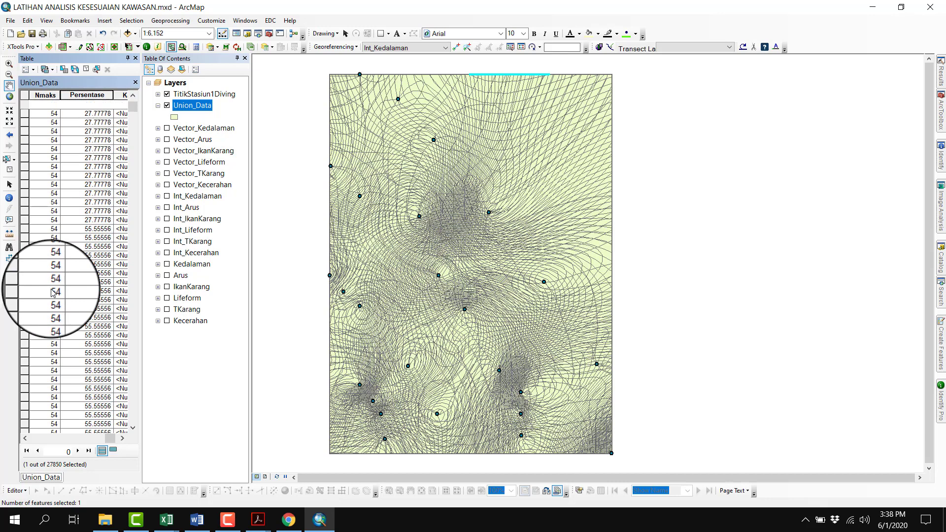
pyautogui.keyDown('shift'); pyautogui.click(27, 247); pyautogui.keyUp('shift')
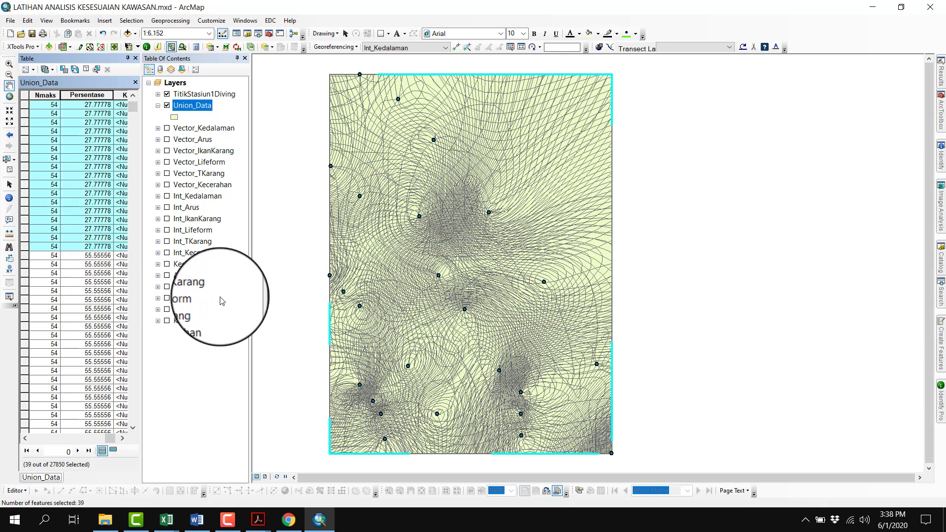
# Recheck the category name in Word, and calculate Kategori as "Sesuai Bersyarat" for the selected records in ArcMap
pyautogui.click(206, 522)
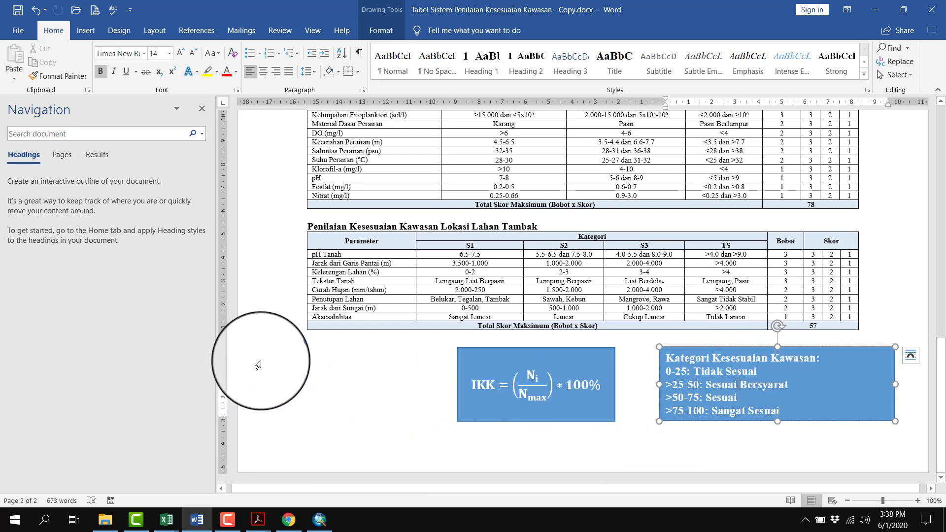
pyautogui.hotkey('alt', 'Tab')
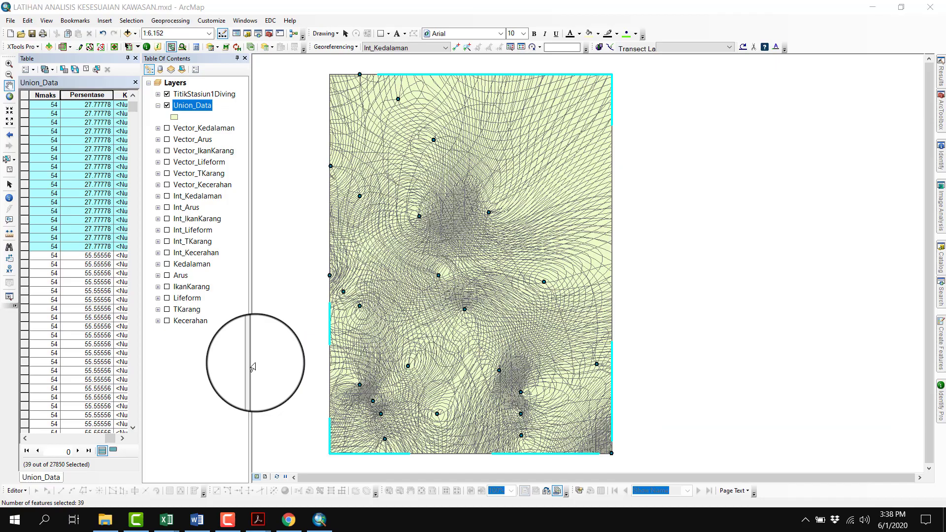
pyautogui.click(113, 452)
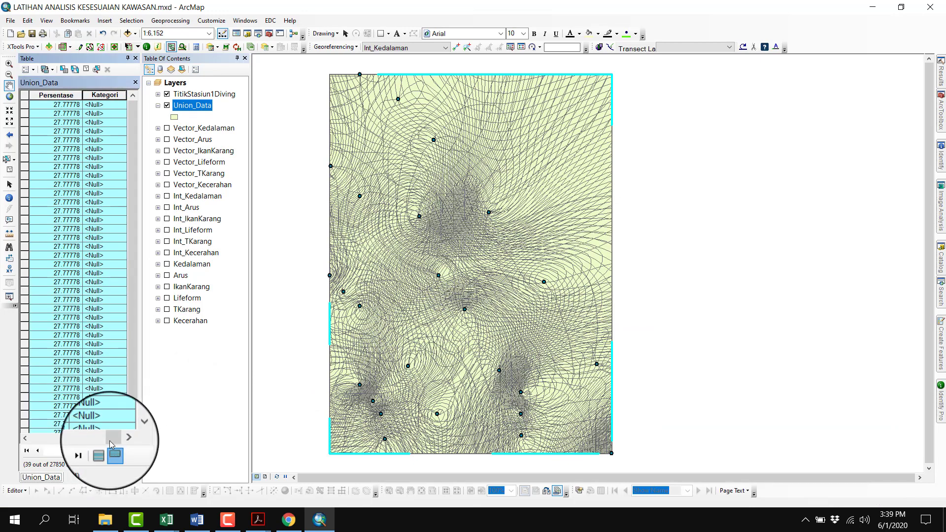
pyautogui.rightClick(111, 95)
pyautogui.click(161, 160)
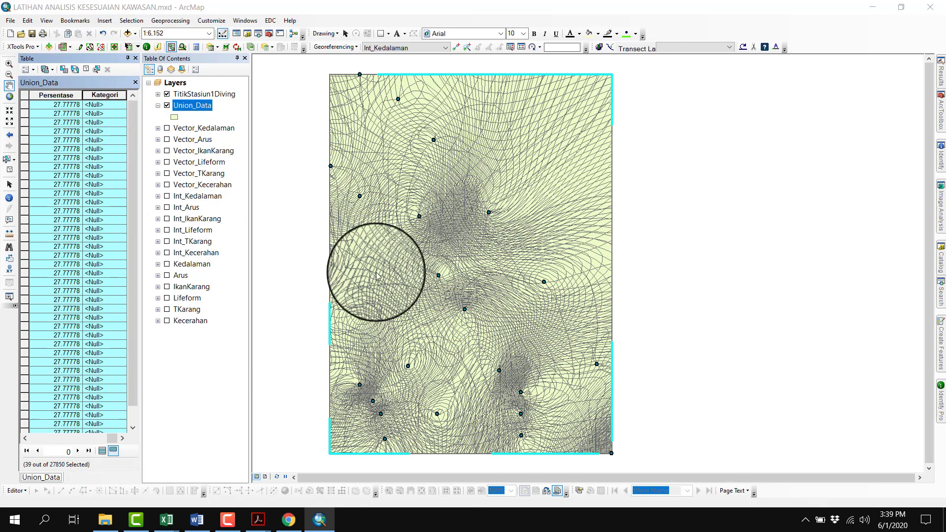
pyautogui.moveTo(352, 274); pyautogui.dragTo(377, 280)
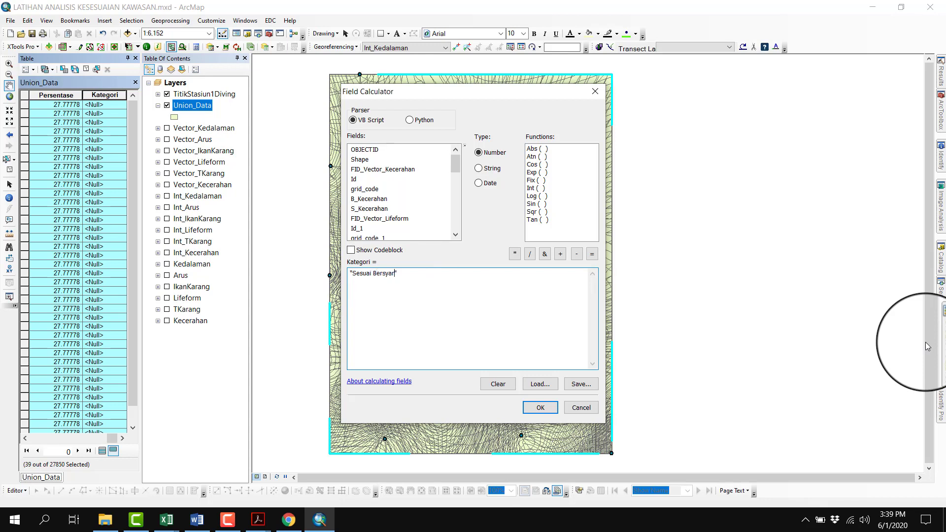
pyautogui.click(541, 408)
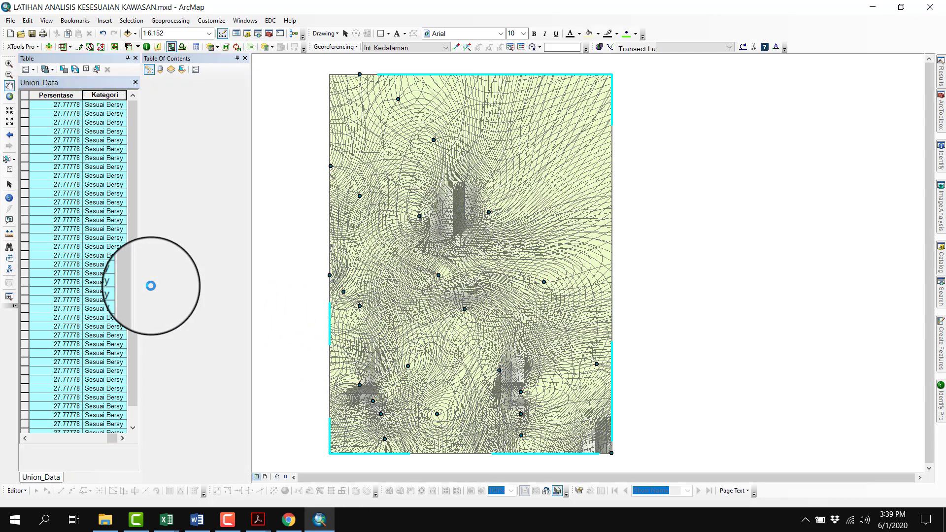
# Check the next Kesesuaian range in the Word document, and select the ArcMap records with Persentase above 50 up to 75 from all records
pyautogui.click(202, 521)
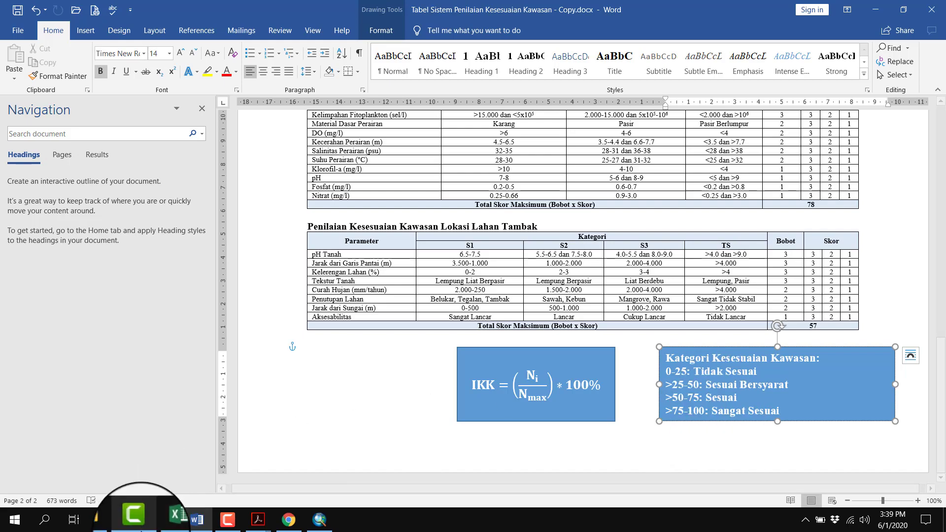
pyautogui.click(313, 526)
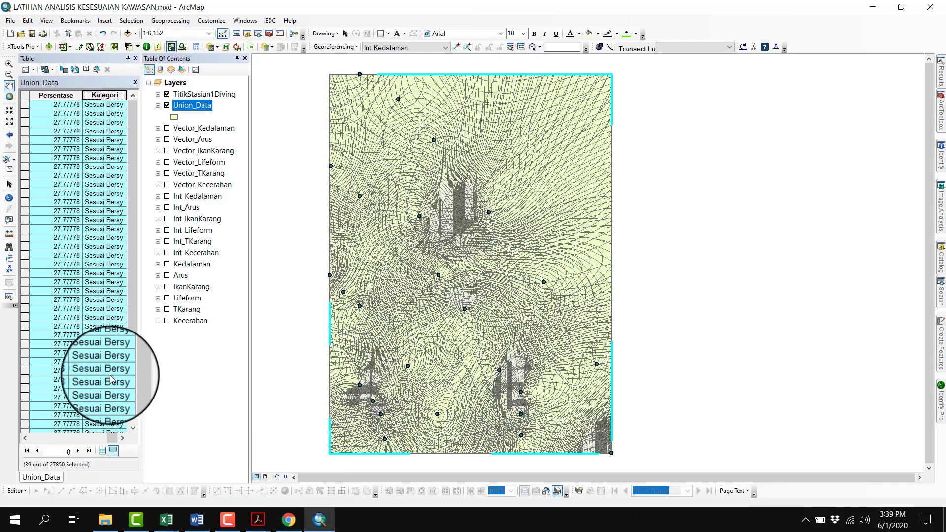
pyautogui.click(101, 458)
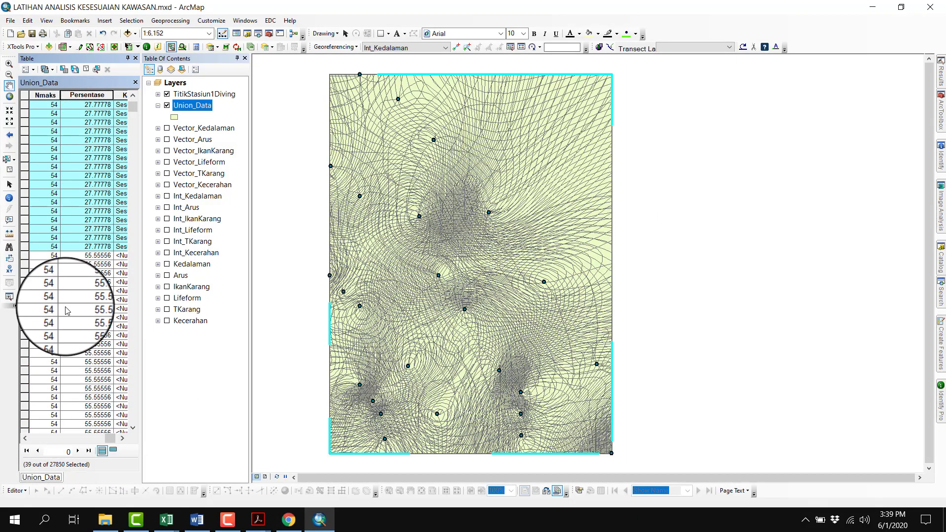
pyautogui.click(25, 257)
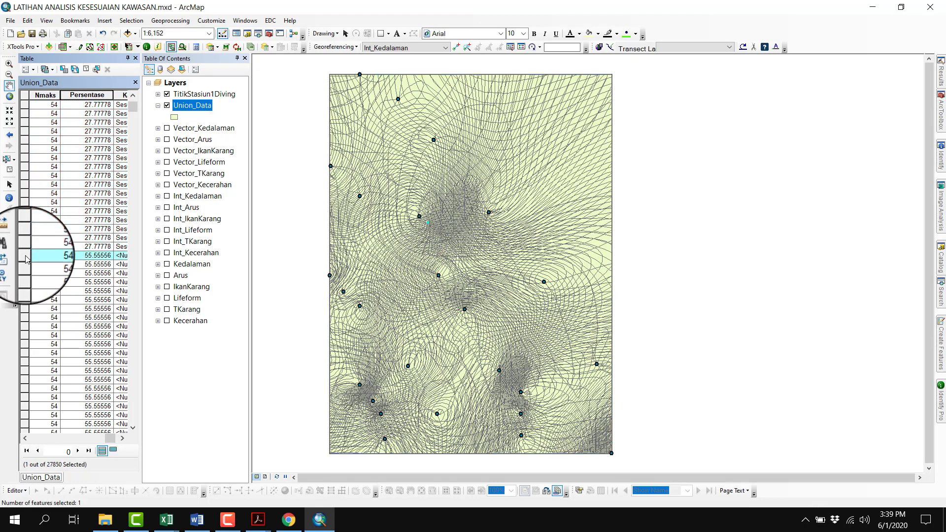
pyautogui.scroll(-5, 27, 260)
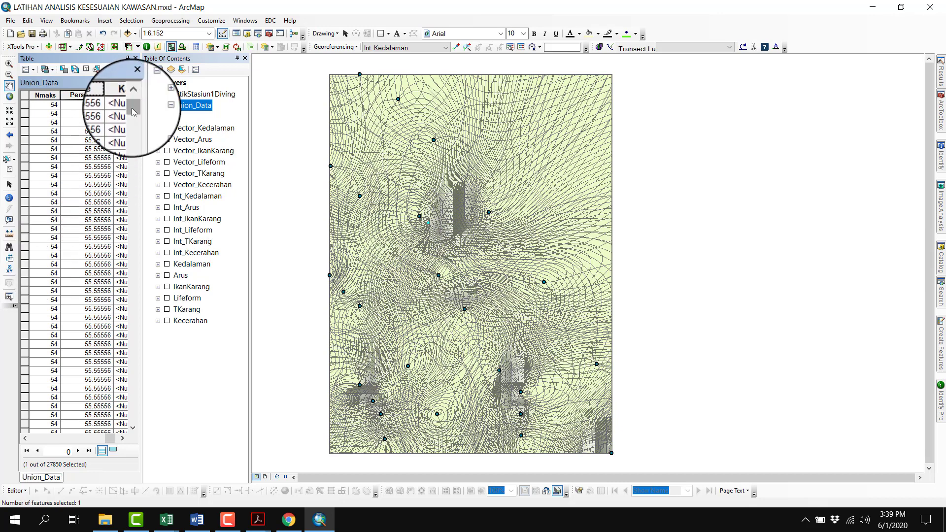
pyautogui.moveTo(133, 111); pyautogui.dragTo(138, 270)
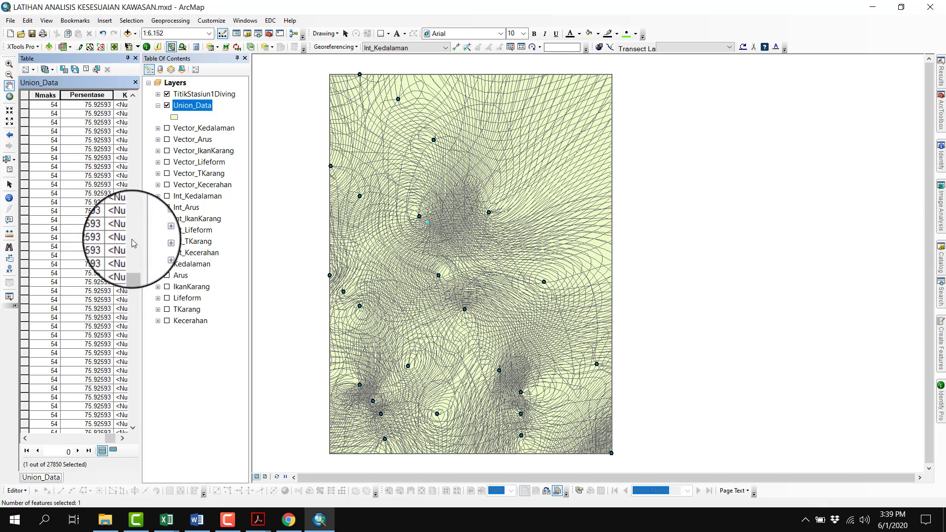
pyautogui.moveTo(133, 264); pyautogui.dragTo(132, 258)
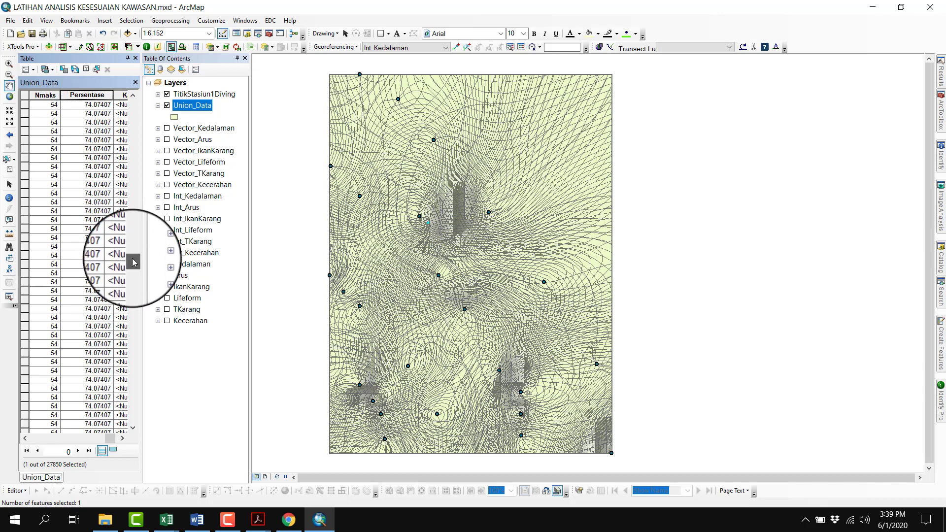
pyautogui.scroll(-2, 98, 284)
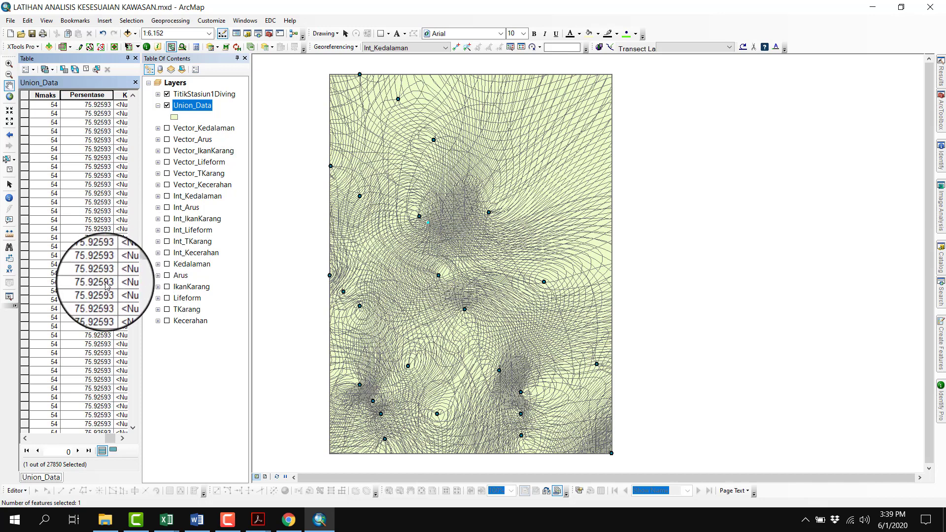
pyautogui.scroll(2, 99, 212)
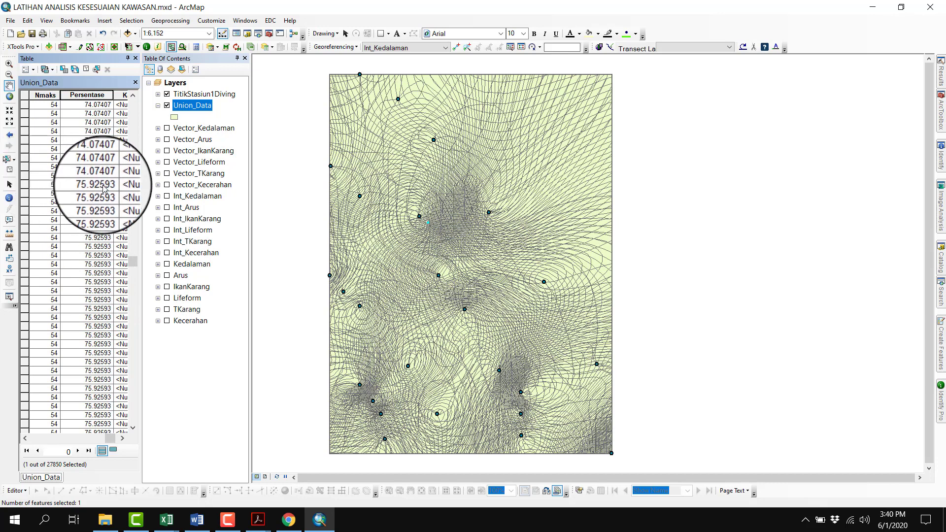
pyautogui.keyDown('shift'); pyautogui.click(24, 176); pyautogui.keyUp('shift')
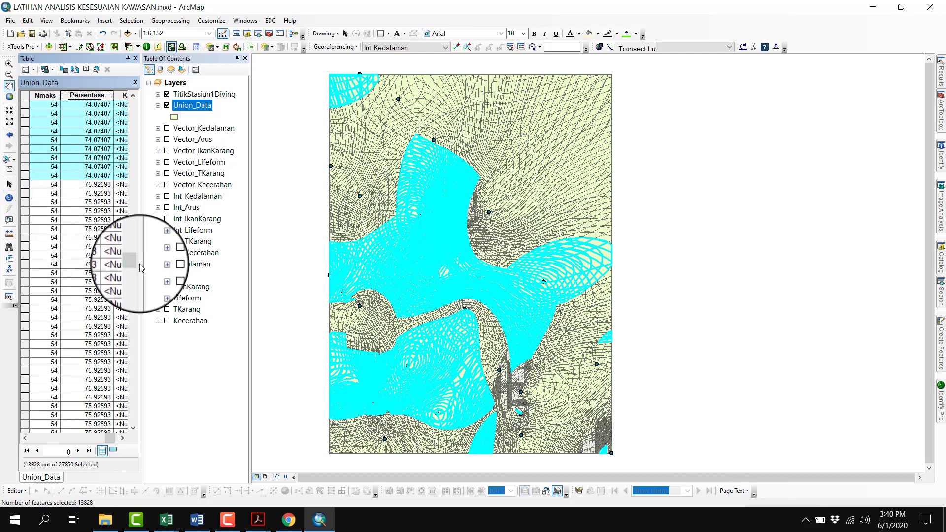
# Confirm the >50-75 category name in Word, and calculate Kategori as "Sesuai" for the selected records in ArcMap
pyautogui.click(197, 520)
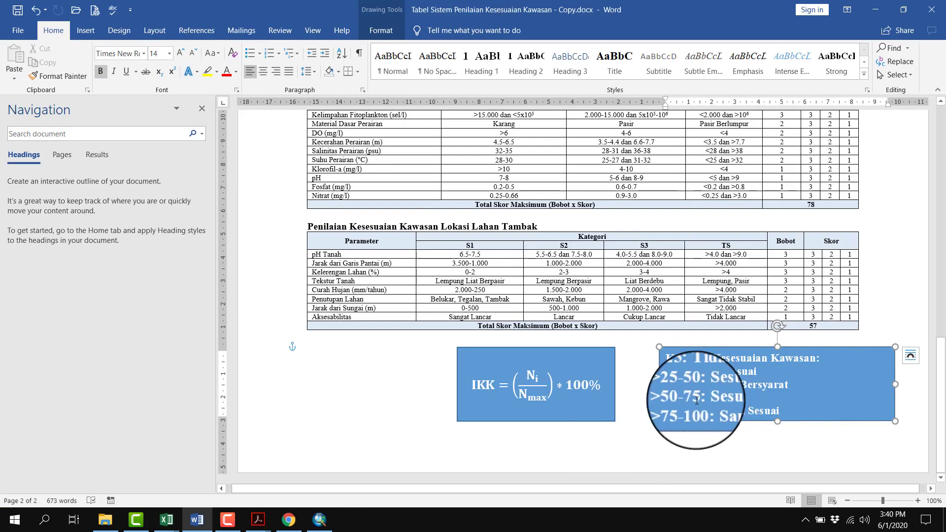
pyautogui.moveTo(674, 397); pyautogui.dragTo(742, 400)
pyautogui.click(765, 408)
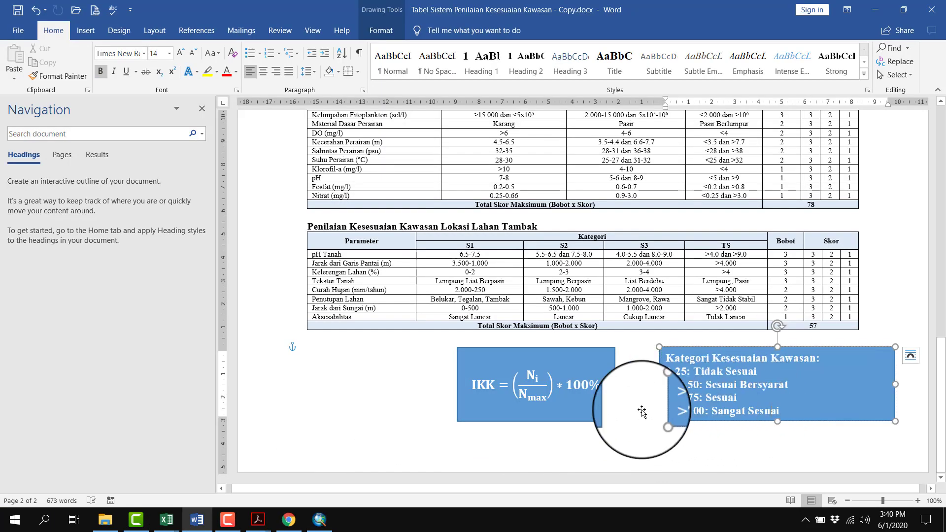
pyautogui.click(320, 520)
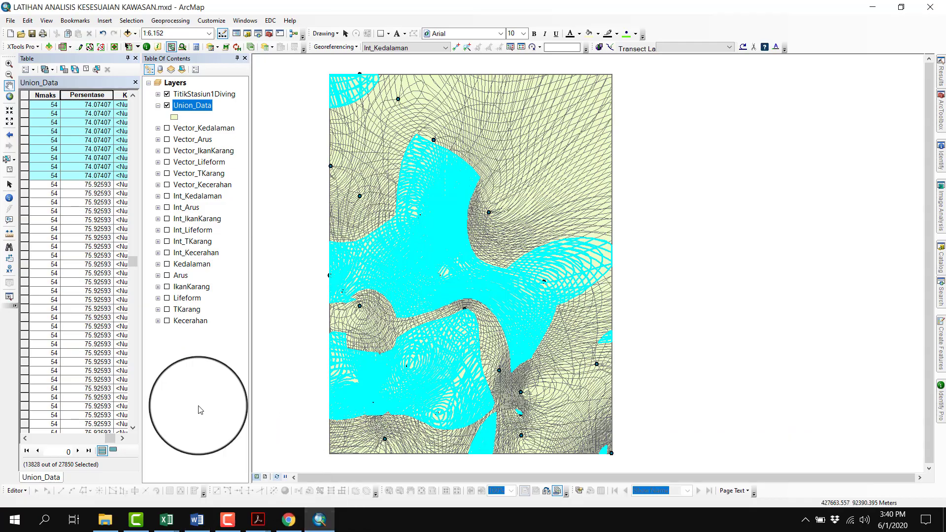
pyautogui.click(113, 452)
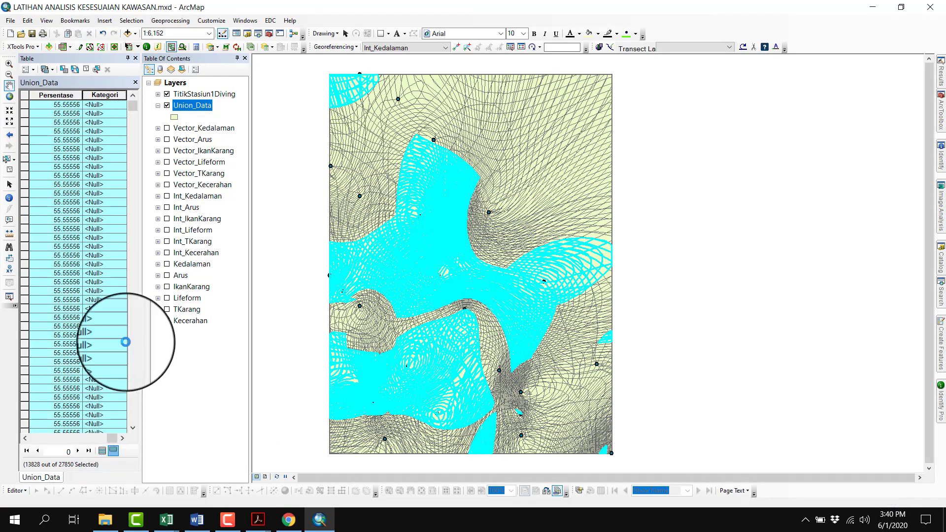
pyautogui.rightClick(110, 96)
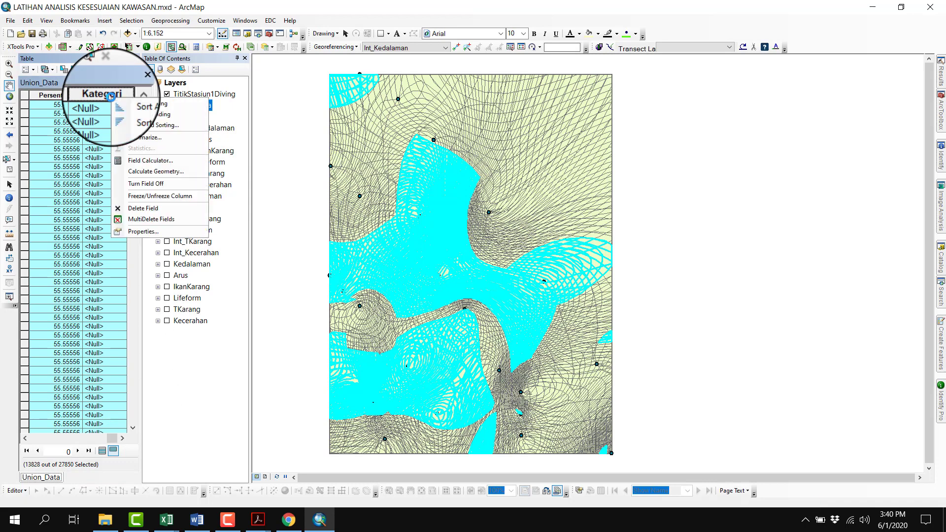
pyautogui.click(153, 156)
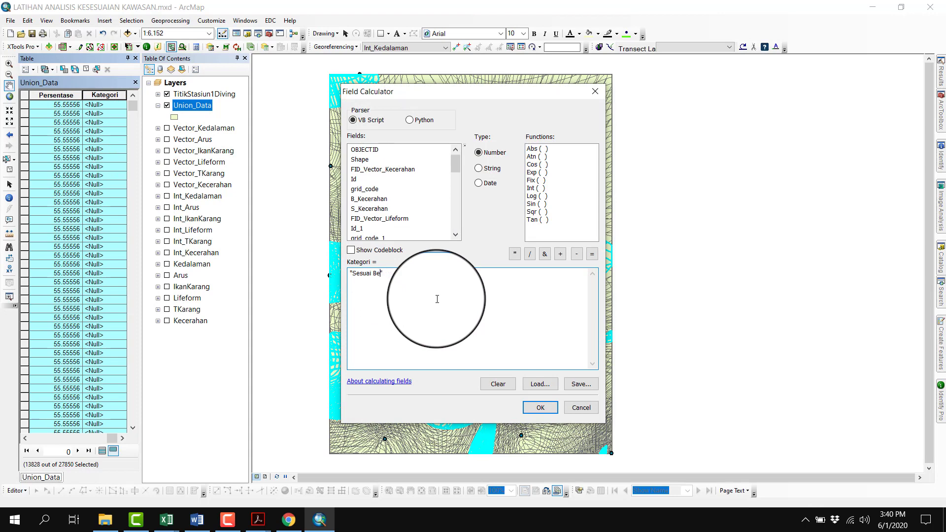
pyautogui.click(540, 408)
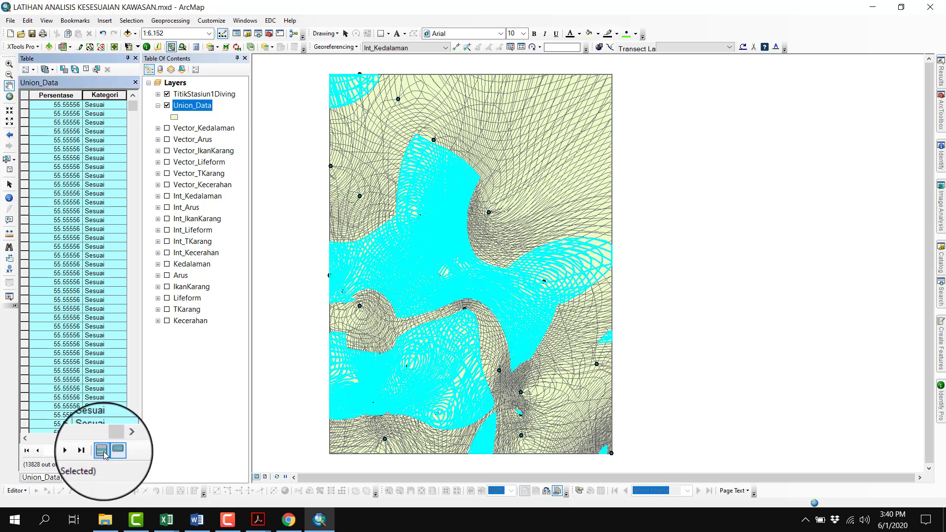
# Show all Union_Data records again and select those with Persentase above 75, through the last record
pyautogui.click(101, 451)
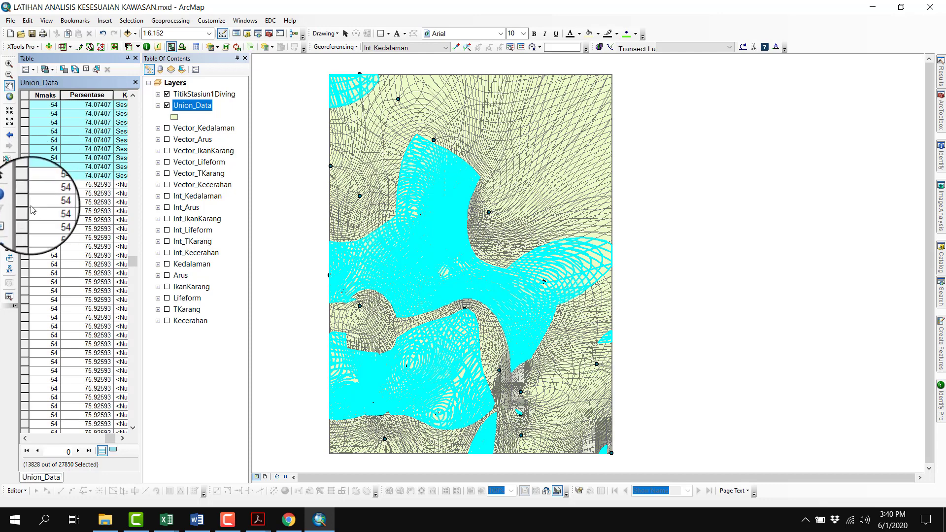
pyautogui.click(24, 184)
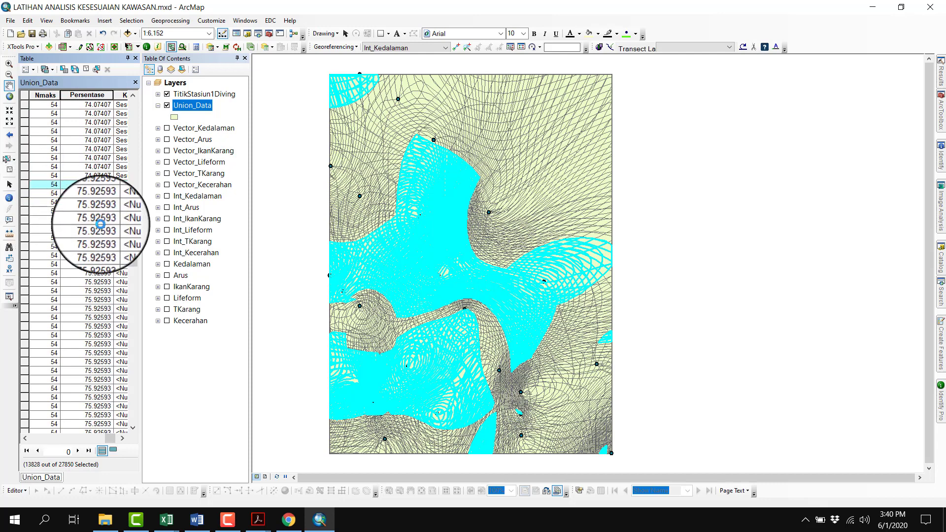
pyautogui.moveTo(133, 262); pyautogui.dragTo(131, 416)
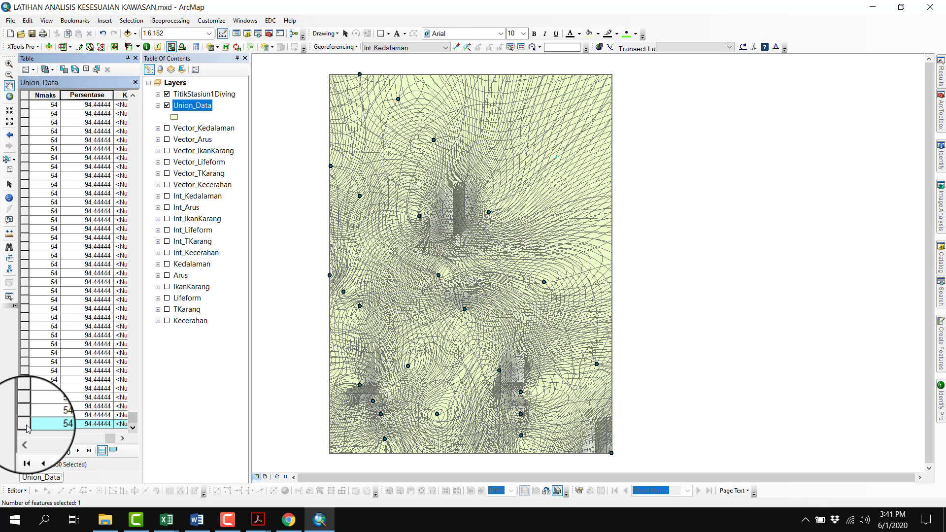
pyautogui.keyDown('shift'); pyautogui.click(26, 425); pyautogui.keyUp('shift')
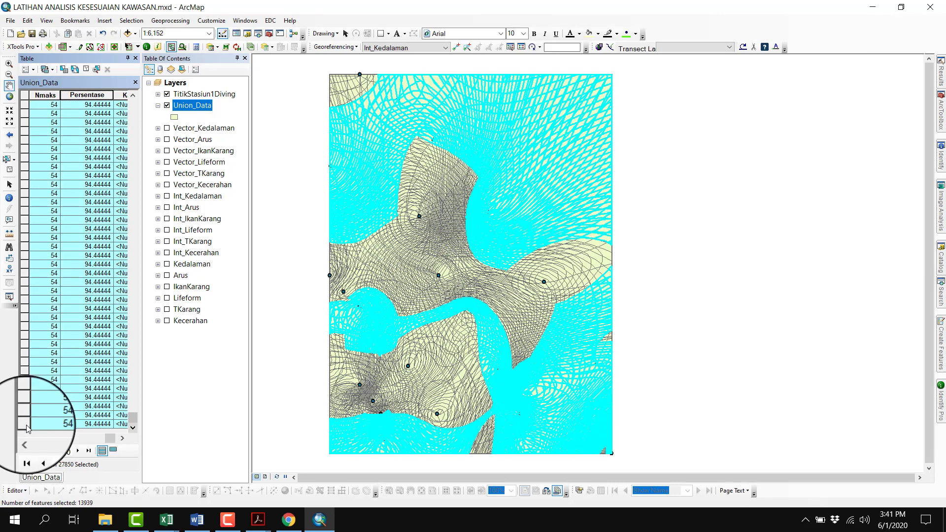
# Show only the selected records and calculate their Kategori field as "Sangat Sesuai"
pyautogui.click(114, 451)
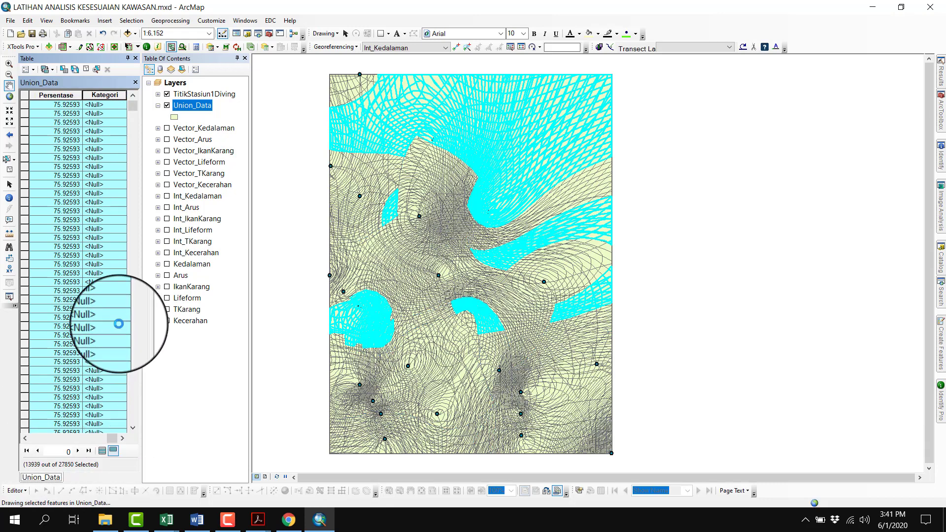
pyautogui.rightClick(112, 96)
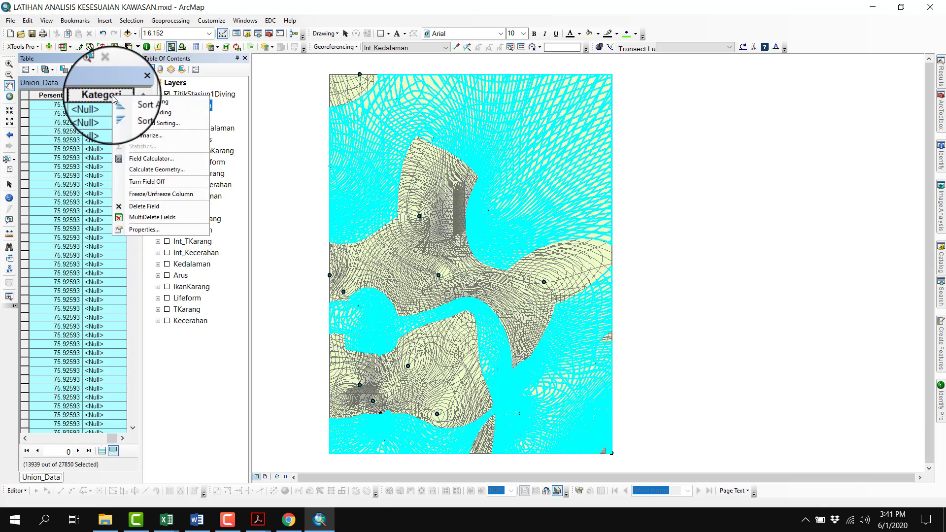
pyautogui.click(144, 157)
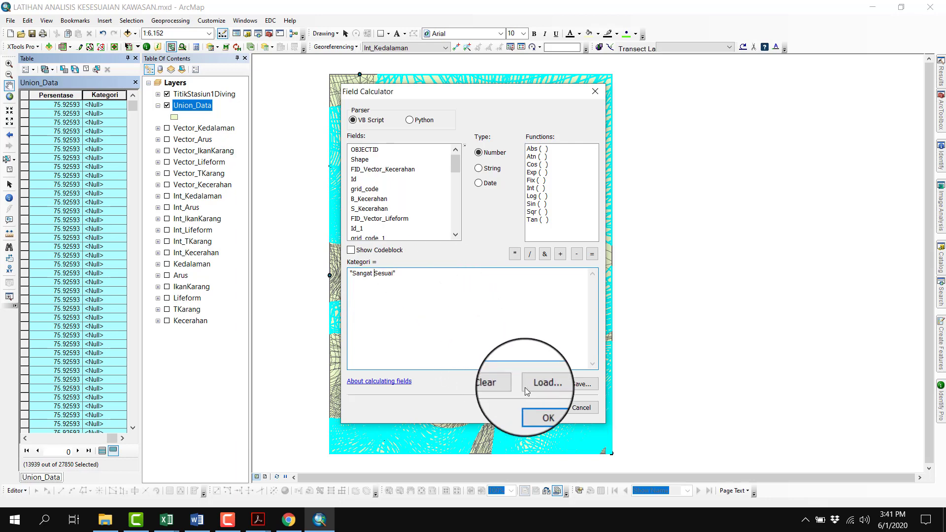
pyautogui.click(540, 407)
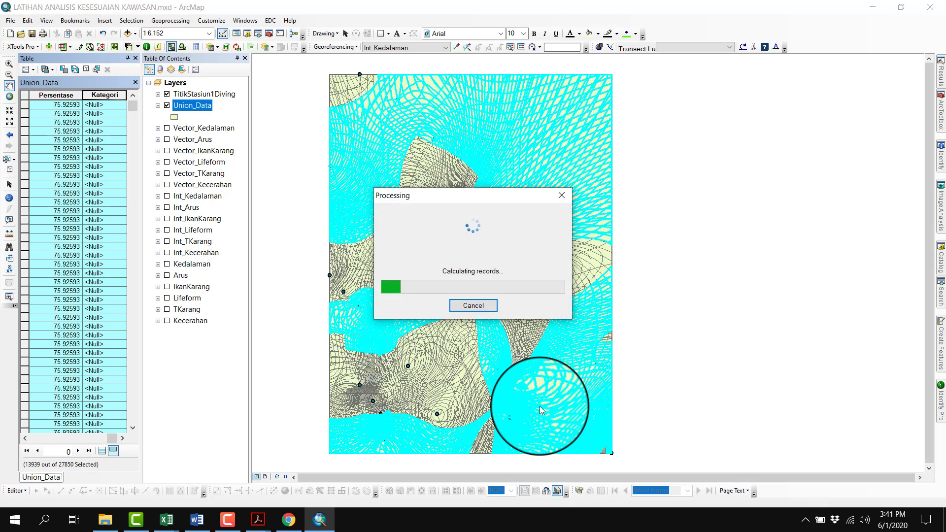
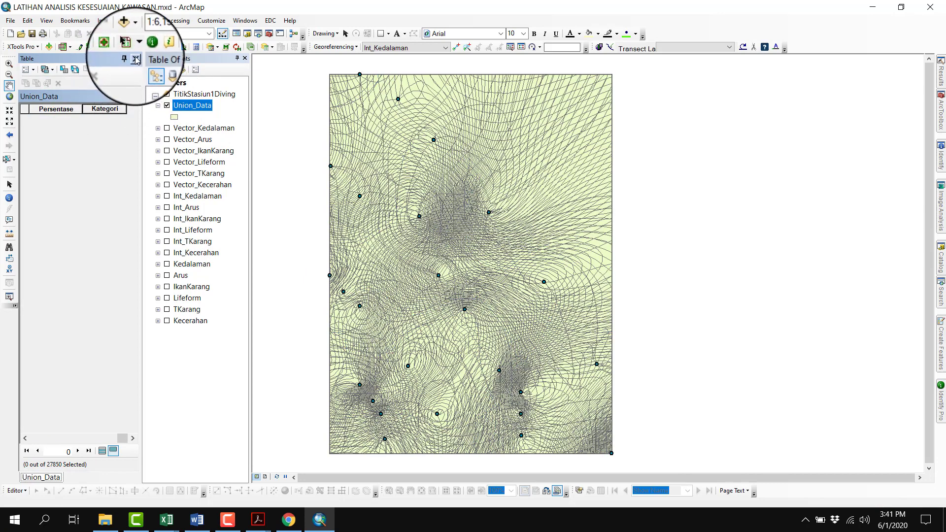
# Close the Union_Data attribute table and set the layer's polygon symbol to have no outline color
pyautogui.click(130, 49)
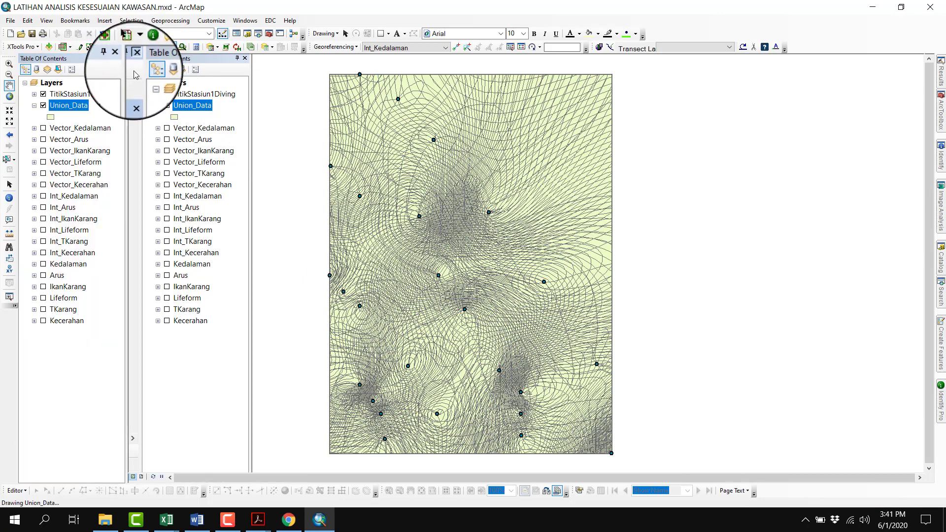
pyautogui.click(51, 117)
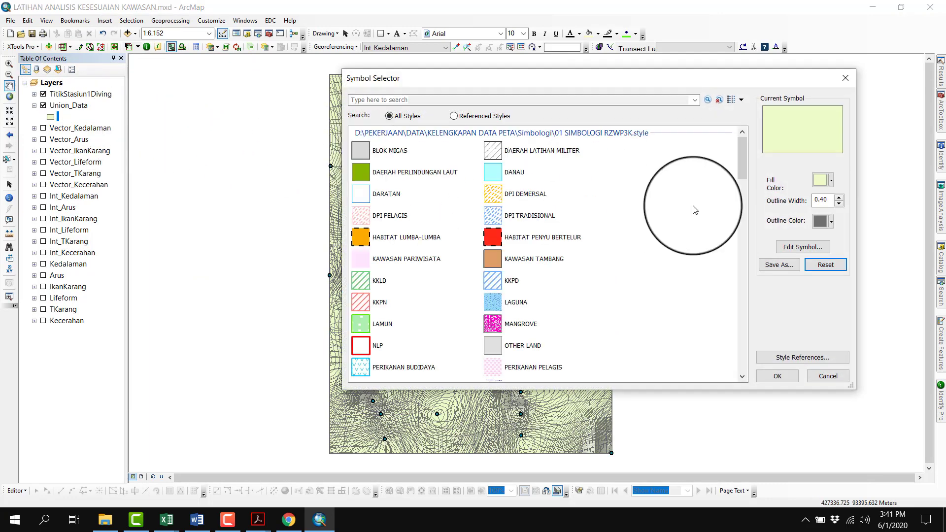
pyautogui.click(831, 222)
pyautogui.click(834, 238)
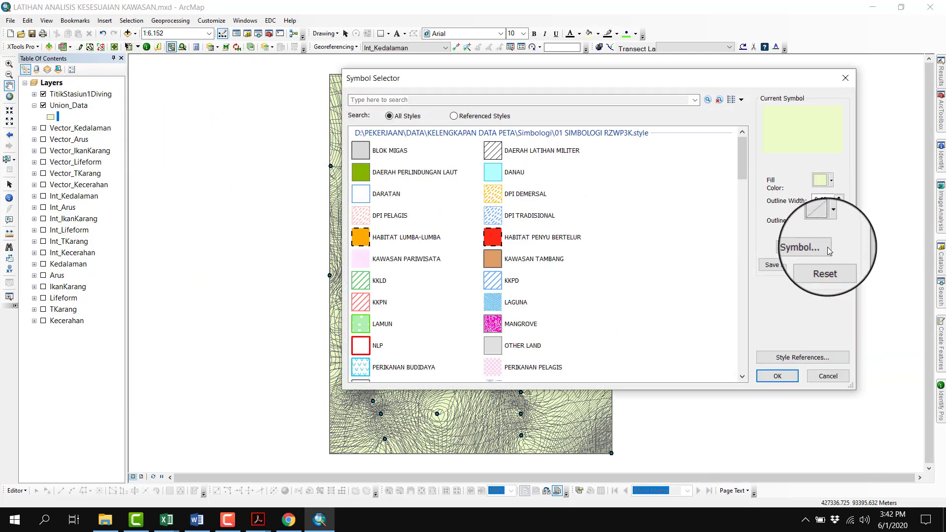
pyautogui.click(778, 378)
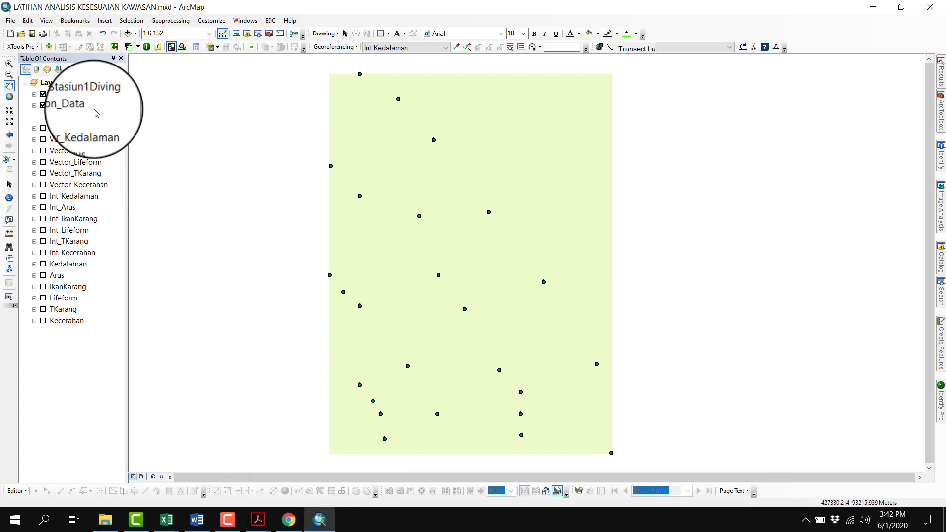
# Reopen the Union_Data attribute table and show all records with the Persentase and Kategori fields in view
pyautogui.click(80, 106)
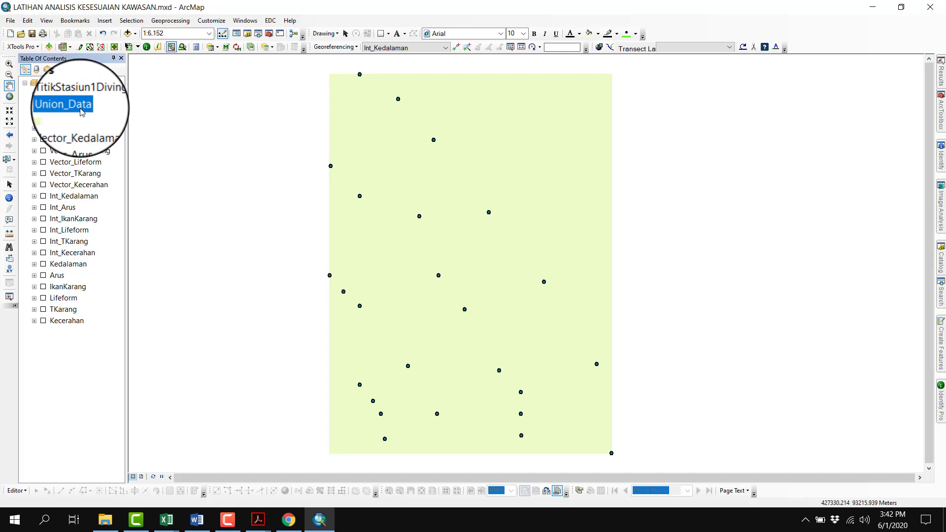
pyautogui.rightClick(81, 111)
pyautogui.click(107, 150)
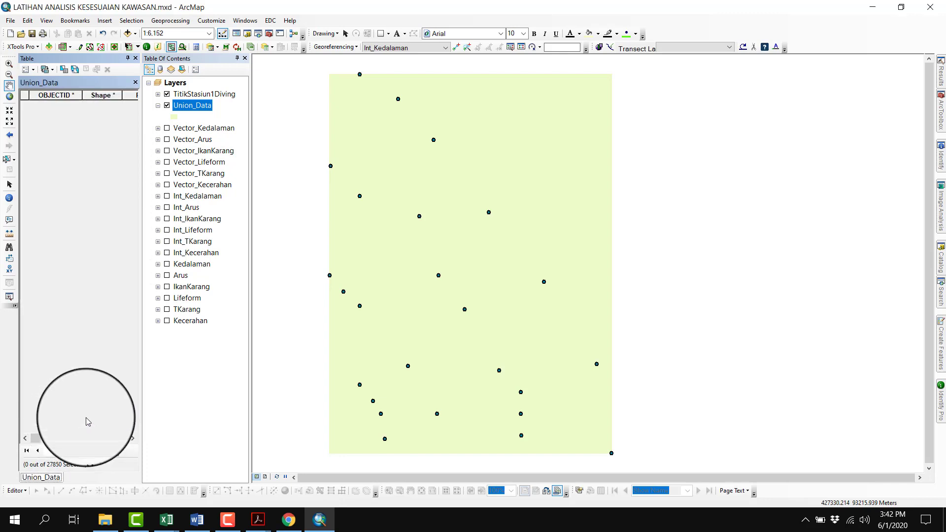
pyautogui.click(105, 454)
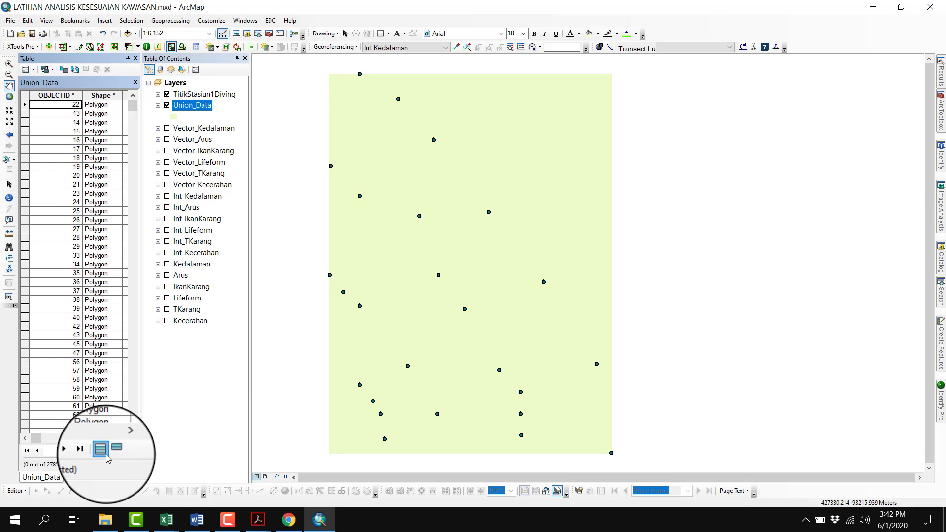
pyautogui.moveTo(37, 438); pyautogui.dragTo(112, 438)
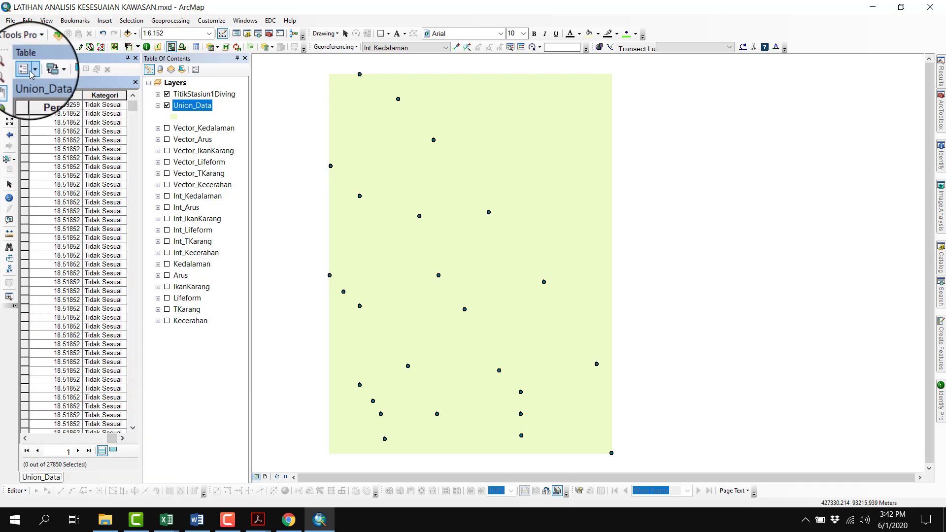
# Add a Text field named Kelas to the Union_Data table
pyautogui.click(29, 71)
pyautogui.click(312, 204)
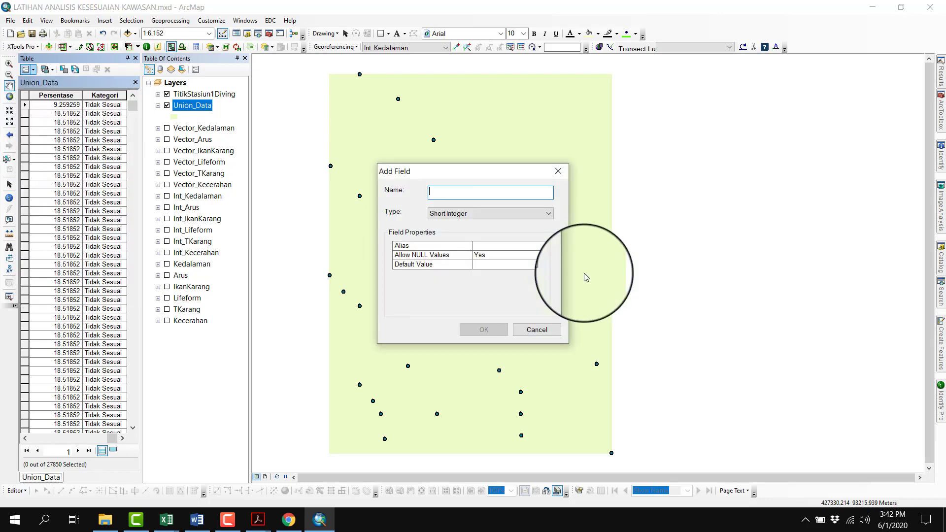
pyautogui.write('Kelas')
pyautogui.press('Tab')
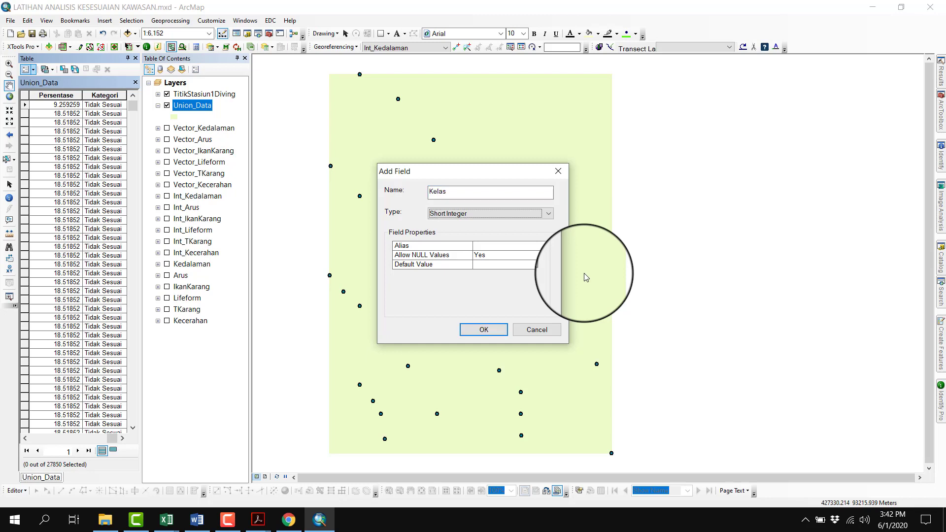
pyautogui.press('t')
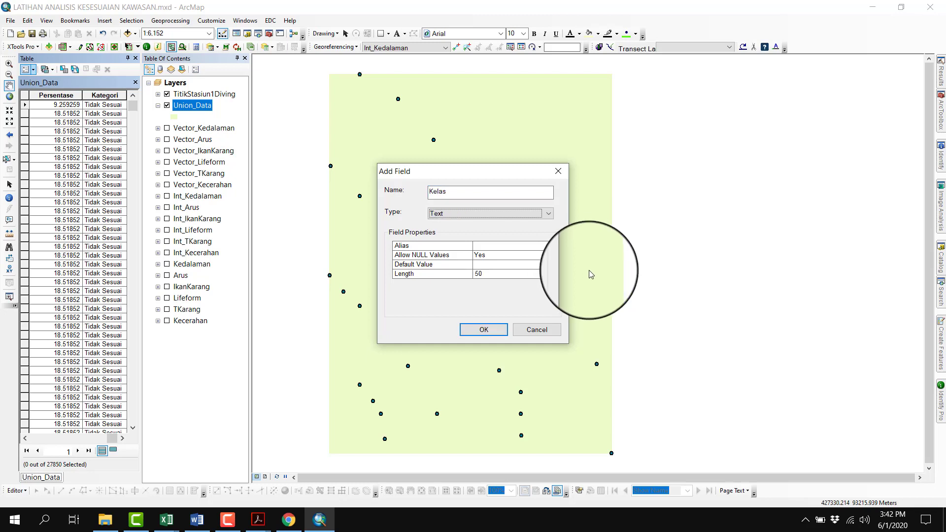
pyautogui.click(497, 332)
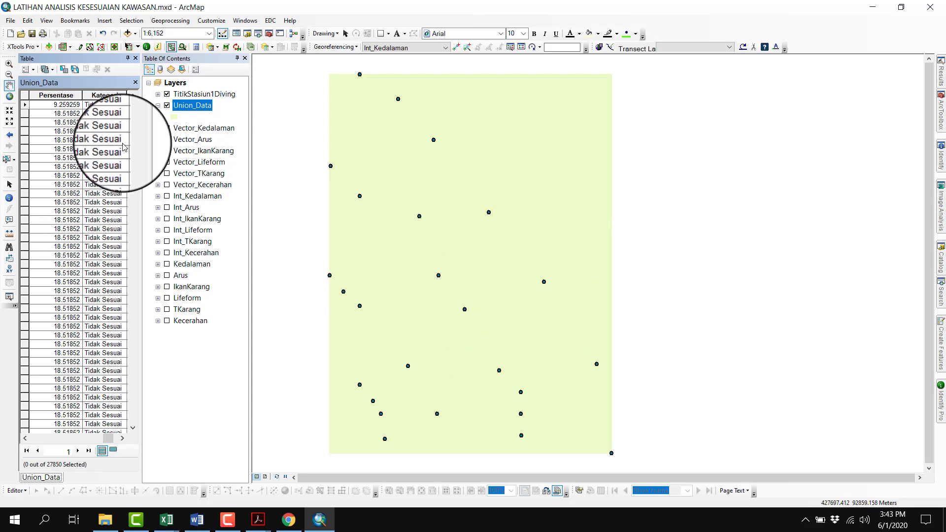
# Select the Union_Data records by attributes where Kategori equals 'Sangat Sesuai'
pyautogui.click(63, 70)
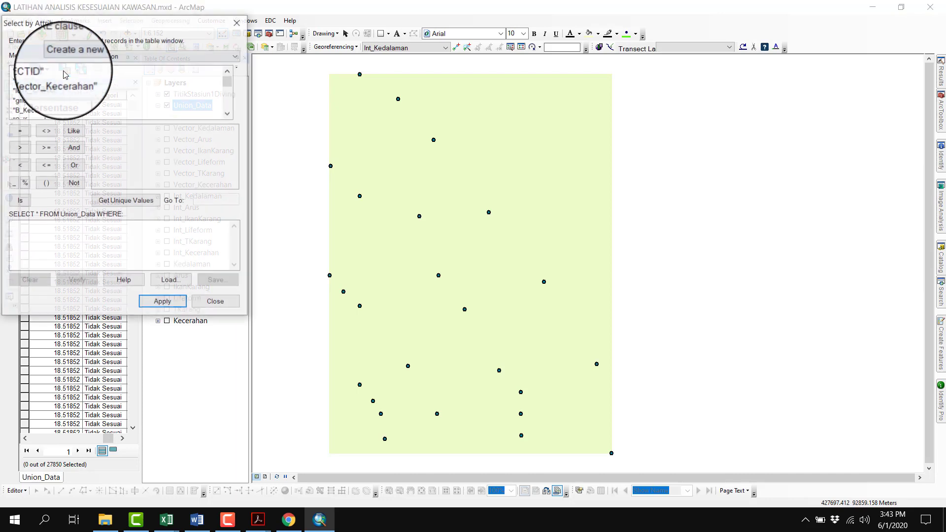
pyautogui.scroll(-8, 62, 108)
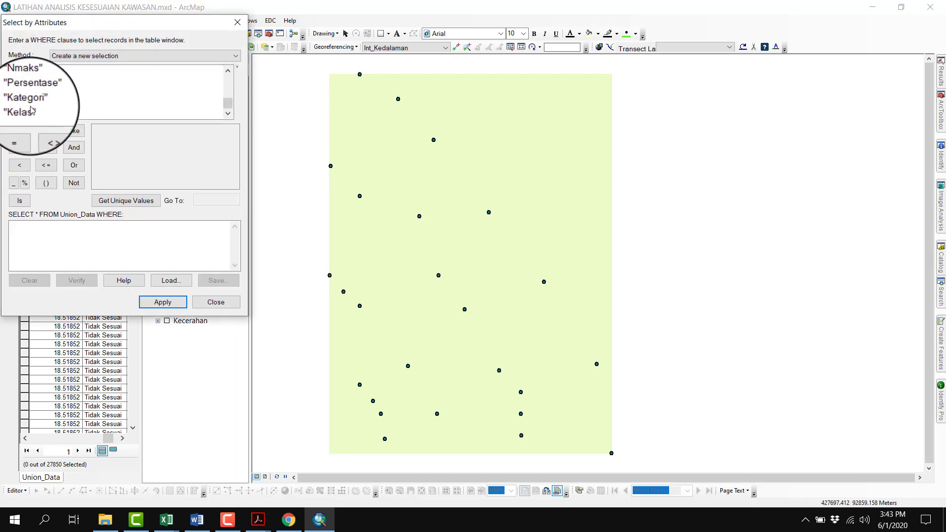
pyautogui.moveTo(100, 26); pyautogui.dragTo(376, 36)
pyautogui.click(312, 113)
pyautogui.doubleClick(312, 113)
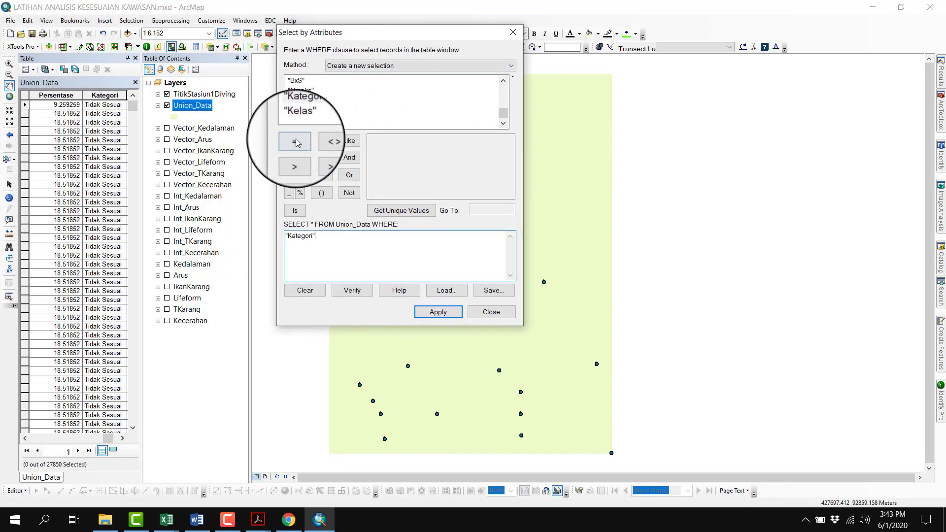
pyautogui.click(295, 141)
pyautogui.click(405, 211)
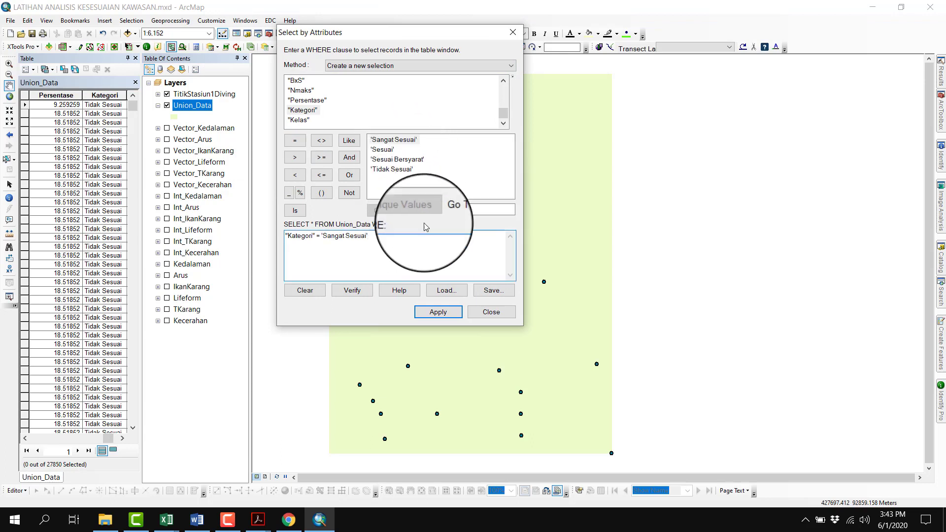
pyautogui.click(430, 308)
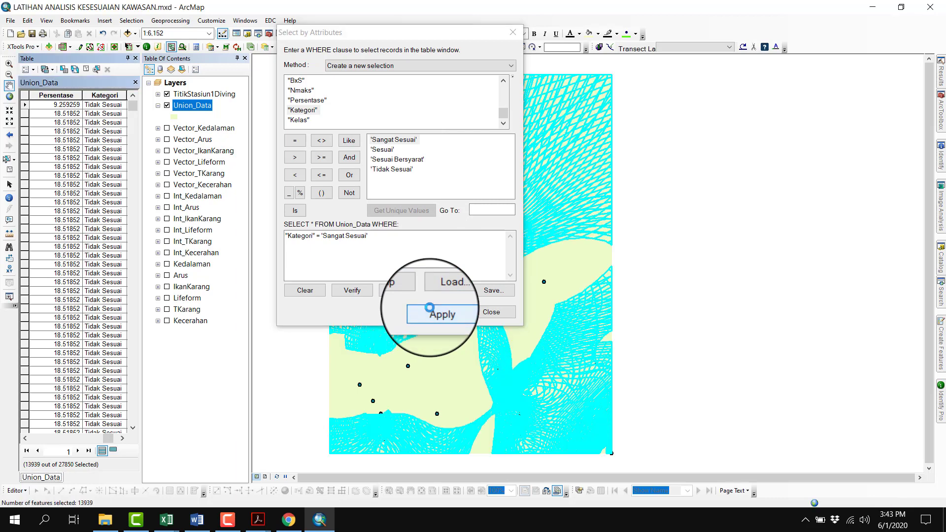
# Show only the selected records, check their class range in the Word document, and calculate Kelas as ">75-100" in ArcMap
pyautogui.click(117, 451)
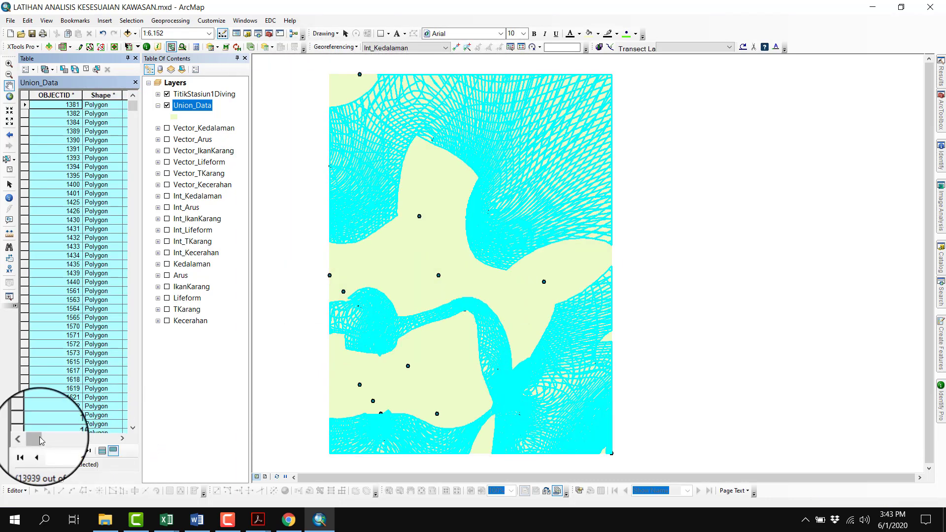
pyautogui.moveTo(35, 438); pyautogui.dragTo(123, 438)
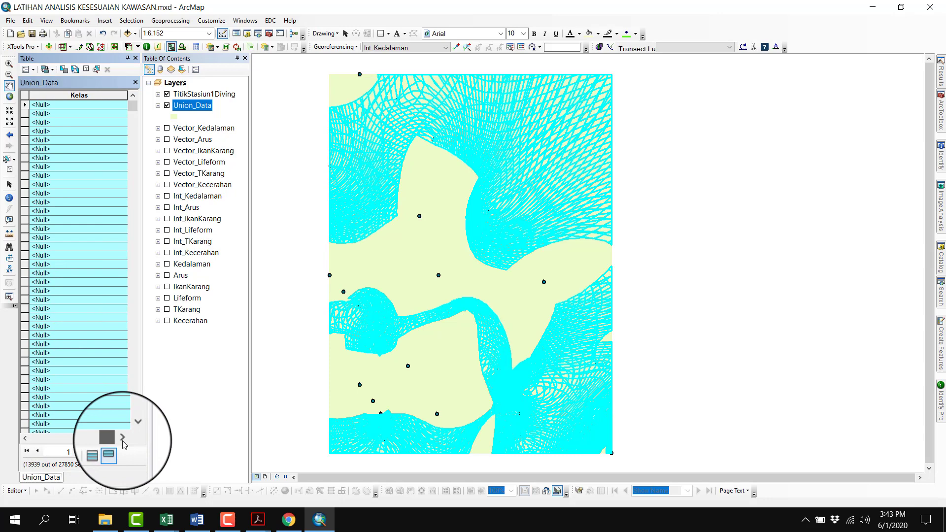
pyautogui.rightClick(93, 95)
pyautogui.click(121, 157)
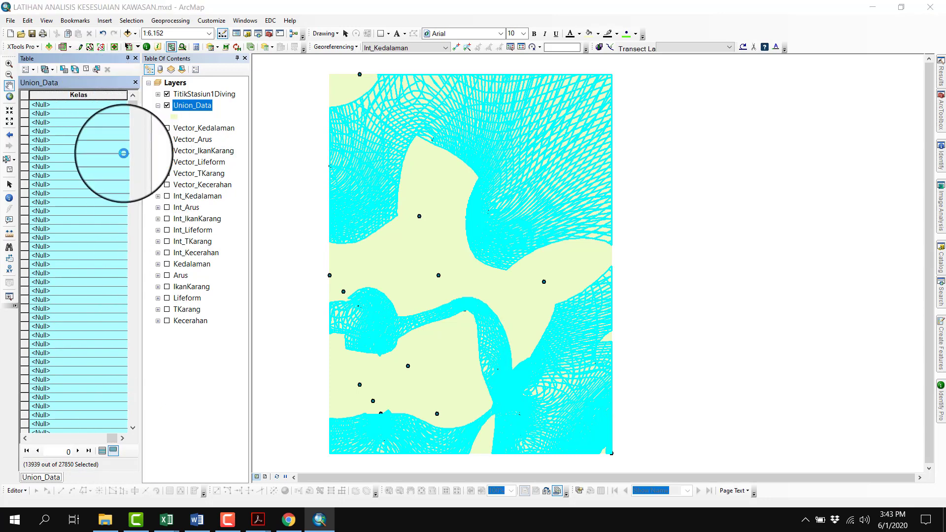
pyautogui.click(202, 525)
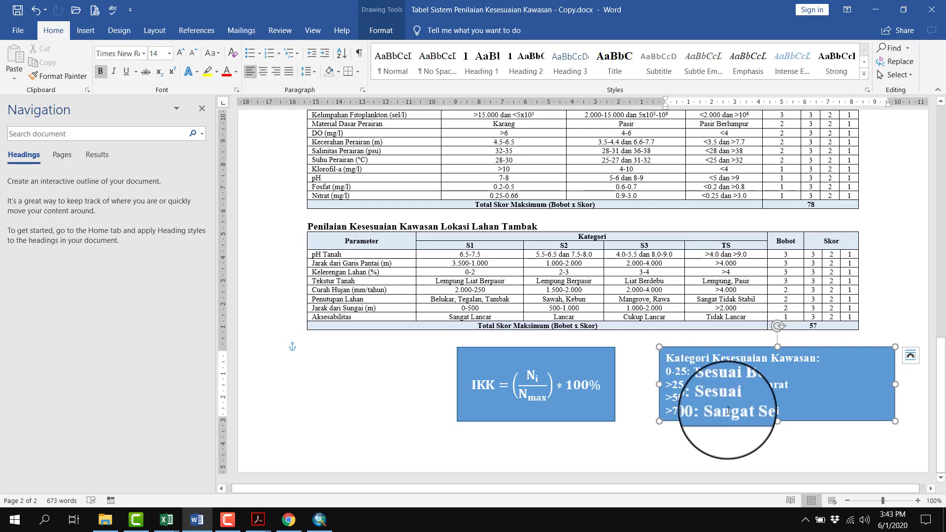
pyautogui.click(319, 520)
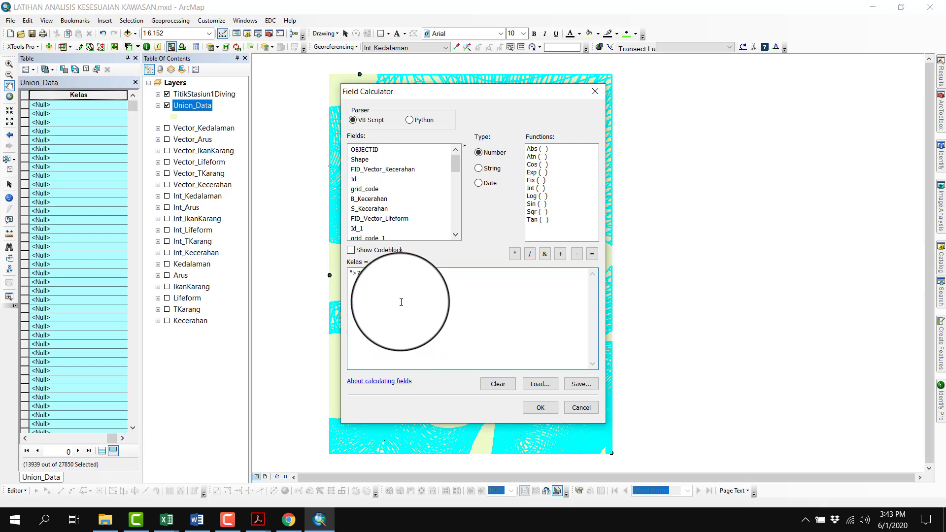
pyautogui.click(550, 402)
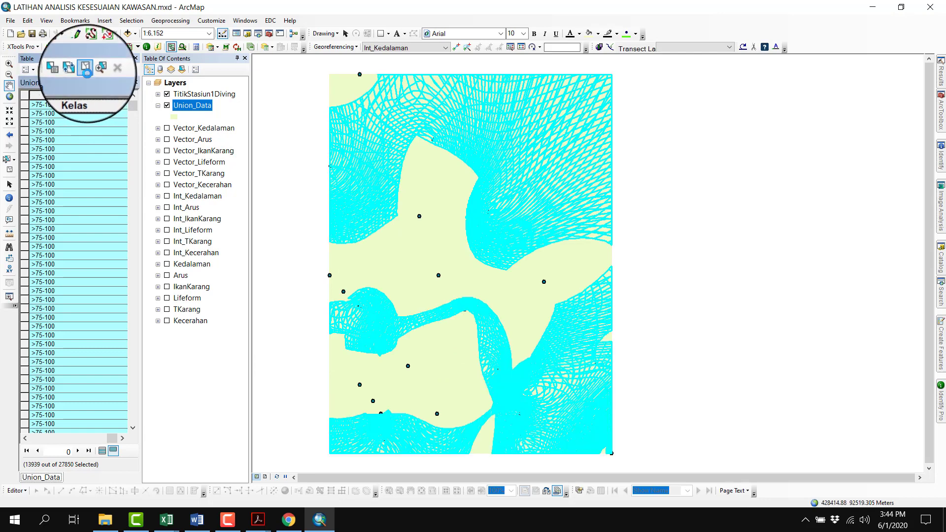
# Clear the current selection and select the Union_Data records where Kategori equals 'Sesuai'
pyautogui.click(86, 74)
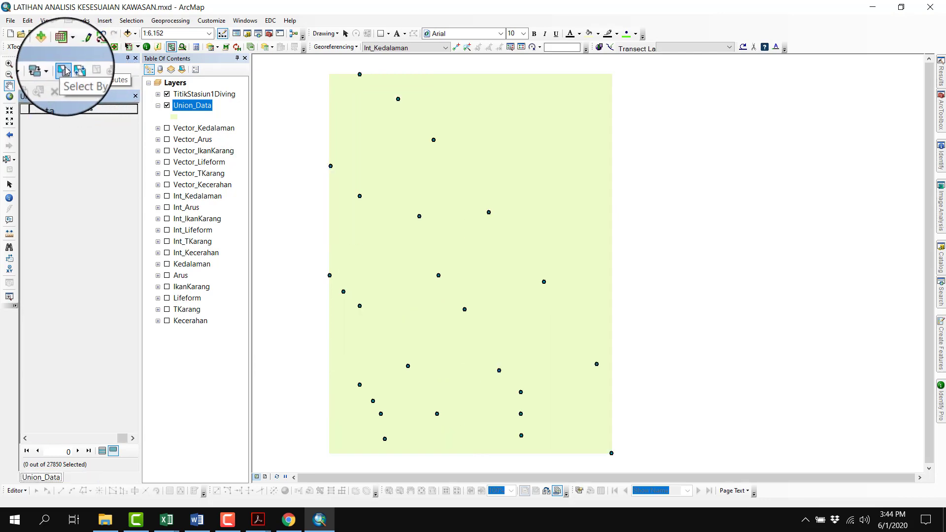
pyautogui.click(65, 70)
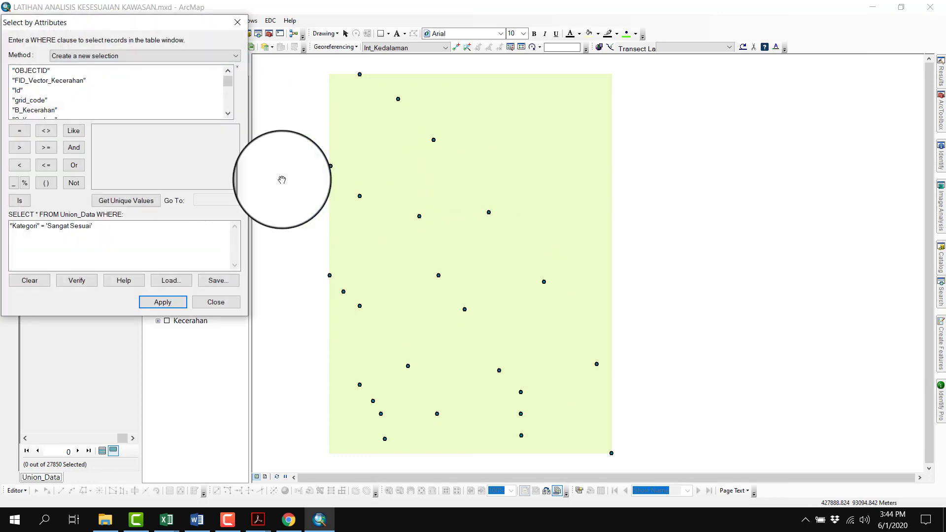
pyautogui.click(34, 281)
pyautogui.scroll(-5, 40, 99)
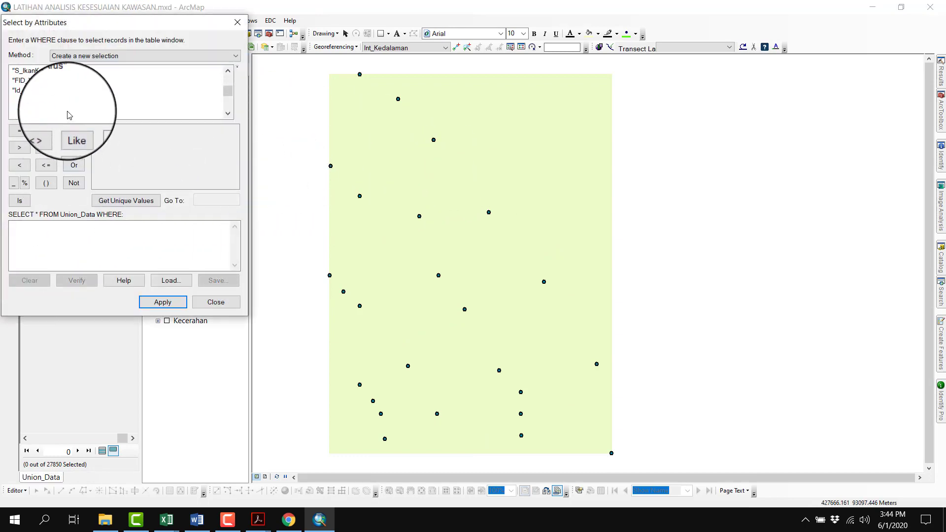
pyautogui.doubleClick(28, 100)
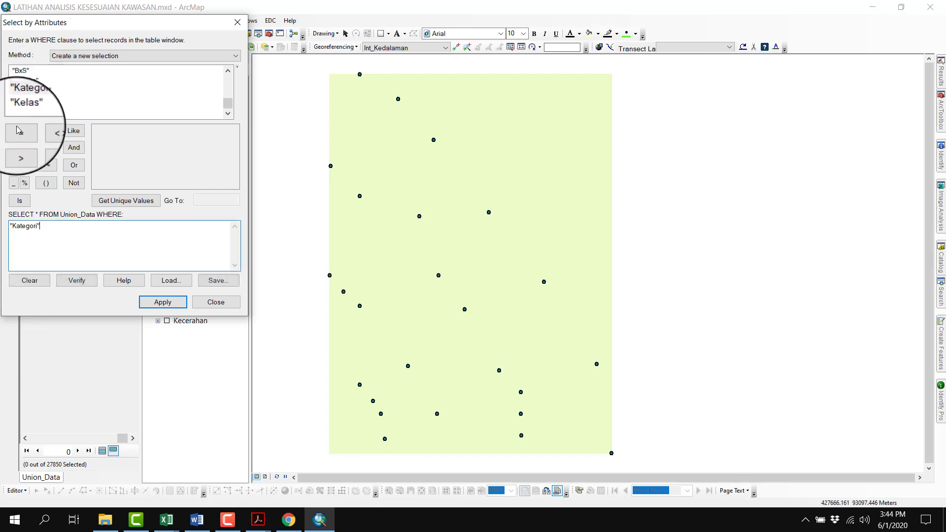
pyautogui.click(19, 130)
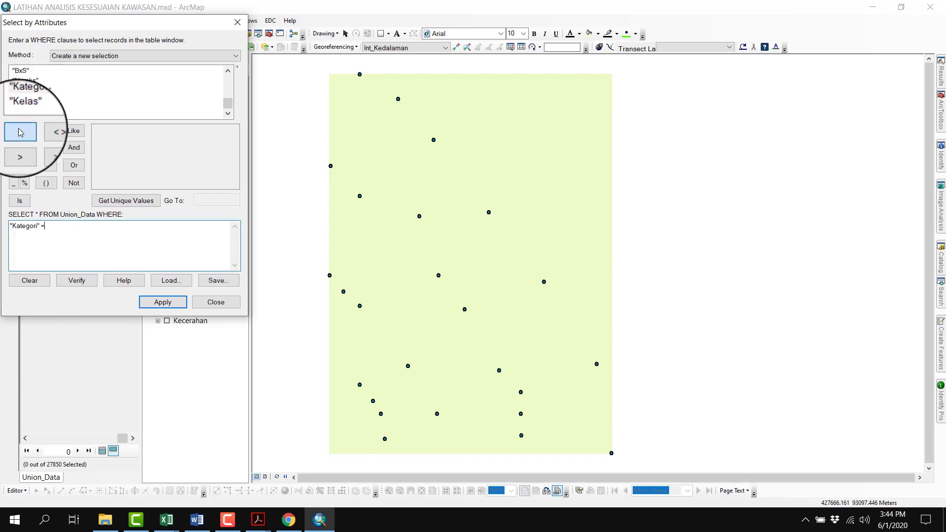
pyautogui.click(127, 201)
pyautogui.doubleClick(112, 141)
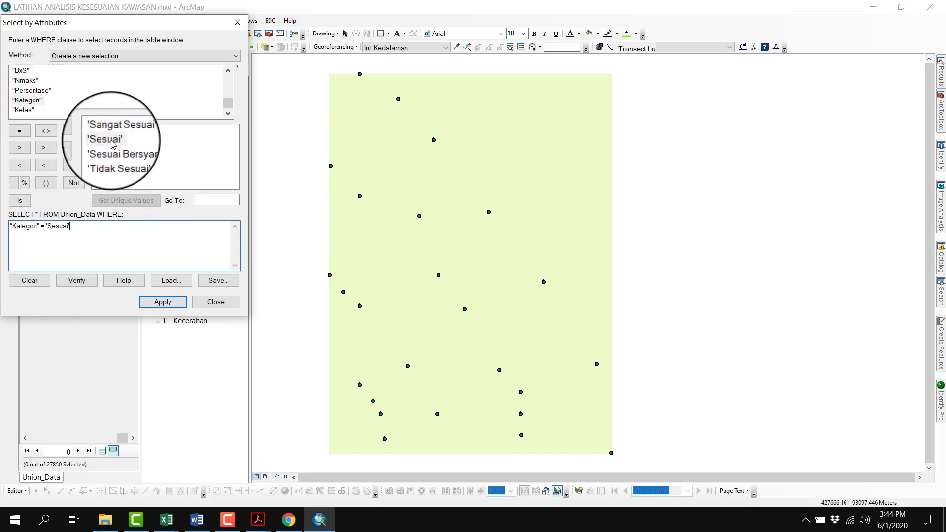
pyautogui.click(162, 302)
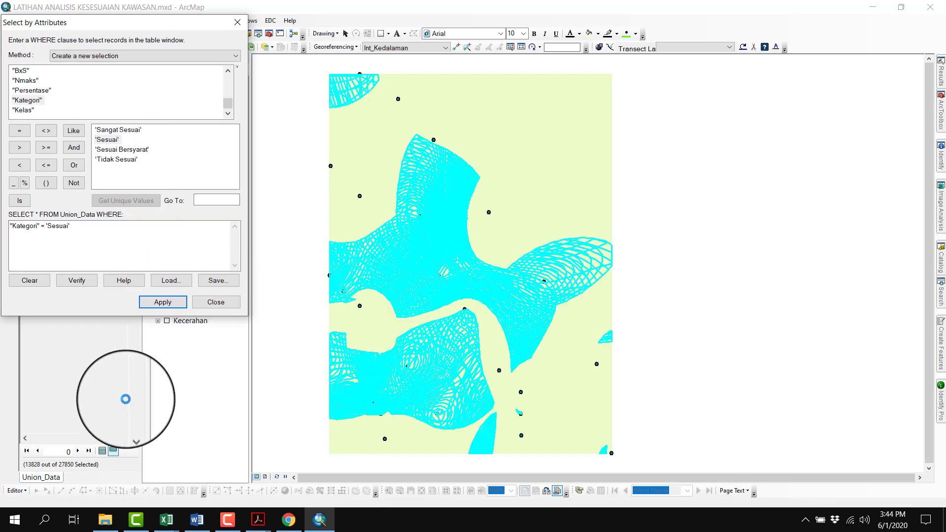
# Show only the selected 'Sesuai' records, check their class range in the Word document, and calculate Kelas as ">50-75" in ArcMap
pyautogui.click(113, 449)
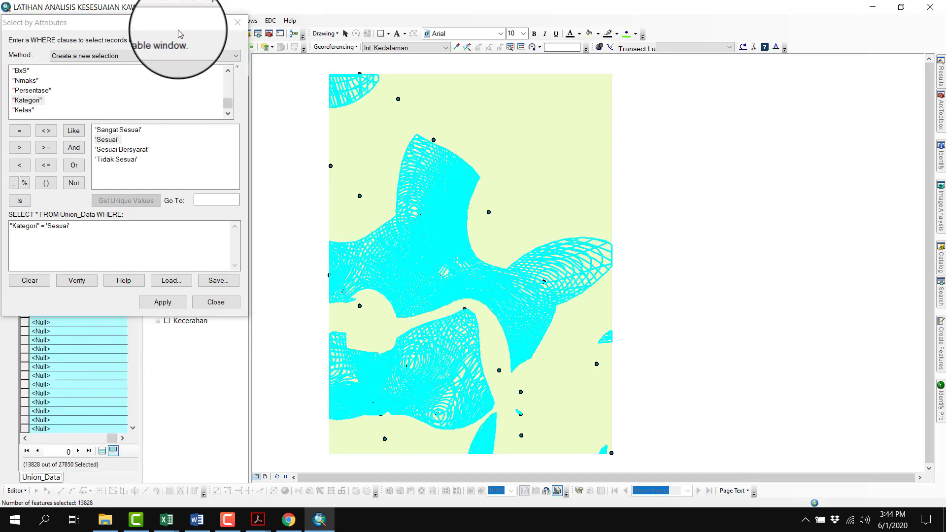
pyautogui.moveTo(177, 25); pyautogui.dragTo(546, 60)
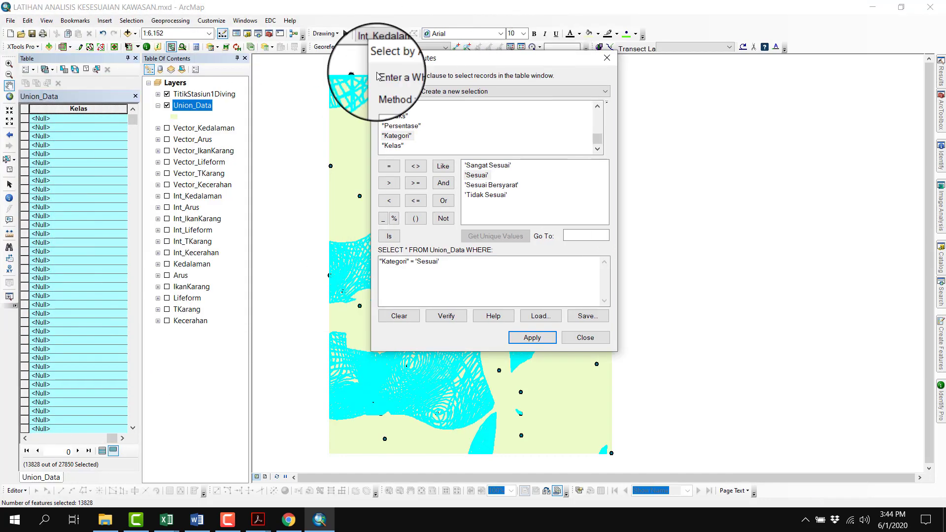
pyautogui.rightClick(78, 109)
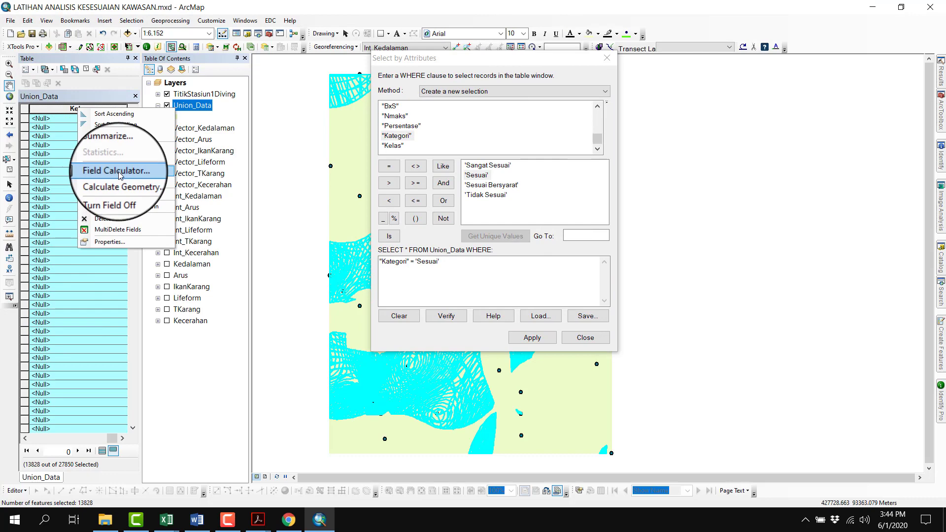
pyautogui.click(118, 171)
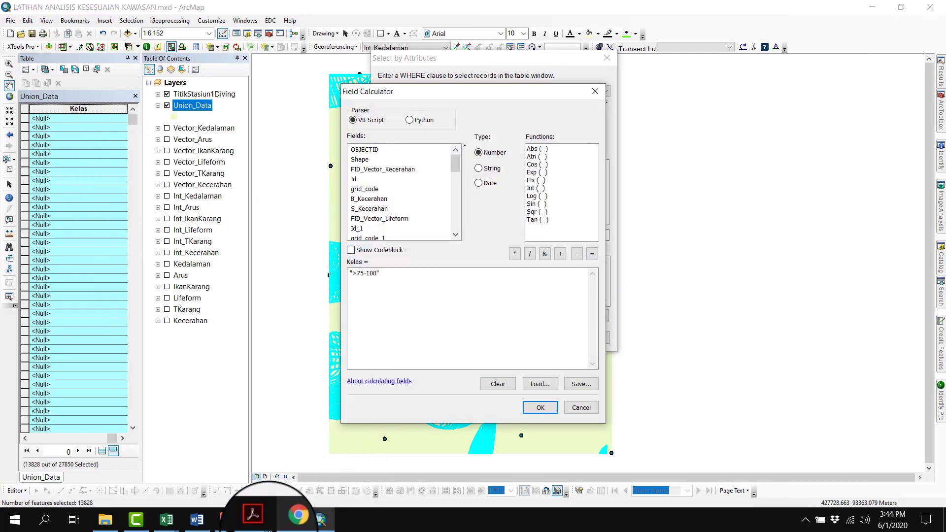
pyautogui.click(197, 519)
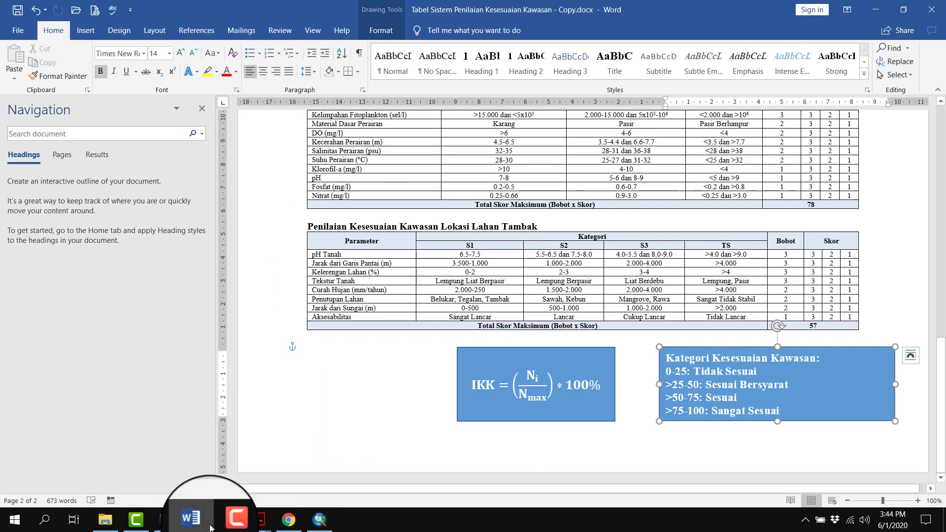
pyautogui.click(203, 521)
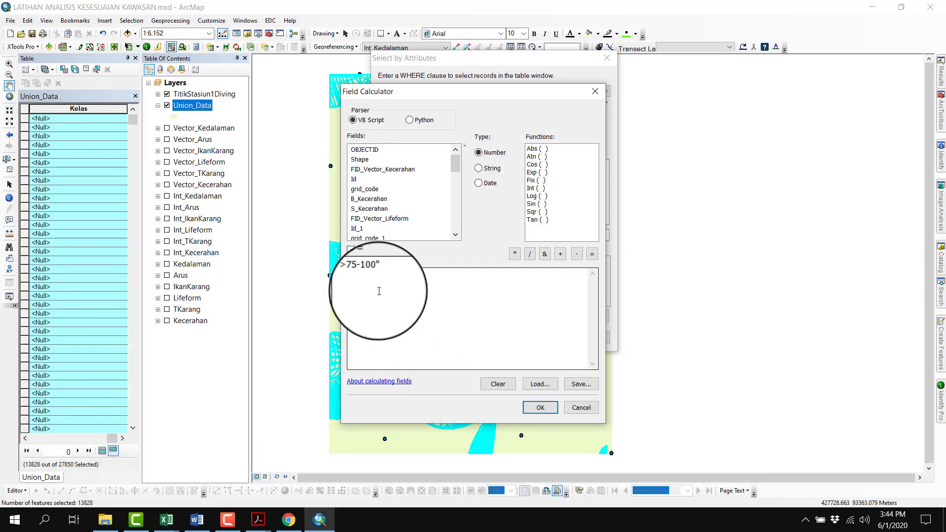
pyautogui.moveTo(371, 272); pyautogui.dragTo(356, 270)
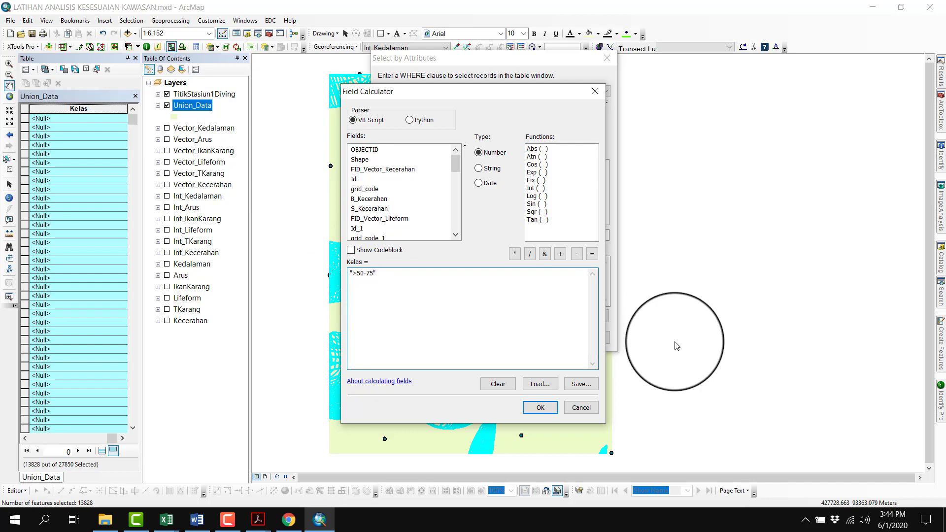
pyautogui.click(541, 408)
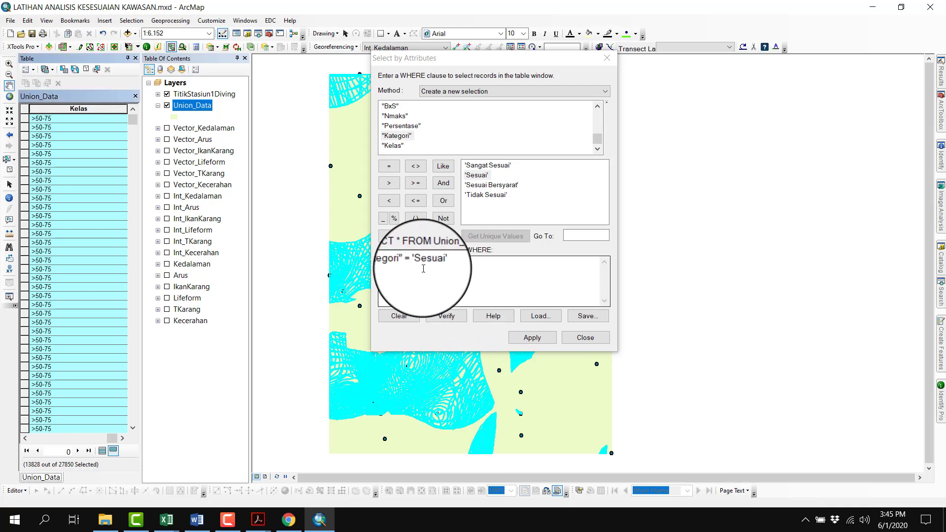
# Select the Union_Data records where Kategori equals 'Sesuai Bersyarat' and calculate their Kelas as ">25-50", following the class ranges in the Word document
pyautogui.moveTo(416, 262); pyautogui.dragTo(472, 261)
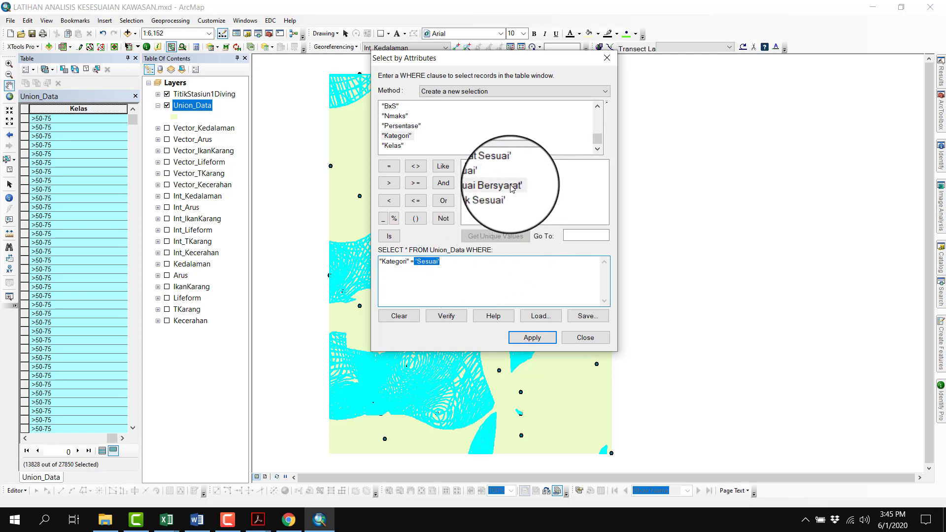
pyautogui.click(543, 338)
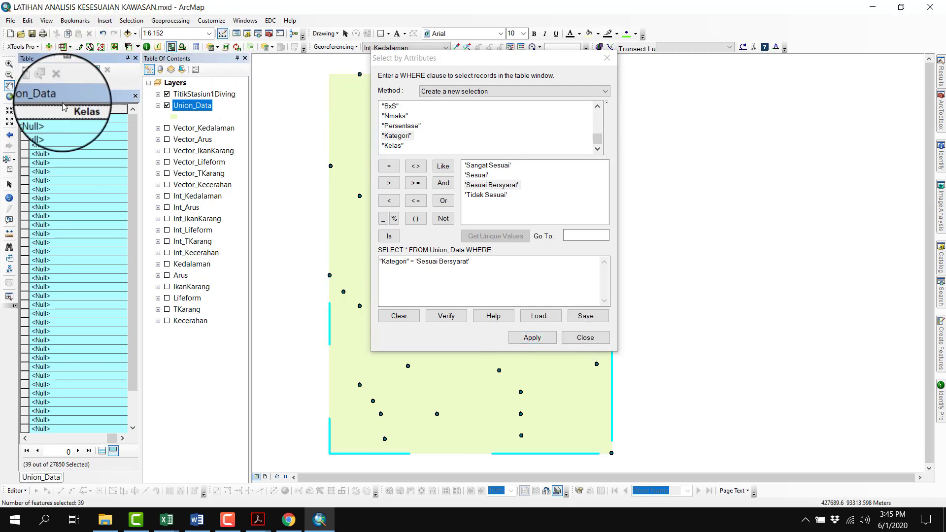
pyautogui.rightClick(66, 109)
pyautogui.click(96, 172)
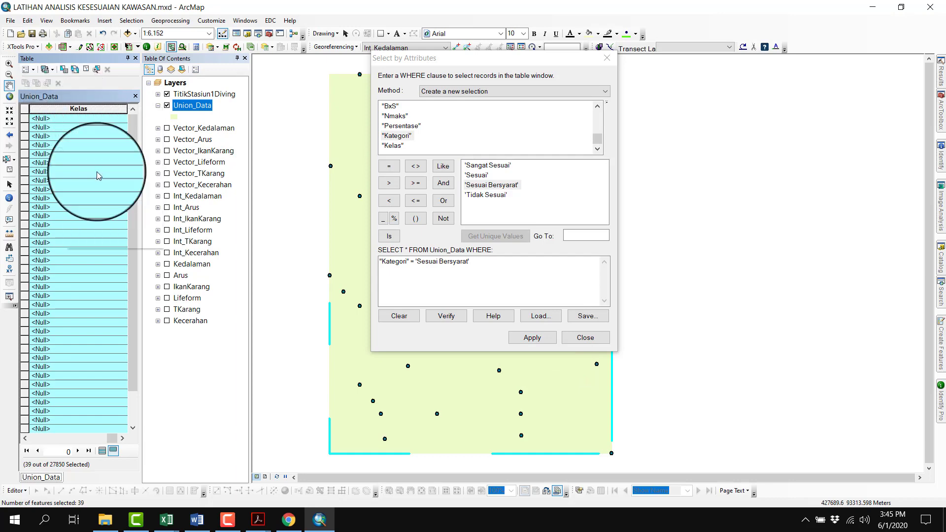
pyautogui.click(195, 522)
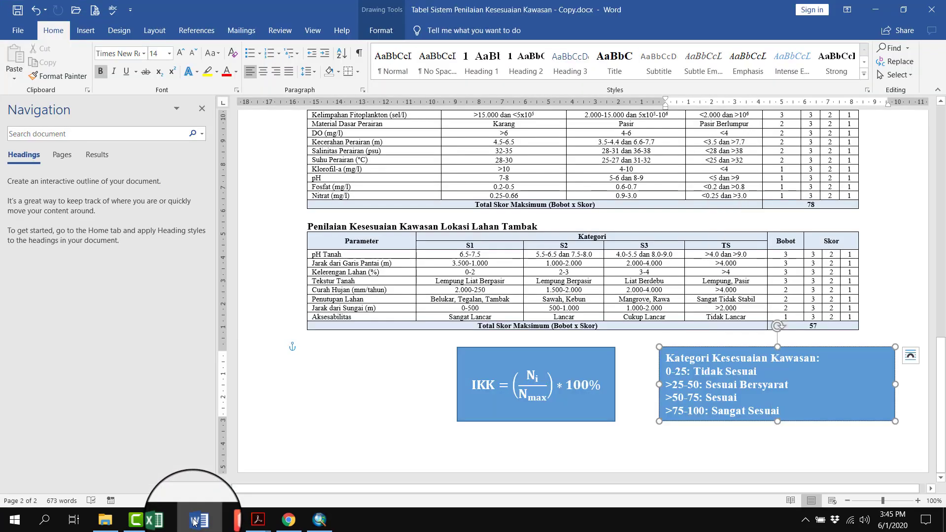
pyautogui.click(319, 520)
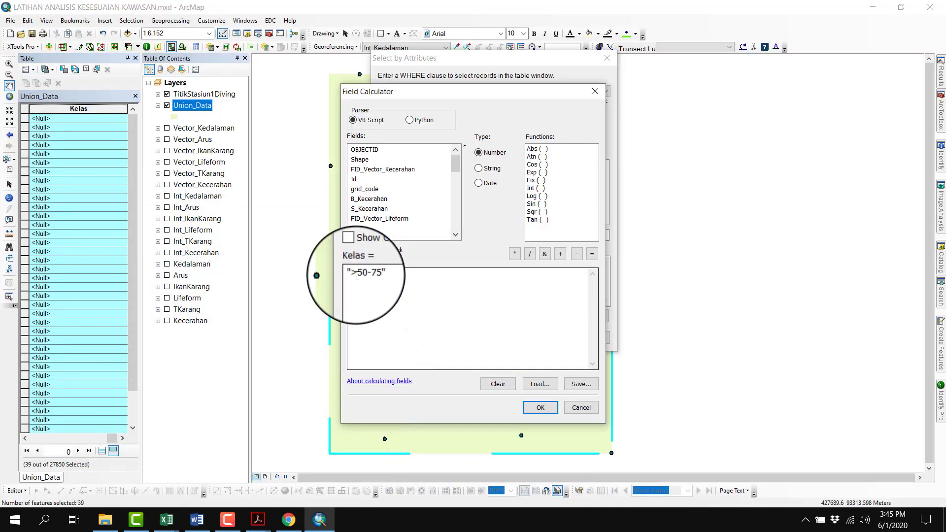
pyautogui.moveTo(357, 276); pyautogui.dragTo(373, 279)
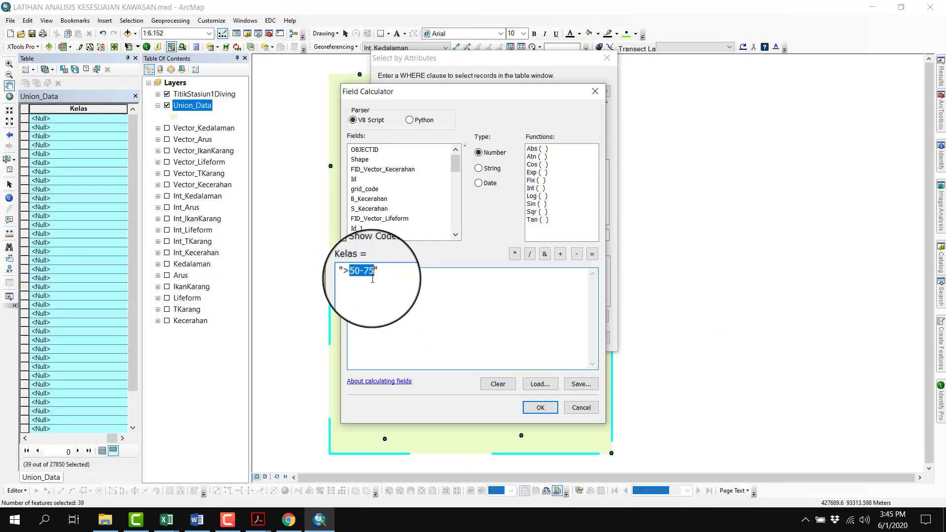
pyautogui.write('25-')
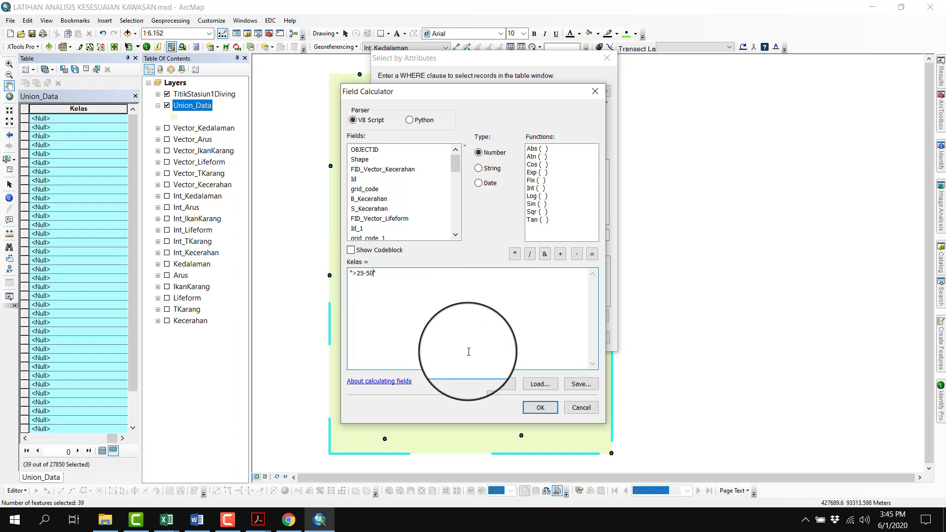
pyautogui.click(549, 409)
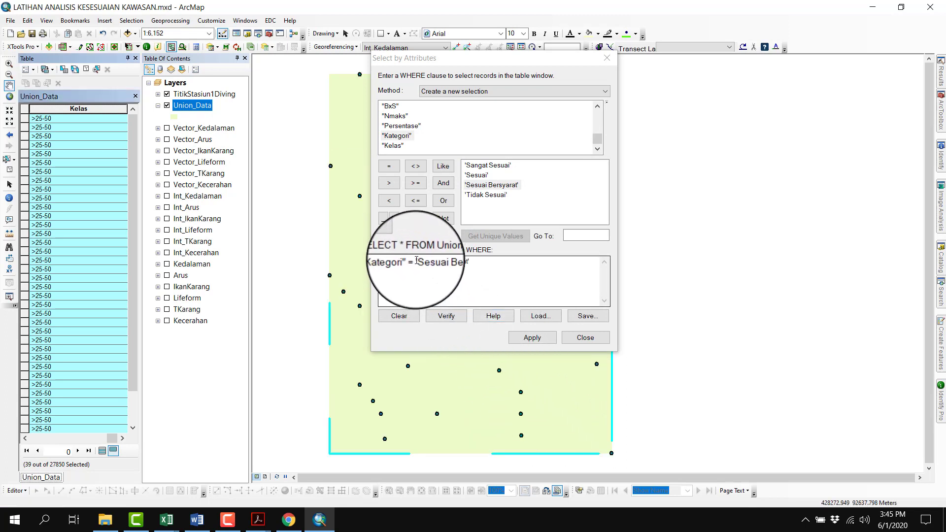
# Change the attribute query to select the Union_Data records where Kategori equals 'Tidak Sesuai'
pyautogui.moveTo(415, 261); pyautogui.dragTo(471, 262)
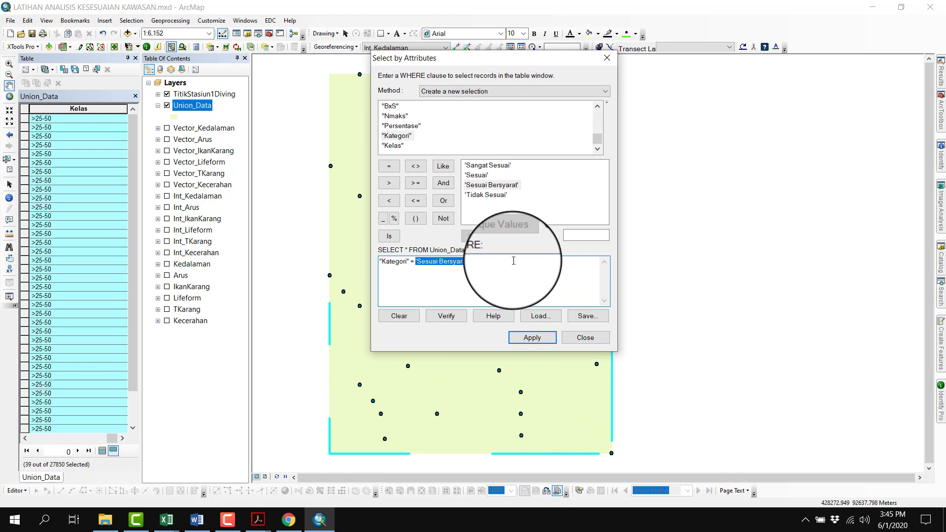
pyautogui.doubleClick(488, 195)
pyautogui.click(509, 340)
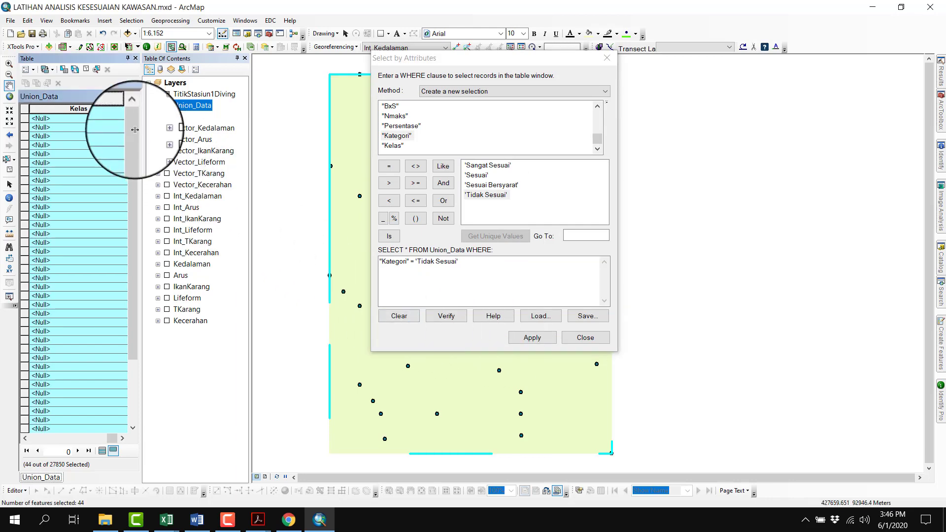
# Check the 'Tidak Sesuai' class range in the Word document and calculate Kelas as "0-25" for the selected records in ArcMap
pyautogui.rightClick(118, 114)
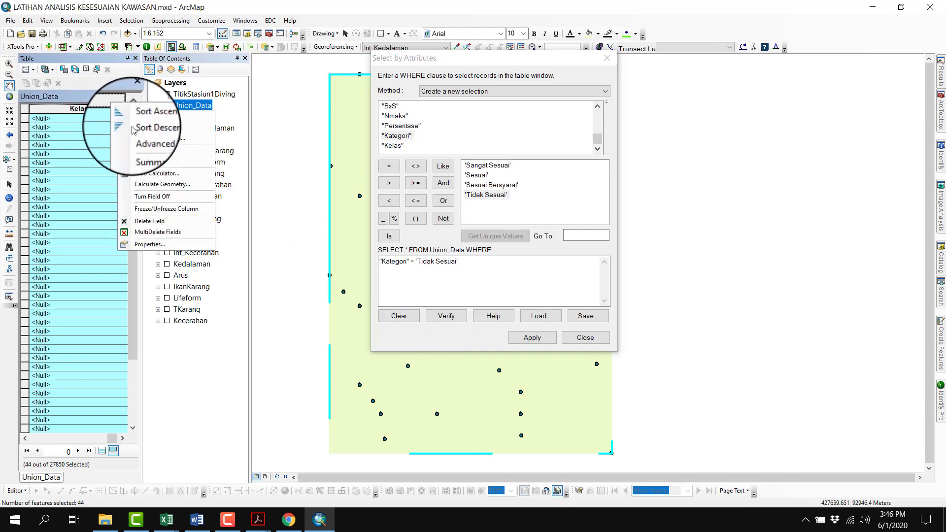
pyautogui.click(158, 172)
pyautogui.click(200, 519)
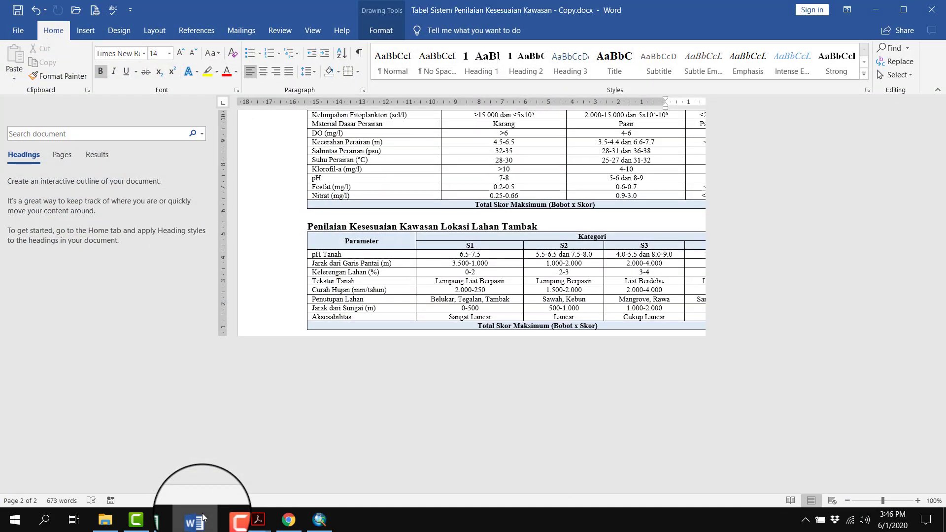
pyautogui.click(197, 519)
pyautogui.click(355, 280)
pyautogui.write('">25-50"')
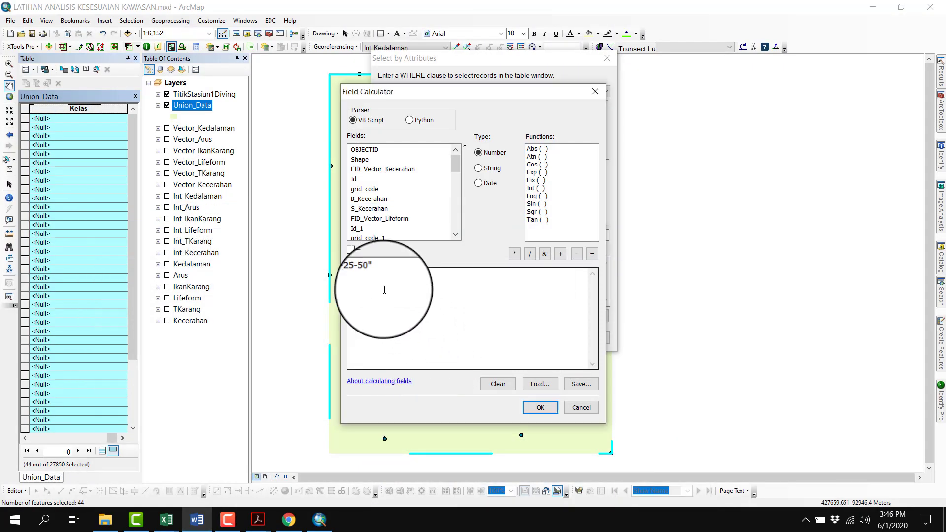
pyautogui.moveTo(354, 279); pyautogui.dragTo(373, 281)
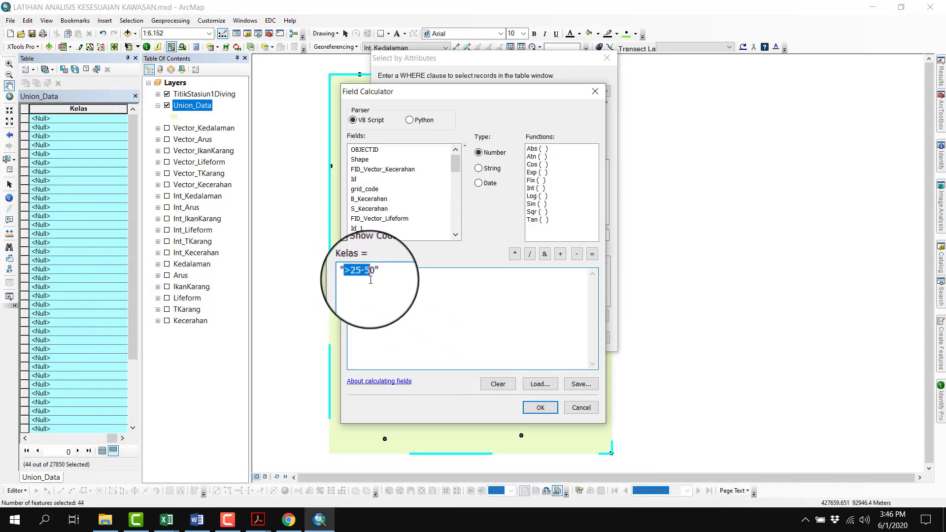
pyautogui.write('0-25')
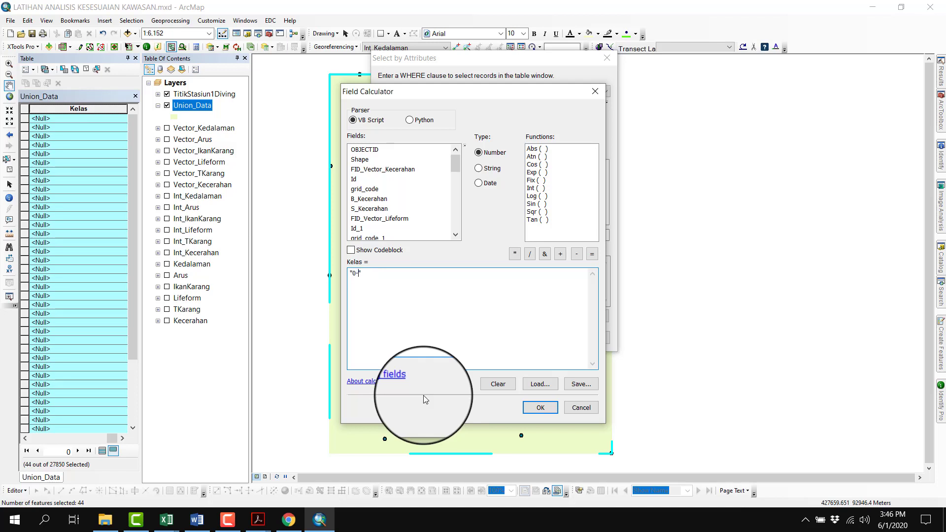
pyautogui.click(526, 408)
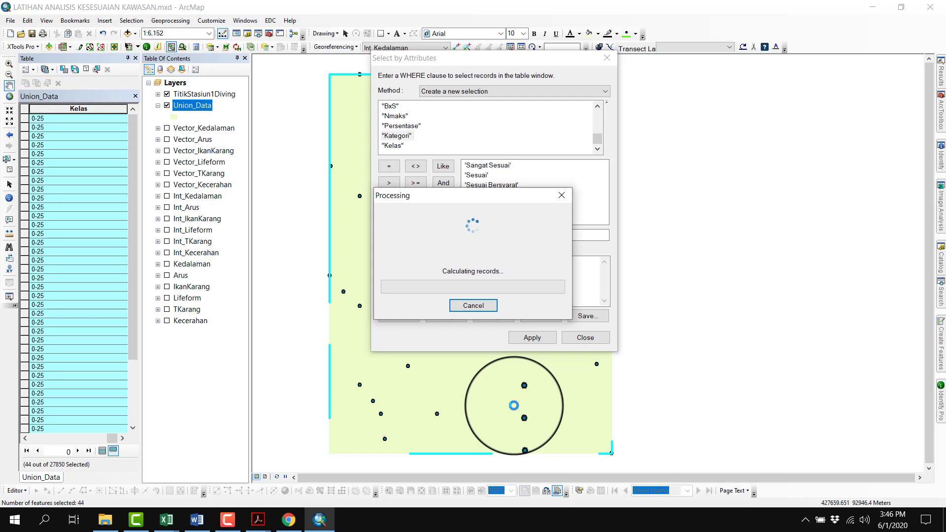
# Close the attribute query, clear the selection, and close the Union_Data attribute table
pyautogui.click(586, 339)
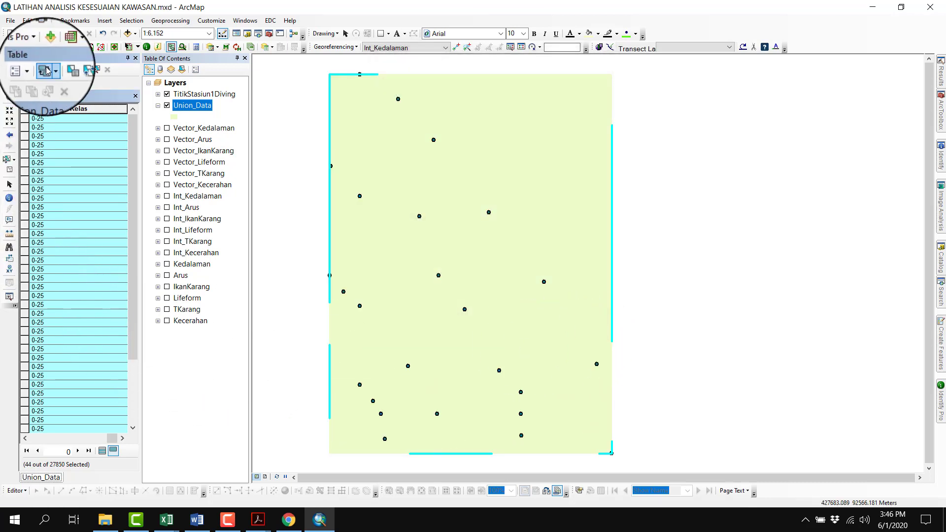
pyautogui.click(90, 72)
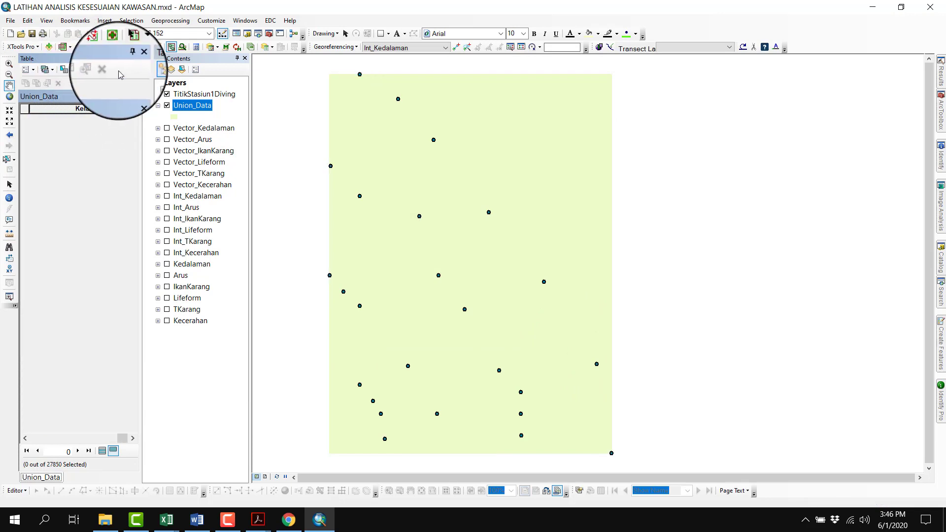
pyautogui.click(136, 58)
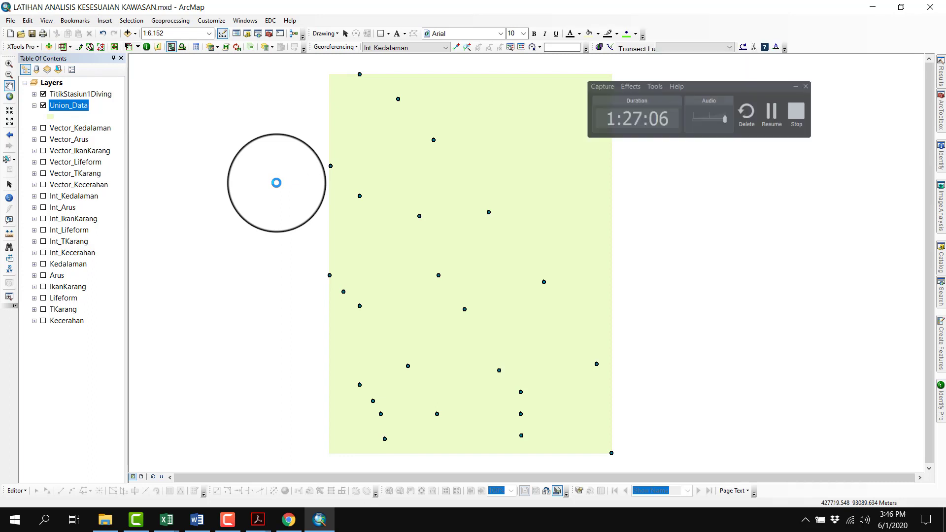
# Set the Union_Data layer's symbology to unique-value categories with Kelas as the value field
pyautogui.doubleClick(64, 106)
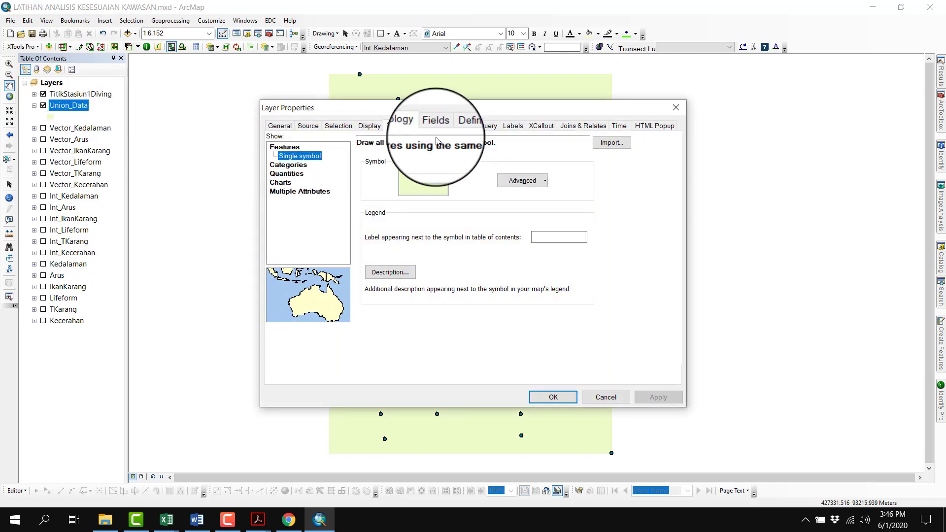
pyautogui.click(296, 166)
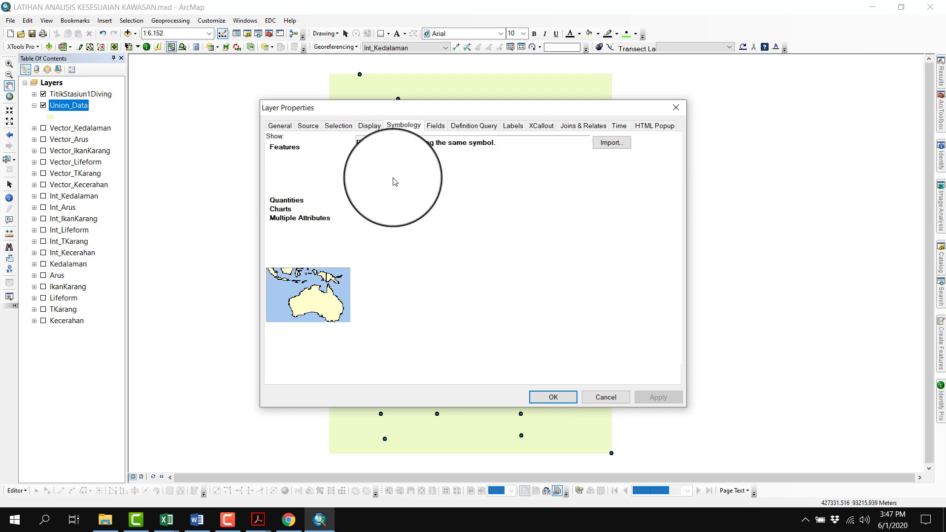
pyautogui.click(296, 156)
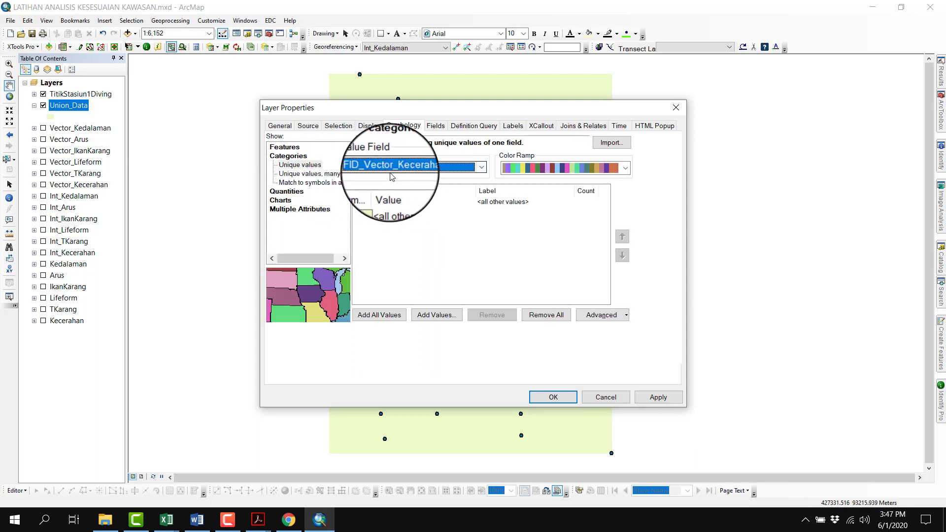
pyautogui.click(394, 165)
pyautogui.scroll(-5, 390, 222)
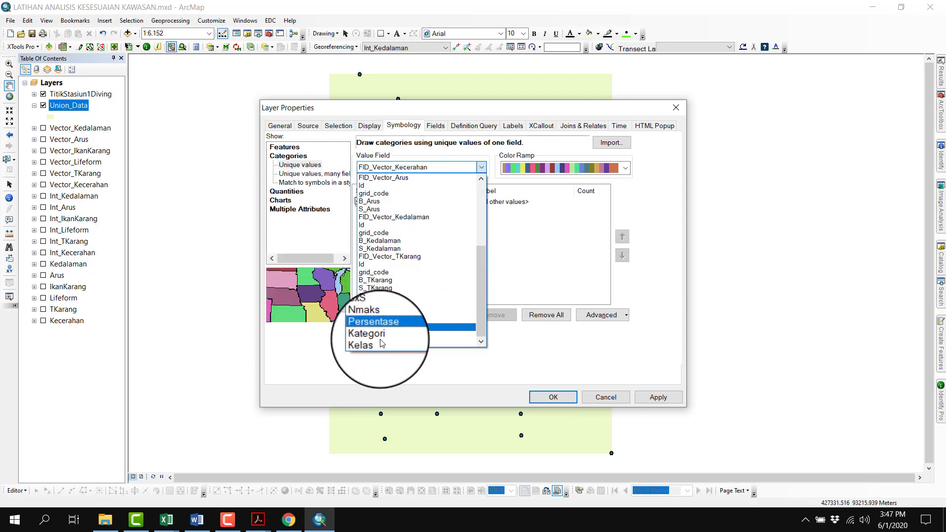
pyautogui.click(379, 344)
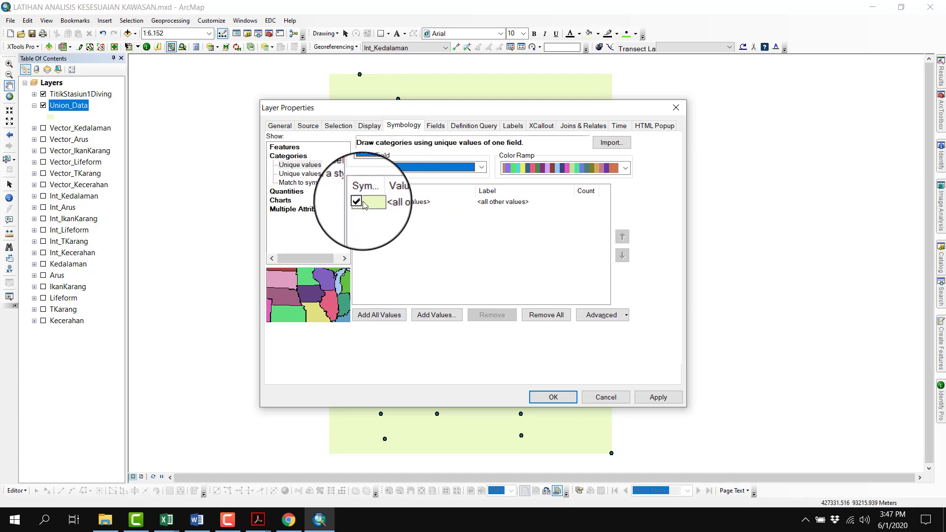
# Set the outline of the <all other values> symbol to No Color
pyautogui.doubleClick(369, 203)
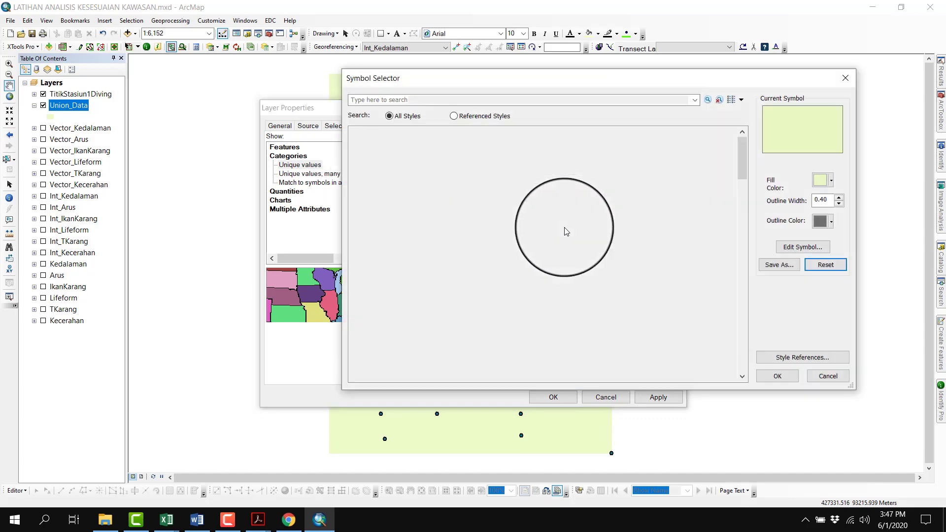
pyautogui.click(823, 230)
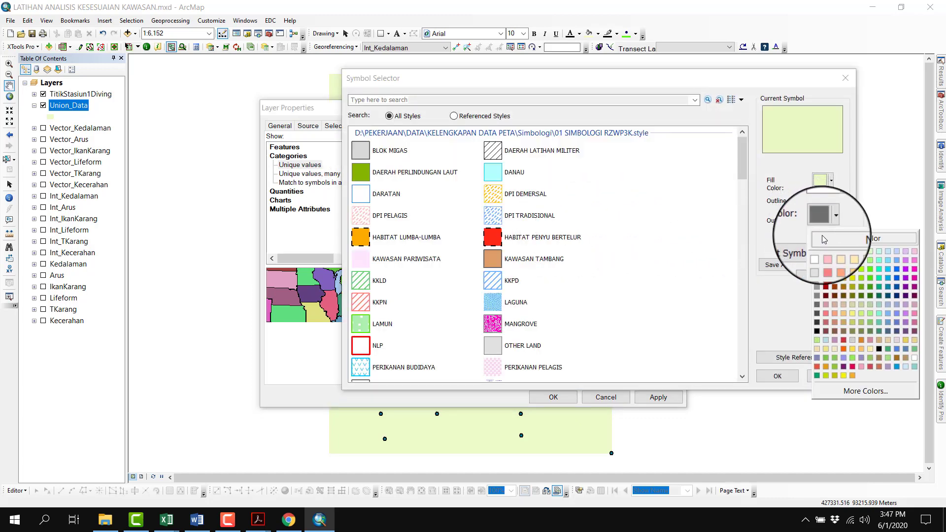
pyautogui.click(822, 235)
pyautogui.click(777, 373)
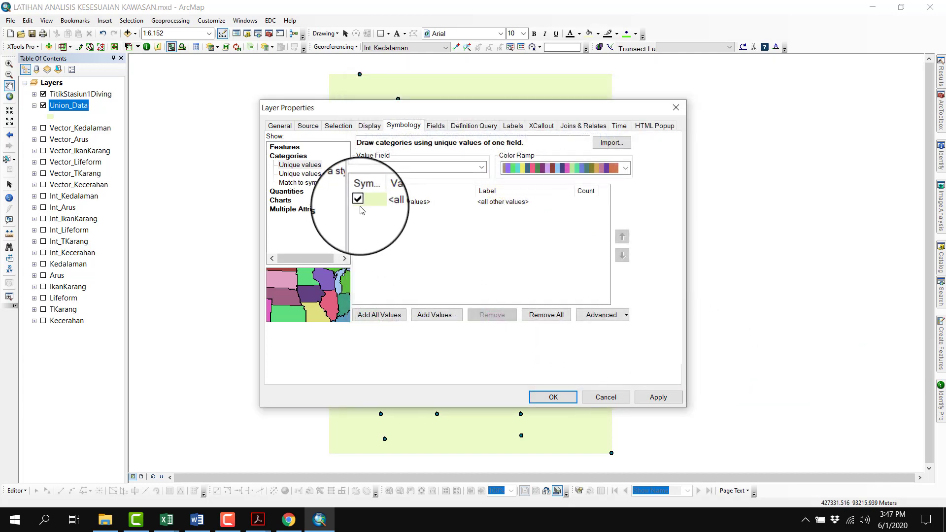
# Add all Kelas values to the Union_Data symbology with a blank heading label, and fill the 0-25 class with red
pyautogui.click(394, 310)
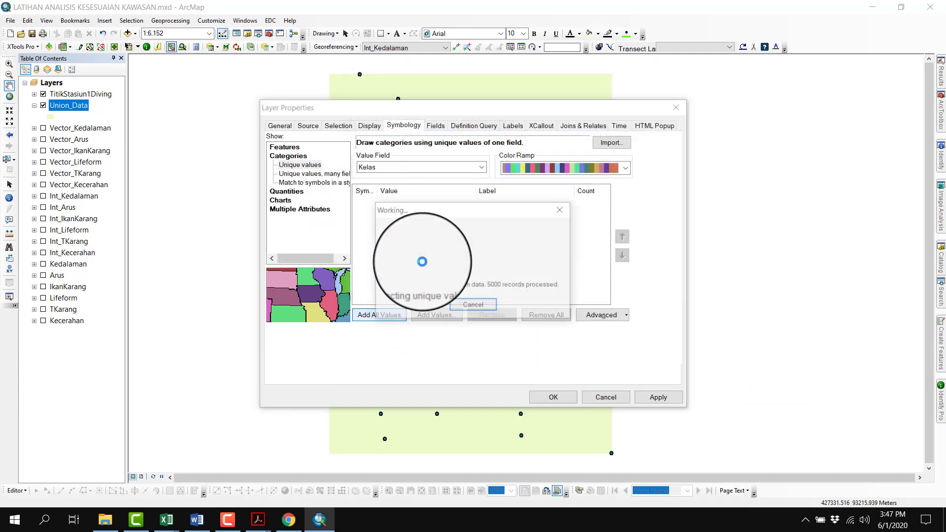
pyautogui.click(497, 213)
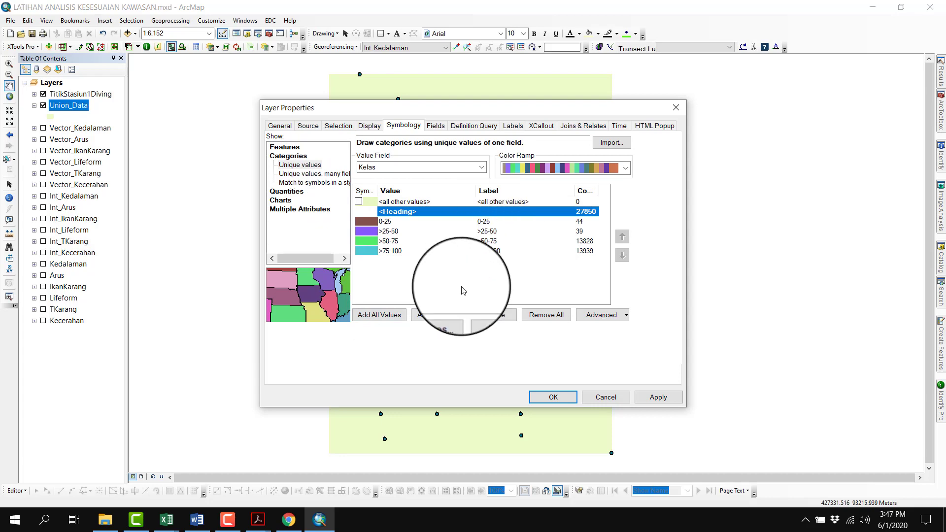
pyautogui.click(365, 220)
pyautogui.doubleClick(365, 222)
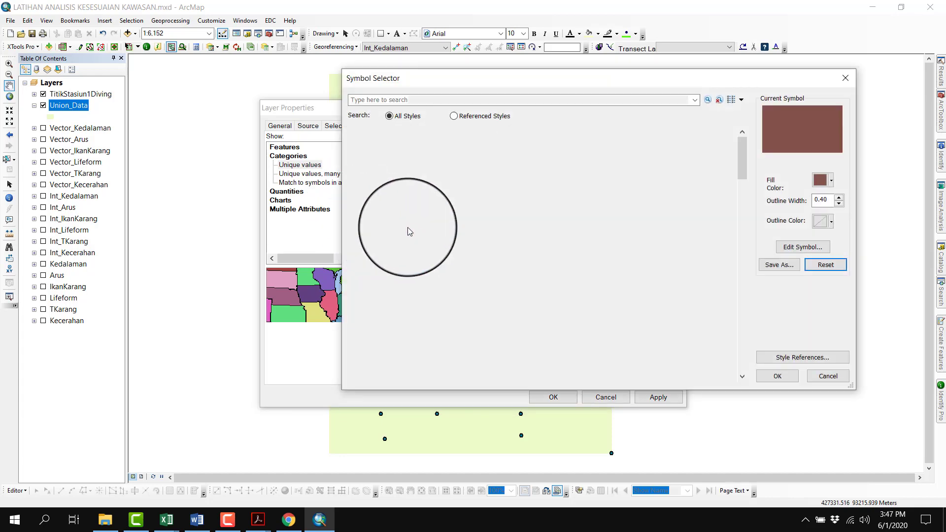
pyautogui.click(824, 185)
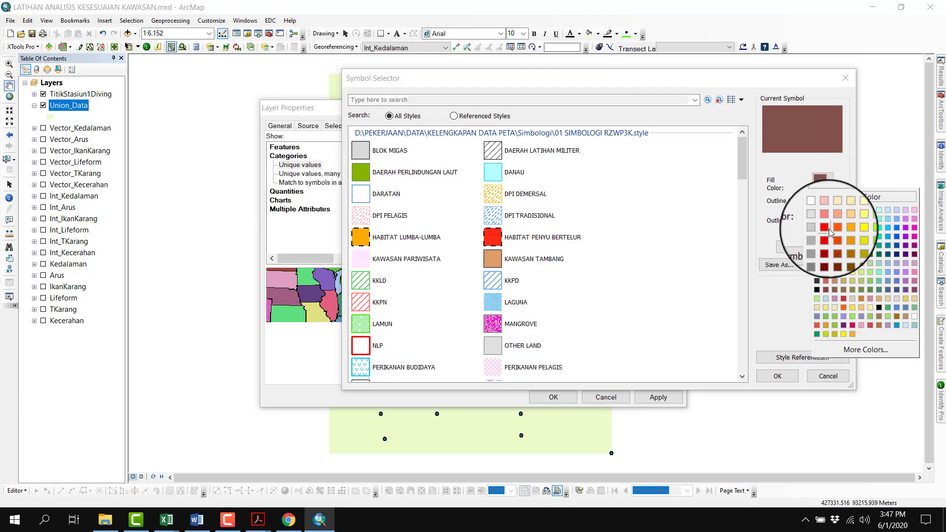
pyautogui.click(828, 228)
pyautogui.click(783, 378)
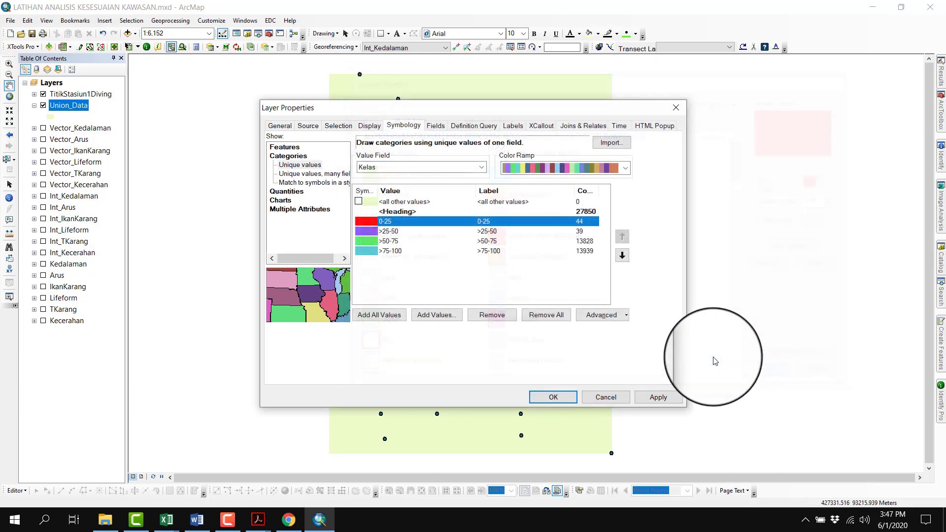
# Set the fill color of the >75-100 class to blue
pyautogui.click(384, 252)
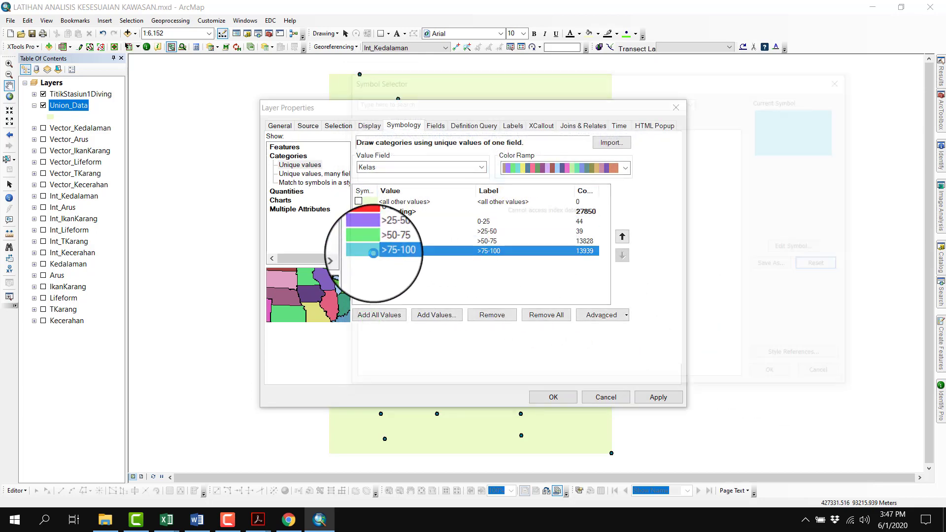
pyautogui.doubleClick(365, 251)
pyautogui.click(823, 181)
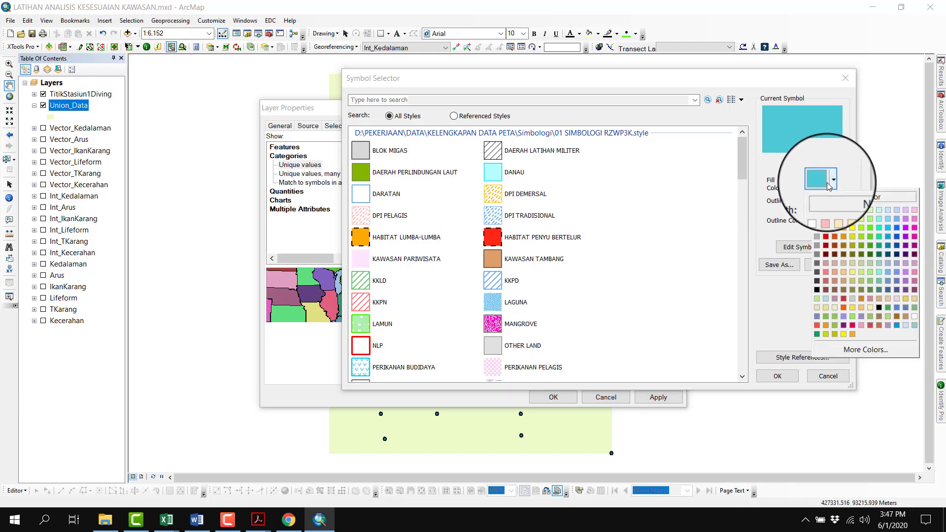
pyautogui.click(895, 229)
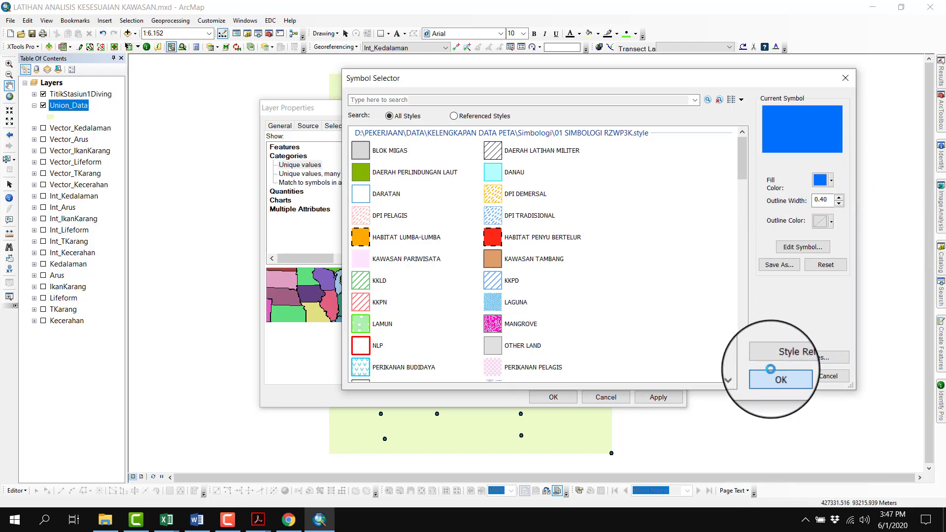
pyautogui.click(783, 378)
# Set the fill color of the >50-75 class to bright green
pyautogui.doubleClick(377, 245)
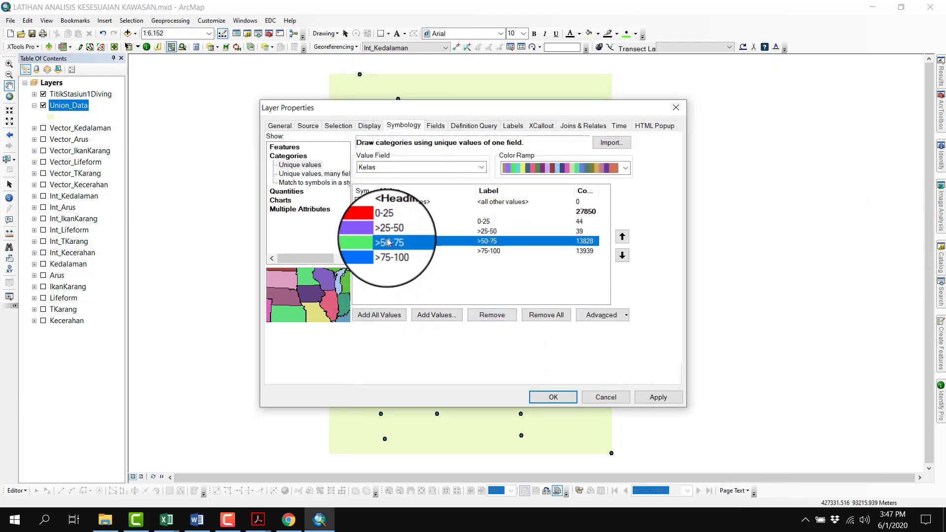
pyautogui.click(823, 181)
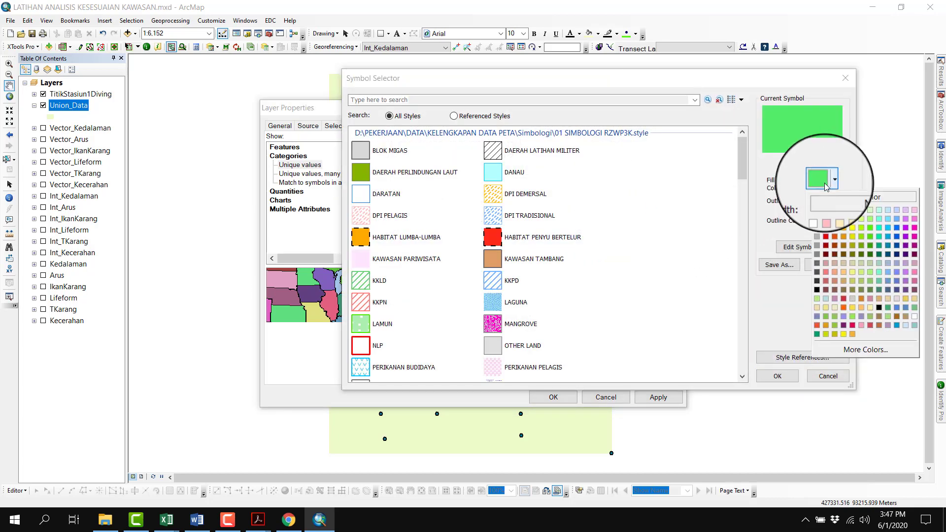
pyautogui.click(868, 230)
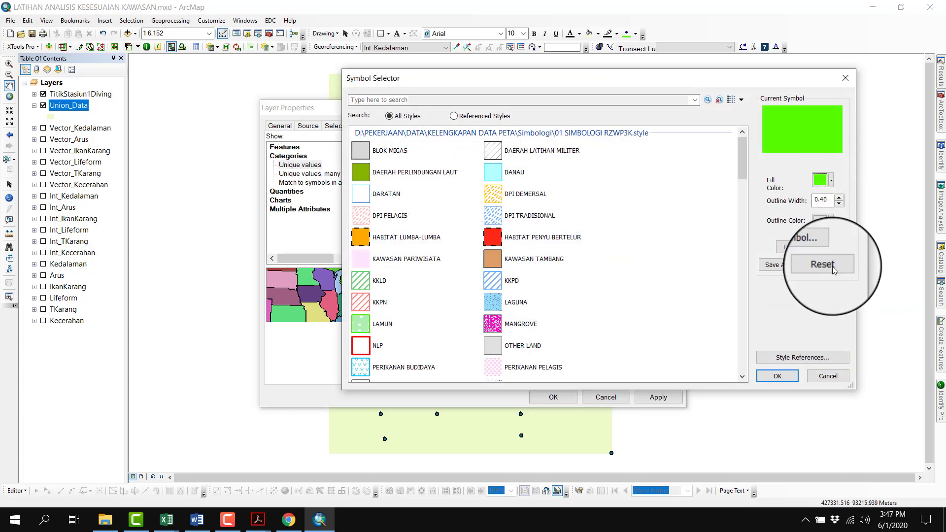
pyautogui.click(777, 376)
# Set the fill color of the >25-50 class to yellow and apply the Kelas symbology to the Union_Data layer
pyautogui.click(373, 234)
pyautogui.doubleClick(373, 234)
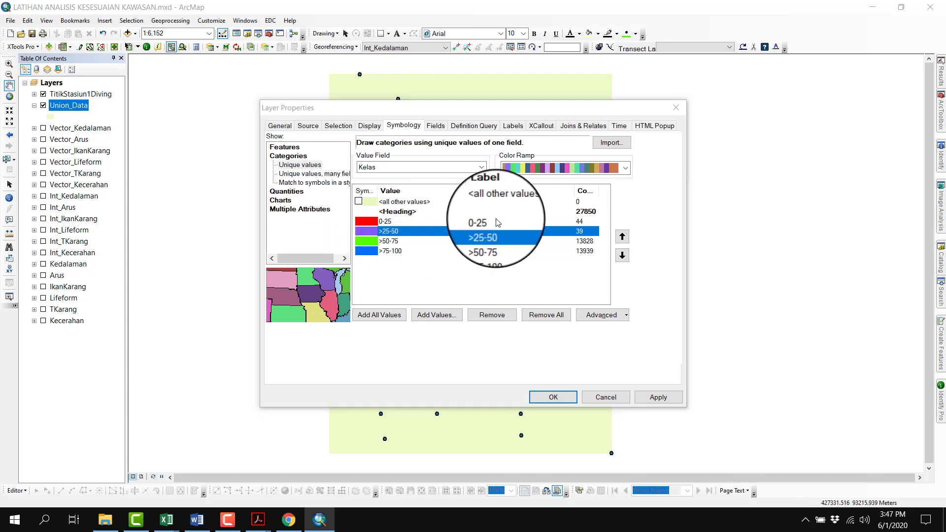
pyautogui.click(823, 180)
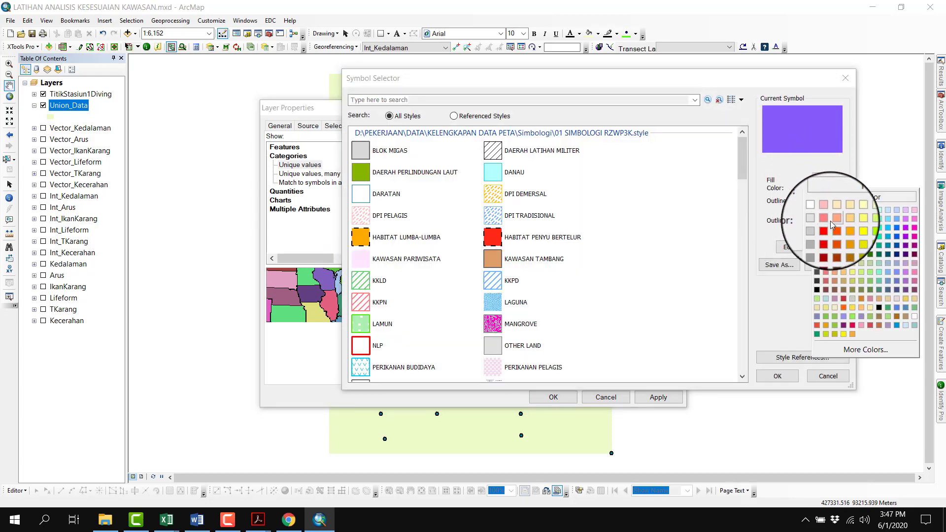
pyautogui.click(848, 230)
pyautogui.click(778, 377)
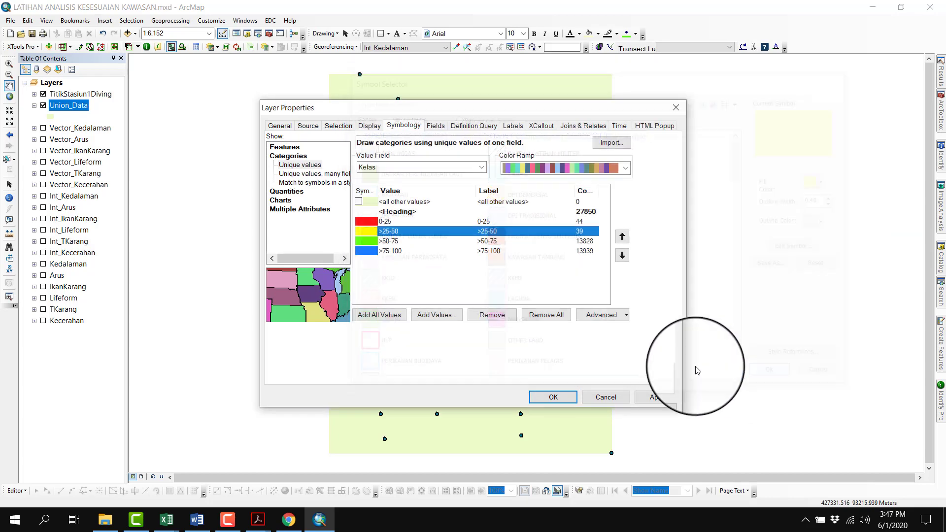
pyautogui.click(561, 395)
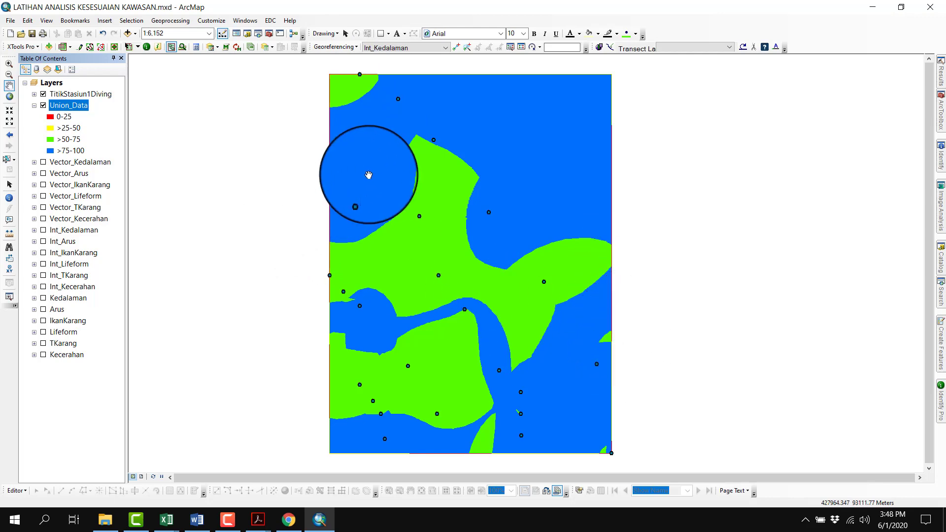
# Switch to the Analis Kesesuaian Kawasan workbook in Excel and check the Kategori row for the stations
pyautogui.moveTo(166, 520)
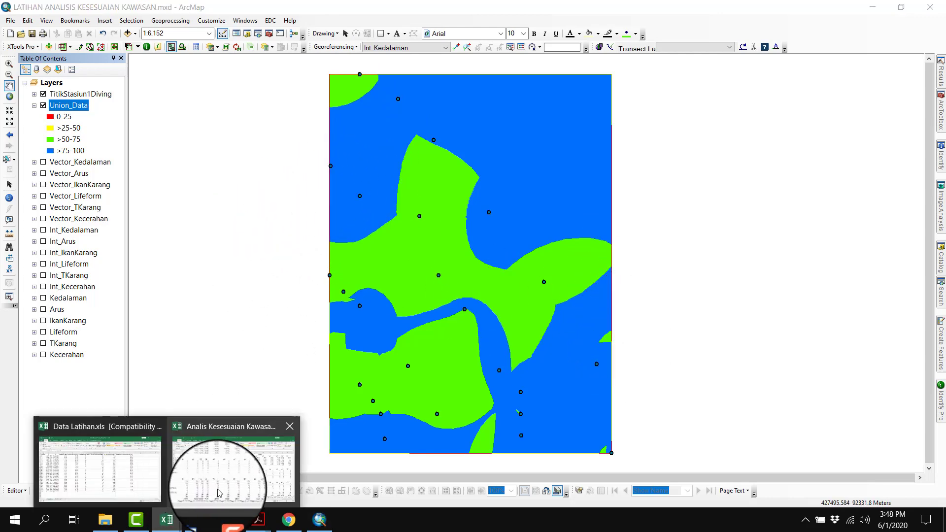
pyautogui.click(235, 488)
pyautogui.scroll(-2, 488, 352)
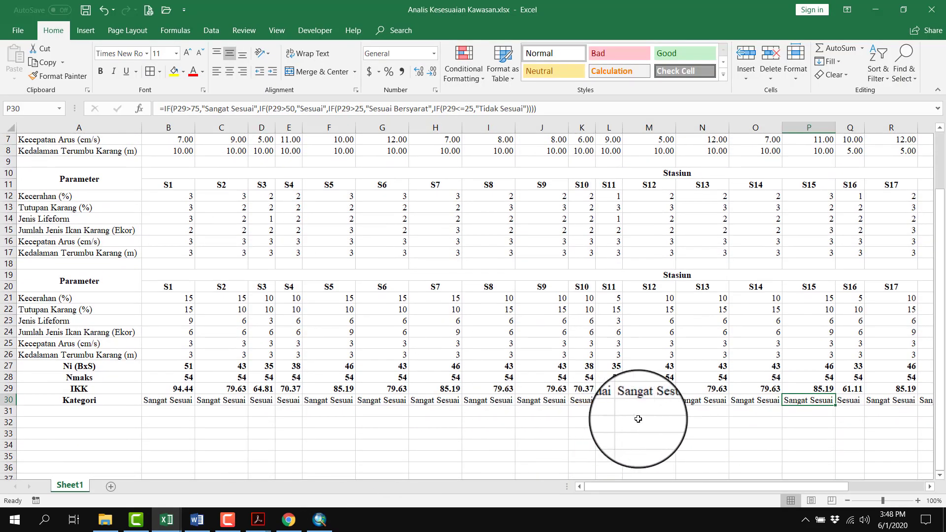
pyautogui.click(168, 401)
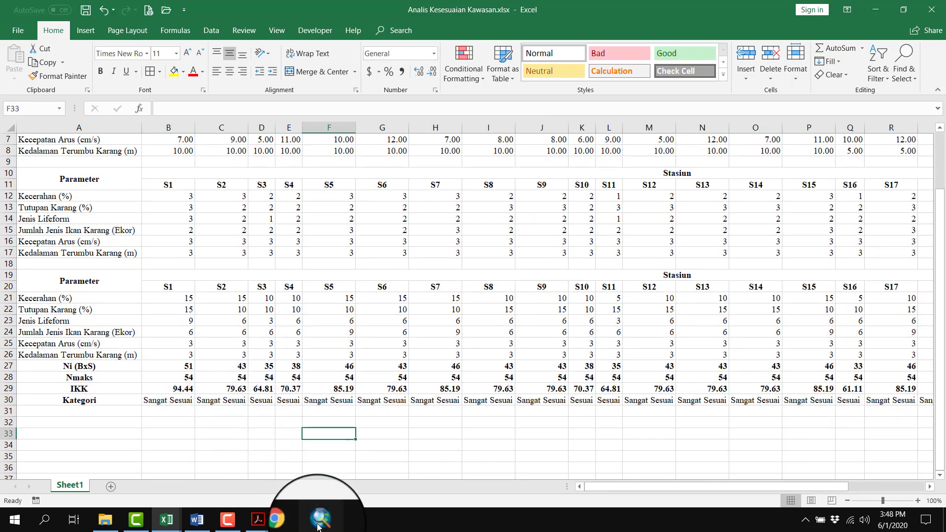
# Return to ArcMap and symbolize Union_Data by all unique values of the Kategori field, with a blank heading label
pyautogui.click(319, 520)
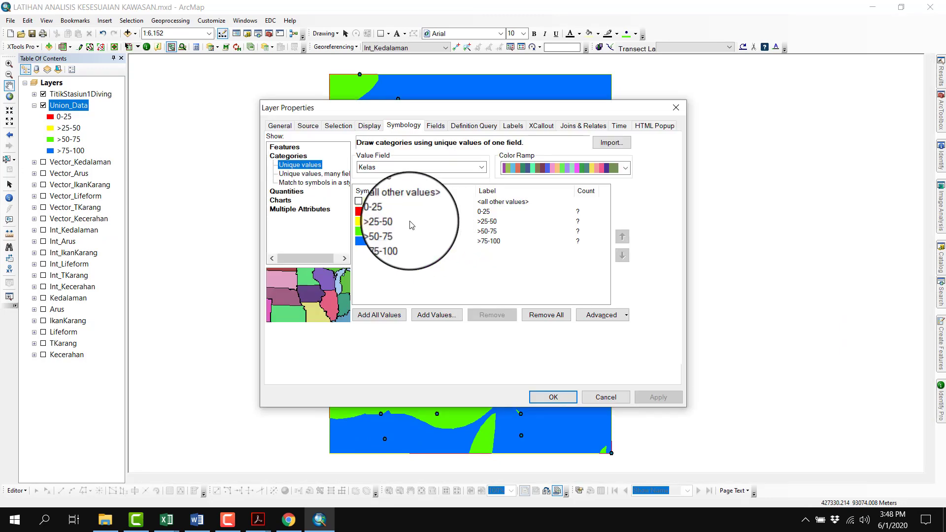
pyautogui.click(403, 167)
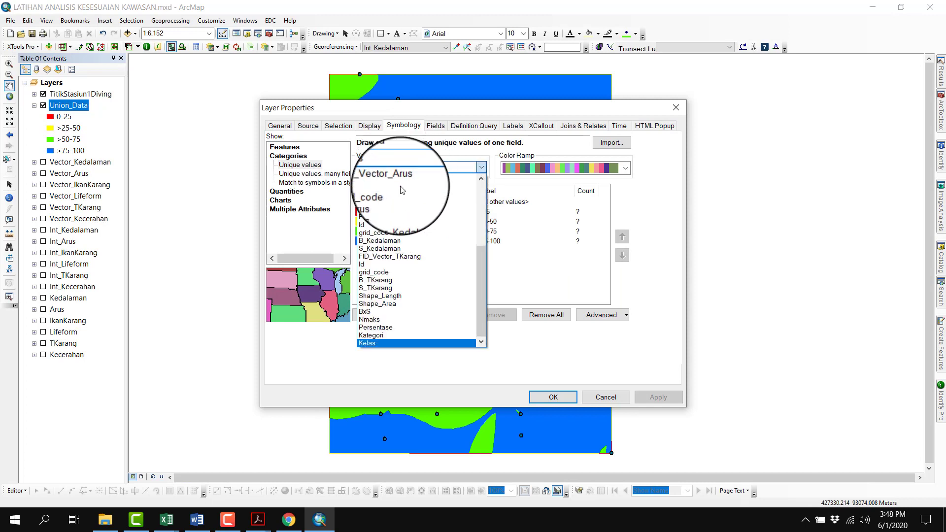
pyautogui.click(382, 335)
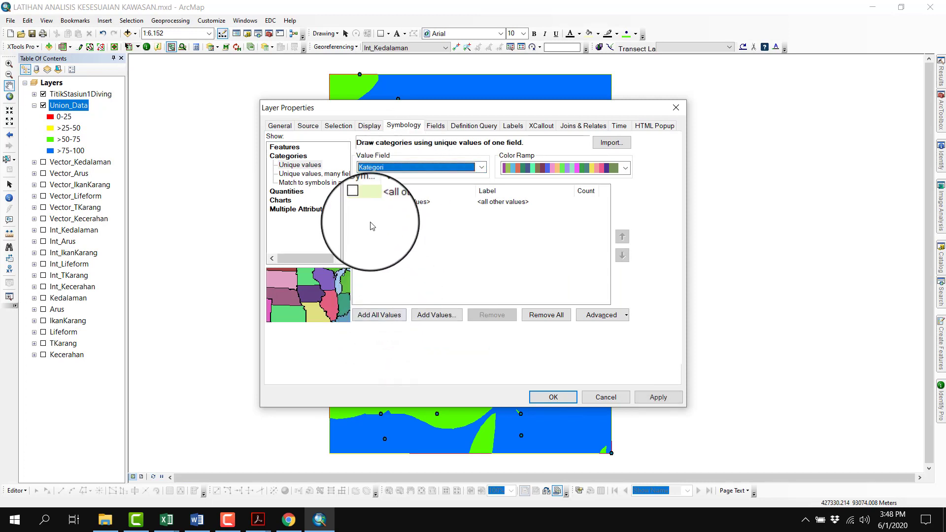
pyautogui.click(387, 312)
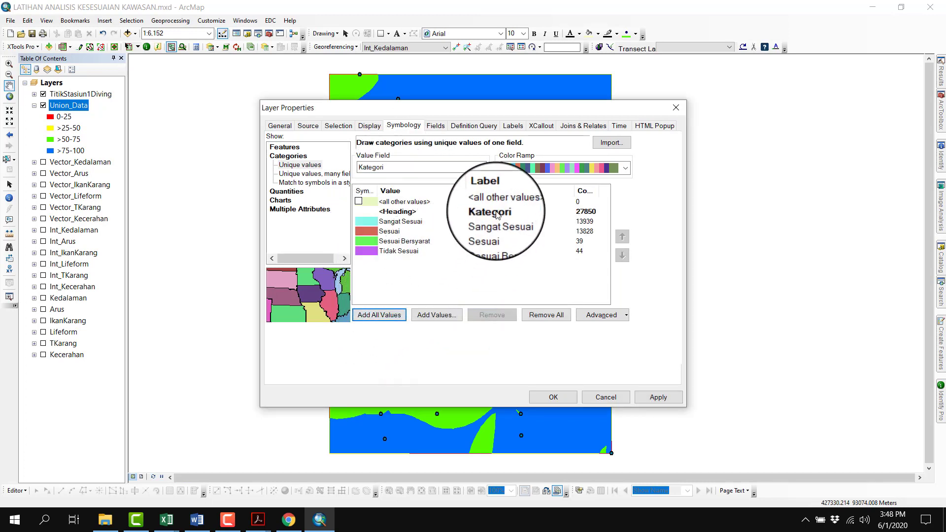
pyautogui.doubleClick(497, 215)
pyautogui.click(477, 268)
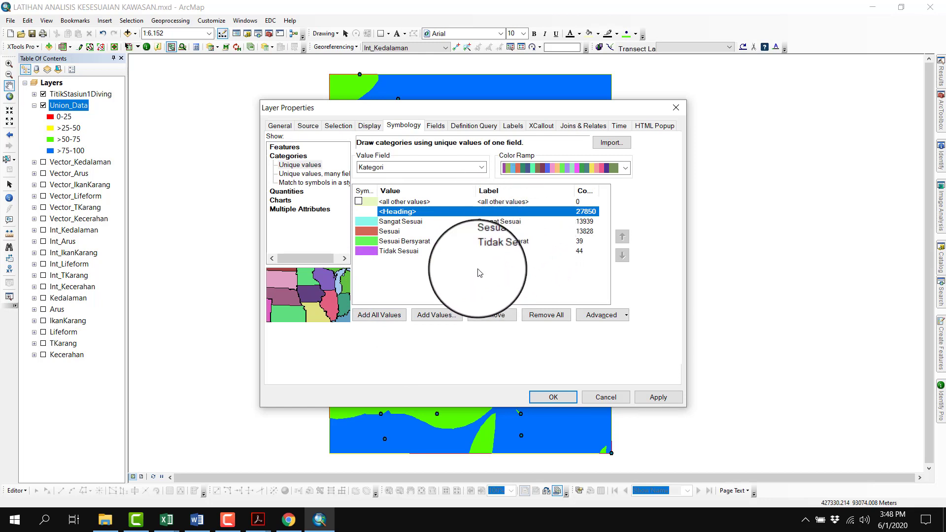
pyautogui.click(436, 258)
# Set the fill color of the Sangat Sesuai category to blue
pyautogui.click(373, 222)
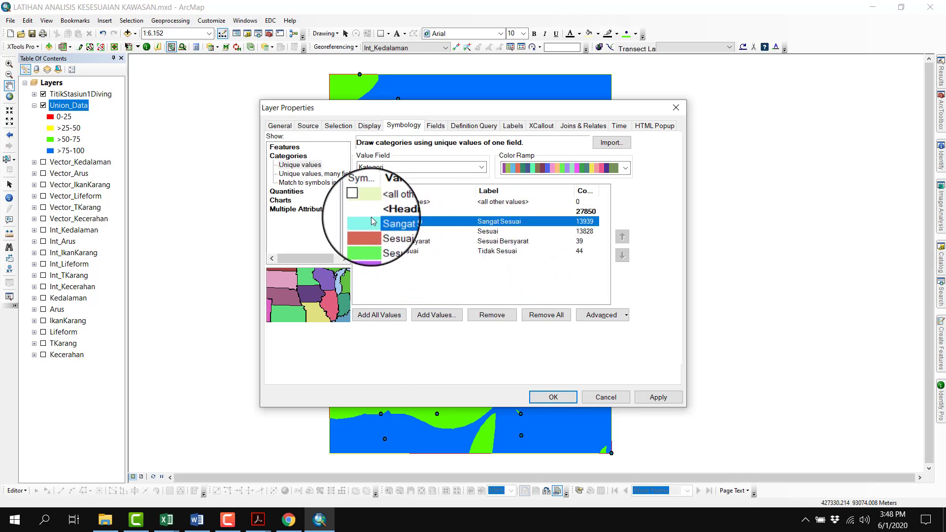
pyautogui.doubleClick(373, 223)
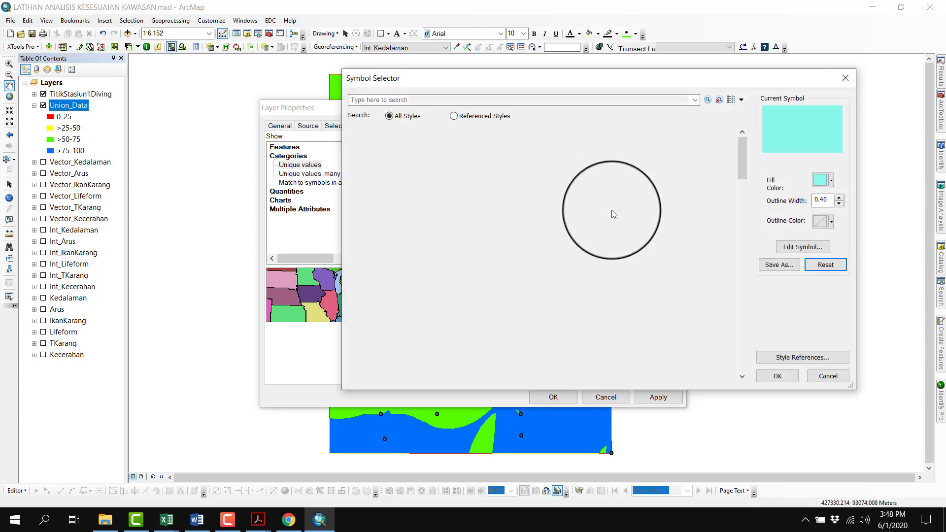
pyautogui.click(820, 181)
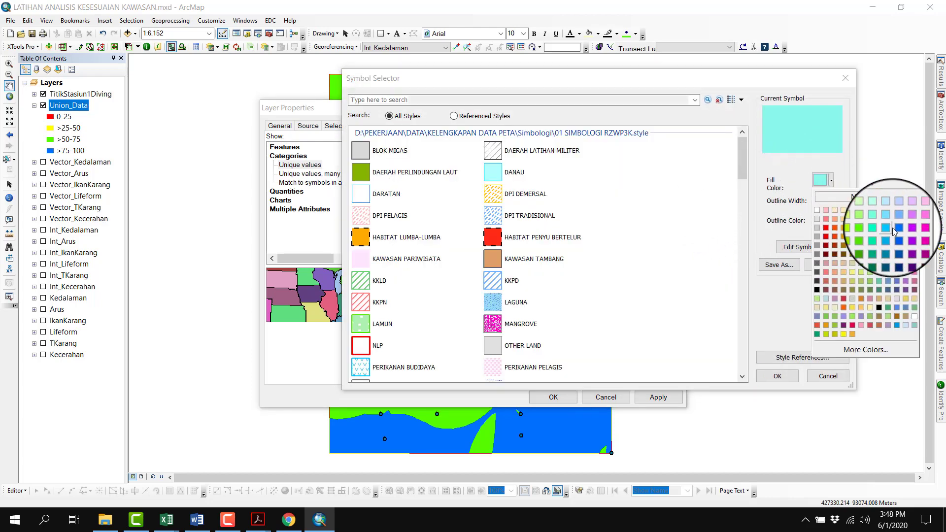
pyautogui.click(876, 238)
pyautogui.click(778, 376)
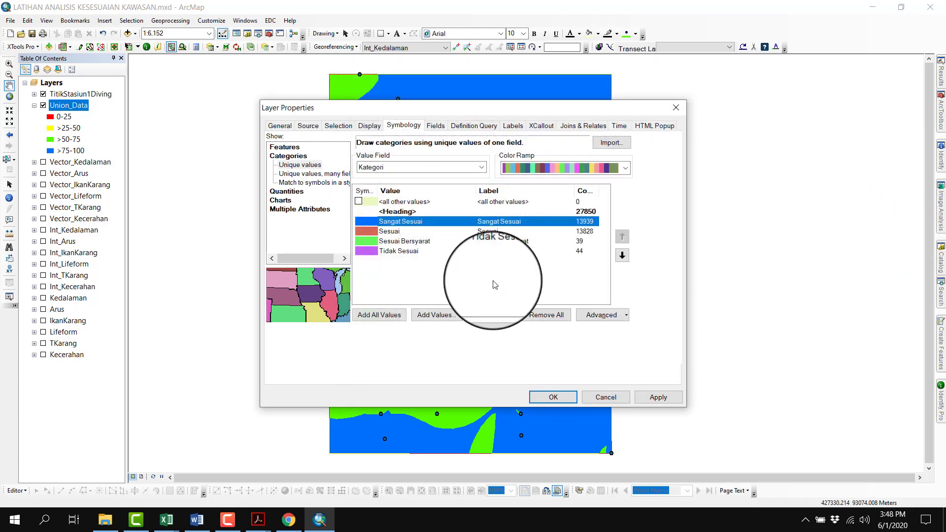
# Set the fill color of the Sesuai category to bright green, keeping it second in the category order
pyautogui.click(376, 232)
pyautogui.doubleClick(374, 232)
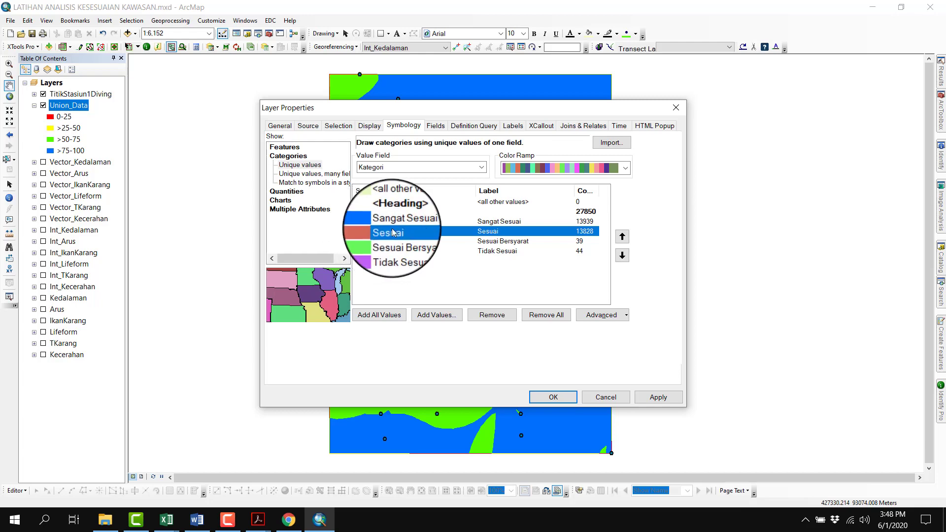
pyautogui.click(820, 181)
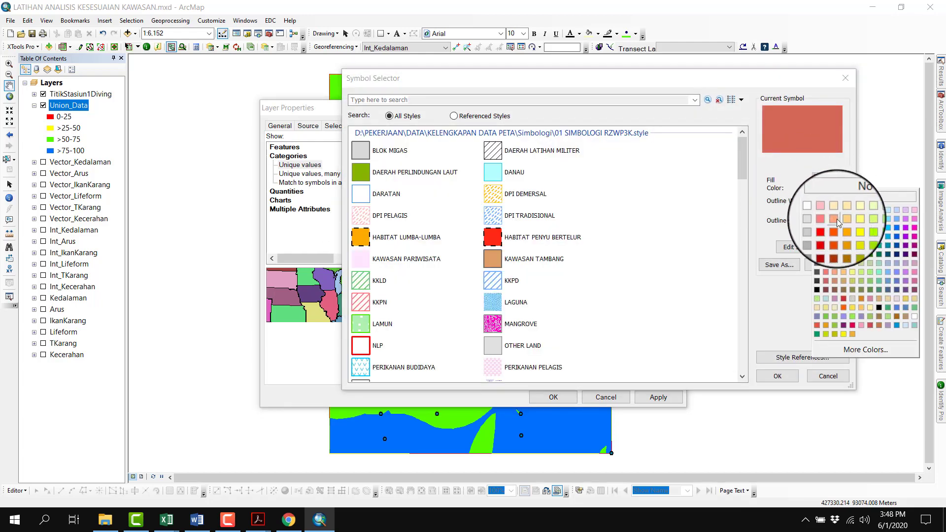
pyautogui.click(861, 238)
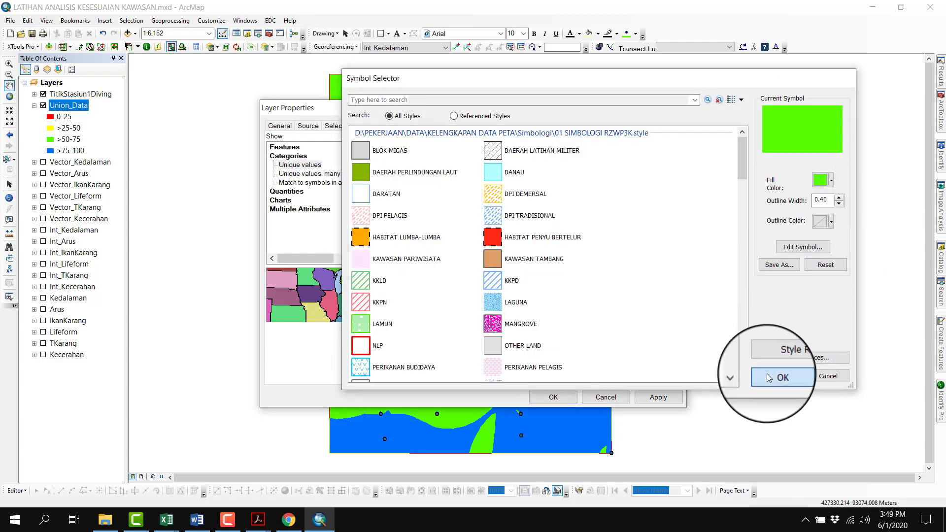
pyautogui.click(778, 376)
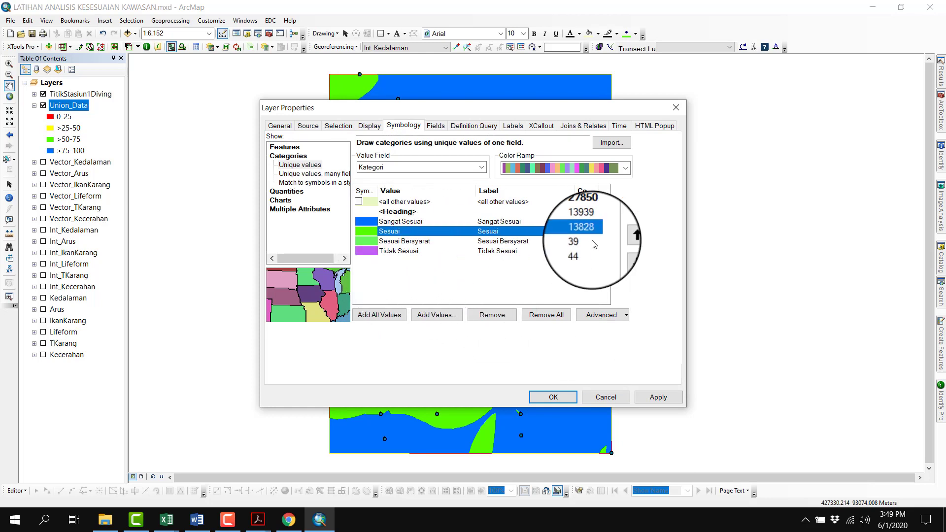
pyautogui.click(622, 237)
pyautogui.click(622, 255)
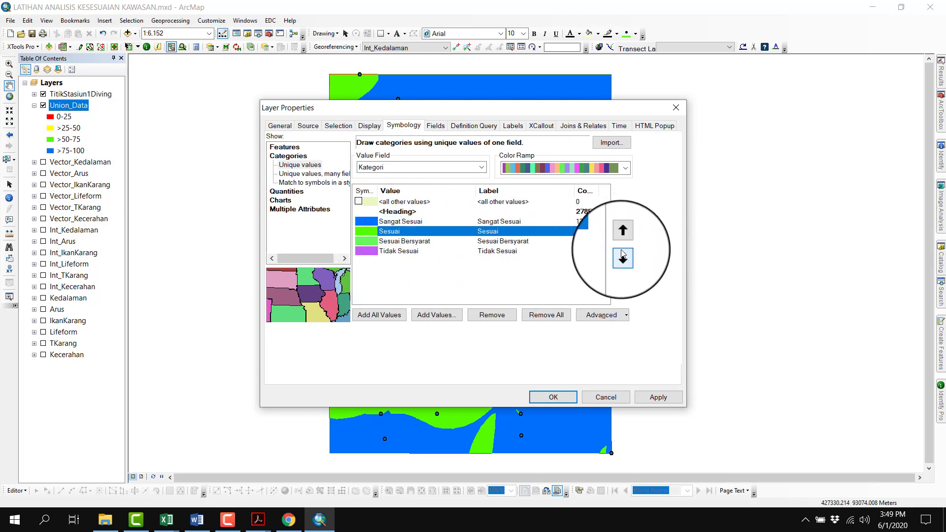
# Set the fill color of the Sesuai Bersyarat category to yellow
pyautogui.click(375, 240)
pyautogui.doubleClick(374, 240)
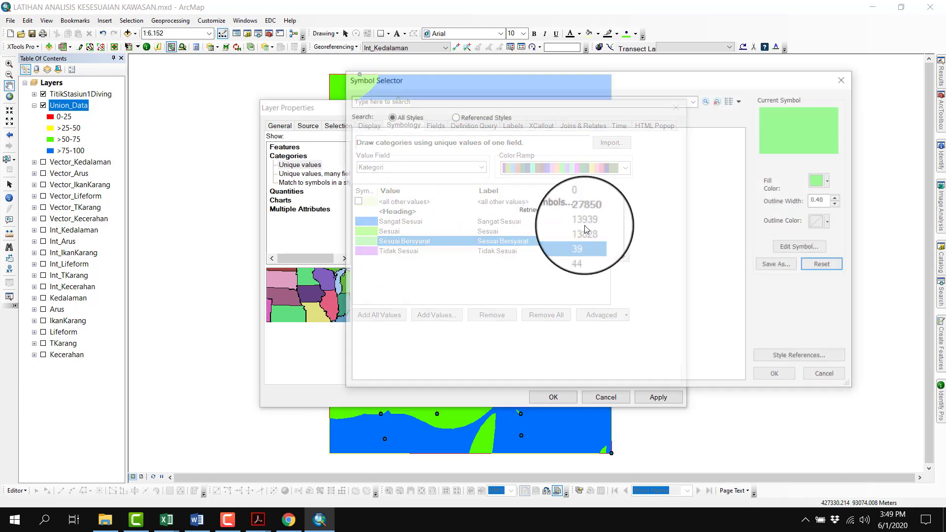
pyautogui.click(822, 181)
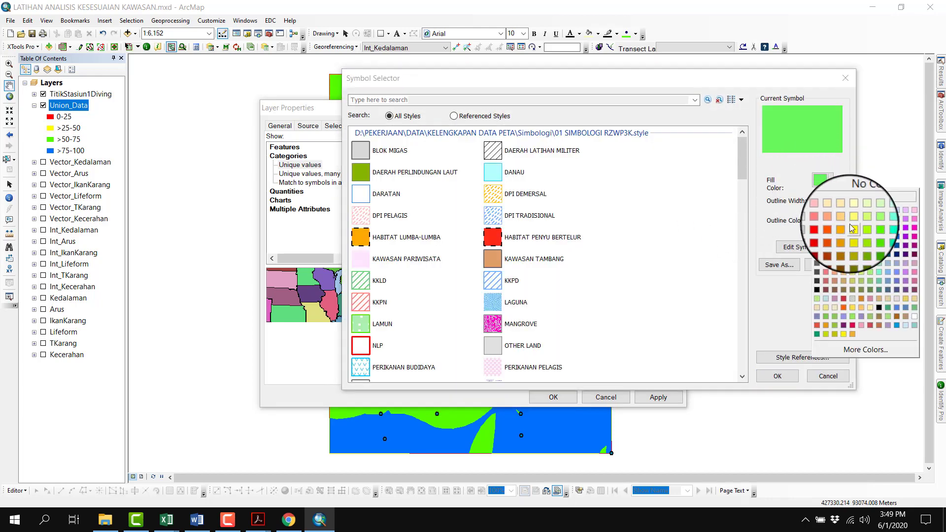
pyautogui.click(850, 224)
pyautogui.click(794, 375)
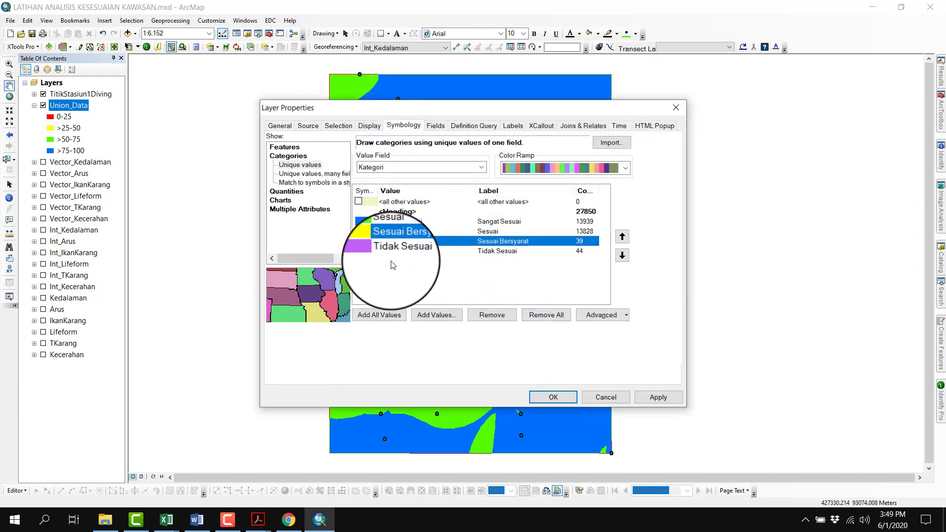
# Set the fill color of the Tidak Sesuai category to red and apply the Union_Data symbology to the map
pyautogui.click(373, 250)
pyautogui.doubleClick(374, 250)
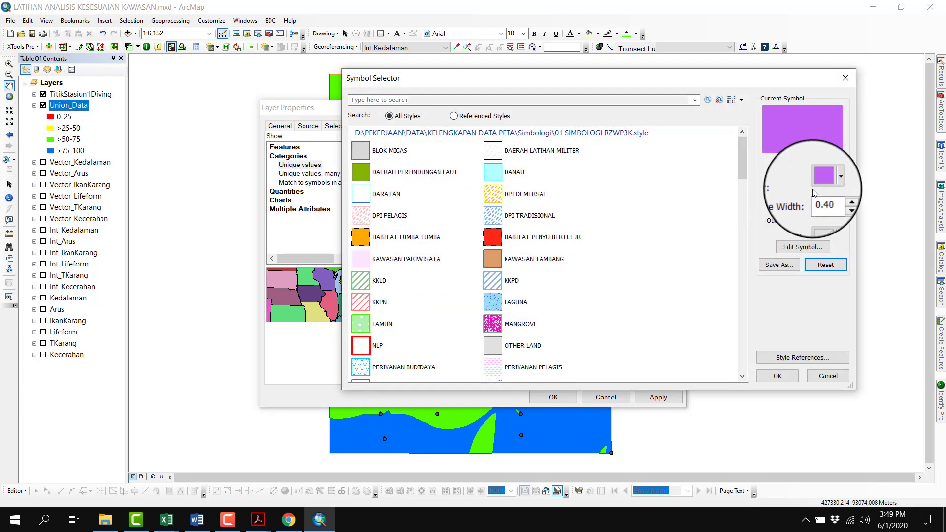
pyautogui.click(820, 180)
pyautogui.click(822, 234)
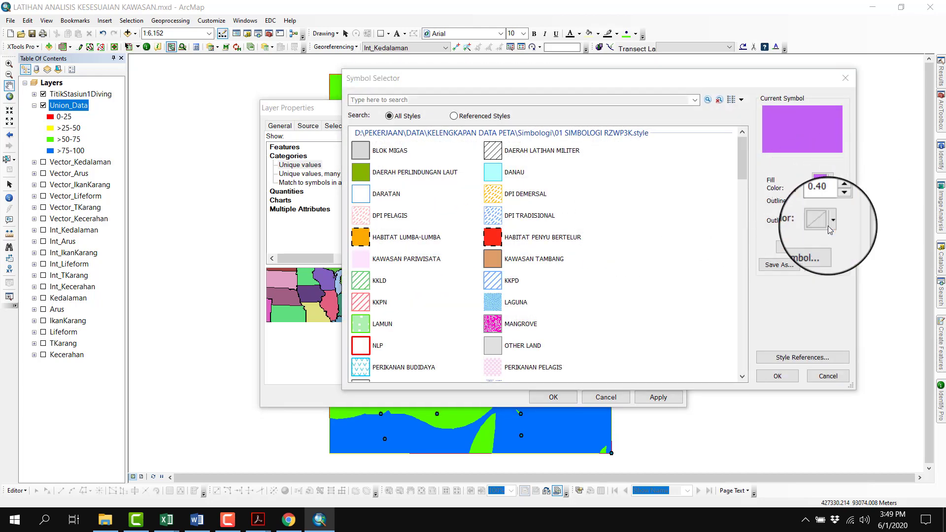
pyautogui.click(772, 376)
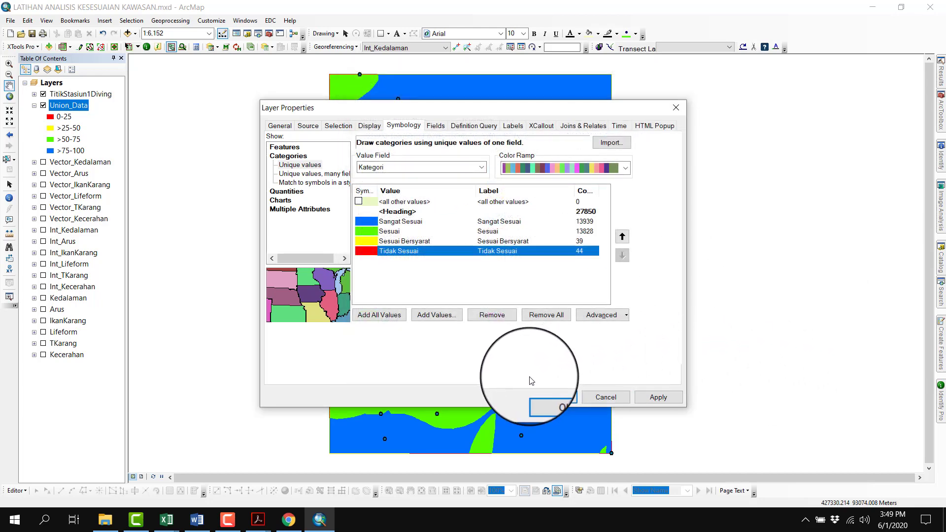
pyautogui.click(550, 392)
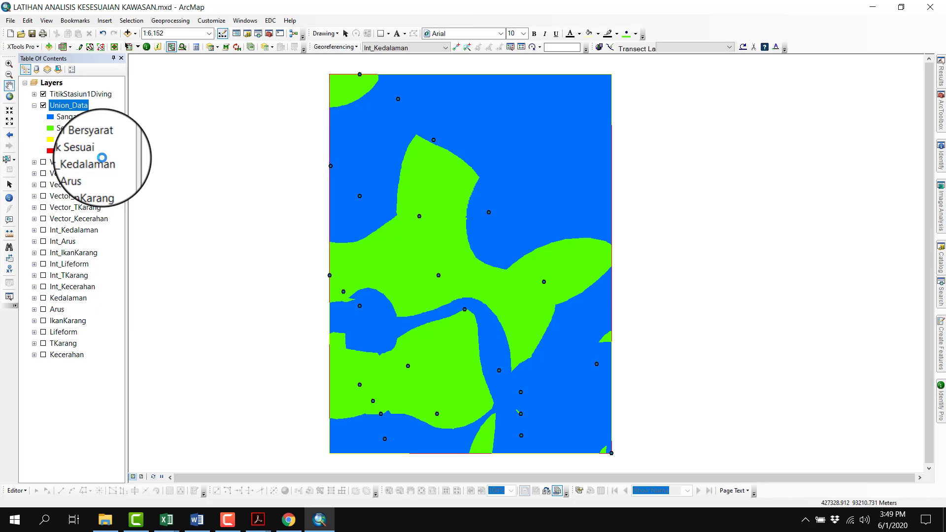
# Add the Basemap_Kepri feature class from BASEMAP.gdb on the D drive to the map and show it around Union_Data
pyautogui.click(127, 33)
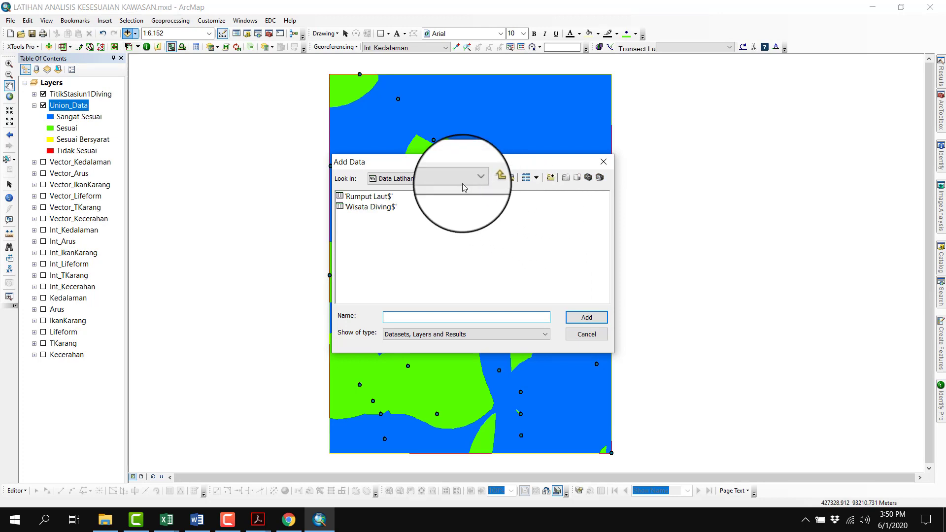
pyautogui.click(424, 178)
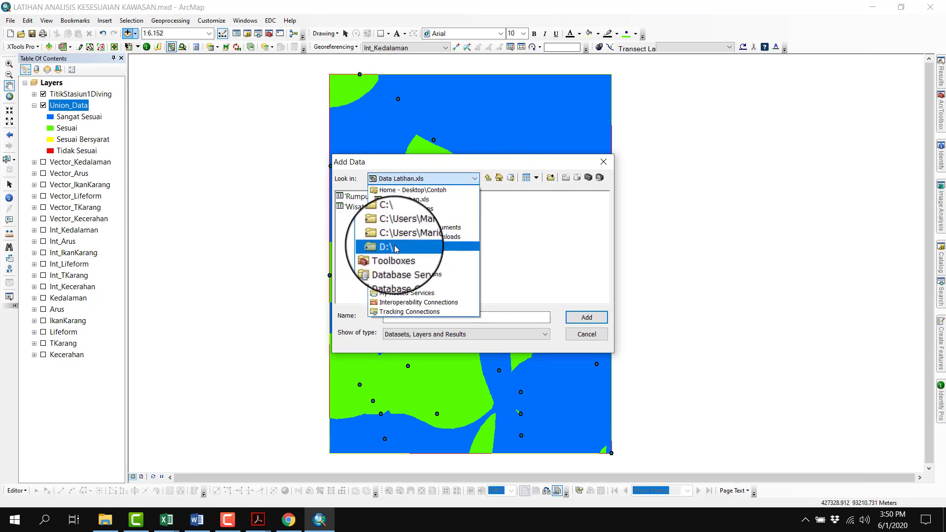
pyautogui.click(395, 245)
pyautogui.doubleClick(366, 209)
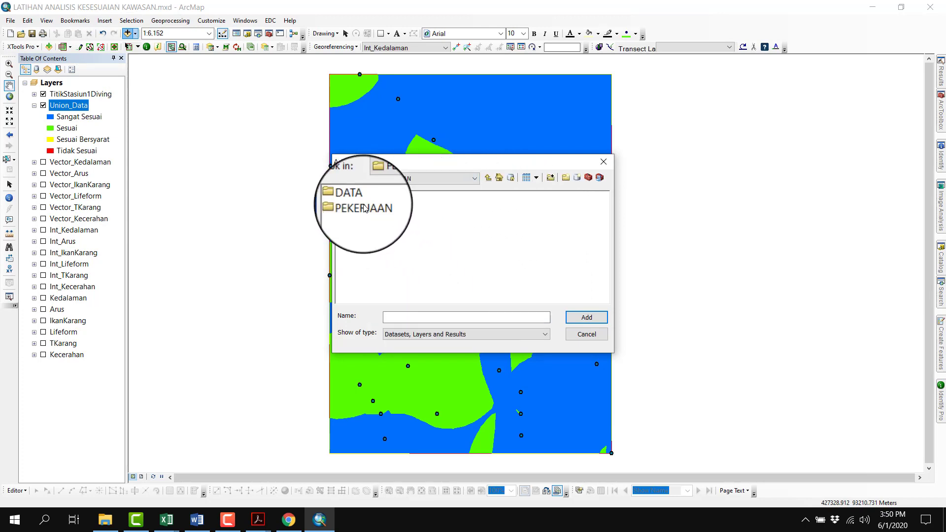
pyautogui.doubleClick(364, 207)
pyautogui.doubleClick(366, 210)
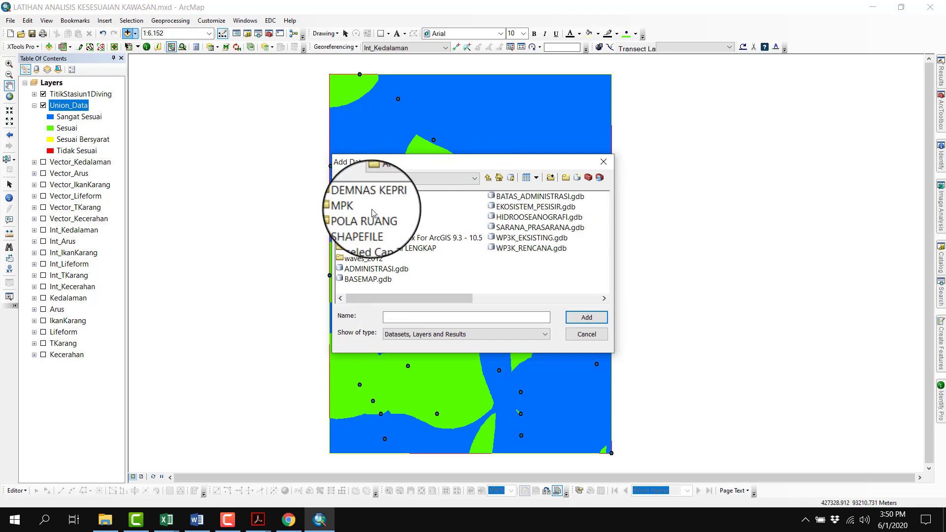
pyautogui.doubleClick(367, 279)
pyautogui.scroll(2, 368, 222)
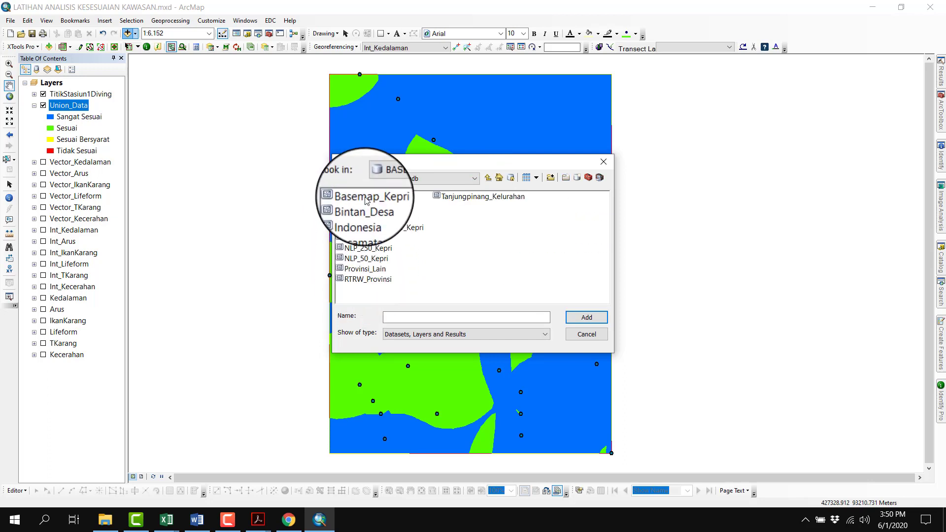
pyautogui.doubleClick(365, 197)
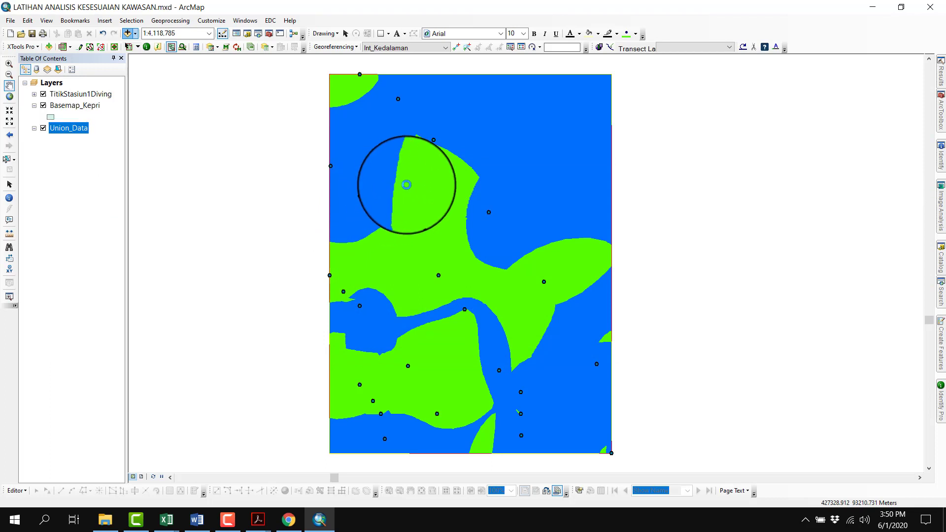
pyautogui.scroll(-1, 566, 217)
pyautogui.scroll(-3, 565, 217)
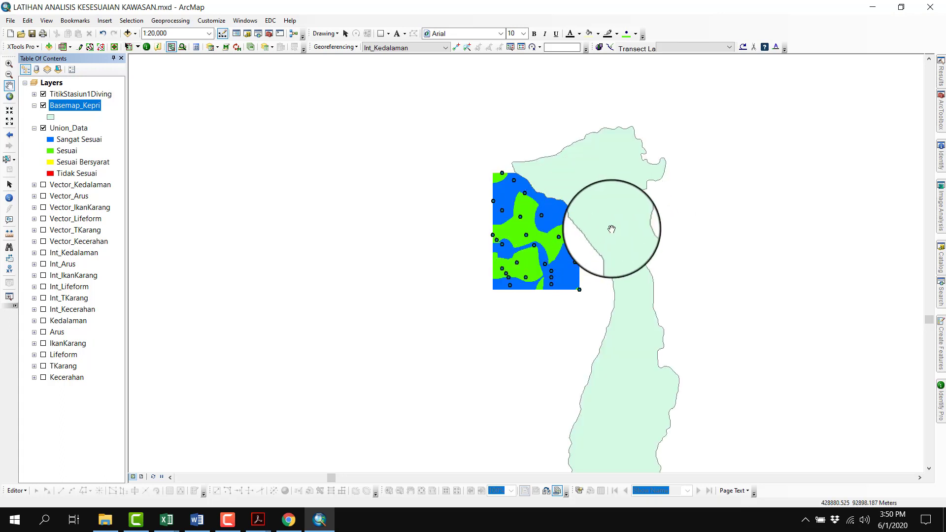
# Identify the Basemap_Kepri island polygon beside the suitability area to read its attributes
pyautogui.click(10, 198)
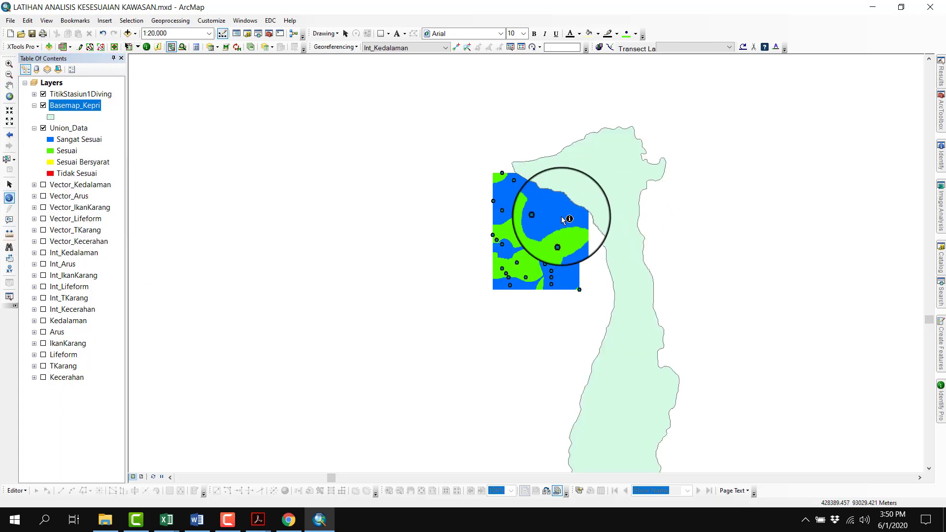
pyautogui.click(622, 204)
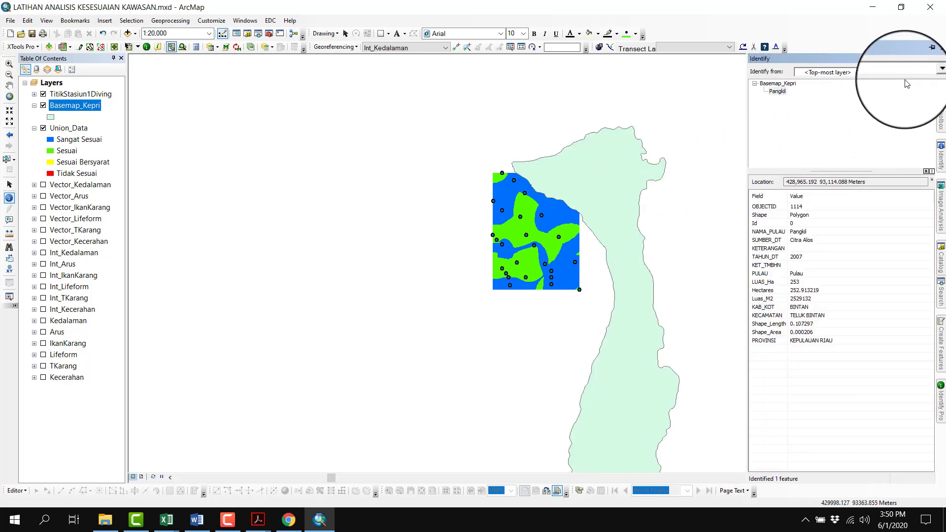
pyautogui.click(924, 59)
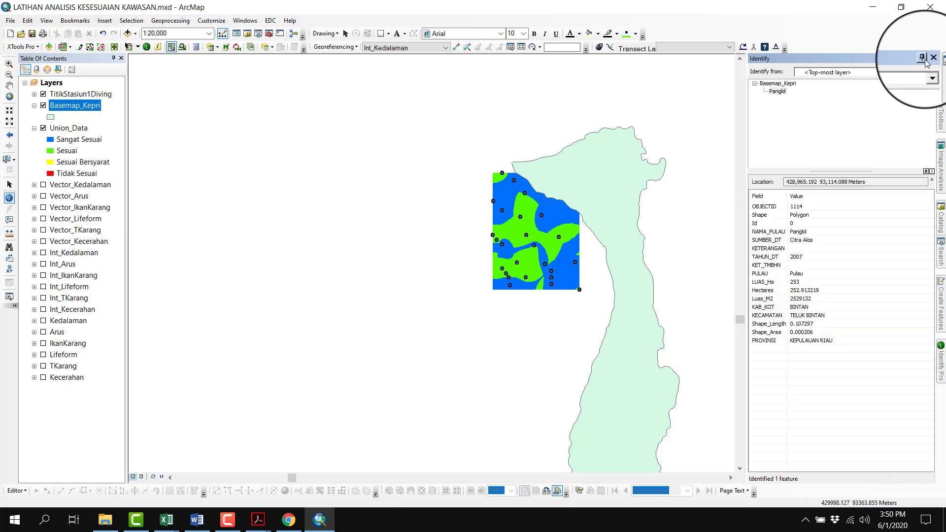
pyautogui.click(922, 57)
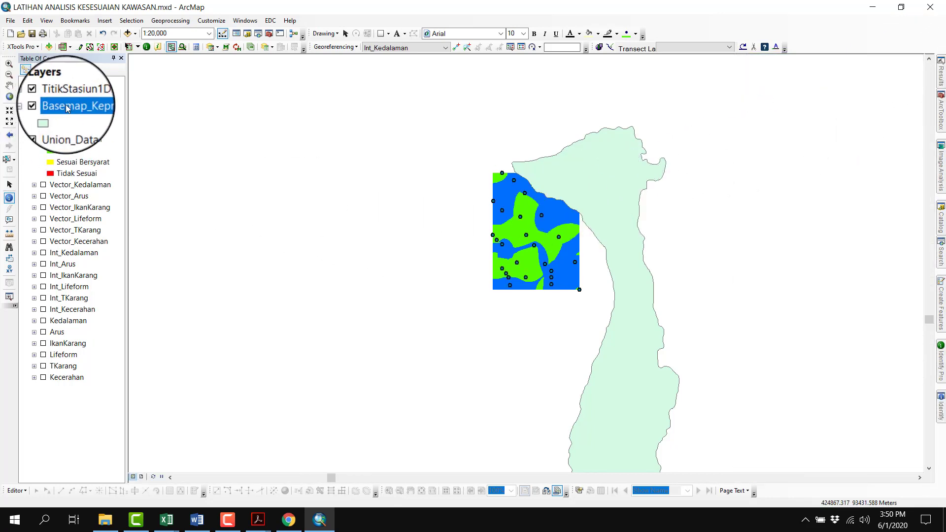
# Trace a four-sided outline across the island's coast and the adjoining suitability area with the Measure tool
pyautogui.click(9, 86)
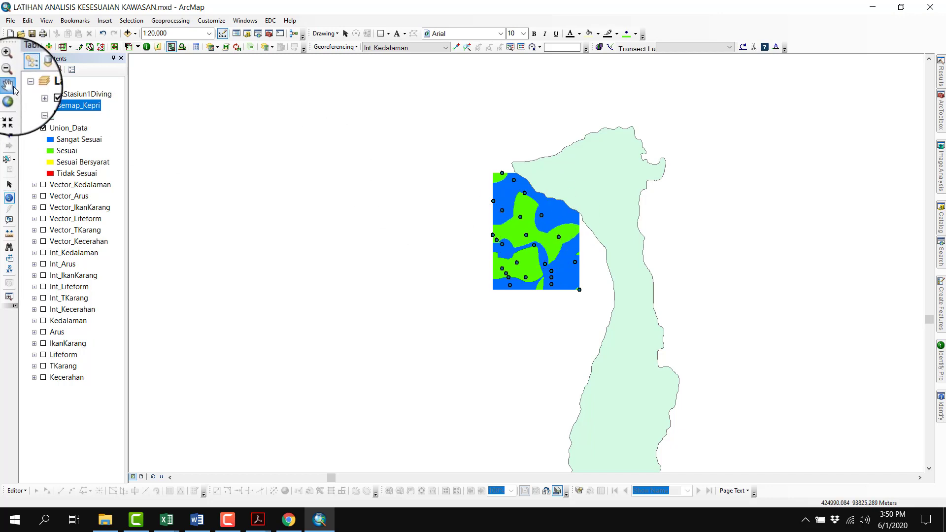
pyautogui.scroll(4, 565, 200)
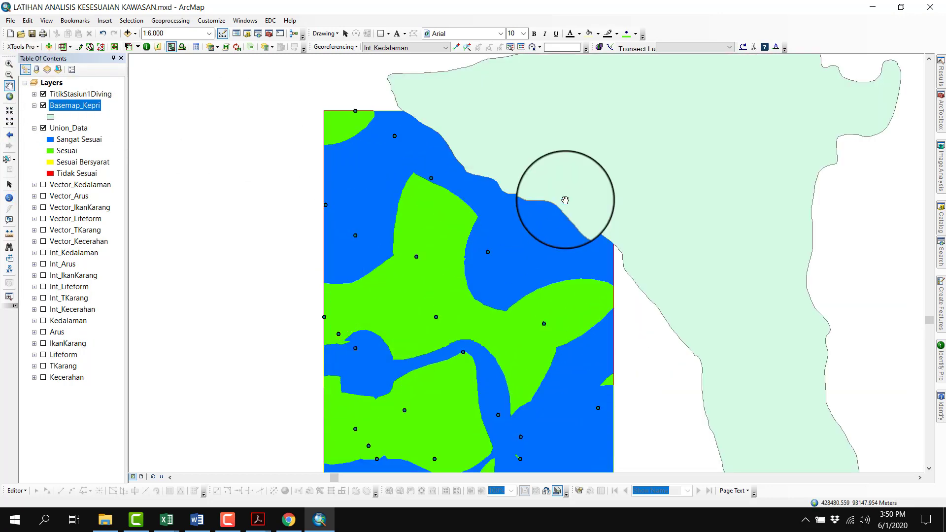
pyautogui.scroll(-1, 613, 215)
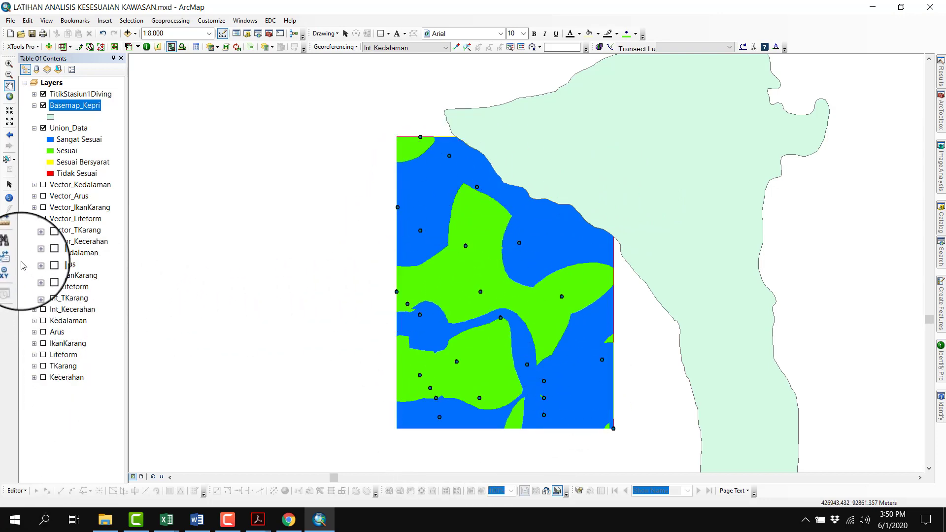
pyautogui.click(8, 233)
pyautogui.click(504, 127)
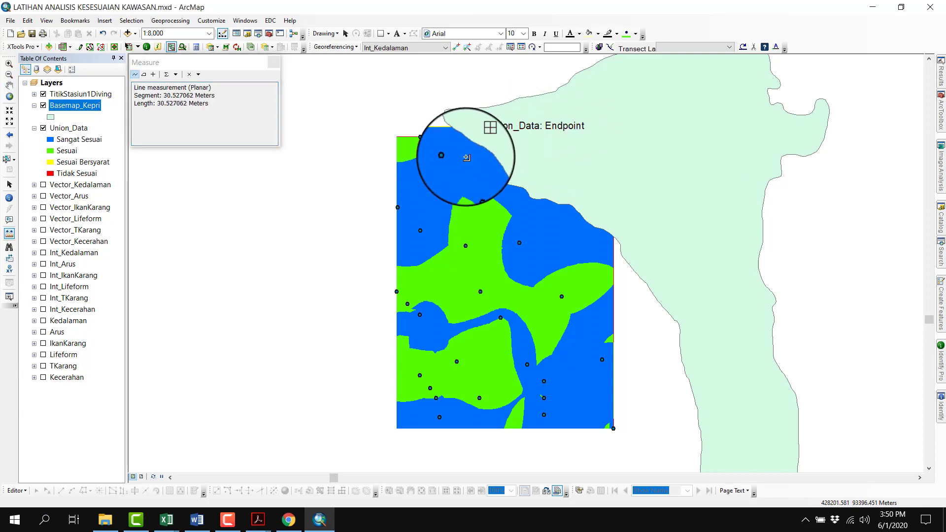
pyautogui.click(446, 170)
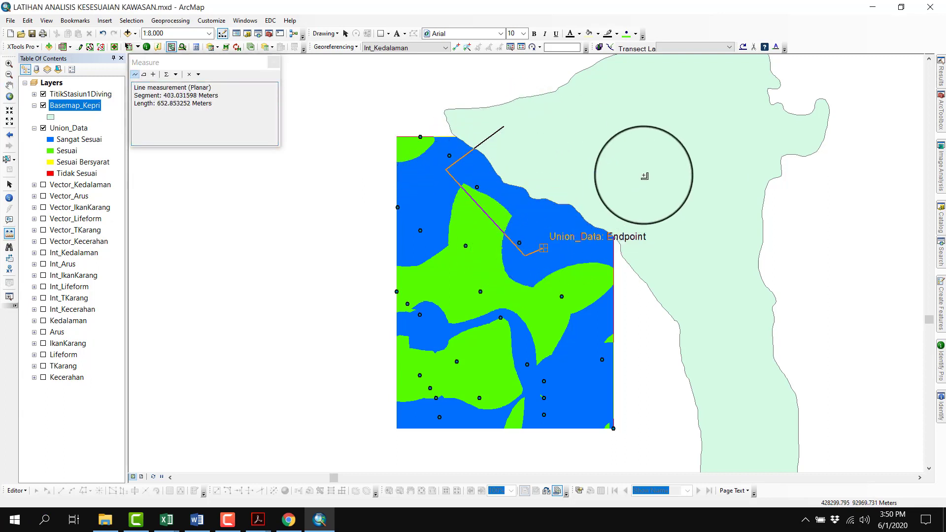
pyautogui.click(627, 176)
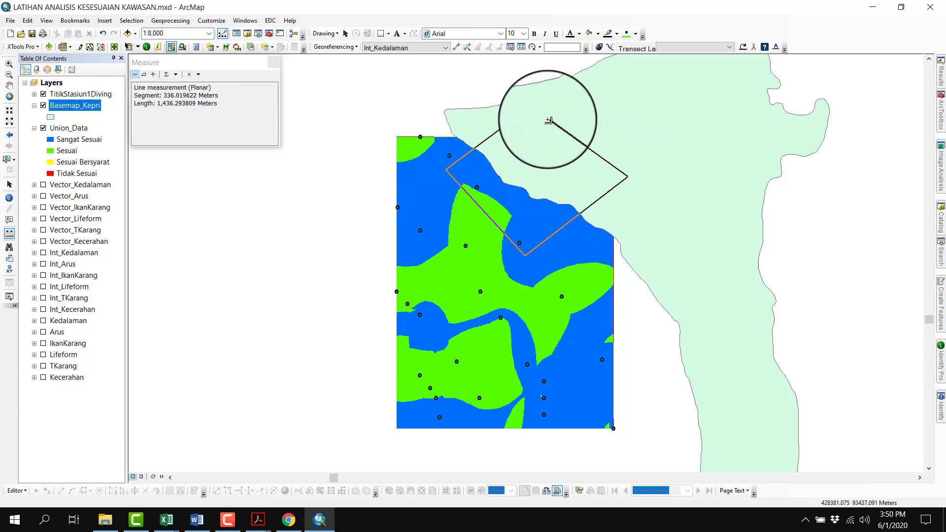
pyautogui.click(531, 108)
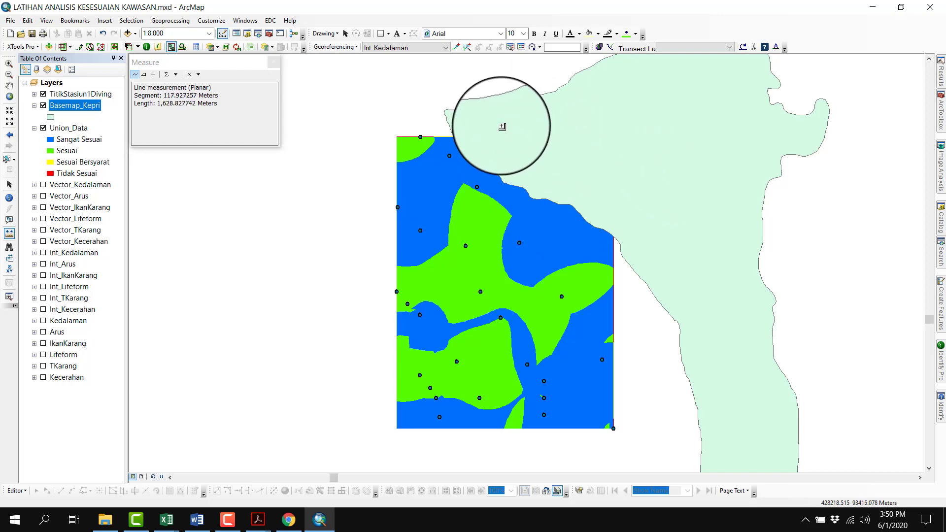
pyautogui.click(276, 67)
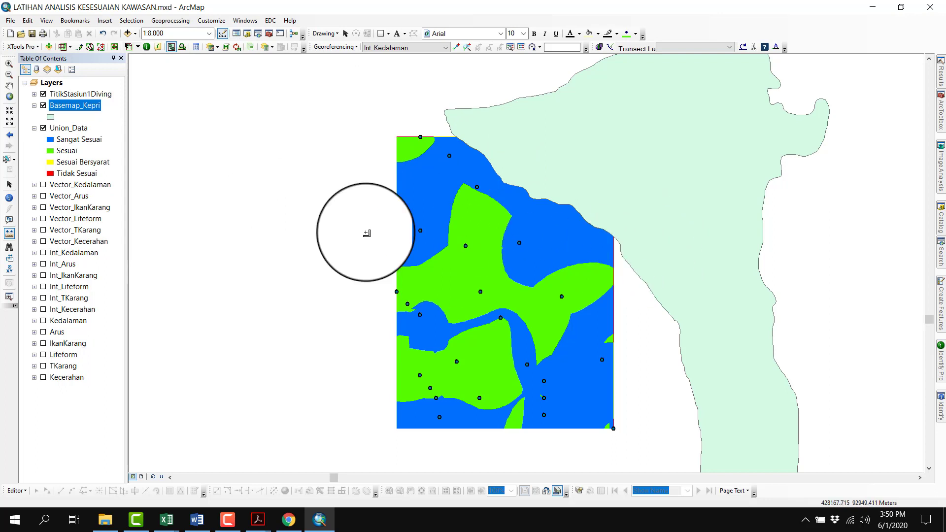
# Start a new polygon feature class named AOI in New File Geodatabase.gdb, proceeding to its coordinate system choice
pyautogui.click(245, 34)
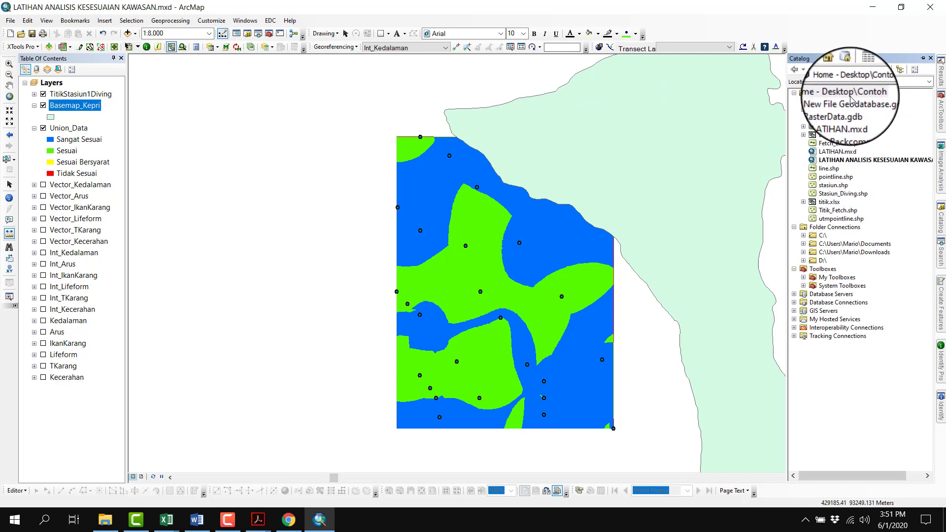
pyautogui.rightClick(838, 102)
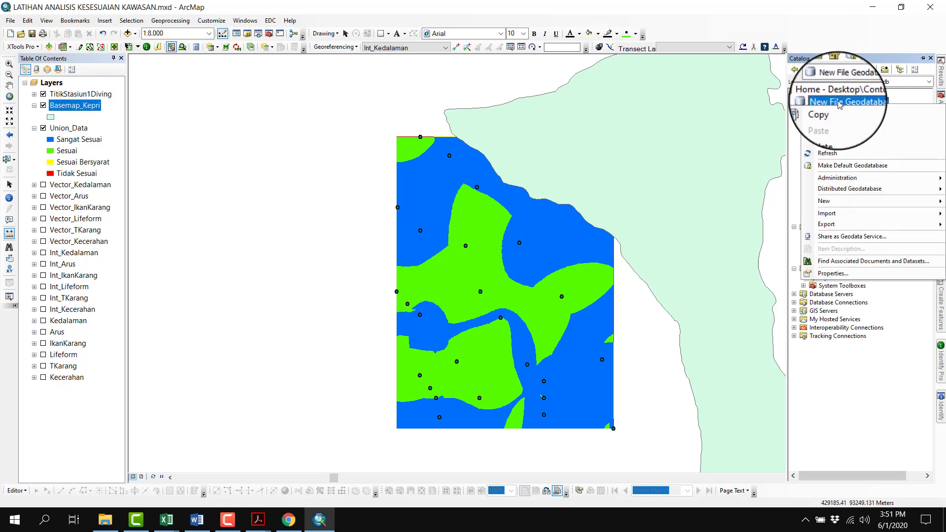
pyautogui.click(839, 101)
pyautogui.click(804, 102)
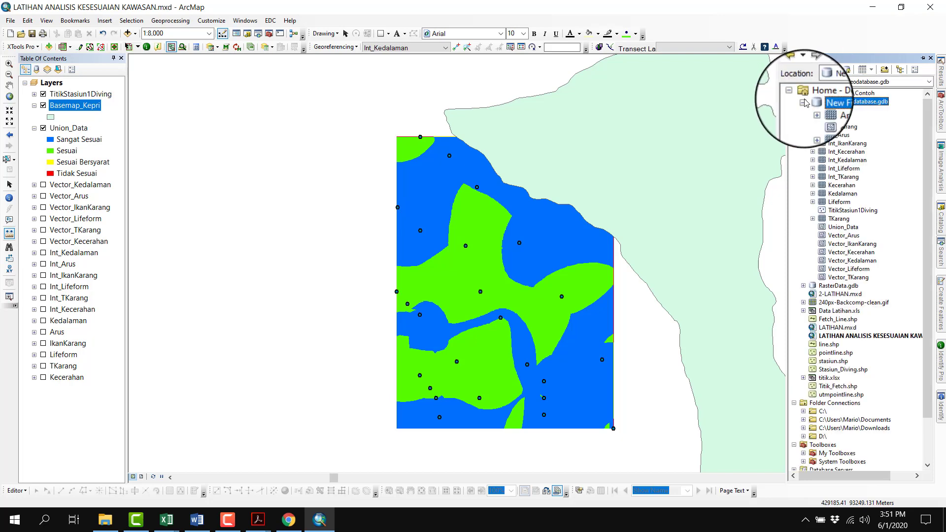
pyautogui.rightClick(840, 103)
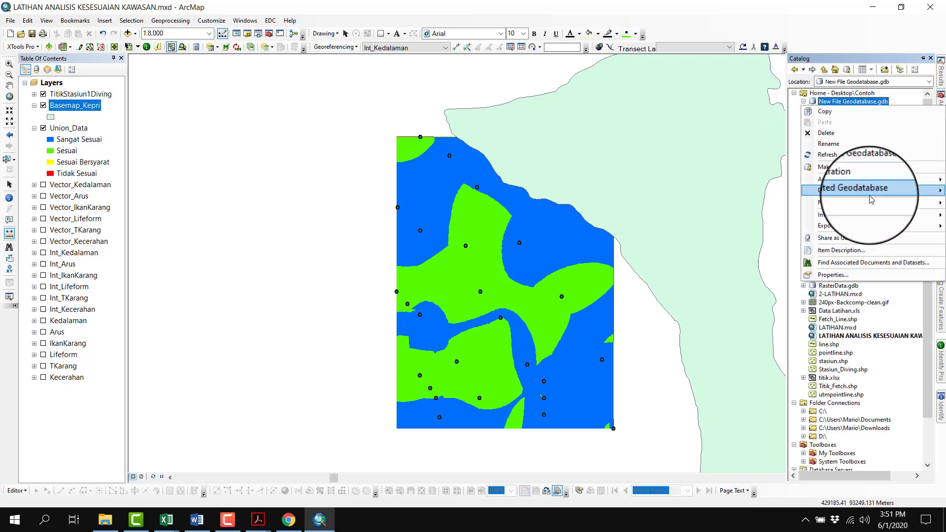
pyautogui.moveTo(869, 208)
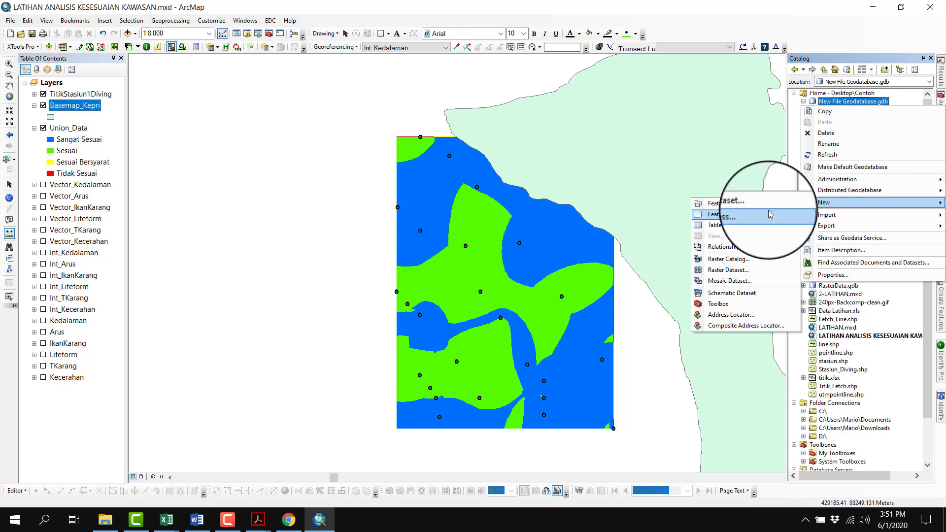
pyautogui.click(750, 216)
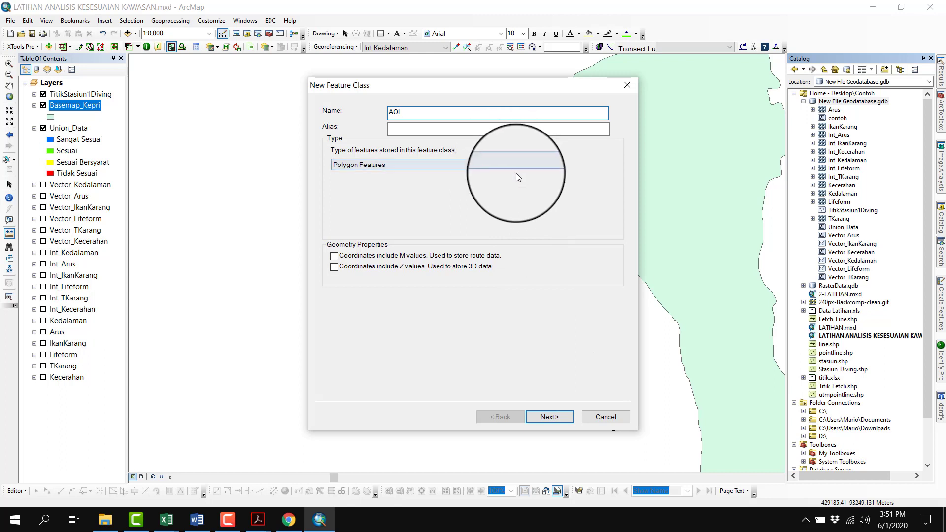
pyautogui.click(551, 418)
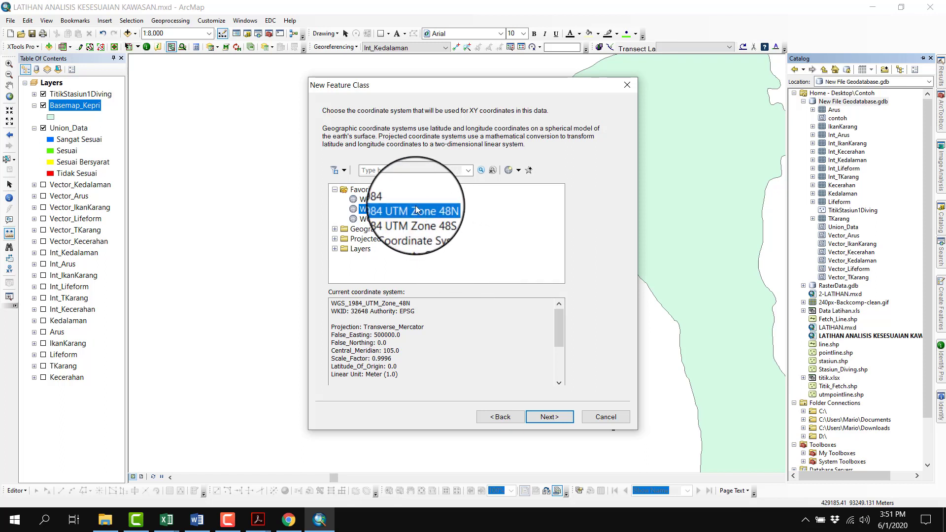
# Choose WGS 1984 UTM Zone 48N from the projected UTM systems for the Northern Hemisphere as AOI's coordinate system
pyautogui.click(383, 219)
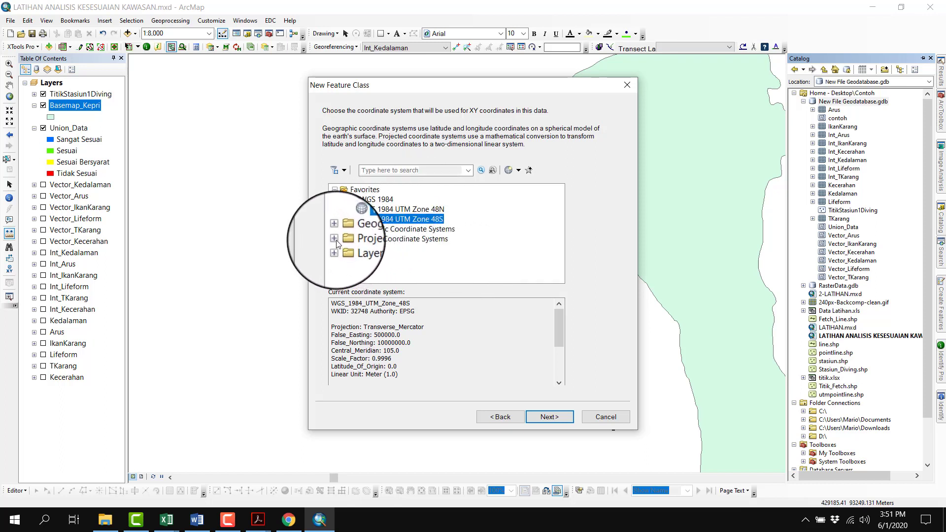
pyautogui.doubleClick(395, 238)
pyautogui.scroll(-5, 390, 237)
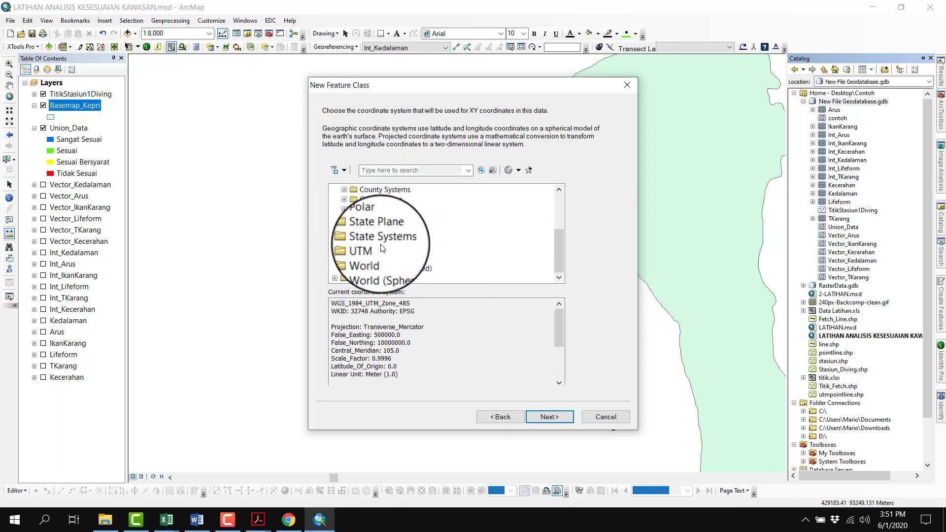
pyautogui.scroll(-3, 375, 246)
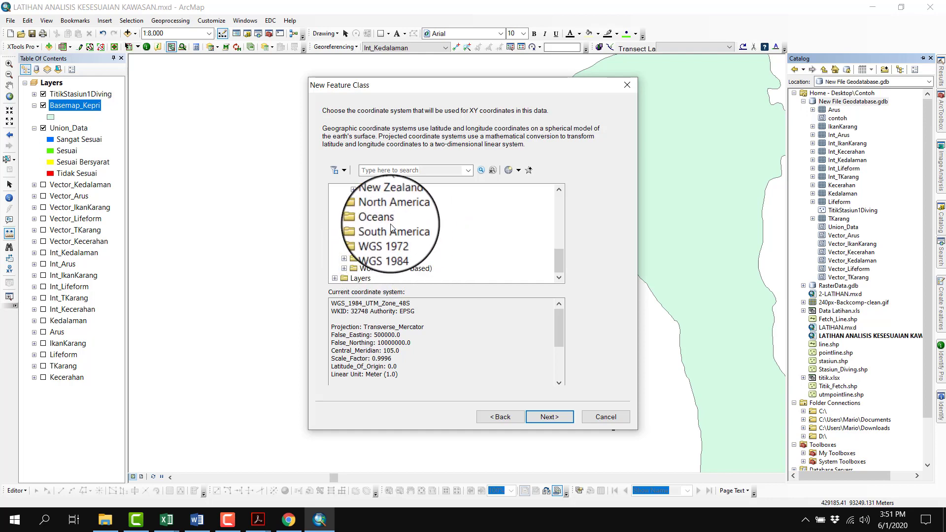
pyautogui.doubleClick(391, 247)
pyautogui.doubleClick(426, 259)
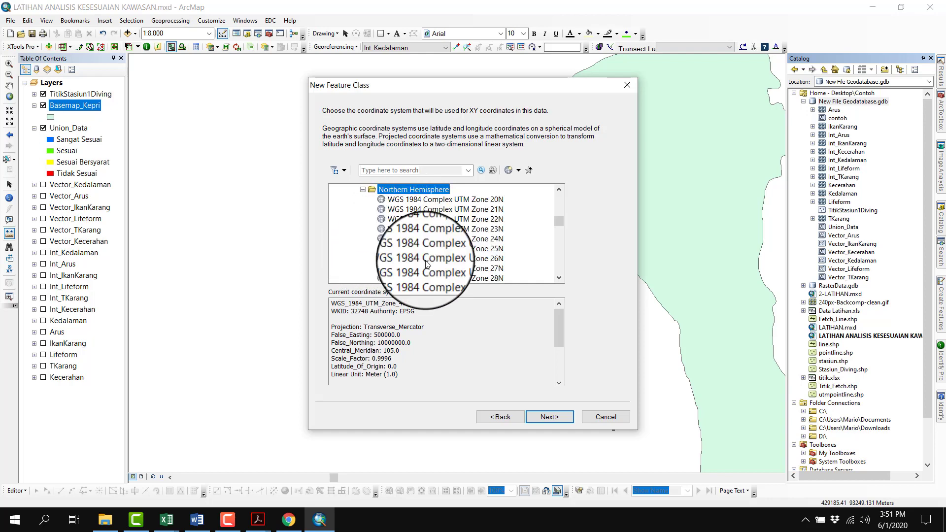
pyautogui.scroll(-7, 449, 244)
pyautogui.scroll(-10, 451, 244)
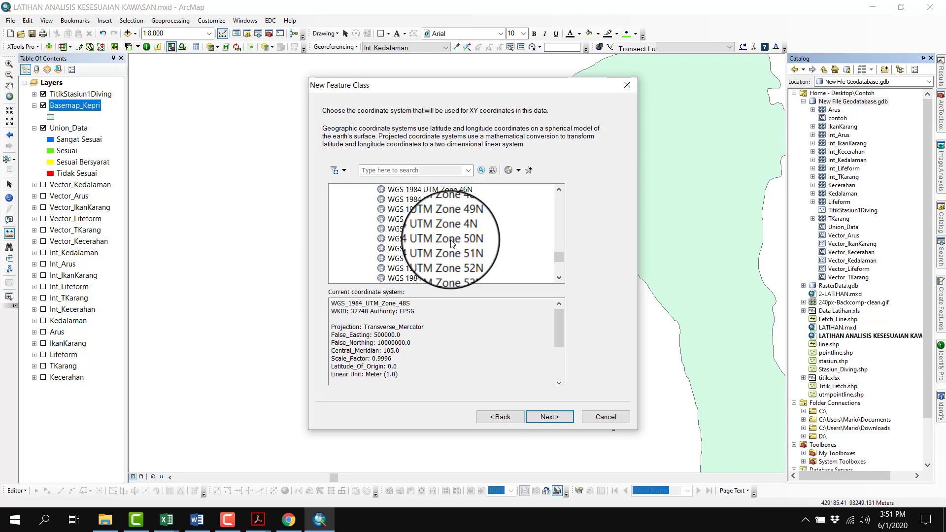
pyautogui.click(444, 209)
# Finish creating the AOI feature class with the default 0.001 XY tolerance and only the OBJECTID and SHAPE fields
pyautogui.click(549, 417)
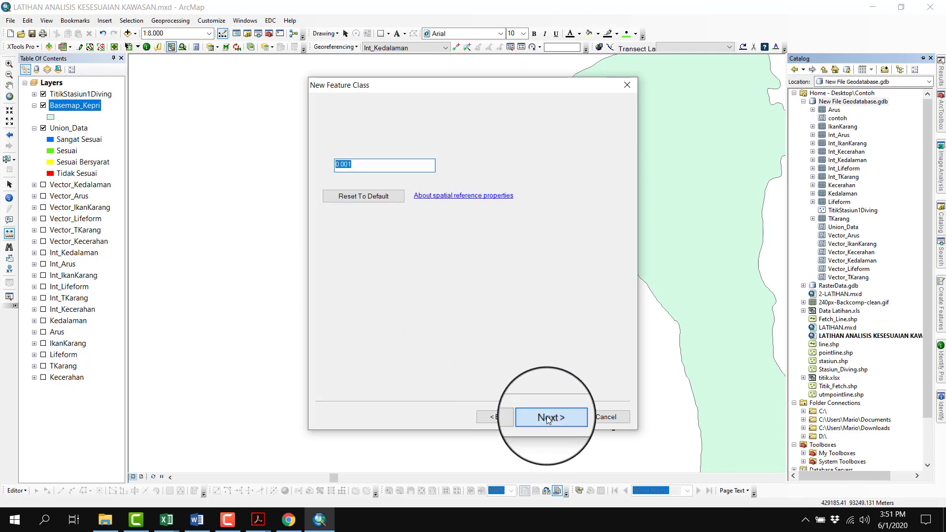
pyautogui.click(550, 418)
pyautogui.click(548, 418)
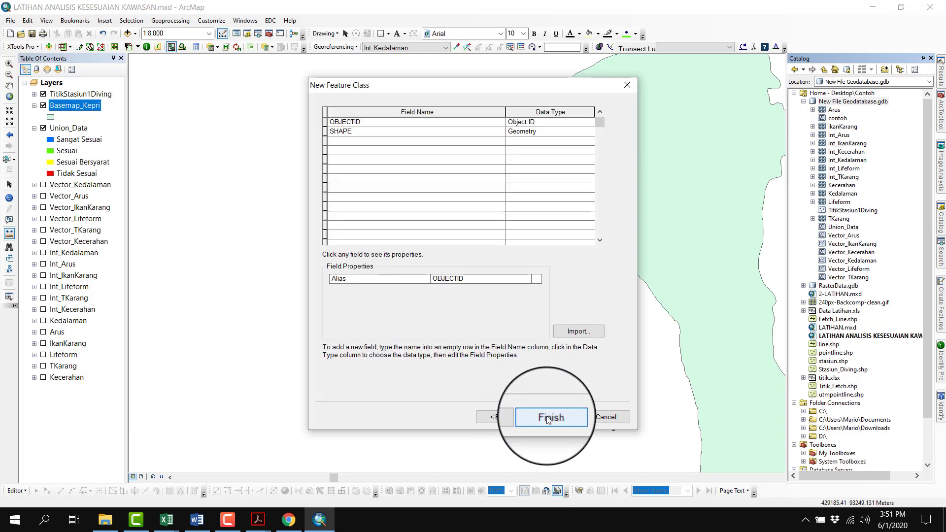
pyautogui.click(546, 416)
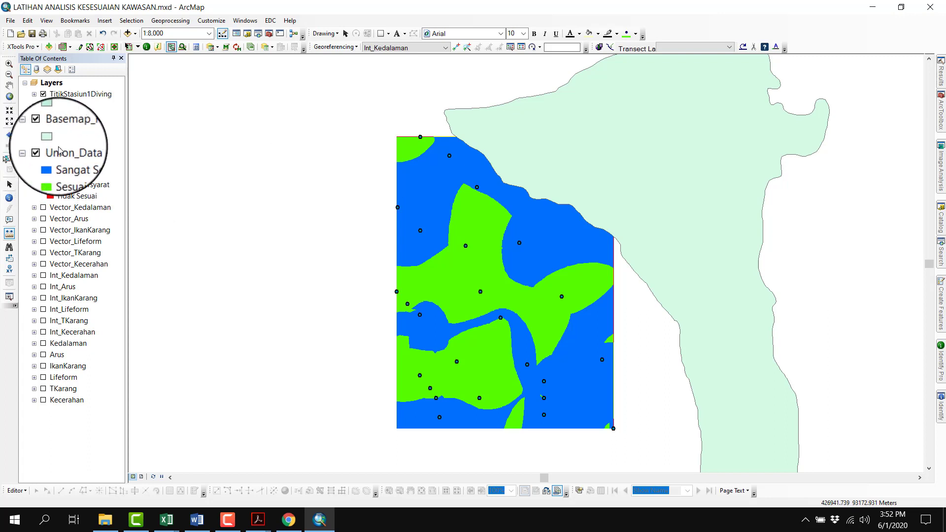
# Trace an open outline with the Measure tool from the island across the upper suitability area and back to the island
pyautogui.click(10, 233)
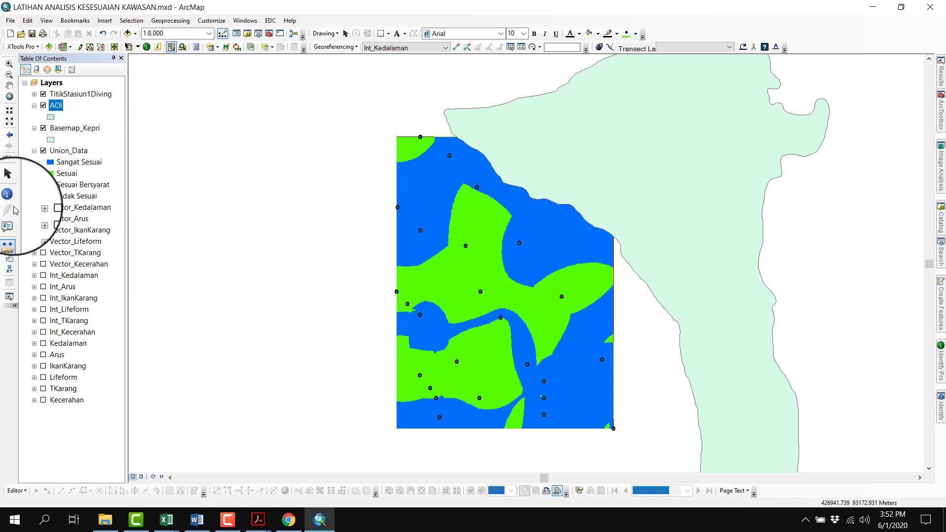
pyautogui.click(513, 134)
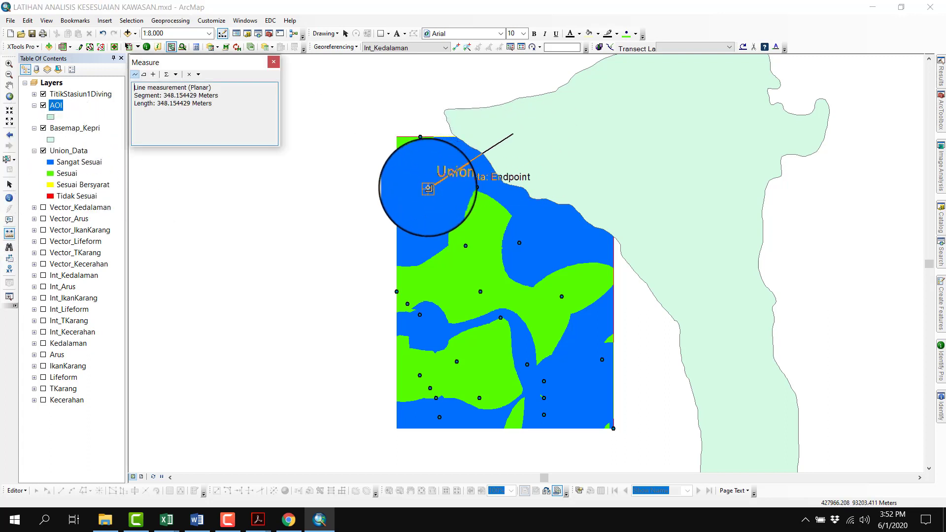
pyautogui.click(428, 189)
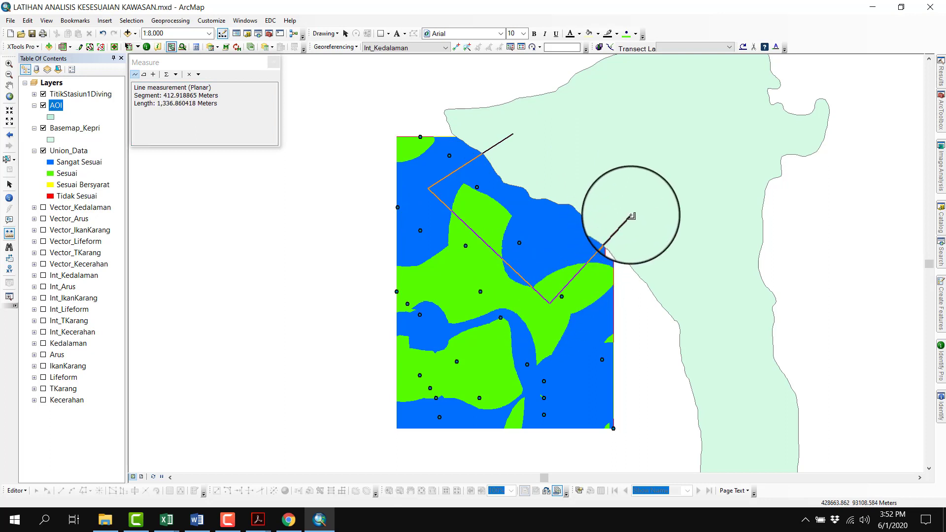
pyautogui.click(528, 195)
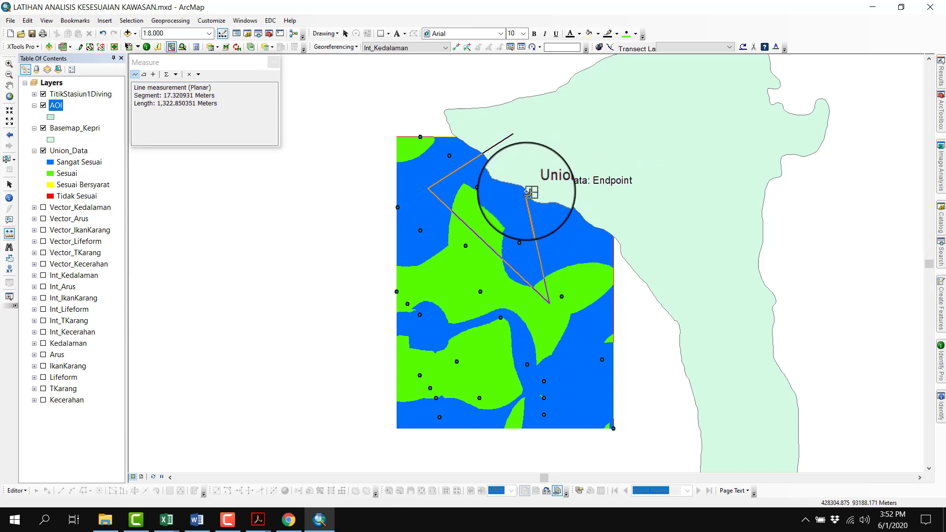
# Trace a larger outline from the island around the lower suitability area with the Measure tool, then close the measurement
pyautogui.click(501, 138)
pyautogui.click(415, 193)
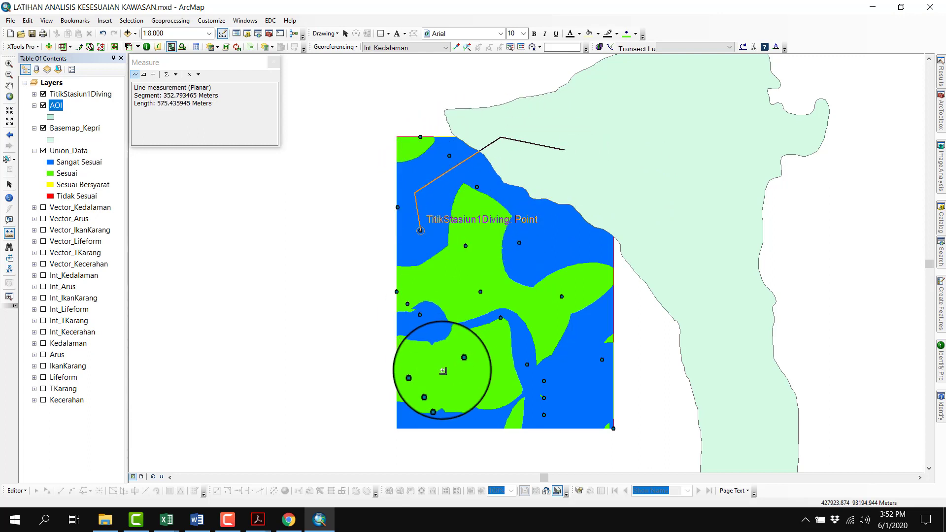
pyautogui.click(443, 369)
pyautogui.click(536, 359)
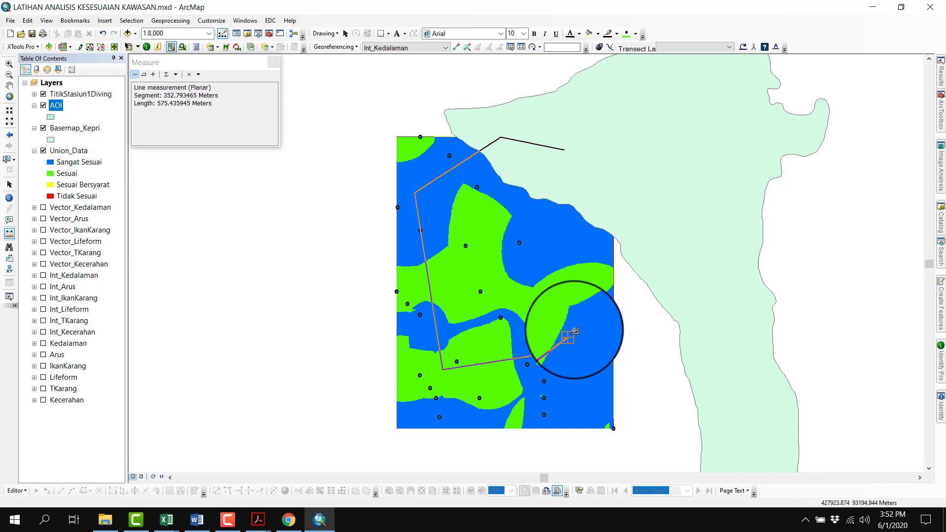
pyautogui.click(579, 291)
pyautogui.click(584, 202)
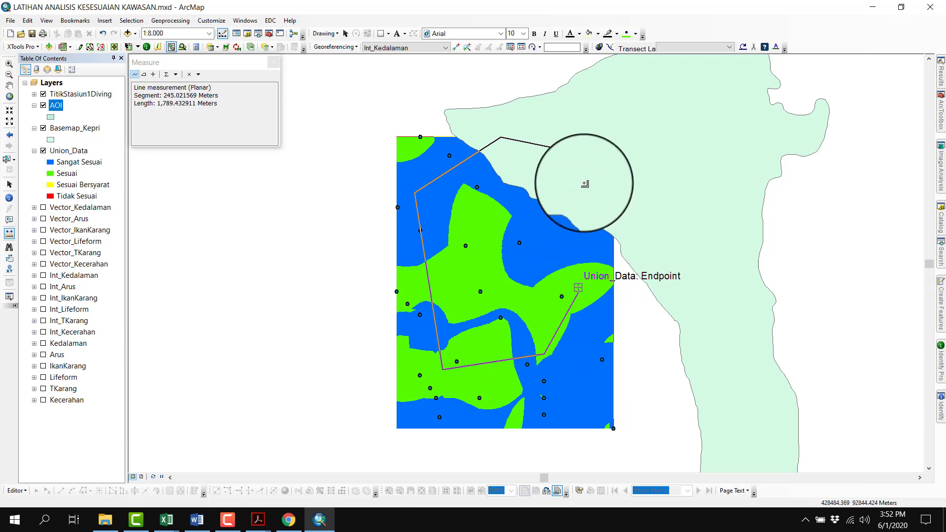
pyautogui.click(565, 156)
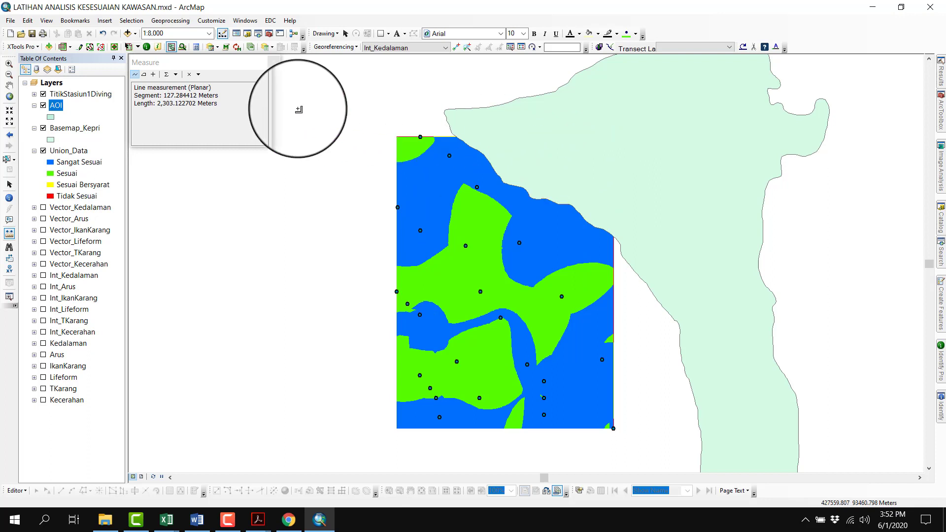
pyautogui.click(274, 62)
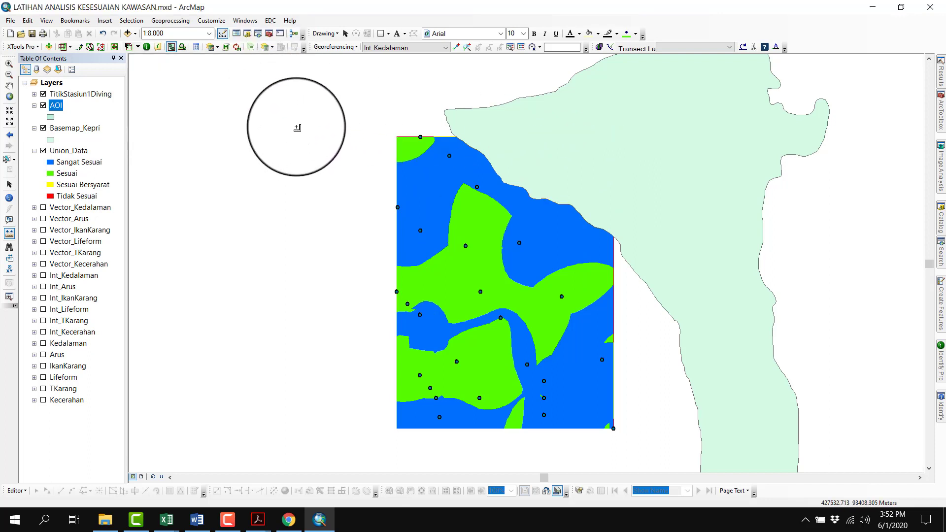
# Start editing the AOI layer and activate its feature template for drawing a polygon
pyautogui.click(16, 490)
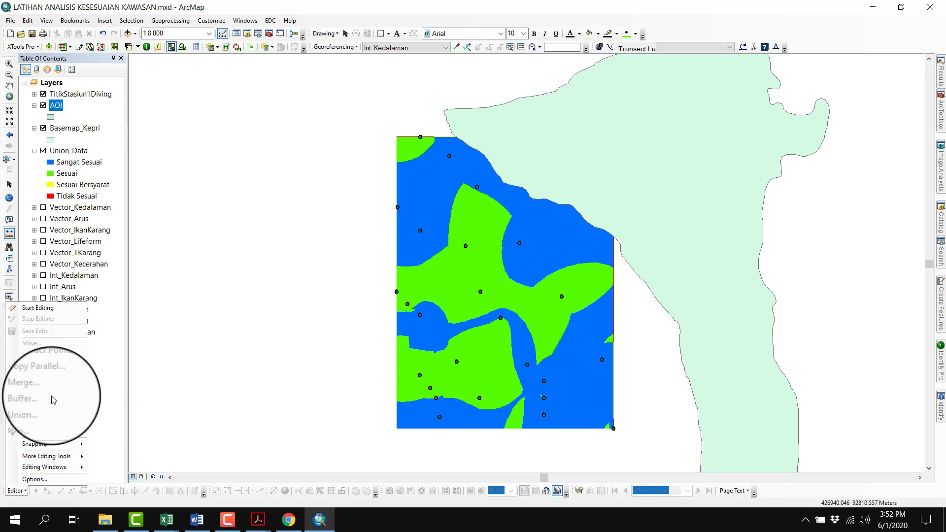
pyautogui.click(40, 310)
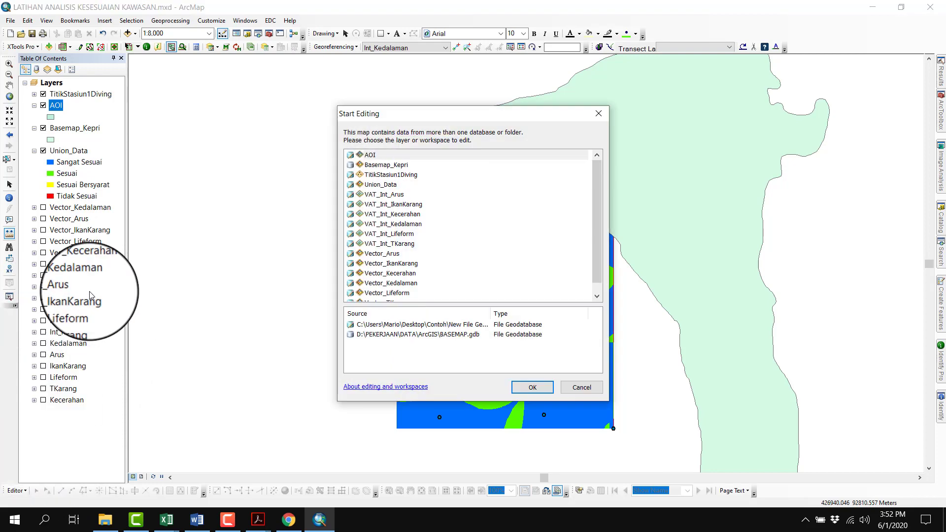
pyautogui.doubleClick(372, 157)
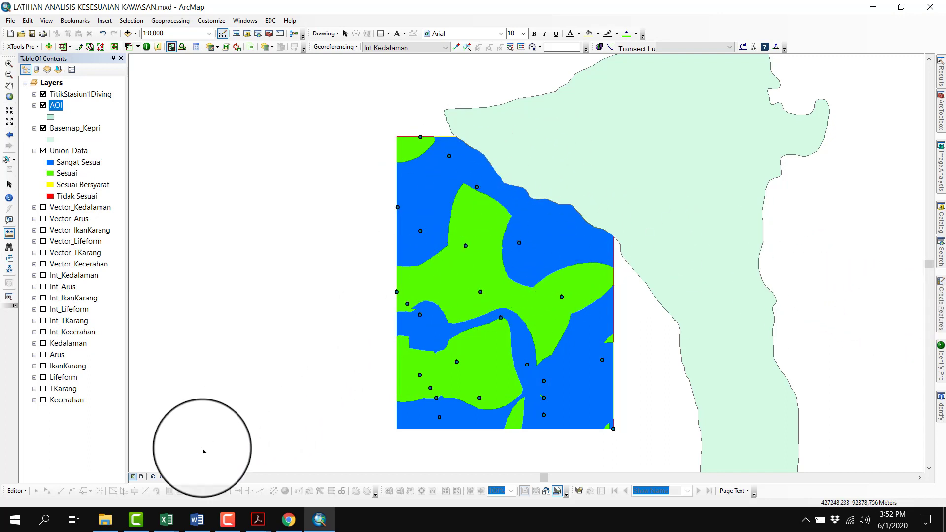
pyautogui.click(195, 491)
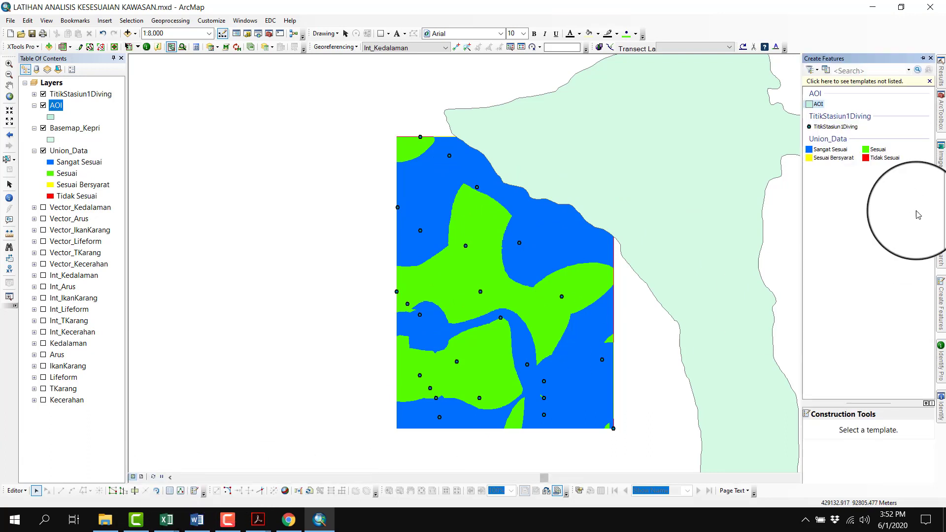
pyautogui.click(819, 106)
pyautogui.click(837, 432)
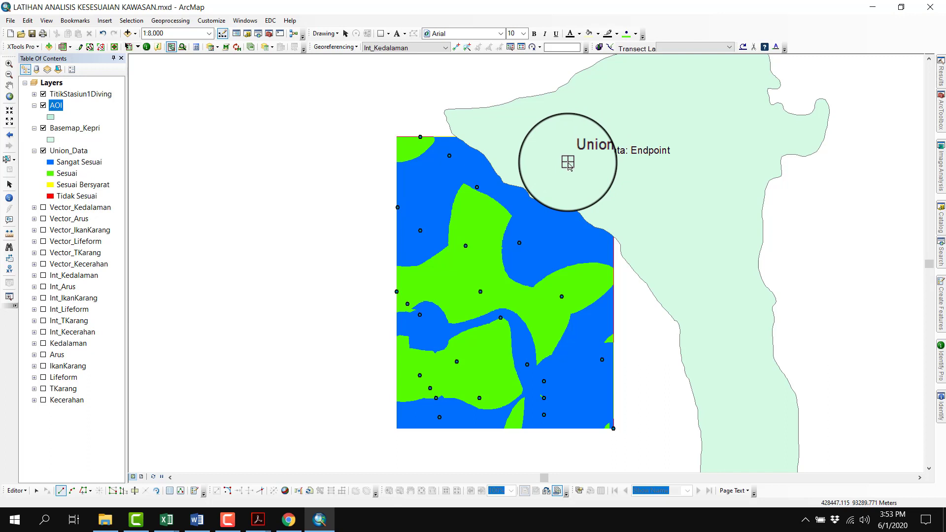
# Begin the AOI polygon sketch with three vertices on the island, running west toward the suitability area's upper coast
pyautogui.click(568, 162)
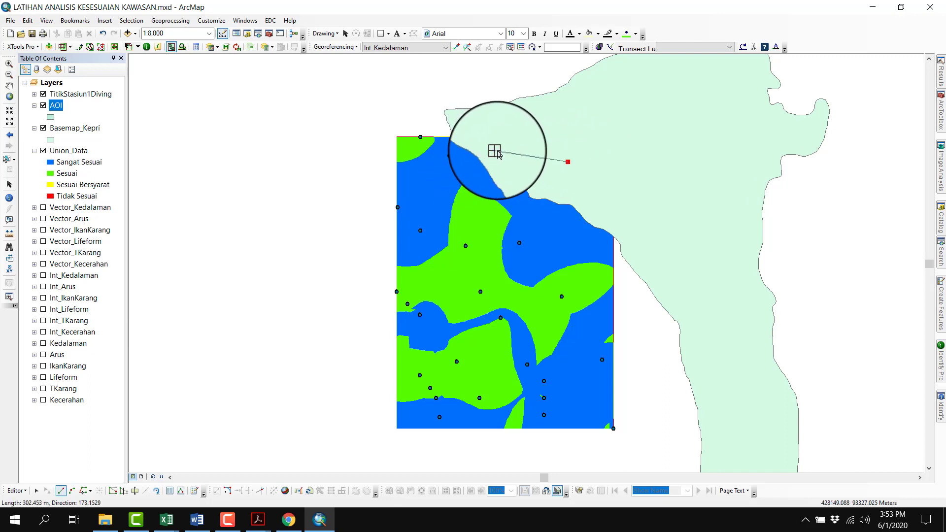
pyautogui.click(487, 144)
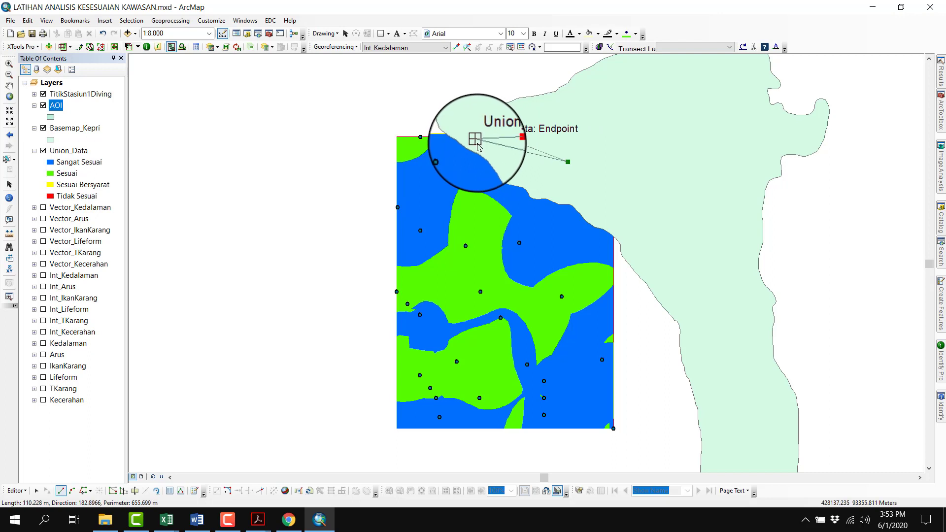
pyautogui.click(472, 149)
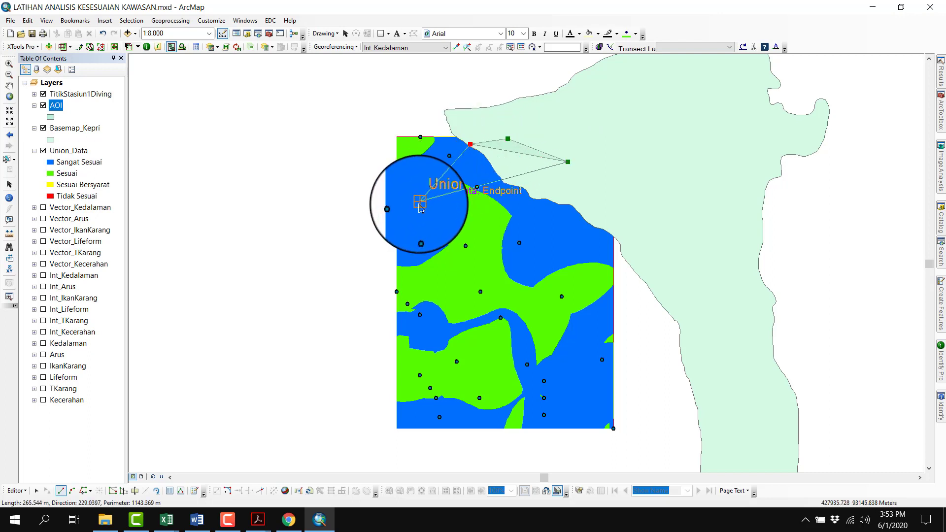
# Add the sketch's upper-left corner in the green patch with a straight edge about 189 m long at direction 180
pyautogui.rightClick(417, 149)
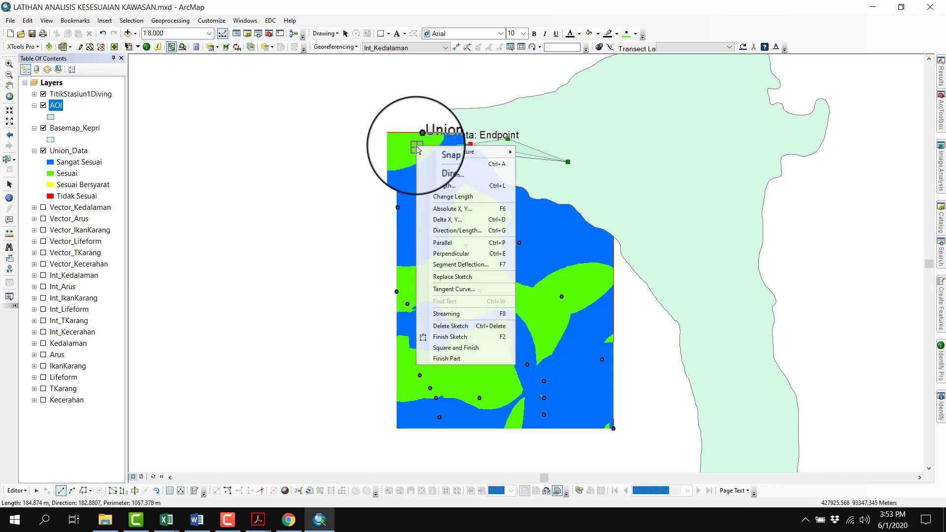
pyautogui.click(455, 177)
pyautogui.write('180')
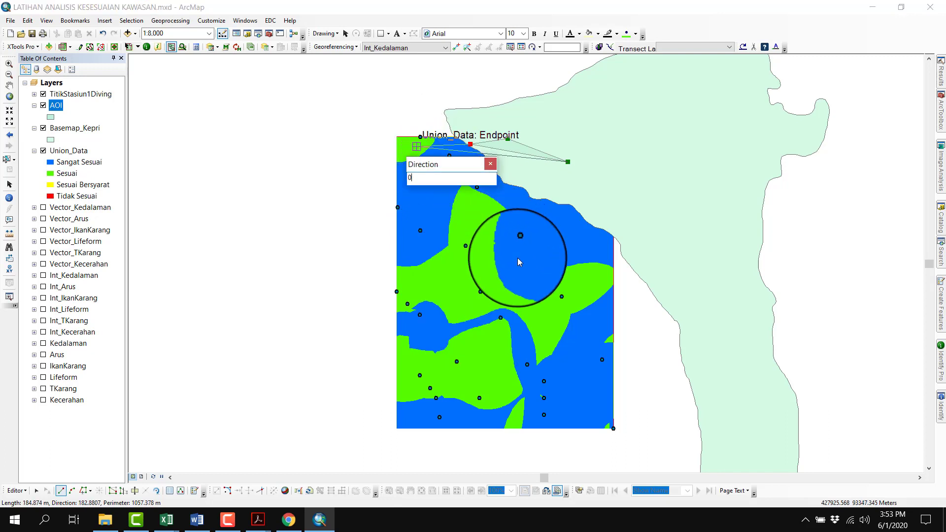
pyautogui.press('Return')
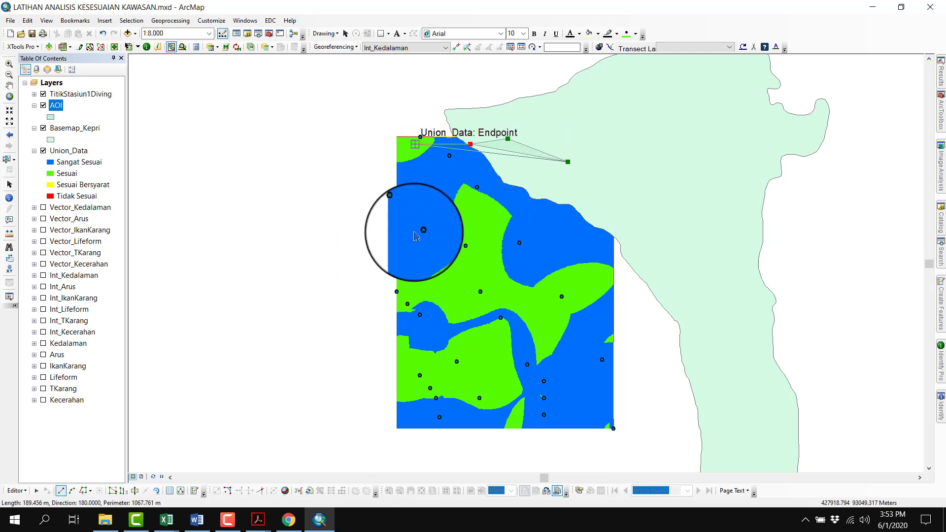
pyautogui.click(416, 231)
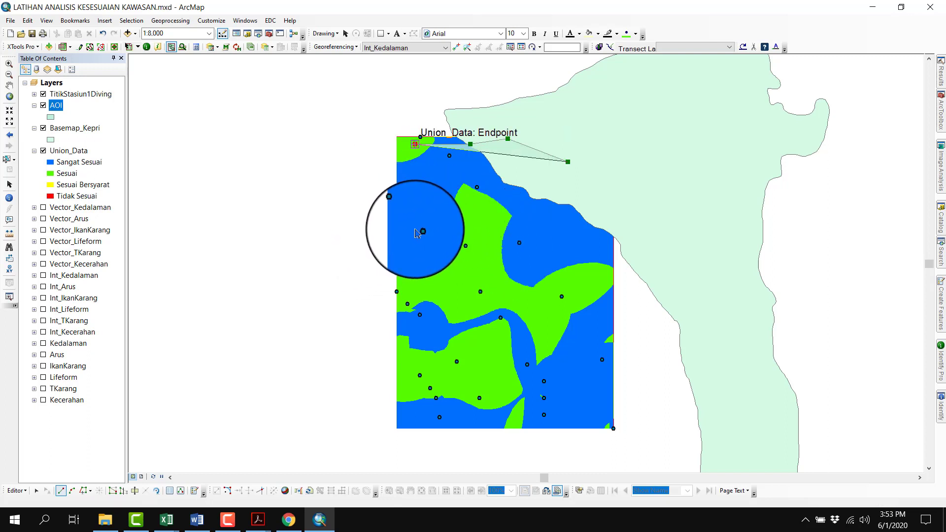
# Add the polygon's lower-left corner in the suitability area with a vertical edge at direction 270
pyautogui.rightClick(439, 275)
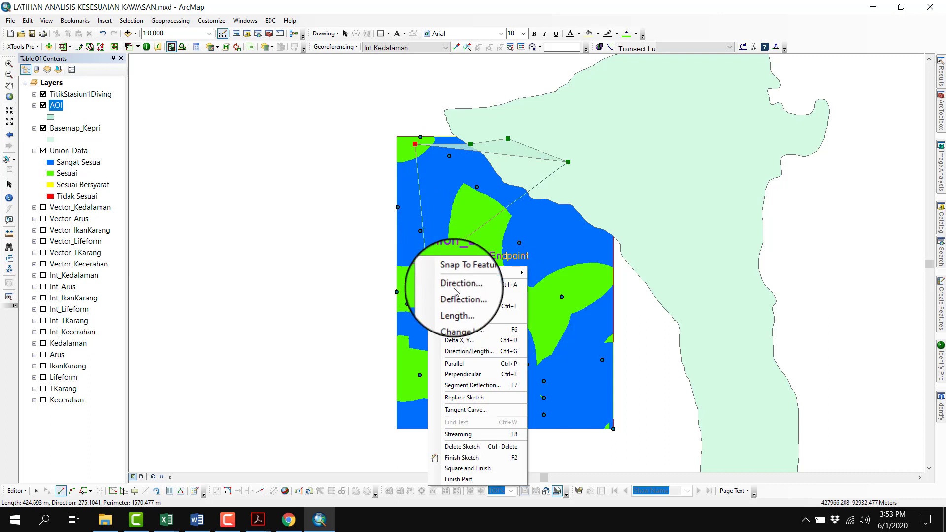
pyautogui.click(454, 289)
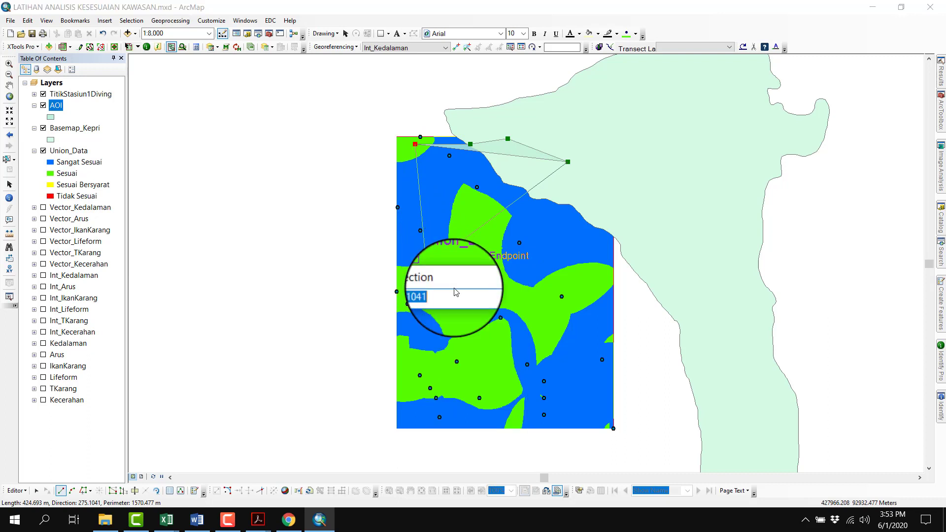
pyautogui.write('270')
pyautogui.press('Return')
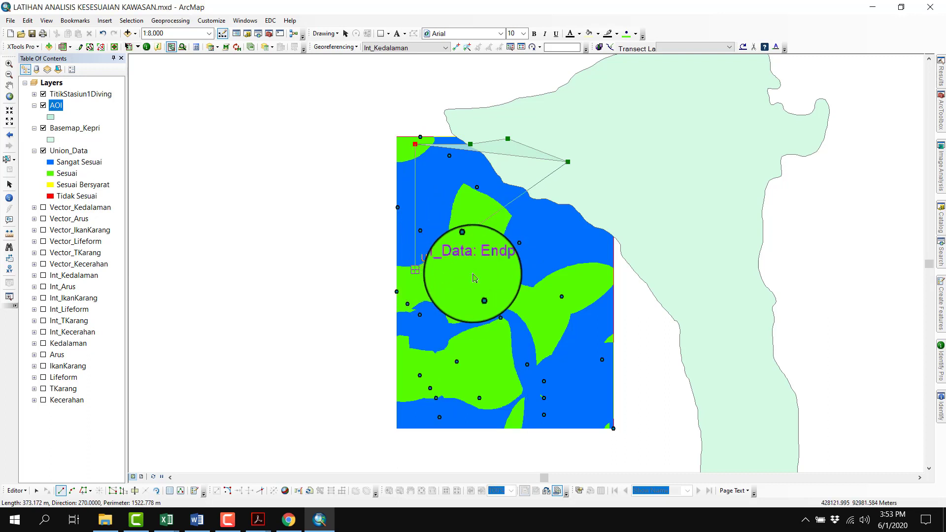
pyautogui.click(475, 291)
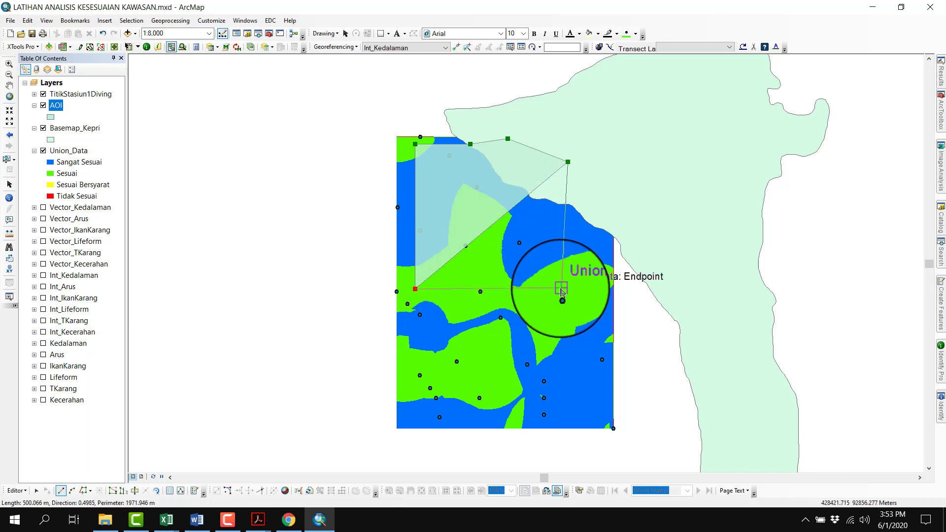
# Add the AOI polygon's lower-right corner in the suitability area with a horizontal edge at direction 360
pyautogui.rightClick(562, 291)
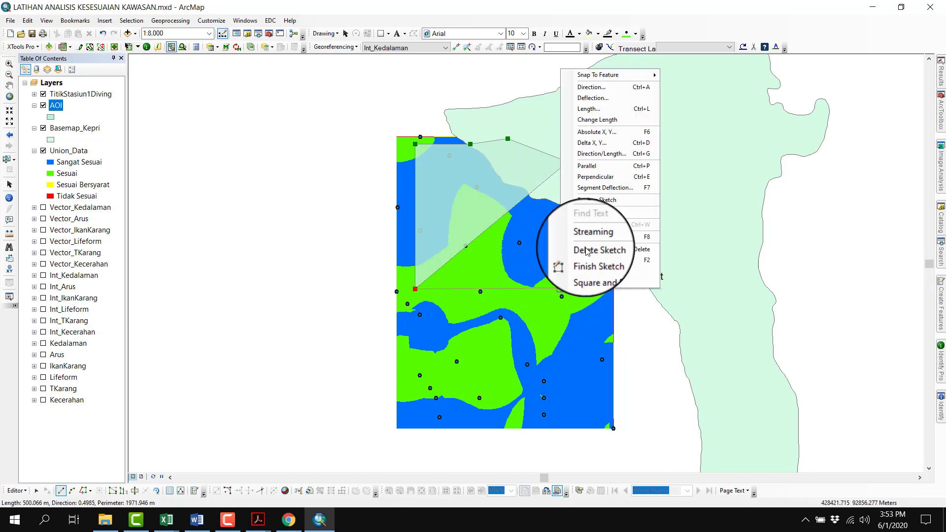
pyautogui.click(594, 87)
pyautogui.write('360')
pyautogui.press('Return')
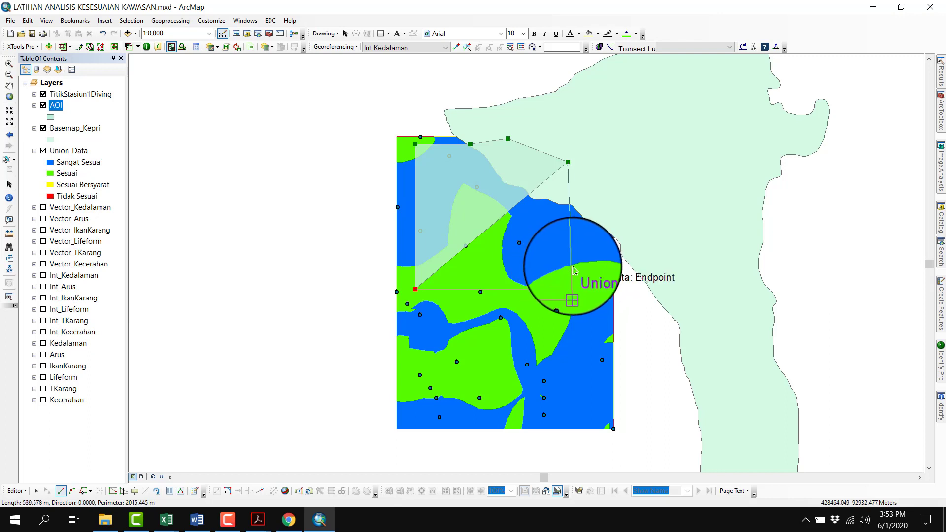
pyautogui.click(573, 271)
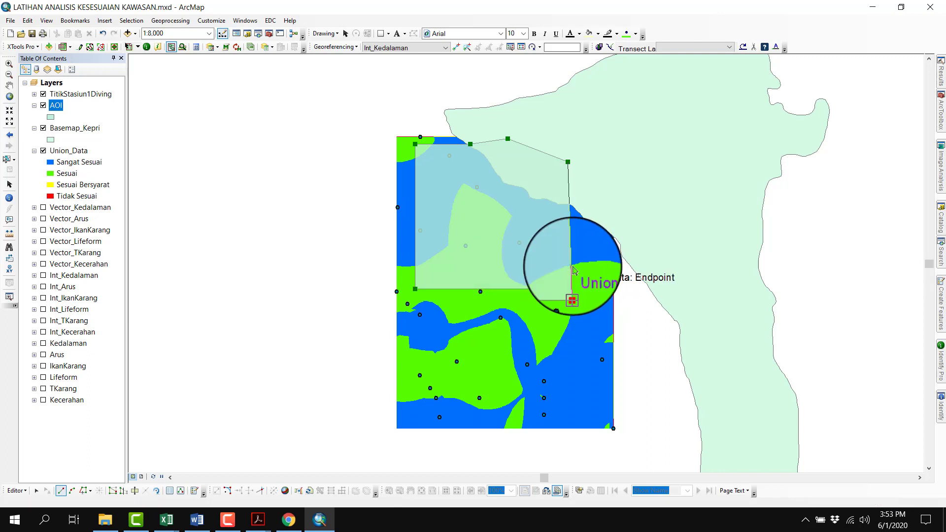
# Run the next edge up to the island at direction 90 and finish the AOI polygon
pyautogui.rightClick(575, 222)
pyautogui.click(595, 236)
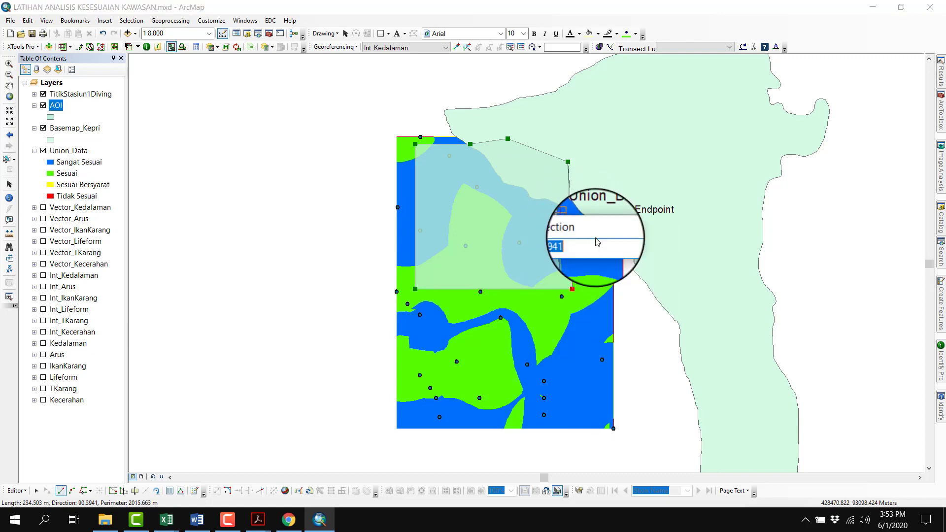
pyautogui.write('90')
pyautogui.press('Return')
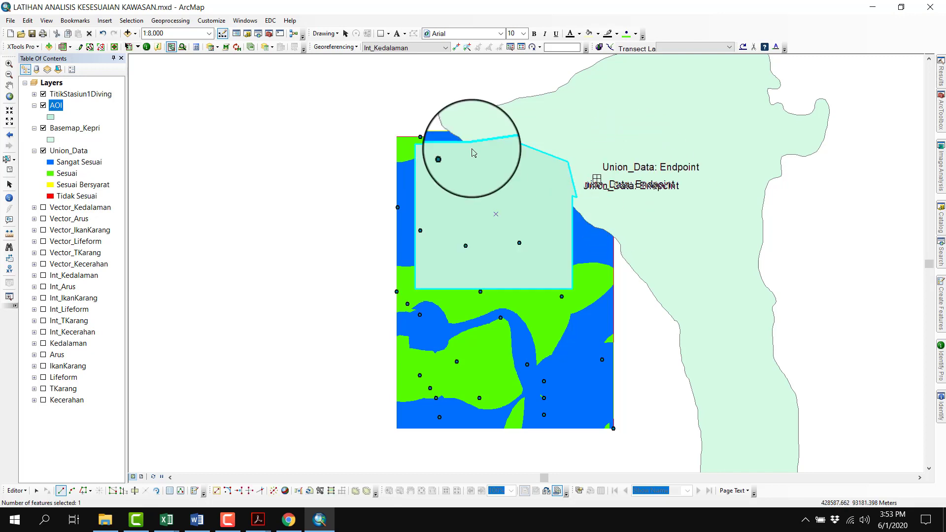
# Stop editing the AOI layer and save the edits
pyautogui.click(16, 490)
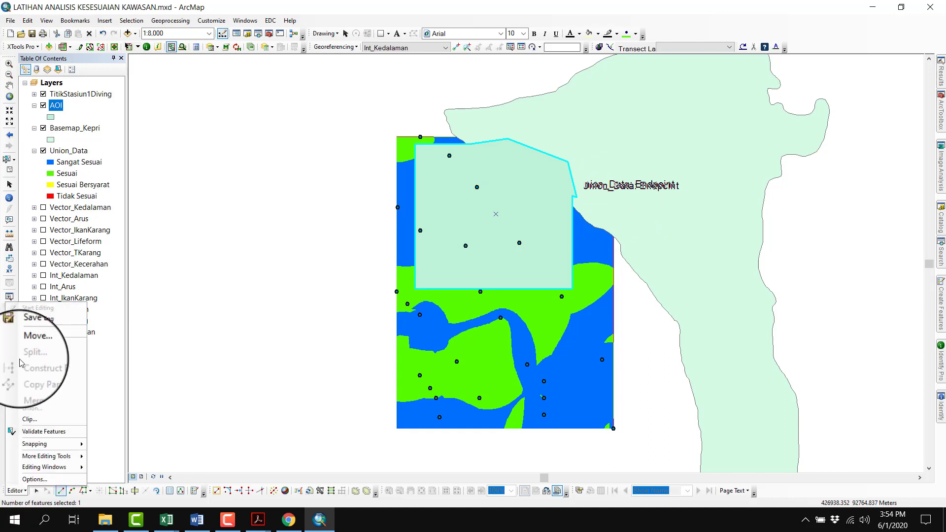
pyautogui.click(24, 320)
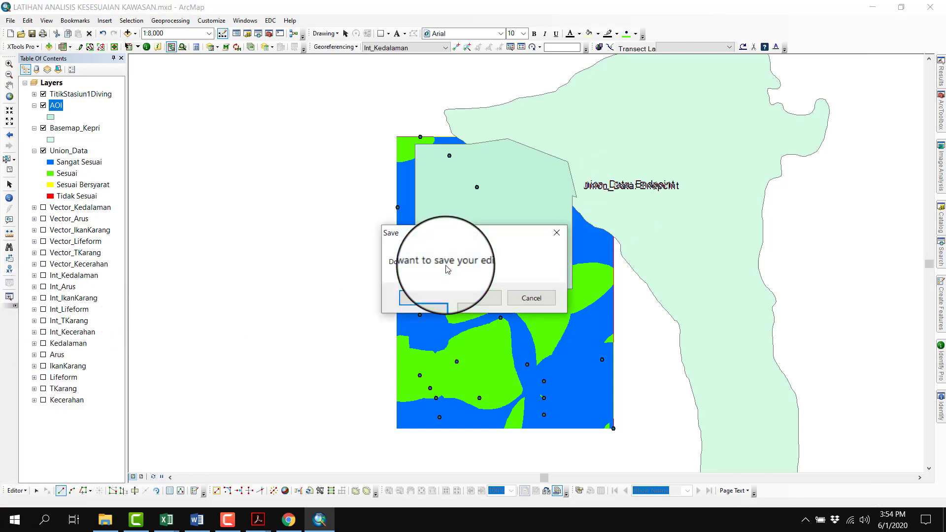
pyautogui.click(436, 298)
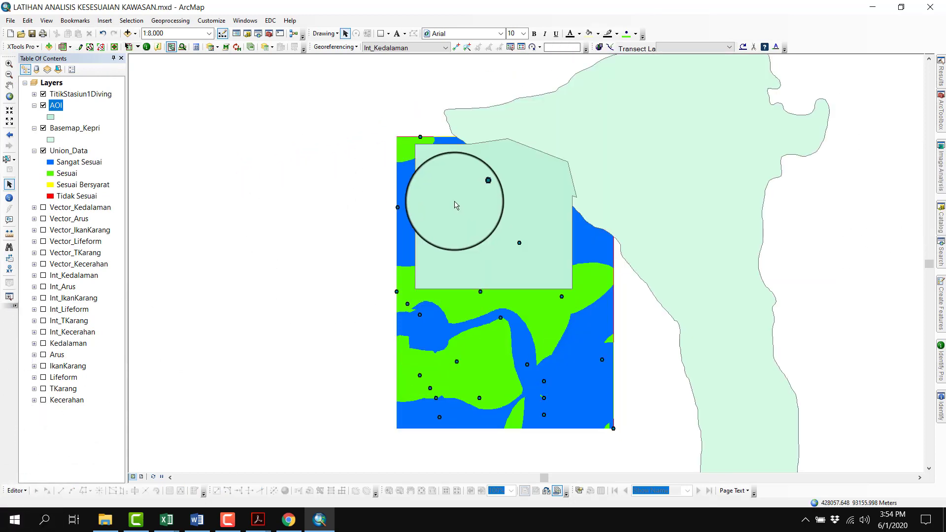
# Change the AOI layer's fill color to light red and save the map document
pyautogui.click(53, 120)
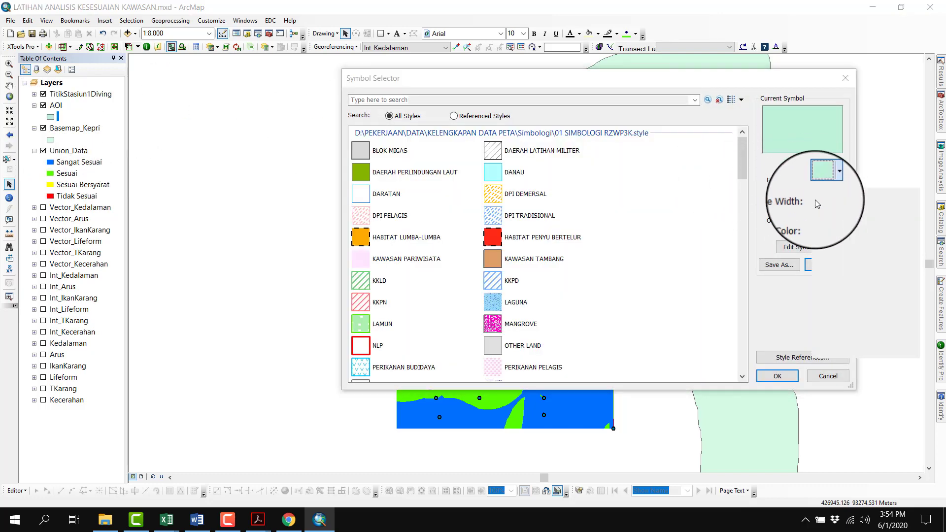
pyautogui.click(831, 181)
pyautogui.click(833, 217)
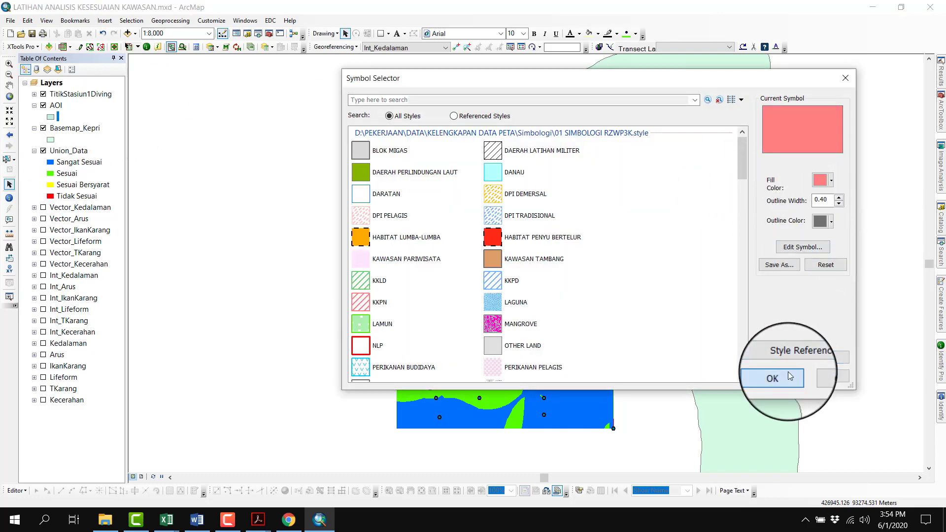
pyautogui.click(790, 376)
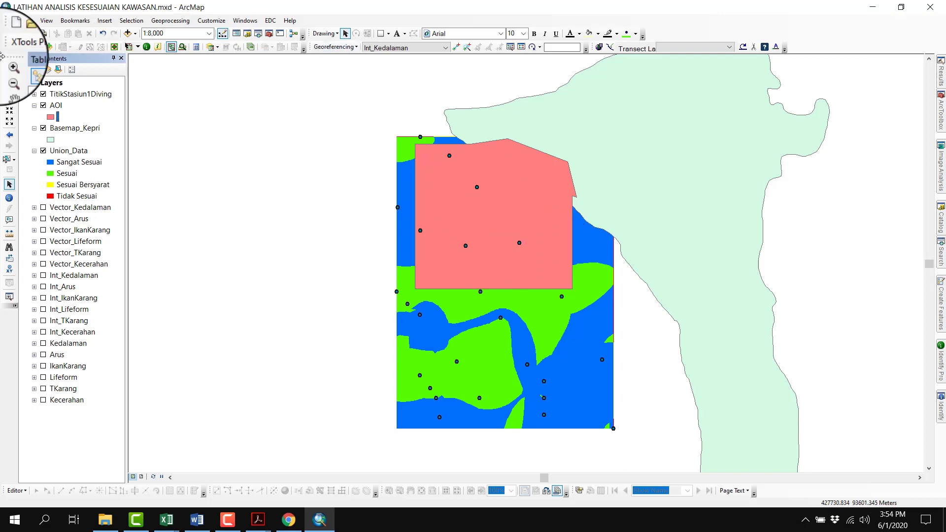
pyautogui.click(32, 34)
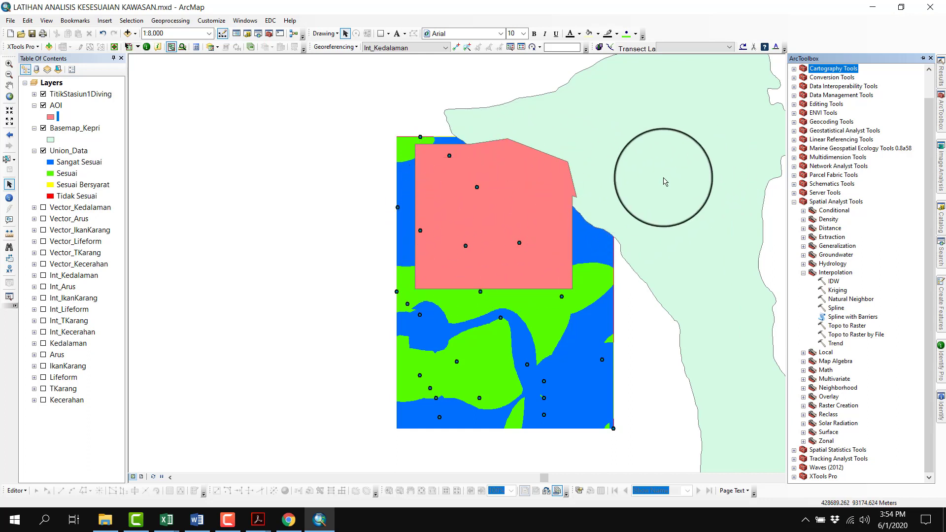
# Open the Erase tool from the Overlay toolset of Analysis Tools
pyautogui.scroll(1, 853, 136)
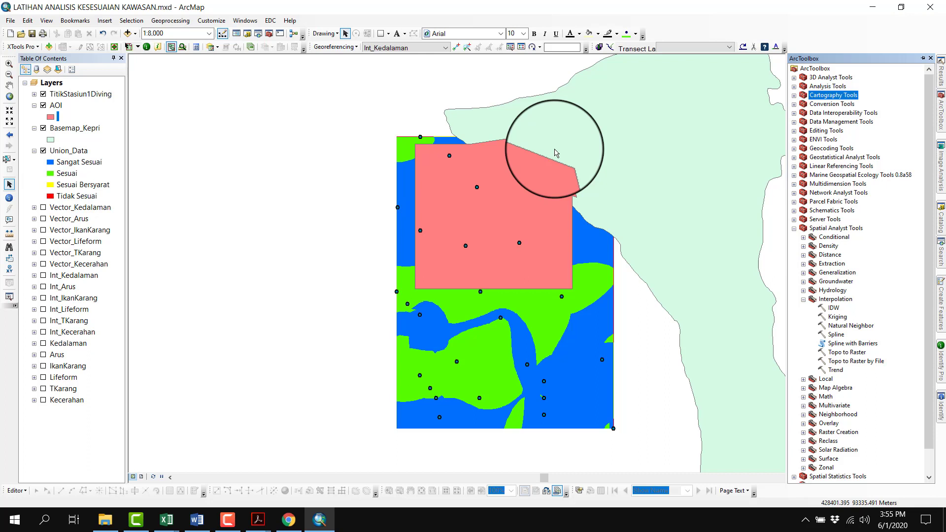
pyautogui.doubleClick(827, 98)
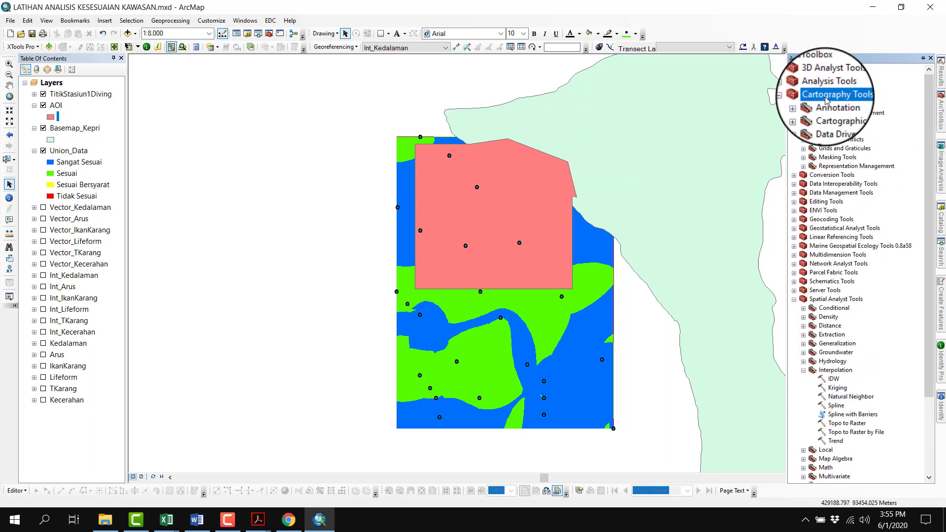
pyautogui.doubleClick(826, 98)
pyautogui.click(825, 86)
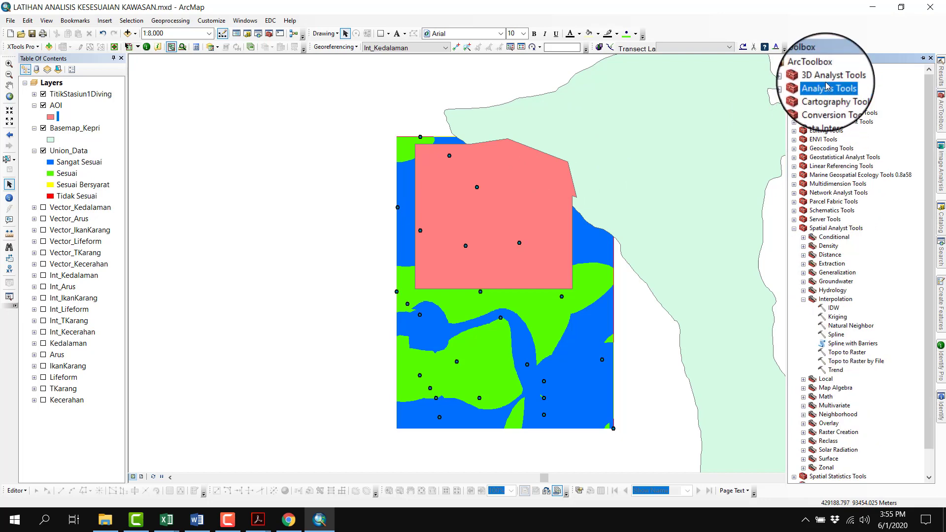
pyautogui.doubleClick(825, 86)
pyautogui.click(826, 105)
pyautogui.doubleClick(826, 105)
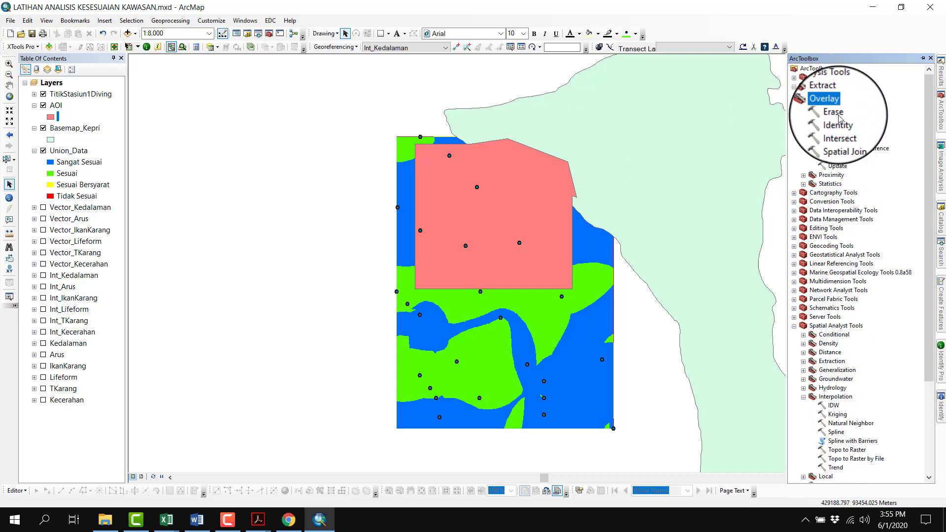
pyautogui.doubleClick(840, 117)
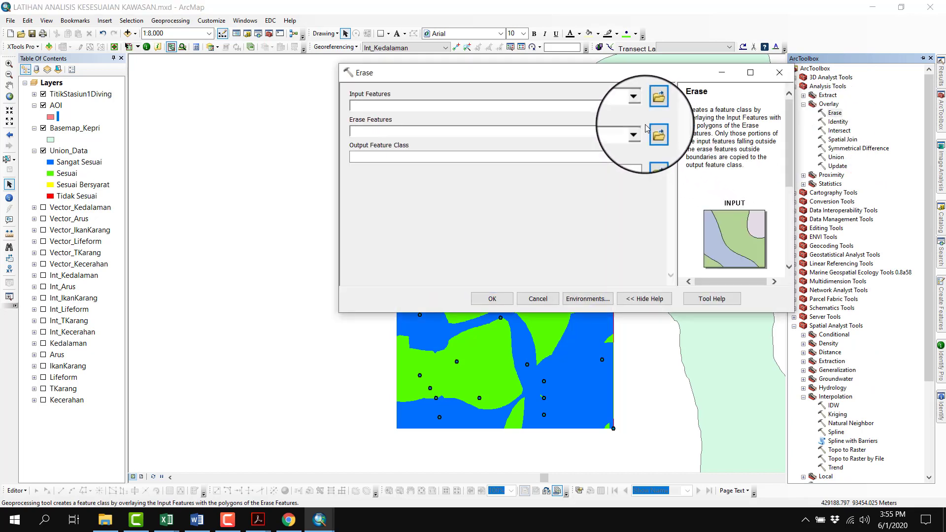
# Erase the Basemap_Kepri area from AOI, saving the output as AOI2 in New File Geodatabase.gdb
pyautogui.click(638, 106)
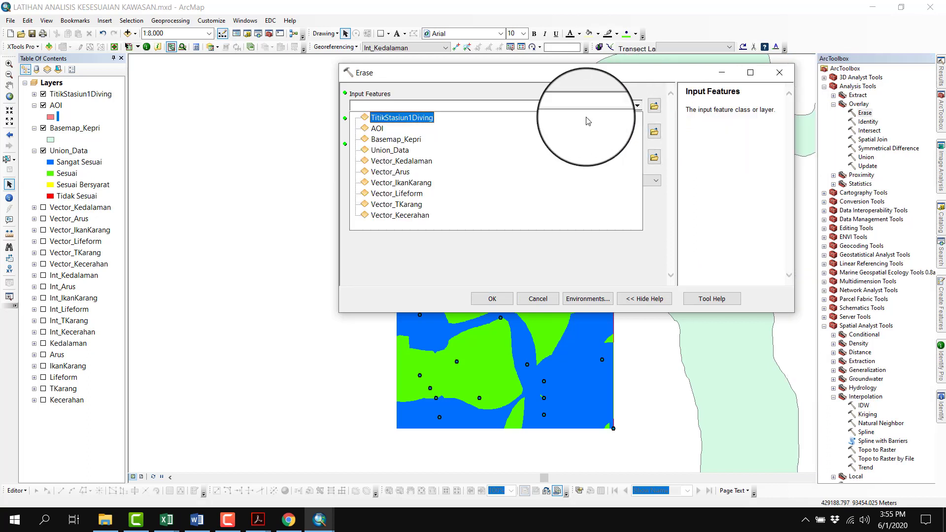
pyautogui.click(375, 122)
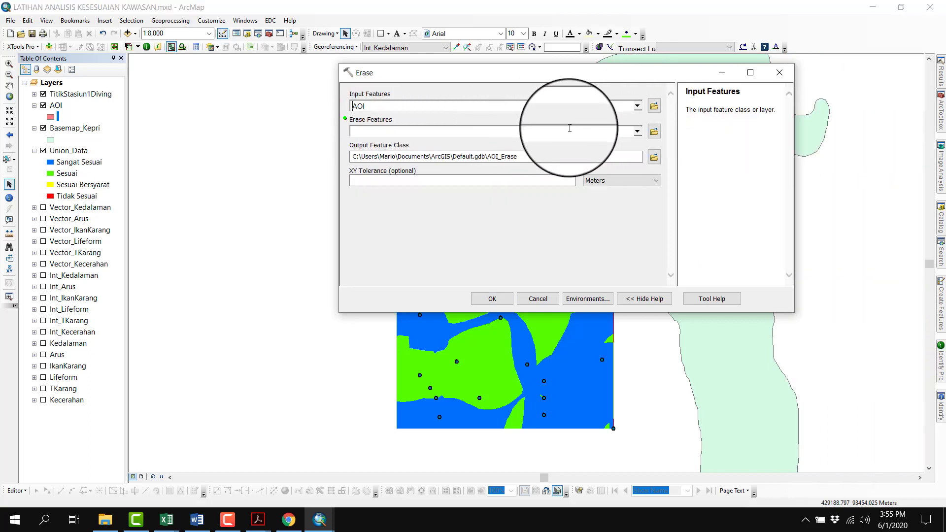
pyautogui.click(637, 132)
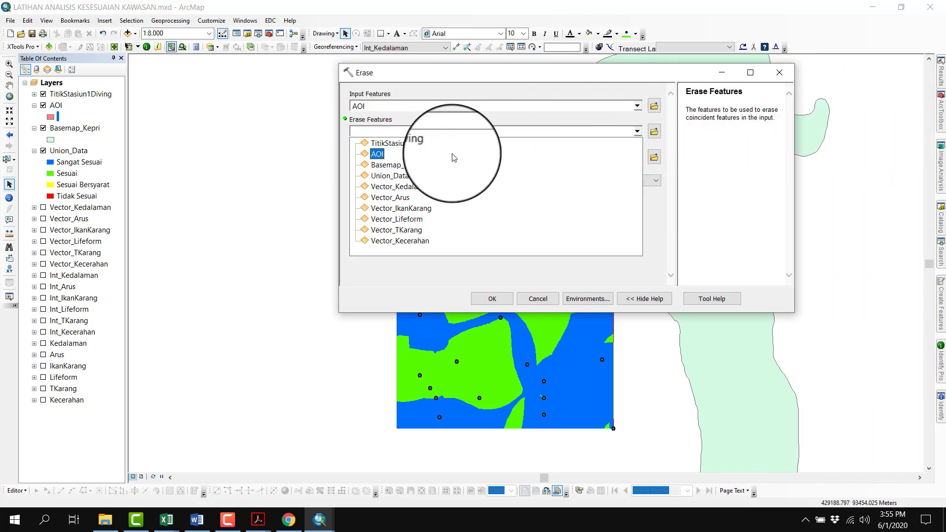
pyautogui.click(476, 164)
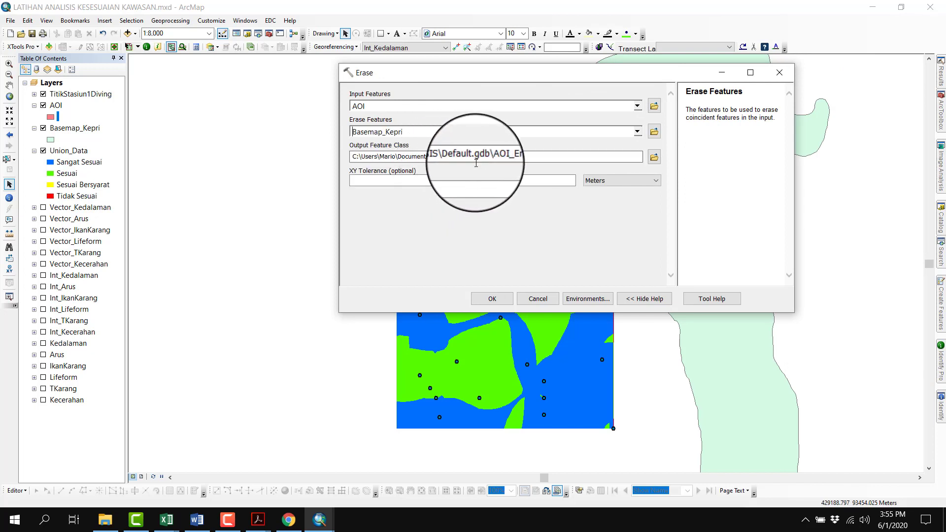
pyautogui.click(654, 156)
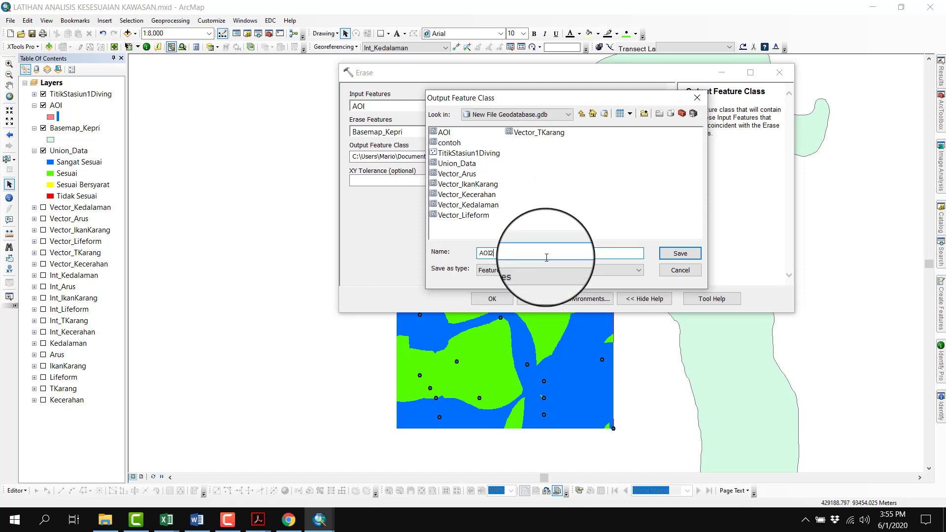
pyautogui.press('Return')
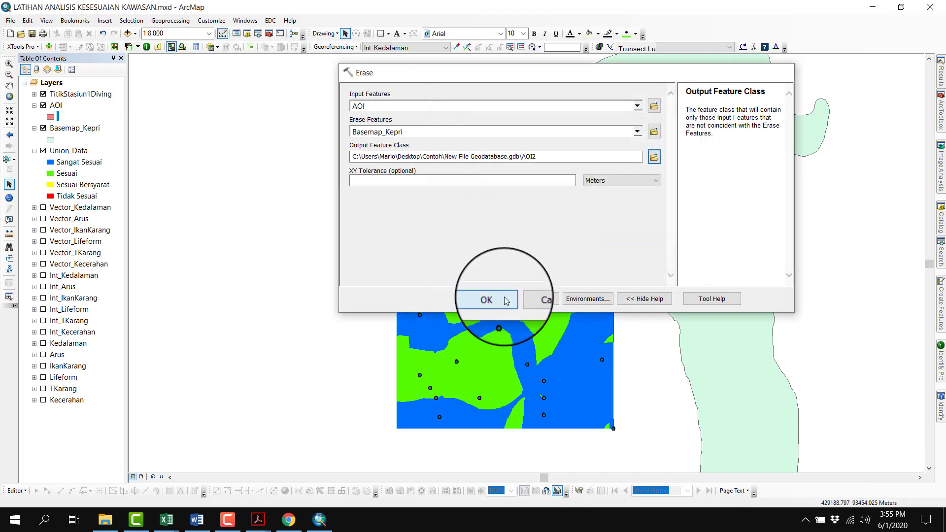
pyautogui.click(507, 300)
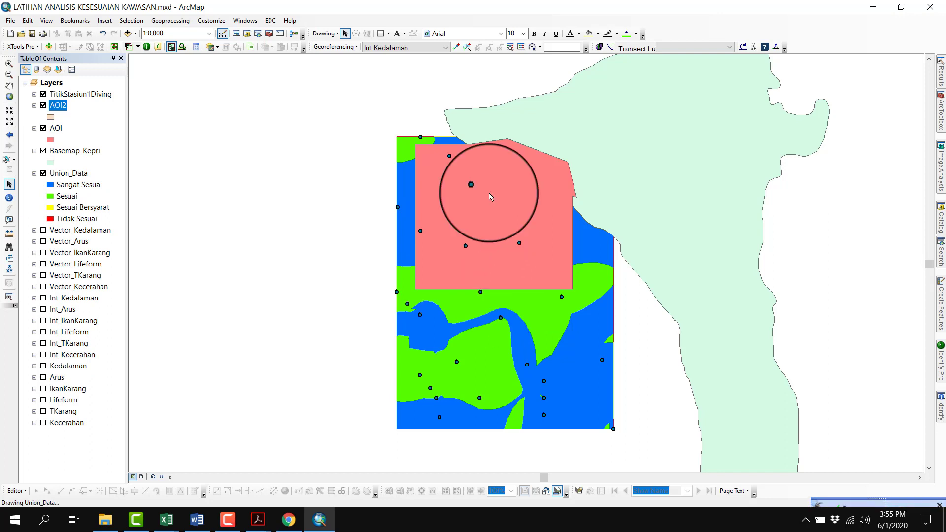
# Turn off the Union_Data and original AOI layers and check AOI2's coastal edge against Basemap_Kepri
pyautogui.click(43, 174)
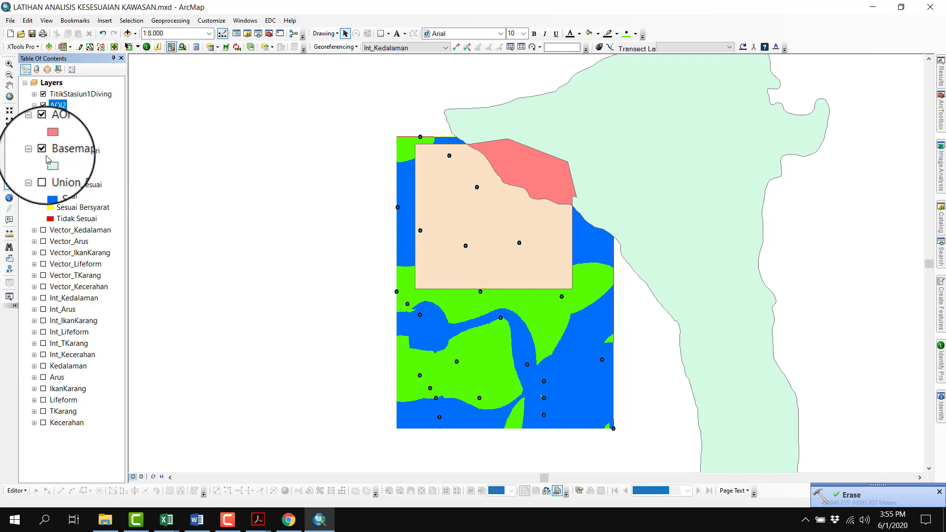
pyautogui.click(43, 128)
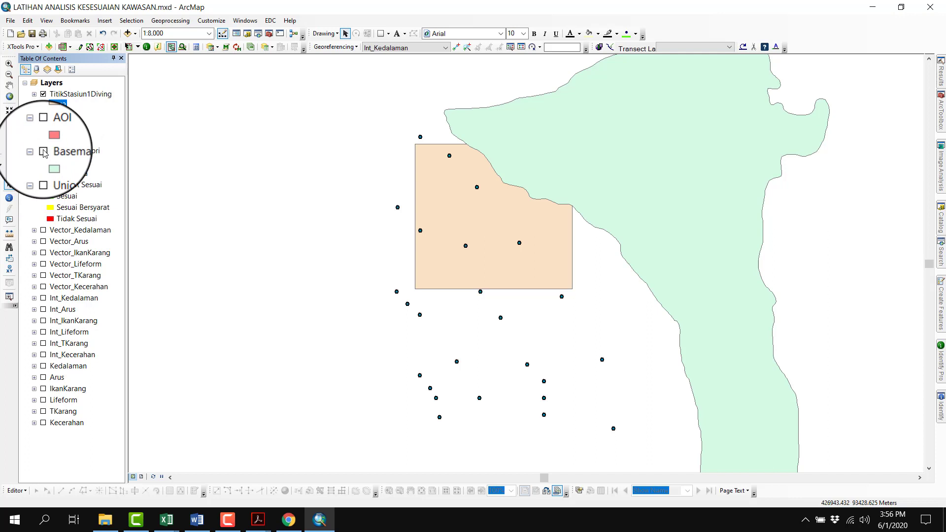
pyautogui.click(43, 152)
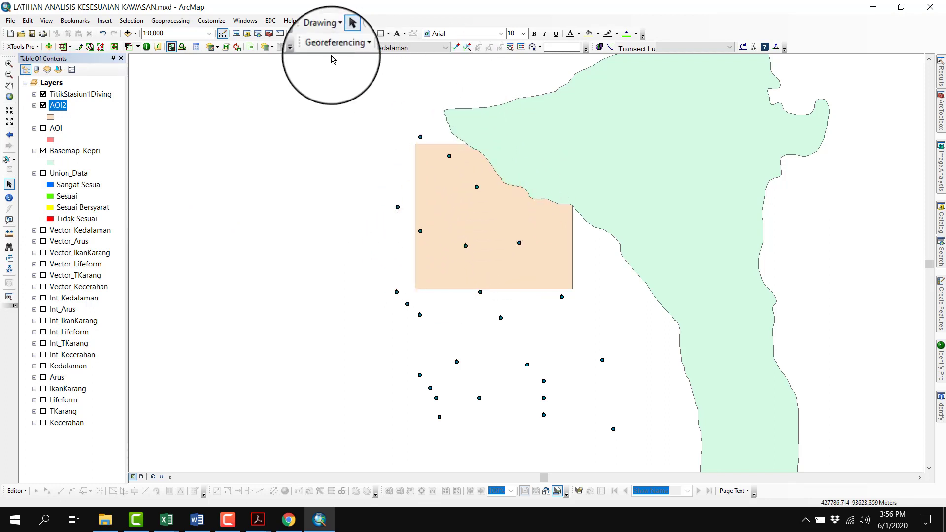
# Open the Clip tool from the Extract toolset of Analysis Tools
pyautogui.click(269, 33)
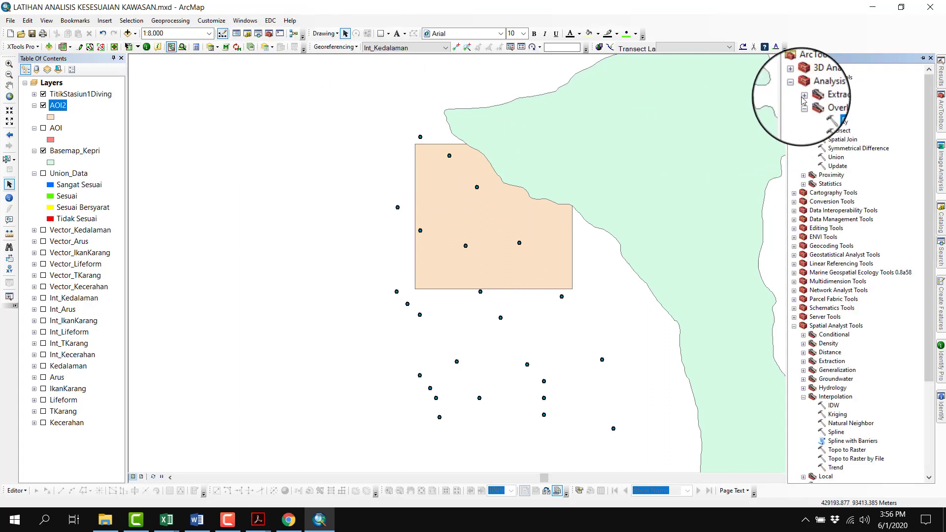
pyautogui.doubleClick(812, 95)
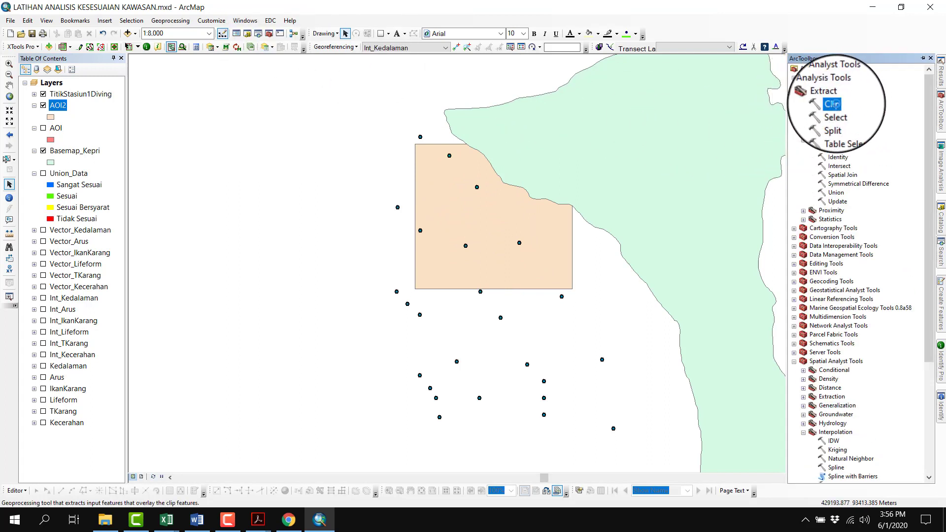
pyautogui.doubleClick(833, 104)
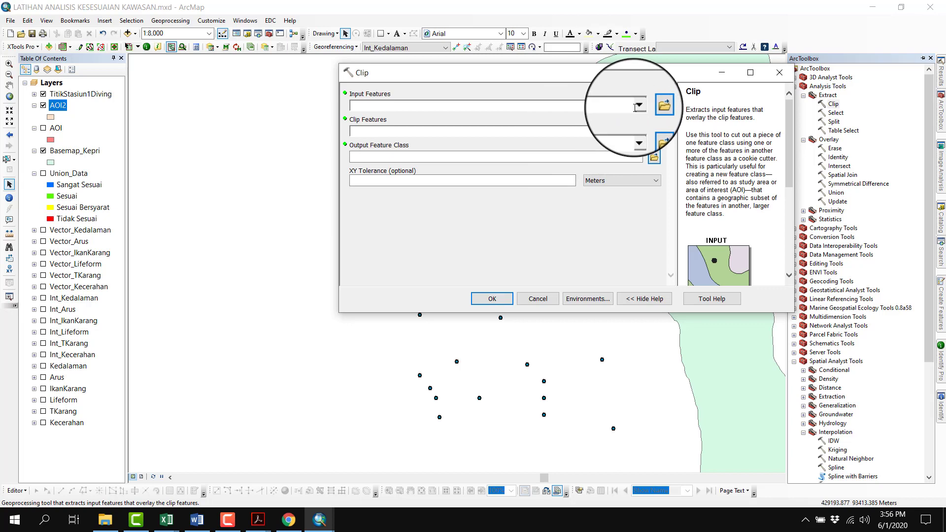
# Clip Union_Data with AOI2, saving the output as AreaPengamatan in New File Geodatabase.gdb
pyautogui.click(637, 106)
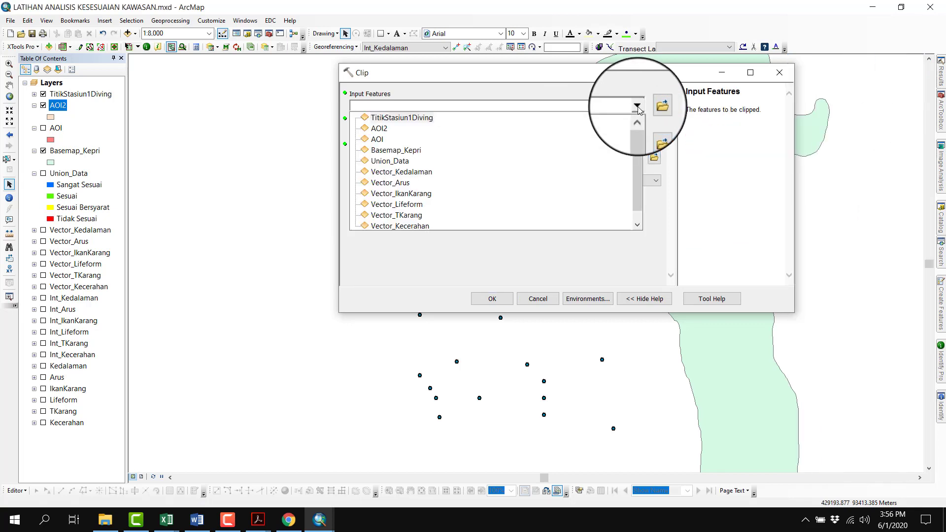
pyautogui.click(399, 161)
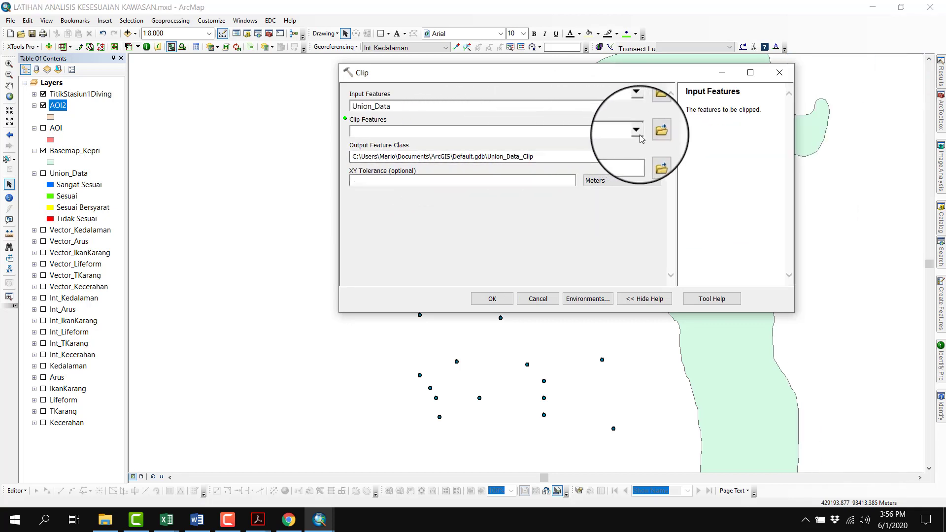
pyautogui.click(640, 134)
pyautogui.click(399, 154)
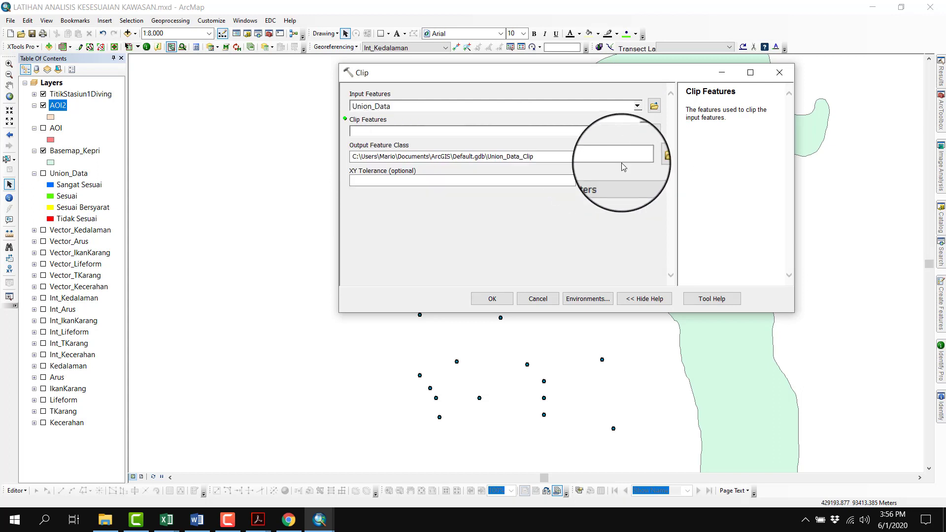
pyautogui.click(654, 157)
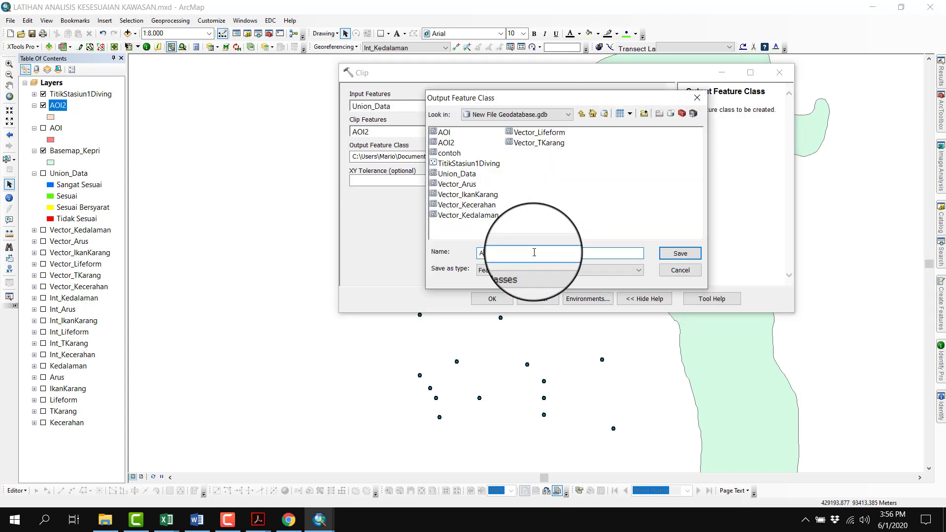
pyautogui.write('Area')
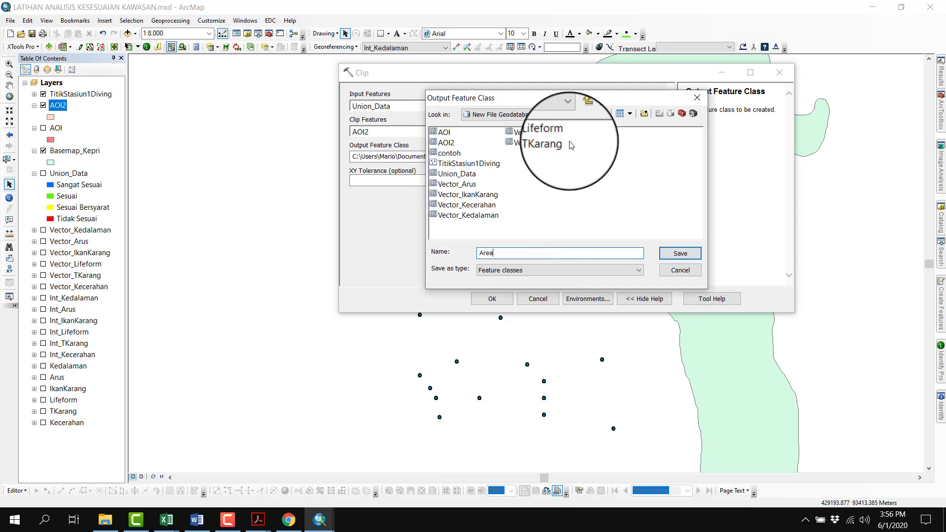
pyautogui.write('Pengamatan')
pyautogui.press('Return')
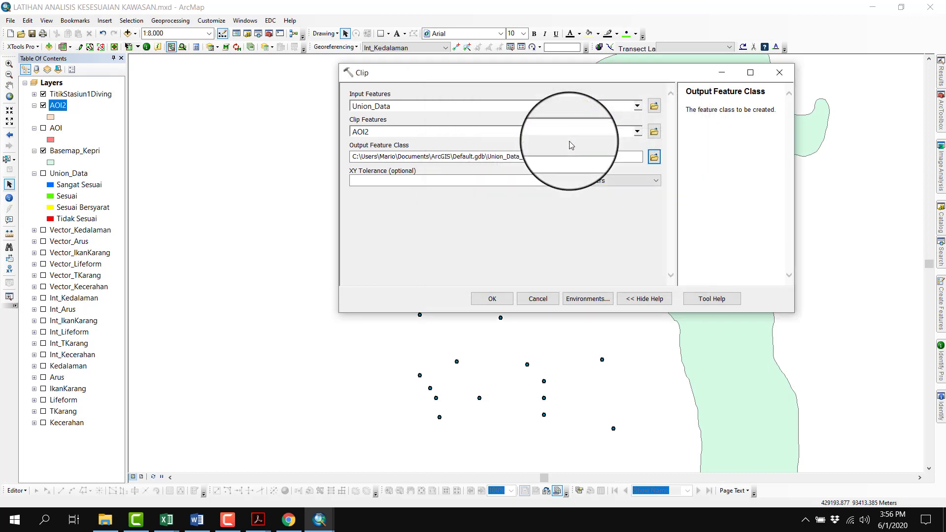
pyautogui.click(493, 301)
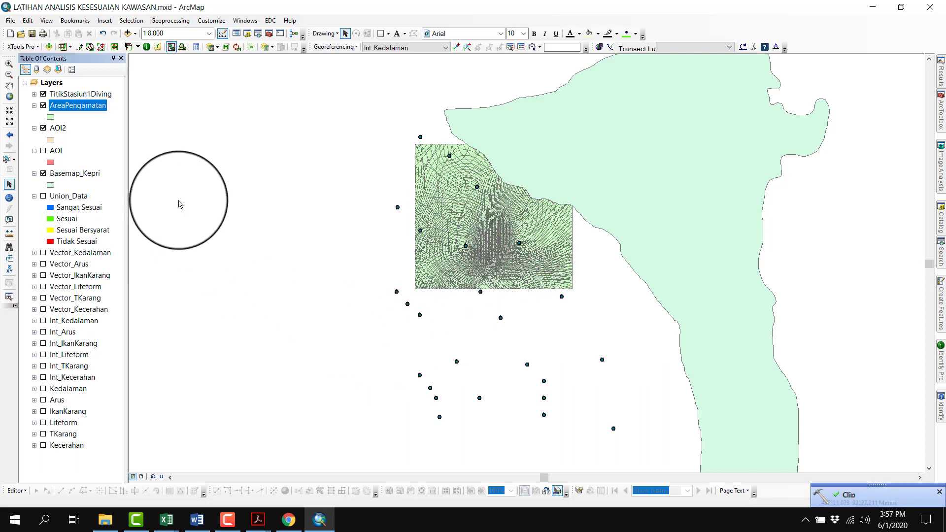
# Turn off the AOI2 layer and set AreaPengamatan's symbology to unique values of the Kategori field
pyautogui.click(43, 128)
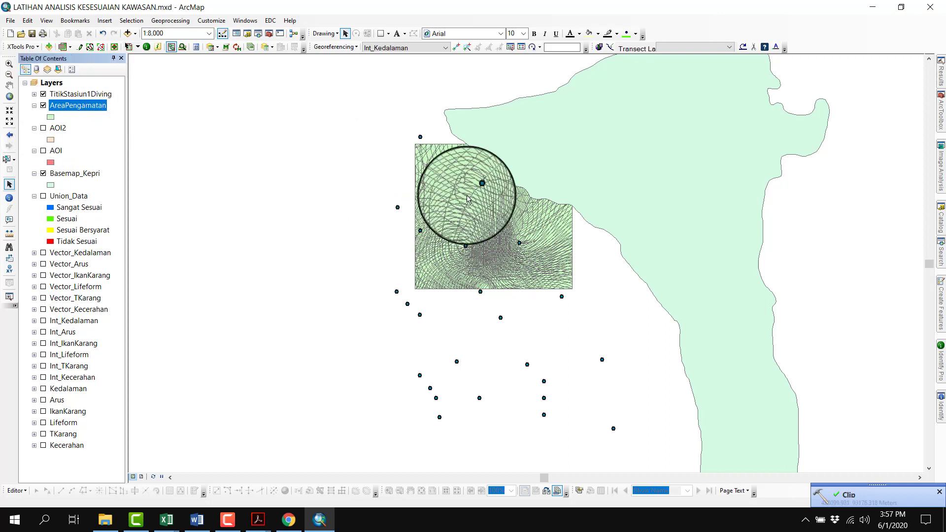
pyautogui.doubleClick(99, 106)
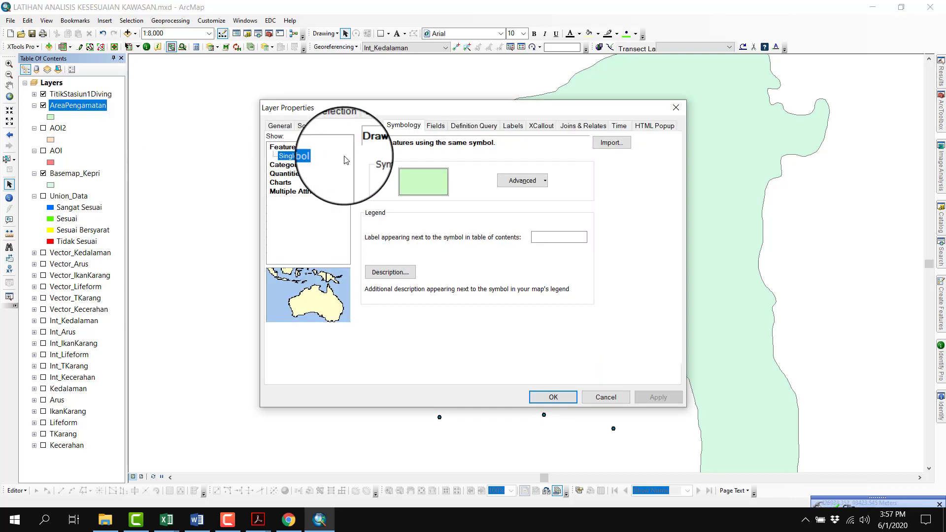
pyautogui.click(303, 166)
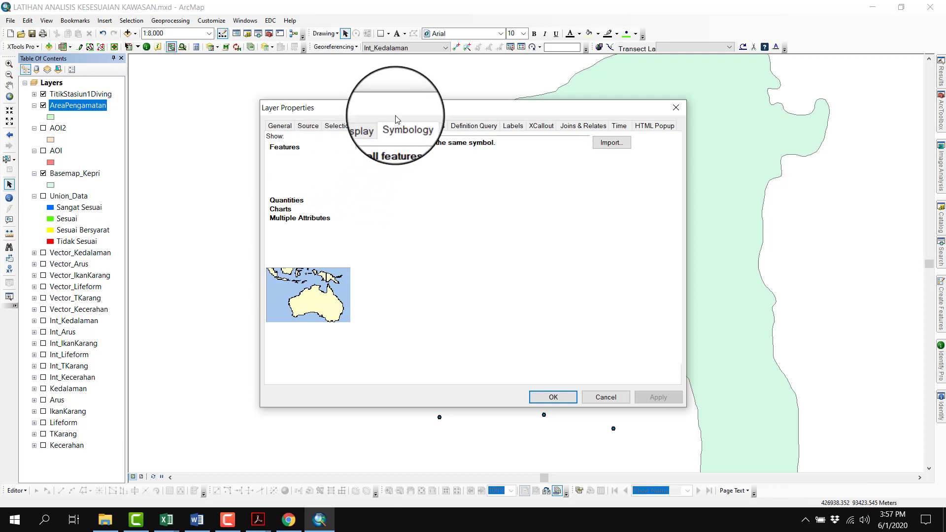
pyautogui.click(296, 157)
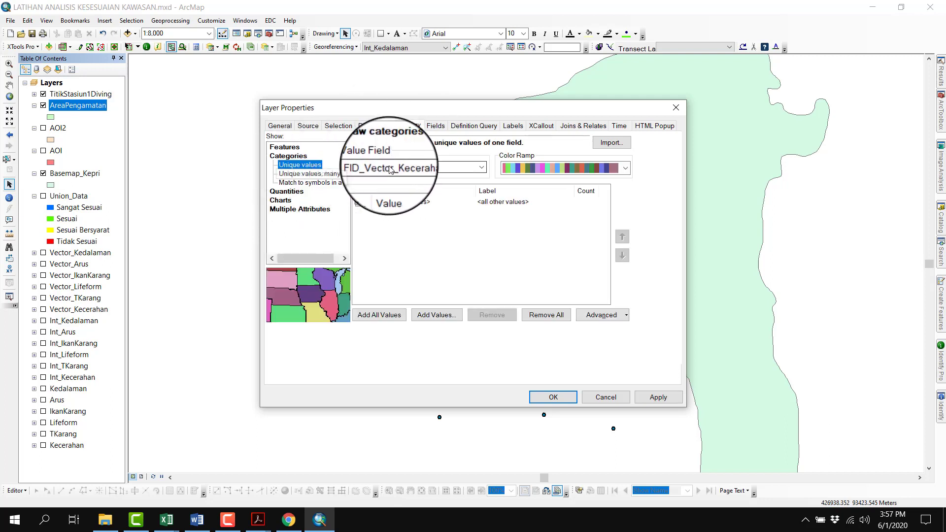
pyautogui.click(394, 167)
pyautogui.scroll(-3, 389, 296)
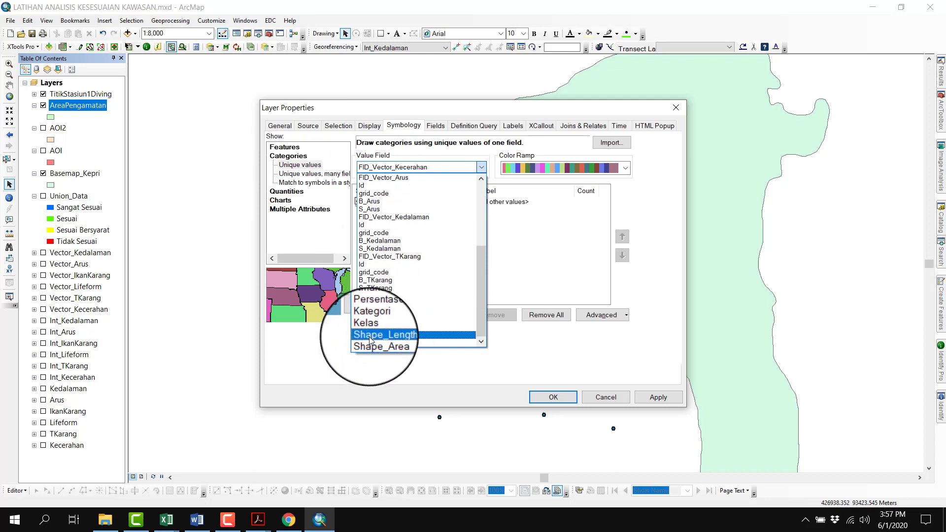
pyautogui.click(380, 321)
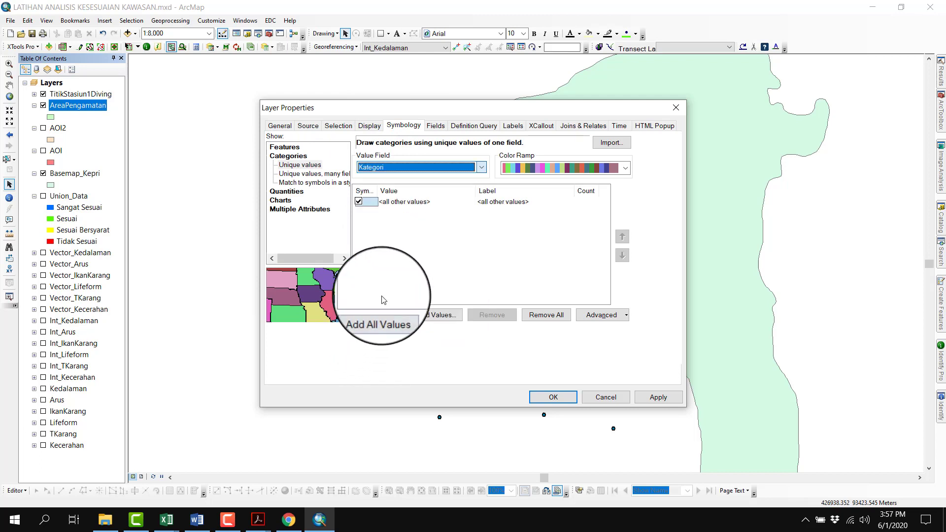
# Remove the outline color from the default symbol of AreaPengamatan's categories
pyautogui.doubleClick(375, 206)
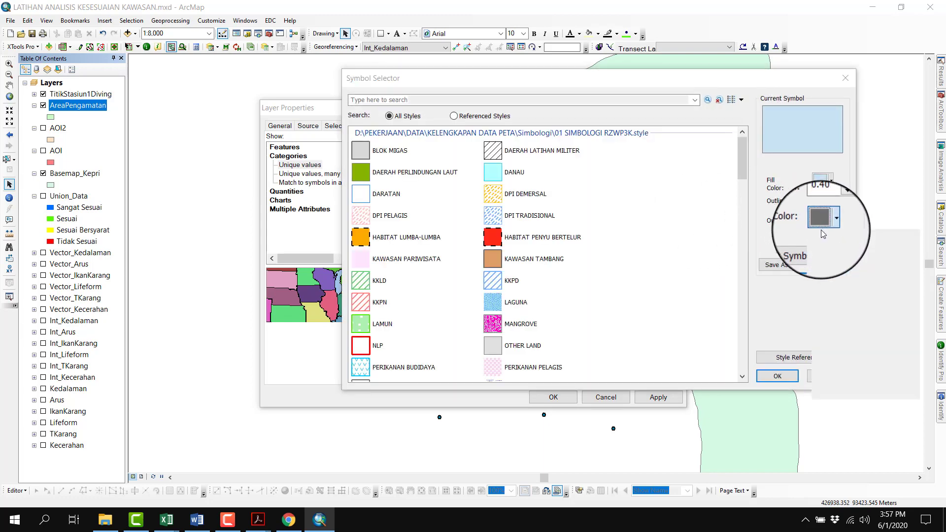
pyautogui.click(821, 222)
pyautogui.click(858, 234)
pyautogui.click(770, 376)
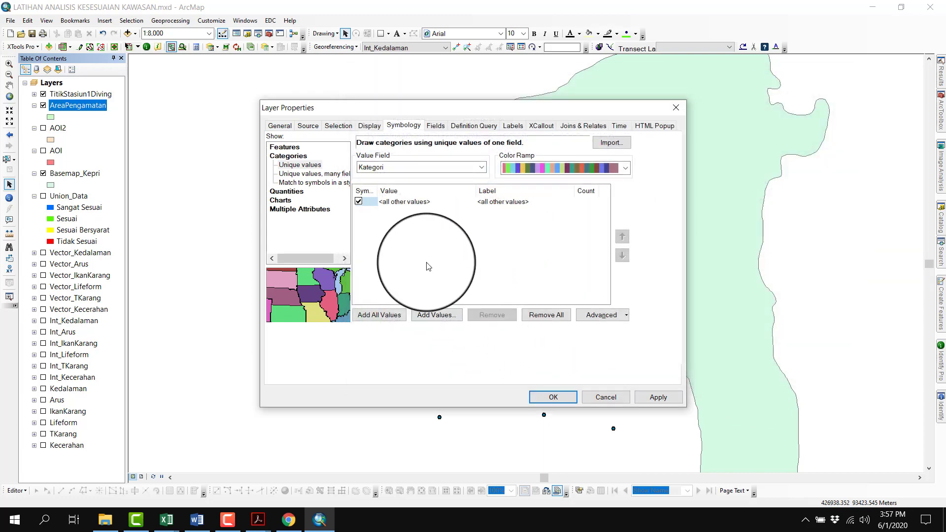
# Exclude all other values from AreaPengamatan's symbology and add all Kategori values
pyautogui.click(358, 202)
pyautogui.click(375, 315)
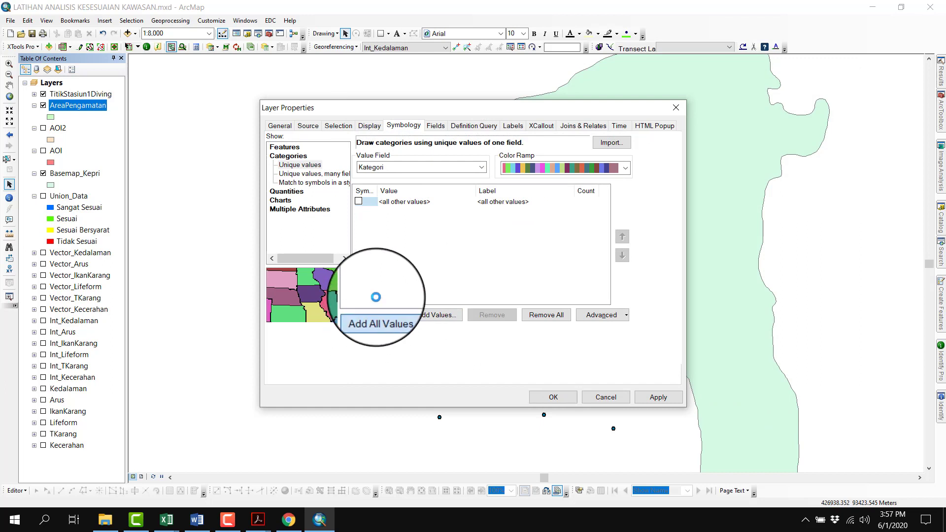
pyautogui.click(522, 216)
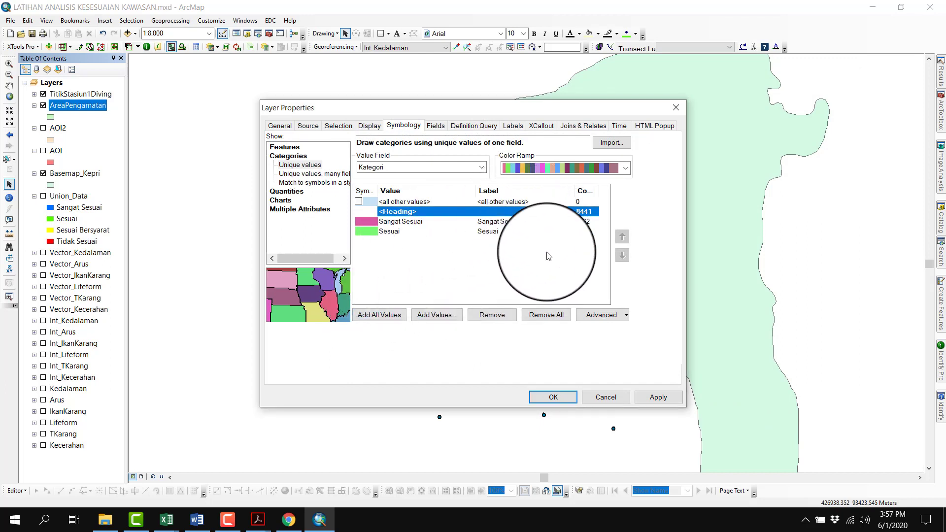
# Set the Sangat Sesuai category's fill color to bright blue and apply the symbology to AreaPengamatan
pyautogui.click(370, 221)
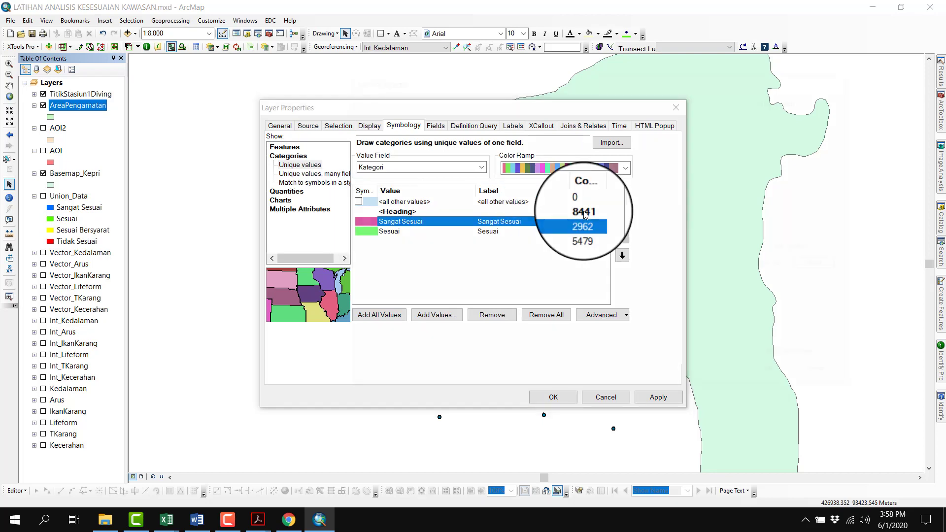
pyautogui.click(823, 182)
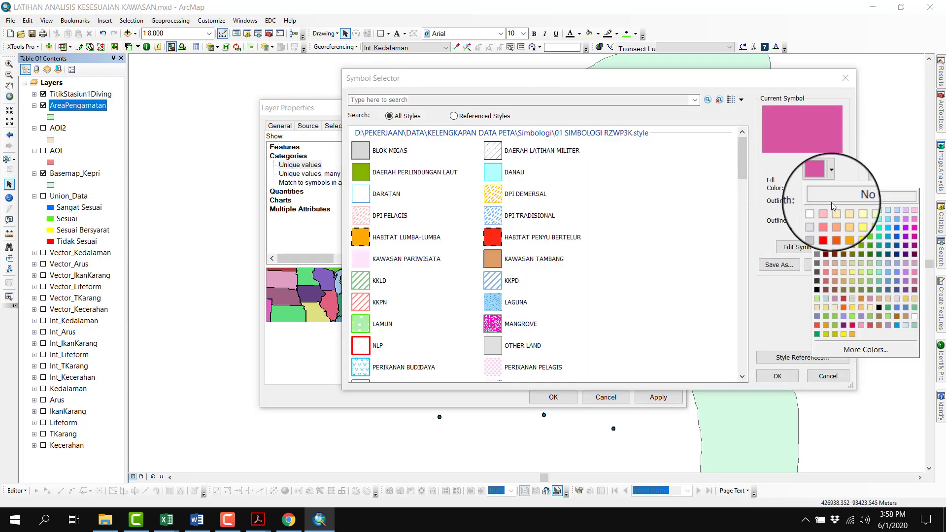
pyautogui.click(894, 232)
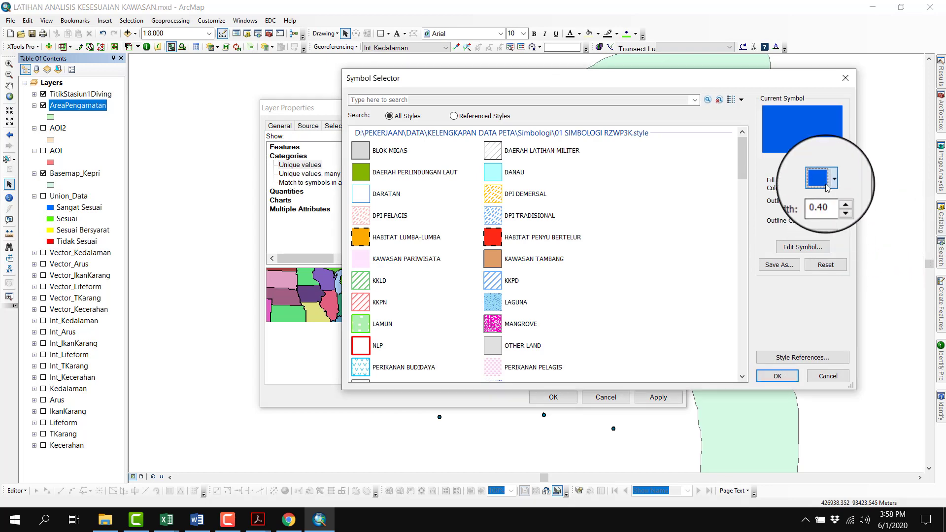
pyautogui.click(827, 183)
pyautogui.click(898, 226)
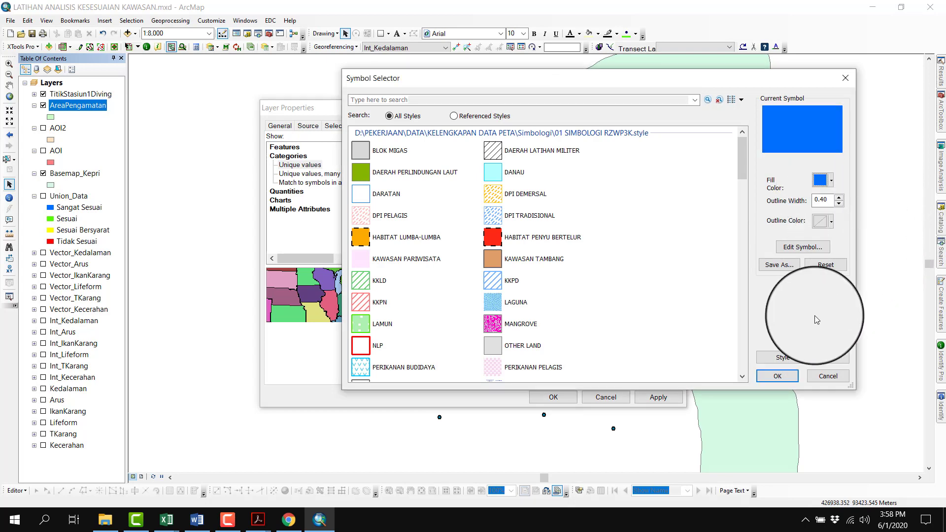
pyautogui.click(785, 374)
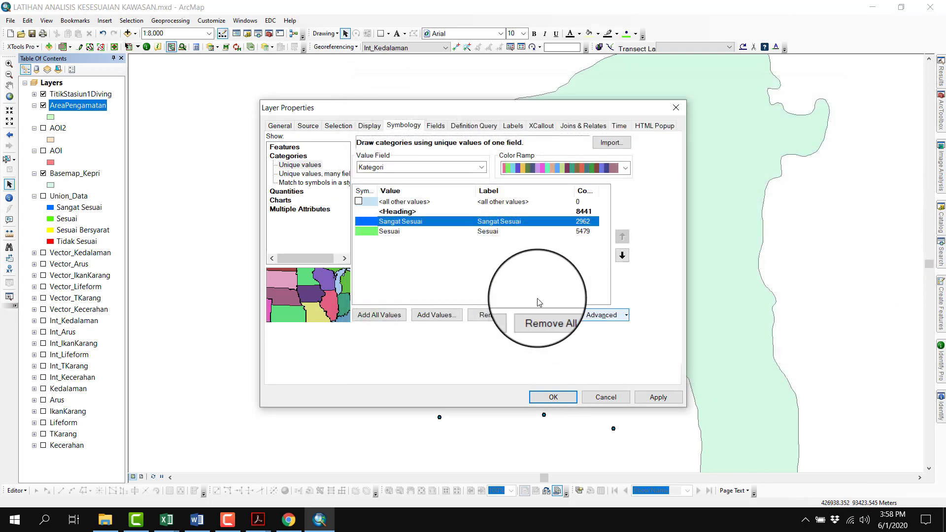
pyautogui.click(543, 398)
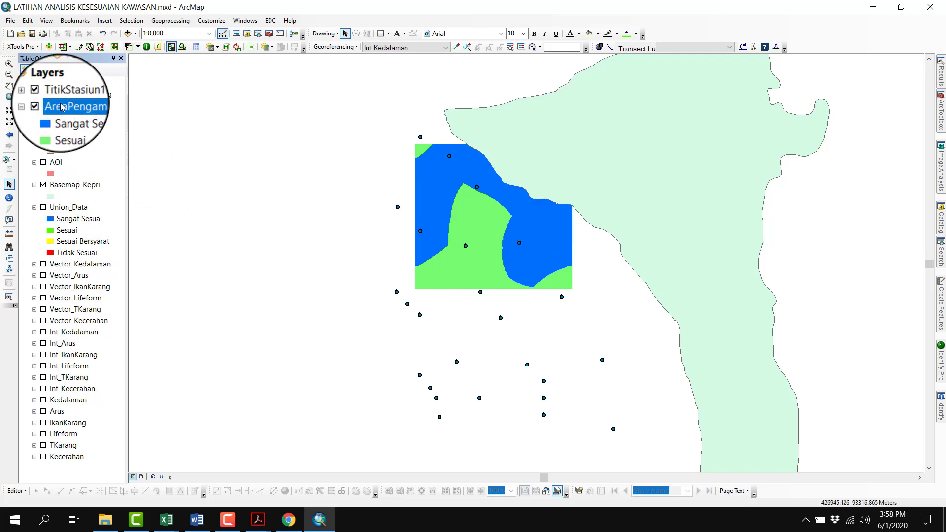
# Turn off TitikStasiun1Diving and add a Float field named Luas to AreaPengamatan's attribute table
pyautogui.click(44, 94)
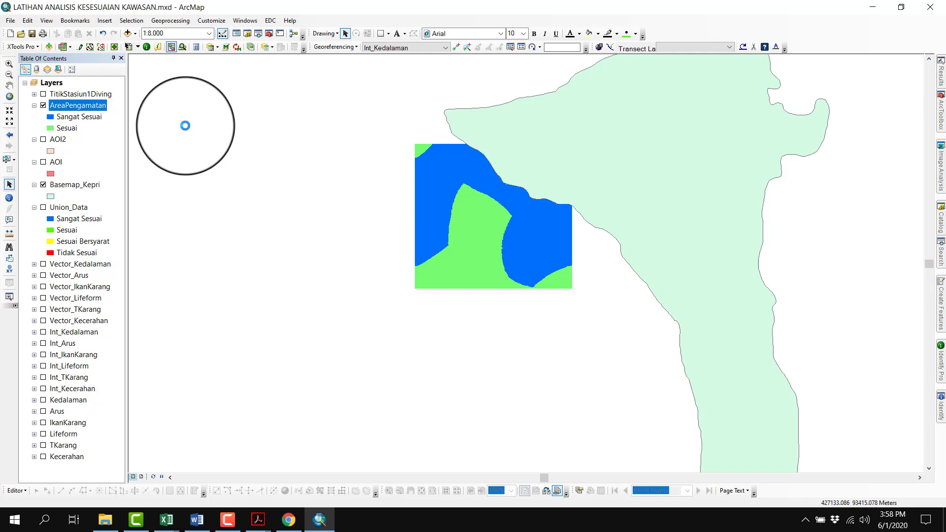
pyautogui.rightClick(103, 109)
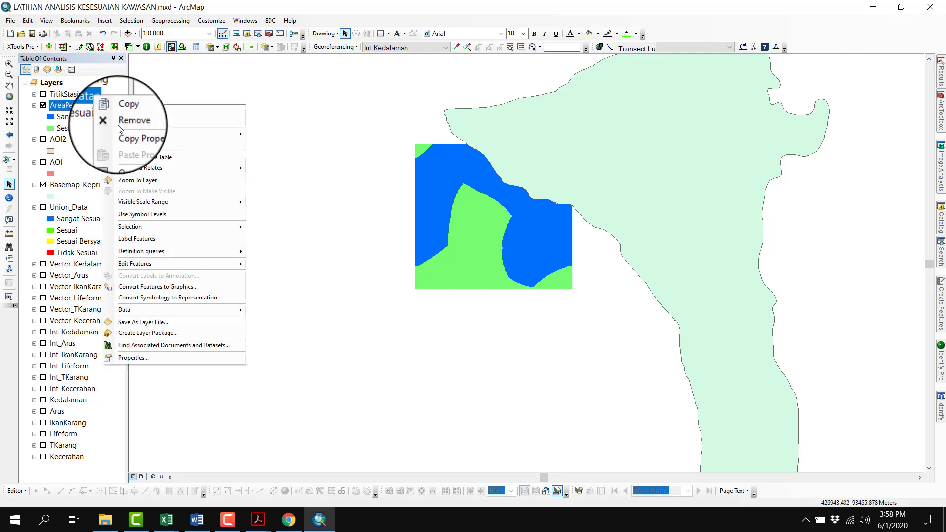
pyautogui.press('Escape')
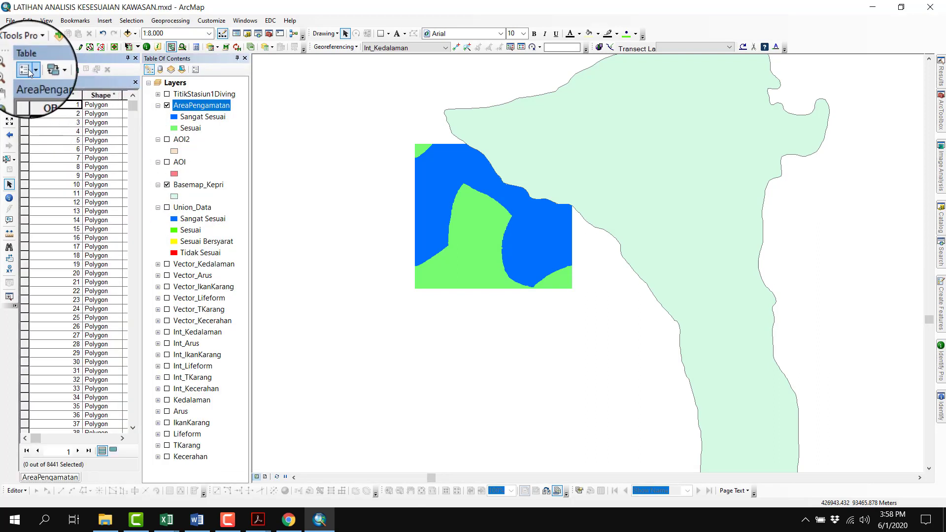
pyautogui.click(28, 69)
pyautogui.click(54, 136)
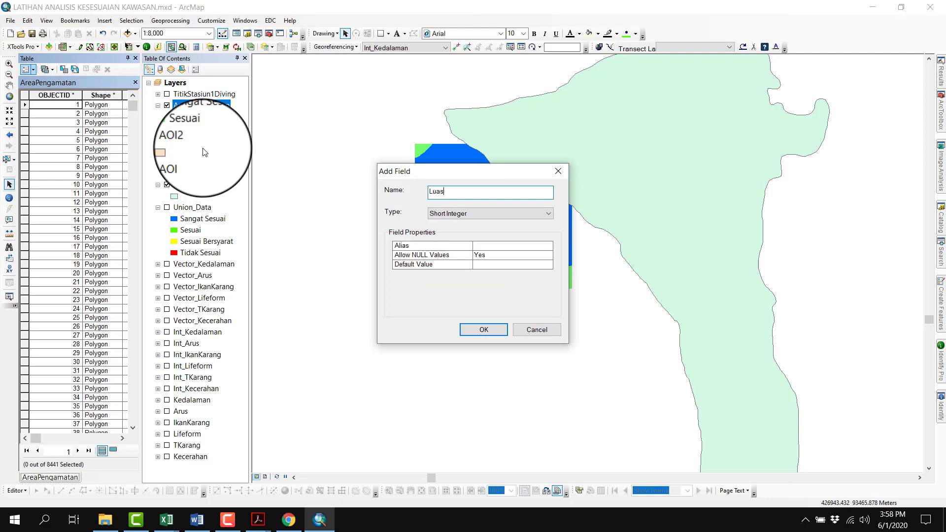
pyautogui.press('Tab')
pyautogui.press('f')
pyautogui.click(497, 333)
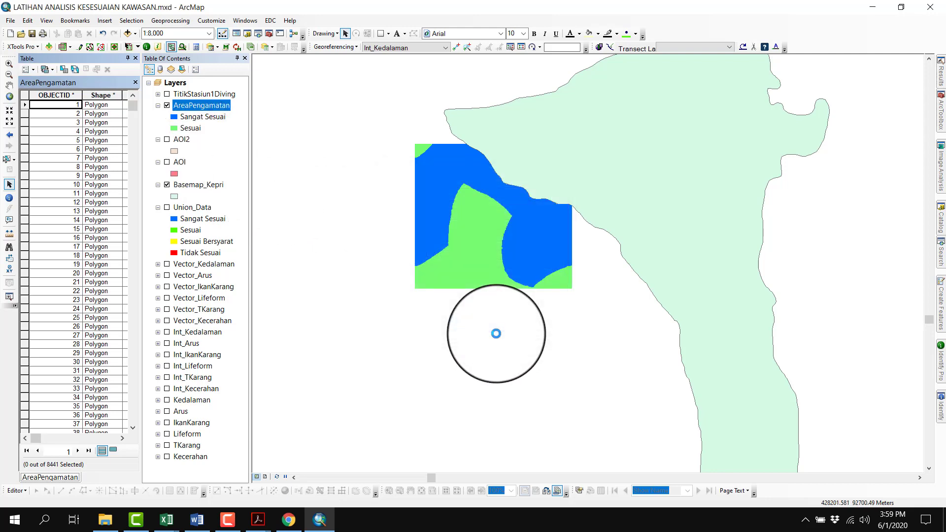
# Calculate the Luas field of AreaPengamatan as polygon area in Hectares [ha], using the data source's coordinate system
pyautogui.moveTo(40, 439); pyautogui.dragTo(127, 438)
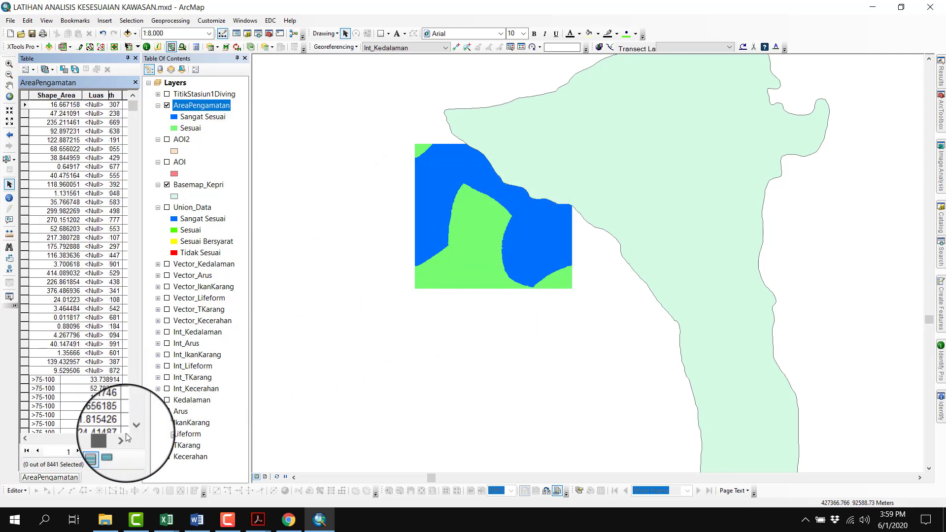
pyautogui.rightClick(105, 100)
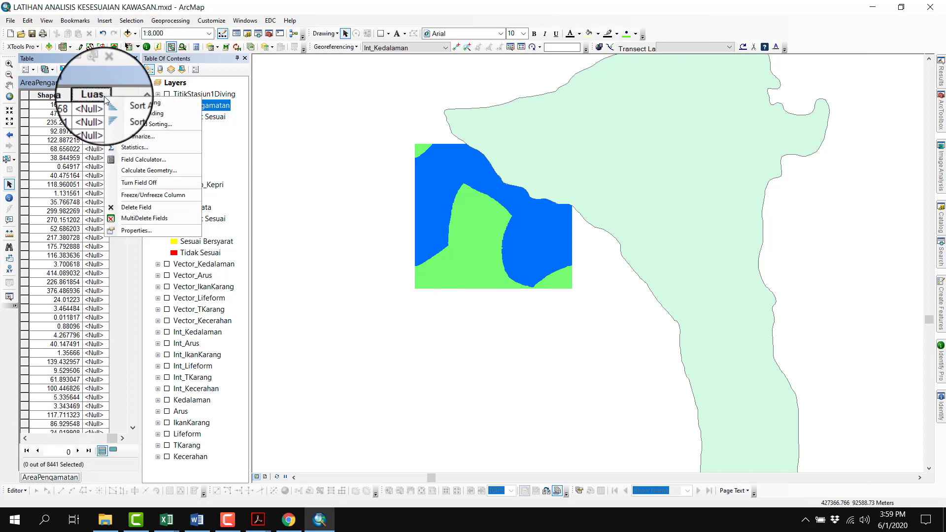
pyautogui.click(135, 170)
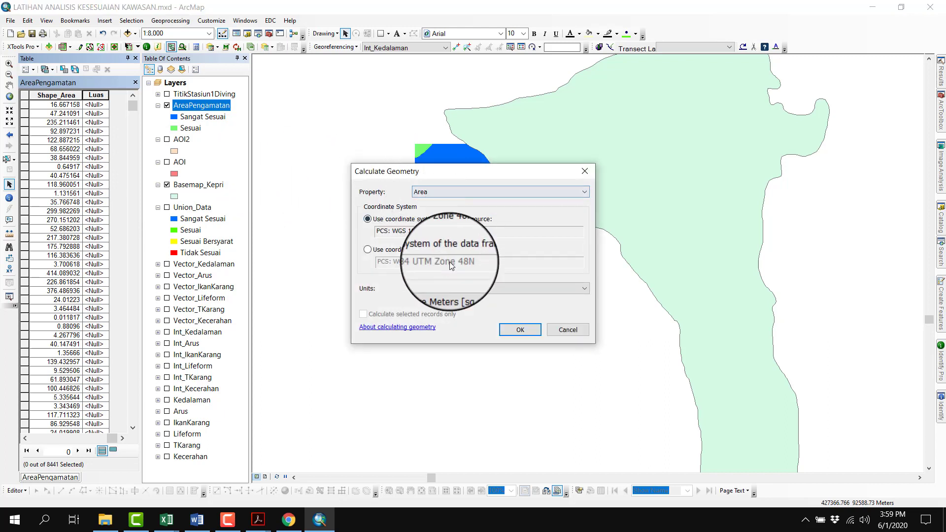
pyautogui.click(448, 288)
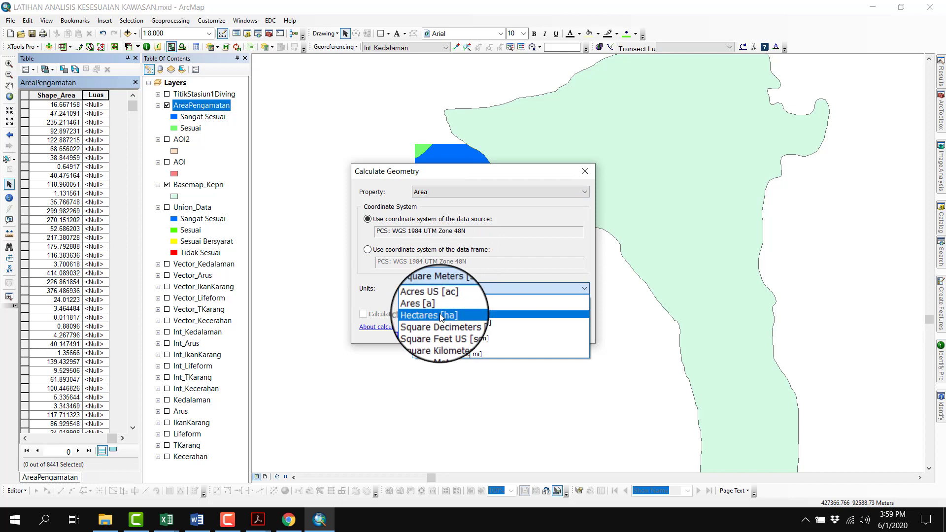
pyautogui.click(439, 314)
pyautogui.click(519, 332)
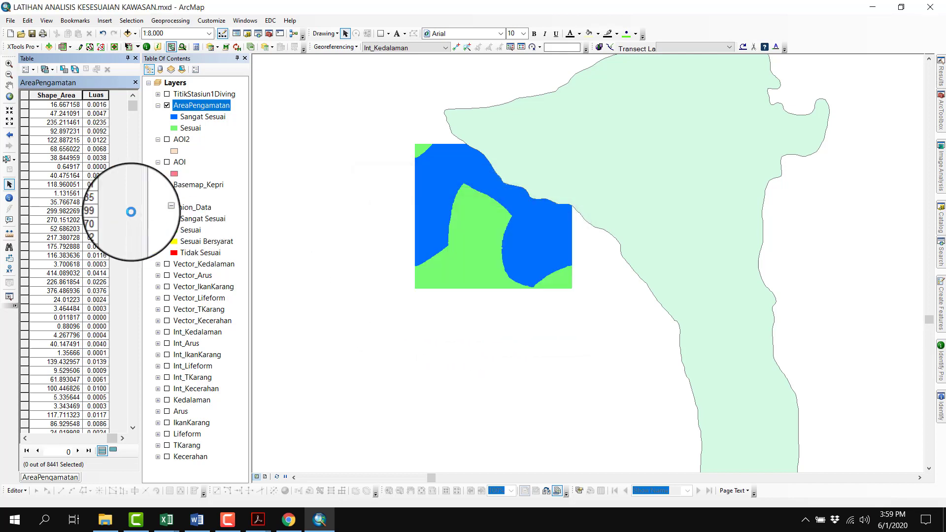
pyautogui.scroll(3, 102, 141)
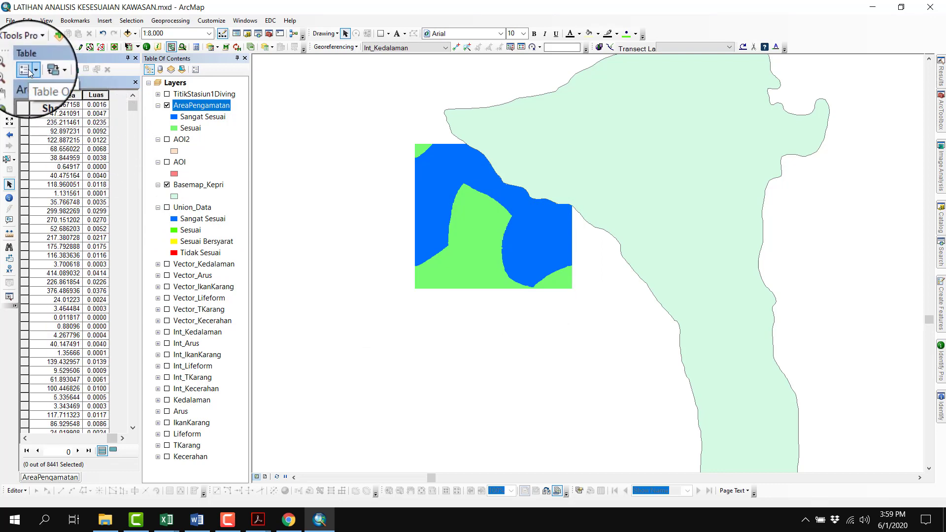
# Select every record in AreaPengamatan's attribute table by switching the selection, and copy the selected records
pyautogui.click(30, 73)
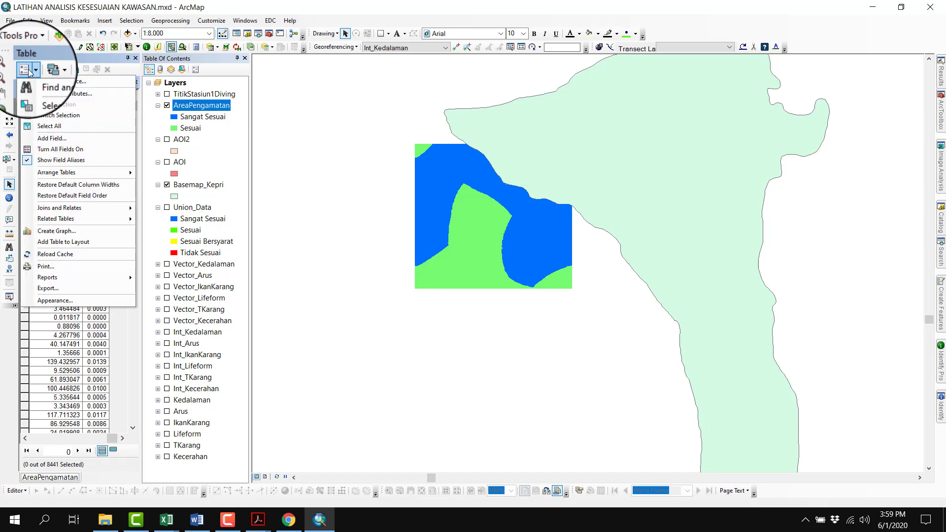
pyautogui.click(28, 69)
pyautogui.click(28, 69)
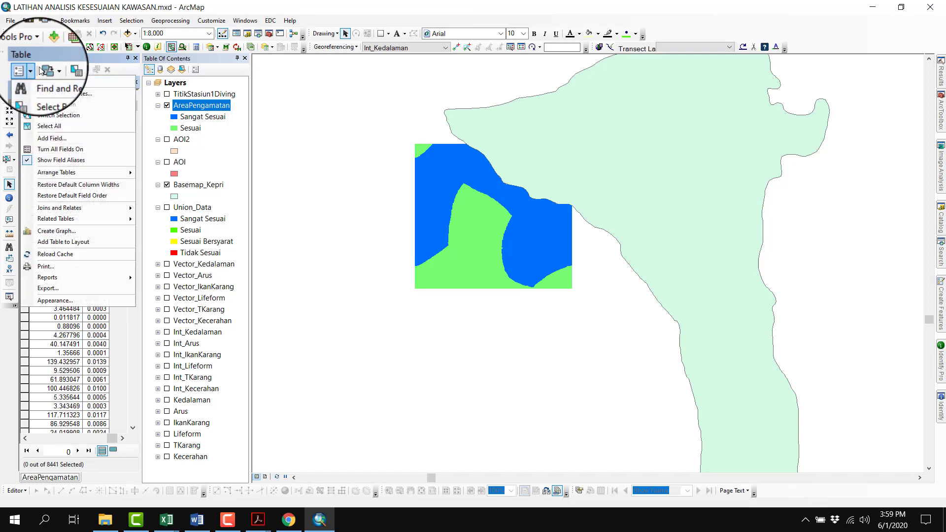
pyautogui.click(89, 59)
pyautogui.click(75, 69)
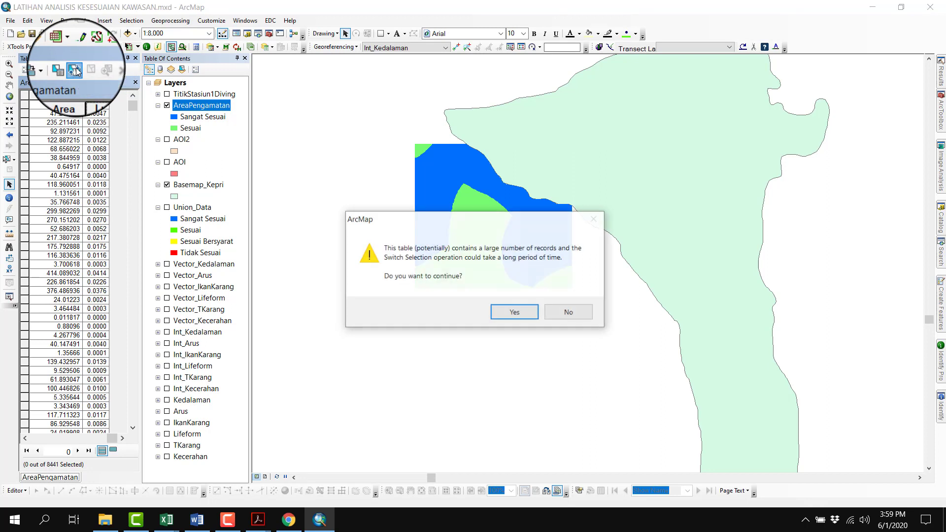
pyautogui.click(500, 313)
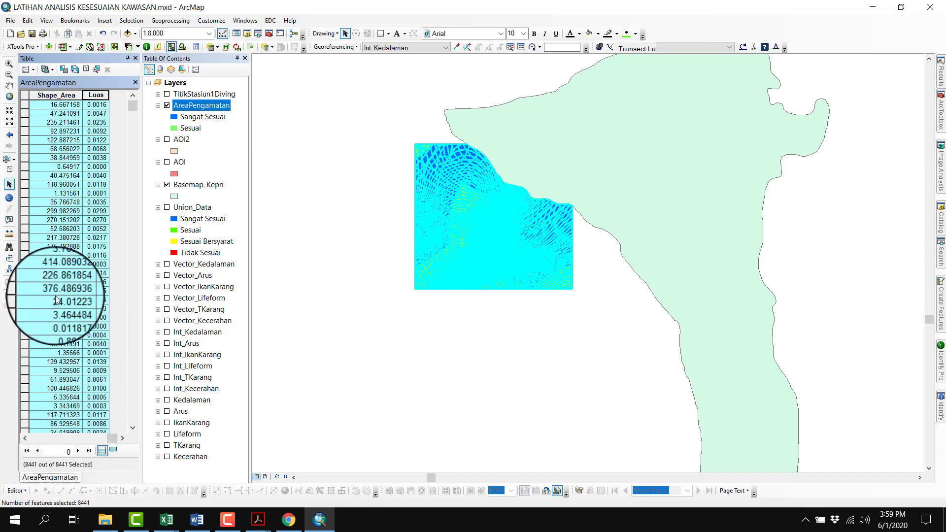
pyautogui.rightClick(25, 105)
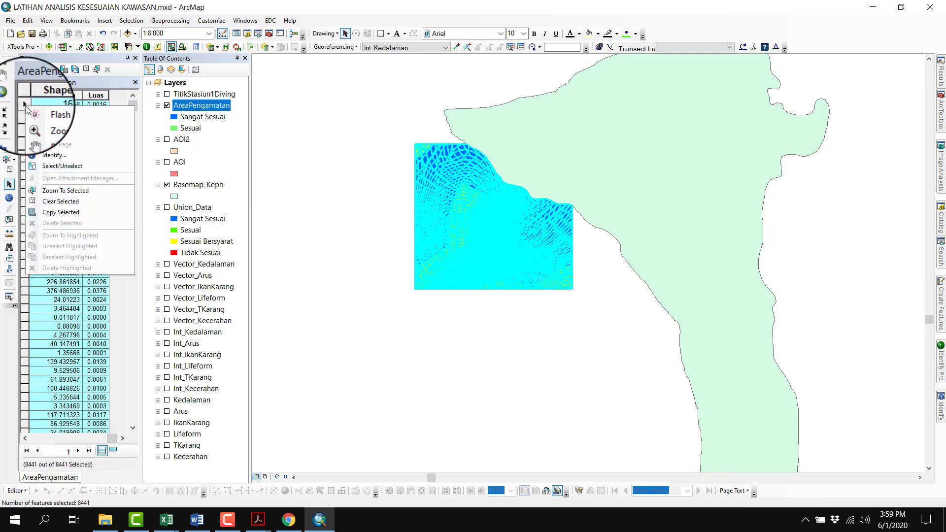
pyautogui.click(63, 217)
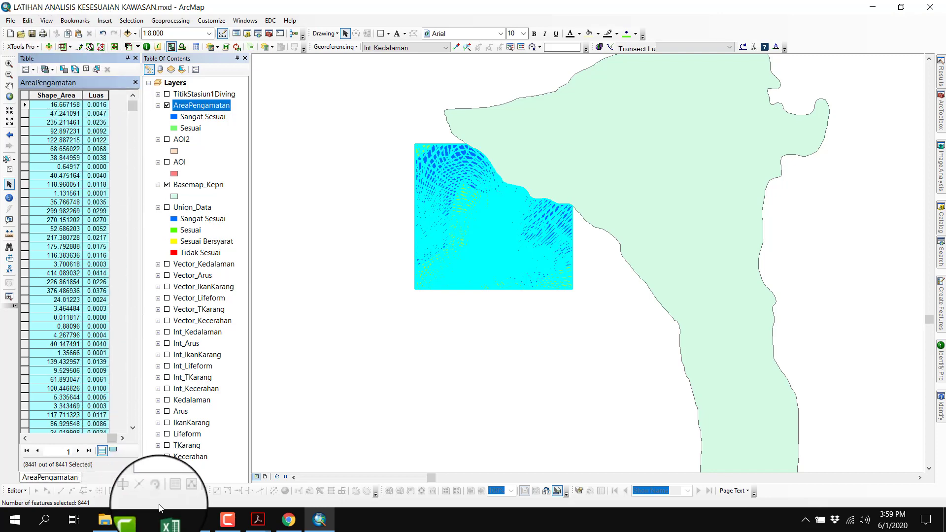
# Switch to the Analis Kesesuaian Kawasan.xlsx workbook in Excel and paste the copied records at cell AC7 of Sheet1
pyautogui.click(167, 520)
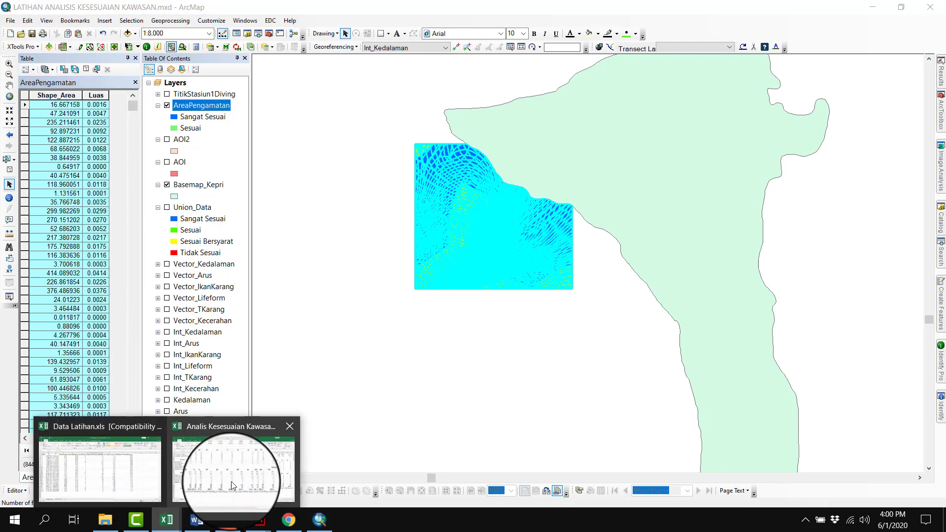
pyautogui.click(232, 481)
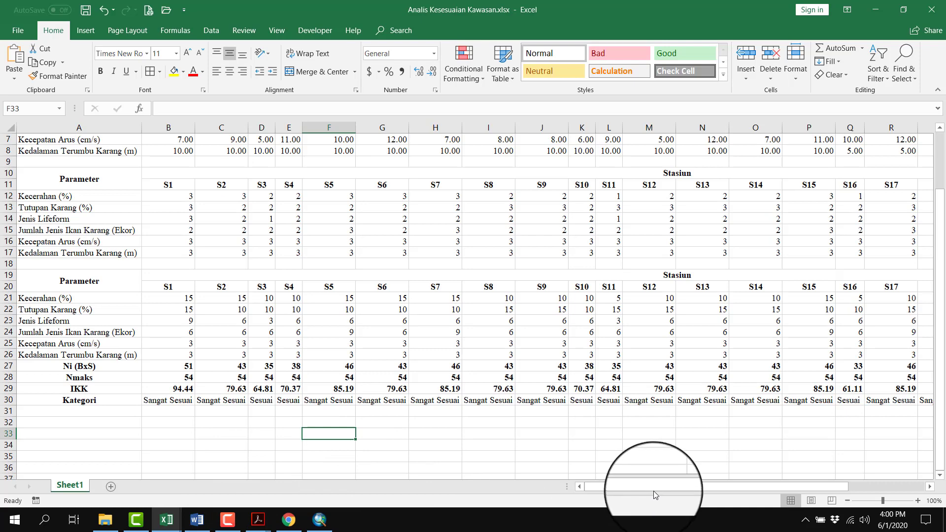
pyautogui.moveTo(613, 488); pyautogui.dragTo(912, 498)
pyautogui.click(932, 488)
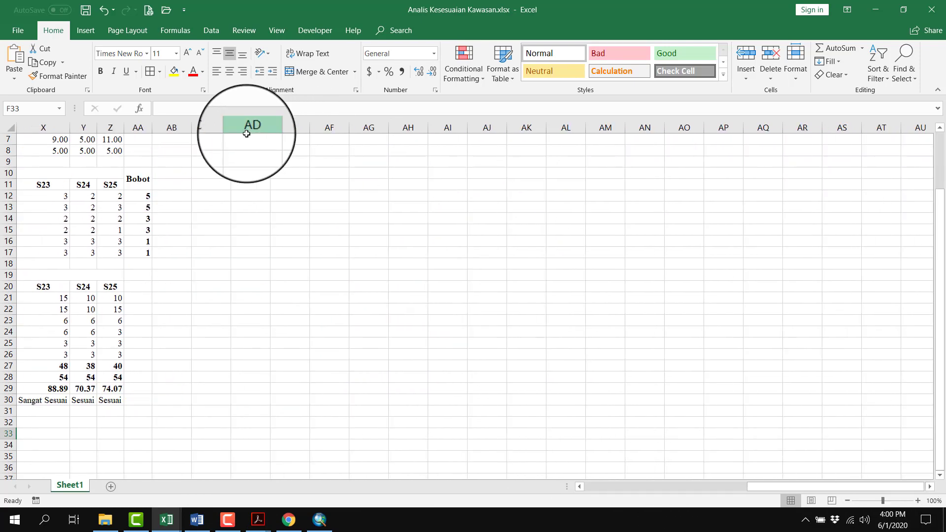
pyautogui.rightClick(227, 134)
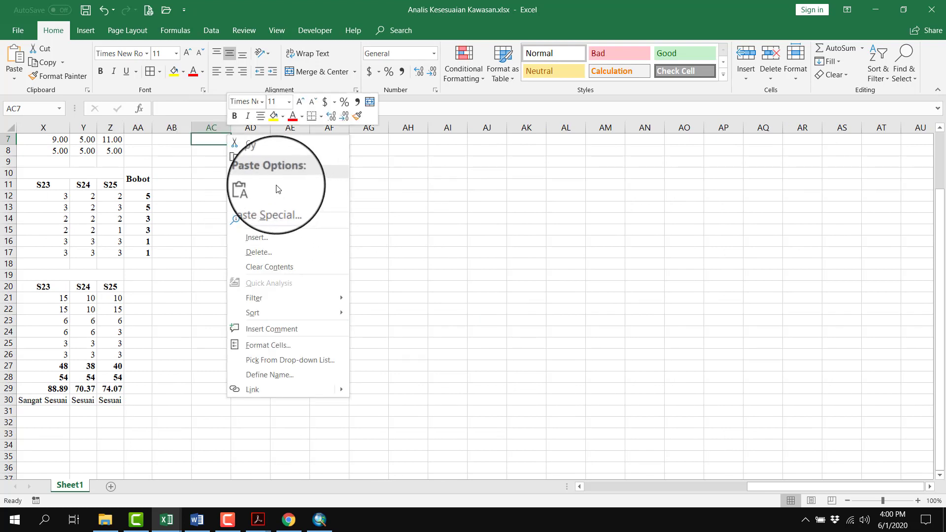
pyautogui.click(251, 188)
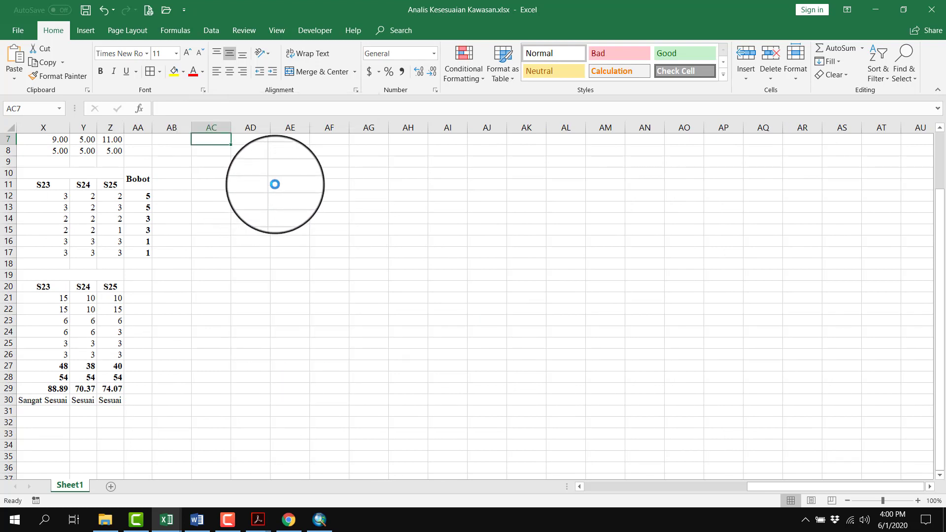
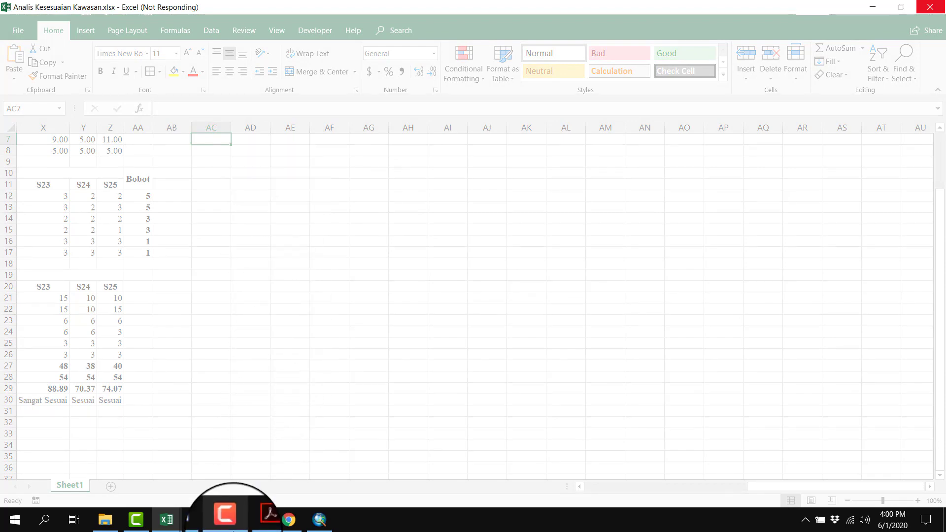
pyautogui.click(227, 520)
pyautogui.click(851, 54)
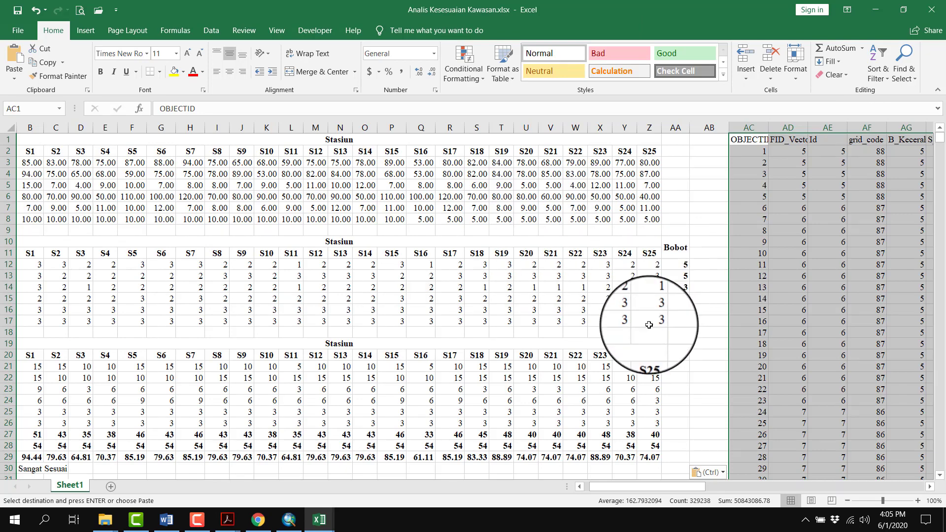
# Autofit the width of every column in Sheet1 so the pasted attribute headers and values fit
pyautogui.moveTo(632, 487); pyautogui.dragTo(886, 491)
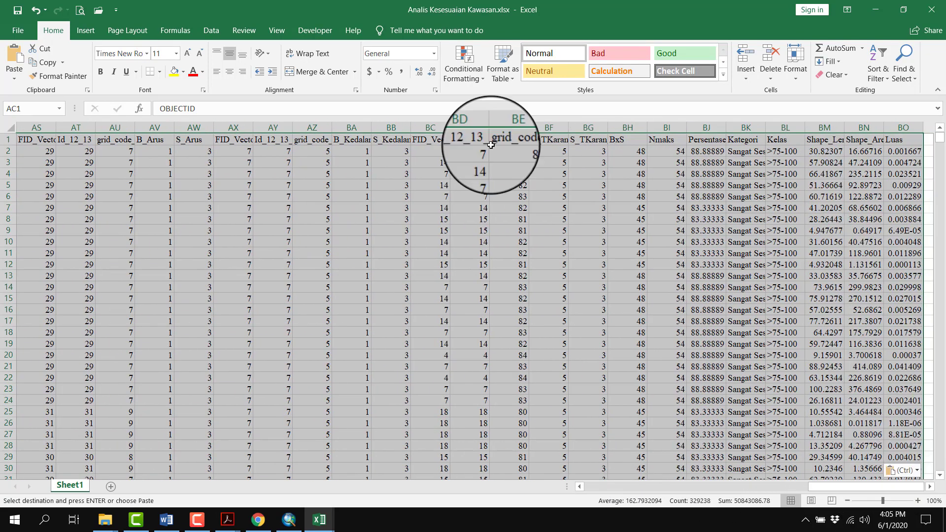
pyautogui.click(21, 128)
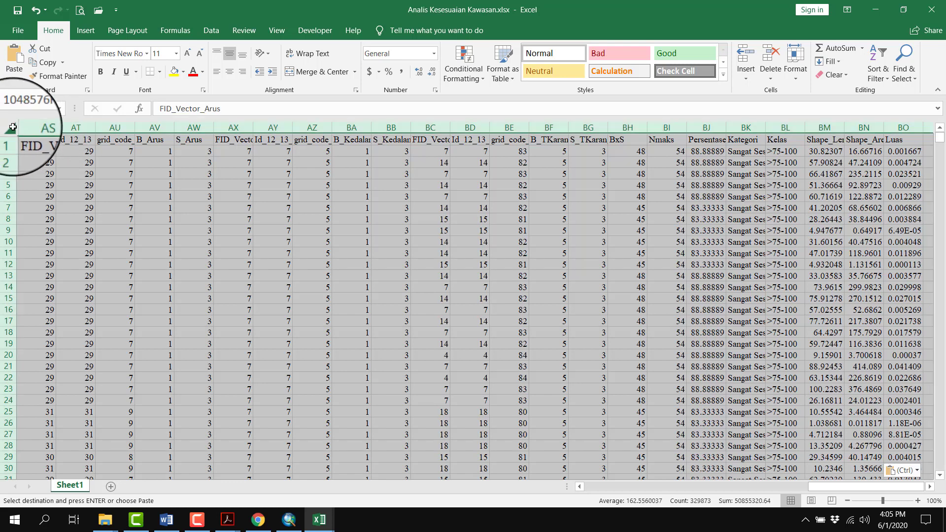
pyautogui.click(794, 61)
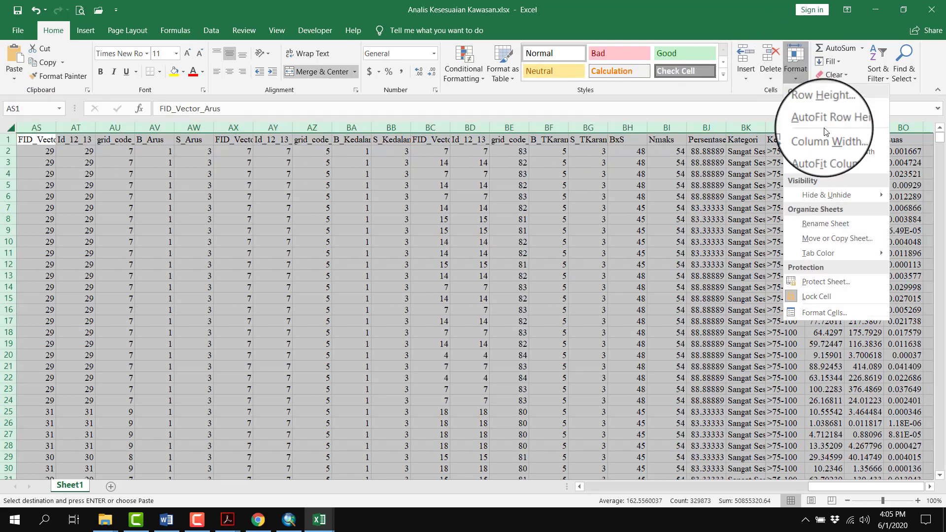
pyautogui.click(828, 158)
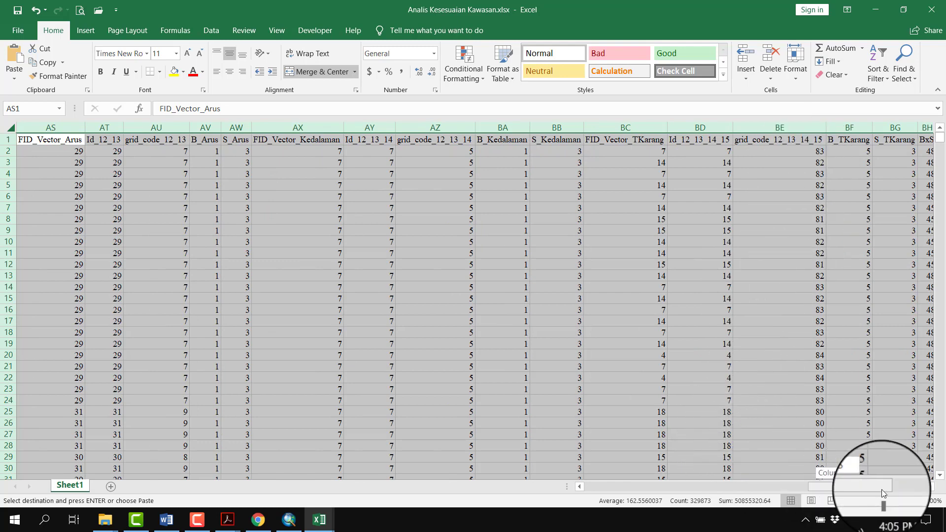
pyautogui.moveTo(883, 490); pyautogui.dragTo(912, 492)
pyautogui.click(701, 242)
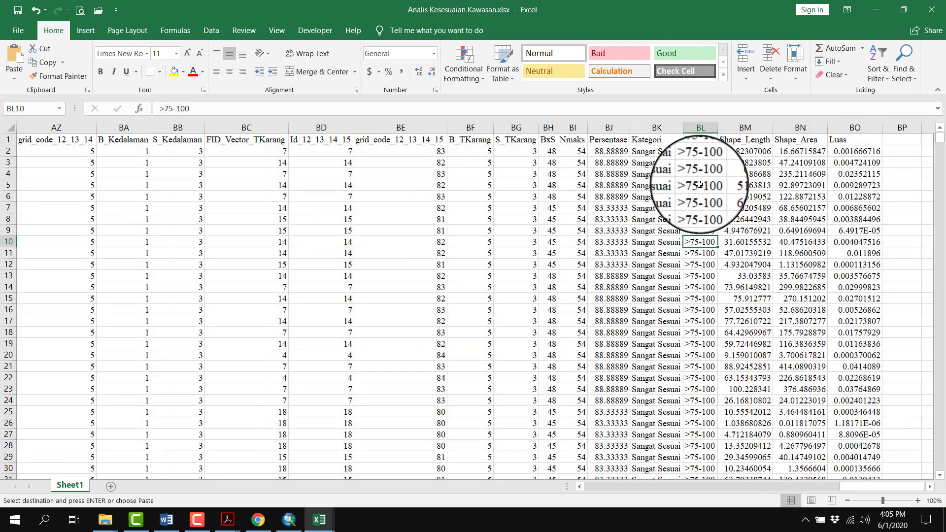
# Turn on filtering for the pasted table from its Kategori header cell BK1
pyautogui.click(671, 140)
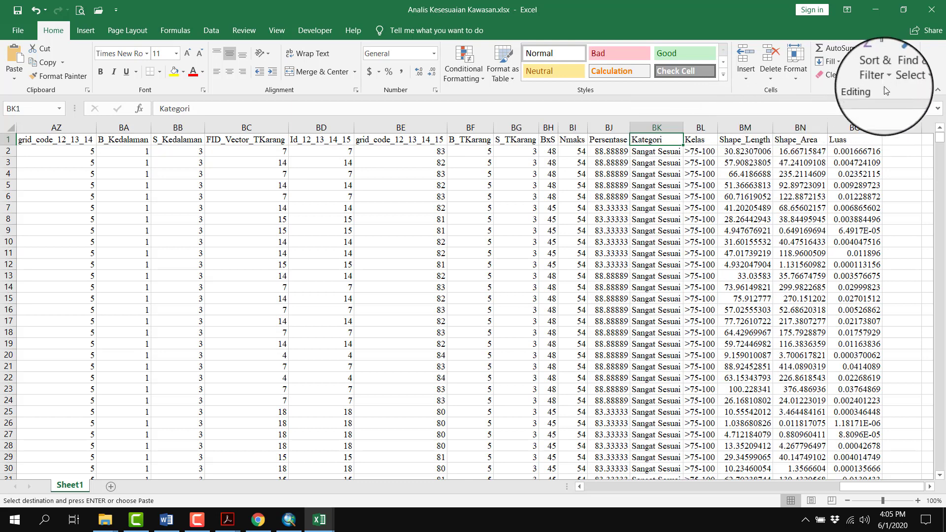
pyautogui.click(880, 73)
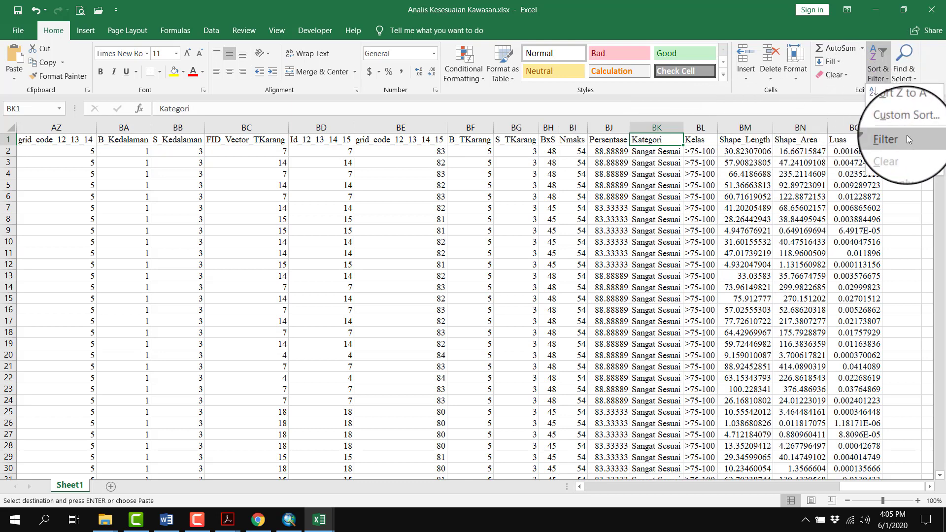
pyautogui.click(907, 135)
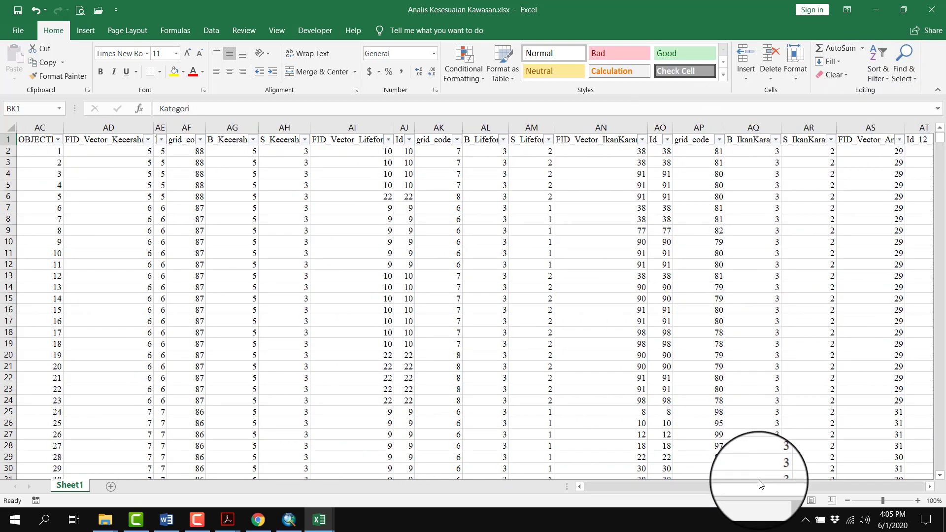
# Filter the Kategori column to only the Sangat Sesuai records and look through the filtered rows
pyautogui.moveTo(761, 487); pyautogui.dragTo(898, 487)
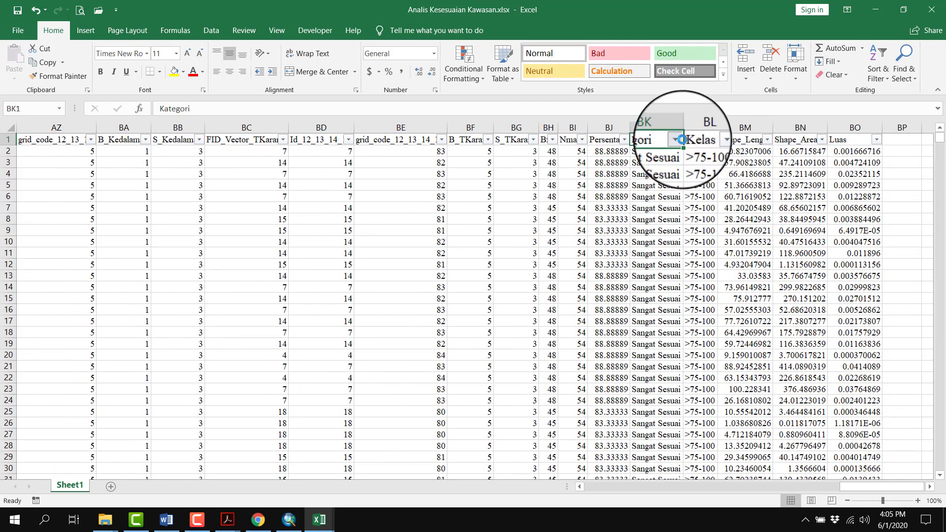
pyautogui.click(678, 140)
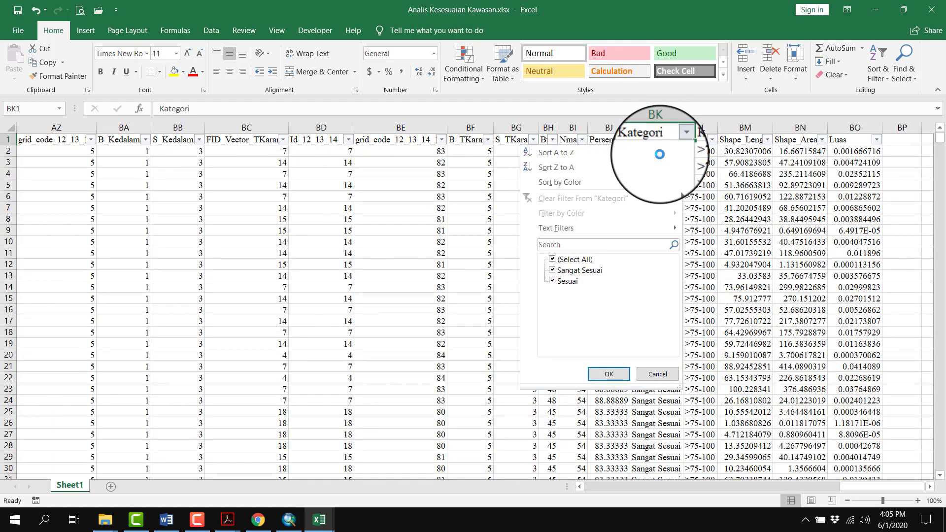
pyautogui.click(571, 259)
pyautogui.click(577, 270)
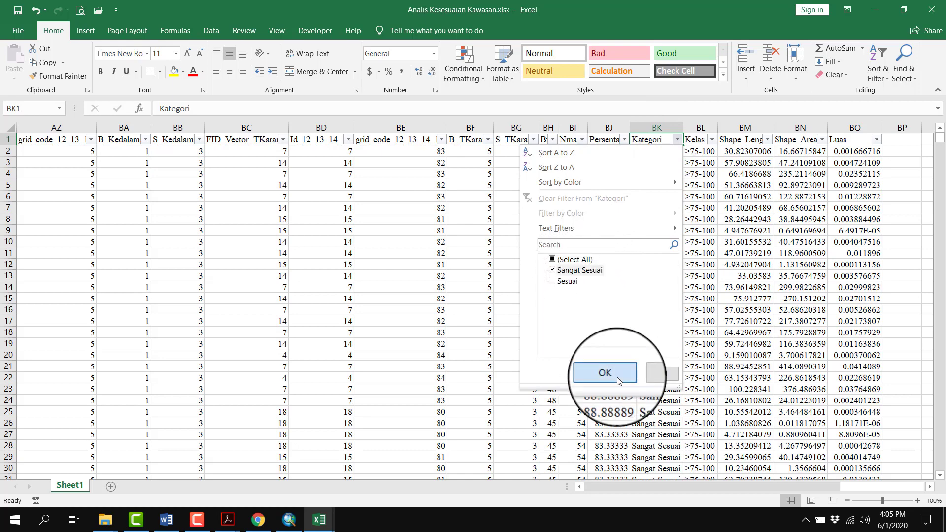
pyautogui.click(606, 373)
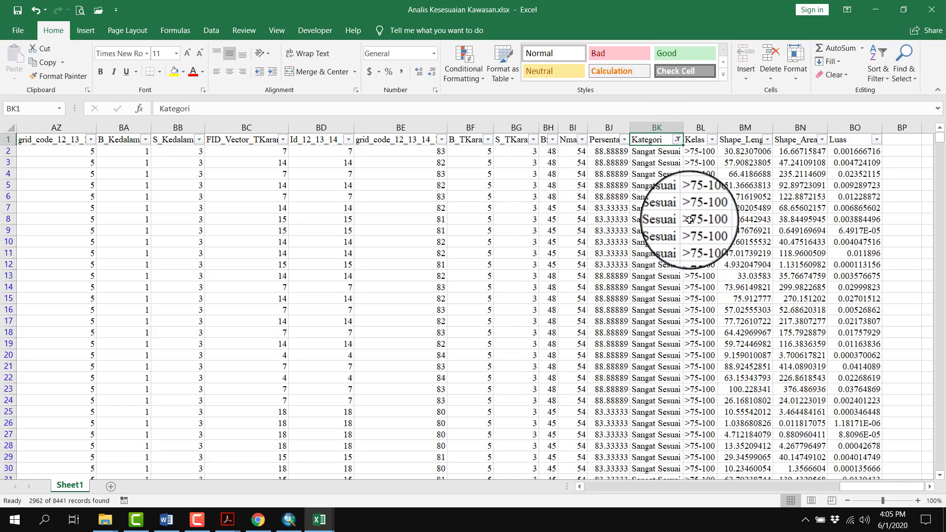
pyautogui.scroll(-20, 689, 220)
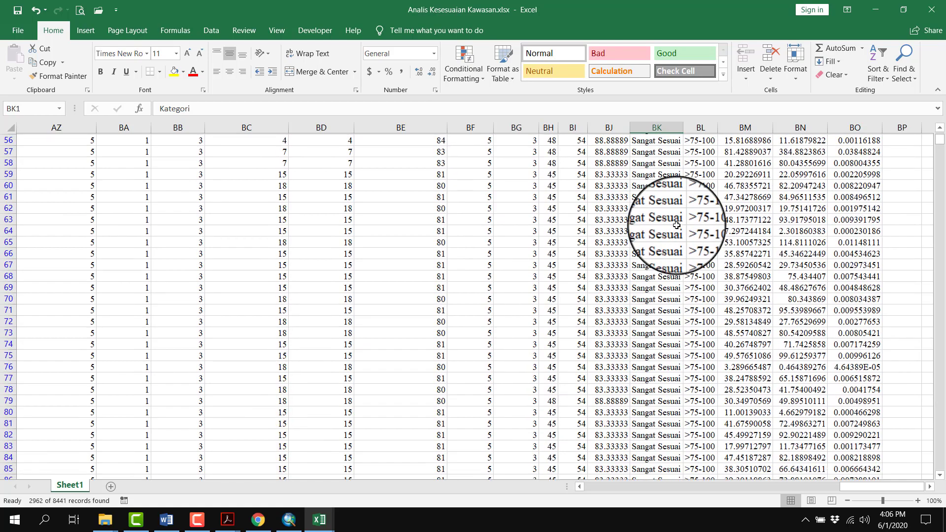
pyautogui.scroll(-18, 676, 225)
pyautogui.scroll(20, 678, 232)
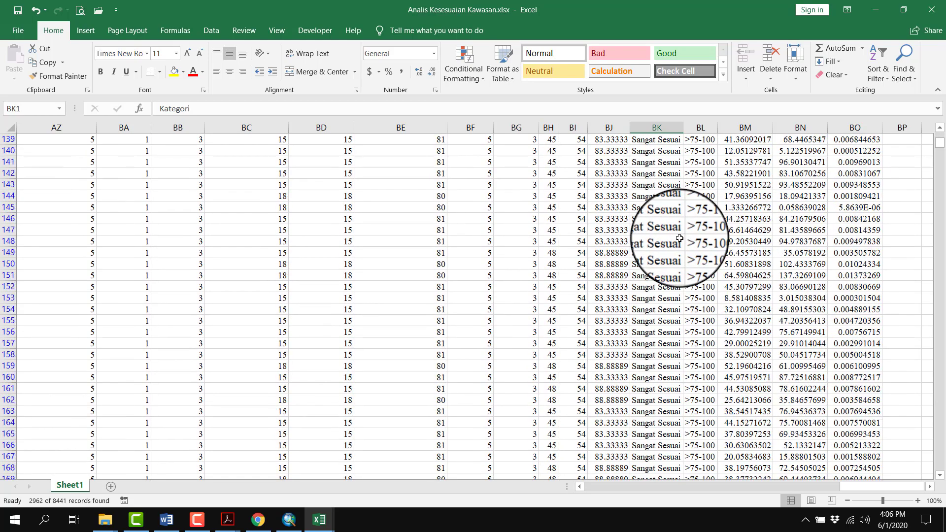
pyautogui.scroll(20, 679, 238)
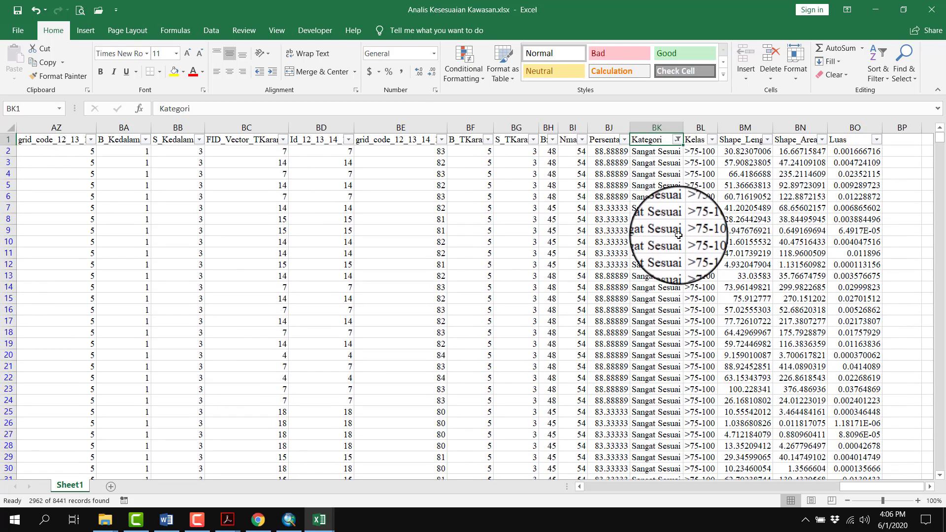
# Add a new blank worksheet, and copy all Luas values of the Sangat Sesuai records from Sheet1
pyautogui.click(111, 489)
pyautogui.click(78, 486)
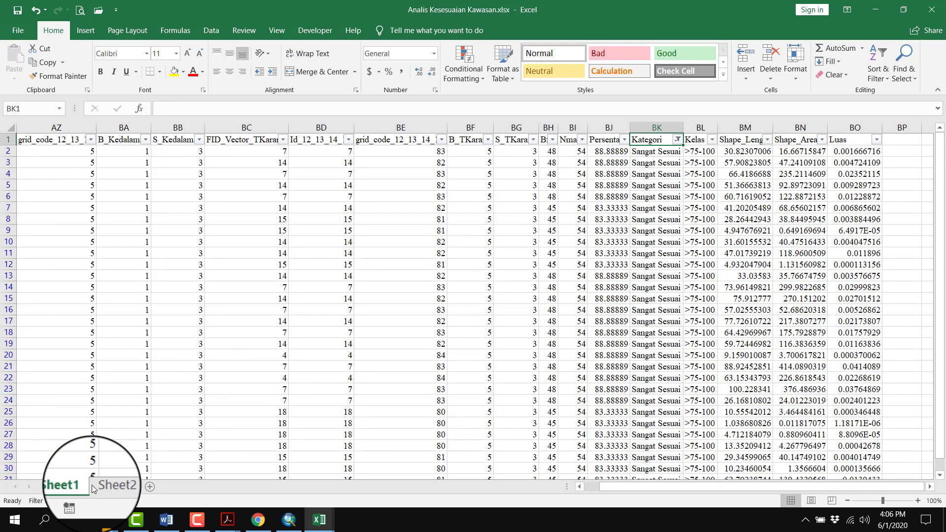
pyautogui.click(866, 153)
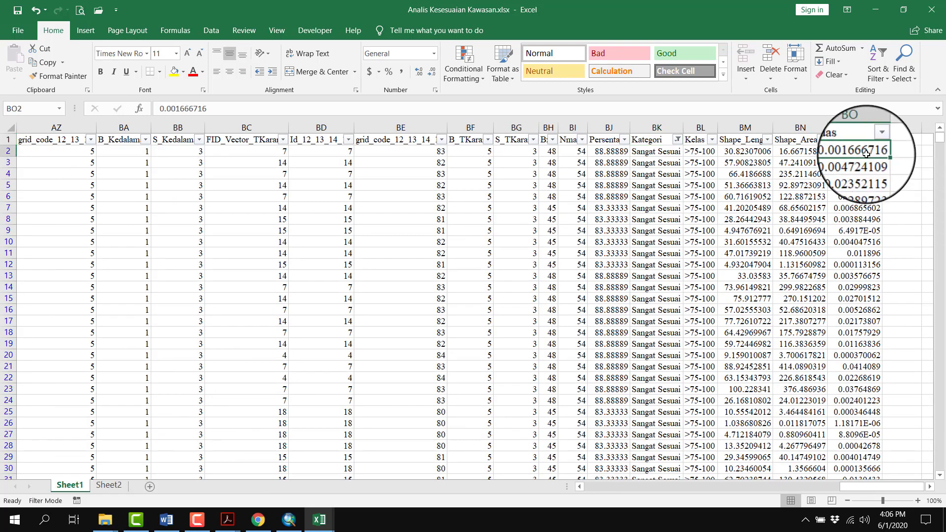
pyautogui.hotkey('ctrl', 'shift', 'Down')
pyautogui.hotkey('ctrl', 'c')
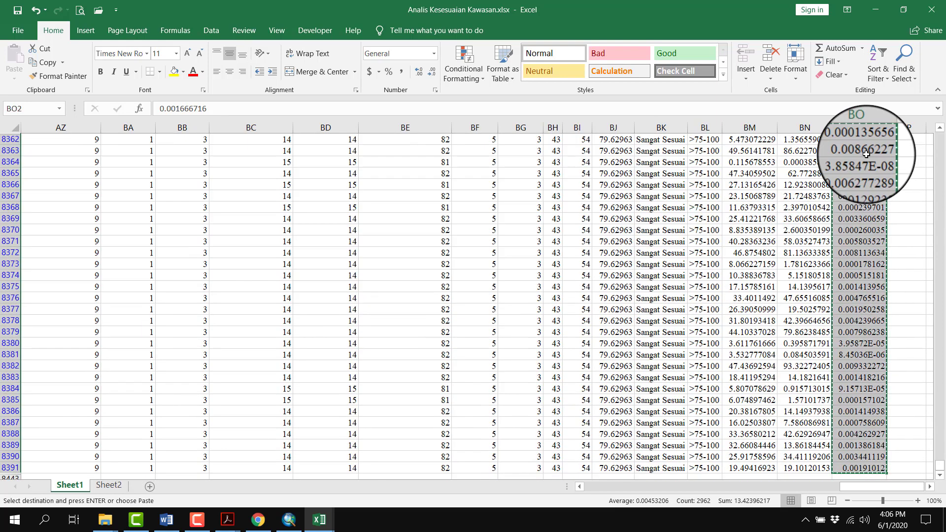
pyautogui.hotkey('ctrl', 'Up')
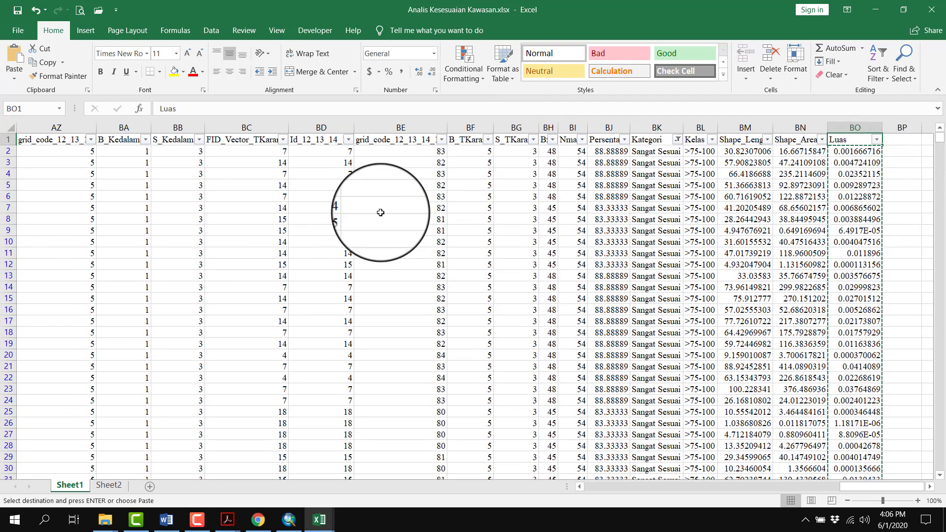
# Paste the copied Sangat Sesuai areas as values at cell A1 of Sheet2
pyautogui.click(113, 488)
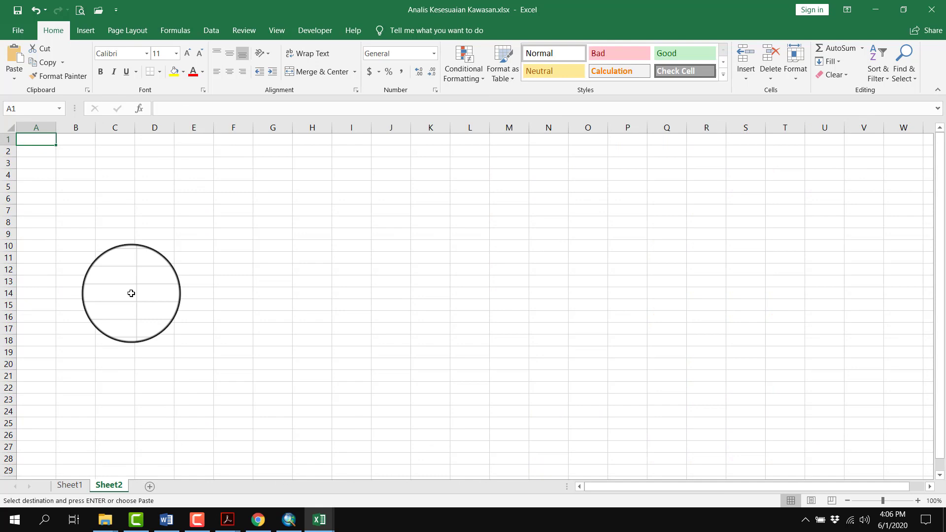
pyautogui.rightClick(46, 141)
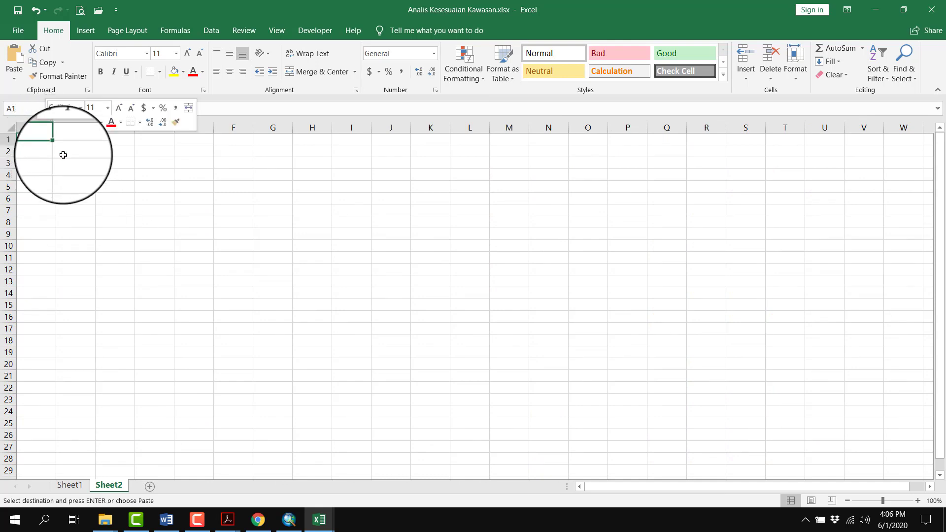
pyautogui.click(83, 192)
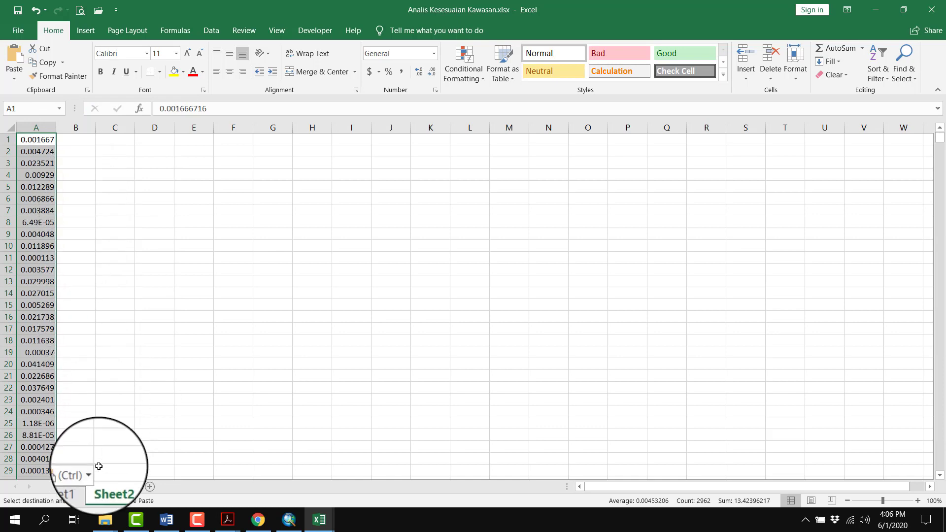
# Change the Kategori filter in Sheet1 to include only the Sesuai records
pyautogui.click(70, 486)
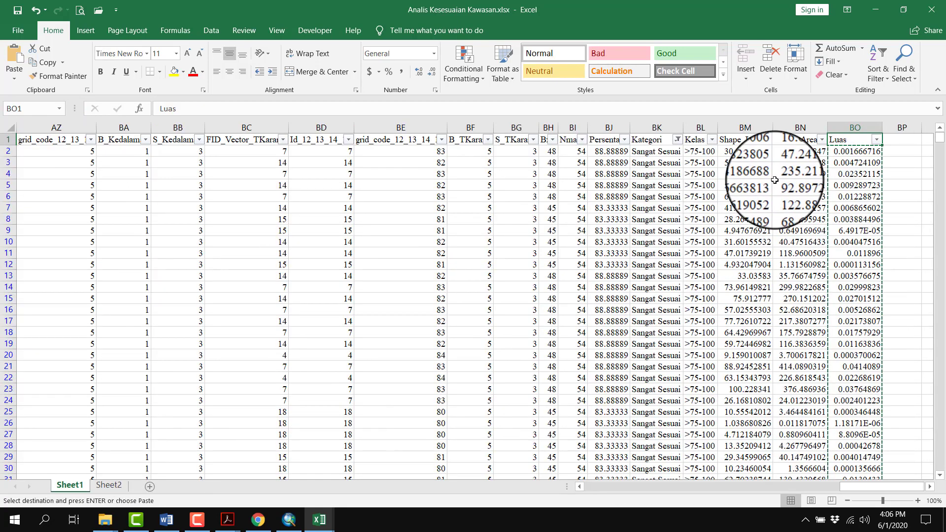
pyautogui.click(674, 156)
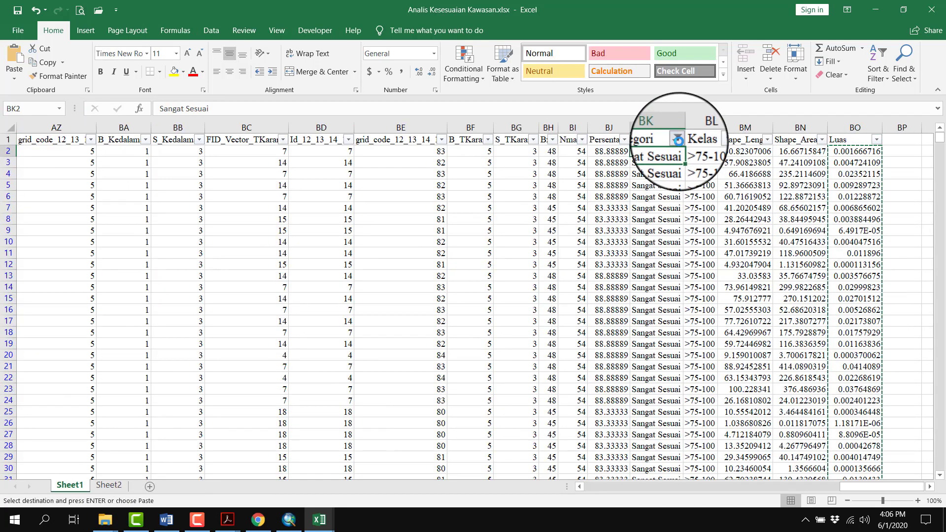
pyautogui.click(678, 140)
pyautogui.click(562, 272)
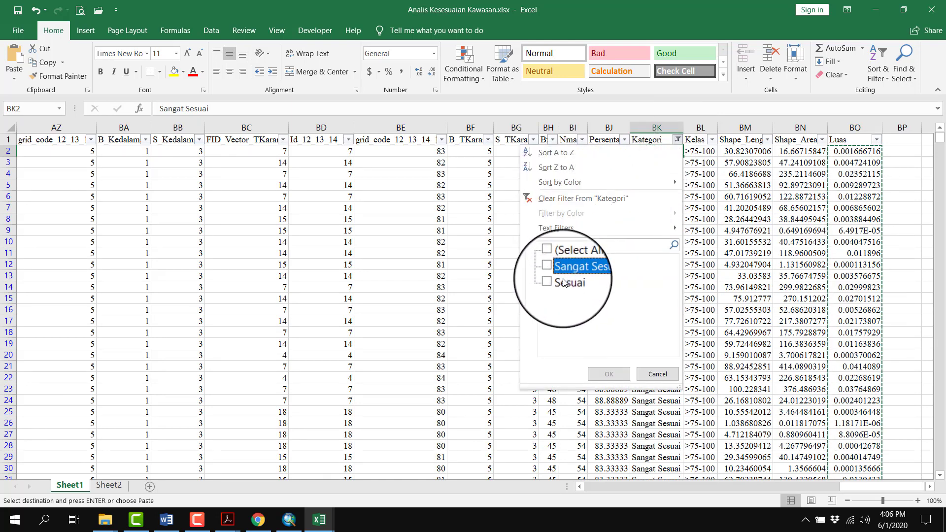
pyautogui.click(564, 283)
pyautogui.click(611, 374)
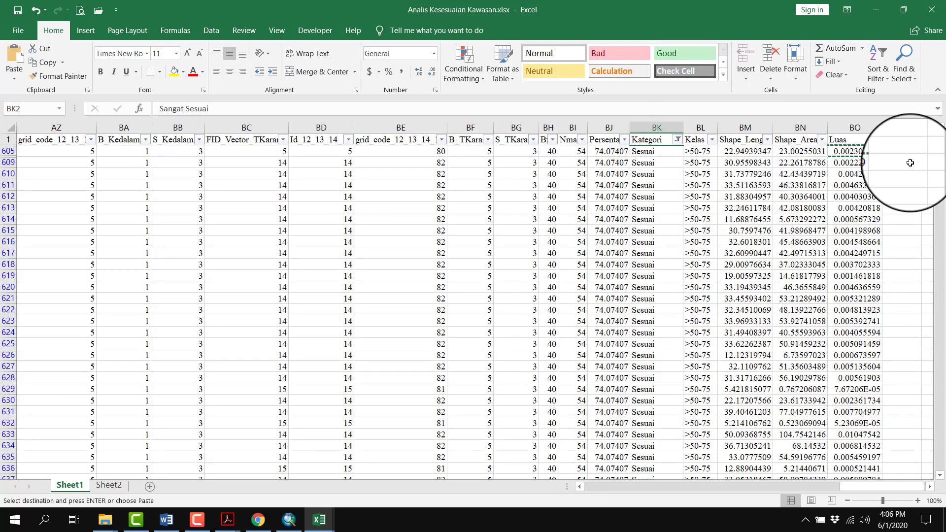
# Copy all Luas values of the filtered Sesuai records, starting from the first filtered row
pyautogui.click(867, 173)
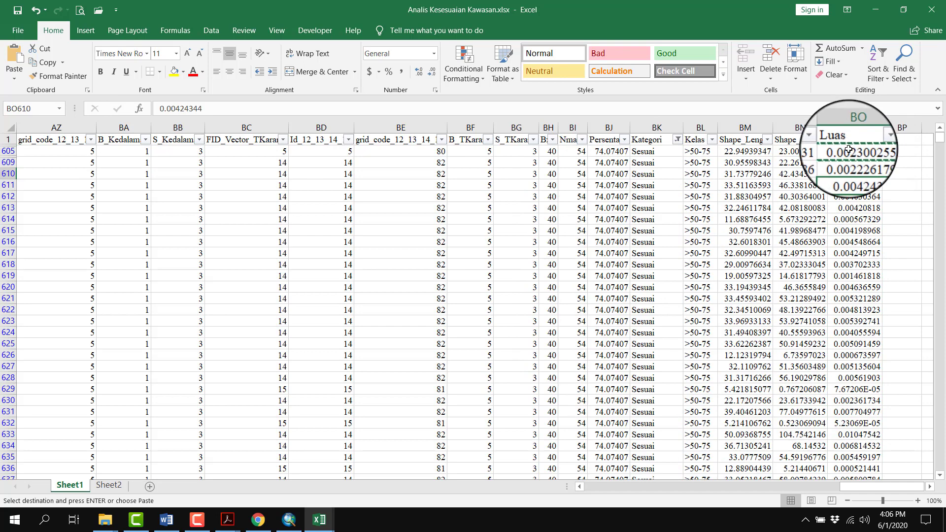
pyautogui.hotkey('ctrl', 'shift', 'Down')
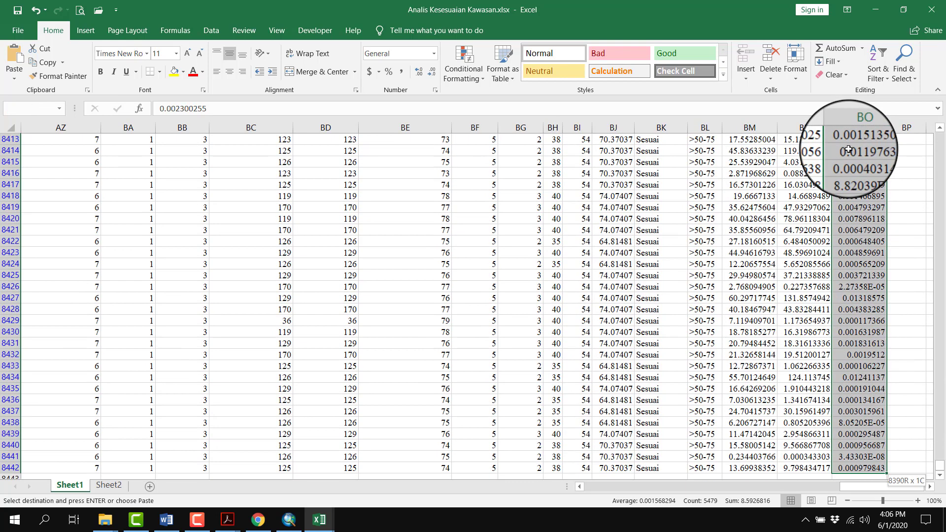
pyautogui.hotkey('ctrl', 'c')
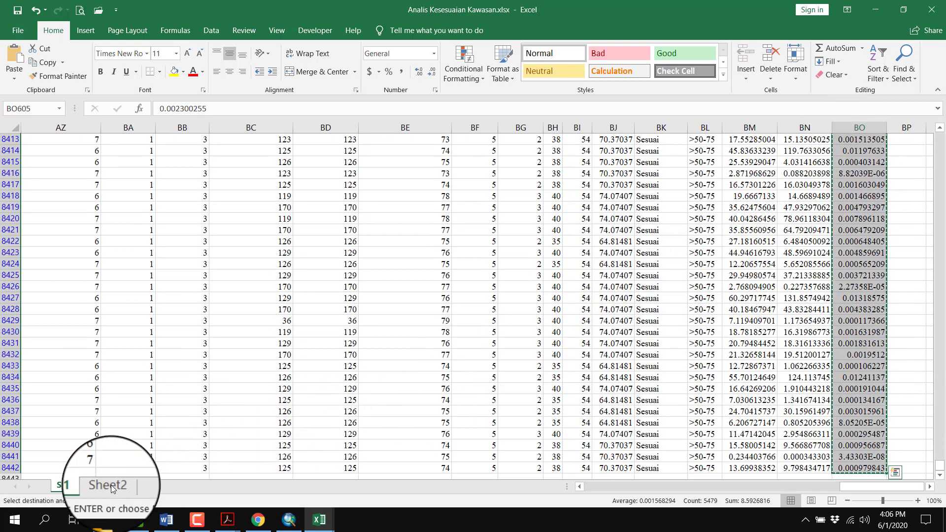
# Paste the copied Sesuai areas as values at cell C1 of Sheet2
pyautogui.click(105, 487)
pyautogui.click(102, 140)
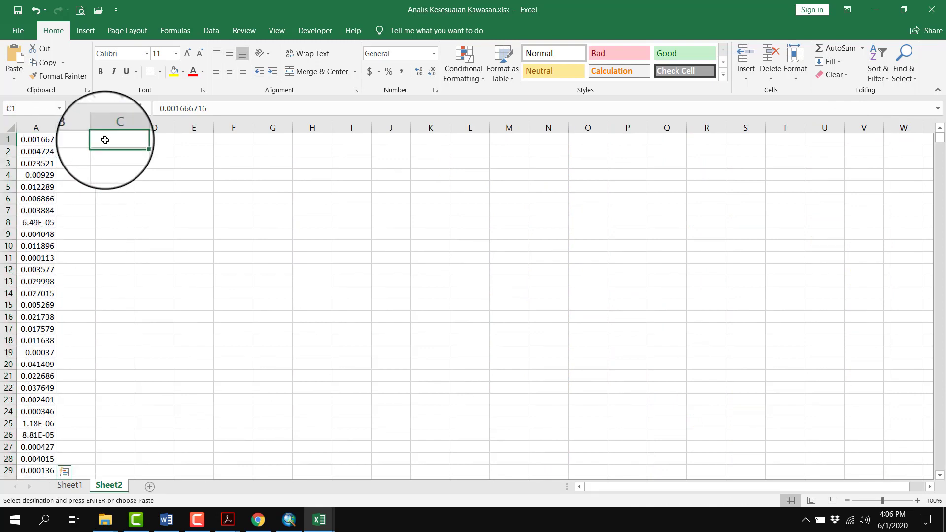
pyautogui.hotkey('shift', 'F10')
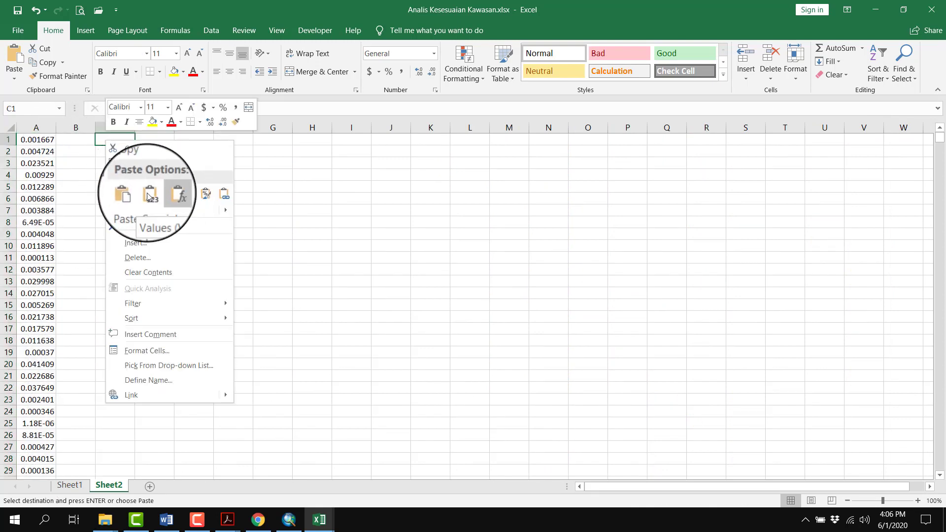
pyautogui.click(149, 196)
pyautogui.click(209, 179)
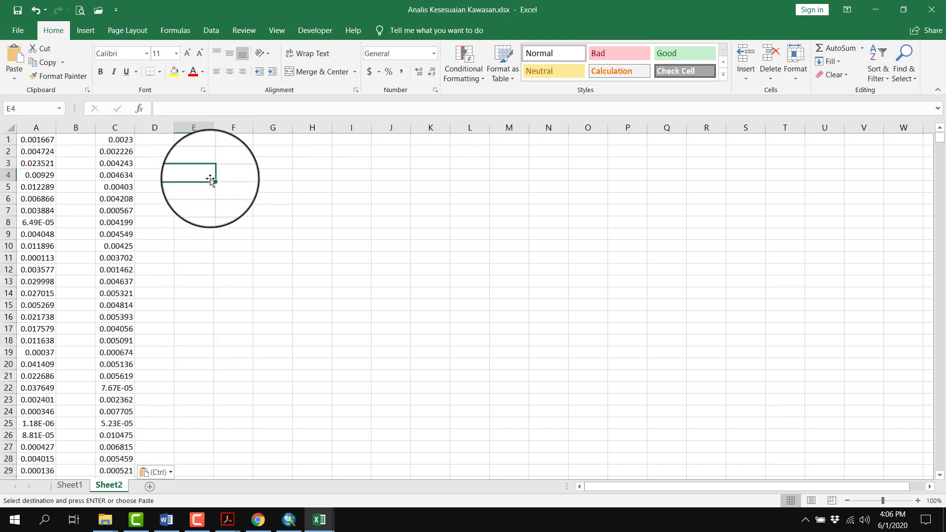
pyautogui.click(79, 140)
pyautogui.scroll(-1, 74, 258)
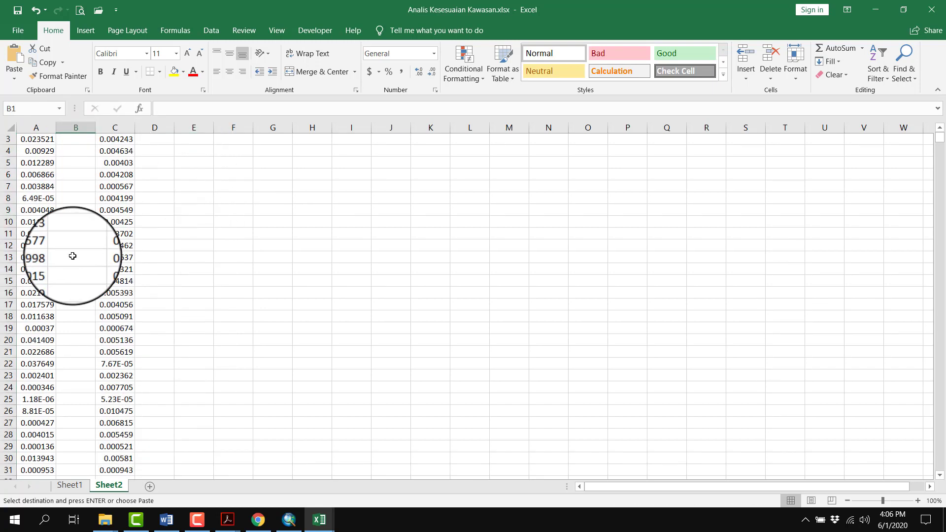
pyautogui.scroll(-1, 72, 256)
pyautogui.click(51, 211)
pyautogui.scroll(2, 72, 201)
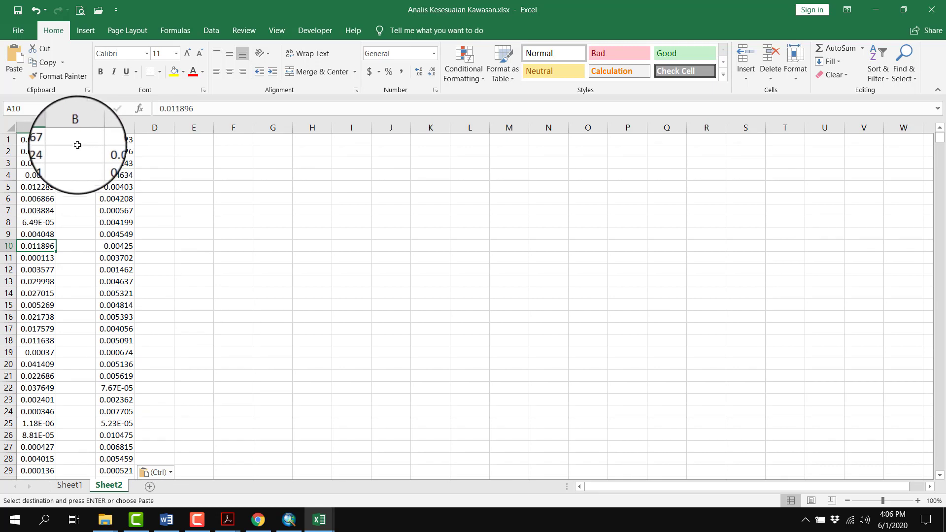
# Total the Sangat Sesuai areas in A1:A2962 with a SUM formula in cell B1 and make the result bold
pyautogui.click(77, 145)
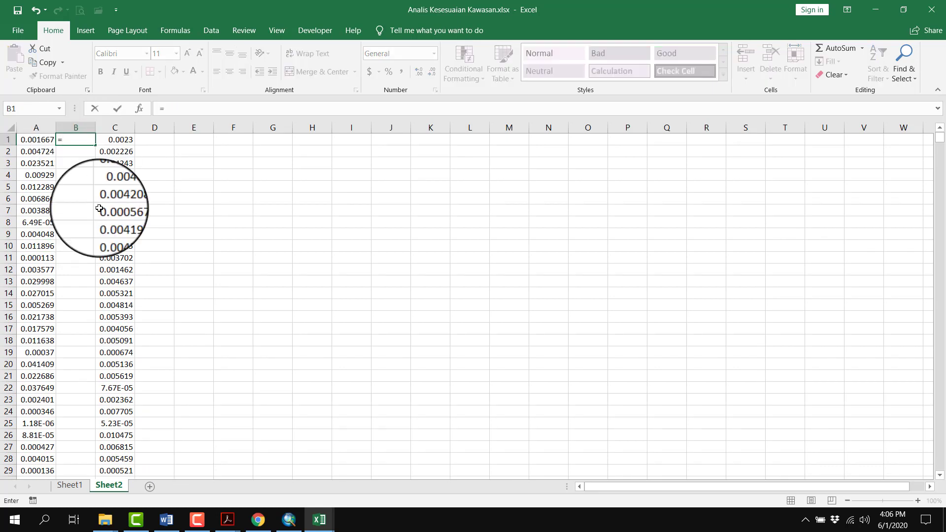
pyautogui.write('=SUM')
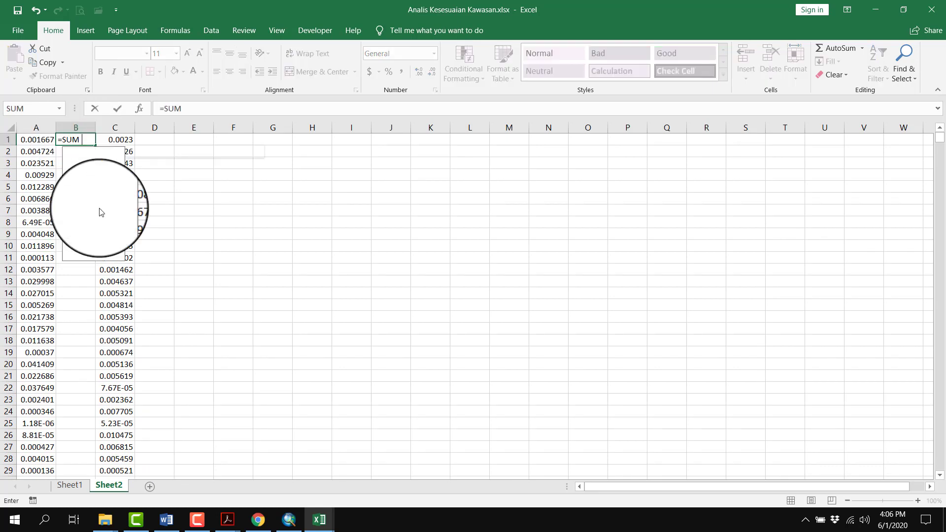
pyautogui.write('(')
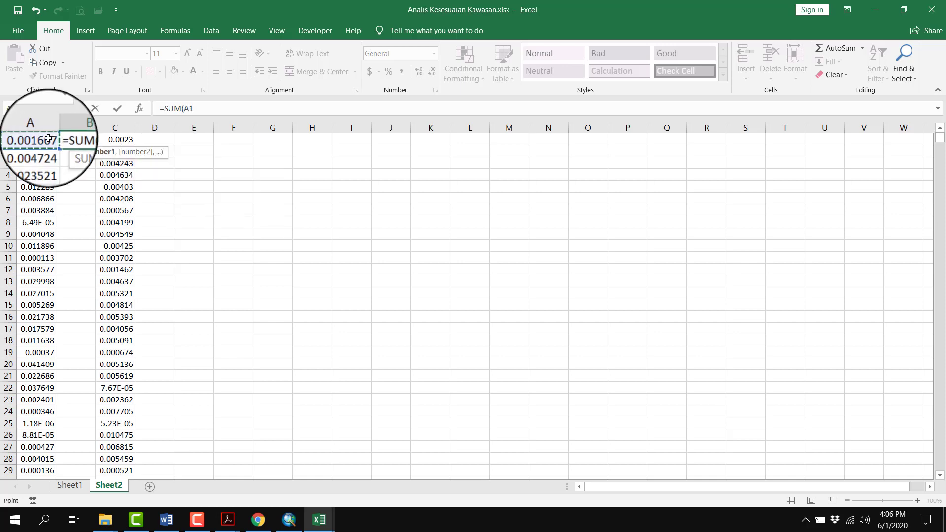
pyautogui.hotkey('ctrl', 'shift', 'Down')
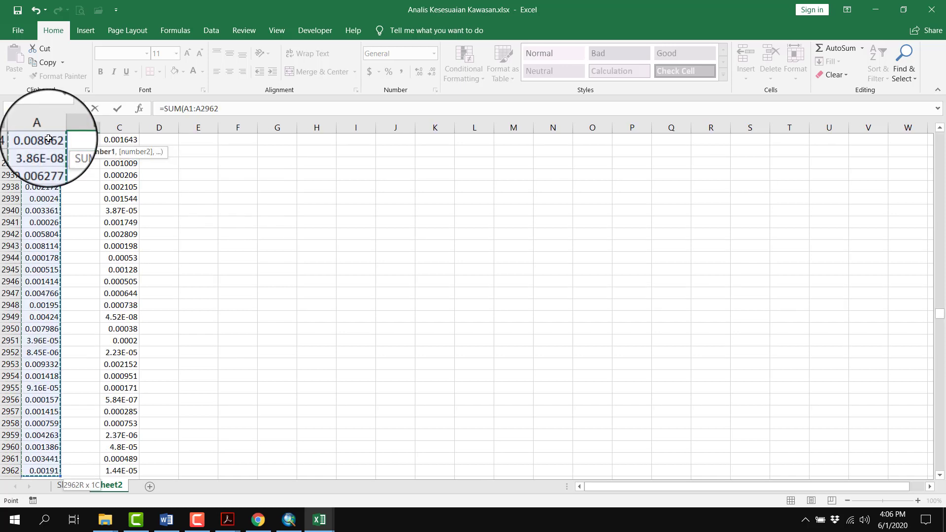
pyautogui.press('Return')
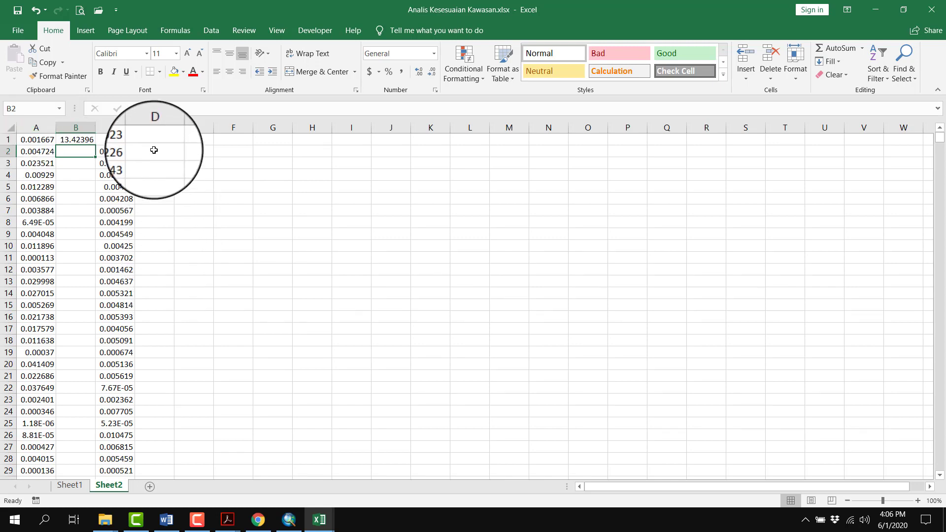
pyautogui.click(86, 139)
pyautogui.hotkey('ctrl', 'b')
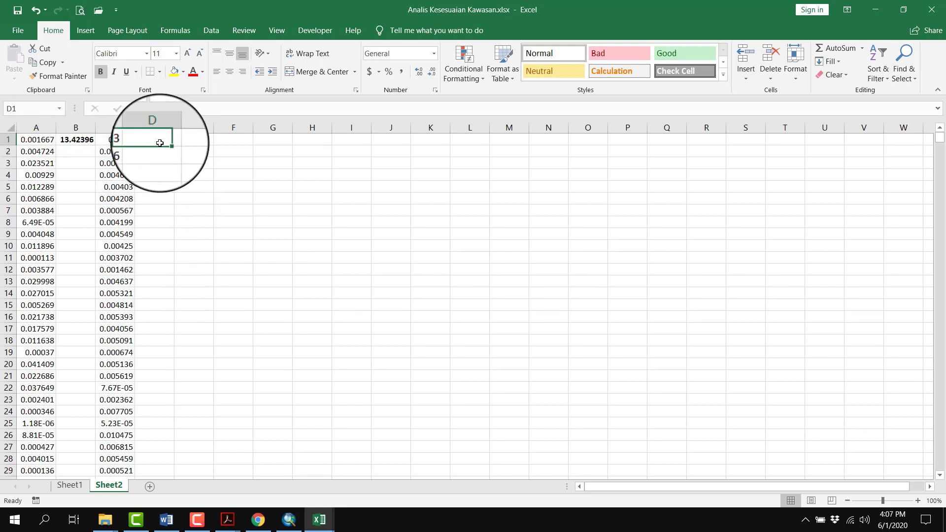
# Total the Sesuai areas in C1:C5479 with a SUM formula in cell D1
pyautogui.click(154, 139)
pyautogui.write('=')
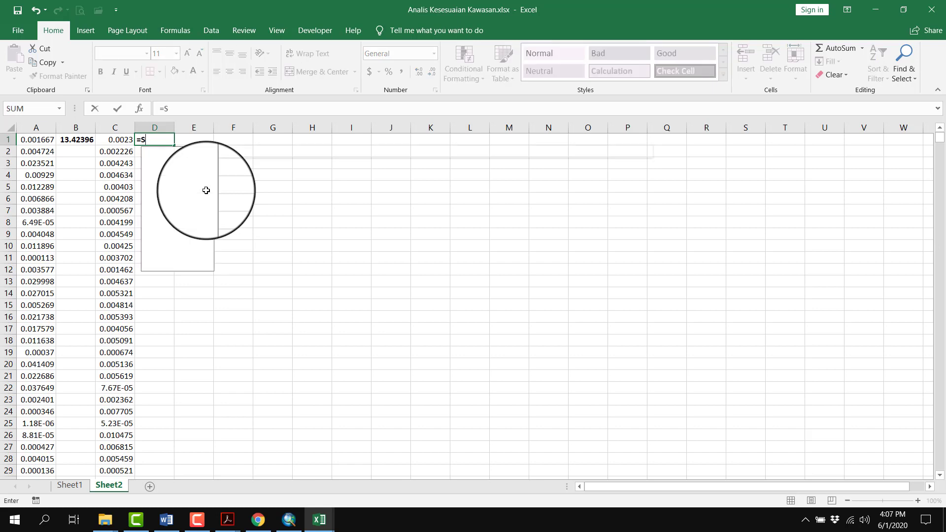
pyautogui.write('SUM(')
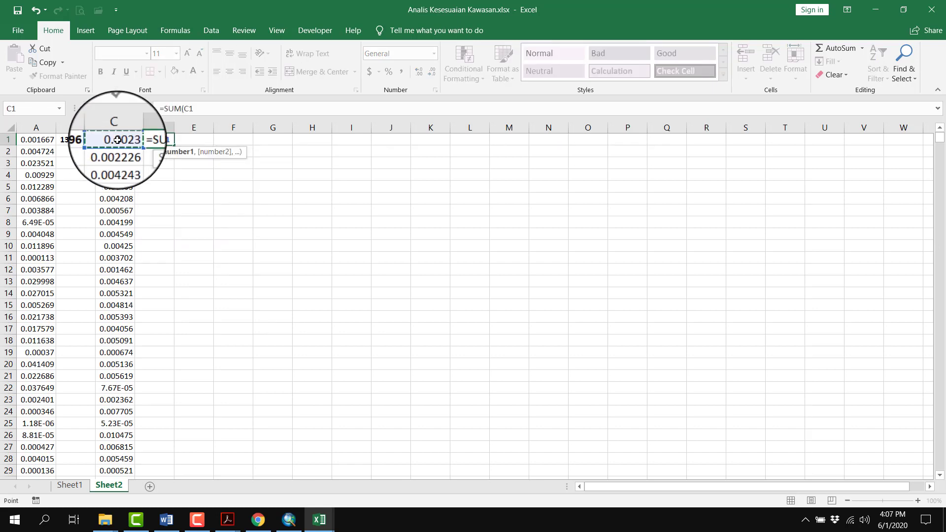
pyautogui.hotkey('ctrl', 'shift', 'Down')
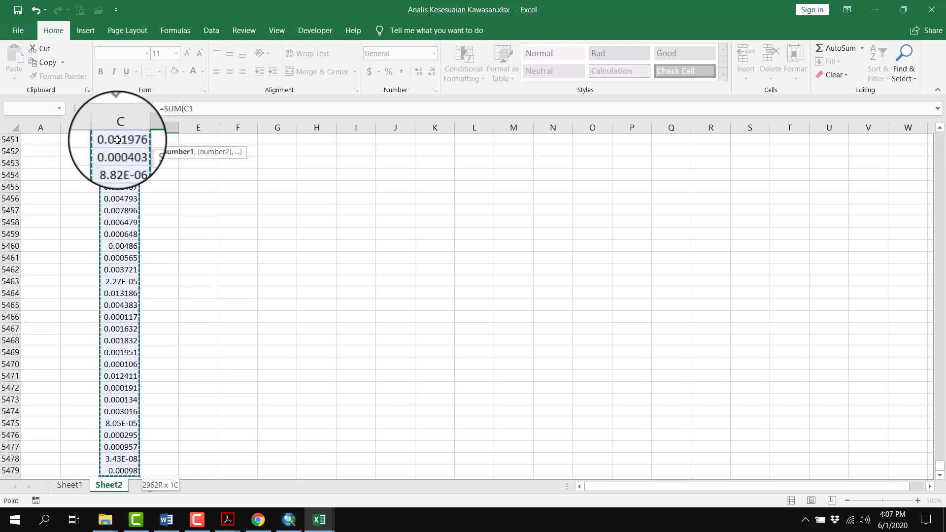
pyautogui.press('Return')
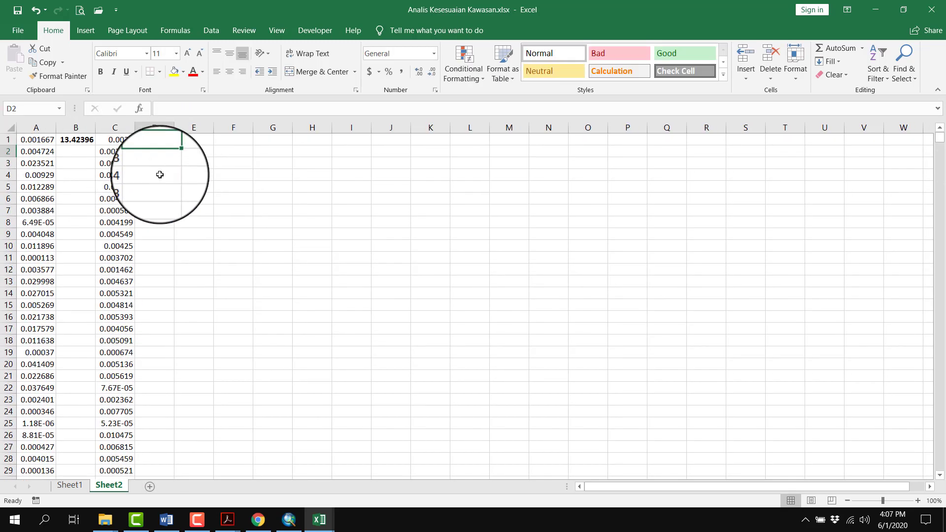
# Reduce the totals in B1 and D1 to two decimal places and save the workbook
pyautogui.click(75, 139)
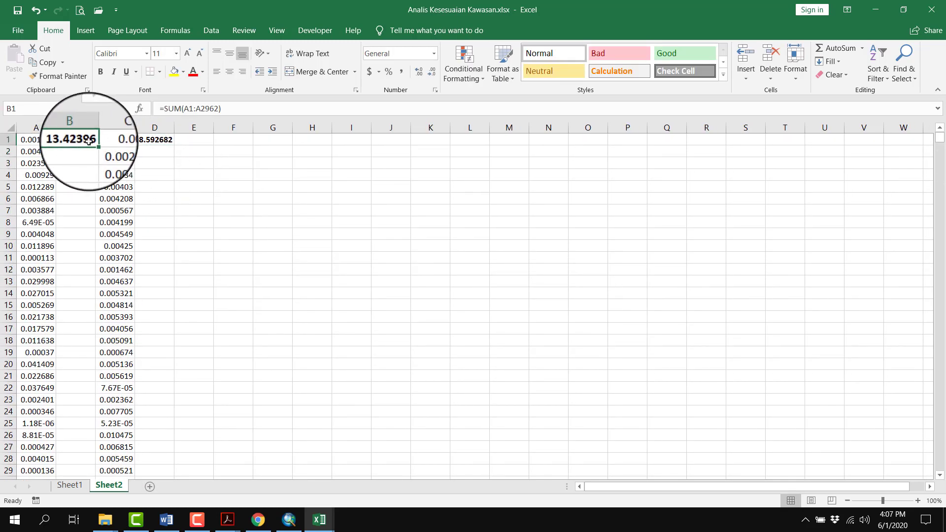
pyautogui.click(431, 76)
pyautogui.click(431, 76)
pyautogui.click(162, 142)
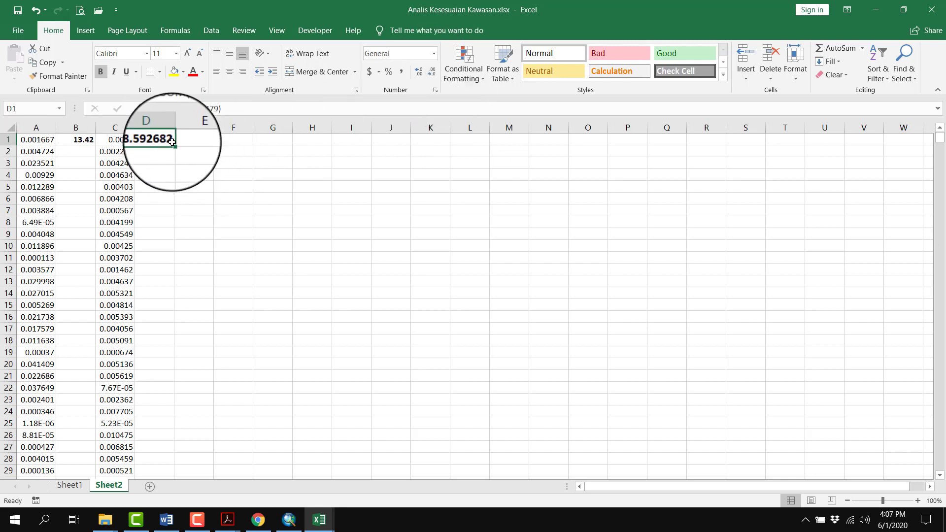
pyautogui.click(428, 74)
pyautogui.click(428, 74)
pyautogui.click(428, 74)
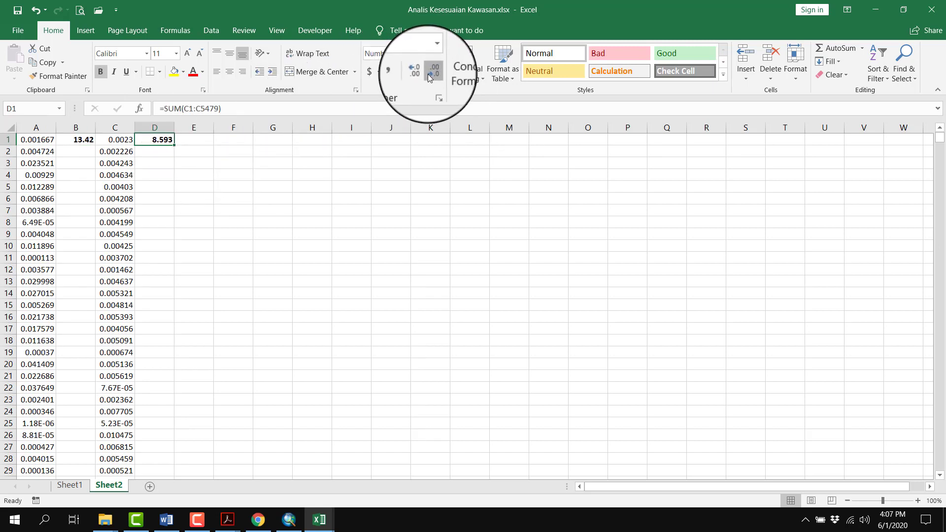
pyautogui.click(427, 74)
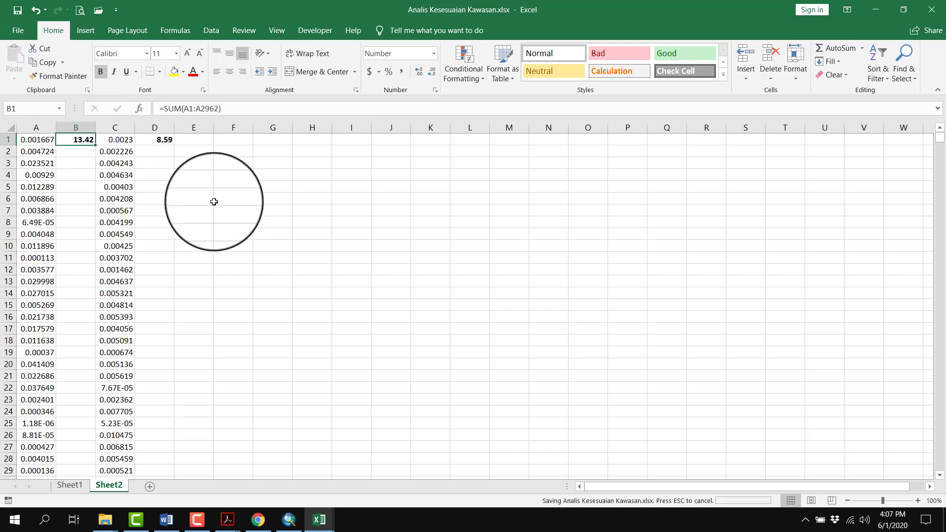
pyautogui.click(157, 140)
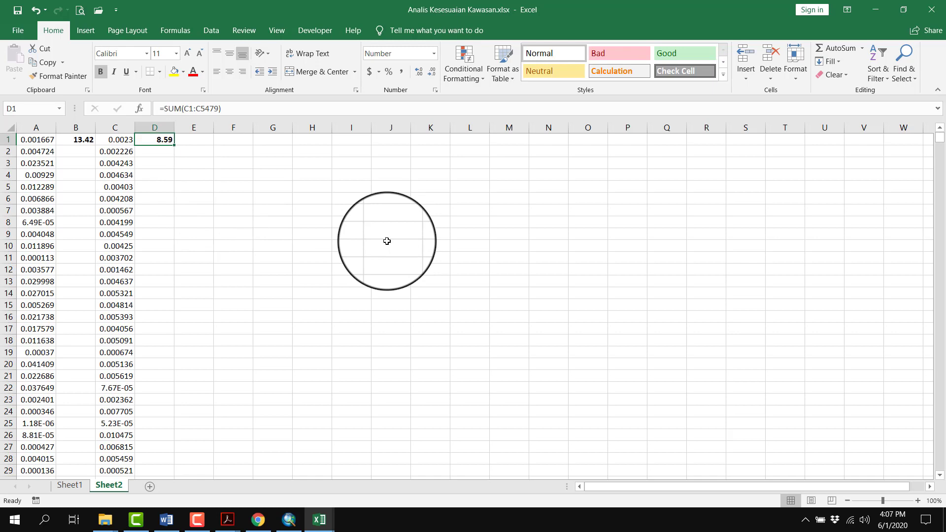
# Switch to ArcMap and open LAYOUT DASAR.mxd from the Desktop folder PRAKTIKUM SIG in a separate window, closing the file dialog
pyautogui.click(288, 520)
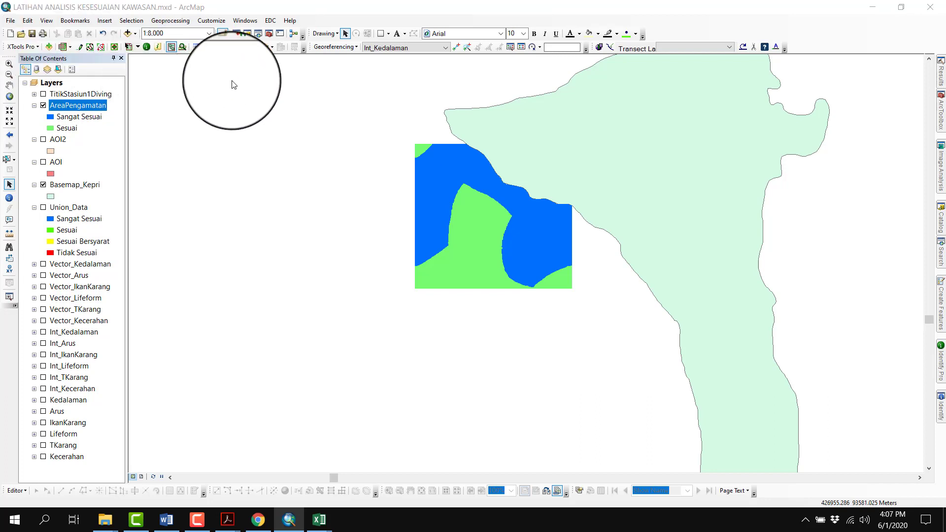
pyautogui.hotkey('ctrl', 'o')
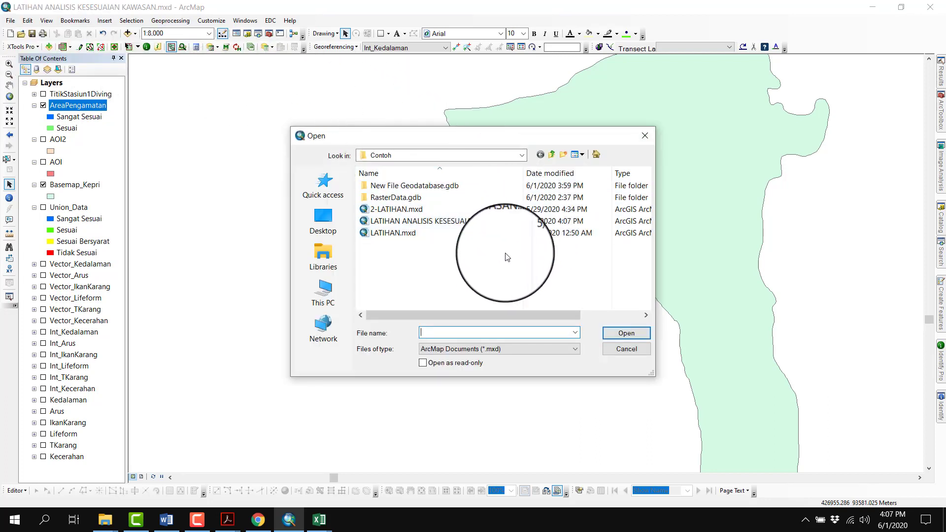
pyautogui.click(551, 154)
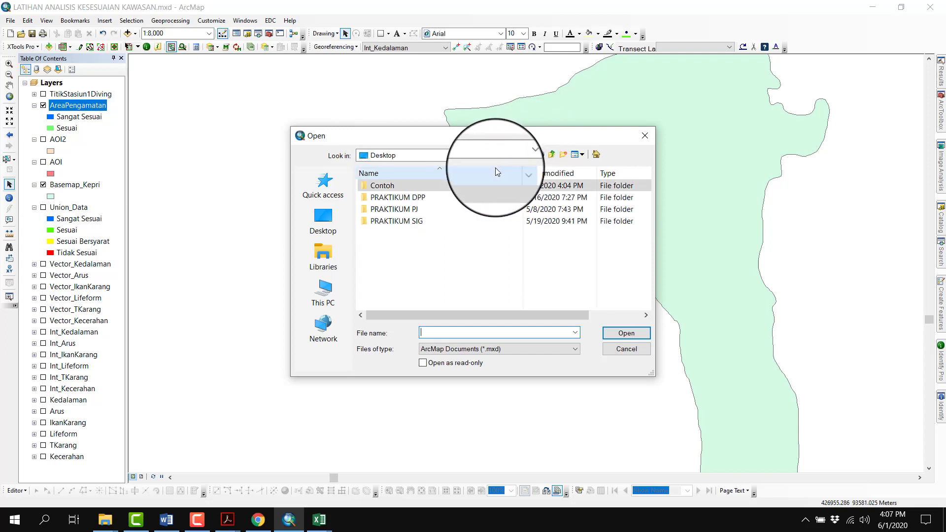
pyautogui.click(409, 221)
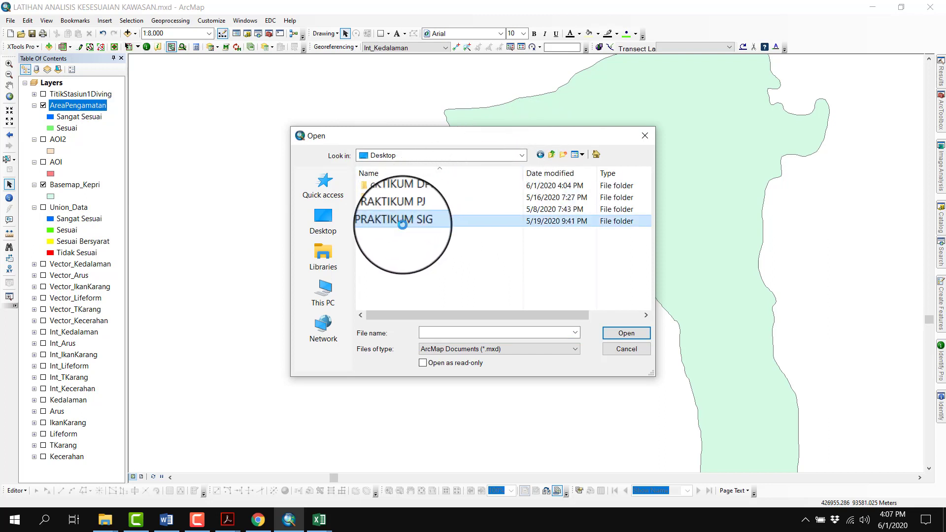
pyautogui.doubleClick(409, 220)
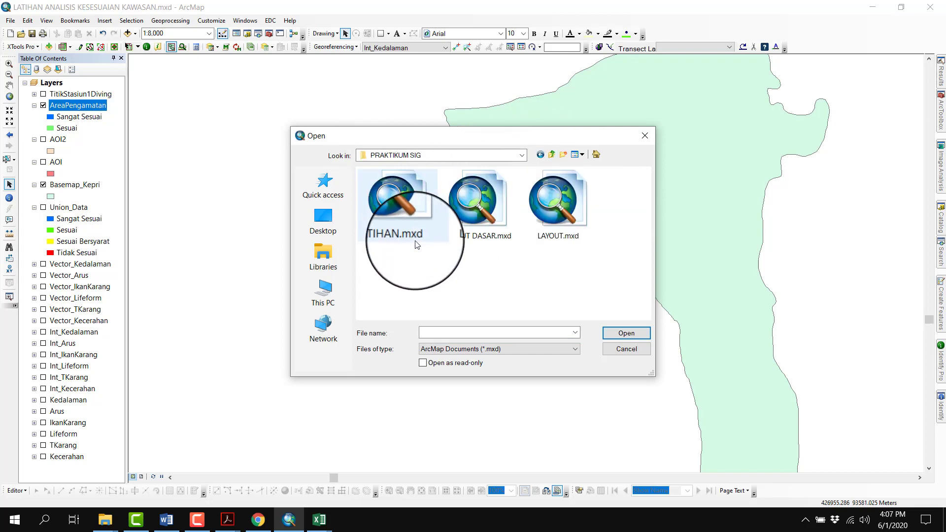
pyautogui.click(480, 212)
pyautogui.rightClick(494, 214)
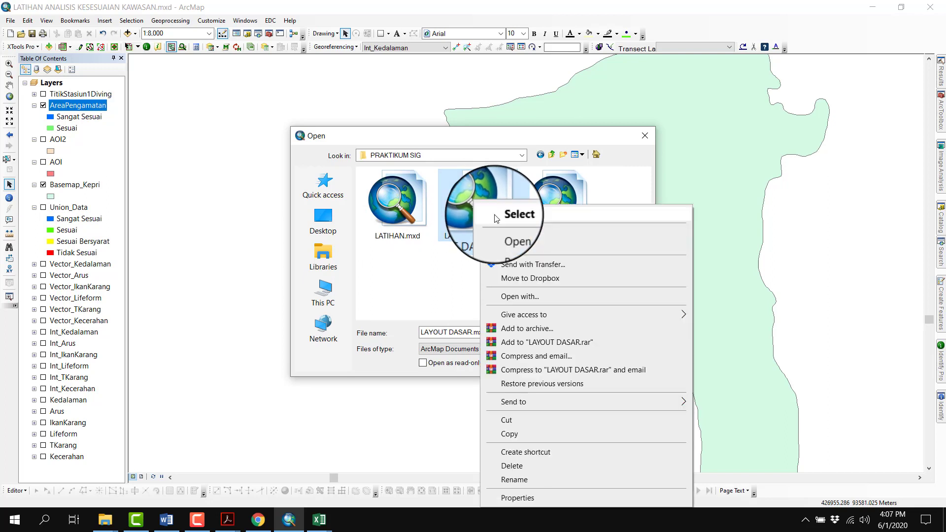
pyautogui.click(507, 232)
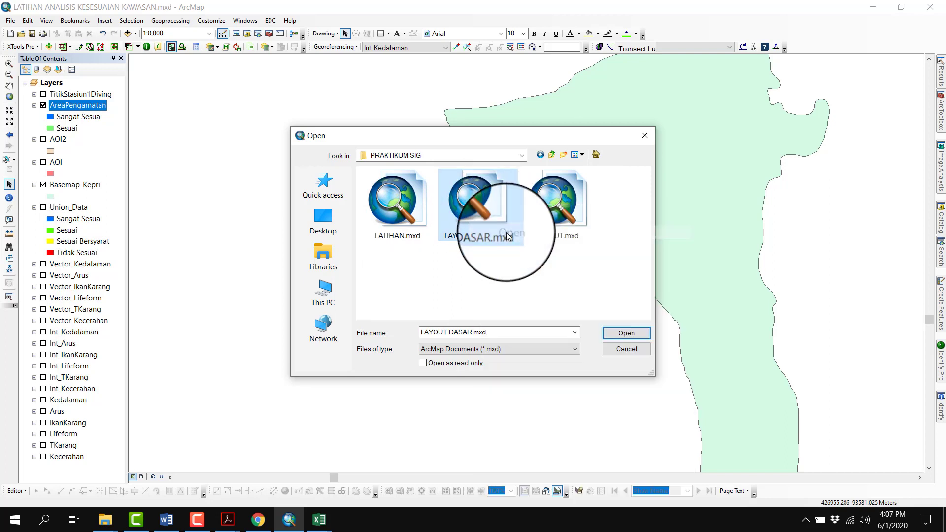
pyautogui.click(616, 351)
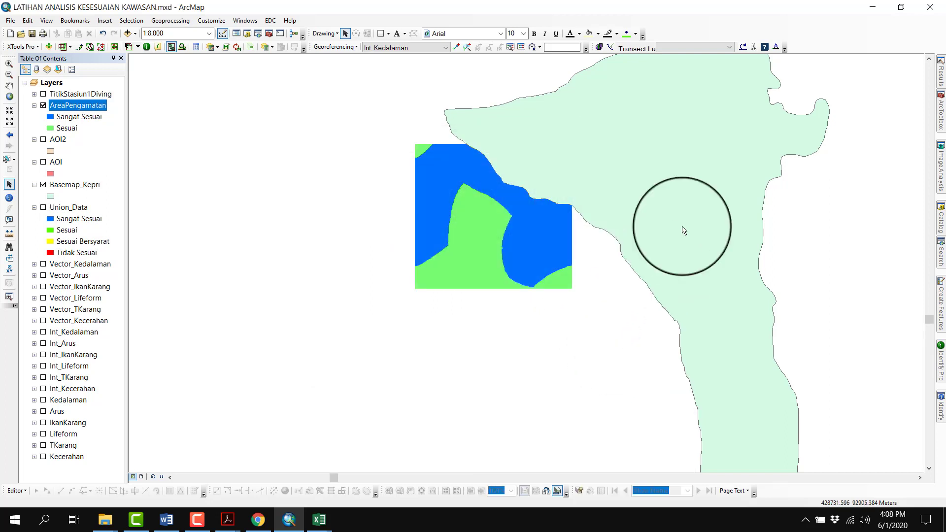
# Minimise the ArcMap and both Excel workbook windows, and dismiss the DSAS message so the layout document loads
pyautogui.click(874, 13)
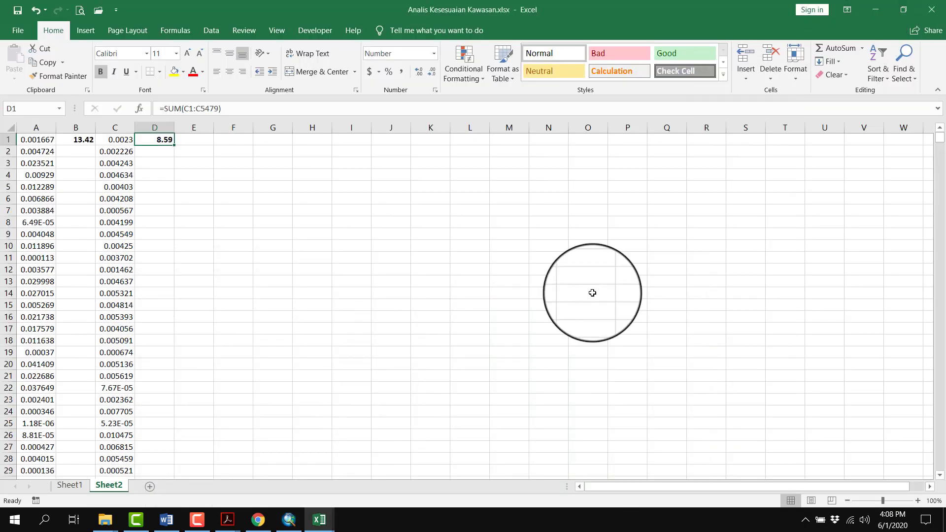
pyautogui.click(877, 10)
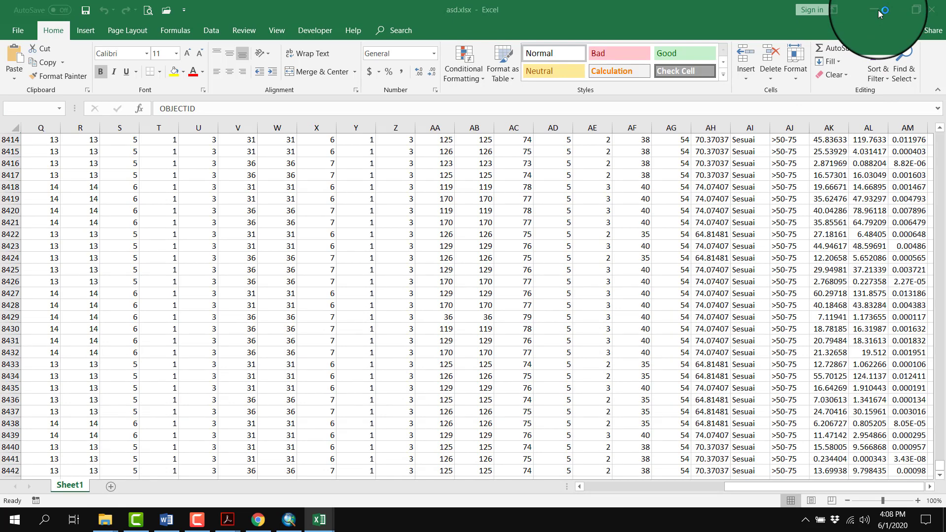
pyautogui.click(875, 11)
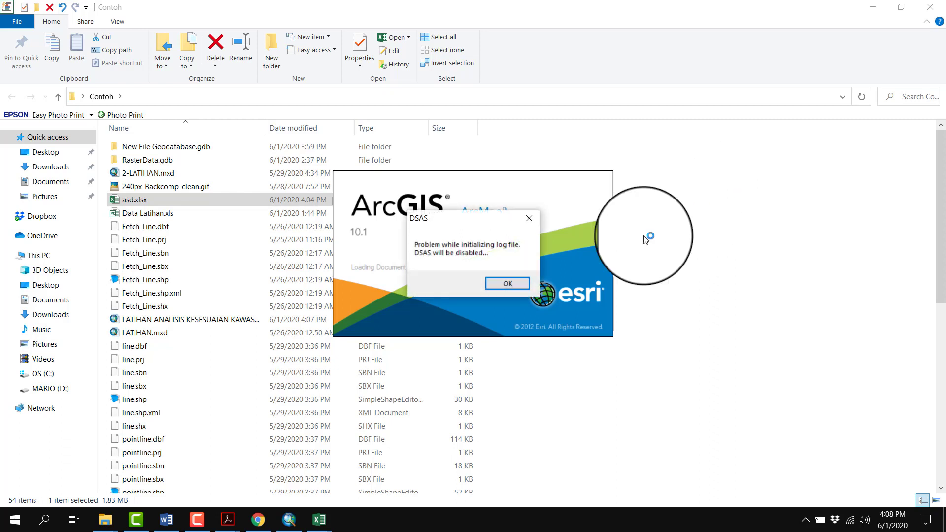
pyautogui.click(523, 282)
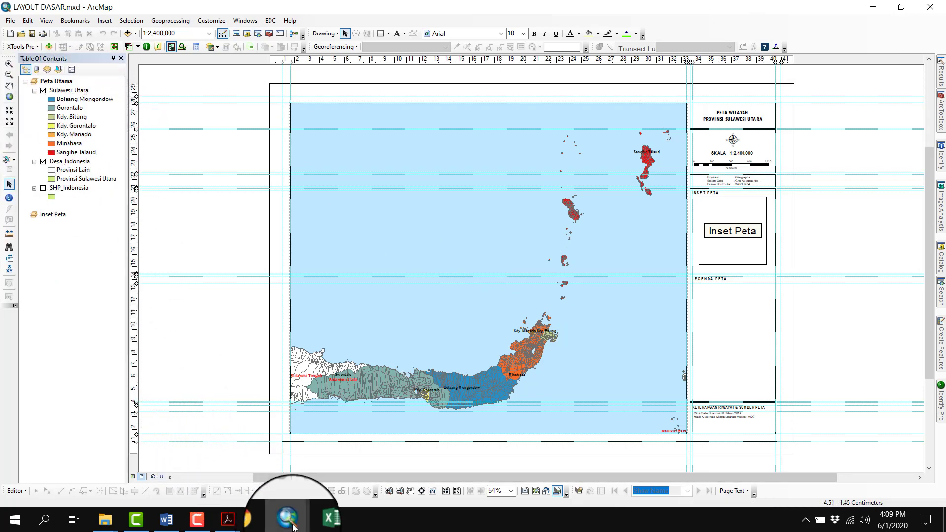
# Copy the AreaPengamatan and Basemap_Kepri layers from the LATIHAN ANALISIS KESESUAIAN KAWASAN map document
pyautogui.moveTo(291, 525)
pyautogui.click(245, 480)
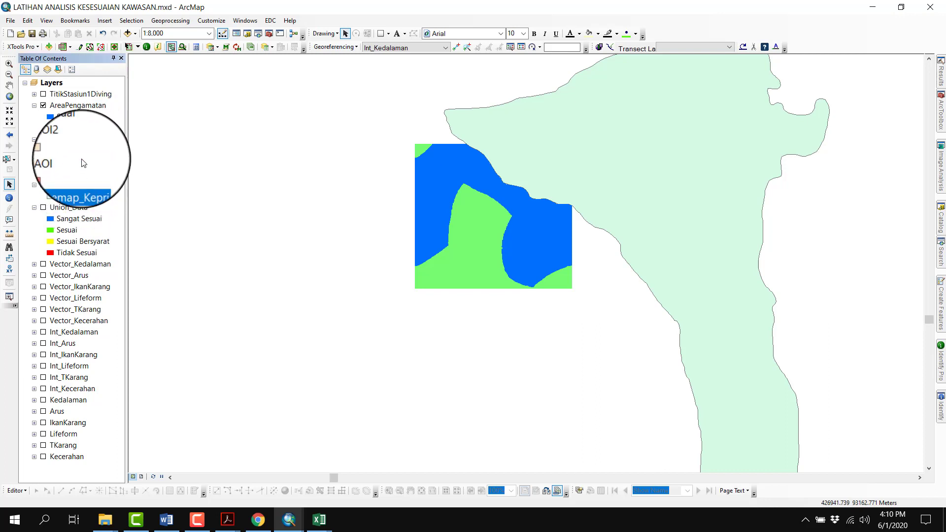
pyautogui.click(81, 103)
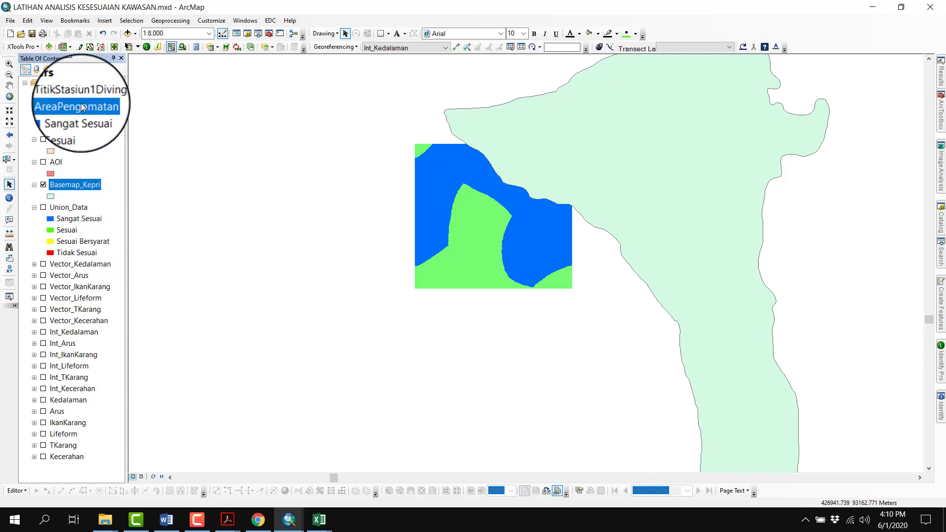
pyautogui.rightClick(80, 103)
pyautogui.click(97, 111)
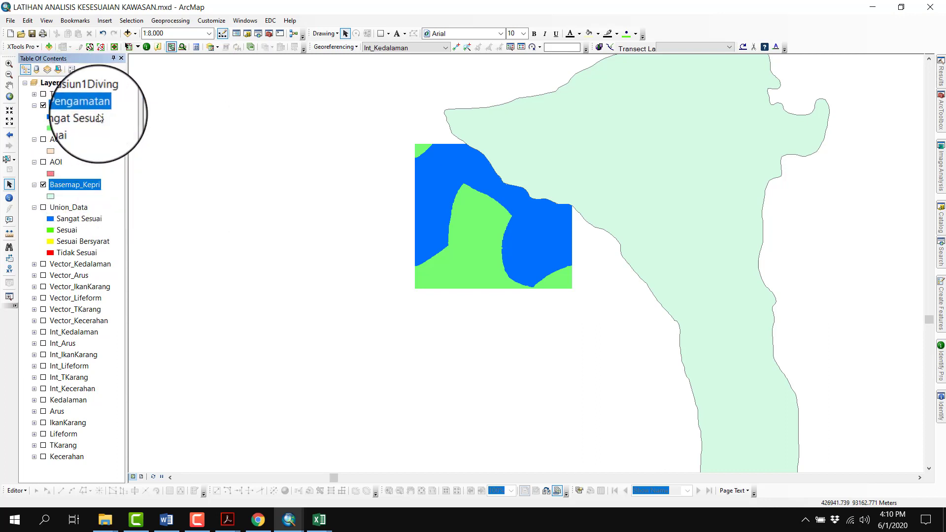
# Paste the copied layers into the Peta Utama data frame of LAYOUT DASAR.mxd
pyautogui.moveTo(289, 508)
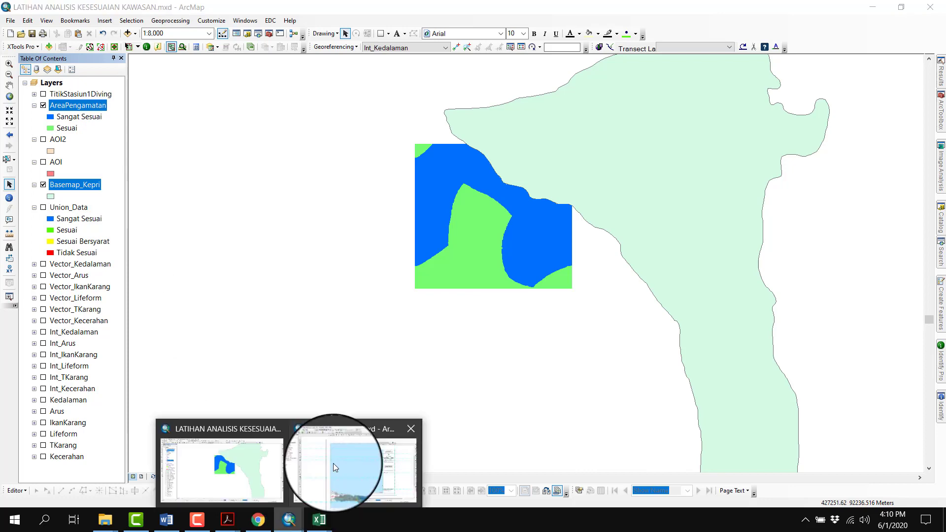
pyautogui.click(338, 457)
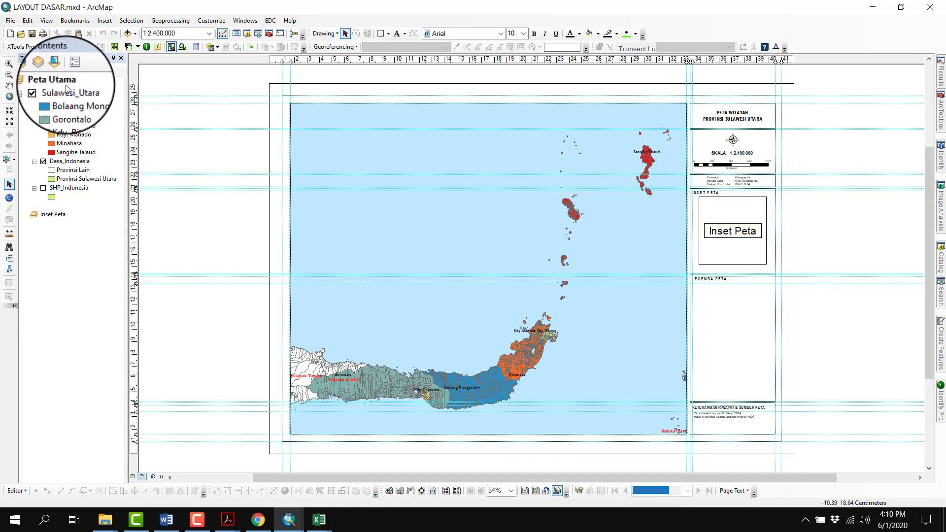
pyautogui.click(55, 81)
pyautogui.rightClick(66, 83)
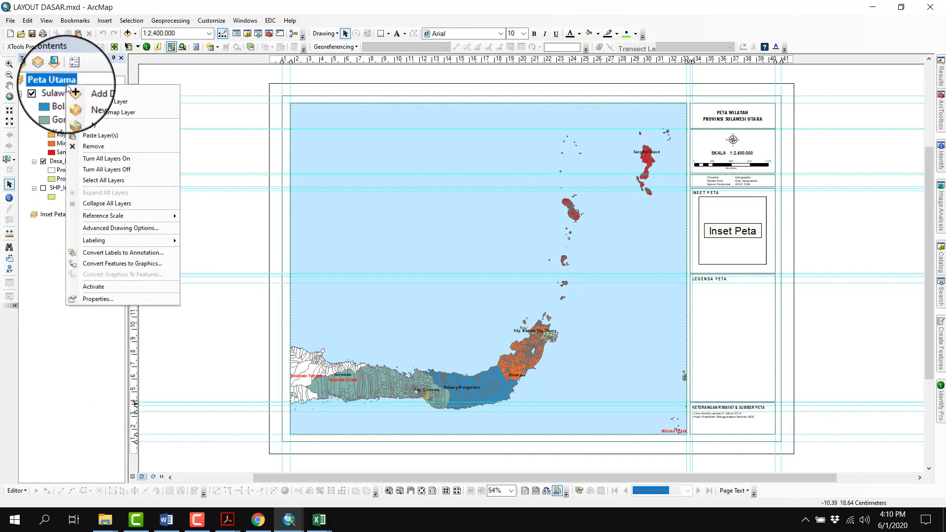
pyautogui.click(85, 137)
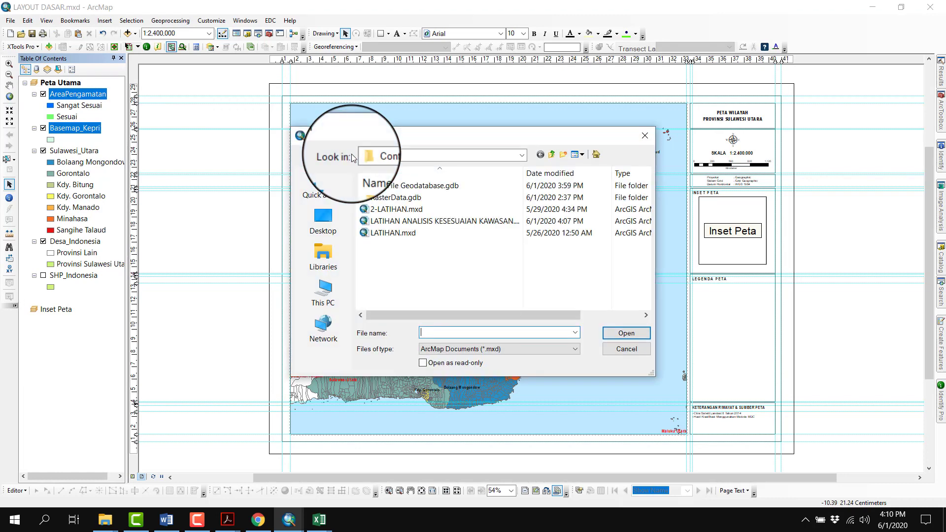
# Open LAYOUT.mxd from the Desktop folder PRAKTIKUM SIG in place of the current document and show the whole layout page
pyautogui.click(541, 156)
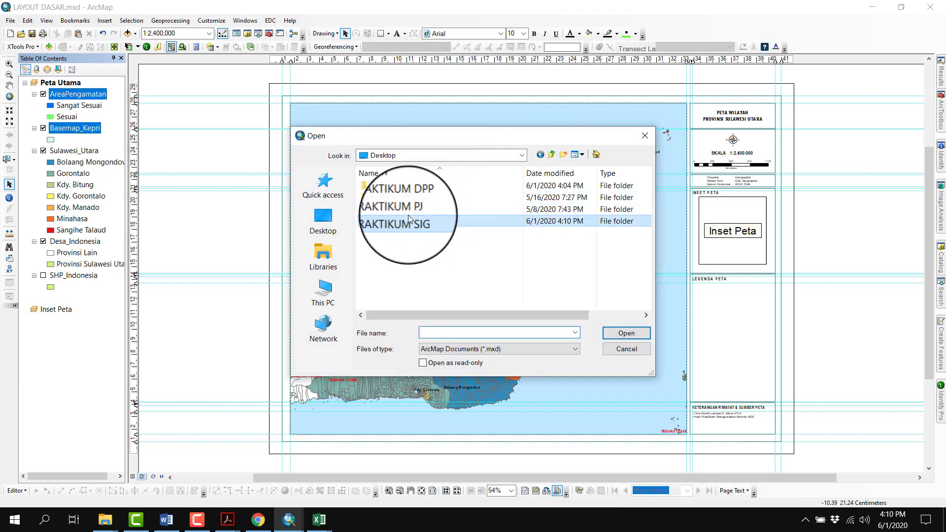
pyautogui.doubleClick(408, 221)
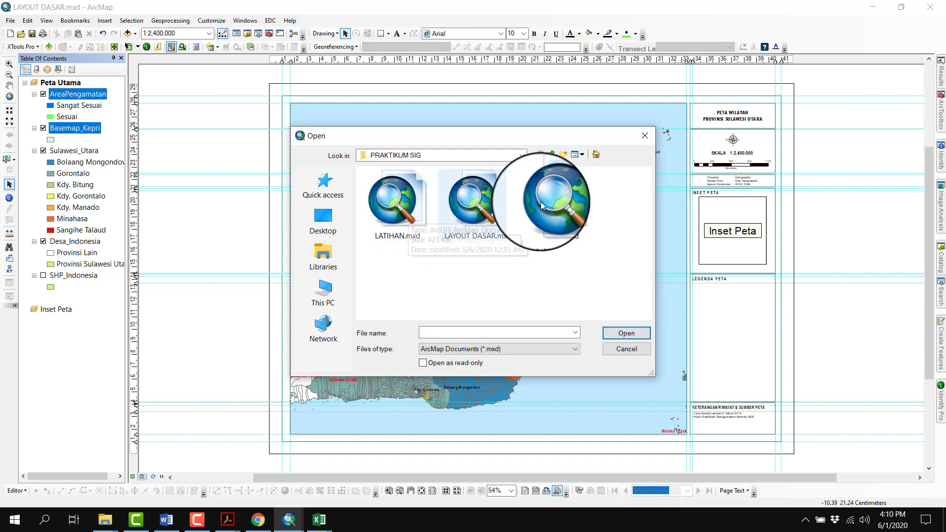
pyautogui.click(561, 197)
pyautogui.click(626, 334)
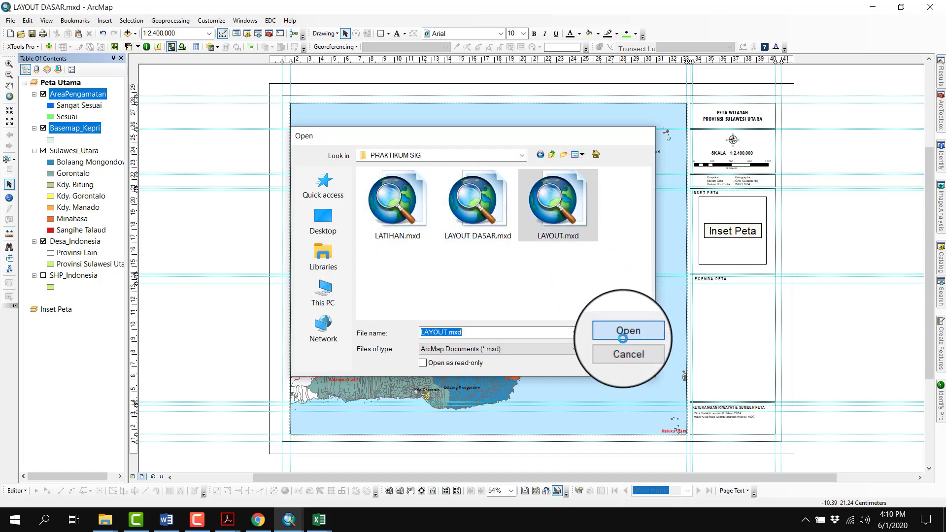
pyautogui.click(484, 289)
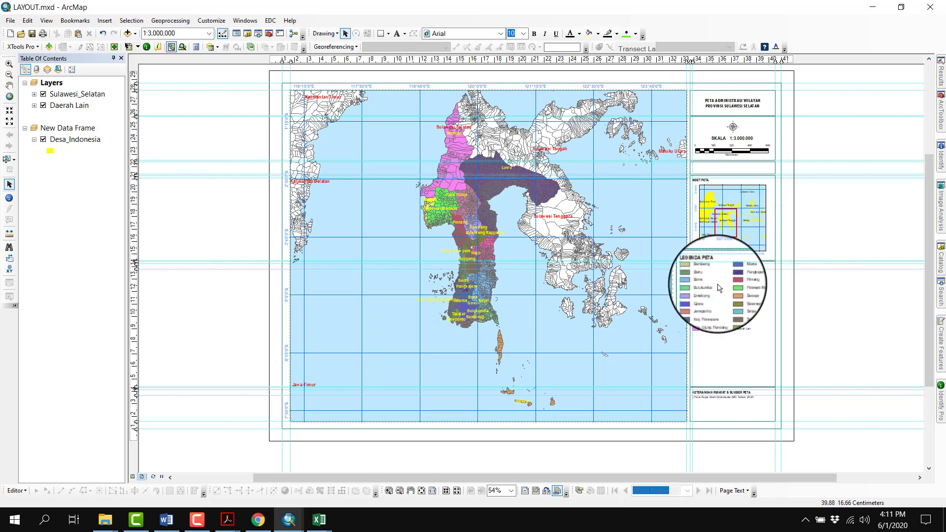
pyautogui.click(420, 491)
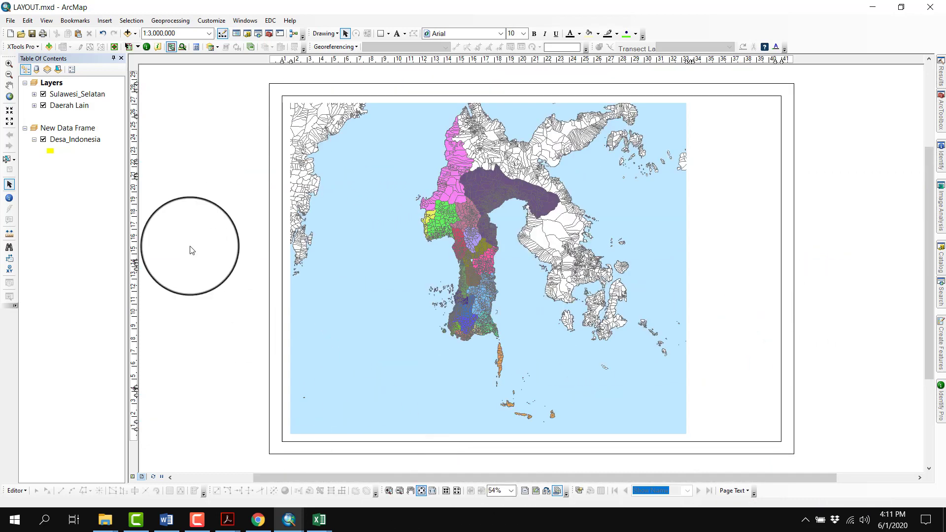
# Paste the copied AreaPengamatan and Basemap_Kepri layers into the Layers data frame and fit the map to the AreaPengamatan extent
pyautogui.rightClick(52, 83)
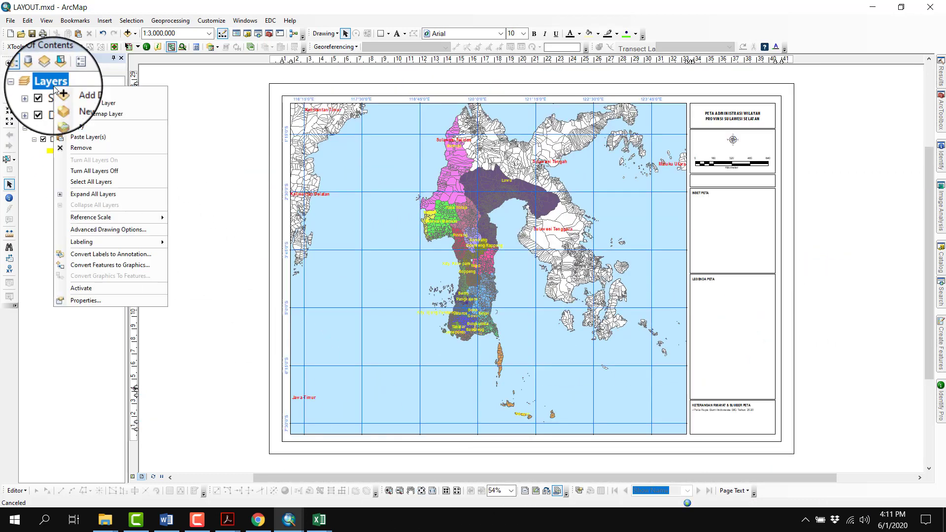
pyautogui.click(82, 140)
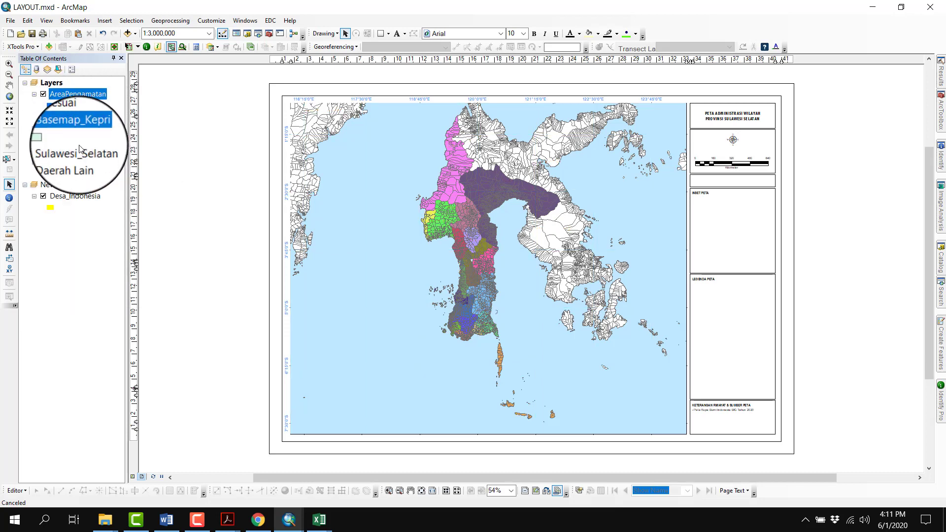
pyautogui.rightClick(83, 94)
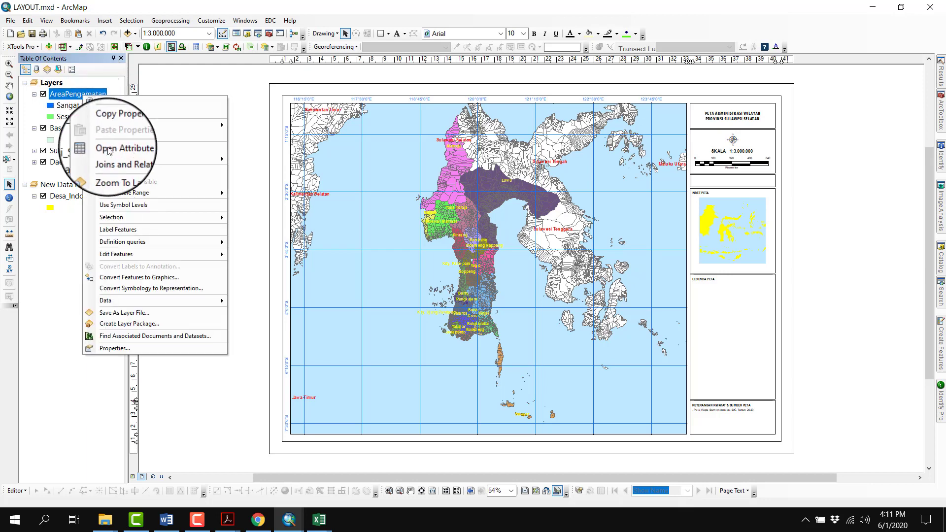
pyautogui.click(114, 171)
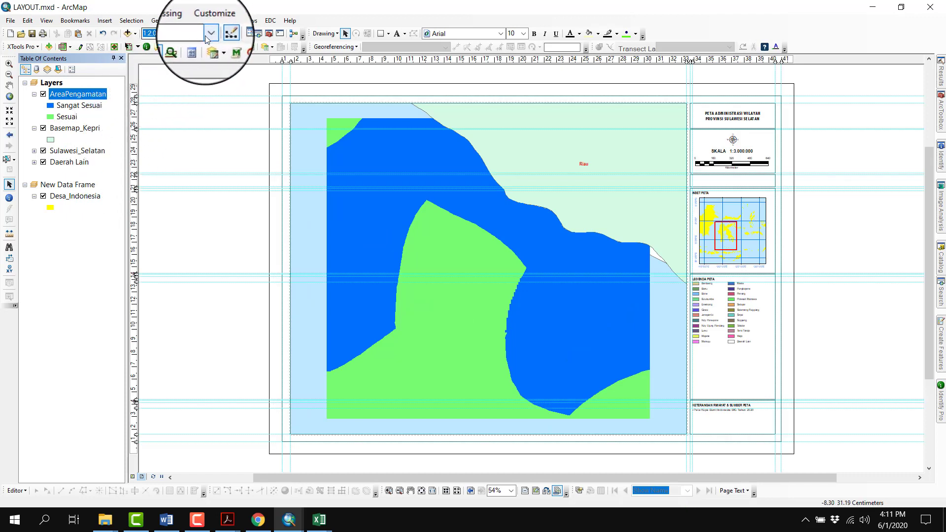
# Try a scale of 1:10,000 for the main map
pyautogui.click(224, 33)
pyautogui.scroll(2, 181, 73)
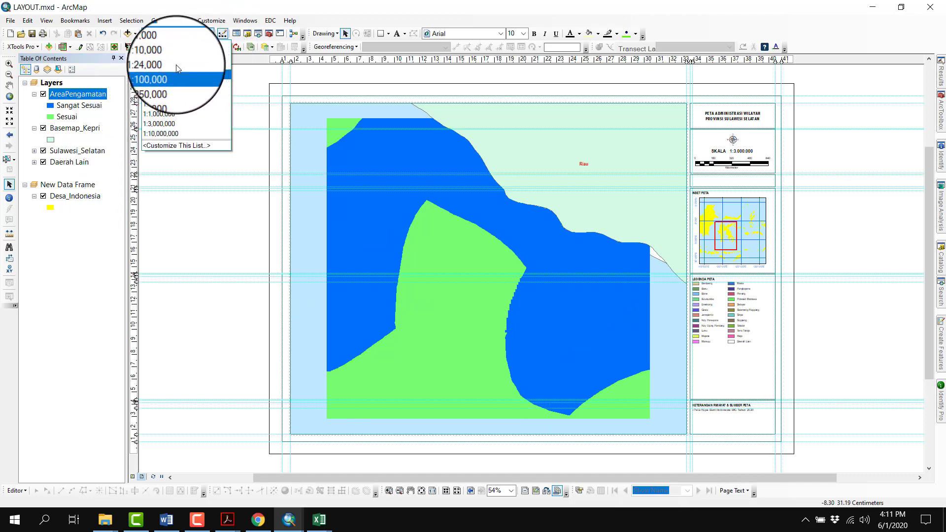
pyautogui.click(171, 53)
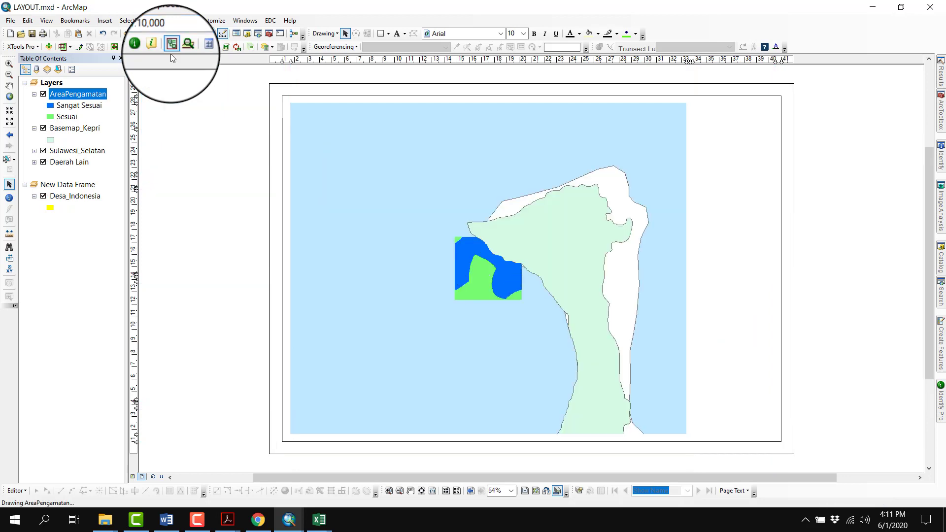
# Remove the Sulawesi_Selatan and Daerah Lain layers from the Layers data frame
pyautogui.click(56, 151)
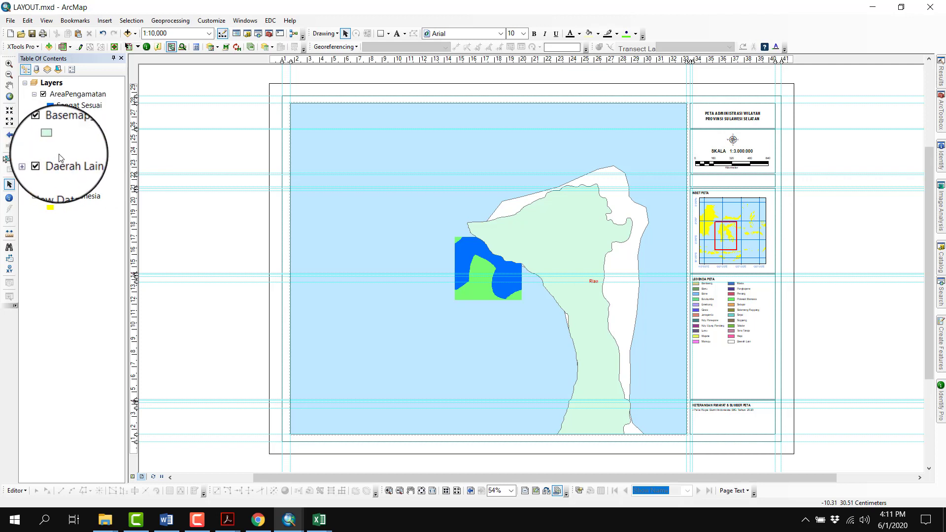
pyautogui.rightClick(63, 161)
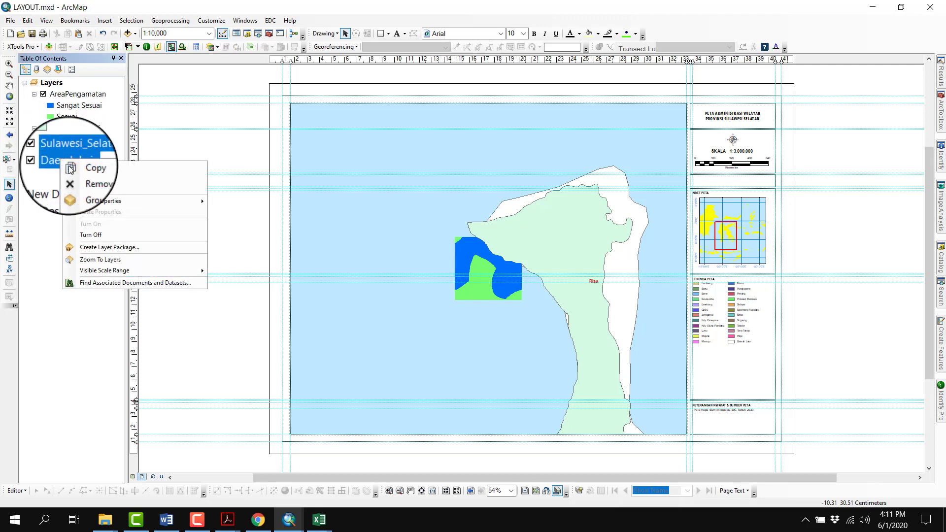
pyautogui.click(87, 182)
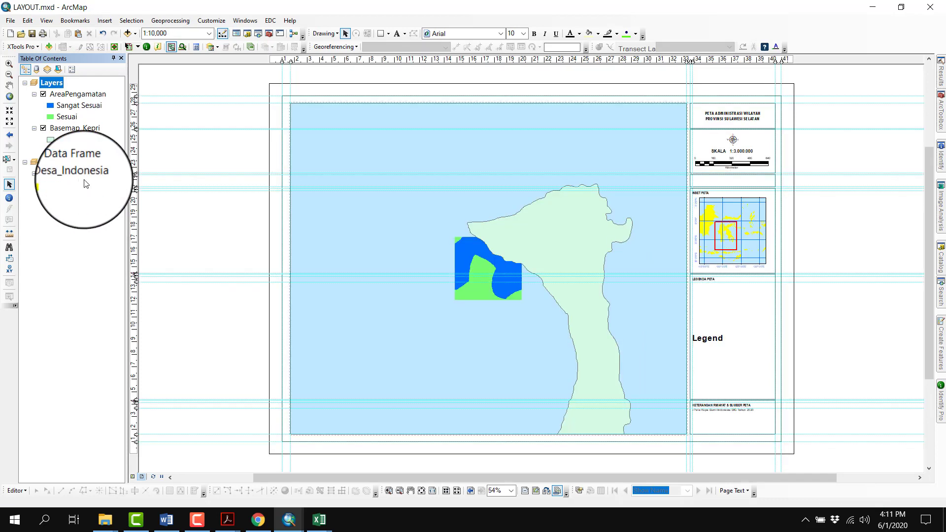
# Try a scale of 1:5,000 for the main map
pyautogui.click(89, 94)
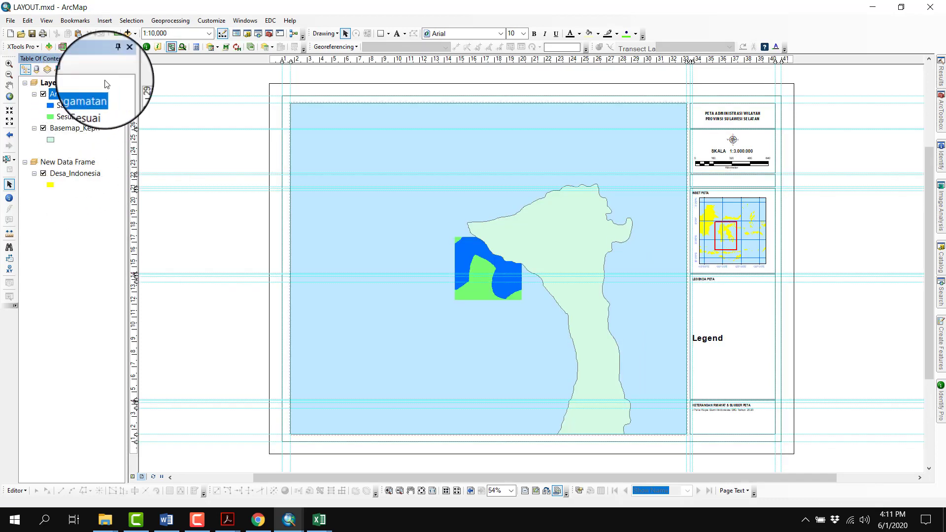
pyautogui.click(176, 36)
pyautogui.write('5000')
pyautogui.press('Return')
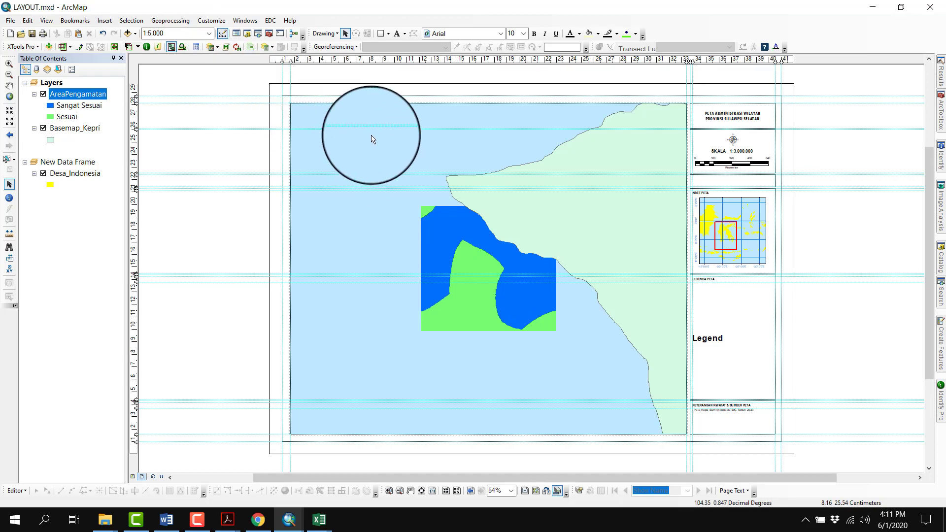
# Centre the main map on the AreaPengamatan layer and set its scale to 1:3,000
pyautogui.rightClick(97, 93)
pyautogui.click(132, 168)
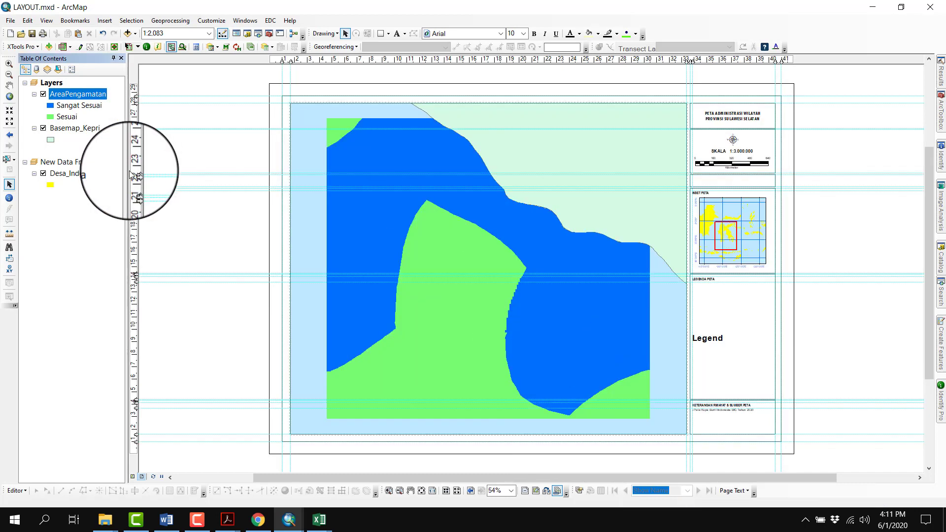
pyautogui.click(170, 33)
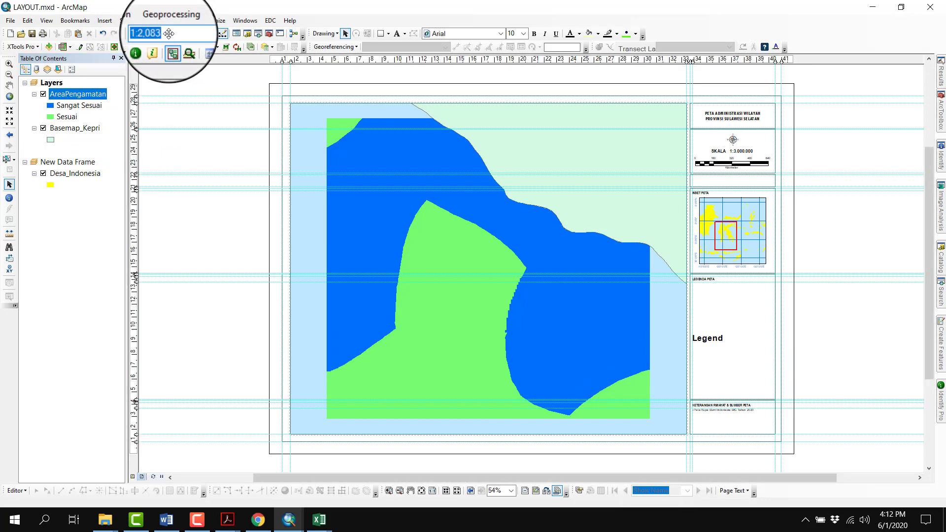
pyautogui.press('Return')
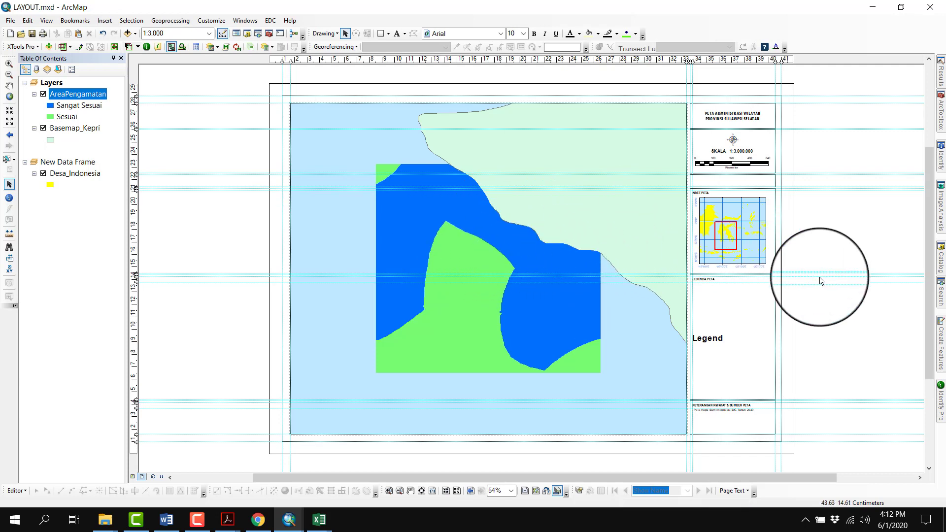
# Add AreaPengamatan and Basemap_Kepri to the layout legend's items, with Basemap_Kepri listed first
pyautogui.rightClick(709, 344)
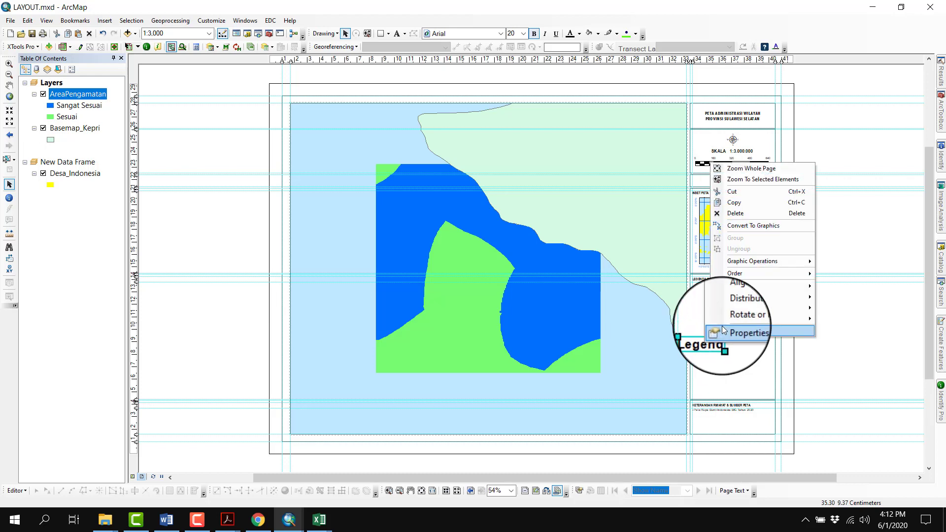
pyautogui.click(722, 328)
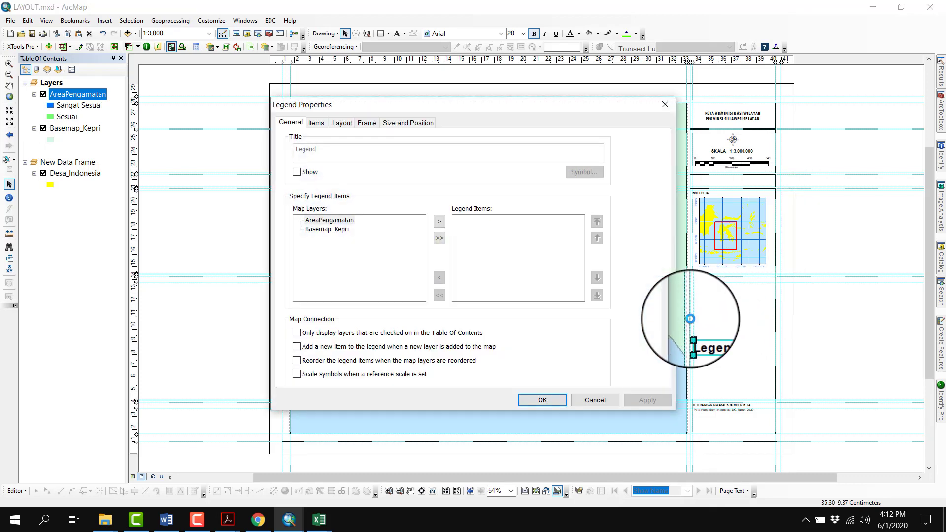
pyautogui.click(345, 222)
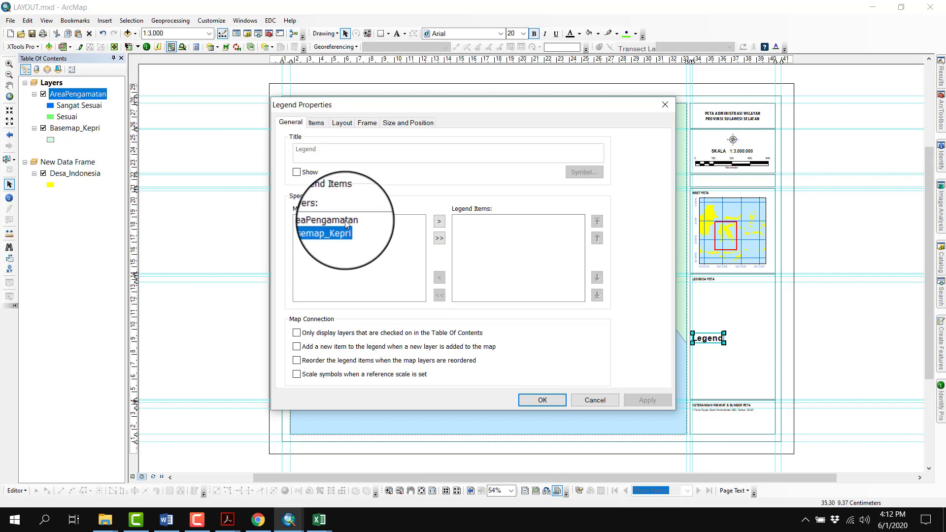
pyautogui.click(439, 221)
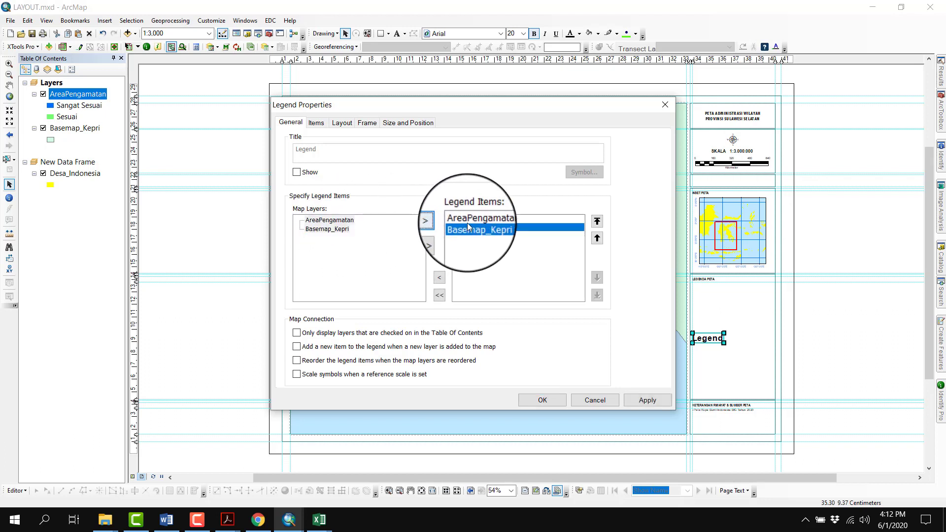
pyautogui.click(503, 219)
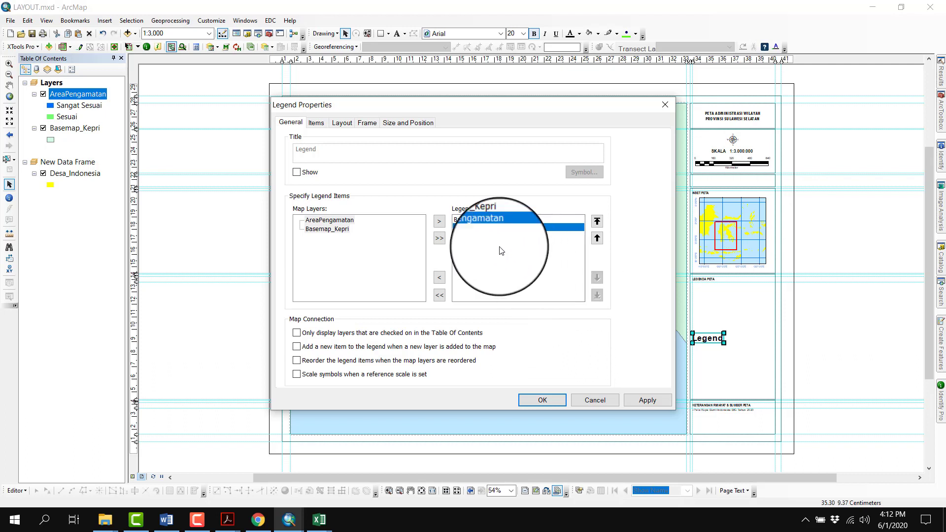
# Set all legend item labels to Arial Narrow size 7 and place the legend directly beneath the LEGENDA PETA heading
pyautogui.click(316, 123)
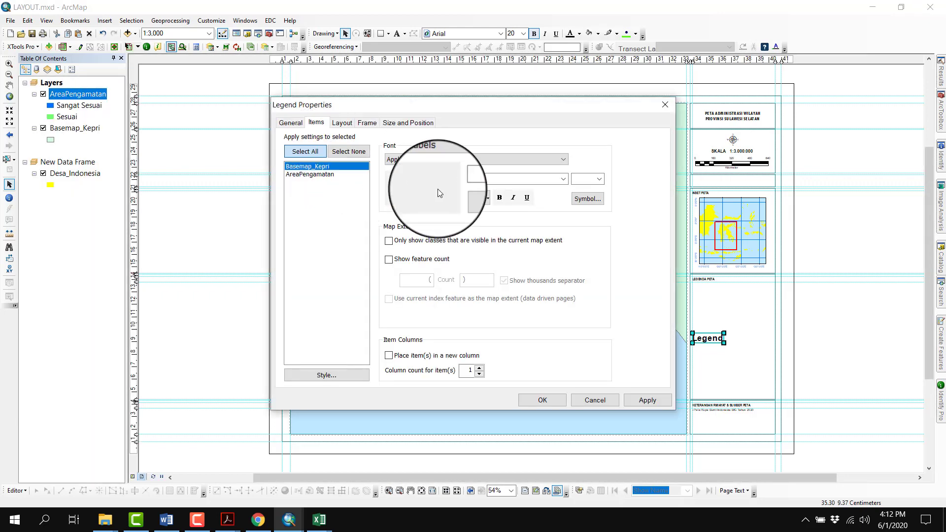
pyautogui.click(305, 152)
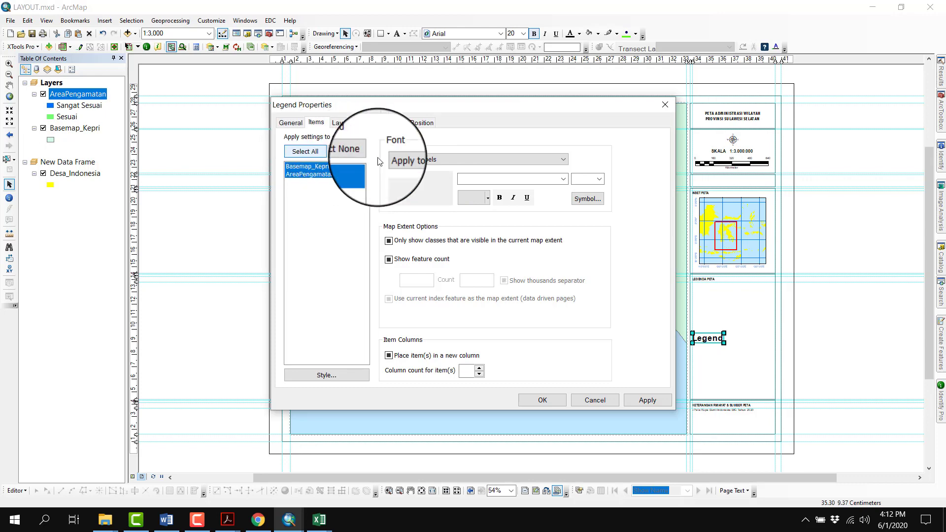
pyautogui.click(475, 180)
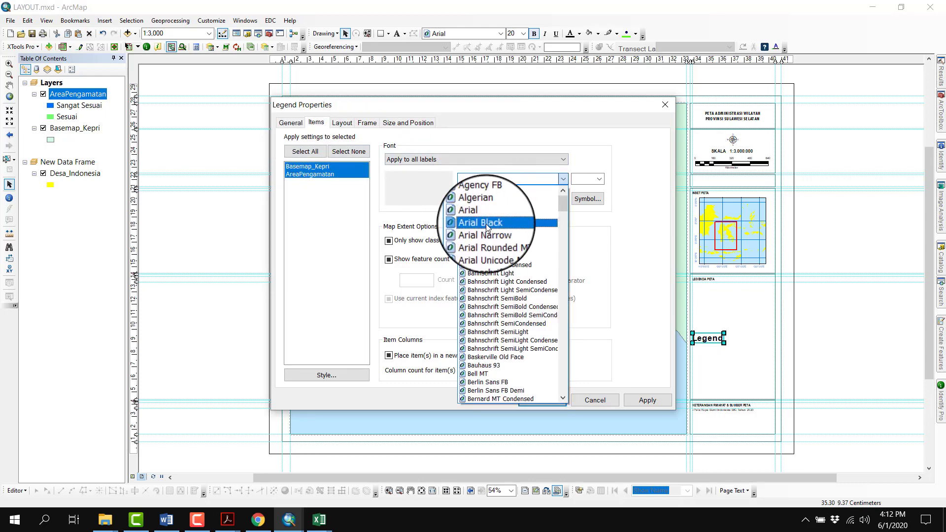
pyautogui.click(487, 232)
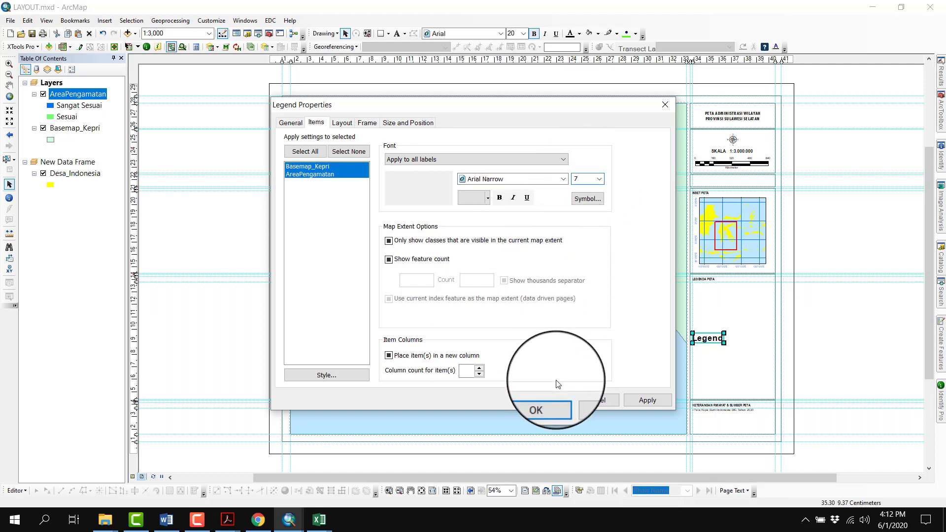
pyautogui.click(559, 398)
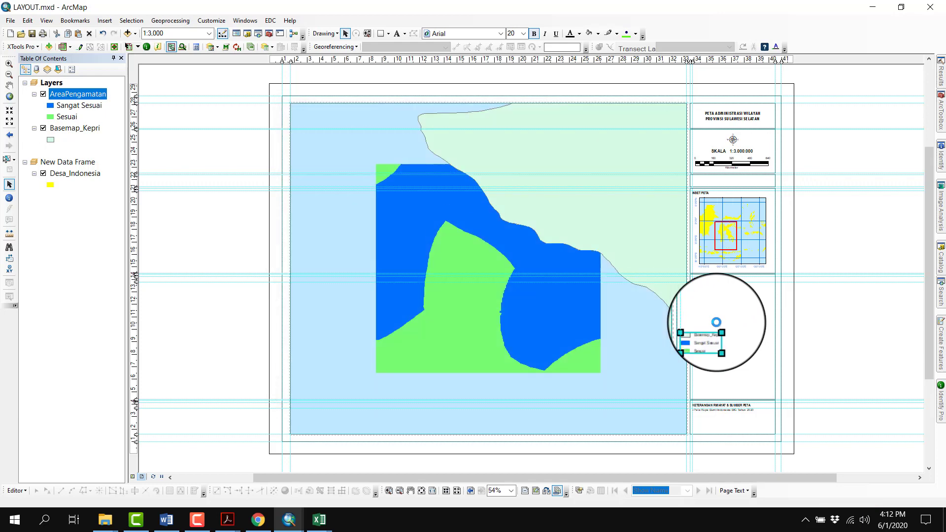
pyautogui.scroll(5, 767, 333)
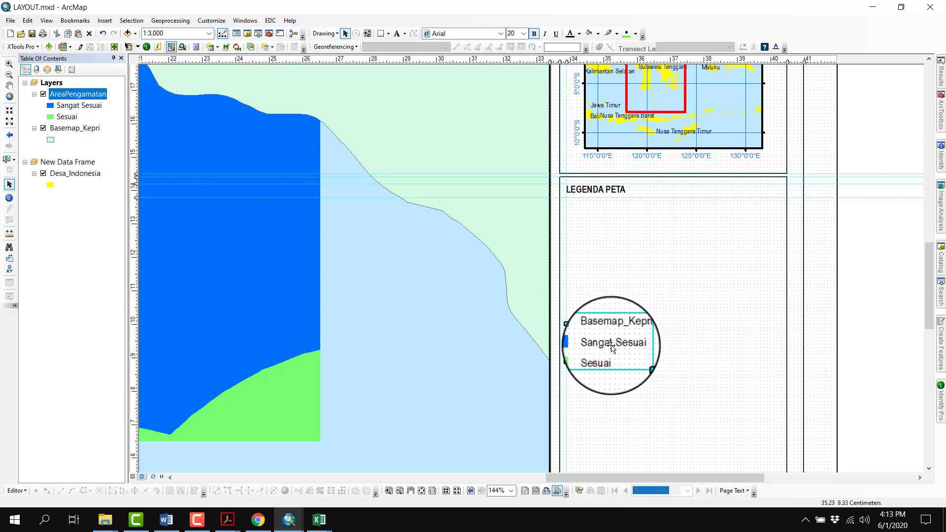
pyautogui.moveTo(630, 238); pyautogui.dragTo(613, 226)
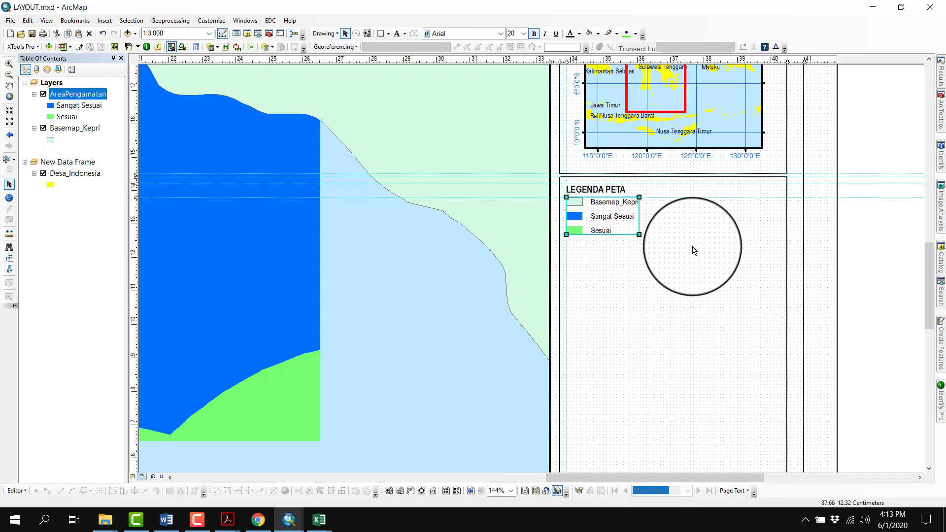
# Rename the Basemap_Kepri layer as Provinsi Kepulauan Riau
pyautogui.click(76, 128)
pyautogui.click(76, 128)
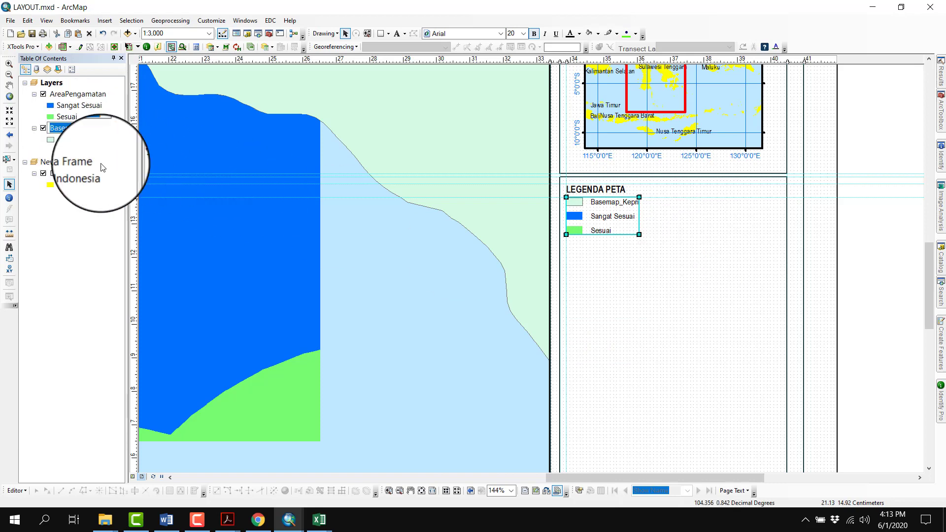
pyautogui.write('P')
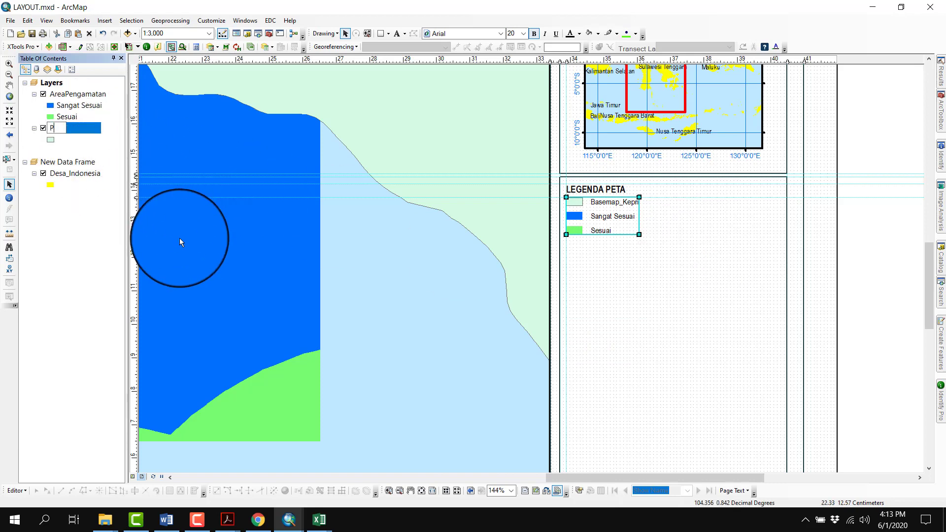
pyautogui.write('rovinsi Kepulauan Riau')
pyautogui.press('Return')
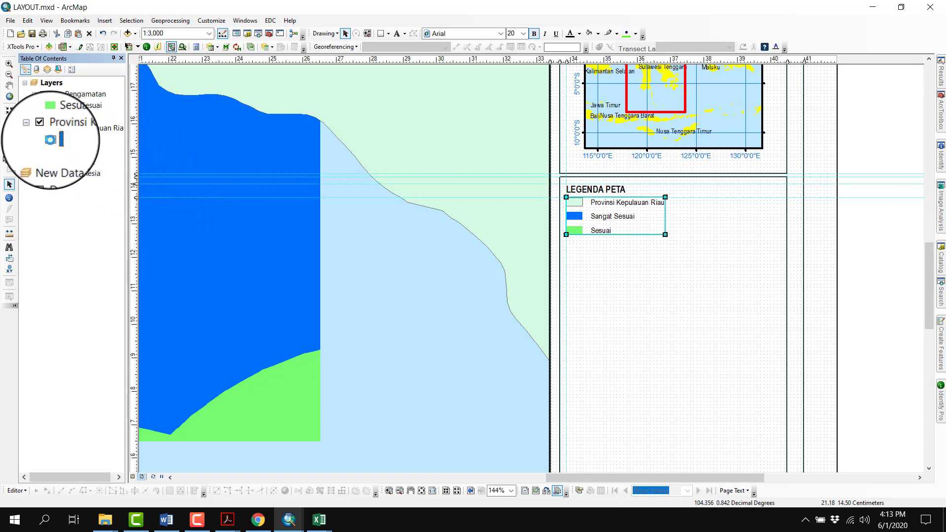
# Set the fill color of the Provinsi Kepulauan Riau layer's symbol to white
pyautogui.click(50, 140)
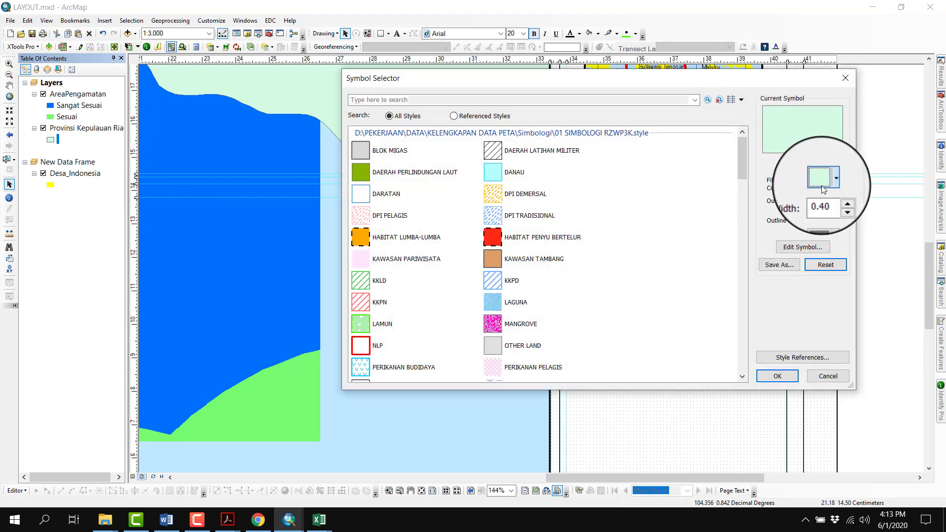
pyautogui.click(822, 184)
pyautogui.click(817, 212)
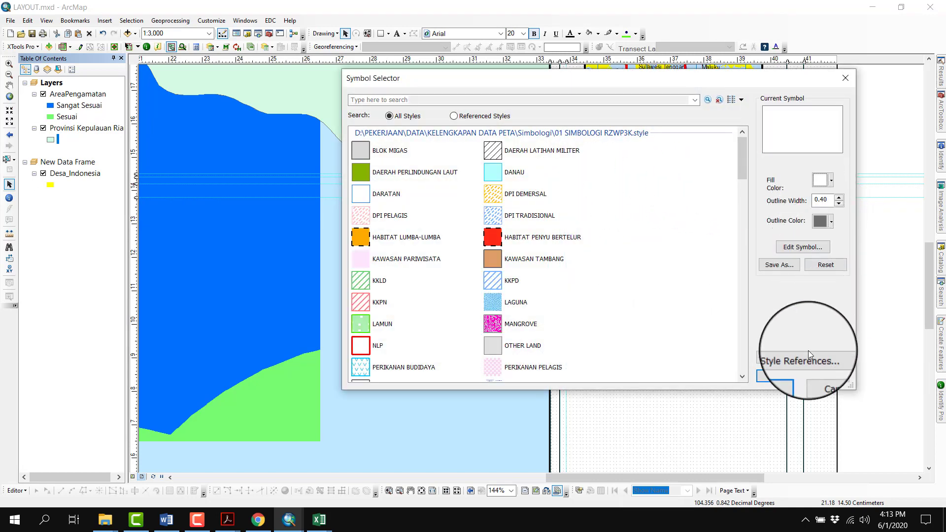
pyautogui.click(775, 388)
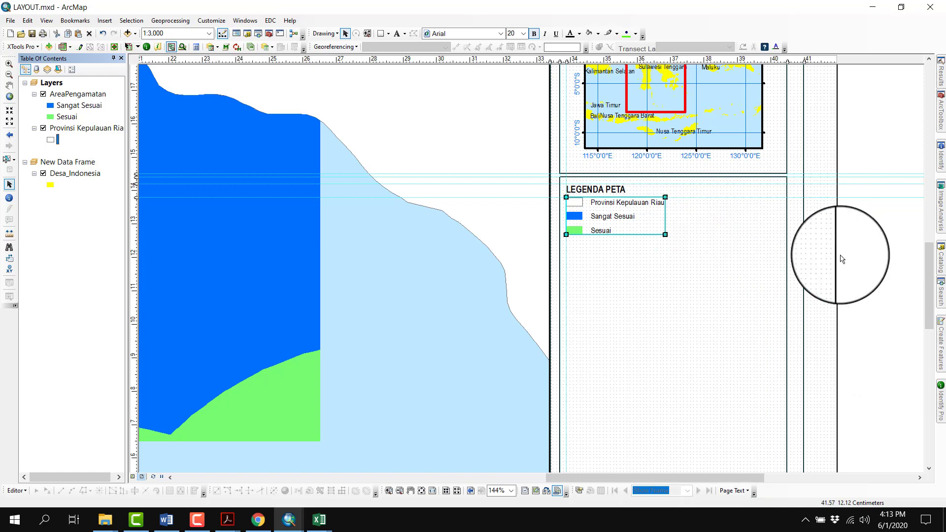
pyautogui.click(863, 254)
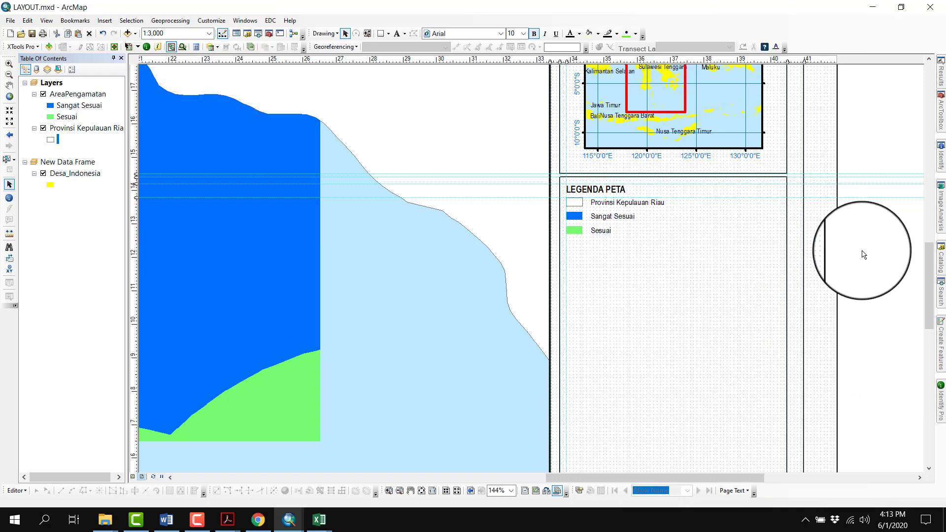
# Duplicate the map legend and place the copy in the empty area further down the LEGENDA PETA box
pyautogui.click(632, 219)
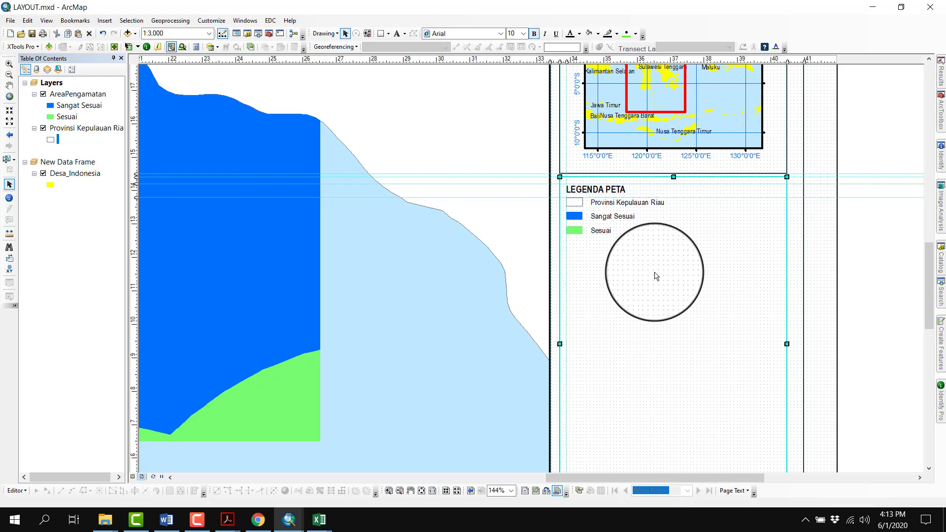
pyautogui.hotkey('ctrl', 'v')
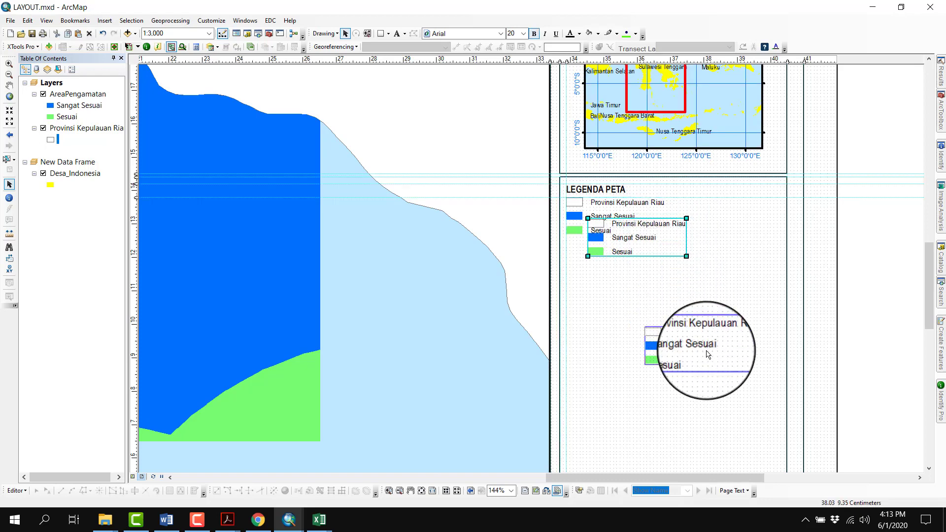
pyautogui.moveTo(709, 354); pyautogui.dragTo(706, 351)
pyautogui.click(779, 238)
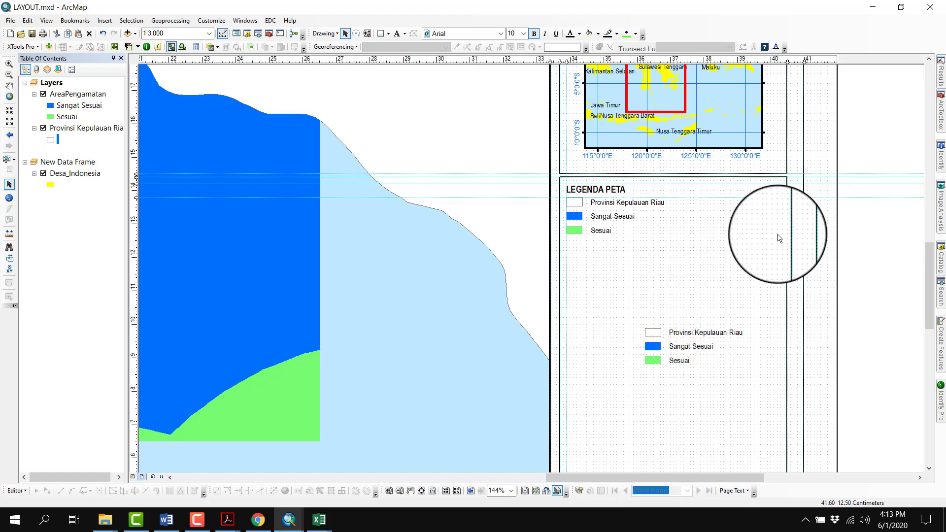
# Remove AreaPengamatan from the original legend's items and place that legend directly beneath the LEGENDA PETA heading
pyautogui.rightClick(629, 206)
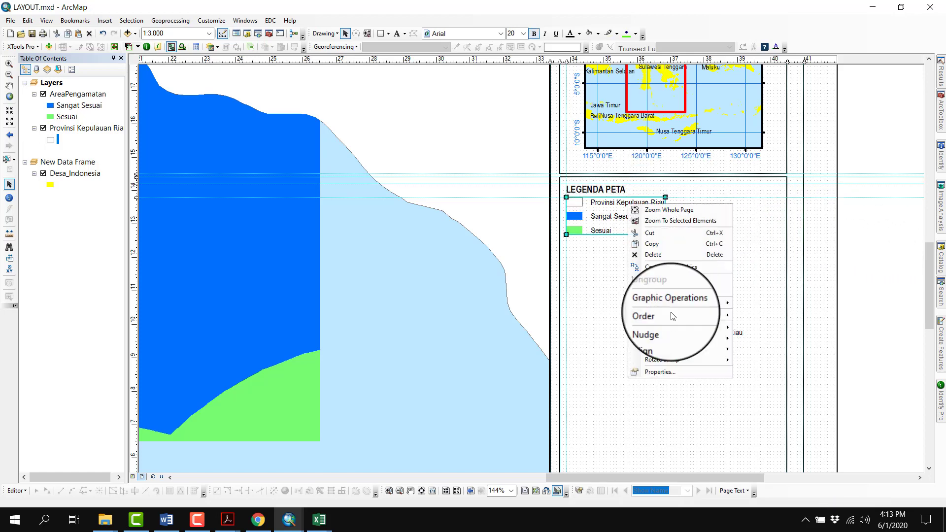
pyautogui.click(673, 375)
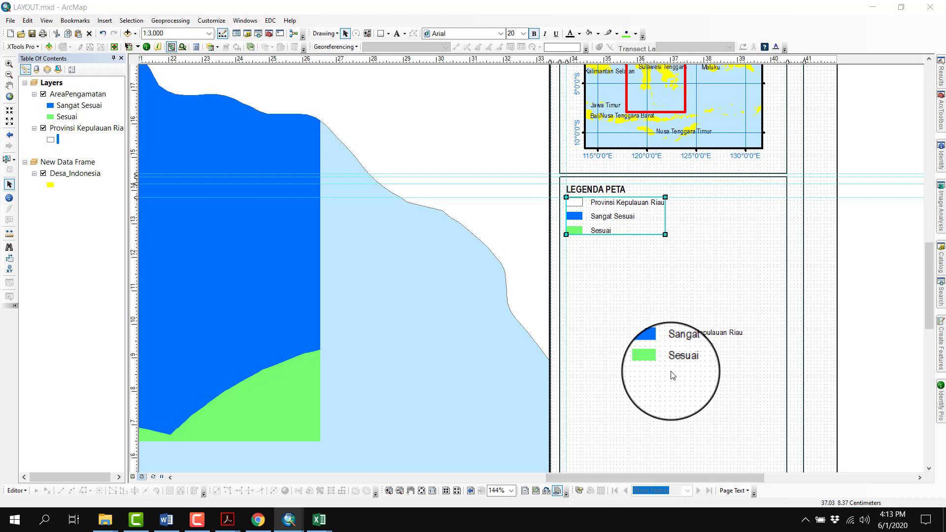
pyautogui.doubleClick(673, 376)
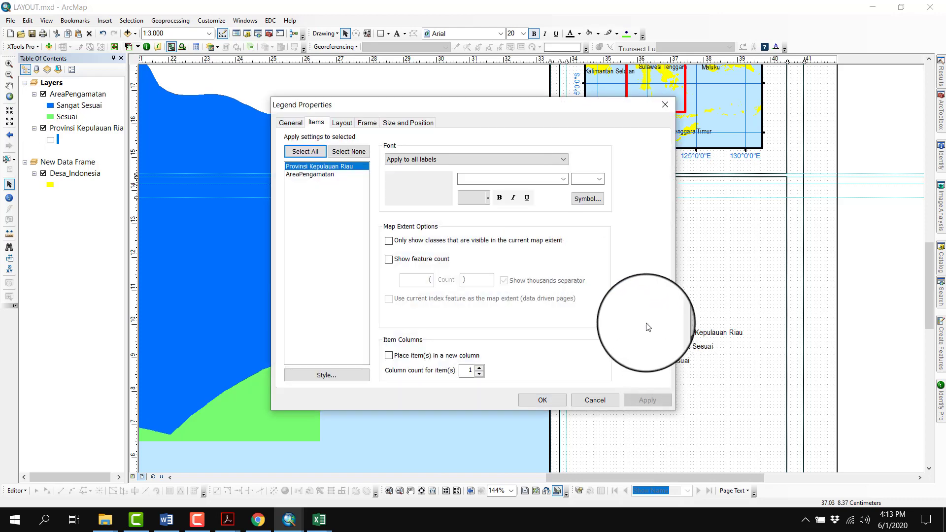
pyautogui.click(293, 125)
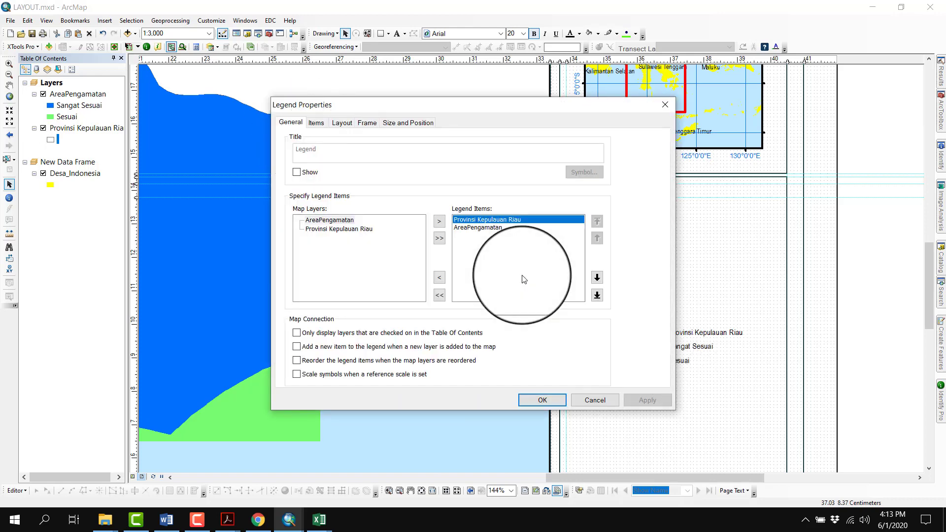
pyautogui.click(473, 228)
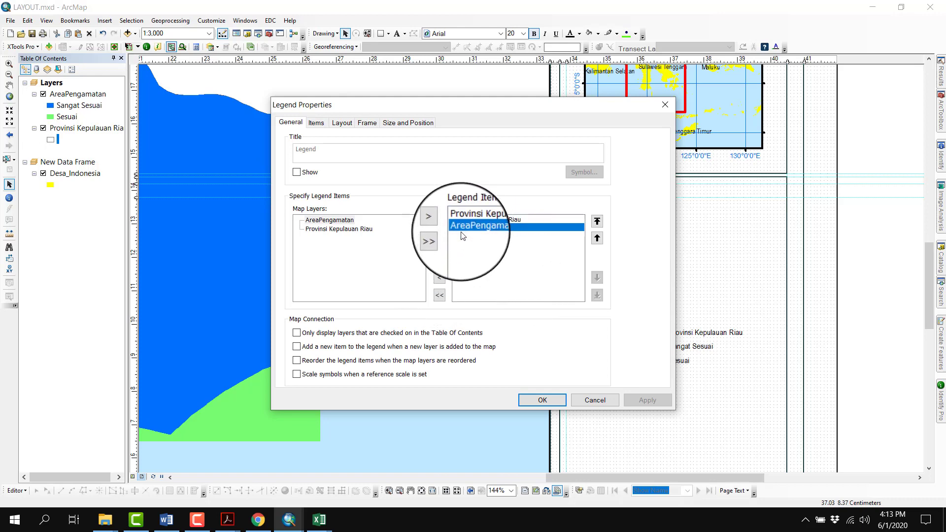
pyautogui.click(440, 279)
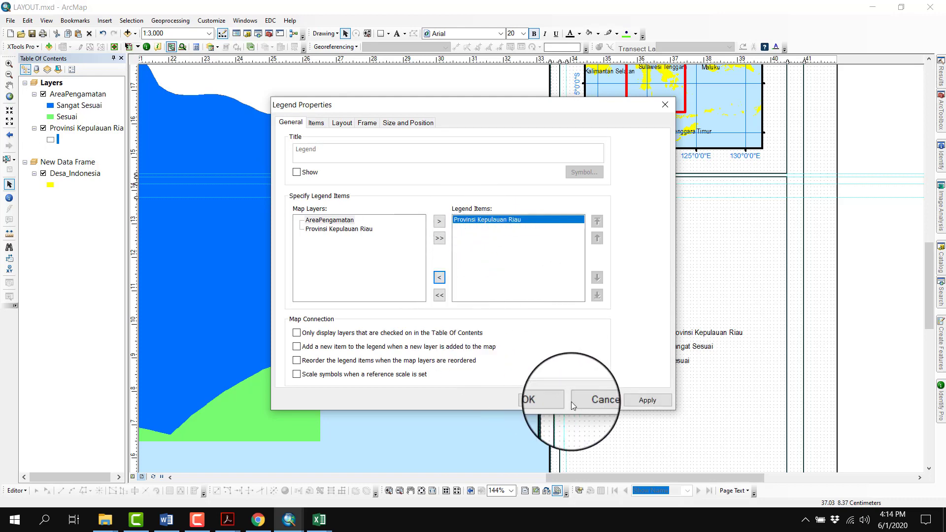
pyautogui.click(543, 401)
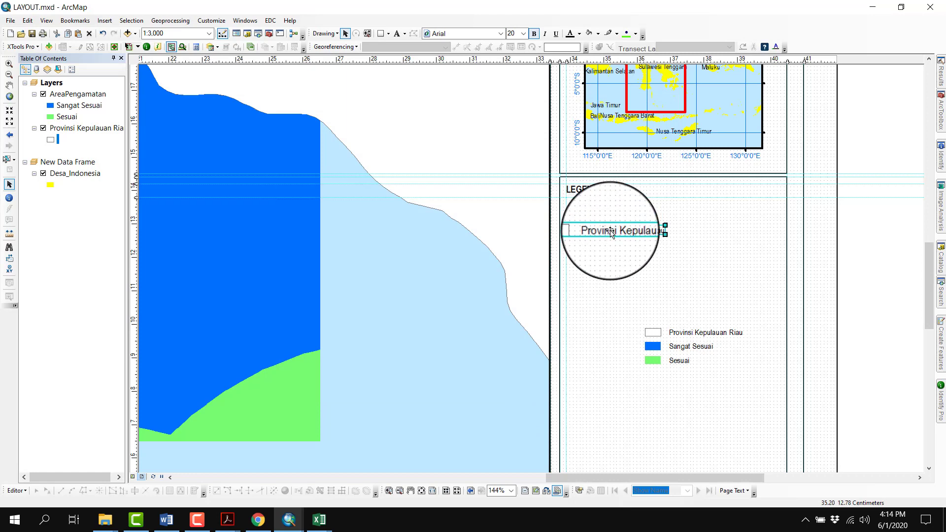
pyautogui.moveTo(611, 231); pyautogui.dragTo(612, 203)
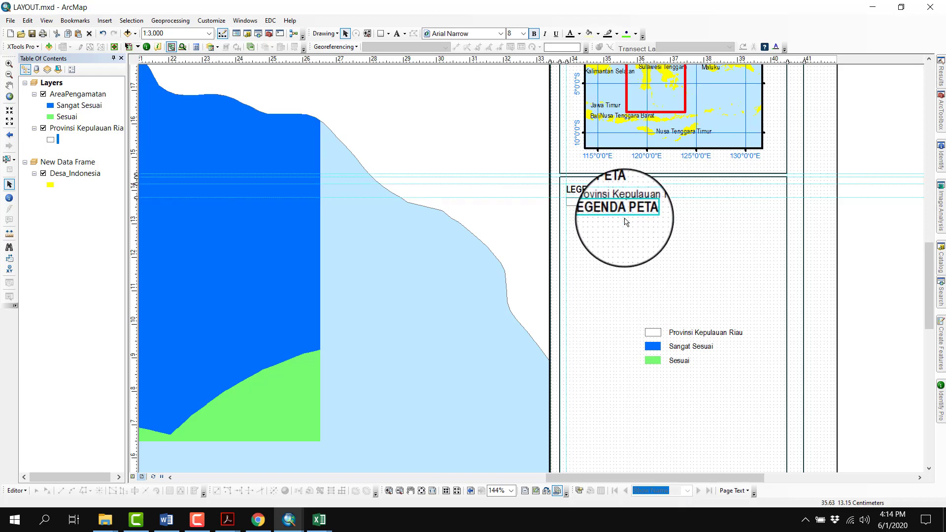
# Place a copy of the LEGENDA PETA heading at a new guide below the first legend and change its text to KATEGORI KESESUAIAN
pyautogui.moveTo(623, 214); pyautogui.dragTo(618, 243)
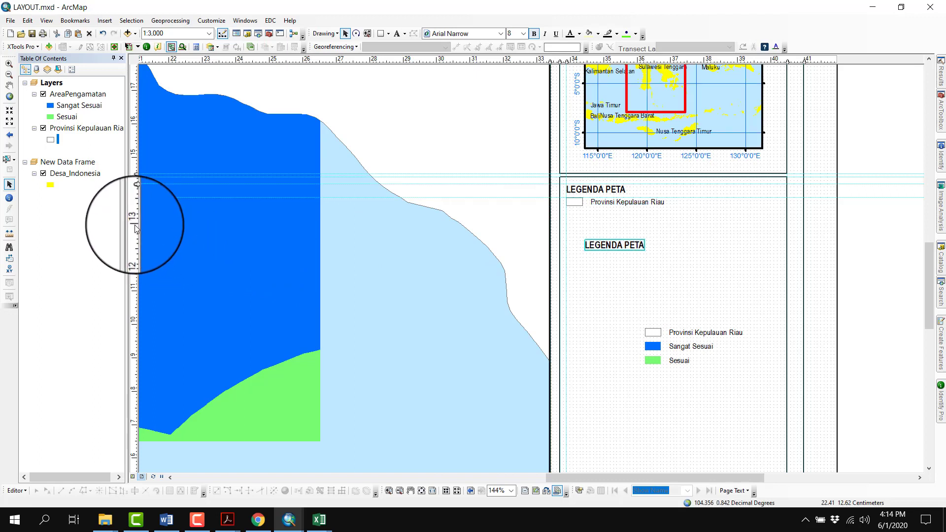
pyautogui.moveTo(136, 227); pyautogui.dragTo(135, 217)
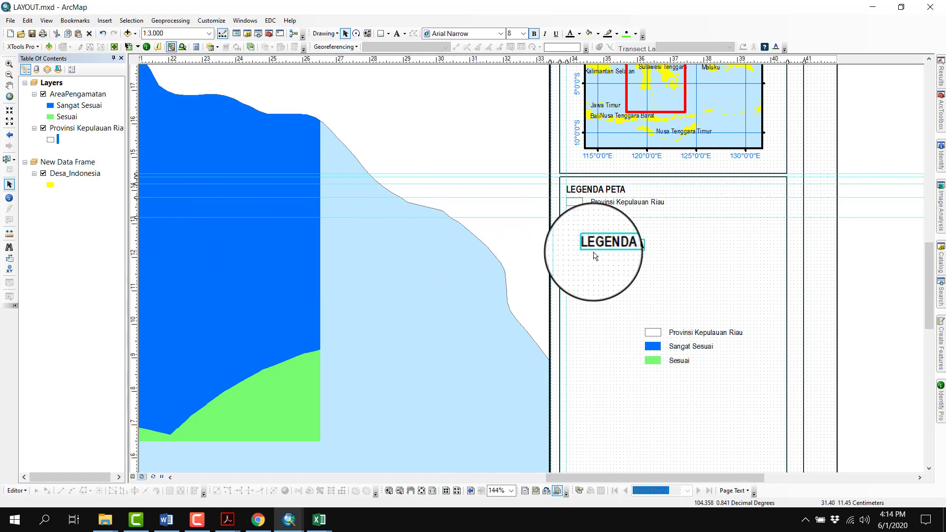
pyautogui.rightClick(593, 225)
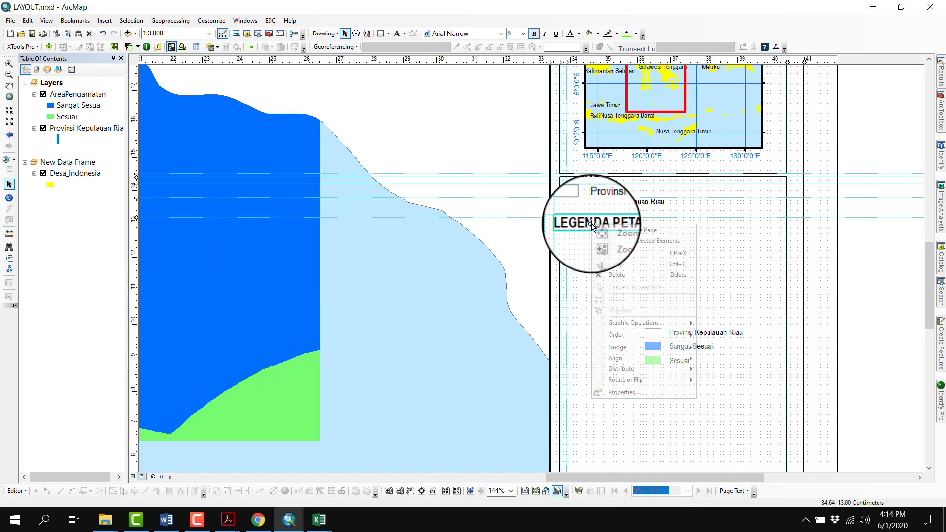
pyautogui.click(634, 393)
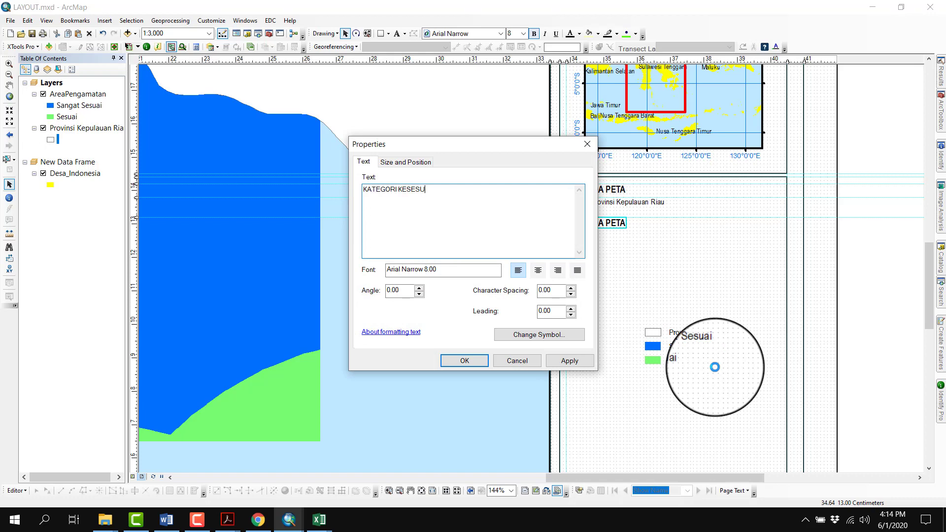
pyautogui.click(466, 361)
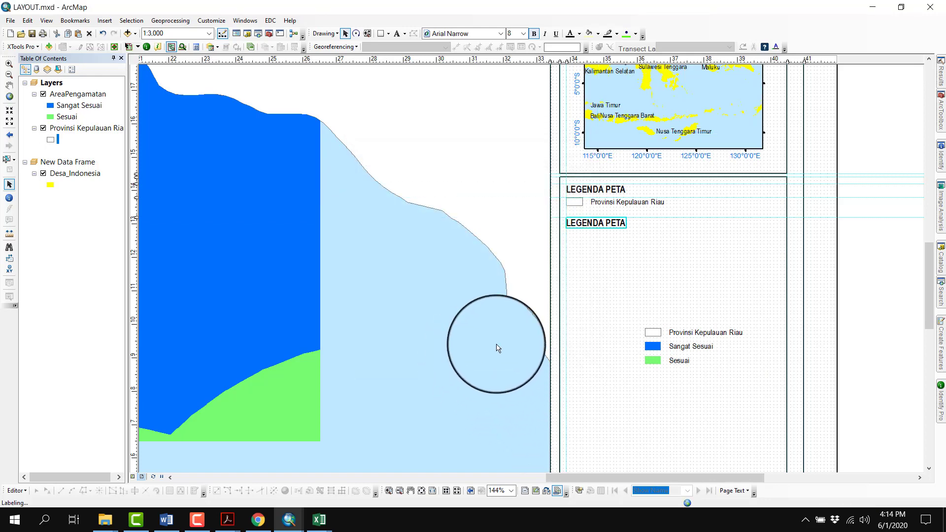
# Remove Provinsi Kepulauan Riau from the duplicated legend and align it to a new guide beneath the KATEGORI KESESUAIAN heading
pyautogui.click(136, 234)
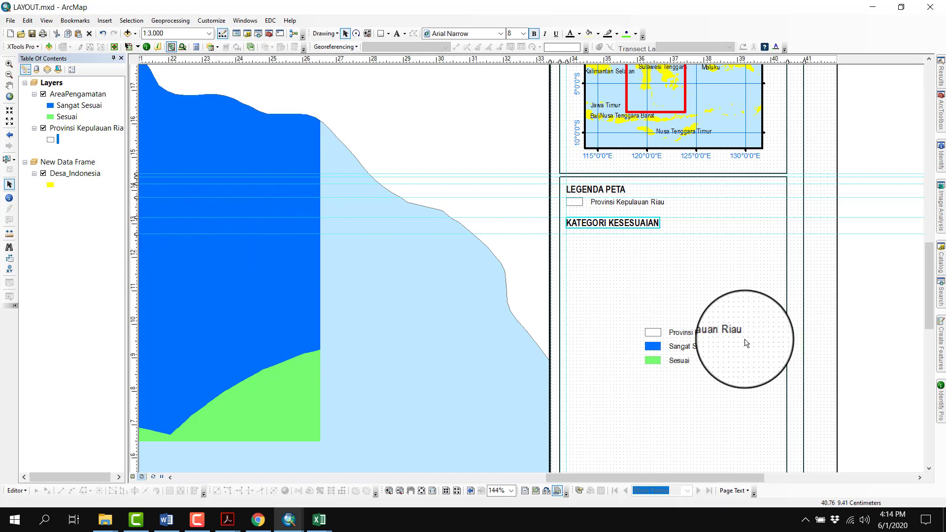
pyautogui.click(696, 341)
pyautogui.rightClick(697, 330)
pyautogui.click(713, 326)
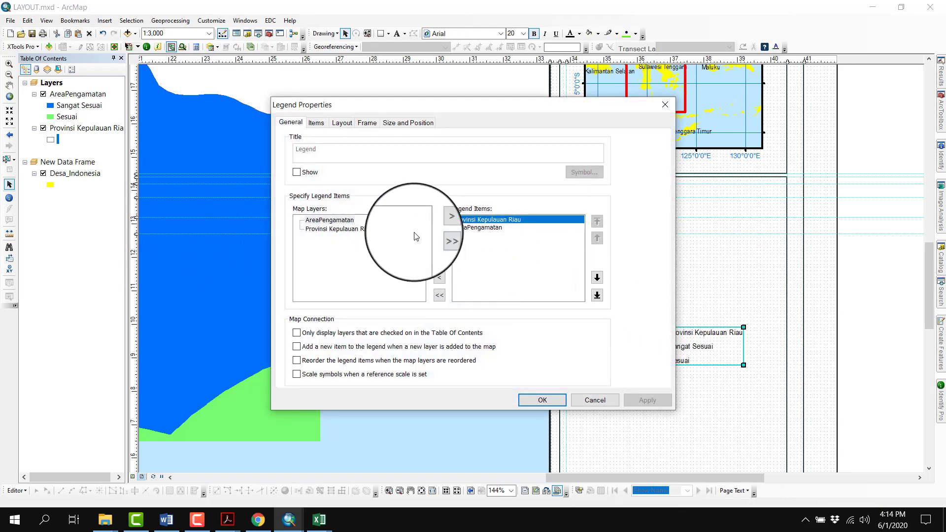
pyautogui.click(440, 278)
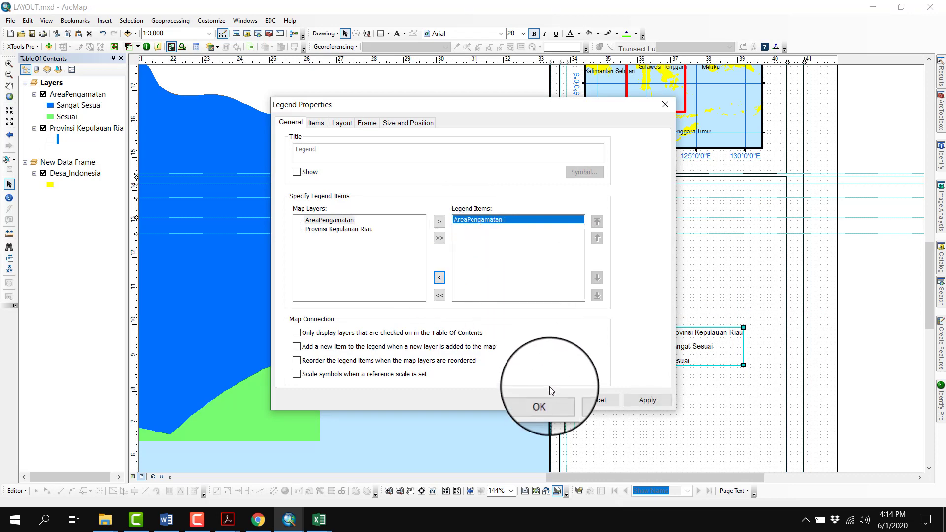
pyautogui.click(542, 400)
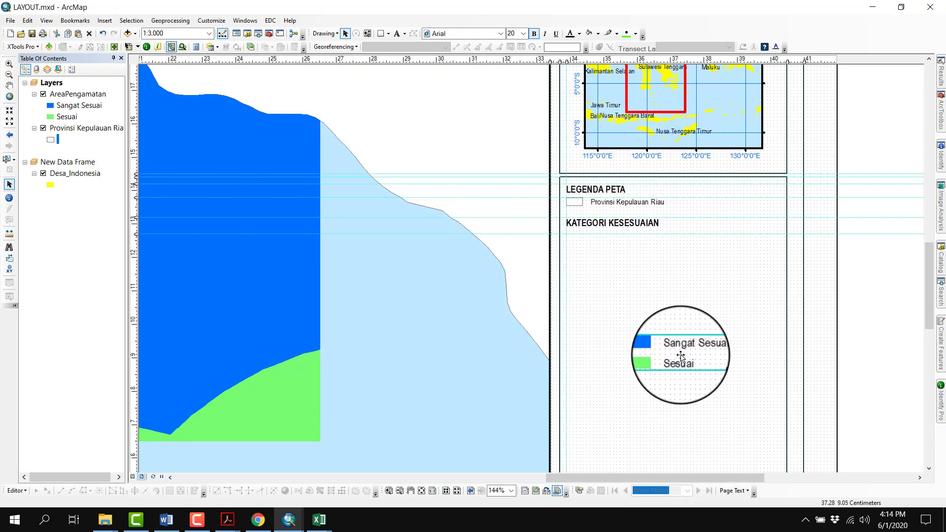
pyautogui.moveTo(616, 265); pyautogui.dragTo(622, 274)
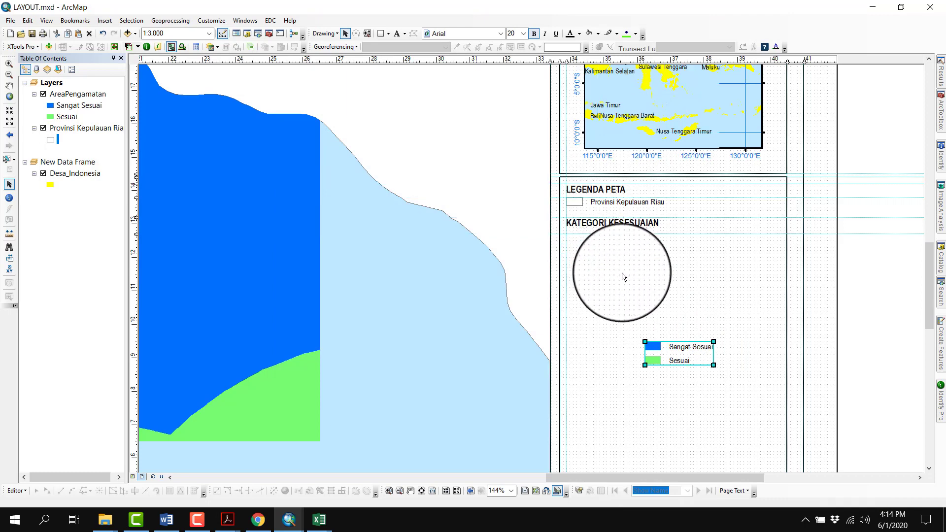
# Activate New Data Frame and pan the inset map to Sumatra and the Riau area
pyautogui.click(411, 491)
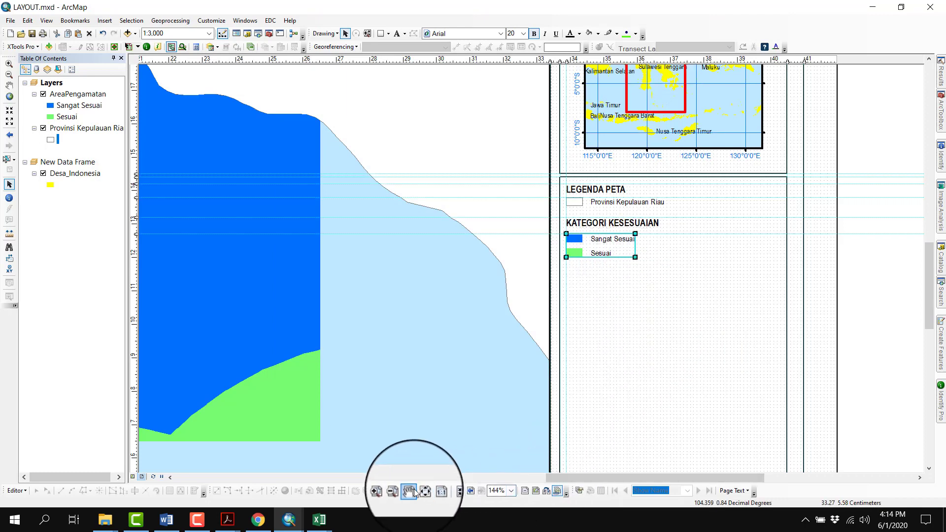
pyautogui.moveTo(652, 119); pyautogui.dragTo(465, 396)
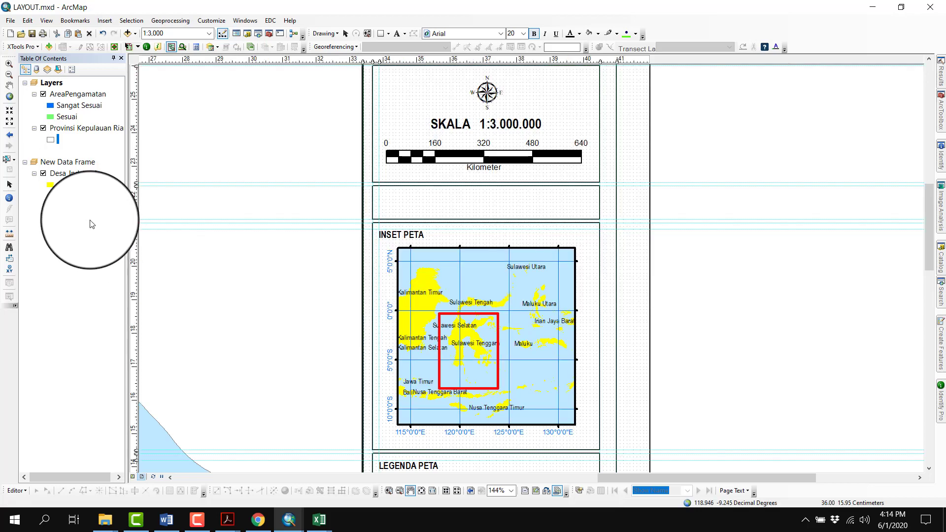
pyautogui.rightClick(58, 164)
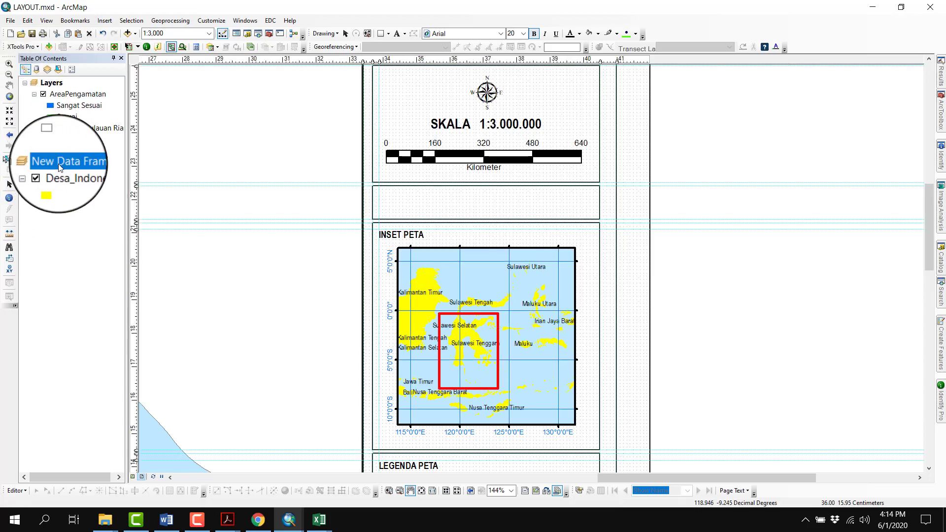
pyautogui.click(108, 366)
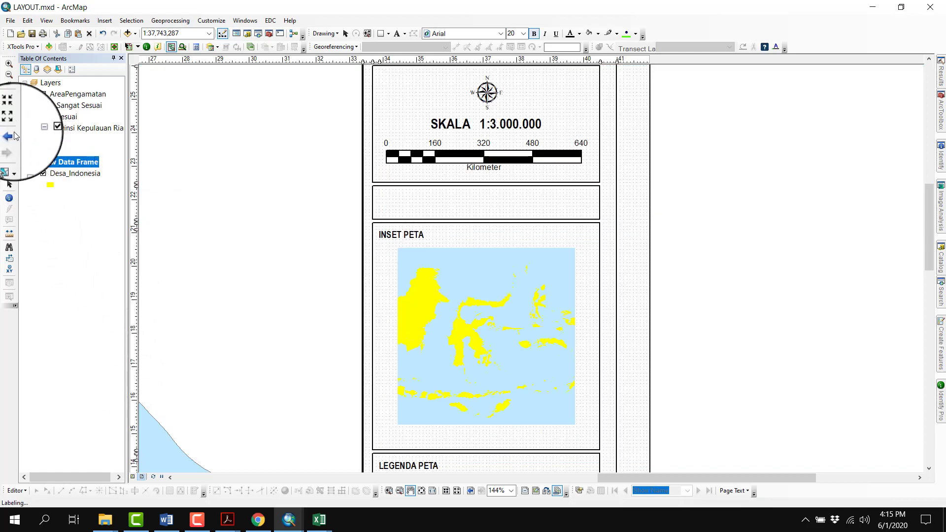
pyautogui.click(9, 85)
pyautogui.moveTo(476, 340)
pyautogui.mouseDown()
pyautogui.moveTo(552, 370)
pyautogui.moveTo(441, 371)
pyautogui.moveTo(505, 373)
pyautogui.moveTo(503, 358)
pyautogui.mouseUp()
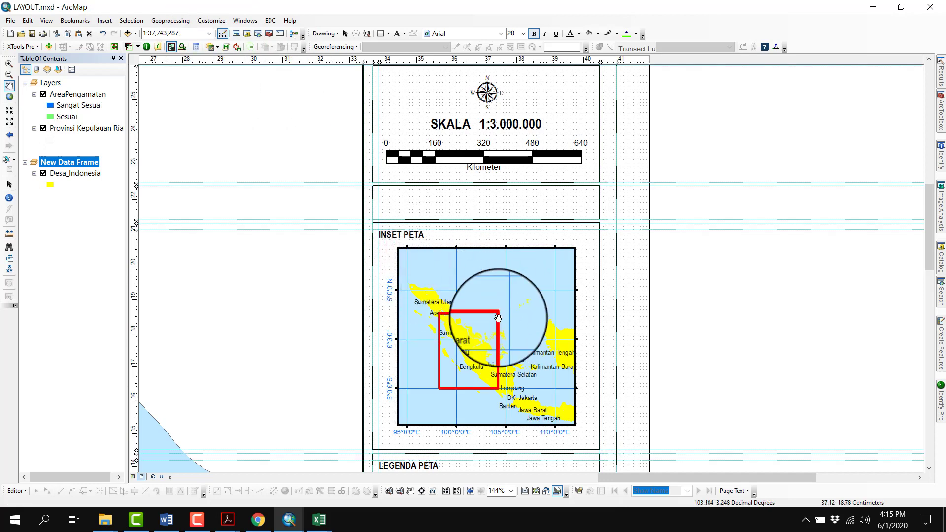
# Zoom the inset map in on the Riau islands to a scale of about 1:4,836,000
pyautogui.click(210, 35)
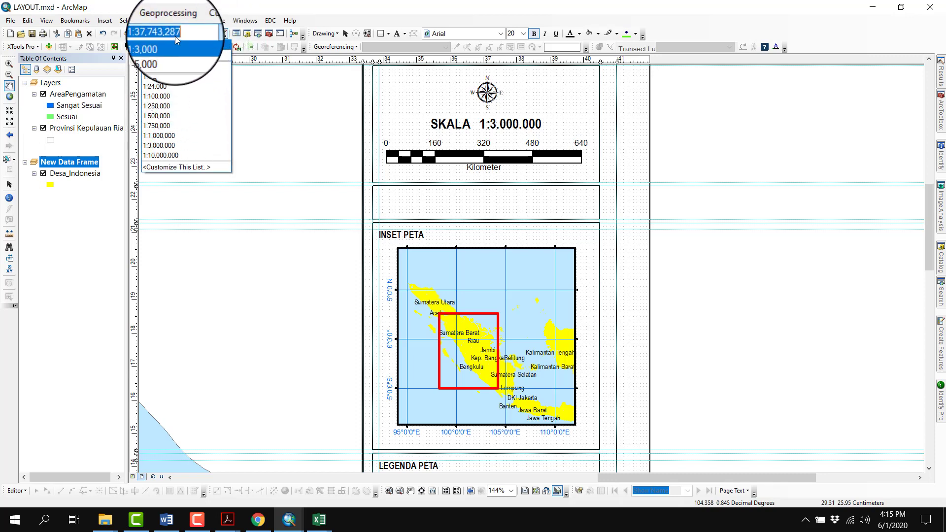
pyautogui.click(187, 34)
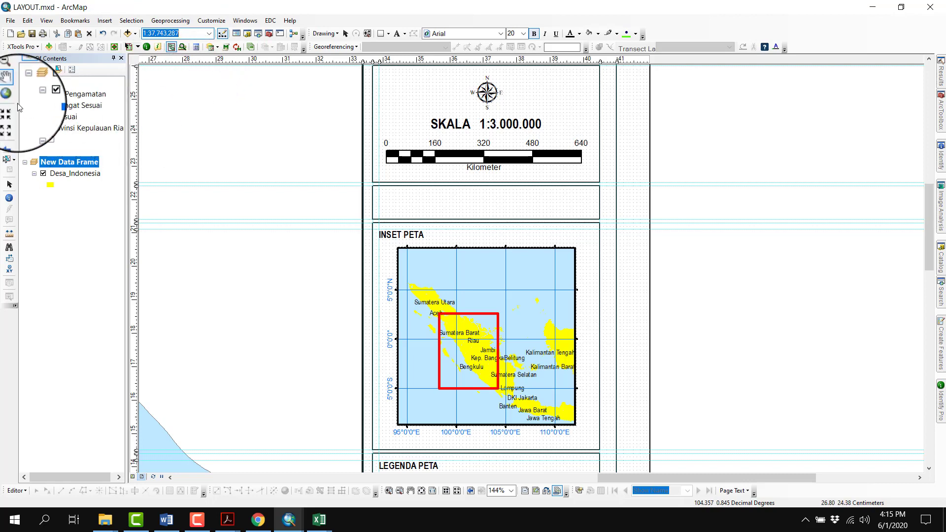
pyautogui.click(9, 63)
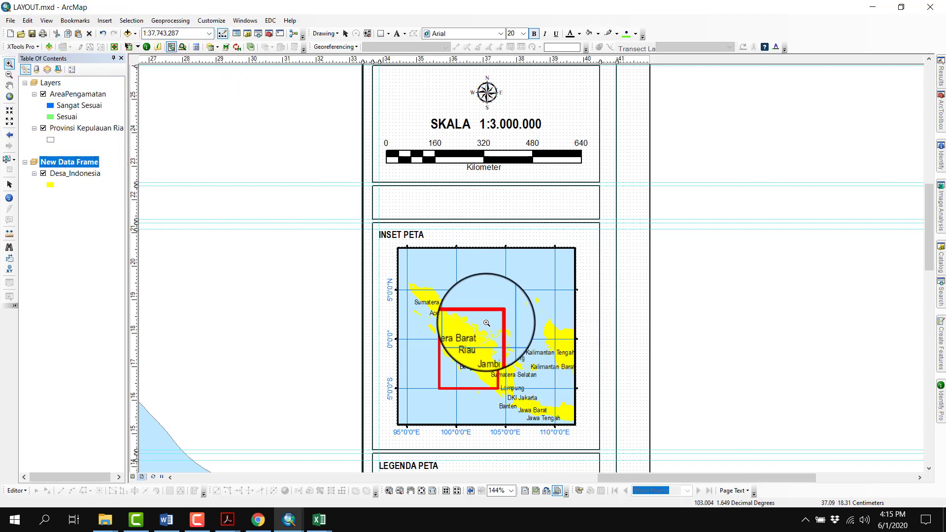
pyautogui.click(498, 333)
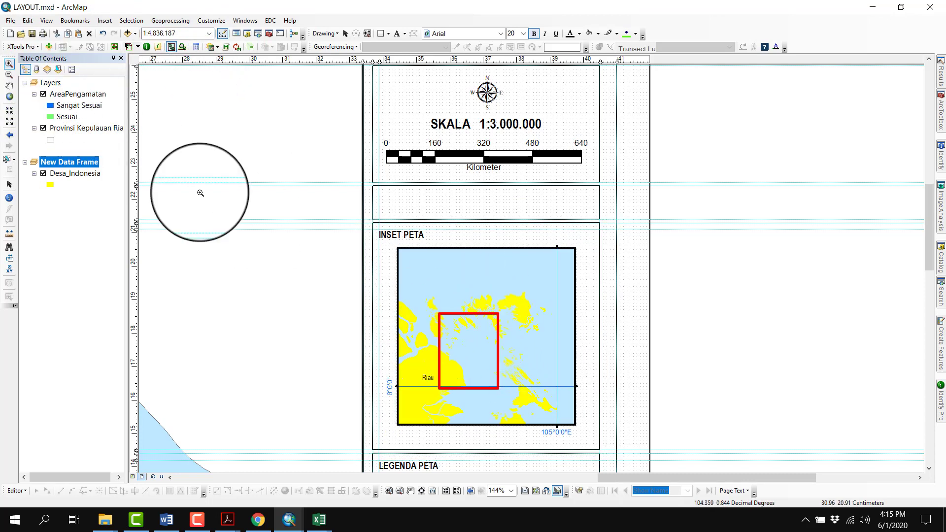
# Move the red extent rectangle in the inset map over the islands northeast of Riau and shrink it to a small box
pyautogui.click(9, 184)
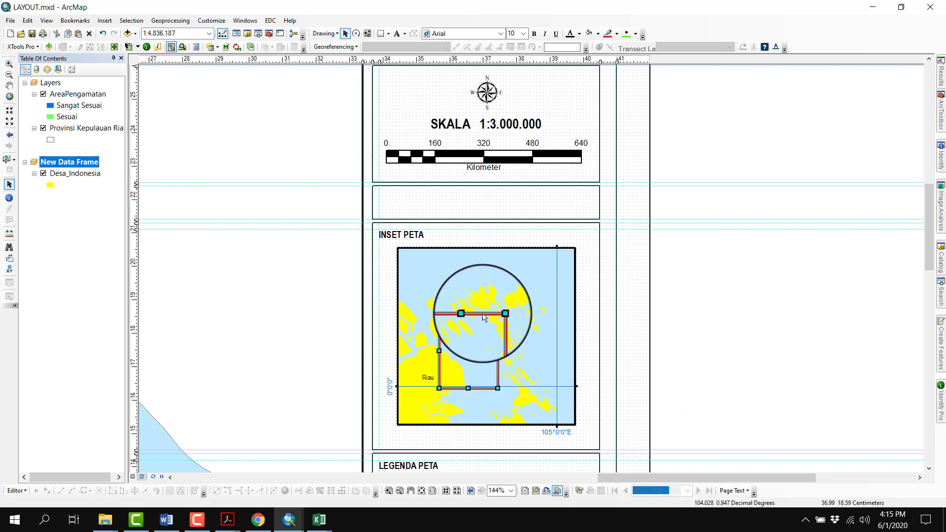
pyautogui.moveTo(484, 318); pyautogui.dragTo(527, 305)
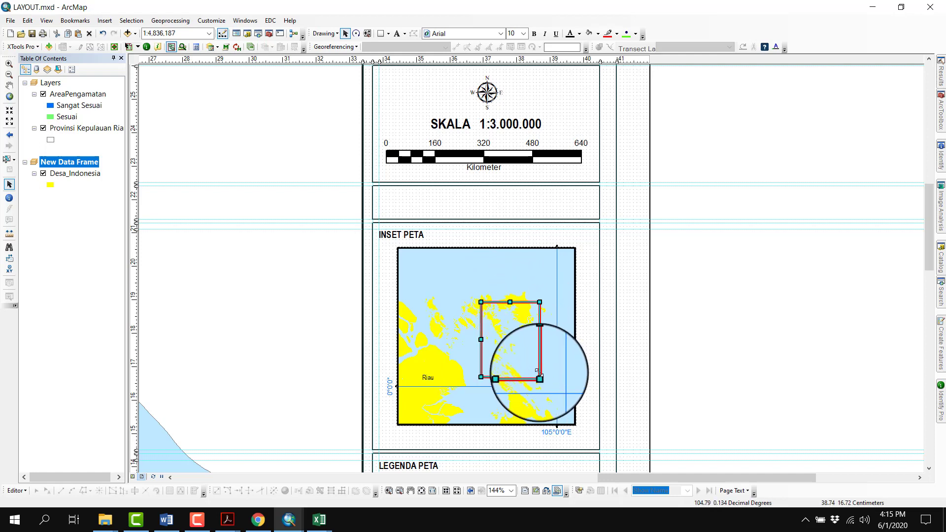
pyautogui.moveTo(540, 378); pyautogui.dragTo(527, 327)
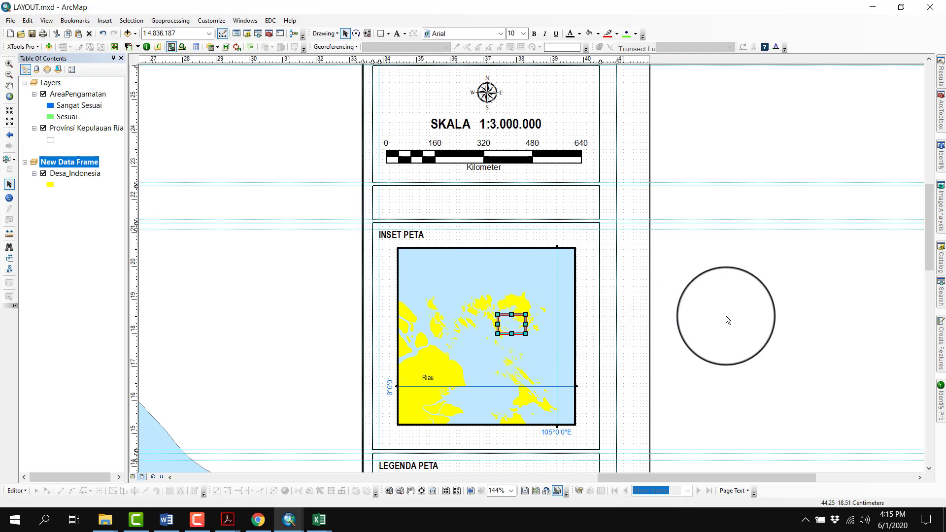
# Set the inset map's graticule interval to 3 degrees on both the X and Y axes
pyautogui.rightClick(512, 297)
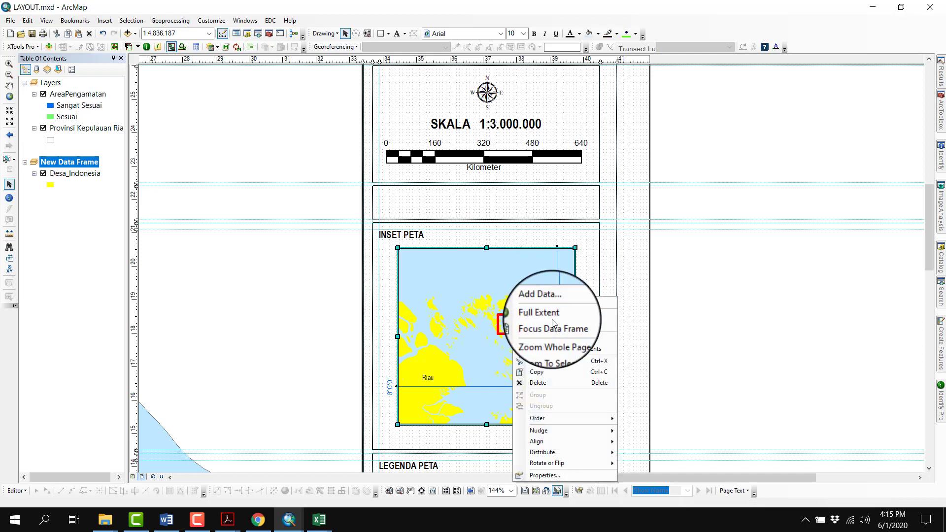
pyautogui.click(561, 474)
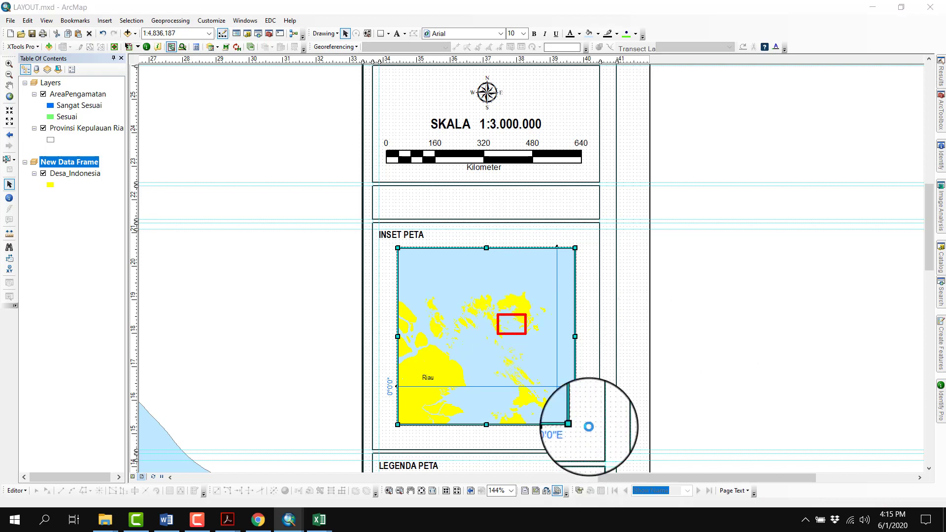
pyautogui.click(590, 96)
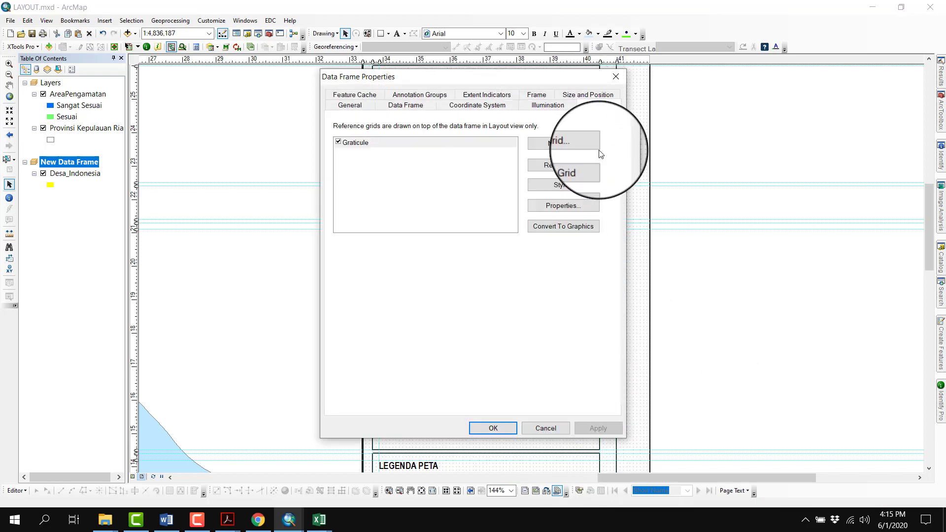
pyautogui.click(588, 213)
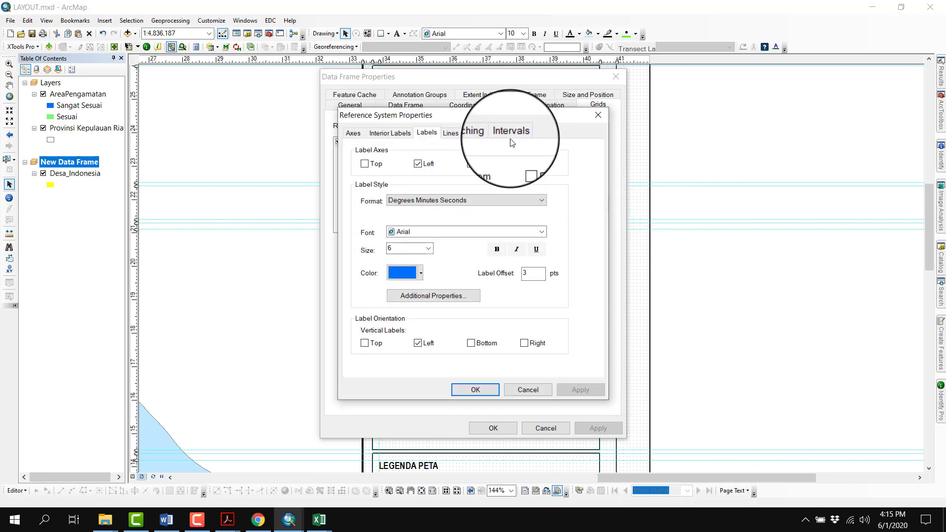
pyautogui.click(512, 143)
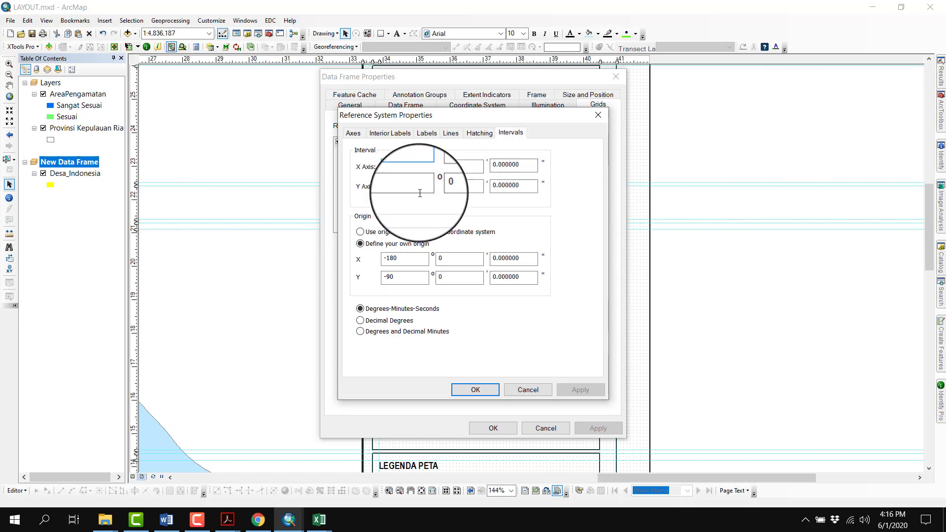
pyautogui.write('3')
pyautogui.moveTo(406, 186); pyautogui.dragTo(357, 190)
pyautogui.write('3')
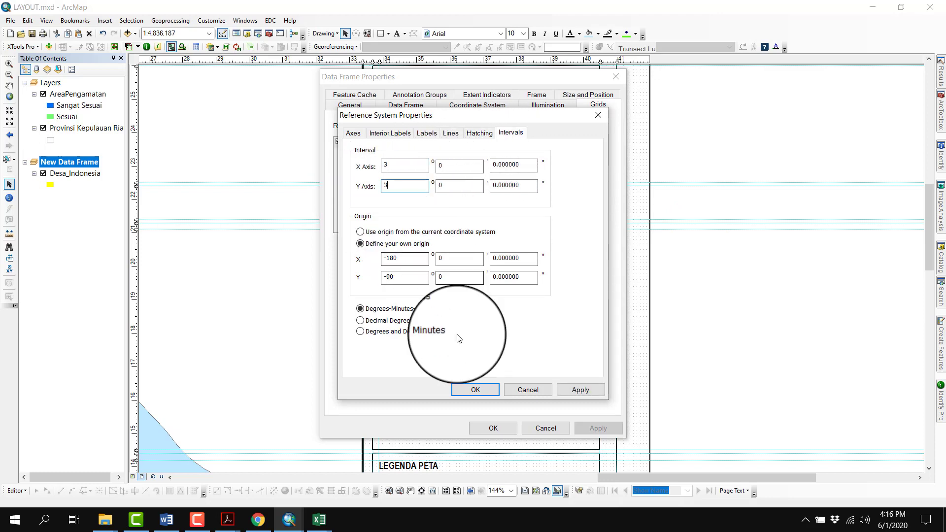
pyautogui.click(475, 390)
pyautogui.click(492, 426)
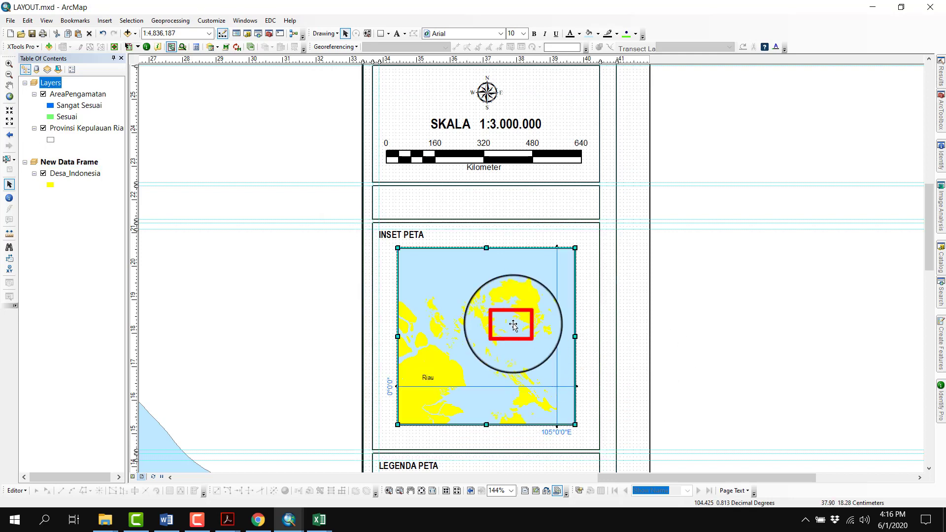
# Set the inset map's graticule interval to 0 degrees 50 minutes on both the X and Y axes
pyautogui.rightClick(521, 326)
pyautogui.click(549, 489)
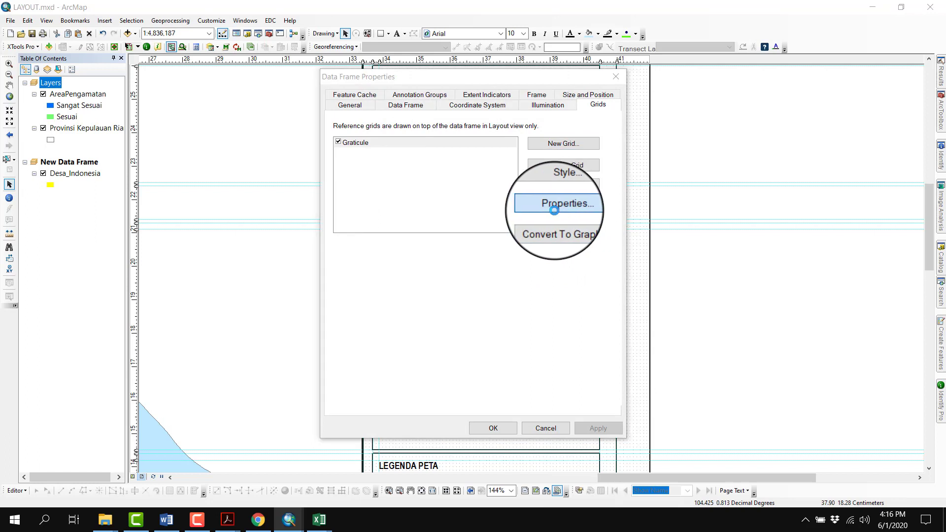
pyautogui.click(557, 205)
pyautogui.press('BackSpace')
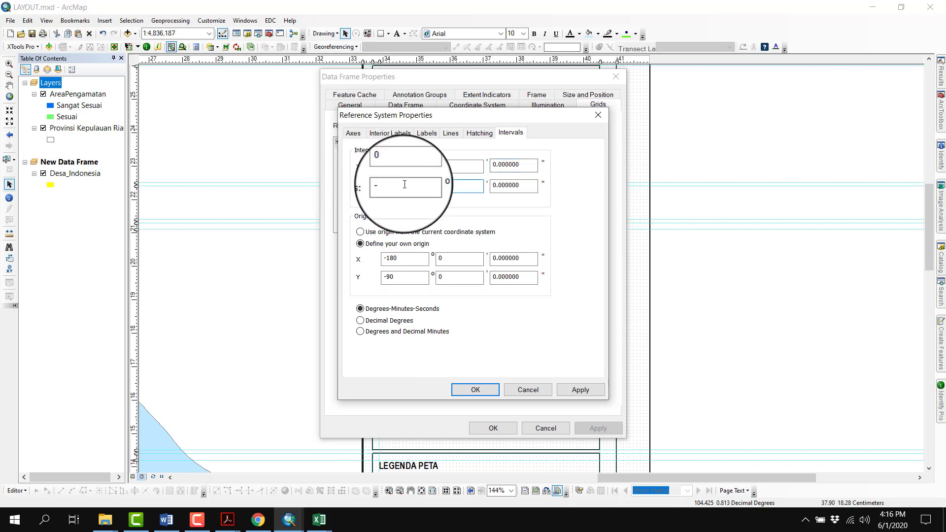
pyautogui.moveTo(406, 184); pyautogui.dragTo(369, 186)
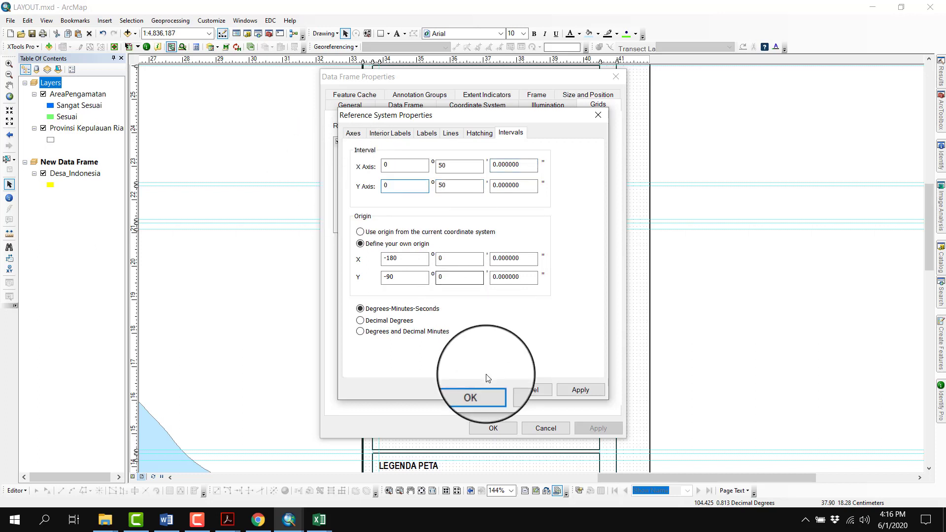
pyautogui.click(478, 390)
pyautogui.click(499, 422)
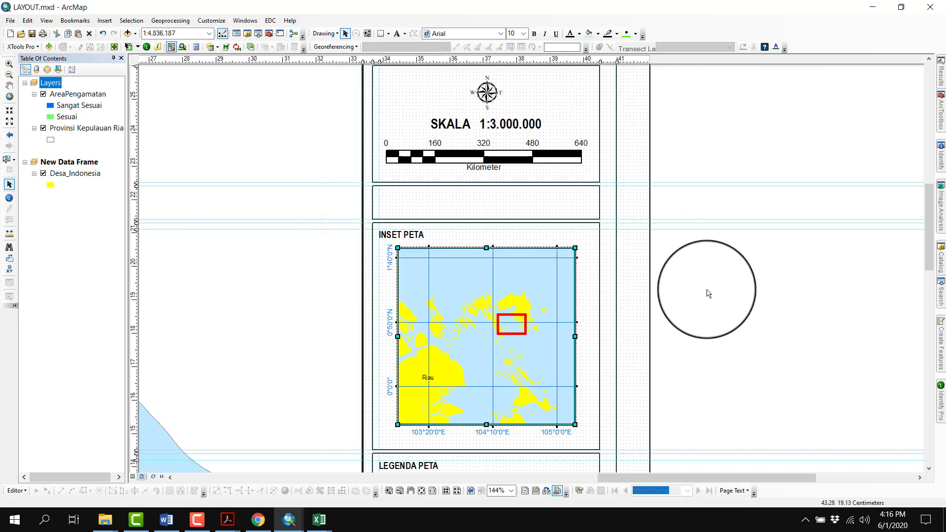
pyautogui.click(710, 296)
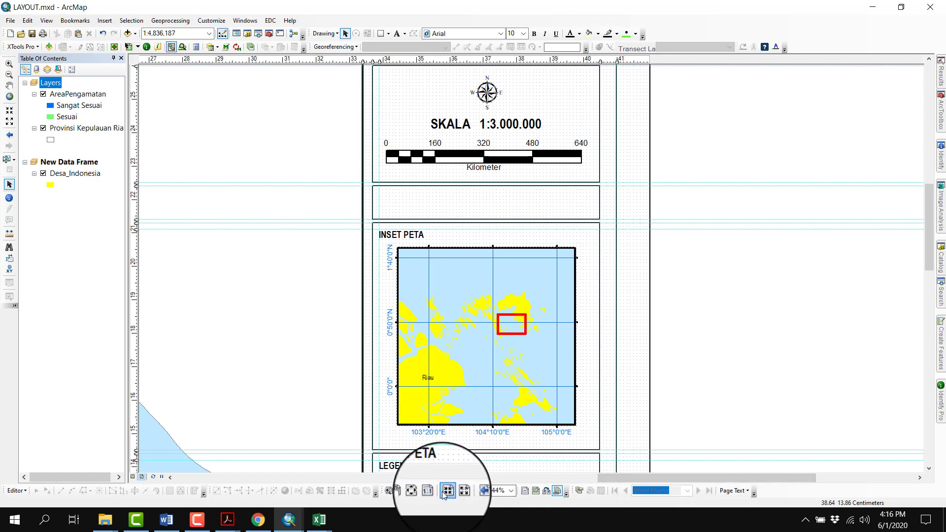
# Show the whole layout page and activate the Layers data frame
pyautogui.click(422, 490)
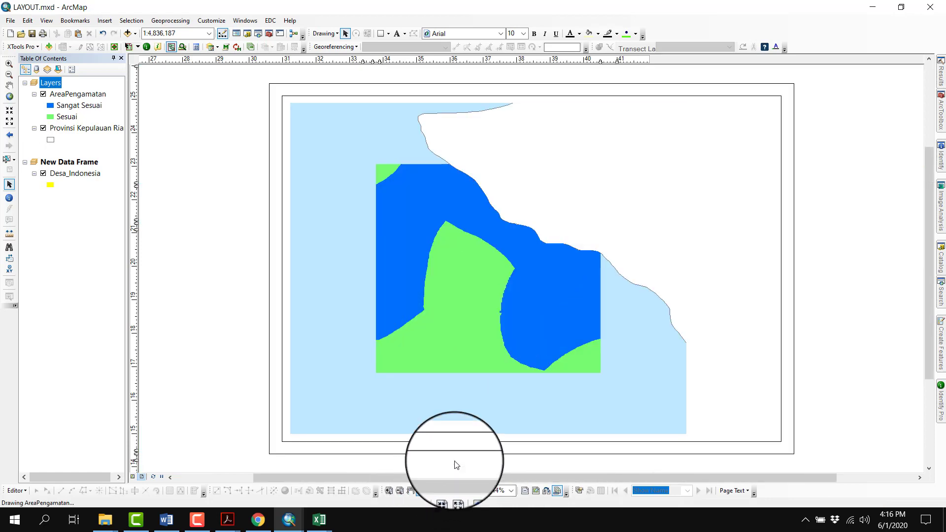
pyautogui.rightClick(60, 84)
pyautogui.click(90, 287)
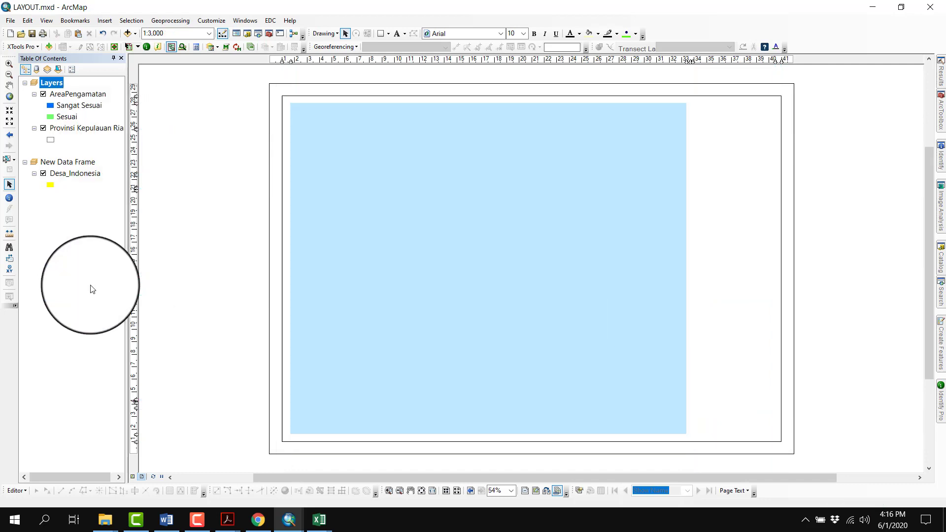
# Set the main map's graticule interval to 0 degrees 15 minutes on both axes
pyautogui.click(403, 169)
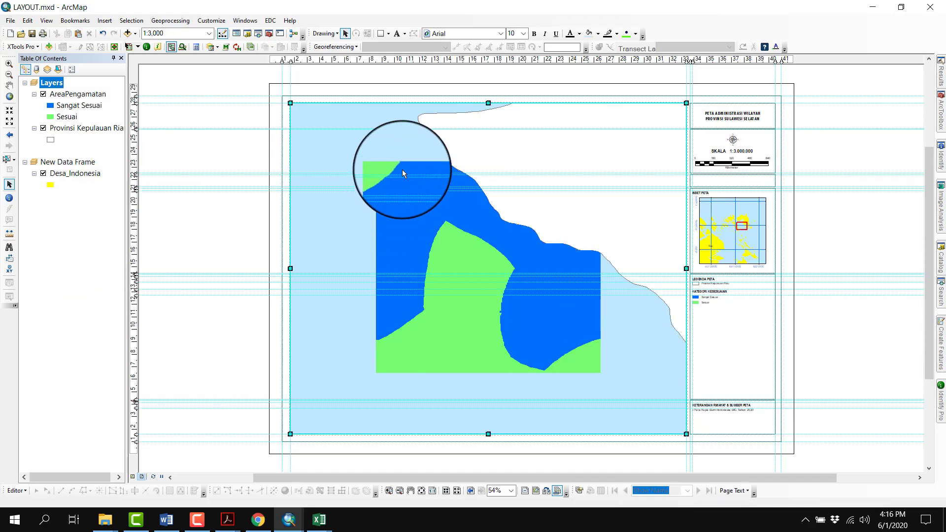
pyautogui.rightClick(402, 169)
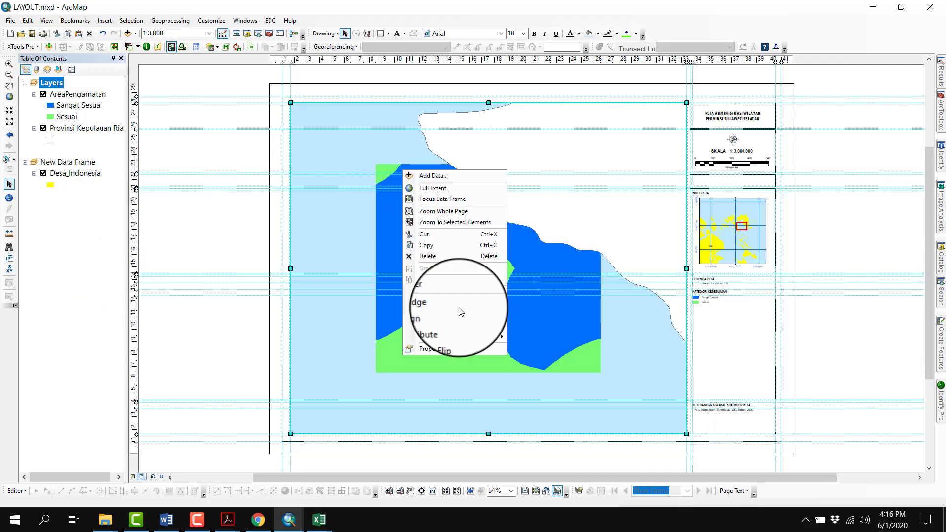
pyautogui.click(458, 351)
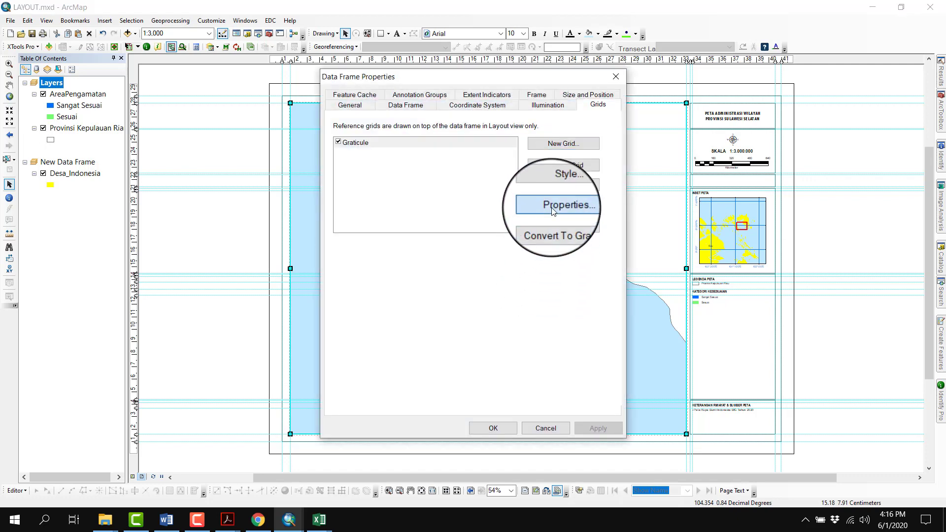
pyautogui.click(552, 206)
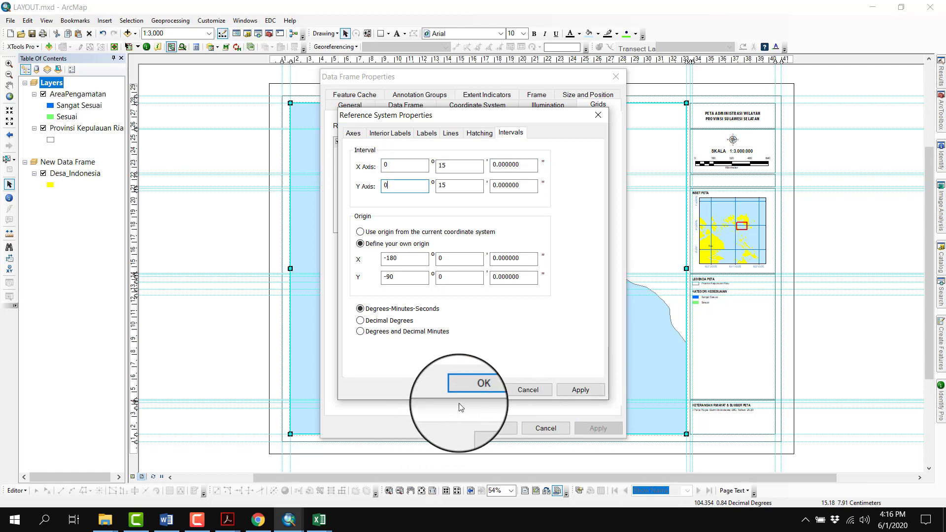
pyautogui.click(475, 389)
pyautogui.click(484, 430)
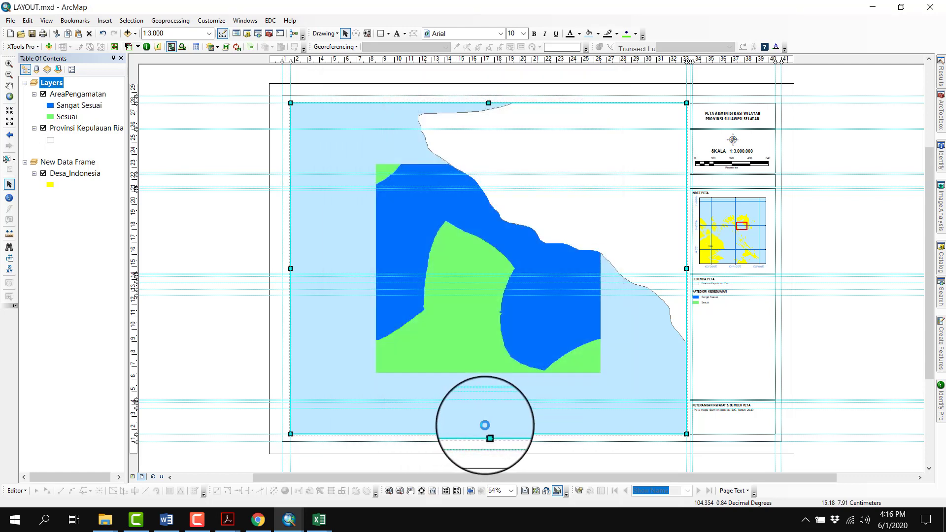
# Reduce the main map's graticule interval to 30 seconds on both axes
pyautogui.rightClick(475, 275)
pyautogui.click(530, 453)
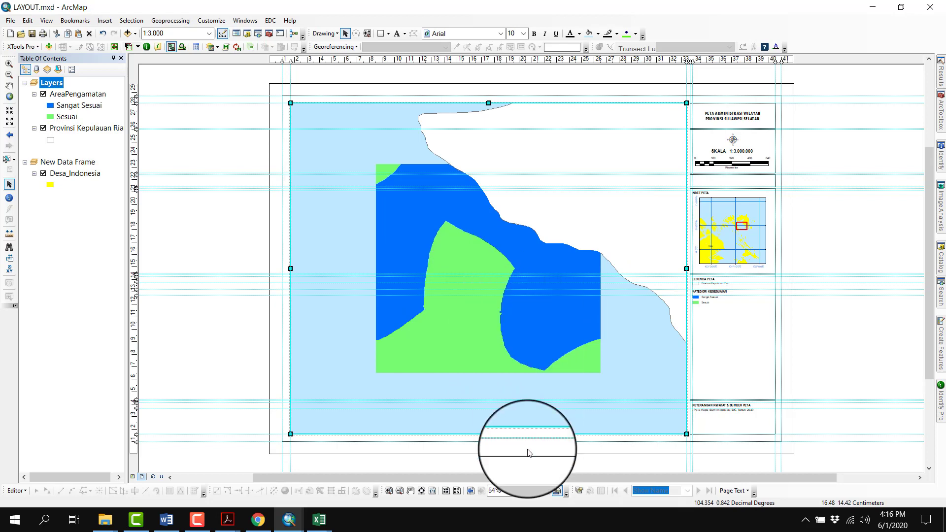
pyautogui.click(549, 205)
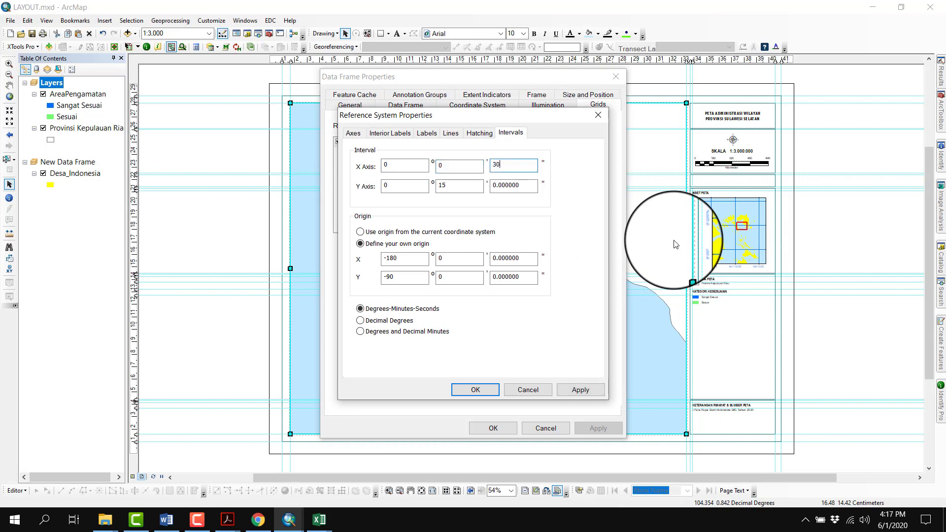
pyautogui.press('Return')
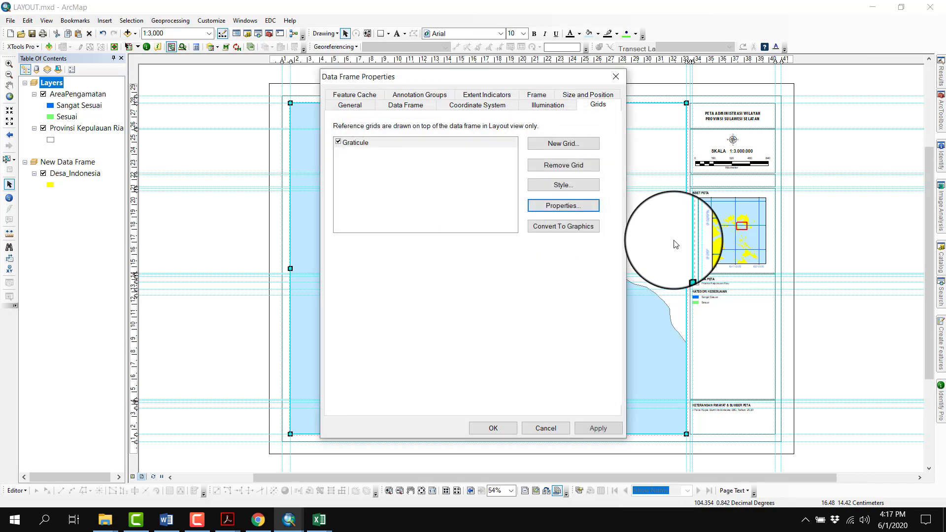
pyautogui.click(504, 427)
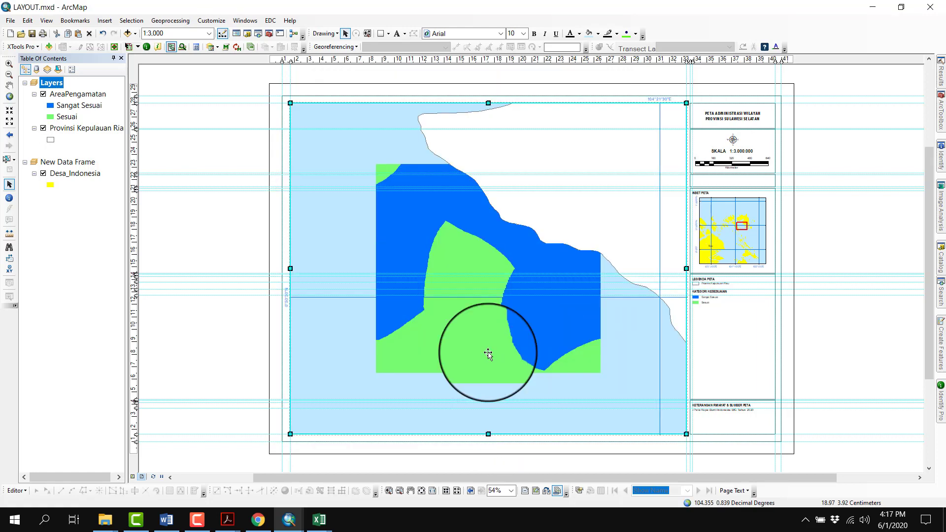
# Set the main map's graticule interval to 5 seconds on both the X and Y axes
pyautogui.rightClick(441, 262)
pyautogui.click(486, 439)
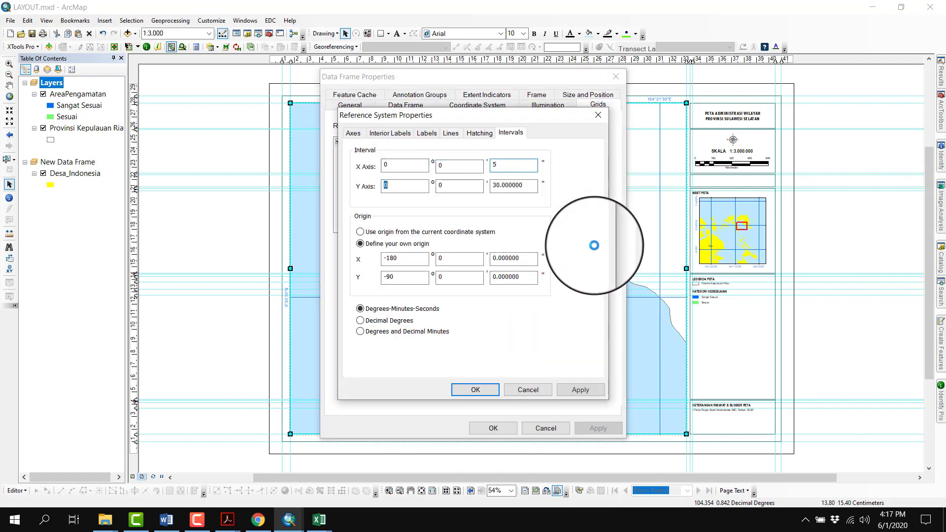
pyautogui.press('Return')
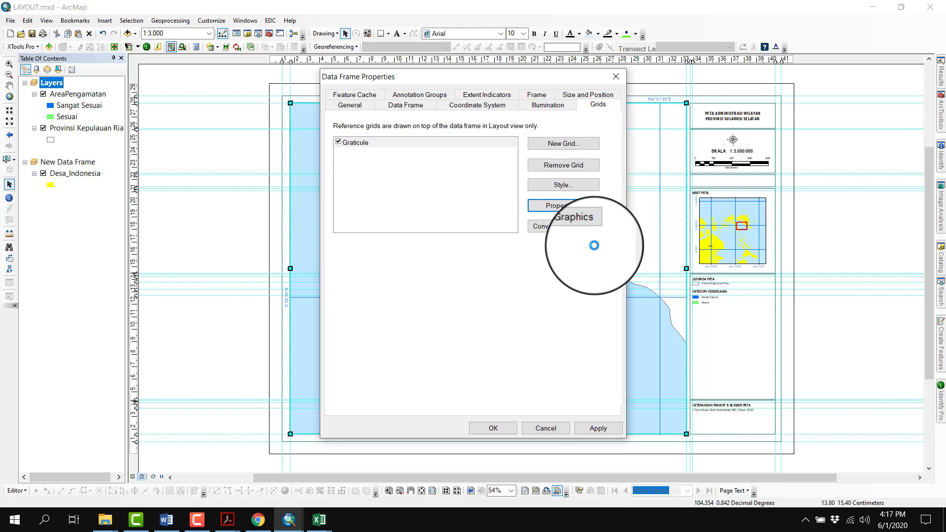
pyautogui.click(483, 428)
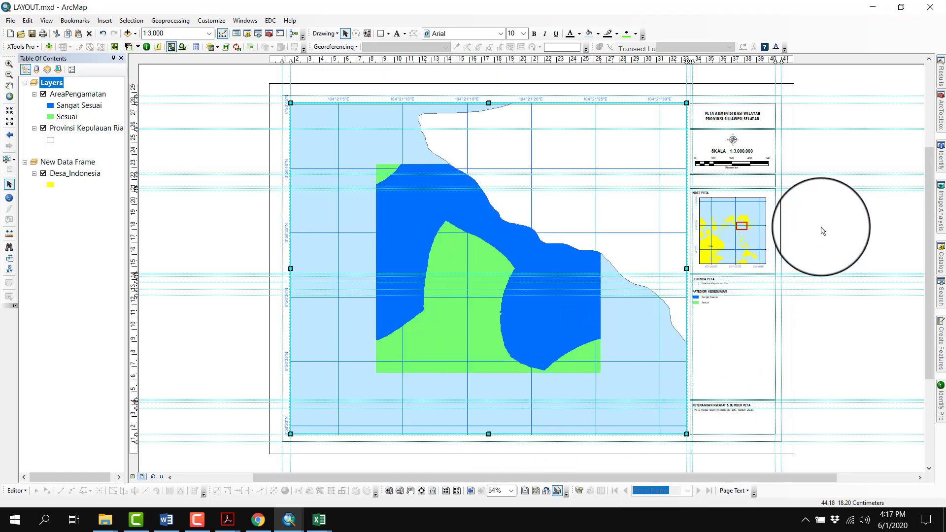
pyautogui.click(821, 197)
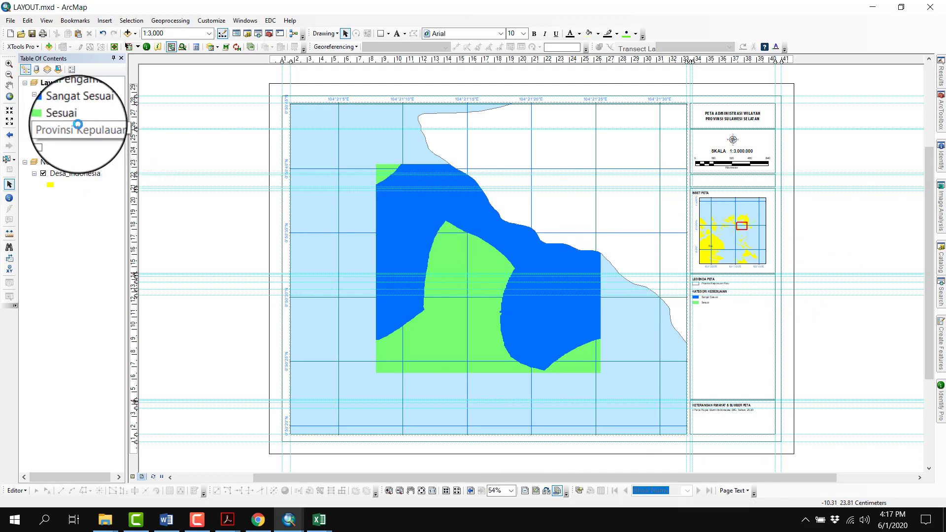
# Turn on labels for the Provinsi Kepulauan Riau layer using the PULAU field, with duplicate labels removed
pyautogui.doubleClick(78, 124)
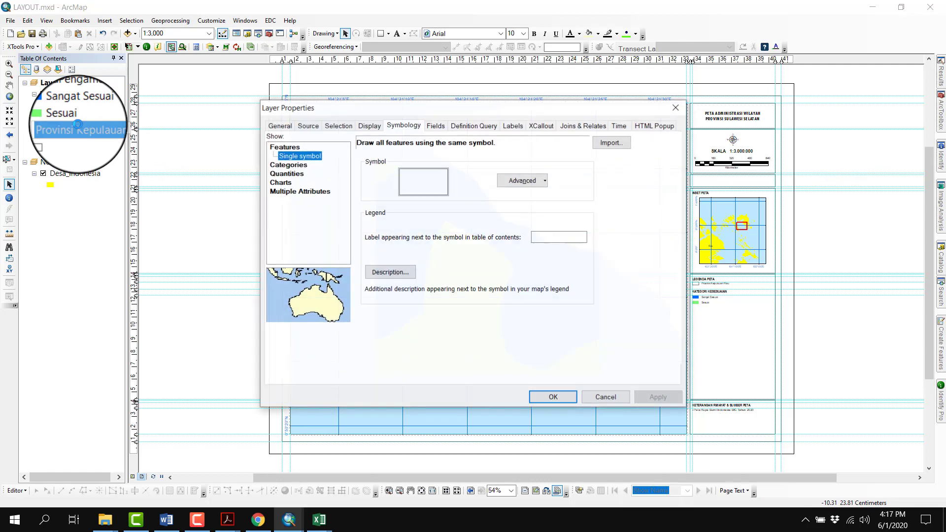
pyautogui.click(523, 132)
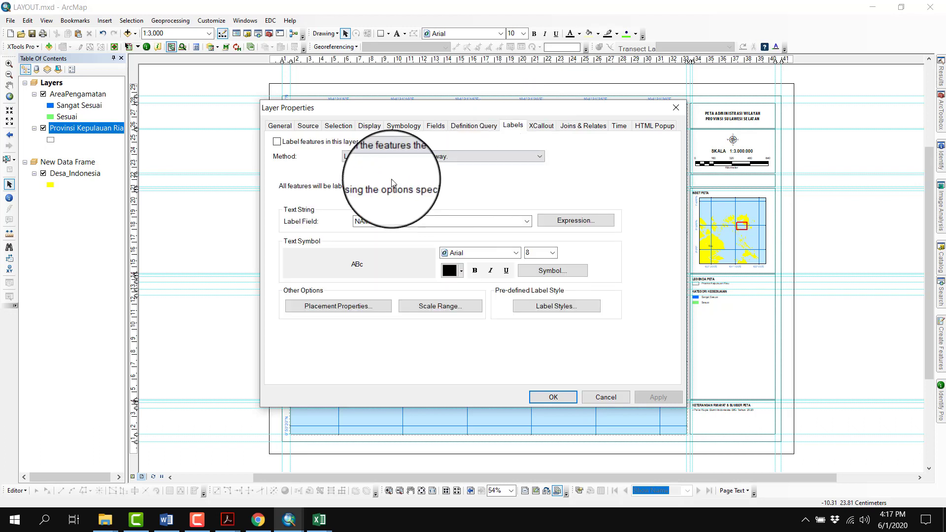
pyautogui.click(404, 220)
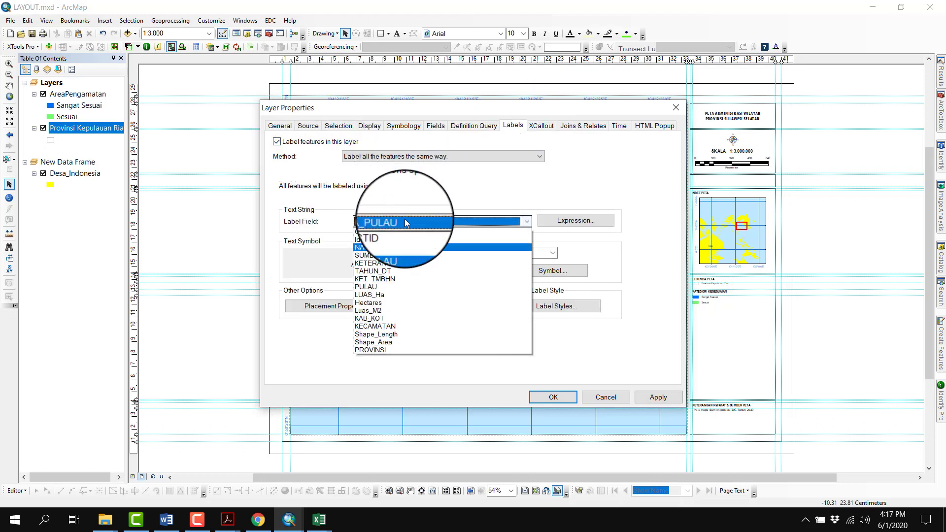
pyautogui.click(380, 287)
pyautogui.click(325, 307)
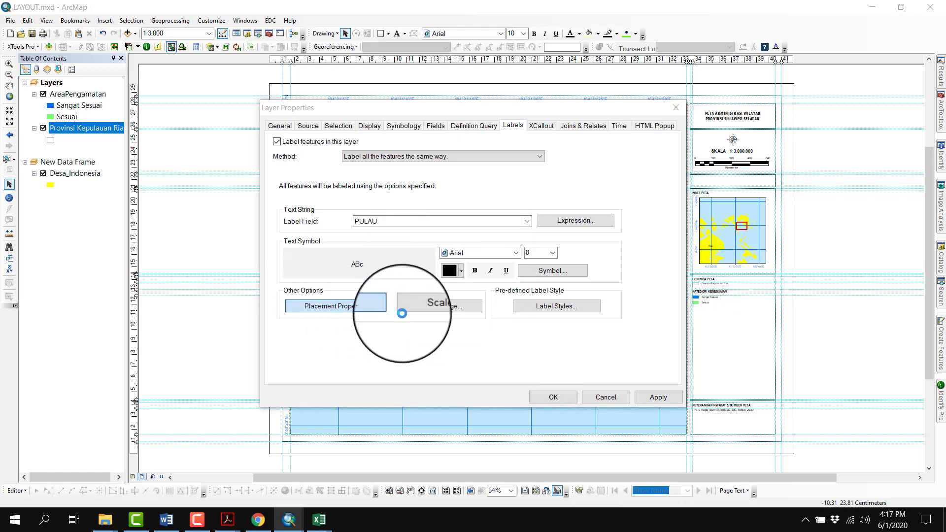
pyautogui.click(366, 333)
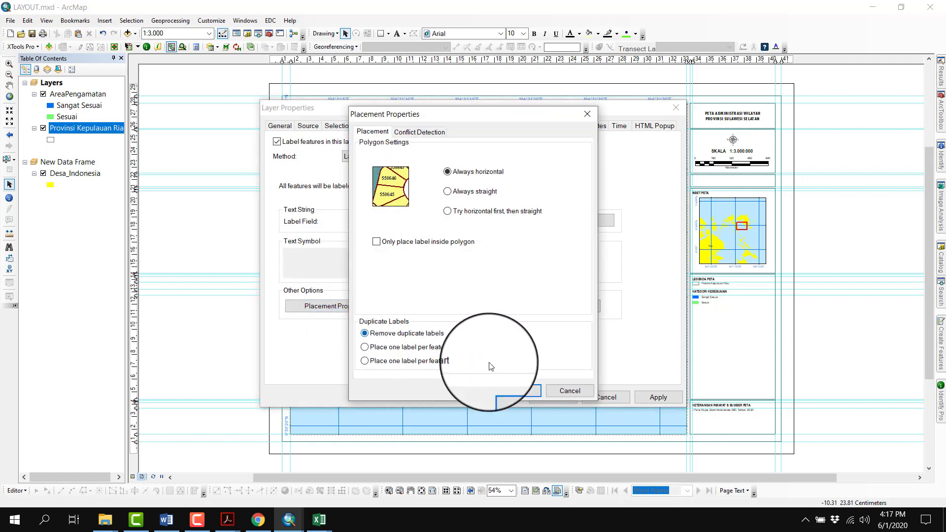
pyautogui.click(517, 391)
# Set the layer's label text size to 12 and apply the label settings
pyautogui.click(554, 253)
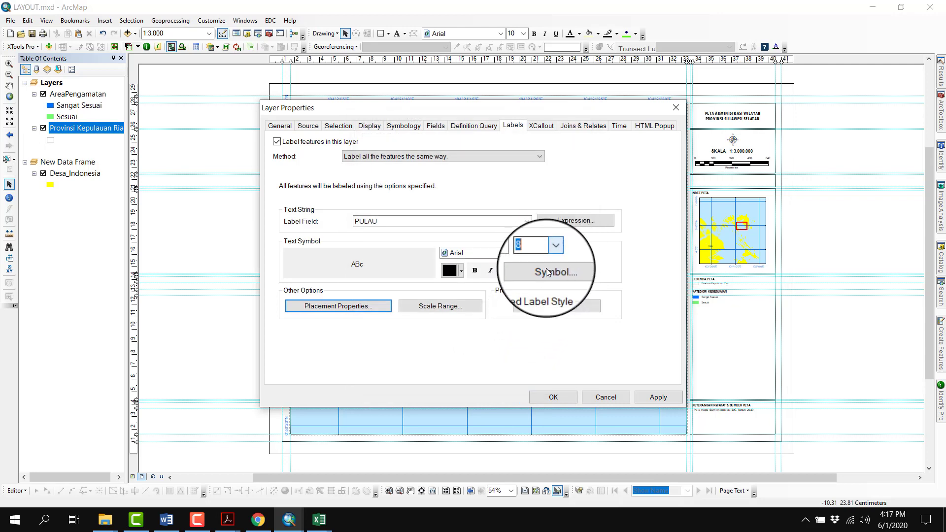
pyautogui.click(539, 297)
pyautogui.click(551, 397)
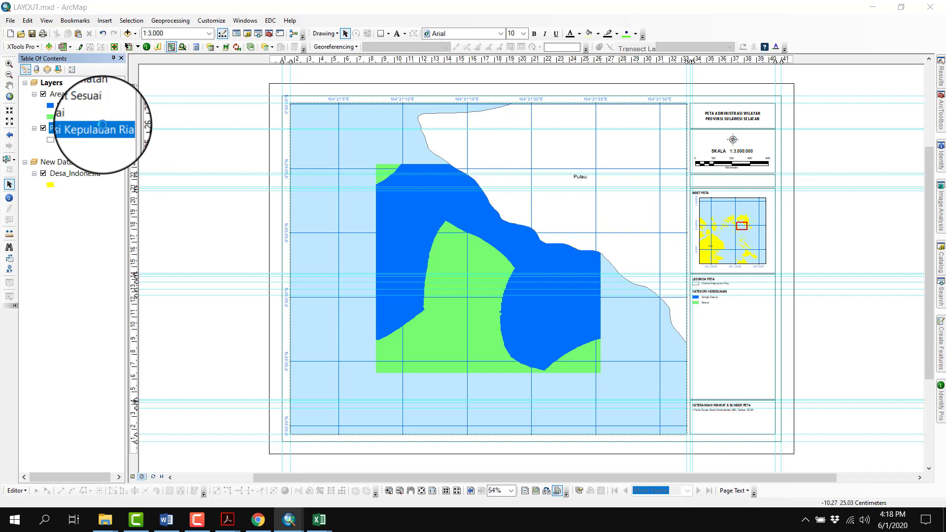
# Change the label field of the Provinsi Kepulauan Riau layer to NAMA_PULAU
pyautogui.doubleClick(103, 125)
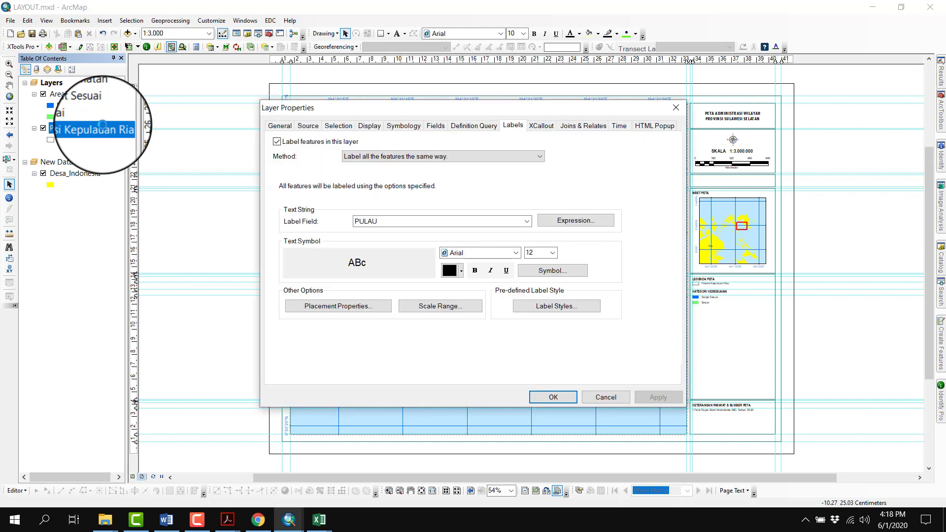
pyautogui.click(442, 222)
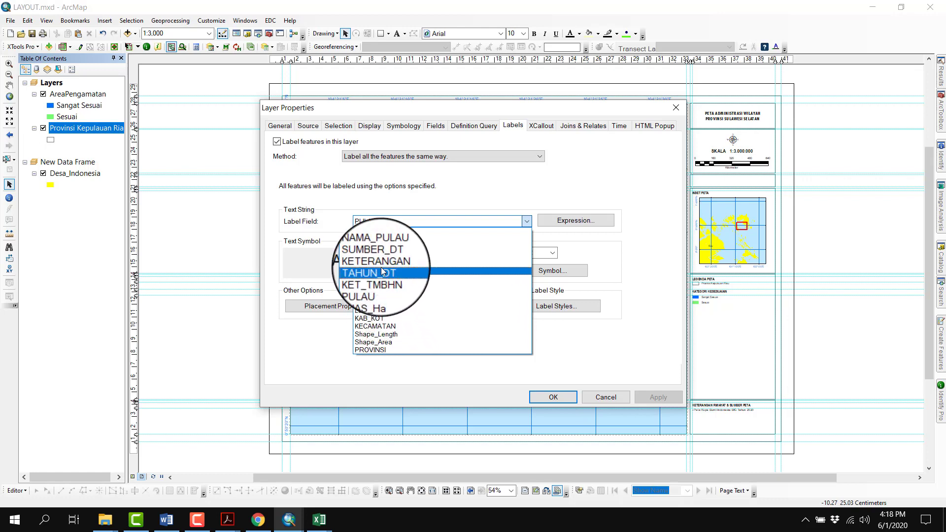
pyautogui.click(379, 249)
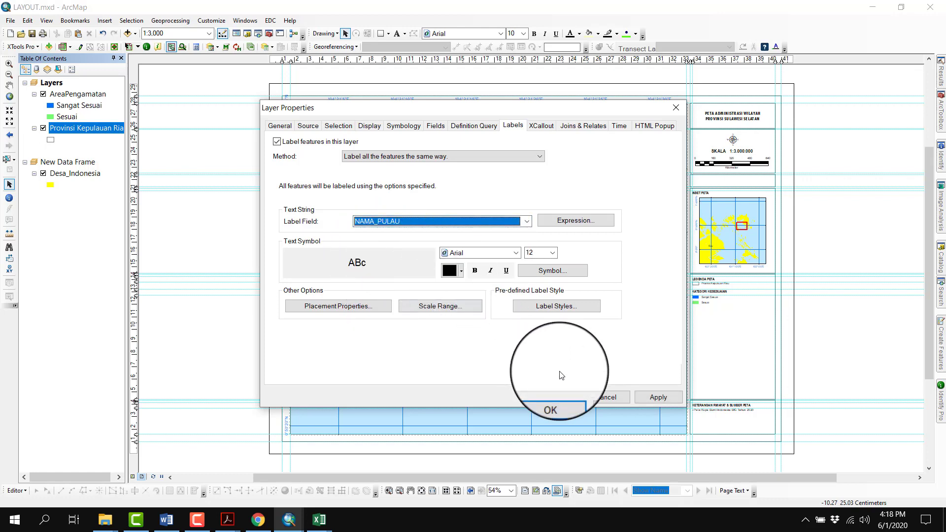
pyautogui.click(559, 392)
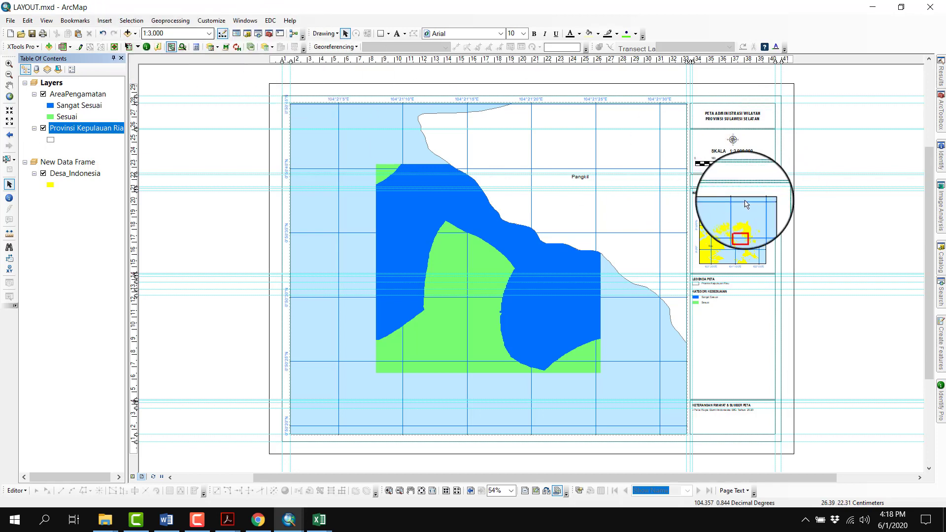
# Change the scale text in the layout to SKALA 1:3.000
pyautogui.click(751, 154)
pyautogui.rightClick(750, 152)
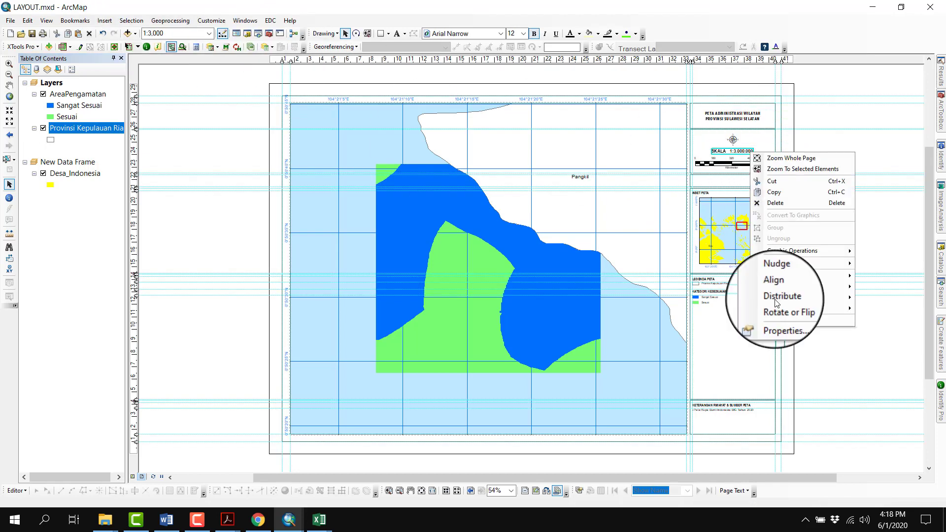
pyautogui.click(787, 322)
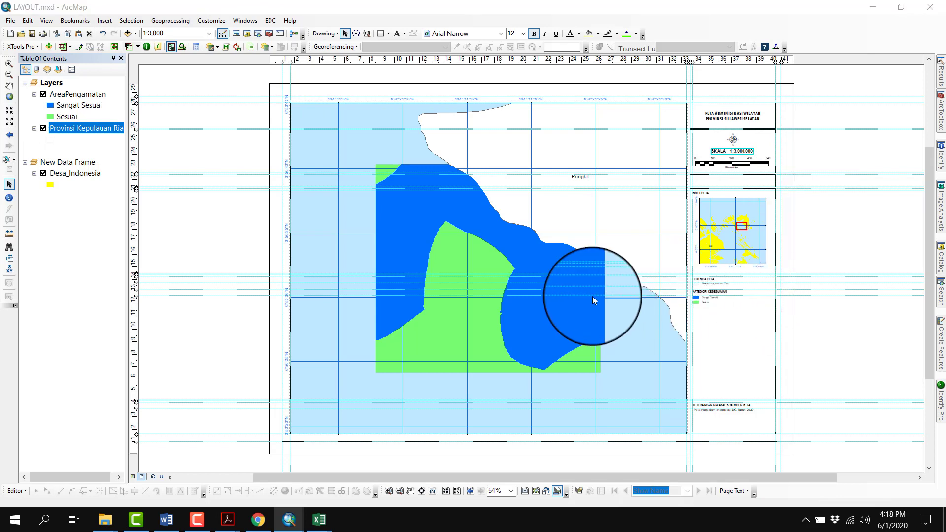
pyautogui.moveTo(411, 190); pyautogui.dragTo(434, 191)
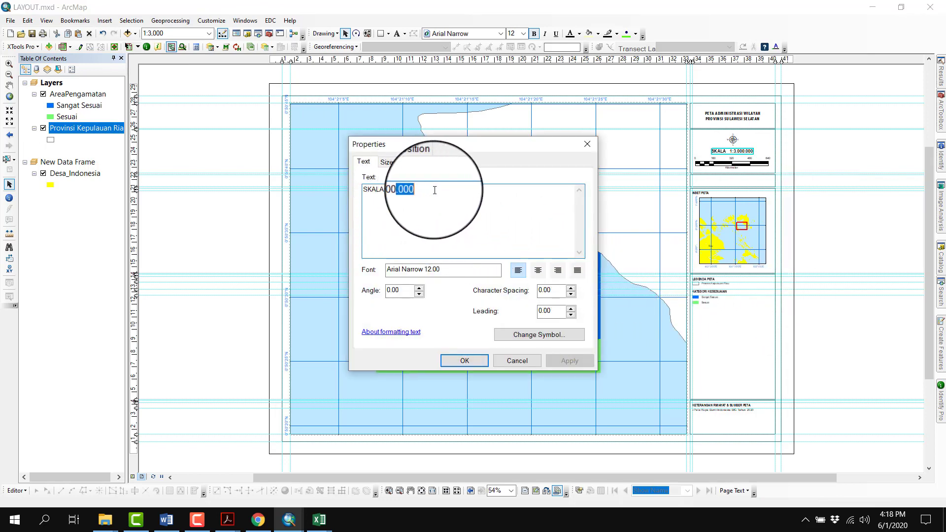
pyautogui.click(480, 362)
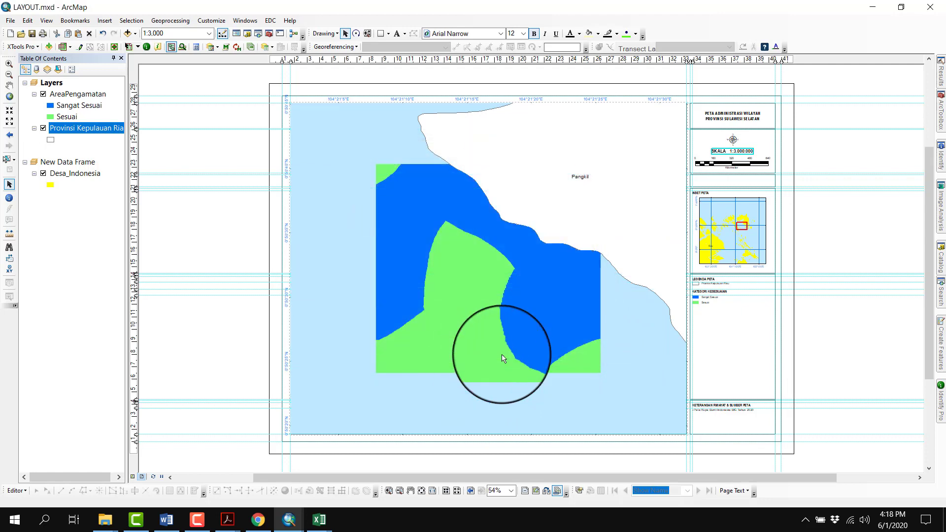
# Align the scale text to the horizontal center of its surrounding box
pyautogui.rightClick(758, 149)
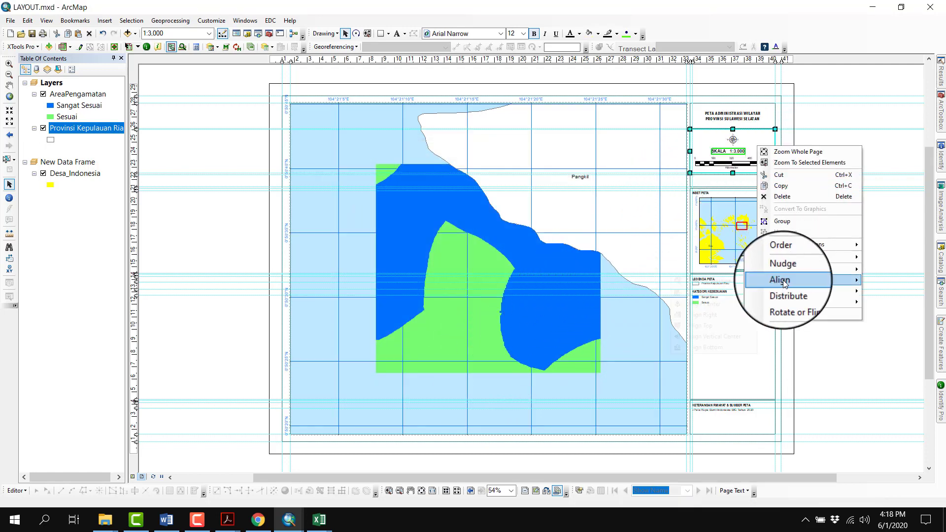
pyautogui.moveTo(784, 280)
pyautogui.click(718, 310)
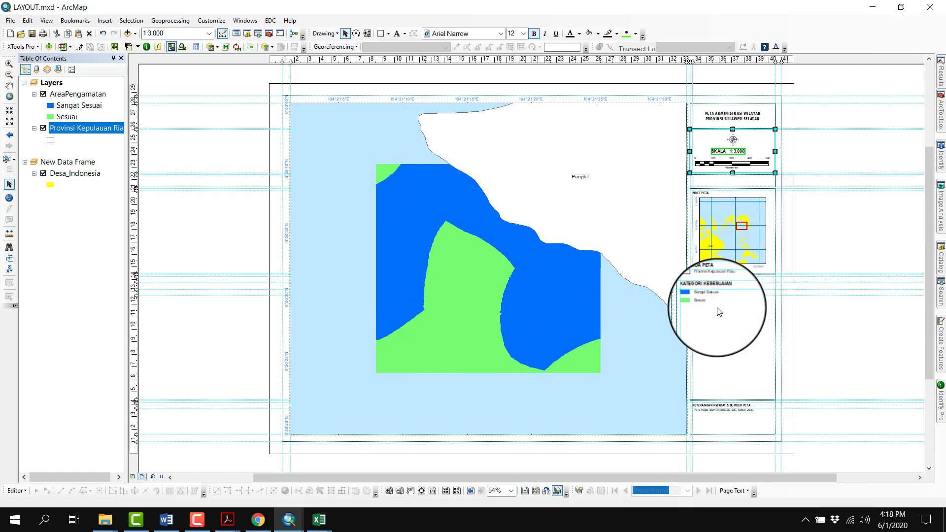
pyautogui.click(837, 158)
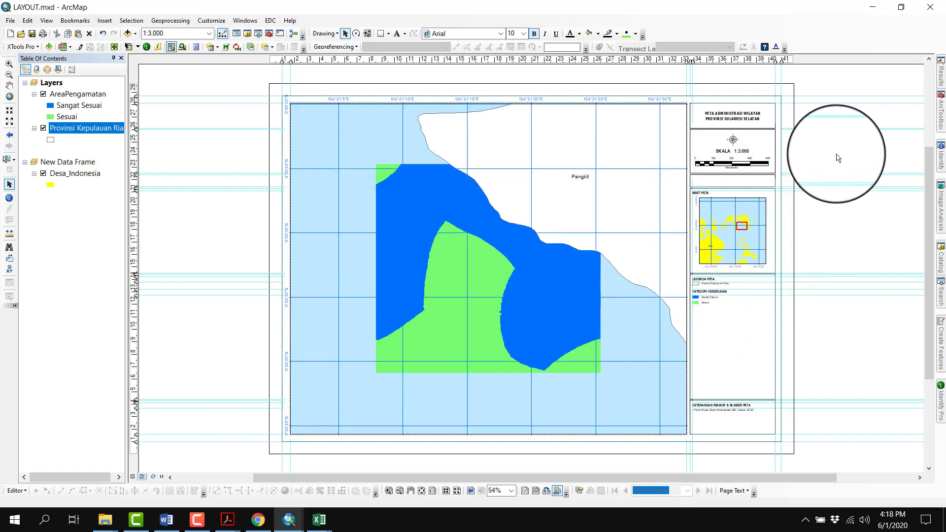
# Replace the map title with "PETA KESESUAIAN KAWASAN WISATA DIVING" and "DI PULAU PANGKIL" on a second line
pyautogui.click(739, 116)
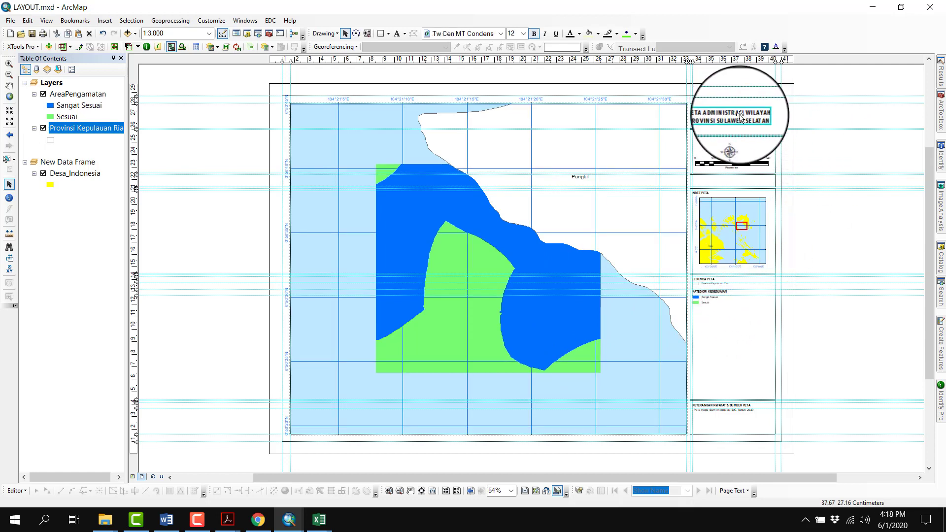
pyautogui.rightClick(740, 116)
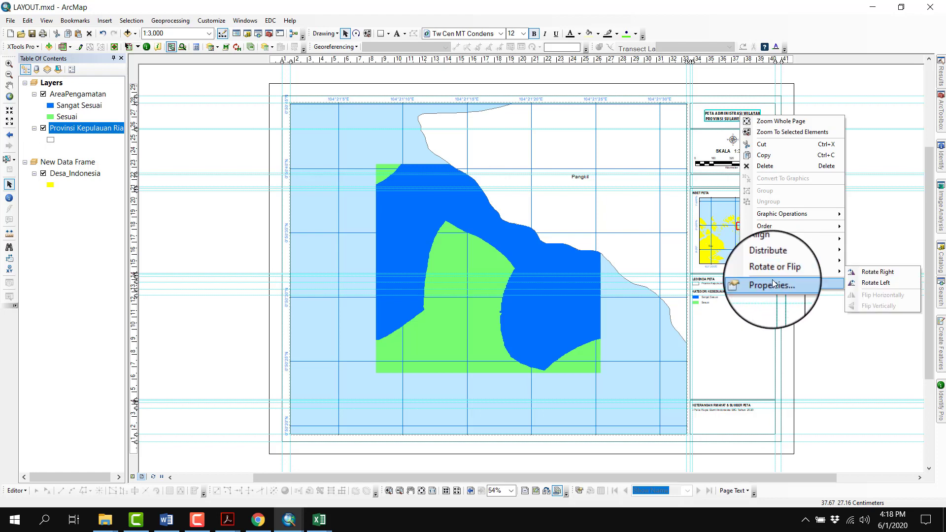
pyautogui.click(772, 284)
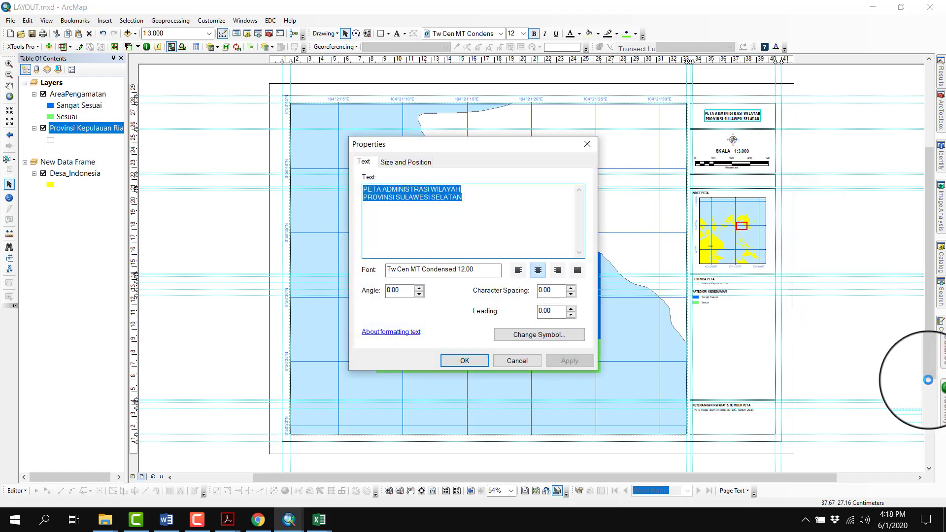
pyautogui.write('PETA KESESUAIAN KAWASAN')
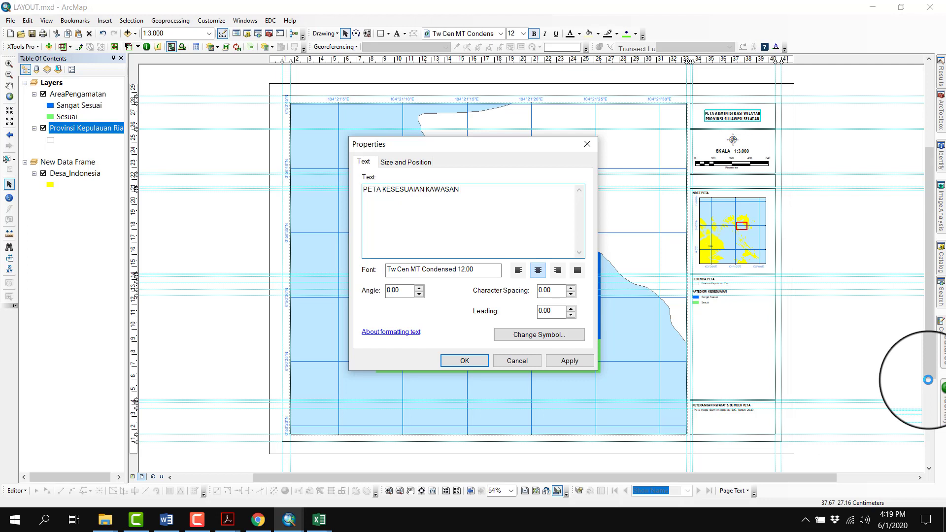
pyautogui.write('WISATA DIVING')
pyautogui.press('Return')
pyautogui.write('DI PULAU PANGKIL')
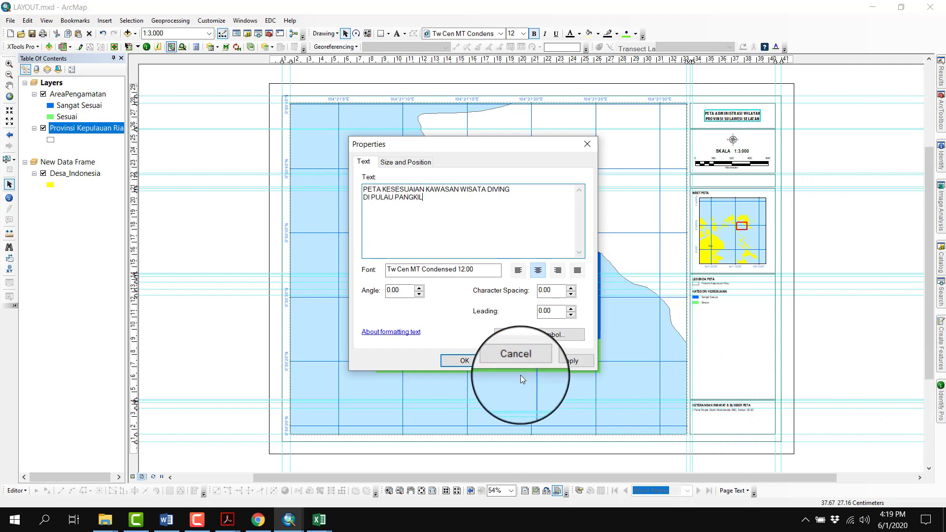
pyautogui.click(468, 360)
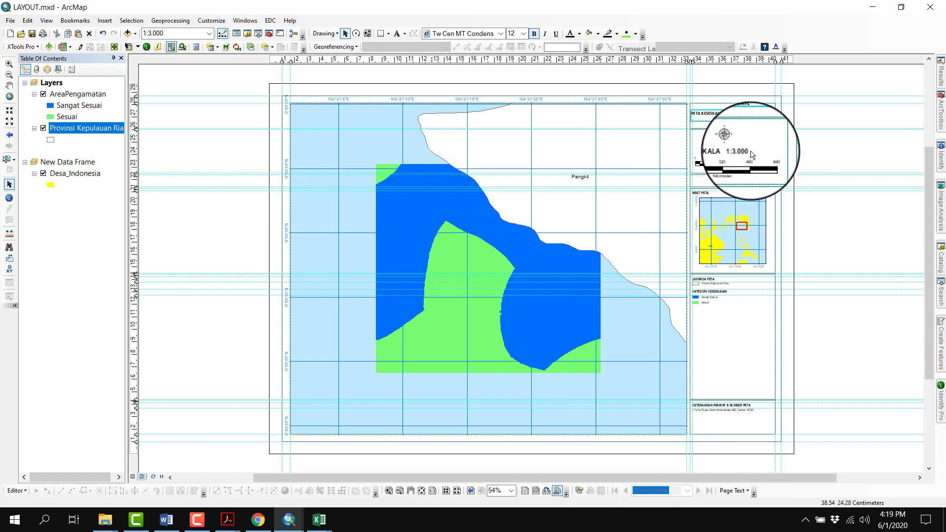
# Align the map title text with the title box around it
pyautogui.click(753, 109)
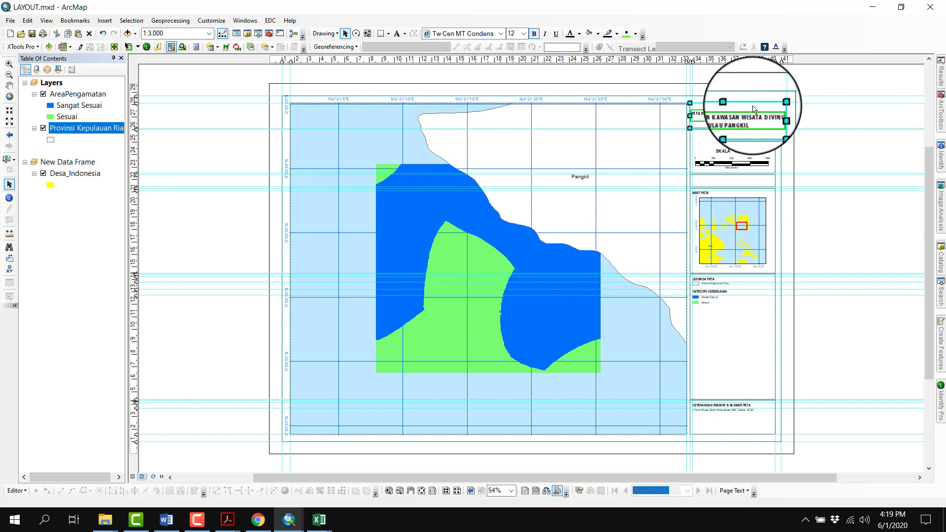
pyautogui.rightClick(754, 107)
pyautogui.moveTo(810, 247)
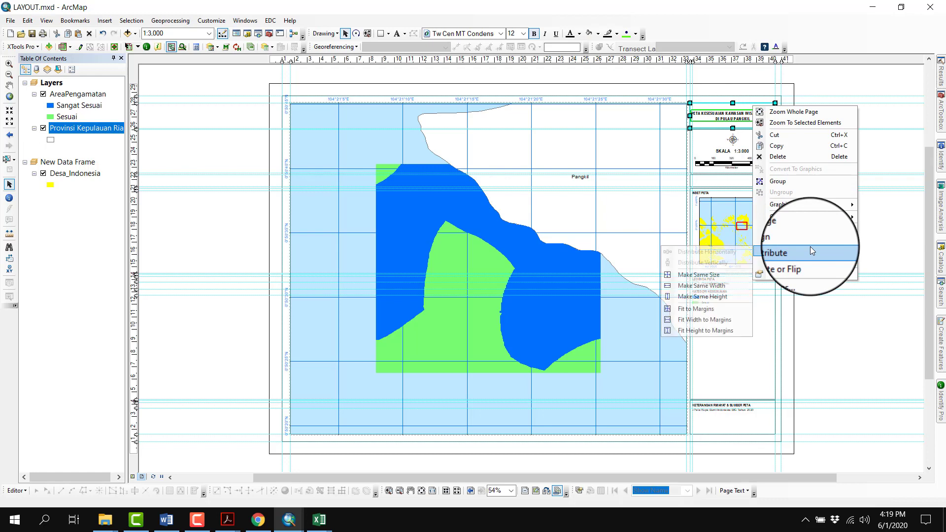
pyautogui.moveTo(857, 242)
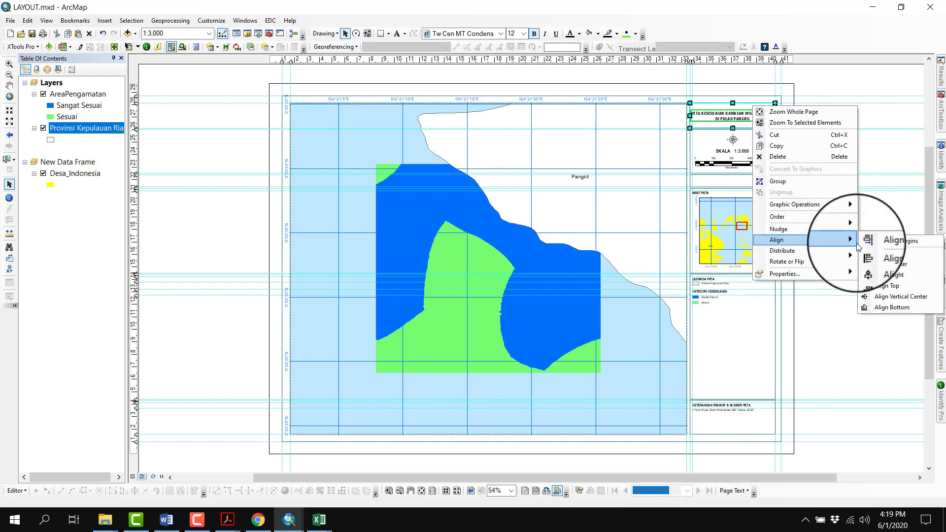
pyautogui.click(883, 253)
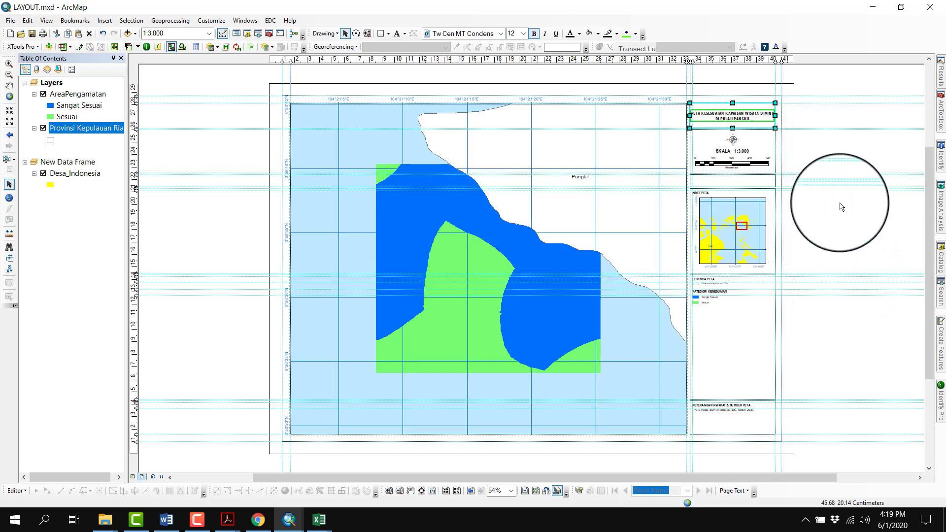
pyautogui.click(841, 206)
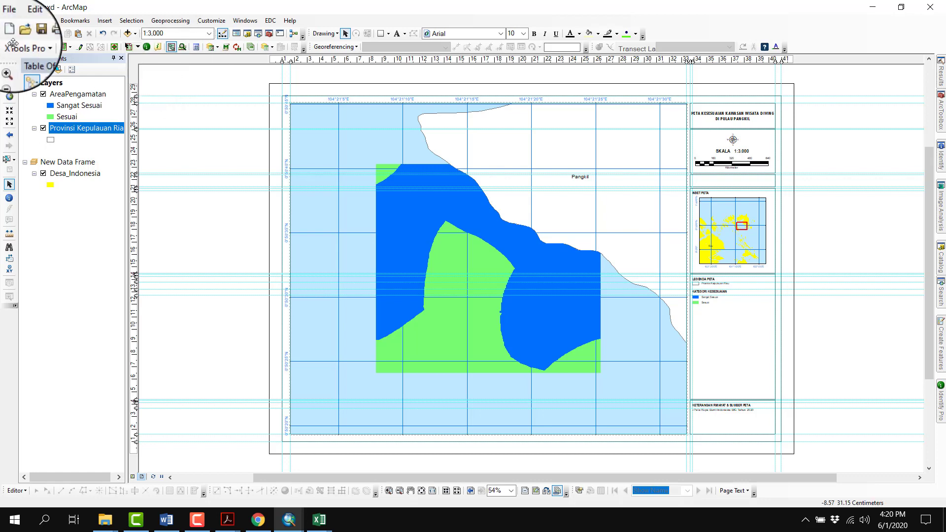
pyautogui.hotkey('alt', 'f')
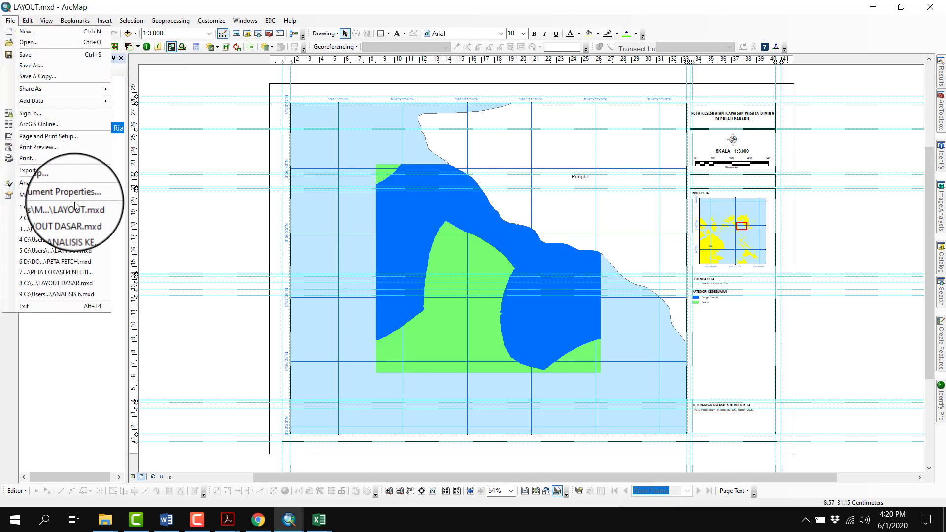
pyautogui.click(157, 6)
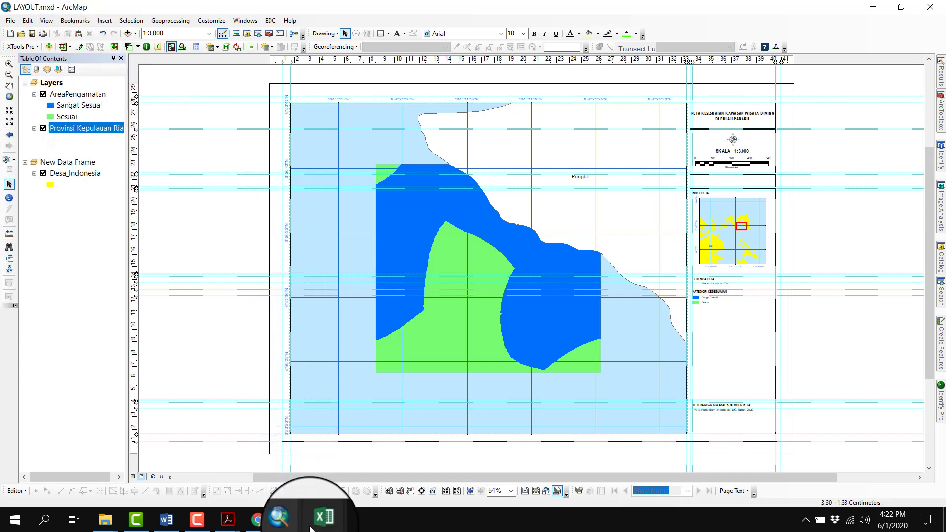
# Switch to the Data Latihan.xls workbook in Excel and review the Wisata Diving and Rumput Laut sheets
pyautogui.moveTo(320, 518)
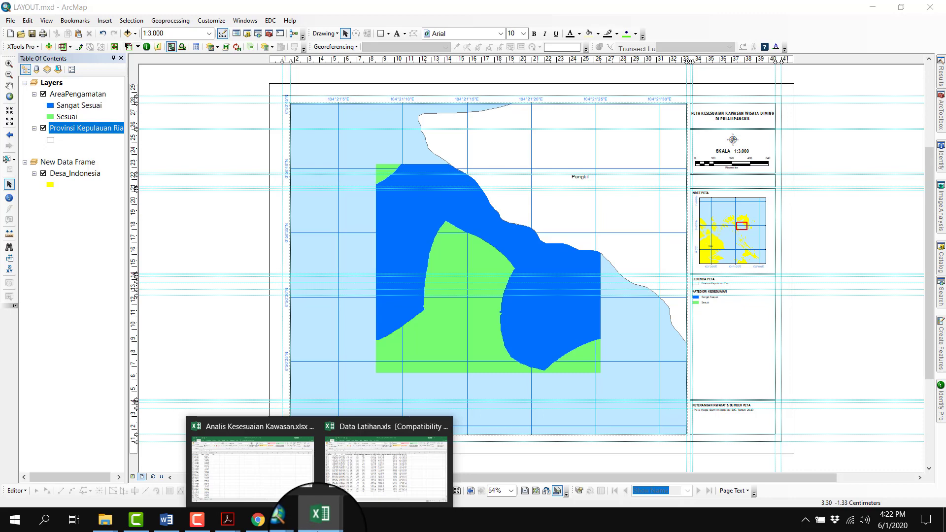
pyautogui.click(342, 478)
pyautogui.click(106, 487)
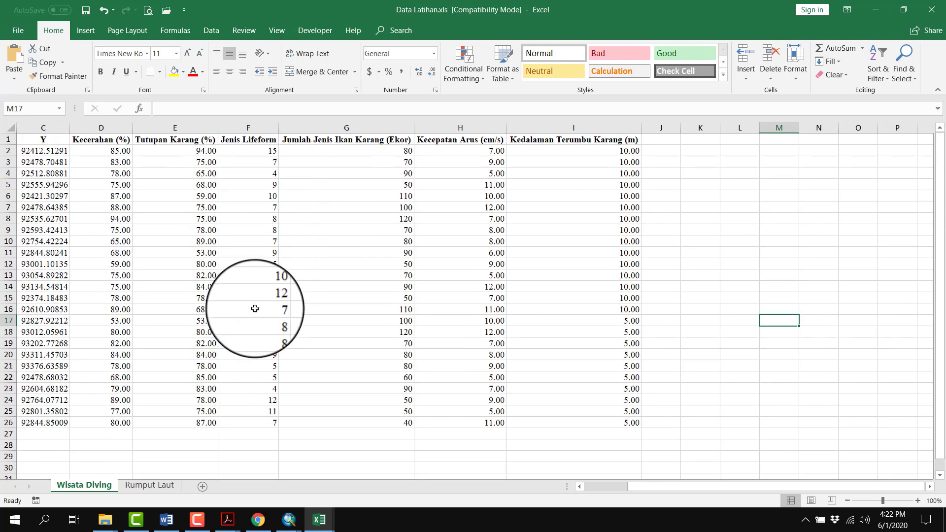
pyautogui.click(123, 488)
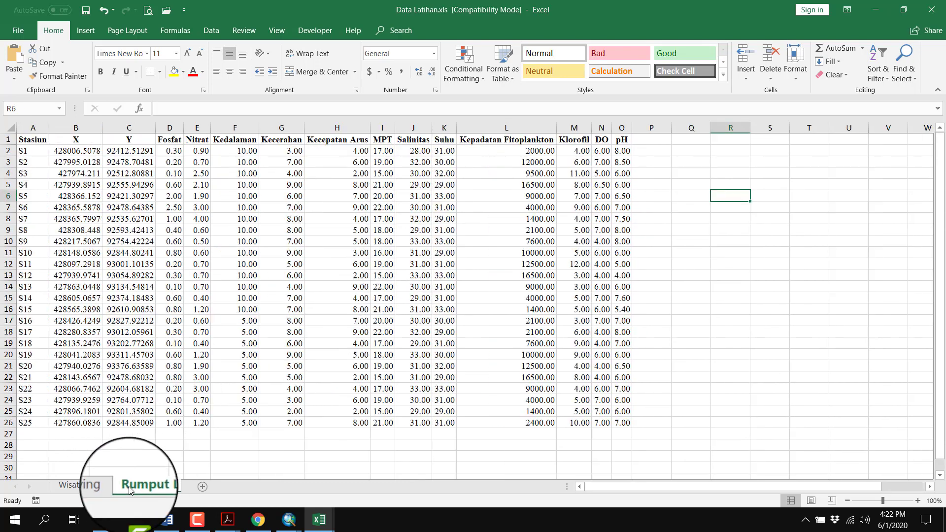
pyautogui.moveTo(230, 183); pyautogui.dragTo(524, 298)
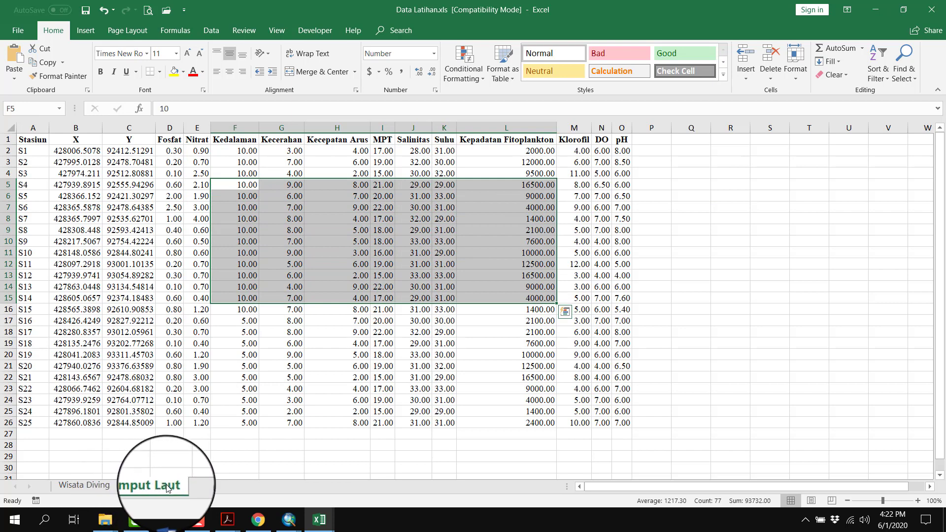
# Examine the station coordinates and water-quality parameter values for S1 to S25 on the Rumput Laut sheet
pyautogui.click(281, 412)
pyautogui.moveTo(59, 140); pyautogui.dragTo(622, 411)
pyautogui.moveTo(247, 162); pyautogui.dragTo(568, 327)
pyautogui.click(719, 297)
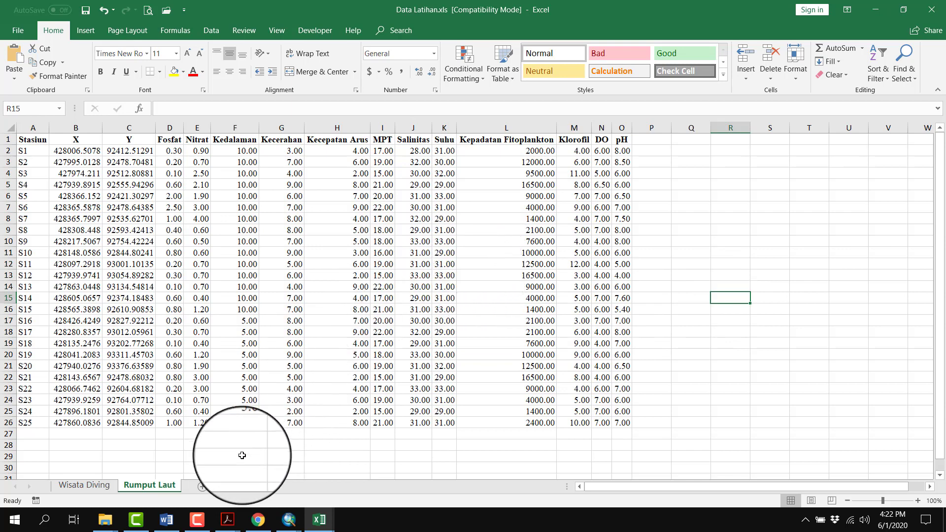
# Switch to the Word scoring document and examine the parameters, categories, weights and scores in the Budidaya Rumput Laut suitability table
pyautogui.click(166, 524)
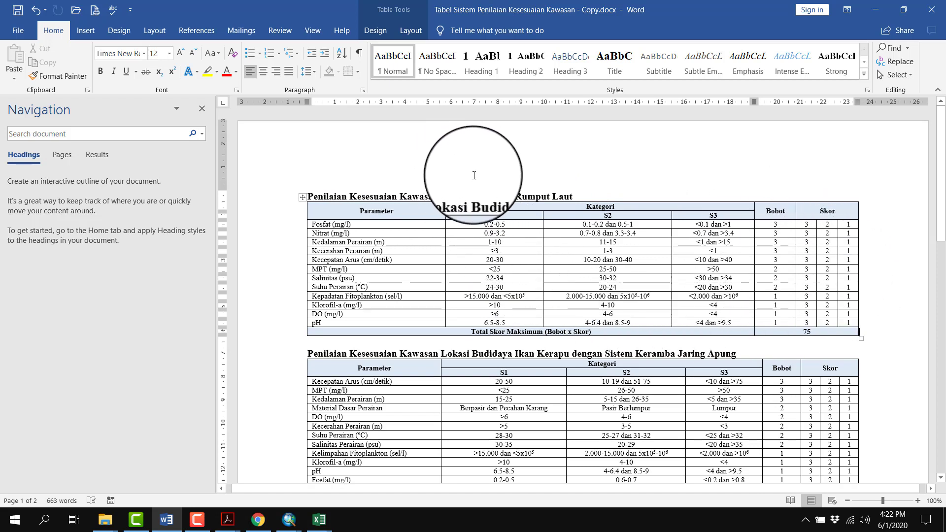
pyautogui.doubleClick(459, 197)
pyautogui.moveTo(332, 233); pyautogui.dragTo(799, 323)
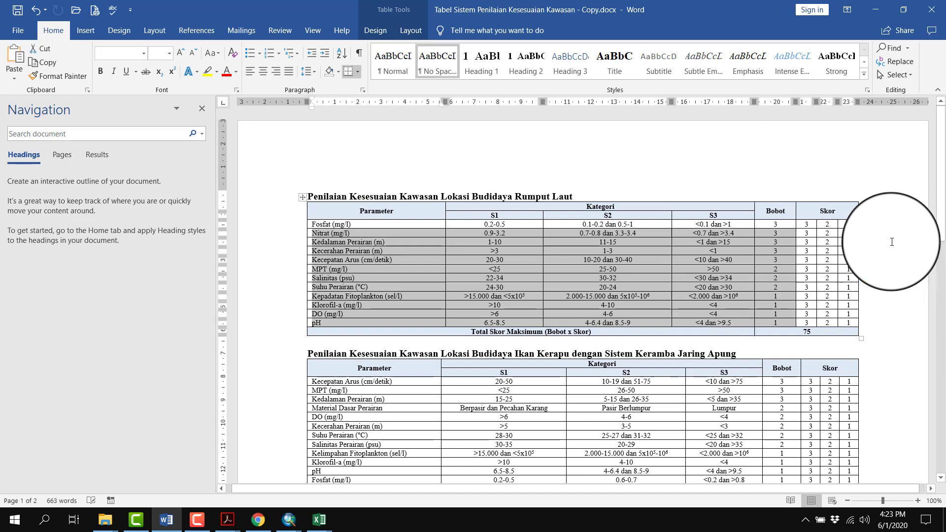
pyautogui.click(892, 241)
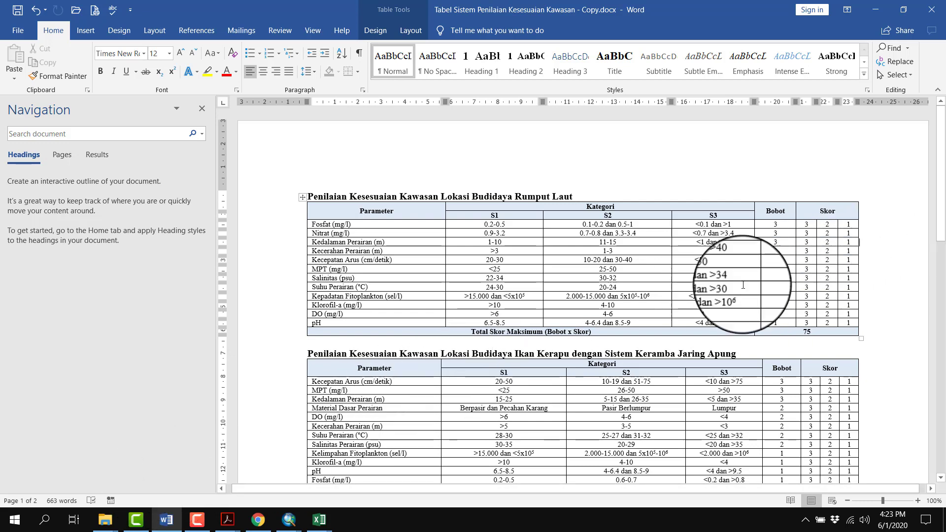
pyautogui.keyDown('shift'); pyautogui.click(616, 296); pyautogui.keyUp('shift')
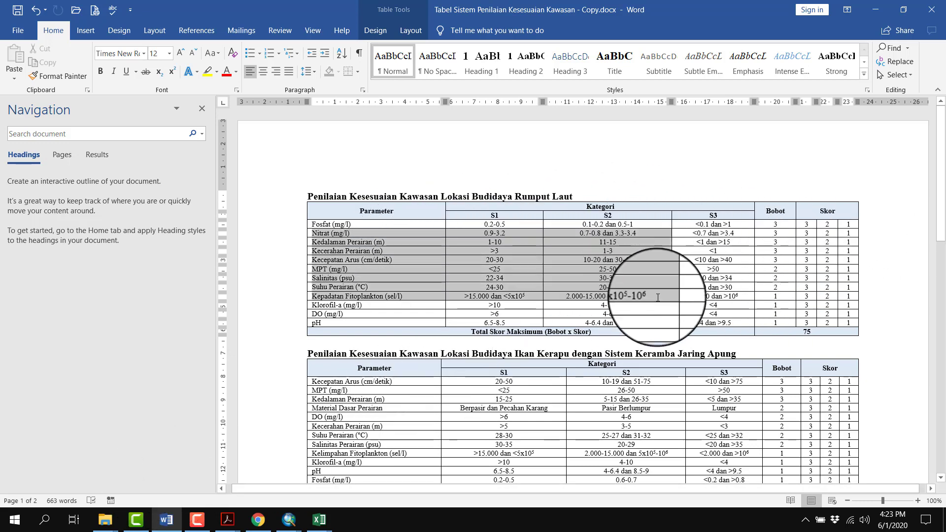
pyautogui.click(887, 227)
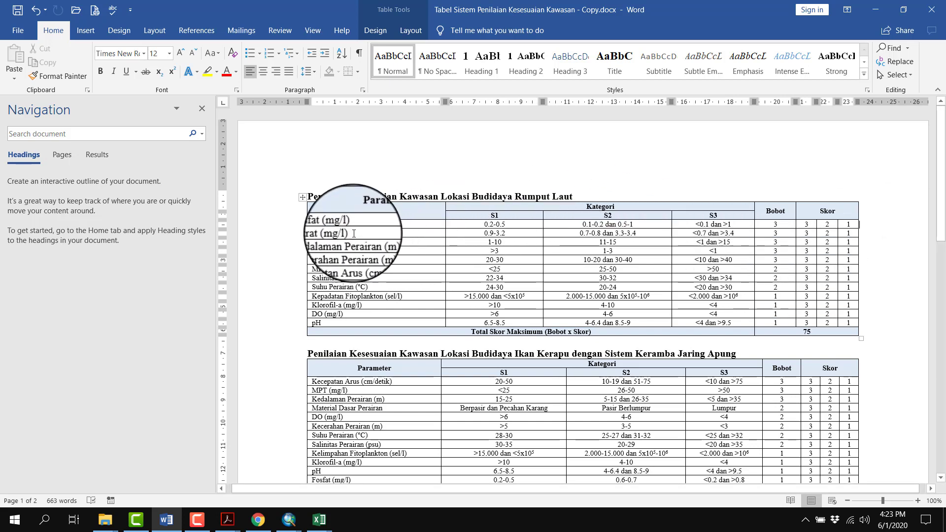
pyautogui.moveTo(377, 222); pyautogui.dragTo(827, 332)
pyautogui.click(863, 241)
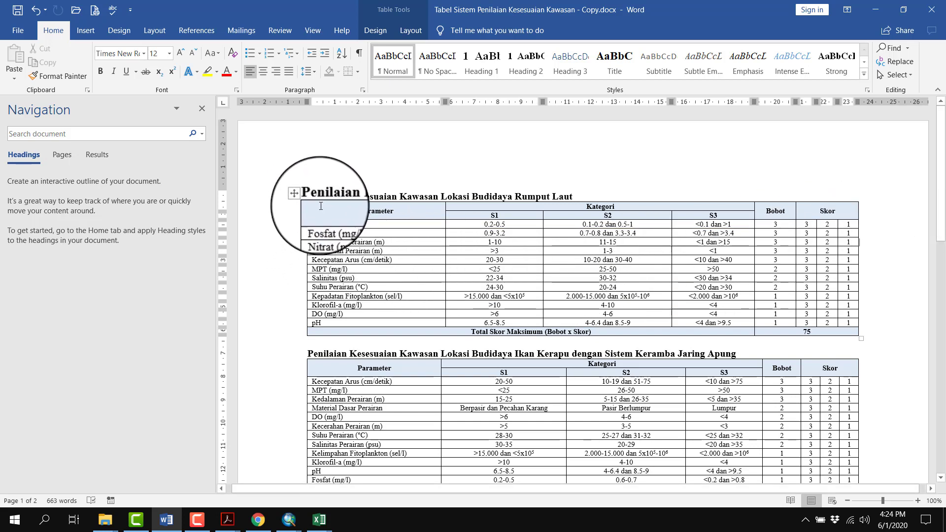
pyautogui.moveTo(321, 206); pyautogui.dragTo(331, 233)
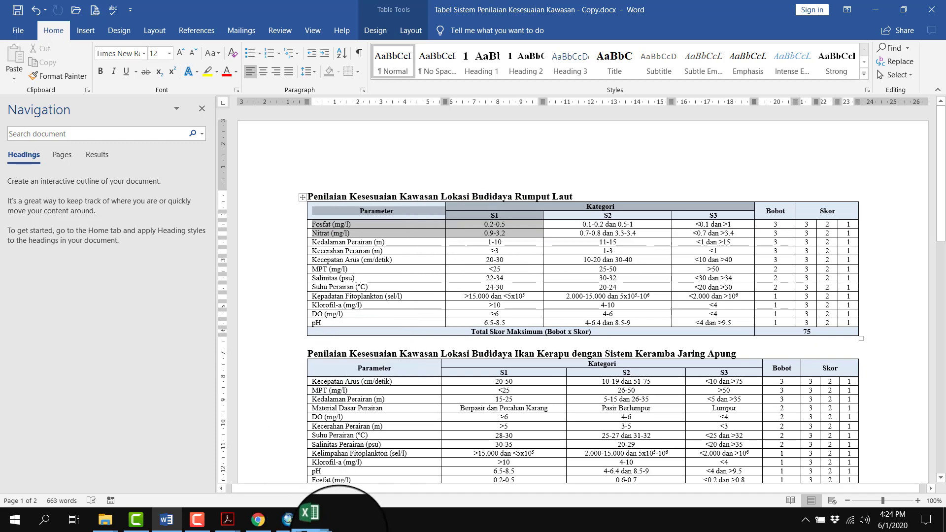
# Return to the Data Latihan.xls workbook in Excel to view the Rumput Laut station data again
pyautogui.click(339, 531)
pyautogui.click(319, 524)
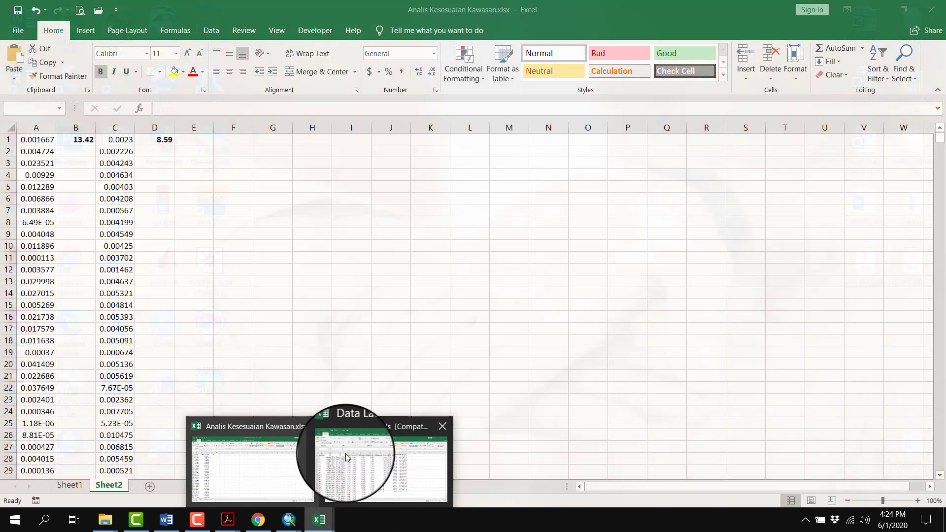
pyautogui.click(352, 456)
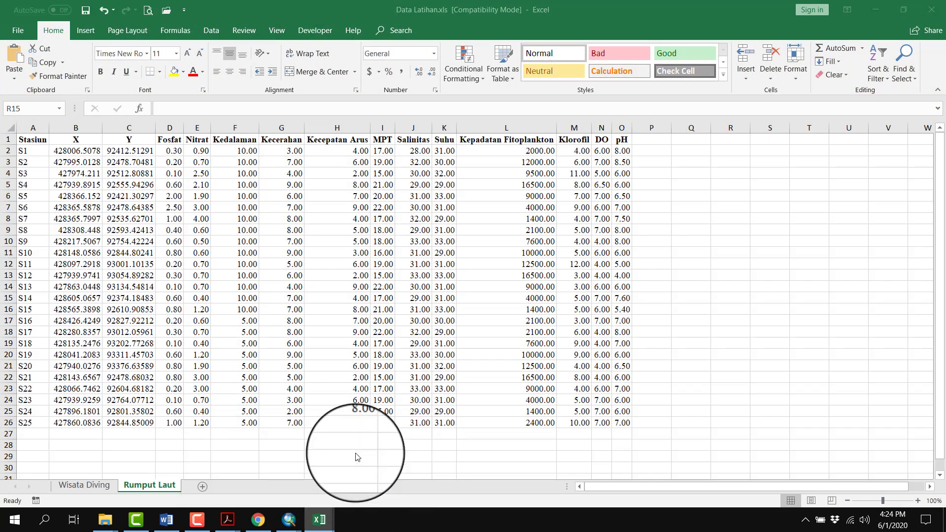
pyautogui.click(331, 517)
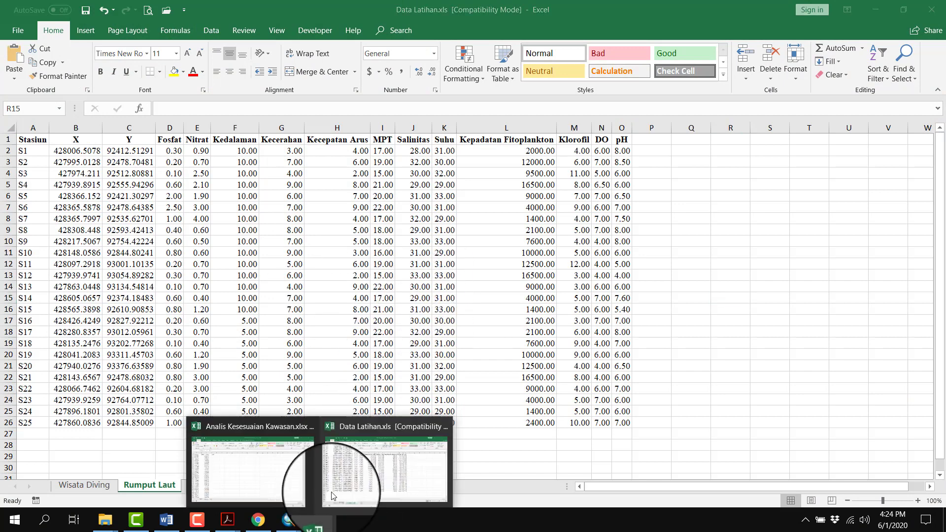
pyautogui.click(371, 461)
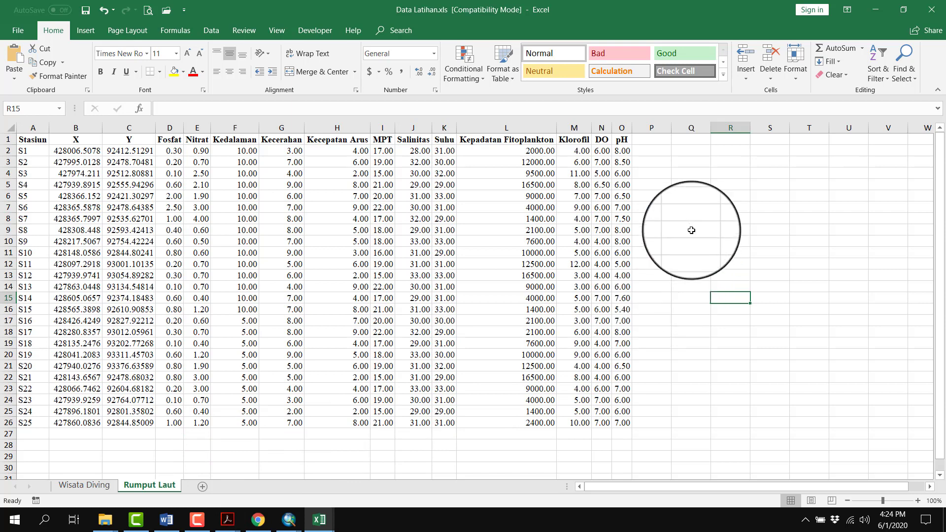
pyautogui.click(692, 229)
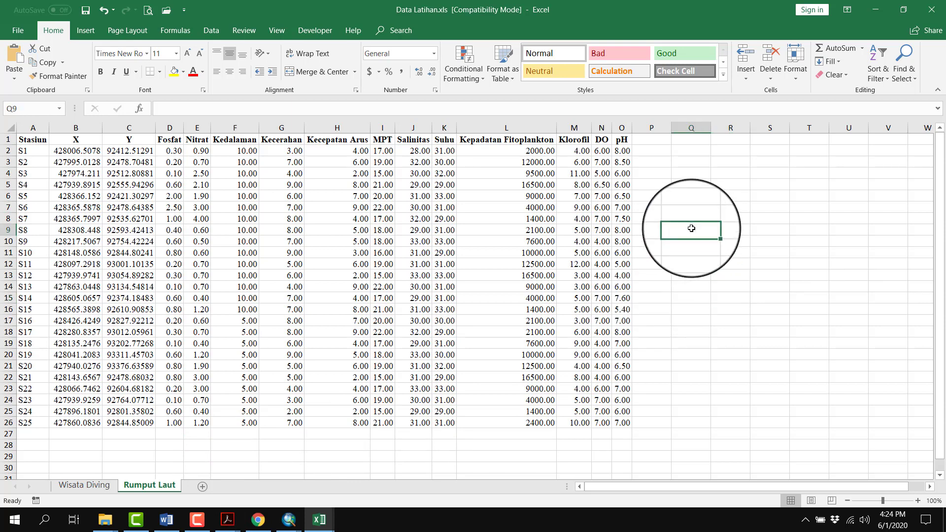